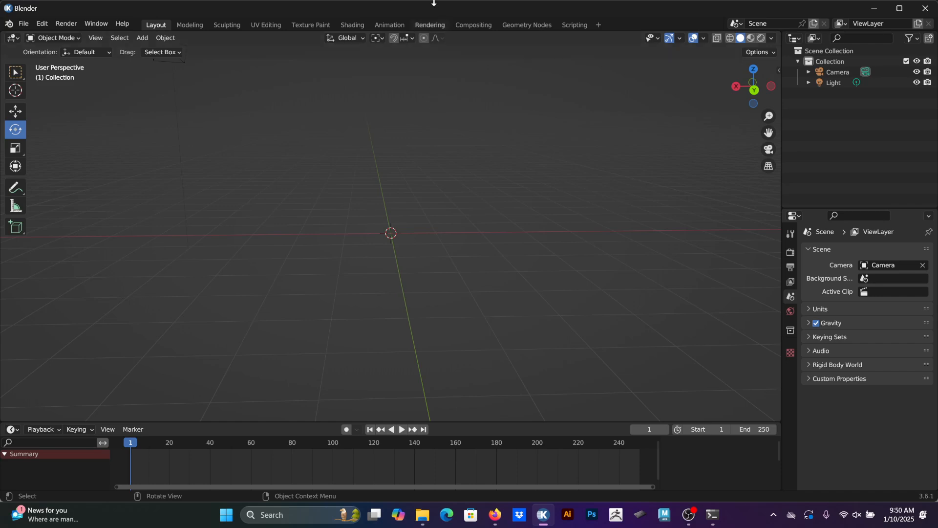
Maximize the program window to fill the screen.
{"action": "left_click", "coordinate": [899, 8]}
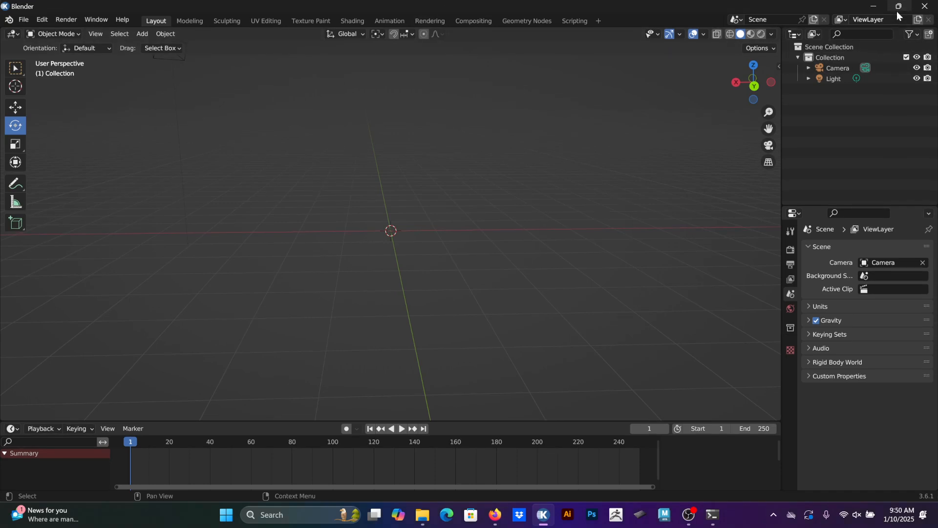
{"action": "mouse_move", "coordinate": [897, 11]}
{"action": "left_click", "coordinate": [42, 20]}
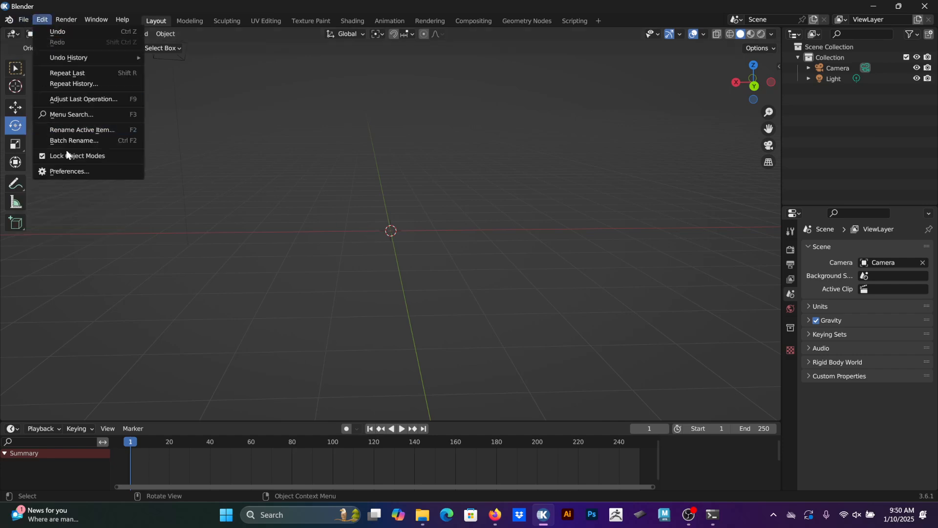
Add a cube mesh at the origin and scale it along Z to about 2.91.
{"action": "key", "text": "shift+a"}
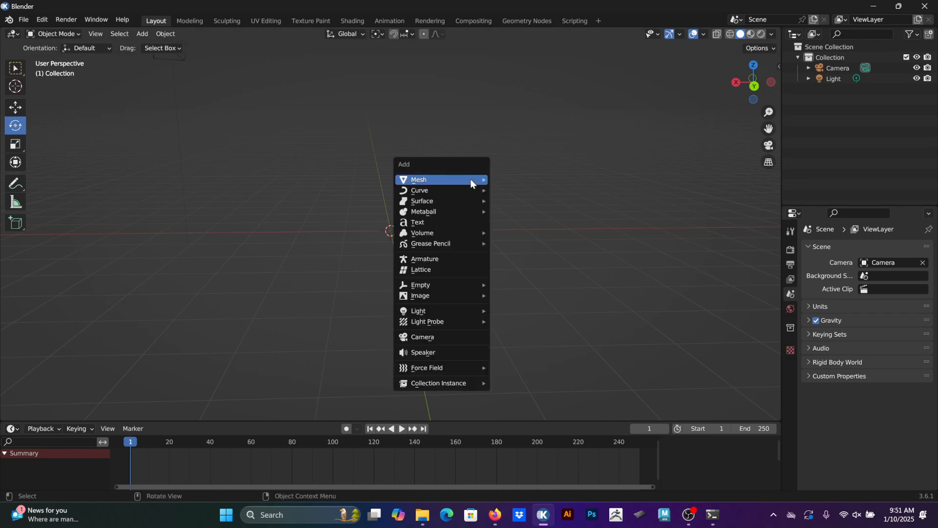
{"action": "mouse_move", "coordinate": [471, 179]}
{"action": "left_click", "coordinate": [506, 187]}
{"action": "key", "text": "s"}
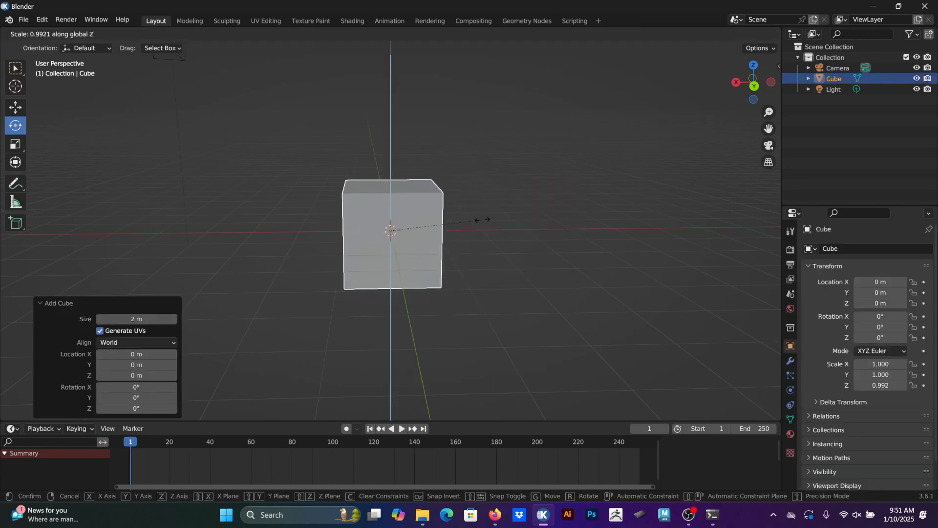
{"action": "key", "text": "z"}
{"action": "left_click", "coordinate": [714, 203]}
{"action": "scroll", "coordinate": [645, 201], "scroll_direction": "down", "scroll_amount": 4}
Widen the block by scaling it on X and Y only, to about 1.87.
{"action": "key", "text": "s"}
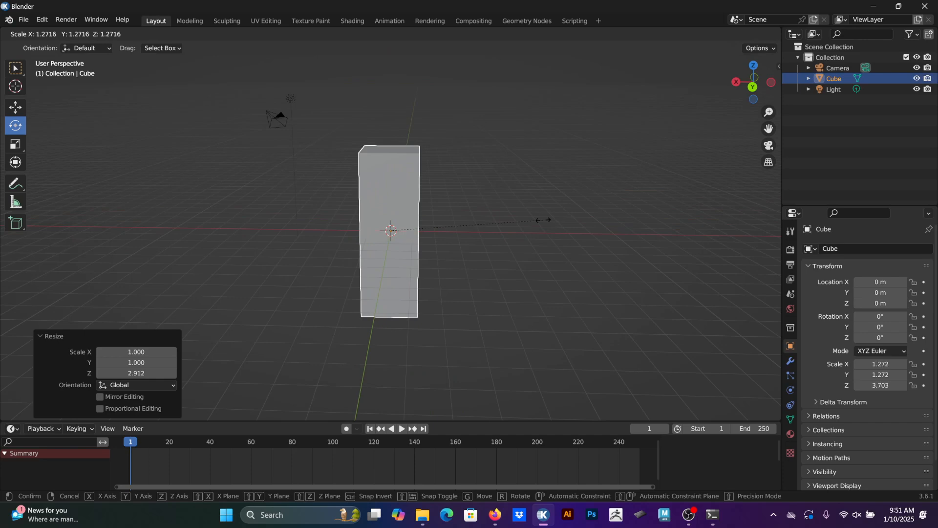
{"action": "key", "text": "shift+z"}
{"action": "left_click", "coordinate": [509, 192]}
{"action": "middle_click_drag", "start_coordinate": [509, 192], "coordinate": [437, 193]}
{"action": "scroll", "coordinate": [437, 193], "scroll_direction": "up", "scroll_amount": 3}
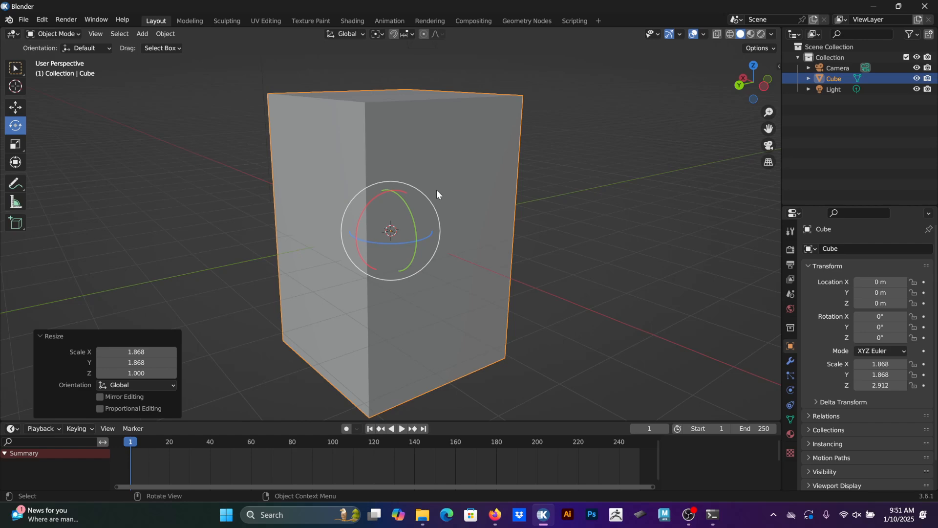
{"action": "mouse_move", "coordinate": [457, 235]}
{"action": "middle_mouse_down"}
{"action": "mouse_move", "coordinate": [481, 209]}
{"action": "mouse_move", "coordinate": [473, 242]}
{"action": "middle_mouse_up"}
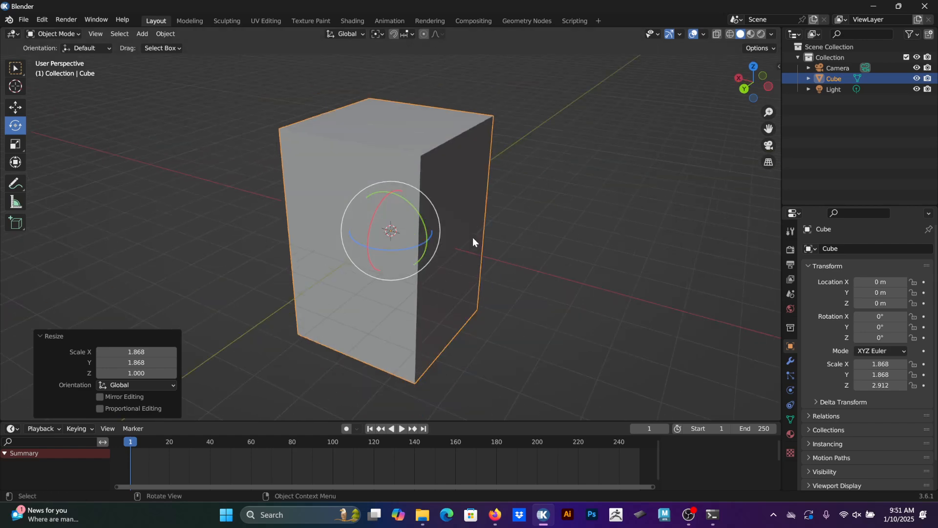
In Edit Mode, loop-cut the block vertically in both directions, undoing extra cuts so one centred loop per direction remains.
{"action": "key", "text": "Tab"}
{"action": "left_click", "coordinate": [15, 298]}
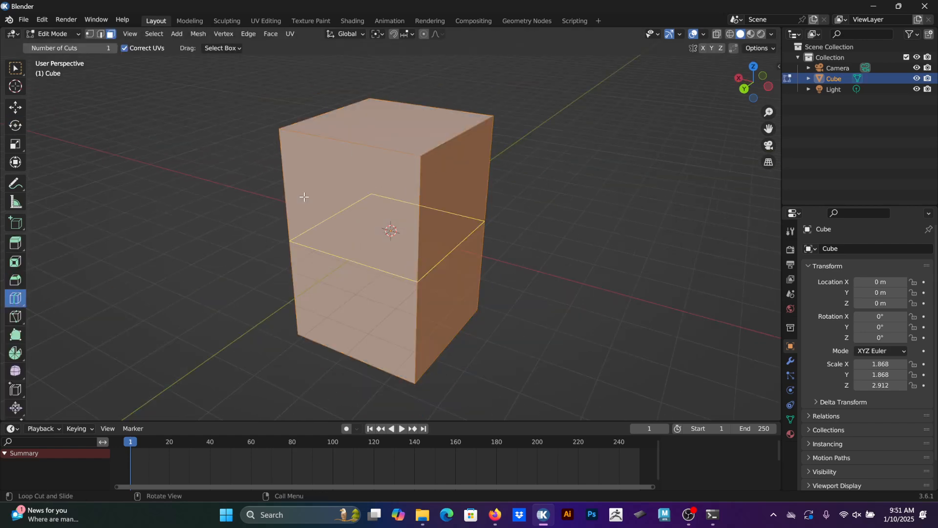
{"action": "left_click_drag", "start_coordinate": [353, 135], "coordinate": [356, 133]}
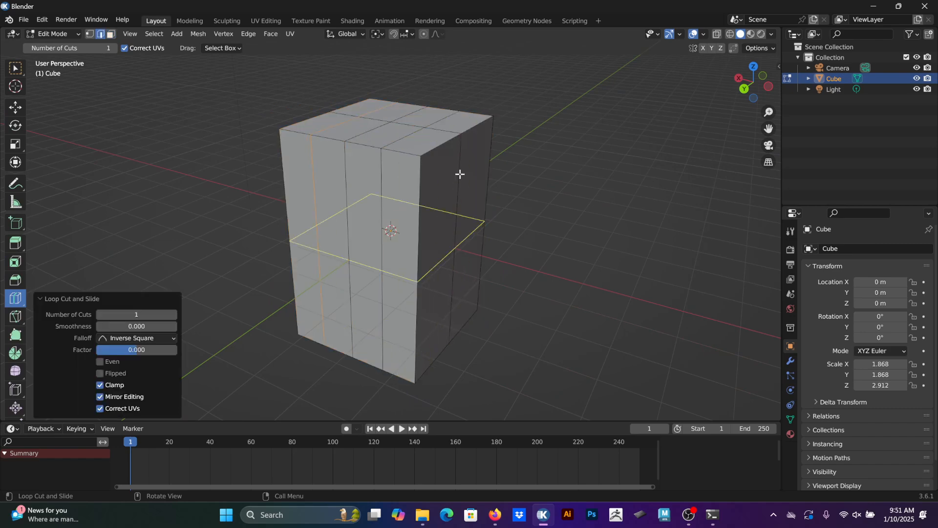
{"action": "middle_click_drag", "start_coordinate": [458, 174], "coordinate": [418, 172]}
{"action": "key", "text": "ctrl+z"}
{"action": "key", "text": "ctrl+z"}
Add horizontal loop cuts so three evenly spaced loops divide the block's height into four rows.
{"action": "left_click", "coordinate": [366, 207]}
{"action": "left_click", "coordinate": [363, 183]}
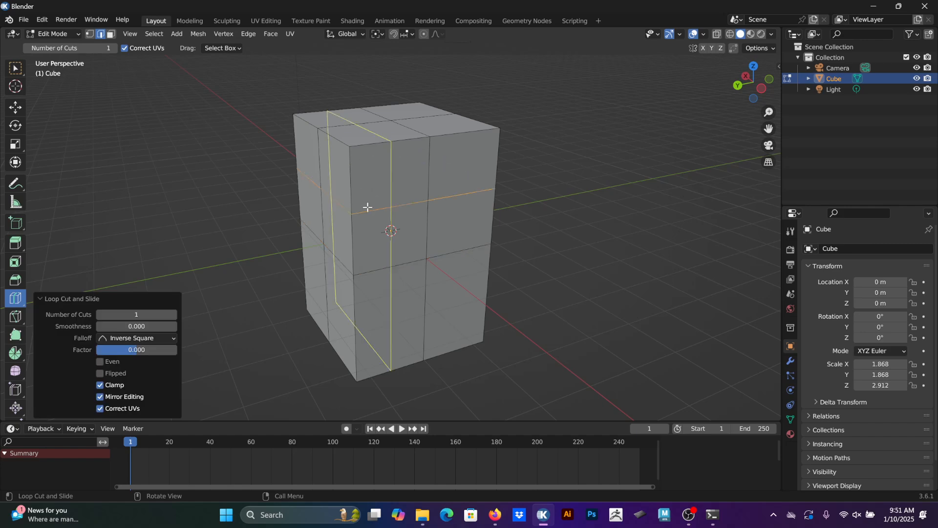
{"action": "left_click", "coordinate": [379, 293]}
{"action": "left_click", "coordinate": [15, 107]}
{"action": "middle_click_drag", "start_coordinate": [245, 189], "coordinate": [472, 239]}
{"action": "scroll", "coordinate": [445, 209], "scroll_direction": "up", "scroll_amount": 4}
{"action": "scroll", "coordinate": [432, 186], "scroll_direction": "down", "scroll_amount": 4}
{"action": "key", "text": "Tab"}
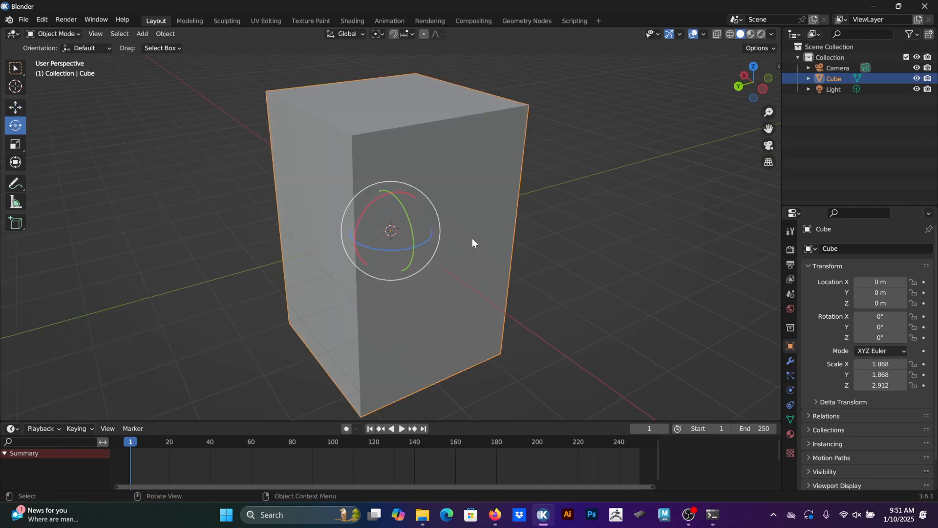
{"action": "key", "text": "Tab"}
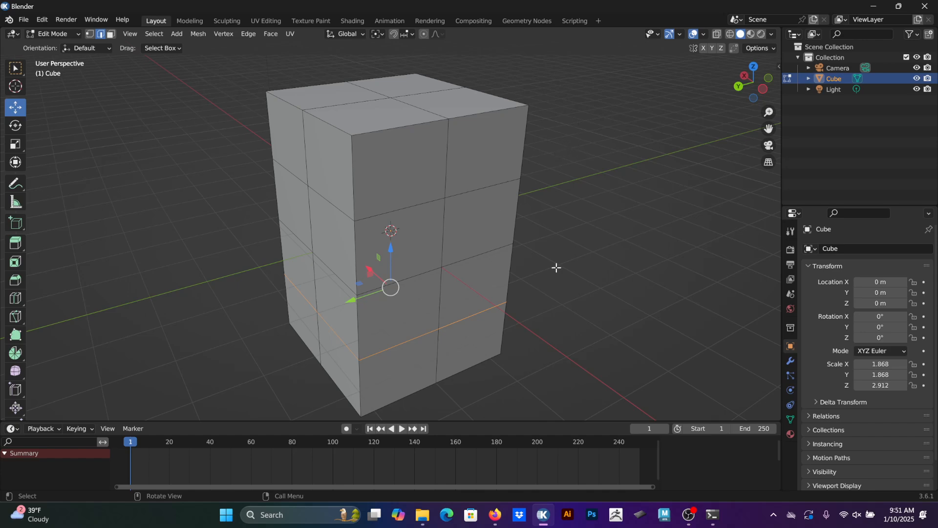
Select the block's eight corner vertices, scale them inward to round the shape, and return to Object Mode.
{"action": "middle_click_drag", "start_coordinate": [513, 115], "coordinate": [490, 154]}
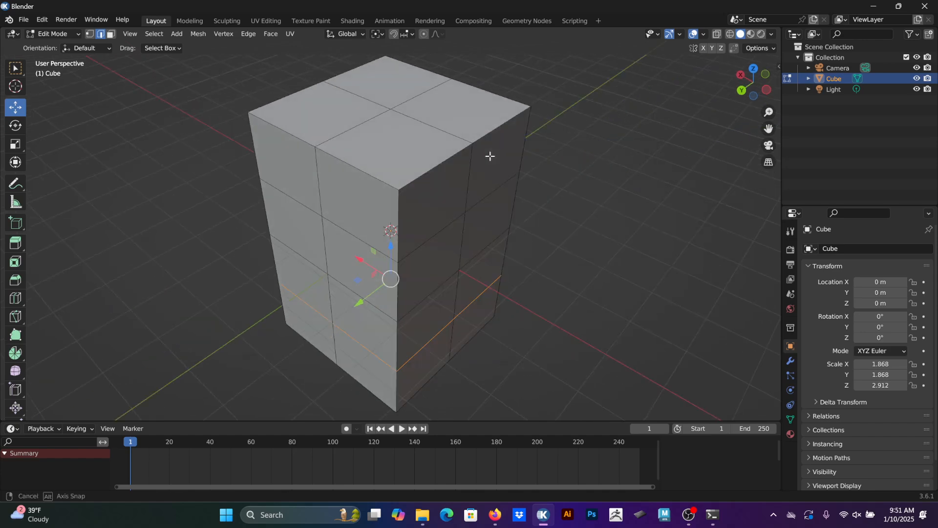
{"action": "key", "text": "1"}
{"action": "left_click", "coordinate": [386, 57]}
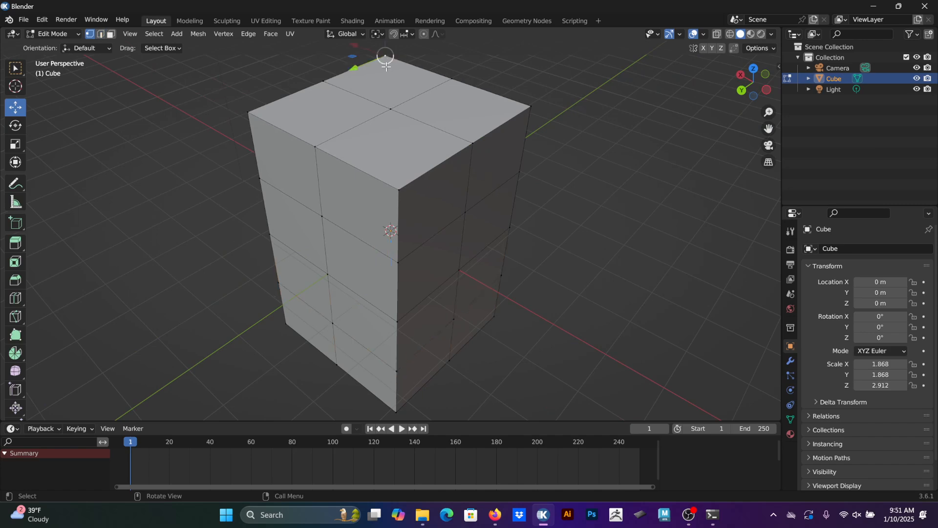
{"action": "left_click", "coordinate": [249, 113], "text": "shift"}
{"action": "left_click", "coordinate": [531, 106], "text": "shift"}
{"action": "left_click", "coordinate": [398, 189], "text": "shift"}
{"action": "middle_click_drag", "start_coordinate": [408, 196], "coordinate": [468, 169]}
{"action": "scroll", "coordinate": [467, 169], "scroll_direction": "down", "scroll_amount": 1}
{"action": "left_click", "coordinate": [467, 355], "text": "shift"}
{"action": "left_click", "coordinate": [304, 353], "text": "shift"}
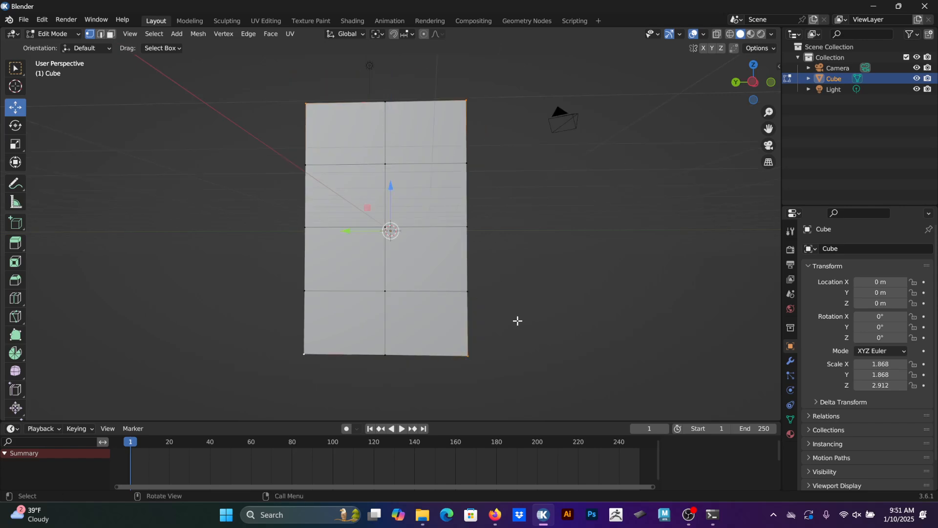
{"action": "middle_click_drag", "start_coordinate": [517, 321], "coordinate": [488, 324]}
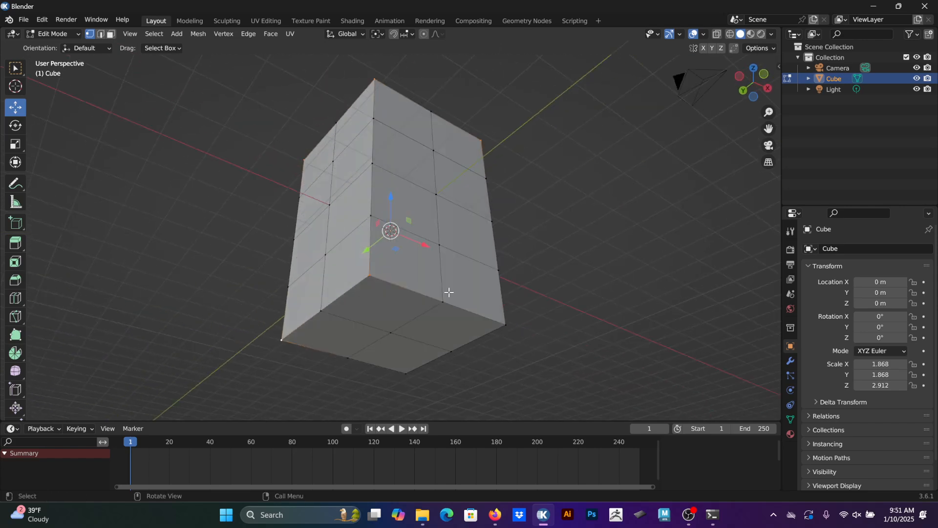
{"action": "left_click", "coordinate": [507, 322], "text": "shift"}
{"action": "left_click", "coordinate": [408, 372], "text": "shift"}
{"action": "middle_click_drag", "start_coordinate": [454, 286], "coordinate": [483, 215]}
{"action": "key", "text": "x"}
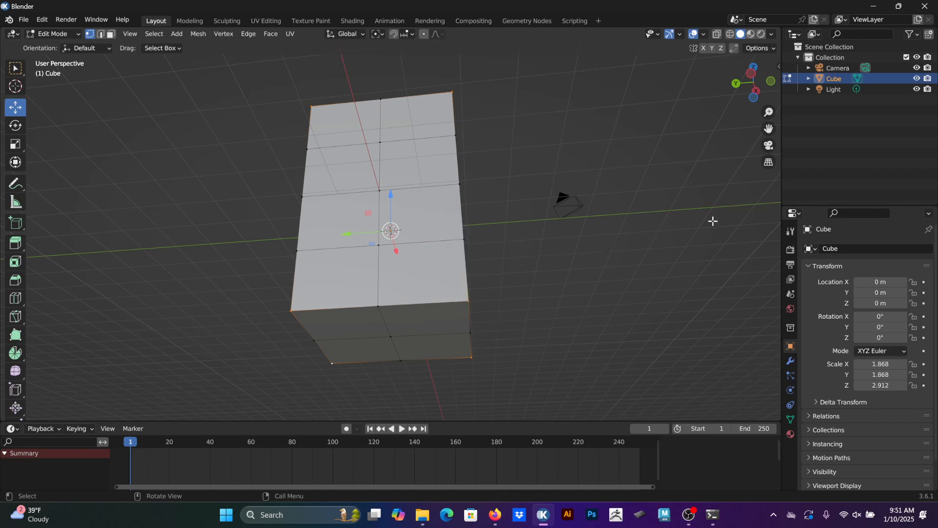
{"action": "key", "text": "s"}
{"action": "left_click", "coordinate": [665, 210]}
{"action": "middle_click_drag", "start_coordinate": [631, 215], "coordinate": [550, 190]}
{"action": "key", "text": "Tab"}
{"action": "scroll", "coordinate": [550, 191], "scroll_direction": "down", "scroll_amount": 3}
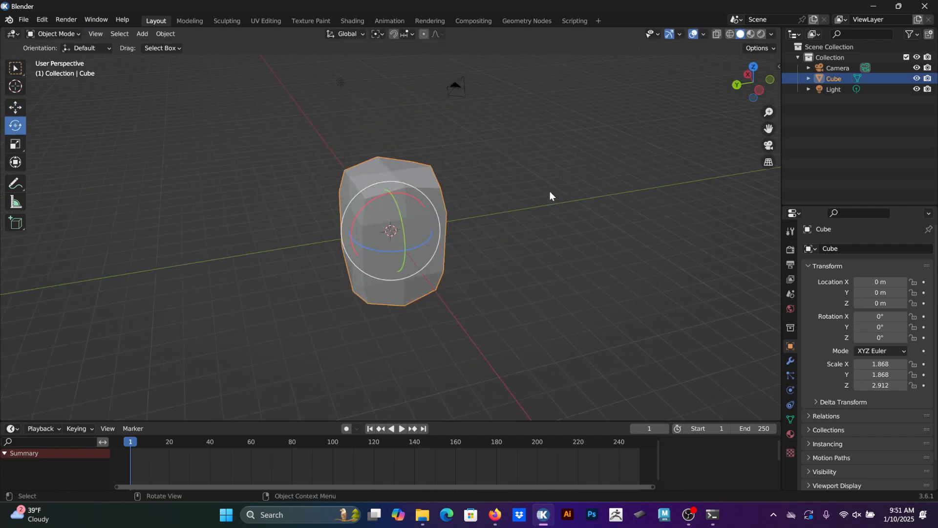
Apply Shade Smooth to the rounded block and deselect it.
{"action": "scroll", "coordinate": [506, 210], "scroll_direction": "up", "scroll_amount": 2}
{"action": "key", "text": "shift+space"}
{"action": "key", "text": "r"}
{"action": "right_click", "coordinate": [422, 189]}
{"action": "left_click", "coordinate": [406, 179]}
{"action": "left_click", "coordinate": [550, 229]}
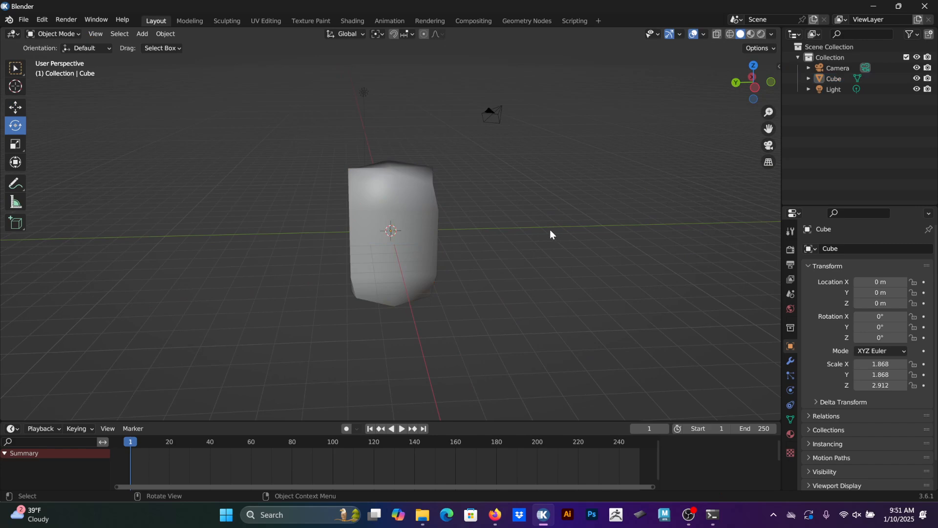
{"action": "scroll", "coordinate": [441, 218], "scroll_direction": "up", "scroll_amount": 2}
{"action": "middle_click_drag", "start_coordinate": [441, 218], "coordinate": [478, 235]}
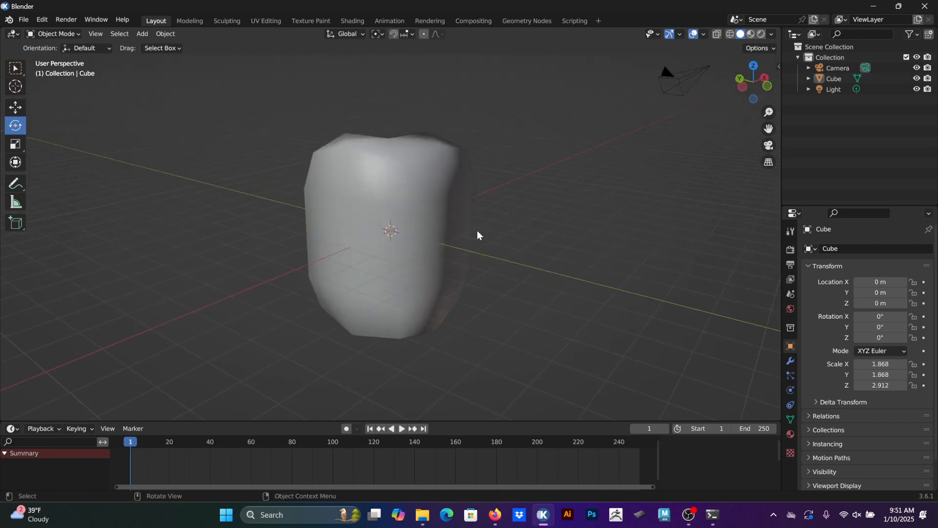
Add a Multiresolution modifier to the block and subdivide it to level 2.
{"action": "left_click", "coordinate": [790, 361]}
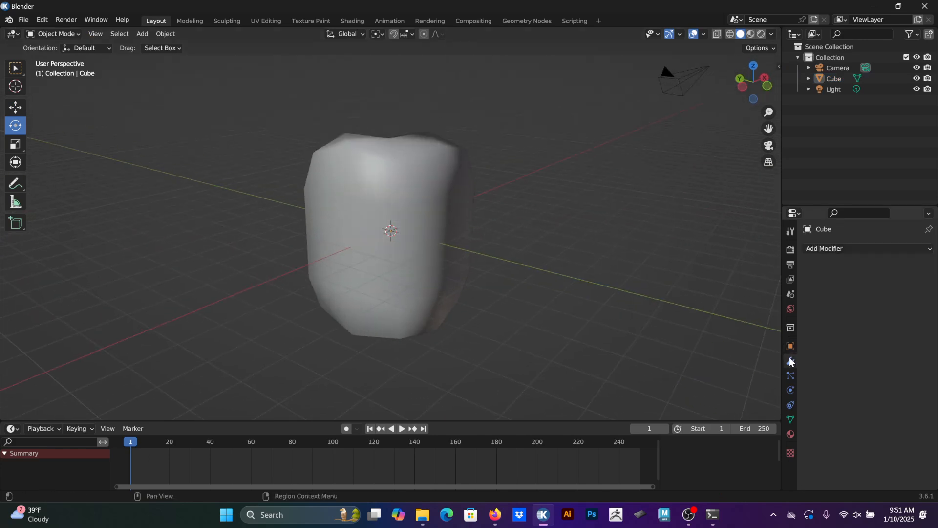
{"action": "left_click", "coordinate": [831, 248]}
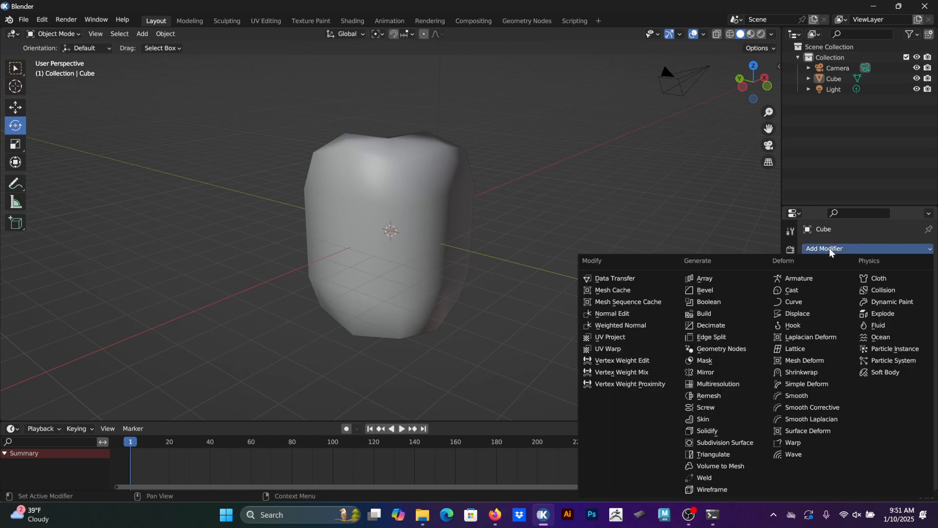
{"action": "left_click", "coordinate": [729, 386]}
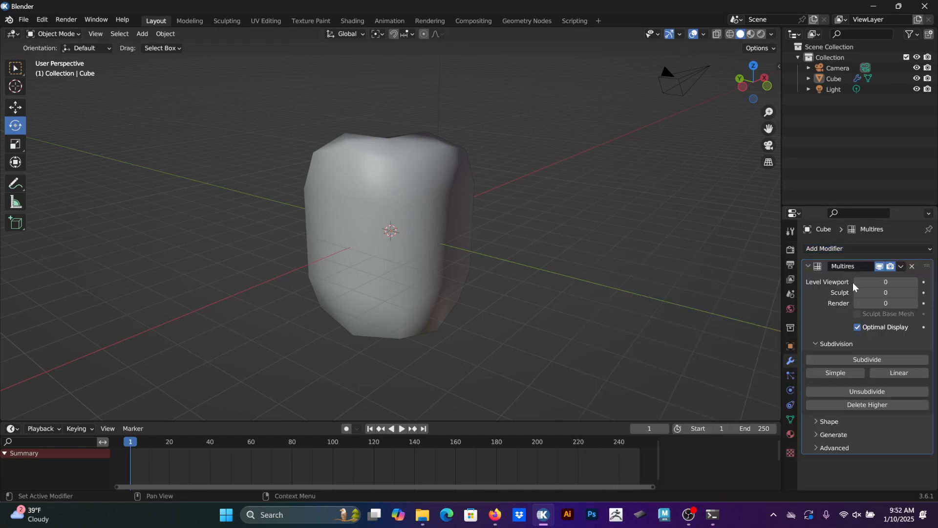
{"action": "left_click", "coordinate": [386, 203]}
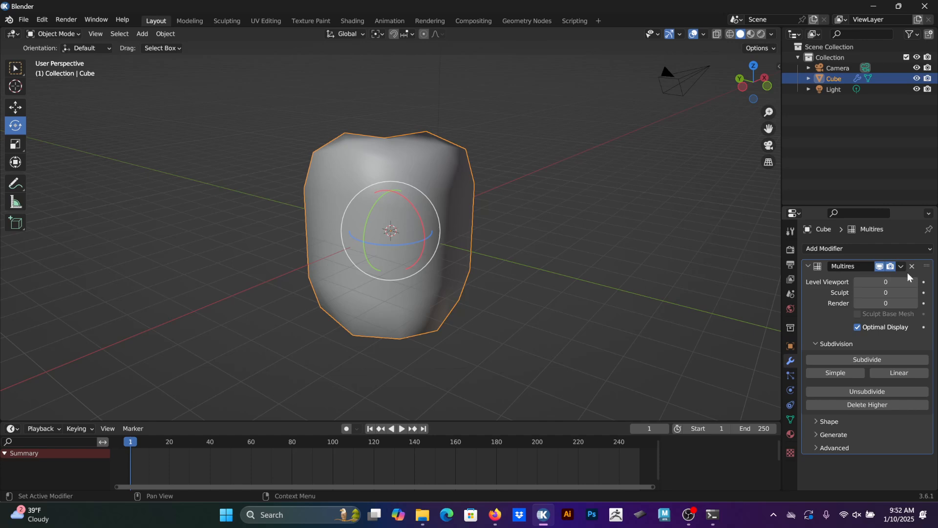
{"action": "left_click", "coordinate": [873, 360]}
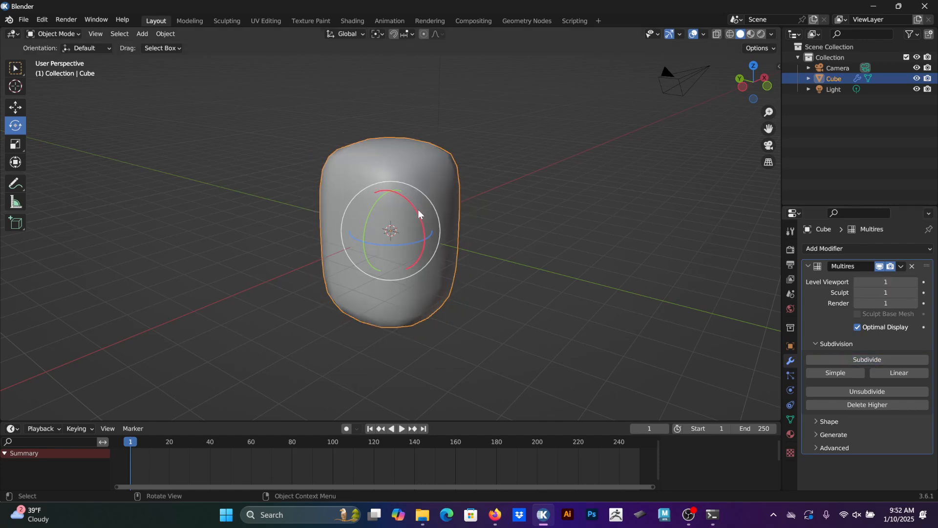
{"action": "left_click", "coordinate": [837, 373]}
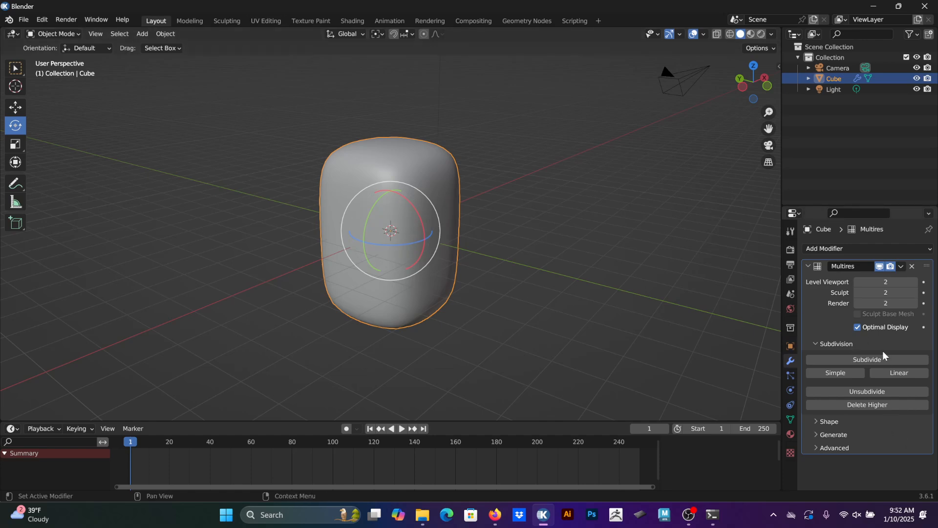
{"action": "left_click", "coordinate": [551, 201]}
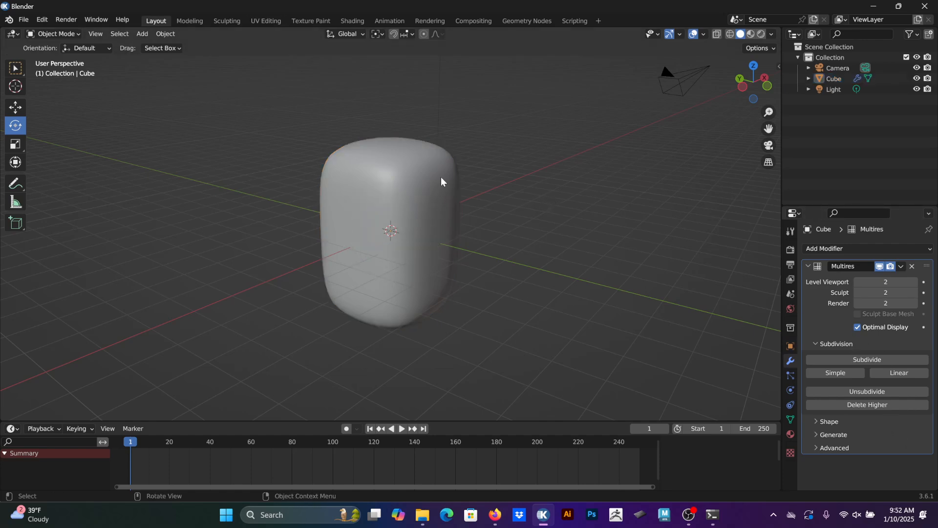
{"action": "left_click", "coordinate": [441, 182]}
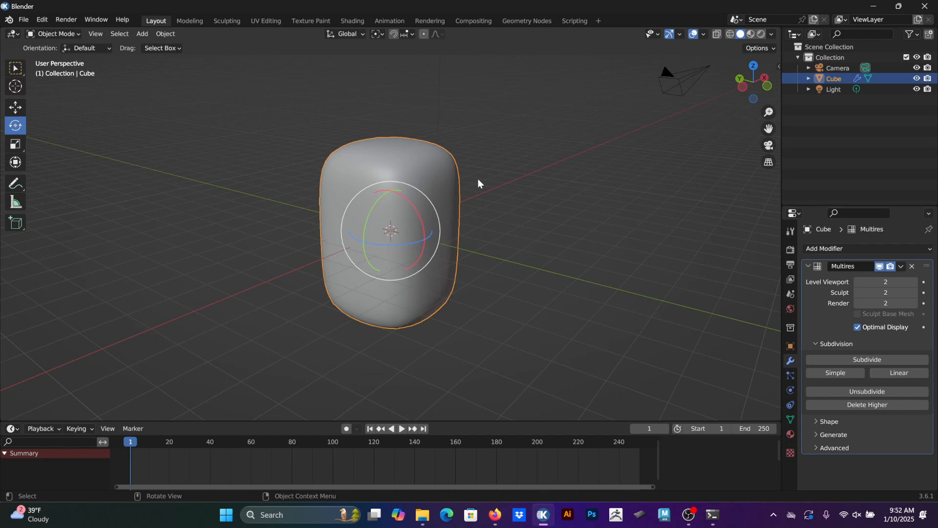
{"action": "key", "text": "shift+a"}
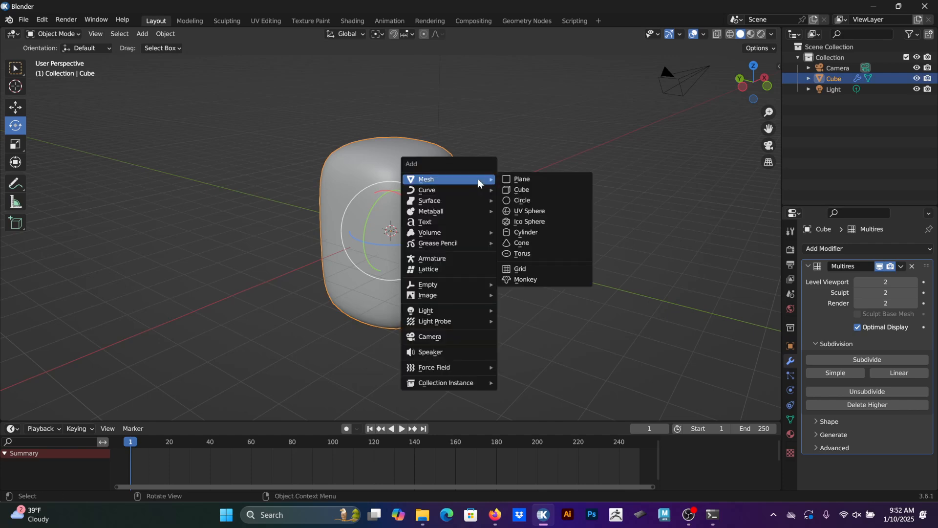
{"action": "left_click", "coordinate": [543, 127]}
{"action": "key", "text": "ctrl+a"}
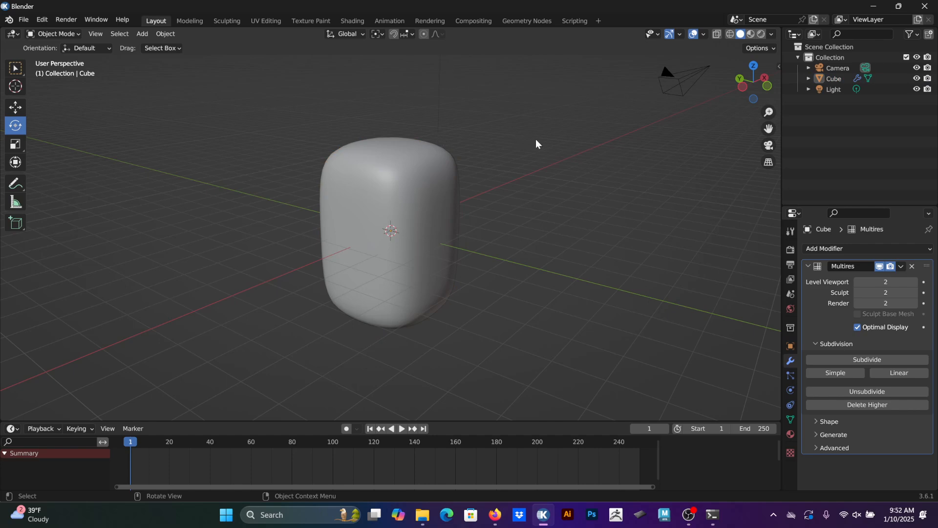
Switch to the Sculpting workspace and increase the Draw brush radius to 91 px.
{"action": "left_click", "coordinate": [227, 21]}
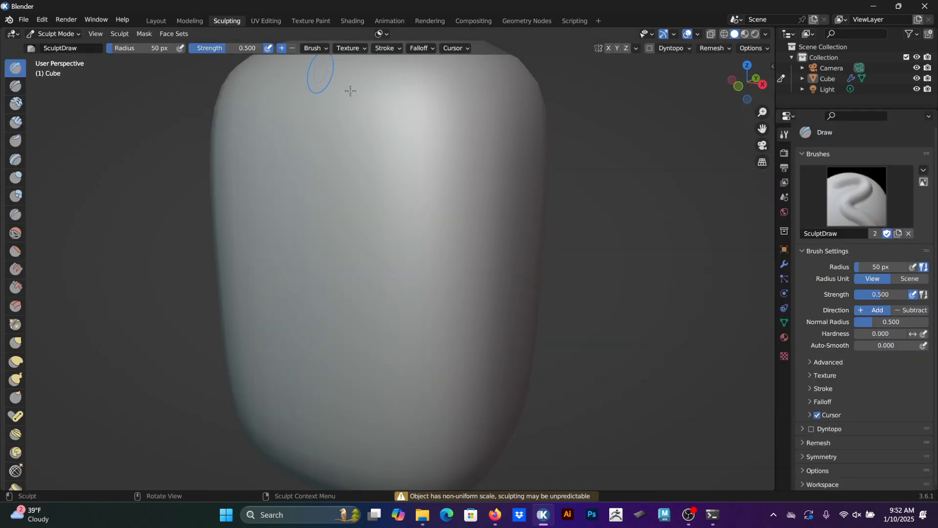
{"action": "scroll", "coordinate": [497, 165], "scroll_direction": "down", "scroll_amount": 3}
{"action": "middle_click_drag", "start_coordinate": [503, 165], "coordinate": [485, 167]}
{"action": "key", "text": "bracketright"}
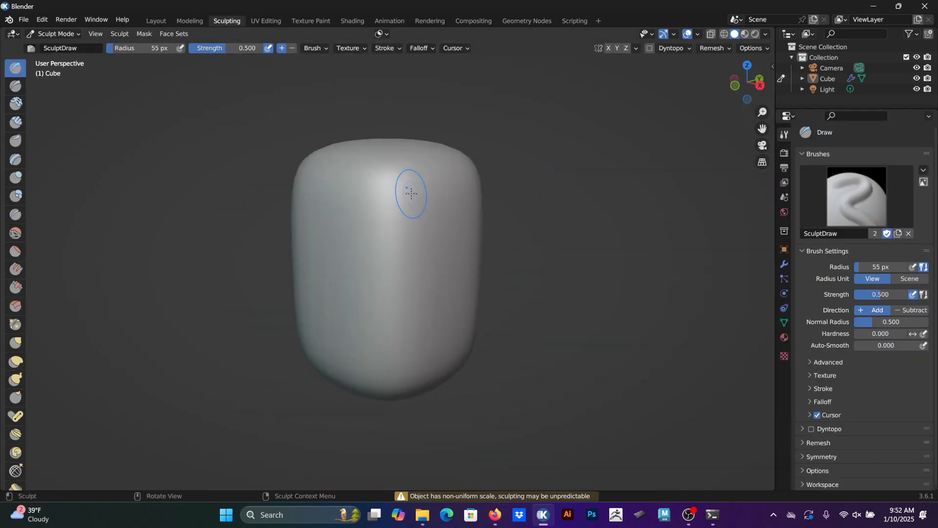
{"action": "key", "text": "bracketright"}
{"action": "key", "text": "bracketright"}
{"action": "key", "text": "bracketright"}
{"action": "key", "text": "bracketright"}
{"action": "key", "text": "bracketright"}
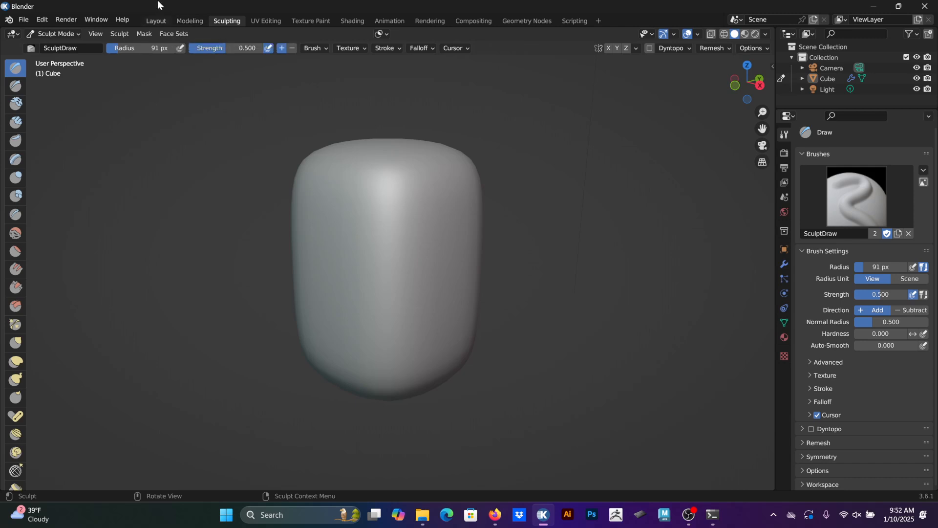
Apply the block's rotation and scale in the Layout workspace and return to the Sculpting workspace.
{"action": "left_click", "coordinate": [181, 20]}
{"action": "left_click", "coordinate": [156, 20]}
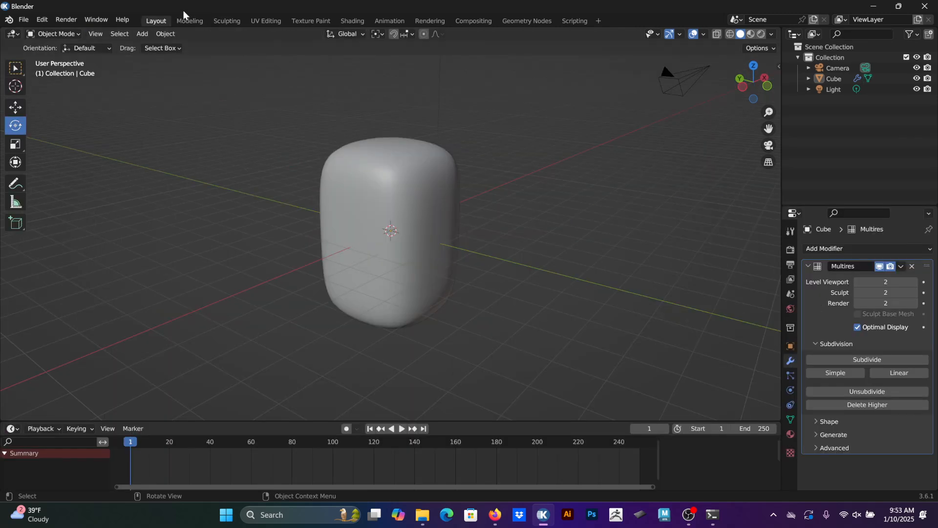
{"action": "left_click", "coordinate": [450, 183]}
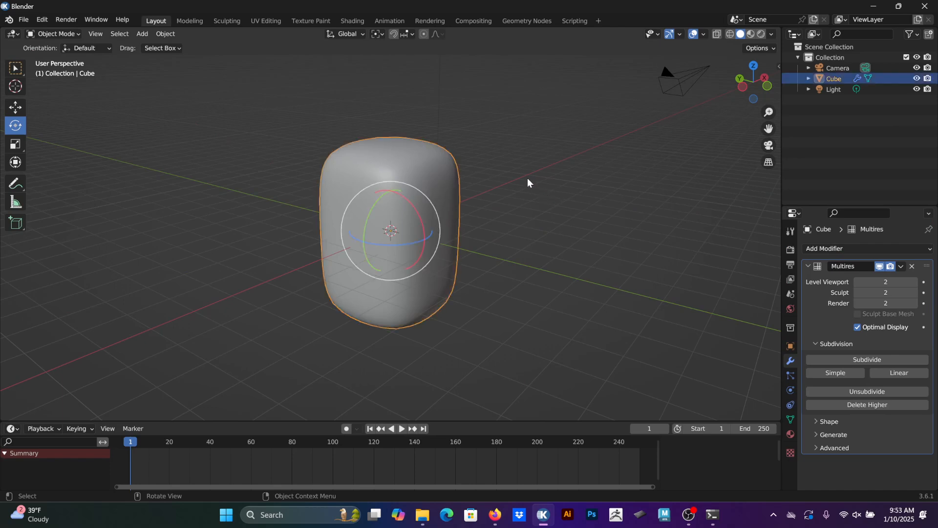
{"action": "key", "text": "ctrl+a"}
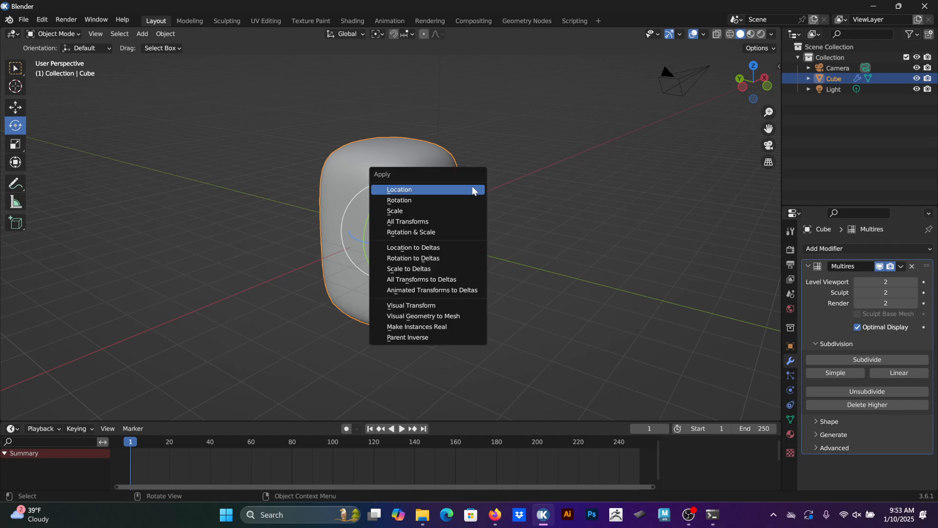
{"action": "left_click", "coordinate": [408, 222]}
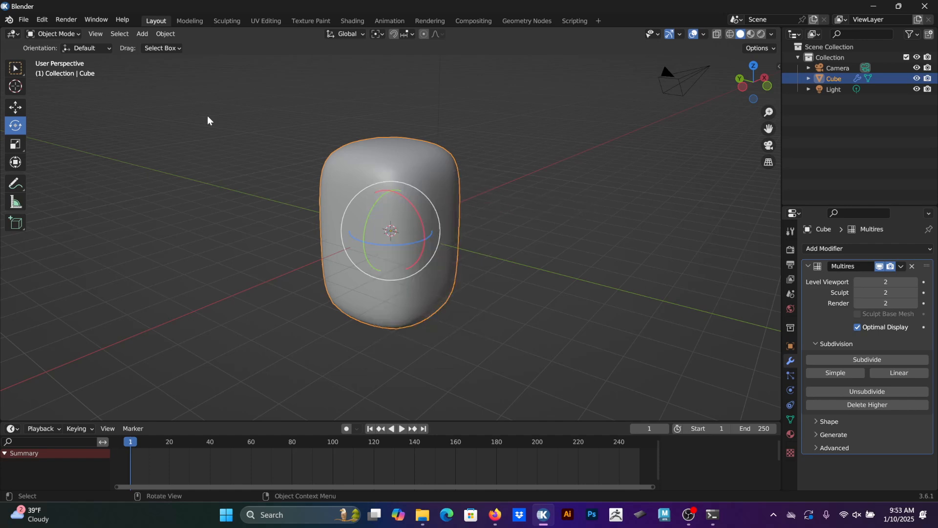
{"action": "left_click", "coordinate": [143, 34]}
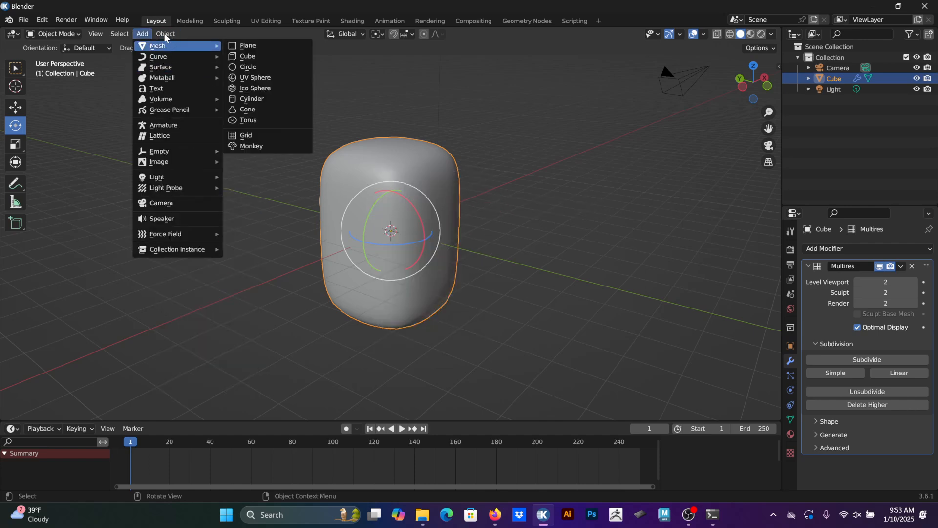
{"action": "mouse_move", "coordinate": [165, 34]}
{"action": "mouse_move", "coordinate": [181, 89]}
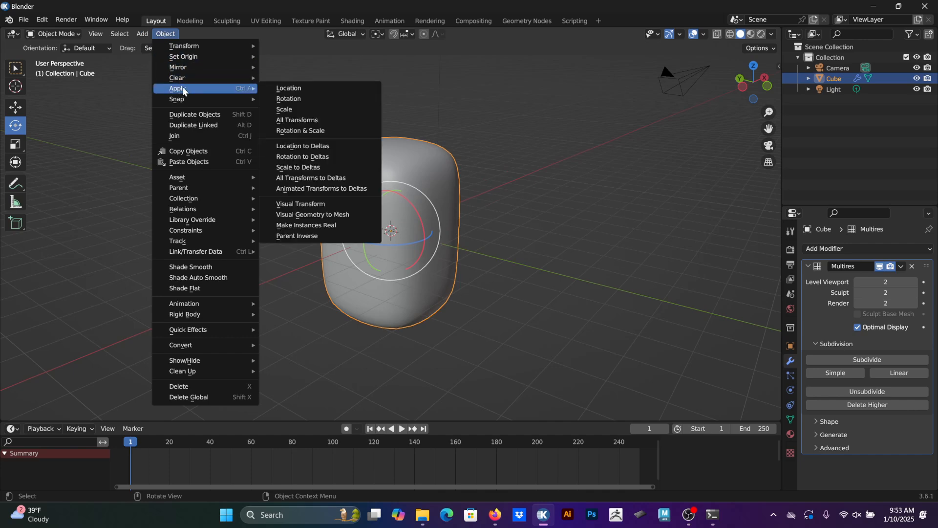
{"action": "left_click", "coordinate": [314, 133]}
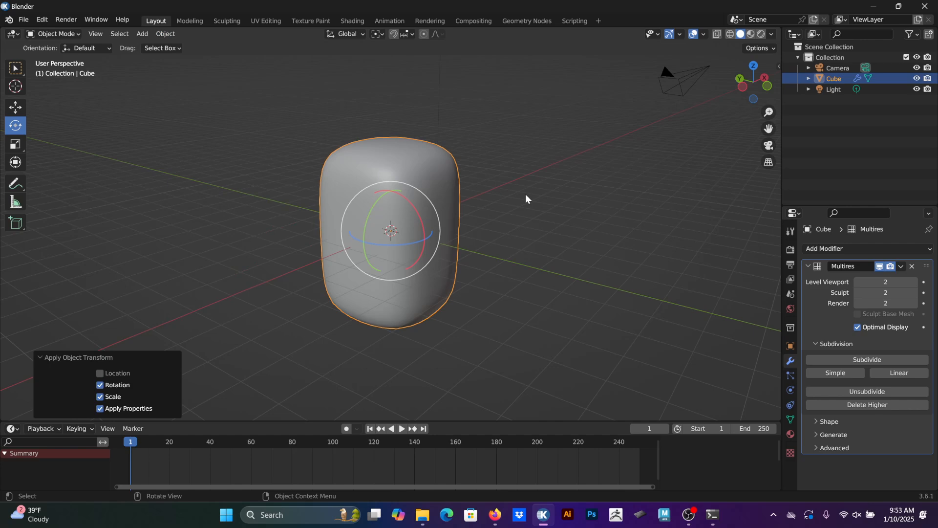
{"action": "left_click", "coordinate": [218, 21]}
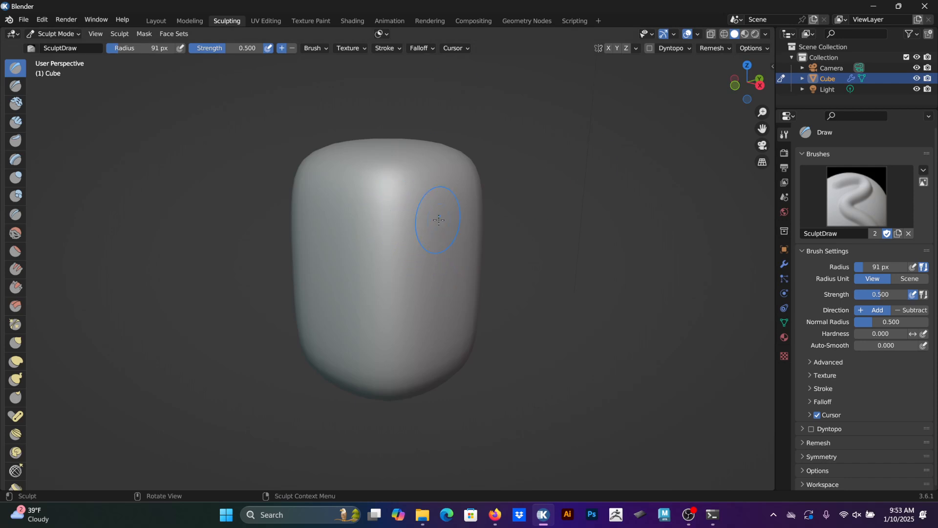
Stretch the block along the Z axis in Object Mode in the Modeling workspace and reopen it in the Sculpting workspace.
{"action": "left_click", "coordinate": [188, 21]}
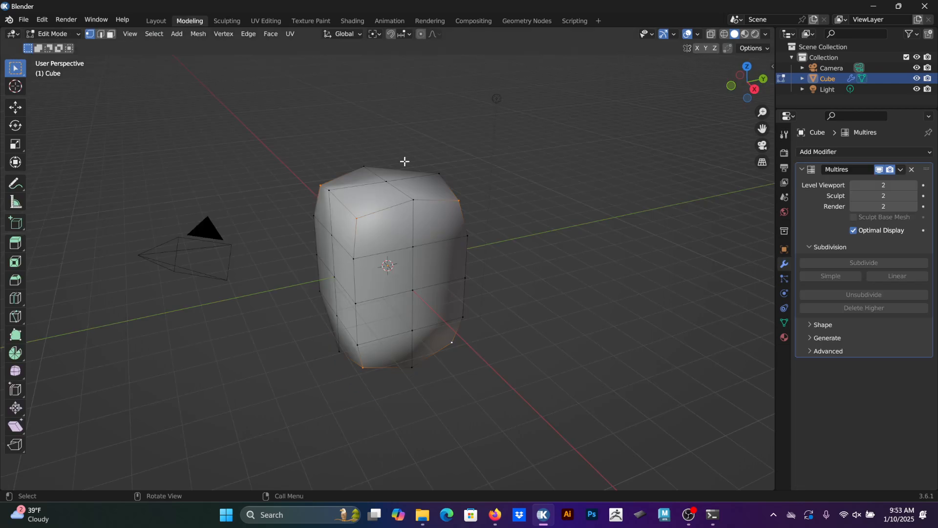
{"action": "key", "text": "Tab"}
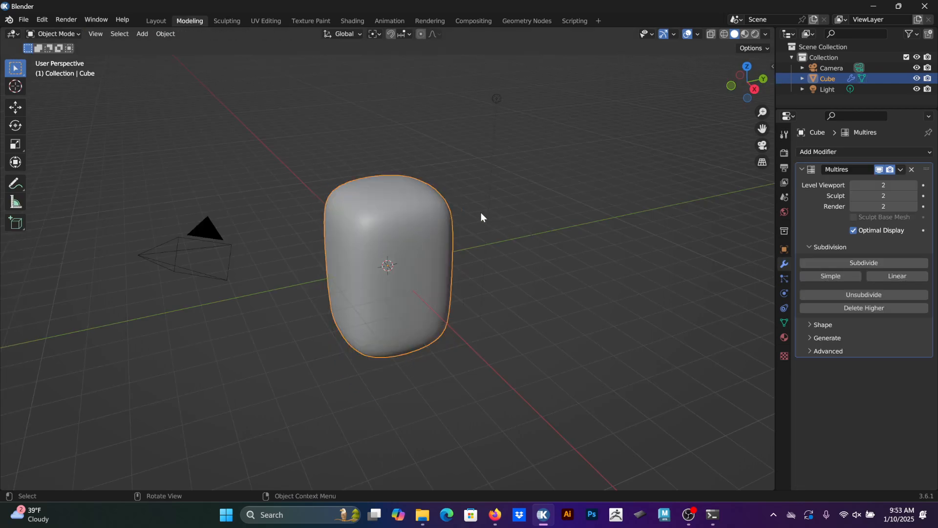
{"action": "scroll", "coordinate": [481, 214], "scroll_direction": "down", "scroll_amount": 2}
{"action": "key", "text": "s"}
{"action": "key", "text": "z"}
{"action": "left_click", "coordinate": [718, 156]}
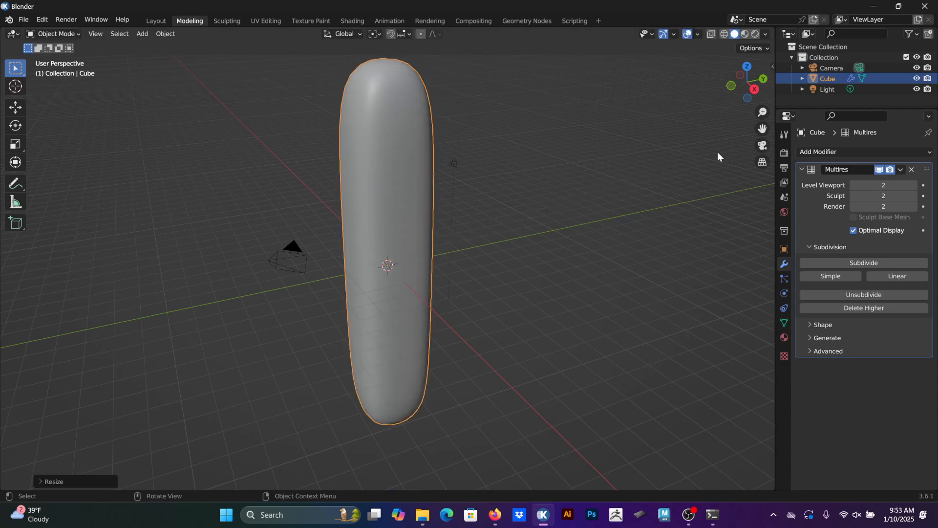
{"action": "left_click", "coordinate": [232, 23]}
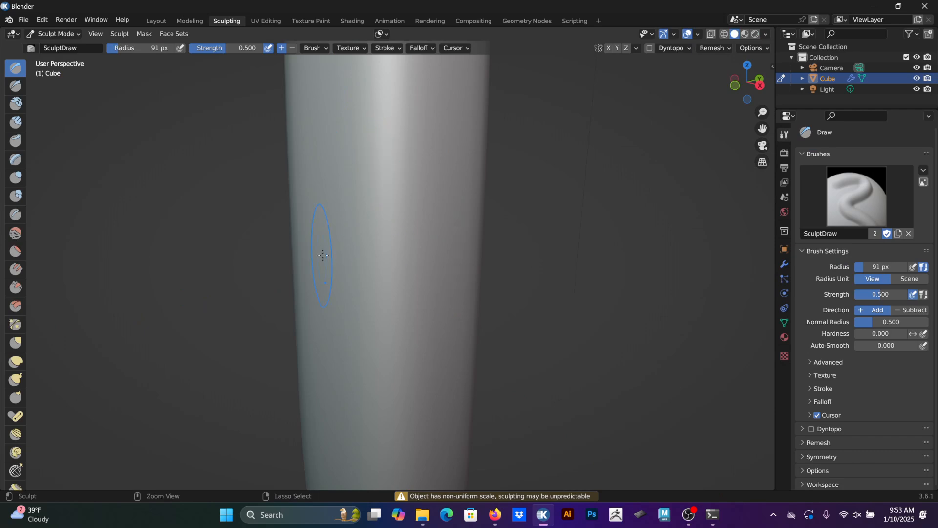
Undo the block's Z-axis stretch and put it back into Sculpt Mode.
{"action": "key", "text": "ctrl+z"}
{"action": "key", "text": "ctrl+z"}
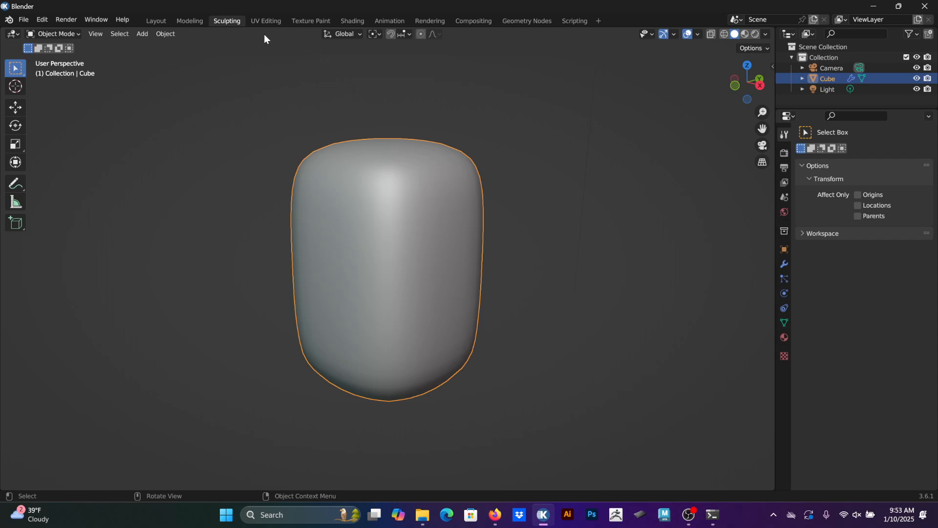
{"action": "key", "text": "Tab"}
{"action": "key", "text": "Tab"}
{"action": "left_click", "coordinate": [53, 33]}
{"action": "left_click", "coordinate": [61, 70]}
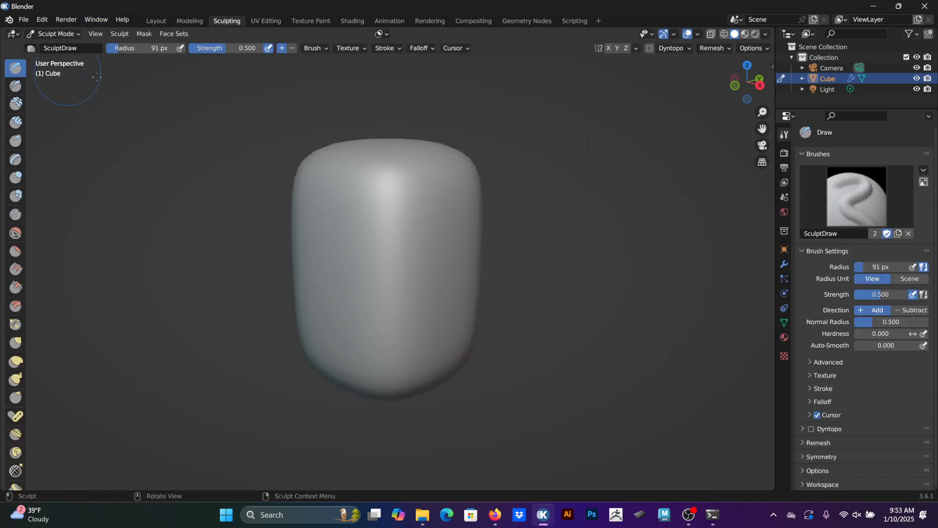
Try two Draw brush strokes on the front of the block and undo them.
{"action": "scroll", "coordinate": [572, 196], "scroll_direction": "down", "scroll_amount": 2}
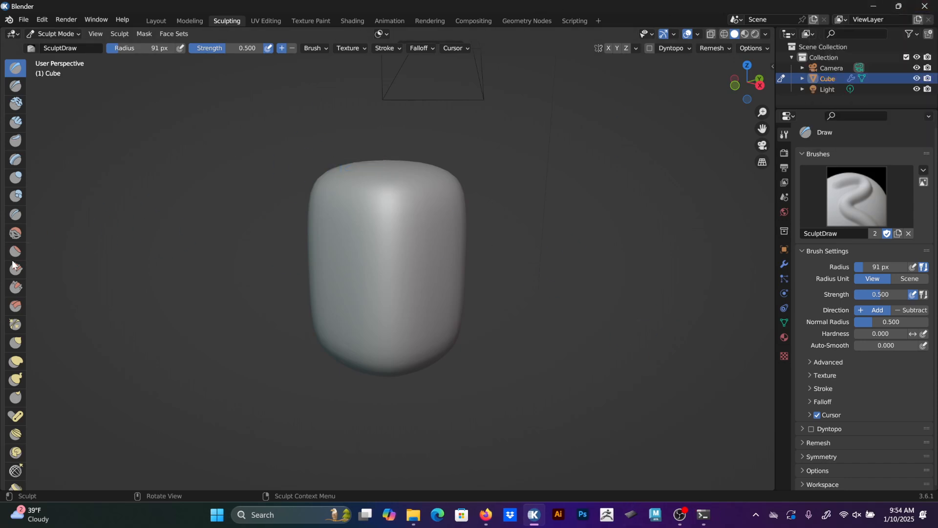
{"action": "left_click_drag", "start_coordinate": [389, 207], "coordinate": [395, 200]}
{"action": "mouse_move", "coordinate": [386, 259]}
{"action": "left_mouse_down"}
{"action": "mouse_move", "coordinate": [391, 274]}
{"action": "mouse_move", "coordinate": [425, 293]}
{"action": "left_mouse_up"}
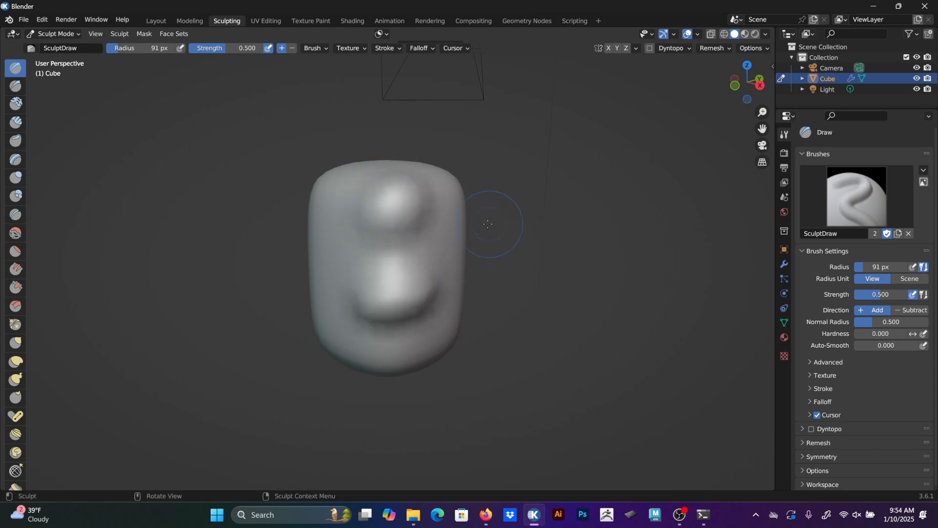
{"action": "key", "text": "ctrl+z"}
{"action": "key", "text": "ctrl+z"}
Switch to the Draw Sharp brush, test one stroke across the front of the block and undo it.
{"action": "left_click", "coordinate": [15, 86]}
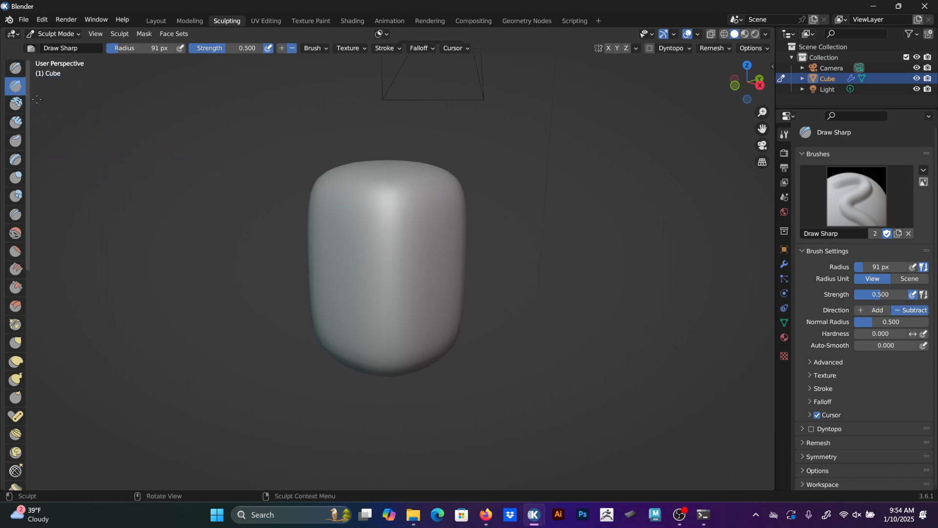
{"action": "mouse_move", "coordinate": [440, 209]}
{"action": "left_mouse_down"}
{"action": "mouse_move", "coordinate": [353, 245]}
{"action": "mouse_move", "coordinate": [335, 238]}
{"action": "left_mouse_up"}
{"action": "key", "text": "ctrl+z"}
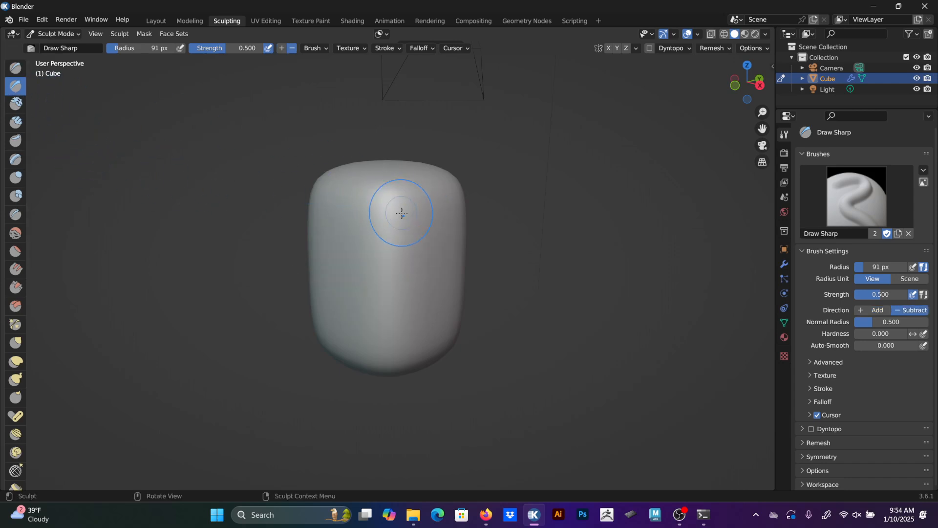
Raise the block's Multiresolution subdivision to level 4.
{"action": "left_click", "coordinate": [783, 266]}
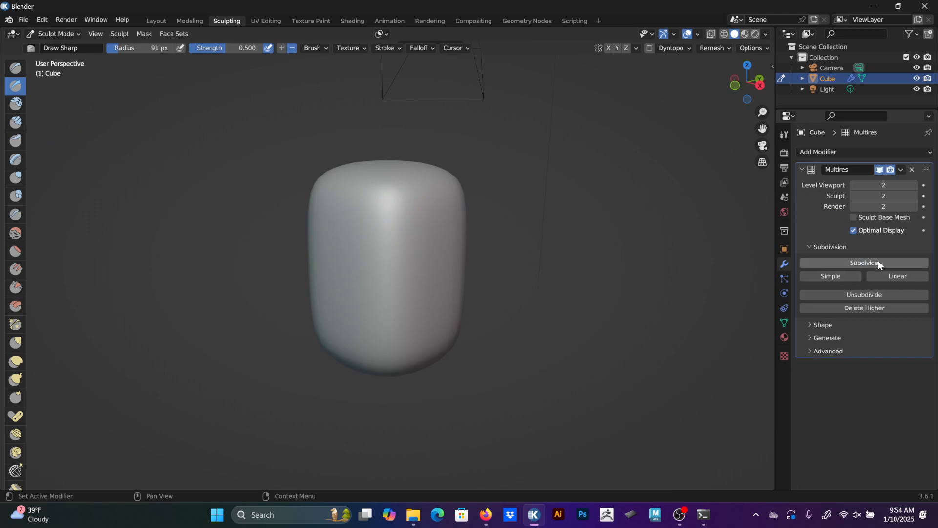
{"action": "left_click", "coordinate": [915, 185]}
{"action": "left_click", "coordinate": [916, 184]}
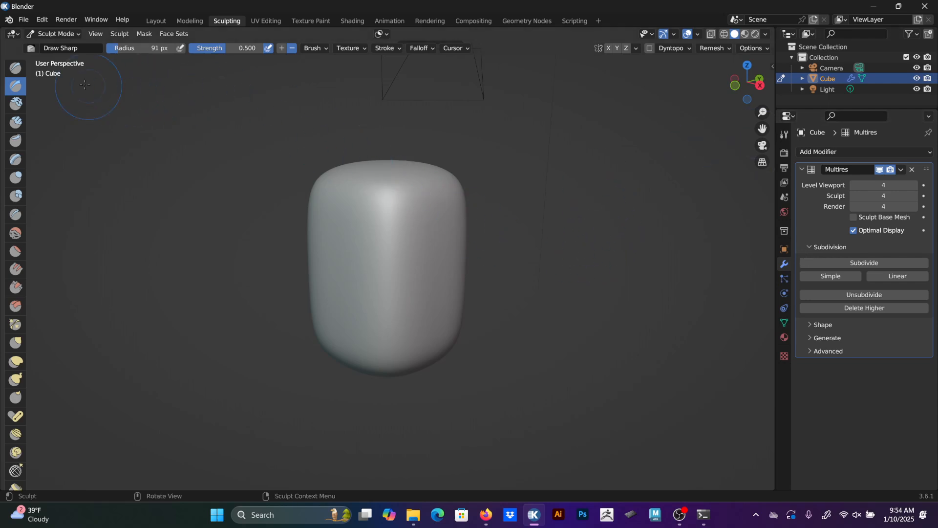
Start saving the scene and create a folder named Environment 1 inside the 2024-2025 project folder.
{"action": "left_click", "coordinate": [23, 20]}
{"action": "left_click", "coordinate": [54, 90]}
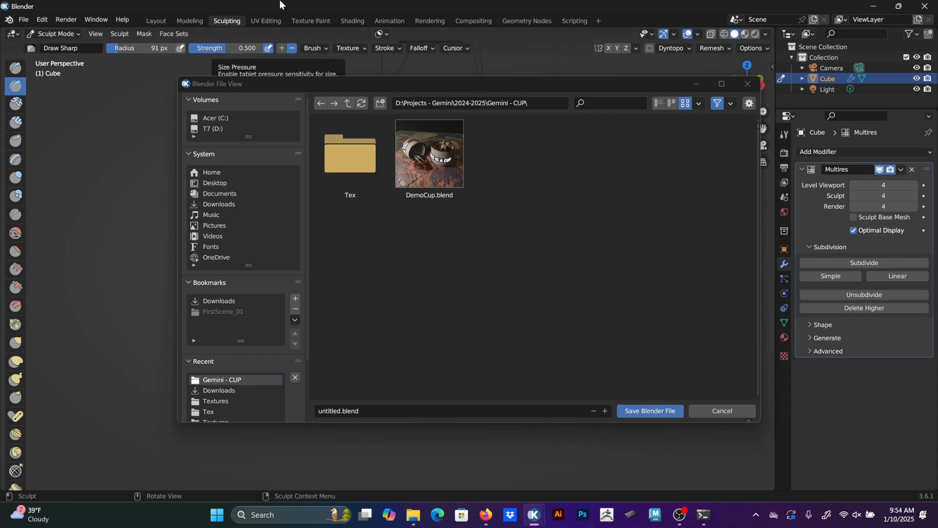
{"action": "left_click", "coordinate": [347, 102]}
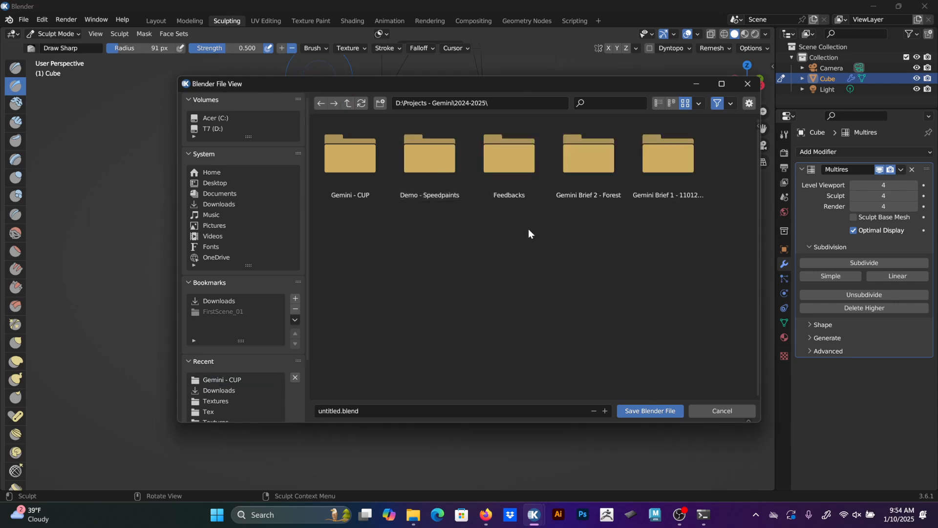
{"action": "key", "text": "i"}
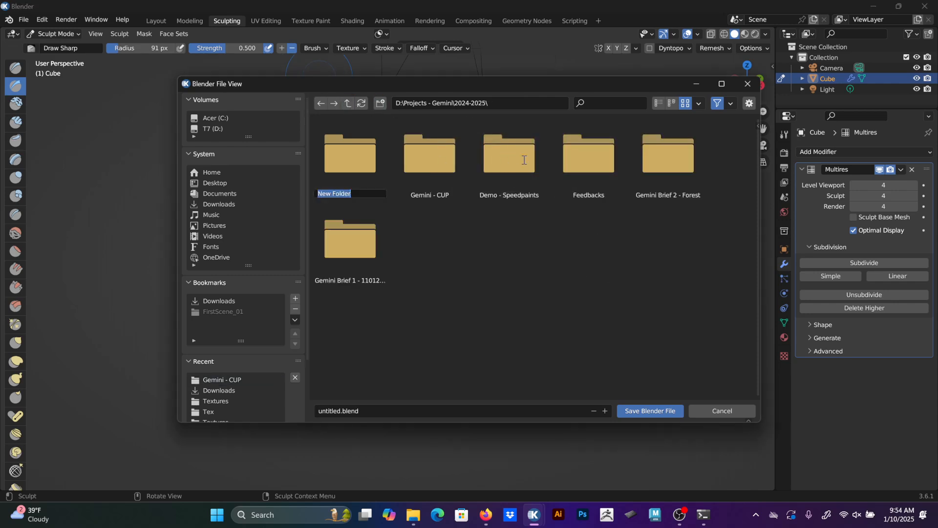
{"action": "key", "text": "Return"}
{"action": "key", "text": "i"}
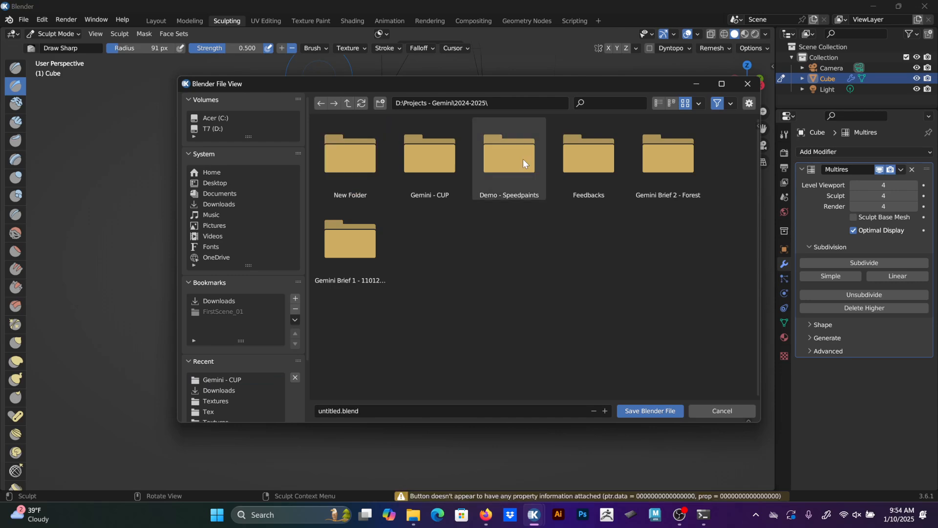
{"action": "left_click", "coordinate": [369, 159]}
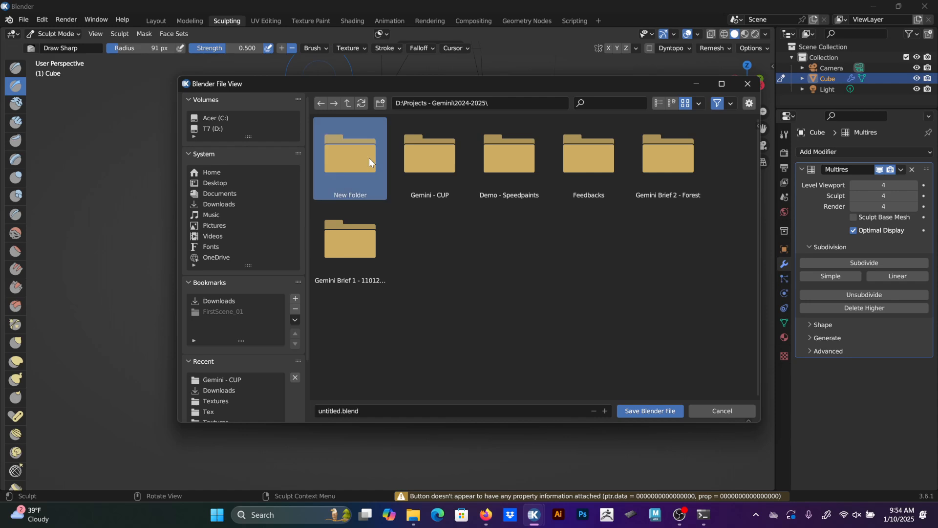
{"action": "key", "text": "F2"}
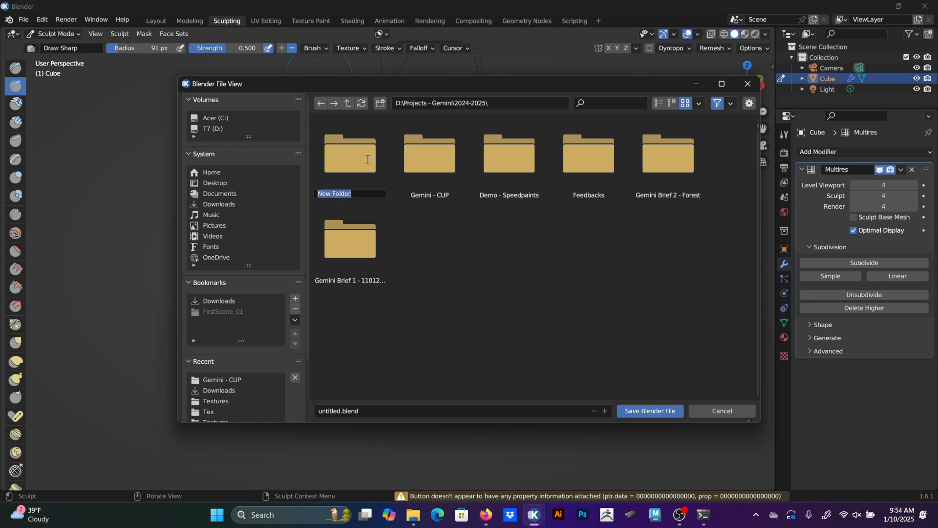
{"action": "type", "text": "Environment 1"}
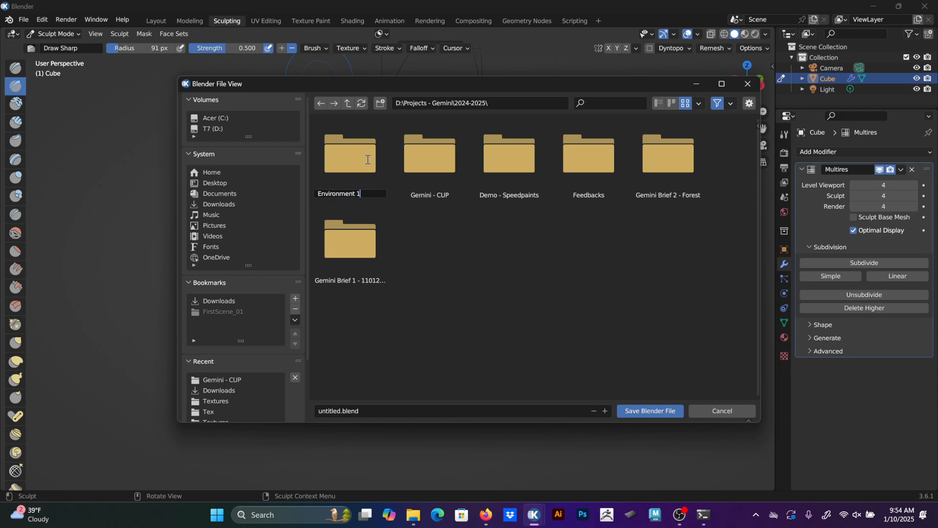
{"action": "key", "text": "Return"}
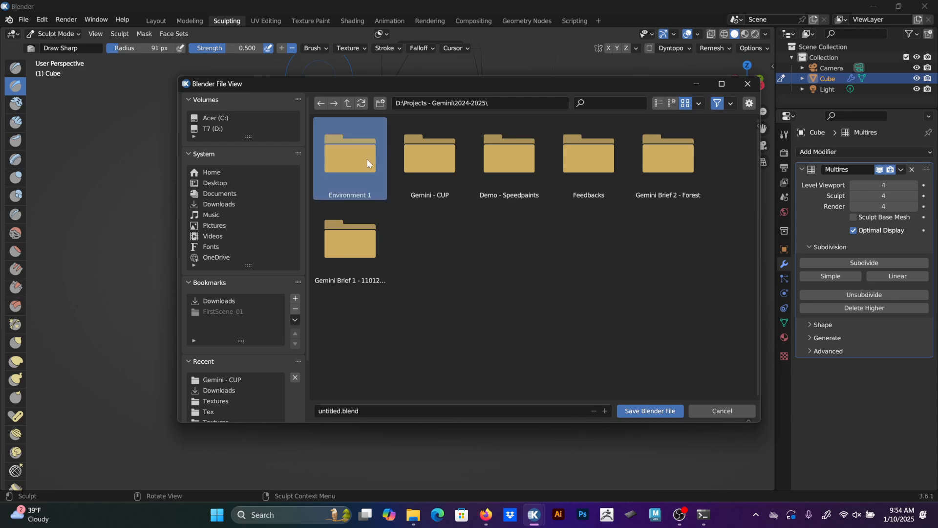
Save the scene as Landscape in the Environment 1 folder.
{"action": "double_click", "coordinate": [371, 198]}
{"action": "left_click", "coordinate": [408, 413]}
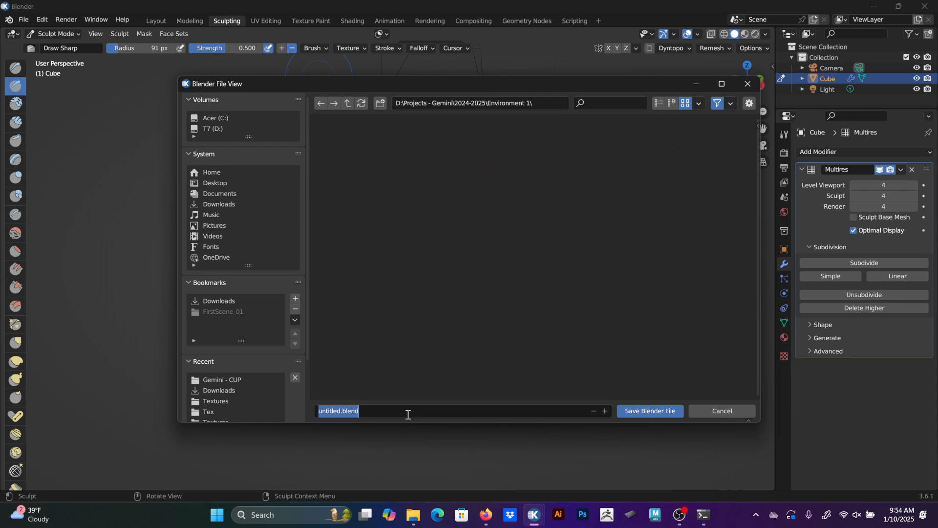
{"action": "type", "text": "Lan"}
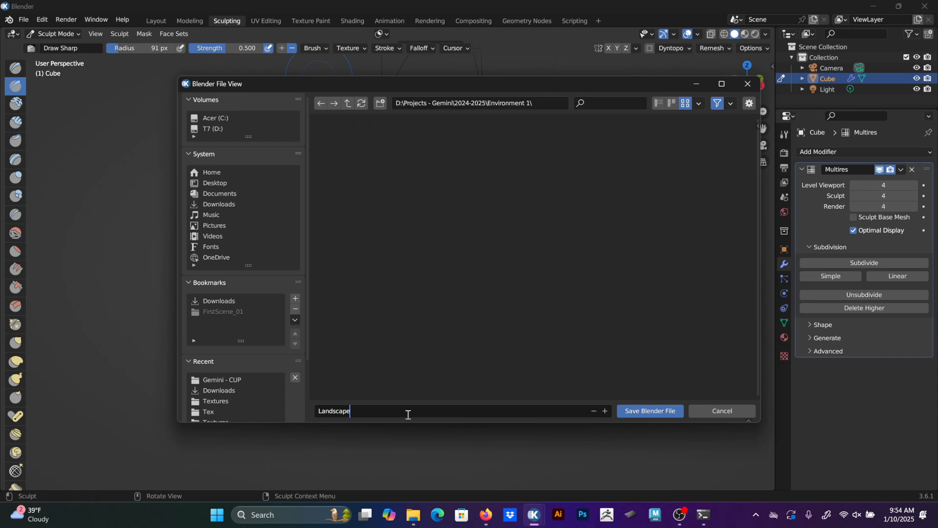
{"action": "type", "text": "dscape"}
{"action": "key", "text": "Return"}
{"action": "left_click", "coordinate": [635, 410]}
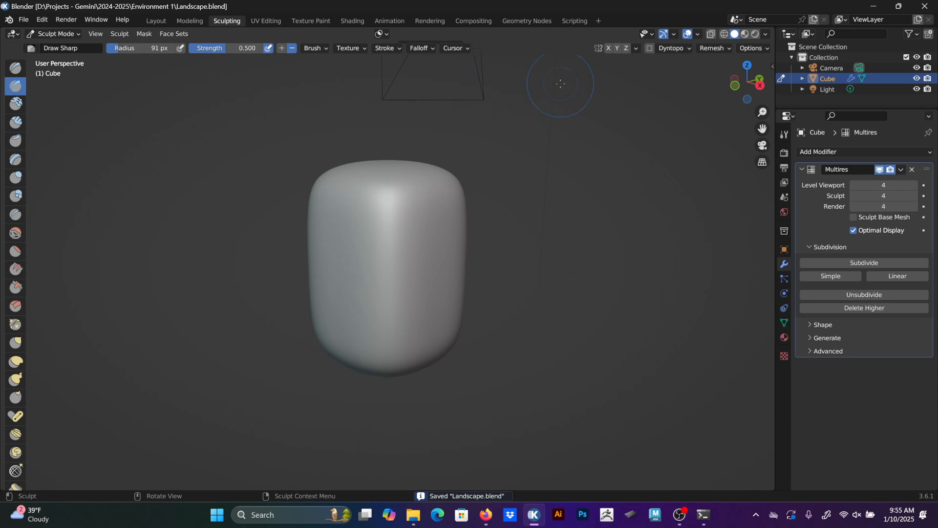
Reduce the Draw Sharp brush radius to 51 px and carve two diagonal grooves across the front of the block, undoing unwanted strokes.
{"action": "mouse_move", "coordinate": [361, 279]}
{"action": "left_mouse_down"}
{"action": "mouse_move", "coordinate": [432, 246]}
{"action": "mouse_move", "coordinate": [331, 286]}
{"action": "mouse_move", "coordinate": [428, 228]}
{"action": "mouse_move", "coordinate": [327, 293]}
{"action": "mouse_move", "coordinate": [411, 241]}
{"action": "mouse_move", "coordinate": [362, 270]}
{"action": "left_mouse_up"}
{"action": "key", "text": "ctrl+z"}
{"action": "key", "text": "bracketleft"}
{"action": "key", "text": "bracketleft"}
{"action": "key", "text": "bracketleft"}
{"action": "key", "text": "bracketleft"}
{"action": "key", "text": "bracketleft"}
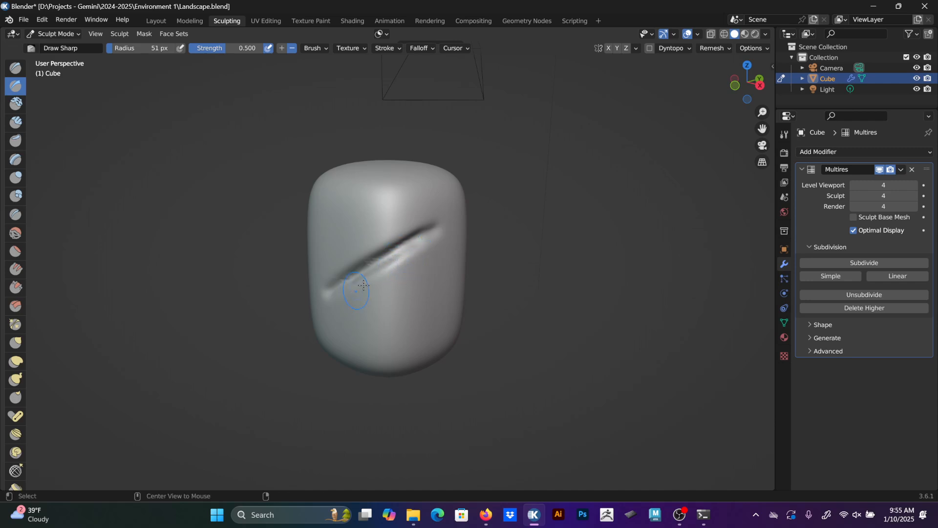
{"action": "key", "text": "ctrl+z"}
{"action": "mouse_move", "coordinate": [430, 249]}
{"action": "left_mouse_down"}
{"action": "mouse_move", "coordinate": [345, 296]}
{"action": "mouse_move", "coordinate": [430, 250]}
{"action": "left_mouse_up"}
{"action": "key", "text": "ctrl+z"}
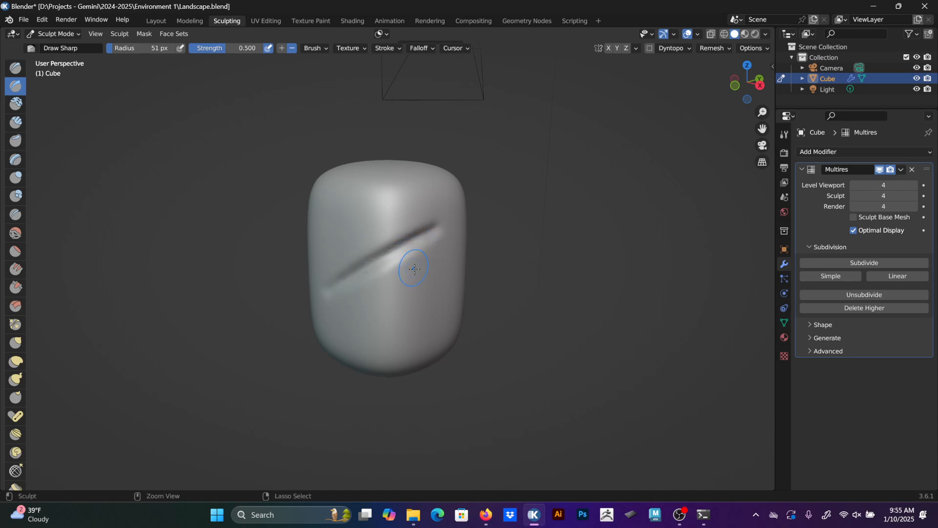
{"action": "mouse_move", "coordinate": [345, 314]}
{"action": "left_mouse_down"}
{"action": "mouse_move", "coordinate": [425, 291]}
{"action": "mouse_move", "coordinate": [430, 277]}
{"action": "left_mouse_up"}
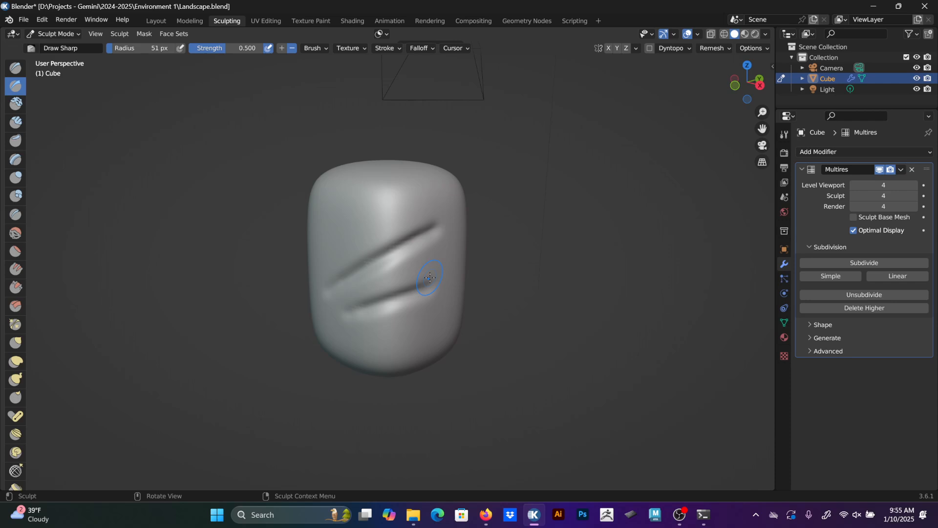
Try the Draw brush on the block's front, undo the first stroke and lower groove, and sculpt diagonal ridges below the upper groove.
{"action": "left_click", "coordinate": [15, 67]}
{"action": "mouse_move", "coordinate": [402, 223]}
{"action": "left_mouse_down"}
{"action": "mouse_move", "coordinate": [364, 237]}
{"action": "mouse_move", "coordinate": [377, 210]}
{"action": "left_mouse_up"}
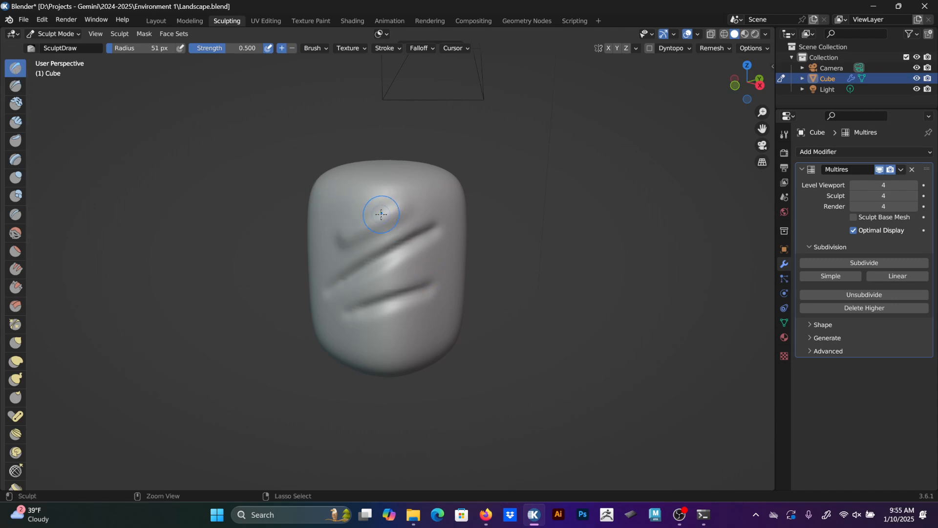
{"action": "key", "text": "ctrl+z"}
{"action": "key", "text": "ctrl+z"}
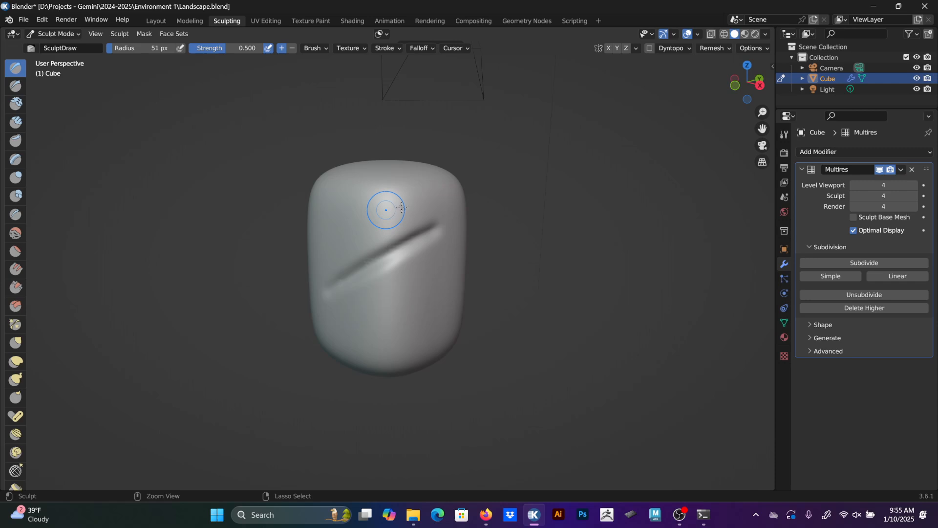
{"action": "mouse_move", "coordinate": [391, 278]}
{"action": "left_mouse_down"}
{"action": "mouse_move", "coordinate": [438, 266]}
{"action": "mouse_move", "coordinate": [362, 306]}
{"action": "mouse_move", "coordinate": [415, 278]}
{"action": "left_mouse_up"}
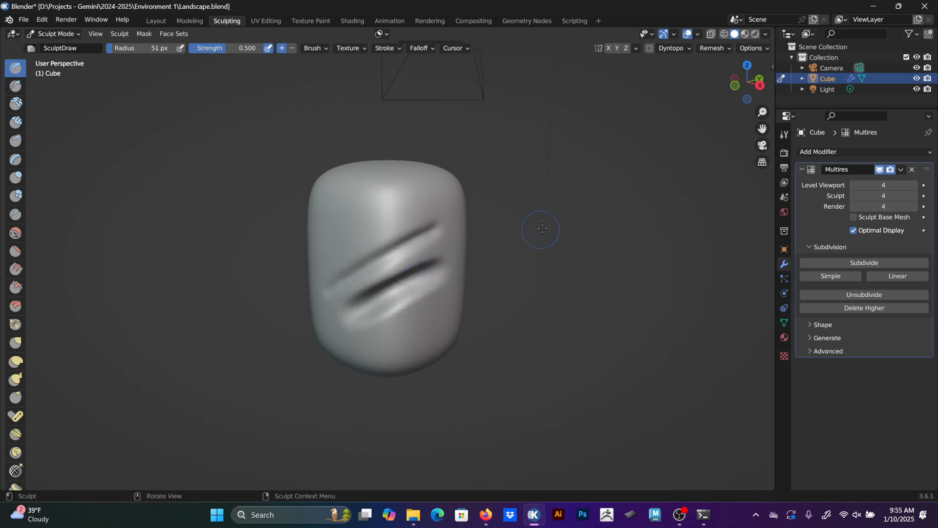
{"action": "mouse_move", "coordinate": [543, 237]}
{"action": "middle_mouse_down"}
{"action": "mouse_move", "coordinate": [688, 271]}
{"action": "mouse_move", "coordinate": [549, 289]}
{"action": "middle_mouse_up"}
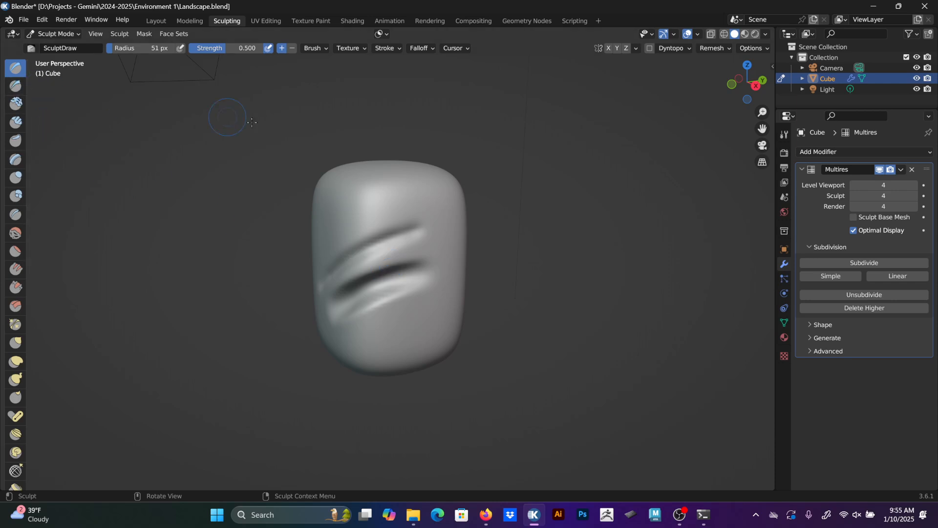
Undo all remaining brush strokes on the block's front, back to the smooth surface.
{"action": "key", "text": "ctrl+z"}
{"action": "key", "text": "ctrl+z"}
{"action": "key", "text": "ctrl+z"}
{"action": "key", "text": "ctrl+z"}
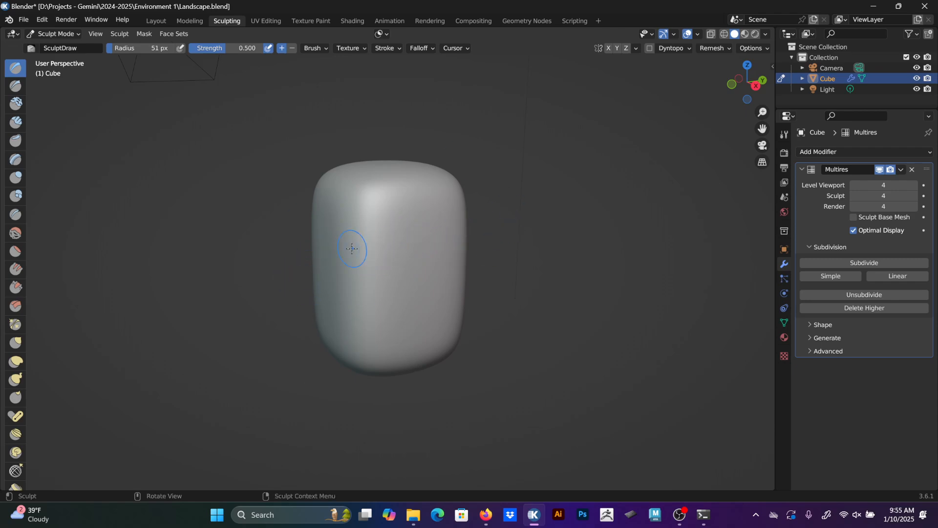
Sculpt wide horizontal ridges down the block's front with the Draw brush and undo them.
{"action": "mouse_move", "coordinate": [352, 248]}
{"action": "left_mouse_down"}
{"action": "mouse_move", "coordinate": [416, 229]}
{"action": "mouse_move", "coordinate": [388, 252]}
{"action": "mouse_move", "coordinate": [374, 283]}
{"action": "mouse_move", "coordinate": [425, 273]}
{"action": "mouse_move", "coordinate": [383, 272]}
{"action": "mouse_move", "coordinate": [419, 289]}
{"action": "mouse_move", "coordinate": [384, 304]}
{"action": "mouse_move", "coordinate": [425, 305]}
{"action": "mouse_move", "coordinate": [415, 320]}
{"action": "mouse_move", "coordinate": [370, 324]}
{"action": "left_mouse_up"}
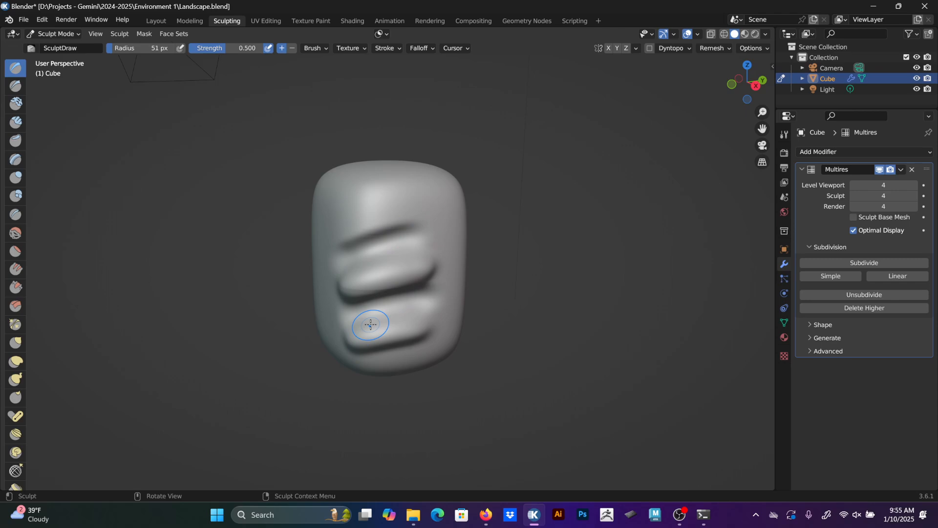
{"action": "mouse_move", "coordinate": [402, 234]}
{"action": "middle_mouse_down"}
{"action": "mouse_move", "coordinate": [508, 245]}
{"action": "mouse_move", "coordinate": [460, 242]}
{"action": "middle_mouse_up"}
{"action": "key", "text": "ctrl+z"}
{"action": "key", "text": "ctrl+z"}
{"action": "key", "text": "ctrl+z"}
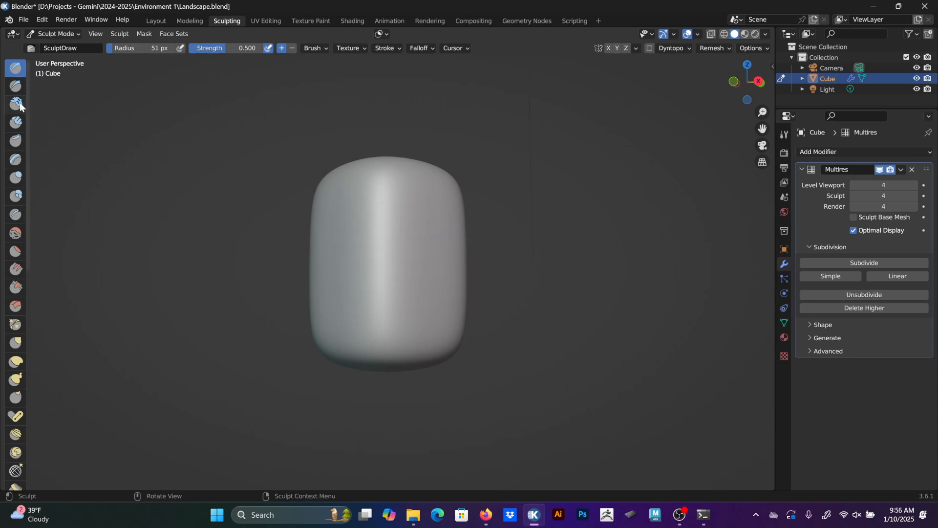
{"action": "middle_click_drag", "start_coordinate": [439, 209], "coordinate": [442, 205]}
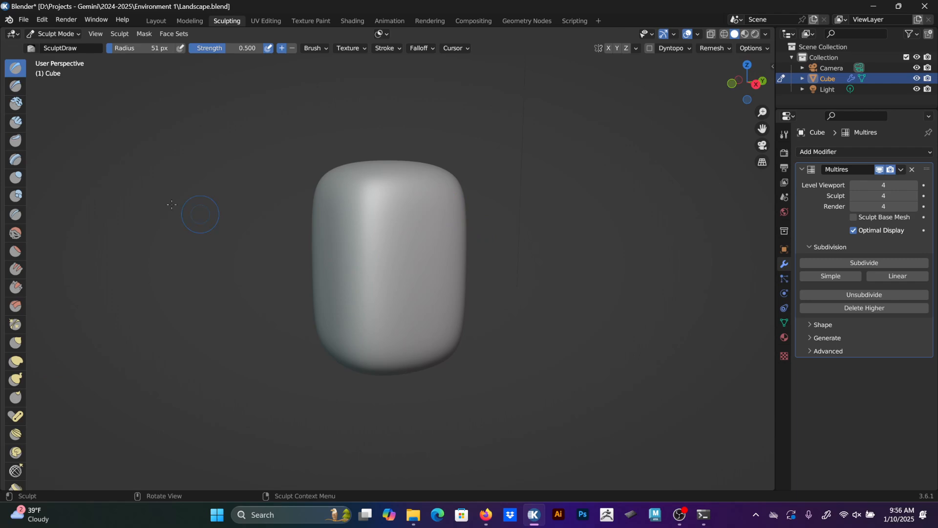
Build up diagonal ridges on the block's lower front with the Clay brush and layer Clay Strips strokes over the front.
{"action": "left_click", "coordinate": [16, 104]}
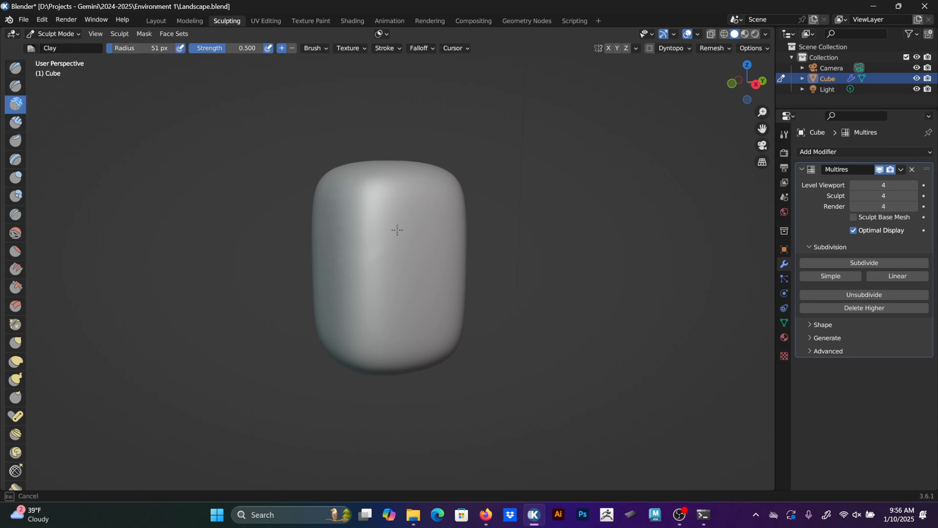
{"action": "middle_click_drag", "start_coordinate": [437, 242], "coordinate": [413, 256]}
{"action": "left_click_drag", "start_coordinate": [415, 252], "coordinate": [357, 308]}
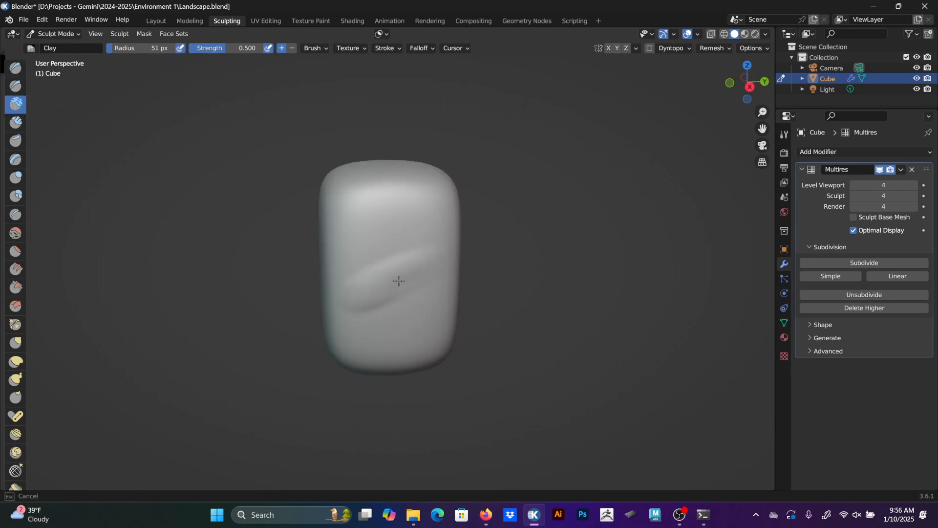
{"action": "left_click_drag", "start_coordinate": [443, 311], "coordinate": [306, 288]}
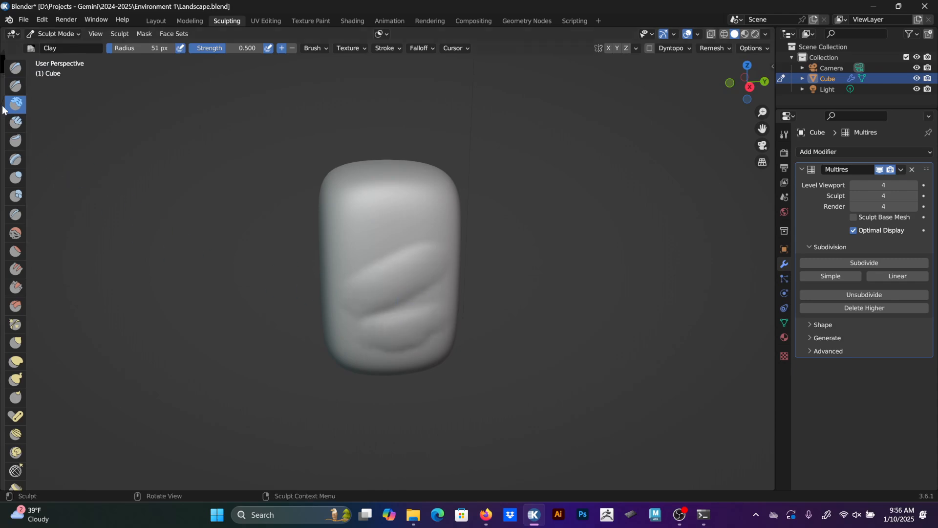
{"action": "left_click", "coordinate": [16, 122]}
{"action": "mouse_move", "coordinate": [379, 197]}
{"action": "left_mouse_down"}
{"action": "mouse_move", "coordinate": [415, 210]}
{"action": "mouse_move", "coordinate": [401, 251]}
{"action": "mouse_move", "coordinate": [357, 291]}
{"action": "mouse_move", "coordinate": [420, 276]}
{"action": "mouse_move", "coordinate": [428, 293]}
{"action": "left_mouse_up"}
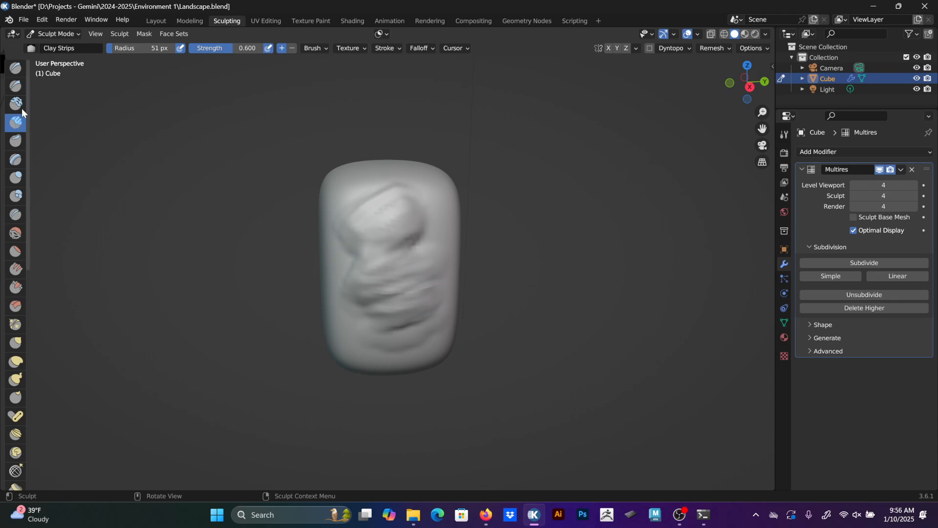
Add bumps to the block's adjacent side with the Draw brush and cover them with Clay Strips strokes.
{"action": "left_click", "coordinate": [21, 67]}
{"action": "mouse_move", "coordinate": [395, 162]}
{"action": "middle_mouse_down"}
{"action": "mouse_move", "coordinate": [417, 181]}
{"action": "mouse_move", "coordinate": [477, 161]}
{"action": "middle_mouse_up"}
{"action": "mouse_move", "coordinate": [398, 220]}
{"action": "left_mouse_down"}
{"action": "mouse_move", "coordinate": [361, 264]}
{"action": "mouse_move", "coordinate": [372, 304]}
{"action": "mouse_move", "coordinate": [391, 307]}
{"action": "left_mouse_up"}
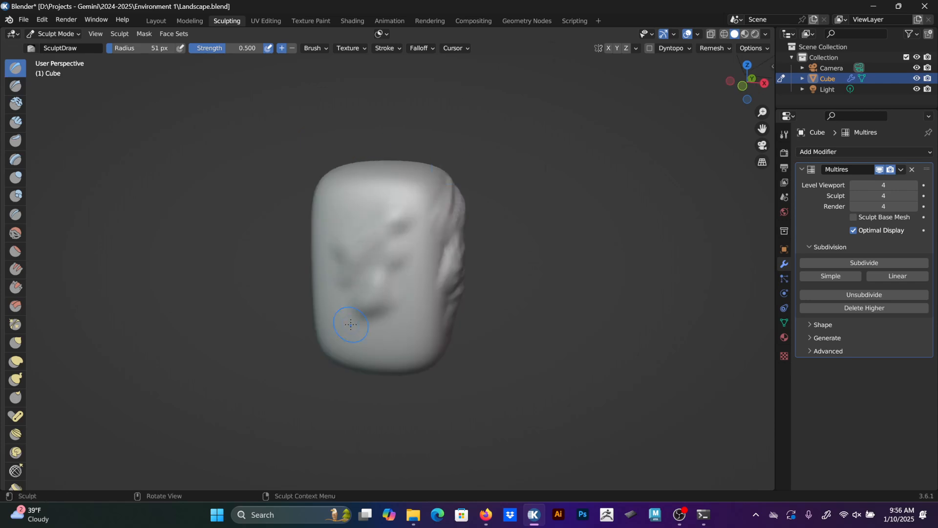
{"action": "left_click", "coordinate": [13, 123]}
{"action": "mouse_move", "coordinate": [385, 240]}
{"action": "left_mouse_down"}
{"action": "mouse_move", "coordinate": [387, 222]}
{"action": "mouse_move", "coordinate": [360, 200]}
{"action": "mouse_move", "coordinate": [371, 279]}
{"action": "mouse_move", "coordinate": [410, 357]}
{"action": "mouse_move", "coordinate": [374, 293]}
{"action": "mouse_move", "coordinate": [379, 319]}
{"action": "mouse_move", "coordinate": [356, 313]}
{"action": "mouse_move", "coordinate": [391, 284]}
{"action": "left_mouse_up"}
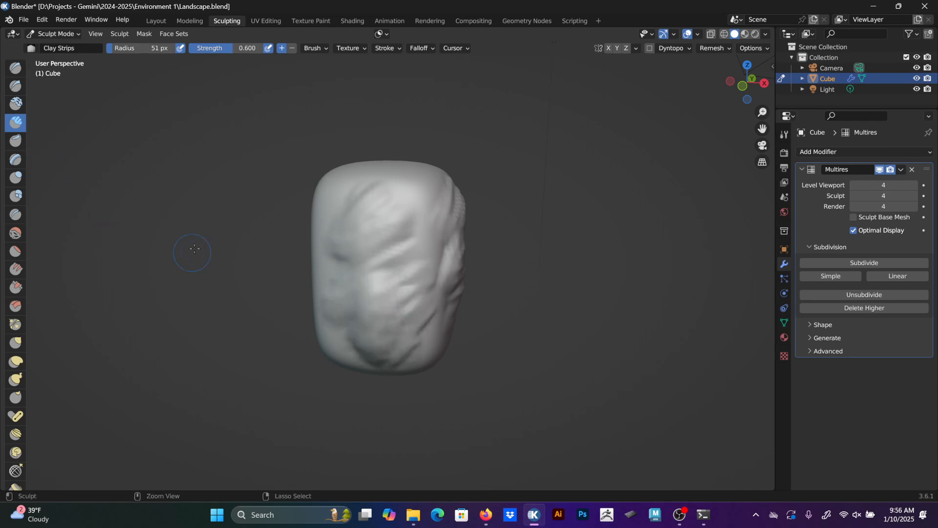
Undo the Clay, Clay Strips and Draw strokes on both sides of the block.
{"action": "key", "text": "ctrl+z"}
{"action": "key", "text": "ctrl+z"}
{"action": "key", "text": "ctrl+z"}
{"action": "key", "text": "ctrl+z"}
{"action": "key", "text": "ctrl+z"}
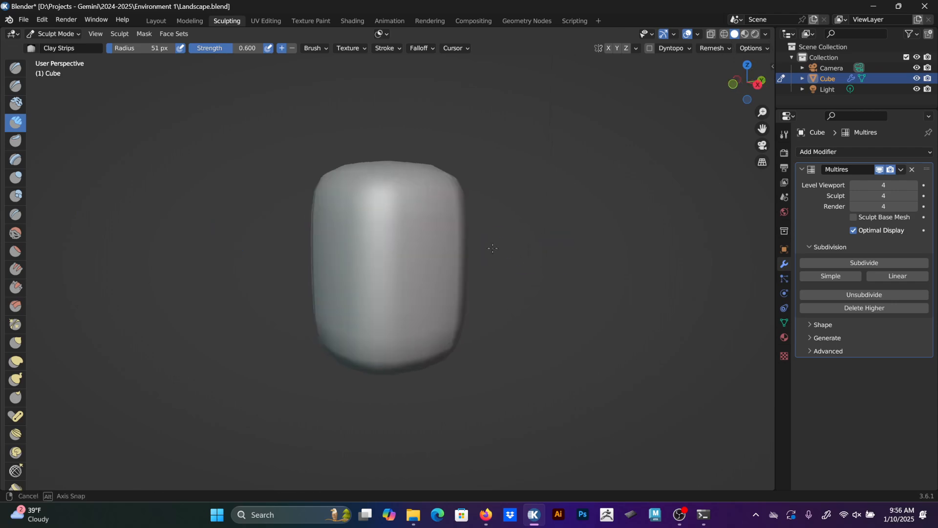
{"action": "middle_click_drag", "start_coordinate": [449, 244], "coordinate": [472, 245]}
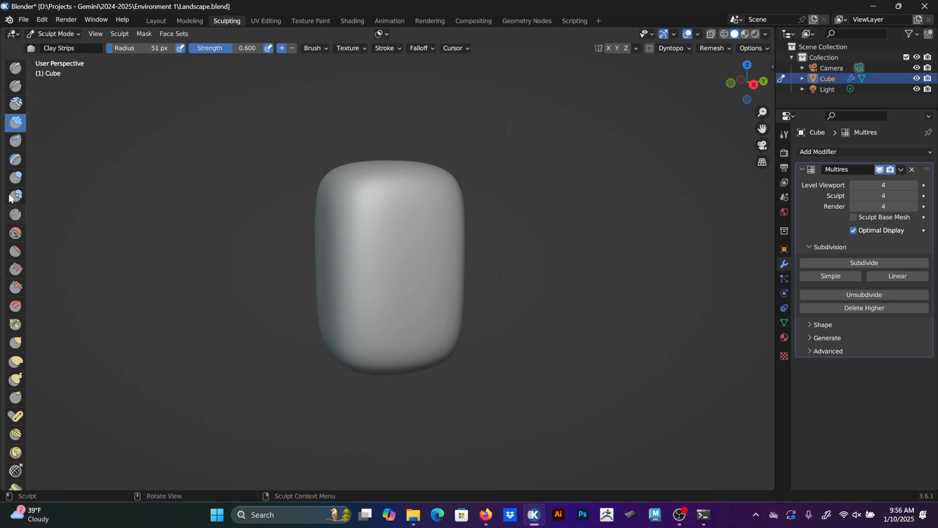
Try the Inflate/Deflate brush at a 231 px radius by swelling the block's upper part, and undo the stroke.
{"action": "left_click", "coordinate": [16, 177]}
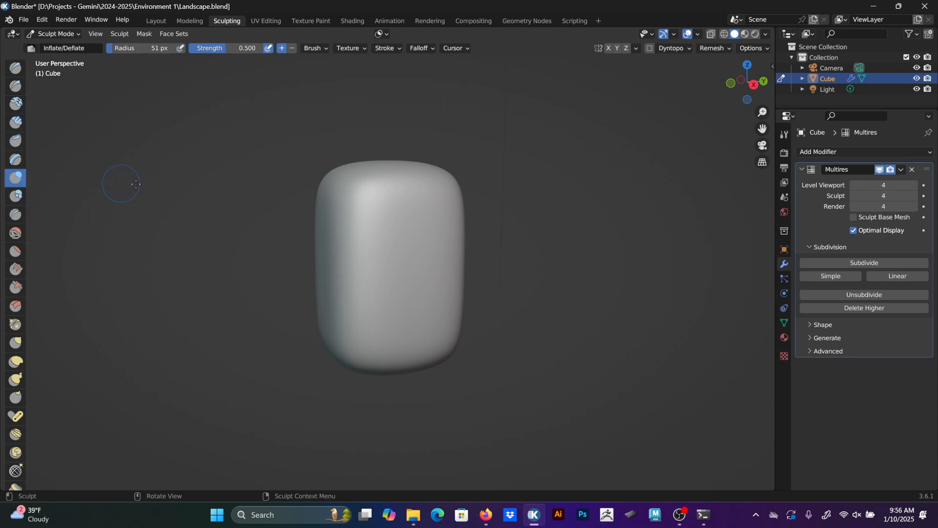
{"action": "key", "text": "bracketright"}
{"action": "key", "text": "bracketright"}
{"action": "key", "text": "bracketright"}
{"action": "key", "text": "bracketright"}
{"action": "key", "text": "bracketright"}
{"action": "key", "text": "bracketright"}
{"action": "key", "text": "bracketright"}
{"action": "key", "text": "bracketright"}
{"action": "key", "text": "bracketright"}
{"action": "key", "text": "bracketright"}
{"action": "mouse_move", "coordinate": [361, 202]}
{"action": "left_mouse_down"}
{"action": "mouse_move", "coordinate": [366, 185]}
{"action": "mouse_move", "coordinate": [379, 191]}
{"action": "mouse_move", "coordinate": [360, 165]}
{"action": "left_mouse_up"}
{"action": "middle_click_drag", "start_coordinate": [360, 166], "coordinate": [420, 199]}
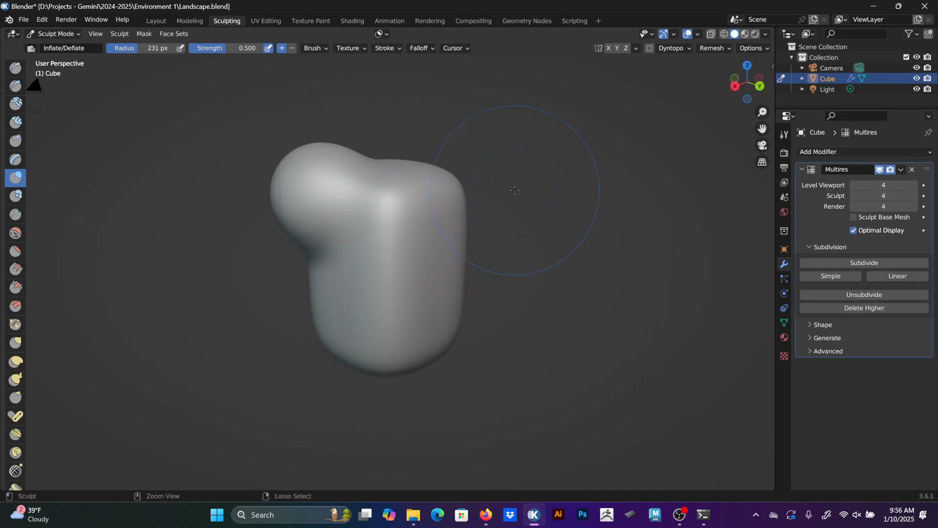
{"action": "key", "text": "ctrl+z"}
{"action": "middle_click_drag", "start_coordinate": [167, 234], "coordinate": [209, 243]}
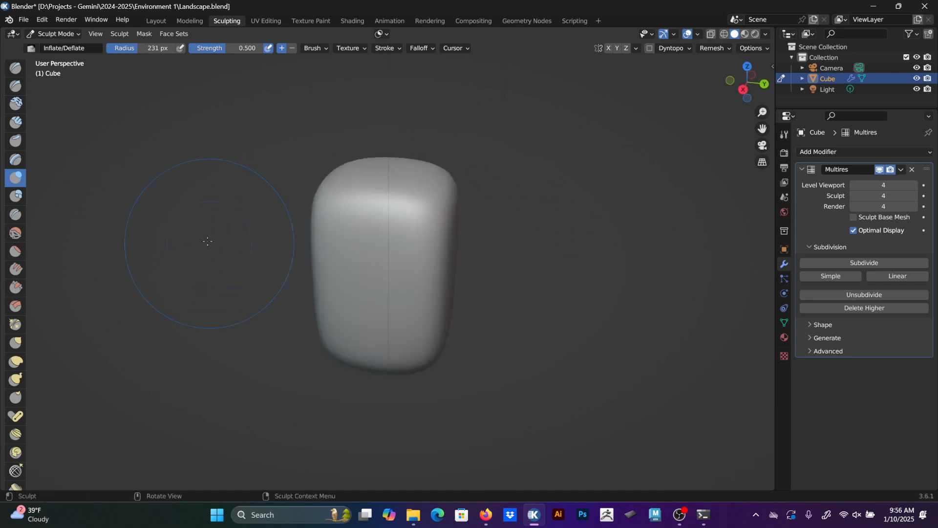
Try the Blob brush by building a large bulge on the block's upper front, and undo it.
{"action": "left_click", "coordinate": [19, 198]}
{"action": "mouse_move", "coordinate": [375, 213]}
{"action": "left_mouse_down"}
{"action": "mouse_move", "coordinate": [394, 311]}
{"action": "mouse_move", "coordinate": [436, 195]}
{"action": "mouse_move", "coordinate": [429, 190]}
{"action": "left_mouse_up"}
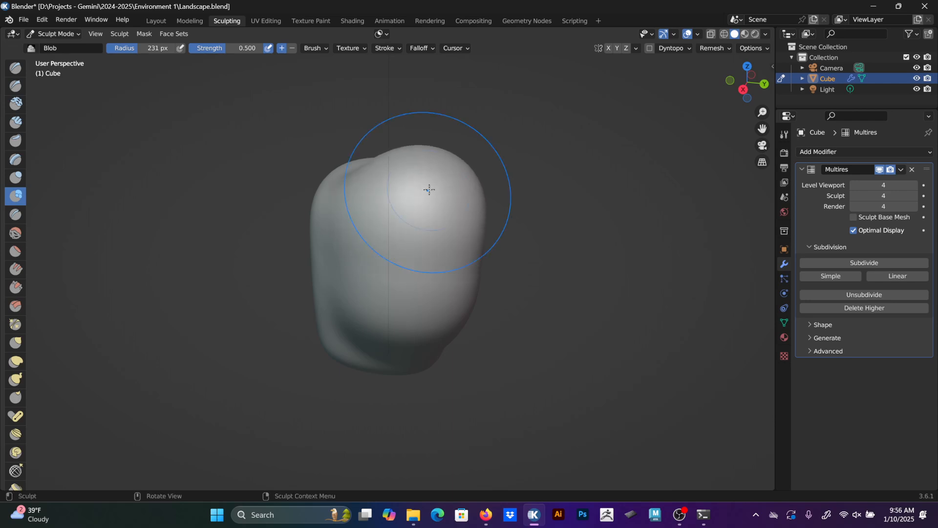
{"action": "key", "text": "ctrl+z"}
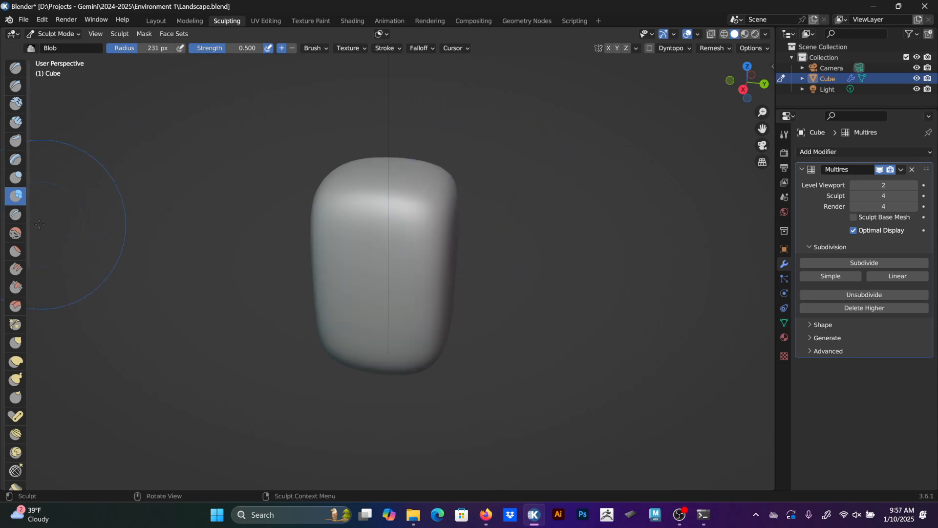
Reduce the Crease brush radius to 56 px and cut a diagonal crease across the block's upper corner.
{"action": "left_click", "coordinate": [17, 215]}
{"action": "middle_click_drag", "start_coordinate": [251, 210], "coordinate": [369, 230]}
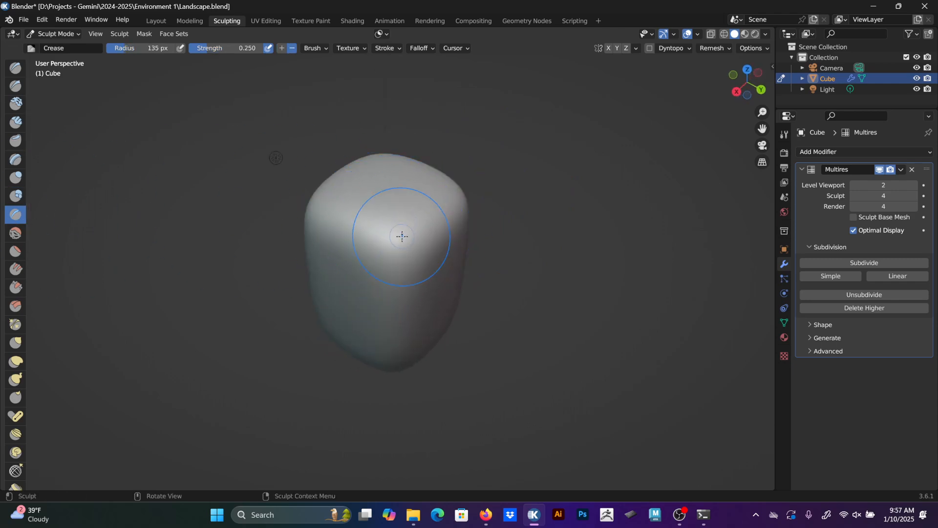
{"action": "key", "text": "bracketleft"}
{"action": "key", "text": "bracketleft"}
{"action": "key", "text": "bracketleft"}
{"action": "key", "text": "bracketleft"}
{"action": "key", "text": "bracketleft"}
{"action": "key", "text": "bracketleft"}
{"action": "key", "text": "bracketleft"}
{"action": "key", "text": "bracketleft"}
{"action": "left_click_drag", "start_coordinate": [379, 253], "coordinate": [430, 227]}
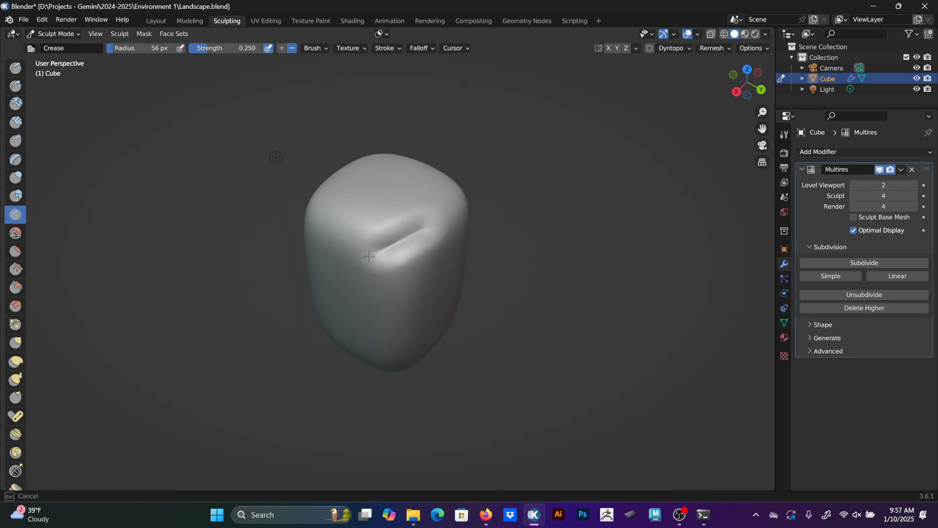
Add an inverted Crease stroke below the first crease and further Crease strokes above it on the block's upper corner.
{"action": "mouse_move", "coordinate": [369, 256]}
{"action": "middle_mouse_down"}
{"action": "mouse_move", "coordinate": [408, 232]}
{"action": "mouse_move", "coordinate": [439, 229]}
{"action": "mouse_move", "coordinate": [371, 251]}
{"action": "middle_mouse_up"}
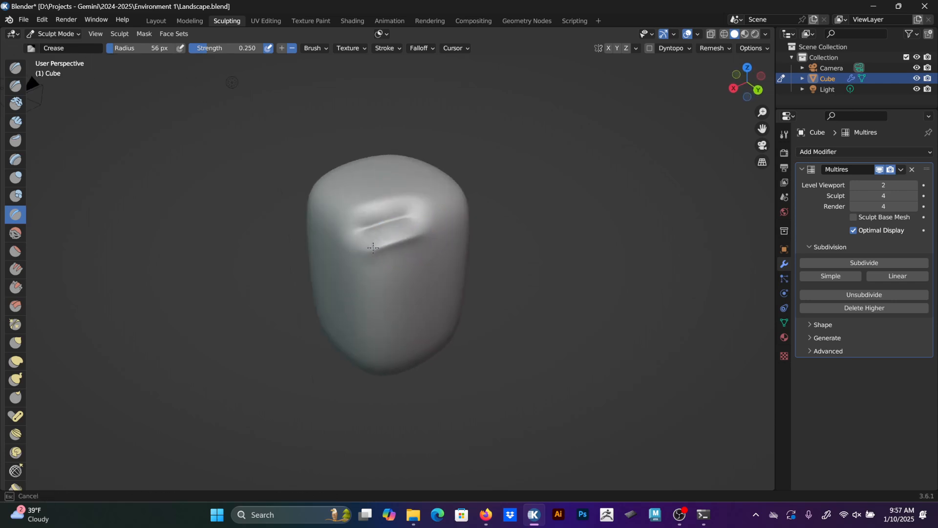
{"action": "left_click_drag", "start_coordinate": [373, 248], "coordinate": [430, 228], "text": "ctrl"}
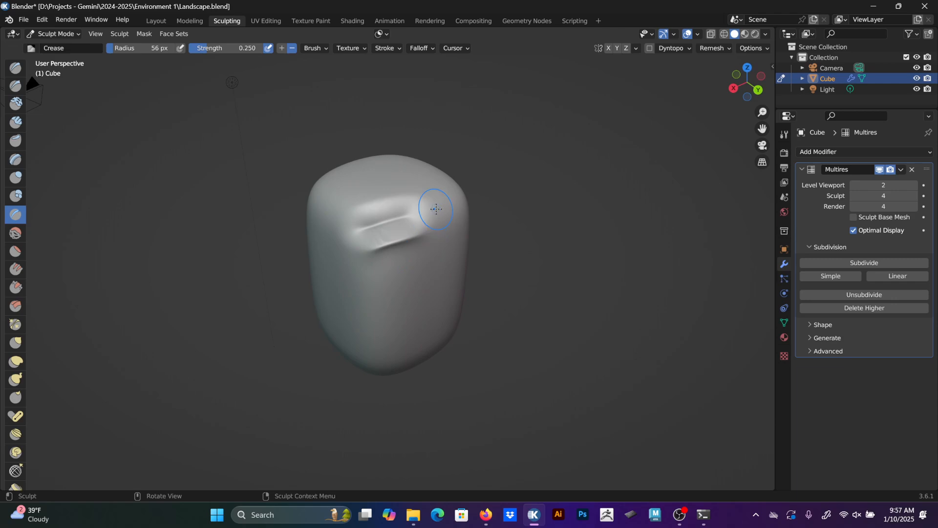
{"action": "mouse_move", "coordinate": [394, 239]}
{"action": "middle_mouse_down"}
{"action": "mouse_move", "coordinate": [415, 235]}
{"action": "mouse_move", "coordinate": [398, 226]}
{"action": "mouse_move", "coordinate": [425, 233]}
{"action": "middle_mouse_up"}
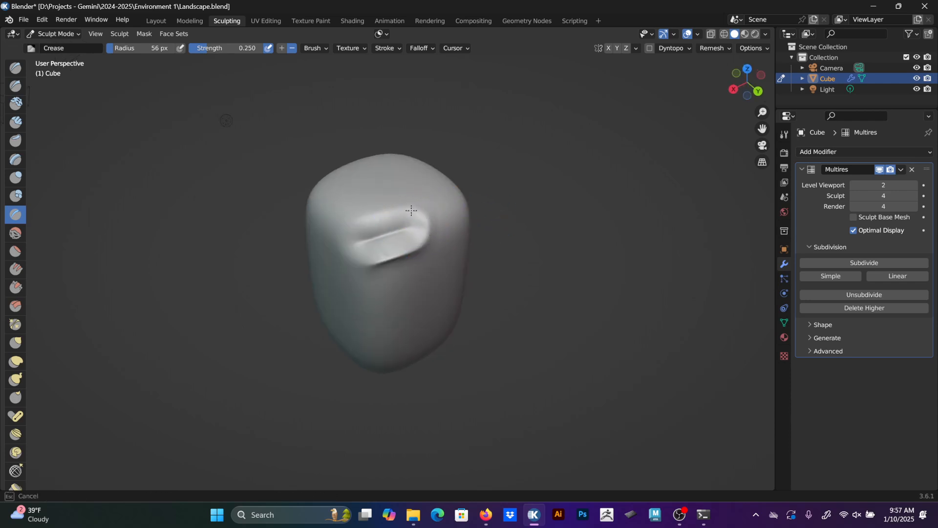
{"action": "mouse_move", "coordinate": [425, 217]}
{"action": "left_mouse_down"}
{"action": "mouse_move", "coordinate": [398, 211]}
{"action": "mouse_move", "coordinate": [362, 227]}
{"action": "mouse_move", "coordinate": [357, 211]}
{"action": "left_mouse_up"}
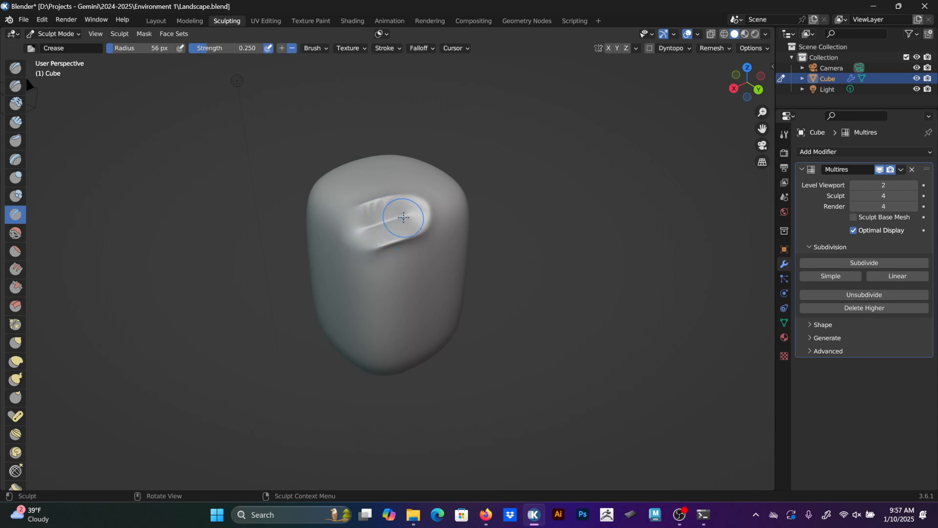
Smooth out the creases on the block's upper corner.
{"action": "mouse_move", "coordinate": [345, 224]}
{"action": "left_mouse_down"}
{"action": "mouse_move", "coordinate": [389, 212]}
{"action": "mouse_move", "coordinate": [378, 248]}
{"action": "left_mouse_up"}
{"action": "left_click_drag", "start_coordinate": [473, 218], "coordinate": [427, 217]}
{"action": "left_click_drag", "start_coordinate": [411, 257], "coordinate": [391, 206], "text": "shift"}
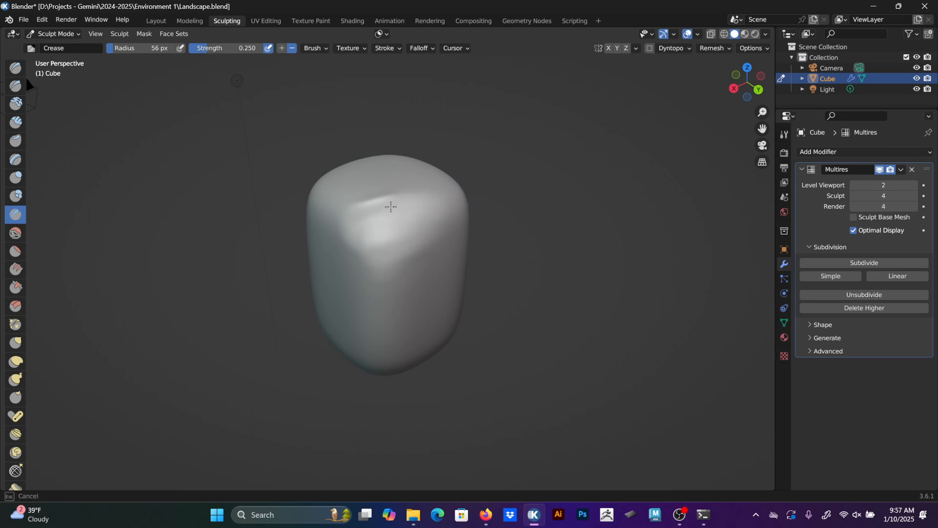
{"action": "mouse_move", "coordinate": [339, 261]}
{"action": "left_mouse_down", "text": "shift"}
{"action": "mouse_move", "coordinate": [400, 209]}
{"action": "mouse_move", "coordinate": [356, 248]}
{"action": "left_mouse_up", "text": "shift"}
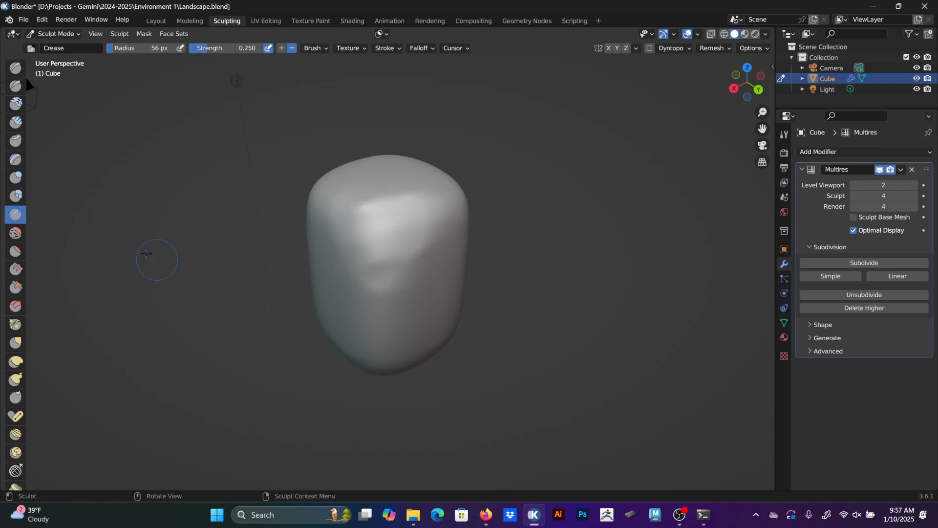
Enlarge the Elastic Deform brush radius to 230 px and pull the block's top up into a slanted peak, reshaping its sides and base.
{"action": "left_click", "coordinate": [16, 252]}
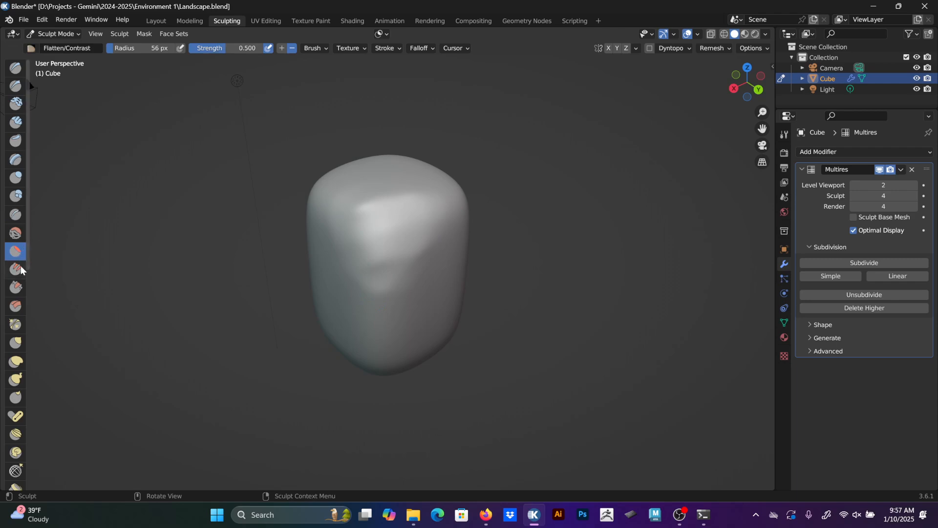
{"action": "left_click", "coordinate": [15, 271]}
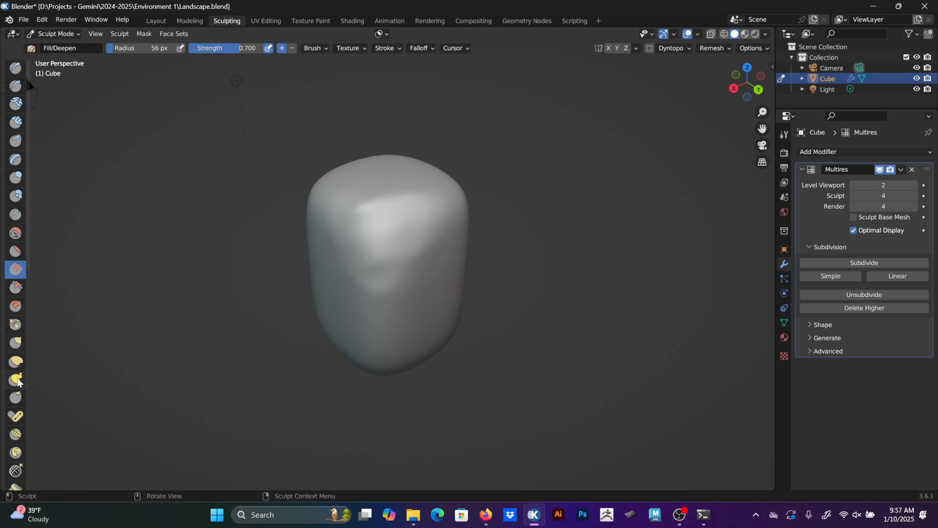
{"action": "left_click", "coordinate": [16, 362]}
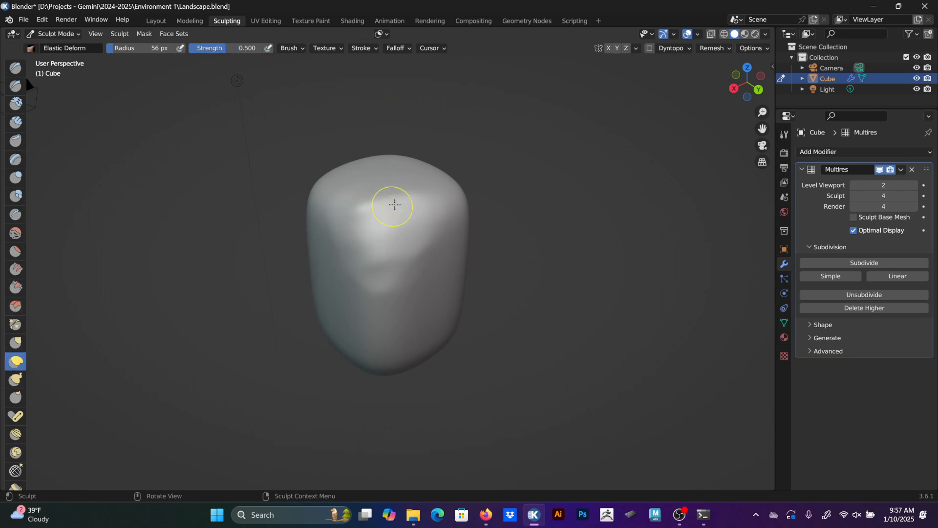
{"action": "mouse_move", "coordinate": [457, 215]}
{"action": "middle_mouse_down"}
{"action": "mouse_move", "coordinate": [481, 228]}
{"action": "mouse_move", "coordinate": [442, 186]}
{"action": "middle_mouse_up"}
{"action": "key", "text": "bracketright"}
{"action": "key", "text": "bracketright"}
{"action": "key", "text": "bracketright"}
{"action": "key", "text": "bracketright"}
{"action": "key", "text": "bracketright"}
{"action": "key", "text": "bracketright"}
{"action": "key", "text": "bracketright"}
{"action": "key", "text": "bracketright"}
{"action": "key", "text": "bracketright"}
{"action": "key", "text": "bracketright"}
{"action": "key", "text": "bracketright"}
{"action": "key", "text": "bracketright"}
{"action": "key", "text": "bracketright"}
{"action": "key", "text": "bracketright"}
{"action": "left_click_drag", "start_coordinate": [442, 186], "coordinate": [493, 40]}
{"action": "left_click_drag", "start_coordinate": [455, 141], "coordinate": [485, 76]}
{"action": "left_click_drag", "start_coordinate": [327, 190], "coordinate": [371, 198]}
{"action": "mouse_move", "coordinate": [464, 338]}
{"action": "left_mouse_down"}
{"action": "mouse_move", "coordinate": [452, 336]}
{"action": "mouse_move", "coordinate": [312, 416]}
{"action": "mouse_move", "coordinate": [256, 412]}
{"action": "left_mouse_up"}
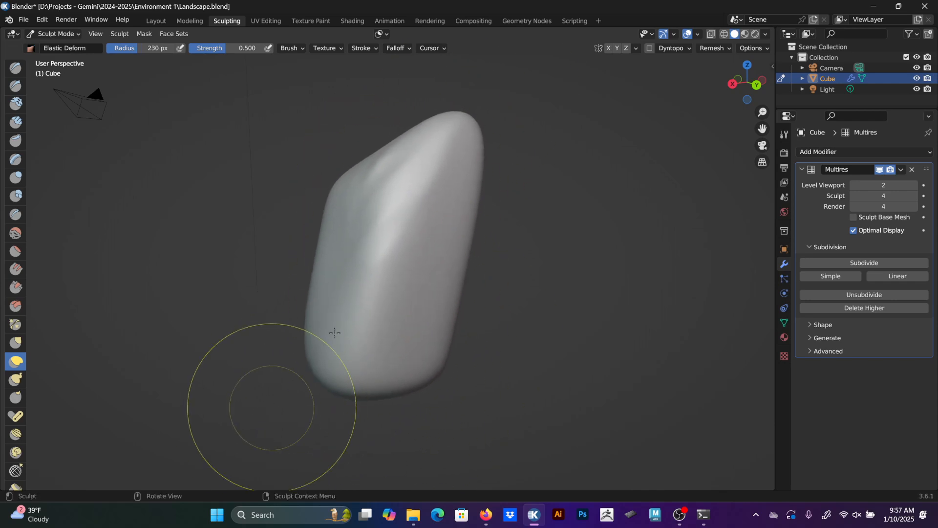
Reduce the Elastic Deform brush radius to 70 px.
{"action": "key", "text": "bracketleft"}
{"action": "key", "text": "bracketleft"}
{"action": "key", "text": "bracketleft"}
{"action": "key", "text": "bracketleft"}
{"action": "key", "text": "bracketleft"}
{"action": "key", "text": "bracketleft"}
{"action": "key", "text": "bracketleft"}
{"action": "key", "text": "bracketleft"}
{"action": "key", "text": "bracketleft"}
{"action": "key", "text": "bracketleft"}
{"action": "key", "text": "bracketleft"}
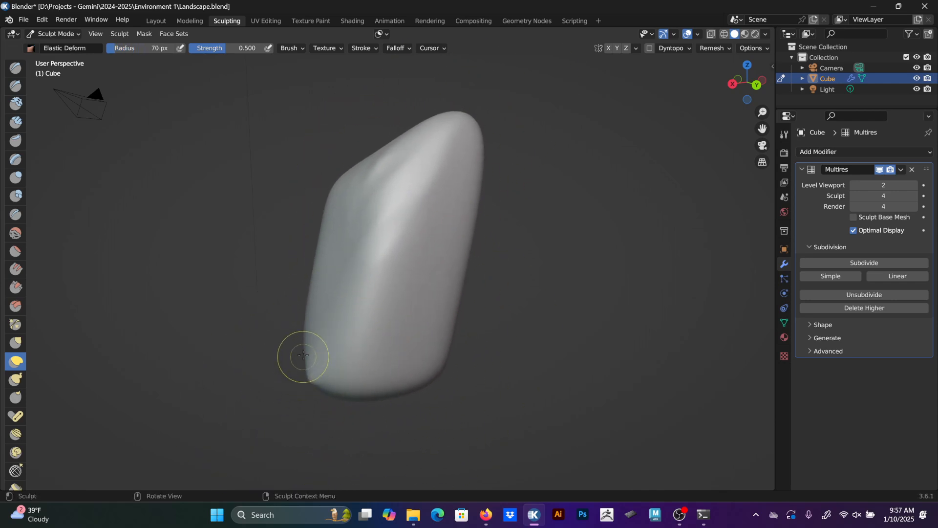
Enlarge the Elastic Deform brush radius to 236 px and pull the block's lower end downward.
{"action": "middle_click_drag", "start_coordinate": [304, 357], "coordinate": [398, 315]}
{"action": "key", "text": "bracketright"}
{"action": "key", "text": "bracketright"}
{"action": "key", "text": "bracketright"}
{"action": "key", "text": "bracketright"}
{"action": "key", "text": "bracketright"}
{"action": "key", "text": "bracketright"}
{"action": "key", "text": "bracketright"}
{"action": "key", "text": "bracketright"}
{"action": "mouse_move", "coordinate": [356, 378]}
{"action": "left_mouse_down"}
{"action": "mouse_move", "coordinate": [347, 410]}
{"action": "mouse_move", "coordinate": [435, 426]}
{"action": "left_mouse_up"}
{"action": "key", "text": "bracketright"}
{"action": "key", "text": "bracketright"}
{"action": "key", "text": "bracketright"}
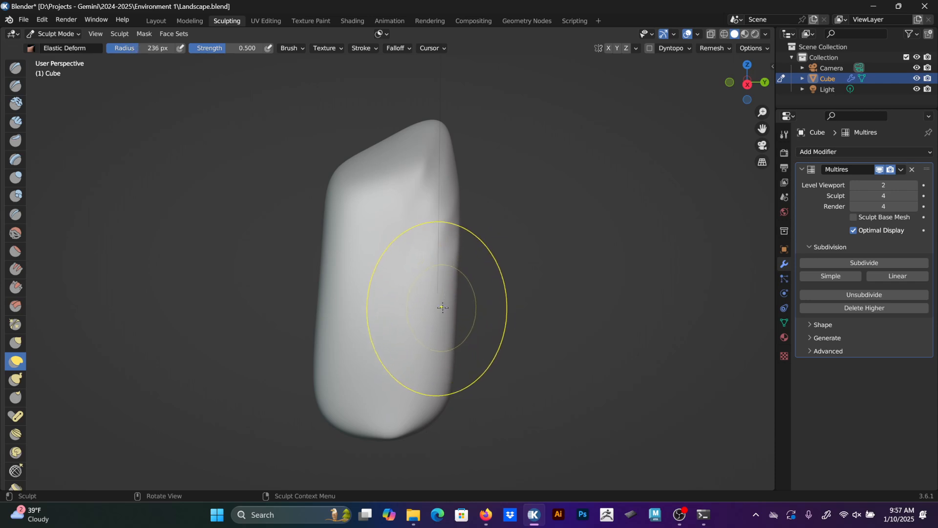
Push both long sides of the block inward around mid-height with the Elastic Deform brush.
{"action": "left_click_drag", "start_coordinate": [442, 308], "coordinate": [416, 292]}
{"action": "left_click_drag", "start_coordinate": [442, 252], "coordinate": [414, 258]}
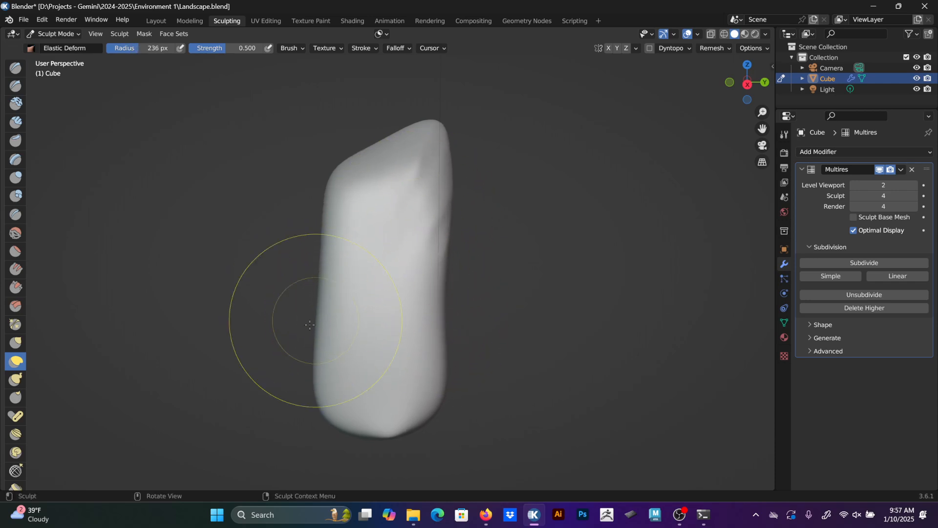
{"action": "left_click_drag", "start_coordinate": [317, 318], "coordinate": [345, 327]}
{"action": "left_click_drag", "start_coordinate": [346, 271], "coordinate": [328, 241]}
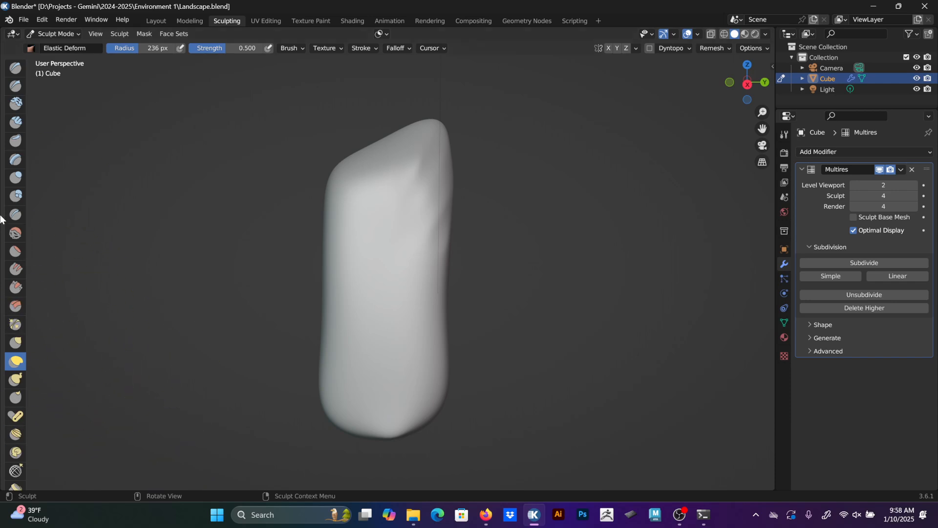
Paint a mask over the lower half of the block with the Mask brush at 236 px radius.
{"action": "scroll", "coordinate": [16, 448], "scroll_direction": "down", "scroll_amount": 4}
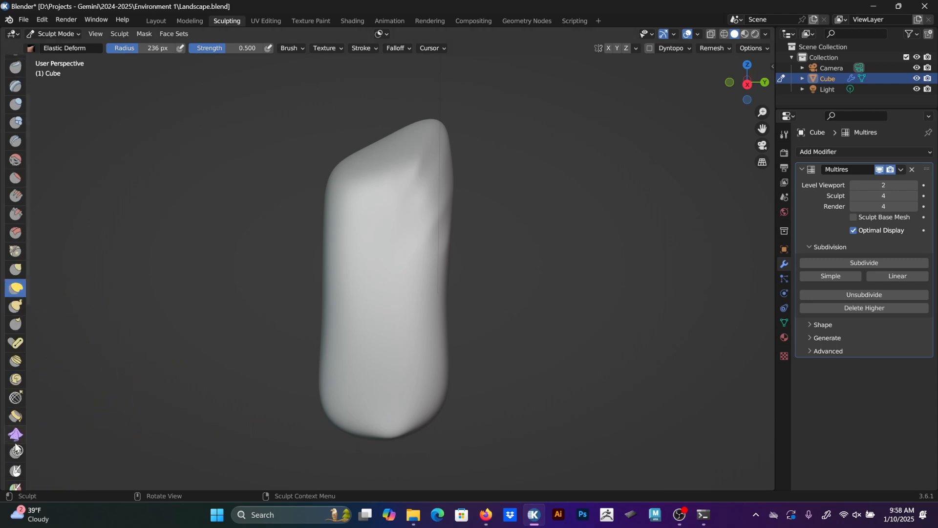
{"action": "scroll", "coordinate": [16, 449], "scroll_direction": "down", "scroll_amount": 10}
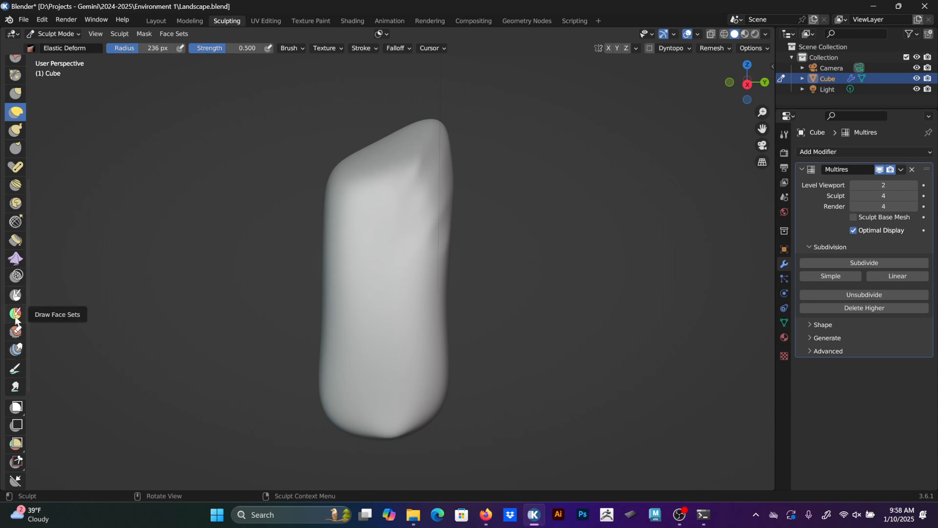
{"action": "left_click", "coordinate": [16, 296]}
{"action": "mouse_move", "coordinate": [223, 361]}
{"action": "left_mouse_down"}
{"action": "mouse_move", "coordinate": [417, 376]}
{"action": "mouse_move", "coordinate": [372, 406]}
{"action": "mouse_move", "coordinate": [575, 413]}
{"action": "left_mouse_up"}
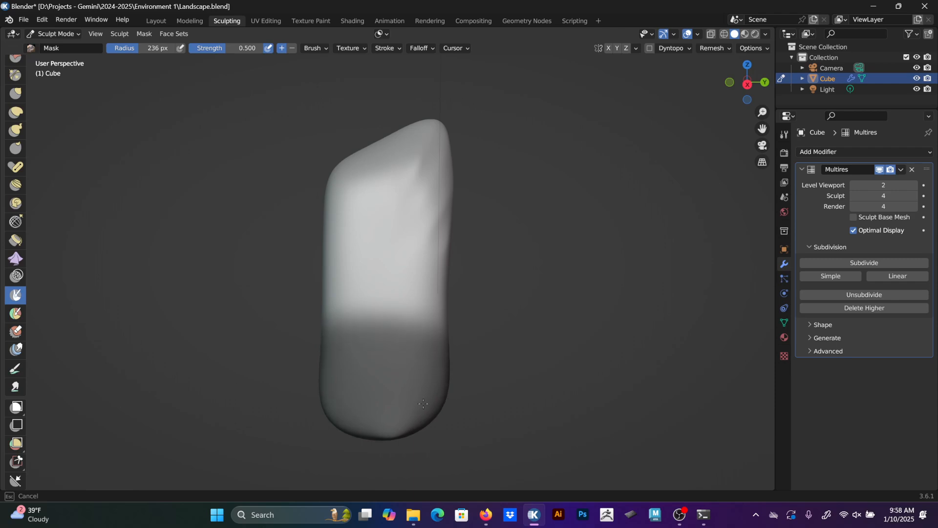
{"action": "mouse_move", "coordinate": [423, 404]}
{"action": "left_mouse_down"}
{"action": "mouse_move", "coordinate": [342, 303]}
{"action": "mouse_move", "coordinate": [430, 293]}
{"action": "mouse_move", "coordinate": [391, 264]}
{"action": "mouse_move", "coordinate": [366, 306]}
{"action": "left_mouse_up"}
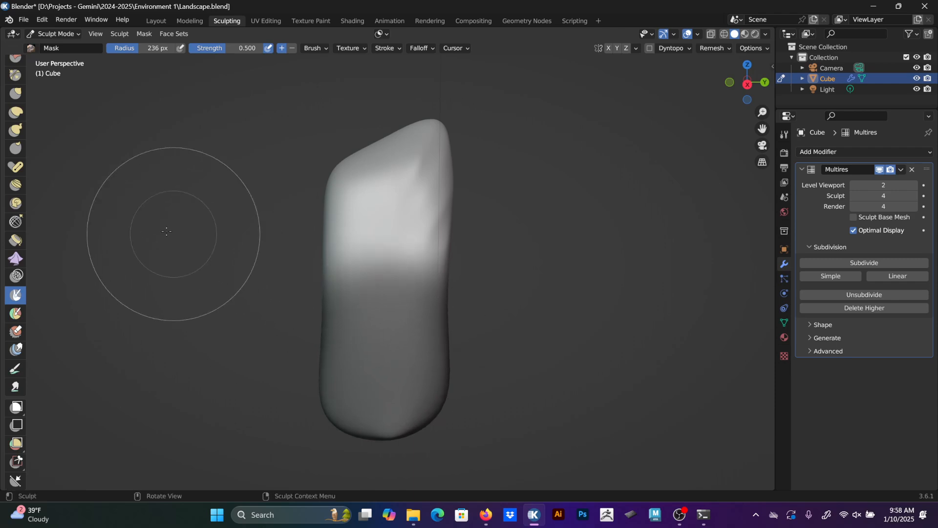
Enlarge the Elastic Deform brush radius to 323 px and pull the unmasked upper part of the block sideways.
{"action": "left_click", "coordinate": [16, 112]}
{"action": "scroll", "coordinate": [147, 130], "scroll_direction": "down", "scroll_amount": 4}
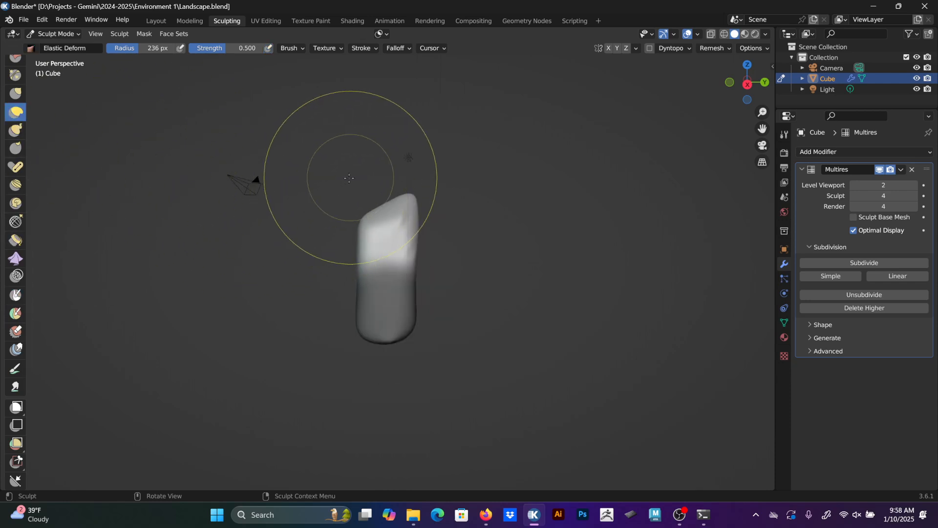
{"action": "middle_click_drag", "start_coordinate": [394, 201], "coordinate": [395, 229]}
{"action": "key", "text": "bracketright"}
{"action": "key", "text": "bracketright"}
{"action": "key", "text": "bracketright"}
{"action": "left_click_drag", "start_coordinate": [392, 222], "coordinate": [536, 222]}
{"action": "middle_click_drag", "start_coordinate": [580, 268], "coordinate": [572, 235]}
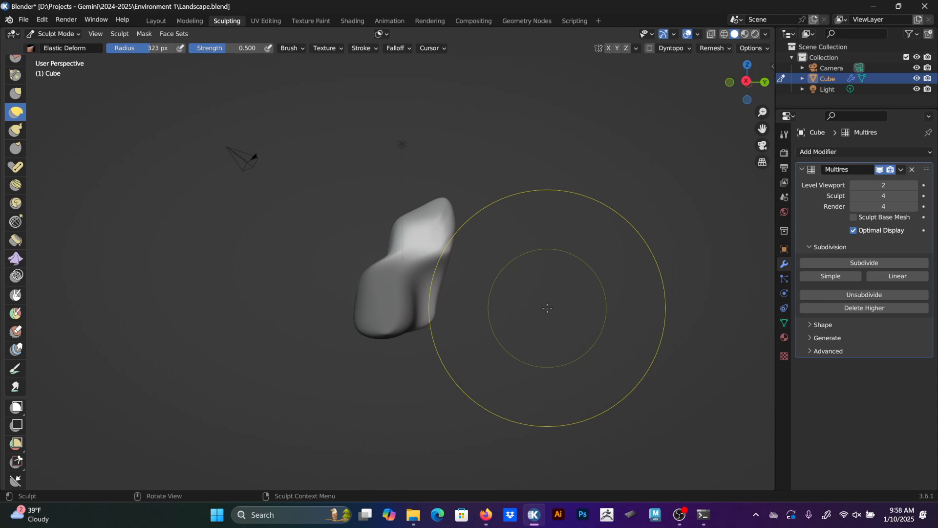
Pull the unmasked back side and upper part of the block outward with Elastic Deform.
{"action": "middle_click_drag", "start_coordinate": [547, 307], "coordinate": [478, 314]}
{"action": "left_click_drag", "start_coordinate": [377, 325], "coordinate": [327, 295]}
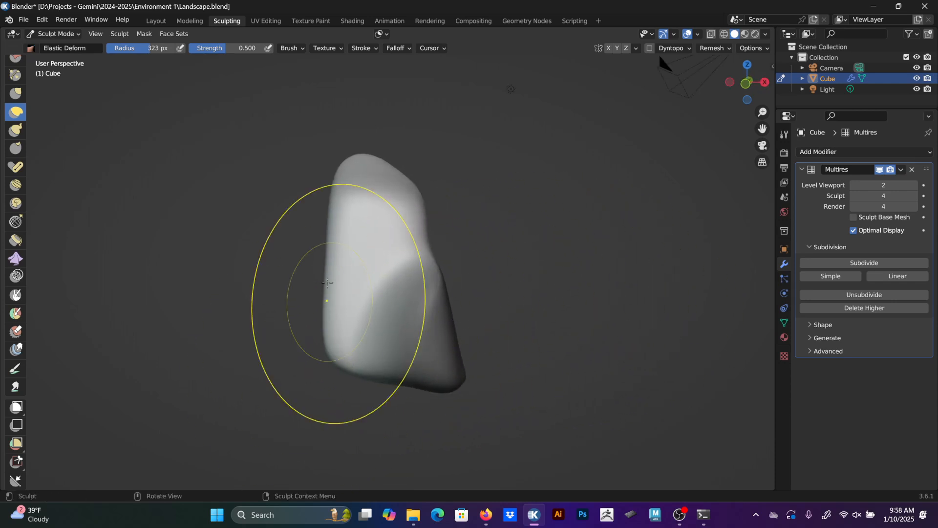
{"action": "left_click_drag", "start_coordinate": [335, 255], "coordinate": [181, 247]}
{"action": "mouse_move", "coordinate": [324, 239]}
{"action": "middle_mouse_down"}
{"action": "mouse_move", "coordinate": [482, 178]}
{"action": "mouse_move", "coordinate": [435, 211]}
{"action": "middle_mouse_up"}
{"action": "scroll", "coordinate": [435, 211], "scroll_direction": "down", "scroll_amount": 1}
{"action": "key", "text": "bracketright"}
{"action": "key", "text": "bracketright"}
{"action": "mouse_move", "coordinate": [421, 205]}
{"action": "left_mouse_down"}
{"action": "mouse_move", "coordinate": [444, 219]}
{"action": "mouse_move", "coordinate": [438, 204]}
{"action": "left_mouse_up"}
{"action": "middle_click_drag", "start_coordinate": [438, 204], "coordinate": [446, 336]}
{"action": "middle_click_drag", "start_coordinate": [501, 349], "coordinate": [434, 209]}
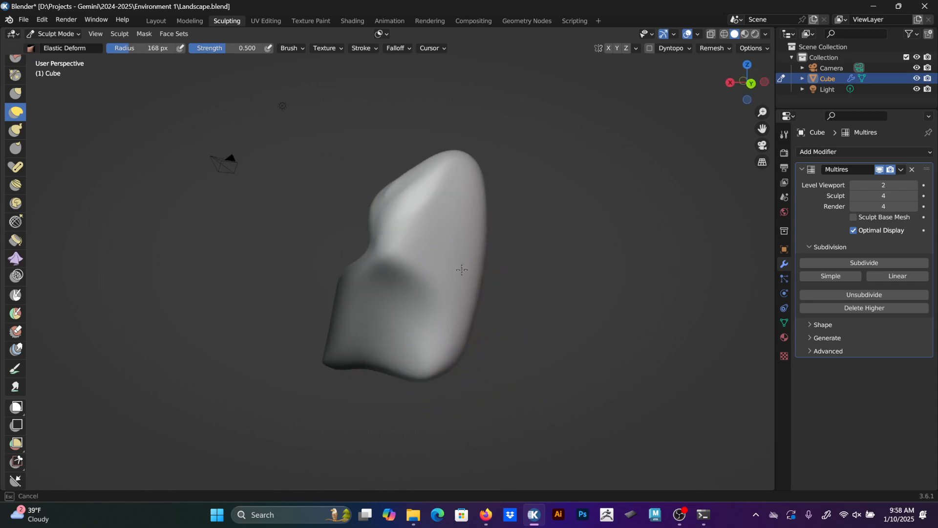
Reduce the Elastic Deform brush radius to 78 px and pull the edges near the block's top outward.
{"action": "key", "text": "bracketleft"}
{"action": "key", "text": "bracketleft"}
{"action": "key", "text": "bracketleft"}
{"action": "key", "text": "bracketleft"}
{"action": "key", "text": "bracketleft"}
{"action": "key", "text": "bracketleft"}
{"action": "key", "text": "bracketleft"}
{"action": "left_click_drag", "start_coordinate": [393, 198], "coordinate": [372, 142]}
{"action": "left_click_drag", "start_coordinate": [446, 187], "coordinate": [466, 193]}
{"action": "middle_click_drag", "start_coordinate": [465, 193], "coordinate": [452, 248]}
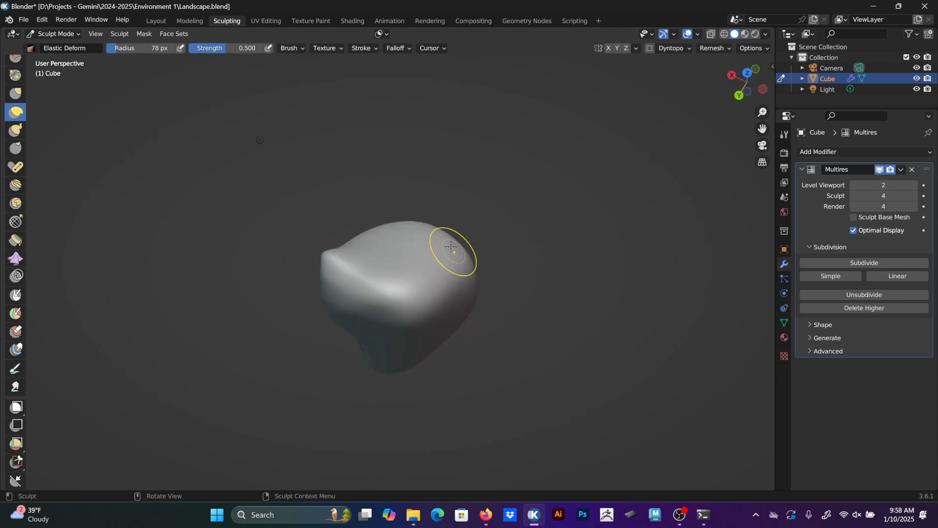
Enlarge the Elastic Deform brush radius to 116 px and pull the corners of the block's top and base outward.
{"action": "key", "text": "bracketright"}
{"action": "key", "text": "bracketright"}
{"action": "key", "text": "bracketright"}
{"action": "key", "text": "bracketright"}
{"action": "left_click_drag", "start_coordinate": [406, 213], "coordinate": [418, 142]}
{"action": "left_click_drag", "start_coordinate": [422, 215], "coordinate": [429, 193]}
{"action": "left_click_drag", "start_coordinate": [432, 244], "coordinate": [548, 252]}
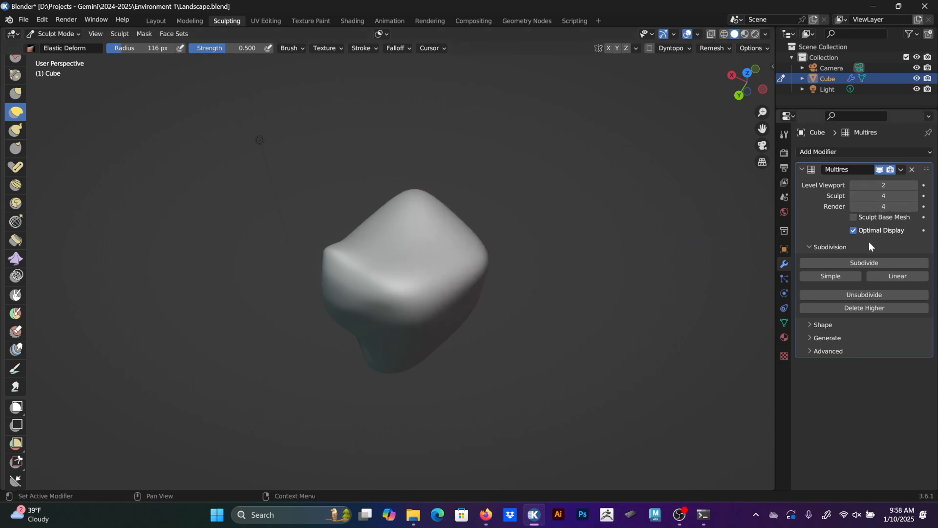
{"action": "mouse_move", "coordinate": [446, 245]}
{"action": "middle_mouse_down"}
{"action": "mouse_move", "coordinate": [440, 168]}
{"action": "mouse_move", "coordinate": [454, 312]}
{"action": "middle_mouse_up"}
{"action": "left_click_drag", "start_coordinate": [435, 331], "coordinate": [479, 401]}
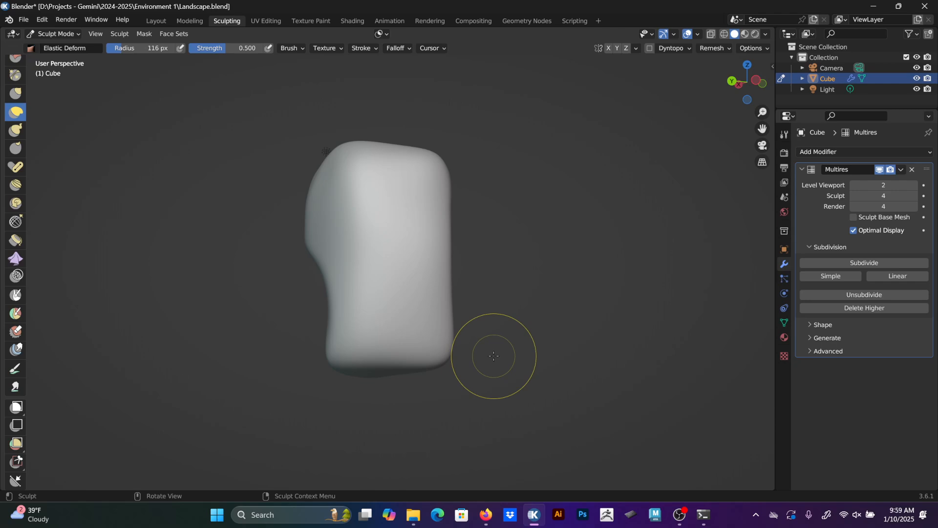
Lower the Multires viewport, sculpt and render levels to 1.
{"action": "left_click", "coordinate": [853, 196]}
{"action": "left_click", "coordinate": [853, 196]}
{"action": "left_click", "coordinate": [854, 206]}
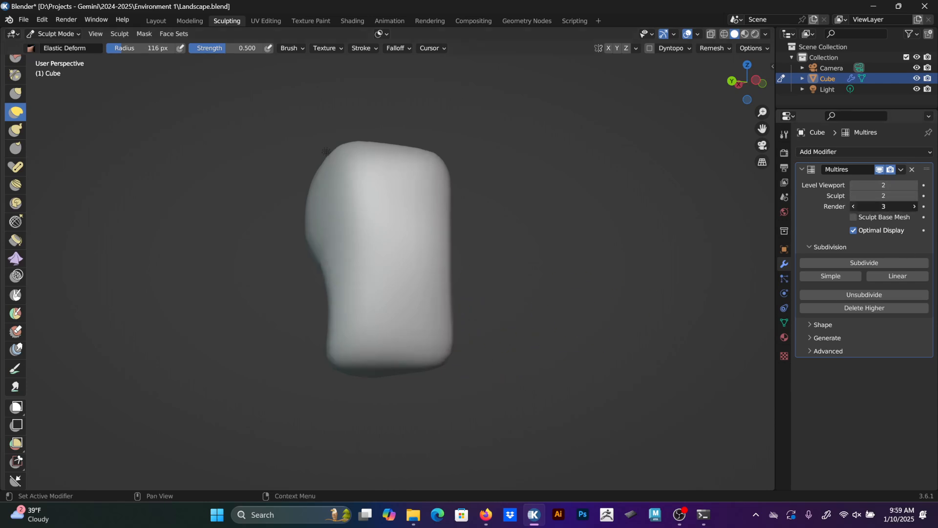
{"action": "left_click", "coordinate": [854, 206]}
{"action": "middle_click_drag", "start_coordinate": [608, 272], "coordinate": [514, 235]}
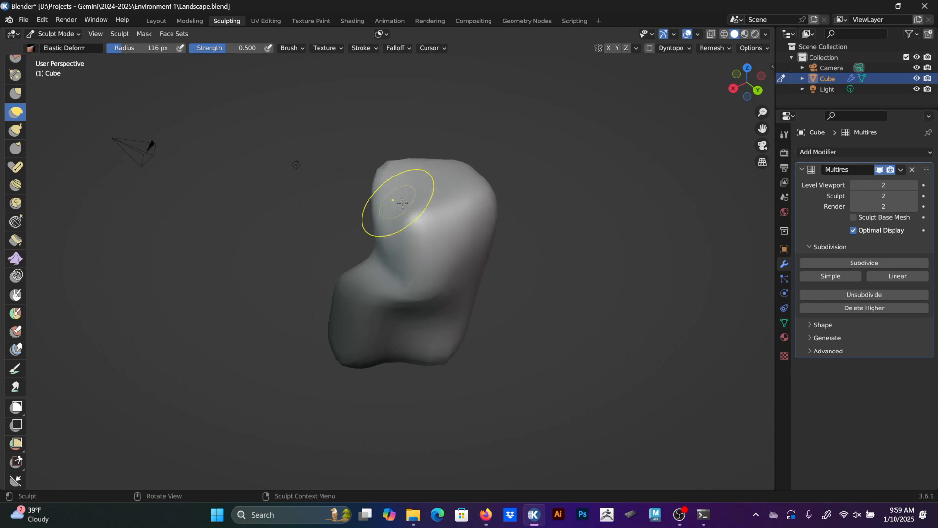
{"action": "left_click", "coordinate": [854, 185]}
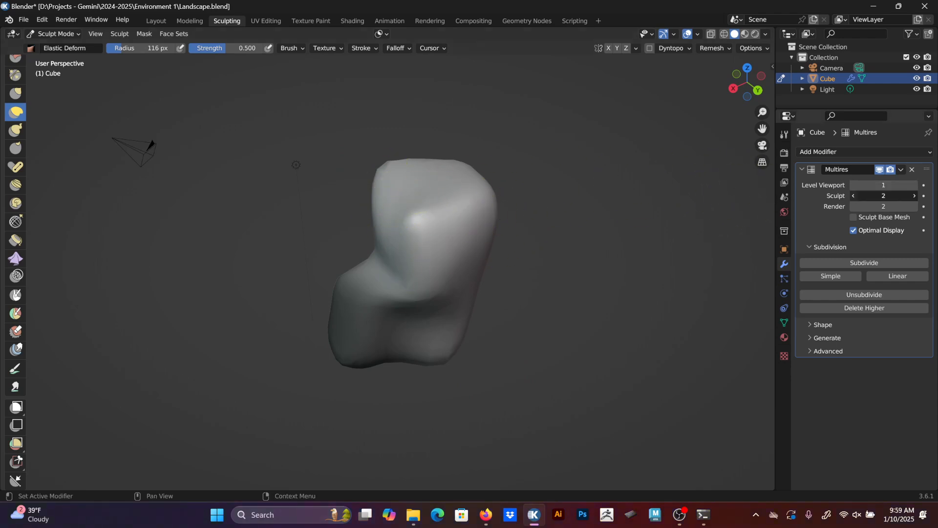
{"action": "left_click", "coordinate": [854, 196]}
{"action": "left_click", "coordinate": [854, 206]}
Pull the base corners of the low-resolution block outward and bulge its side edge with Elastic Deform.
{"action": "middle_click_drag", "start_coordinate": [733, 272], "coordinate": [528, 183]}
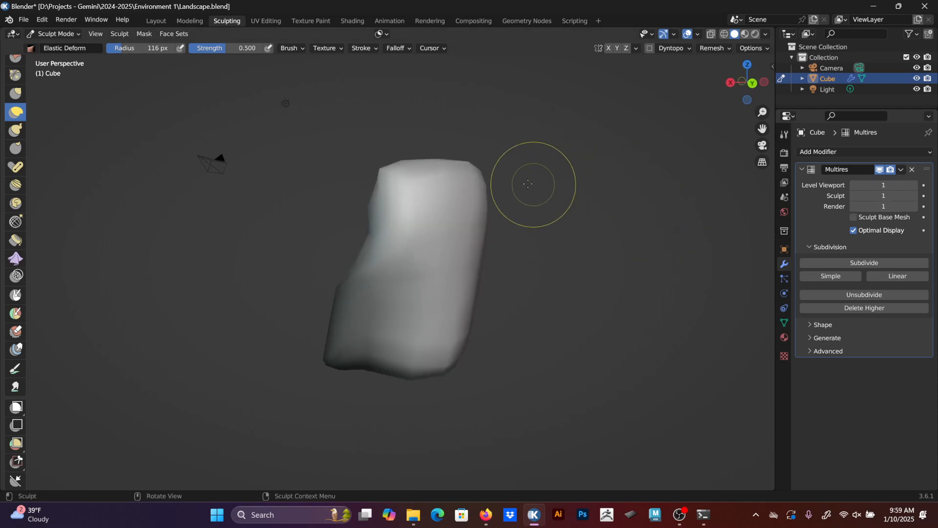
{"action": "middle_click_drag", "start_coordinate": [544, 235], "coordinate": [481, 293]}
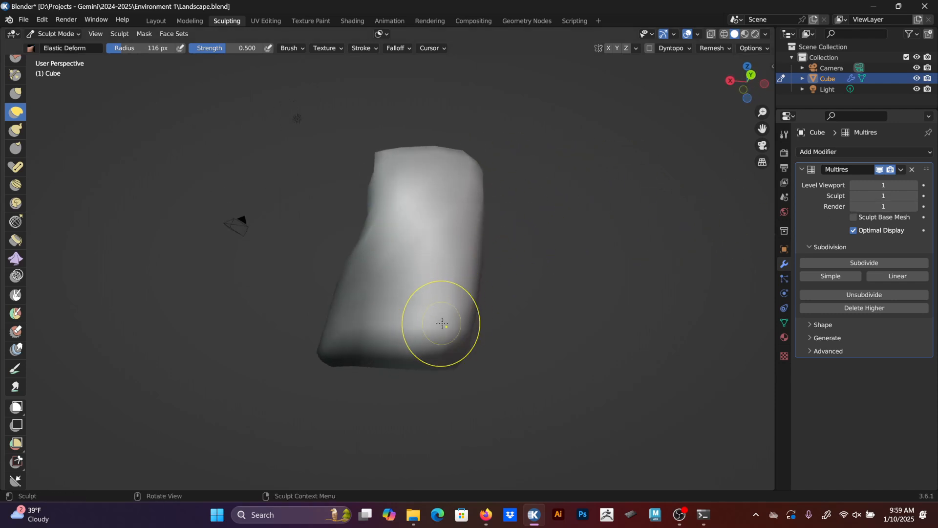
{"action": "mouse_move", "coordinate": [555, 325]}
{"action": "middle_mouse_down"}
{"action": "mouse_move", "coordinate": [491, 356]}
{"action": "mouse_move", "coordinate": [383, 357]}
{"action": "middle_mouse_up"}
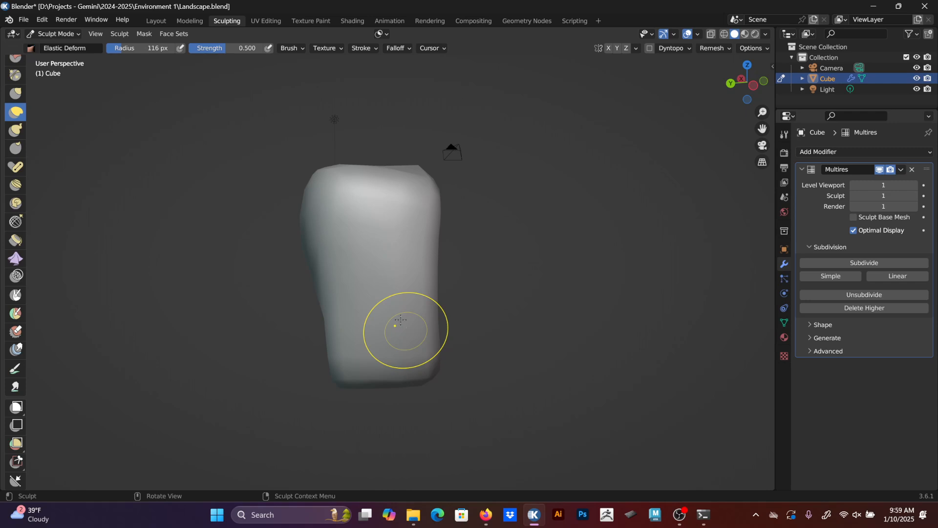
{"action": "mouse_move", "coordinate": [447, 381]}
{"action": "left_mouse_down"}
{"action": "mouse_move", "coordinate": [460, 386]}
{"action": "mouse_move", "coordinate": [456, 397]}
{"action": "left_mouse_up"}
{"action": "left_click_drag", "start_coordinate": [341, 380], "coordinate": [304, 386]}
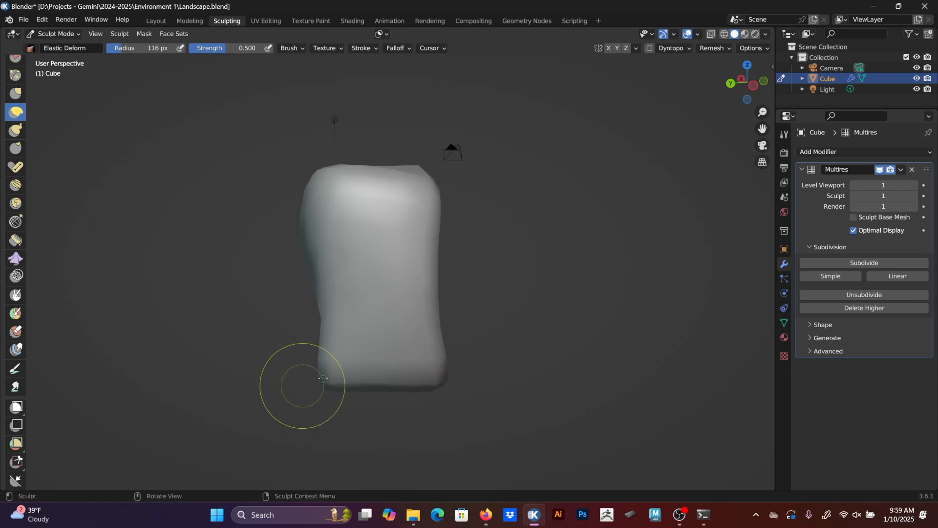
{"action": "mouse_move", "coordinate": [426, 294]}
{"action": "left_mouse_down"}
{"action": "mouse_move", "coordinate": [476, 274]}
{"action": "mouse_move", "coordinate": [464, 215]}
{"action": "mouse_move", "coordinate": [547, 106]}
{"action": "mouse_move", "coordinate": [549, 81]}
{"action": "left_mouse_up"}
{"action": "left_click_drag", "start_coordinate": [458, 286], "coordinate": [464, 296]}
{"action": "left_click_drag", "start_coordinate": [583, 309], "coordinate": [535, 312]}
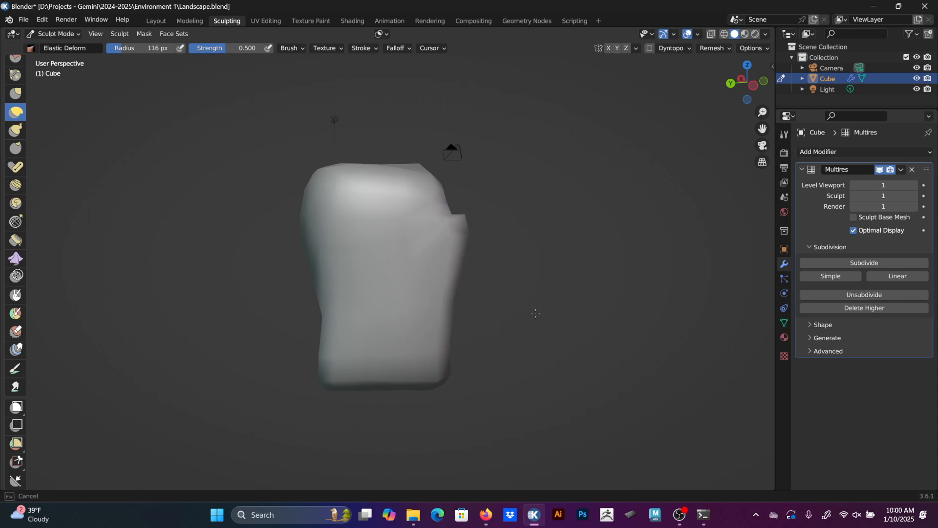
Pull the block's top corners and upper side edge up and outward to make the top irregular.
{"action": "mouse_move", "coordinate": [640, 308]}
{"action": "middle_mouse_down"}
{"action": "mouse_move", "coordinate": [576, 317]}
{"action": "mouse_move", "coordinate": [549, 290]}
{"action": "middle_mouse_up"}
{"action": "left_click_drag", "start_coordinate": [383, 237], "coordinate": [382, 195]}
{"action": "left_click_drag", "start_coordinate": [299, 219], "coordinate": [276, 225]}
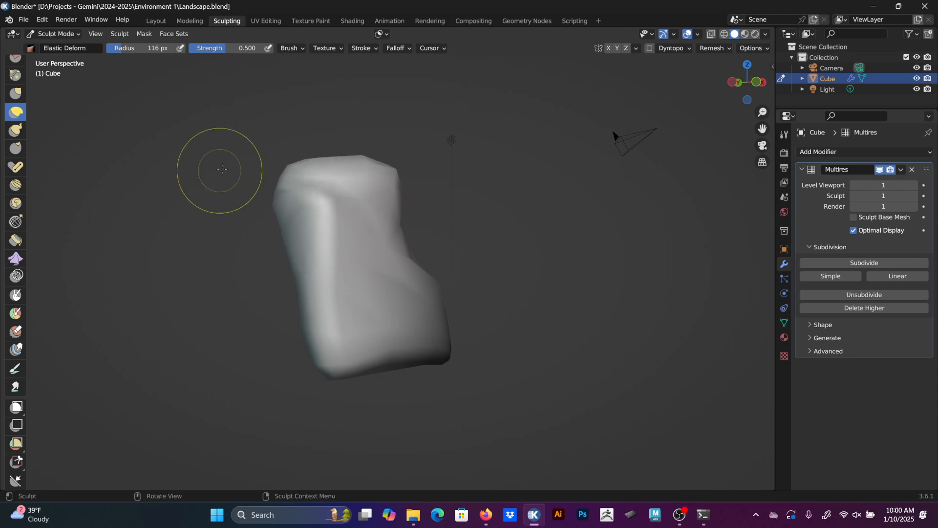
{"action": "left_click_drag", "start_coordinate": [287, 172], "coordinate": [275, 110]}
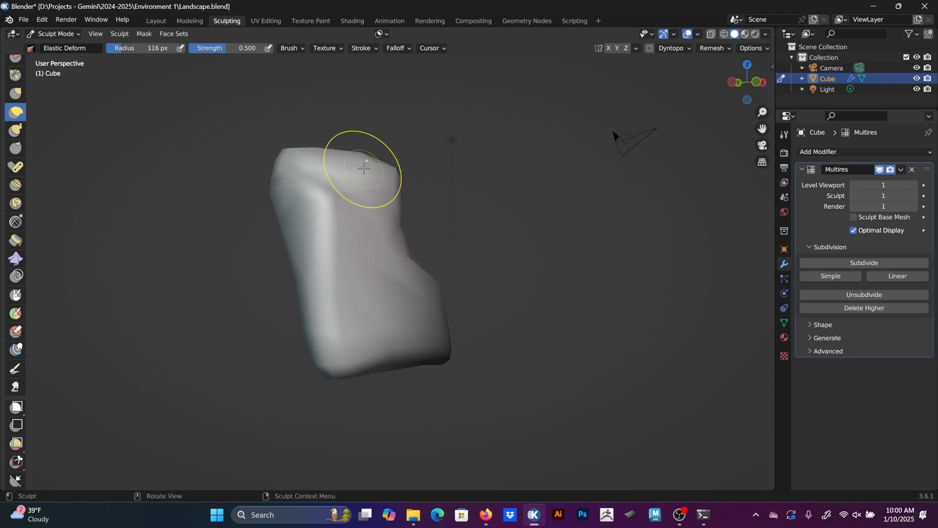
{"action": "left_click_drag", "start_coordinate": [367, 157], "coordinate": [391, 144]}
{"action": "mouse_move", "coordinate": [391, 144]}
{"action": "middle_mouse_down"}
{"action": "mouse_move", "coordinate": [463, 265]}
{"action": "mouse_move", "coordinate": [415, 209]}
{"action": "mouse_move", "coordinate": [371, 189]}
{"action": "middle_mouse_up"}
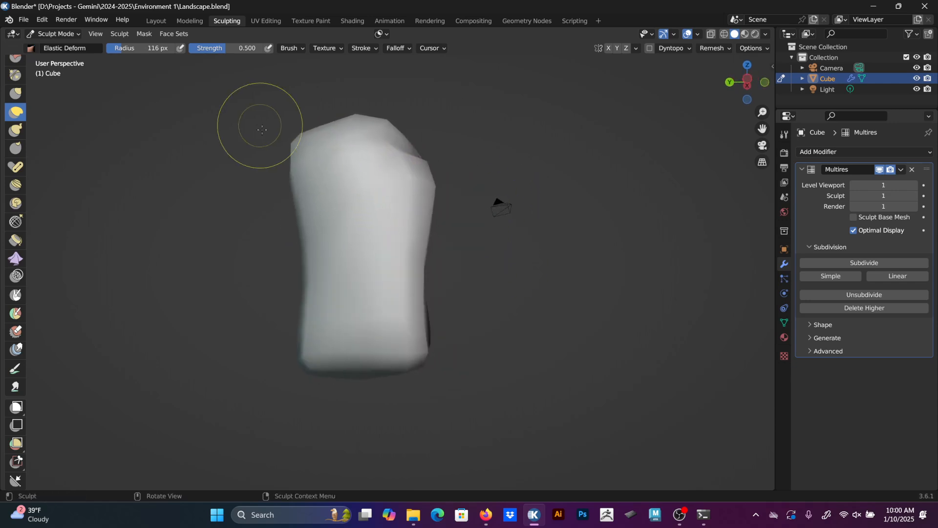
Erase mask from the block's lower front with the Mask brush and clear the whole remaining mask.
{"action": "mouse_move", "coordinate": [257, 125]}
{"action": "middle_mouse_down"}
{"action": "mouse_move", "coordinate": [364, 226]}
{"action": "mouse_move", "coordinate": [406, 290]}
{"action": "mouse_move", "coordinate": [503, 283]}
{"action": "mouse_move", "coordinate": [525, 263]}
{"action": "mouse_move", "coordinate": [346, 272]}
{"action": "middle_mouse_up"}
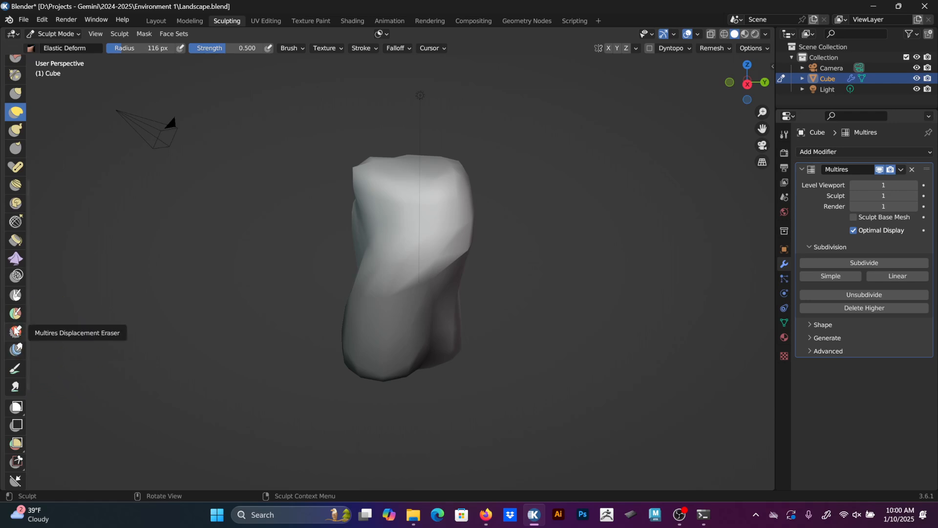
{"action": "left_click", "coordinate": [16, 295]}
{"action": "middle_click_drag", "start_coordinate": [229, 295], "coordinate": [440, 288]}
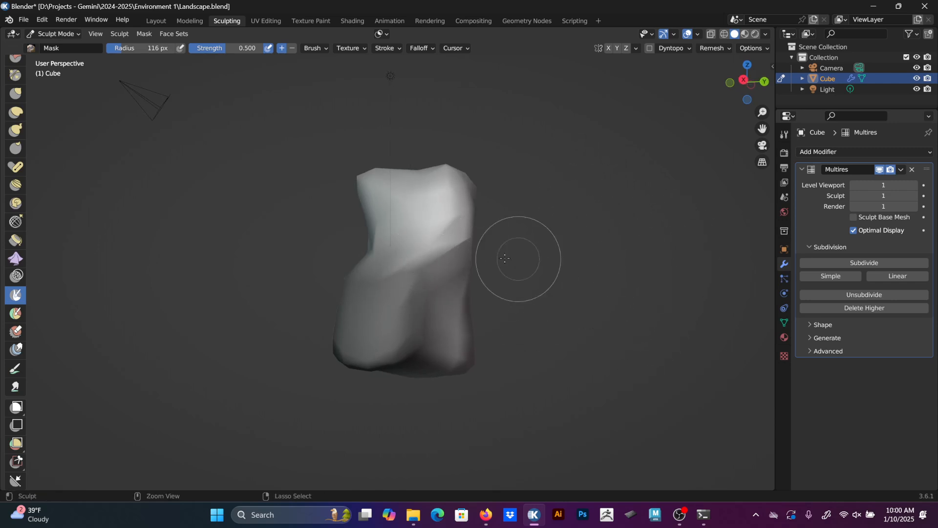
{"action": "mouse_move", "coordinate": [440, 272]}
{"action": "left_mouse_down"}
{"action": "mouse_move", "coordinate": [494, 238]}
{"action": "mouse_move", "coordinate": [430, 325]}
{"action": "mouse_move", "coordinate": [318, 367]}
{"action": "mouse_move", "coordinate": [308, 305]}
{"action": "left_mouse_up"}
{"action": "left_click", "coordinate": [145, 33]}
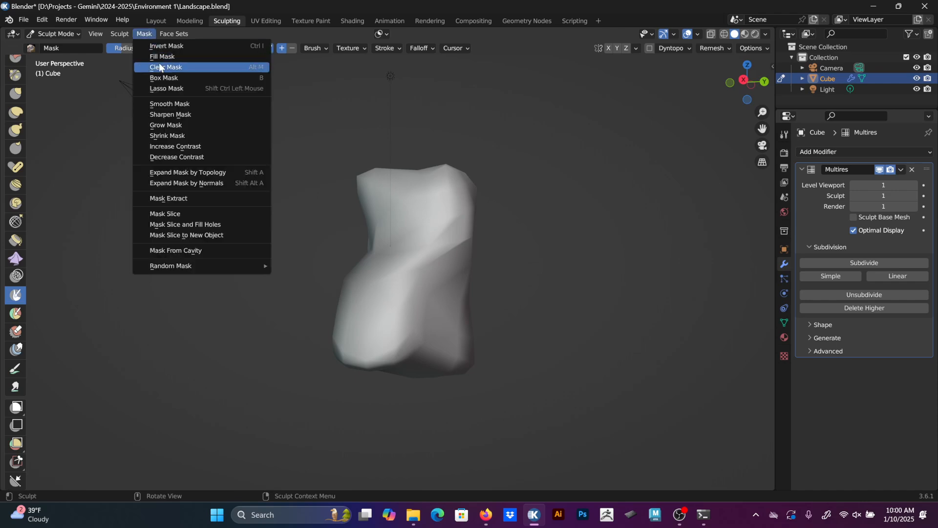
{"action": "left_click", "coordinate": [151, 65]}
{"action": "left_click", "coordinate": [145, 33]}
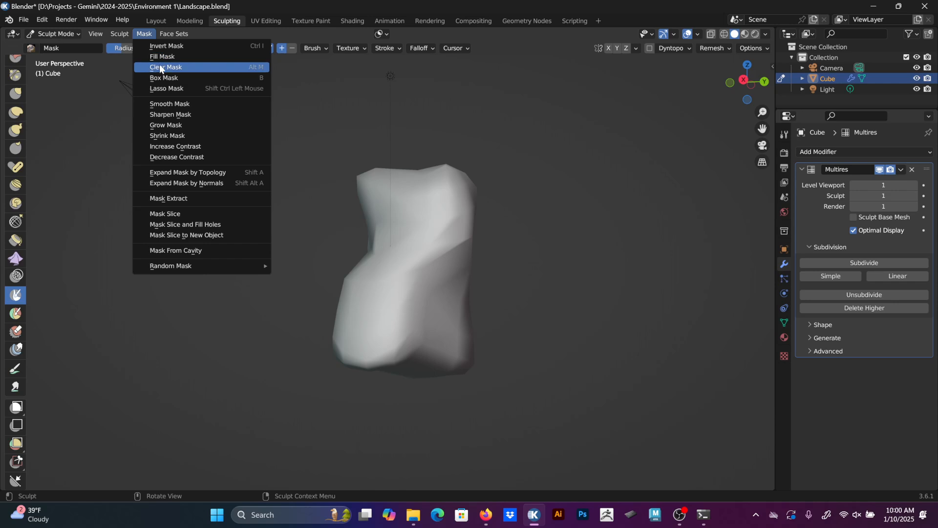
Choose the Flatten/Contrast brush for shaping planes on the rock form.
{"action": "scroll", "coordinate": [536, 187], "scroll_direction": "down", "scroll_amount": 4}
{"action": "mouse_move", "coordinate": [536, 209]}
{"action": "middle_mouse_down"}
{"action": "mouse_move", "coordinate": [533, 237]}
{"action": "mouse_move", "coordinate": [431, 224]}
{"action": "middle_mouse_up"}
{"action": "scroll", "coordinate": [533, 238], "scroll_direction": "up", "scroll_amount": 5}
{"action": "scroll", "coordinate": [84, 137], "scroll_direction": "up", "scroll_amount": 3}
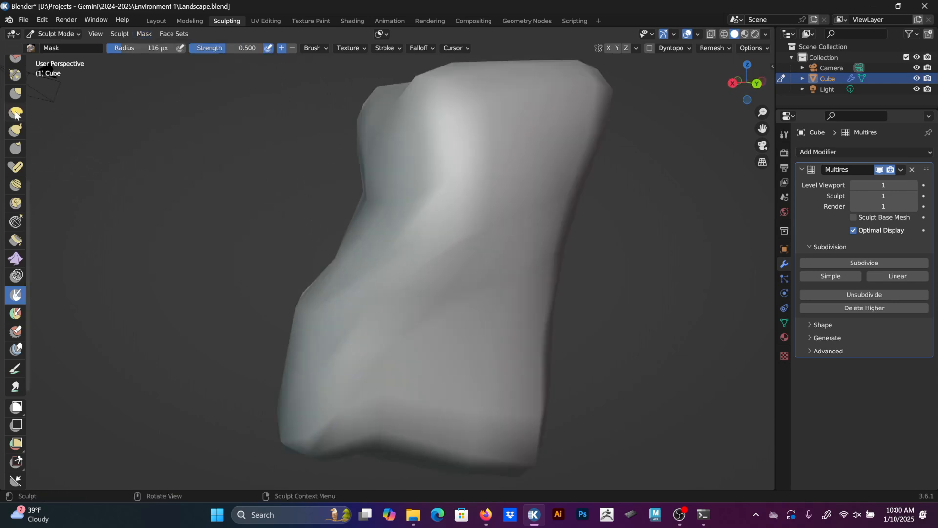
{"action": "scroll", "coordinate": [15, 114], "scroll_direction": "up", "scroll_amount": 10}
{"action": "scroll", "coordinate": [15, 114], "scroll_direction": "up", "scroll_amount": 3}
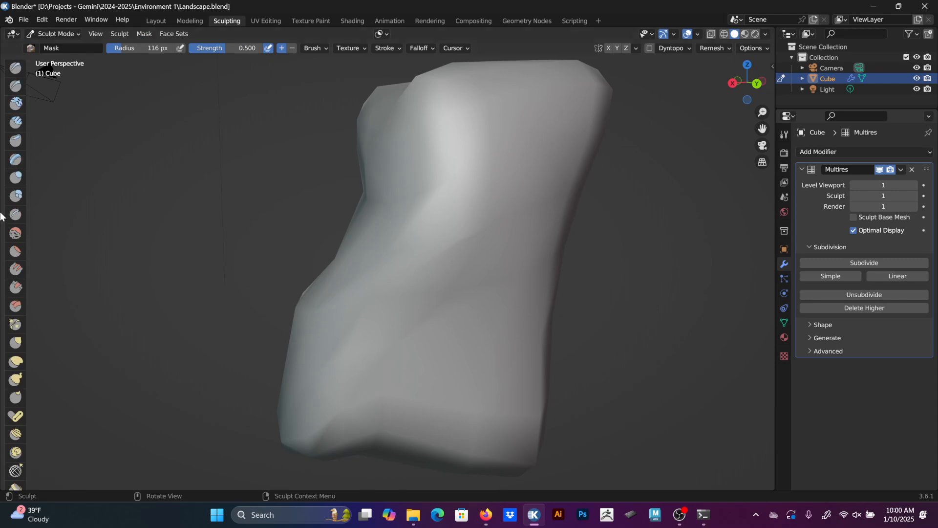
{"action": "left_click", "coordinate": [15, 255]}
{"action": "scroll", "coordinate": [429, 245], "scroll_direction": "down", "scroll_amount": 3}
{"action": "middle_click_drag", "start_coordinate": [429, 245], "coordinate": [436, 261]}
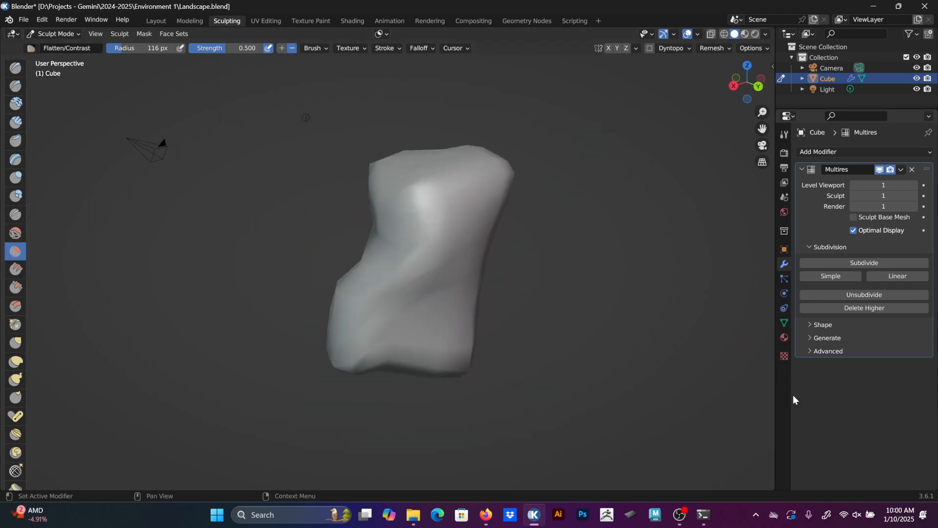
Raise the Flatten/Contrast brush strength to 1.000 and flatten the top face of the level 1 block.
{"action": "mouse_move", "coordinate": [487, 221]}
{"action": "middle_mouse_down"}
{"action": "mouse_move", "coordinate": [413, 245]}
{"action": "mouse_move", "coordinate": [429, 248]}
{"action": "mouse_move", "coordinate": [451, 210]}
{"action": "mouse_move", "coordinate": [425, 205]}
{"action": "mouse_move", "coordinate": [411, 218]}
{"action": "middle_mouse_up"}
{"action": "middle_click_drag", "start_coordinate": [489, 182], "coordinate": [419, 216]}
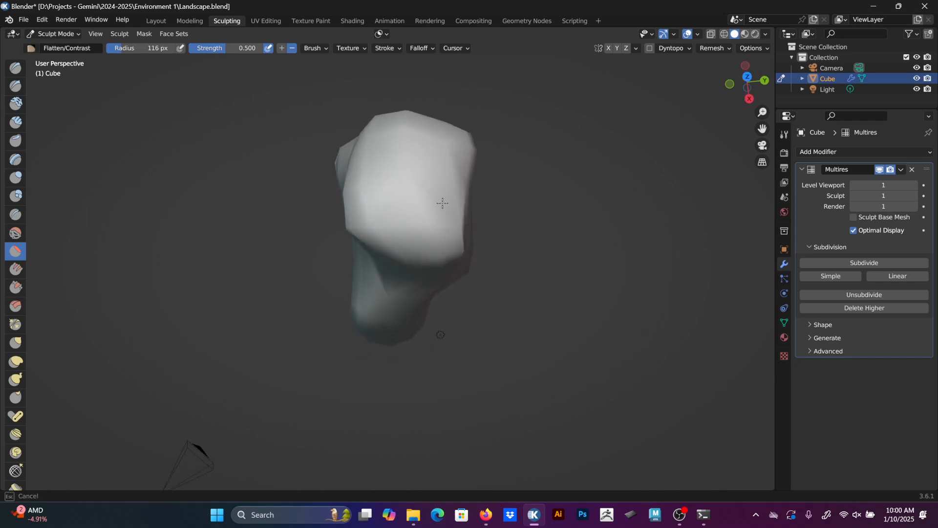
{"action": "middle_click_drag", "start_coordinate": [388, 180], "coordinate": [388, 180]}
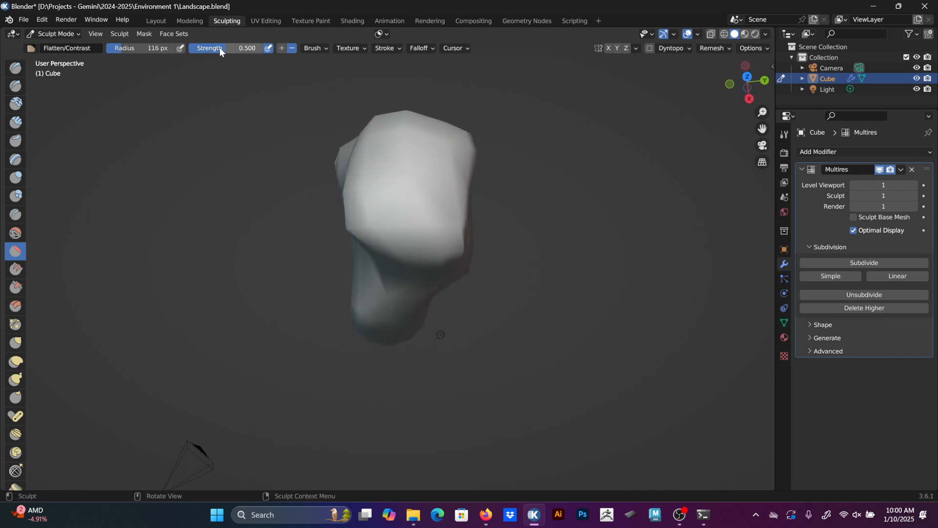
{"action": "mouse_move", "coordinate": [411, 198]}
{"action": "left_mouse_down"}
{"action": "mouse_move", "coordinate": [406, 160]}
{"action": "mouse_move", "coordinate": [374, 202]}
{"action": "left_mouse_up"}
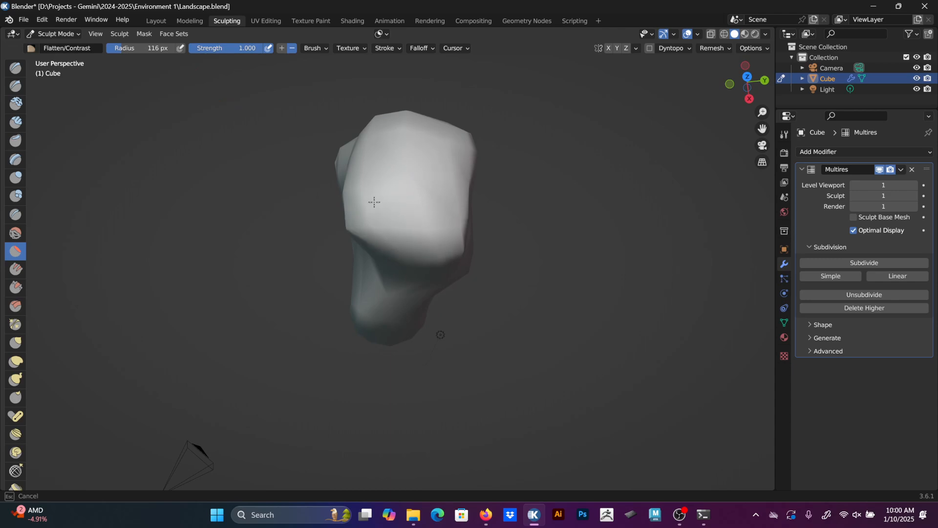
{"action": "left_click_drag", "start_coordinate": [418, 227], "coordinate": [406, 174]}
{"action": "mouse_move", "coordinate": [406, 174]}
{"action": "middle_mouse_down"}
{"action": "mouse_move", "coordinate": [366, 167]}
{"action": "mouse_move", "coordinate": [359, 195]}
{"action": "mouse_move", "coordinate": [402, 212]}
{"action": "middle_mouse_up"}
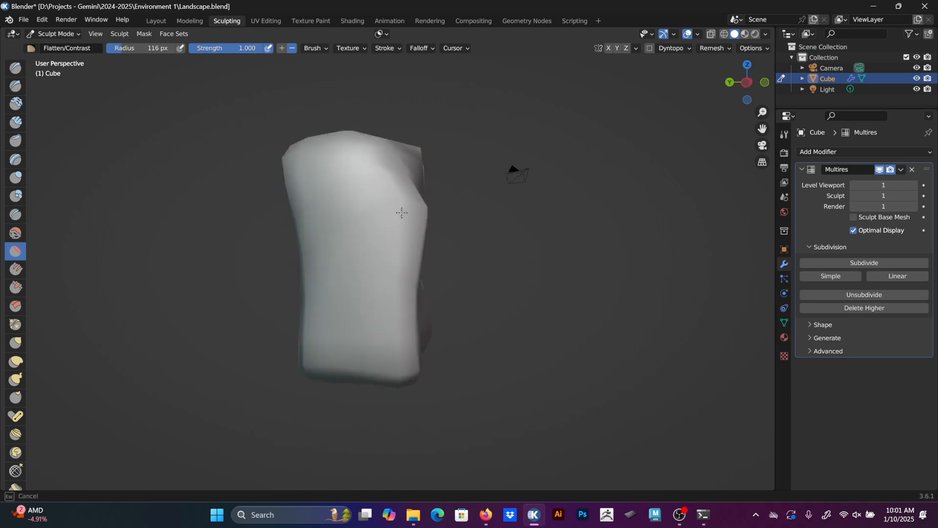
{"action": "middle_click_drag", "start_coordinate": [391, 279], "coordinate": [394, 277]}
Choose a darker, more contrasting MatCap for the viewport's solid shading.
{"action": "left_click", "coordinate": [765, 35]}
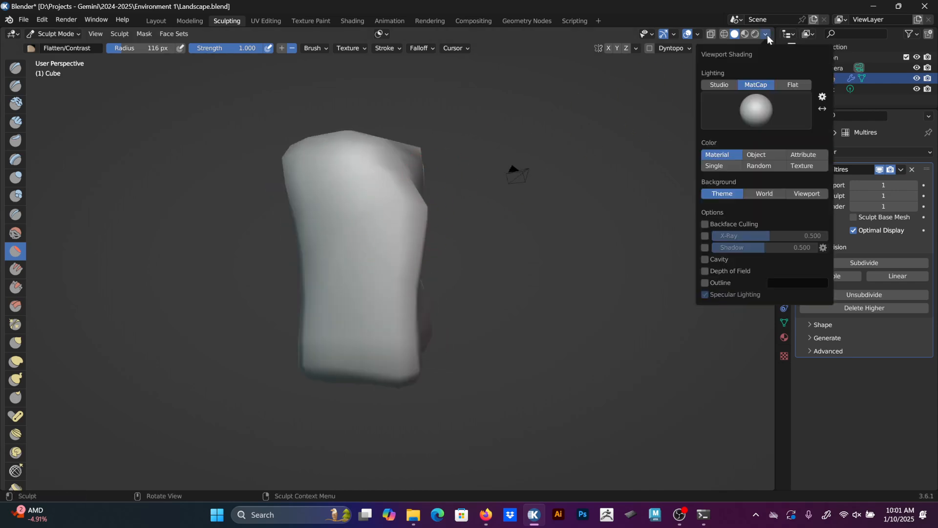
{"action": "left_click", "coordinate": [756, 117]}
{"action": "left_click", "coordinate": [661, 151]}
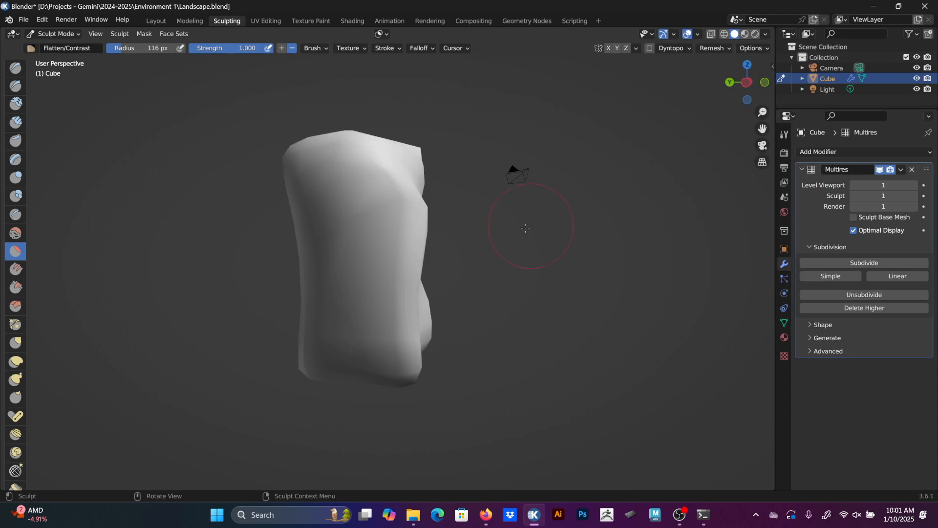
Raise the Multires level to 2 and flatten the block's lower side with several strokes of the Flatten/Contrast brush.
{"action": "middle_click_drag", "start_coordinate": [371, 274], "coordinate": [409, 275]}
{"action": "left_click_drag", "start_coordinate": [309, 321], "coordinate": [309, 320]}
{"action": "mouse_move", "coordinate": [324, 302]}
{"action": "middle_mouse_down"}
{"action": "mouse_move", "coordinate": [377, 216]}
{"action": "mouse_move", "coordinate": [461, 230]}
{"action": "mouse_move", "coordinate": [447, 255]}
{"action": "middle_mouse_up"}
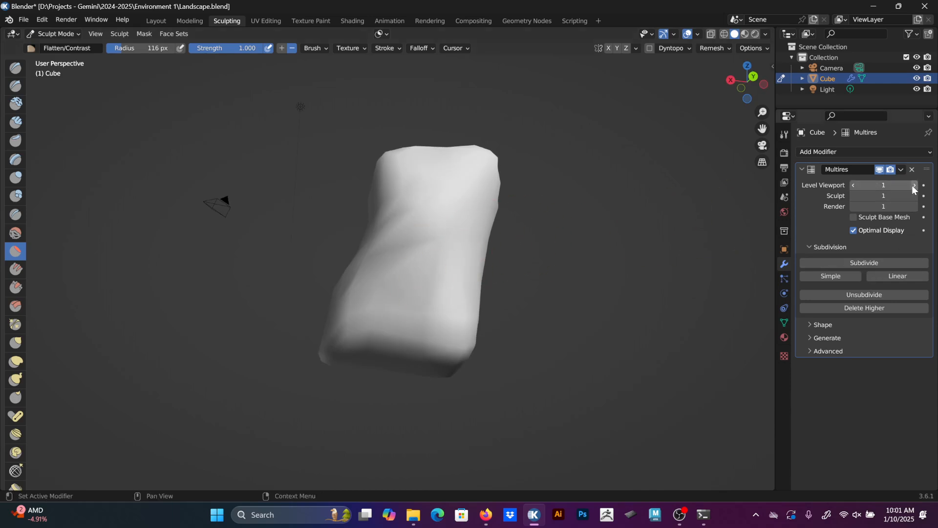
{"action": "key", "text": "ctrl+2"}
{"action": "mouse_move", "coordinate": [543, 217]}
{"action": "middle_mouse_down"}
{"action": "mouse_move", "coordinate": [454, 220]}
{"action": "mouse_move", "coordinate": [407, 317]}
{"action": "mouse_move", "coordinate": [384, 294]}
{"action": "mouse_move", "coordinate": [371, 303]}
{"action": "middle_mouse_up"}
{"action": "mouse_move", "coordinate": [371, 303]}
{"action": "left_mouse_down"}
{"action": "mouse_move", "coordinate": [367, 320]}
{"action": "mouse_move", "coordinate": [406, 327]}
{"action": "mouse_move", "coordinate": [411, 296]}
{"action": "mouse_move", "coordinate": [444, 299]}
{"action": "mouse_move", "coordinate": [411, 293]}
{"action": "mouse_move", "coordinate": [425, 309]}
{"action": "left_mouse_up"}
{"action": "mouse_move", "coordinate": [371, 342]}
{"action": "left_mouse_down"}
{"action": "mouse_move", "coordinate": [357, 314]}
{"action": "mouse_move", "coordinate": [420, 294]}
{"action": "left_mouse_up"}
{"action": "left_click_drag", "start_coordinate": [385, 340], "coordinate": [398, 312]}
{"action": "middle_click_drag", "start_coordinate": [447, 268], "coordinate": [392, 336]}
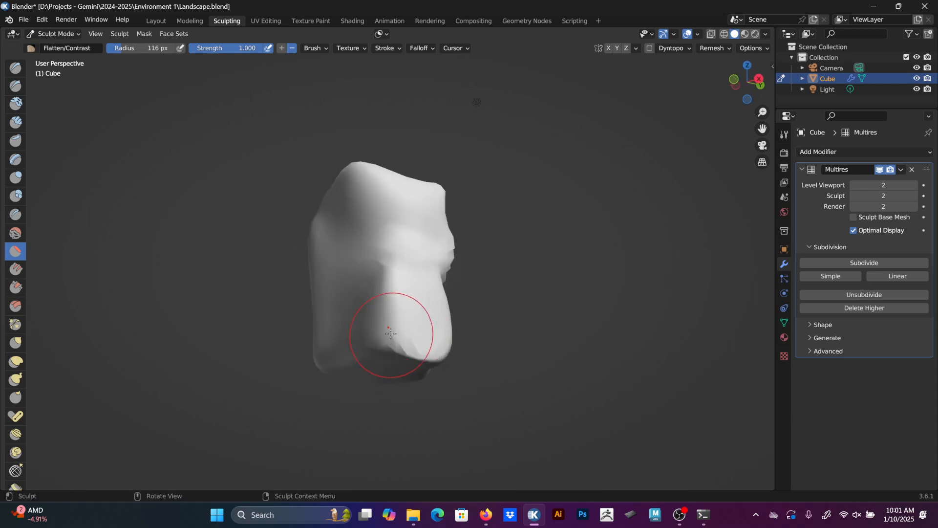
Flatten the block's lower faces and base corners from several sides to define planes along its vertical edges.
{"action": "left_click_drag", "start_coordinate": [392, 336], "coordinate": [392, 305]}
{"action": "middle_click_drag", "start_coordinate": [391, 312], "coordinate": [454, 302]}
{"action": "left_click_drag", "start_coordinate": [454, 302], "coordinate": [404, 321]}
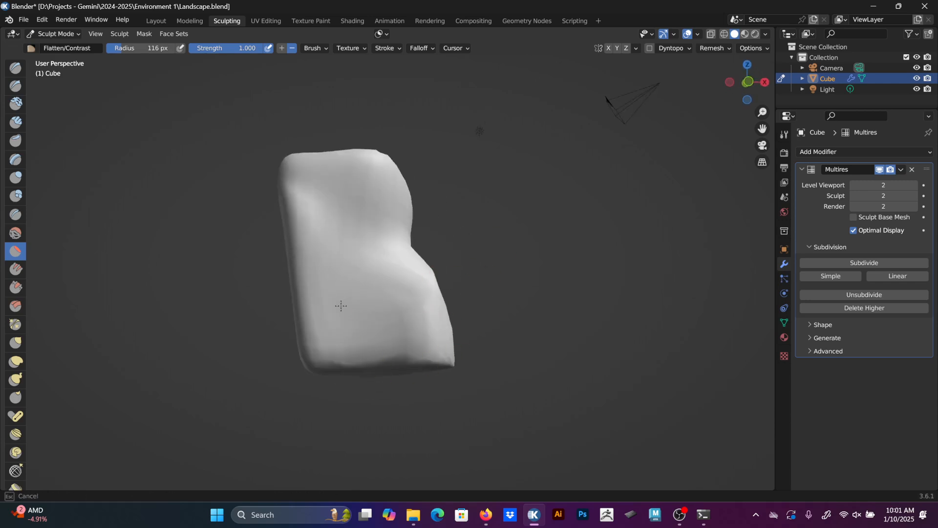
{"action": "left_click_drag", "start_coordinate": [341, 306], "coordinate": [337, 320]}
{"action": "middle_click_drag", "start_coordinate": [352, 252], "coordinate": [460, 264]}
{"action": "left_click_drag", "start_coordinate": [419, 347], "coordinate": [415, 293]}
{"action": "middle_click_drag", "start_coordinate": [415, 294], "coordinate": [372, 294]}
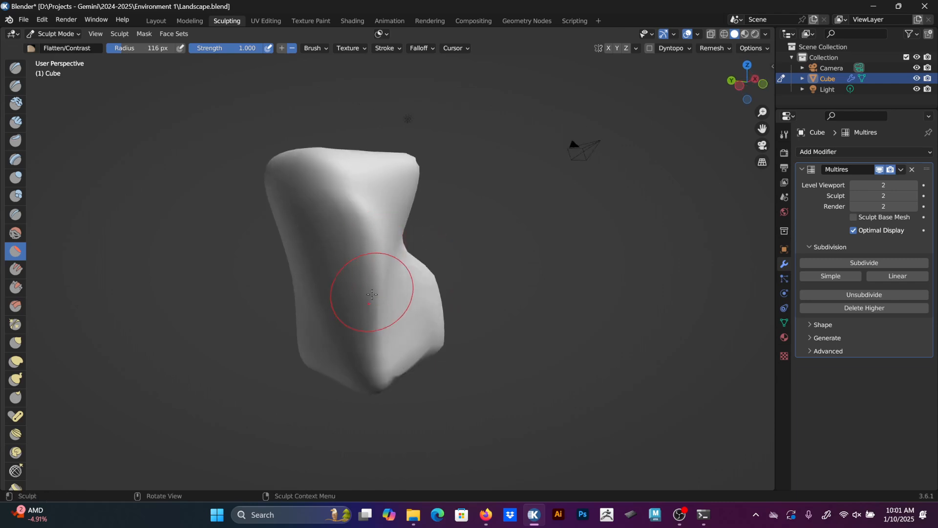
{"action": "mouse_move", "coordinate": [372, 295]}
{"action": "left_mouse_down"}
{"action": "mouse_move", "coordinate": [383, 264]}
{"action": "mouse_move", "coordinate": [368, 269]}
{"action": "left_mouse_up"}
{"action": "middle_click_drag", "start_coordinate": [368, 268], "coordinate": [348, 244]}
Flatten the broad side of the block from its upper edge down to the lower part with overlapping strokes.
{"action": "middle_click_drag", "start_coordinate": [429, 233], "coordinate": [500, 225]}
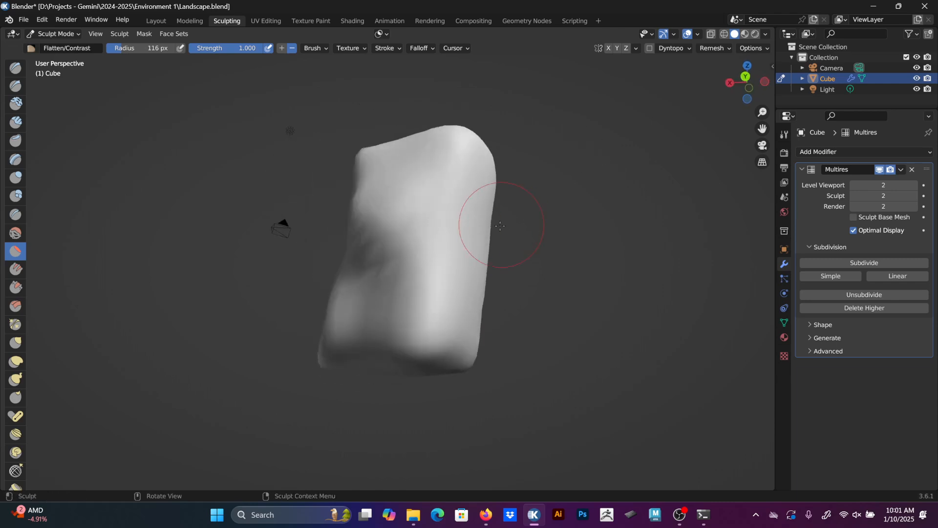
{"action": "left_click_drag", "start_coordinate": [500, 225], "coordinate": [418, 249]}
{"action": "mouse_move", "coordinate": [424, 290]}
{"action": "left_mouse_down"}
{"action": "mouse_move", "coordinate": [405, 294]}
{"action": "mouse_move", "coordinate": [410, 275]}
{"action": "left_mouse_up"}
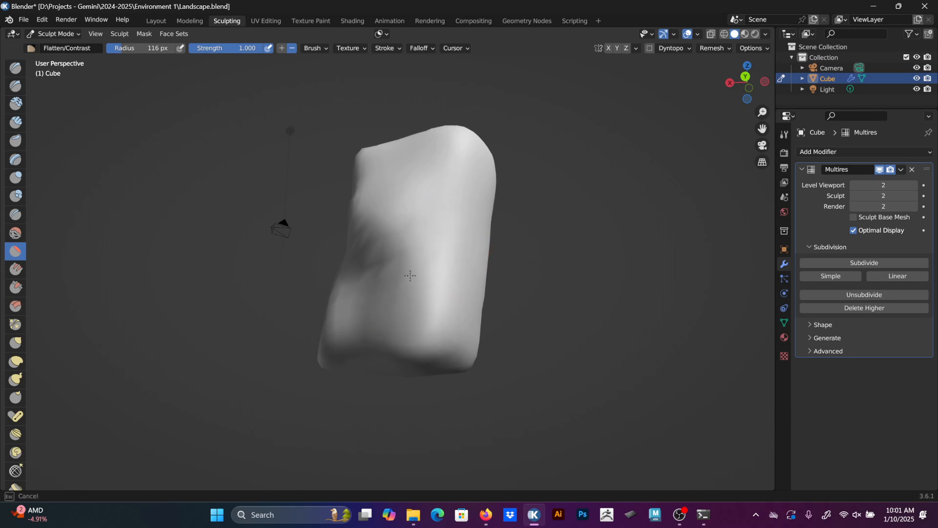
{"action": "left_click_drag", "start_coordinate": [422, 319], "coordinate": [397, 304]}
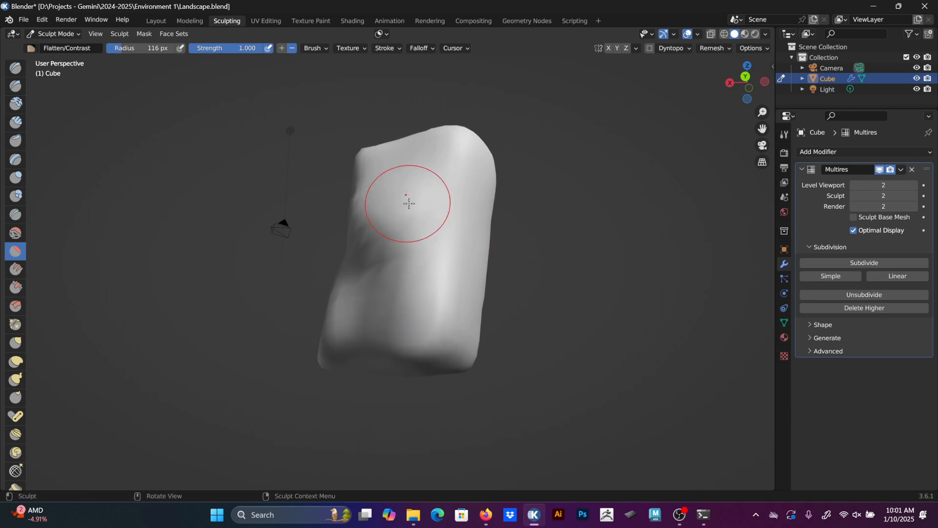
{"action": "middle_click_drag", "start_coordinate": [408, 203], "coordinate": [476, 255]}
{"action": "mouse_move", "coordinate": [476, 256]}
{"action": "left_mouse_down"}
{"action": "mouse_move", "coordinate": [464, 235]}
{"action": "mouse_move", "coordinate": [411, 261]}
{"action": "mouse_move", "coordinate": [430, 280]}
{"action": "mouse_move", "coordinate": [448, 217]}
{"action": "left_mouse_up"}
{"action": "middle_click_drag", "start_coordinate": [447, 217], "coordinate": [421, 226]}
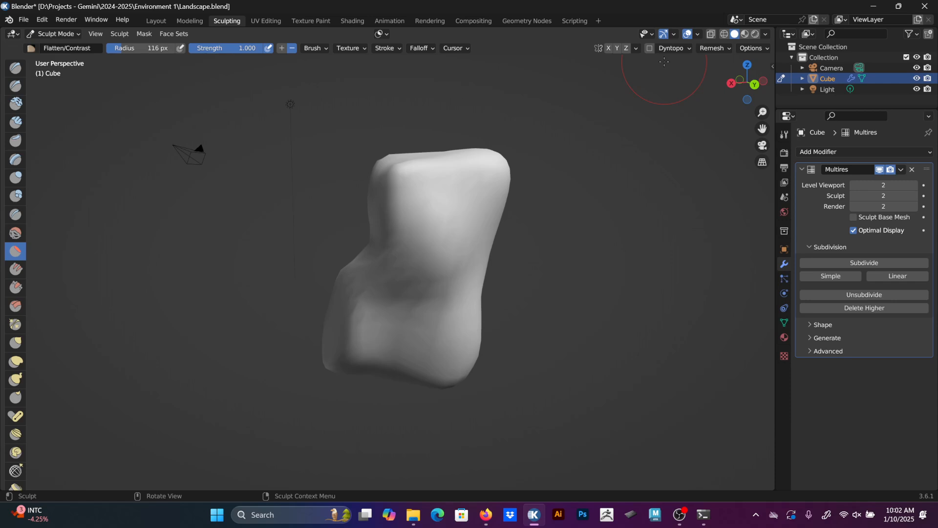
Duplicate the rock block in the Layout workspace and place the copy about 8.5 m along the X axis.
{"action": "left_click", "coordinate": [901, 169]}
{"action": "left_click", "coordinate": [161, 21]}
{"action": "mouse_move", "coordinate": [411, 86]}
{"action": "middle_mouse_down"}
{"action": "mouse_move", "coordinate": [421, 124]}
{"action": "mouse_move", "coordinate": [255, 110]}
{"action": "middle_mouse_up"}
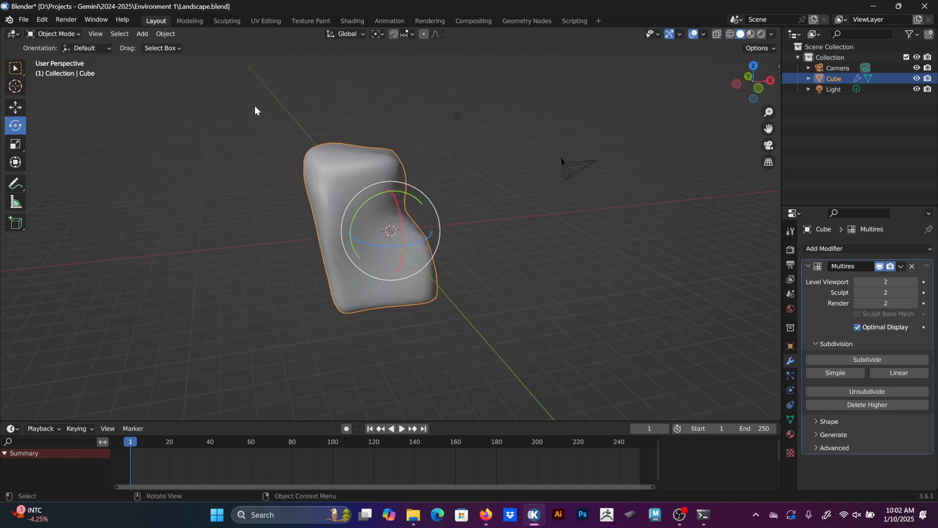
{"action": "left_click", "coordinate": [16, 107]}
{"action": "key", "text": "shift+d"}
{"action": "key", "text": "x"}
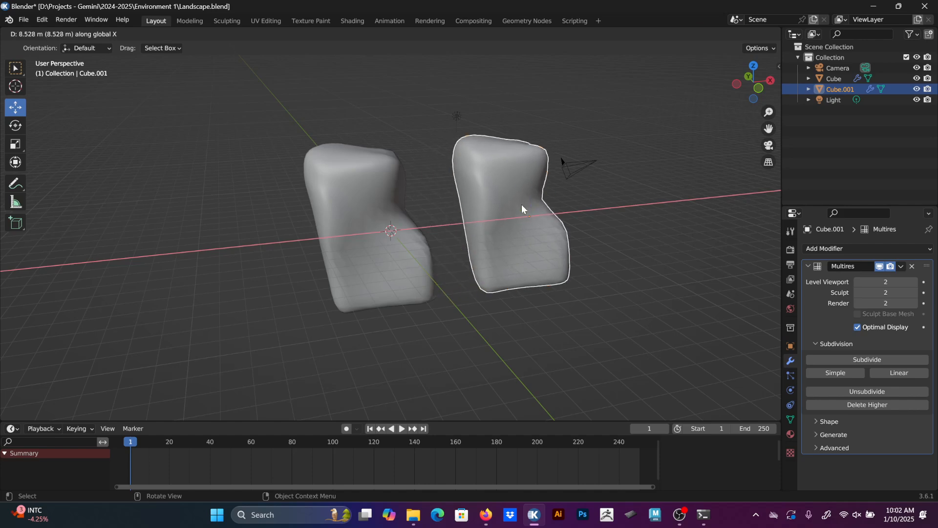
{"action": "left_click", "coordinate": [521, 205]}
Apply the Multires modifier on the duplicated block.
{"action": "scroll", "coordinate": [508, 246], "scroll_direction": "up", "scroll_amount": 5}
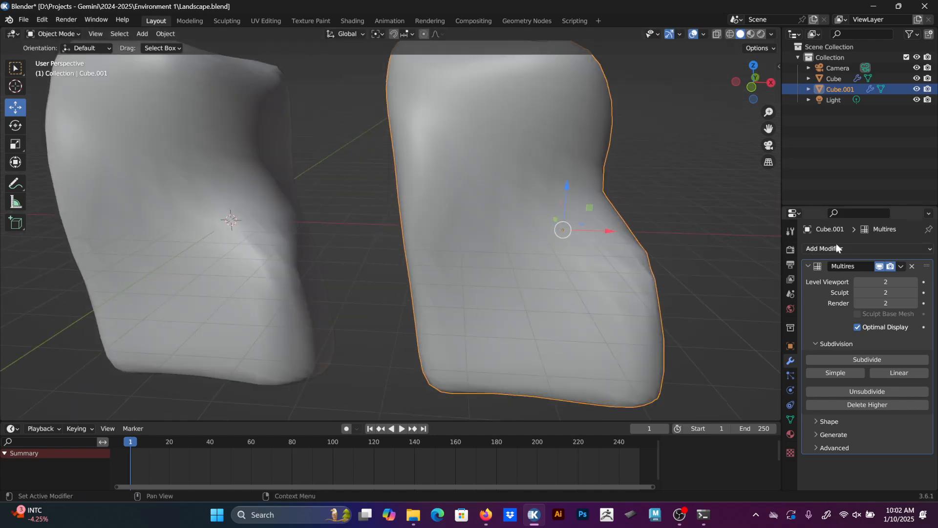
{"action": "left_click", "coordinate": [901, 266]}
{"action": "left_click", "coordinate": [903, 276]}
{"action": "middle_click_drag", "start_coordinate": [709, 250], "coordinate": [623, 265]}
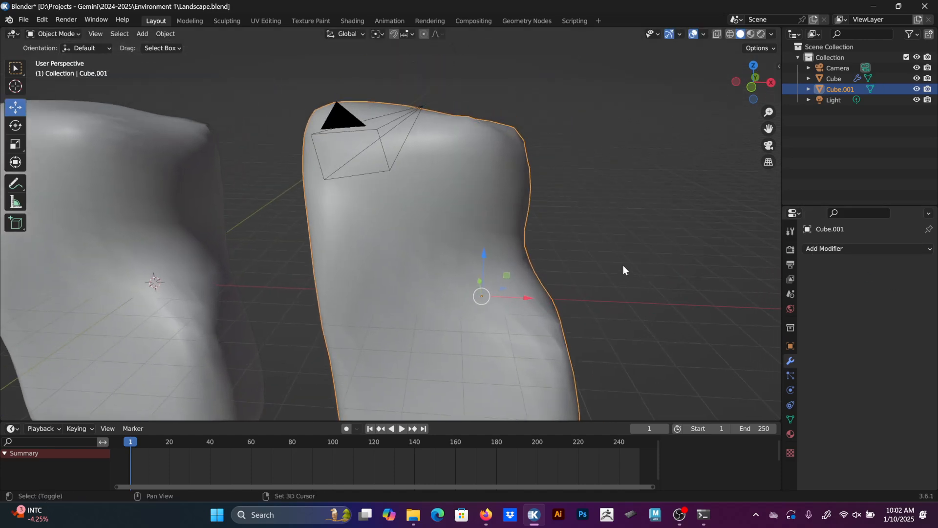
Return to the Sculpting workspace and isolate the duplicated block in Local View.
{"action": "left_click", "coordinate": [227, 21]}
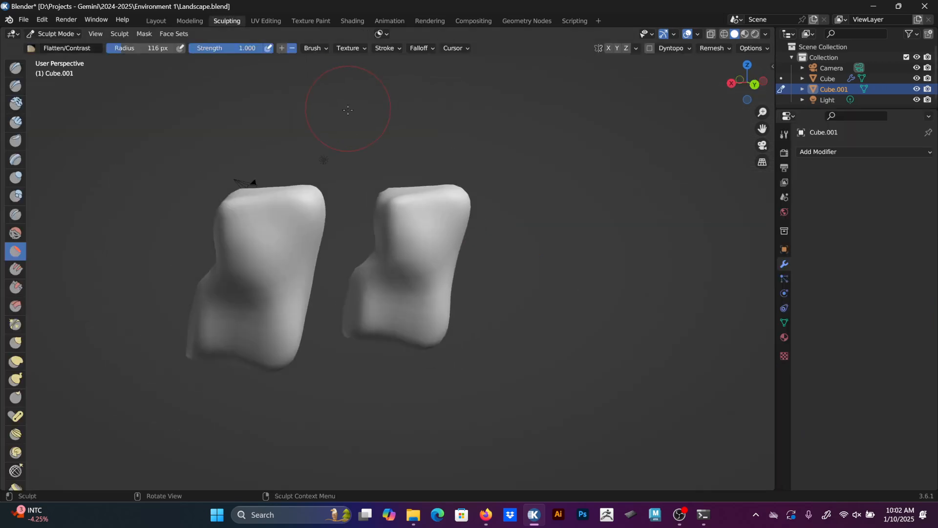
{"action": "key", "text": "KP_Divide"}
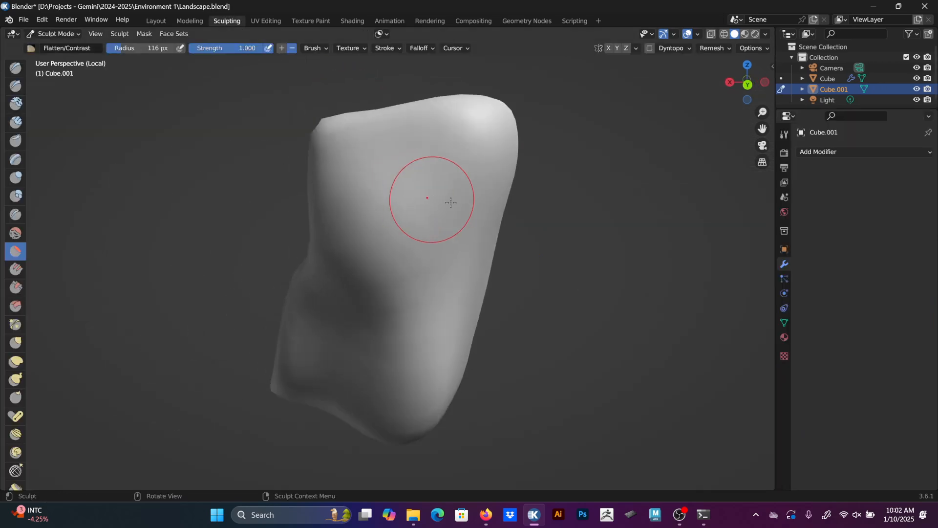
{"action": "scroll", "coordinate": [440, 220], "scroll_direction": "down", "scroll_amount": 3}
{"action": "middle_click_drag", "start_coordinate": [430, 230], "coordinate": [473, 229]}
{"action": "scroll", "coordinate": [473, 230], "scroll_direction": "up", "scroll_amount": 3}
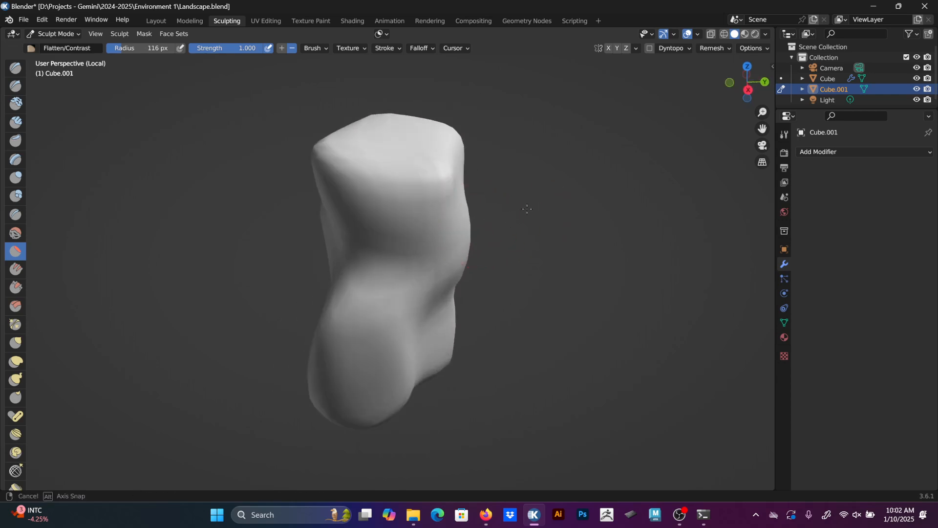
Enable Dyntopo on the duplicated block and accept the attribute data warning.
{"action": "left_click", "coordinate": [652, 48]}
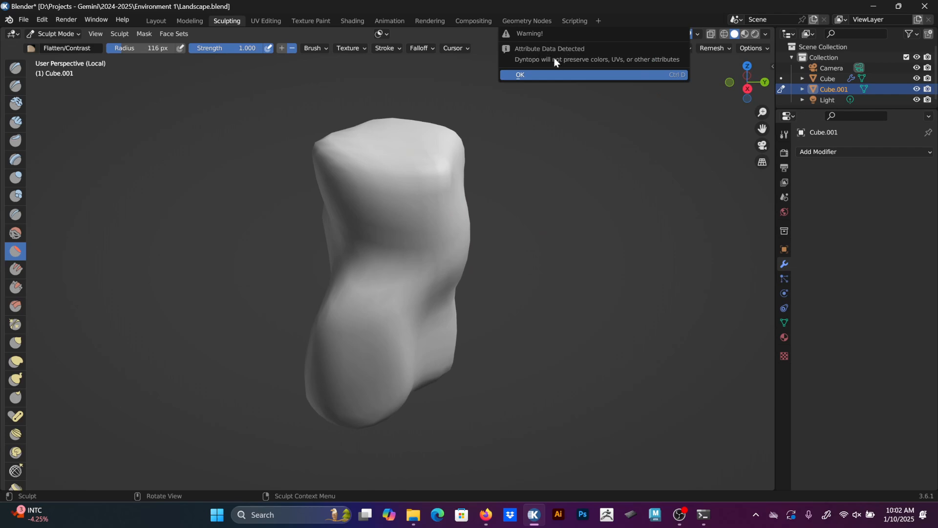
{"action": "left_click", "coordinate": [569, 74]}
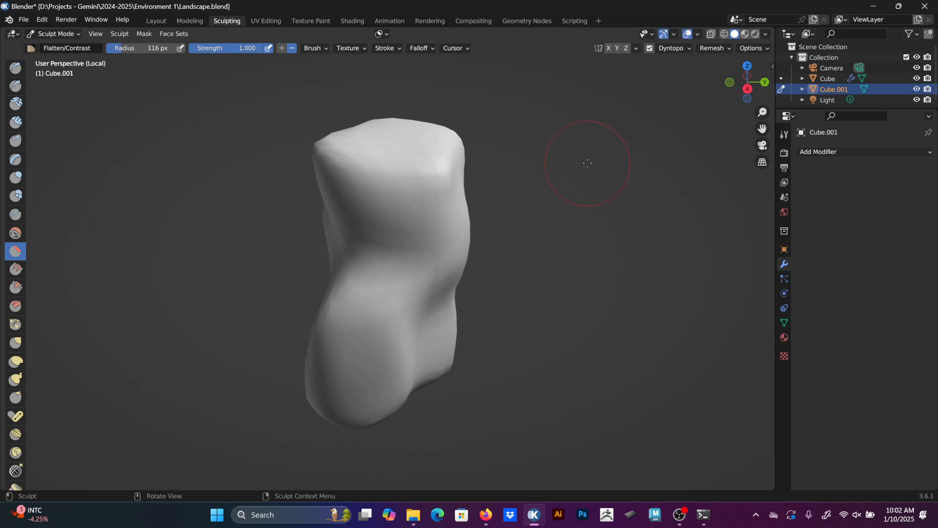
{"action": "middle_click_drag", "start_coordinate": [562, 151], "coordinate": [523, 142]}
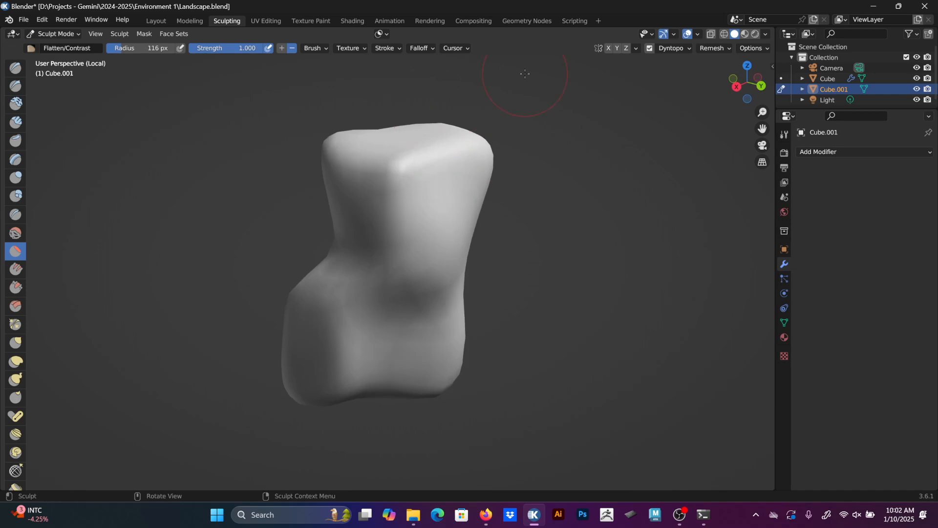
Turn on the wireframe overlay and flatten the copy's upper side face with a 74 px brush radius.
{"action": "key", "text": "bracketleft"}
{"action": "left_click", "coordinate": [696, 34]}
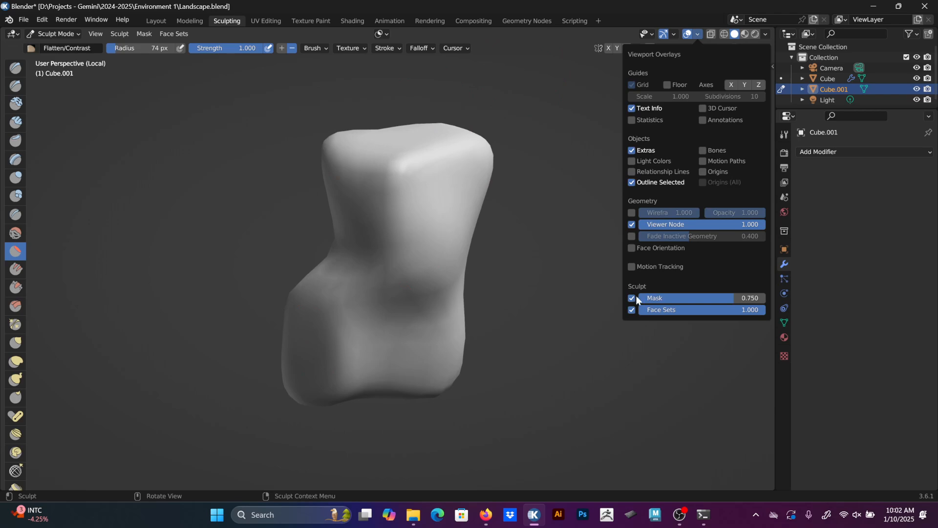
{"action": "left_click", "coordinate": [634, 213]}
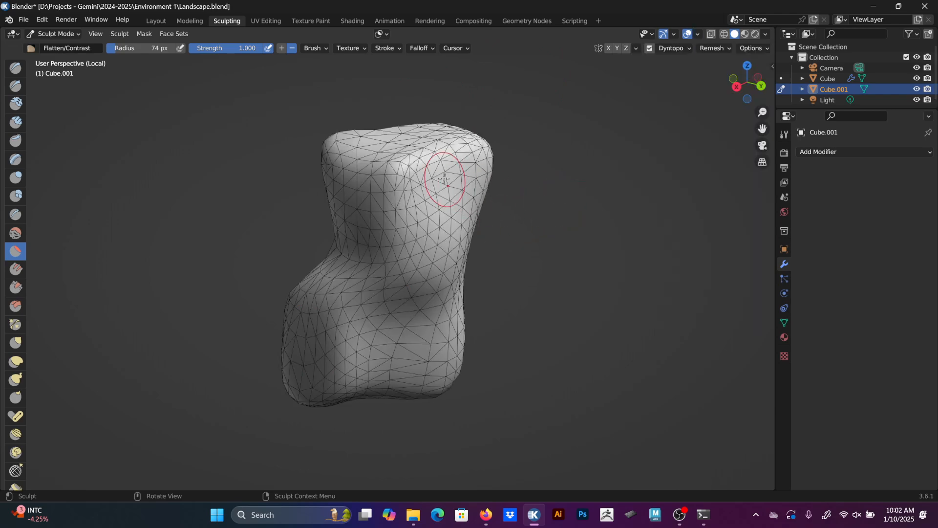
{"action": "mouse_move", "coordinate": [444, 178]}
{"action": "left_mouse_down"}
{"action": "mouse_move", "coordinate": [409, 198]}
{"action": "mouse_move", "coordinate": [429, 220]}
{"action": "mouse_move", "coordinate": [392, 216]}
{"action": "mouse_move", "coordinate": [422, 254]}
{"action": "mouse_move", "coordinate": [414, 276]}
{"action": "left_mouse_up"}
{"action": "middle_click_drag", "start_coordinate": [430, 217], "coordinate": [464, 230]}
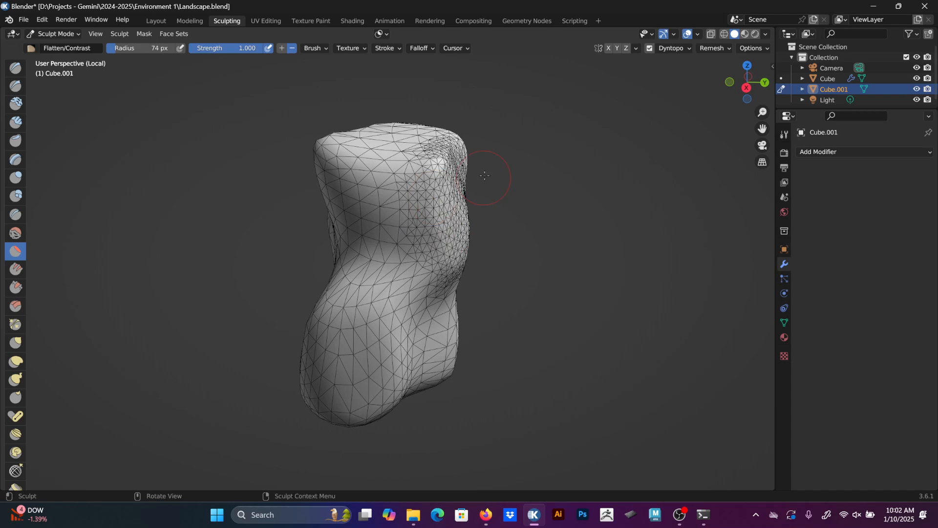
{"action": "mouse_move", "coordinate": [485, 175]}
{"action": "middle_mouse_down"}
{"action": "mouse_move", "coordinate": [398, 210]}
{"action": "mouse_move", "coordinate": [413, 219]}
{"action": "middle_mouse_up"}
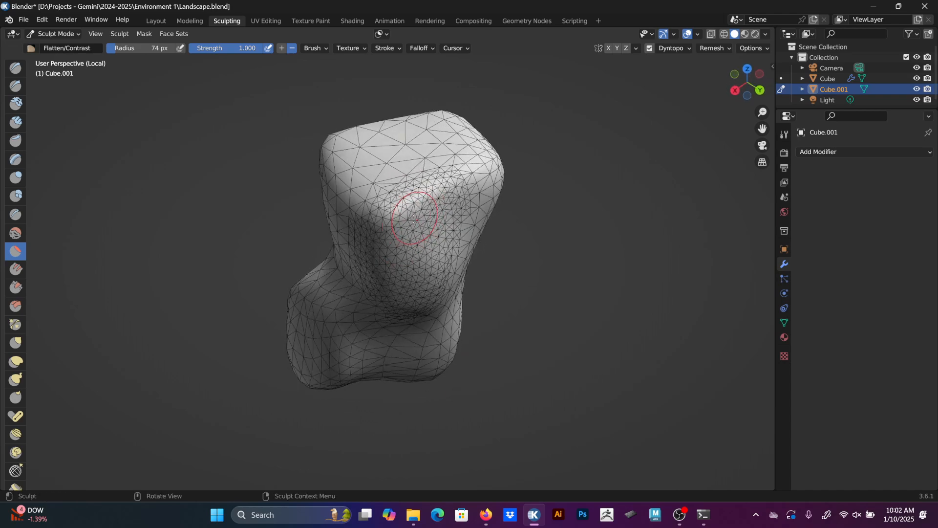
Reduce the brush radius to 37 px and flatten just below the copy's top edge and down its upper side face.
{"action": "key", "text": "f"}
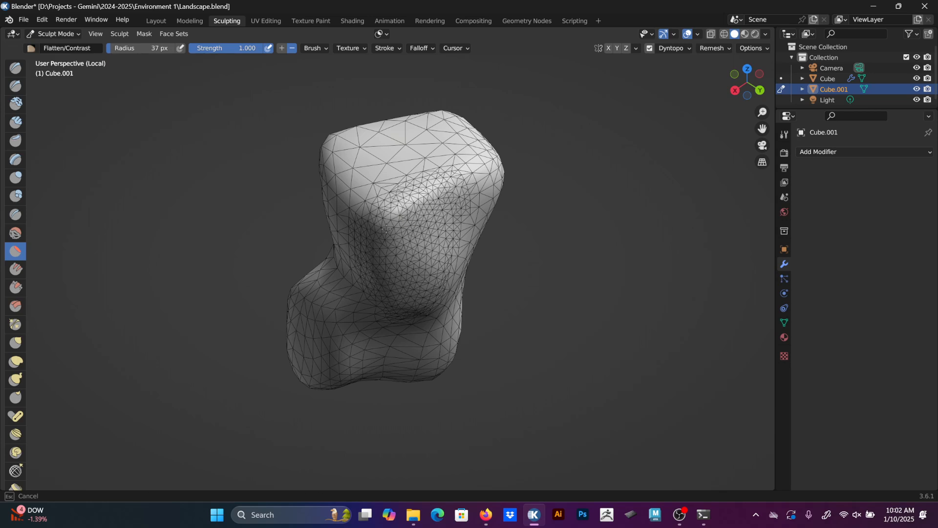
{"action": "left_click", "coordinate": [386, 228]}
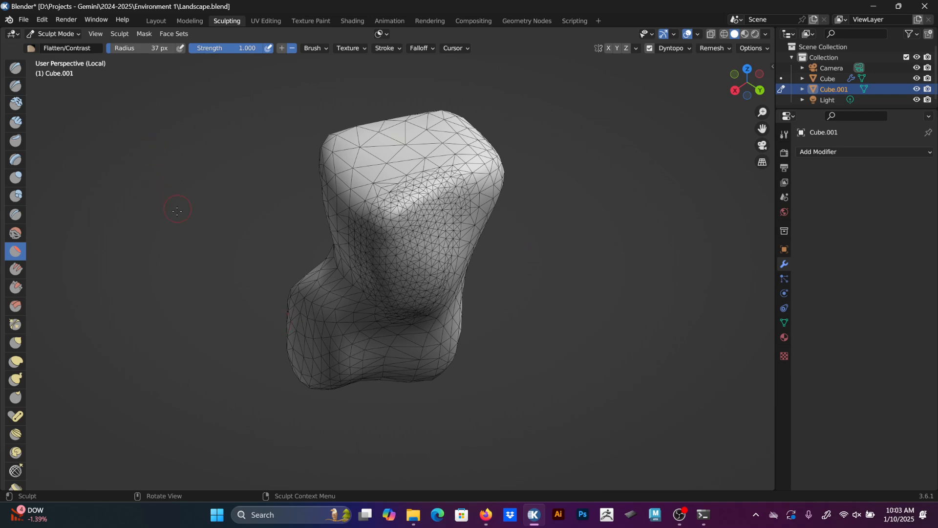
{"action": "scroll", "coordinate": [394, 198], "scroll_direction": "up", "scroll_amount": 5}
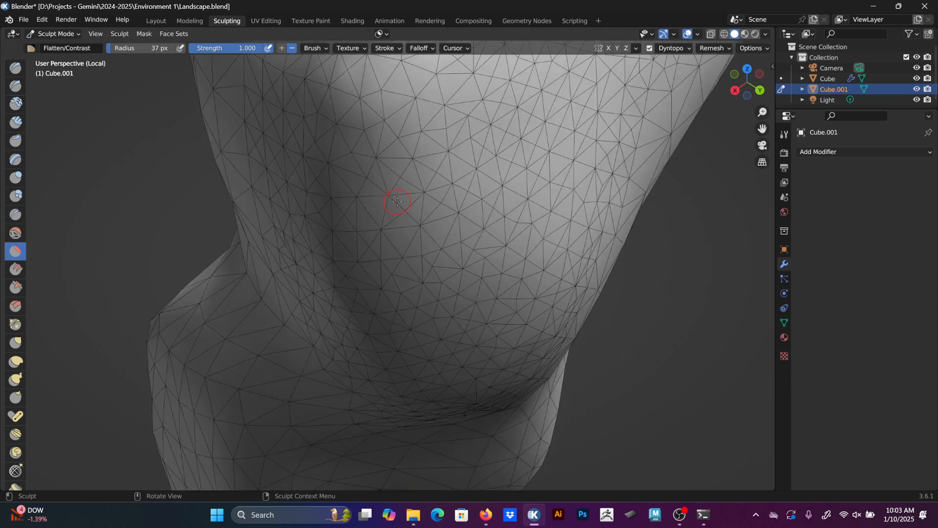
{"action": "scroll", "coordinate": [422, 196], "scroll_direction": "down", "scroll_amount": 1}
{"action": "middle_click_drag", "start_coordinate": [465, 178], "coordinate": [455, 202], "text": "shift"}
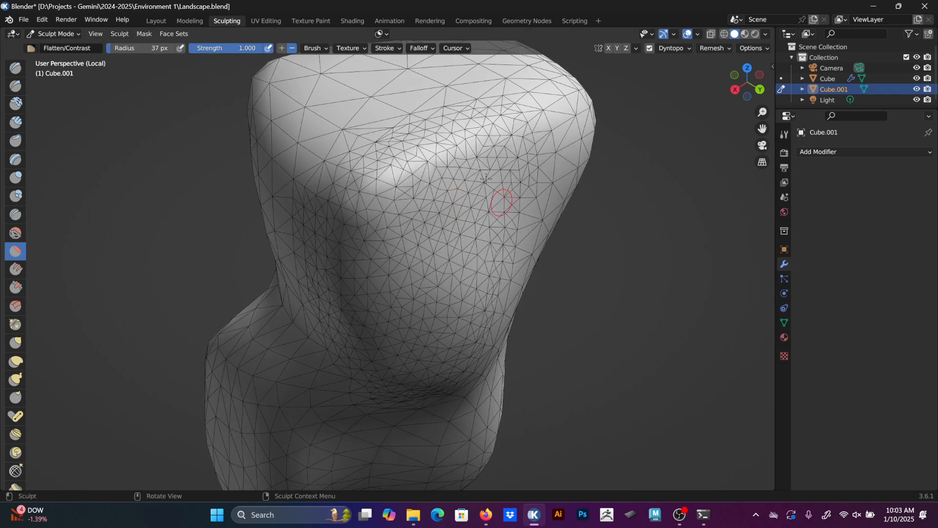
{"action": "mouse_move", "coordinate": [441, 201]}
{"action": "left_mouse_down"}
{"action": "mouse_move", "coordinate": [396, 210]}
{"action": "mouse_move", "coordinate": [479, 147]}
{"action": "mouse_move", "coordinate": [454, 183]}
{"action": "left_mouse_up"}
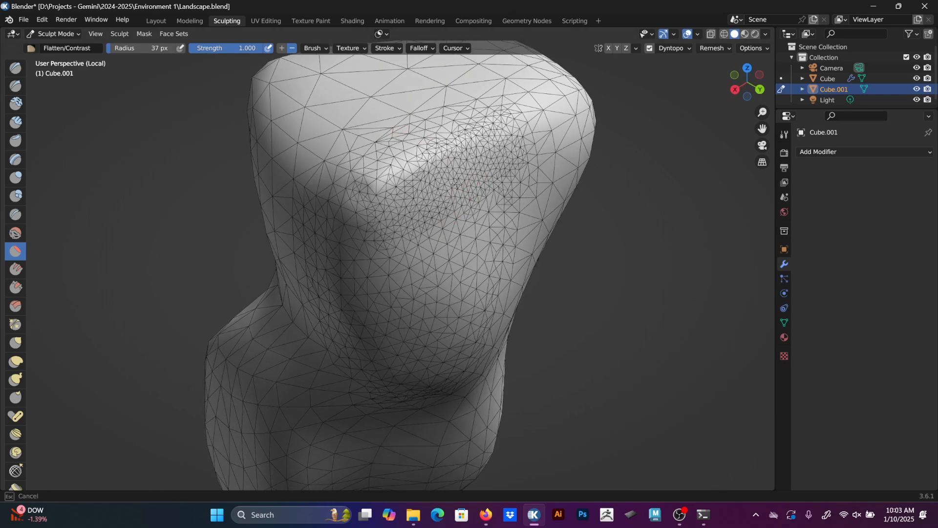
{"action": "left_click_drag", "start_coordinate": [402, 241], "coordinate": [415, 271]}
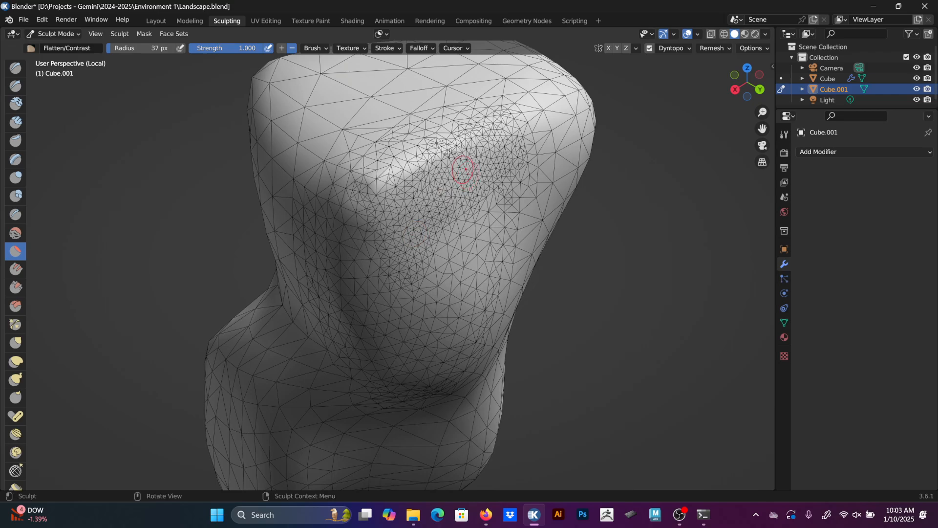
{"action": "scroll", "coordinate": [435, 125], "scroll_direction": "up", "scroll_amount": 5}
{"action": "scroll", "coordinate": [486, 126], "scroll_direction": "down", "scroll_amount": 2}
{"action": "middle_click_drag", "start_coordinate": [486, 126], "coordinate": [458, 231], "text": "shift"}
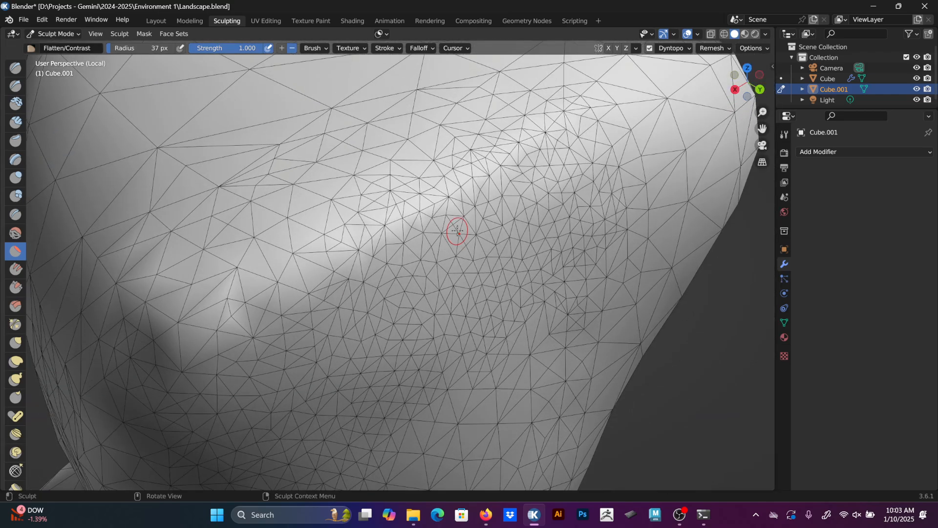
Try the Draw Sharp brush on the duplicated block's upper side face.
{"action": "scroll", "coordinate": [458, 230], "scroll_direction": "up", "scroll_amount": 2}
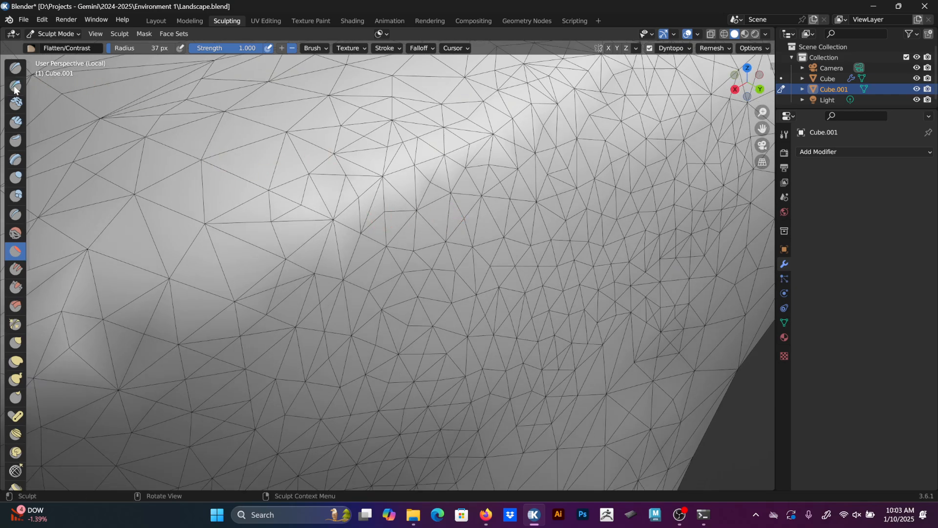
{"action": "left_click", "coordinate": [15, 87]}
{"action": "scroll", "coordinate": [206, 195], "scroll_direction": "up", "scroll_amount": 2}
{"action": "scroll", "coordinate": [201, 167], "scroll_direction": "down", "scroll_amount": 3}
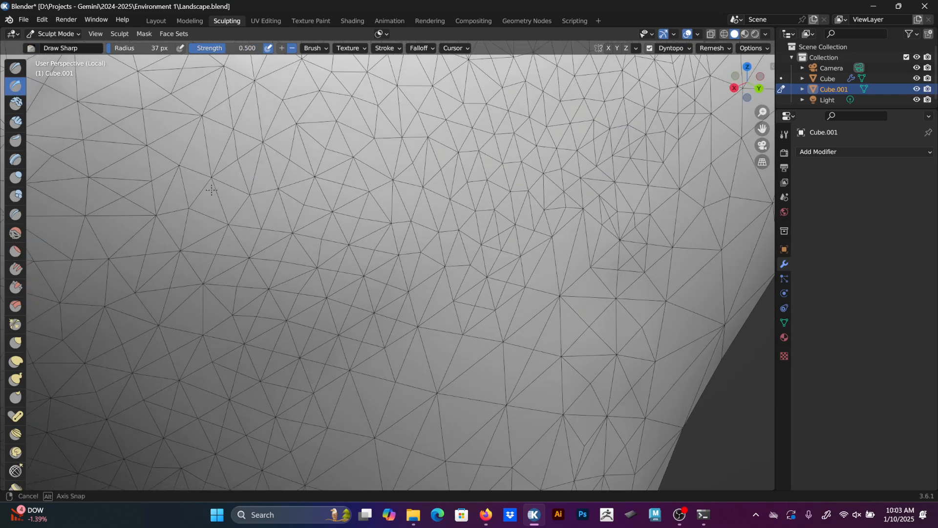
{"action": "left_click_drag", "start_coordinate": [243, 231], "coordinate": [227, 244]}
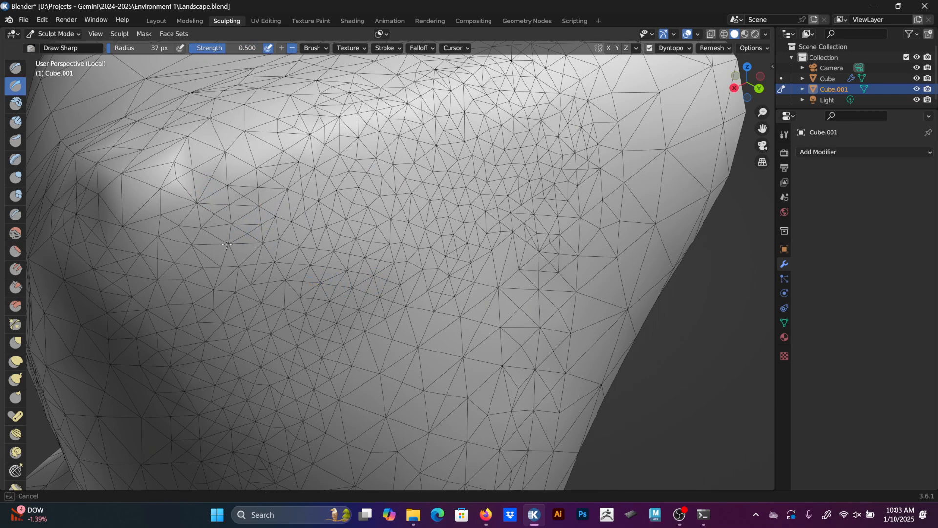
{"action": "left_click_drag", "start_coordinate": [345, 333], "coordinate": [261, 243]}
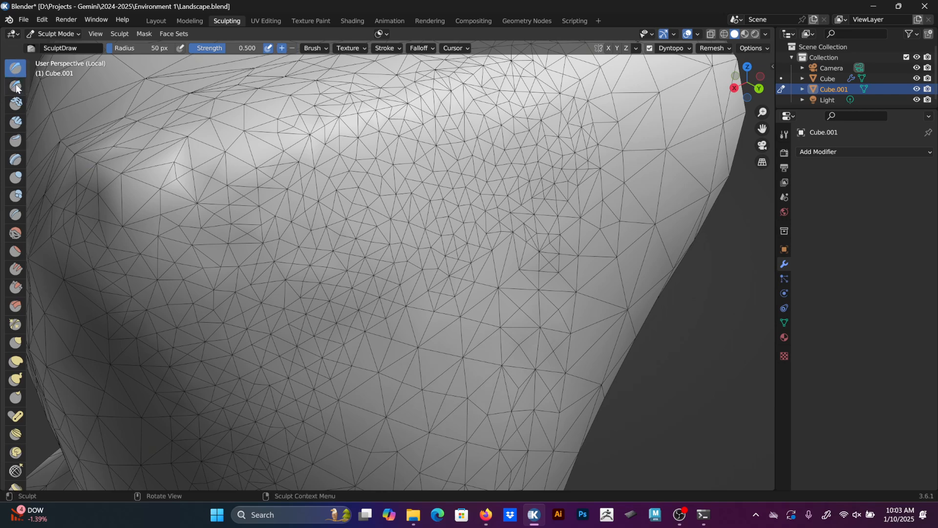
Sculpt an S-shaped stroke and short strokes beside it on the copy's upper side face with the Draw brush at 50 px.
{"action": "left_click", "coordinate": [16, 70]}
{"action": "left_click_drag", "start_coordinate": [398, 158], "coordinate": [322, 284]}
{"action": "key", "text": "ctrl+z"}
{"action": "mouse_move", "coordinate": [350, 169]}
{"action": "left_mouse_down"}
{"action": "mouse_move", "coordinate": [249, 229]}
{"action": "mouse_move", "coordinate": [385, 329]}
{"action": "mouse_move", "coordinate": [333, 353]}
{"action": "left_mouse_up"}
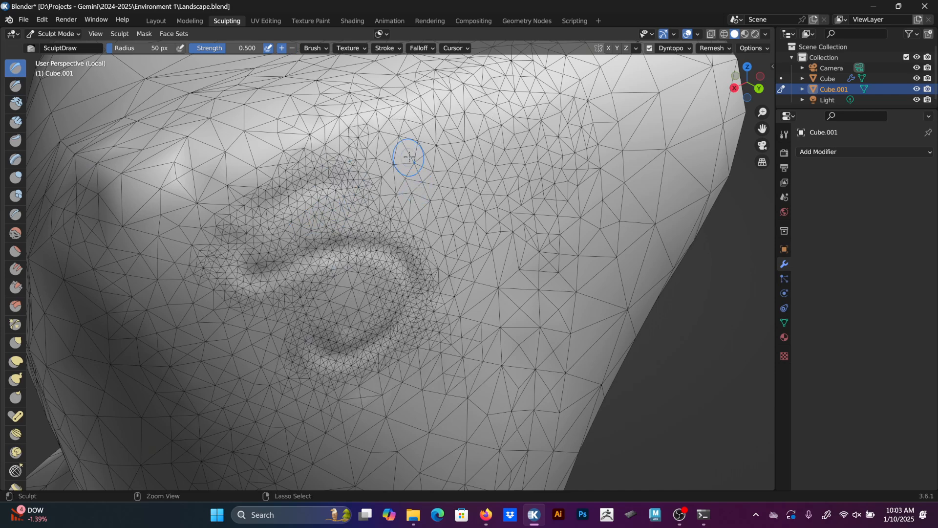
{"action": "left_click_drag", "start_coordinate": [404, 128], "coordinate": [441, 293]}
{"action": "mouse_move", "coordinate": [430, 208]}
{"action": "left_mouse_down"}
{"action": "mouse_move", "coordinate": [452, 103]}
{"action": "mouse_move", "coordinate": [482, 261]}
{"action": "left_mouse_up"}
Reduce the Draw brush radius to 28 px and add fine close-up strokes across the middle of the S shape.
{"action": "key", "text": "bracketleft"}
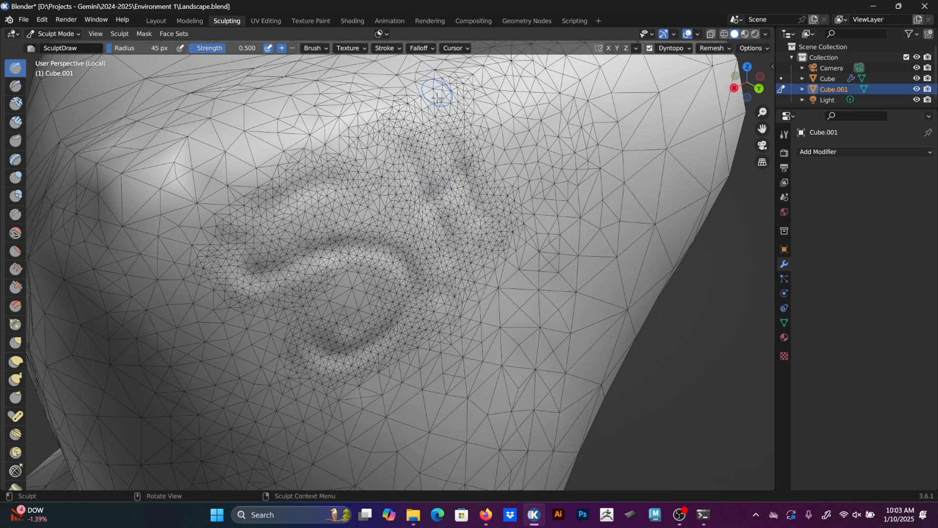
{"action": "key", "text": "bracketleft"}
{"action": "scroll", "coordinate": [320, 170], "scroll_direction": "up", "scroll_amount": 5}
{"action": "scroll", "coordinate": [337, 182], "scroll_direction": "up", "scroll_amount": 4}
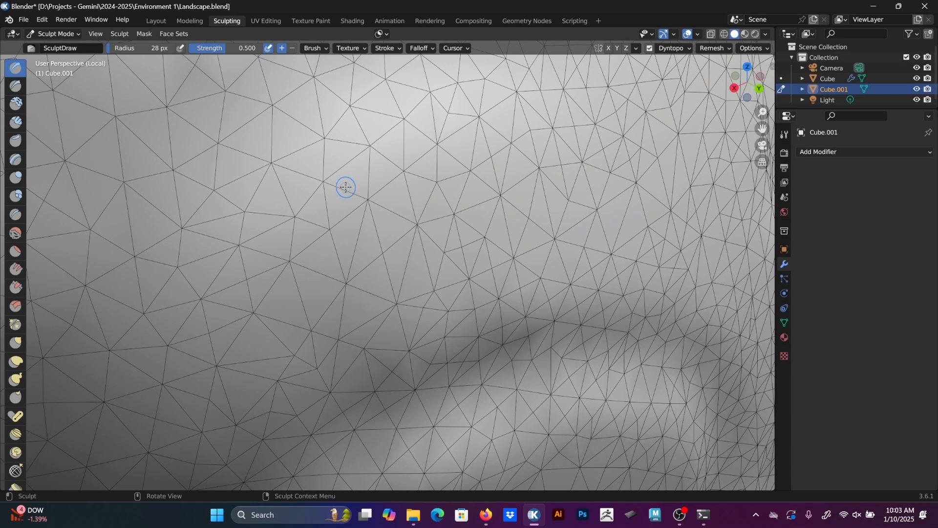
{"action": "mouse_move", "coordinate": [638, 385]}
{"action": "left_mouse_down"}
{"action": "mouse_move", "coordinate": [439, 371]}
{"action": "mouse_move", "coordinate": [415, 382]}
{"action": "mouse_move", "coordinate": [337, 464]}
{"action": "mouse_move", "coordinate": [573, 370]}
{"action": "mouse_move", "coordinate": [457, 379]}
{"action": "mouse_move", "coordinate": [478, 269]}
{"action": "mouse_move", "coordinate": [479, 276]}
{"action": "mouse_move", "coordinate": [508, 196]}
{"action": "mouse_move", "coordinate": [596, 132]}
{"action": "mouse_move", "coordinate": [488, 211]}
{"action": "left_mouse_up"}
{"action": "scroll", "coordinate": [507, 157], "scroll_direction": "down", "scroll_amount": 10}
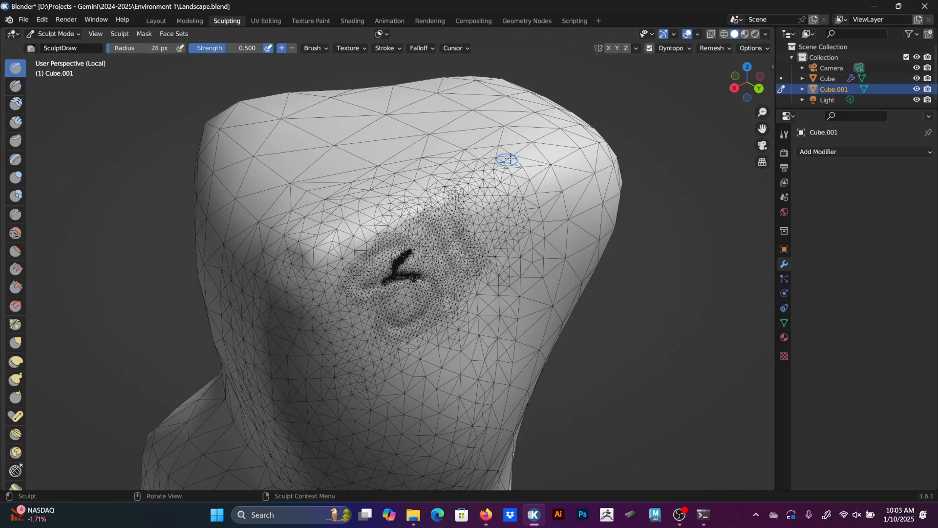
Switch the copy out of Sculpt Mode and back, and turn off the wireframe overlay.
{"action": "middle_click_drag", "start_coordinate": [507, 157], "coordinate": [501, 146]}
{"action": "scroll", "coordinate": [592, 227], "scroll_direction": "down", "scroll_amount": 4}
{"action": "key", "text": "Tab"}
{"action": "key", "text": "Tab"}
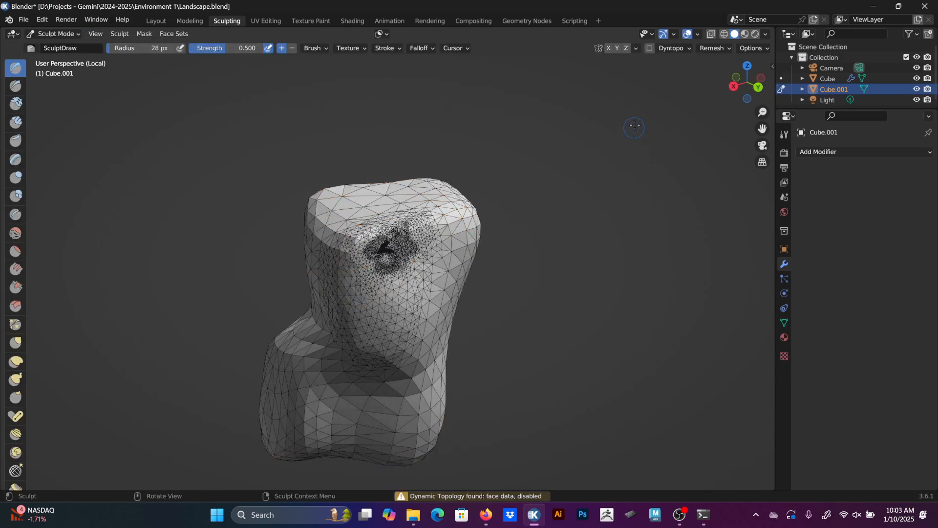
{"action": "left_click", "coordinate": [697, 34]}
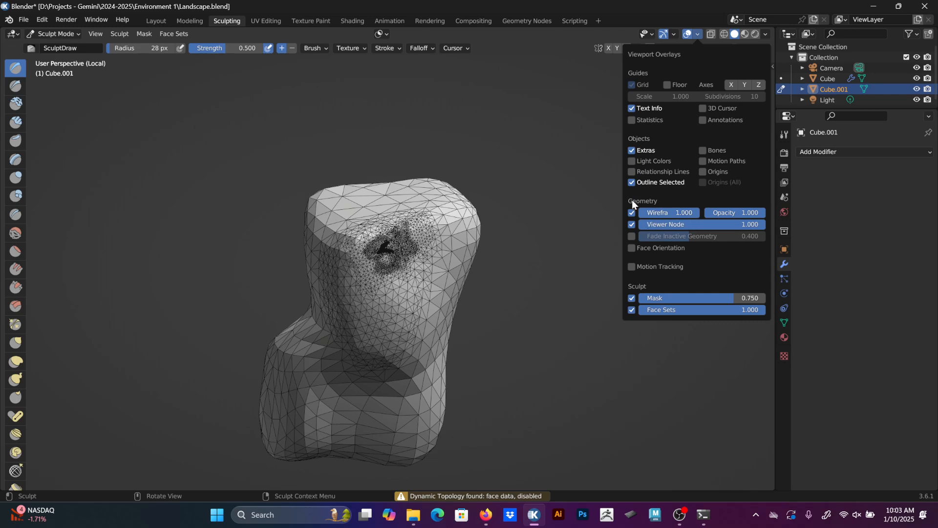
{"action": "left_click", "coordinate": [631, 213]}
Examine the coarse and fine Dyntopo strokes on the copy's upper side face from near and far.
{"action": "scroll", "coordinate": [450, 241], "scroll_direction": "up", "scroll_amount": 5}
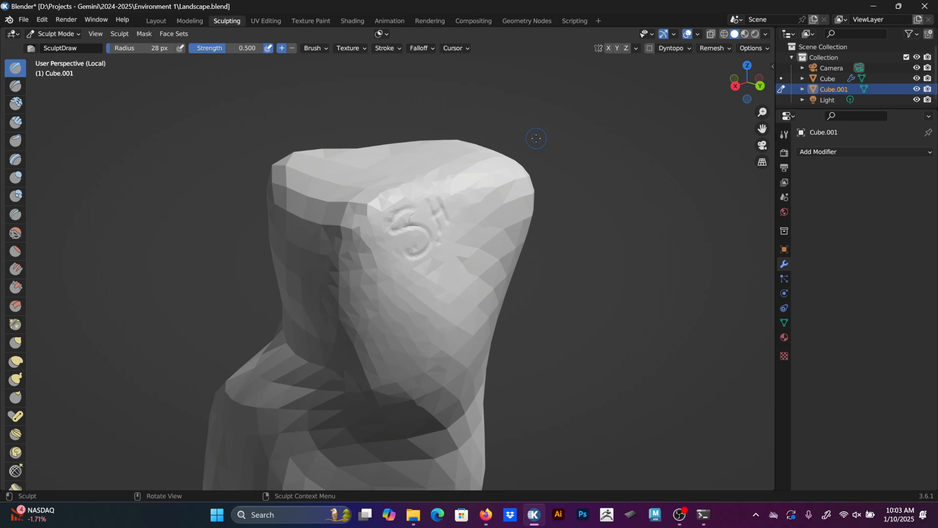
{"action": "scroll", "coordinate": [407, 194], "scroll_direction": "up", "scroll_amount": 10}
{"action": "scroll", "coordinate": [419, 230], "scroll_direction": "down", "scroll_amount": 3}
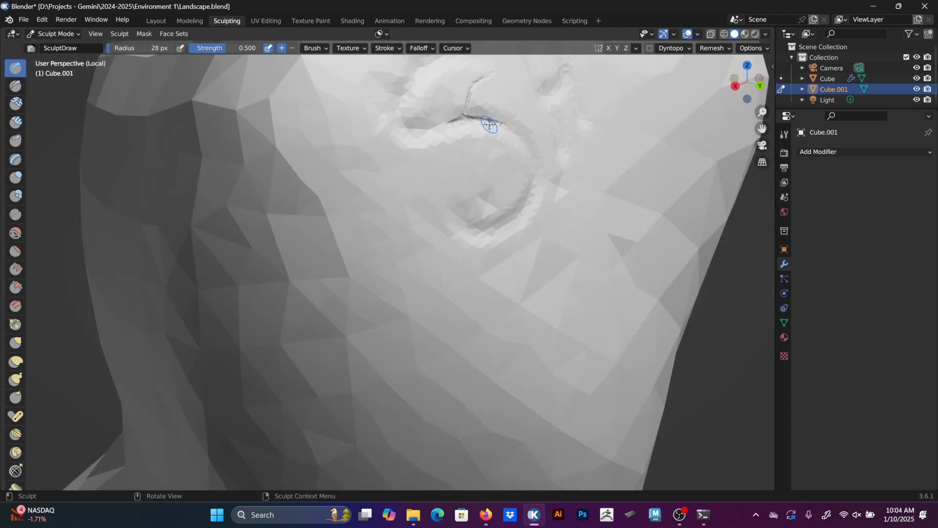
{"action": "scroll", "coordinate": [489, 127], "scroll_direction": "down", "scroll_amount": 5}
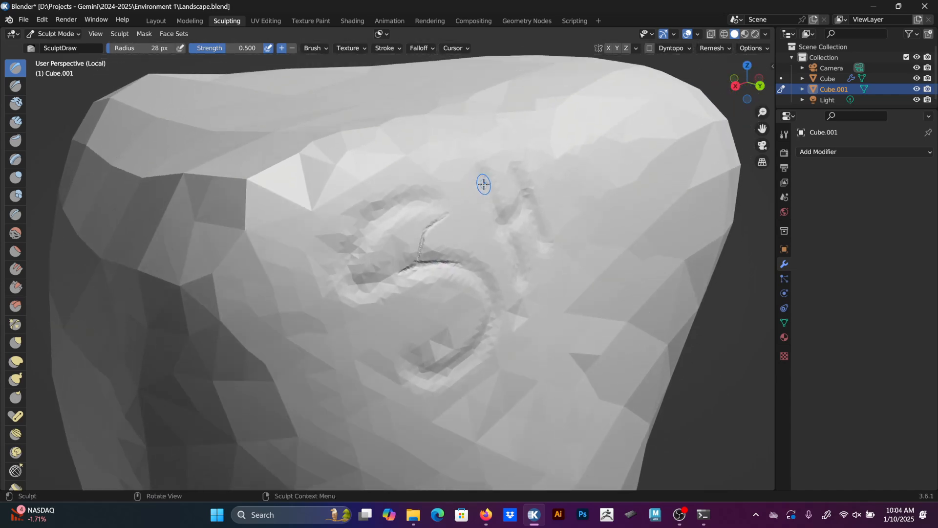
{"action": "scroll", "coordinate": [444, 233], "scroll_direction": "up", "scroll_amount": 10}
{"action": "scroll", "coordinate": [449, 234], "scroll_direction": "down", "scroll_amount": 3}
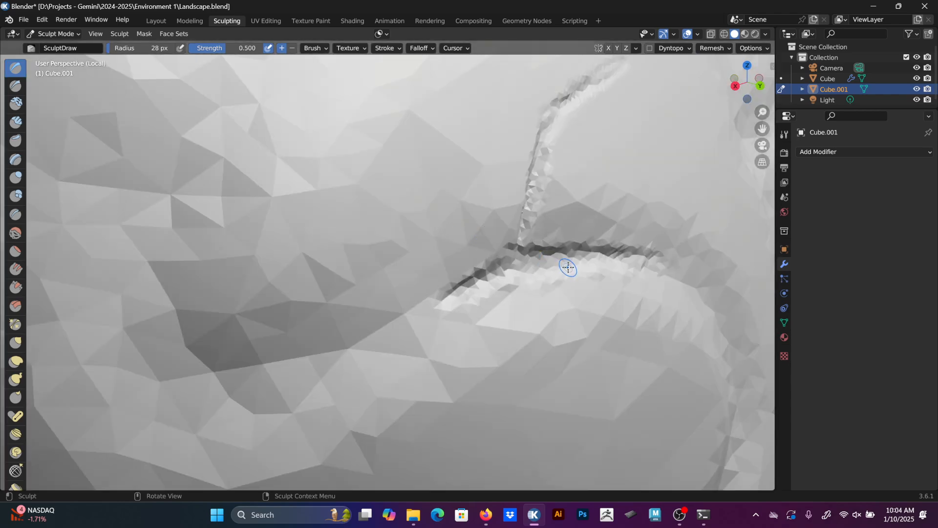
{"action": "right_click", "coordinate": [449, 172]}
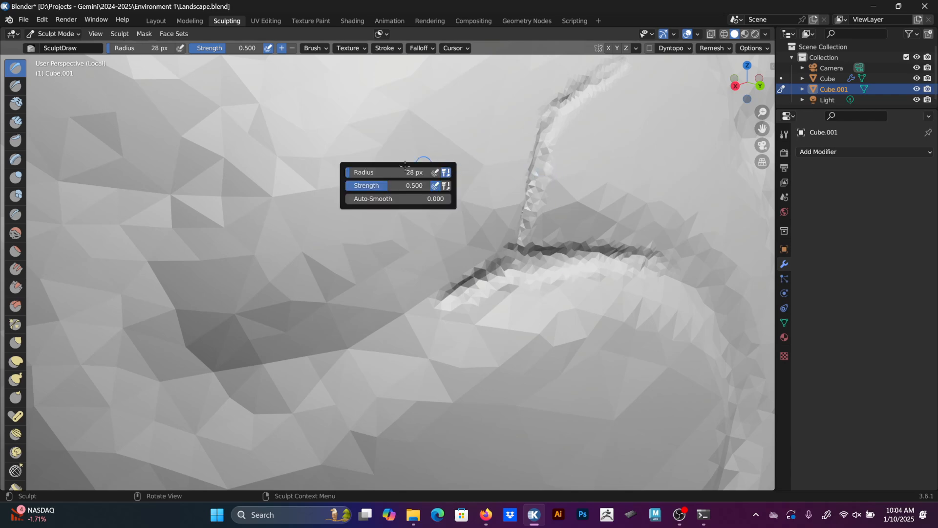
{"action": "scroll", "coordinate": [434, 141], "scroll_direction": "down", "scroll_amount": 10}
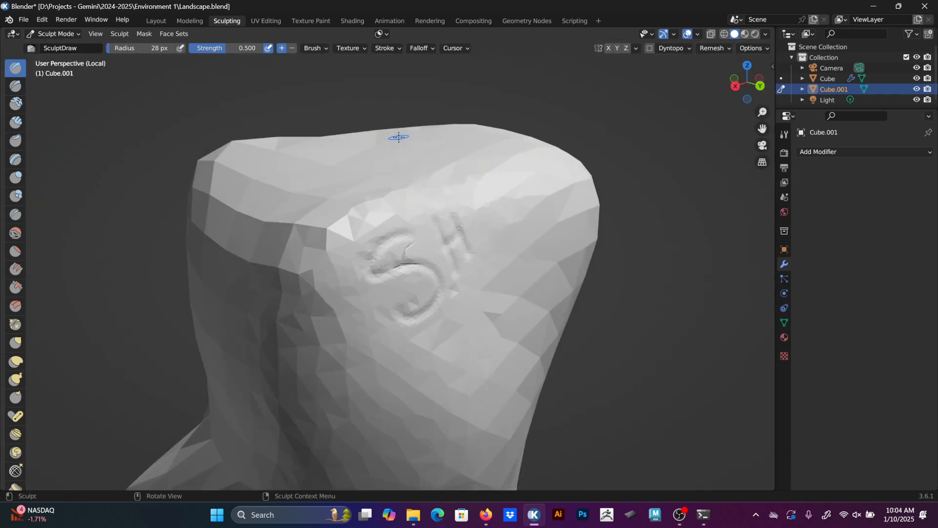
Leave Local View and delete the duplicated block in the Layout workspace.
{"action": "key", "text": "KP_Divide"}
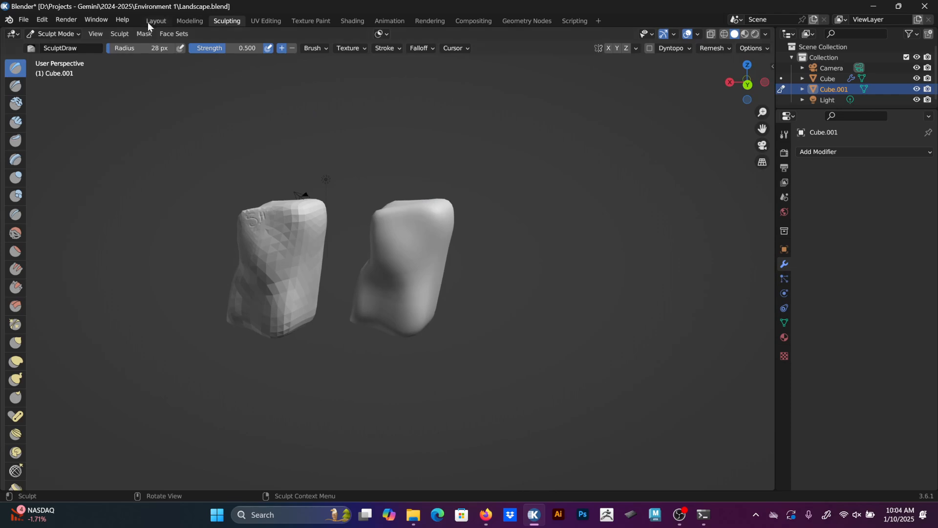
{"action": "left_click", "coordinate": [154, 20]}
{"action": "key", "text": "Tab"}
{"action": "key", "text": "Tab"}
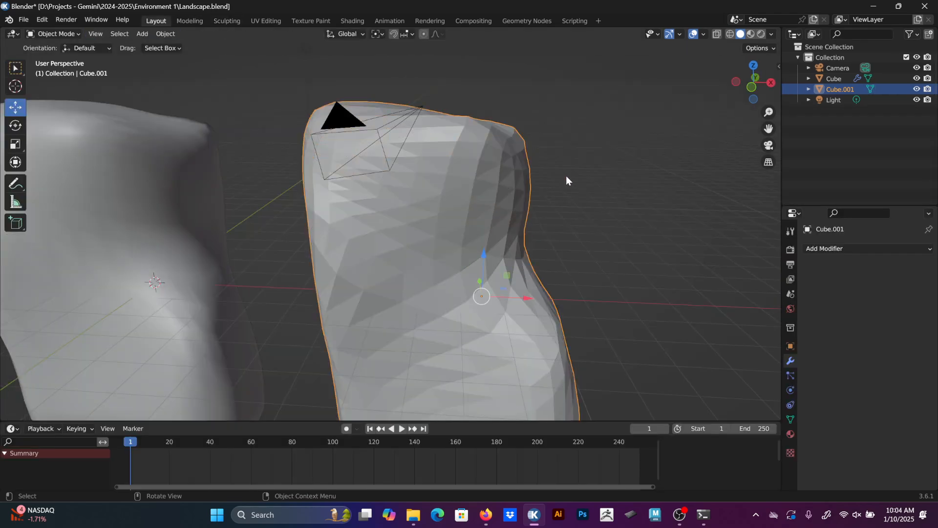
{"action": "key", "text": "x"}
Select the original block, return to the Sculpting workspace and set its Multires viewport, sculpt and render levels to 3.
{"action": "left_click", "coordinate": [195, 152]}
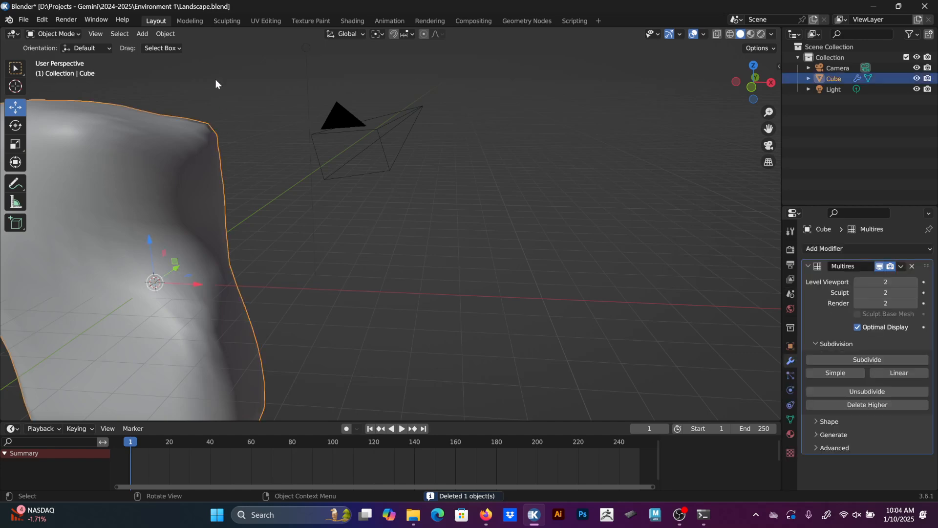
{"action": "left_click", "coordinate": [227, 21]}
{"action": "scroll", "coordinate": [439, 200], "scroll_direction": "up", "scroll_amount": 3}
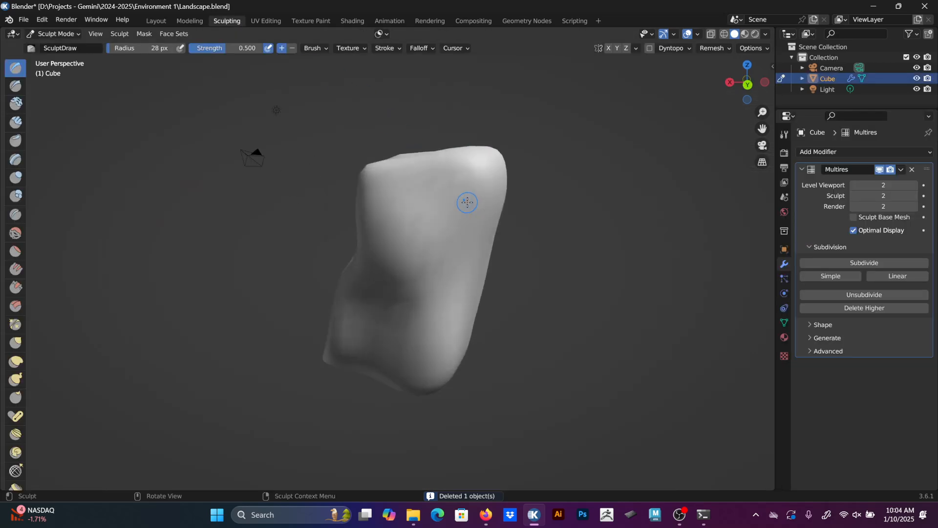
{"action": "middle_click_drag", "start_coordinate": [467, 202], "coordinate": [411, 206]}
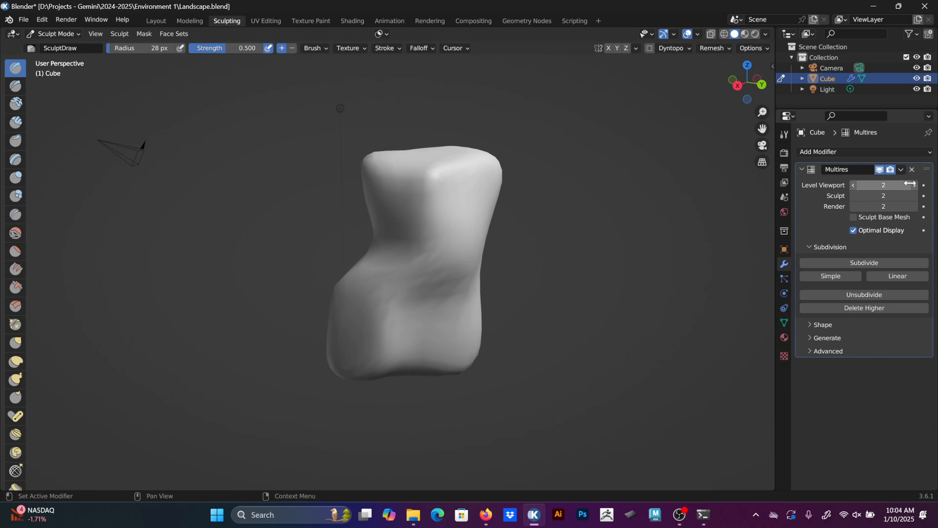
{"action": "left_click", "coordinate": [912, 185]}
{"action": "left_click", "coordinate": [913, 195]}
{"action": "left_click", "coordinate": [913, 206]}
{"action": "middle_click_drag", "start_coordinate": [701, 203], "coordinate": [693, 197]}
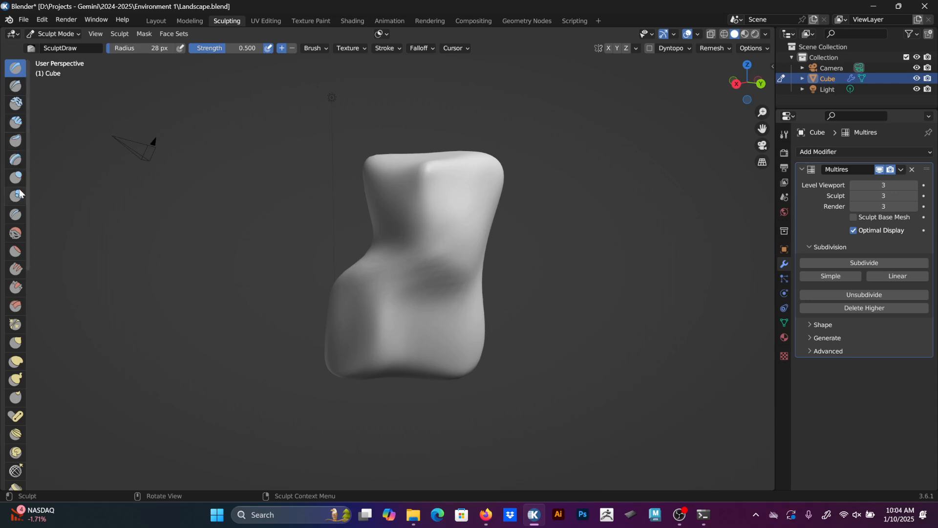
Choose the Clay Strips brush and review its Brush and Texture settings.
{"action": "left_click", "coordinate": [15, 121]}
{"action": "middle_click_drag", "start_coordinate": [356, 142], "coordinate": [382, 133]}
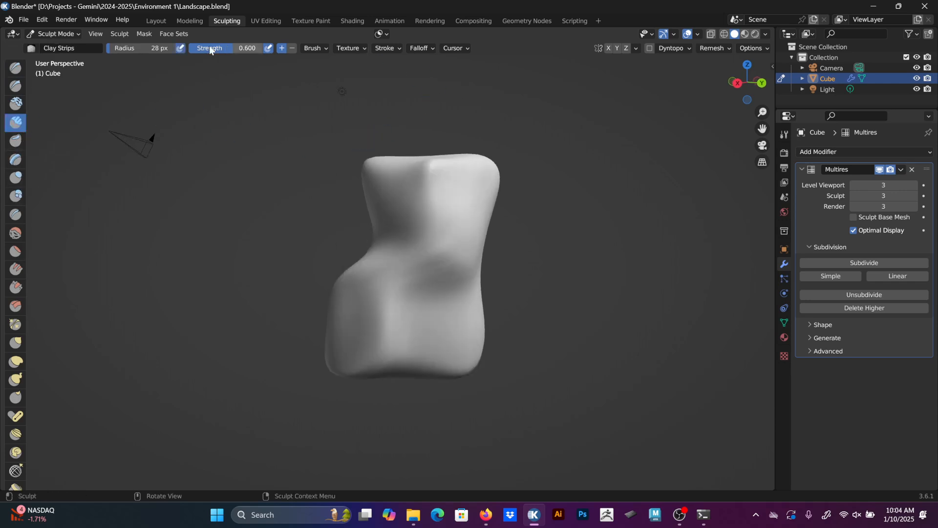
{"action": "left_click", "coordinate": [361, 48]}
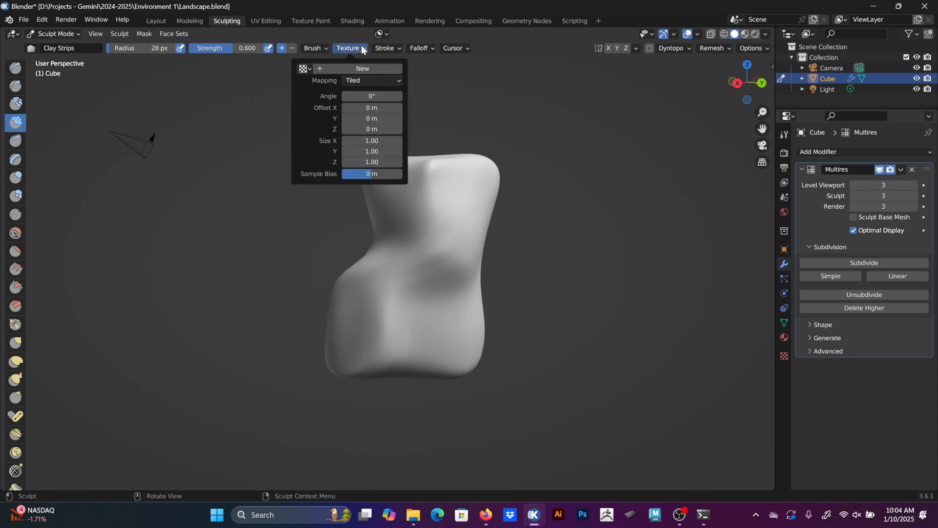
{"action": "left_click", "coordinate": [324, 49]}
{"action": "left_click", "coordinate": [324, 49]}
{"action": "left_click", "coordinate": [346, 47]}
{"action": "left_click", "coordinate": [346, 47]}
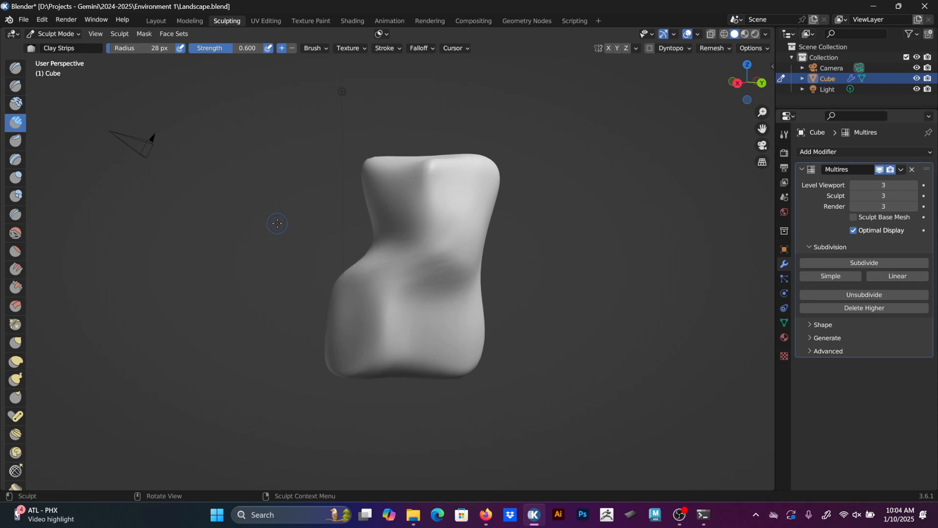
Enlarge the Clay Strips radius to 101 px, undo the trial strokes and shape the block's upper side face.
{"action": "key", "text": "f"}
{"action": "left_click", "coordinate": [530, 172]}
{"action": "middle_click_drag", "start_coordinate": [529, 170], "coordinate": [490, 196]}
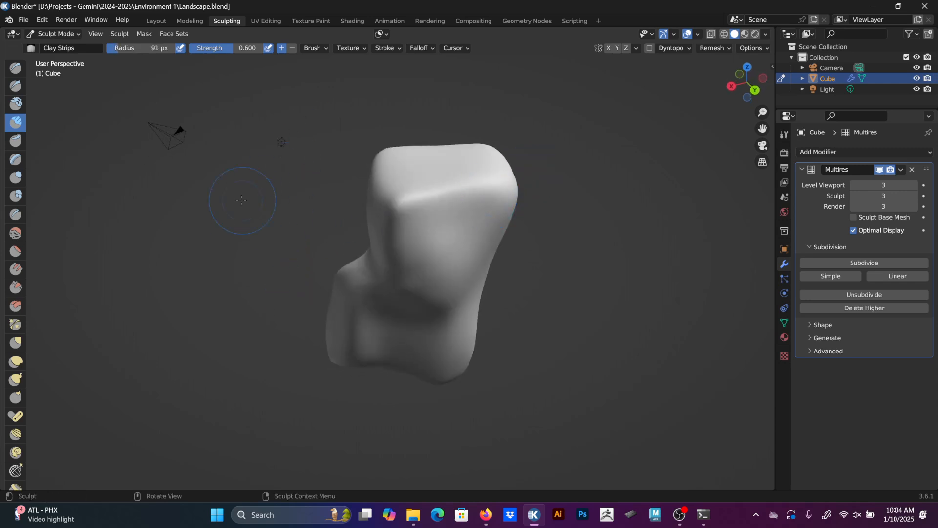
{"action": "key", "text": "ctrl+z"}
{"action": "key", "text": "ctrl+z"}
{"action": "mouse_move", "coordinate": [482, 214]}
{"action": "left_mouse_down"}
{"action": "mouse_move", "coordinate": [416, 219]}
{"action": "mouse_move", "coordinate": [432, 228]}
{"action": "left_mouse_up"}
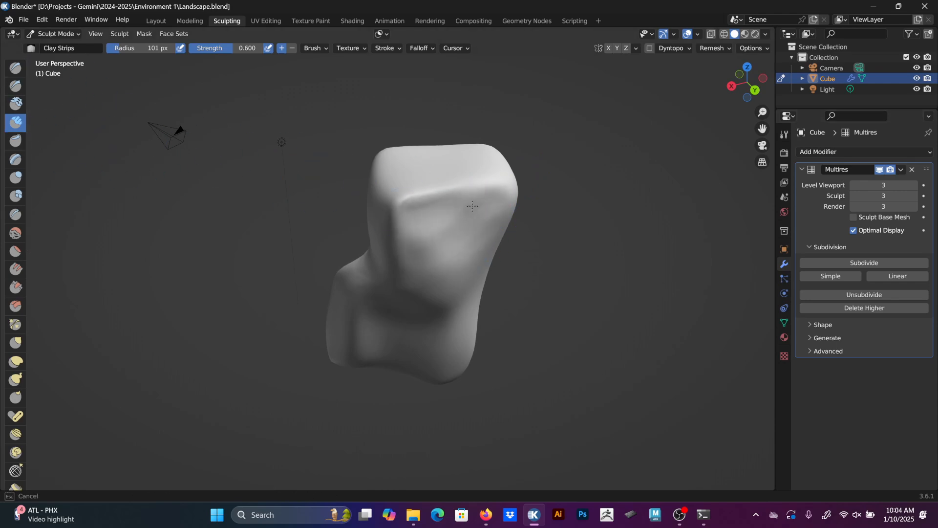
Carve the block's upper corner edge and middle with inverted Clay Strips strokes at 101 px.
{"action": "middle_click_drag", "start_coordinate": [472, 206], "coordinate": [399, 203]}
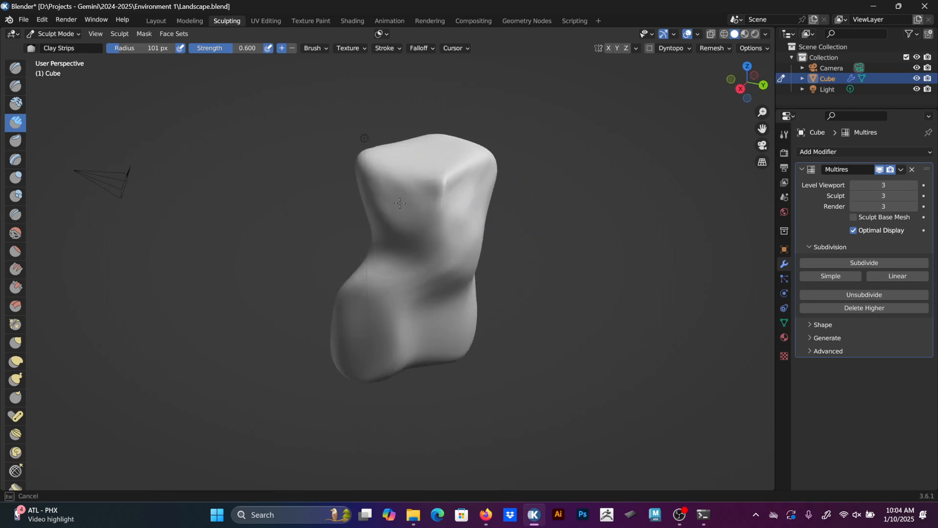
{"action": "mouse_move", "coordinate": [435, 169]}
{"action": "middle_mouse_down"}
{"action": "mouse_move", "coordinate": [408, 220]}
{"action": "mouse_move", "coordinate": [430, 218]}
{"action": "mouse_move", "coordinate": [416, 210]}
{"action": "middle_mouse_up"}
{"action": "mouse_move", "coordinate": [468, 253]}
{"action": "left_mouse_down", "text": "ctrl"}
{"action": "mouse_move", "coordinate": [454, 260]}
{"action": "mouse_move", "coordinate": [463, 272]}
{"action": "mouse_move", "coordinate": [461, 240]}
{"action": "left_mouse_up", "text": "ctrl"}
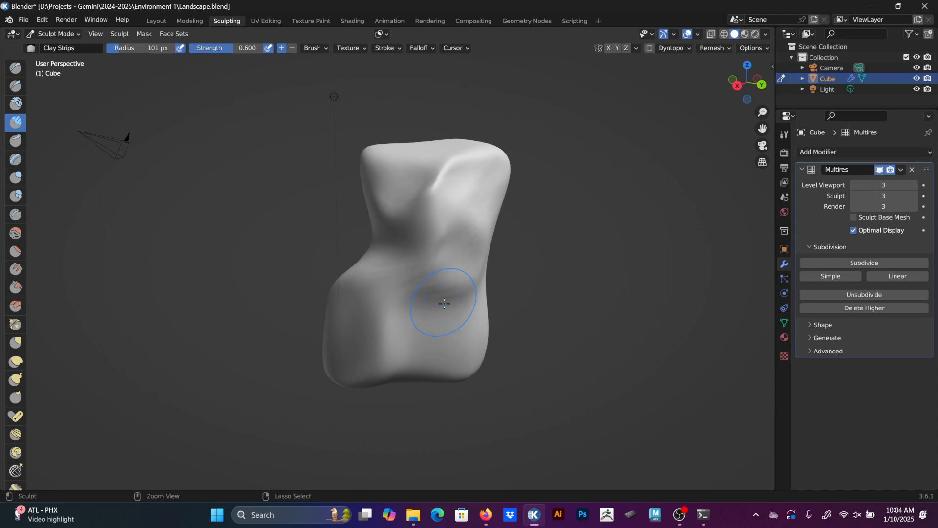
{"action": "mouse_move", "coordinate": [445, 304]}
{"action": "left_mouse_down", "text": "ctrl"}
{"action": "mouse_move", "coordinate": [431, 286]}
{"action": "mouse_move", "coordinate": [393, 361]}
{"action": "mouse_move", "coordinate": [440, 311]}
{"action": "left_mouse_up", "text": "ctrl"}
{"action": "middle_click_drag", "start_coordinate": [440, 311], "coordinate": [430, 271]}
Reduce the Clay Strips radius to 44 px and build up strokes across the block's lower side face.
{"action": "key", "text": "bracketleft"}
{"action": "key", "text": "bracketleft"}
{"action": "key", "text": "bracketleft"}
{"action": "key", "text": "bracketleft"}
{"action": "key", "text": "bracketleft"}
{"action": "key", "text": "bracketleft"}
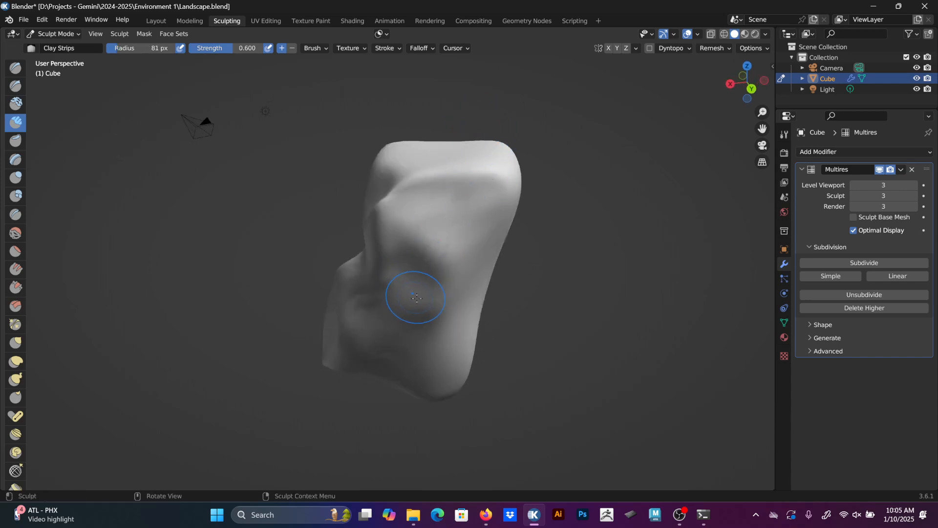
{"action": "middle_click_drag", "start_coordinate": [411, 303], "coordinate": [426, 277]}
{"action": "key", "text": "bracketright"}
{"action": "left_click_drag", "start_coordinate": [354, 345], "coordinate": [411, 323]}
{"action": "mouse_move", "coordinate": [388, 318]}
{"action": "left_mouse_down"}
{"action": "mouse_move", "coordinate": [461, 270]}
{"action": "mouse_move", "coordinate": [421, 320]}
{"action": "left_mouse_up"}
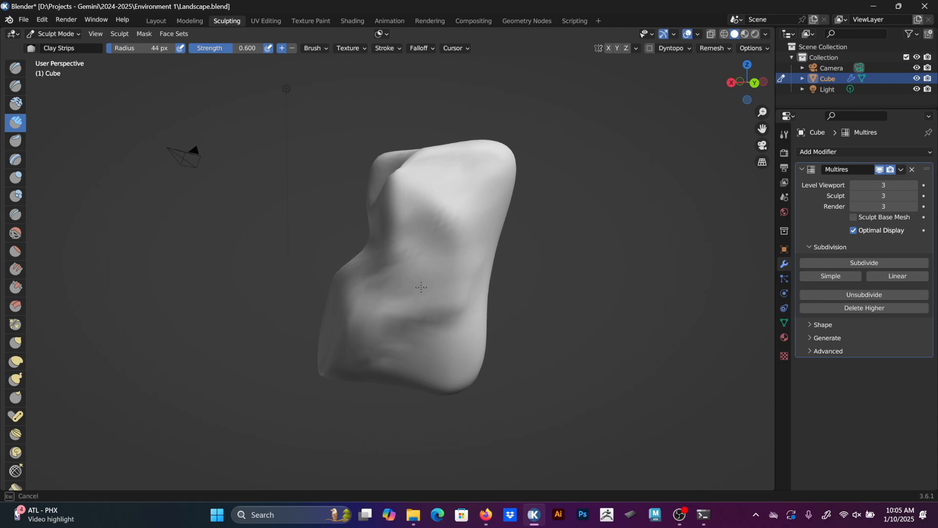
Add and carve Clay Strips strokes around the transition between the block's upper part and its projecting lower part.
{"action": "mouse_move", "coordinate": [447, 295]}
{"action": "middle_mouse_down"}
{"action": "mouse_move", "coordinate": [456, 266]}
{"action": "mouse_move", "coordinate": [440, 301]}
{"action": "mouse_move", "coordinate": [426, 291]}
{"action": "mouse_move", "coordinate": [442, 209]}
{"action": "mouse_move", "coordinate": [398, 245]}
{"action": "middle_mouse_up"}
{"action": "mouse_move", "coordinate": [398, 245]}
{"action": "left_mouse_down"}
{"action": "mouse_move", "coordinate": [382, 221]}
{"action": "mouse_move", "coordinate": [373, 244]}
{"action": "mouse_move", "coordinate": [421, 274]}
{"action": "mouse_move", "coordinate": [417, 258]}
{"action": "mouse_move", "coordinate": [379, 230]}
{"action": "mouse_move", "coordinate": [384, 259]}
{"action": "mouse_move", "coordinate": [383, 230]}
{"action": "mouse_move", "coordinate": [362, 254]}
{"action": "left_mouse_up"}
{"action": "mouse_move", "coordinate": [410, 230]}
{"action": "middle_mouse_down"}
{"action": "mouse_move", "coordinate": [470, 229]}
{"action": "mouse_move", "coordinate": [465, 239]}
{"action": "middle_mouse_up"}
{"action": "mouse_move", "coordinate": [384, 286]}
{"action": "left_mouse_down", "text": "ctrl"}
{"action": "mouse_move", "coordinate": [350, 266]}
{"action": "mouse_move", "coordinate": [346, 251]}
{"action": "left_mouse_up", "text": "ctrl"}
{"action": "mouse_move", "coordinate": [346, 251]}
{"action": "middle_mouse_down"}
{"action": "mouse_move", "coordinate": [477, 267]}
{"action": "mouse_move", "coordinate": [482, 313]}
{"action": "middle_mouse_up"}
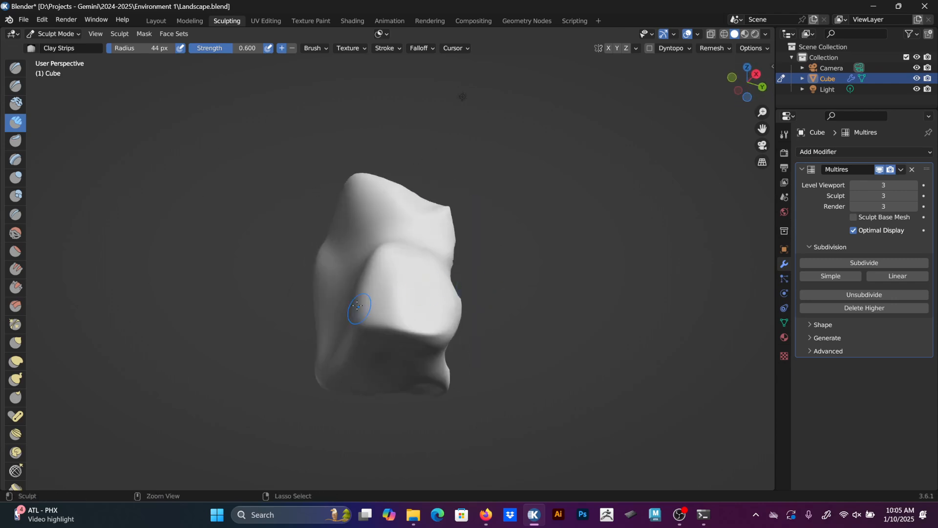
Carve around the projecting lower bulge with inverted Clay Strips and add strokes along its side edge.
{"action": "left_click_drag", "start_coordinate": [357, 306], "coordinate": [396, 250], "text": "ctrl"}
{"action": "middle_click_drag", "start_coordinate": [396, 240], "coordinate": [406, 283]}
{"action": "mouse_move", "coordinate": [406, 284]}
{"action": "left_mouse_down", "text": "ctrl"}
{"action": "mouse_move", "coordinate": [393, 302]}
{"action": "mouse_move", "coordinate": [392, 278]}
{"action": "left_mouse_up", "text": "ctrl"}
{"action": "left_click_drag", "start_coordinate": [394, 348], "coordinate": [394, 293]}
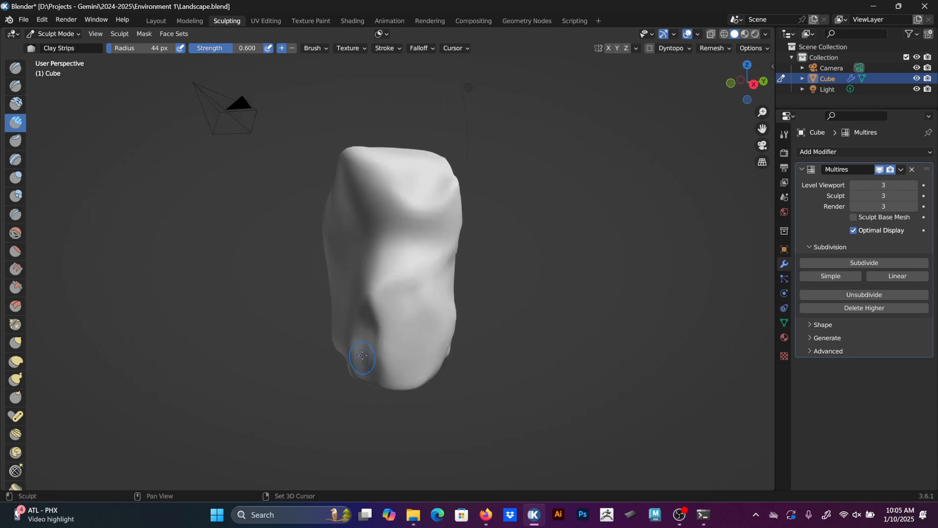
{"action": "left_click_drag", "start_coordinate": [362, 360], "coordinate": [410, 244]}
Lay a horizontal Clay Strips ridge across the lower part of the block's opposite broad side.
{"action": "middle_click_drag", "start_coordinate": [410, 245], "coordinate": [438, 166]}
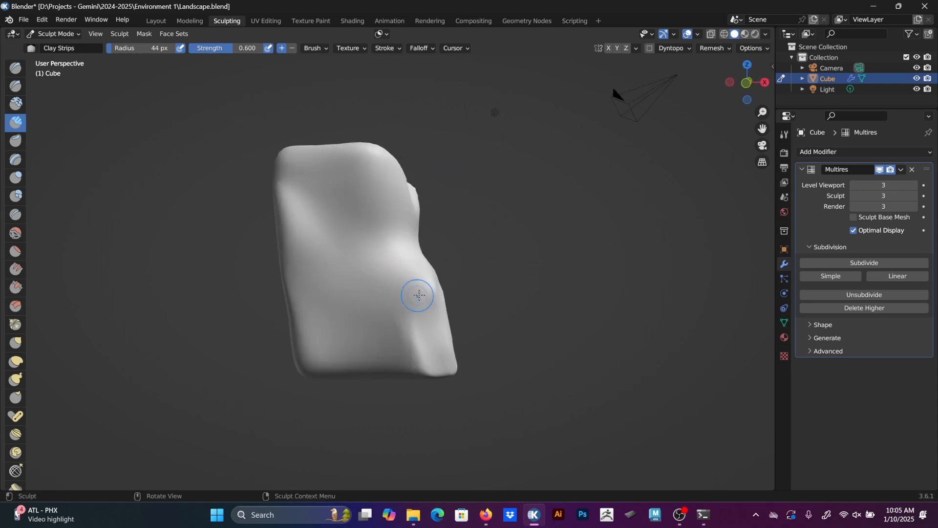
{"action": "mouse_move", "coordinate": [420, 295]}
{"action": "left_mouse_down"}
{"action": "mouse_move", "coordinate": [306, 293]}
{"action": "mouse_move", "coordinate": [296, 274]}
{"action": "left_mouse_up"}
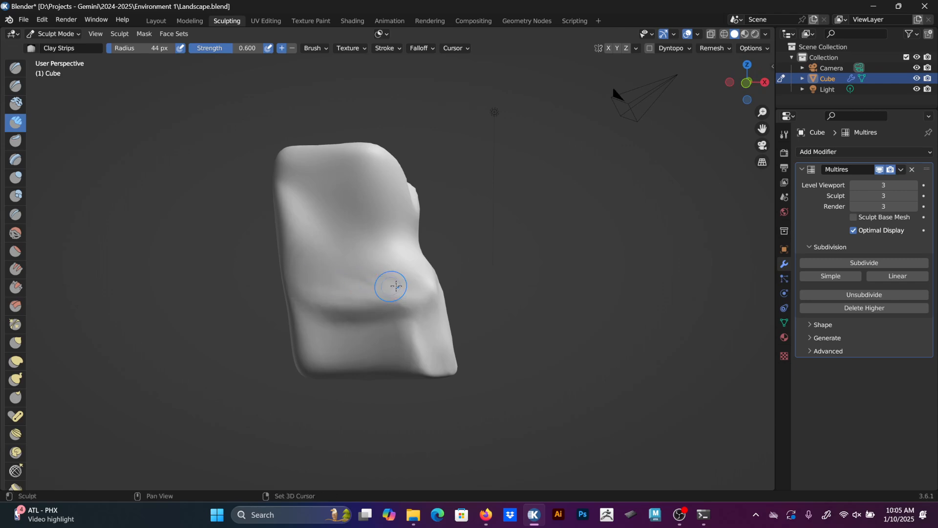
Smooth the ledge on the broad side, add Clay Strips along it, and carve a horizontal groove across the adjoining narrow side above its base.
{"action": "mouse_move", "coordinate": [396, 285]}
{"action": "left_mouse_down", "text": "shift"}
{"action": "mouse_move", "coordinate": [393, 274]}
{"action": "mouse_move", "coordinate": [350, 285]}
{"action": "left_mouse_up", "text": "shift"}
{"action": "middle_click_drag", "start_coordinate": [350, 286], "coordinate": [366, 222]}
{"action": "mouse_move", "coordinate": [384, 301]}
{"action": "left_mouse_down"}
{"action": "mouse_move", "coordinate": [376, 291]}
{"action": "mouse_move", "coordinate": [298, 311]}
{"action": "mouse_move", "coordinate": [309, 309]}
{"action": "left_mouse_up"}
{"action": "middle_click_drag", "start_coordinate": [335, 305], "coordinate": [233, 293]}
{"action": "left_click_drag", "start_coordinate": [410, 311], "coordinate": [303, 313], "text": "ctrl"}
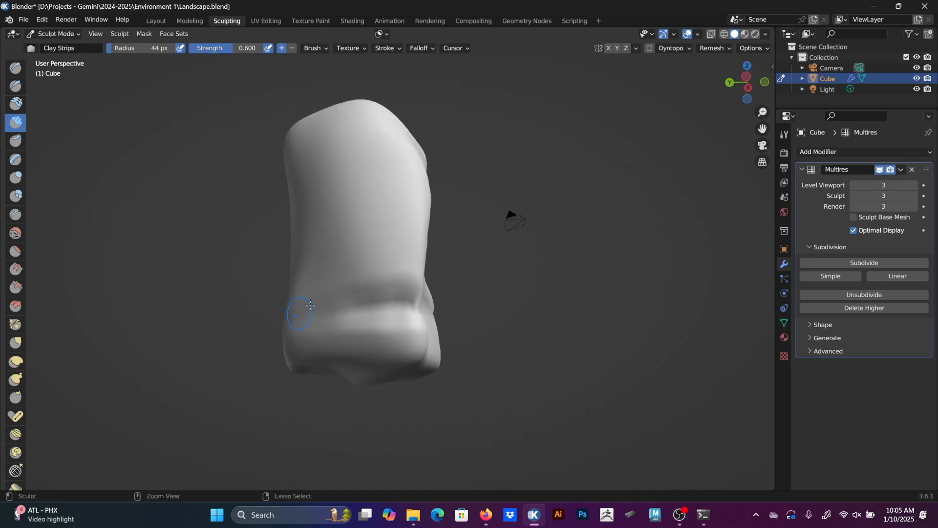
Work short Clay Strips strokes into the lower corner where the grooved narrow side meets the ledge side.
{"action": "middle_click_drag", "start_coordinate": [310, 304], "coordinate": [351, 326]}
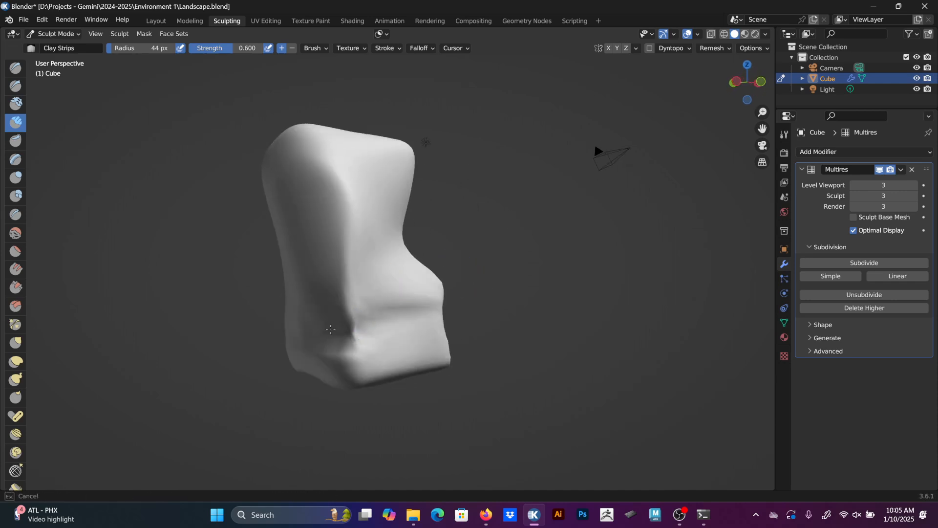
{"action": "mouse_move", "coordinate": [331, 329]}
{"action": "left_mouse_down"}
{"action": "mouse_move", "coordinate": [340, 322]}
{"action": "mouse_move", "coordinate": [345, 337]}
{"action": "left_mouse_up"}
{"action": "left_click_drag", "start_coordinate": [357, 279], "coordinate": [352, 318]}
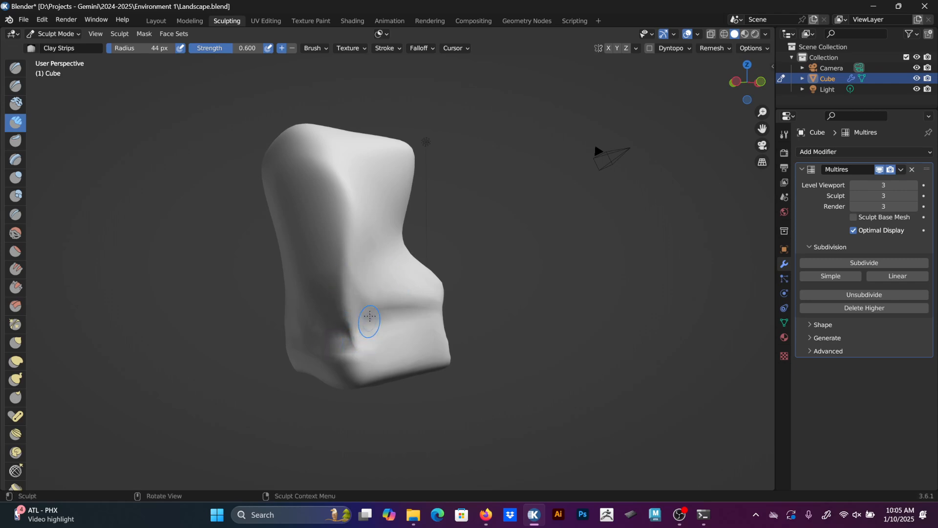
Add Clay Strips strokes across the lower narrow side and down the layered broad side opposite the ledge.
{"action": "middle_click_drag", "start_coordinate": [336, 313], "coordinate": [406, 288]}
{"action": "mouse_move", "coordinate": [408, 288]}
{"action": "left_mouse_down"}
{"action": "mouse_move", "coordinate": [416, 298]}
{"action": "mouse_move", "coordinate": [386, 311]}
{"action": "mouse_move", "coordinate": [357, 306]}
{"action": "mouse_move", "coordinate": [320, 273]}
{"action": "mouse_move", "coordinate": [335, 328]}
{"action": "mouse_move", "coordinate": [333, 294]}
{"action": "left_mouse_up"}
{"action": "middle_click_drag", "start_coordinate": [360, 265], "coordinate": [435, 313]}
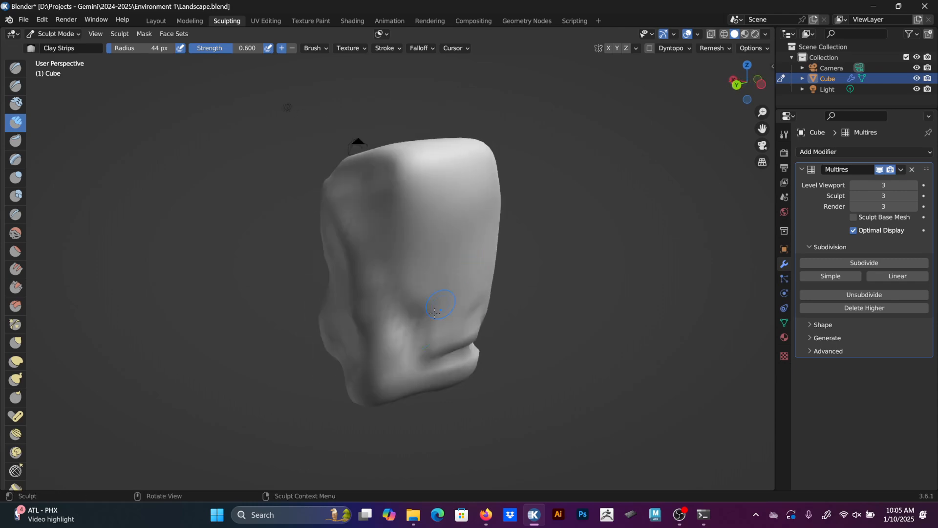
{"action": "middle_click_drag", "start_coordinate": [387, 332], "coordinate": [414, 247]}
{"action": "mouse_move", "coordinate": [392, 245]}
{"action": "left_mouse_down"}
{"action": "mouse_move", "coordinate": [430, 272]}
{"action": "mouse_move", "coordinate": [372, 303]}
{"action": "left_mouse_up"}
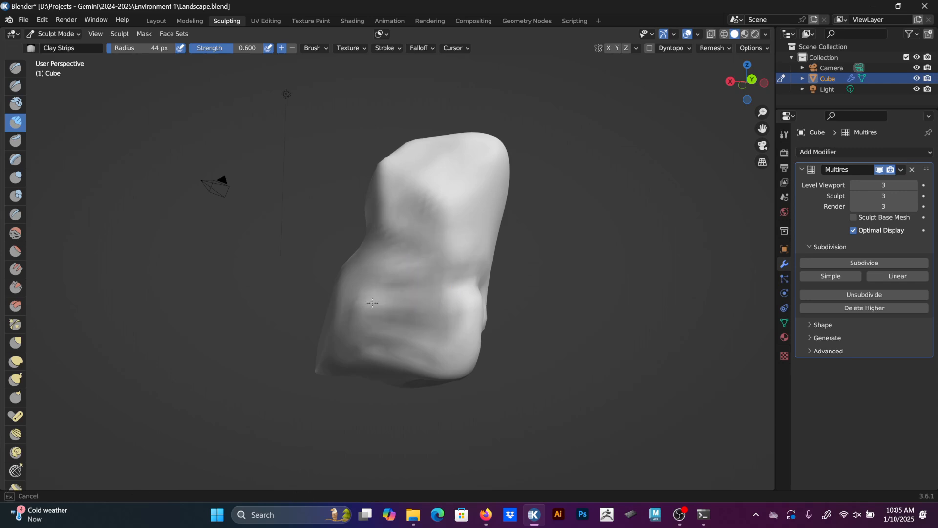
{"action": "middle_click_drag", "start_coordinate": [328, 299], "coordinate": [498, 234]}
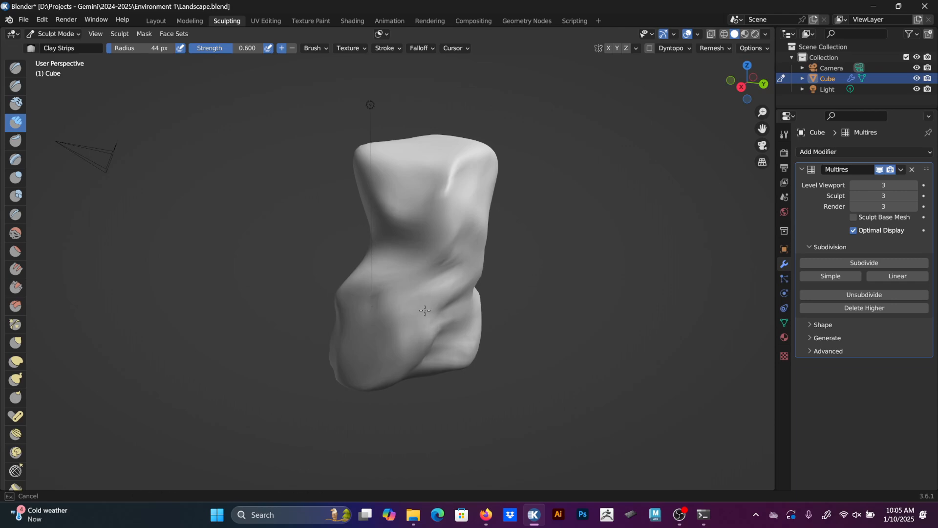
Switch to the Flatten/Contrast brush and raise the Multires viewport, sculpt and render levels to 4.
{"action": "left_click", "coordinate": [15, 251]}
{"action": "left_click", "coordinate": [914, 186]}
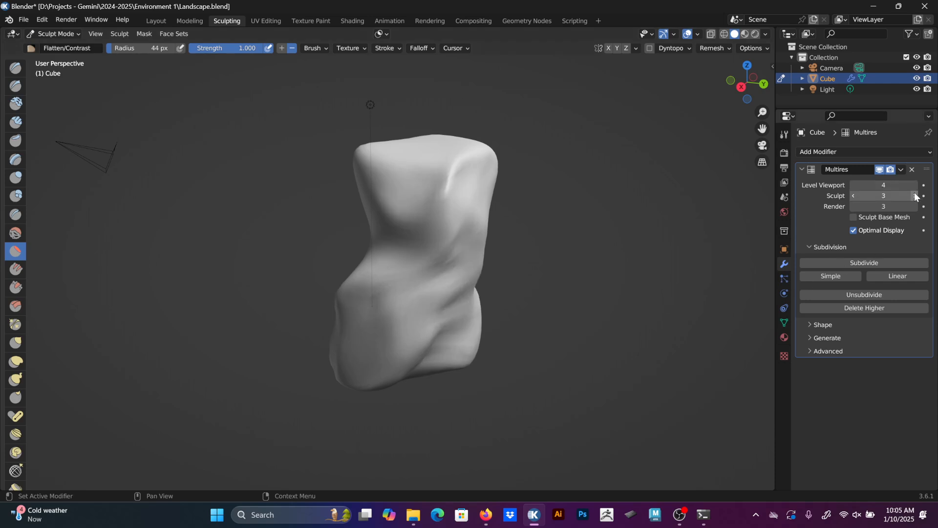
{"action": "left_click", "coordinate": [915, 195]}
{"action": "left_click", "coordinate": [914, 206]}
Flatten the broad side above the ledge from the upper area down toward the ledge.
{"action": "mouse_move", "coordinate": [511, 231]}
{"action": "middle_mouse_down"}
{"action": "mouse_move", "coordinate": [430, 283]}
{"action": "mouse_move", "coordinate": [423, 201]}
{"action": "middle_mouse_up"}
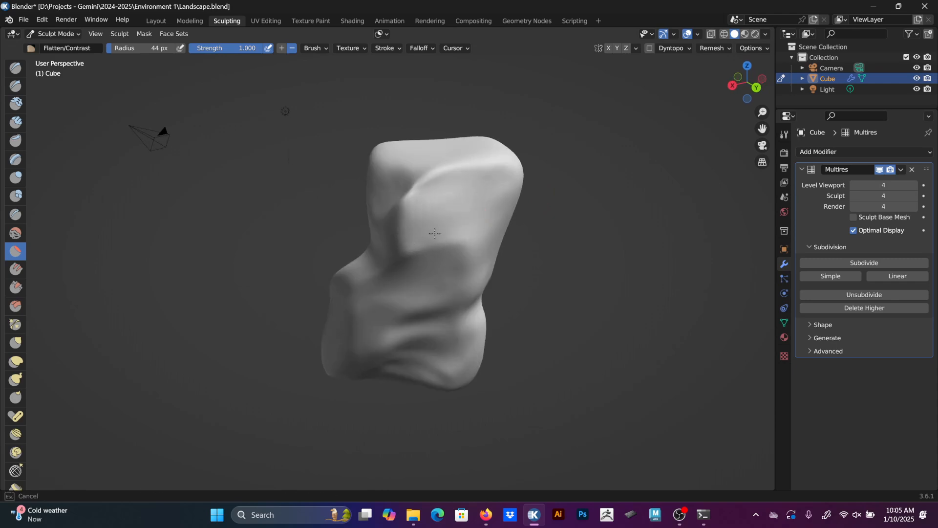
{"action": "middle_click_drag", "start_coordinate": [441, 204], "coordinate": [421, 157]}
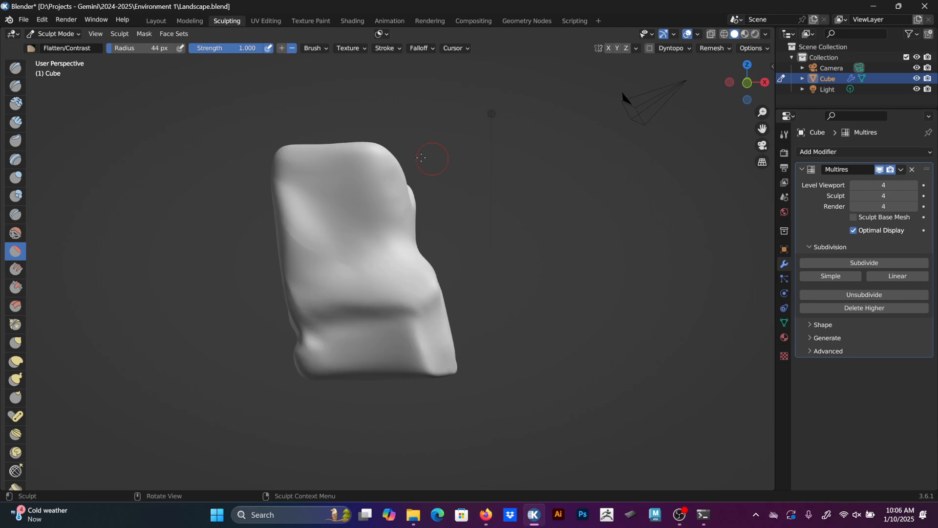
{"action": "mouse_move", "coordinate": [361, 184]}
{"action": "left_mouse_down"}
{"action": "mouse_move", "coordinate": [380, 159]}
{"action": "mouse_move", "coordinate": [371, 160]}
{"action": "mouse_move", "coordinate": [360, 215]}
{"action": "mouse_move", "coordinate": [292, 256]}
{"action": "mouse_move", "coordinate": [309, 298]}
{"action": "mouse_move", "coordinate": [374, 281]}
{"action": "left_mouse_up"}
Change the viewport's MatCap shading to the light brown clay material.
{"action": "left_click", "coordinate": [766, 34]}
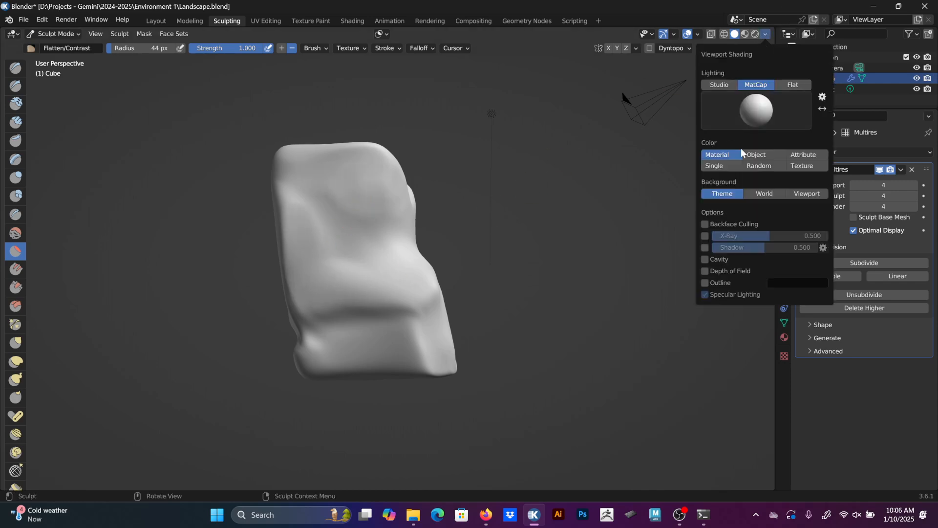
{"action": "left_click", "coordinate": [765, 116]}
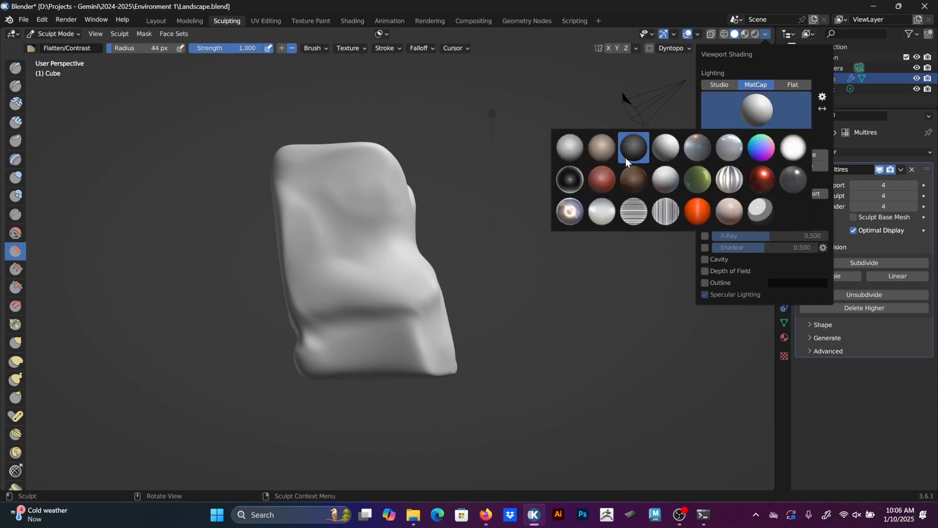
{"action": "left_click", "coordinate": [602, 148]}
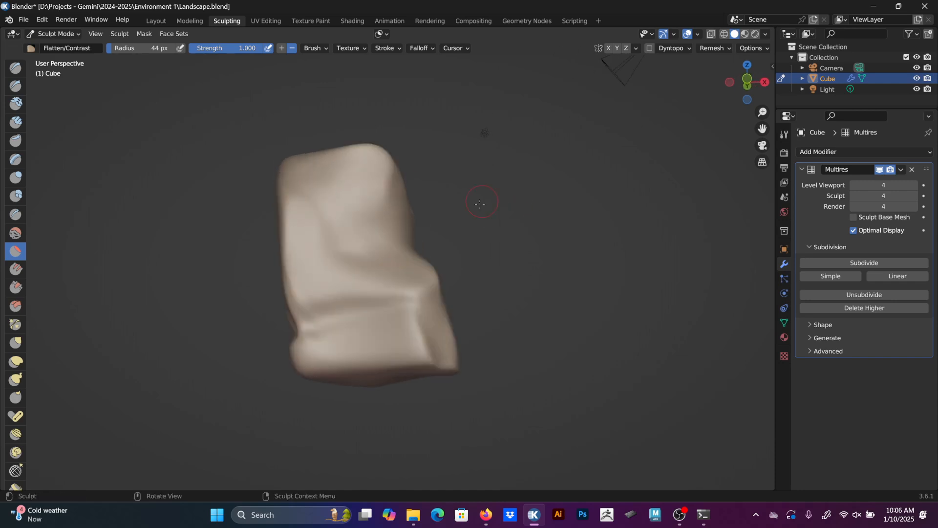
Flatten the ledge and the crease beneath it on the lower part of the broad side.
{"action": "left_click_drag", "start_coordinate": [340, 277], "coordinate": [335, 300]}
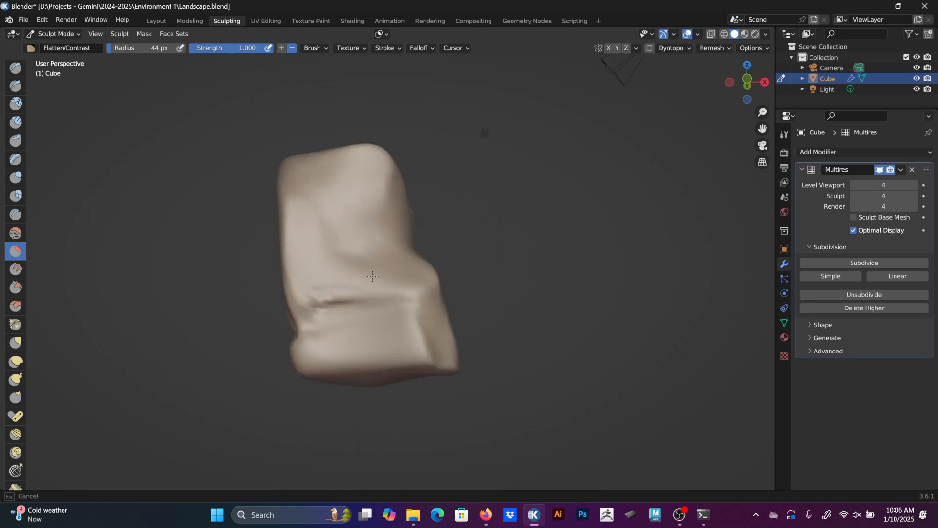
{"action": "left_click_drag", "start_coordinate": [387, 282], "coordinate": [384, 279]}
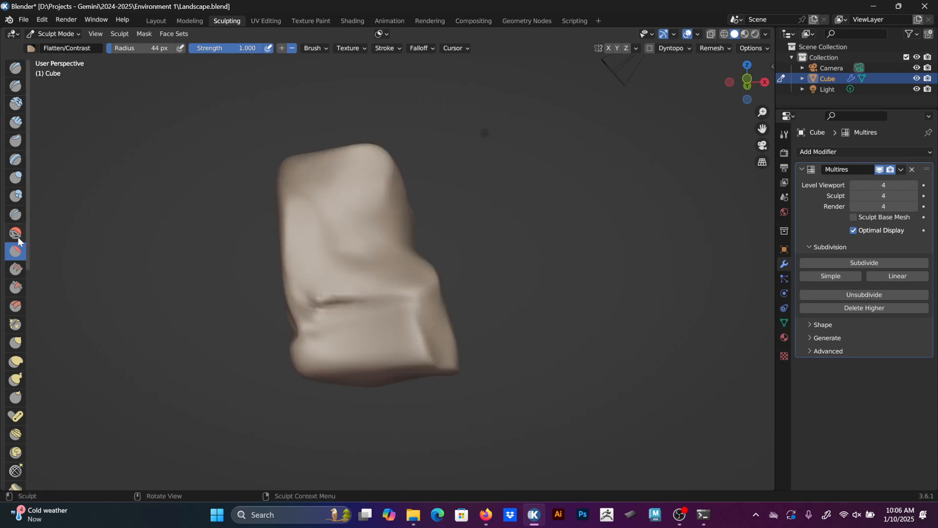
{"action": "mouse_move", "coordinate": [405, 256]}
{"action": "middle_mouse_down"}
{"action": "mouse_move", "coordinate": [409, 335]}
{"action": "mouse_move", "coordinate": [346, 340]}
{"action": "mouse_move", "coordinate": [419, 304]}
{"action": "mouse_move", "coordinate": [496, 283]}
{"action": "mouse_move", "coordinate": [416, 203]}
{"action": "middle_mouse_up"}
{"action": "mouse_move", "coordinate": [397, 290]}
{"action": "left_mouse_down"}
{"action": "mouse_move", "coordinate": [403, 301]}
{"action": "mouse_move", "coordinate": [398, 289]}
{"action": "left_mouse_up"}
Flatten the lower corner and the raised band along the base of the narrow side.
{"action": "mouse_move", "coordinate": [397, 167]}
{"action": "middle_mouse_down"}
{"action": "mouse_move", "coordinate": [394, 226]}
{"action": "mouse_move", "coordinate": [419, 304]}
{"action": "middle_mouse_up"}
{"action": "left_click_drag", "start_coordinate": [419, 304], "coordinate": [406, 331]}
{"action": "left_click_drag", "start_coordinate": [419, 295], "coordinate": [421, 291]}
{"action": "middle_click_drag", "start_coordinate": [420, 290], "coordinate": [429, 262]}
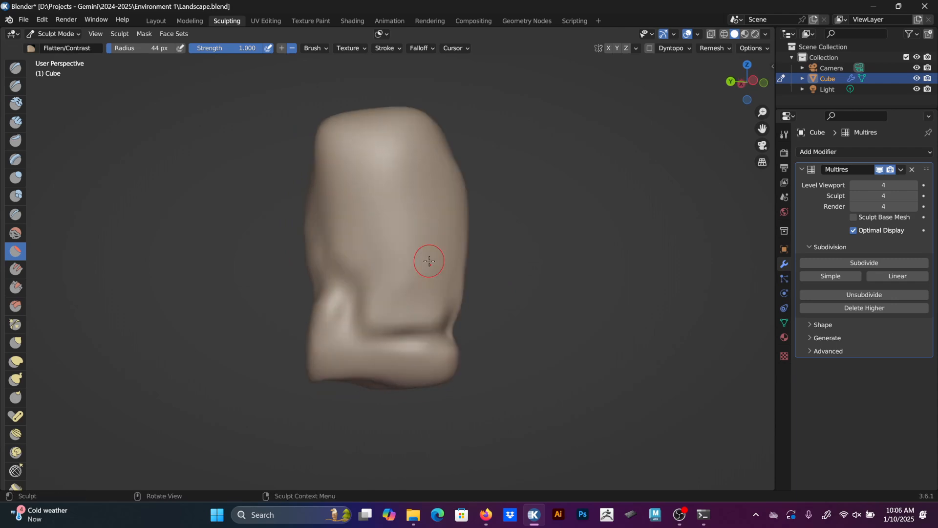
{"action": "left_click_drag", "start_coordinate": [440, 360], "coordinate": [421, 357]}
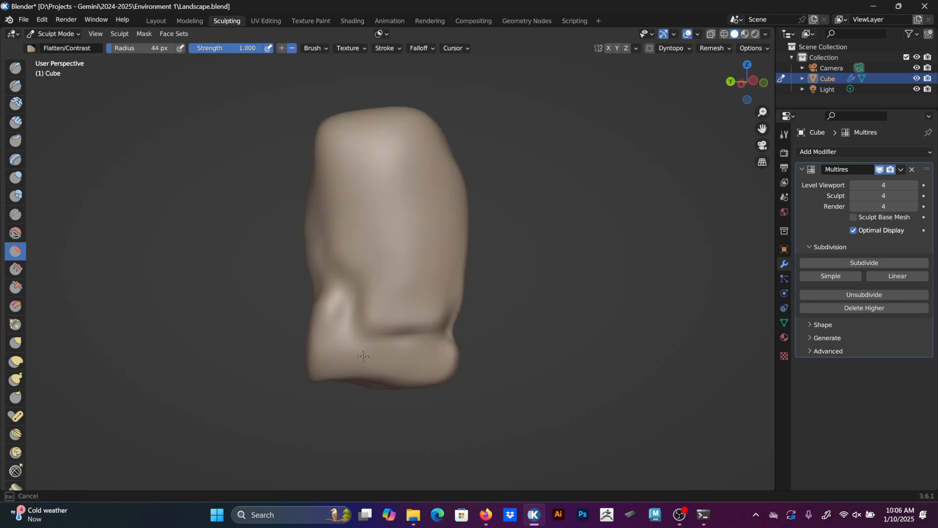
{"action": "middle_click_drag", "start_coordinate": [327, 346], "coordinate": [435, 349]}
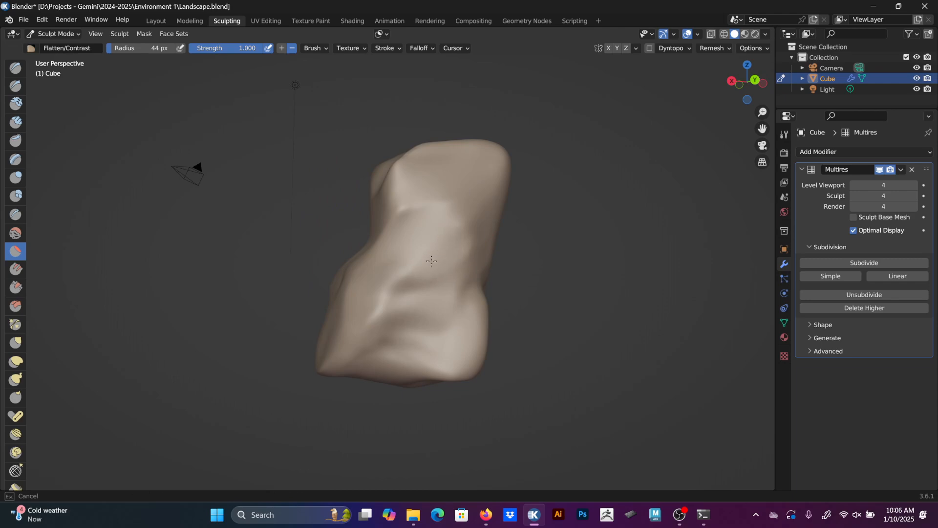
Flatten the faces and edges of the projecting lower bulge into harder rock planes.
{"action": "middle_click_drag", "start_coordinate": [430, 234], "coordinate": [512, 236]}
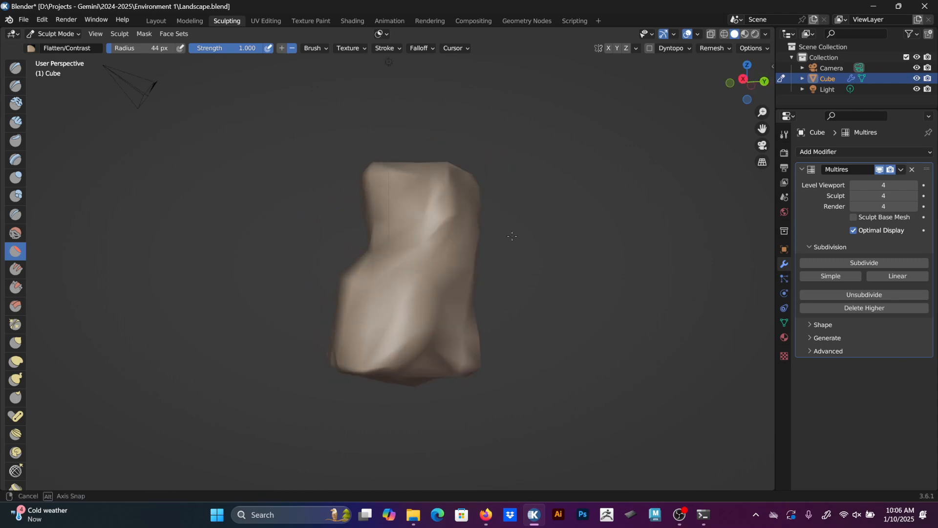
{"action": "left_click_drag", "start_coordinate": [416, 326], "coordinate": [400, 342]}
{"action": "middle_click_drag", "start_coordinate": [355, 369], "coordinate": [430, 330]}
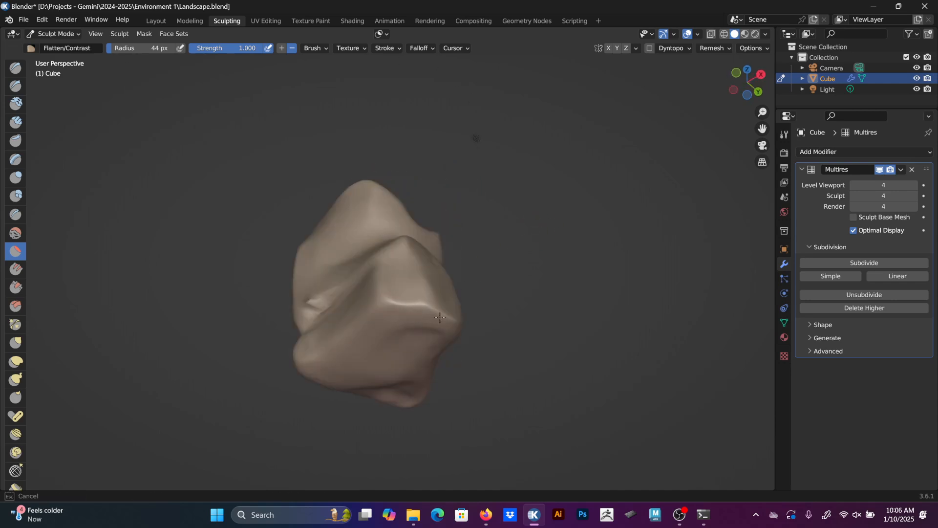
{"action": "middle_click_drag", "start_coordinate": [450, 263], "coordinate": [411, 329]}
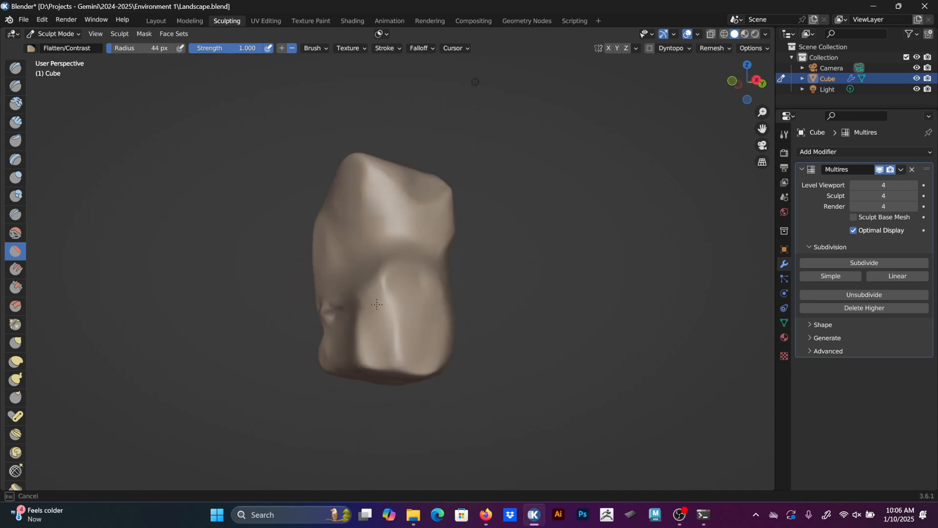
{"action": "mouse_move", "coordinate": [381, 293]}
{"action": "middle_mouse_down"}
{"action": "mouse_move", "coordinate": [447, 251]}
{"action": "mouse_move", "coordinate": [396, 317]}
{"action": "middle_mouse_up"}
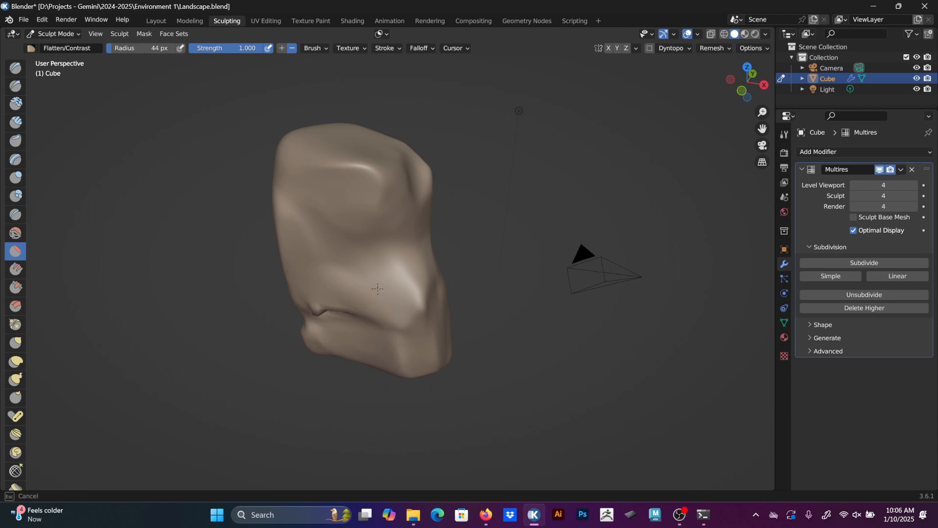
{"action": "middle_click_drag", "start_coordinate": [343, 296], "coordinate": [341, 274]}
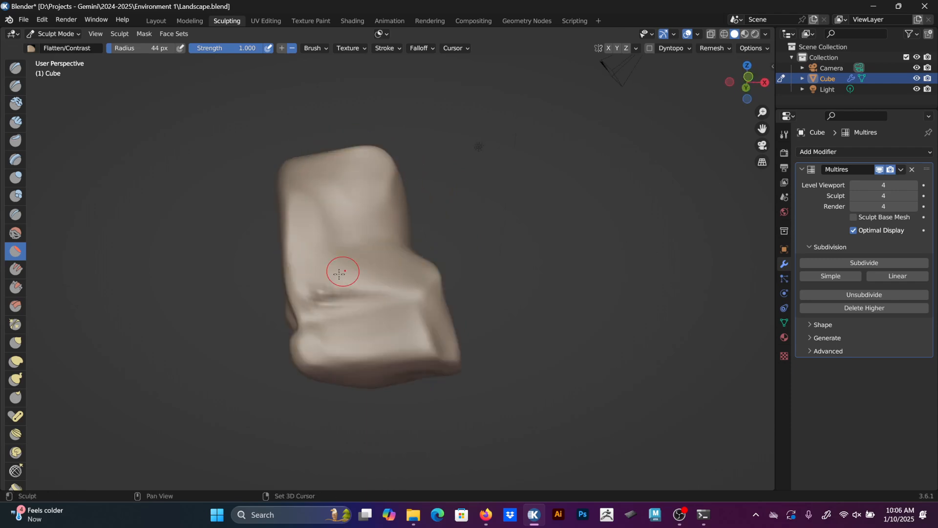
Enlarge the Flatten/Contrast radius to 128 px and flatten the block's top face and its edge above the narrow side.
{"action": "mouse_move", "coordinate": [321, 310]}
{"action": "middle_mouse_down"}
{"action": "mouse_move", "coordinate": [345, 215]}
{"action": "mouse_move", "coordinate": [342, 208]}
{"action": "mouse_move", "coordinate": [310, 220]}
{"action": "middle_mouse_up"}
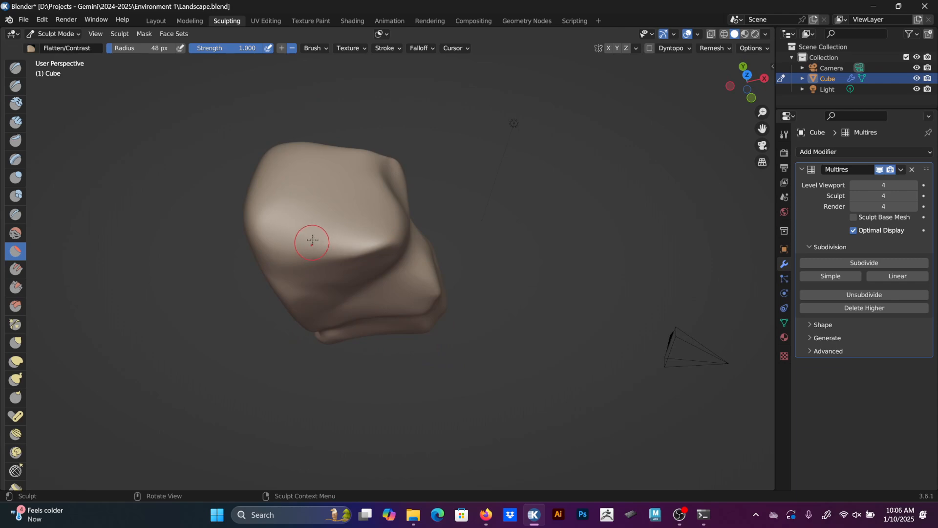
{"action": "key", "text": "bracketright"}
{"action": "key", "text": "bracketright"}
{"action": "key", "text": "bracketright"}
{"action": "key", "text": "bracketright"}
{"action": "key", "text": "bracketright"}
{"action": "key", "text": "bracketright"}
{"action": "key", "text": "bracketright"}
{"action": "key", "text": "bracketright"}
{"action": "key", "text": "bracketright"}
{"action": "key", "text": "bracketright"}
{"action": "key", "text": "bracketright"}
{"action": "middle_click_drag", "start_coordinate": [296, 177], "coordinate": [294, 225]}
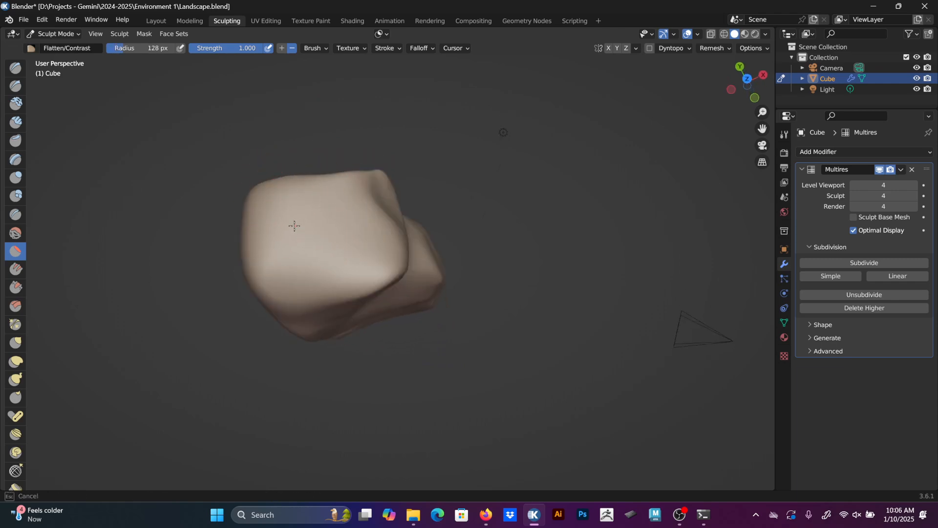
{"action": "middle_click_drag", "start_coordinate": [280, 259], "coordinate": [286, 242]}
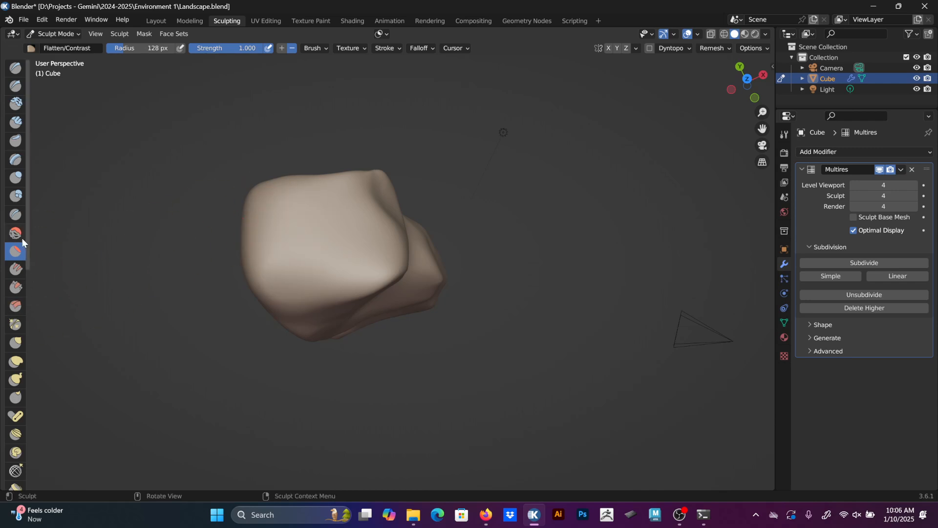
{"action": "mouse_move", "coordinate": [289, 236]}
{"action": "left_mouse_down"}
{"action": "mouse_move", "coordinate": [278, 226]}
{"action": "mouse_move", "coordinate": [282, 210]}
{"action": "mouse_move", "coordinate": [287, 217]}
{"action": "left_mouse_up"}
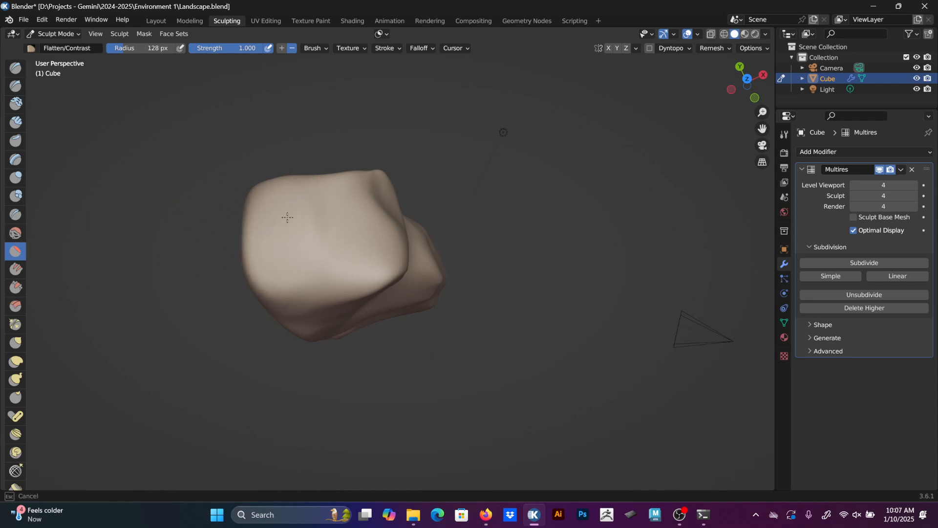
{"action": "mouse_move", "coordinate": [314, 254]}
{"action": "left_mouse_down"}
{"action": "mouse_move", "coordinate": [333, 202]}
{"action": "mouse_move", "coordinate": [318, 191]}
{"action": "mouse_move", "coordinate": [272, 195]}
{"action": "mouse_move", "coordinate": [325, 240]}
{"action": "left_mouse_up"}
{"action": "middle_click_drag", "start_coordinate": [324, 241], "coordinate": [364, 251]}
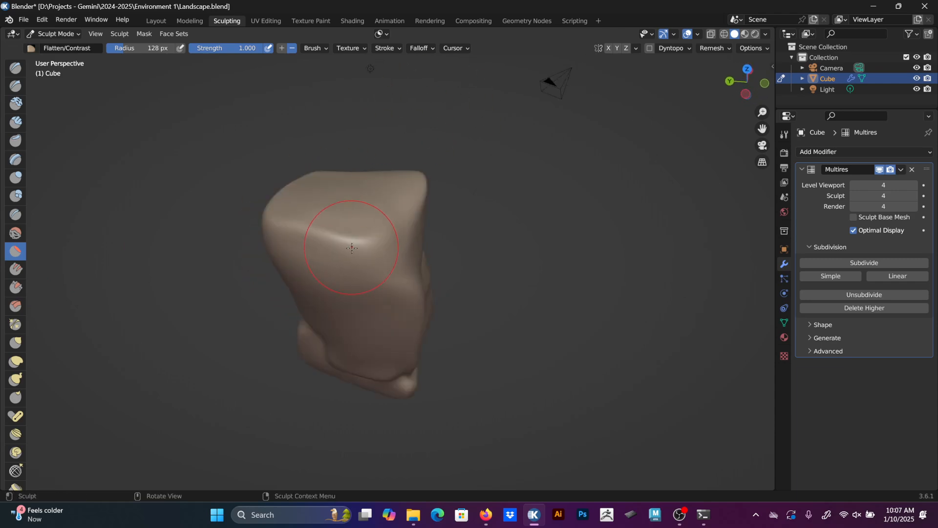
{"action": "left_click_drag", "start_coordinate": [364, 252], "coordinate": [345, 242]}
Reduce the Flatten/Contrast radius to 65 px and flatten the upper edge and upper part of the narrow side.
{"action": "mouse_move", "coordinate": [345, 242]}
{"action": "middle_mouse_down"}
{"action": "mouse_move", "coordinate": [335, 238]}
{"action": "mouse_move", "coordinate": [401, 218]}
{"action": "middle_mouse_up"}
{"action": "key", "text": "bracketleft"}
{"action": "key", "text": "bracketleft"}
{"action": "key", "text": "bracketleft"}
{"action": "key", "text": "bracketleft"}
{"action": "key", "text": "bracketleft"}
{"action": "key", "text": "bracketleft"}
{"action": "mouse_move", "coordinate": [419, 210]}
{"action": "left_mouse_down"}
{"action": "mouse_move", "coordinate": [415, 200]}
{"action": "mouse_move", "coordinate": [368, 200]}
{"action": "mouse_move", "coordinate": [408, 210]}
{"action": "mouse_move", "coordinate": [371, 230]}
{"action": "left_mouse_up"}
{"action": "mouse_move", "coordinate": [370, 254]}
{"action": "middle_mouse_down"}
{"action": "mouse_move", "coordinate": [364, 229]}
{"action": "mouse_move", "coordinate": [377, 226]}
{"action": "middle_mouse_up"}
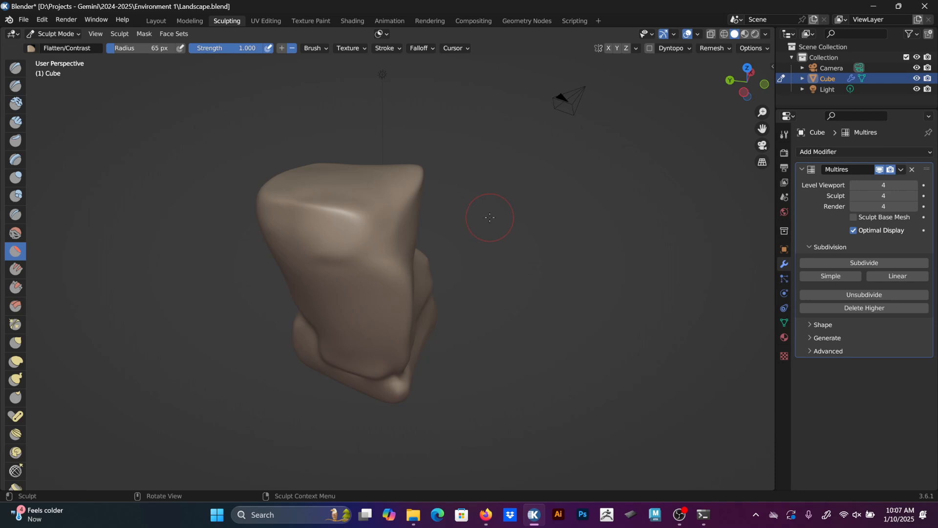
{"action": "mouse_move", "coordinate": [287, 293]}
{"action": "middle_mouse_down"}
{"action": "mouse_move", "coordinate": [360, 184]}
{"action": "mouse_move", "coordinate": [372, 184]}
{"action": "middle_mouse_up"}
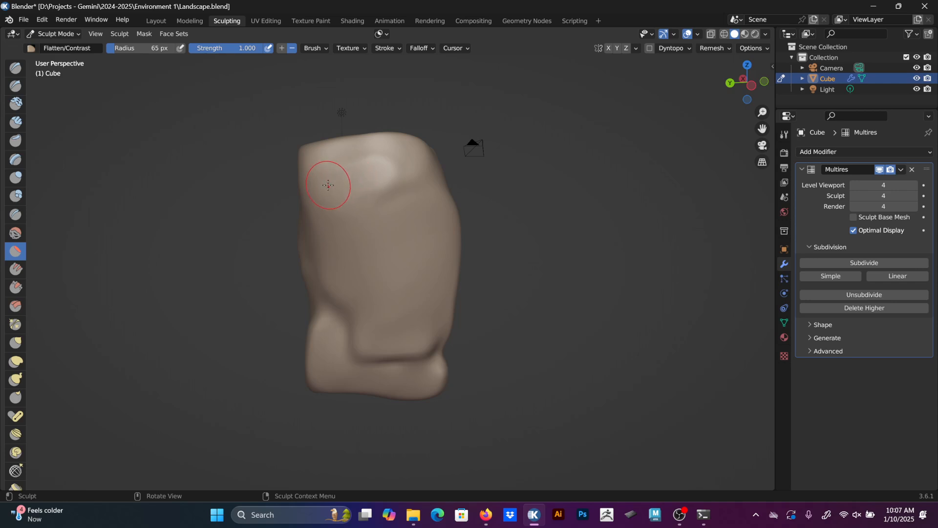
{"action": "mouse_move", "coordinate": [394, 168]}
{"action": "left_mouse_down"}
{"action": "mouse_move", "coordinate": [366, 176]}
{"action": "mouse_move", "coordinate": [398, 163]}
{"action": "left_mouse_up"}
Flatten the block's long vertical corner and part of the groove above the narrow side's base band.
{"action": "middle_click_drag", "start_coordinate": [398, 163], "coordinate": [474, 175]}
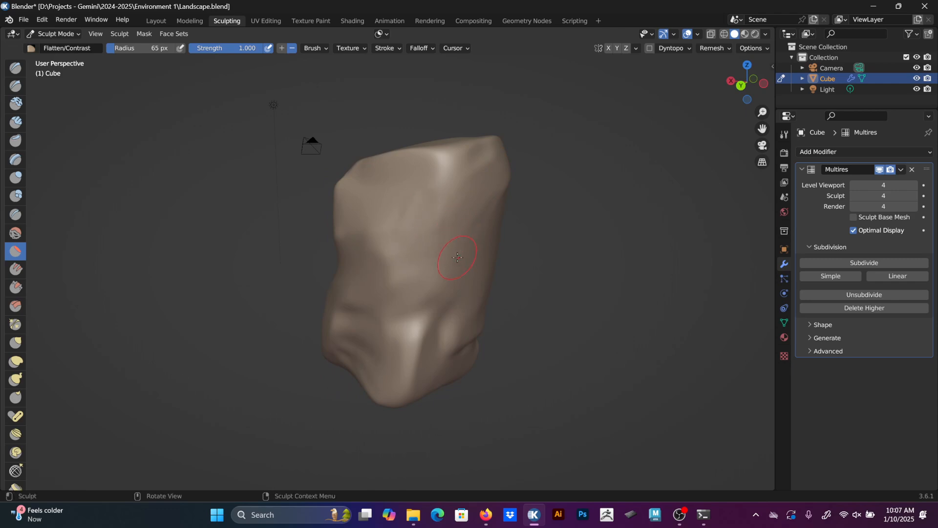
{"action": "middle_click_drag", "start_coordinate": [419, 230], "coordinate": [400, 262]}
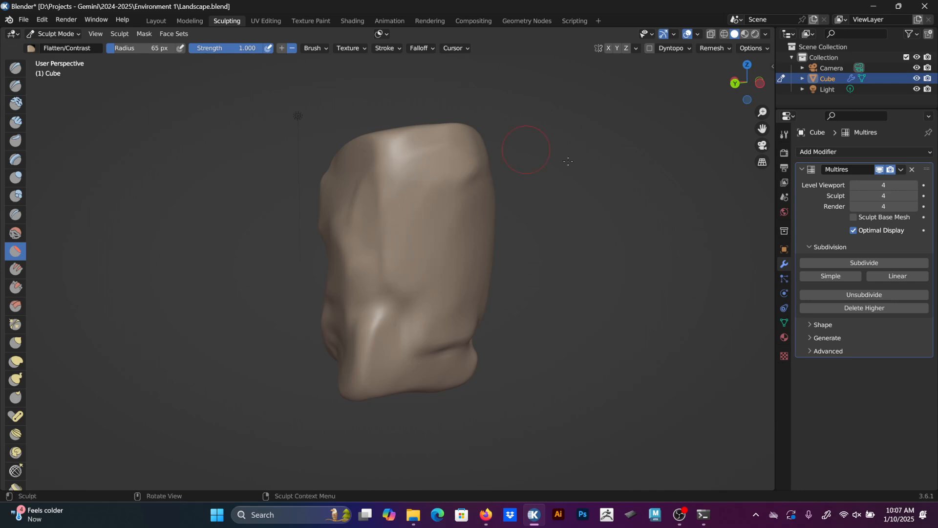
{"action": "mouse_move", "coordinate": [439, 205]}
{"action": "middle_mouse_down"}
{"action": "mouse_move", "coordinate": [363, 211]}
{"action": "mouse_move", "coordinate": [369, 202]}
{"action": "middle_mouse_up"}
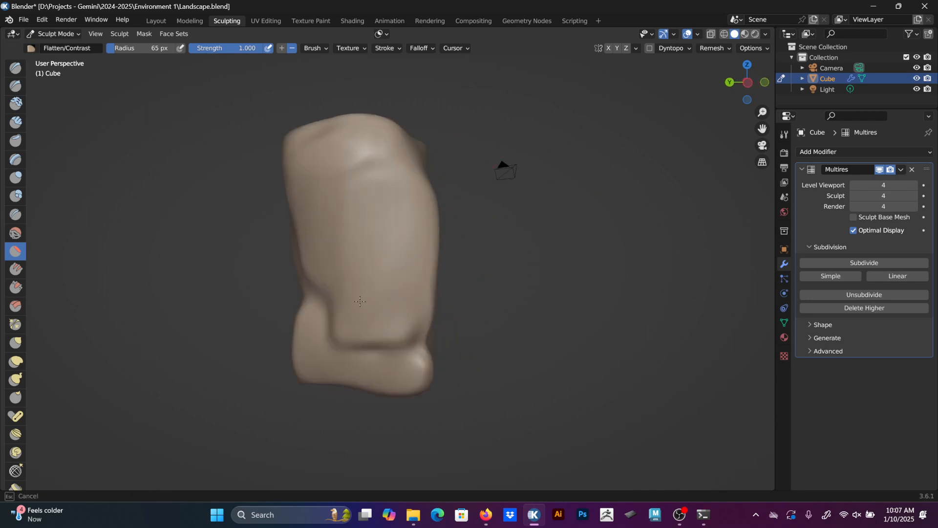
{"action": "left_click_drag", "start_coordinate": [363, 340], "coordinate": [337, 344]}
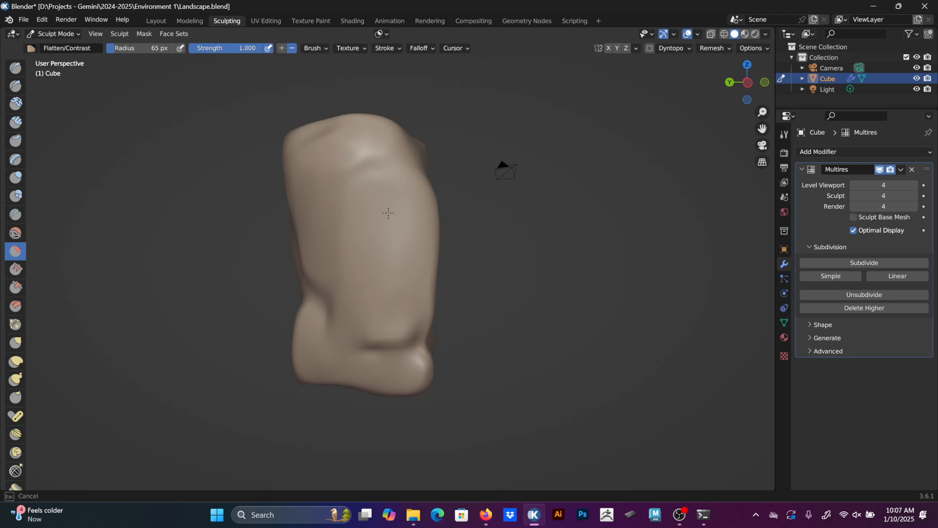
{"action": "middle_click_drag", "start_coordinate": [357, 247], "coordinate": [368, 310]}
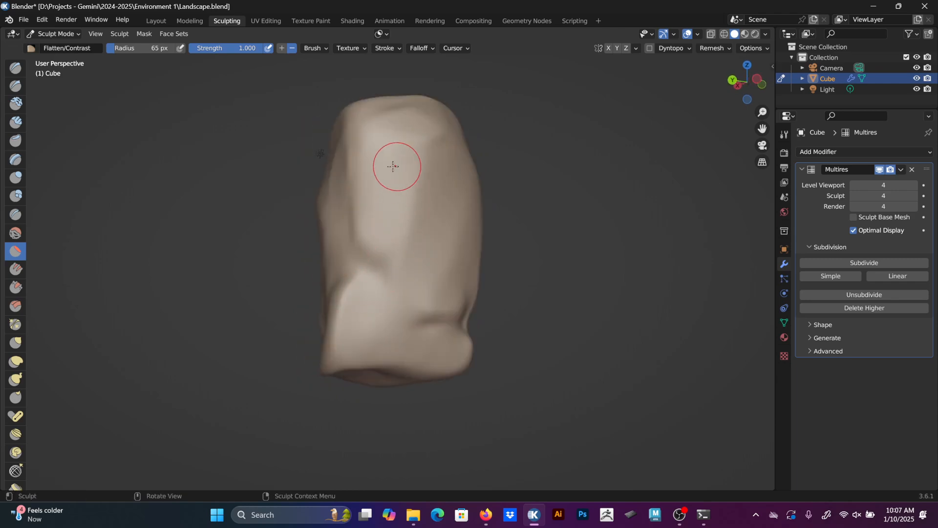
{"action": "mouse_move", "coordinate": [393, 166]}
{"action": "middle_mouse_down"}
{"action": "mouse_move", "coordinate": [371, 186]}
{"action": "mouse_move", "coordinate": [303, 203]}
{"action": "mouse_move", "coordinate": [327, 221]}
{"action": "mouse_move", "coordinate": [314, 209]}
{"action": "middle_mouse_up"}
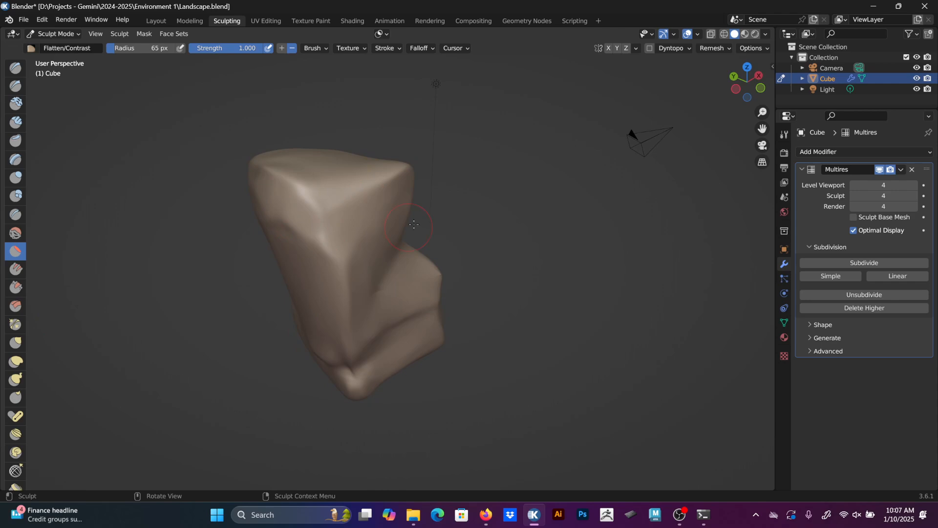
Switch from Flatten/Contrast to the Crease brush and start creasing the ridge down the block's narrow side.
{"action": "mouse_move", "coordinate": [305, 215]}
{"action": "middle_mouse_down"}
{"action": "mouse_move", "coordinate": [367, 167]}
{"action": "mouse_move", "coordinate": [524, 262]}
{"action": "mouse_move", "coordinate": [541, 231]}
{"action": "mouse_move", "coordinate": [503, 240]}
{"action": "mouse_move", "coordinate": [519, 251]}
{"action": "mouse_move", "coordinate": [527, 243]}
{"action": "mouse_move", "coordinate": [512, 216]}
{"action": "middle_mouse_up"}
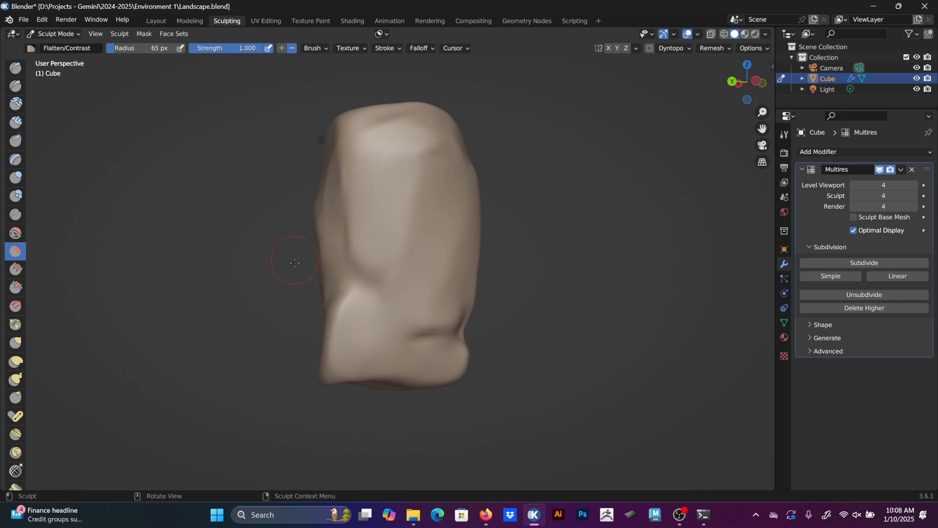
{"action": "mouse_move", "coordinate": [352, 271]}
{"action": "left_mouse_down"}
{"action": "mouse_move", "coordinate": [346, 278]}
{"action": "mouse_move", "coordinate": [362, 315]}
{"action": "left_mouse_up"}
{"action": "left_click", "coordinate": [15, 215]}
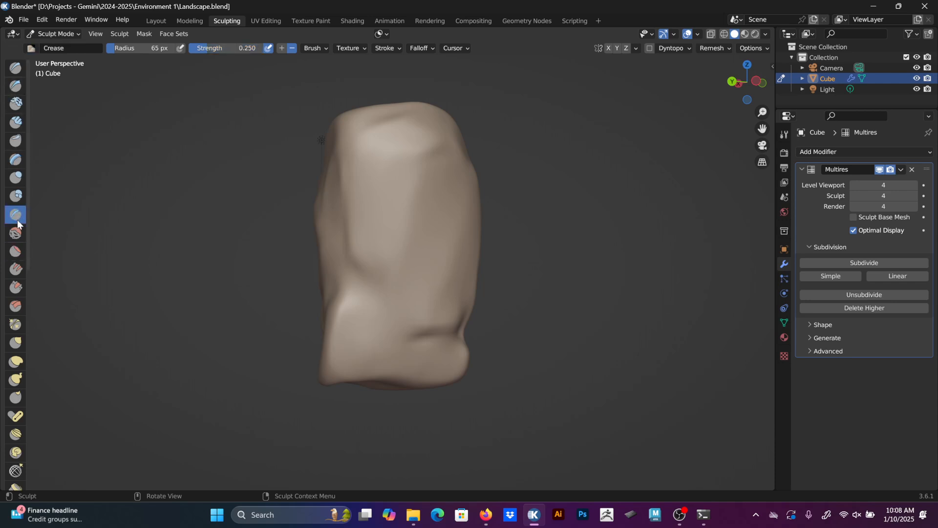
{"action": "mouse_move", "coordinate": [562, 228]}
{"action": "middle_mouse_down"}
{"action": "mouse_move", "coordinate": [610, 210]}
{"action": "mouse_move", "coordinate": [601, 215]}
{"action": "middle_mouse_up"}
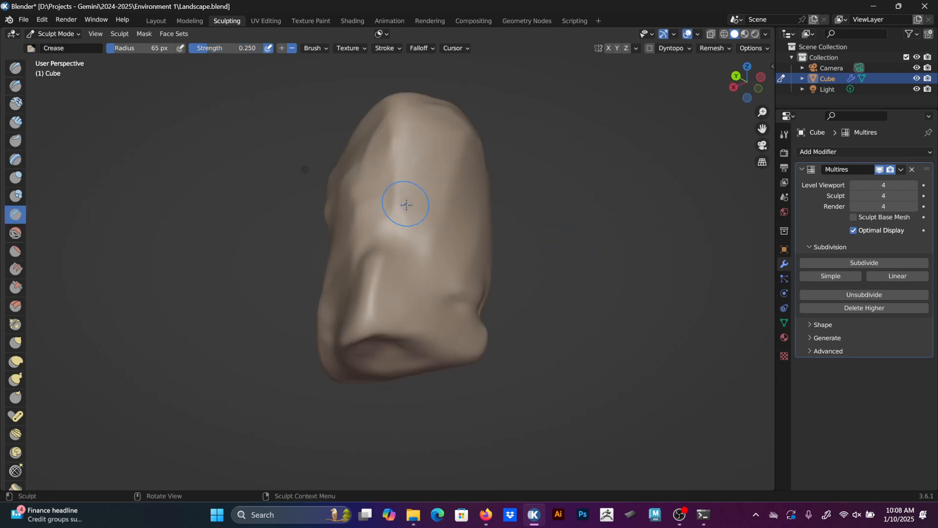
{"action": "left_click_drag", "start_coordinate": [404, 204], "coordinate": [408, 226]}
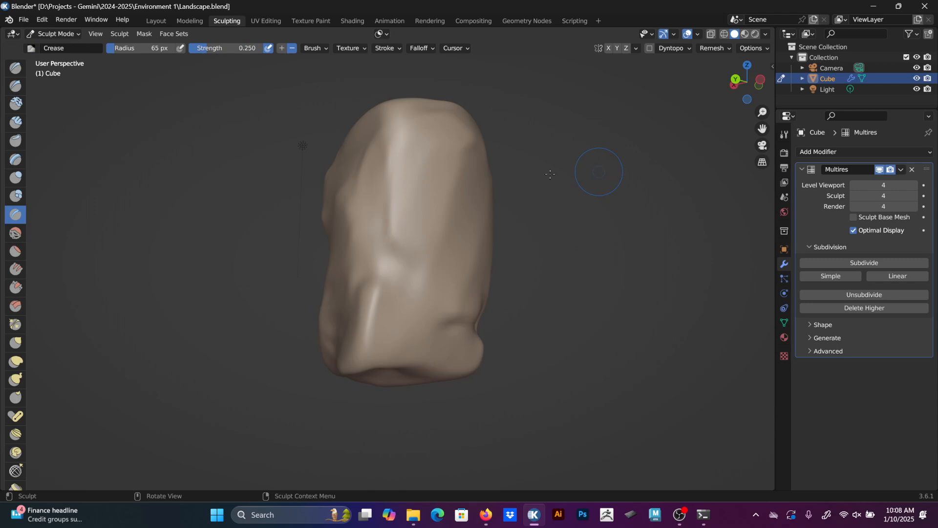
{"action": "mouse_move", "coordinate": [550, 174]}
{"action": "middle_mouse_down"}
{"action": "mouse_move", "coordinate": [562, 185]}
{"action": "mouse_move", "coordinate": [534, 226]}
{"action": "mouse_move", "coordinate": [581, 146]}
{"action": "mouse_move", "coordinate": [566, 236]}
{"action": "middle_mouse_up"}
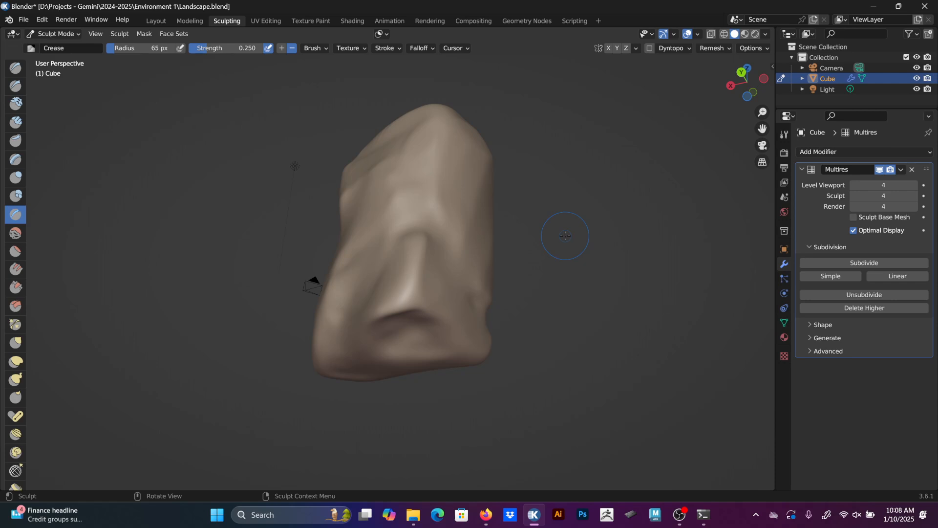
{"action": "middle_click_drag", "start_coordinate": [512, 222], "coordinate": [419, 287]}
{"action": "mouse_move", "coordinate": [741, 90]}
{"action": "left_mouse_down"}
{"action": "mouse_move", "coordinate": [733, 100]}
{"action": "mouse_move", "coordinate": [751, 76]}
{"action": "left_mouse_up"}
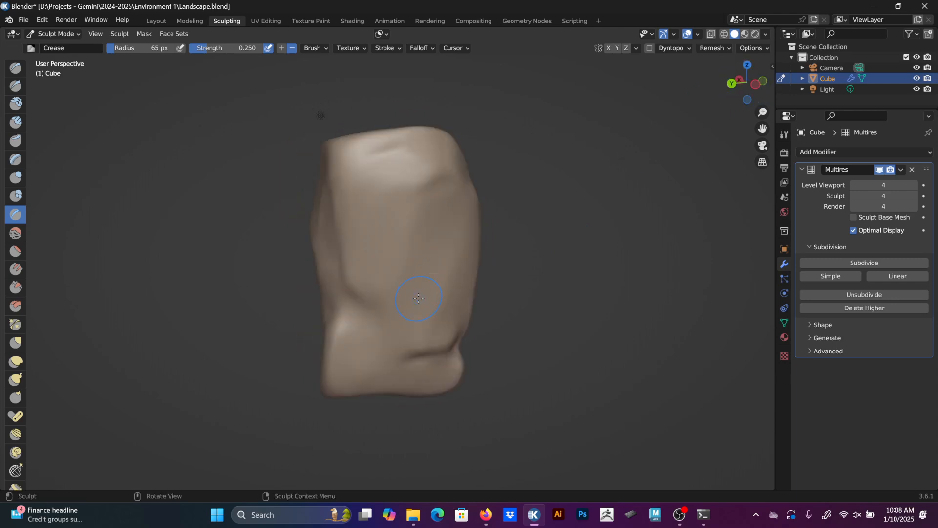
{"action": "mouse_move", "coordinate": [418, 298]}
{"action": "middle_mouse_down"}
{"action": "mouse_move", "coordinate": [562, 283]}
{"action": "mouse_move", "coordinate": [557, 251]}
{"action": "mouse_move", "coordinate": [576, 251]}
{"action": "mouse_move", "coordinate": [589, 228]}
{"action": "middle_mouse_up"}
{"action": "middle_click_drag", "start_coordinate": [495, 198], "coordinate": [440, 166]}
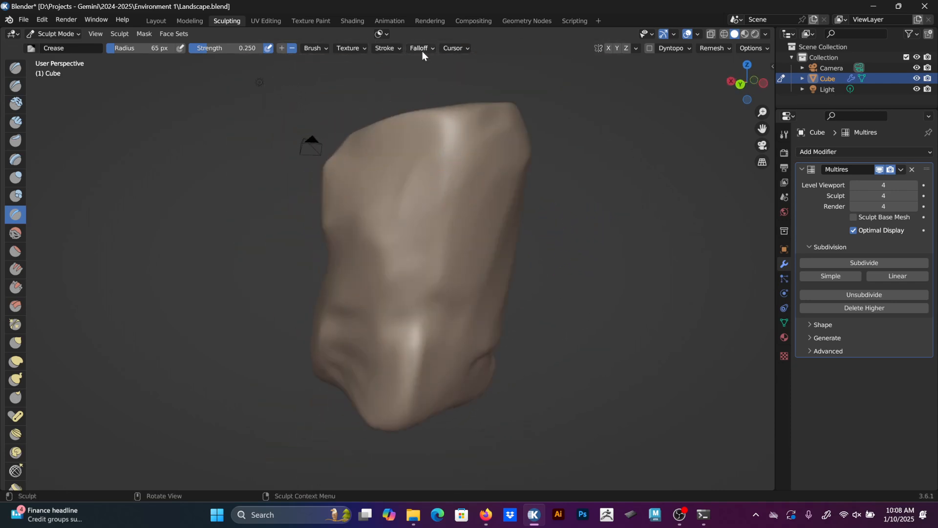
Reduce the Crease radius to 46 px and sharpen the long vertical ridge down to the spur above the base.
{"action": "left_click_drag", "start_coordinate": [450, 141], "coordinate": [430, 235]}
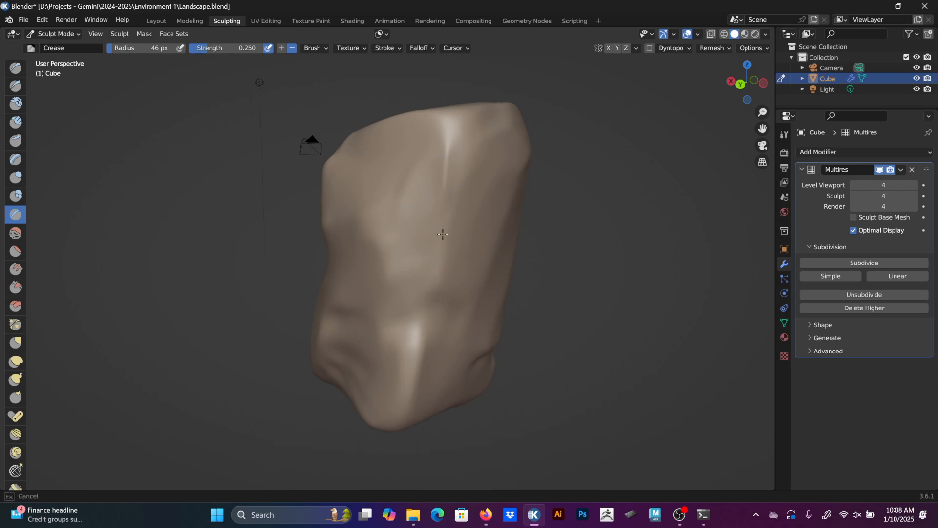
{"action": "middle_click_drag", "start_coordinate": [430, 244], "coordinate": [407, 228]}
{"action": "left_click_drag", "start_coordinate": [419, 292], "coordinate": [422, 291]}
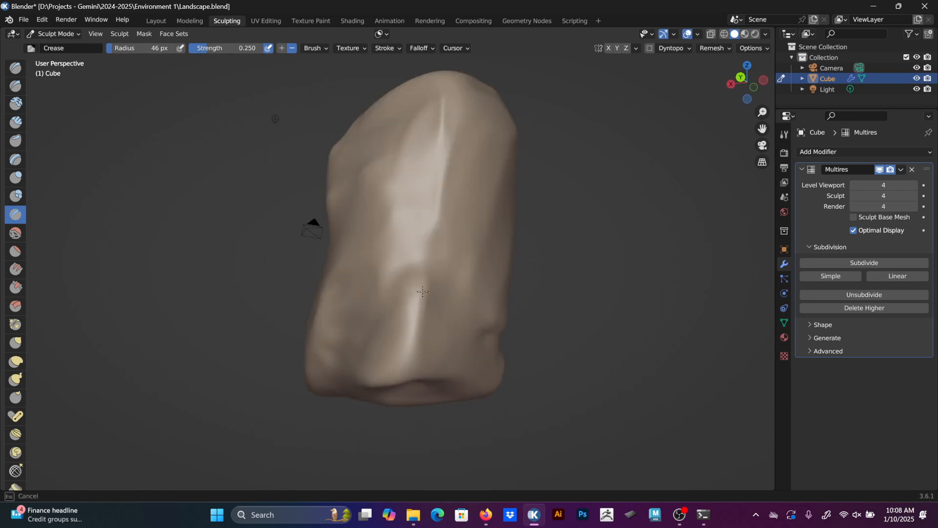
{"action": "mouse_move", "coordinate": [374, 342]}
{"action": "left_mouse_down"}
{"action": "mouse_move", "coordinate": [415, 322]}
{"action": "mouse_move", "coordinate": [415, 307]}
{"action": "left_mouse_up"}
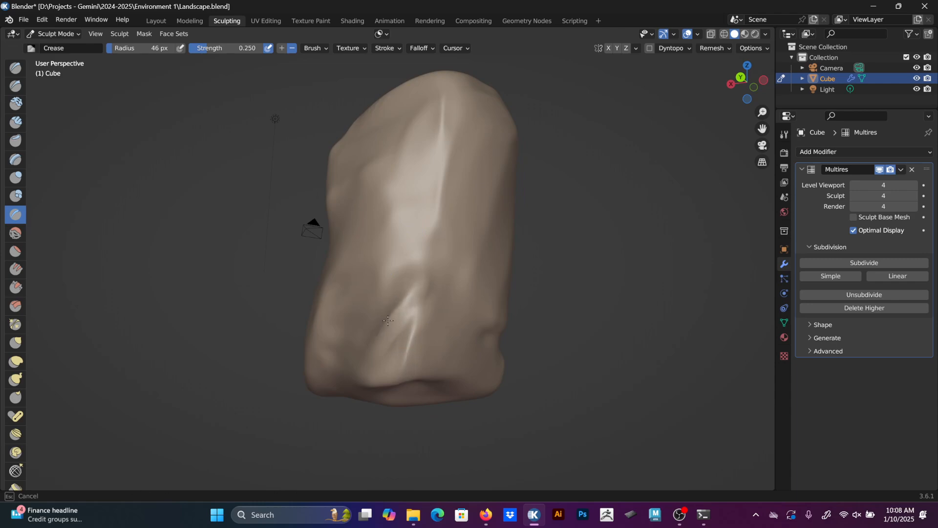
Crease the folds and upper shoulder of the lower bulge on the adjoining broad face.
{"action": "middle_click_drag", "start_coordinate": [387, 320], "coordinate": [414, 349]}
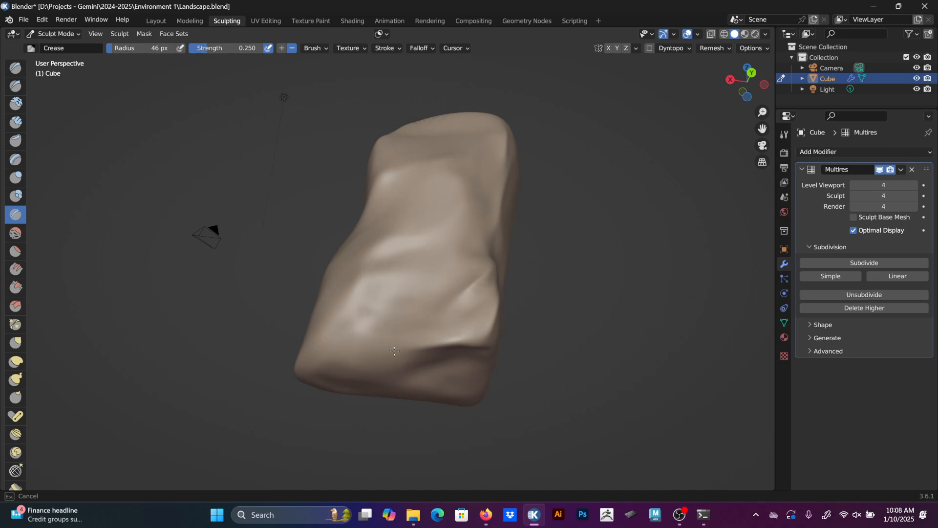
{"action": "left_click_drag", "start_coordinate": [394, 351], "coordinate": [327, 322]}
{"action": "middle_click_drag", "start_coordinate": [342, 317], "coordinate": [364, 342]}
{"action": "left_click_drag", "start_coordinate": [388, 320], "coordinate": [391, 319]}
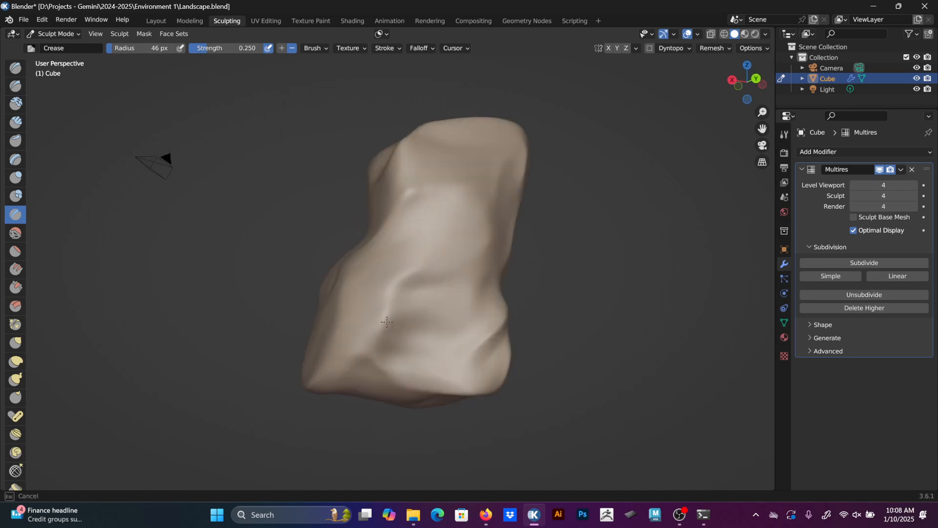
{"action": "mouse_move", "coordinate": [425, 262]}
{"action": "left_mouse_down"}
{"action": "mouse_move", "coordinate": [388, 303]}
{"action": "mouse_move", "coordinate": [423, 278]}
{"action": "left_mouse_up"}
{"action": "mouse_move", "coordinate": [484, 247]}
{"action": "left_mouse_down"}
{"action": "mouse_move", "coordinate": [436, 271]}
{"action": "mouse_move", "coordinate": [483, 281]}
{"action": "left_mouse_up"}
Carve a diagonal crease across the lower part of the broad face, above the base folds.
{"action": "middle_click_drag", "start_coordinate": [483, 281], "coordinate": [460, 290]}
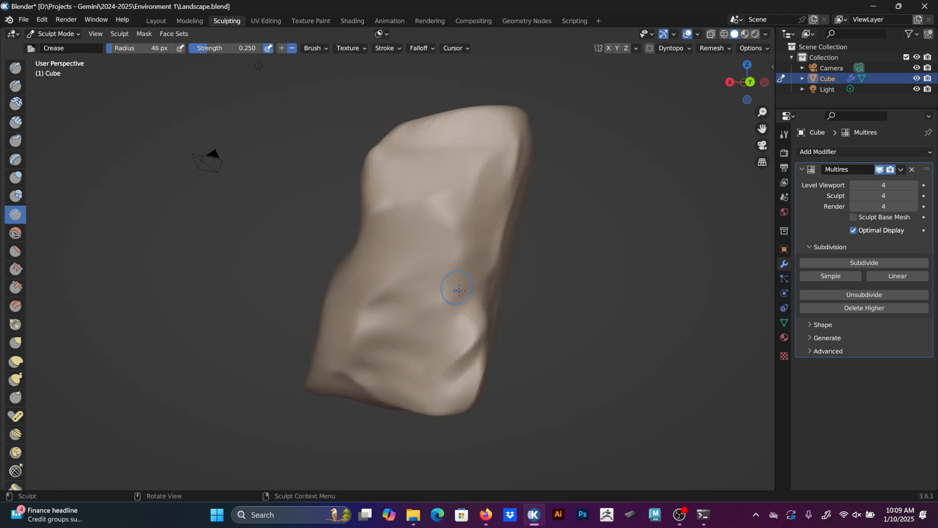
{"action": "mouse_move", "coordinate": [460, 290]}
{"action": "left_mouse_down"}
{"action": "mouse_move", "coordinate": [456, 311]}
{"action": "mouse_move", "coordinate": [398, 322]}
{"action": "left_mouse_up"}
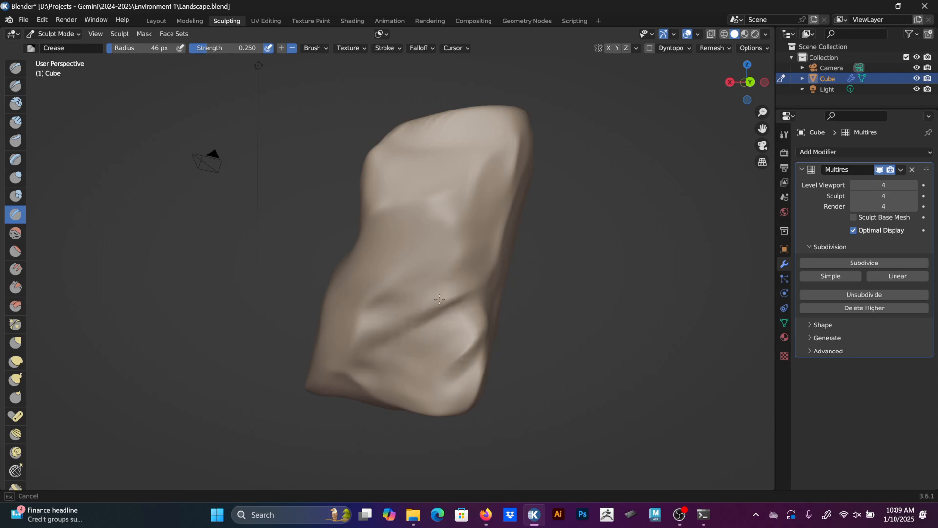
{"action": "mouse_move", "coordinate": [439, 299]}
{"action": "left_mouse_down"}
{"action": "mouse_move", "coordinate": [391, 317]}
{"action": "mouse_move", "coordinate": [400, 332]}
{"action": "mouse_move", "coordinate": [413, 287]}
{"action": "left_mouse_up"}
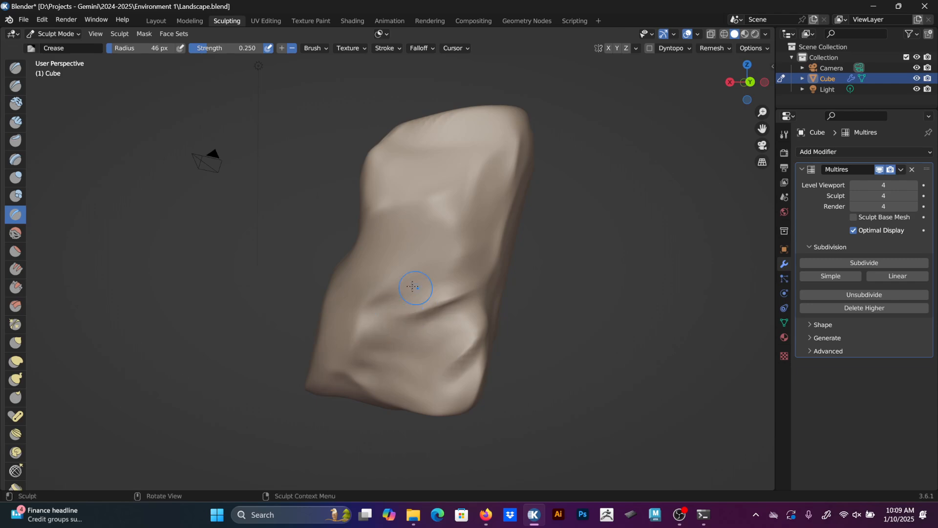
Crease the lower bulge's upper edge and carve a horizontal groove above the base on the opposite broad face.
{"action": "middle_click_drag", "start_coordinate": [413, 287], "coordinate": [441, 265]}
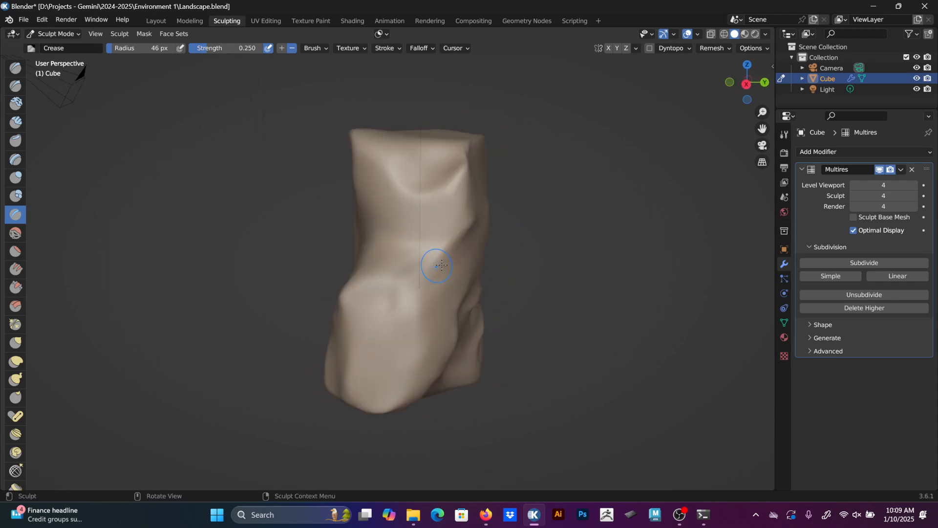
{"action": "mouse_move", "coordinate": [396, 301]}
{"action": "middle_mouse_down"}
{"action": "mouse_move", "coordinate": [412, 308]}
{"action": "mouse_move", "coordinate": [415, 295]}
{"action": "middle_mouse_up"}
{"action": "mouse_move", "coordinate": [395, 288]}
{"action": "left_mouse_down"}
{"action": "mouse_move", "coordinate": [365, 303]}
{"action": "mouse_move", "coordinate": [401, 293]}
{"action": "mouse_move", "coordinate": [415, 272]}
{"action": "left_mouse_up"}
{"action": "middle_click_drag", "start_coordinate": [415, 272], "coordinate": [422, 298]}
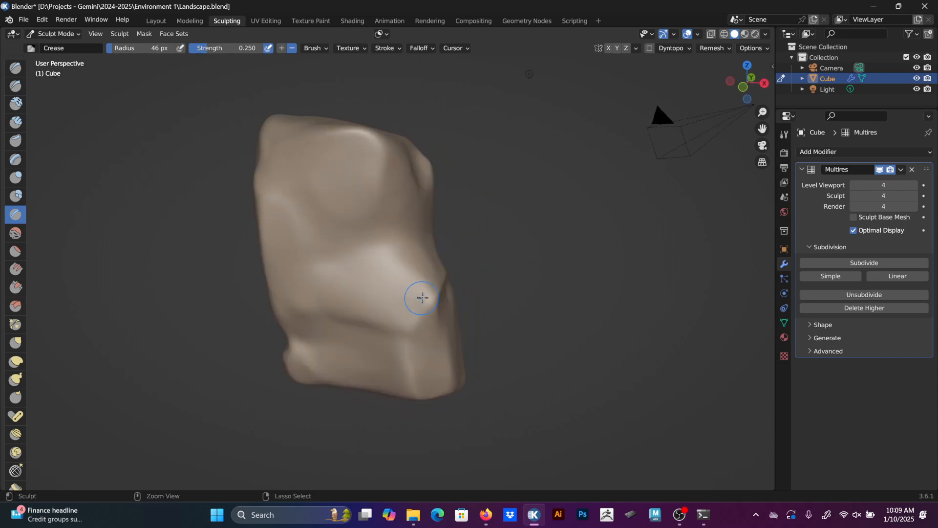
{"action": "left_click_drag", "start_coordinate": [423, 298], "coordinate": [408, 322]}
{"action": "left_click_drag", "start_coordinate": [325, 314], "coordinate": [306, 304]}
{"action": "mouse_move", "coordinate": [306, 289]}
{"action": "middle_mouse_down"}
{"action": "mouse_move", "coordinate": [350, 251]}
{"action": "mouse_move", "coordinate": [337, 269]}
{"action": "mouse_move", "coordinate": [324, 253]}
{"action": "middle_mouse_up"}
{"action": "mouse_move", "coordinate": [342, 293]}
{"action": "left_mouse_down"}
{"action": "mouse_move", "coordinate": [315, 309]}
{"action": "mouse_move", "coordinate": [357, 319]}
{"action": "mouse_move", "coordinate": [347, 328]}
{"action": "mouse_move", "coordinate": [388, 329]}
{"action": "mouse_move", "coordinate": [356, 336]}
{"action": "mouse_move", "coordinate": [337, 303]}
{"action": "mouse_move", "coordinate": [323, 303]}
{"action": "mouse_move", "coordinate": [346, 314]}
{"action": "mouse_move", "coordinate": [325, 322]}
{"action": "mouse_move", "coordinate": [310, 288]}
{"action": "left_mouse_up"}
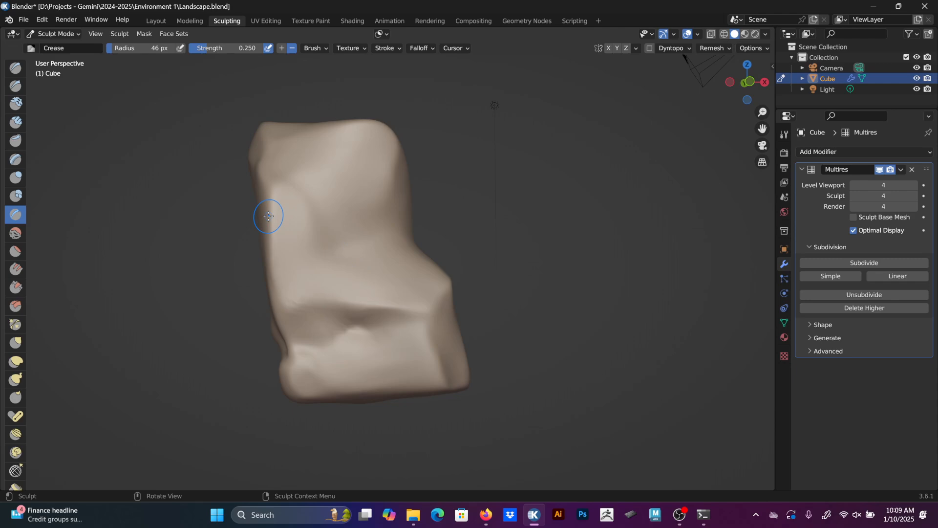
Deepen the groove above the narrow side's base band and smooth its end at the vertical corner.
{"action": "mouse_move", "coordinate": [345, 287]}
{"action": "middle_mouse_down"}
{"action": "mouse_move", "coordinate": [299, 249]}
{"action": "mouse_move", "coordinate": [402, 234]}
{"action": "mouse_move", "coordinate": [386, 293]}
{"action": "middle_mouse_up"}
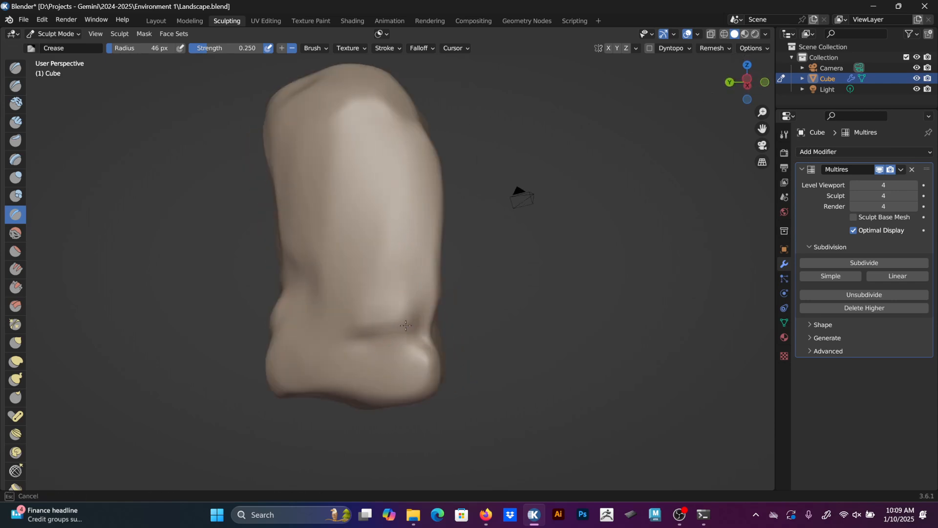
{"action": "mouse_move", "coordinate": [406, 295]}
{"action": "left_mouse_down"}
{"action": "mouse_move", "coordinate": [391, 317]}
{"action": "mouse_move", "coordinate": [305, 342]}
{"action": "left_mouse_up"}
{"action": "middle_click_drag", "start_coordinate": [305, 343], "coordinate": [388, 277]}
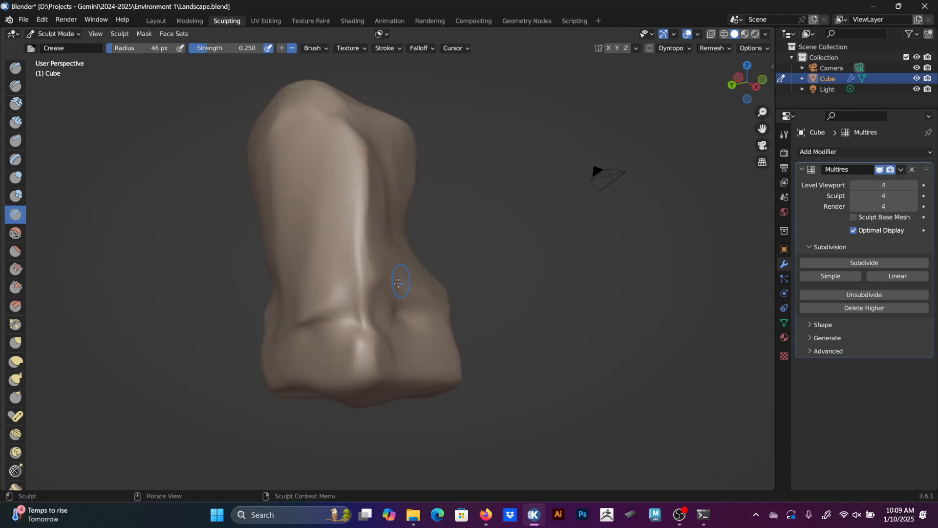
{"action": "left_click_drag", "start_coordinate": [334, 329], "coordinate": [358, 300], "text": "shift"}
{"action": "mouse_move", "coordinate": [346, 326]}
{"action": "left_mouse_down", "text": "shift"}
{"action": "mouse_move", "coordinate": [355, 308]}
{"action": "mouse_move", "coordinate": [334, 318]}
{"action": "mouse_move", "coordinate": [356, 305]}
{"action": "mouse_move", "coordinate": [333, 300]}
{"action": "mouse_move", "coordinate": [360, 279]}
{"action": "mouse_move", "coordinate": [332, 308]}
{"action": "left_mouse_up", "text": "shift"}
Carve the base groove around the vertical corner to join the crease on the broad face.
{"action": "middle_click_drag", "start_coordinate": [360, 287], "coordinate": [323, 303]}
{"action": "mouse_move", "coordinate": [332, 304]}
{"action": "left_mouse_down"}
{"action": "mouse_move", "coordinate": [318, 312]}
{"action": "mouse_move", "coordinate": [372, 293]}
{"action": "left_mouse_up"}
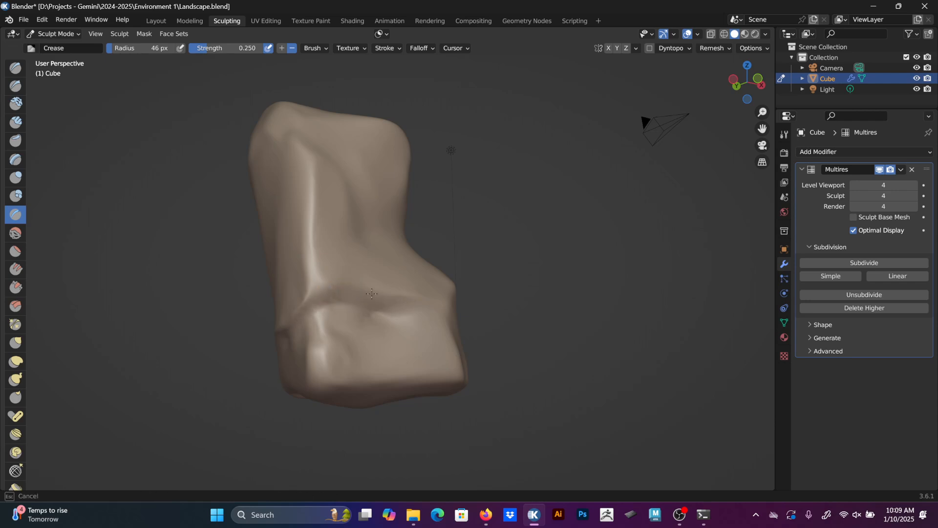
{"action": "left_click_drag", "start_coordinate": [282, 317], "coordinate": [288, 313]}
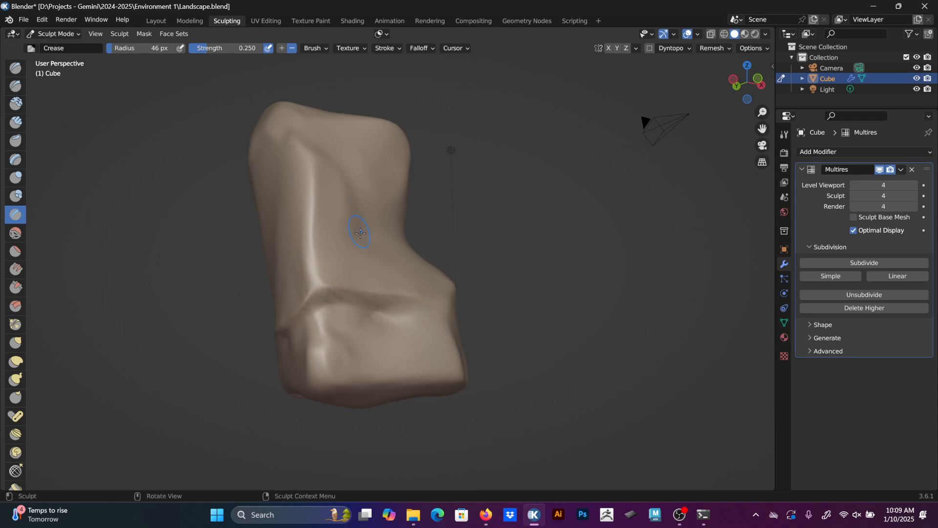
{"action": "middle_click_drag", "start_coordinate": [356, 216], "coordinate": [352, 278]}
{"action": "left_click_drag", "start_coordinate": [344, 324], "coordinate": [335, 208]}
{"action": "middle_click_drag", "start_coordinate": [296, 143], "coordinate": [359, 196]}
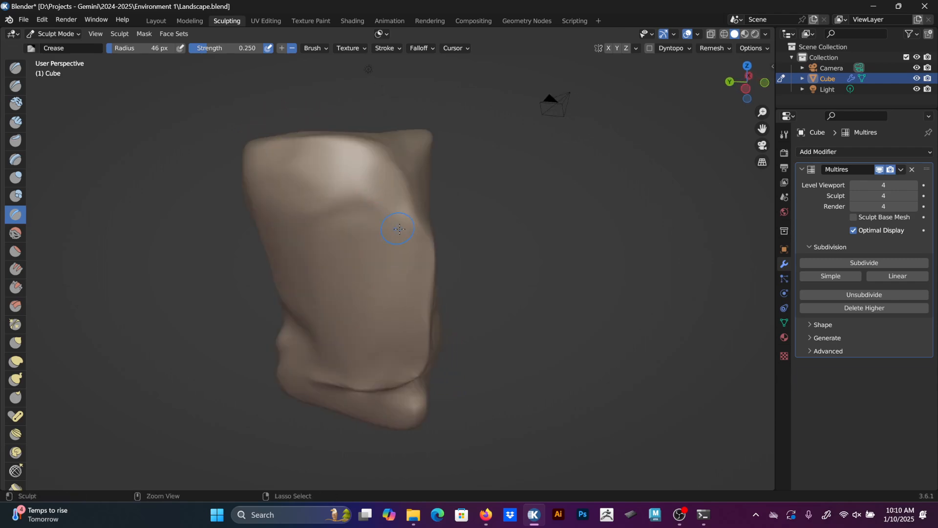
Crease the edges between the narrow side's upper plane and the long face below it.
{"action": "middle_click_drag", "start_coordinate": [412, 225], "coordinate": [338, 233]}
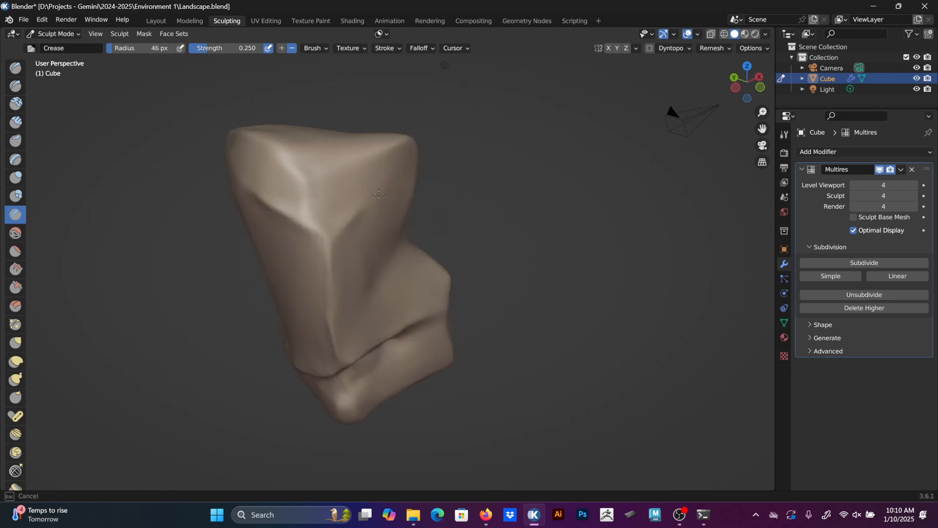
{"action": "mouse_move", "coordinate": [382, 148]}
{"action": "left_mouse_down"}
{"action": "mouse_move", "coordinate": [320, 178]}
{"action": "mouse_move", "coordinate": [299, 209]}
{"action": "mouse_move", "coordinate": [334, 197]}
{"action": "left_mouse_up"}
{"action": "middle_click_drag", "start_coordinate": [334, 197], "coordinate": [377, 188]}
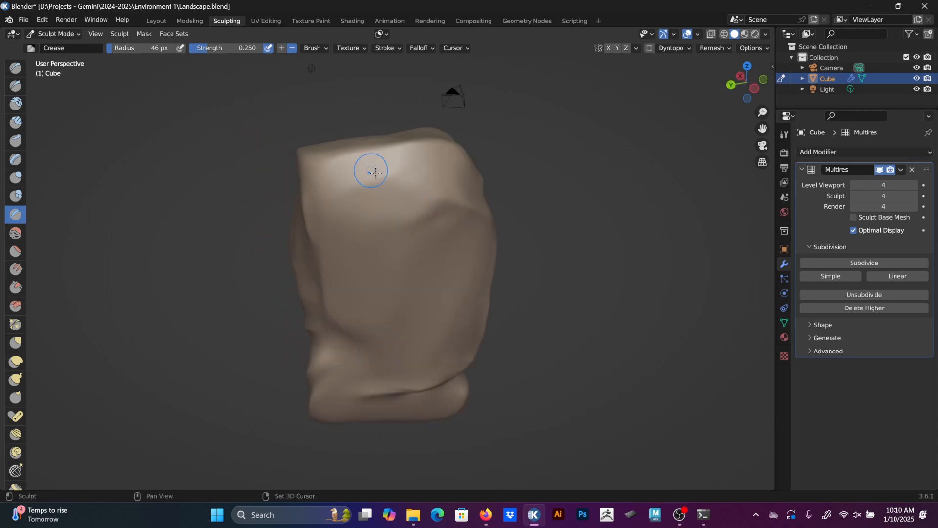
{"action": "left_click_drag", "start_coordinate": [382, 223], "coordinate": [381, 215]}
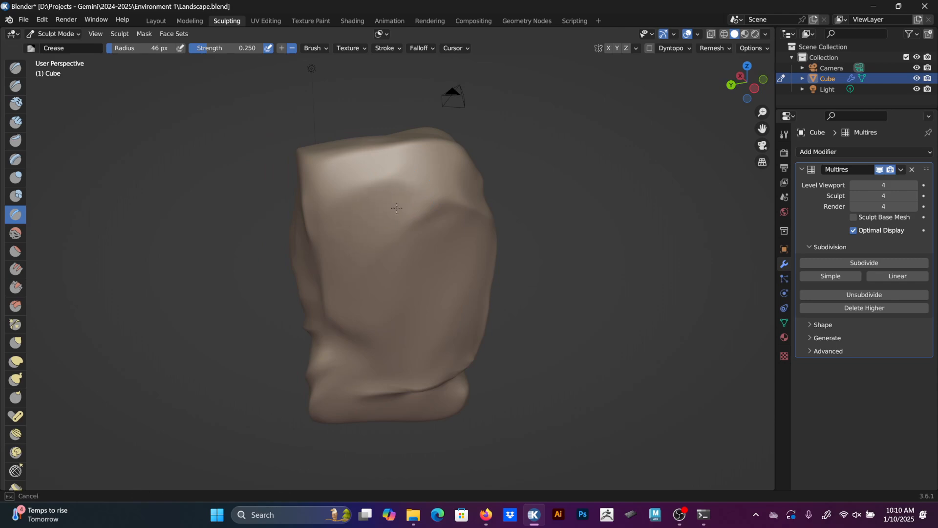
{"action": "left_click_drag", "start_coordinate": [397, 209], "coordinate": [397, 208]}
{"action": "middle_click_drag", "start_coordinate": [414, 194], "coordinate": [410, 175]}
{"action": "left_click_drag", "start_coordinate": [374, 186], "coordinate": [339, 219]}
Sharpen the arched ridge and the short vertical edge on the narrow side's upper plane.
{"action": "mouse_move", "coordinate": [340, 220]}
{"action": "middle_mouse_down"}
{"action": "mouse_move", "coordinate": [353, 189]}
{"action": "mouse_move", "coordinate": [354, 216]}
{"action": "middle_mouse_up"}
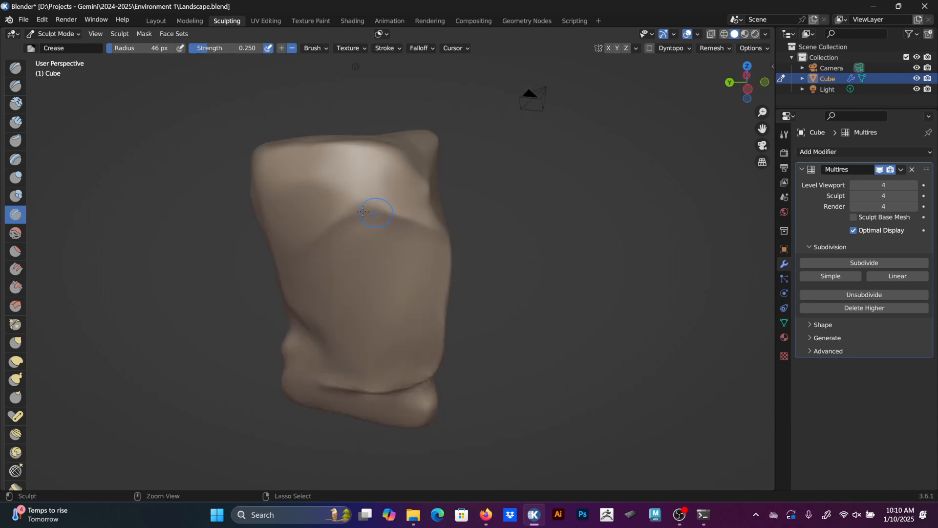
{"action": "left_click_drag", "start_coordinate": [362, 212], "coordinate": [353, 210], "text": "ctrl"}
{"action": "left_click_drag", "start_coordinate": [381, 169], "coordinate": [387, 168], "text": "ctrl"}
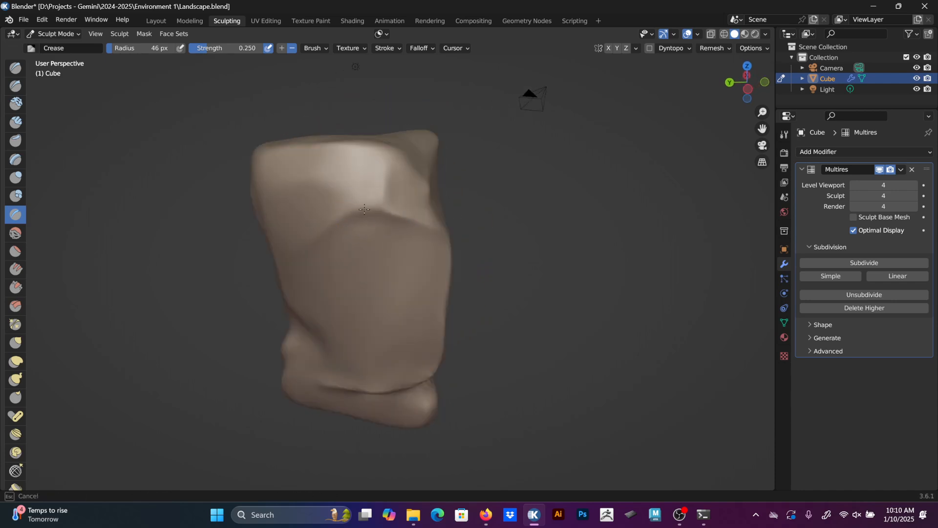
{"action": "left_click_drag", "start_coordinate": [364, 209], "coordinate": [362, 209]}
{"action": "left_click_drag", "start_coordinate": [365, 172], "coordinate": [397, 195]}
Crease the rim of the block's top face above the narrow side and smooth the rough areas around it.
{"action": "middle_click_drag", "start_coordinate": [397, 188], "coordinate": [395, 235]}
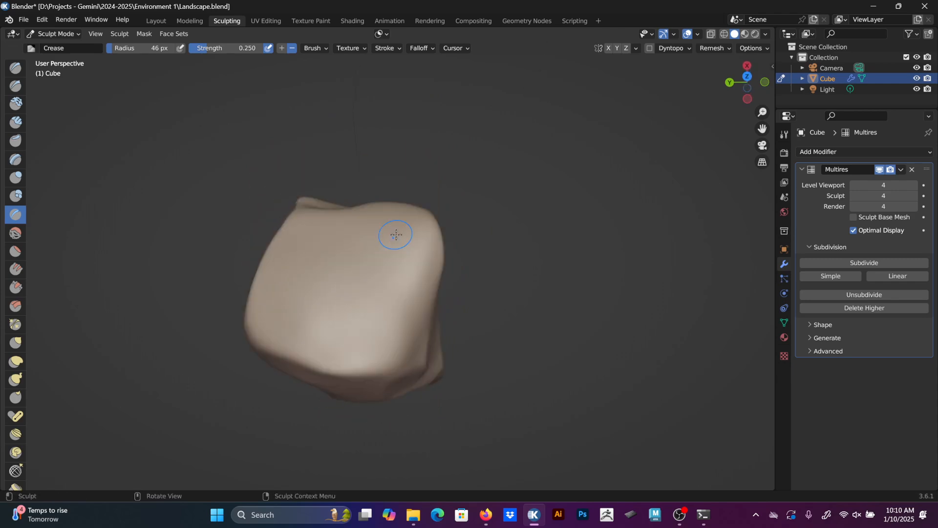
{"action": "left_click_drag", "start_coordinate": [374, 380], "coordinate": [350, 377]}
{"action": "left_click_drag", "start_coordinate": [303, 358], "coordinate": [318, 362], "text": "ctrl"}
{"action": "mouse_move", "coordinate": [306, 321]}
{"action": "left_mouse_down", "text": "ctrl"}
{"action": "mouse_move", "coordinate": [324, 361]}
{"action": "mouse_move", "coordinate": [303, 329]}
{"action": "mouse_move", "coordinate": [315, 362]}
{"action": "left_mouse_up", "text": "ctrl"}
{"action": "mouse_move", "coordinate": [276, 323]}
{"action": "left_mouse_down", "text": "shift"}
{"action": "mouse_move", "coordinate": [292, 347]}
{"action": "mouse_move", "coordinate": [317, 331]}
{"action": "left_mouse_up", "text": "shift"}
{"action": "middle_click_drag", "start_coordinate": [343, 250], "coordinate": [374, 223]}
{"action": "left_click_drag", "start_coordinate": [346, 283], "coordinate": [423, 252], "text": "shift"}
{"action": "middle_click_drag", "start_coordinate": [423, 253], "coordinate": [500, 181]}
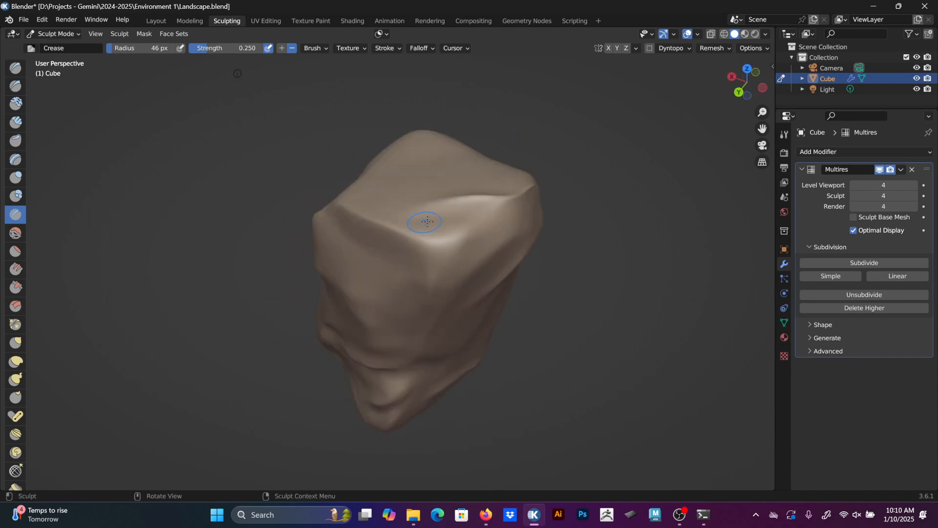
Sharpen the front rim of the top face and smooth where it meets the diagonal ridge.
{"action": "middle_click_drag", "start_coordinate": [428, 221], "coordinate": [485, 231]}
{"action": "left_click_drag", "start_coordinate": [438, 234], "coordinate": [453, 227]}
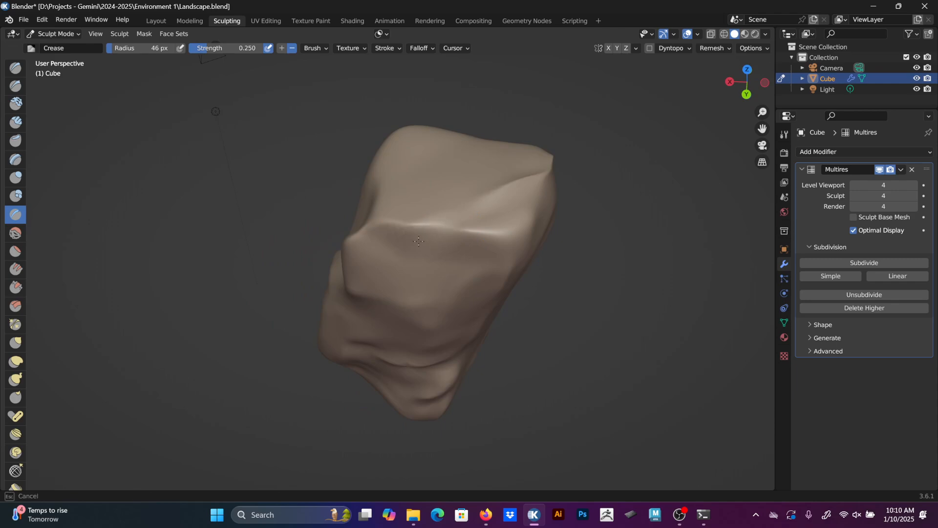
{"action": "mouse_move", "coordinate": [455, 219]}
{"action": "left_mouse_down", "text": "shift"}
{"action": "mouse_move", "coordinate": [412, 237]}
{"action": "mouse_move", "coordinate": [463, 212]}
{"action": "mouse_move", "coordinate": [406, 236]}
{"action": "mouse_move", "coordinate": [440, 235]}
{"action": "left_mouse_up", "text": "shift"}
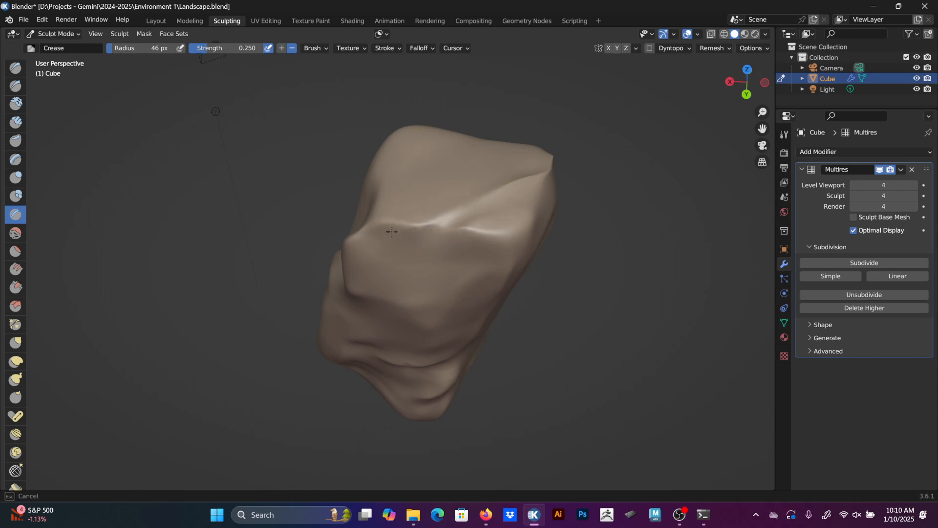
Crease the top face's edge above the projecting bulge, and undo the last stroke.
{"action": "middle_click_drag", "start_coordinate": [466, 225], "coordinate": [447, 250]}
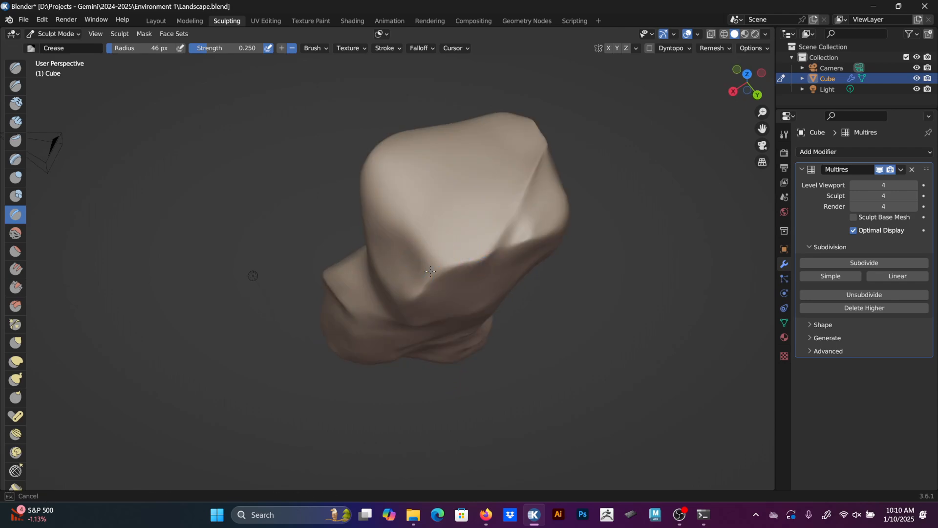
{"action": "left_click_drag", "start_coordinate": [430, 272], "coordinate": [424, 244]}
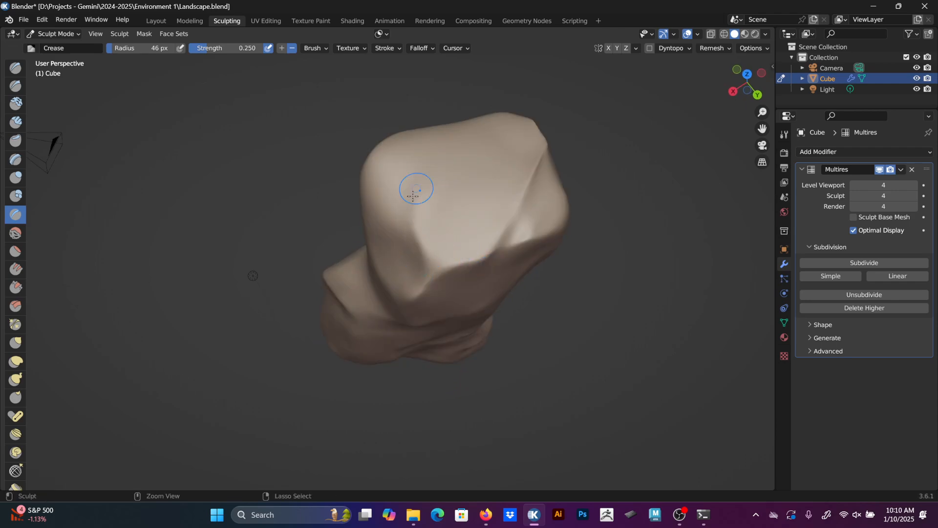
{"action": "left_click_drag", "start_coordinate": [409, 213], "coordinate": [398, 236]}
{"action": "left_click_drag", "start_coordinate": [421, 216], "coordinate": [440, 179]}
{"action": "middle_click_drag", "start_coordinate": [491, 188], "coordinate": [528, 169]}
{"action": "mouse_move", "coordinate": [427, 215]}
{"action": "left_mouse_down"}
{"action": "mouse_move", "coordinate": [402, 215]}
{"action": "mouse_move", "coordinate": [410, 200]}
{"action": "left_mouse_up"}
{"action": "mouse_move", "coordinate": [410, 201]}
{"action": "middle_mouse_down"}
{"action": "mouse_move", "coordinate": [440, 195]}
{"action": "mouse_move", "coordinate": [444, 177]}
{"action": "middle_mouse_up"}
{"action": "left_click_drag", "start_coordinate": [427, 184], "coordinate": [388, 173]}
{"action": "key", "text": "ctrl+z"}
{"action": "middle_click_drag", "start_coordinate": [347, 130], "coordinate": [477, 113]}
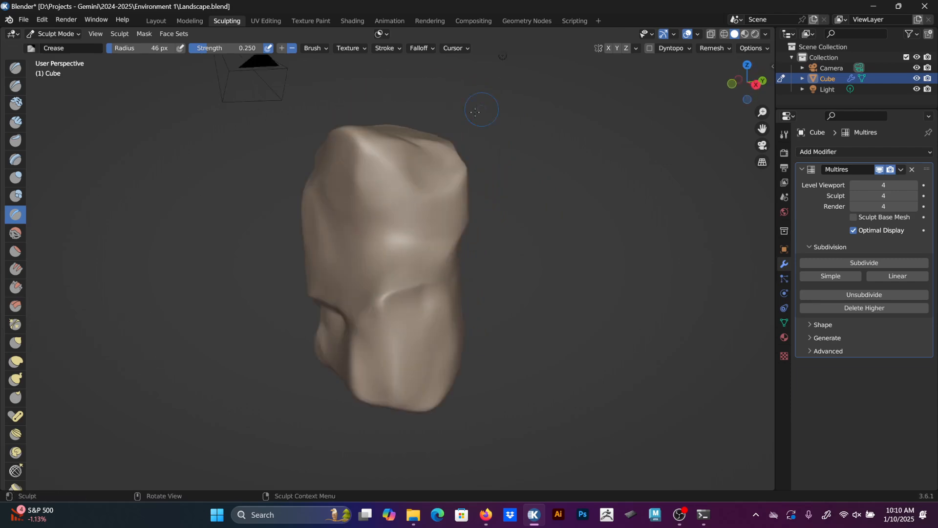
Crease the ridge leading to the block's peaked top corner and the edge dropping from it on the narrow side.
{"action": "left_click_drag", "start_coordinate": [406, 169], "coordinate": [384, 157]}
{"action": "left_click_drag", "start_coordinate": [384, 157], "coordinate": [359, 130]}
{"action": "mouse_move", "coordinate": [445, 203]}
{"action": "middle_mouse_down"}
{"action": "mouse_move", "coordinate": [356, 199]}
{"action": "mouse_move", "coordinate": [378, 162]}
{"action": "middle_mouse_up"}
{"action": "left_click_drag", "start_coordinate": [377, 161], "coordinate": [364, 192]}
{"action": "mouse_move", "coordinate": [370, 164]}
{"action": "middle_mouse_down"}
{"action": "mouse_move", "coordinate": [291, 201]}
{"action": "mouse_move", "coordinate": [368, 169]}
{"action": "middle_mouse_up"}
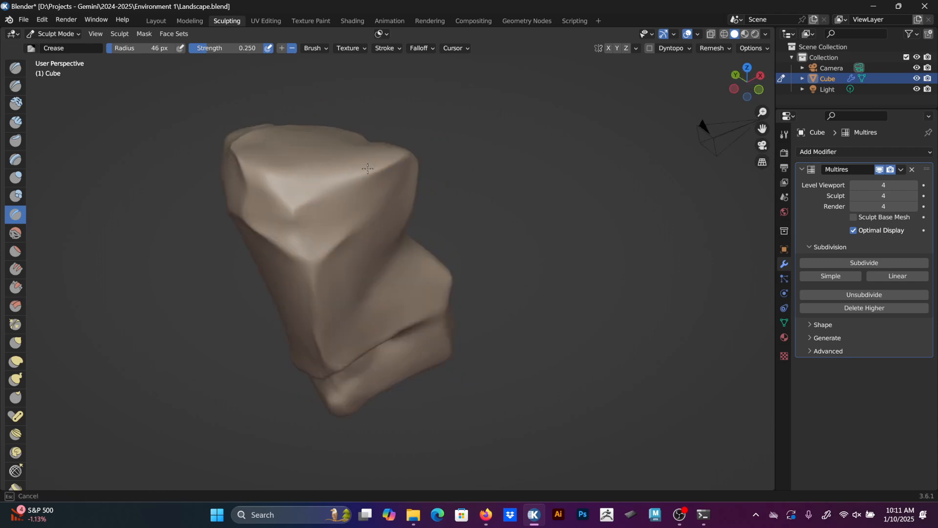
{"action": "middle_click_drag", "start_coordinate": [311, 174], "coordinate": [381, 190]}
{"action": "mouse_move", "coordinate": [363, 250]}
{"action": "middle_mouse_down"}
{"action": "mouse_move", "coordinate": [315, 256]}
{"action": "mouse_move", "coordinate": [367, 215]}
{"action": "mouse_move", "coordinate": [372, 188]}
{"action": "middle_mouse_up"}
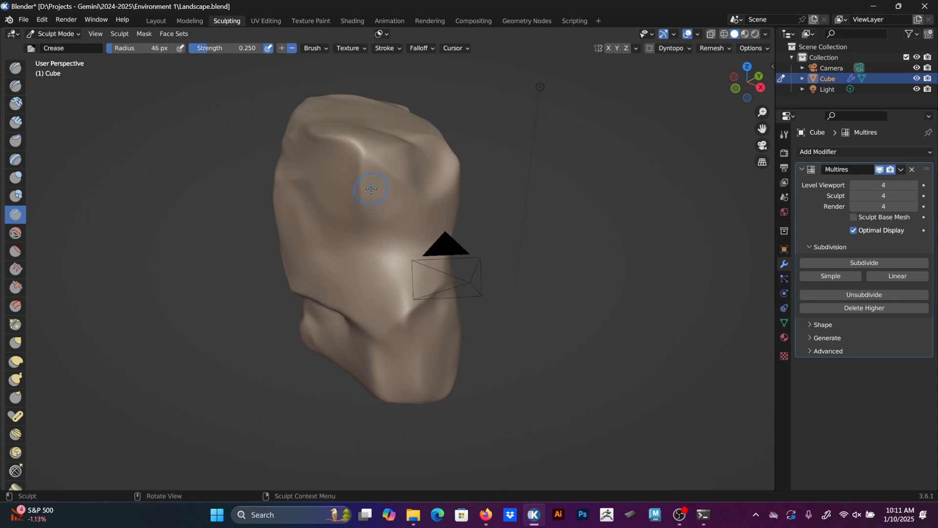
Sharpen the upper vertical edge between the broad face and narrow side, and the horizontal ridge halfway down the narrow side.
{"action": "middle_click_drag", "start_coordinate": [253, 235], "coordinate": [366, 181]}
{"action": "middle_click_drag", "start_coordinate": [397, 208], "coordinate": [375, 226]}
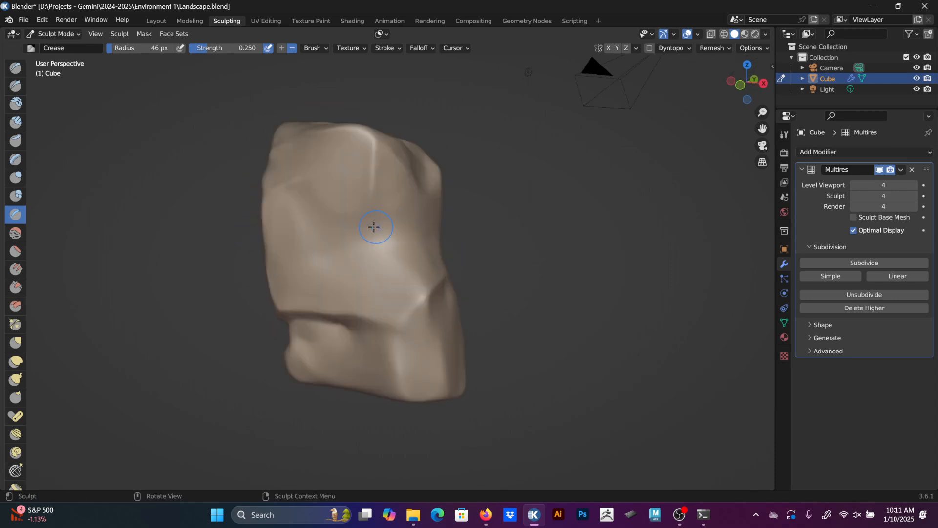
{"action": "mouse_move", "coordinate": [484, 162]}
{"action": "middle_mouse_down"}
{"action": "mouse_move", "coordinate": [430, 230]}
{"action": "mouse_move", "coordinate": [403, 233]}
{"action": "mouse_move", "coordinate": [426, 221]}
{"action": "mouse_move", "coordinate": [424, 251]}
{"action": "middle_mouse_up"}
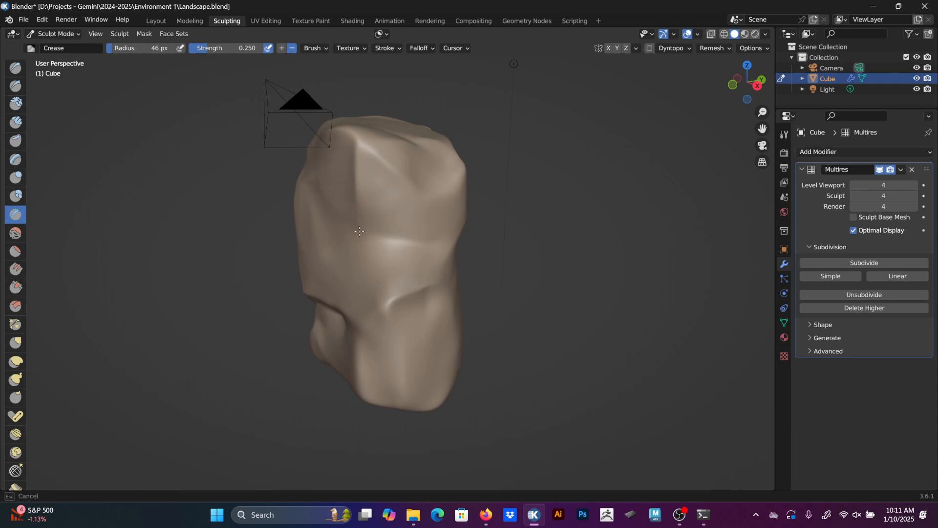
{"action": "middle_click_drag", "start_coordinate": [379, 220], "coordinate": [396, 232]}
{"action": "middle_click_drag", "start_coordinate": [311, 260], "coordinate": [310, 262]}
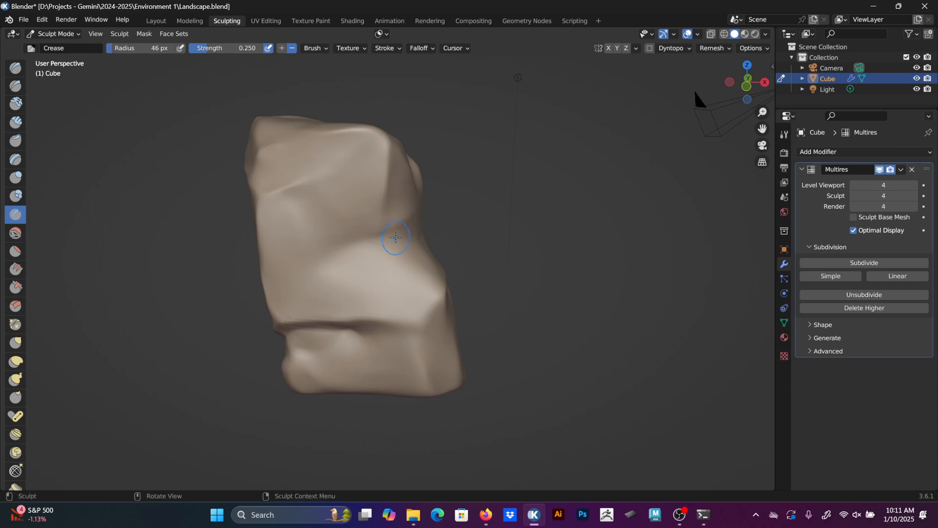
{"action": "mouse_move", "coordinate": [370, 221]}
{"action": "middle_mouse_down"}
{"action": "mouse_move", "coordinate": [386, 235]}
{"action": "mouse_move", "coordinate": [340, 259]}
{"action": "middle_mouse_up"}
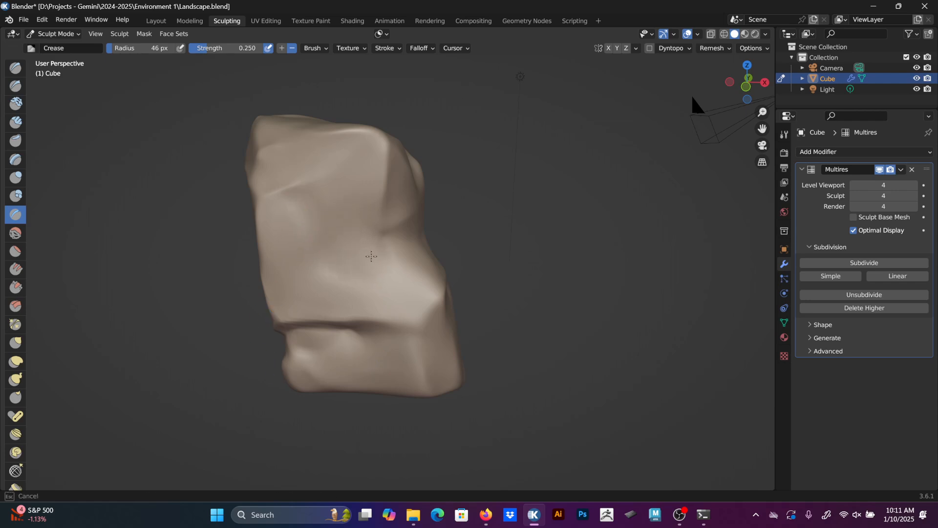
{"action": "mouse_move", "coordinate": [378, 243]}
{"action": "middle_mouse_down"}
{"action": "mouse_move", "coordinate": [340, 229]}
{"action": "mouse_move", "coordinate": [377, 259]}
{"action": "mouse_move", "coordinate": [422, 147]}
{"action": "middle_mouse_up"}
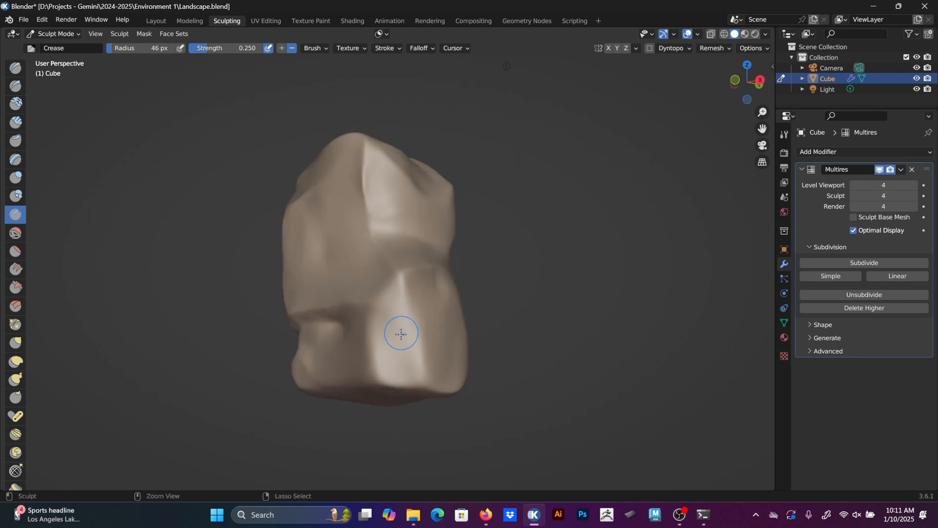
Crease the slanted vertical edge running down the narrow side's lower plane.
{"action": "middle_click_drag", "start_coordinate": [402, 332], "coordinate": [408, 313]}
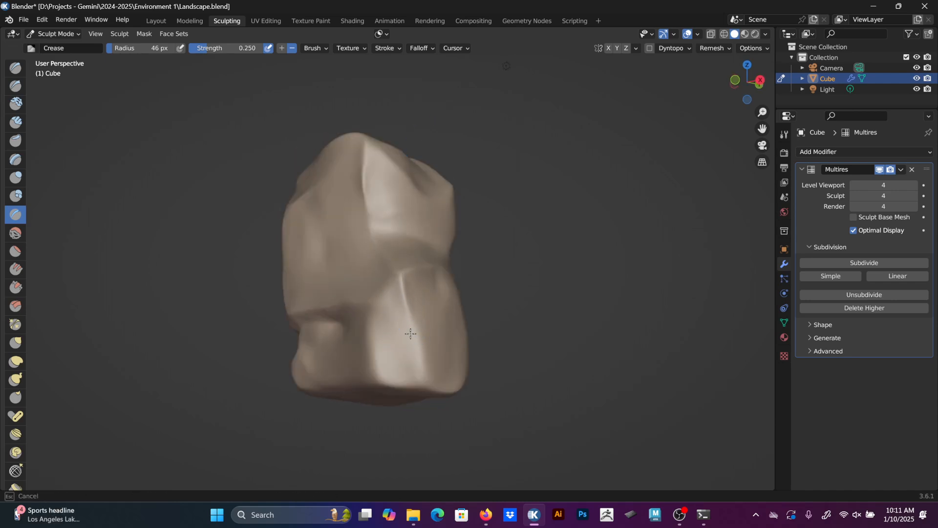
{"action": "mouse_move", "coordinate": [417, 376]}
{"action": "middle_mouse_down"}
{"action": "mouse_move", "coordinate": [407, 247]}
{"action": "mouse_move", "coordinate": [503, 260]}
{"action": "middle_mouse_up"}
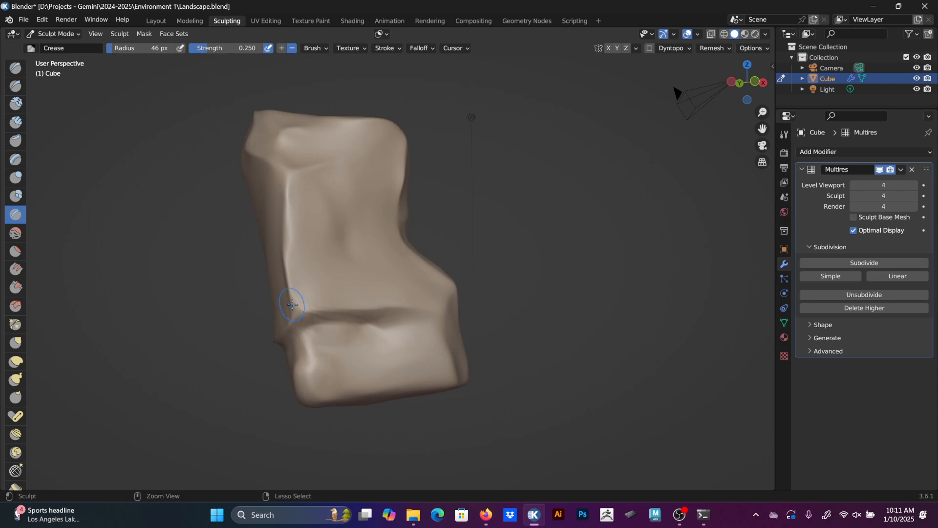
{"action": "mouse_move", "coordinate": [390, 316]}
{"action": "middle_mouse_down"}
{"action": "mouse_move", "coordinate": [474, 96]}
{"action": "mouse_move", "coordinate": [494, 187]}
{"action": "mouse_move", "coordinate": [608, 130]}
{"action": "mouse_move", "coordinate": [417, 205]}
{"action": "mouse_move", "coordinate": [561, 283]}
{"action": "mouse_move", "coordinate": [463, 230]}
{"action": "mouse_move", "coordinate": [486, 293]}
{"action": "mouse_move", "coordinate": [505, 262]}
{"action": "mouse_move", "coordinate": [474, 249]}
{"action": "mouse_move", "coordinate": [444, 262]}
{"action": "mouse_move", "coordinate": [474, 201]}
{"action": "middle_mouse_up"}
{"action": "middle_click_drag", "start_coordinate": [408, 253], "coordinate": [384, 196]}
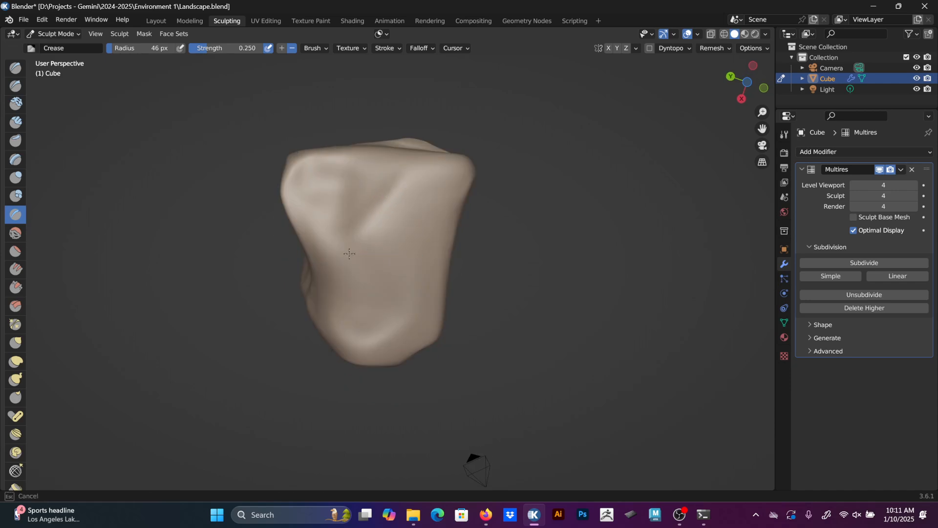
Sharpen the edges around the rim of the block's underside with Crease.
{"action": "middle_click_drag", "start_coordinate": [435, 163], "coordinate": [435, 163]}
{"action": "left_click_drag", "start_coordinate": [396, 160], "coordinate": [421, 163]}
{"action": "mouse_move", "coordinate": [416, 155]}
{"action": "middle_mouse_down"}
{"action": "mouse_move", "coordinate": [592, 268]}
{"action": "mouse_move", "coordinate": [607, 226]}
{"action": "mouse_move", "coordinate": [383, 383]}
{"action": "mouse_move", "coordinate": [345, 301]}
{"action": "middle_mouse_up"}
{"action": "mouse_move", "coordinate": [345, 302]}
{"action": "left_mouse_down"}
{"action": "mouse_move", "coordinate": [329, 329]}
{"action": "mouse_move", "coordinate": [316, 326]}
{"action": "left_mouse_up"}
{"action": "middle_click_drag", "start_coordinate": [430, 336], "coordinate": [384, 328]}
{"action": "left_click_drag", "start_coordinate": [384, 330], "coordinate": [420, 322]}
{"action": "middle_click_drag", "start_coordinate": [434, 292], "coordinate": [376, 360]}
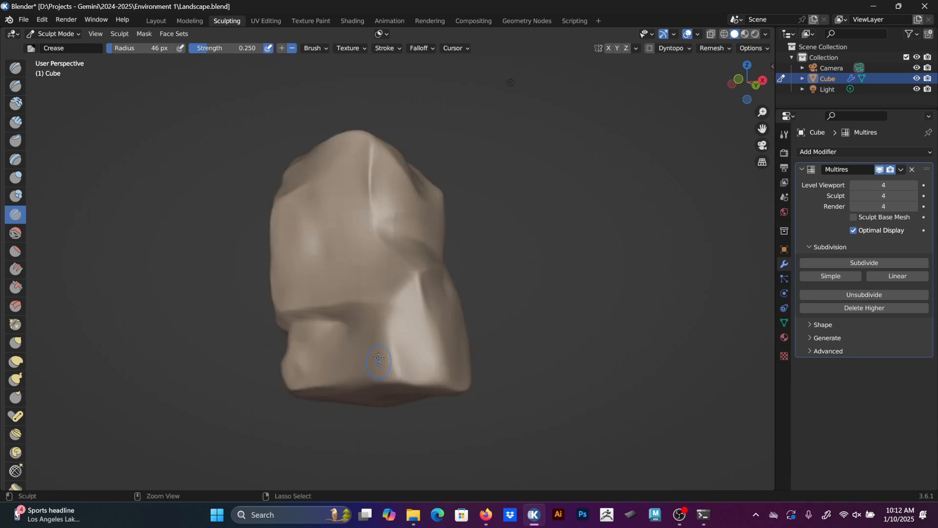
Crease the lower front edge where the narrow side meets the block's base.
{"action": "mouse_move", "coordinate": [377, 360]}
{"action": "left_mouse_down", "text": "ctrl"}
{"action": "mouse_move", "coordinate": [392, 346]}
{"action": "mouse_move", "coordinate": [392, 368]}
{"action": "left_mouse_up", "text": "ctrl"}
{"action": "middle_click_drag", "start_coordinate": [436, 326], "coordinate": [388, 334]}
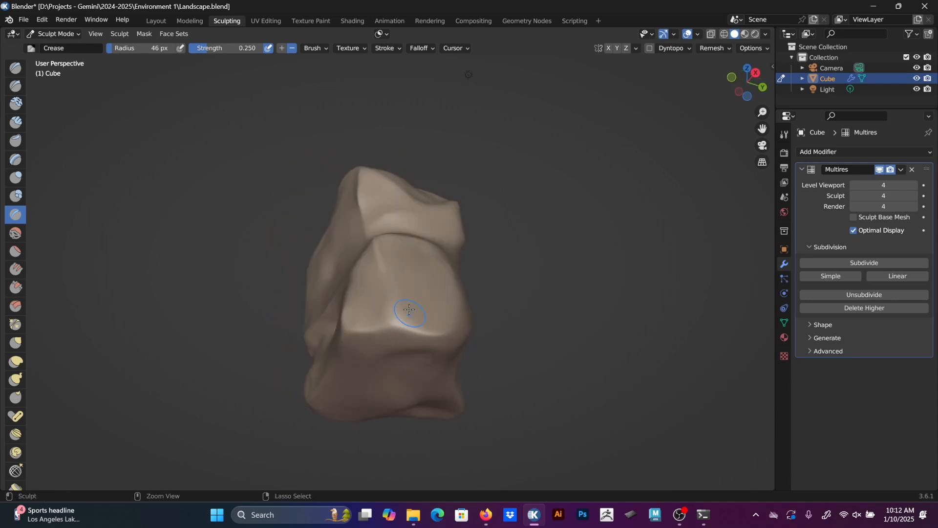
{"action": "middle_click_drag", "start_coordinate": [430, 308], "coordinate": [294, 293]}
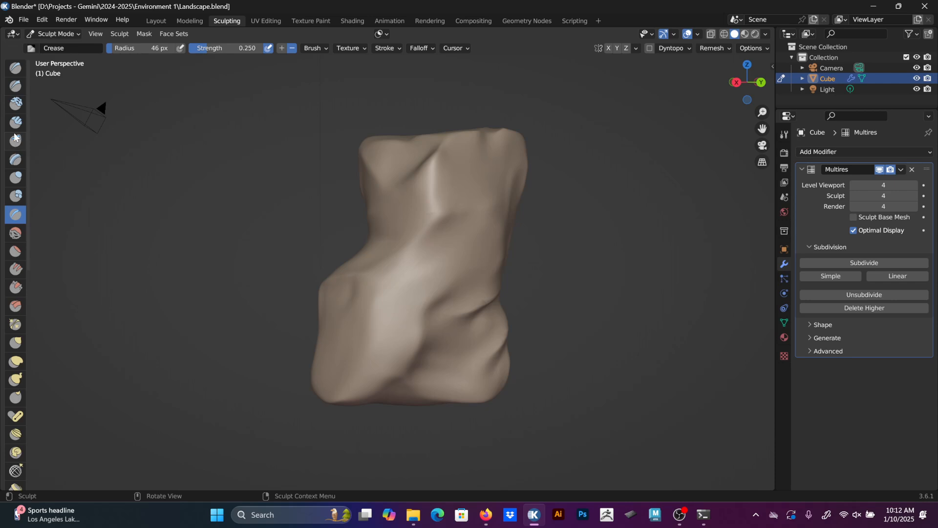
Switch to the Clay Strips brush and carve small chips along the block's lower edge and base corner.
{"action": "left_click", "coordinate": [15, 69]}
{"action": "left_click", "coordinate": [15, 123]}
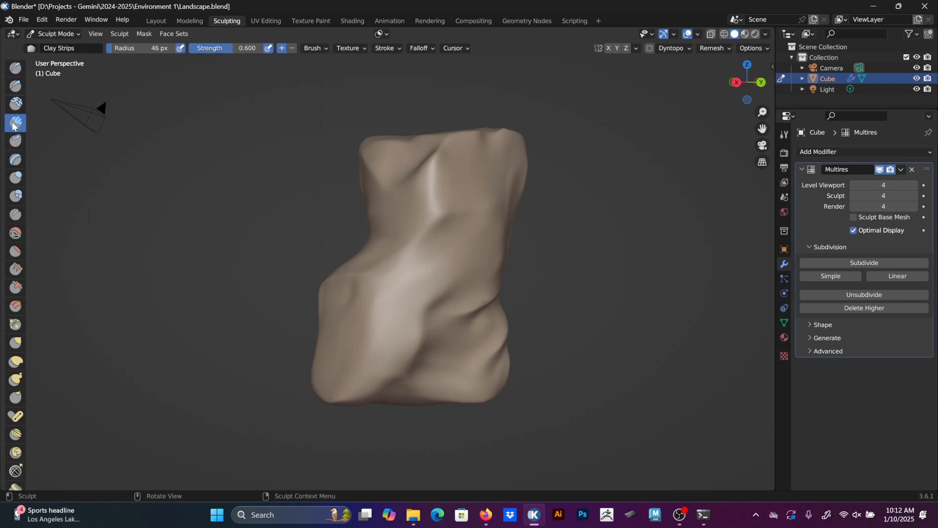
{"action": "mouse_move", "coordinate": [460, 273]}
{"action": "middle_mouse_down"}
{"action": "mouse_move", "coordinate": [498, 271]}
{"action": "mouse_move", "coordinate": [578, 318]}
{"action": "mouse_move", "coordinate": [606, 276]}
{"action": "middle_mouse_up"}
{"action": "scroll", "coordinate": [541, 204], "scroll_direction": "up", "scroll_amount": 5}
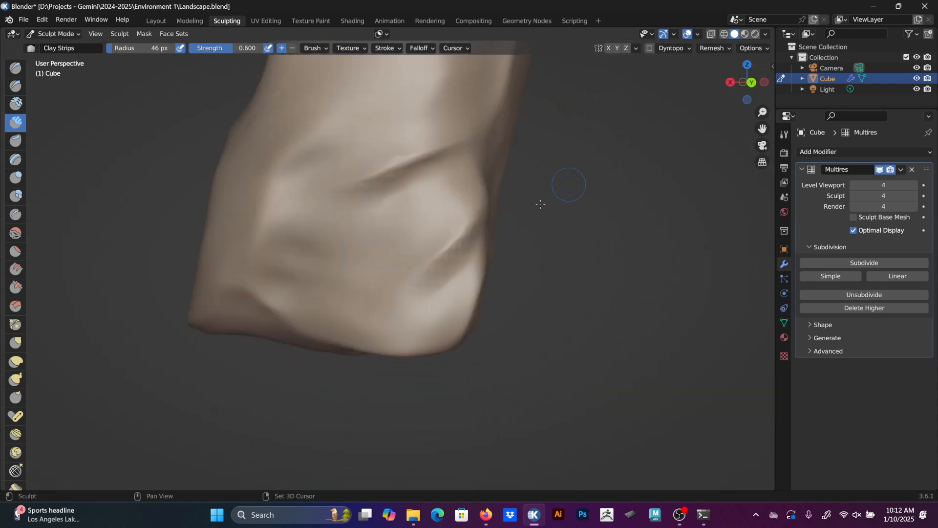
{"action": "middle_click_drag", "start_coordinate": [541, 205], "coordinate": [435, 252], "text": "shift"}
{"action": "middle_click_drag", "start_coordinate": [266, 289], "coordinate": [363, 280]}
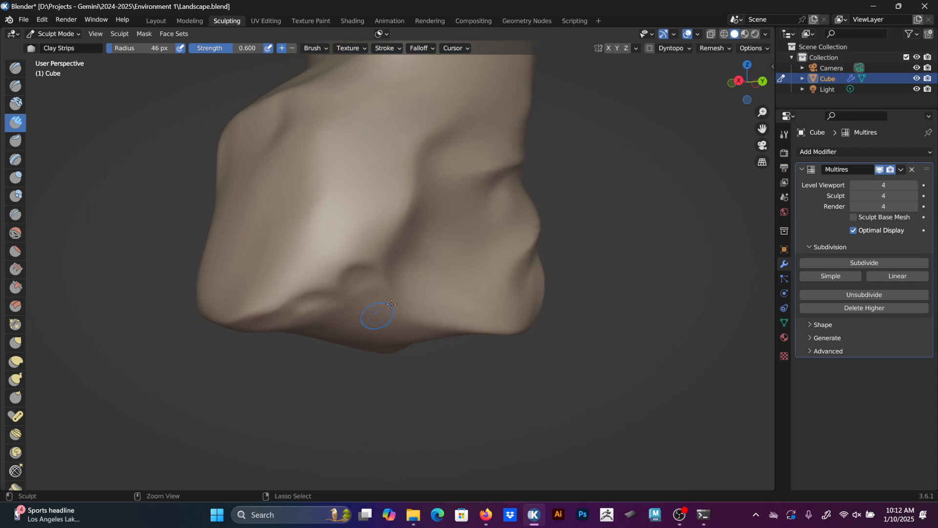
{"action": "middle_click_drag", "start_coordinate": [377, 315], "coordinate": [352, 222]}
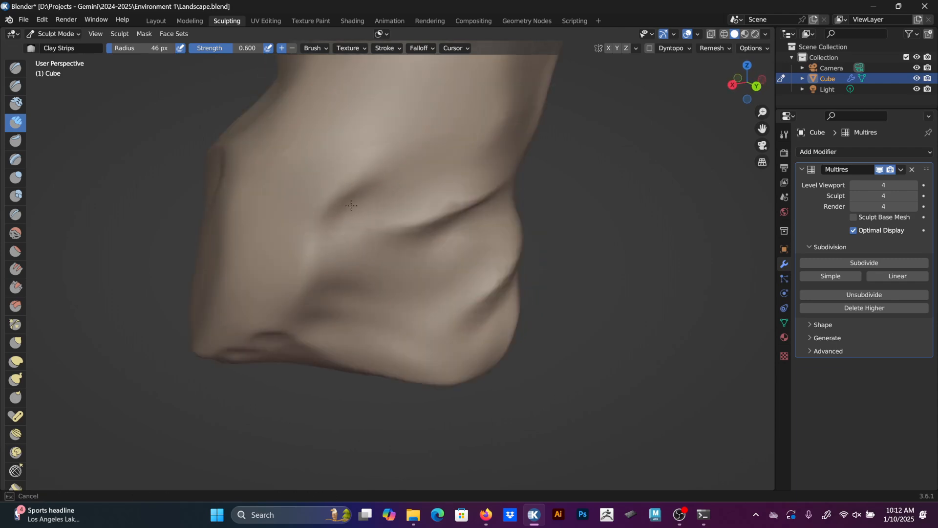
{"action": "middle_click_drag", "start_coordinate": [458, 136], "coordinate": [433, 199]}
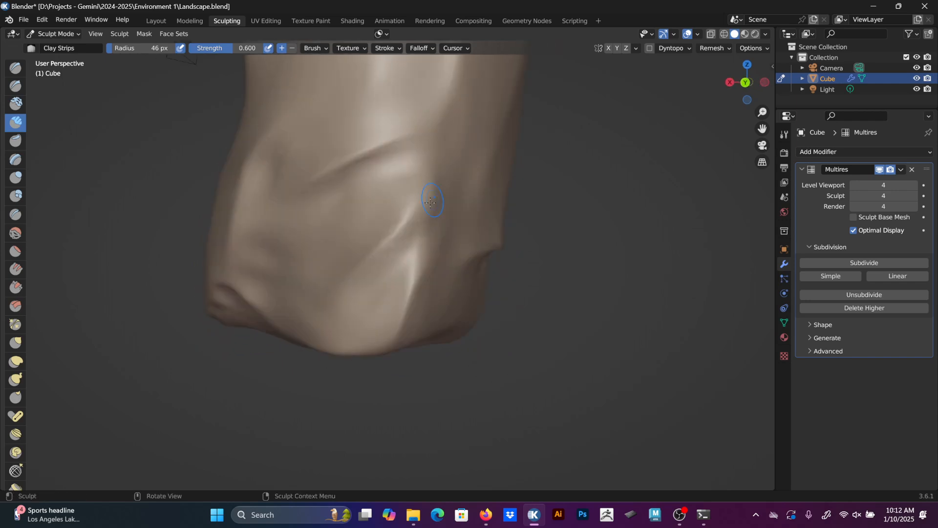
Rough up the band between the horizontal crack and the base with Clay Strips strokes.
{"action": "middle_click_drag", "start_coordinate": [361, 212], "coordinate": [356, 251]}
{"action": "mouse_move", "coordinate": [356, 251]}
{"action": "left_mouse_down", "text": "ctrl"}
{"action": "mouse_move", "coordinate": [423, 301]}
{"action": "mouse_move", "coordinate": [439, 301]}
{"action": "mouse_move", "coordinate": [430, 311]}
{"action": "left_mouse_up", "text": "ctrl"}
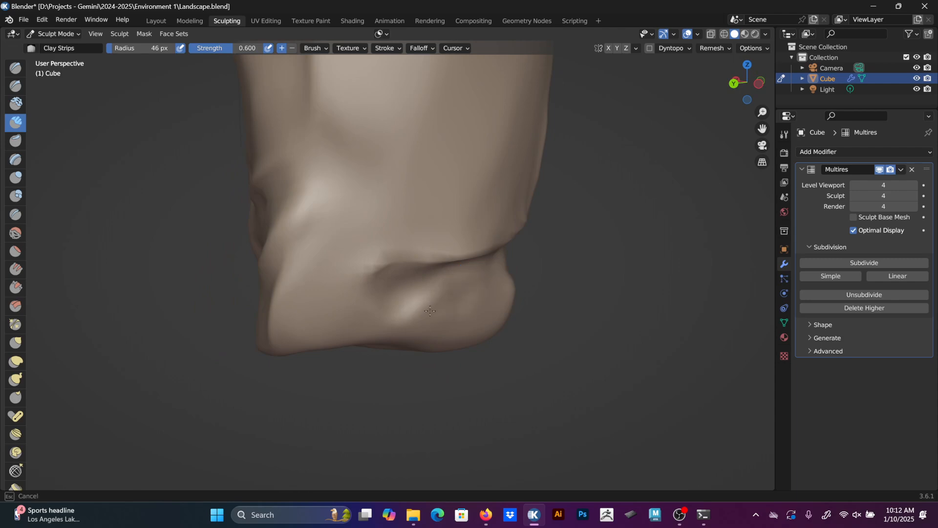
{"action": "middle_click_drag", "start_coordinate": [424, 210], "coordinate": [425, 218]}
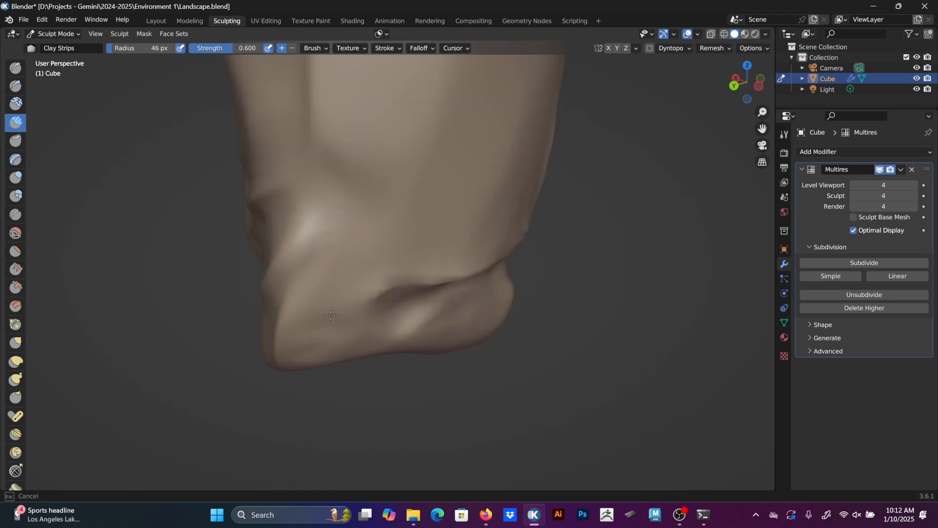
{"action": "left_click_drag", "start_coordinate": [313, 348], "coordinate": [328, 337]}
{"action": "left_click_drag", "start_coordinate": [361, 299], "coordinate": [396, 259]}
{"action": "middle_click_drag", "start_coordinate": [555, 235], "coordinate": [528, 239]}
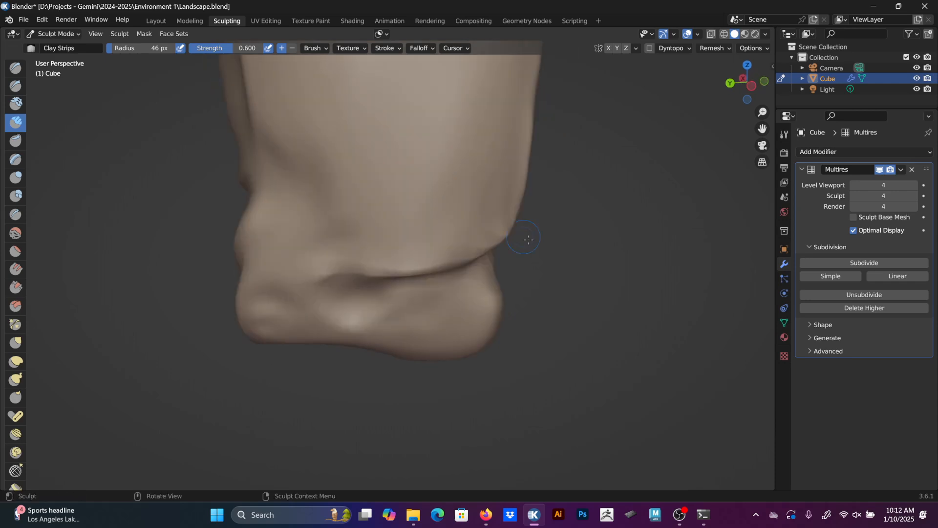
Reduce the Clay Strips radius to 25 px and carve short dents into the slanted plane below the top face.
{"action": "mouse_move", "coordinate": [582, 276]}
{"action": "middle_mouse_down", "text": "ctrl"}
{"action": "mouse_move", "coordinate": [586, 230]}
{"action": "mouse_move", "coordinate": [622, 272]}
{"action": "mouse_move", "coordinate": [489, 264]}
{"action": "middle_mouse_up", "text": "ctrl"}
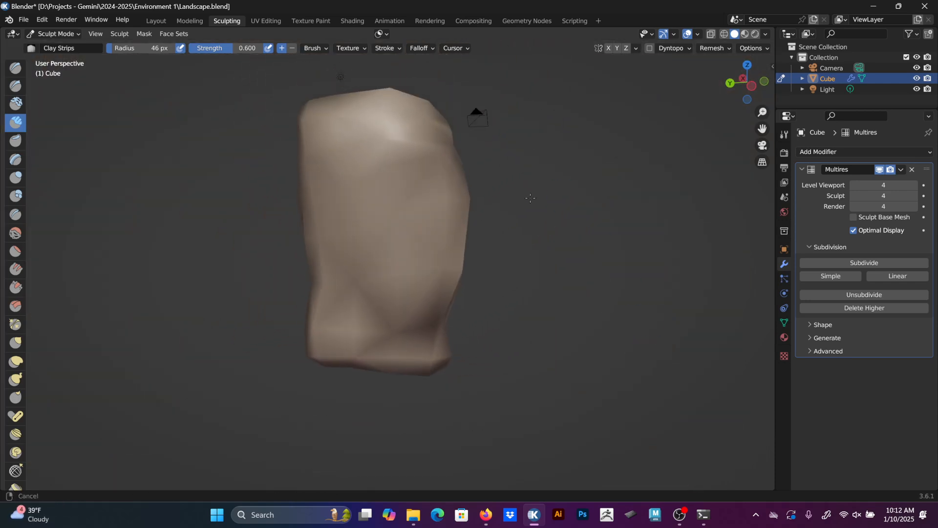
{"action": "middle_click_drag", "start_coordinate": [398, 209], "coordinate": [375, 157]}
{"action": "middle_click_drag", "start_coordinate": [360, 228], "coordinate": [349, 242]}
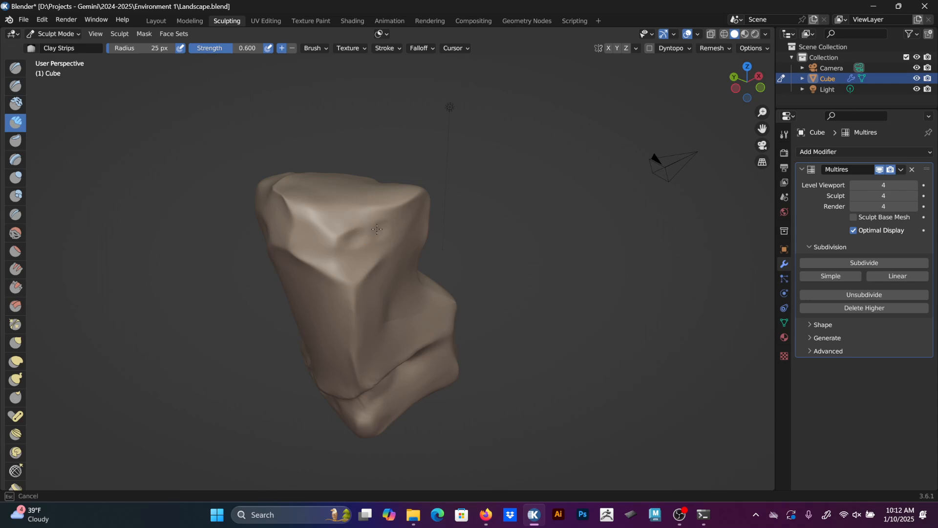
{"action": "middle_click_drag", "start_coordinate": [392, 220], "coordinate": [398, 220]}
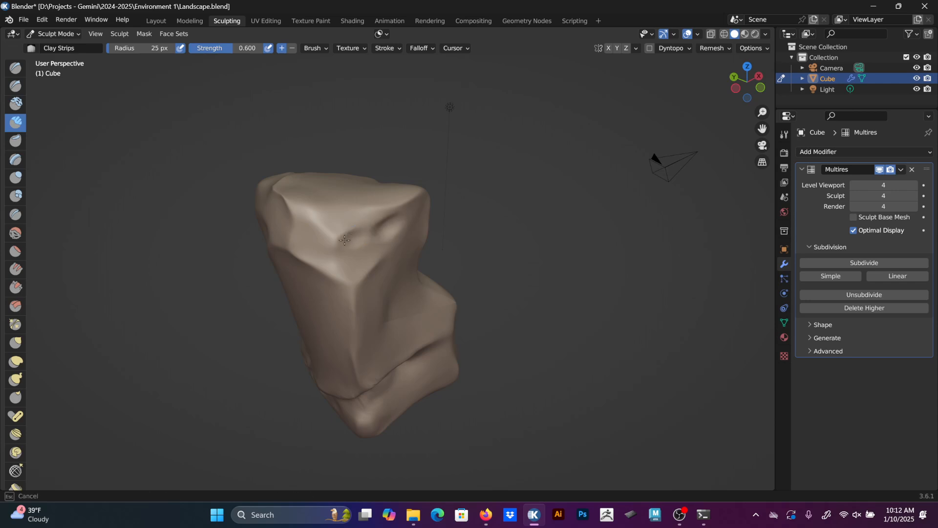
{"action": "mouse_move", "coordinate": [364, 255]}
{"action": "middle_mouse_down"}
{"action": "mouse_move", "coordinate": [371, 247]}
{"action": "mouse_move", "coordinate": [356, 251]}
{"action": "middle_mouse_up"}
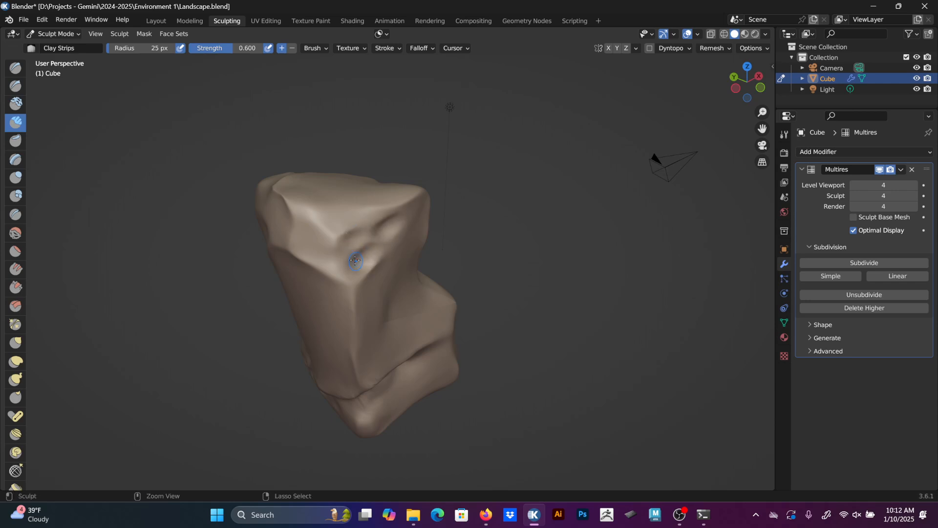
Reduce the brush radius to 15 px and extend the cluster of dents across and below the upper slanted plane.
{"action": "middle_click_drag", "start_coordinate": [395, 222], "coordinate": [369, 180]}
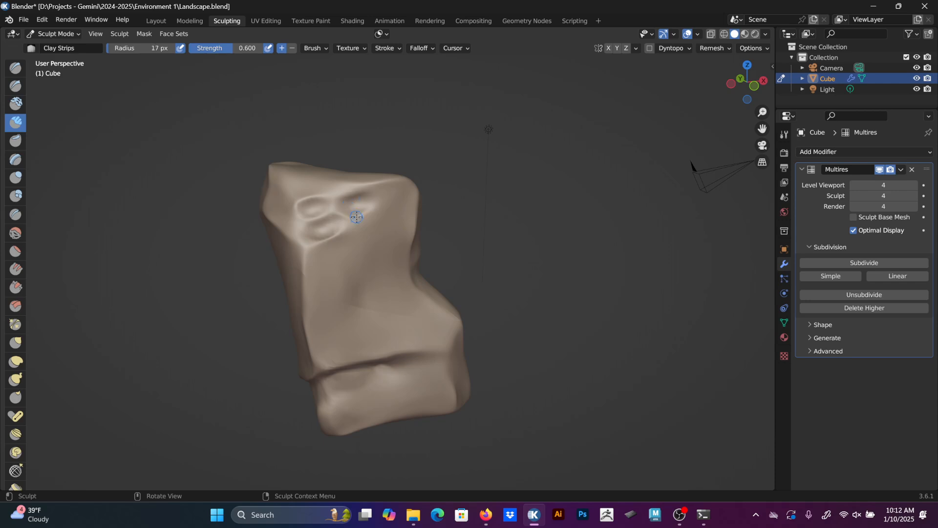
{"action": "middle_click_drag", "start_coordinate": [358, 228], "coordinate": [364, 225]}
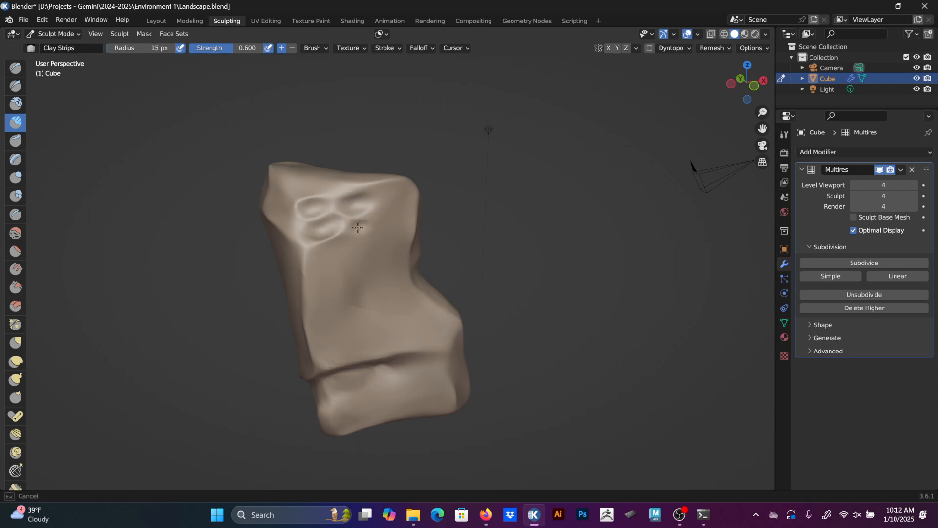
{"action": "left_click_drag", "start_coordinate": [358, 227], "coordinate": [387, 214]}
{"action": "left_click_drag", "start_coordinate": [370, 260], "coordinate": [341, 250], "text": "ctrl"}
Carve small dents around the horizontal crack and into the block's lower broad face.
{"action": "middle_click_drag", "start_coordinate": [366, 261], "coordinate": [362, 365]}
{"action": "left_click_drag", "start_coordinate": [330, 320], "coordinate": [335, 323], "text": "ctrl"}
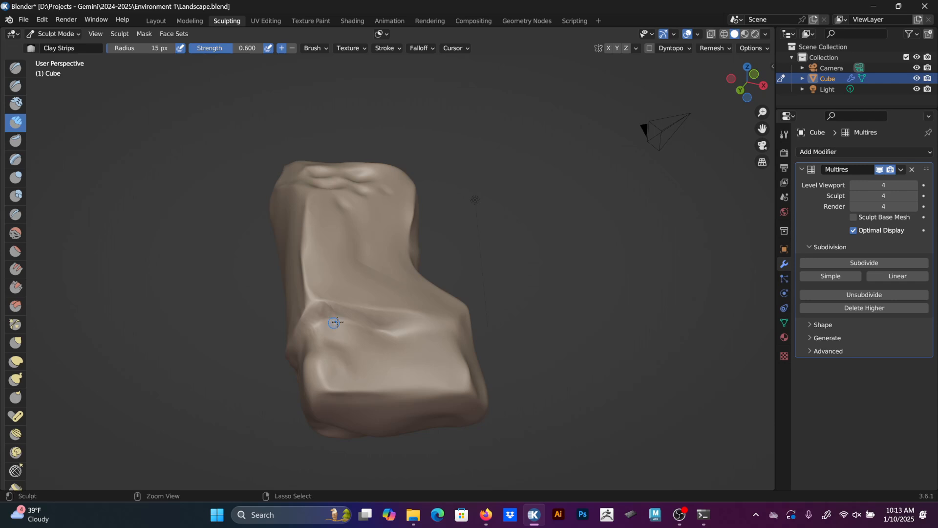
{"action": "mouse_move", "coordinate": [338, 357]}
{"action": "left_mouse_down", "text": "ctrl"}
{"action": "mouse_move", "coordinate": [339, 347]}
{"action": "mouse_move", "coordinate": [328, 353]}
{"action": "left_mouse_up", "text": "ctrl"}
{"action": "mouse_move", "coordinate": [337, 349]}
{"action": "middle_mouse_down"}
{"action": "mouse_move", "coordinate": [381, 341]}
{"action": "mouse_move", "coordinate": [373, 352]}
{"action": "middle_mouse_up"}
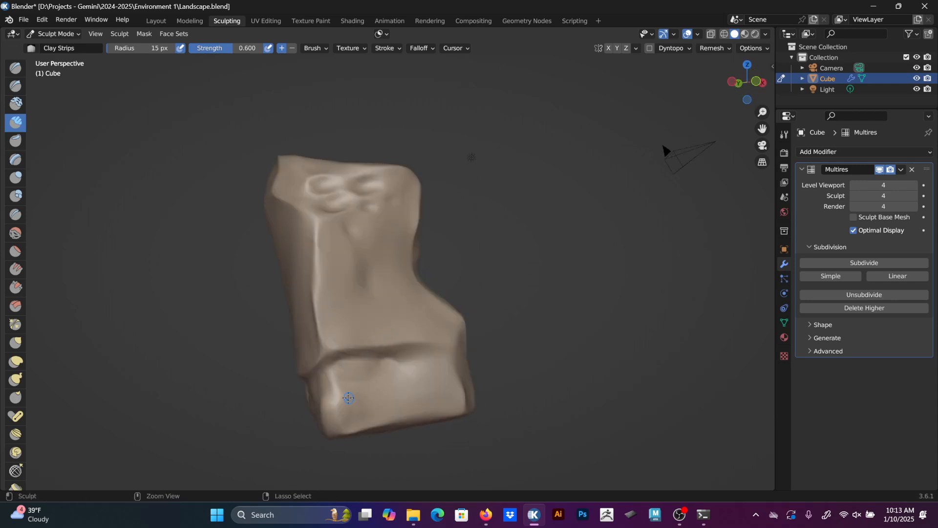
{"action": "left_click_drag", "start_coordinate": [350, 394], "coordinate": [371, 405], "text": "ctrl"}
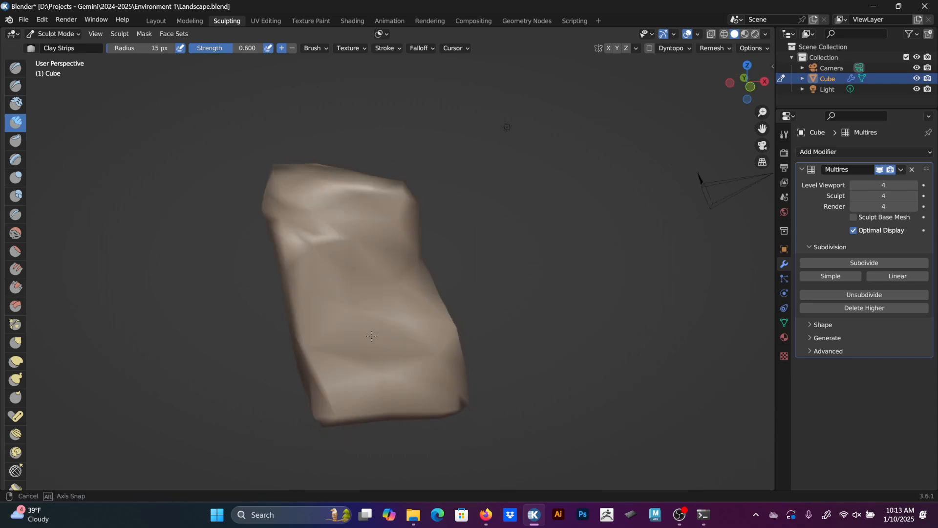
{"action": "mouse_move", "coordinate": [382, 315]}
{"action": "middle_mouse_down"}
{"action": "mouse_move", "coordinate": [472, 284]}
{"action": "mouse_move", "coordinate": [561, 297]}
{"action": "mouse_move", "coordinate": [606, 246]}
{"action": "middle_mouse_up"}
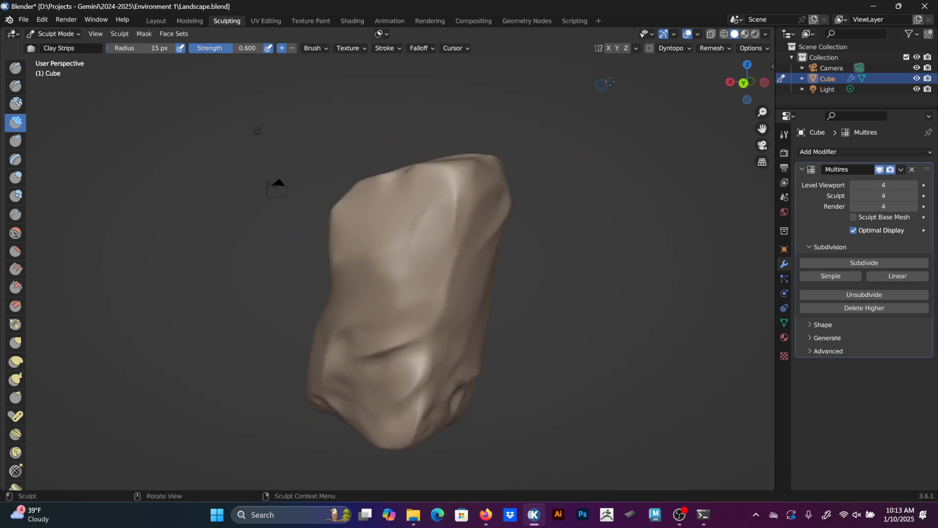
Switch to the Layout workspace and select the sculpted rock in Object Mode.
{"action": "left_click", "coordinate": [156, 20]}
{"action": "scroll", "coordinate": [332, 137], "scroll_direction": "down", "scroll_amount": 5}
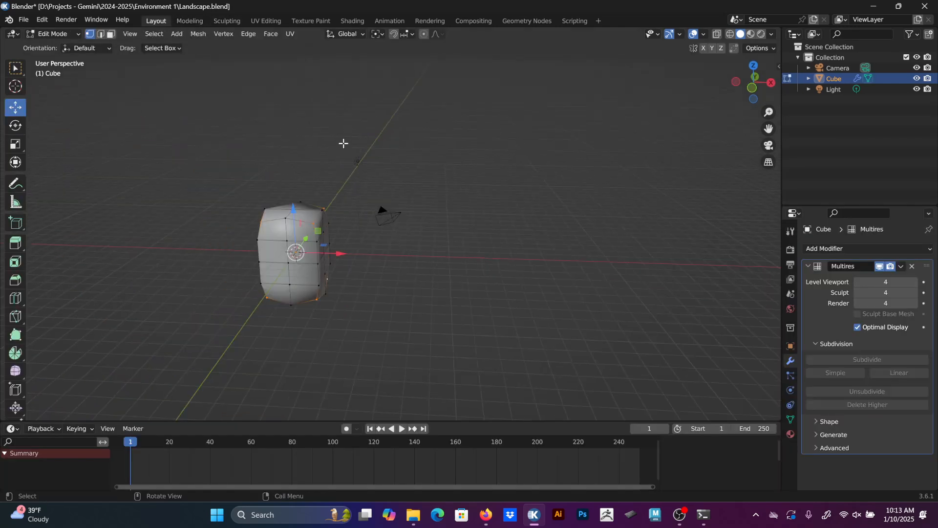
{"action": "left_click", "coordinate": [508, 209]}
{"action": "middle_click_drag", "start_coordinate": [509, 209], "coordinate": [379, 198]}
{"action": "left_click", "coordinate": [380, 216]}
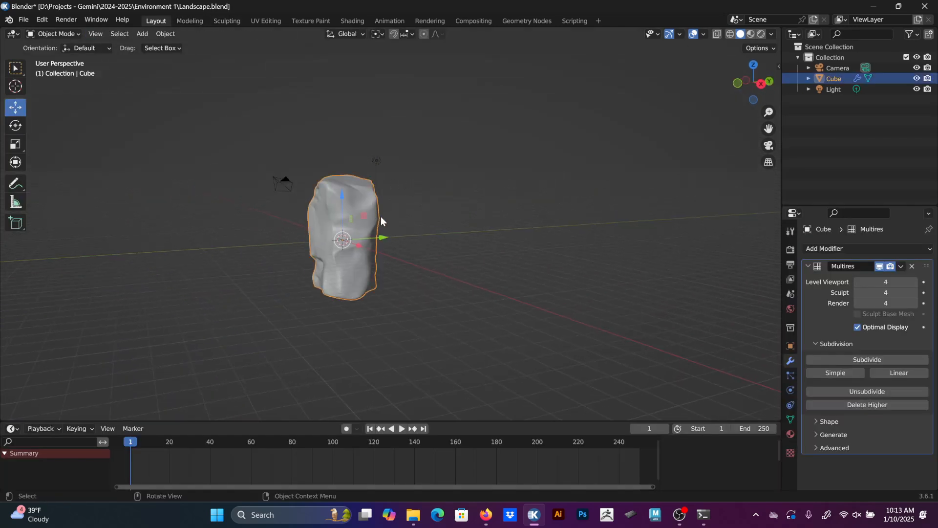
{"action": "scroll", "coordinate": [379, 215], "scroll_direction": "up", "scroll_amount": 4}
{"action": "mouse_move", "coordinate": [351, 189]}
{"action": "middle_mouse_down"}
{"action": "mouse_move", "coordinate": [360, 208]}
{"action": "mouse_move", "coordinate": [407, 199]}
{"action": "mouse_move", "coordinate": [439, 209]}
{"action": "middle_mouse_up"}
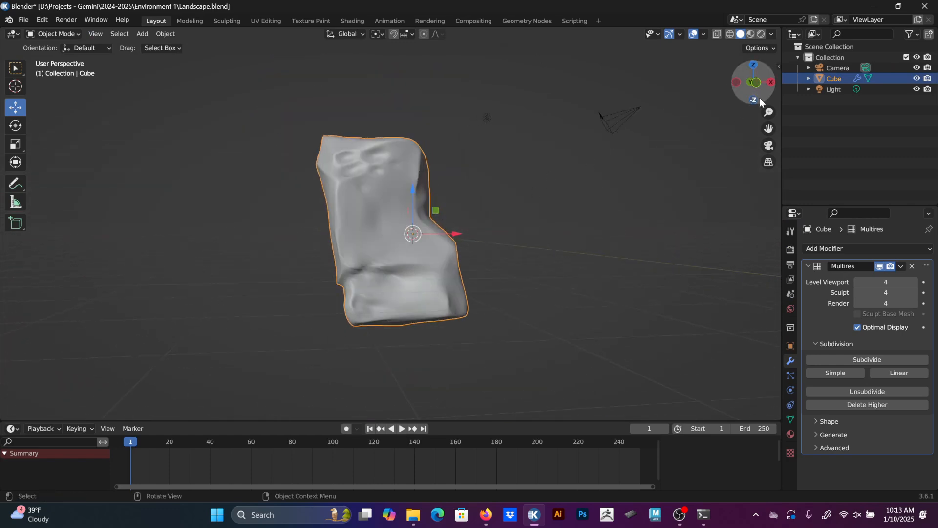
Rename the sculpted rock object from the default cube name to Rock_Main.
{"action": "double_click", "coordinate": [834, 77]}
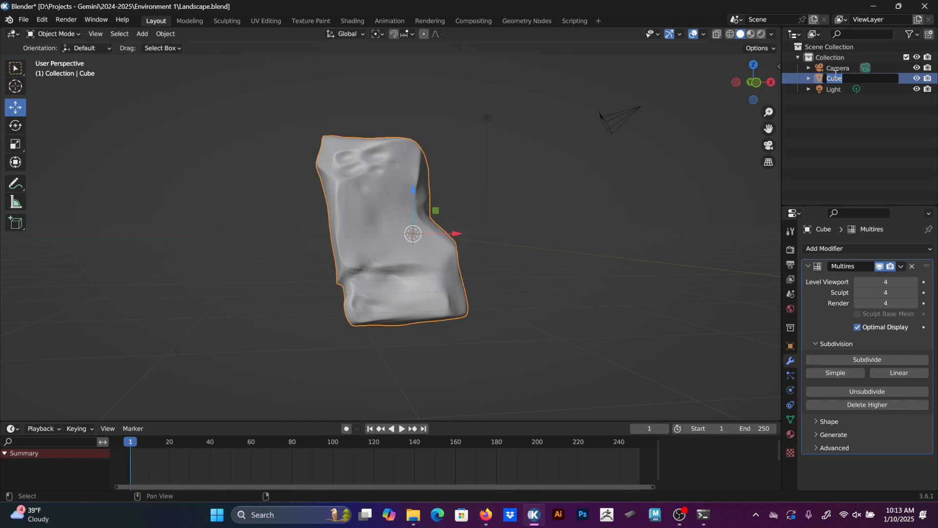
{"action": "type", "text": "Rock_Main"}
{"action": "key", "text": "Return"}
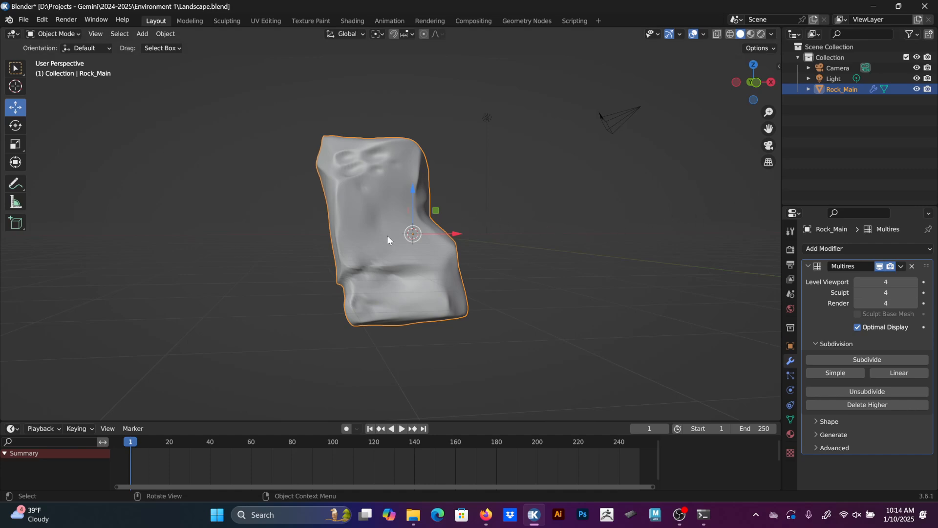
Collapse the Multires modifier's settings on Rock_Main and save the Landscape file.
{"action": "scroll", "coordinate": [406, 234], "scroll_direction": "up", "scroll_amount": 5}
{"action": "middle_click_drag", "start_coordinate": [426, 234], "coordinate": [330, 251]}
{"action": "scroll", "coordinate": [410, 248], "scroll_direction": "down", "scroll_amount": 6}
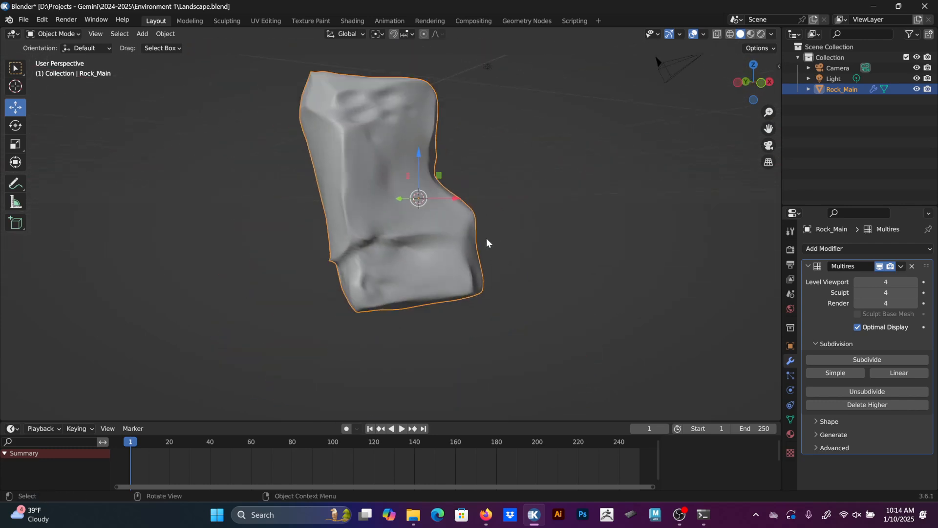
{"action": "left_click", "coordinate": [808, 266]}
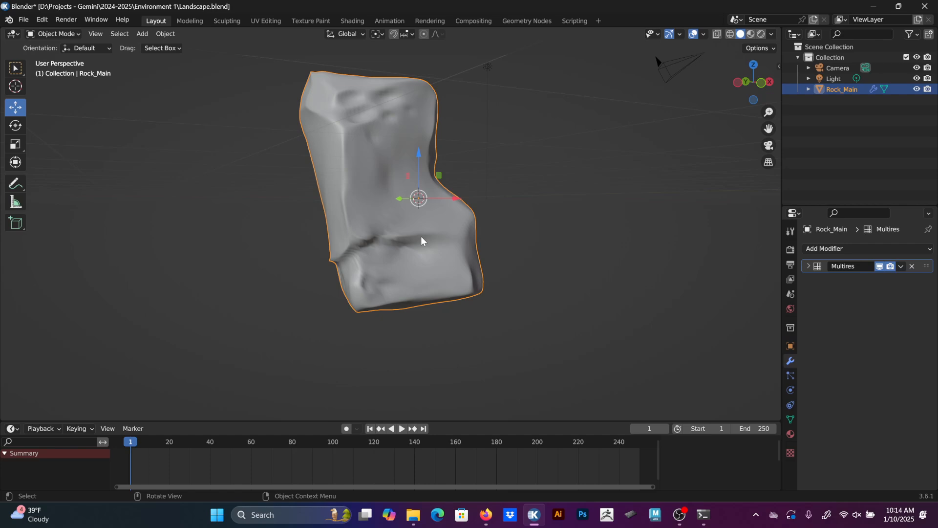
{"action": "left_click", "coordinate": [850, 249]}
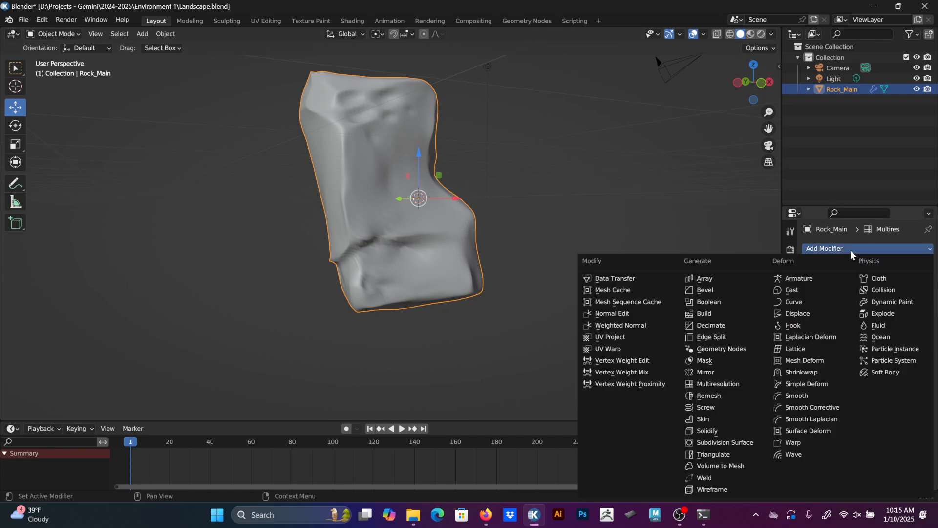
{"action": "left_click", "coordinate": [721, 385]}
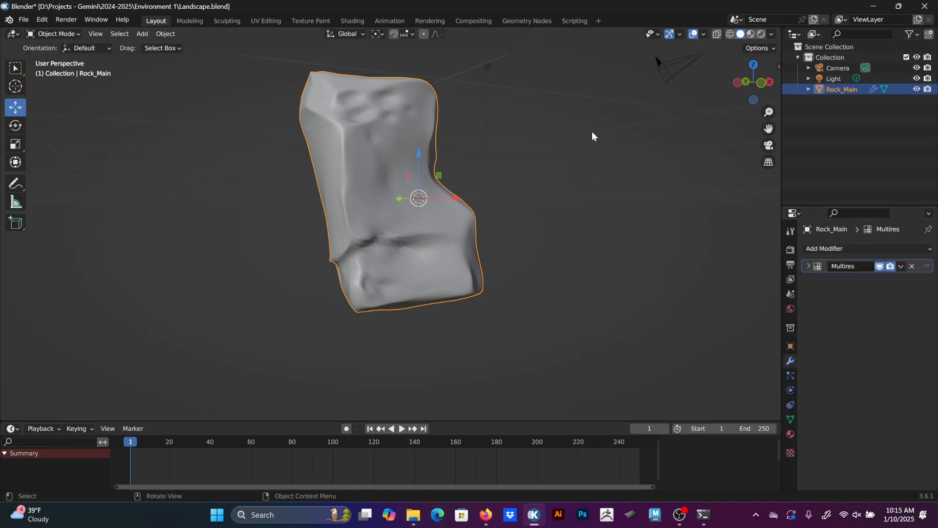
{"action": "key", "text": "ctrl+s"}
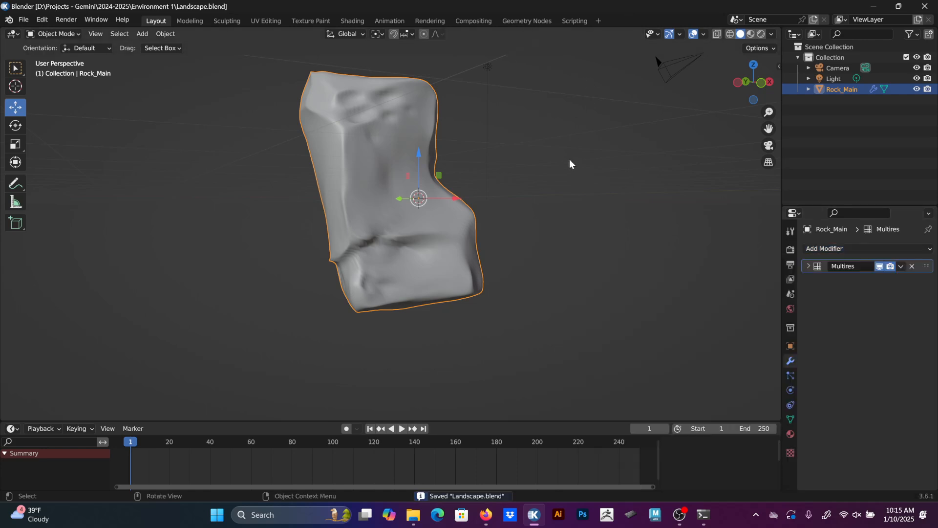
Add a Remesh modifier in Voxel mode to Rock_Main and inspect the faceting around the horizontal crack.
{"action": "left_click", "coordinate": [840, 249]}
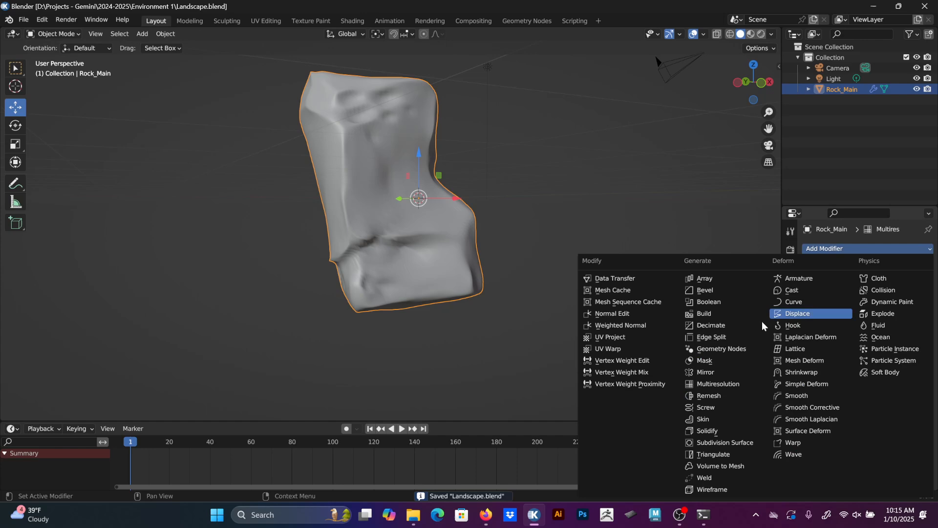
{"action": "left_click", "coordinate": [721, 395]}
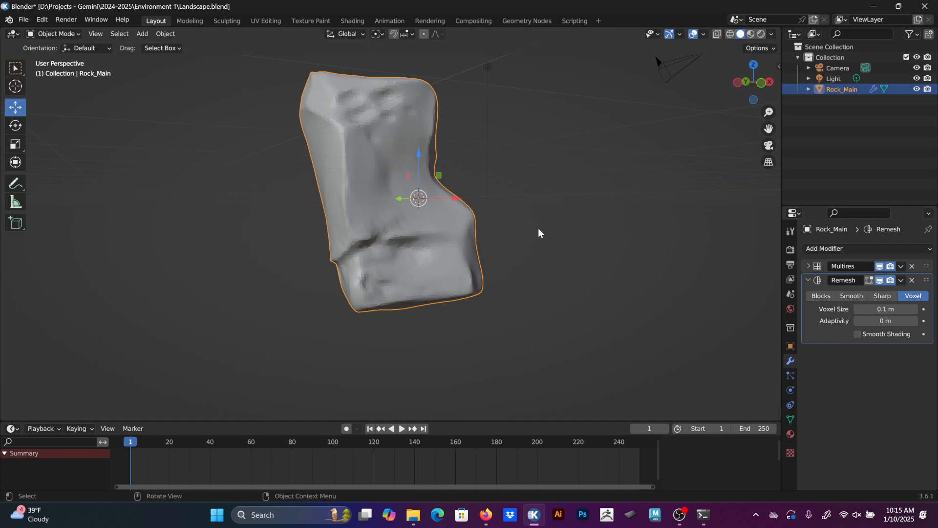
{"action": "scroll", "coordinate": [411, 236], "scroll_direction": "up", "scroll_amount": 8}
{"action": "middle_click_drag", "start_coordinate": [406, 245], "coordinate": [467, 224], "text": "shift"}
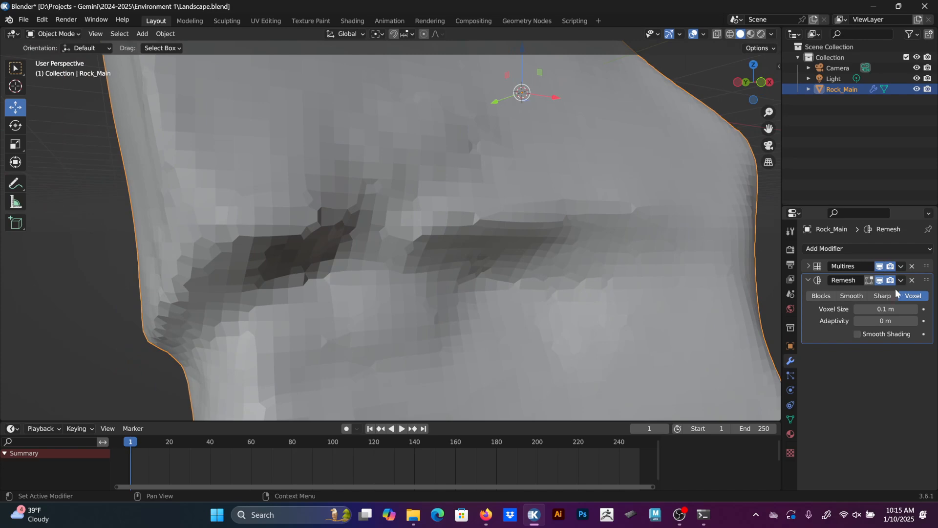
Compare the rock with the Remesh modifier hidden and shown, and set its voxel size to 0.12 m.
{"action": "left_click", "coordinate": [880, 281]}
{"action": "left_click", "coordinate": [885, 282]}
{"action": "left_click", "coordinate": [885, 283]}
{"action": "left_click", "coordinate": [885, 283]}
{"action": "left_click", "coordinate": [885, 282]}
{"action": "left_click", "coordinate": [884, 282]}
{"action": "mouse_move", "coordinate": [886, 309]}
{"action": "left_mouse_down"}
{"action": "mouse_move", "coordinate": [919, 308]}
{"action": "mouse_move", "coordinate": [865, 309]}
{"action": "mouse_move", "coordinate": [912, 308]}
{"action": "mouse_move", "coordinate": [890, 309]}
{"action": "left_mouse_up"}
{"action": "scroll", "coordinate": [711, 224], "scroll_direction": "down", "scroll_amount": 6}
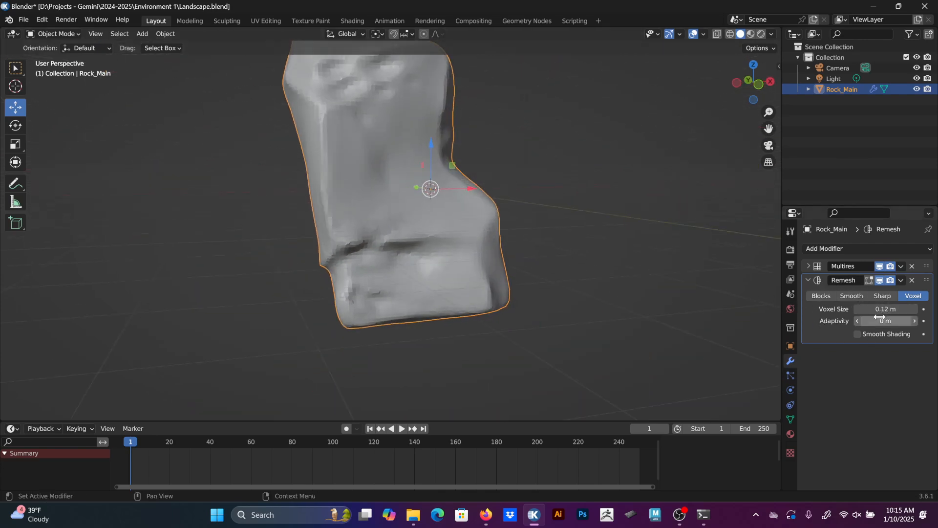
Try Shade Auto Smooth on the remeshed rock and undo it.
{"action": "left_click", "coordinate": [866, 249]}
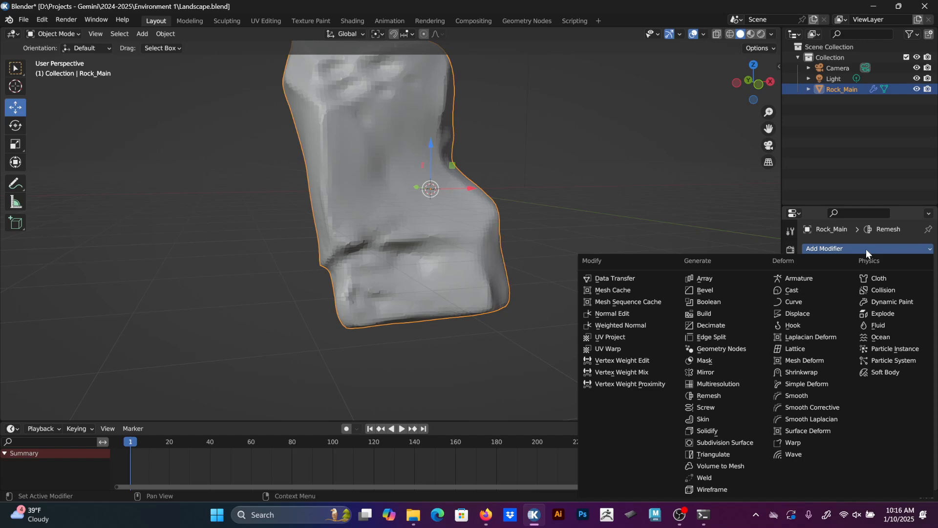
{"action": "left_click", "coordinate": [866, 247]}
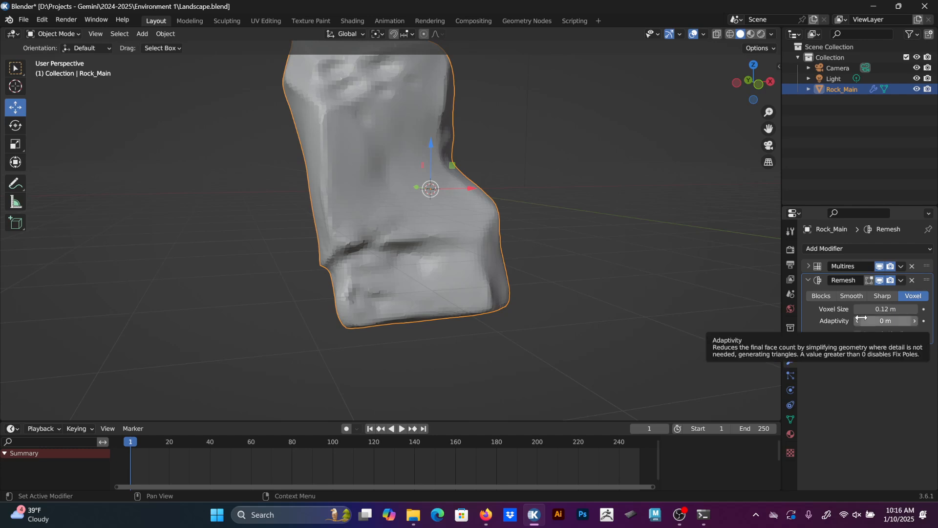
{"action": "right_click", "coordinate": [395, 187]}
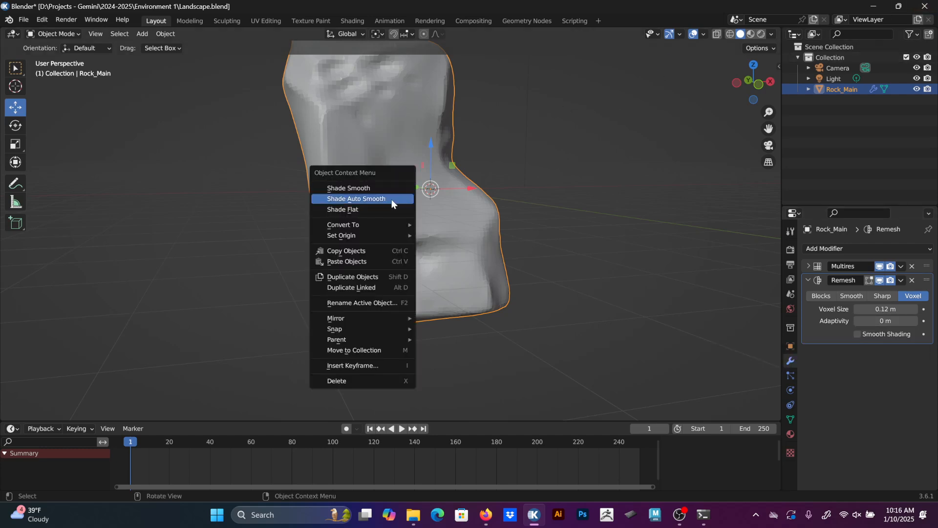
{"action": "left_click", "coordinate": [392, 199]}
{"action": "key", "text": "ctrl+z"}
Apply Shade Smooth to the rock and enable Smooth Shading in the Remesh modifier.
{"action": "right_click", "coordinate": [395, 123]}
{"action": "left_click", "coordinate": [396, 122]}
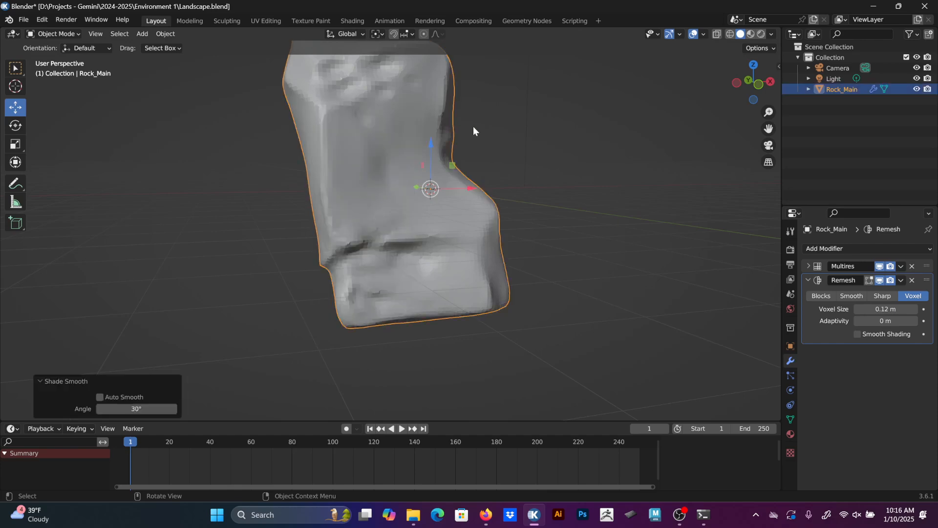
{"action": "mouse_move", "coordinate": [473, 131]}
{"action": "middle_mouse_down"}
{"action": "mouse_move", "coordinate": [540, 133]}
{"action": "mouse_move", "coordinate": [444, 201]}
{"action": "middle_mouse_up"}
{"action": "left_click", "coordinate": [860, 334]}
{"action": "scroll", "coordinate": [644, 223], "scroll_direction": "up", "scroll_amount": 2}
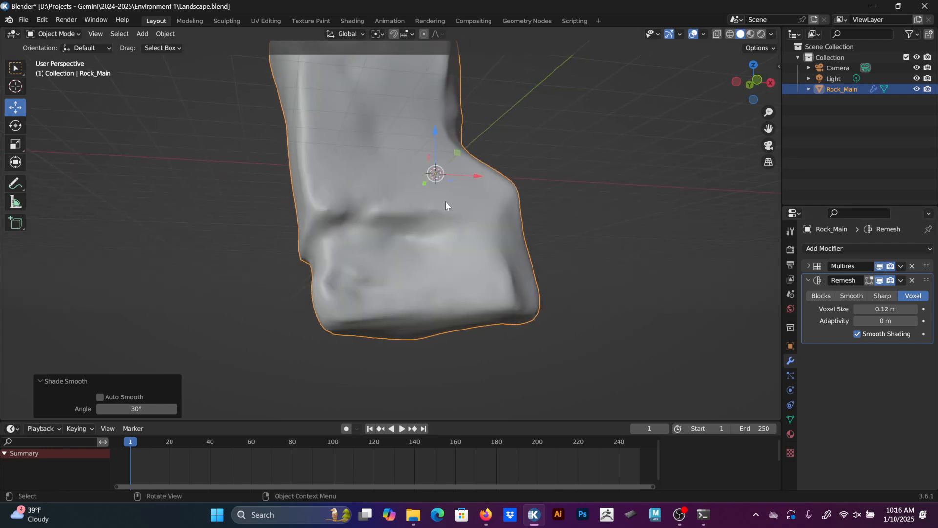
Try a Displace modifier with a new texture on the rock, and remove both.
{"action": "left_click", "coordinate": [834, 249]}
{"action": "left_click", "coordinate": [815, 312]}
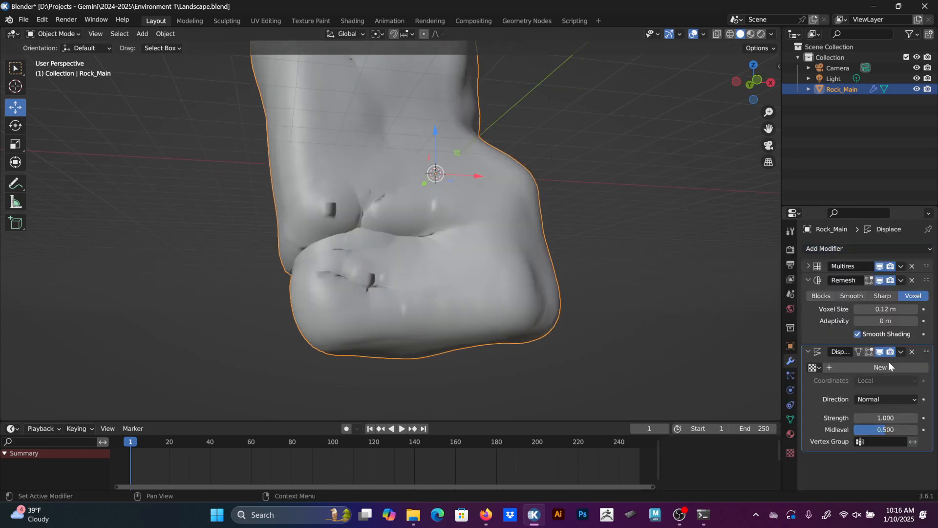
{"action": "left_click", "coordinate": [843, 367]}
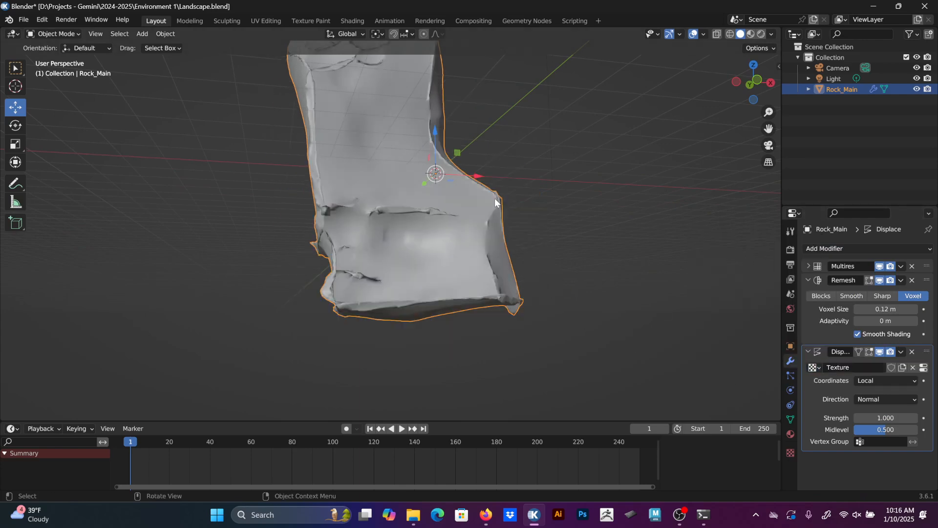
{"action": "middle_click_drag", "start_coordinate": [703, 371], "coordinate": [567, 227]}
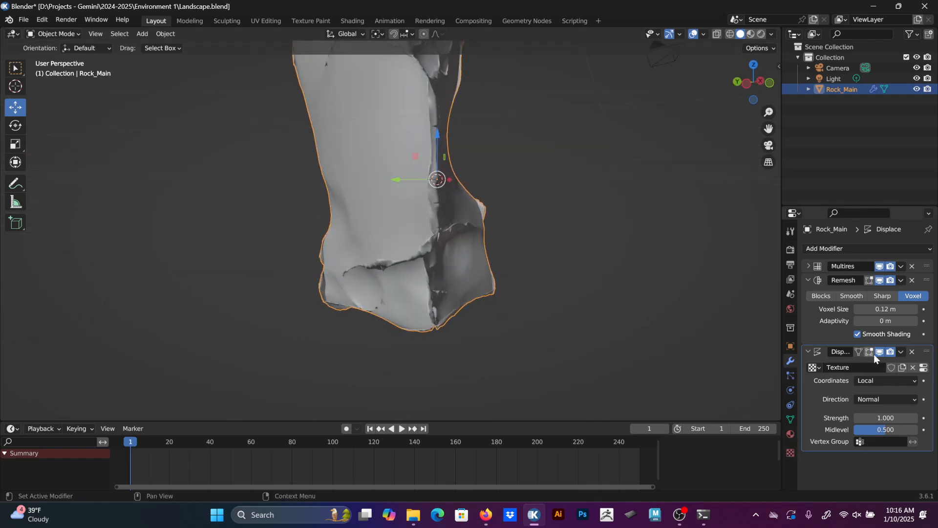
{"action": "left_click", "coordinate": [913, 367]}
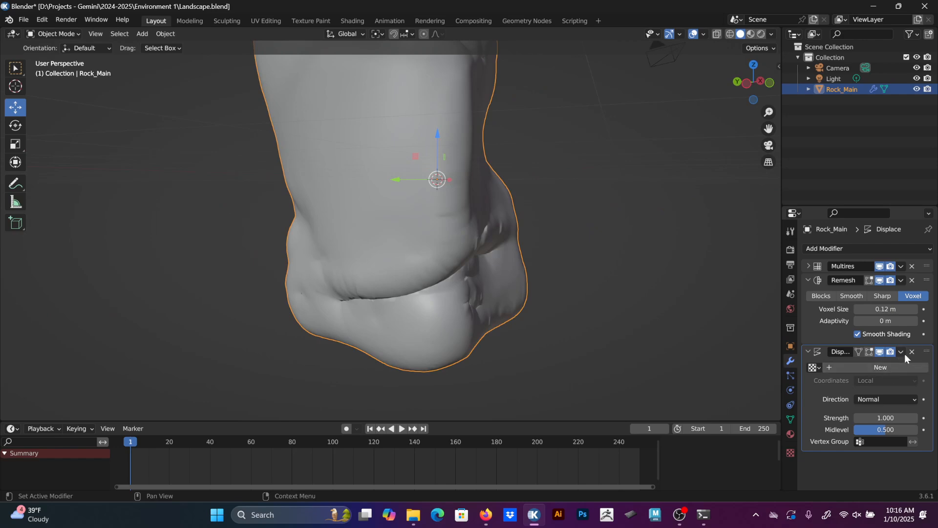
{"action": "left_click", "coordinate": [913, 352]}
Add a Displace modifier with a new texture to Rock_Main and open that texture's image settings.
{"action": "left_click", "coordinate": [853, 249]}
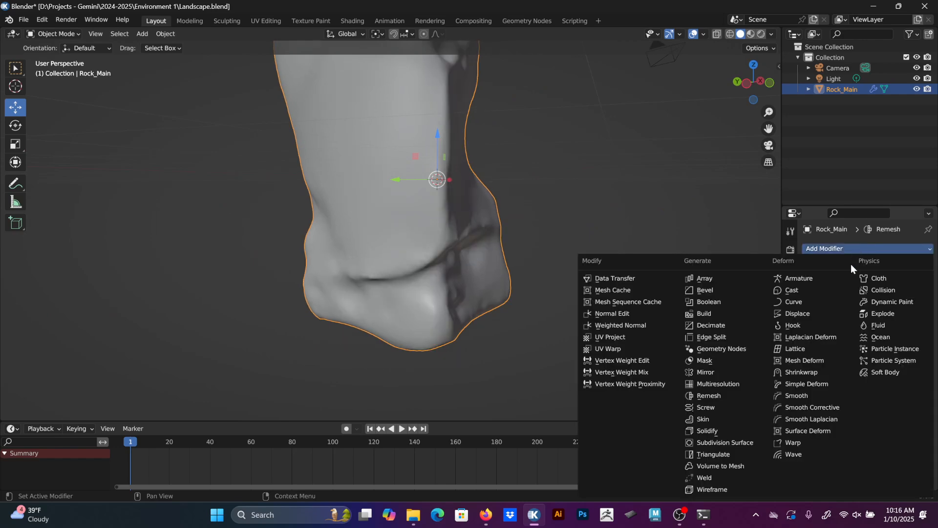
{"action": "left_click", "coordinate": [792, 310]}
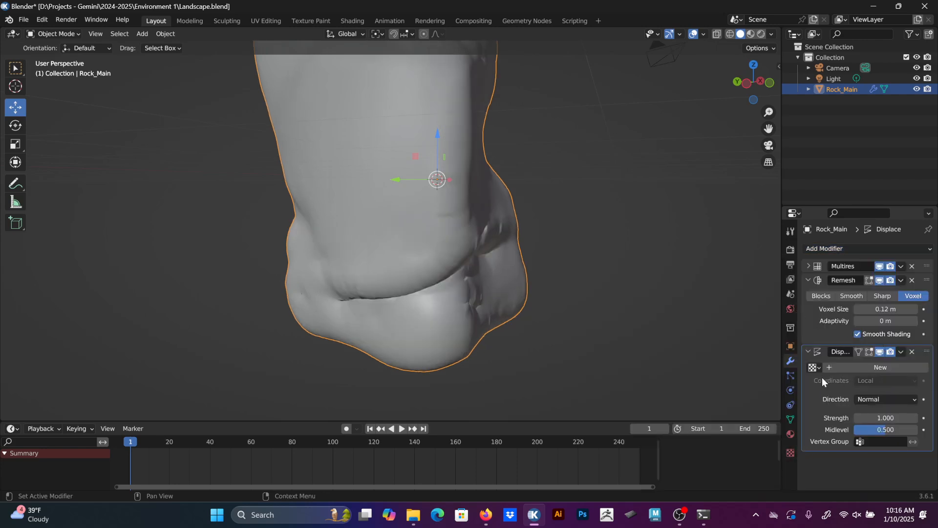
{"action": "left_click", "coordinate": [843, 369]}
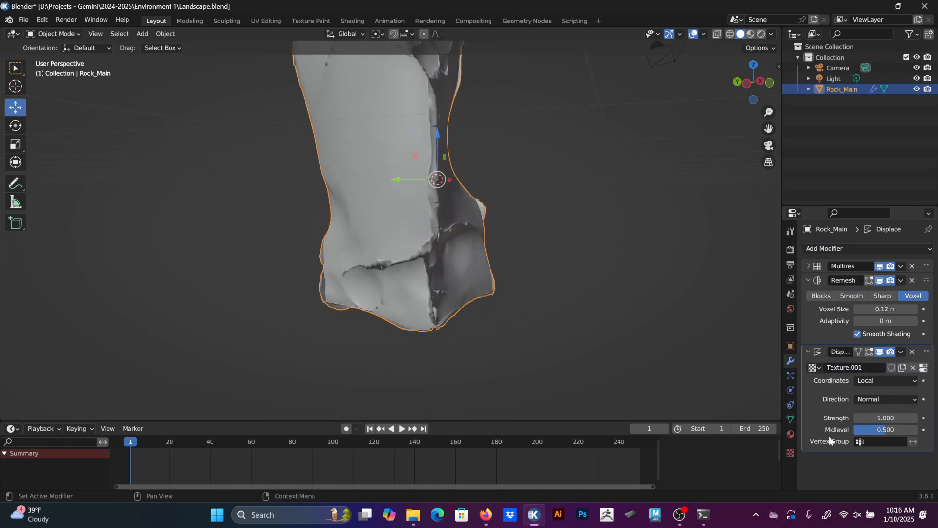
{"action": "left_click", "coordinate": [792, 453]}
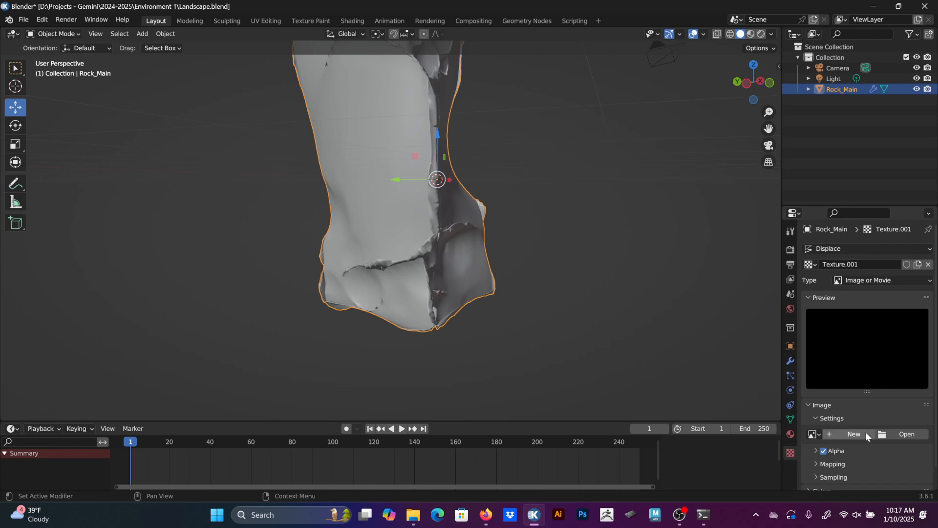
{"action": "left_click", "coordinate": [790, 362]}
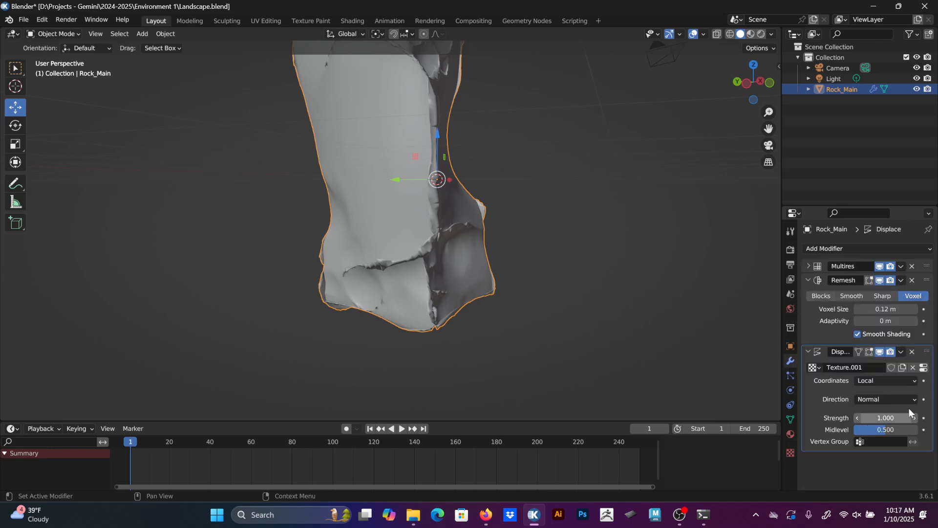
{"action": "left_click", "coordinate": [790, 453]}
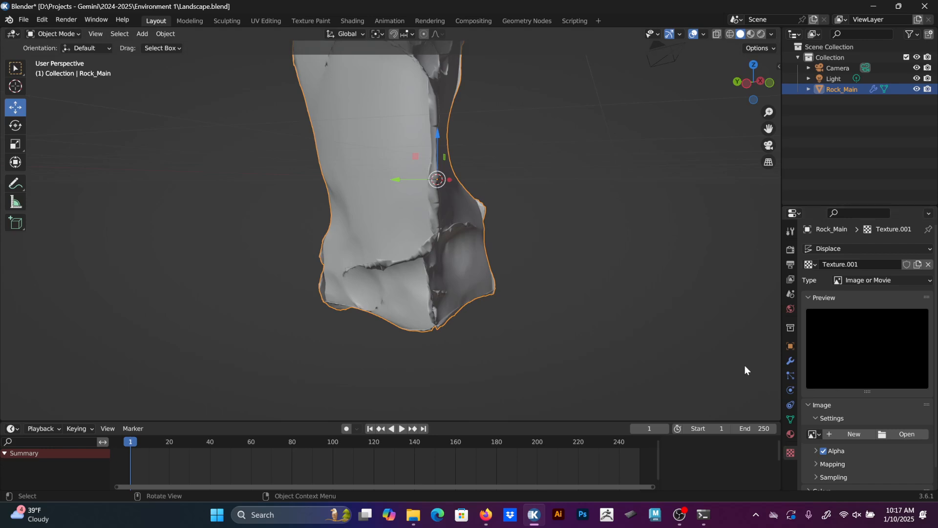
{"action": "left_click", "coordinate": [905, 434]}
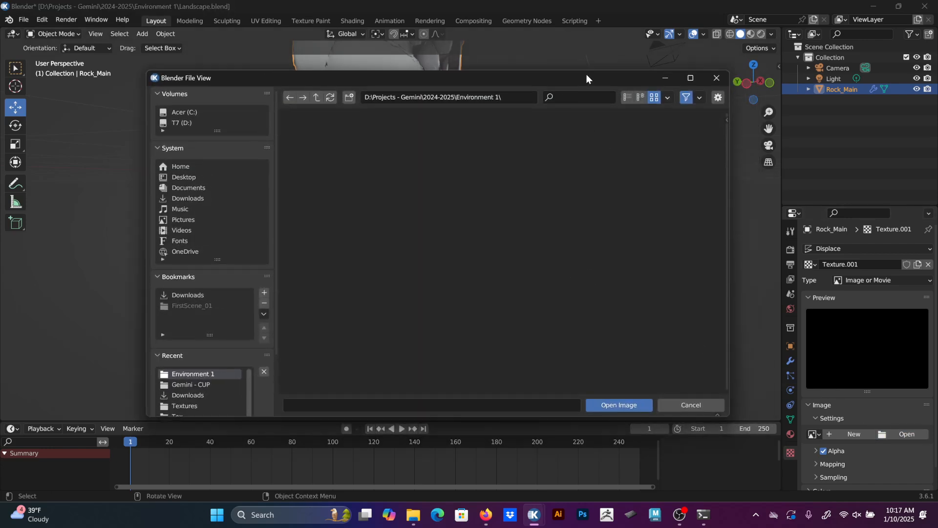
{"action": "left_click_drag", "start_coordinate": [587, 78], "coordinate": [577, 55]}
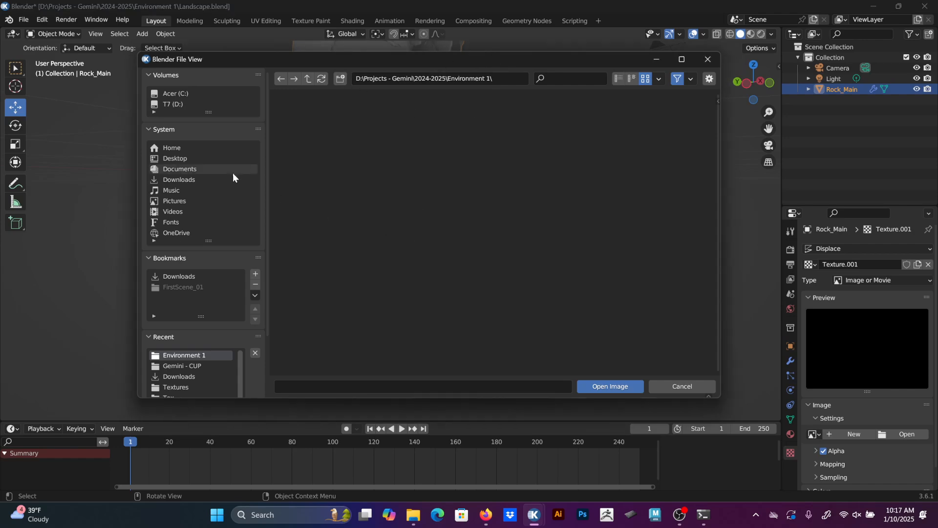
{"action": "left_click_drag", "start_coordinate": [288, 61], "coordinate": [283, 134]}
{"action": "left_click", "coordinate": [702, 132]}
{"action": "scroll", "coordinate": [547, 149], "scroll_direction": "down", "scroll_amount": 2}
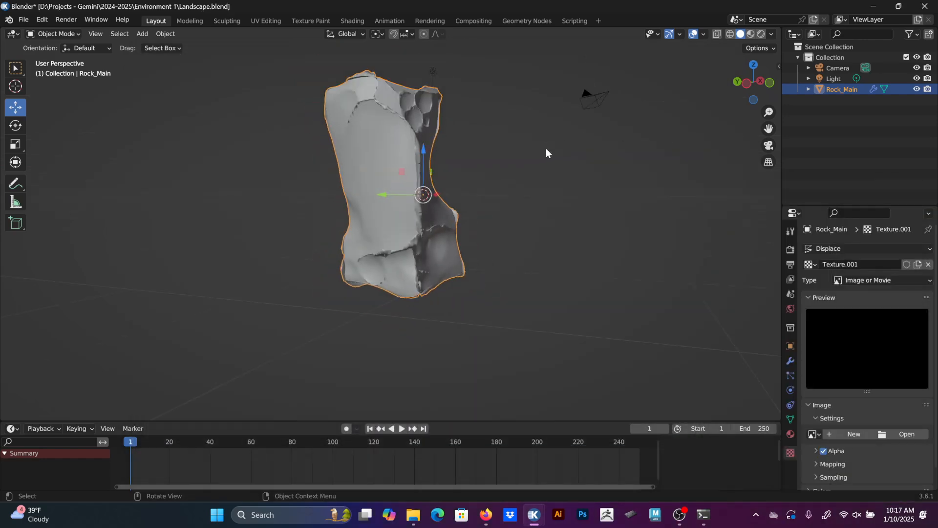
{"action": "middle_click_drag", "start_coordinate": [452, 127], "coordinate": [452, 155]}
{"action": "scroll", "coordinate": [464, 146], "scroll_direction": "up", "scroll_amount": 5}
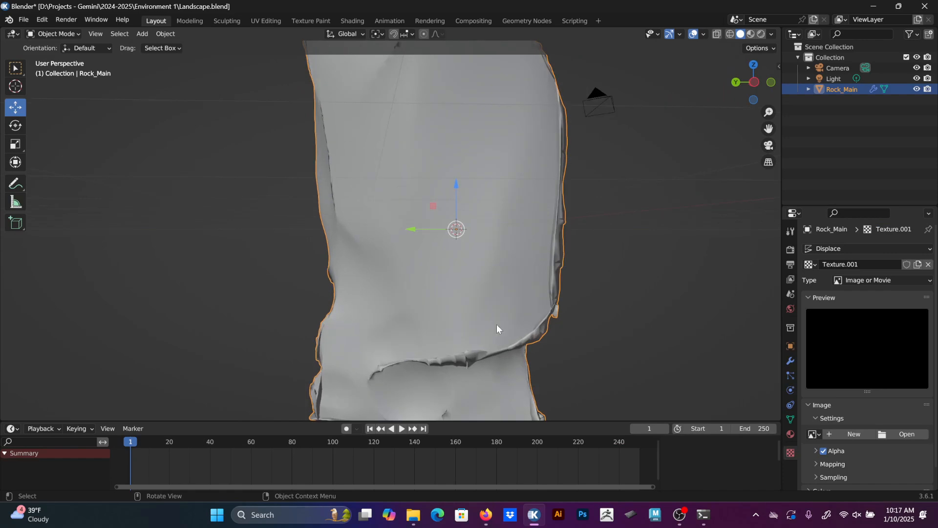
{"action": "scroll", "coordinate": [497, 324], "scroll_direction": "down", "scroll_amount": 4}
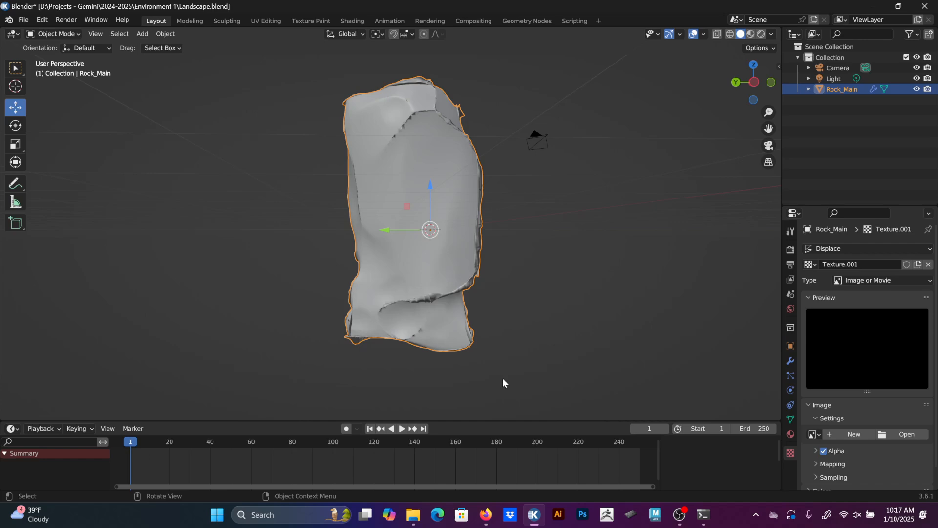
Switch to File Explorer, open the Textures folder on drive D and copy its path.
{"action": "left_click", "coordinate": [413, 515]}
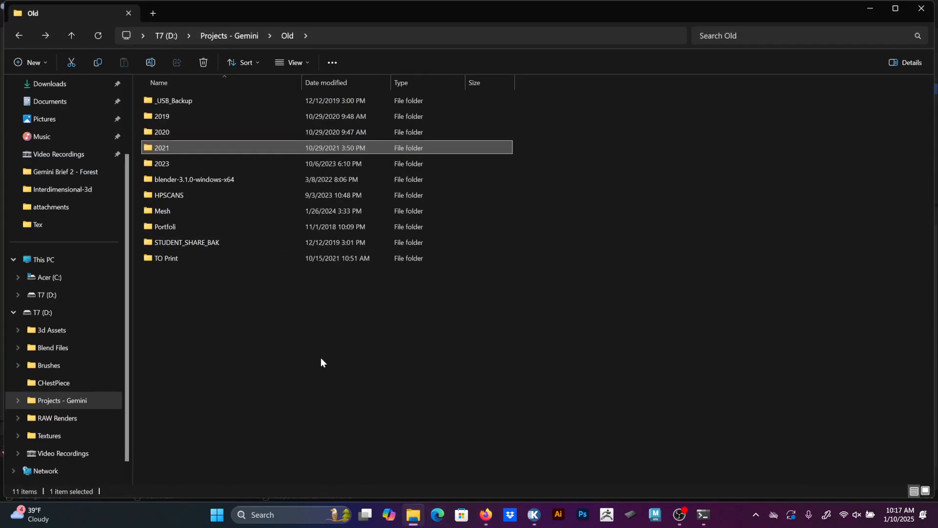
{"action": "left_click", "coordinate": [51, 435]}
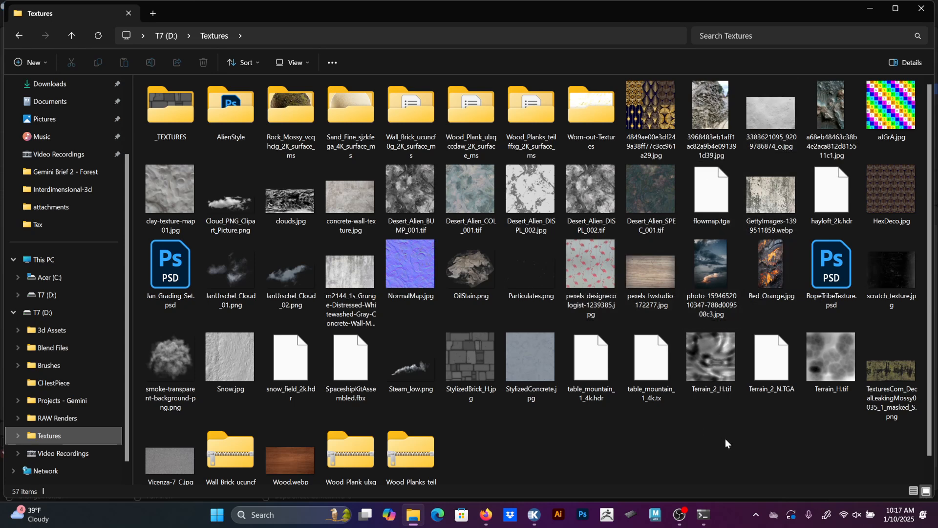
{"action": "left_click", "coordinate": [831, 367]}
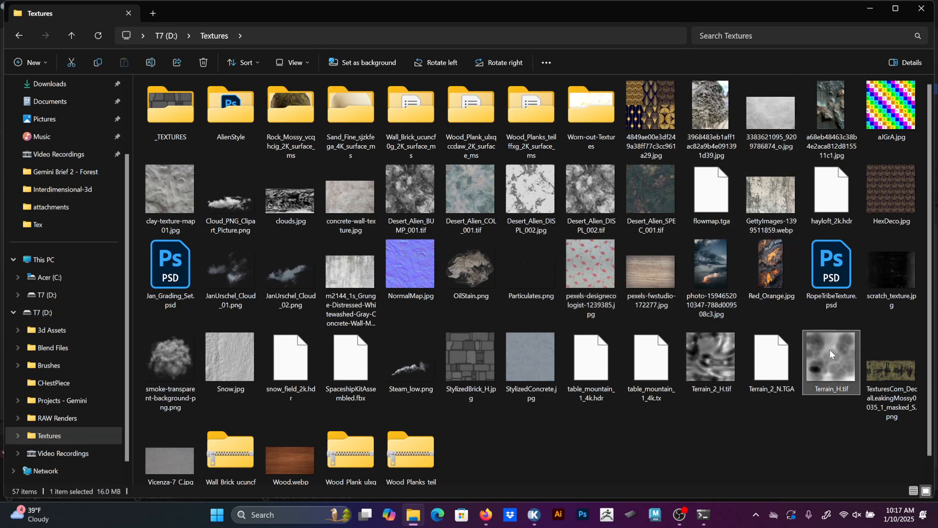
{"action": "left_click", "coordinate": [635, 37]}
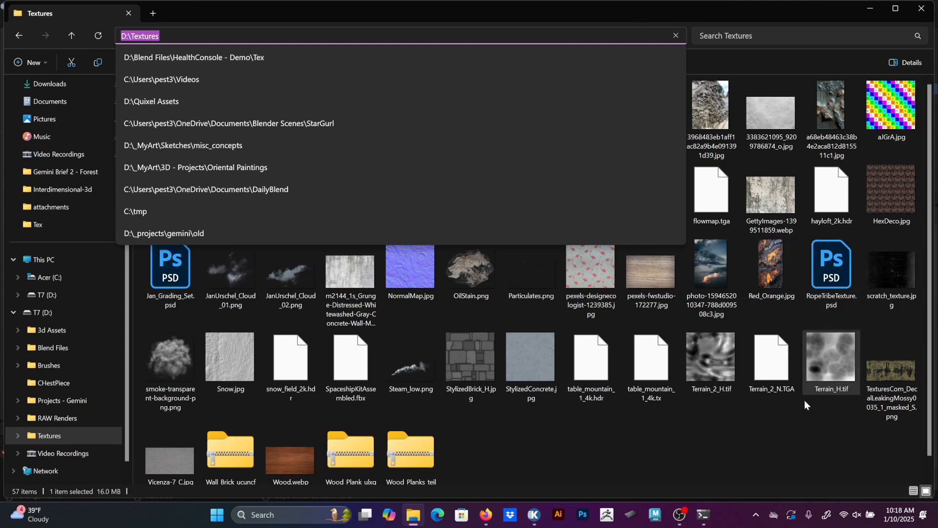
{"action": "left_click", "coordinate": [831, 433]}
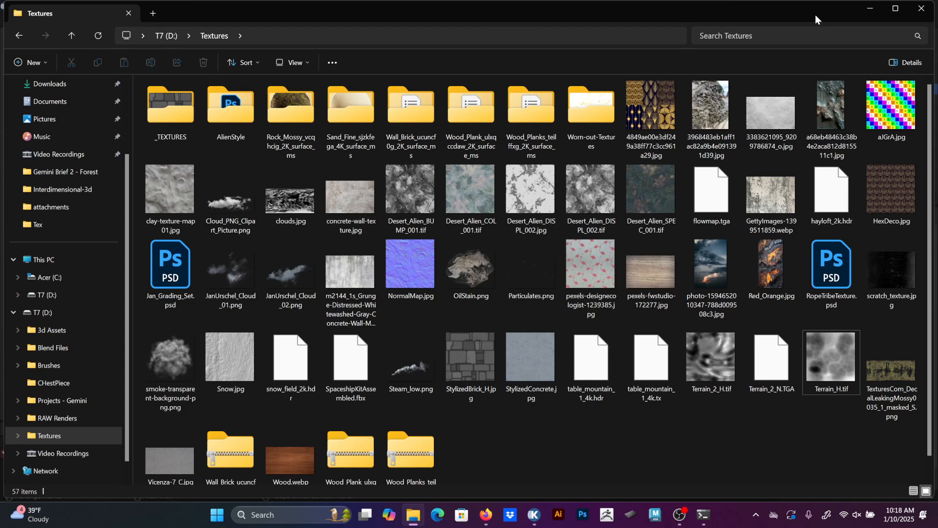
{"action": "left_click", "coordinate": [614, 34]}
{"action": "key", "text": "ctrl+c"}
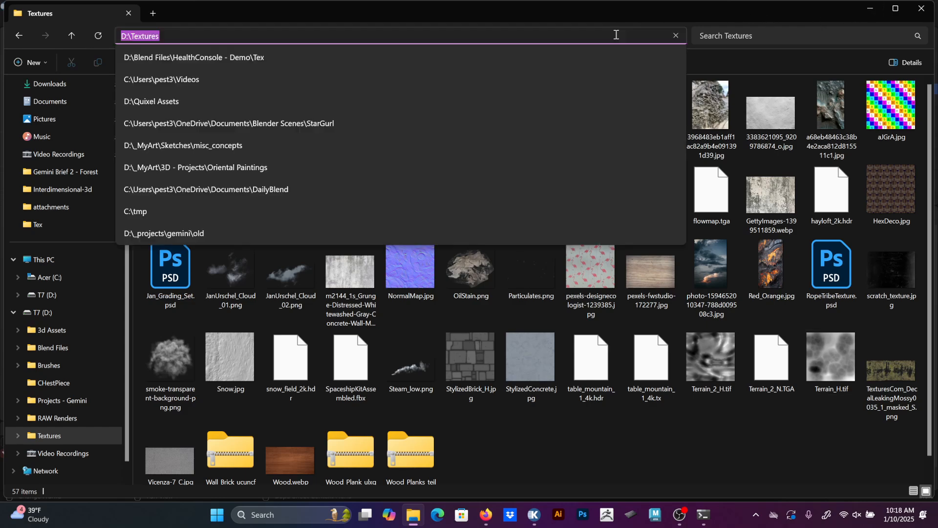
{"action": "left_click", "coordinate": [790, 7]}
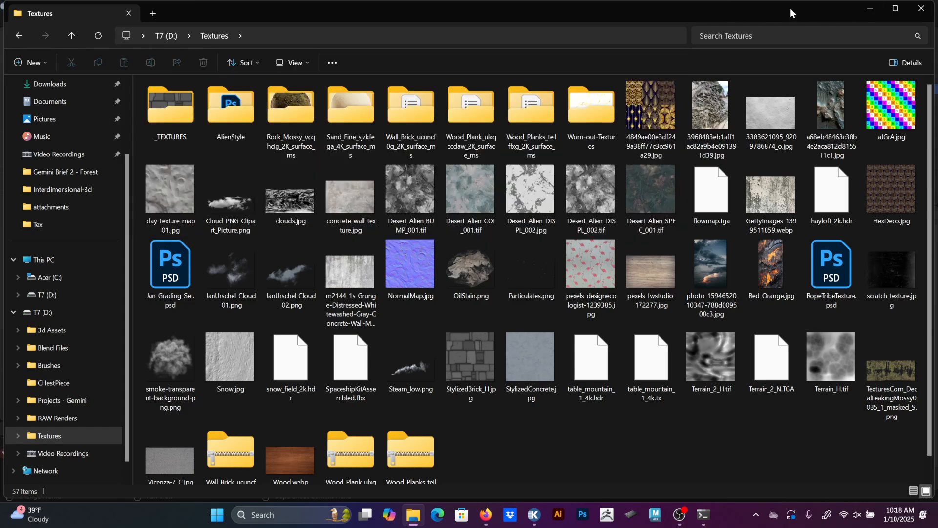
{"action": "left_click", "coordinate": [863, 9]}
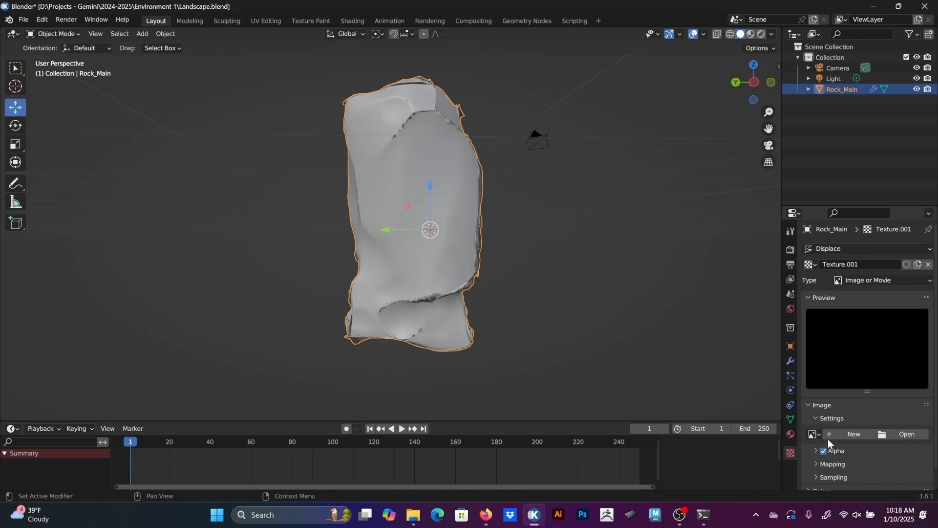
In Blender, load Terrain_H.tif from D:\Textures as the image for the displacement texture.
{"action": "left_click", "coordinate": [905, 434]}
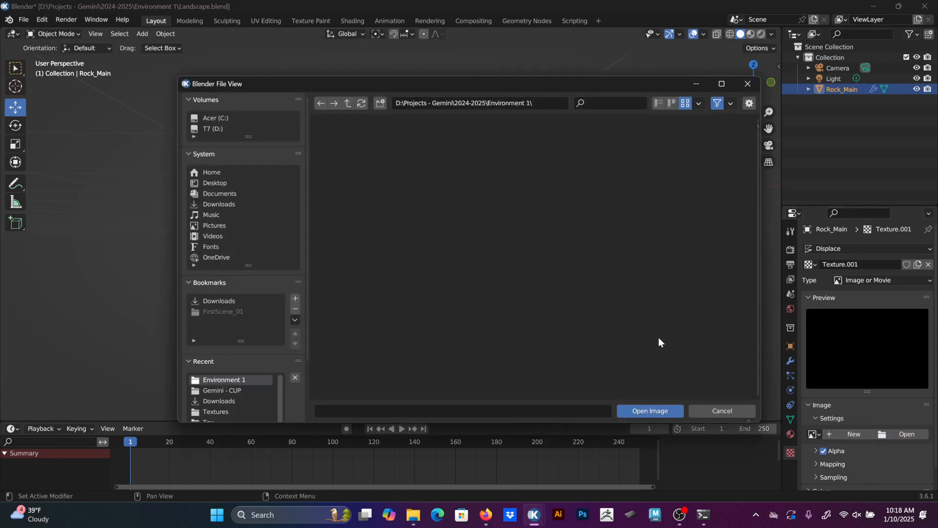
{"action": "left_click", "coordinate": [547, 103]}
{"action": "key", "text": "ctrl+v"}
{"action": "key", "text": "Return"}
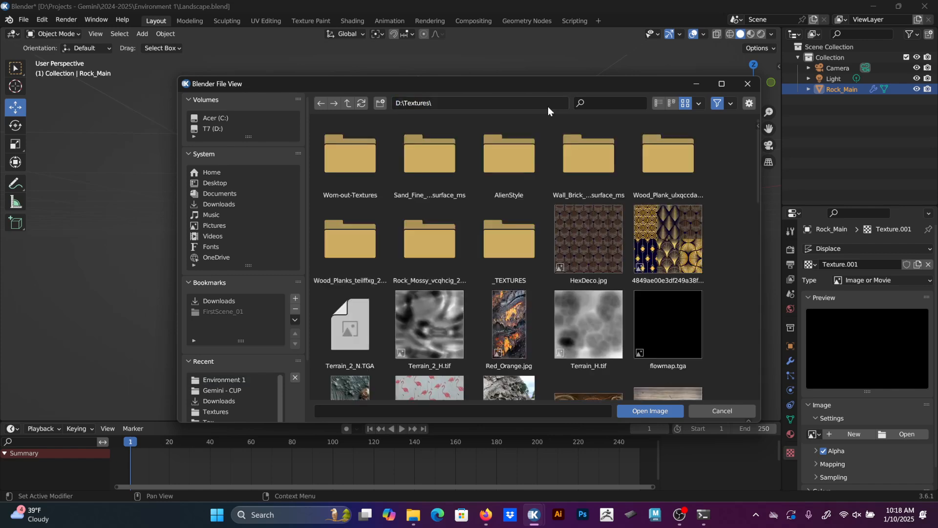
{"action": "left_click", "coordinate": [595, 313]}
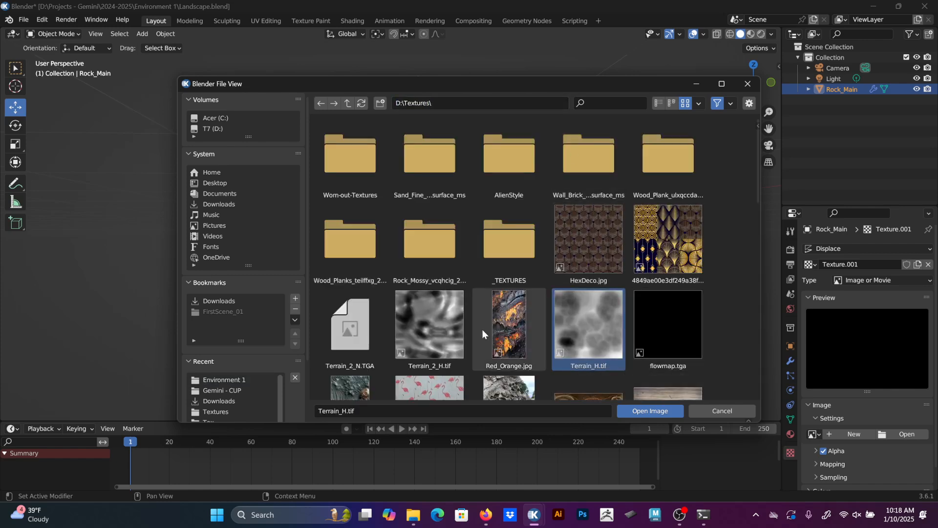
{"action": "scroll", "coordinate": [442, 317], "scroll_direction": "down", "scroll_amount": 5}
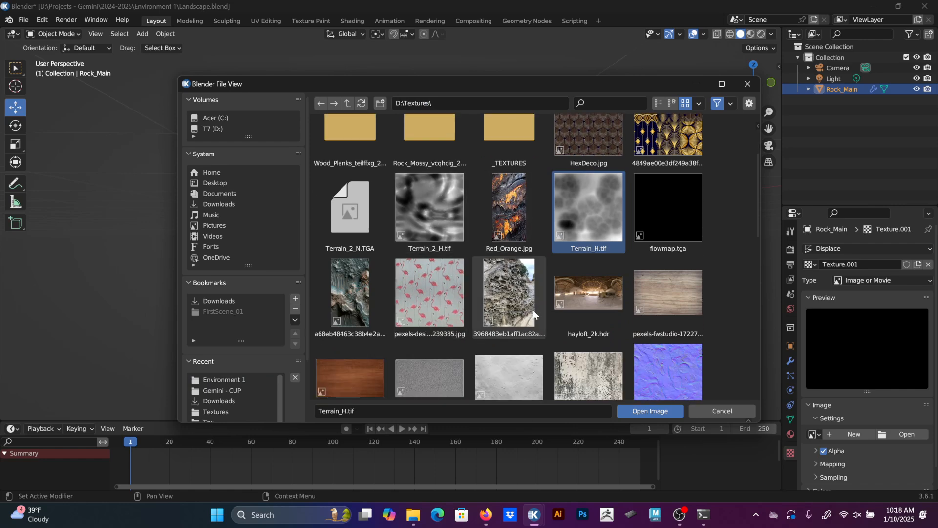
{"action": "left_click", "coordinate": [650, 411]}
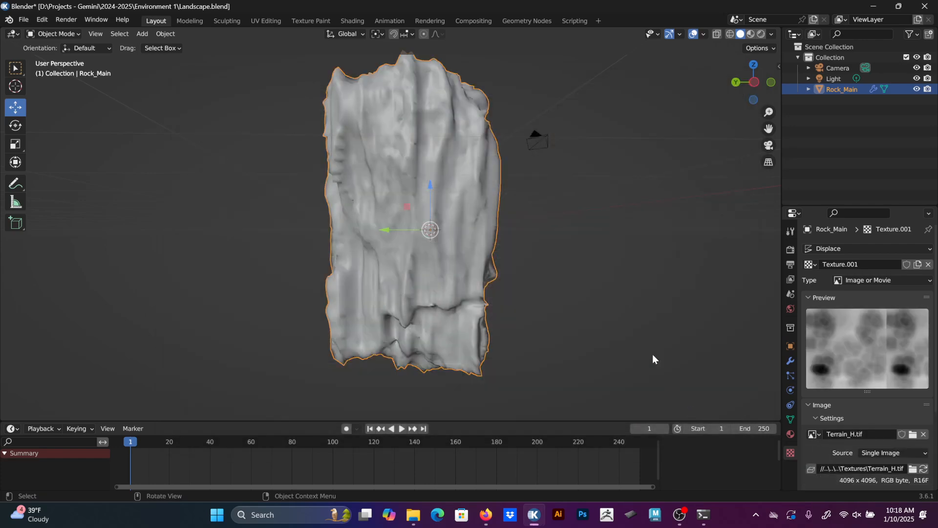
Compare Rock_Main with and without the Displace modifier shown in the viewport.
{"action": "middle_click_drag", "start_coordinate": [503, 279], "coordinate": [475, 241]}
{"action": "left_click", "coordinate": [512, 239]}
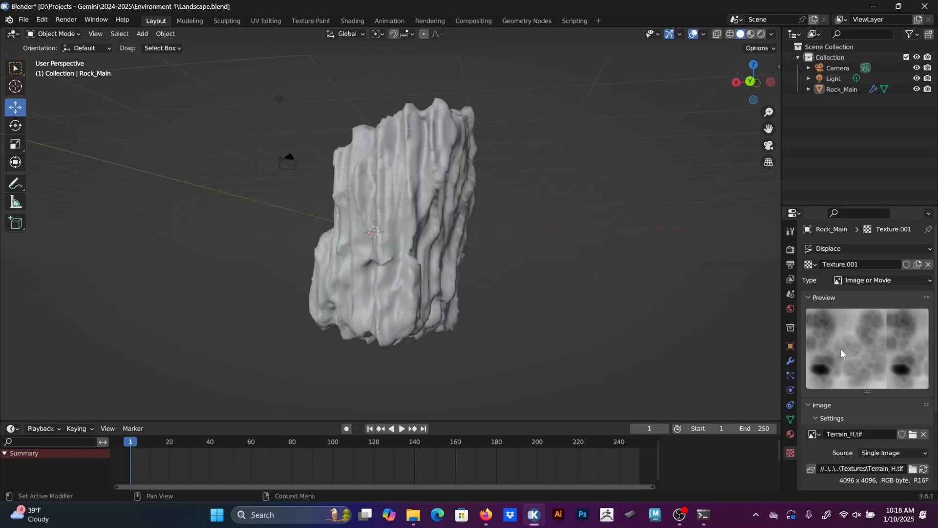
{"action": "left_click", "coordinate": [791, 360]}
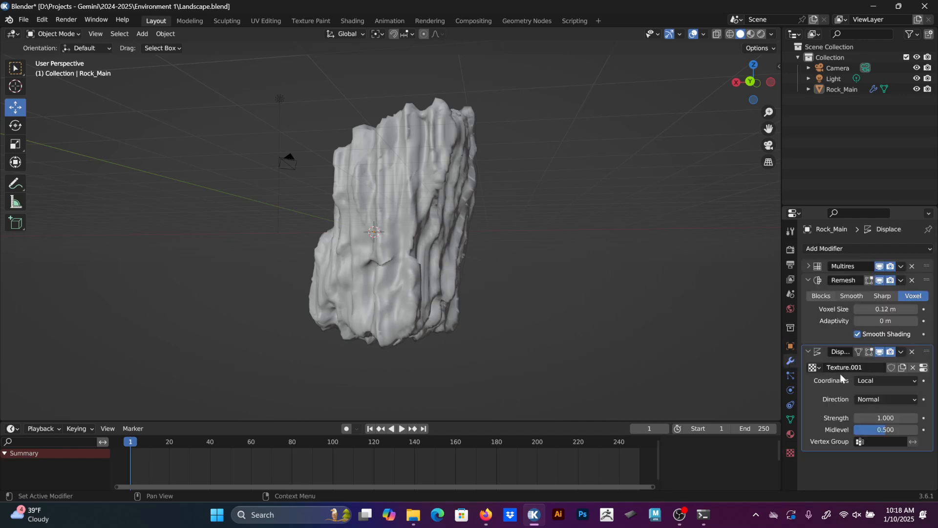
{"action": "left_click", "coordinate": [880, 352]}
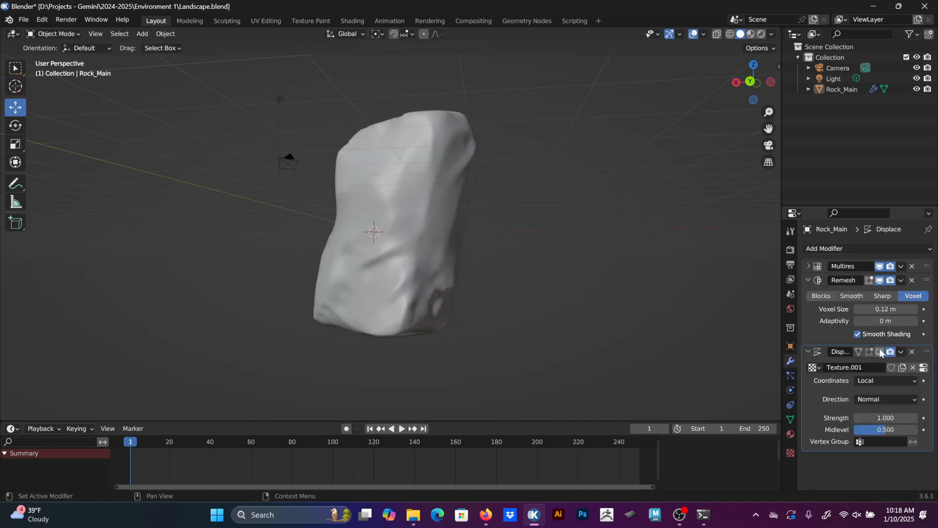
{"action": "left_click", "coordinate": [880, 352]}
{"action": "left_click", "coordinate": [880, 352]}
{"action": "left_click", "coordinate": [880, 352]}
{"action": "left_click", "coordinate": [880, 352]}
{"action": "left_click", "coordinate": [880, 352]}
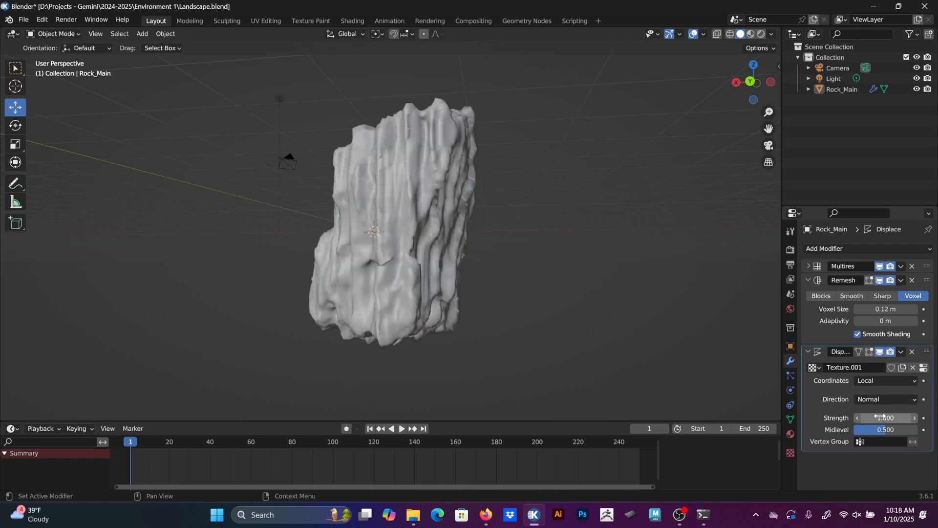
Set the Displace modifier's strength to 0.2 and its texture coordinates to UV.
{"action": "mouse_move", "coordinate": [884, 416]}
{"action": "left_mouse_down"}
{"action": "mouse_move", "coordinate": [918, 416]}
{"action": "mouse_move", "coordinate": [855, 416]}
{"action": "mouse_move", "coordinate": [919, 417]}
{"action": "mouse_move", "coordinate": [884, 417]}
{"action": "left_mouse_up"}
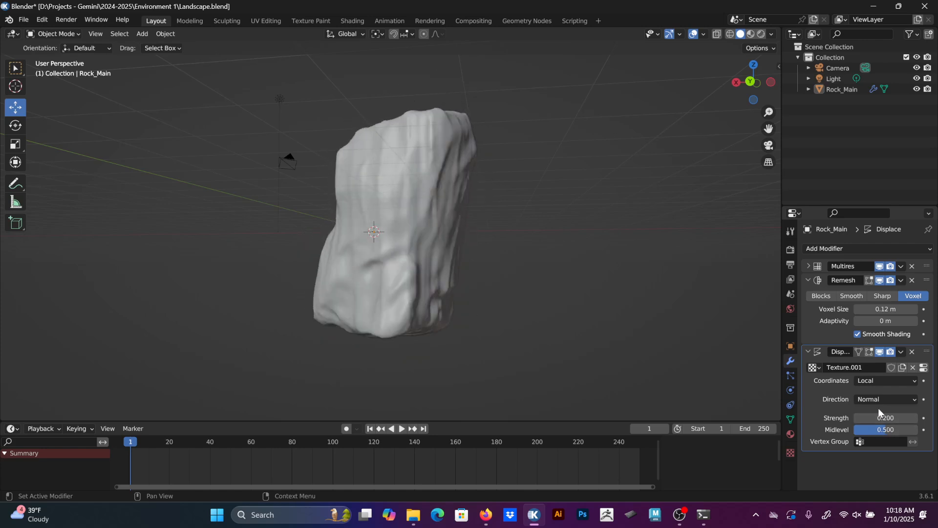
{"action": "left_click", "coordinate": [898, 380]}
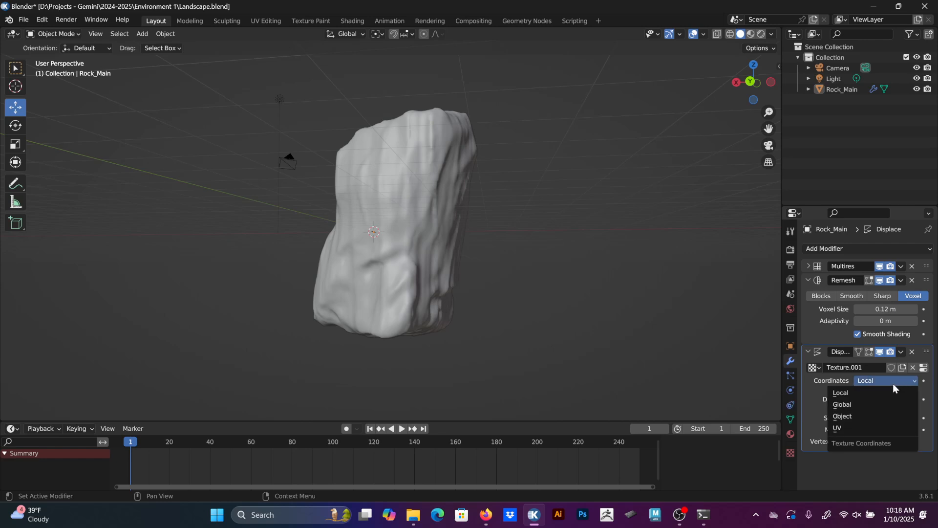
{"action": "left_click", "coordinate": [886, 381]}
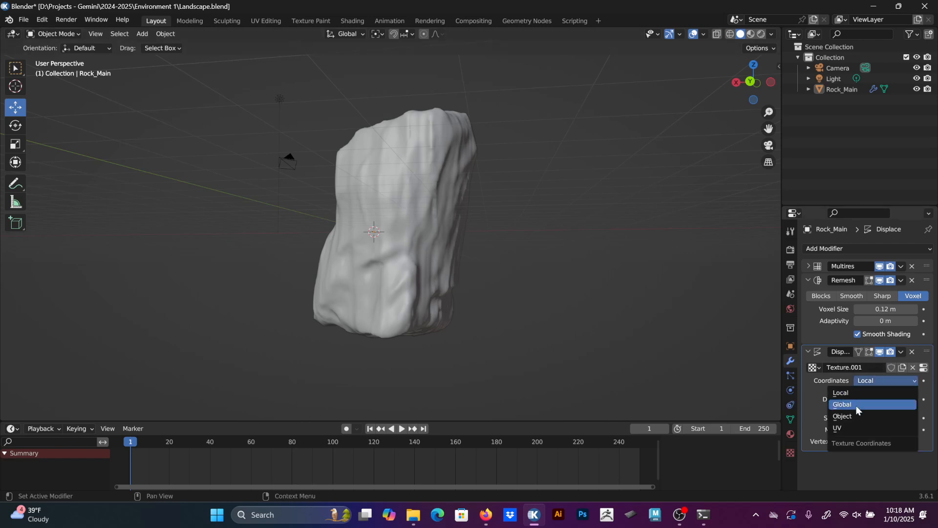
{"action": "left_click", "coordinate": [849, 428]}
Set the Displace strength to -0.3 and check the rock from another side.
{"action": "middle_click_drag", "start_coordinate": [696, 348], "coordinate": [639, 307]}
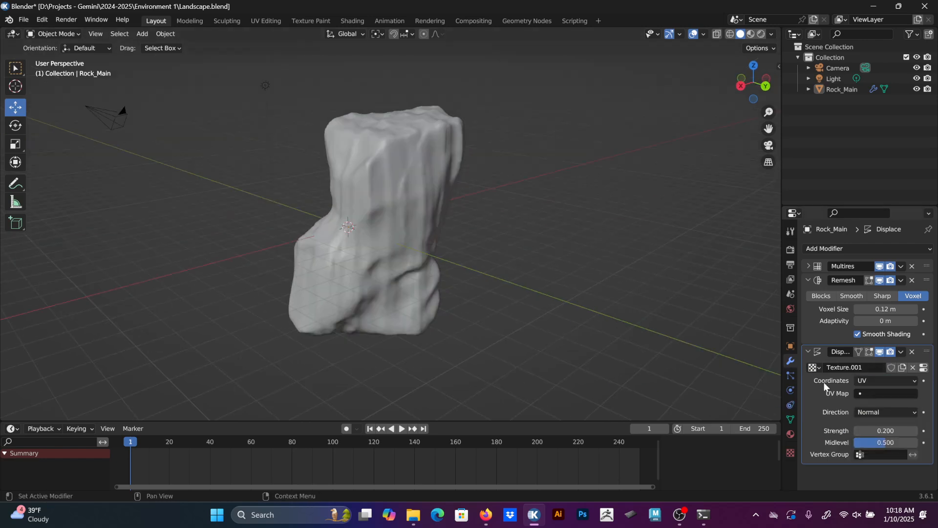
{"action": "left_click_drag", "start_coordinate": [885, 431], "coordinate": [863, 431]}
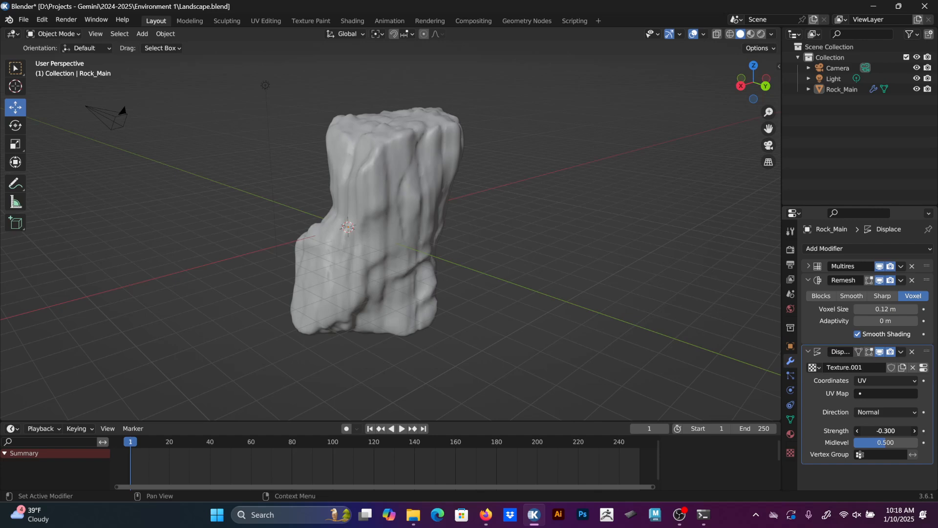
{"action": "middle_click_drag", "start_coordinate": [650, 274], "coordinate": [435, 211]}
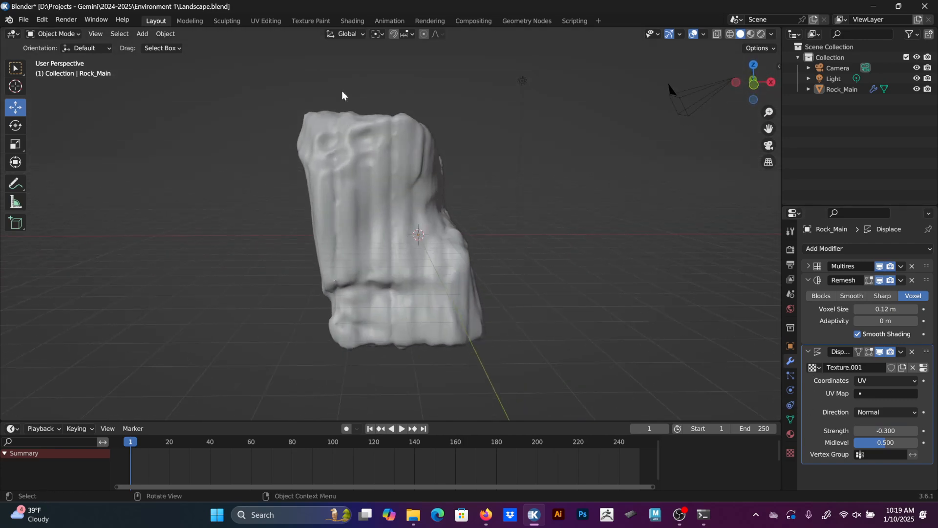
Open the UV Editing workspace and enter Edit Mode on Rock_Main.
{"action": "left_click", "coordinate": [272, 19]}
{"action": "middle_click_drag", "start_coordinate": [586, 230], "coordinate": [628, 229]}
{"action": "scroll", "coordinate": [573, 212], "scroll_direction": "up", "scroll_amount": 5}
{"action": "key", "text": "Tab"}
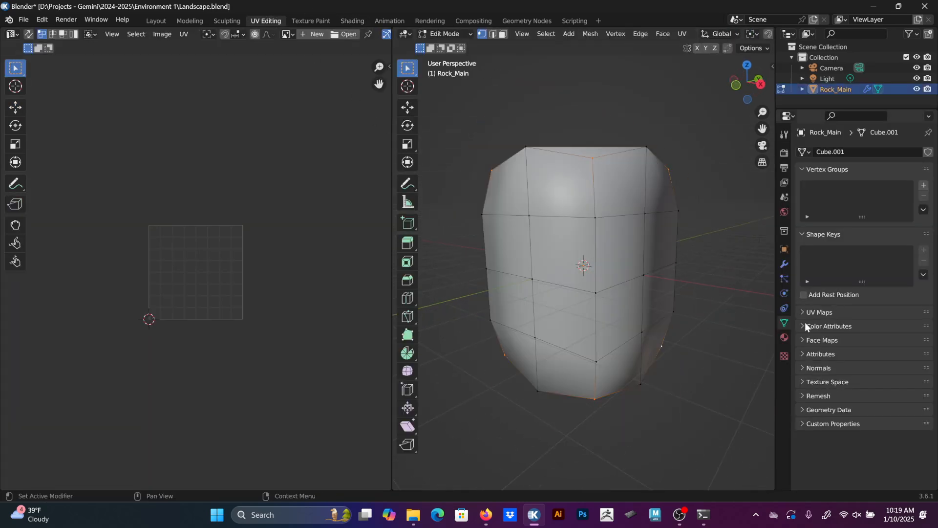
Enable Edit Mode display for the Remesh and Displace modifiers and return to Object Mode.
{"action": "left_click", "coordinate": [785, 265]}
{"action": "left_click", "coordinate": [869, 254]}
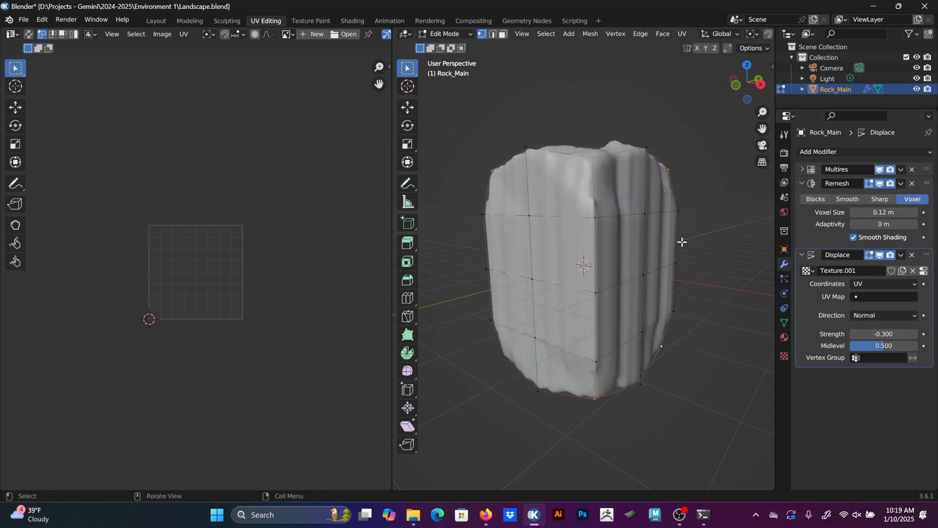
{"action": "middle_click_drag", "start_coordinate": [681, 241], "coordinate": [660, 234]}
{"action": "key", "text": "Tab"}
{"action": "left_click", "coordinate": [802, 169]}
{"action": "left_click", "coordinate": [802, 169]}
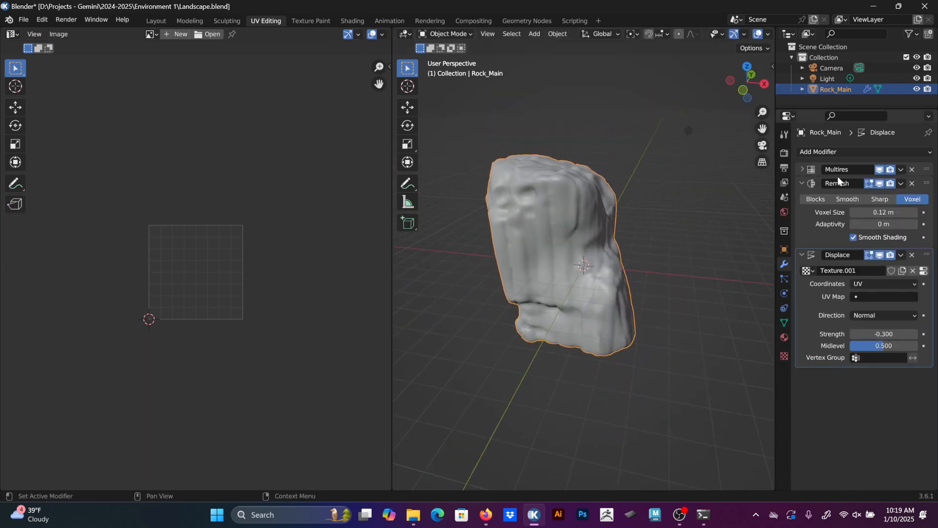
{"action": "middle_click_drag", "start_coordinate": [724, 200], "coordinate": [752, 206]}
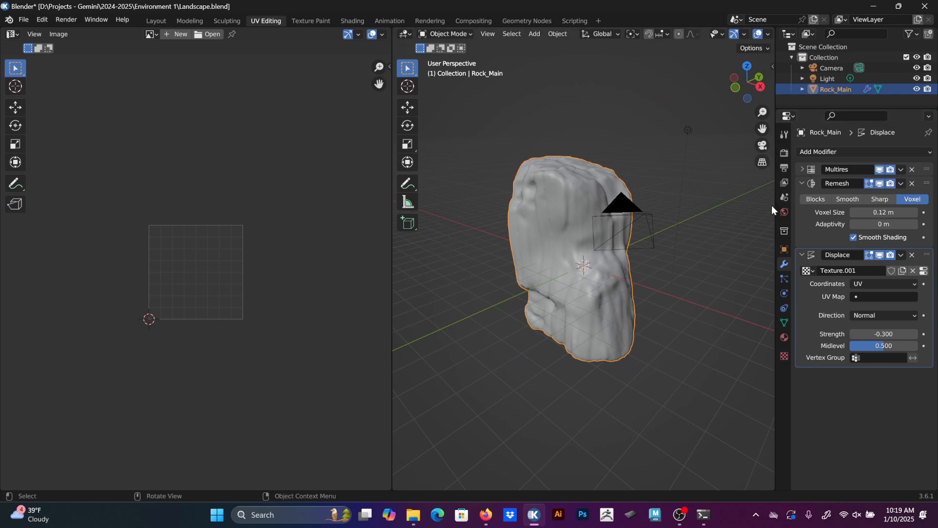
{"action": "middle_click_drag", "start_coordinate": [649, 214], "coordinate": [611, 225]}
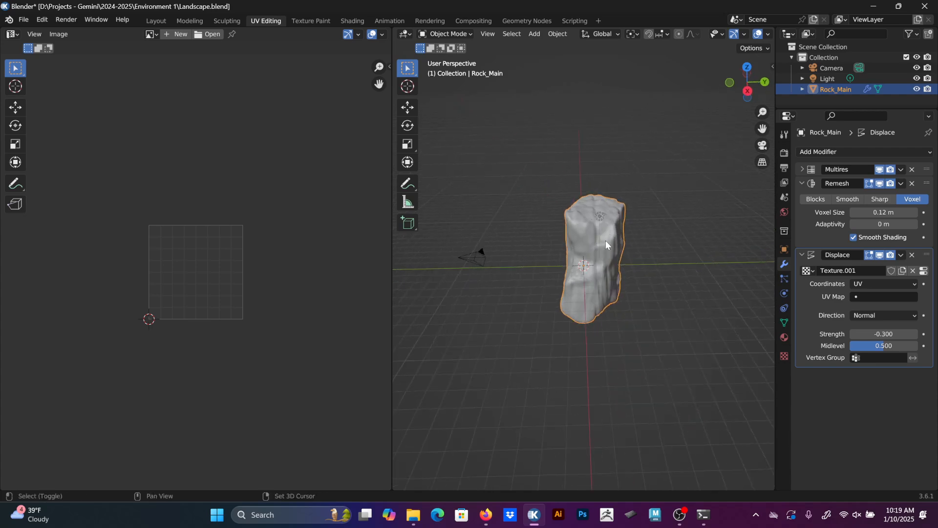
Duplicate Rock_Main and place the copy beside the original along the global Y axis.
{"action": "key", "text": "shift+d"}
{"action": "key", "text": "x"}
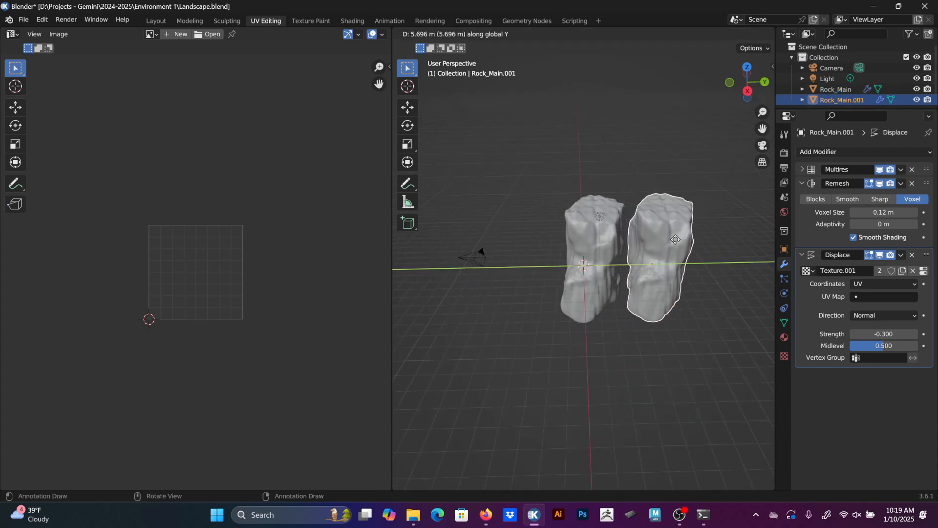
{"action": "left_click", "coordinate": [698, 243]}
{"action": "middle_click_drag", "start_coordinate": [698, 243], "coordinate": [585, 247]}
Hide the original Rock_Main in the viewport and disable it in renders.
{"action": "left_click", "coordinate": [620, 222]}
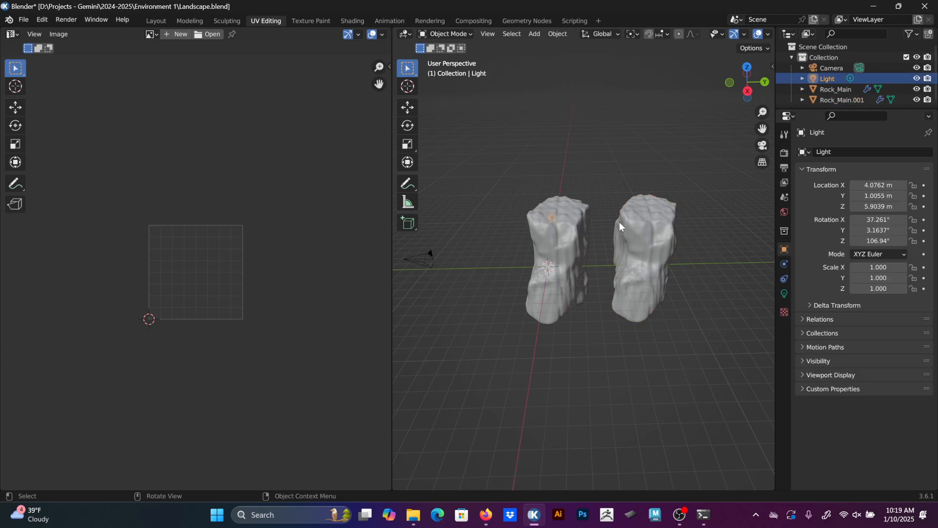
{"action": "left_click", "coordinate": [567, 218]}
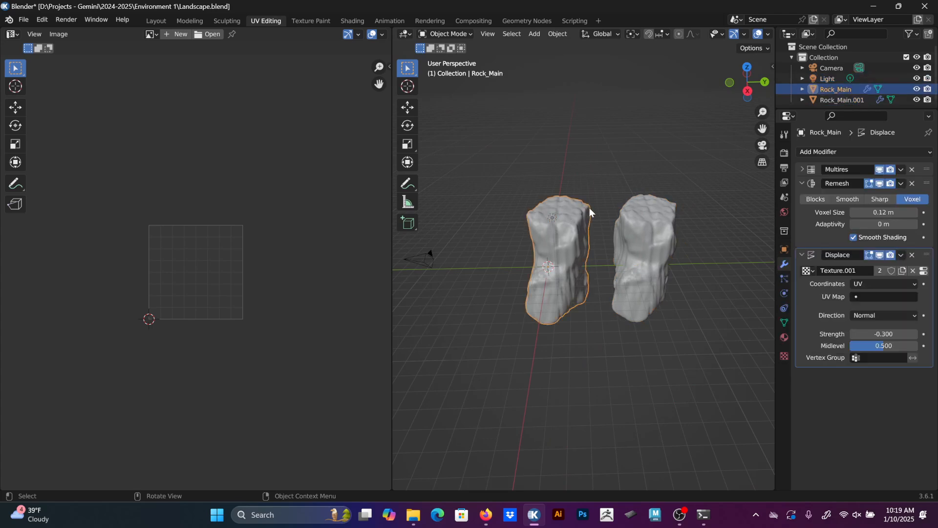
{"action": "left_click", "coordinate": [917, 89]}
{"action": "left_click", "coordinate": [927, 90]}
Move Rock_Main.001 back along the Y axis to about the world origin.
{"action": "left_click", "coordinate": [675, 209]}
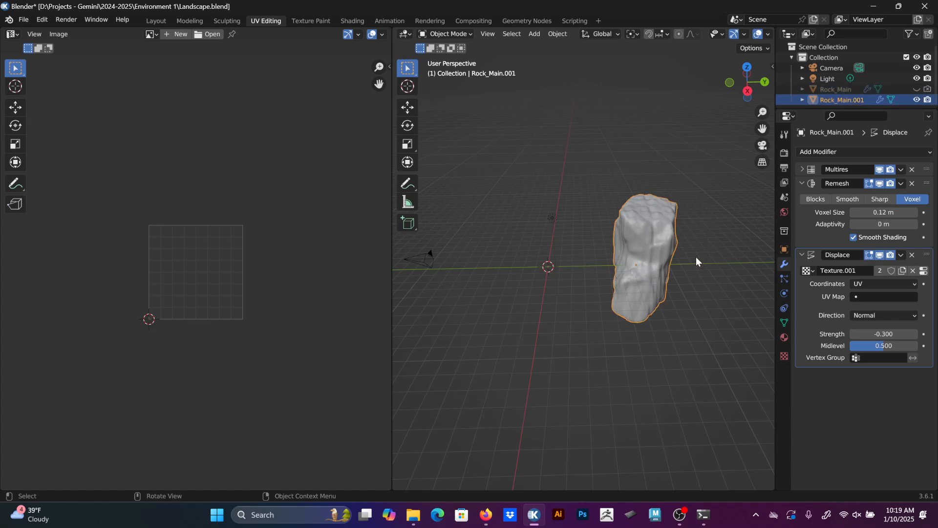
{"action": "left_click", "coordinate": [407, 107]}
{"action": "left_click_drag", "start_coordinate": [681, 264], "coordinate": [595, 260]}
{"action": "middle_click_drag", "start_coordinate": [595, 260], "coordinate": [667, 205]}
{"action": "scroll", "coordinate": [611, 254], "scroll_direction": "up", "scroll_amount": 5}
Apply the Multires modifier on Rock_Main.001 and select its entire mesh in Edit Mode.
{"action": "left_click", "coordinate": [901, 169]}
{"action": "left_click", "coordinate": [883, 184]}
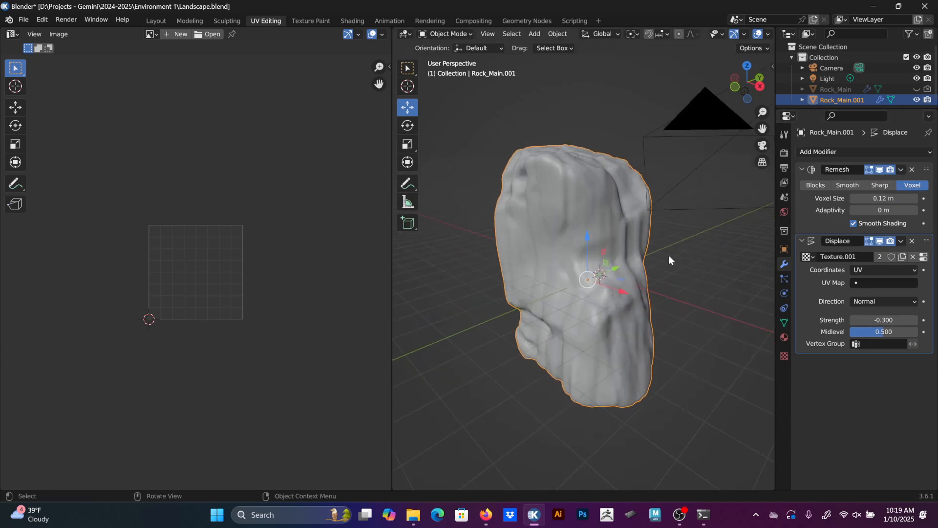
{"action": "key", "text": "Tab"}
{"action": "middle_click_drag", "start_coordinate": [669, 255], "coordinate": [677, 207]}
{"action": "key", "text": "alt+a"}
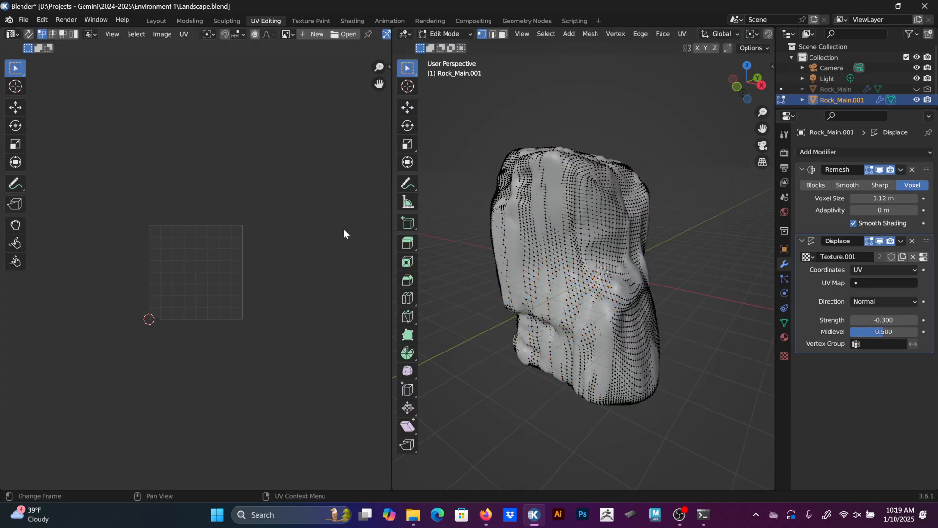
{"action": "middle_click_drag", "start_coordinate": [544, 258], "coordinate": [587, 245]}
{"action": "key", "text": "a"}
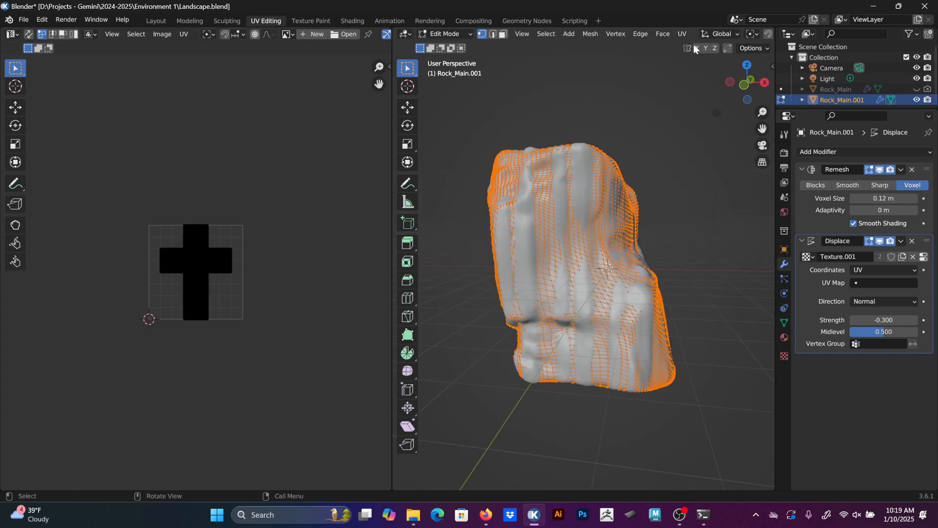
Hide the viewport overlays and try scaling the rock's whole UV layout, undoing the scale.
{"action": "middle_click_drag", "start_coordinate": [691, 36], "coordinate": [587, 17]}
{"action": "middle_click_drag", "start_coordinate": [775, 34], "coordinate": [740, 33]}
{"action": "left_click", "coordinate": [733, 33]}
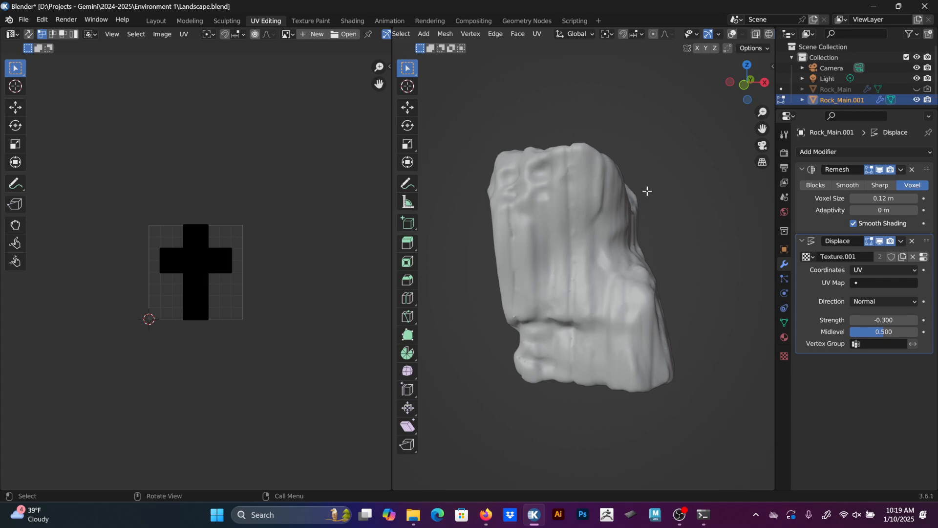
{"action": "key", "text": "a"}
{"action": "scroll", "coordinate": [203, 276], "scroll_direction": "up", "scroll_amount": 4}
{"action": "key", "text": "s"}
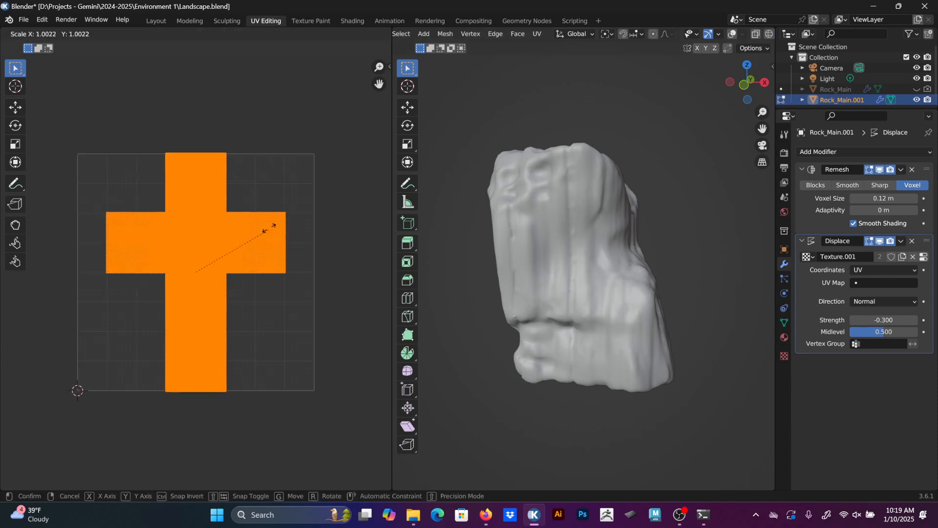
{"action": "left_click", "coordinate": [314, 168]}
{"action": "key", "text": "ctrl+z"}
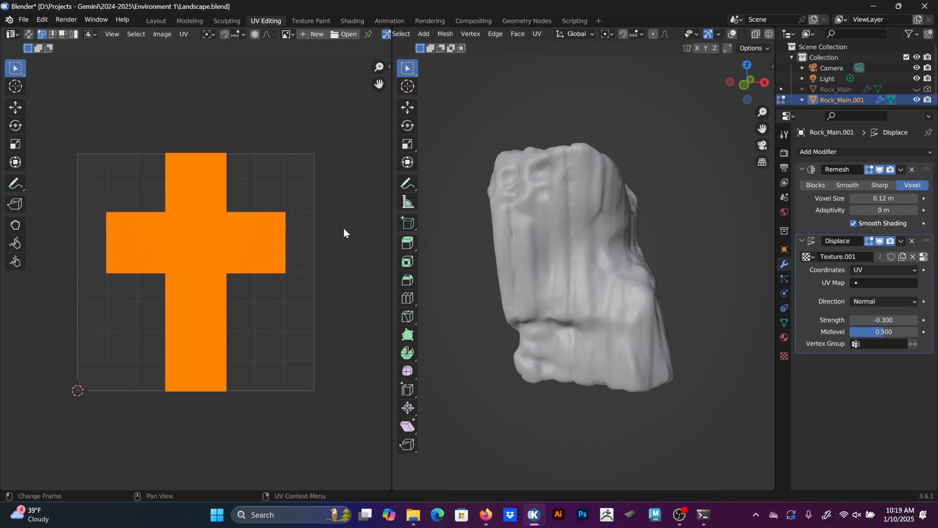
Try rotating the rock's whole UV layout, then undo the rotation.
{"action": "middle_click_drag", "start_coordinate": [713, 181], "coordinate": [563, 174]}
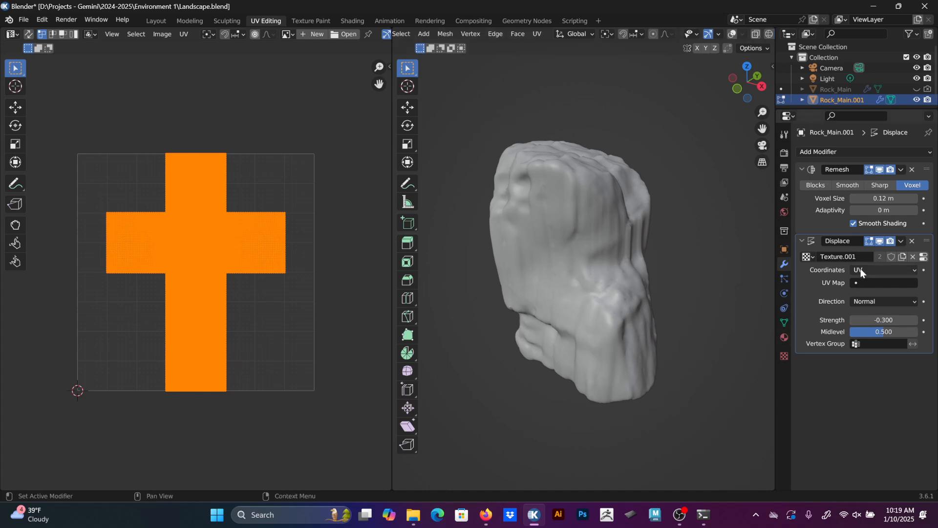
{"action": "middle_click_drag", "start_coordinate": [686, 239], "coordinate": [620, 227]}
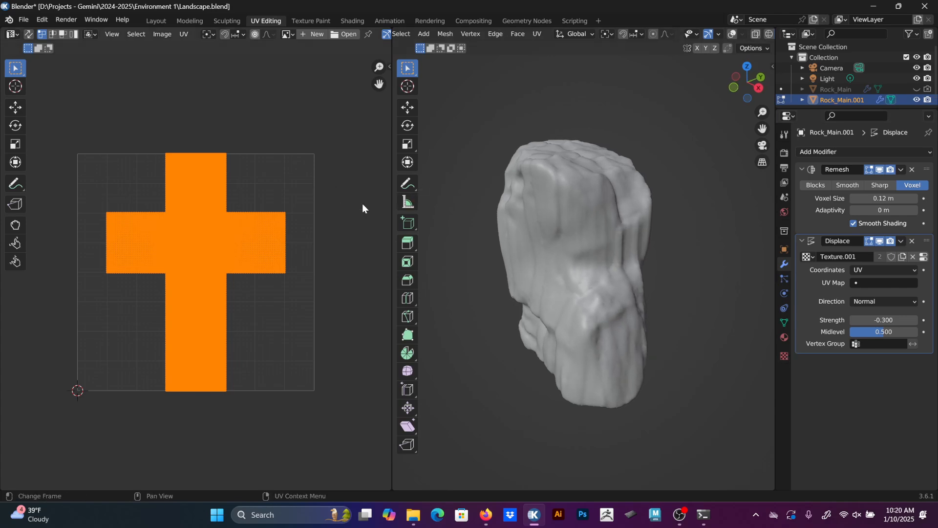
{"action": "key", "text": "r"}
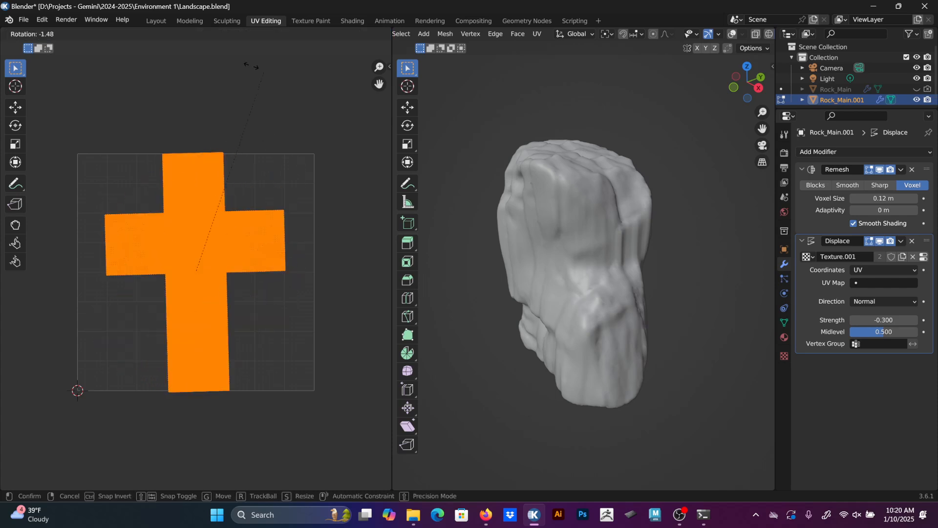
{"action": "left_click", "coordinate": [308, 179]}
{"action": "key", "text": "ctrl+z"}
Return to Object Mode and turn the 3D viewport overlays back on.
{"action": "middle_click_drag", "start_coordinate": [457, 251], "coordinate": [587, 235]}
{"action": "key", "text": "Tab"}
{"action": "middle_click_drag", "start_coordinate": [685, 37], "coordinate": [629, 37]}
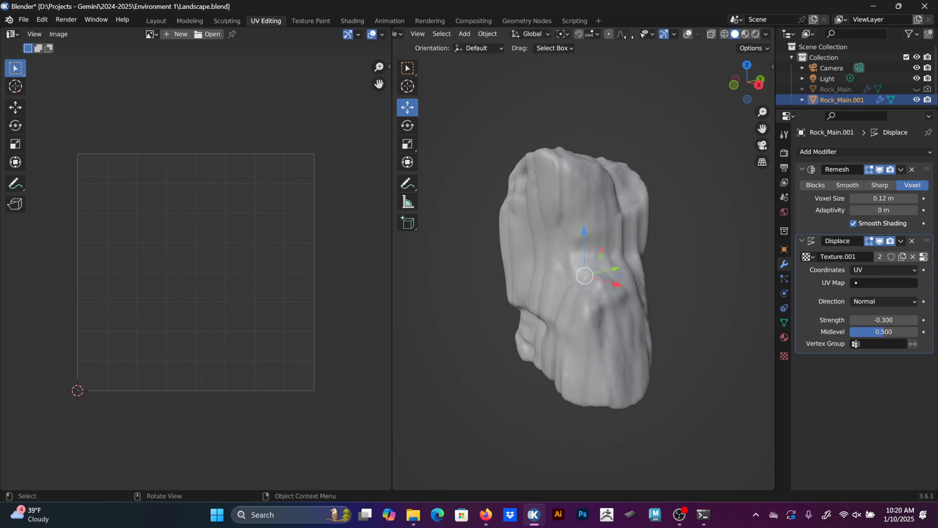
{"action": "left_click", "coordinate": [690, 32]}
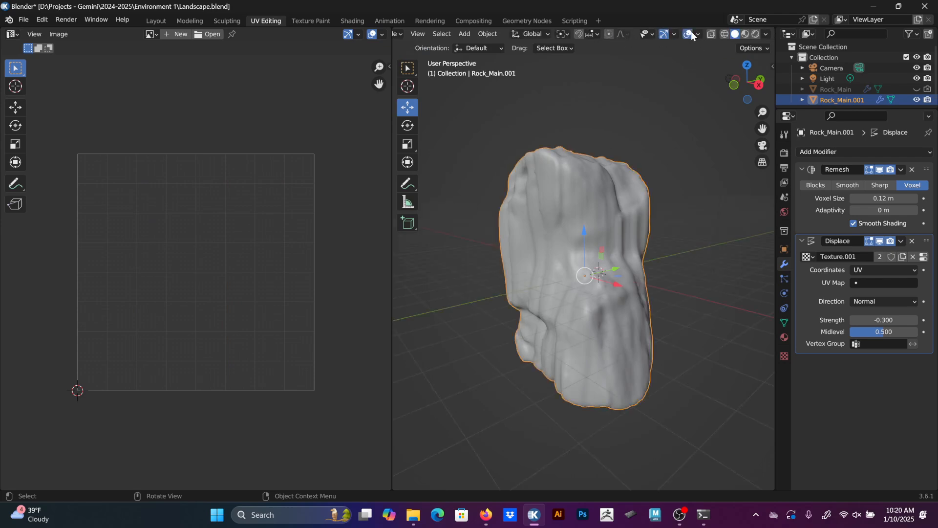
{"action": "left_click", "coordinate": [689, 34]}
{"action": "left_click", "coordinate": [689, 33]}
{"action": "middle_click_drag", "start_coordinate": [689, 79], "coordinate": [663, 145]}
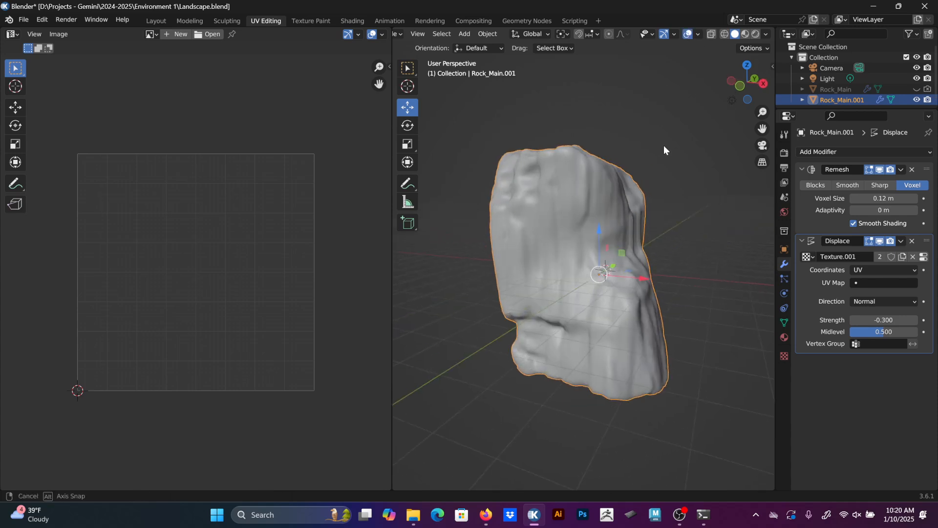
Re-enter Edit Mode and examine the alpha and sampling settings of the displacement texture Texture.001.
{"action": "key", "text": "Tab"}
{"action": "scroll", "coordinate": [286, 138], "scroll_direction": "up", "scroll_amount": 5}
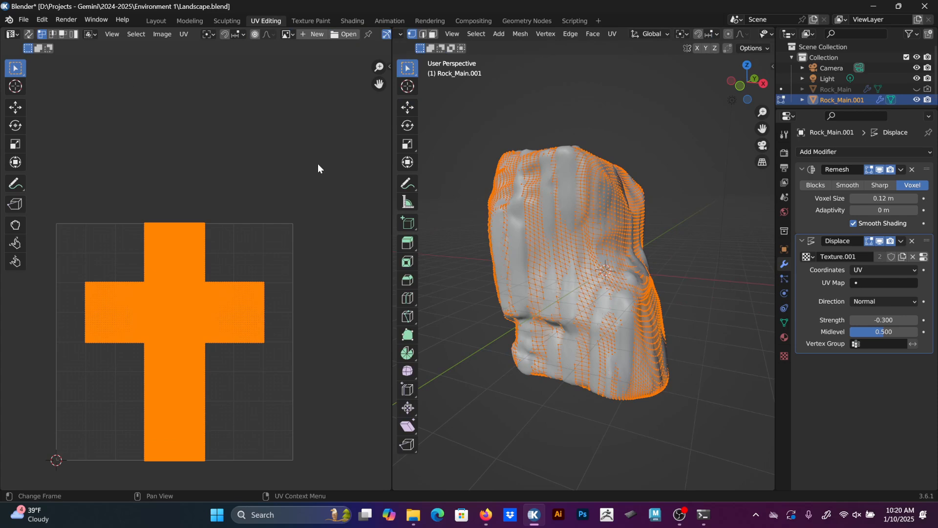
{"action": "left_click", "coordinate": [784, 356]}
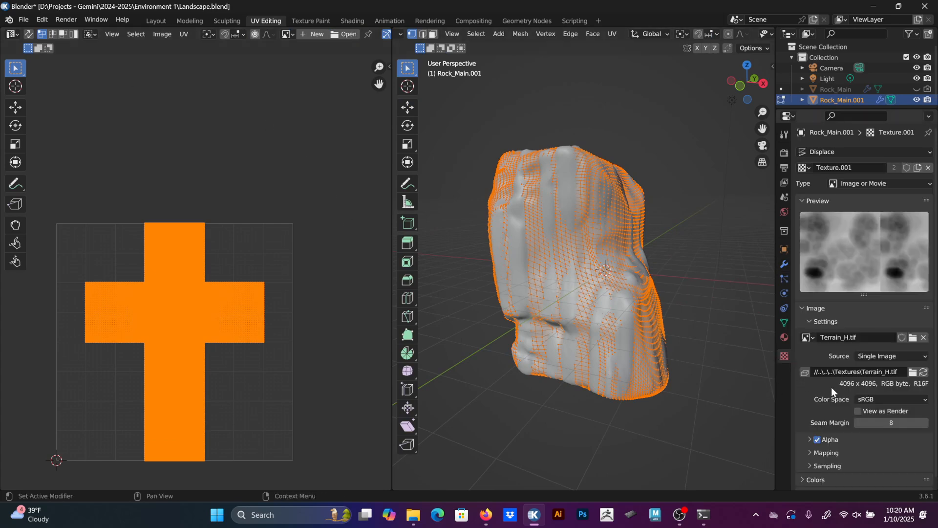
{"action": "scroll", "coordinate": [831, 387], "scroll_direction": "down", "scroll_amount": 1}
{"action": "left_click", "coordinate": [810, 429]}
{"action": "scroll", "coordinate": [812, 404], "scroll_direction": "down", "scroll_amount": 3}
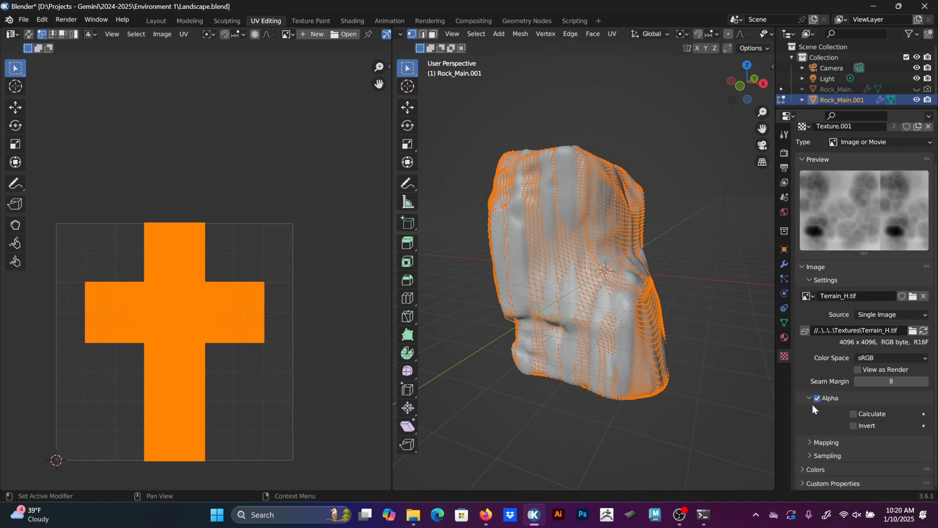
{"action": "left_click", "coordinate": [809, 399]}
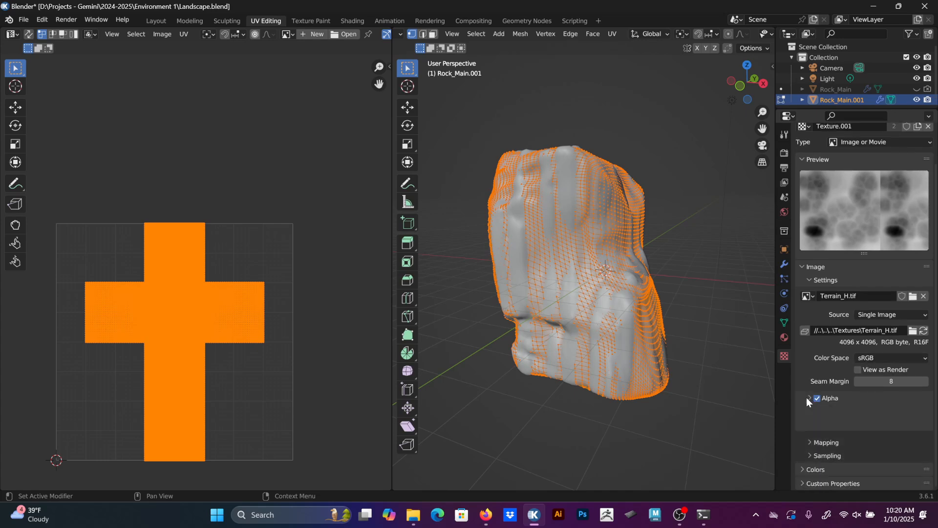
{"action": "left_click", "coordinate": [813, 454]}
{"action": "scroll", "coordinate": [812, 437], "scroll_direction": "down", "scroll_amount": 8}
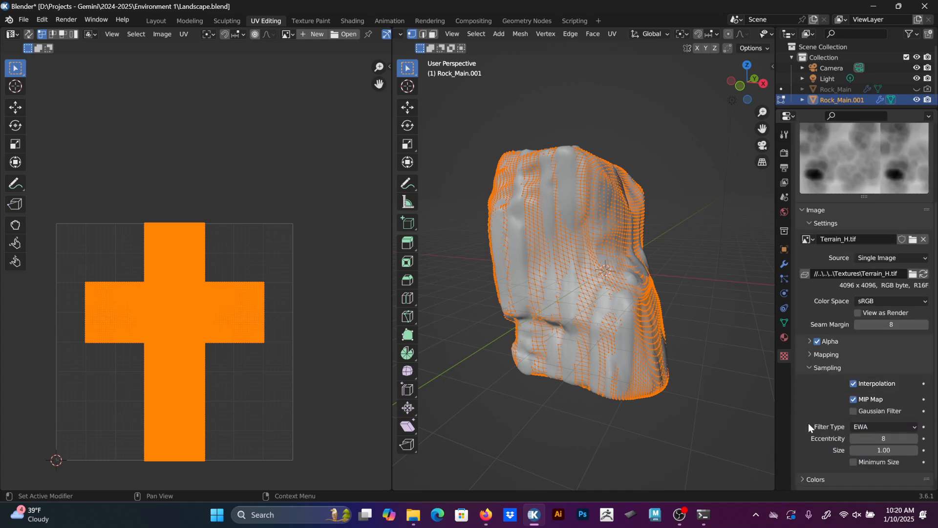
{"action": "left_click", "coordinate": [815, 367]}
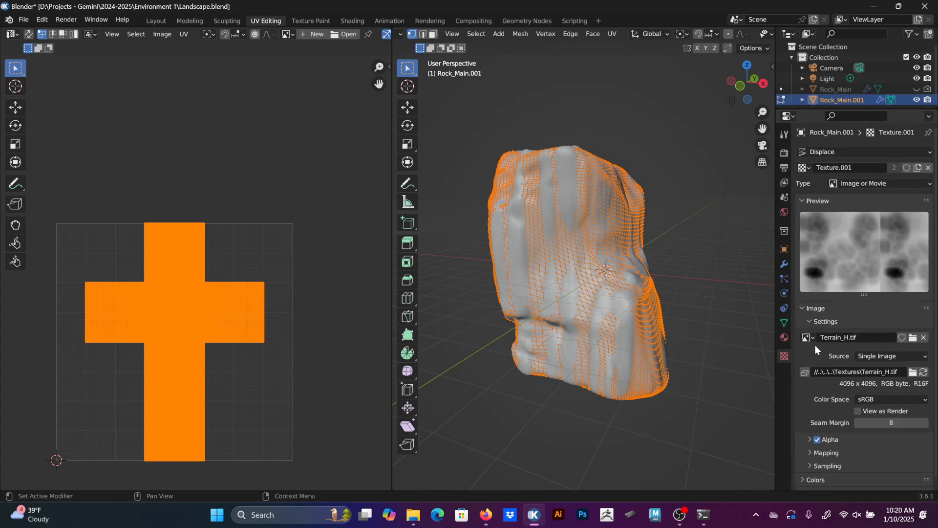
Set the color space of the displacement image Terrain_H.tif to Linear.
{"action": "left_click", "coordinate": [784, 265]}
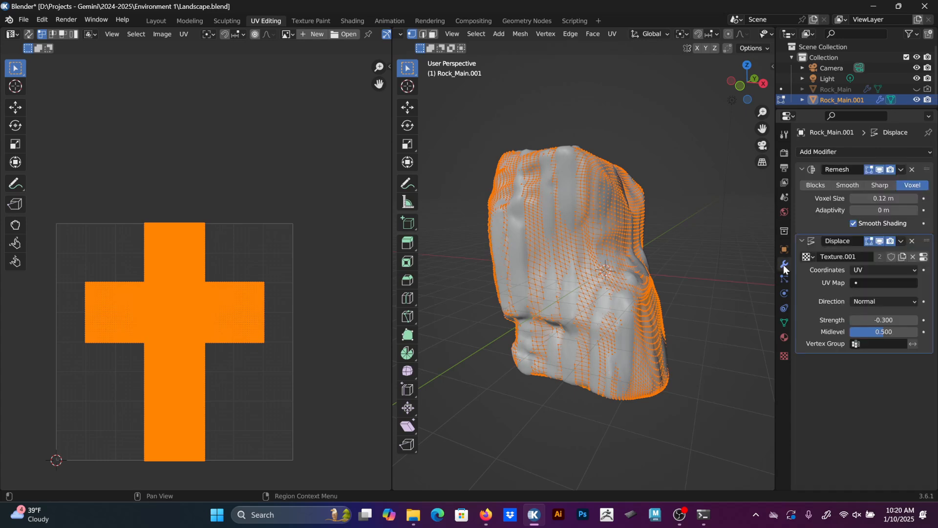
{"action": "left_click", "coordinate": [785, 337]}
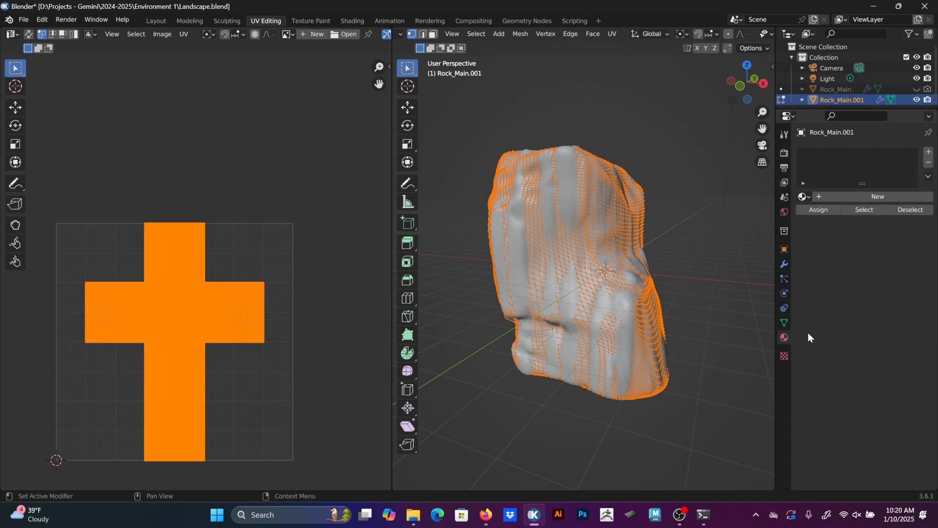
{"action": "left_click", "coordinate": [785, 356]}
{"action": "left_click", "coordinate": [890, 399]}
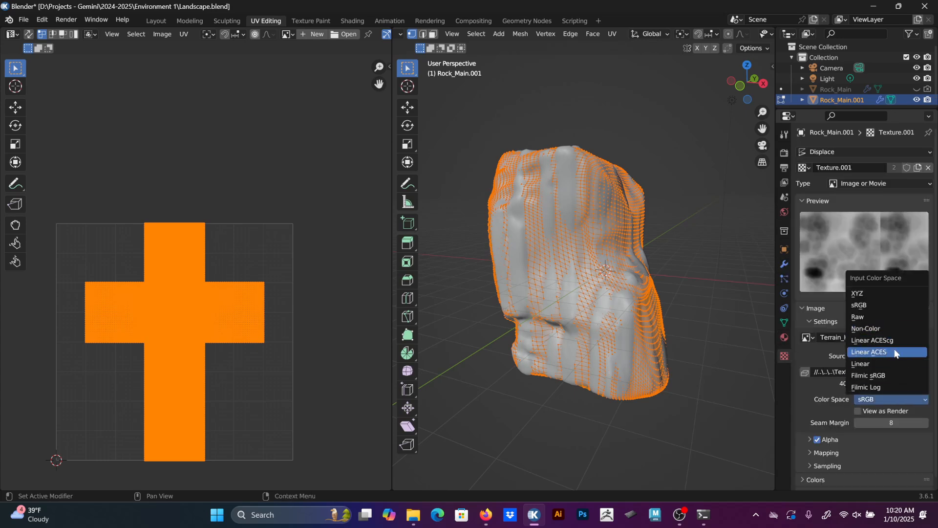
{"action": "left_click", "coordinate": [893, 363]}
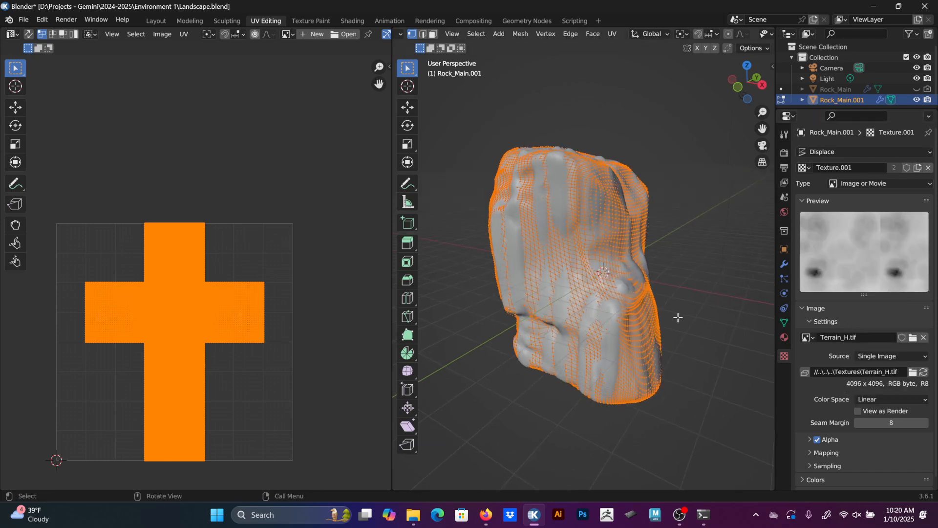
In Object Mode, assign UVMap as the Displace modifier's UV map, keeping UV coordinates.
{"action": "key", "text": "Tab"}
{"action": "middle_click_drag", "start_coordinate": [641, 273], "coordinate": [646, 250]}
{"action": "left_click", "coordinate": [784, 265]}
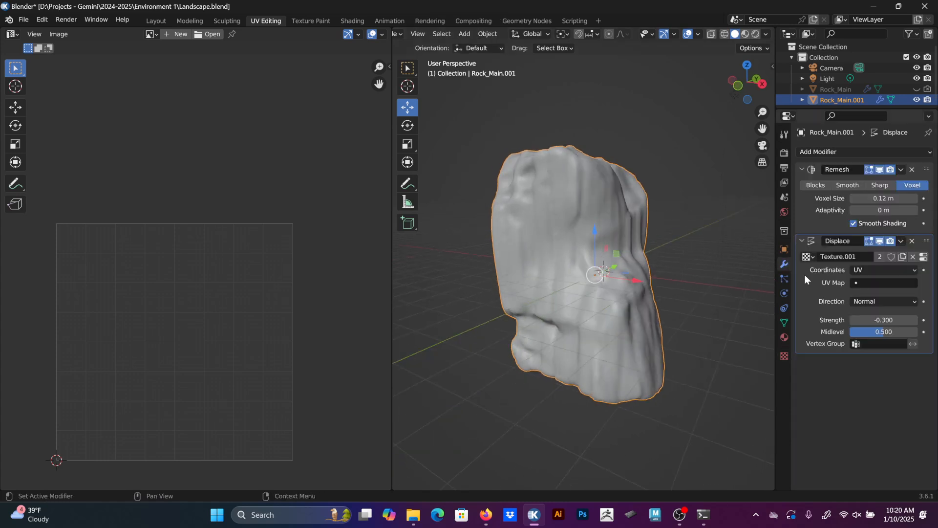
{"action": "left_click", "coordinate": [866, 271]}
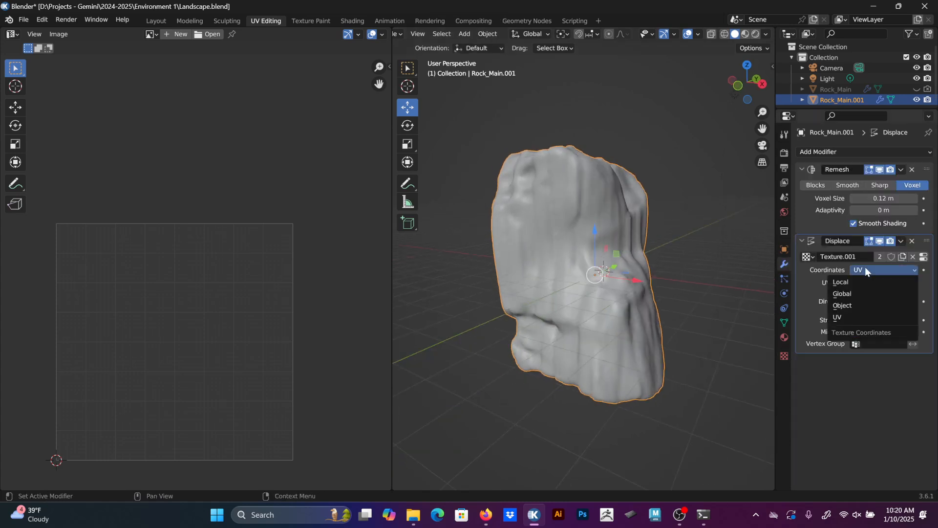
{"action": "left_click", "coordinate": [865, 270]}
{"action": "left_click", "coordinate": [863, 282]}
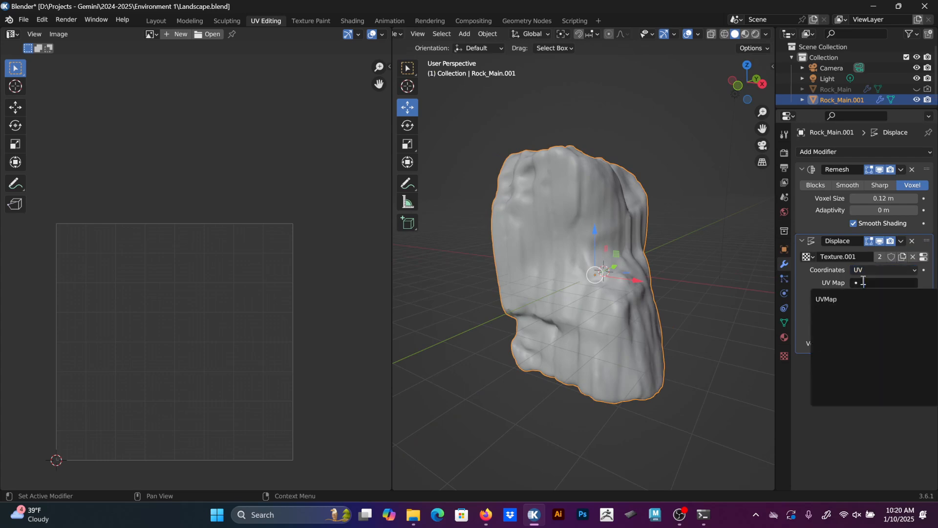
{"action": "left_click", "coordinate": [853, 294]}
{"action": "left_click", "coordinate": [856, 283]}
{"action": "left_click", "coordinate": [852, 300]}
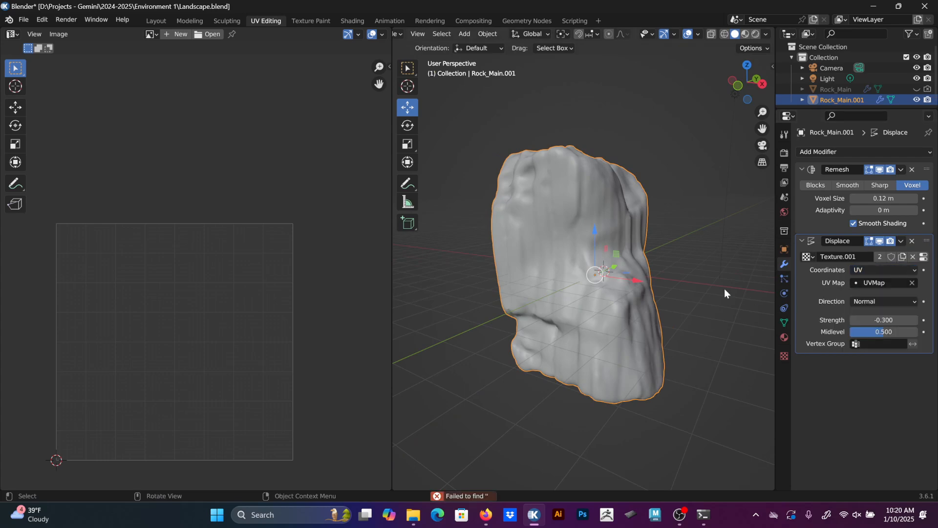
Turn off the Displace modifier's Edit Mode display, try moving the UV layout, and return to Object Mode.
{"action": "key", "text": "Tab"}
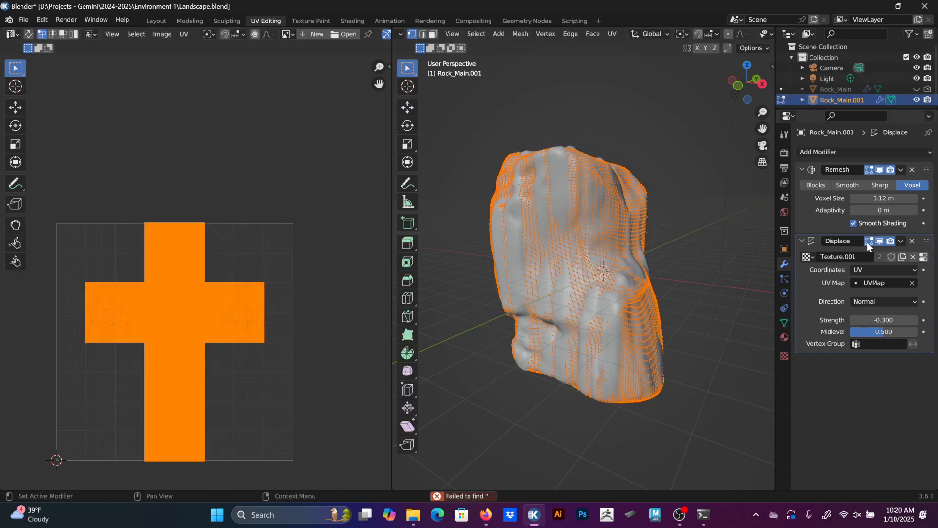
{"action": "key", "text": "g"}
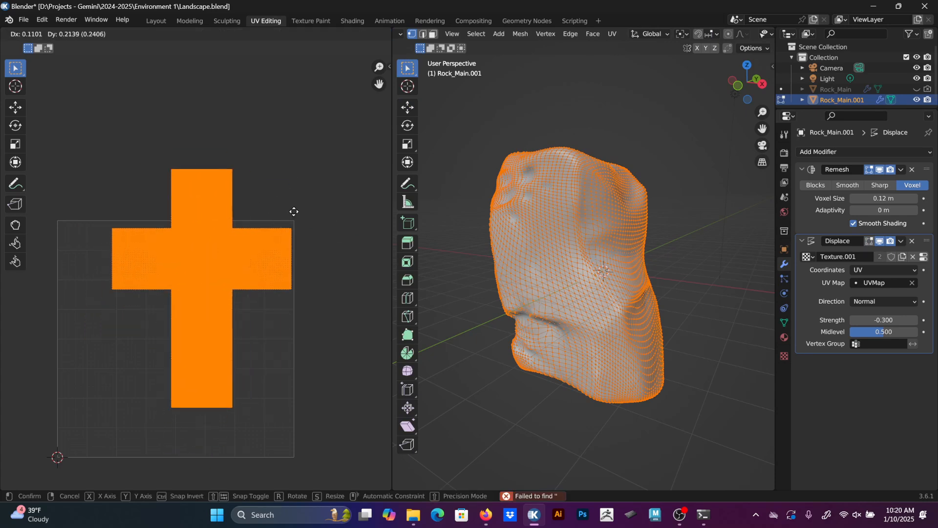
{"action": "key", "text": "Escape"}
{"action": "key", "text": "Tab"}
{"action": "middle_click_drag", "start_coordinate": [678, 260], "coordinate": [667, 236]}
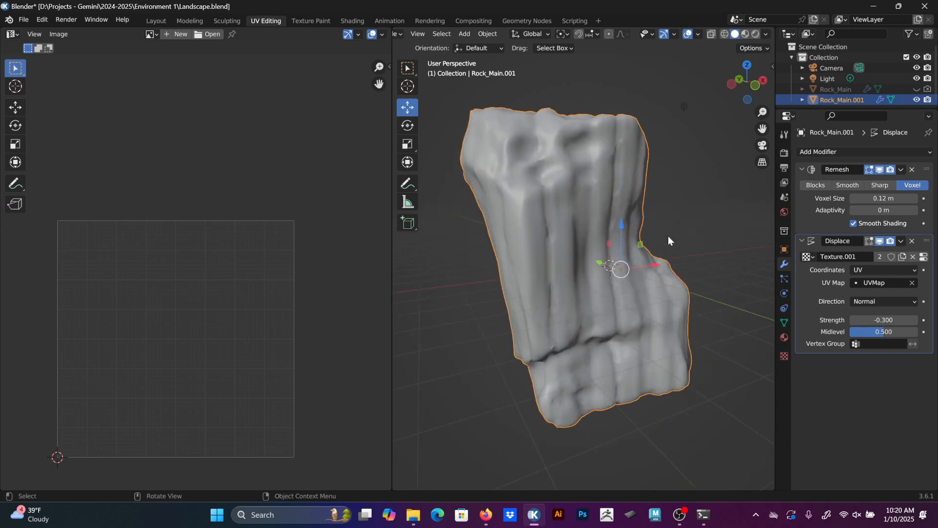
In Edit Mode, use Circle Select to mark a patch of vertices in the middle of the rock's front face.
{"action": "left_click", "coordinate": [784, 322]}
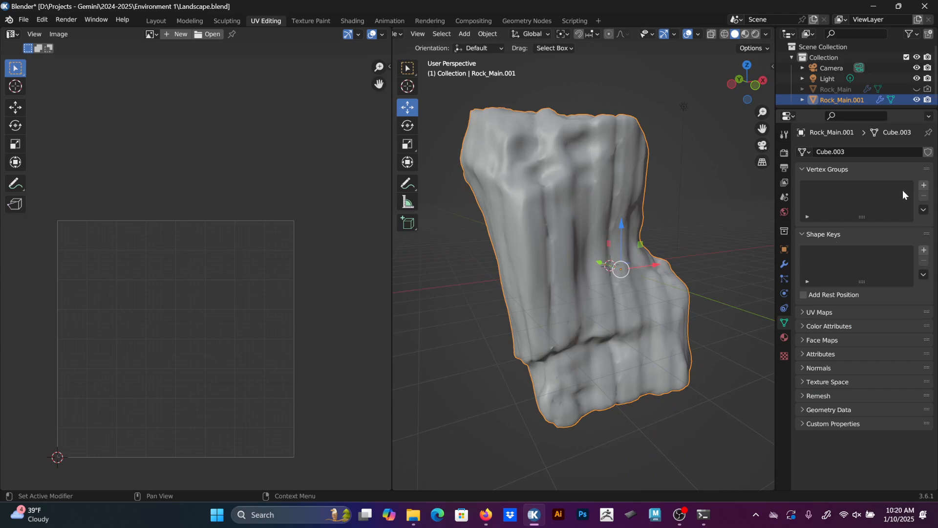
{"action": "key", "text": "Tab"}
{"action": "middle_click_drag", "start_coordinate": [631, 220], "coordinate": [492, 117]}
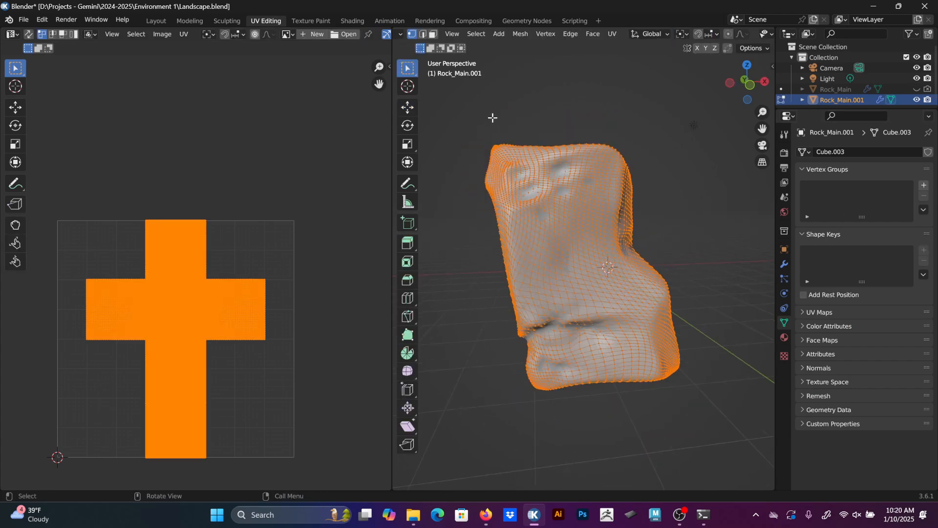
{"action": "left_click_drag", "start_coordinate": [415, 71], "coordinate": [451, 113]}
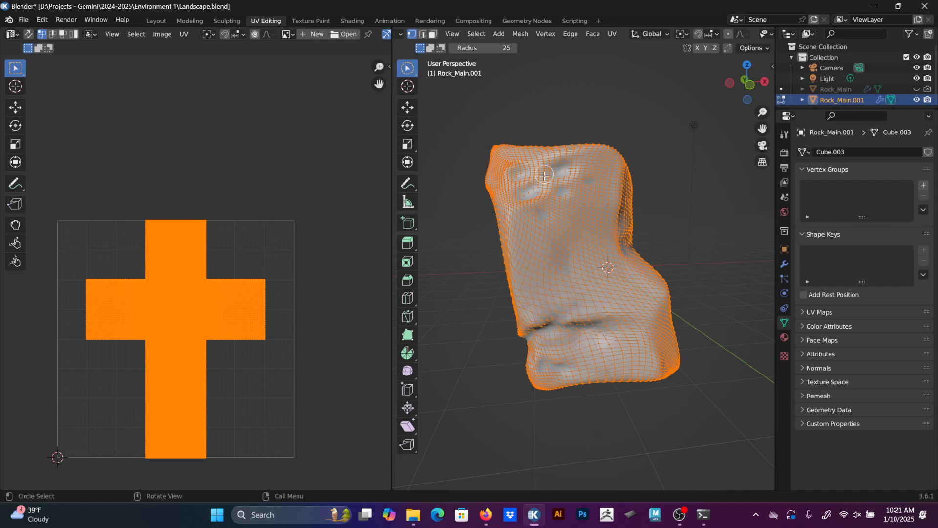
{"action": "mouse_move", "coordinate": [587, 167]}
{"action": "left_mouse_down"}
{"action": "mouse_move", "coordinate": [545, 235]}
{"action": "mouse_move", "coordinate": [540, 271]}
{"action": "mouse_move", "coordinate": [579, 234]}
{"action": "mouse_move", "coordinate": [586, 183]}
{"action": "mouse_move", "coordinate": [621, 279]}
{"action": "mouse_move", "coordinate": [595, 297]}
{"action": "mouse_move", "coordinate": [537, 277]}
{"action": "left_mouse_up"}
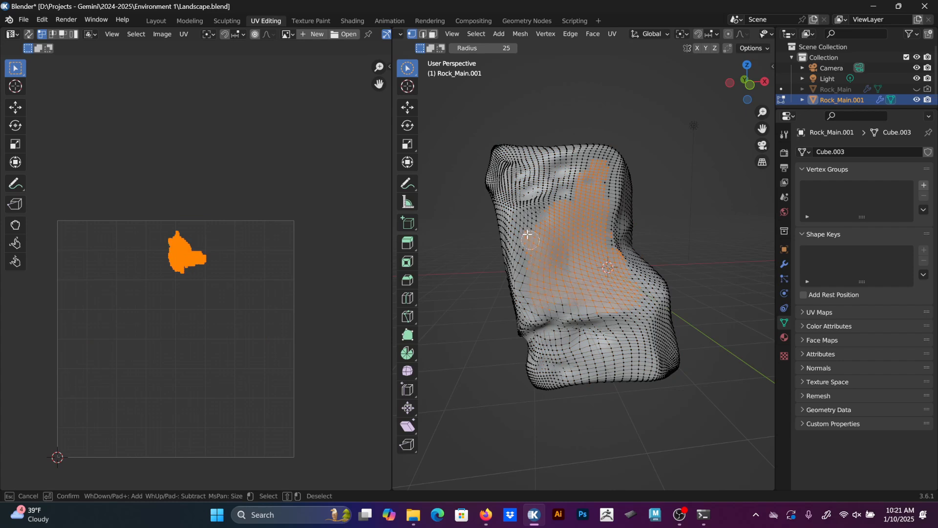
{"action": "left_click_drag", "start_coordinate": [528, 234], "coordinate": [537, 303]}
{"action": "mouse_move", "coordinate": [565, 215]}
{"action": "left_mouse_down"}
{"action": "mouse_move", "coordinate": [593, 166]}
{"action": "mouse_move", "coordinate": [591, 204]}
{"action": "mouse_move", "coordinate": [607, 253]}
{"action": "mouse_move", "coordinate": [605, 180]}
{"action": "mouse_move", "coordinate": [629, 272]}
{"action": "mouse_move", "coordinate": [578, 297]}
{"action": "left_mouse_up"}
Extend the vertex selection with patches on the rock's underside and the upper part of its back.
{"action": "middle_click_drag", "start_coordinate": [579, 297], "coordinate": [503, 315]}
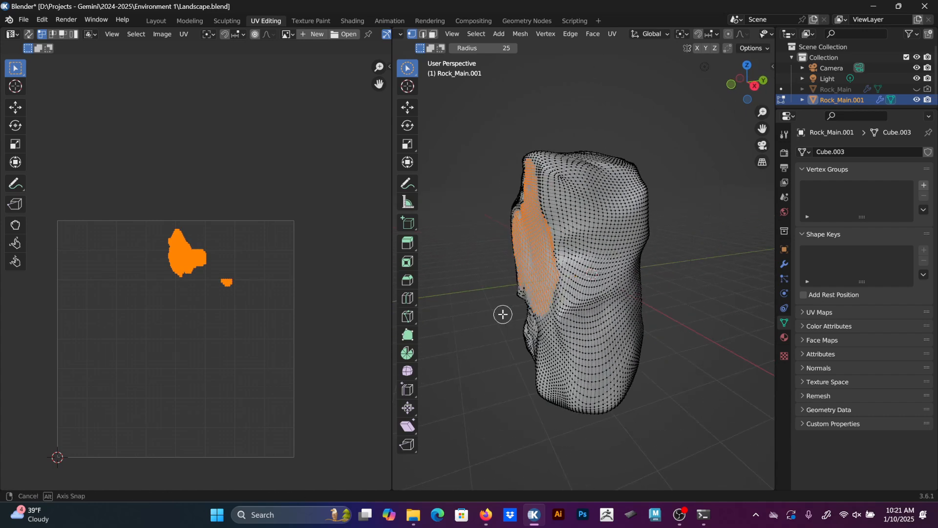
{"action": "middle_click_drag", "start_coordinate": [551, 345], "coordinate": [579, 392]}
{"action": "mouse_move", "coordinate": [579, 392]}
{"action": "left_mouse_down", "text": "shift"}
{"action": "mouse_move", "coordinate": [591, 391]}
{"action": "mouse_move", "coordinate": [579, 357]}
{"action": "mouse_move", "coordinate": [598, 382]}
{"action": "left_mouse_up", "text": "shift"}
{"action": "middle_click_drag", "start_coordinate": [595, 372], "coordinate": [618, 225]}
{"action": "mouse_move", "coordinate": [654, 182]}
{"action": "left_mouse_down"}
{"action": "mouse_move", "coordinate": [648, 206]}
{"action": "mouse_move", "coordinate": [628, 222]}
{"action": "mouse_move", "coordinate": [582, 205]}
{"action": "mouse_move", "coordinate": [625, 171]}
{"action": "mouse_move", "coordinate": [585, 203]}
{"action": "mouse_move", "coordinate": [642, 192]}
{"action": "mouse_move", "coordinate": [660, 161]}
{"action": "left_mouse_up"}
{"action": "middle_click_drag", "start_coordinate": [650, 192], "coordinate": [610, 230]}
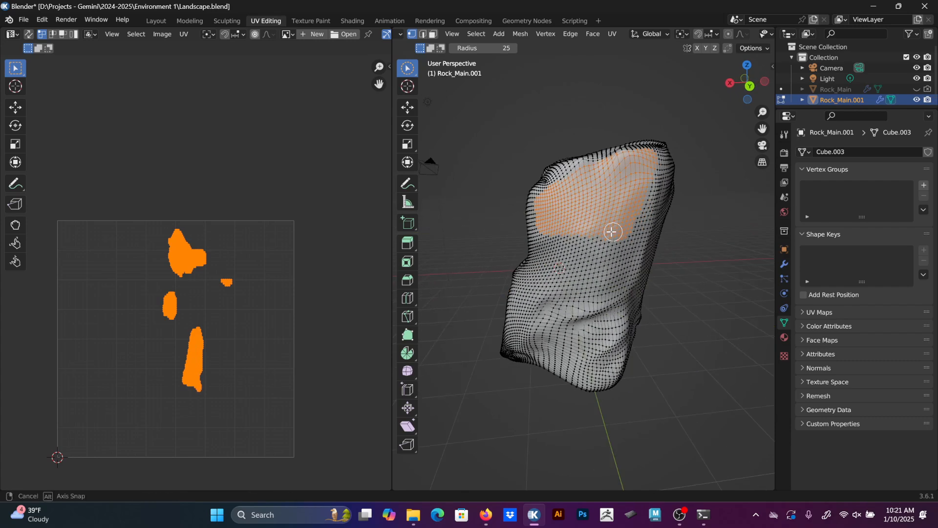
{"action": "left_click_drag", "start_coordinate": [628, 225], "coordinate": [653, 188]}
Add a patch of vertices along the lower edge of the rock's narrow side to the selection.
{"action": "mouse_move", "coordinate": [653, 188]}
{"action": "middle_mouse_down"}
{"action": "mouse_move", "coordinate": [572, 171]}
{"action": "mouse_move", "coordinate": [636, 286]}
{"action": "middle_mouse_up"}
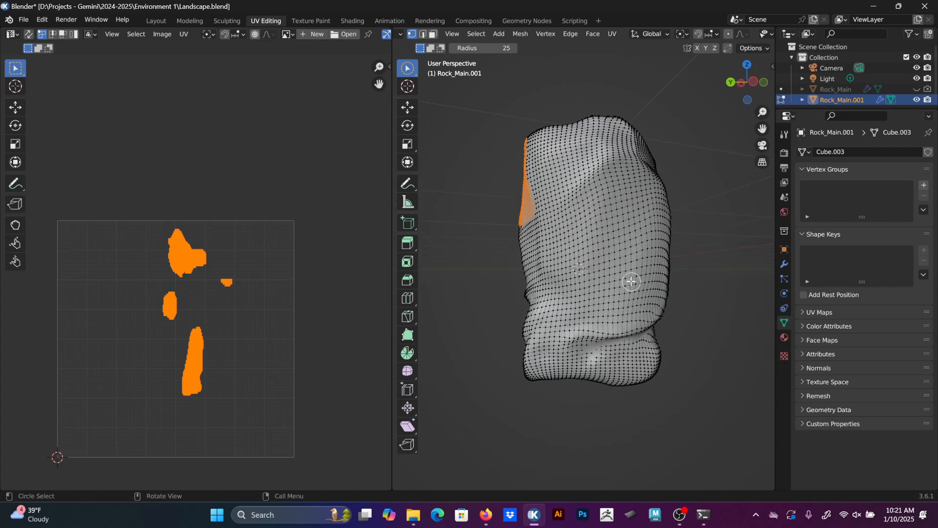
{"action": "mouse_move", "coordinate": [645, 284]}
{"action": "left_mouse_down"}
{"action": "mouse_move", "coordinate": [654, 281]}
{"action": "mouse_move", "coordinate": [611, 324]}
{"action": "mouse_move", "coordinate": [654, 290]}
{"action": "mouse_move", "coordinate": [599, 320]}
{"action": "left_mouse_up"}
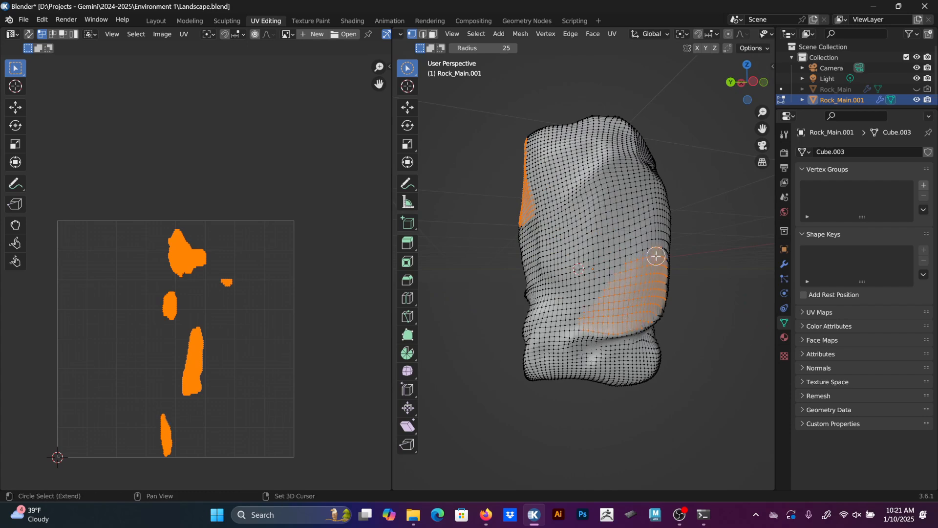
{"action": "middle_click_drag", "start_coordinate": [647, 262], "coordinate": [654, 266]}
{"action": "mouse_move", "coordinate": [654, 266]}
{"action": "left_mouse_down"}
{"action": "mouse_move", "coordinate": [638, 256]}
{"action": "mouse_move", "coordinate": [659, 245]}
{"action": "mouse_move", "coordinate": [608, 265]}
{"action": "left_mouse_up"}
{"action": "left_click_drag", "start_coordinate": [653, 234], "coordinate": [648, 236]}
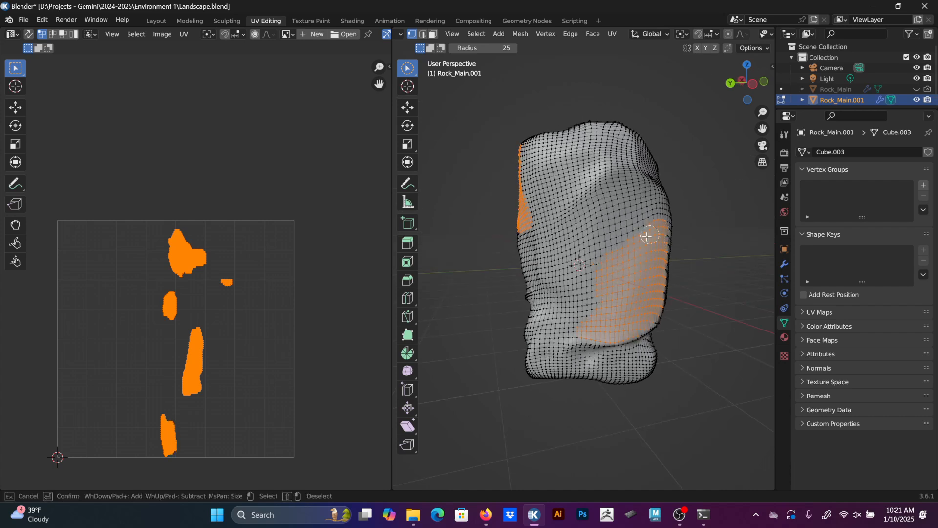
{"action": "left_click_drag", "start_coordinate": [590, 320], "coordinate": [606, 314]}
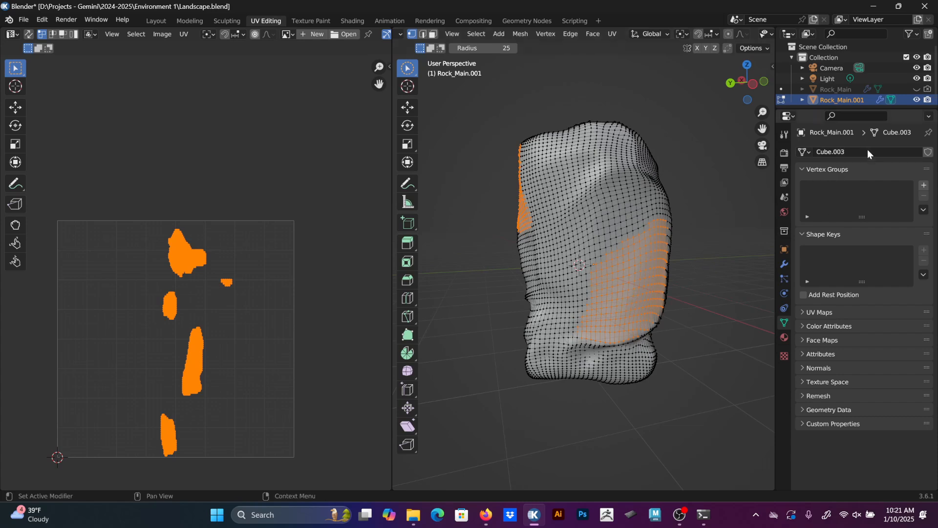
Create a vertex group and assign the selected vertices to it with weight 1.000.
{"action": "left_click", "coordinate": [924, 185]}
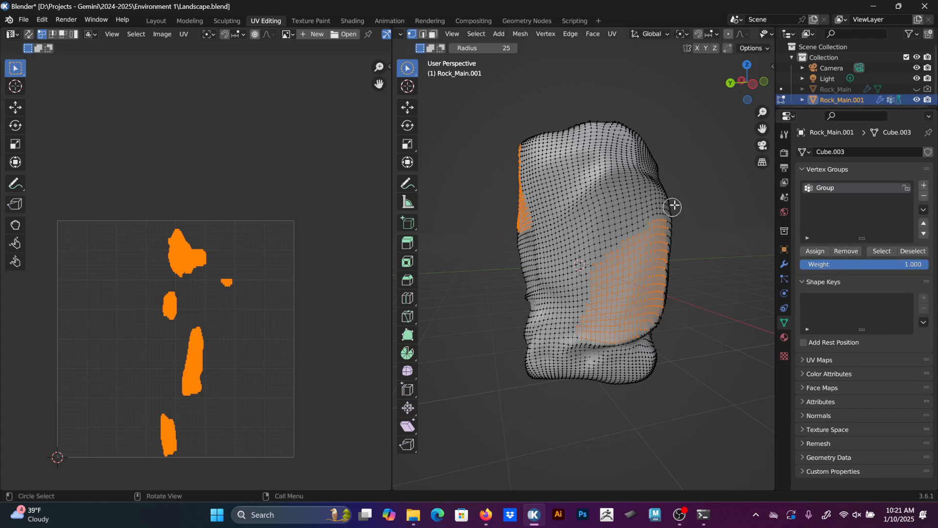
{"action": "left_click", "coordinate": [814, 251]}
{"action": "middle_click_drag", "start_coordinate": [562, 254], "coordinate": [608, 250]}
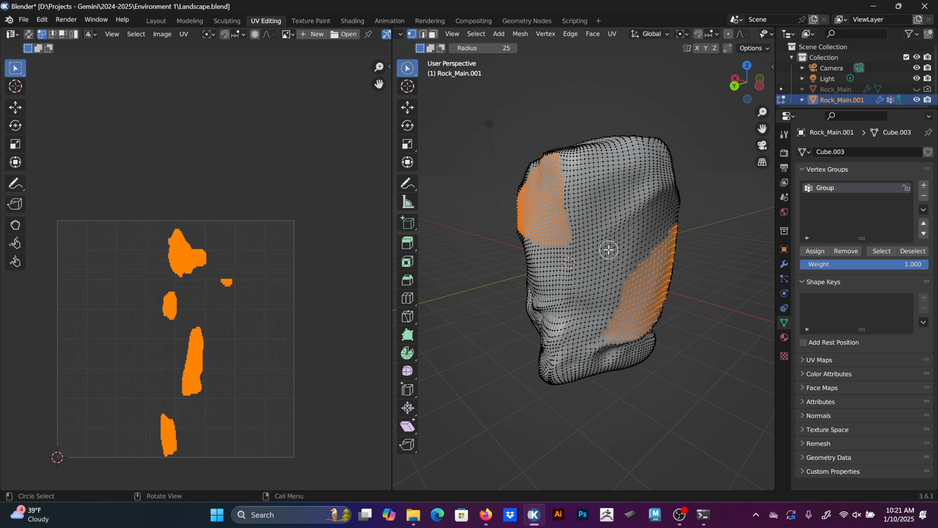
{"action": "key", "text": "Tab"}
{"action": "key", "text": "Tab"}
{"action": "middle_click_drag", "start_coordinate": [729, 266], "coordinate": [704, 265]}
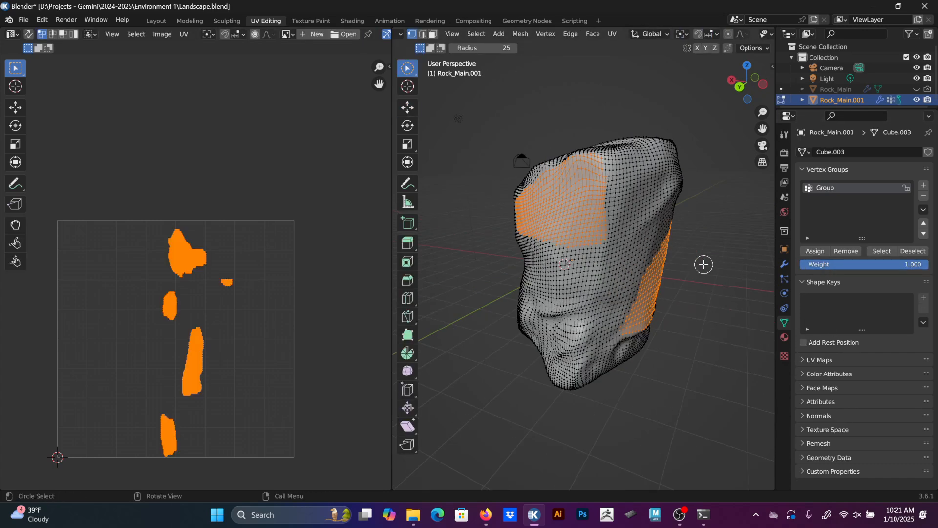
Invert the vertex selection and assign the remaining vertices to the group with weight 0.000.
{"action": "key", "text": "ctrl+i"}
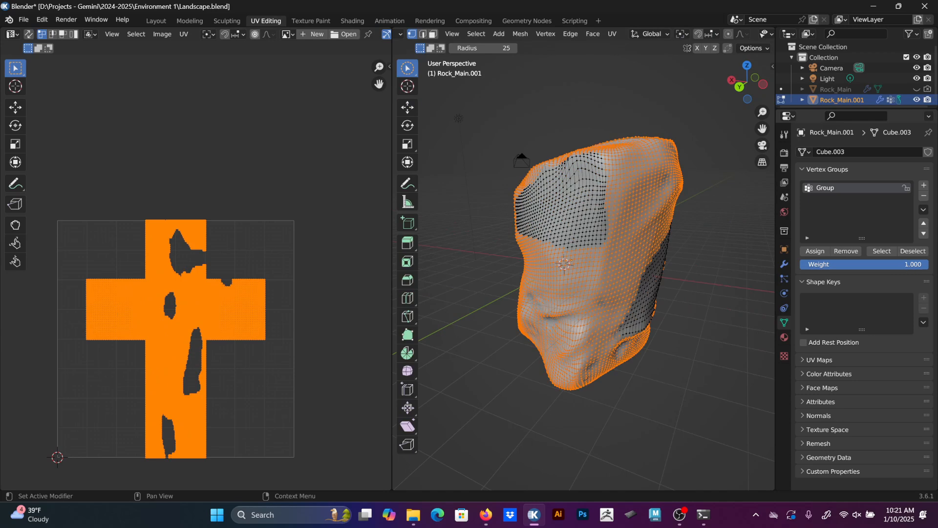
{"action": "left_click_drag", "start_coordinate": [880, 264], "coordinate": [801, 264]}
{"action": "left_click", "coordinate": [824, 252]}
Limit the Displace modifier to the vertex group Group and try a Strength of 19.200 in Object Mode.
{"action": "left_click", "coordinate": [785, 263]}
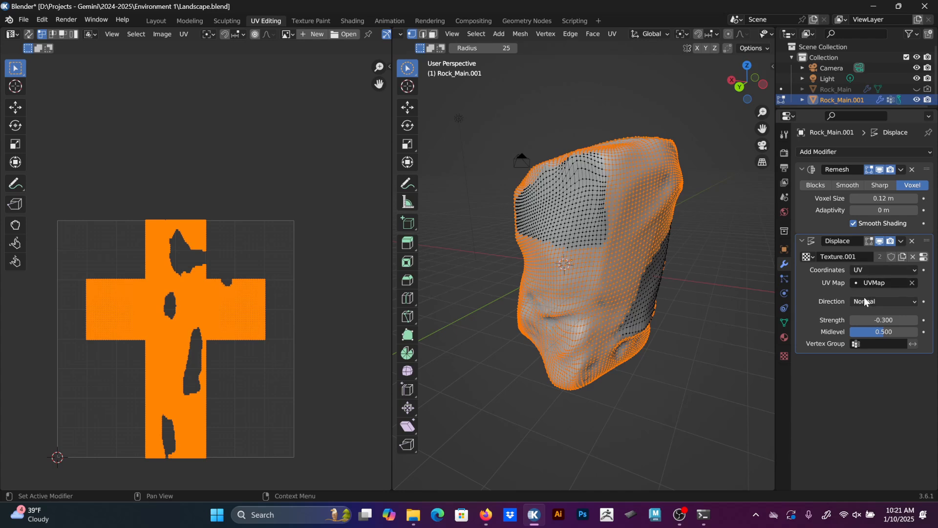
{"action": "left_click", "coordinate": [880, 344]}
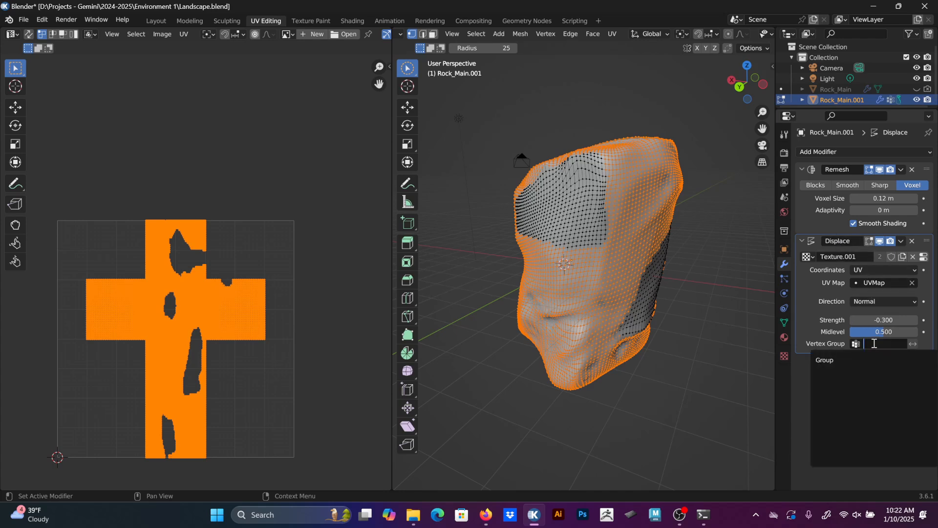
{"action": "left_click", "coordinate": [875, 357]}
{"action": "key", "text": "Tab"}
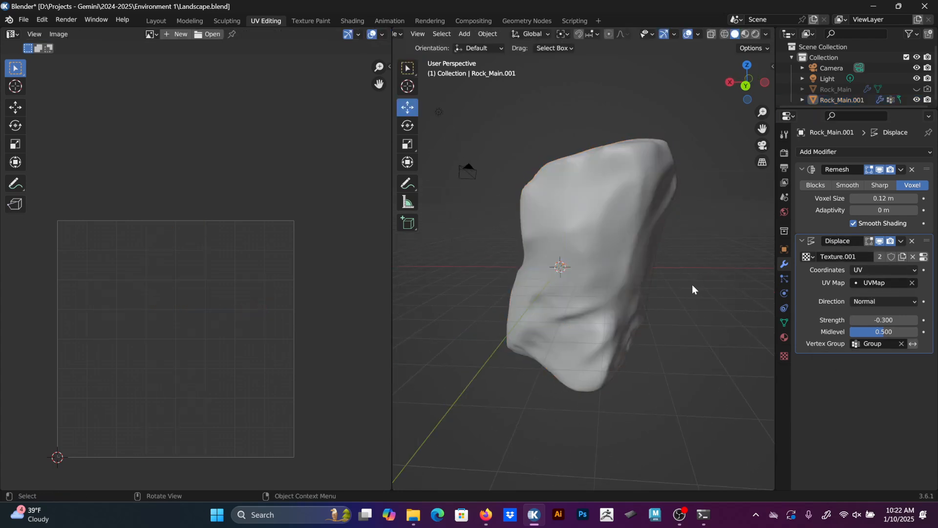
{"action": "middle_click_drag", "start_coordinate": [692, 285], "coordinate": [718, 289]}
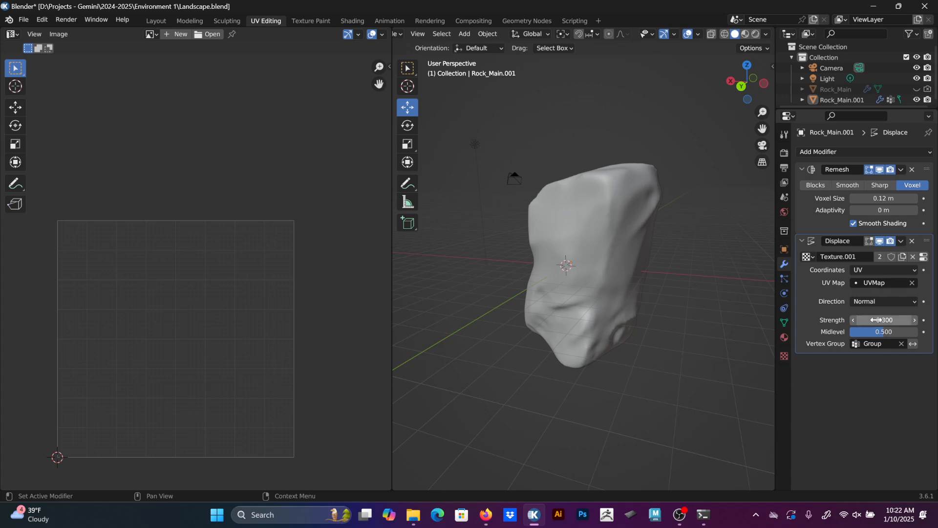
{"action": "left_click_drag", "start_coordinate": [877, 319], "coordinate": [914, 319]}
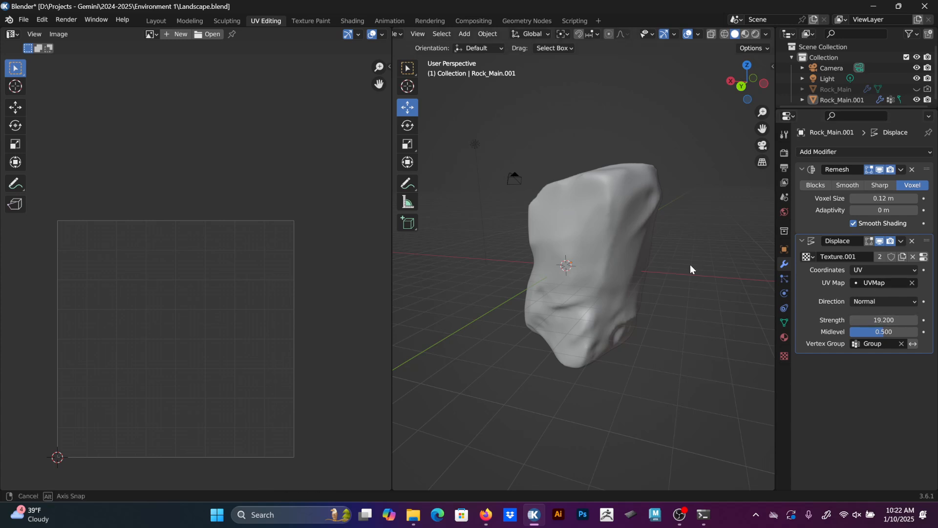
{"action": "middle_click_drag", "start_coordinate": [690, 265], "coordinate": [555, 258]}
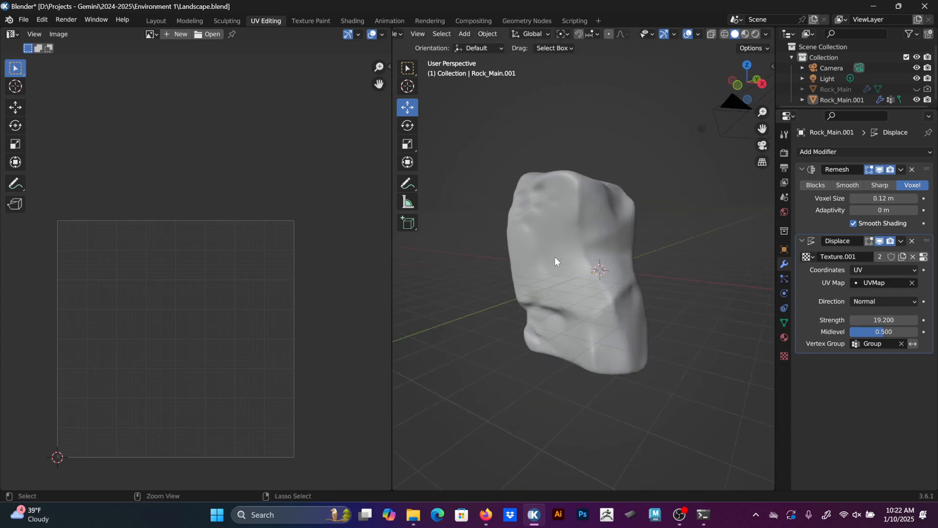
Re-enter Edit Mode on the rock, widen the 3D viewport, and assign the selected vertices to Group with weight 1.000.
{"action": "left_click", "coordinate": [633, 244]}
{"action": "key", "text": "Tab"}
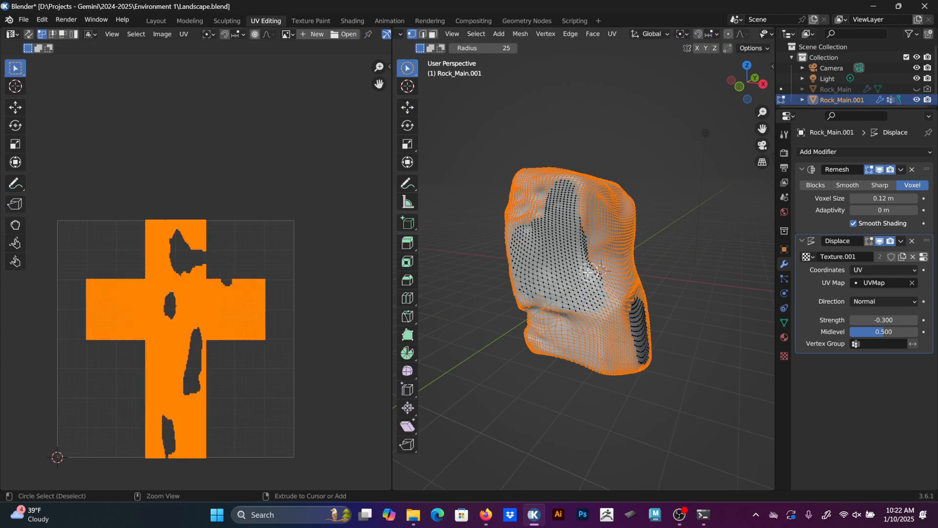
{"action": "middle_click_drag", "start_coordinate": [589, 271], "coordinate": [642, 271]}
{"action": "middle_click_drag", "start_coordinate": [560, 171], "coordinate": [591, 159]}
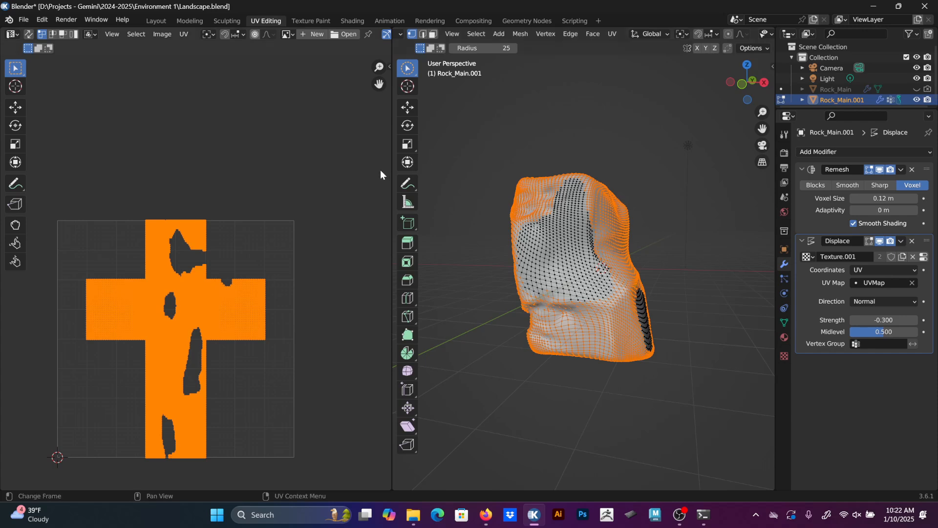
{"action": "left_click_drag", "start_coordinate": [392, 175], "coordinate": [337, 173]}
{"action": "middle_click_drag", "start_coordinate": [586, 205], "coordinate": [558, 235]}
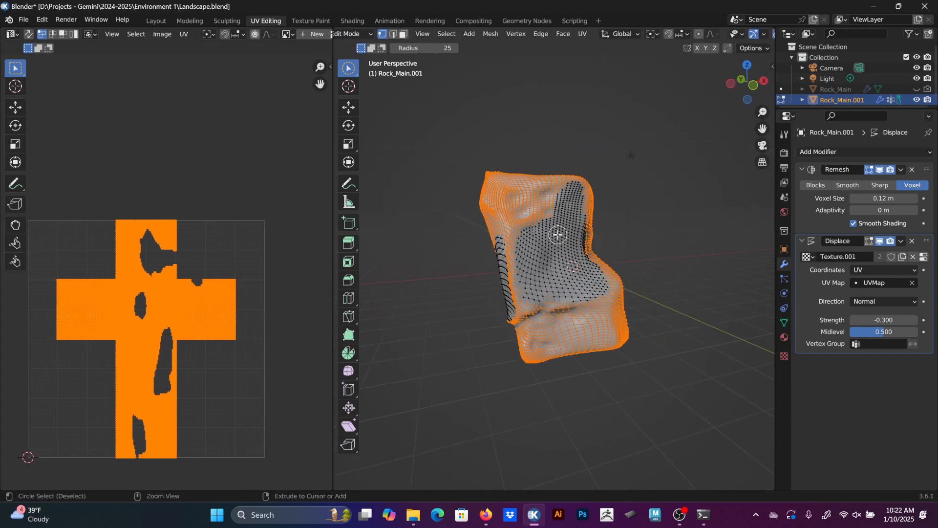
{"action": "left_click", "coordinate": [784, 322]}
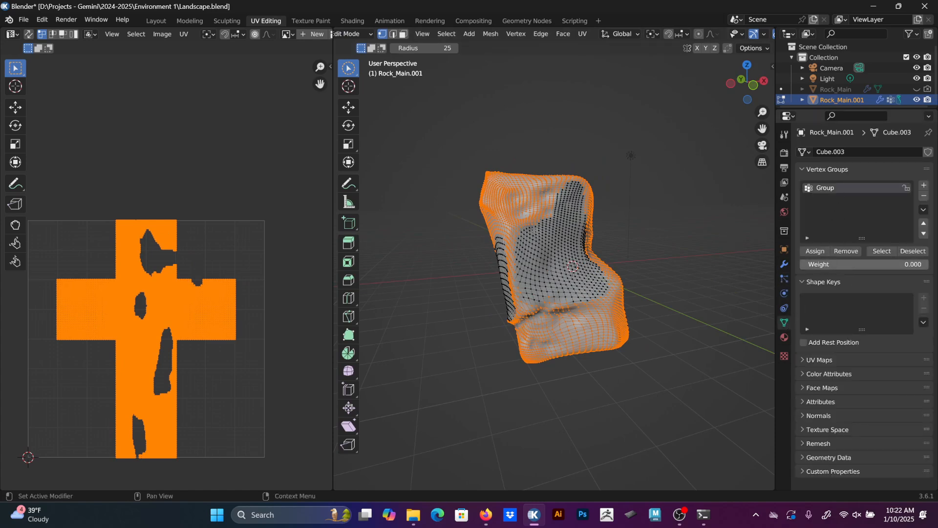
{"action": "left_click_drag", "start_coordinate": [831, 264], "coordinate": [927, 264]}
{"action": "left_click", "coordinate": [809, 250]}
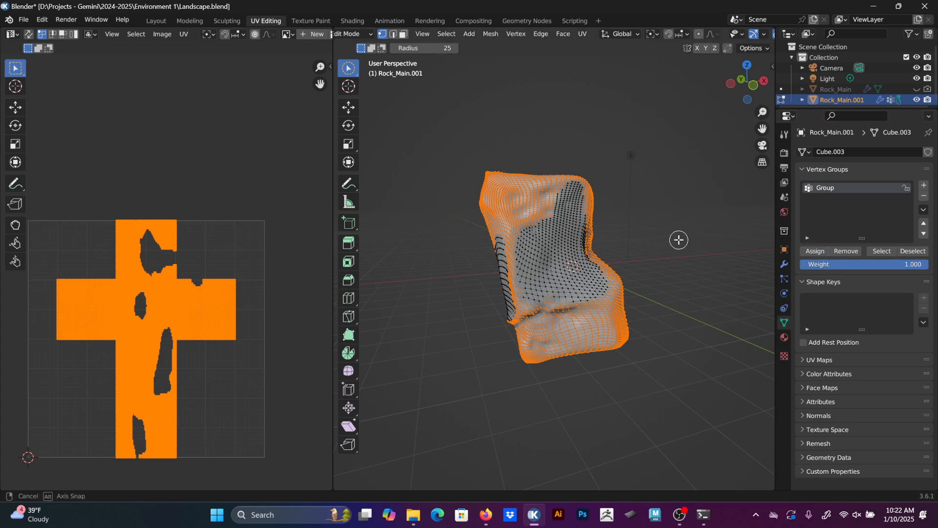
Invert the selection, assign the patch vertices to Group with weight 0.000, and return to Object Mode.
{"action": "key", "text": "ctrl+i"}
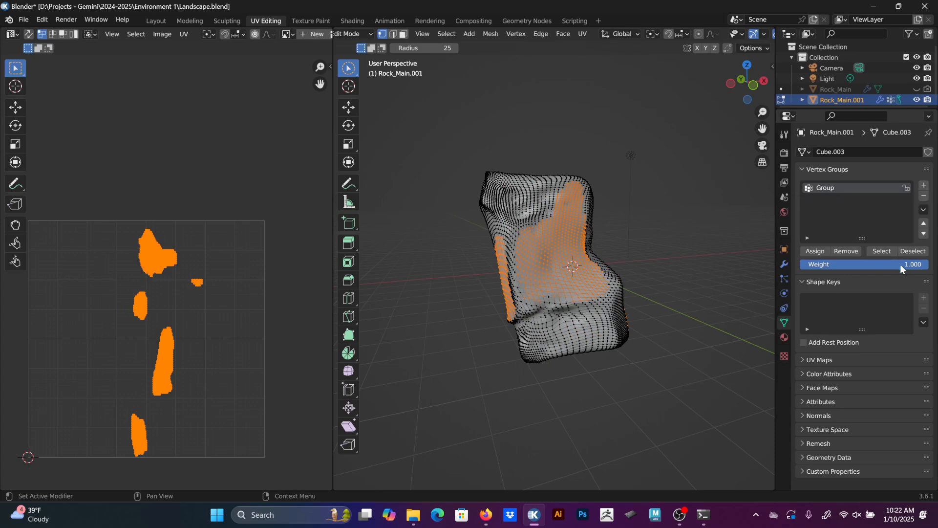
{"action": "left_click_drag", "start_coordinate": [901, 264], "coordinate": [800, 265]}
{"action": "left_click", "coordinate": [817, 251]}
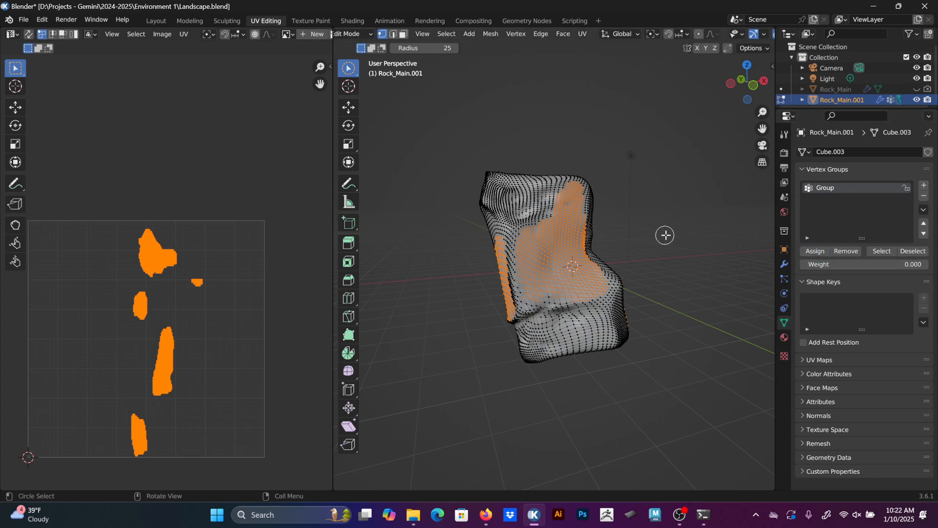
{"action": "key", "text": "Tab"}
Set the Displace modifier's Strength to 100.000 and choose Group as its vertex group.
{"action": "middle_click_drag", "start_coordinate": [593, 237], "coordinate": [660, 235]}
{"action": "scroll", "coordinate": [611, 236], "scroll_direction": "up", "scroll_amount": 3}
{"action": "left_click", "coordinate": [784, 264]}
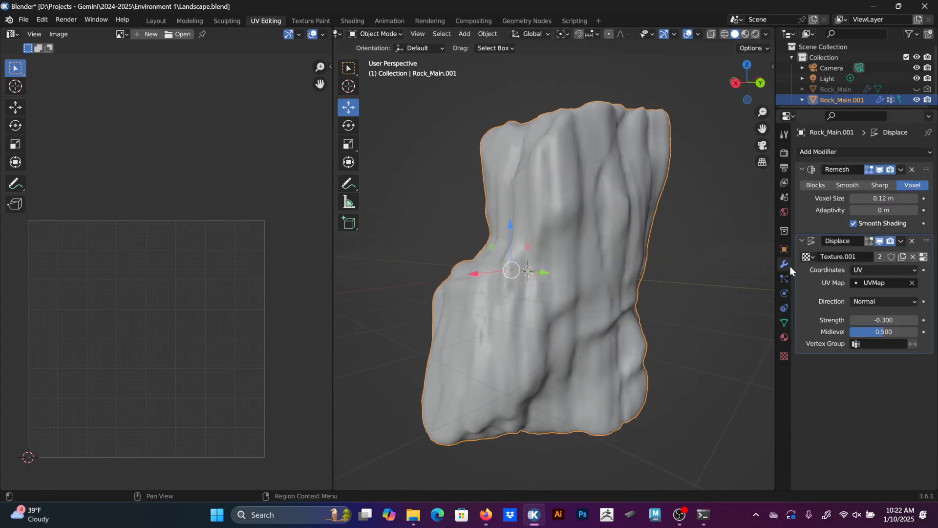
{"action": "left_click_drag", "start_coordinate": [884, 320], "coordinate": [919, 320]}
{"action": "left_click", "coordinate": [879, 343]}
{"action": "left_click", "coordinate": [862, 359]}
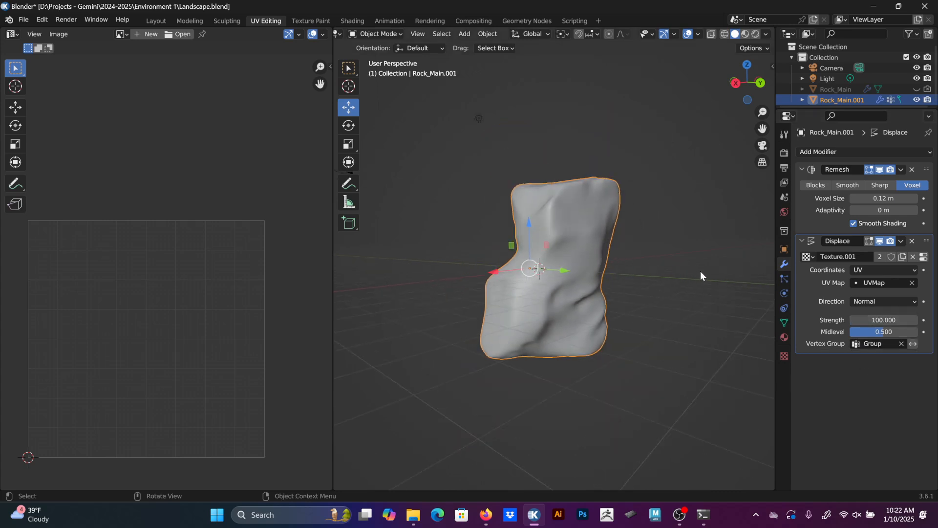
{"action": "middle_click_drag", "start_coordinate": [700, 270], "coordinate": [632, 292]}
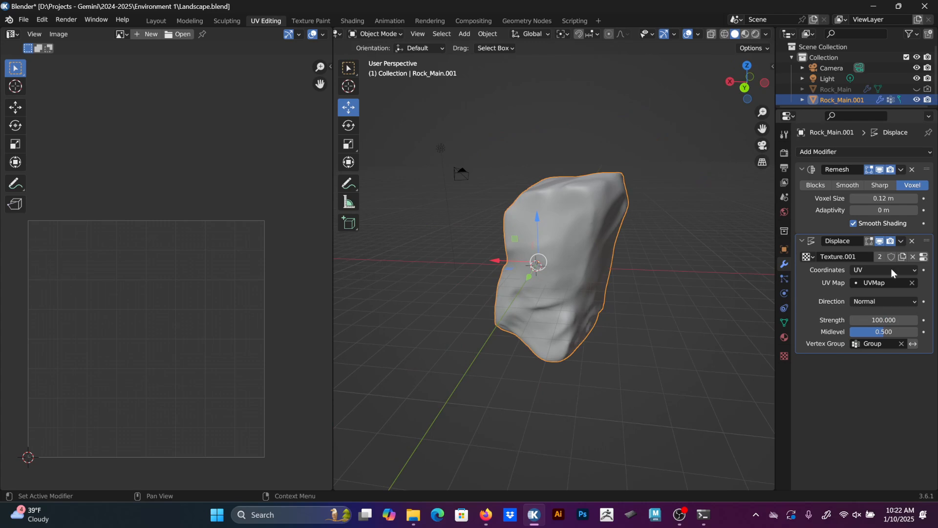
Undo the Displace modifier's latest strength and vertex group changes.
{"action": "key", "text": "ctrl+z"}
{"action": "key", "text": "ctrl+z"}
{"action": "key", "text": "ctrl+z"}
{"action": "middle_click_drag", "start_coordinate": [668, 236], "coordinate": [457, 142]}
Switch to the Layout workspace and add a 2 m plane at the world origin beside the rock.
{"action": "left_click", "coordinate": [162, 21]}
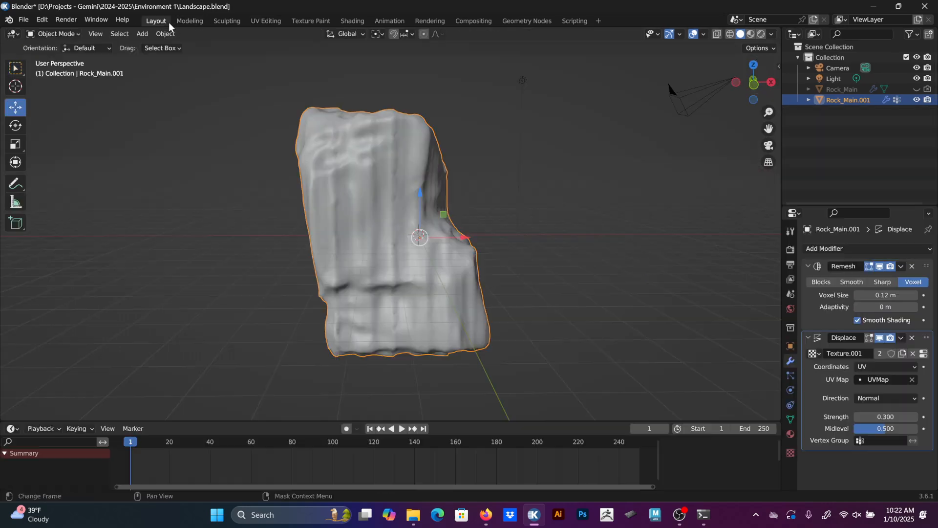
{"action": "middle_click_drag", "start_coordinate": [397, 153], "coordinate": [508, 267]}
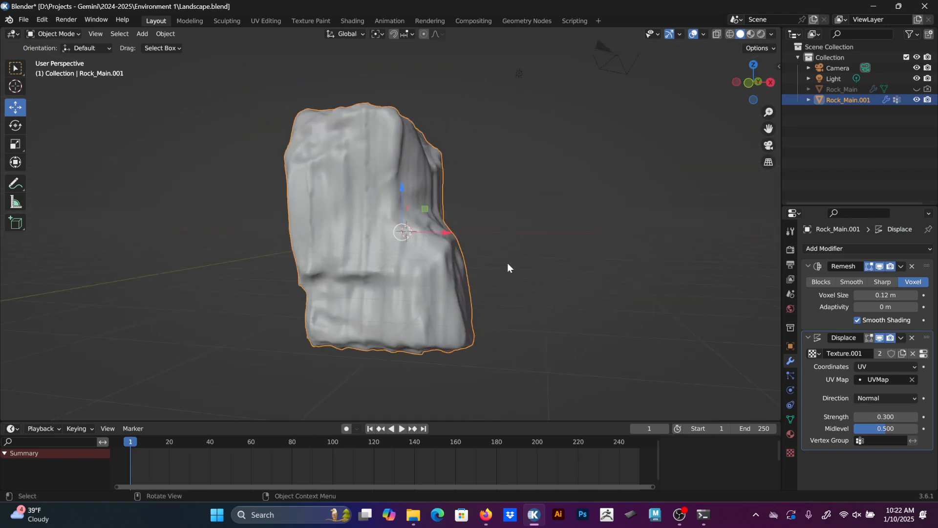
{"action": "scroll", "coordinate": [489, 205], "scroll_direction": "down", "scroll_amount": 3}
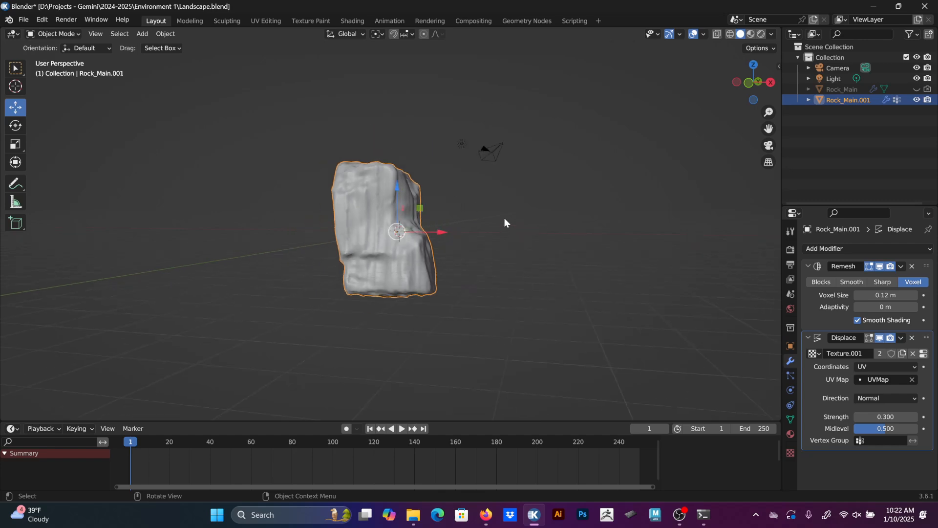
{"action": "middle_click_drag", "start_coordinate": [505, 218], "coordinate": [460, 233]}
{"action": "key", "text": "shift+a"}
{"action": "mouse_move", "coordinate": [480, 216]}
{"action": "left_click", "coordinate": [524, 216]}
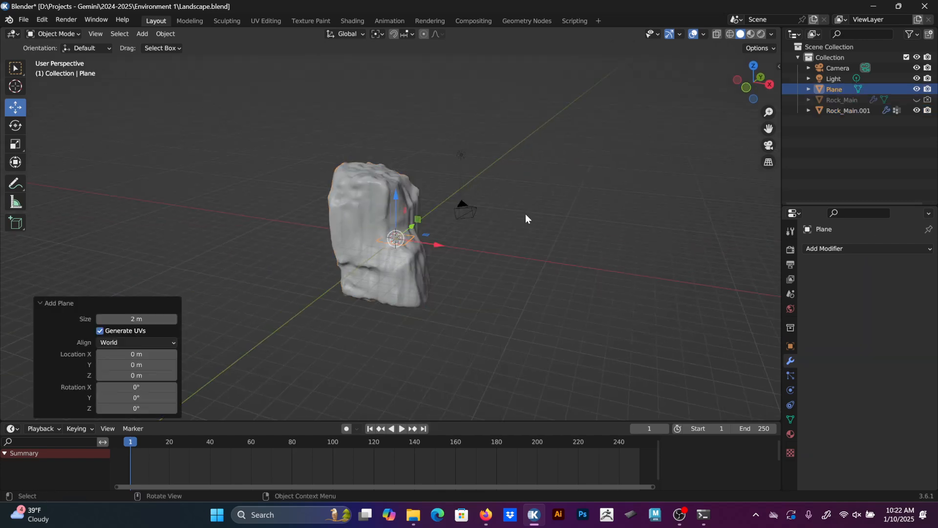
Scale the plane up in two passes, the second by about 2.739, to form a large ground surface.
{"action": "key", "text": "s"}
{"action": "left_click", "coordinate": [664, 241]}
{"action": "key", "text": "s"}
{"action": "left_click", "coordinate": [607, 236]}
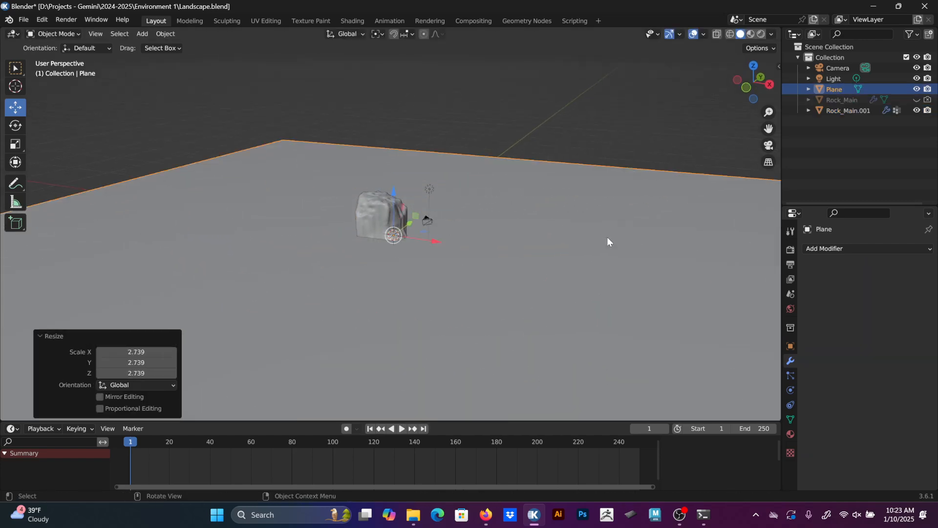
Raise the visible rock copy about 3.72 m along Z so it stands on the ground plane, and save the file.
{"action": "middle_click_drag", "start_coordinate": [607, 236], "coordinate": [506, 210]}
{"action": "left_click", "coordinate": [401, 221]}
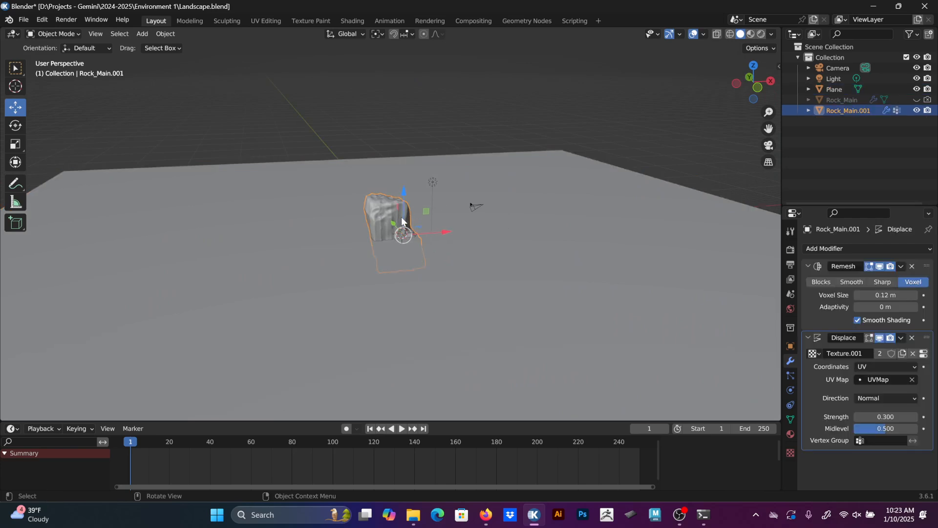
{"action": "left_click_drag", "start_coordinate": [401, 194], "coordinate": [403, 164]}
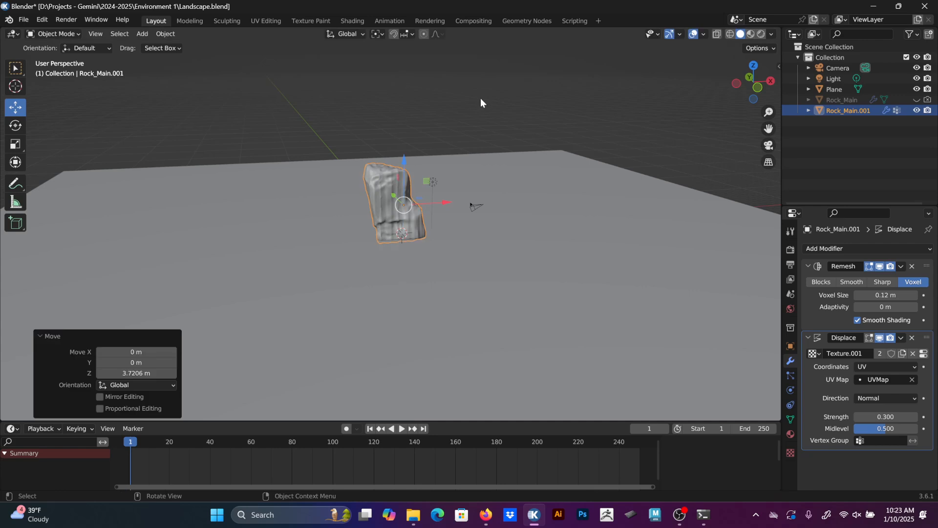
{"action": "left_click", "coordinate": [480, 98]}
{"action": "left_click", "coordinate": [23, 20]}
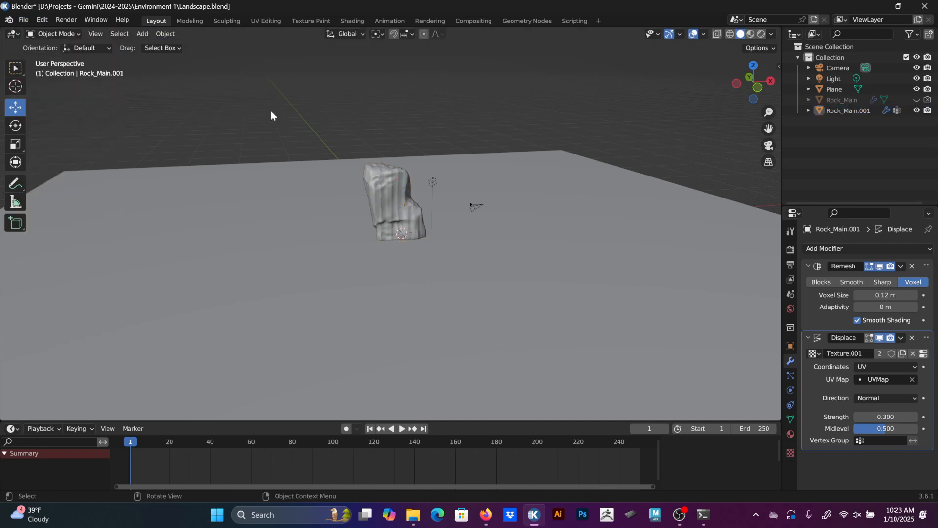
{"action": "key", "text": "ctrl+s"}
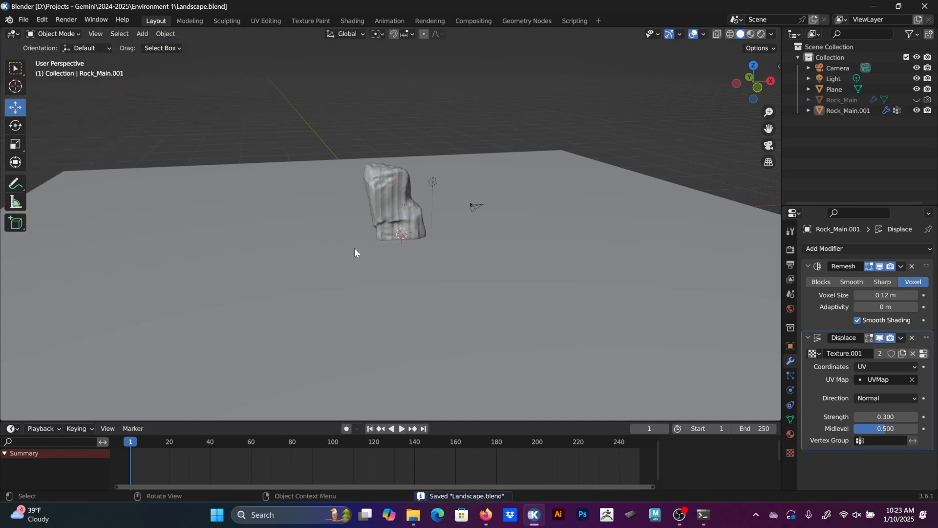
Check the cave reference image on the Miro board, return to the landscape scene, and launch a second Blender instance.
{"action": "left_click", "coordinate": [534, 514]}
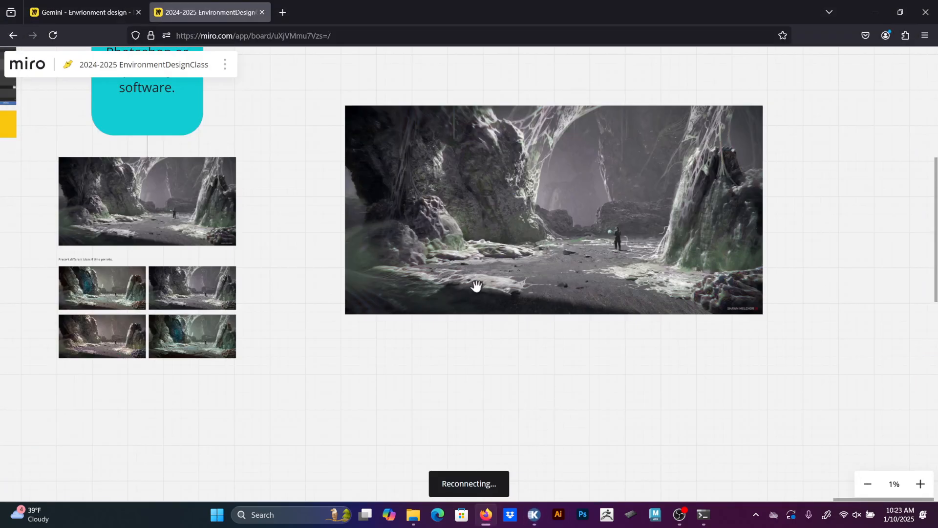
{"action": "key", "text": "alt+Tab"}
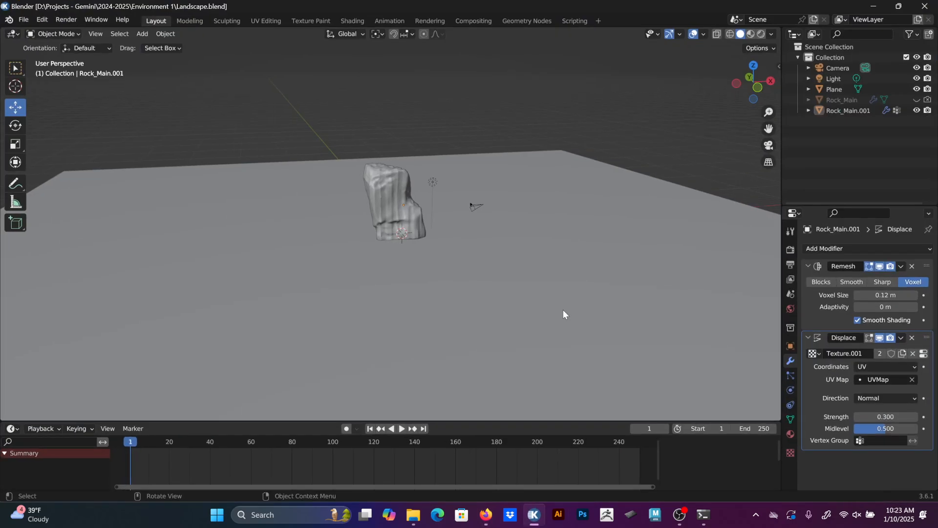
{"action": "left_click", "coordinate": [563, 311]}
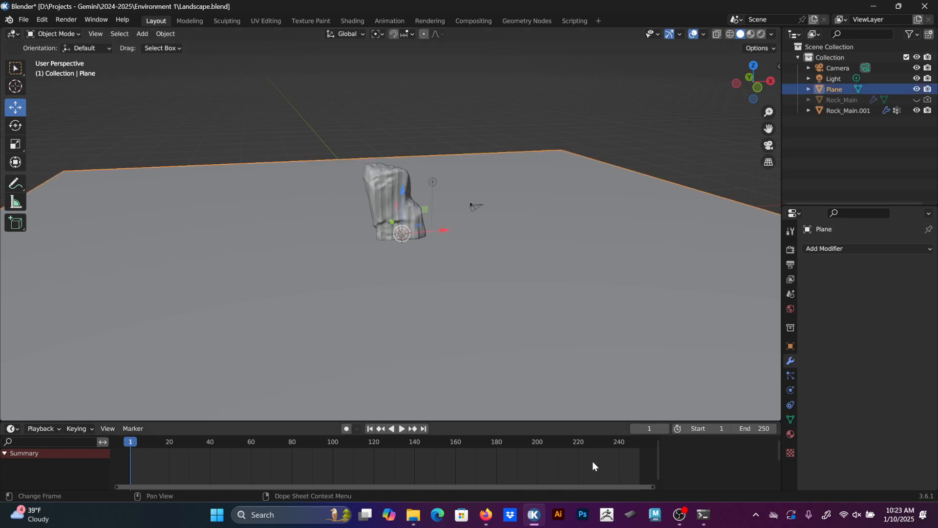
{"action": "right_click", "coordinate": [540, 510]}
{"action": "left_click", "coordinate": [530, 447]}
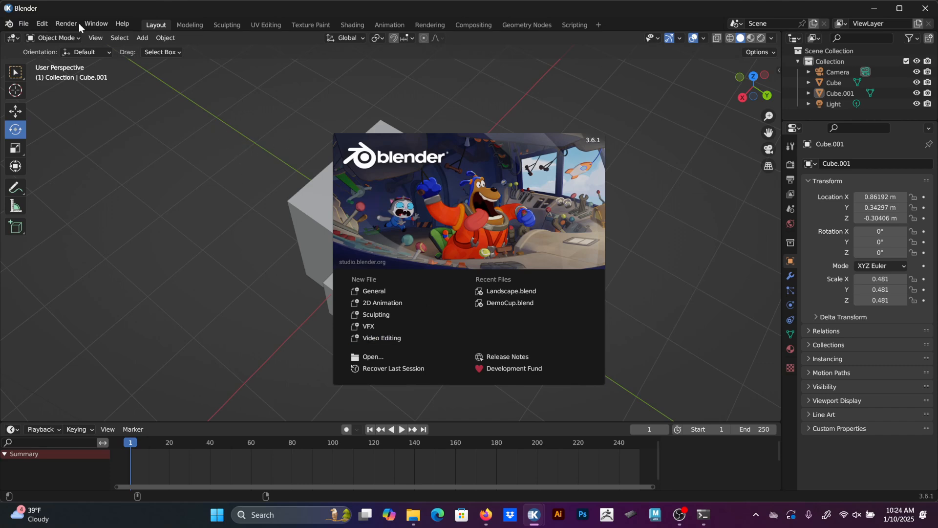
Open SecondScene_02.blend from the D:\Projects - Gemini folder in the new Blender instance.
{"action": "left_click", "coordinate": [256, 143]}
{"action": "left_click", "coordinate": [23, 24]}
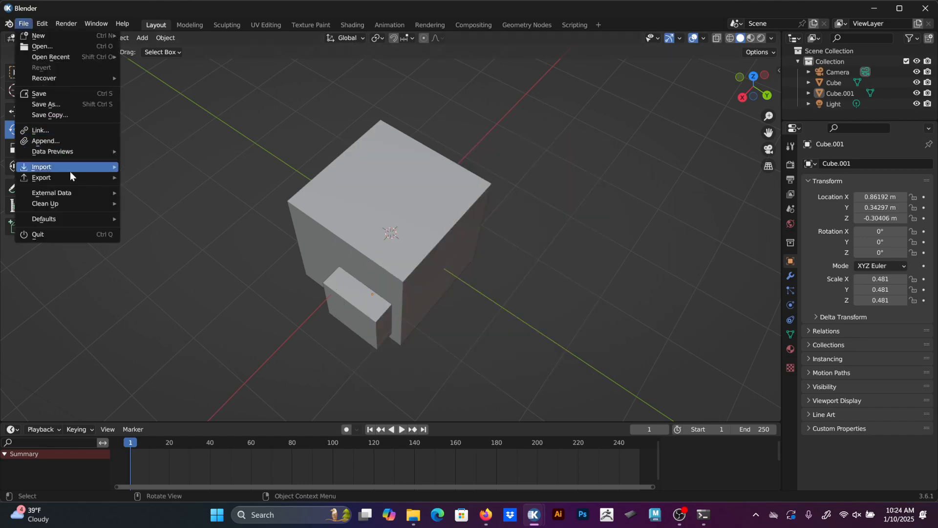
{"action": "mouse_move", "coordinate": [112, 156]}
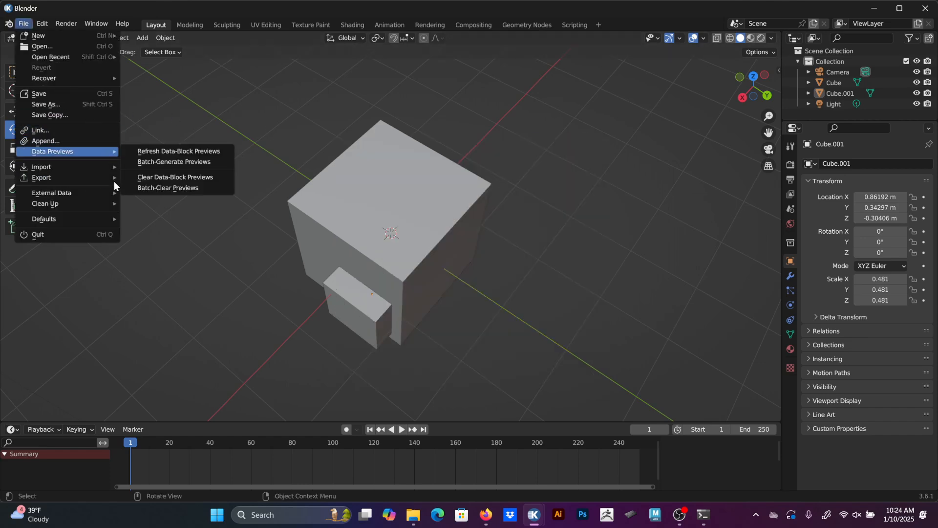
{"action": "mouse_move", "coordinate": [68, 166]}
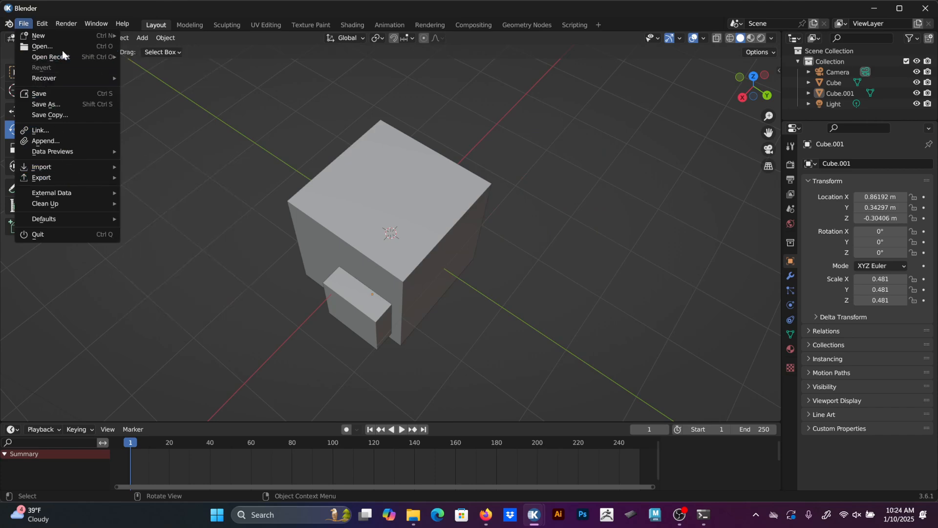
{"action": "left_click", "coordinate": [44, 46]}
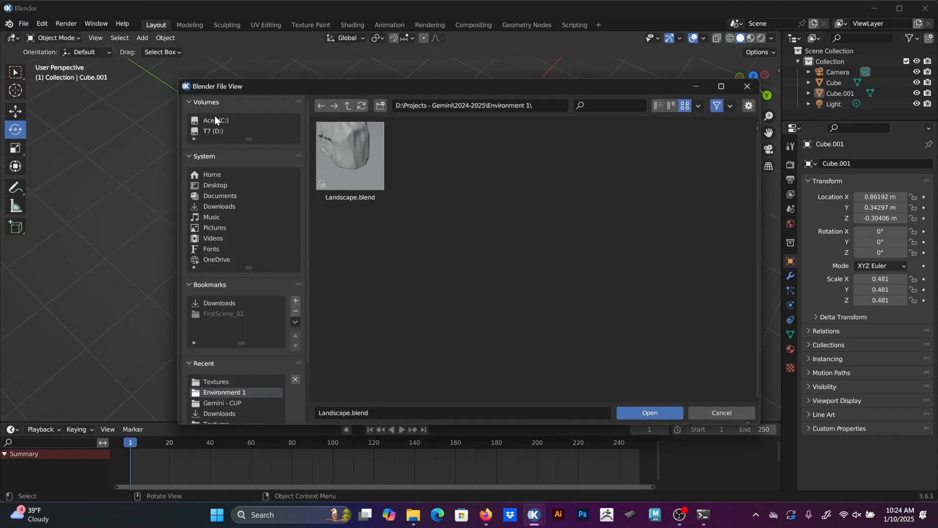
{"action": "left_click", "coordinate": [347, 105]}
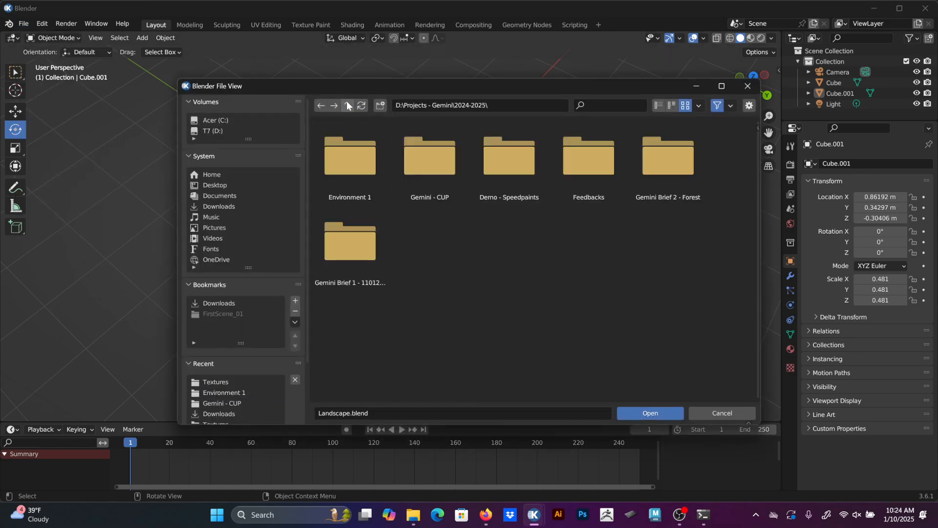
{"action": "left_click", "coordinate": [348, 105]}
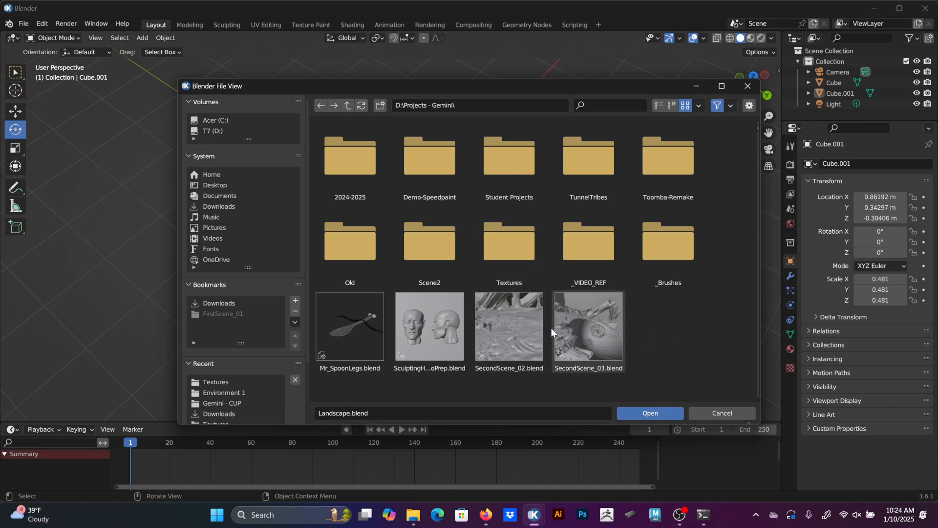
{"action": "left_click", "coordinate": [508, 330]}
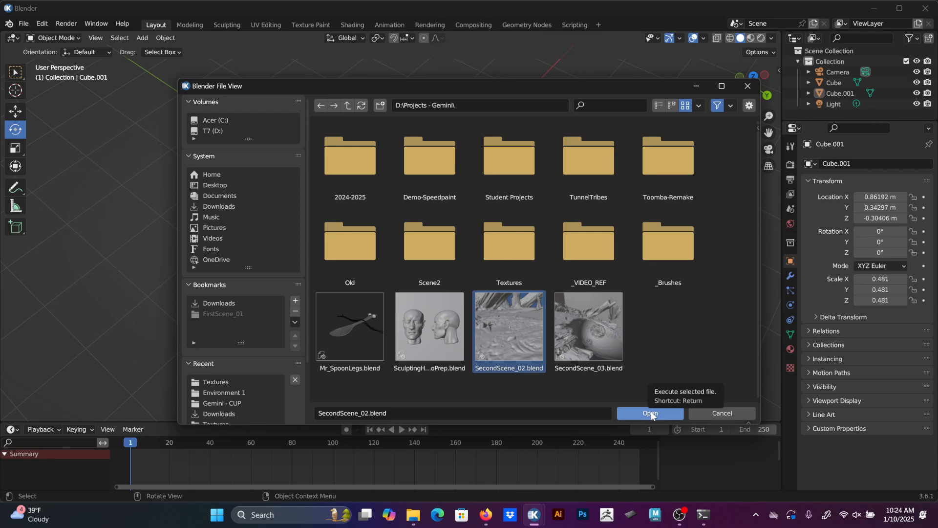
{"action": "left_click", "coordinate": [651, 413]}
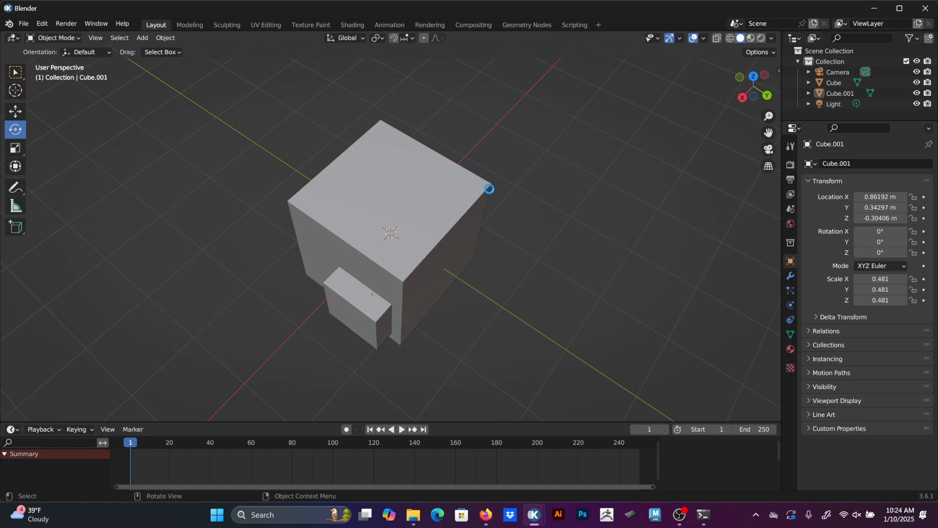
In the landscape scene, orbit the view-locked camera to look down on the character's head and shoulders, with the rock behind.
{"action": "left_click", "coordinate": [680, 514]}
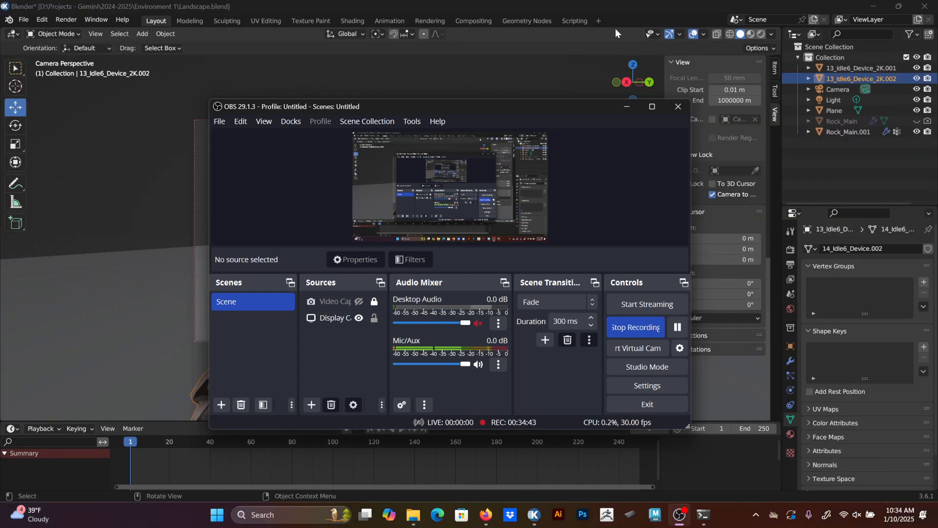
{"action": "left_click", "coordinate": [620, 10]}
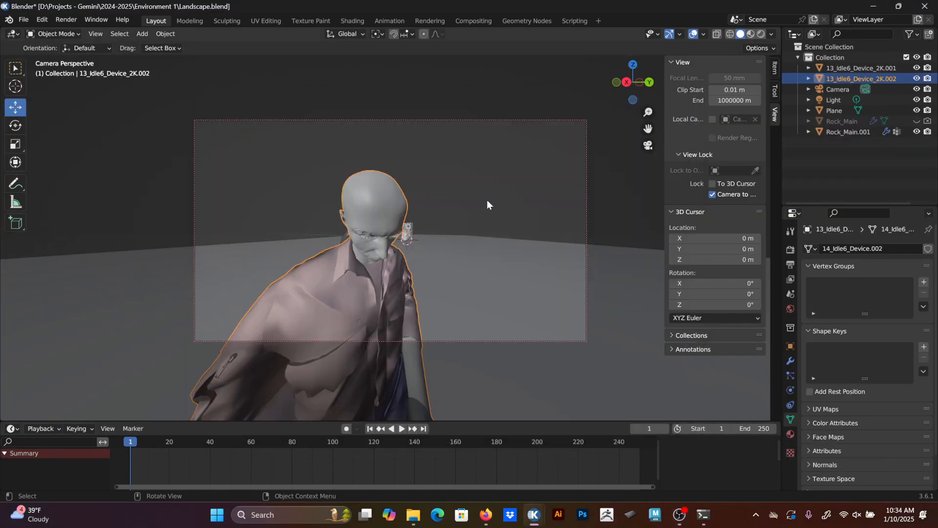
{"action": "middle_click_drag", "start_coordinate": [487, 202], "coordinate": [442, 234]}
{"action": "scroll", "coordinate": [386, 181], "scroll_direction": "down", "scroll_amount": 4}
{"action": "scroll", "coordinate": [384, 181], "scroll_direction": "up", "scroll_amount": 1}
{"action": "scroll", "coordinate": [448, 229], "scroll_direction": "down", "scroll_amount": 3}
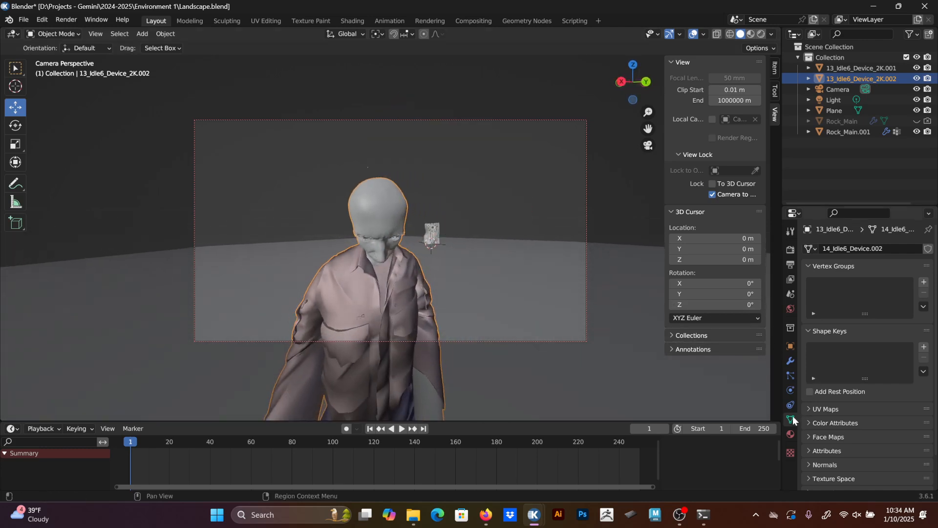
Set the camera's focal length to 8 mm.
{"action": "left_click", "coordinate": [838, 89]}
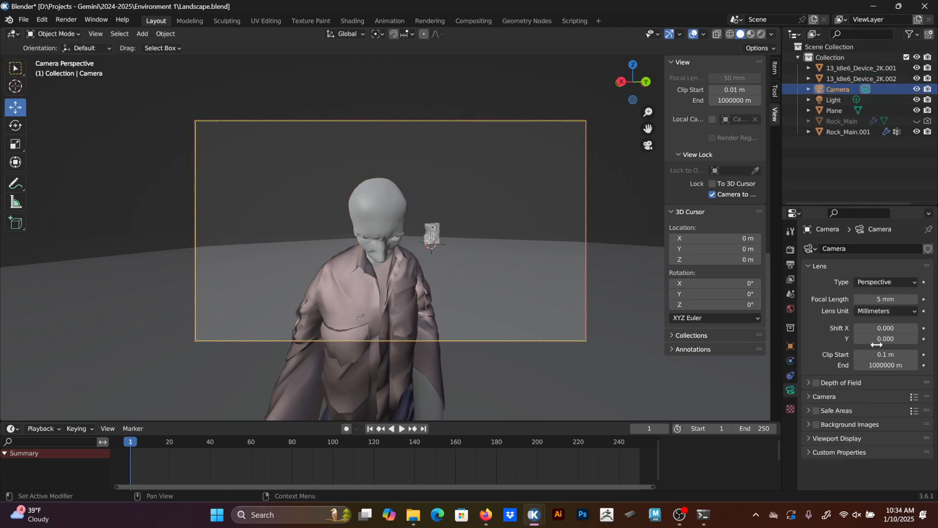
{"action": "left_click", "coordinate": [886, 300]}
{"action": "type", "text": "8"}
{"action": "key", "text": "Return"}
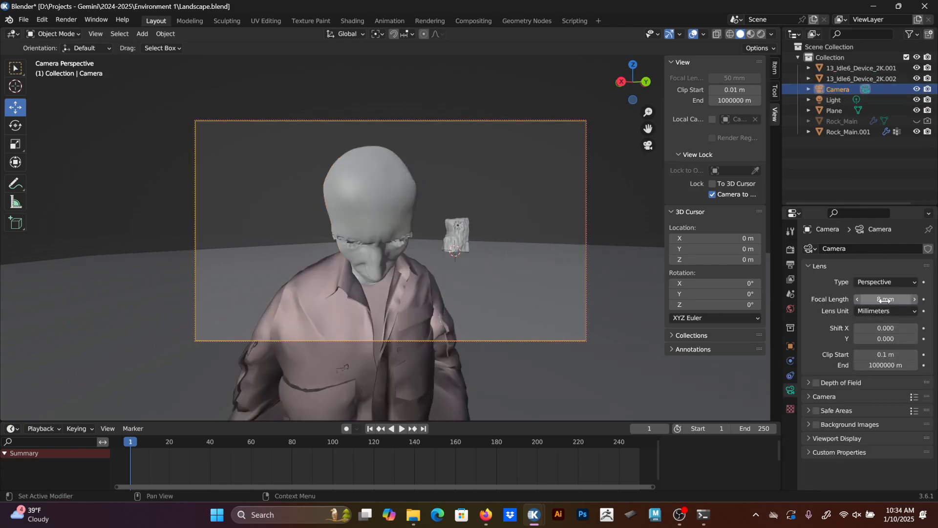
Orbit the camera close to the character's head and set its Clip Start to 0.001 m.
{"action": "middle_click_drag", "start_coordinate": [396, 195], "coordinate": [434, 192]}
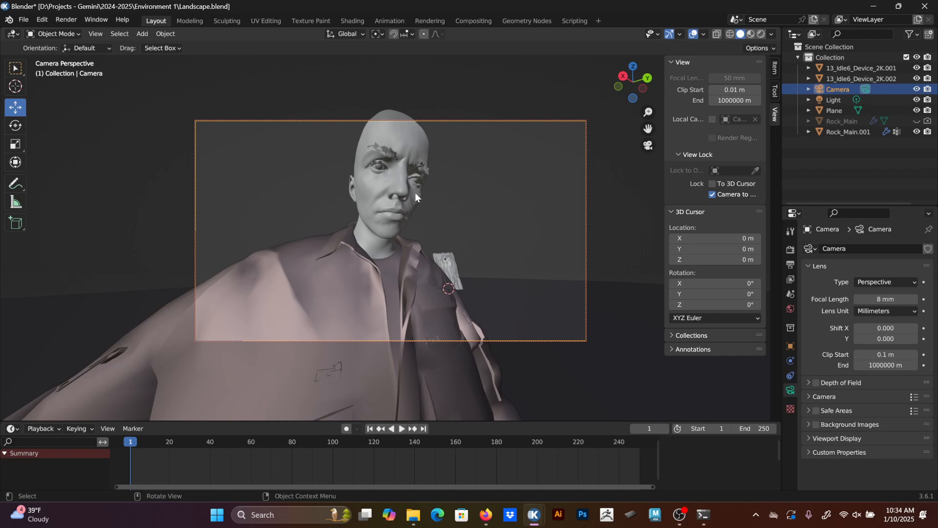
{"action": "middle_click_drag", "start_coordinate": [415, 193], "coordinate": [431, 227]}
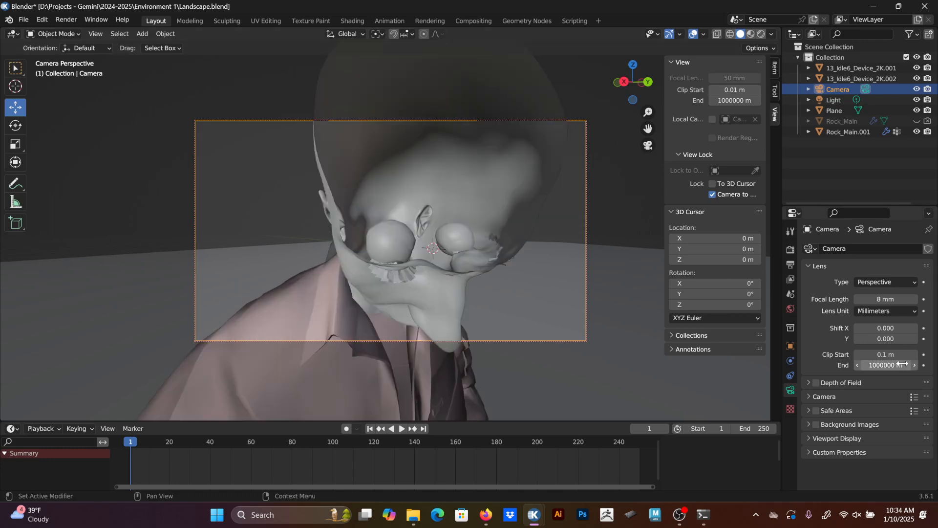
{"action": "mouse_move", "coordinate": [886, 354]}
{"action": "left_mouse_down"}
{"action": "mouse_move", "coordinate": [909, 355]}
{"action": "mouse_move", "coordinate": [888, 355]}
{"action": "left_mouse_up"}
{"action": "left_click", "coordinate": [887, 356]}
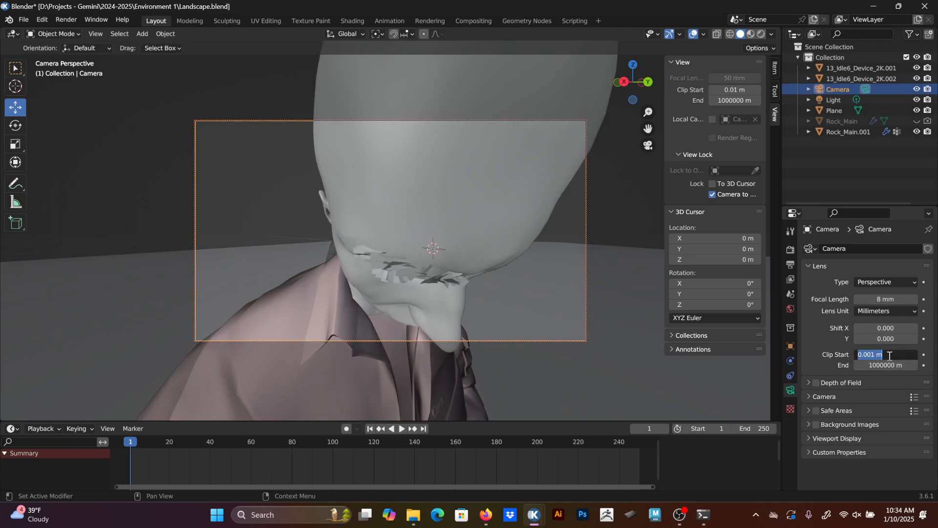
{"action": "type", "text": ".001"}
{"action": "key", "text": "Return"}
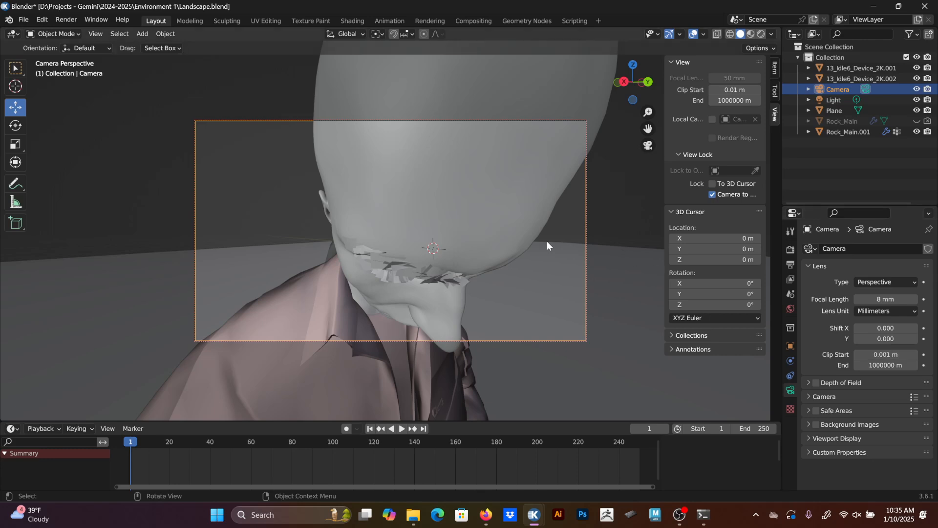
Examine the character's head and face through the wide-angle camera from several distances and angles.
{"action": "scroll", "coordinate": [533, 220], "scroll_direction": "down", "scroll_amount": 2}
{"action": "scroll", "coordinate": [520, 204], "scroll_direction": "up", "scroll_amount": 2}
{"action": "scroll", "coordinate": [502, 190], "scroll_direction": "down", "scroll_amount": 1}
{"action": "scroll", "coordinate": [496, 188], "scroll_direction": "up", "scroll_amount": 1}
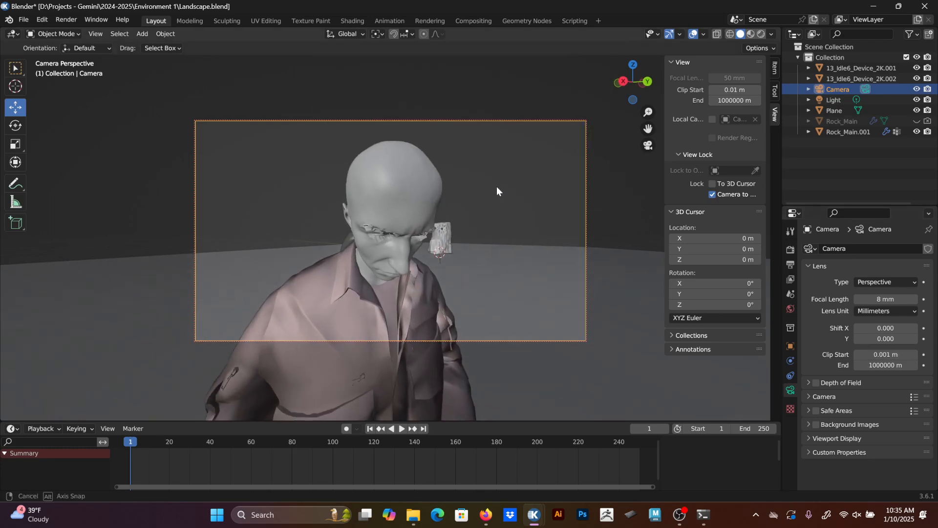
{"action": "scroll", "coordinate": [483, 193], "scroll_direction": "up", "scroll_amount": 3}
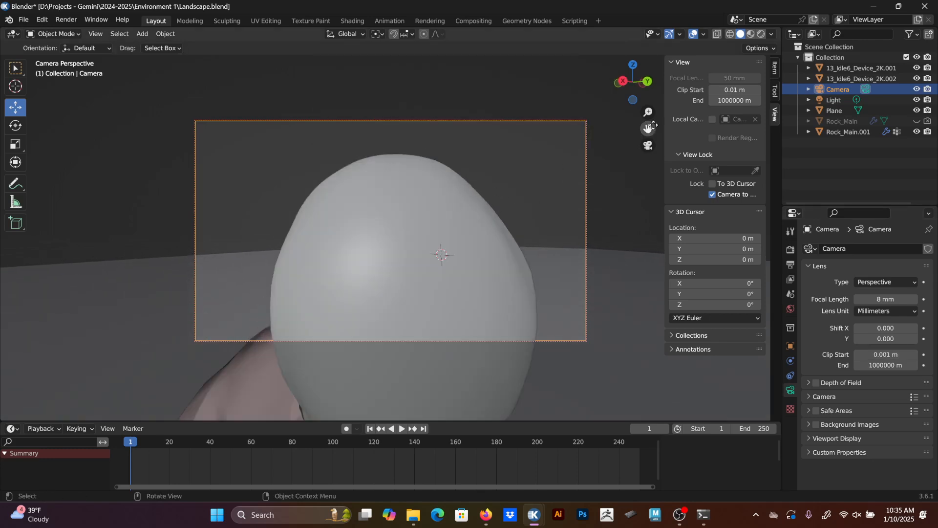
{"action": "mouse_move", "coordinate": [649, 113]}
{"action": "left_mouse_down"}
{"action": "mouse_move", "coordinate": [649, 105]}
{"action": "mouse_move", "coordinate": [649, 128]}
{"action": "left_mouse_up"}
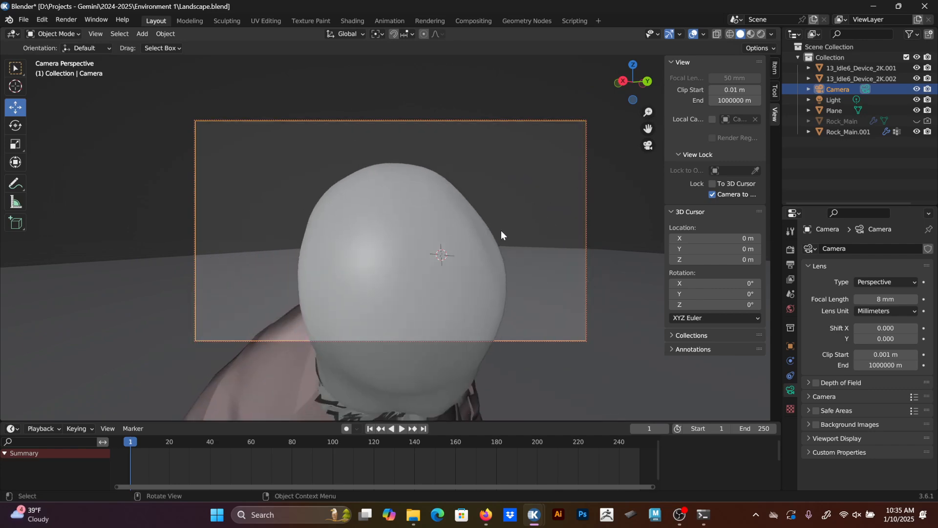
{"action": "middle_click_drag", "start_coordinate": [505, 262], "coordinate": [505, 236]}
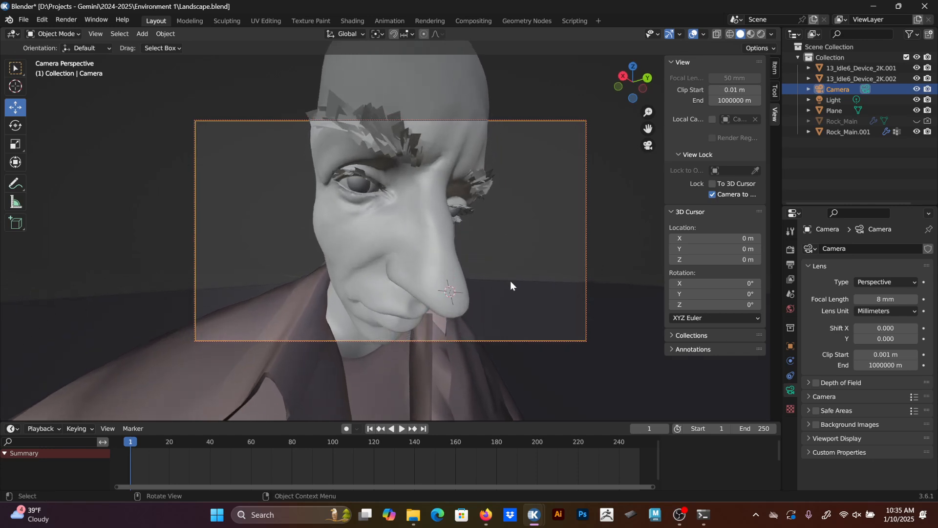
{"action": "middle_click_drag", "start_coordinate": [500, 282], "coordinate": [528, 298]}
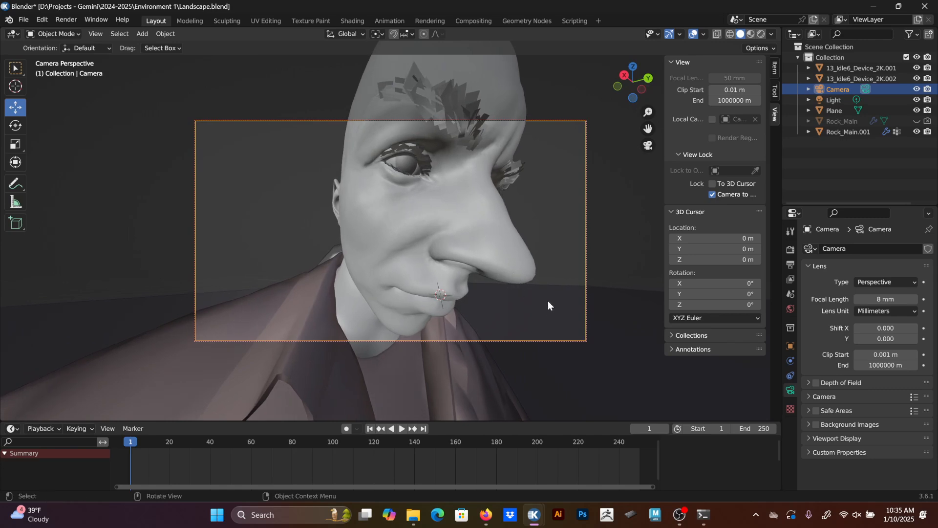
{"action": "middle_click_drag", "start_coordinate": [542, 299], "coordinate": [485, 248]}
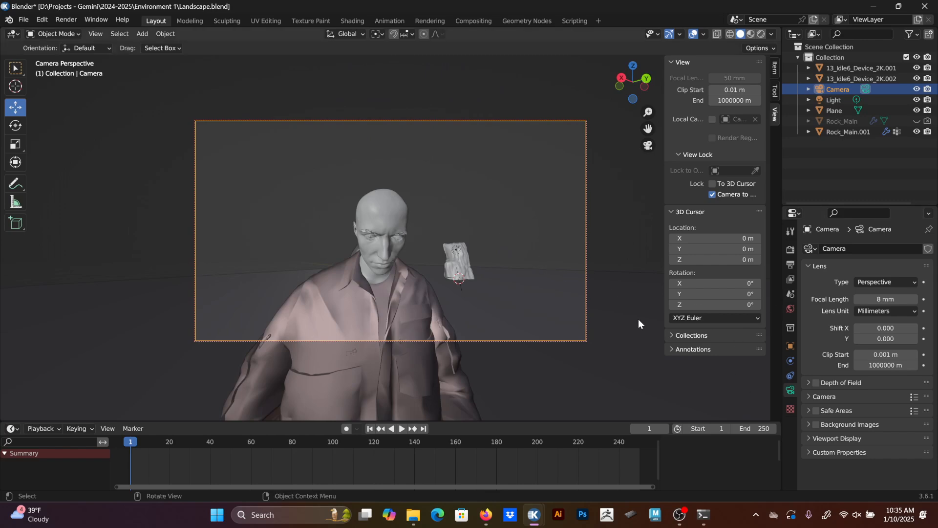
Reframe the camera at a low angle in front of the character, with the outstretched hand and device in the foreground.
{"action": "scroll", "coordinate": [481, 257], "scroll_direction": "up", "scroll_amount": 8}
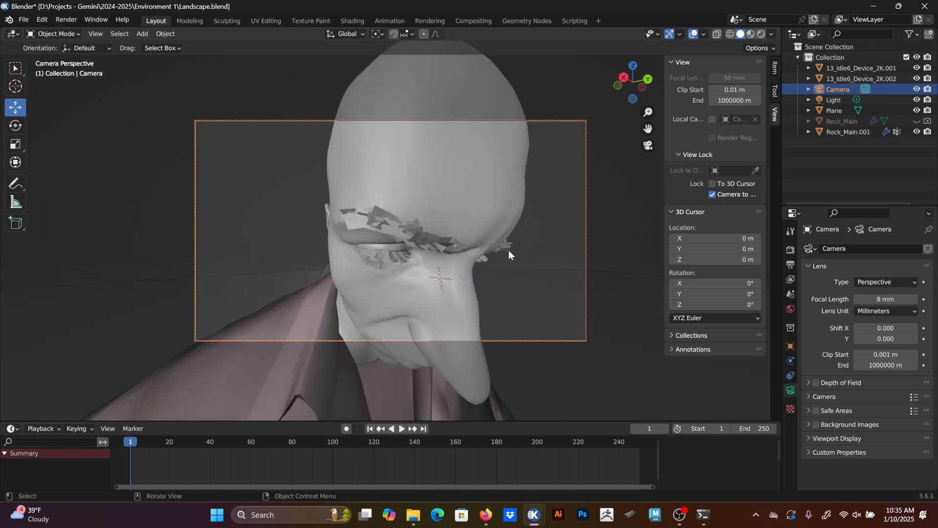
{"action": "middle_click_drag", "start_coordinate": [509, 250], "coordinate": [492, 238]}
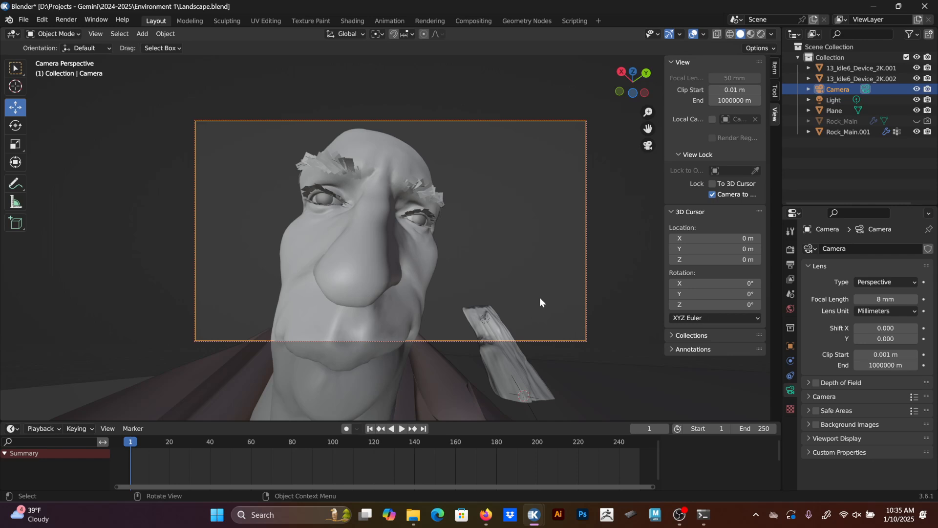
{"action": "middle_click_drag", "start_coordinate": [413, 285], "coordinate": [463, 282]}
{"action": "scroll", "coordinate": [463, 284], "scroll_direction": "down", "scroll_amount": 2}
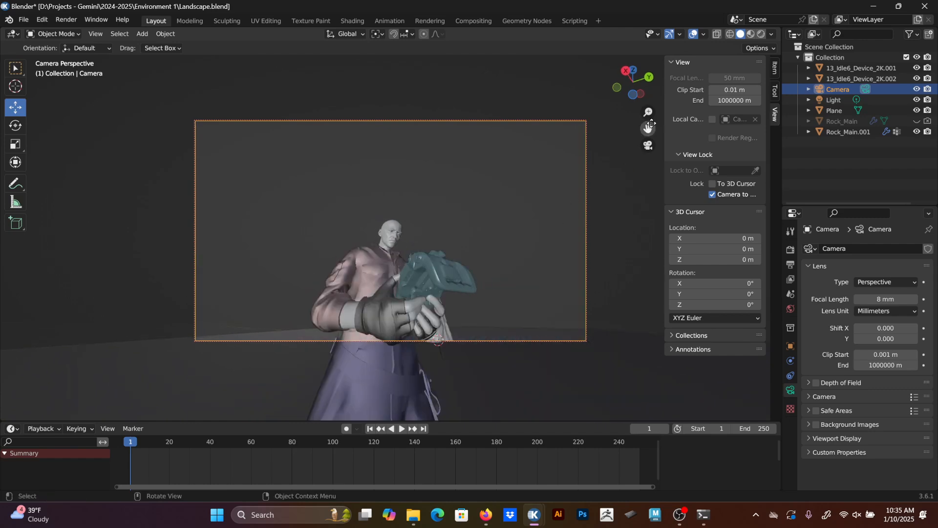
{"action": "left_click_drag", "start_coordinate": [648, 112], "coordinate": [648, 101]}
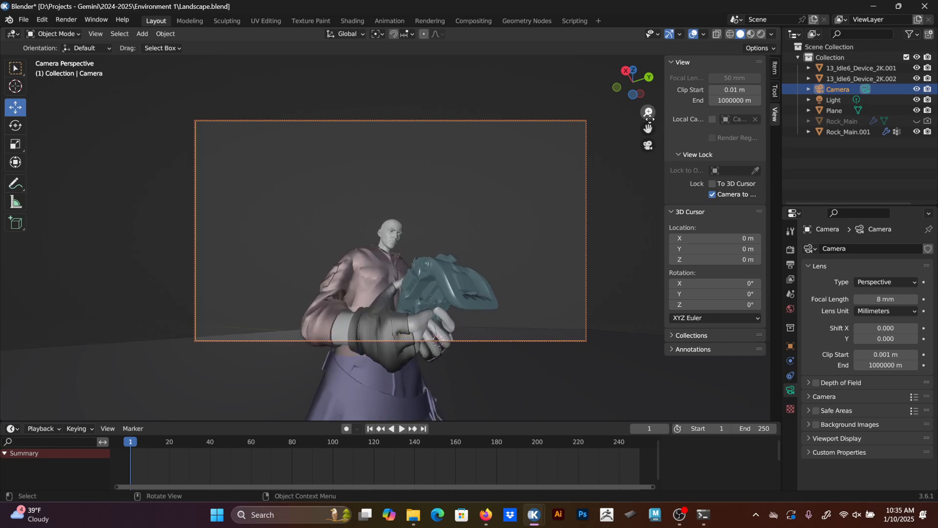
Set the camera's focal length to 35 mm and pull it back to frame the character with the rock nearby.
{"action": "mouse_move", "coordinate": [529, 180]}
{"action": "middle_mouse_down"}
{"action": "mouse_move", "coordinate": [546, 183]}
{"action": "mouse_move", "coordinate": [526, 175]}
{"action": "mouse_move", "coordinate": [517, 188]}
{"action": "middle_mouse_up"}
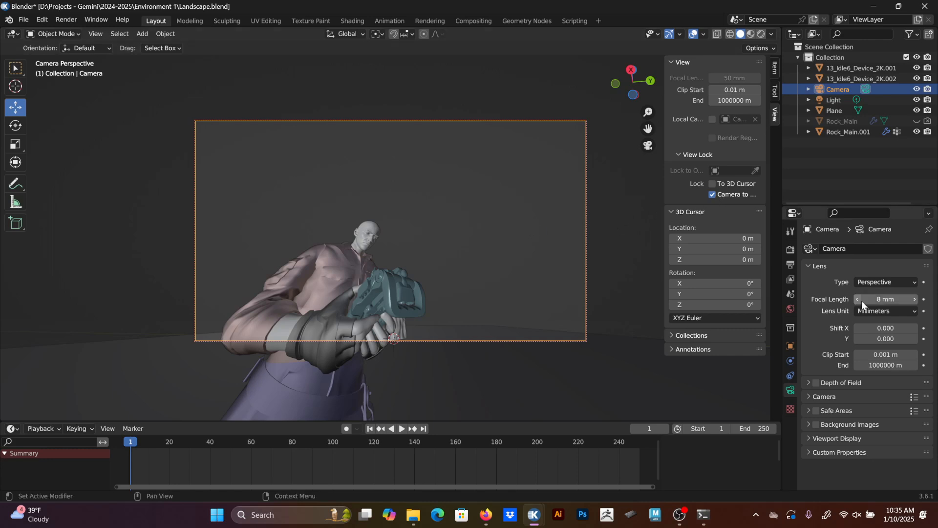
{"action": "left_click", "coordinate": [878, 299]}
{"action": "type", "text": "35"}
{"action": "key", "text": "Return"}
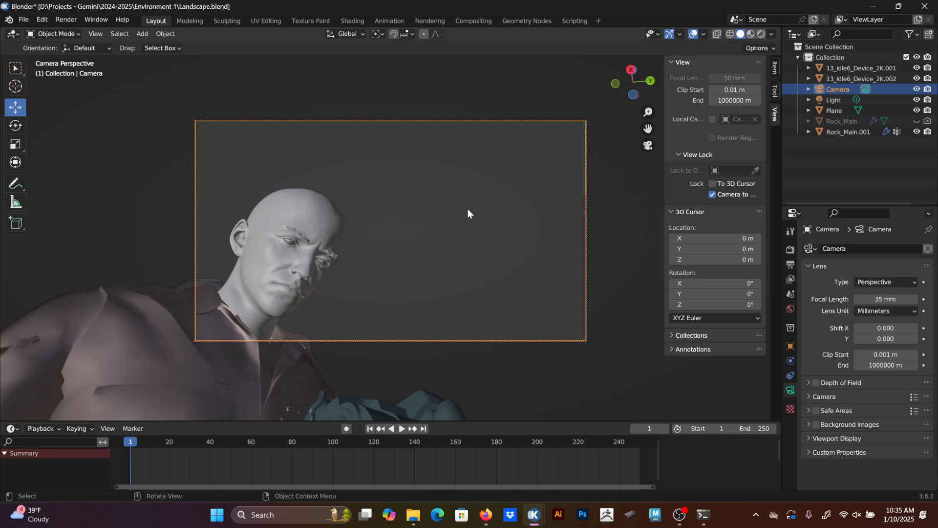
{"action": "middle_click_drag", "start_coordinate": [468, 210], "coordinate": [484, 249]}
Set the camera's focal length to 120 mm and move it back until the full character and rock fit in frame.
{"action": "left_click", "coordinate": [888, 299]}
{"action": "type", "text": "1"}
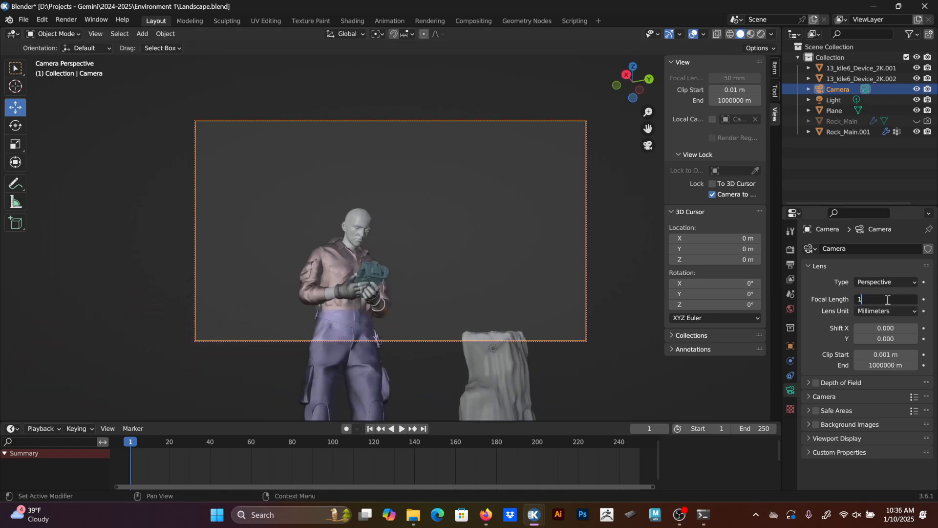
{"action": "type", "text": "20"}
{"action": "key", "text": "Return"}
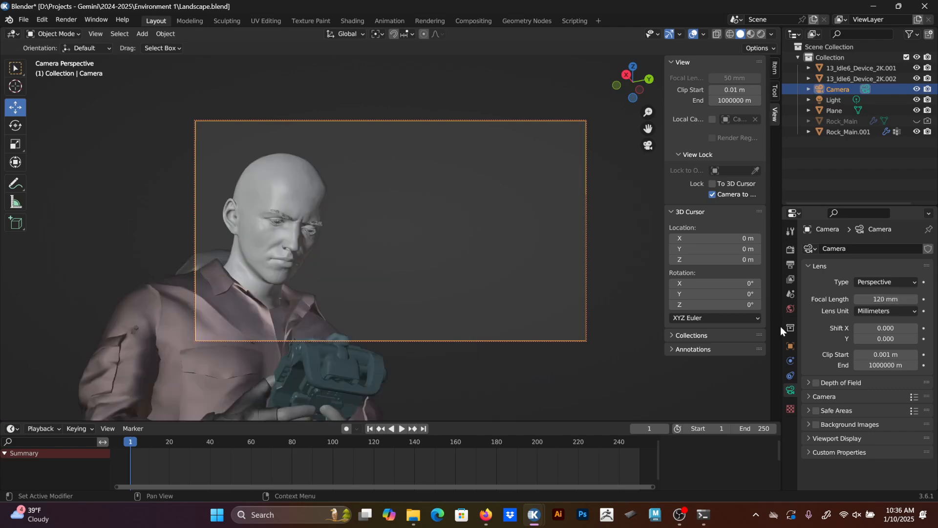
{"action": "scroll", "coordinate": [488, 283], "scroll_direction": "up", "scroll_amount": 2}
{"action": "scroll", "coordinate": [490, 281], "scroll_direction": "down", "scroll_amount": 5}
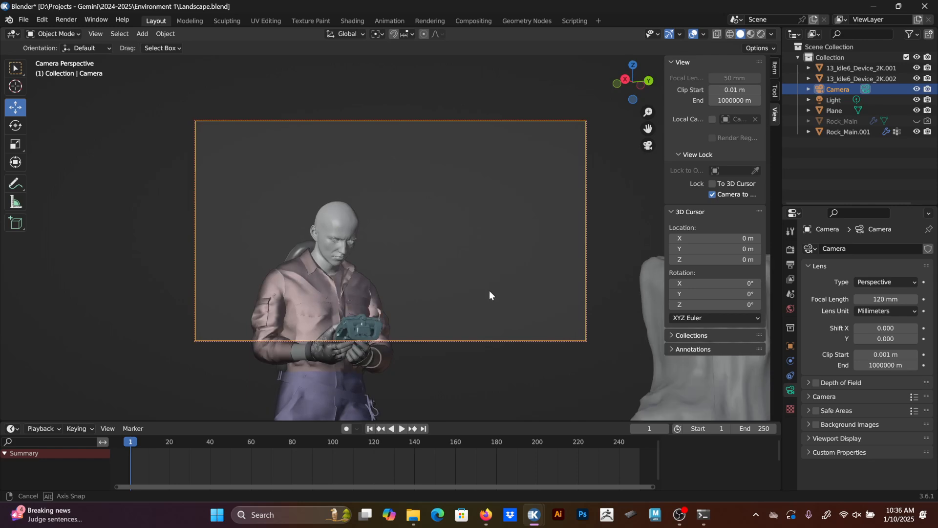
{"action": "middle_click_drag", "start_coordinate": [498, 307], "coordinate": [485, 286]}
{"action": "scroll", "coordinate": [485, 285], "scroll_direction": "down", "scroll_amount": 5}
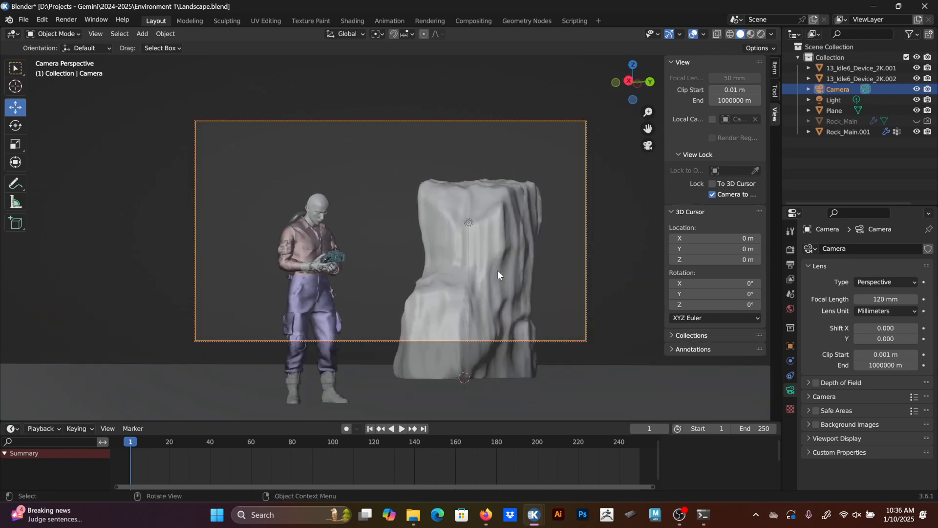
{"action": "middle_click_drag", "start_coordinate": [499, 283], "coordinate": [510, 283]}
Try focal lengths of 150 mm and 80000 mm on the camera.
{"action": "left_click", "coordinate": [885, 299]}
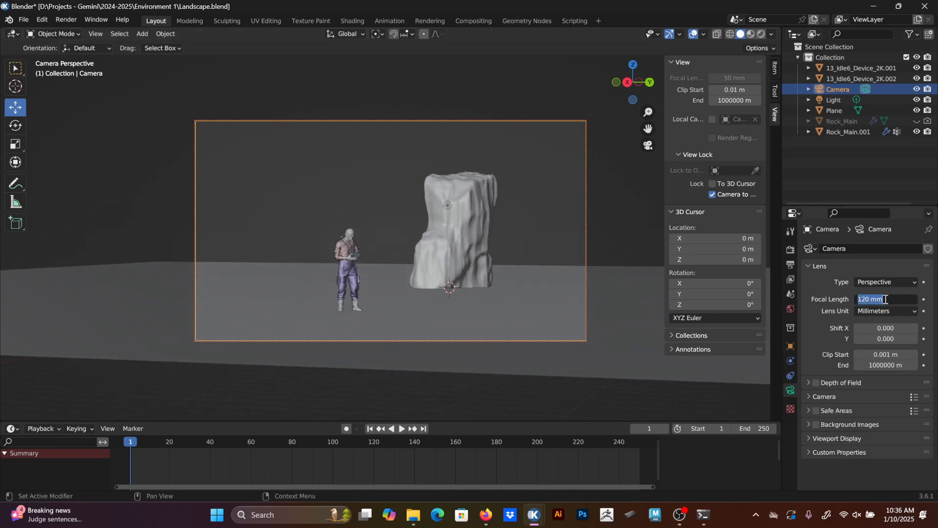
{"action": "type", "text": "150"}
{"action": "key", "text": "Return"}
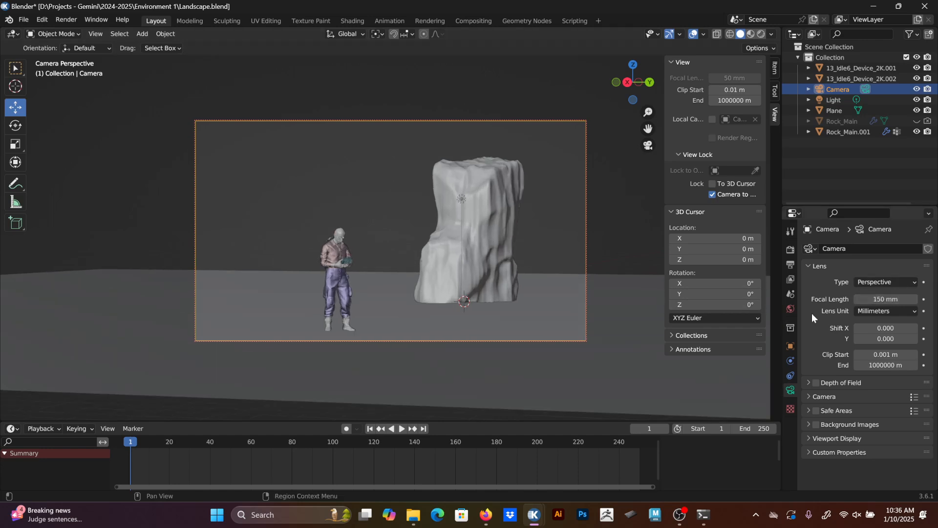
{"action": "left_click", "coordinate": [885, 300]}
{"action": "type", "text": "80000"}
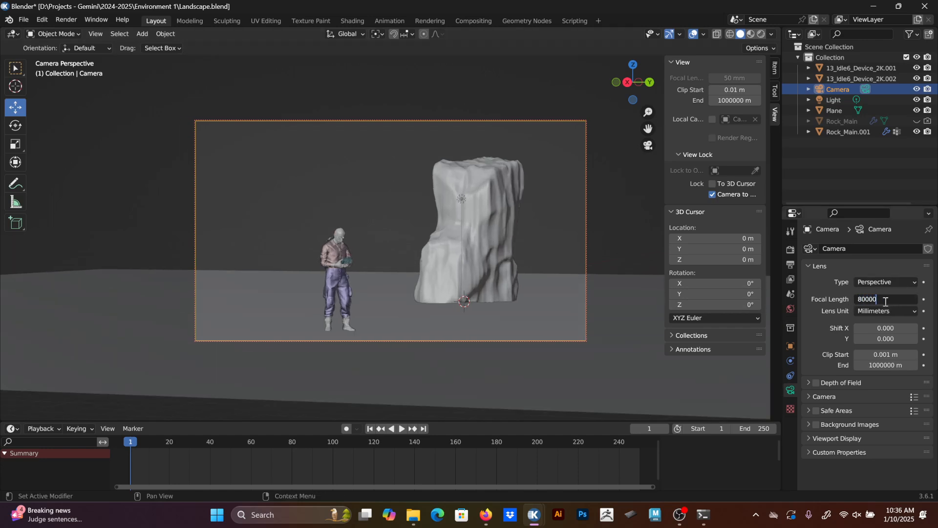
{"action": "key", "text": "Return"}
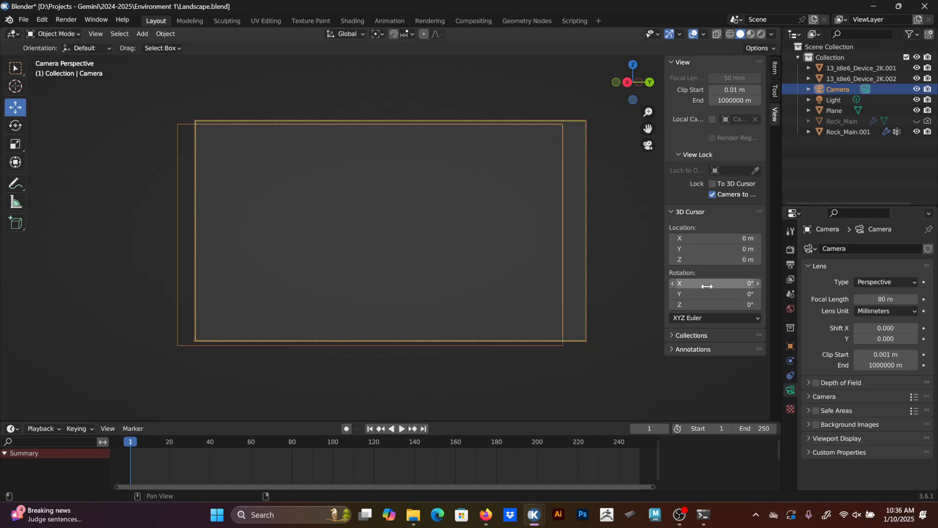
Set the camera's focal length to 500 mm and pull it far back until the character and rock come into view.
{"action": "left_click", "coordinate": [885, 300]}
{"action": "type", "text": "1"}
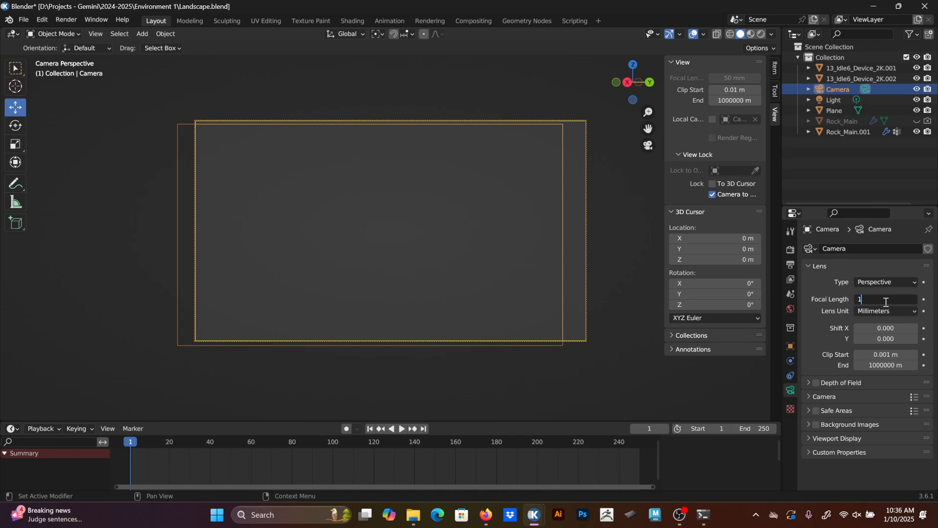
{"action": "key", "text": "BackSpace"}
{"action": "type", "text": "500"}
{"action": "key", "text": "Return"}
{"action": "scroll", "coordinate": [571, 283], "scroll_direction": "down", "scroll_amount": 8}
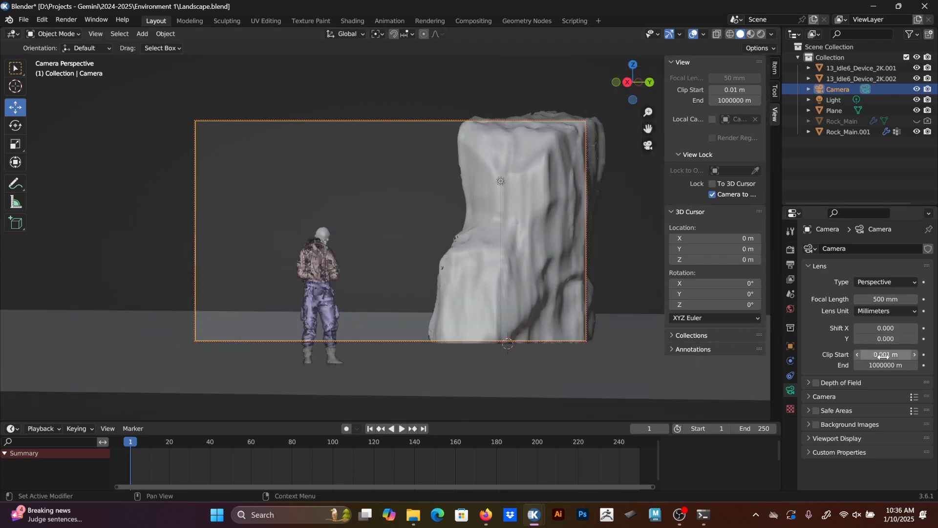
Set the camera's Clip Start to 1 m and reframe the character and whole rock from a raised angle.
{"action": "left_click", "coordinate": [871, 355]}
{"action": "type", "text": "0.1"}
{"action": "key", "text": "Return"}
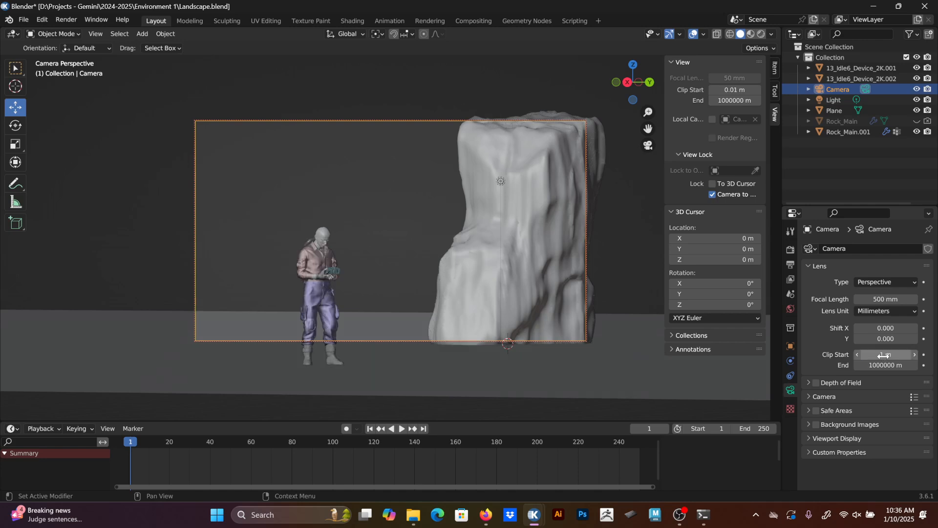
{"action": "scroll", "coordinate": [584, 283], "scroll_direction": "down", "scroll_amount": 4}
{"action": "middle_click_drag", "start_coordinate": [539, 272], "coordinate": [497, 279]}
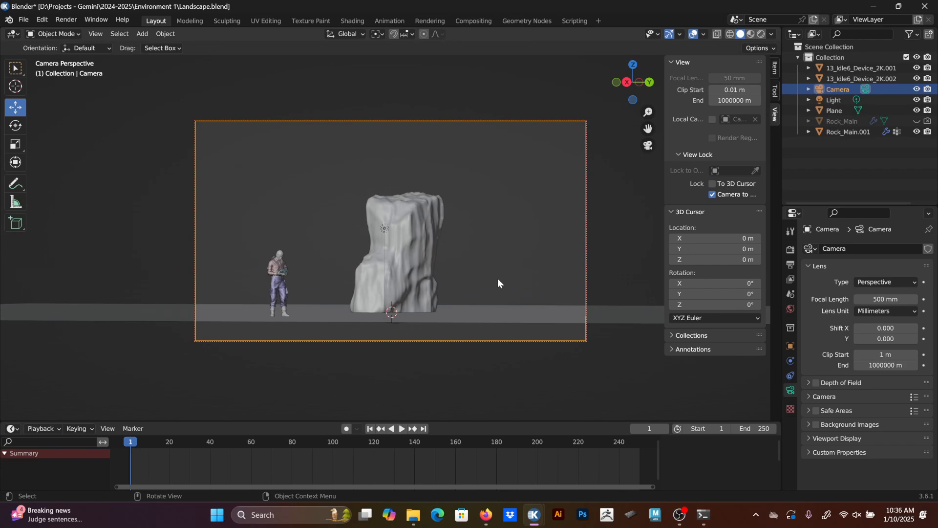
{"action": "middle_click_drag", "start_coordinate": [607, 269], "coordinate": [556, 239]}
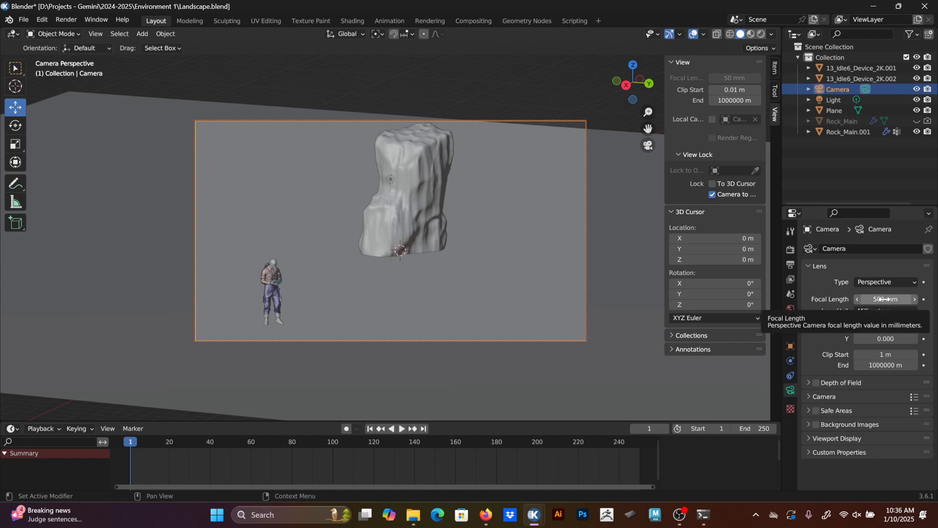
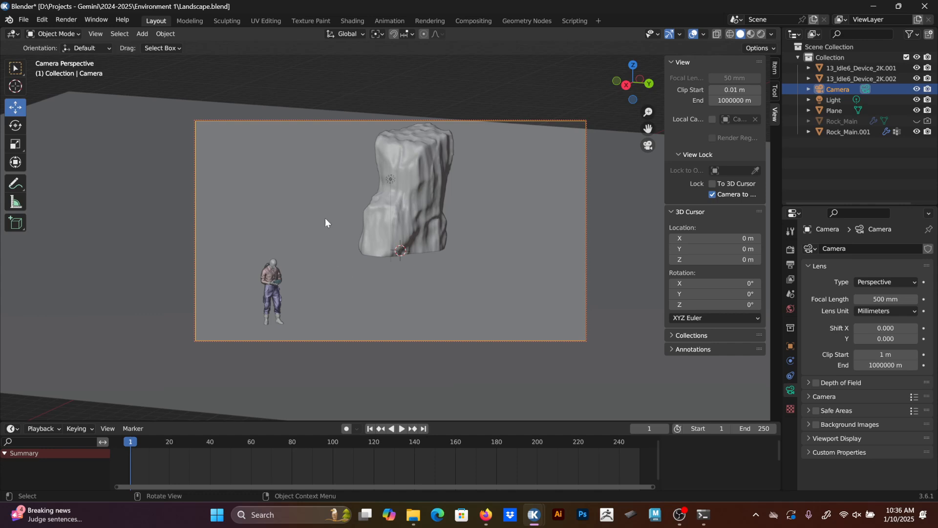
Orbit the camera around the character and rock to a near-ground view, with the character left of the rock.
{"action": "middle_click_drag", "start_coordinate": [325, 218], "coordinate": [398, 244]}
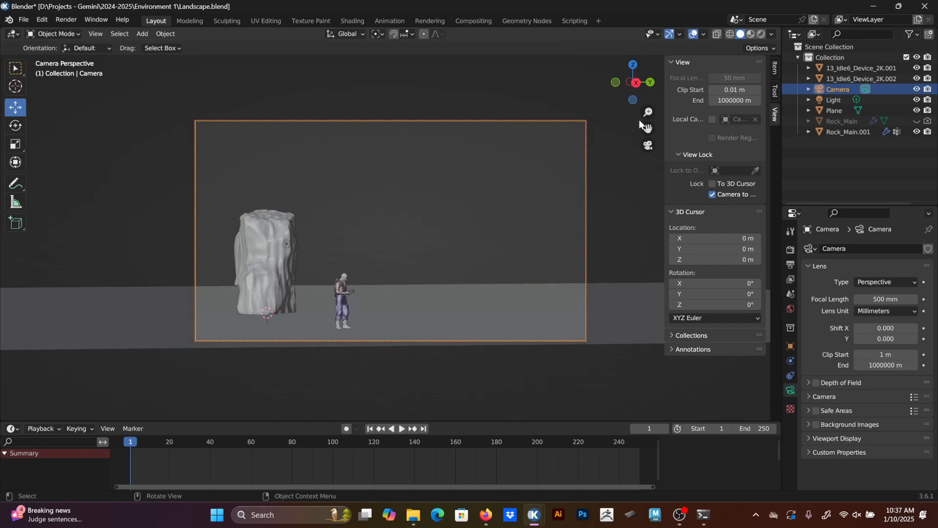
{"action": "mouse_move", "coordinate": [648, 112]}
{"action": "left_mouse_down"}
{"action": "mouse_move", "coordinate": [648, 73]}
{"action": "mouse_move", "coordinate": [648, 137]}
{"action": "mouse_move", "coordinate": [648, 122]}
{"action": "left_mouse_up"}
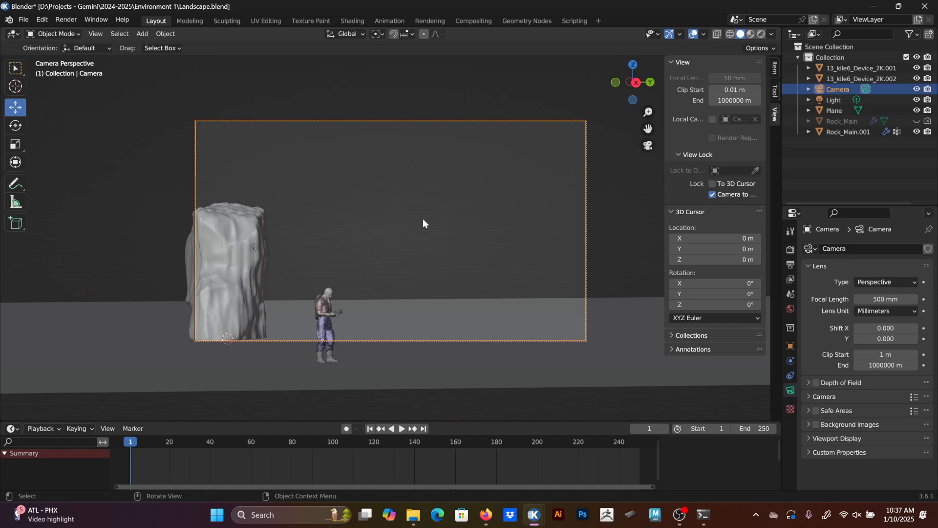
{"action": "middle_click_drag", "start_coordinate": [424, 229], "coordinate": [339, 304]}
{"action": "left_click", "coordinate": [357, 299]}
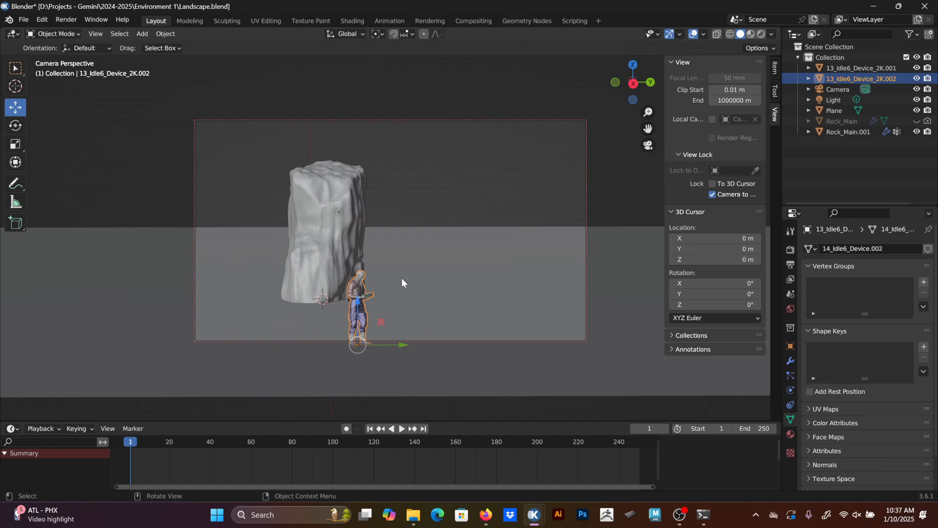
{"action": "middle_click_drag", "start_coordinate": [402, 278], "coordinate": [342, 311]}
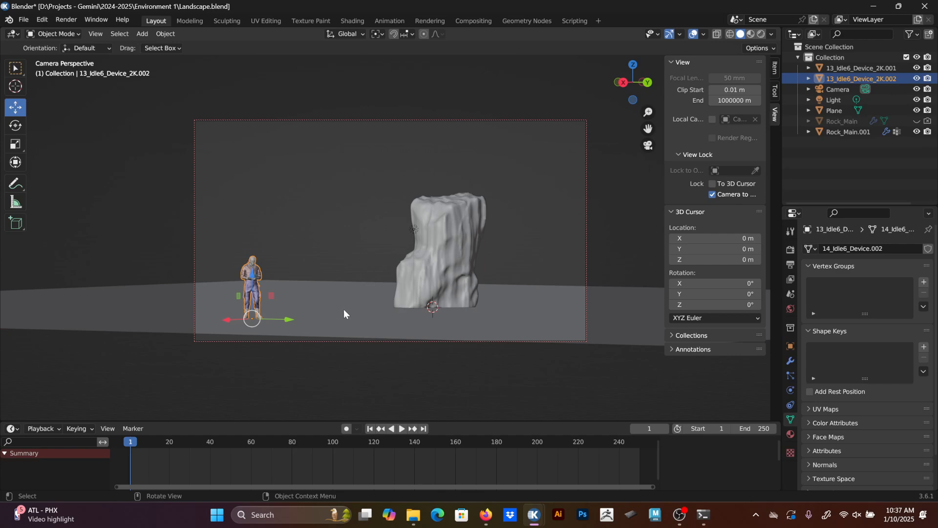
Set the camera's focal length to 120 mm and move it closer, framing the character far left and the rock far right.
{"action": "left_click", "coordinate": [845, 90]}
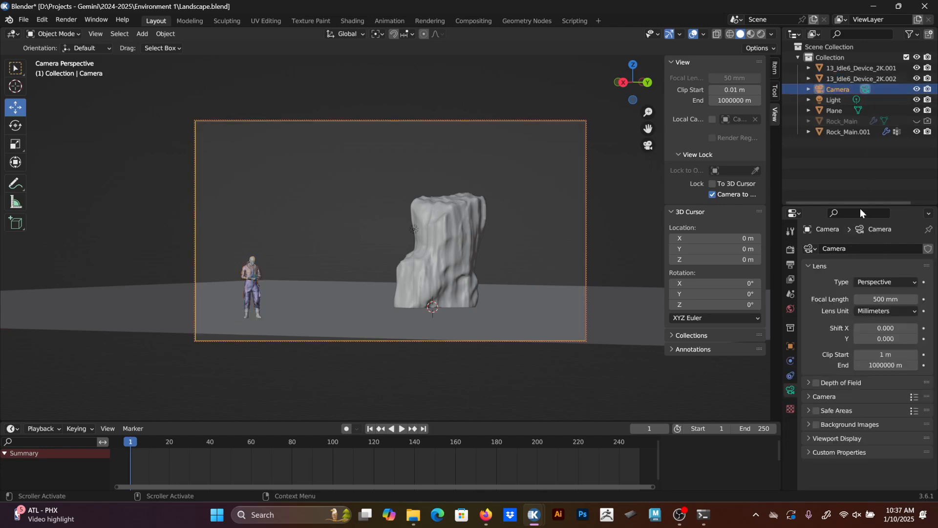
{"action": "left_click", "coordinate": [872, 299]}
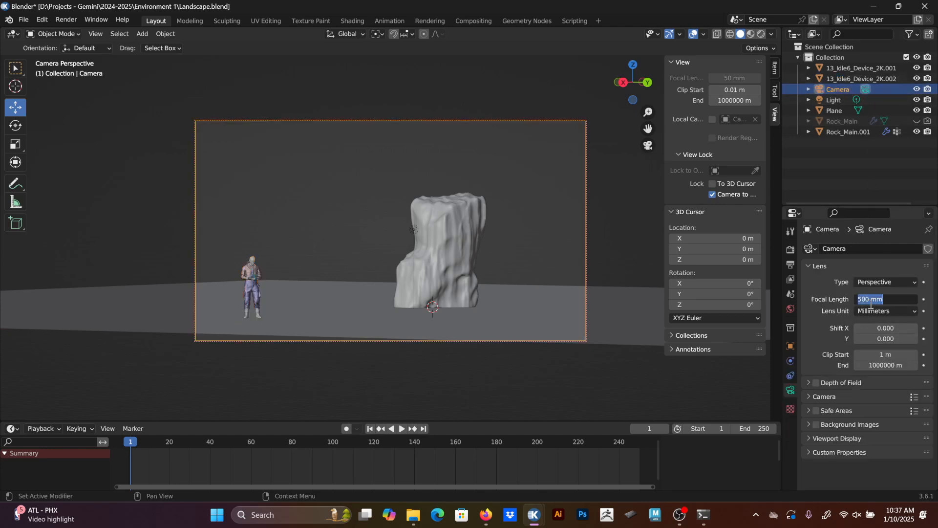
{"action": "type", "text": "120"}
{"action": "key", "text": "Return"}
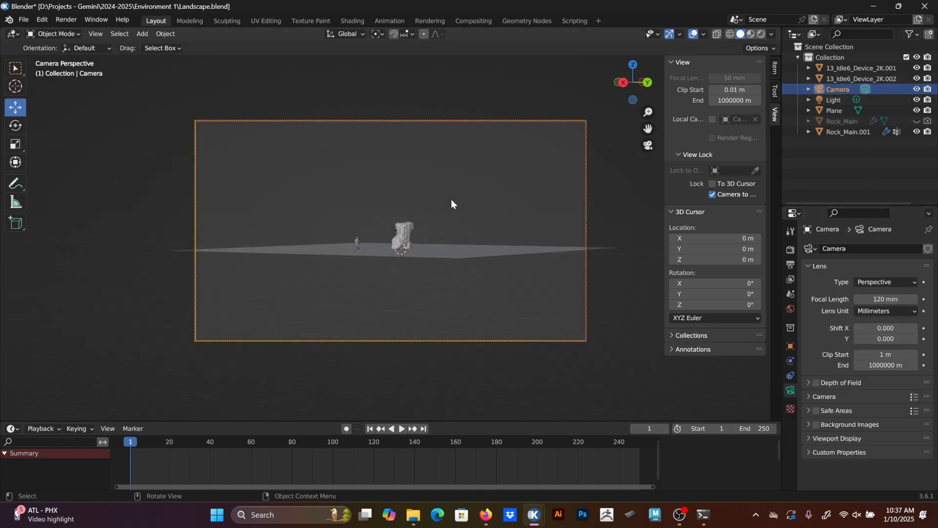
{"action": "scroll", "coordinate": [450, 201], "scroll_direction": "up", "scroll_amount": 5}
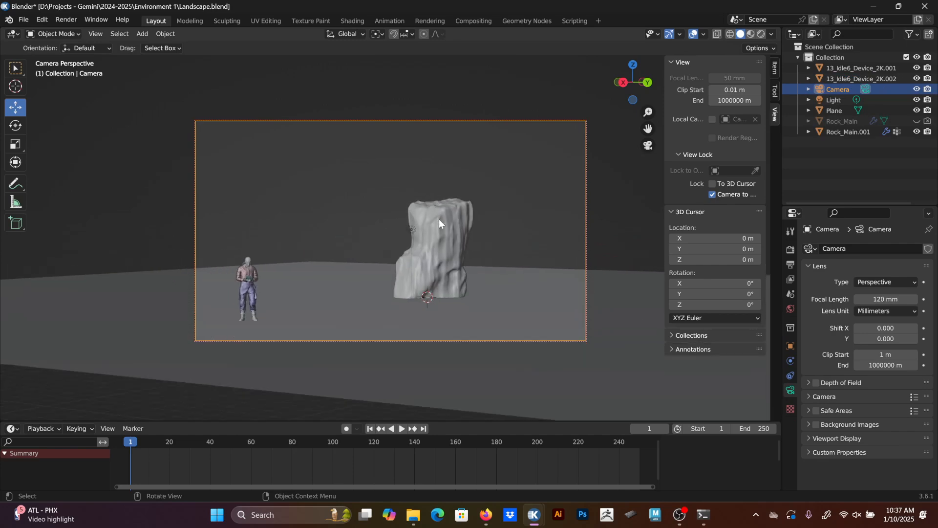
{"action": "scroll", "coordinate": [505, 216], "scroll_direction": "up", "scroll_amount": 4}
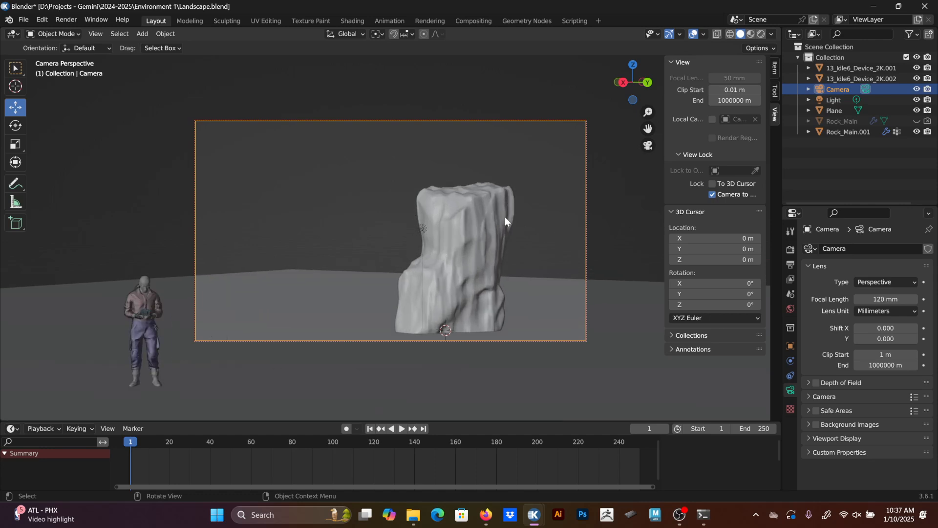
{"action": "scroll", "coordinate": [509, 222], "scroll_direction": "down", "scroll_amount": 2}
{"action": "scroll", "coordinate": [508, 223], "scroll_direction": "up", "scroll_amount": 2}
{"action": "scroll", "coordinate": [508, 222], "scroll_direction": "down", "scroll_amount": 3}
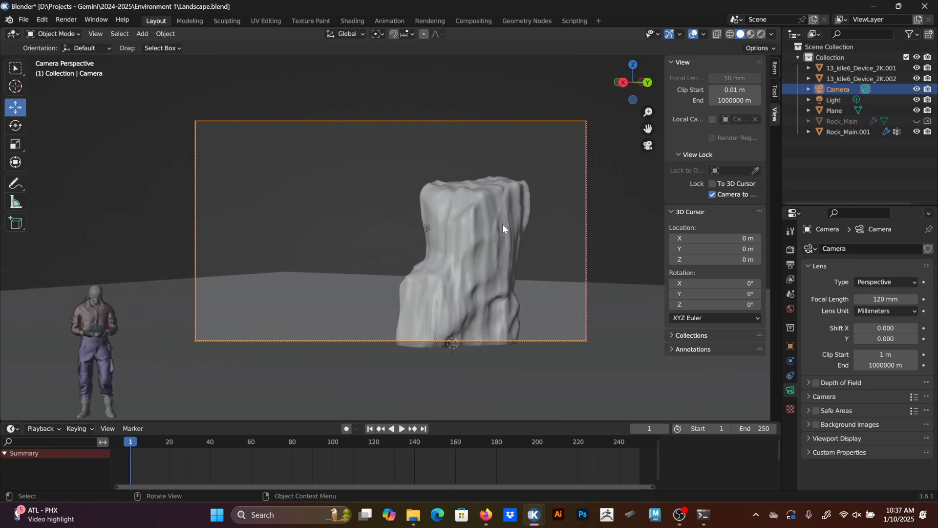
{"action": "middle_click_drag", "start_coordinate": [502, 224], "coordinate": [628, 194], "text": "shift"}
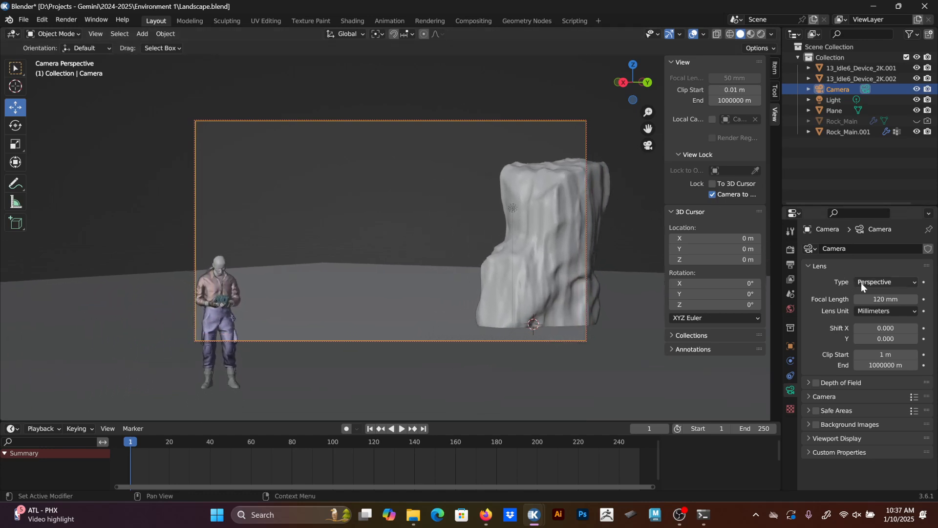
Unlock the camera from the view, inspect its placement beside the ground plane from outside, and return to the camera view.
{"action": "left_click", "coordinate": [734, 193]}
{"action": "scroll", "coordinate": [544, 226], "scroll_direction": "down", "scroll_amount": 5}
{"action": "middle_click_drag", "start_coordinate": [576, 172], "coordinate": [356, 277]}
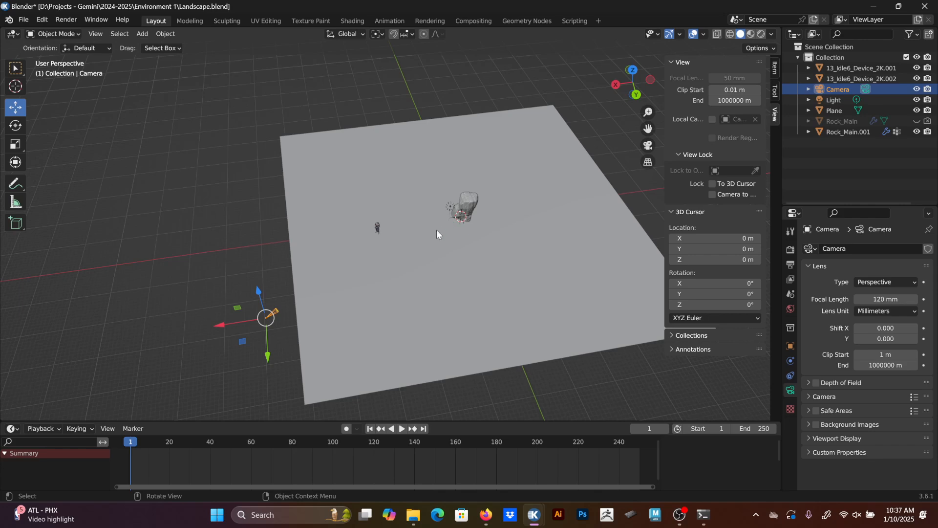
{"action": "key", "text": "KP_0"}
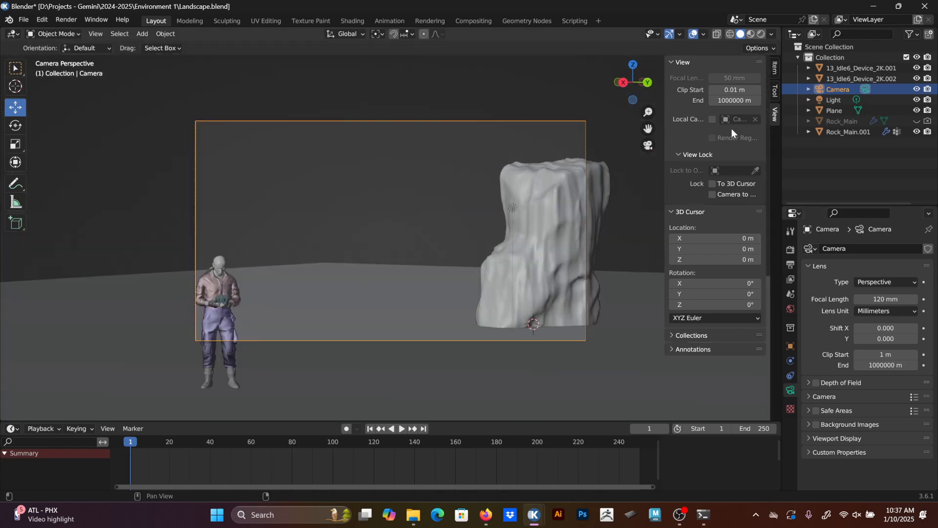
Try a 35 mm focal length on the camera from the same position, and settle on 20 mm.
{"action": "left_click", "coordinate": [876, 299]}
{"action": "type", "text": "35"}
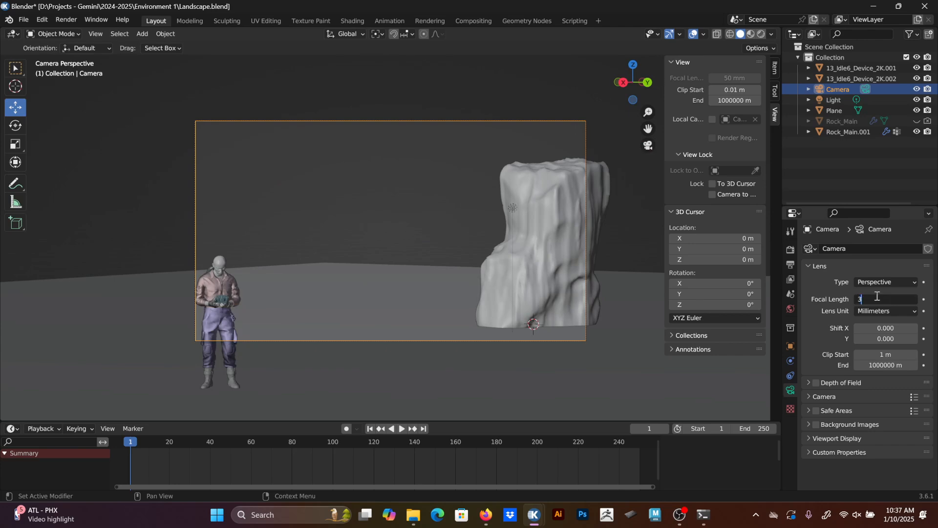
{"action": "key", "text": "Return"}
{"action": "left_click", "coordinate": [893, 301]}
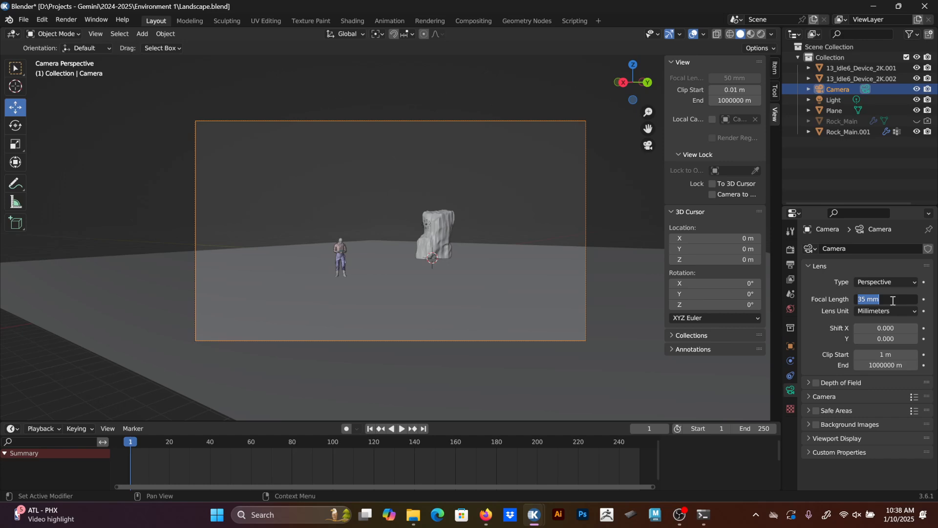
{"action": "type", "text": "20"}
{"action": "key", "text": "Return"}
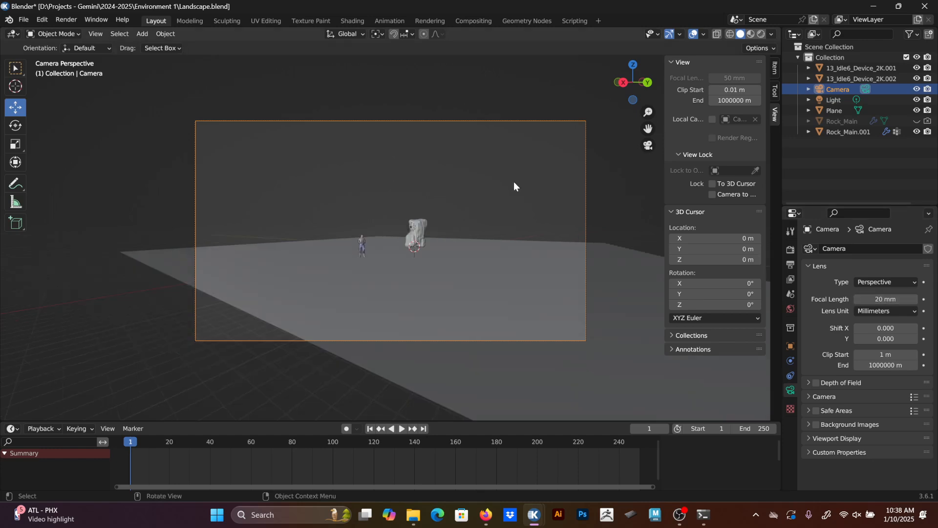
Lock the camera to the view again and reframe the 20 mm shot closer to the character, with the rock behind.
{"action": "scroll", "coordinate": [461, 239], "scroll_direction": "up", "scroll_amount": 6}
{"action": "scroll", "coordinate": [412, 229], "scroll_direction": "down", "scroll_amount": 4}
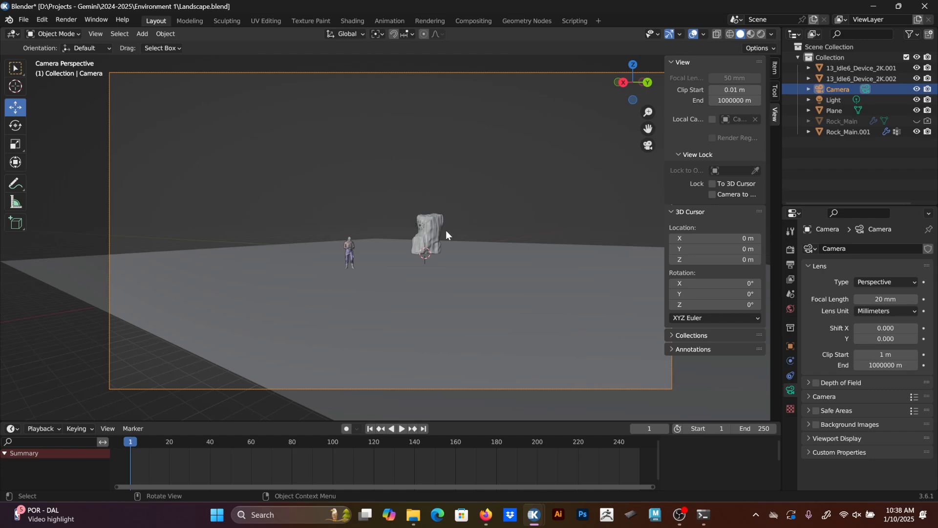
{"action": "middle_click_drag", "start_coordinate": [449, 229], "coordinate": [434, 216]}
{"action": "key", "text": "KP_0"}
{"action": "left_click", "coordinate": [712, 194]}
{"action": "middle_click_drag", "start_coordinate": [444, 230], "coordinate": [336, 272]}
{"action": "left_click", "coordinate": [312, 262]}
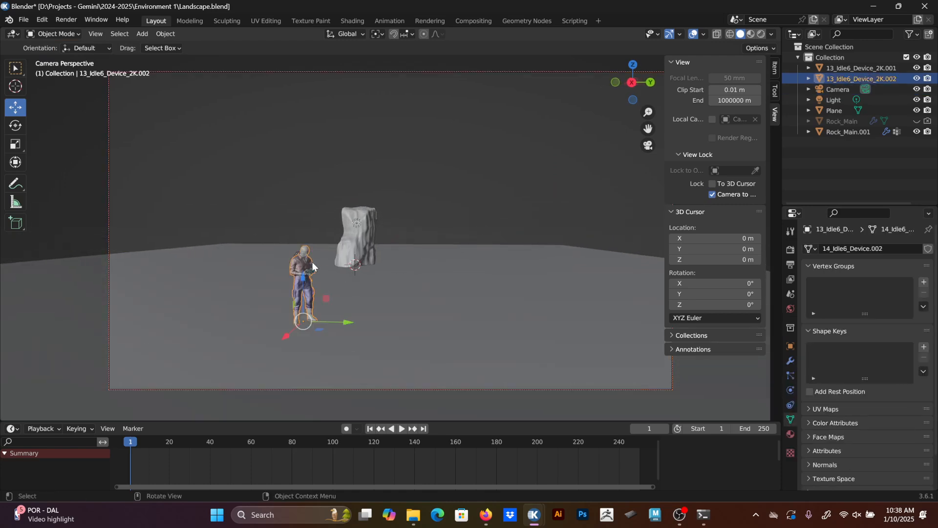
{"action": "scroll", "coordinate": [329, 268], "scroll_direction": "up", "scroll_amount": 5}
{"action": "scroll", "coordinate": [424, 248], "scroll_direction": "down", "scroll_amount": 5}
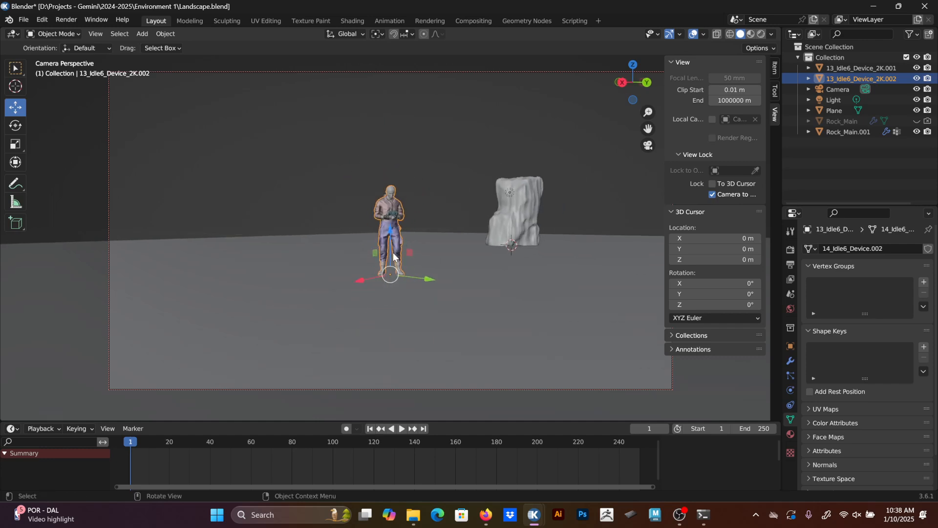
Reframe the locked camera from another side so the rock stands left and the distant character right, and narrow the sidebar.
{"action": "middle_click_drag", "start_coordinate": [424, 248], "coordinate": [576, 265]}
{"action": "left_click_drag", "start_coordinate": [665, 210], "coordinate": [687, 210]}
{"action": "mouse_move", "coordinate": [533, 222]}
{"action": "middle_mouse_down"}
{"action": "mouse_move", "coordinate": [548, 215]}
{"action": "mouse_move", "coordinate": [541, 219]}
{"action": "middle_mouse_up"}
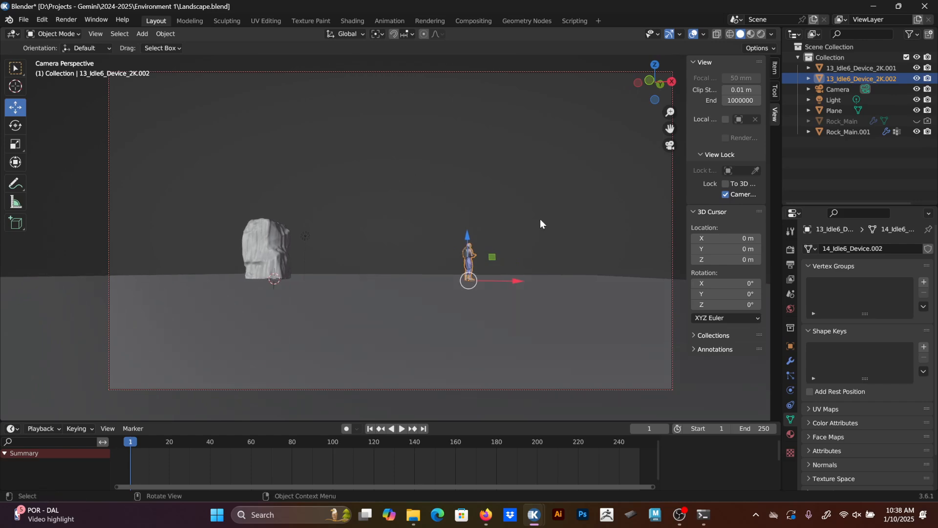
Unlock the camera from the view and scale the rock up uniformly to about 3.17 times its size.
{"action": "left_click", "coordinate": [283, 235]}
{"action": "left_click", "coordinate": [726, 194]}
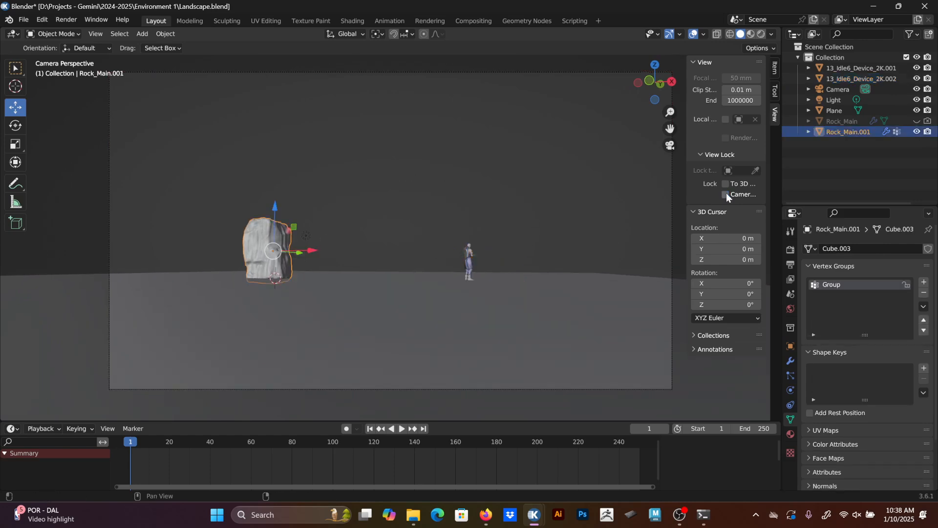
{"action": "key", "text": "s"}
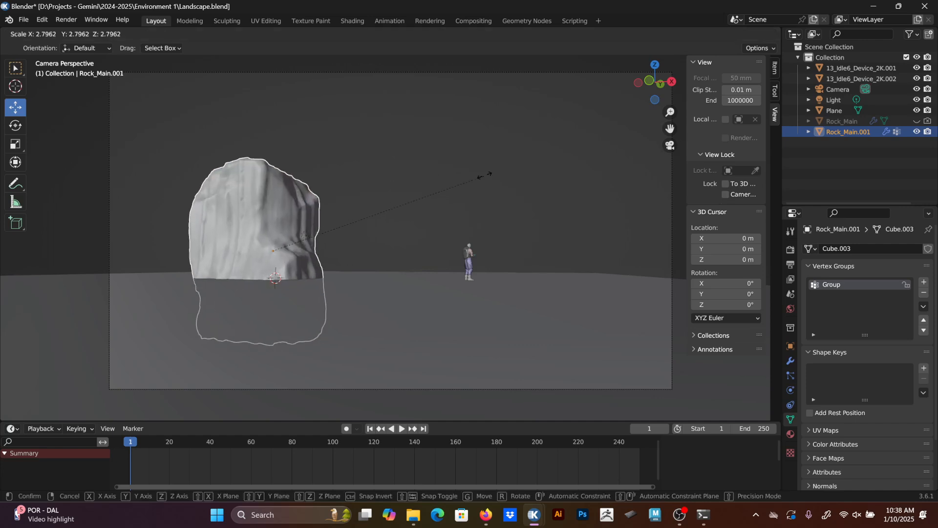
{"action": "left_click", "coordinate": [493, 177]}
{"action": "middle_click_drag", "start_coordinate": [376, 204], "coordinate": [367, 205]}
{"action": "scroll", "coordinate": [367, 205], "scroll_direction": "down", "scroll_amount": 2}
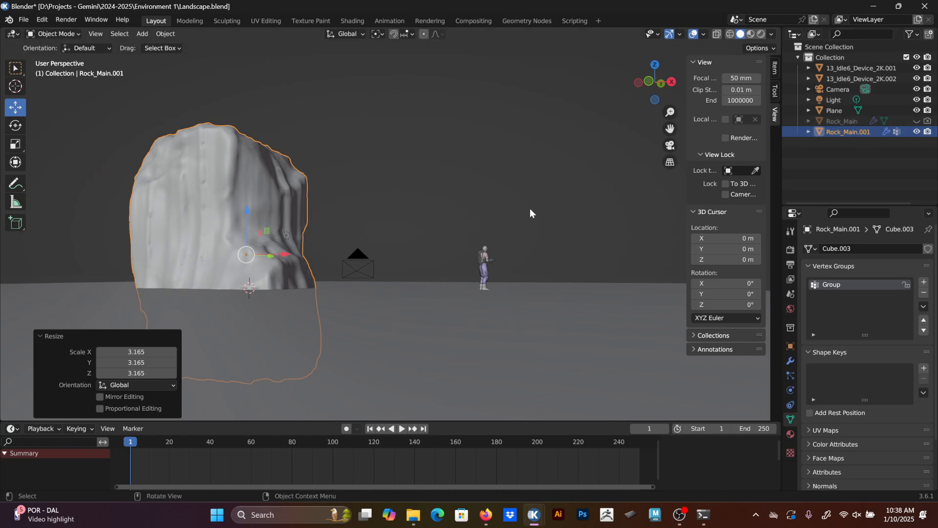
Duplicate the enlarged rock almost in place and hide the copy from both the viewport and renders.
{"action": "left_click", "coordinate": [366, 140]}
{"action": "left_click", "coordinate": [282, 154]}
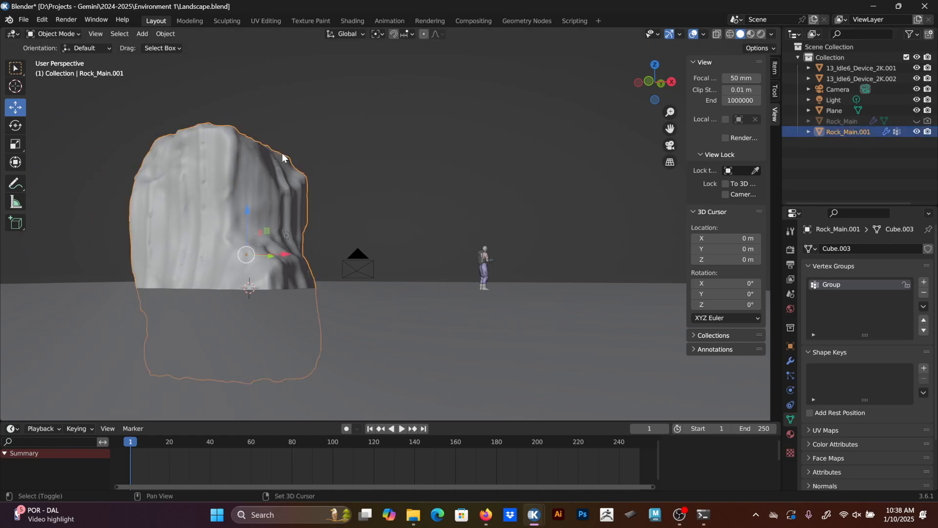
{"action": "key", "text": "shift+d"}
{"action": "left_click", "coordinate": [284, 153]}
{"action": "left_click", "coordinate": [917, 142]}
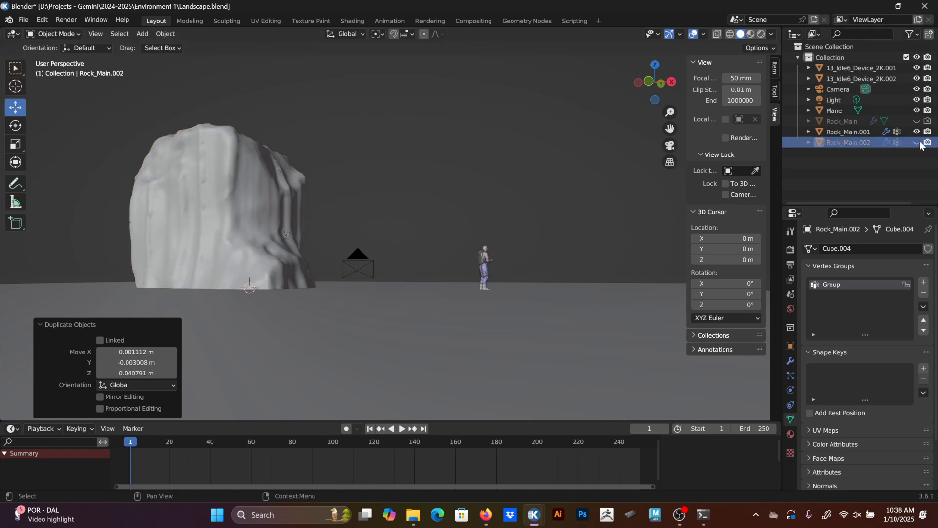
{"action": "left_click", "coordinate": [927, 143]}
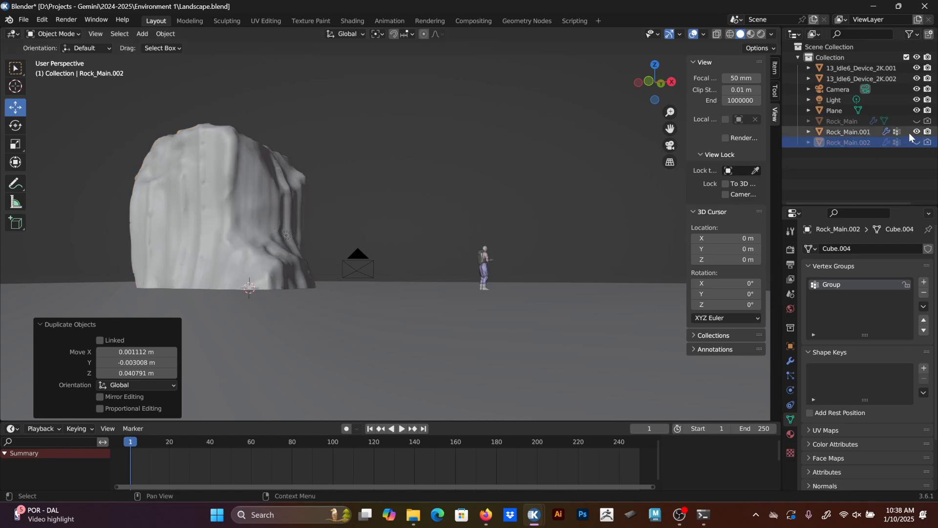
Select the visible rock, show its modifiers, and move it about -10.6 m in X, -4.6 m in Y and 8.5 m in Z.
{"action": "left_click", "coordinate": [866, 134]}
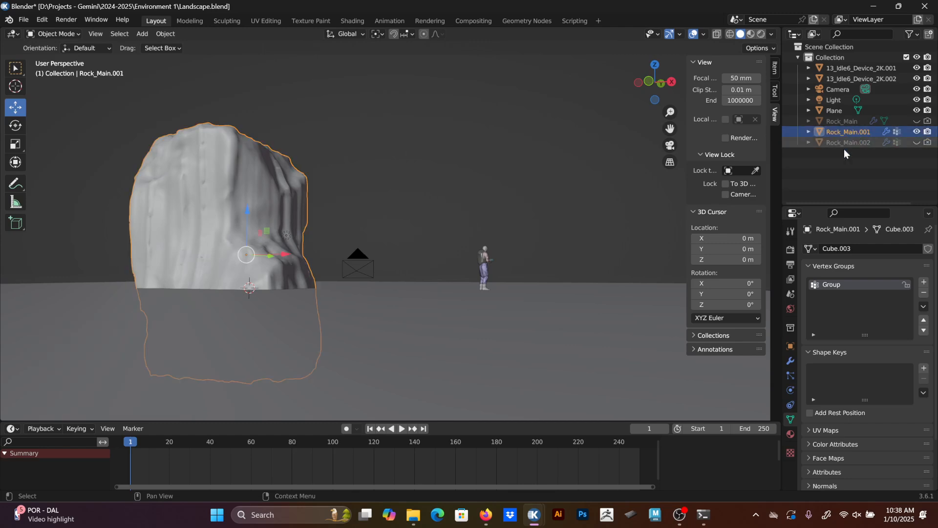
{"action": "left_click", "coordinate": [791, 360]}
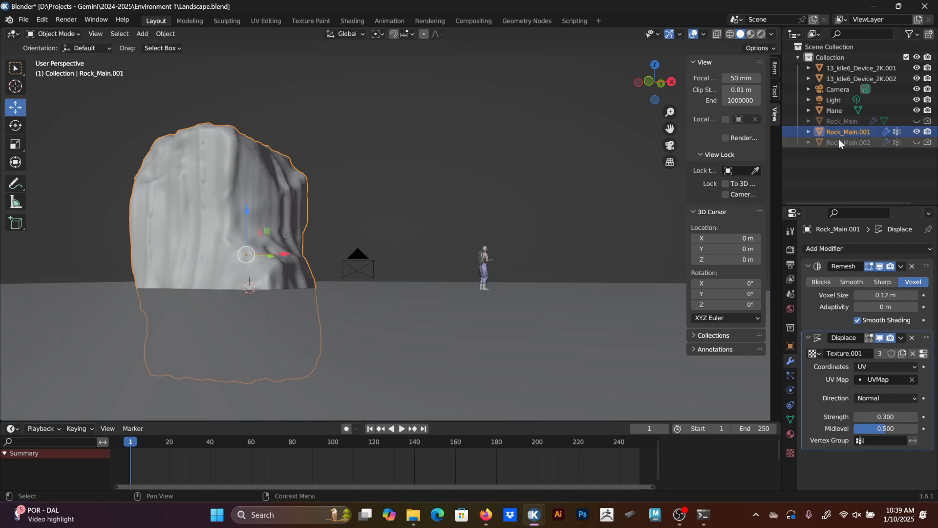
{"action": "middle_click_drag", "start_coordinate": [533, 172], "coordinate": [377, 191]}
{"action": "key", "text": "KP_0"}
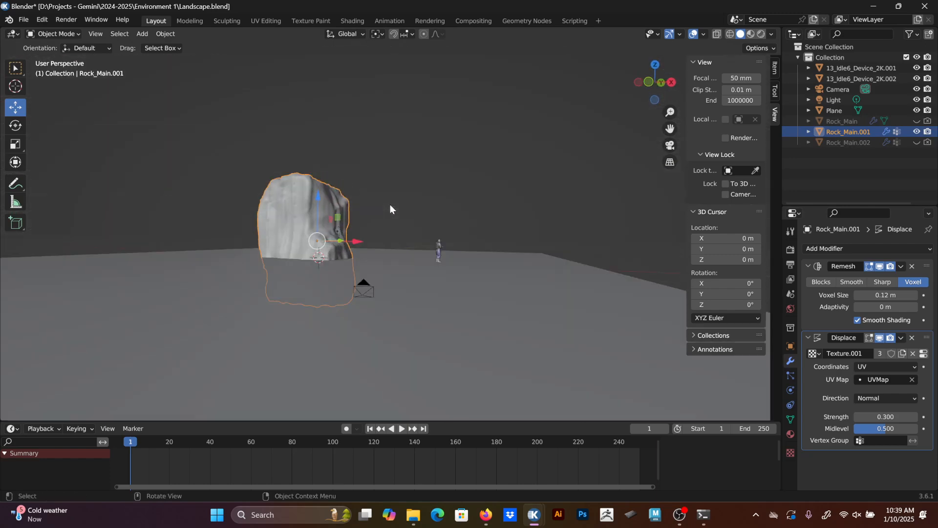
{"action": "scroll", "coordinate": [524, 153], "scroll_direction": "down", "scroll_amount": 3}
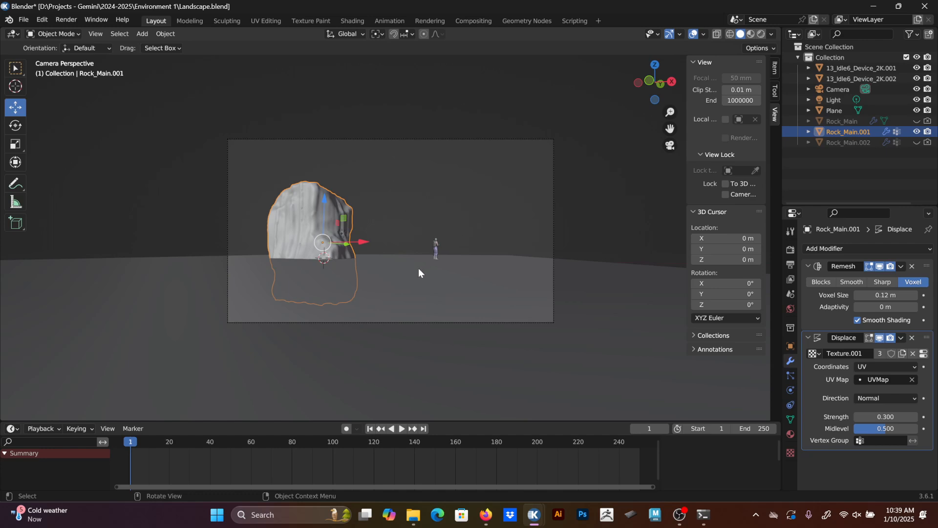
{"action": "key", "text": "g"}
{"action": "left_click", "coordinate": [374, 239]}
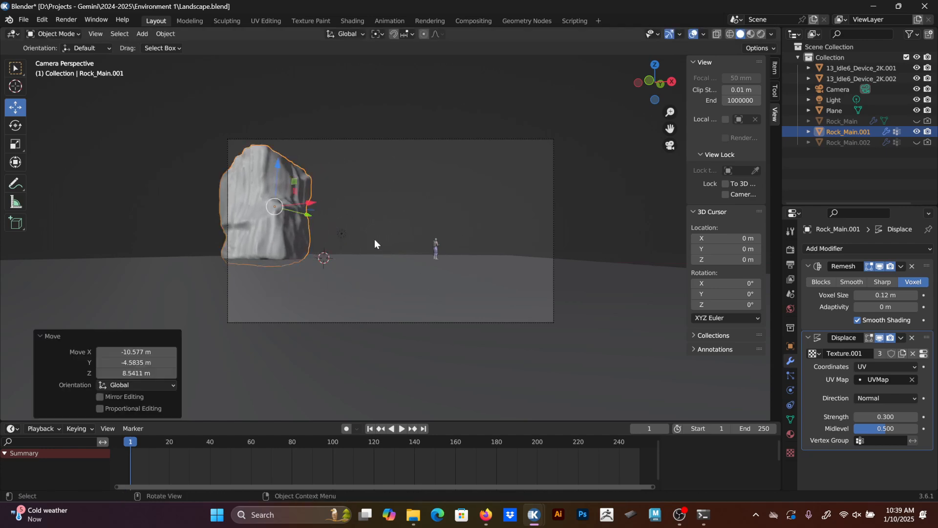
Duplicate the rock about 57.3 m along X, and copy that duplicate about 26.3 m along Y.
{"action": "key", "text": "shift+d"}
{"action": "key", "text": "x"}
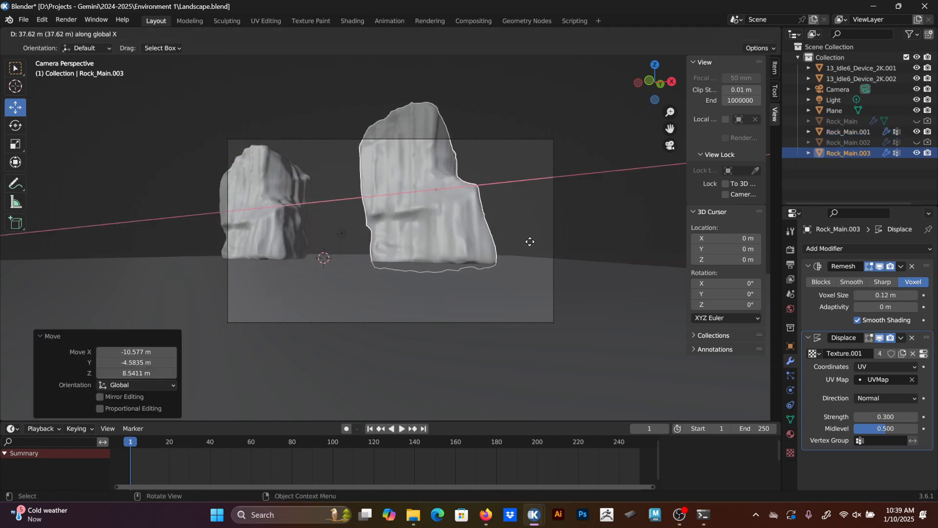
{"action": "left_click", "coordinate": [614, 263]}
{"action": "key", "text": "shift+d"}
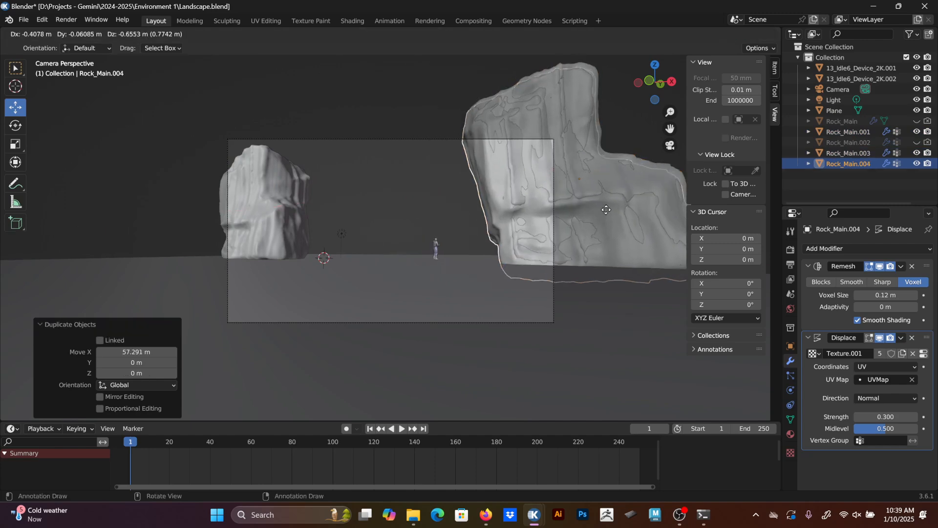
{"action": "key", "text": "y"}
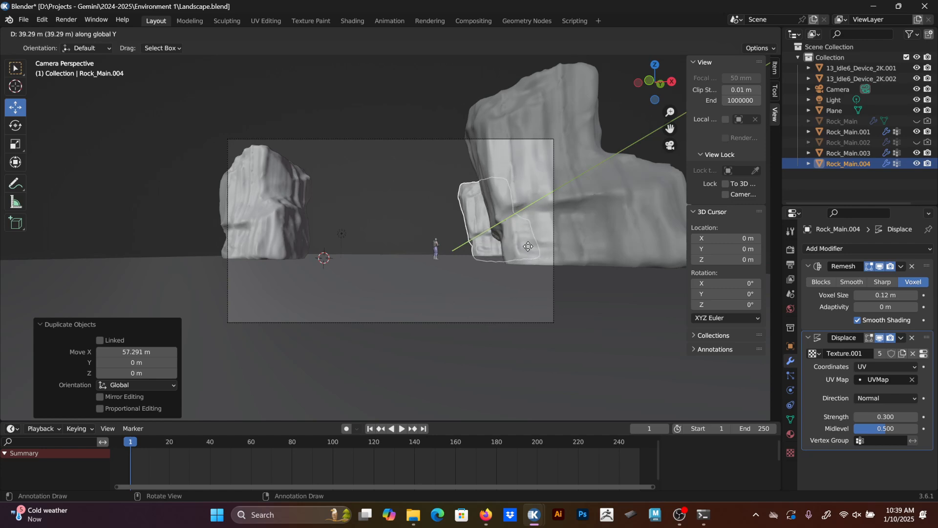
{"action": "left_click", "coordinate": [543, 241]}
Tilt the farther right-hand rock about 13.9° in the camera view and lower it about 4.3 m.
{"action": "key", "text": "r"}
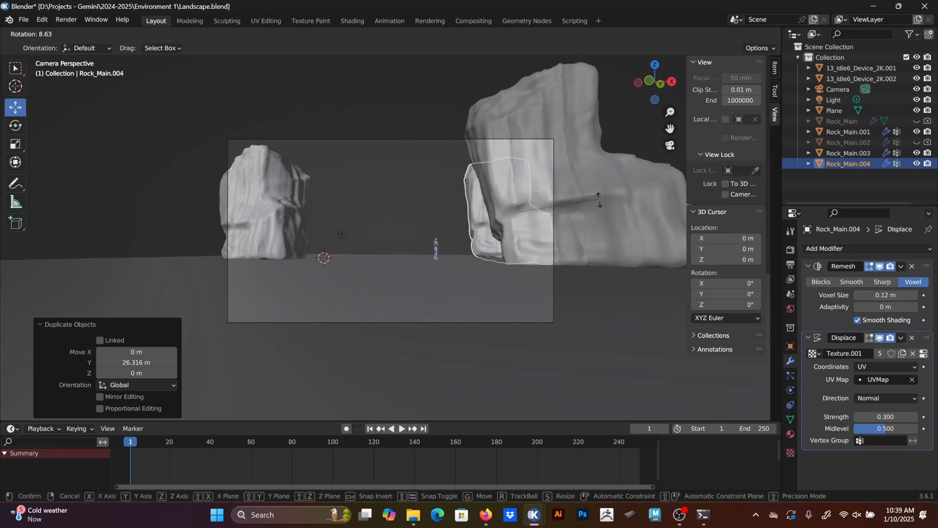
{"action": "left_click", "coordinate": [604, 214]}
{"action": "key", "text": "g"}
{"action": "key", "text": "z"}
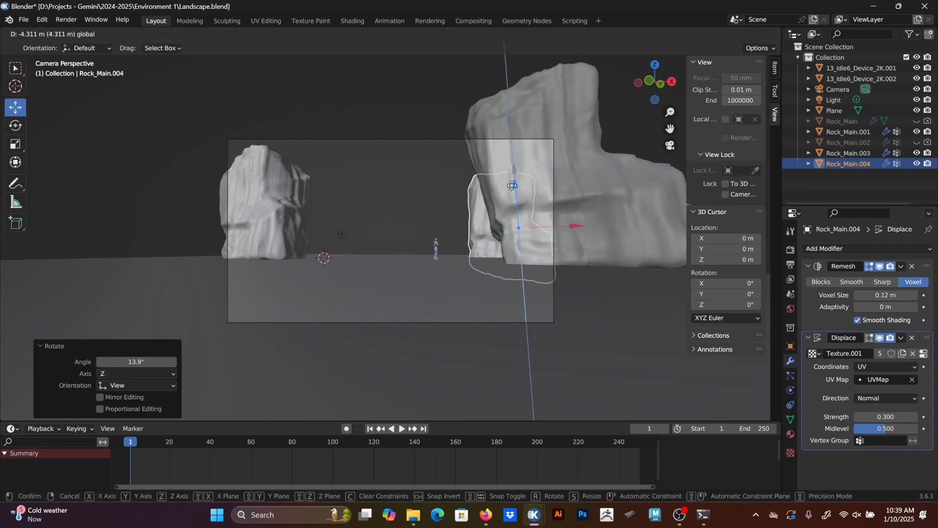
{"action": "left_click", "coordinate": [582, 209]}
Duplicate the farther rock about -50.5 m along X and rotate the copy around its local Z axis.
{"action": "key", "text": "shift+d"}
{"action": "key", "text": "x"}
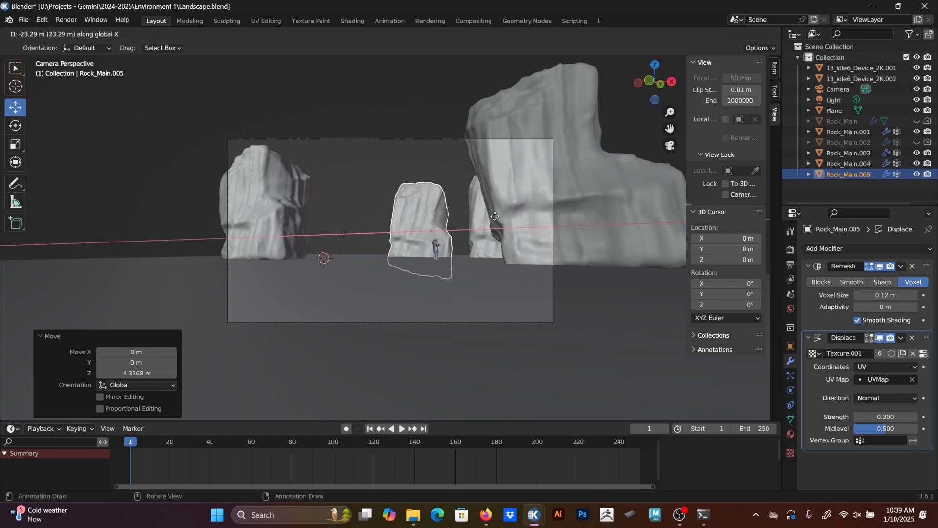
{"action": "left_click", "coordinate": [431, 222]}
{"action": "key", "text": "r"}
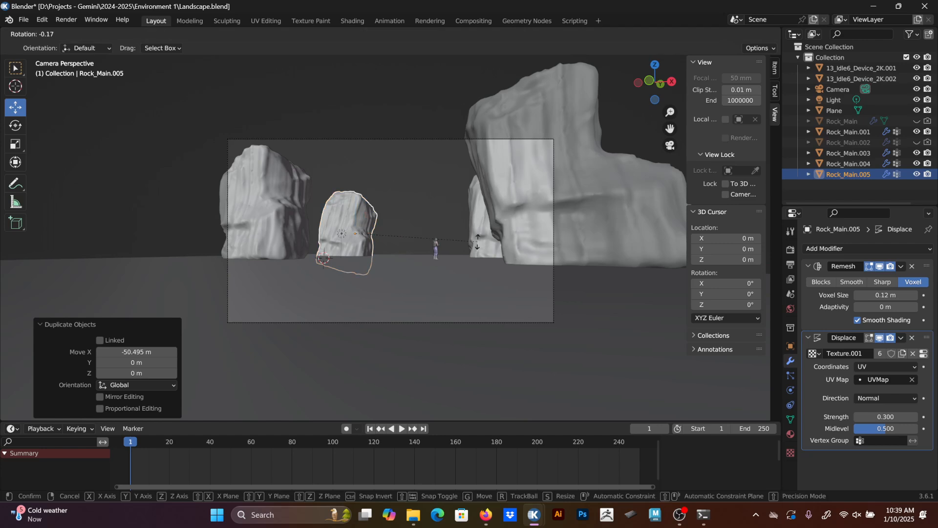
{"action": "key", "text": "z"}
{"action": "key", "text": "z"}
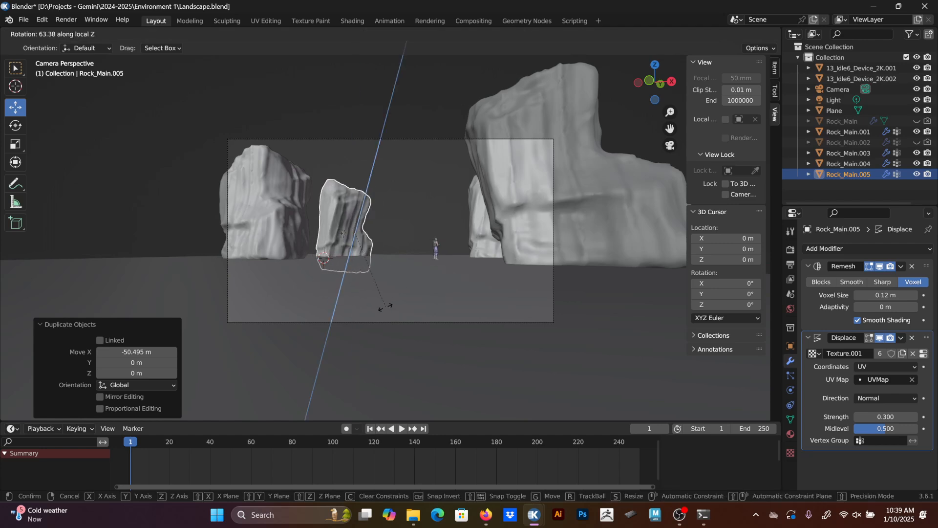
{"action": "left_click", "coordinate": [365, 301]}
Tilt the new copy about 10.3° in the camera view and move it about -8 m in X, -1.3 m in Y and -11.7 m in Z.
{"action": "key", "text": "r"}
{"action": "left_click", "coordinate": [456, 239]}
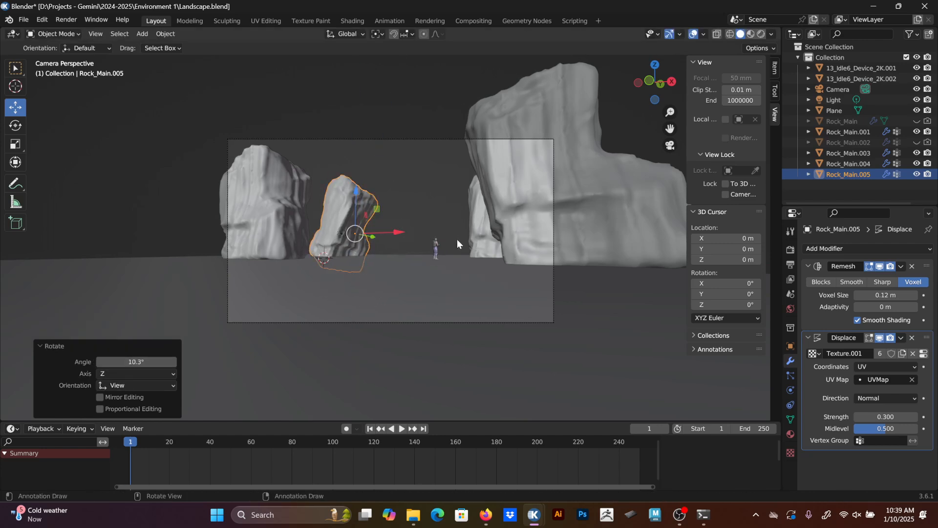
{"action": "key", "text": "g"}
{"action": "left_click", "coordinate": [433, 271]}
Duplicate the small sunken rock about -54 m along Y and rotate the copy about 147° in the overhead view.
{"action": "middle_click_drag", "start_coordinate": [467, 213], "coordinate": [399, 252]}
{"action": "scroll", "coordinate": [399, 252], "scroll_direction": "down", "scroll_amount": 5}
{"action": "middle_click_drag", "start_coordinate": [497, 200], "coordinate": [504, 205]}
{"action": "key", "text": "shift+d"}
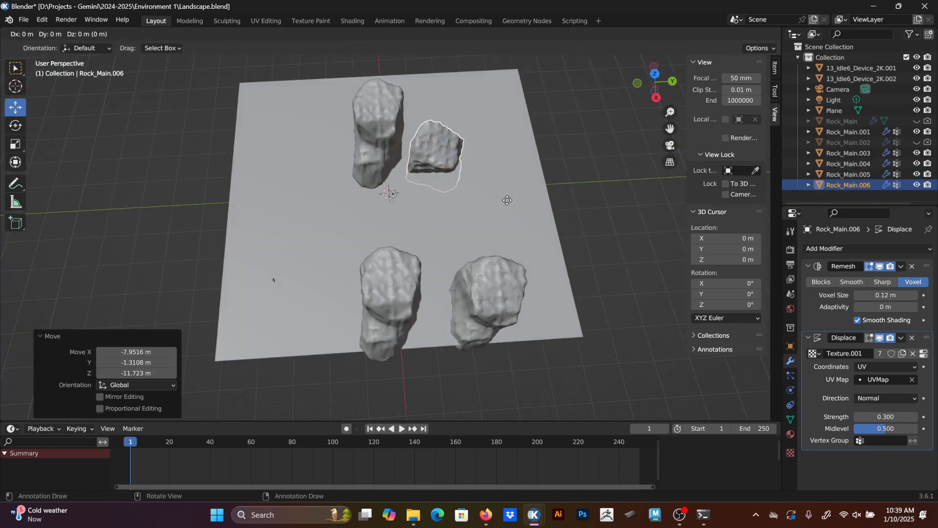
{"action": "key", "text": "y"}
{"action": "left_click", "coordinate": [352, 240]}
{"action": "key", "text": "r"}
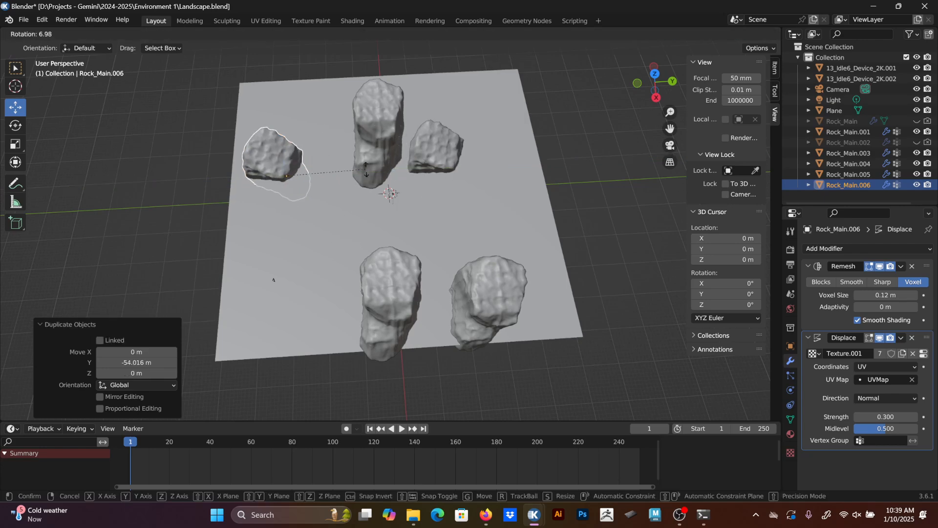
{"action": "left_click", "coordinate": [235, 252]}
Rotate the latest rock copy again from a lower angle and reposition it near the front edge of the ground plane.
{"action": "middle_click_drag", "start_coordinate": [287, 184], "coordinate": [371, 192]}
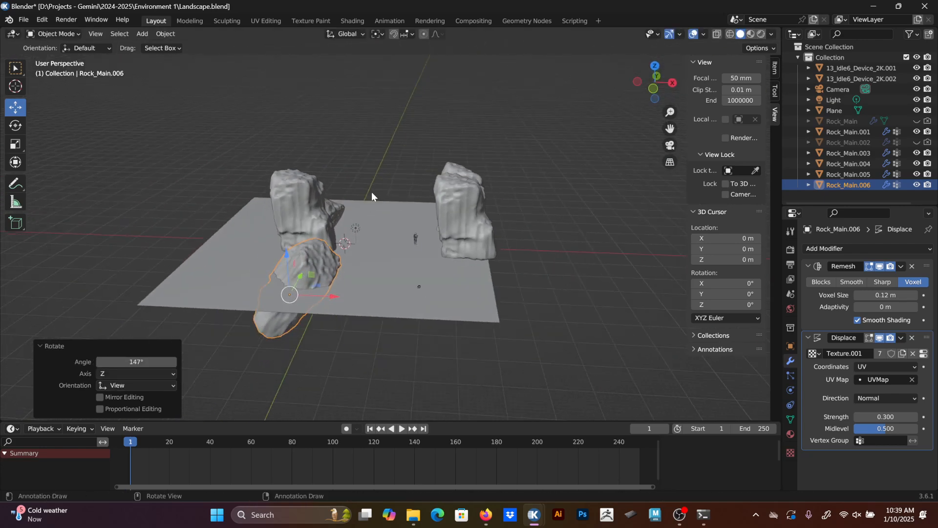
{"action": "scroll", "coordinate": [385, 173], "scroll_direction": "down", "scroll_amount": 3}
{"action": "key", "text": "r"}
{"action": "left_click", "coordinate": [337, 303]}
{"action": "mouse_move", "coordinate": [398, 240]}
{"action": "middle_mouse_down"}
{"action": "mouse_move", "coordinate": [431, 227]}
{"action": "mouse_move", "coordinate": [394, 246]}
{"action": "middle_mouse_up"}
{"action": "key", "text": "g"}
{"action": "left_click", "coordinate": [388, 235]}
Inspect the latest rock copy in isolation and up close in the full scene, and return to the camera view.
{"action": "key", "text": "KP_Divide"}
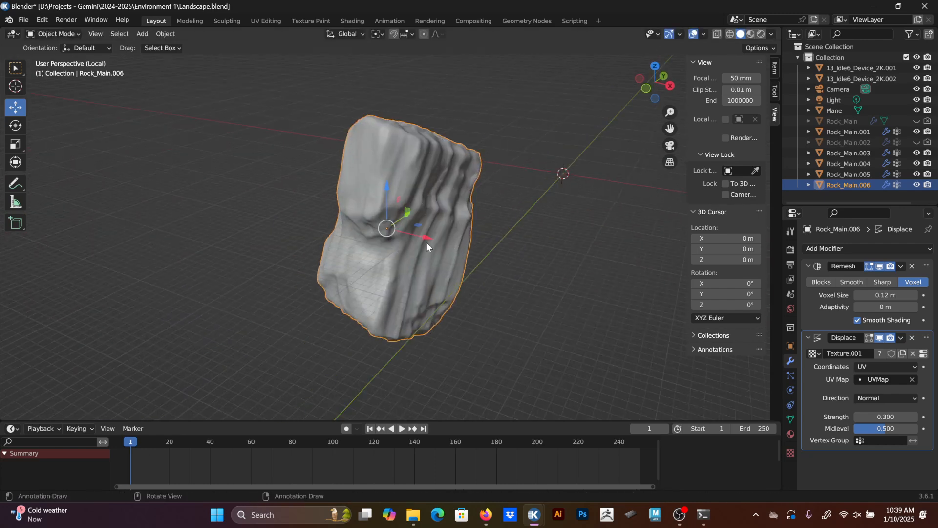
{"action": "key", "text": "KP_Divide"}
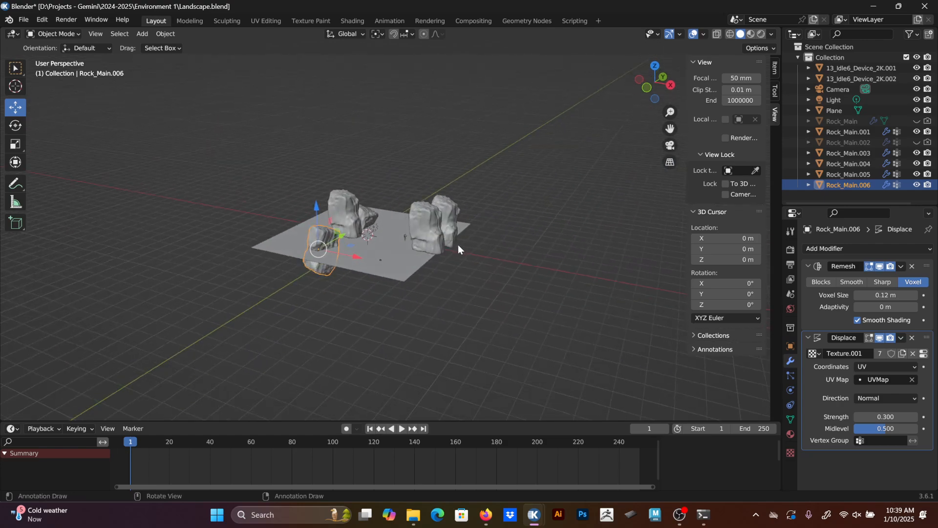
{"action": "key", "text": "period"}
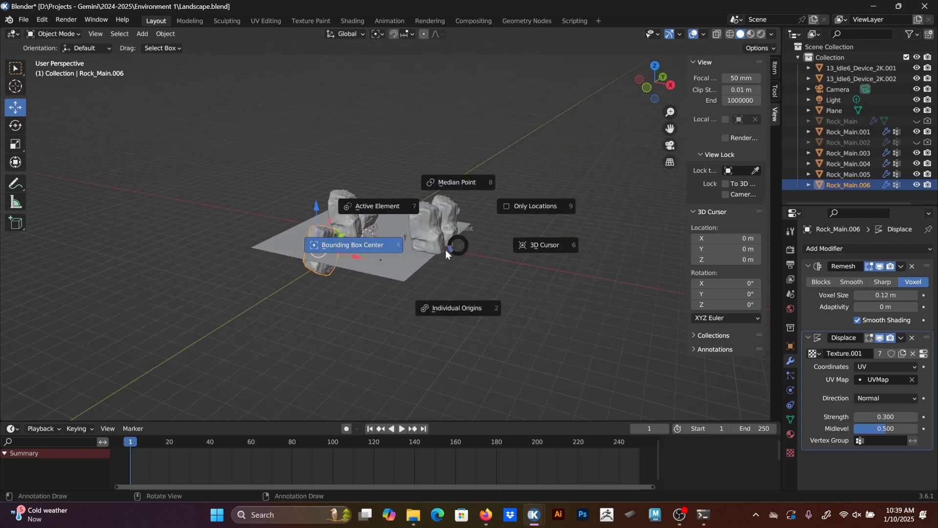
{"action": "left_click", "coordinate": [444, 248]}
{"action": "key", "text": "KP_Decimal"}
{"action": "middle_click_drag", "start_coordinate": [497, 201], "coordinate": [503, 232]}
{"action": "key", "text": "KP_0"}
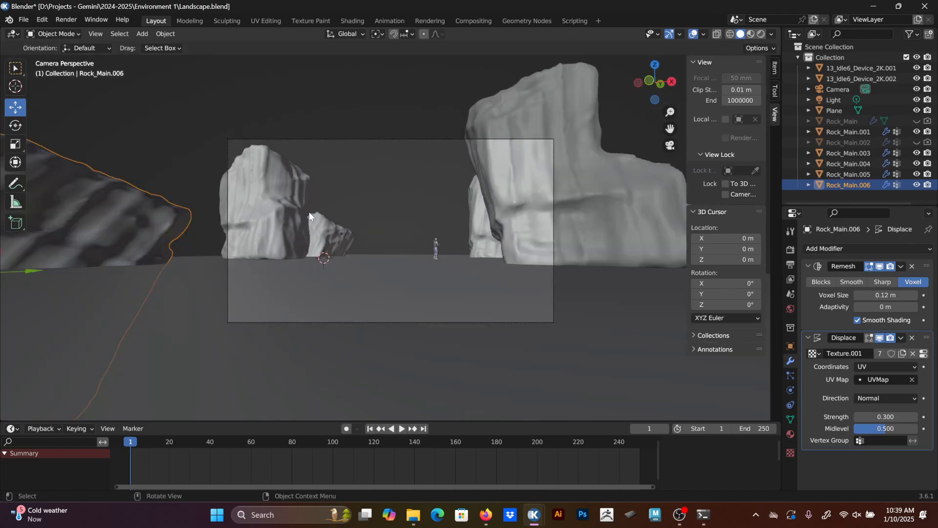
Move the foreground rock copy about 11.8 m along global Y so it overlaps the camera frame's left edge.
{"action": "key", "text": "g"}
{"action": "key", "text": "x"}
{"action": "key", "text": "x"}
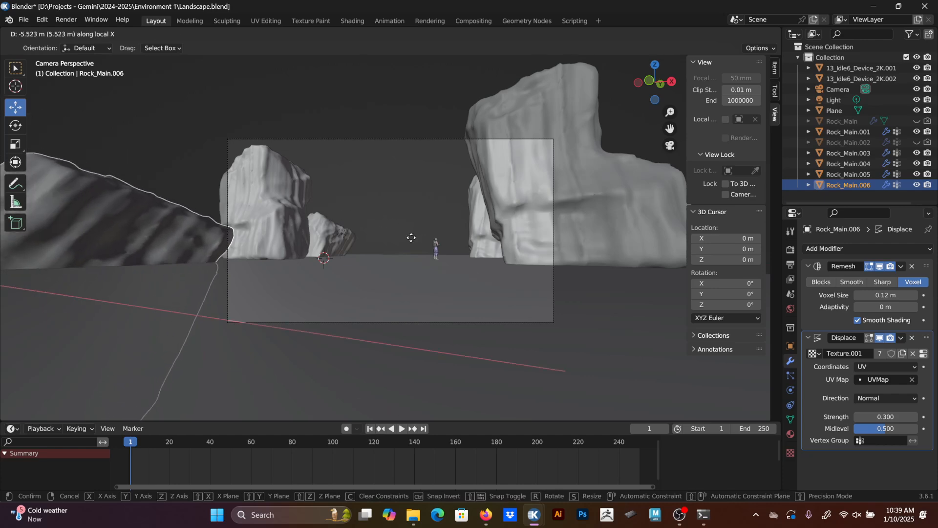
{"action": "key", "text": "y"}
{"action": "left_click", "coordinate": [471, 223]}
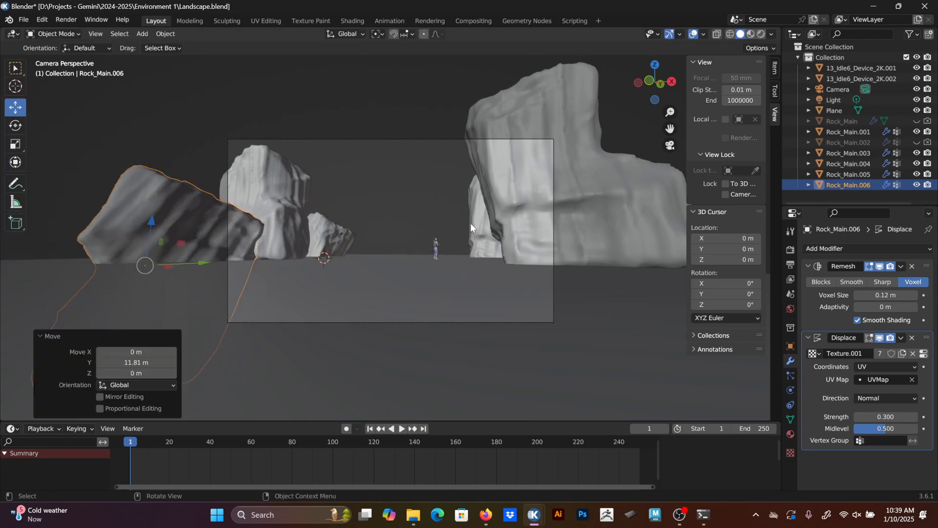
Shift the foreground rock about 8 m in X and -4.8 m in Y, and check the composition from outside and through the camera.
{"action": "middle_click_drag", "start_coordinate": [471, 223], "coordinate": [317, 227]}
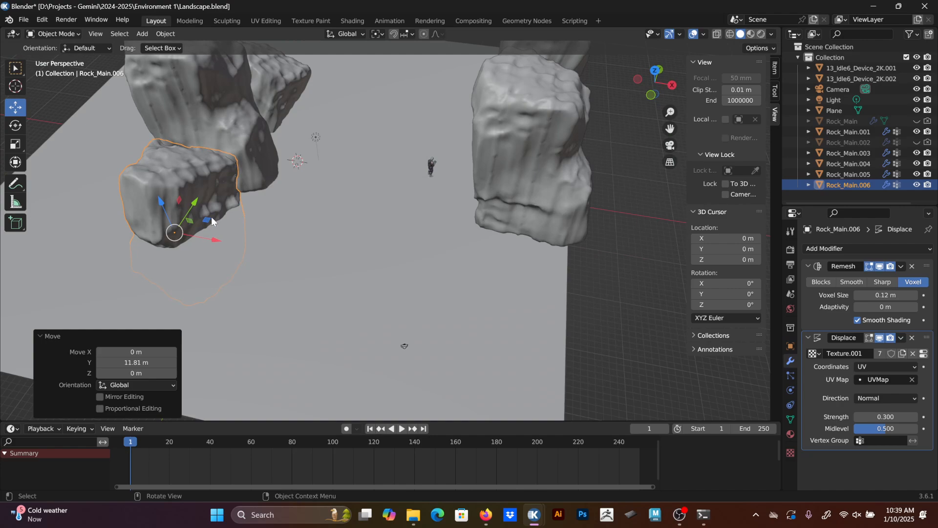
{"action": "key", "text": "g"}
{"action": "left_click", "coordinate": [251, 247]}
{"action": "key", "text": "KP_0"}
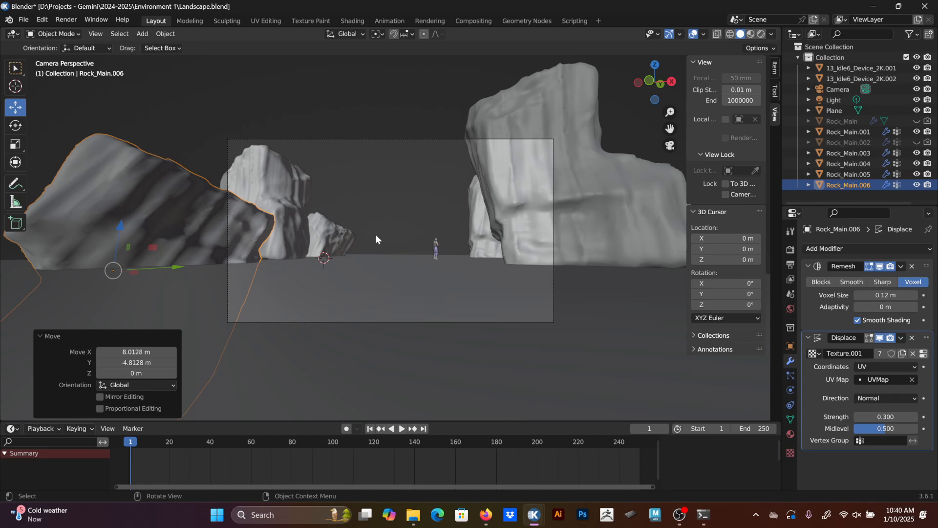
{"action": "scroll", "coordinate": [427, 201], "scroll_direction": "up", "scroll_amount": 3}
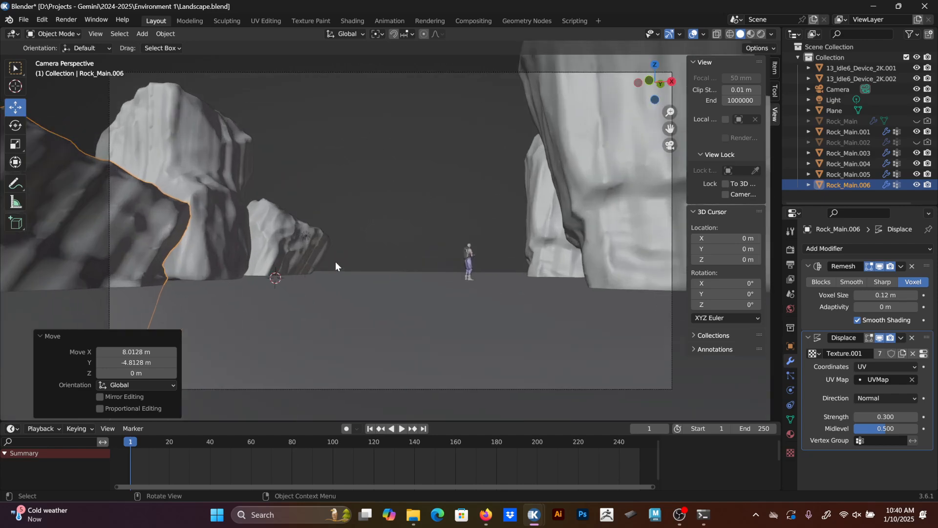
{"action": "middle_click_drag", "start_coordinate": [335, 262], "coordinate": [463, 198]}
{"action": "scroll", "coordinate": [463, 198], "scroll_direction": "down", "scroll_amount": 6}
{"action": "middle_click_drag", "start_coordinate": [374, 168], "coordinate": [424, 188]}
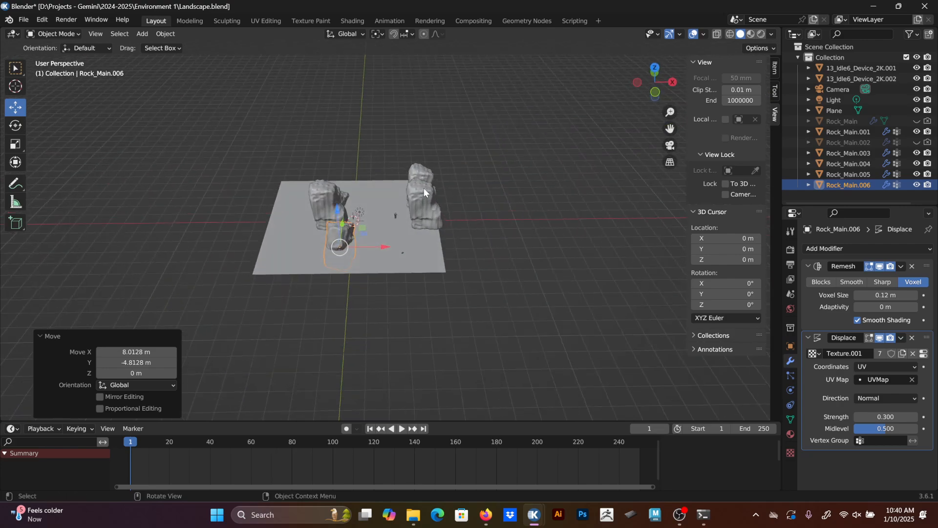
{"action": "key", "text": "KP_0"}
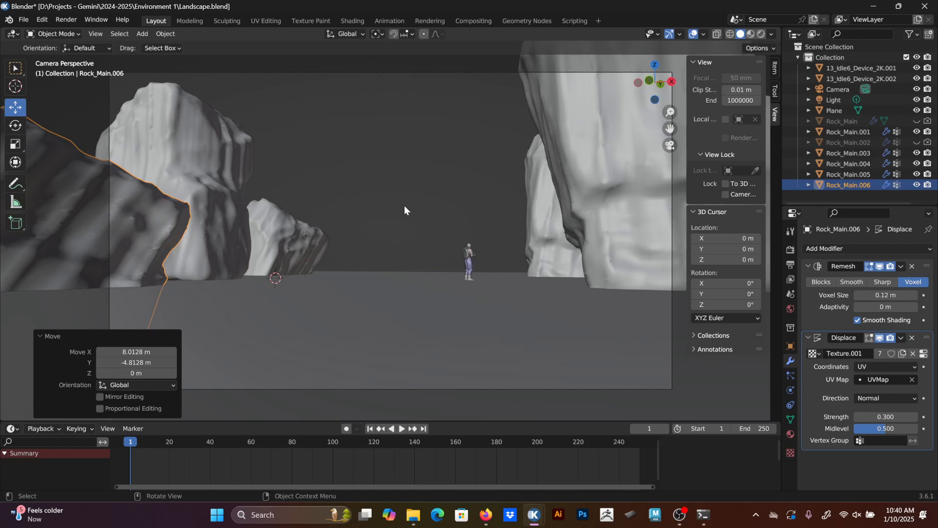
Join the timeline area into the 3D viewport and split off a narrow second viewport beside the main one.
{"action": "right_click", "coordinate": [452, 422]}
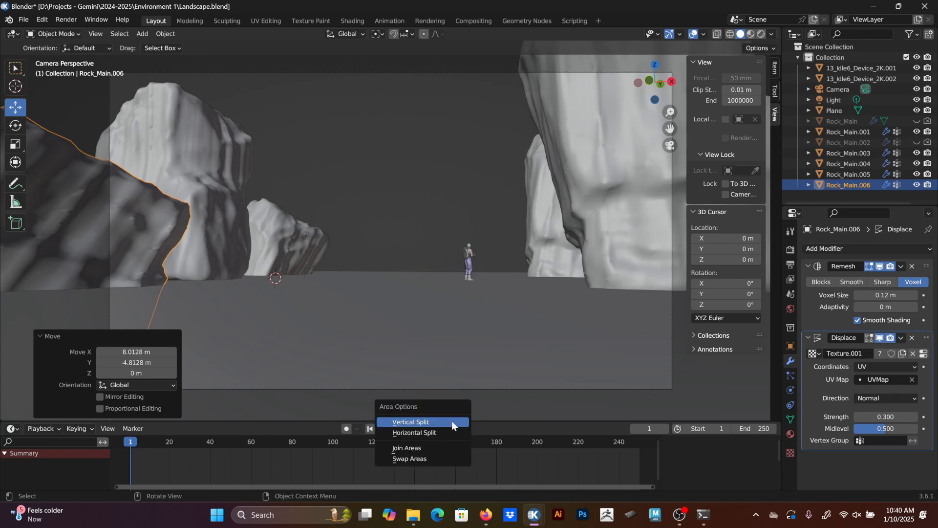
{"action": "left_click", "coordinate": [418, 448]}
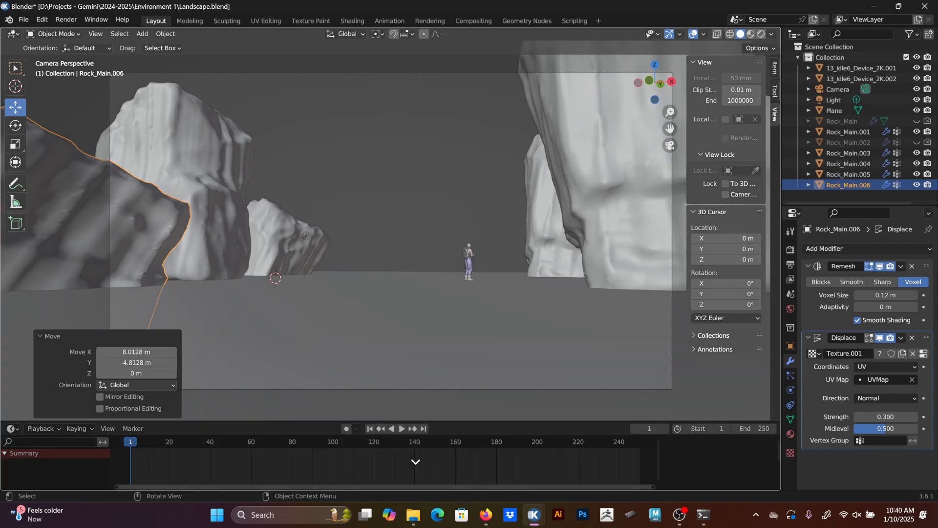
{"action": "left_click", "coordinate": [418, 461]}
{"action": "left_click_drag", "start_coordinate": [3, 27], "coordinate": [131, 176]}
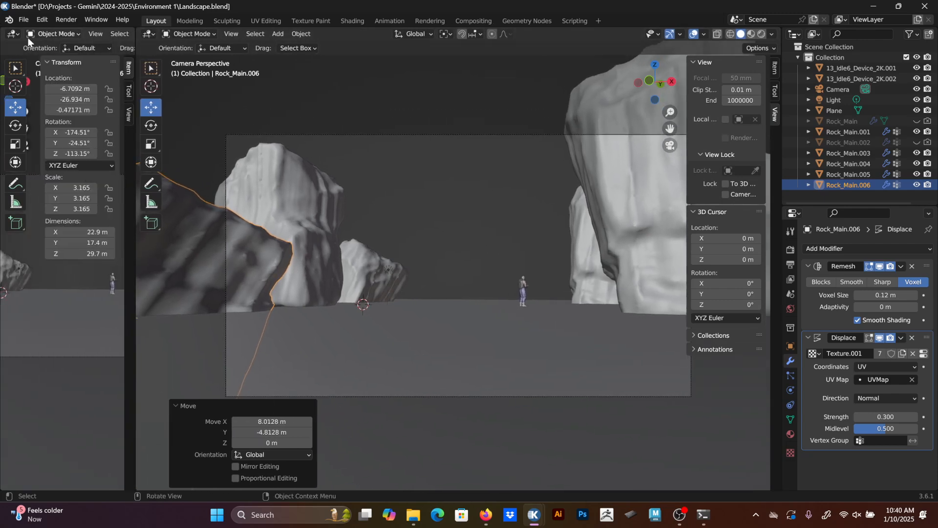
{"action": "left_click", "coordinate": [14, 34]}
{"action": "left_click", "coordinate": [45, 69]}
Split the narrow viewport horizontally, make its lower area a Properties editor, and widen the column.
{"action": "left_click_drag", "start_coordinate": [2, 489], "coordinate": [9, 289]}
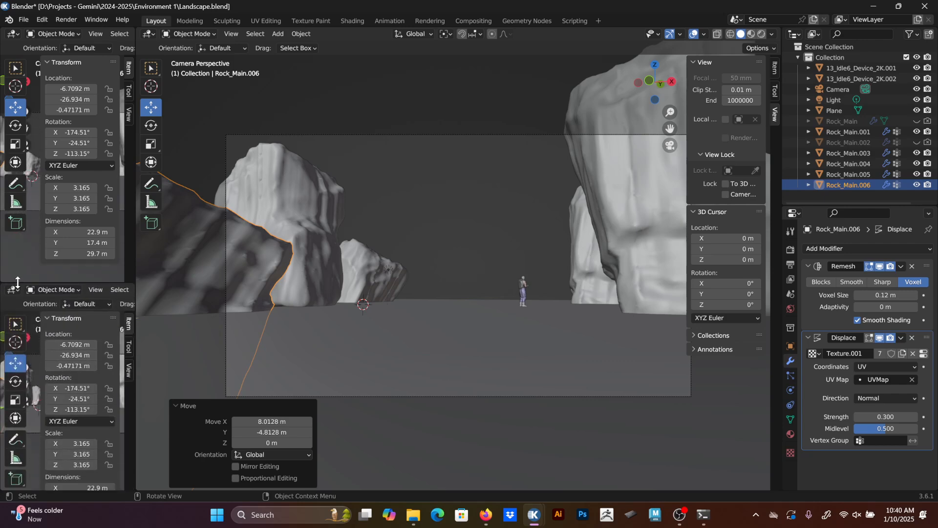
{"action": "left_click", "coordinate": [14, 289]}
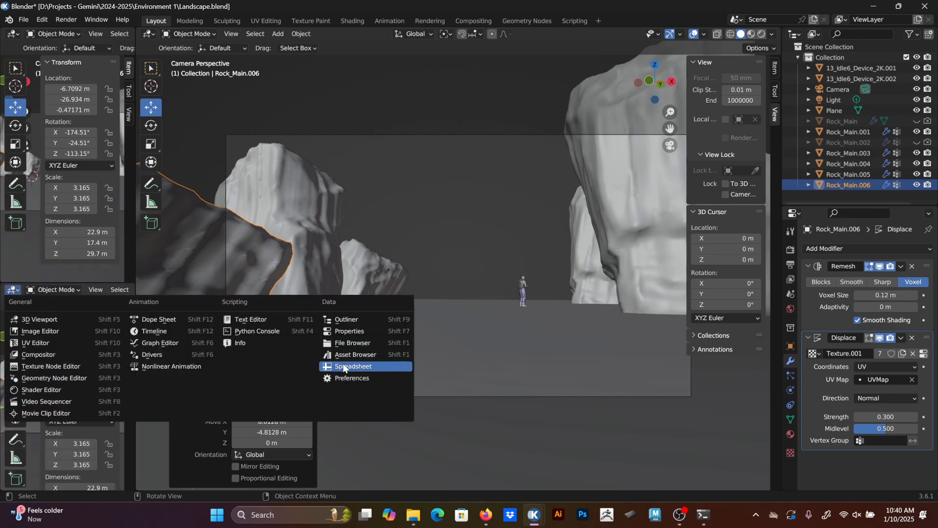
{"action": "left_click", "coordinate": [349, 331]}
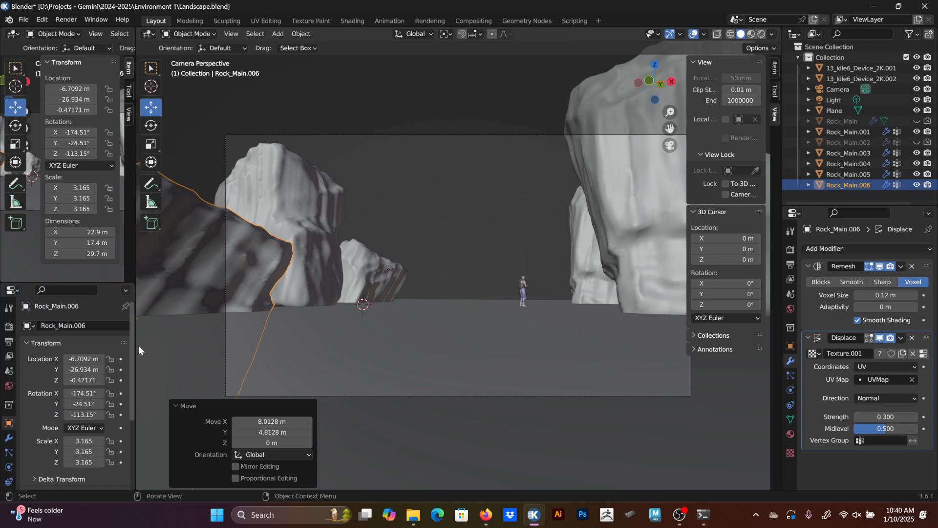
{"action": "left_click_drag", "start_coordinate": [136, 345], "coordinate": [197, 348]}
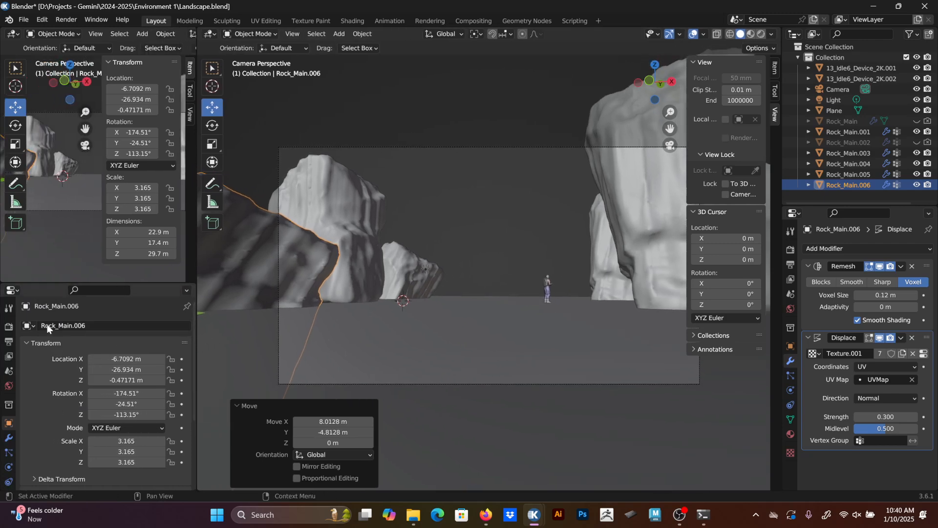
Insert an Outliner between the small viewport and its Properties editor, and enlarge it to show all scene objects.
{"action": "left_click", "coordinate": [12, 290]}
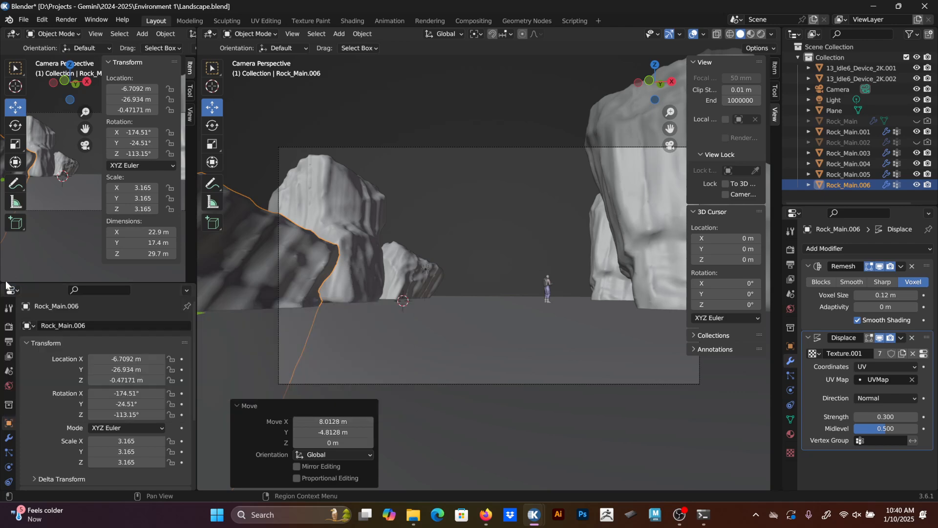
{"action": "left_click_drag", "start_coordinate": [3, 281], "coordinate": [5, 237]}
{"action": "left_click", "coordinate": [13, 243]}
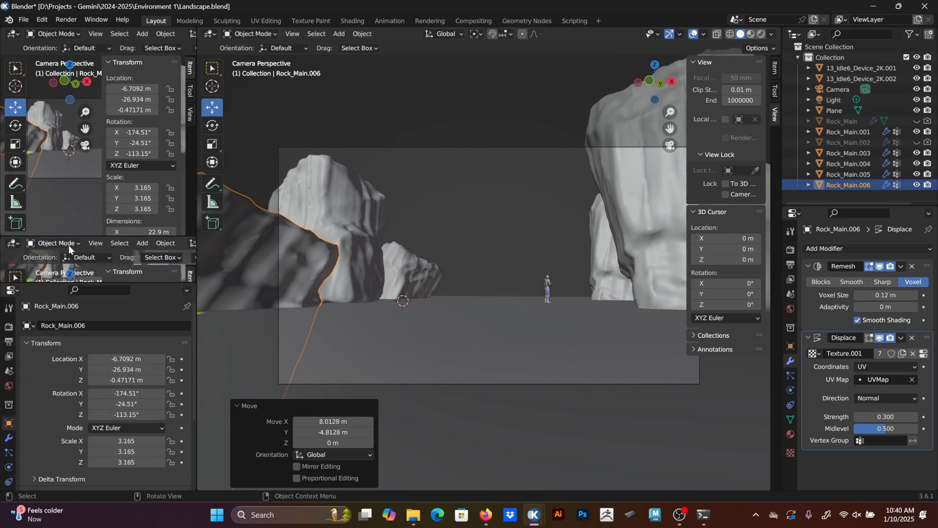
{"action": "left_click", "coordinate": [13, 243]}
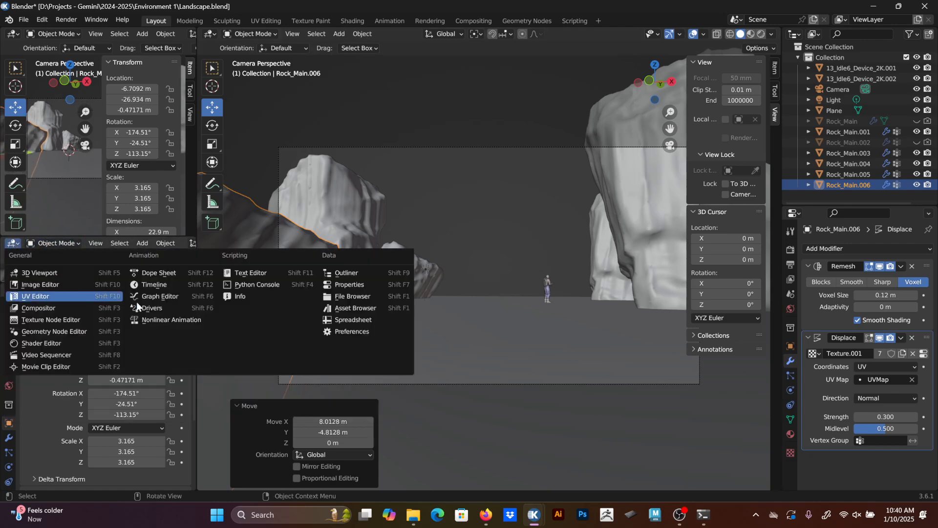
{"action": "left_click", "coordinate": [344, 274]}
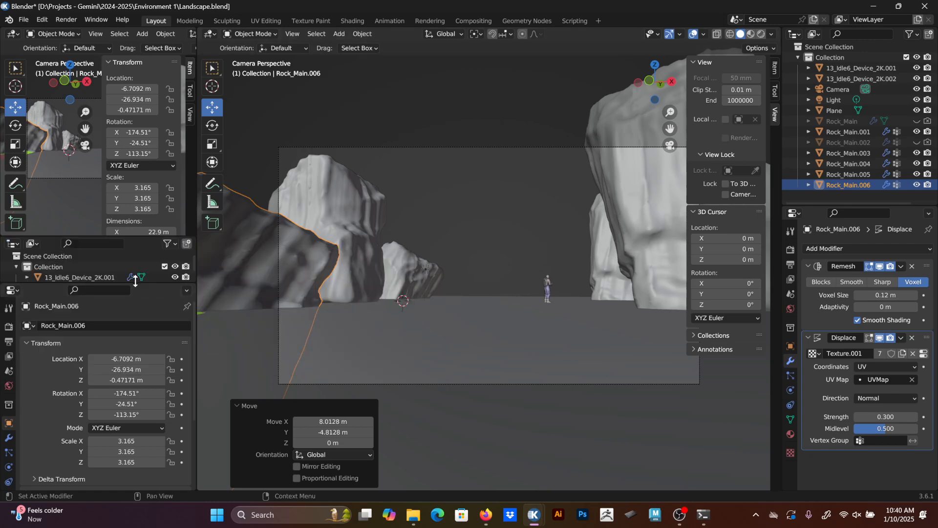
{"action": "left_click_drag", "start_coordinate": [135, 281], "coordinate": [135, 350]}
{"action": "left_click_drag", "start_coordinate": [136, 238], "coordinate": [137, 160]}
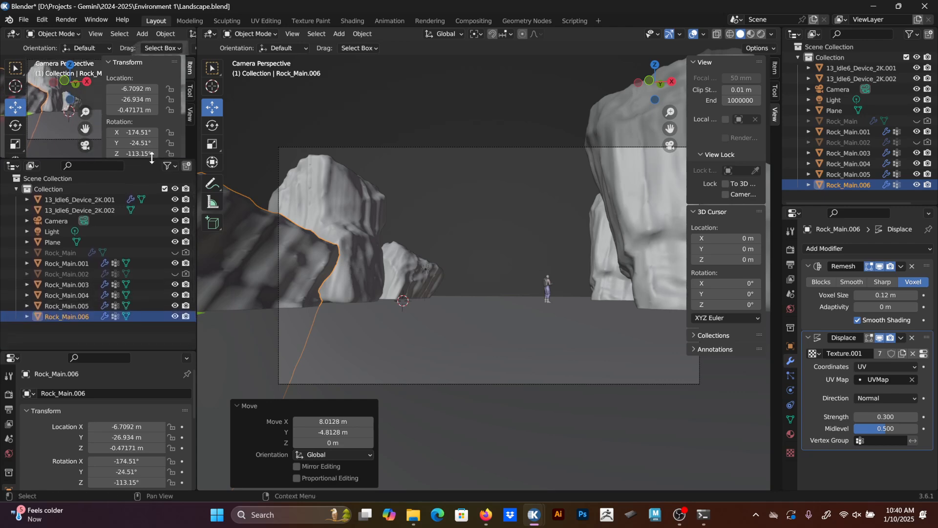
Hide the sidebar, toolbar, overlays and gizmos in the small camera viewport, enlarge its camera frame, and give the Properties editor below more height.
{"action": "key", "text": "n"}
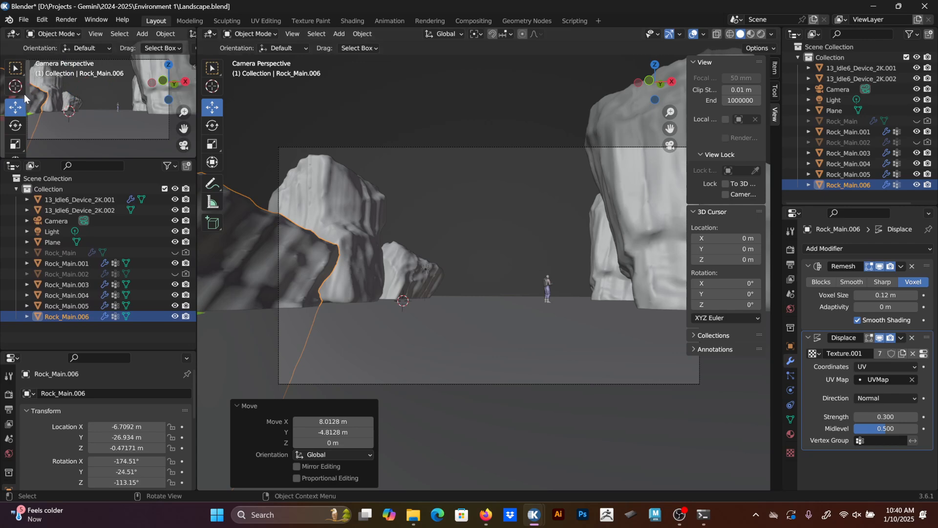
{"action": "key", "text": "t"}
{"action": "scroll", "coordinate": [131, 44], "scroll_direction": "down", "scroll_amount": 3}
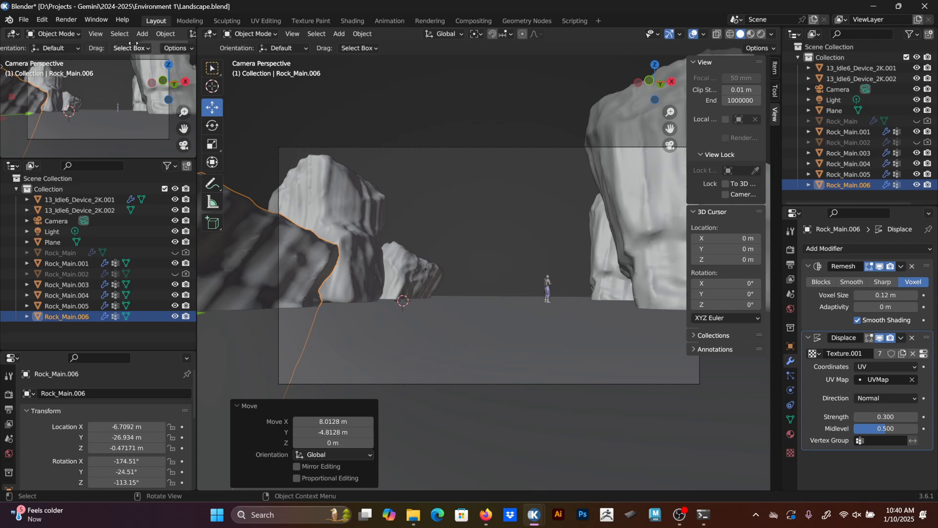
{"action": "scroll", "coordinate": [139, 34], "scroll_direction": "down", "scroll_amount": 5}
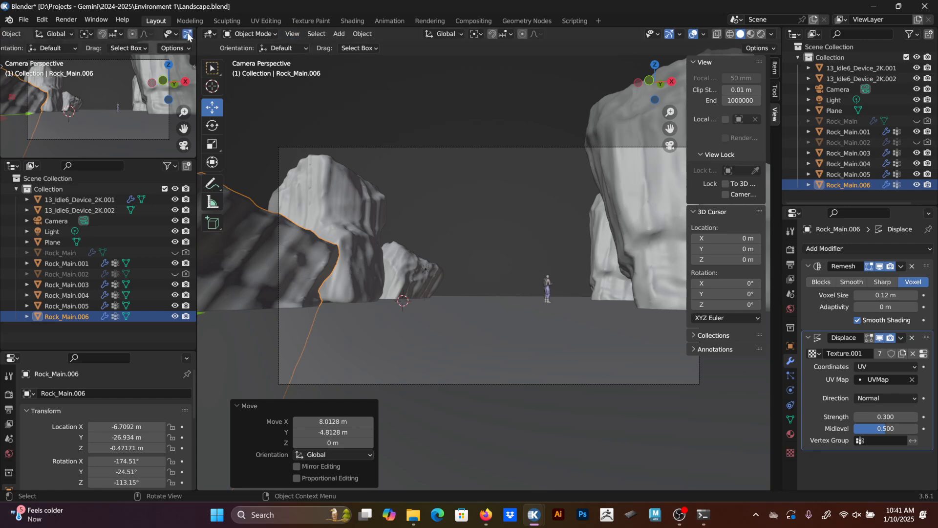
{"action": "scroll", "coordinate": [187, 37], "scroll_direction": "down", "scroll_amount": 3}
{"action": "left_click", "coordinate": [133, 33]}
{"action": "left_click", "coordinate": [109, 34]}
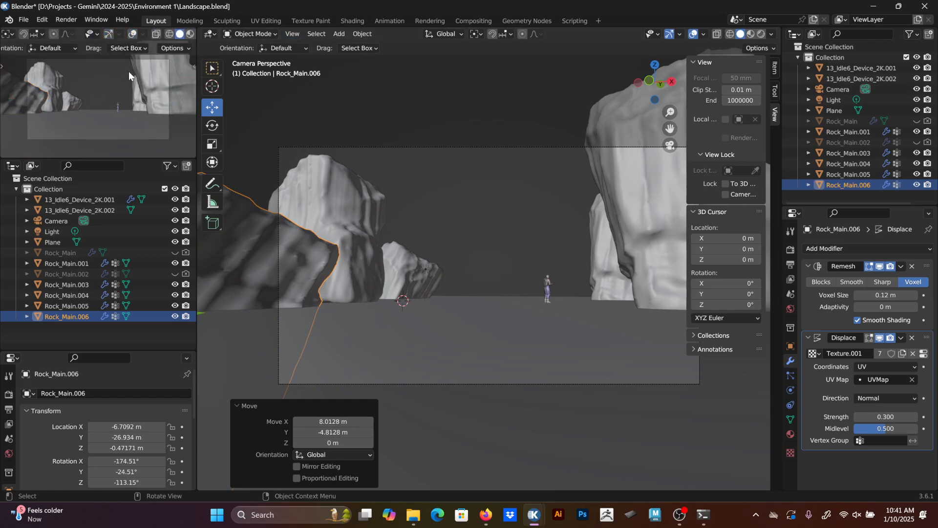
{"action": "middle_click_drag", "start_coordinate": [145, 100], "coordinate": [147, 104], "text": "ctrl"}
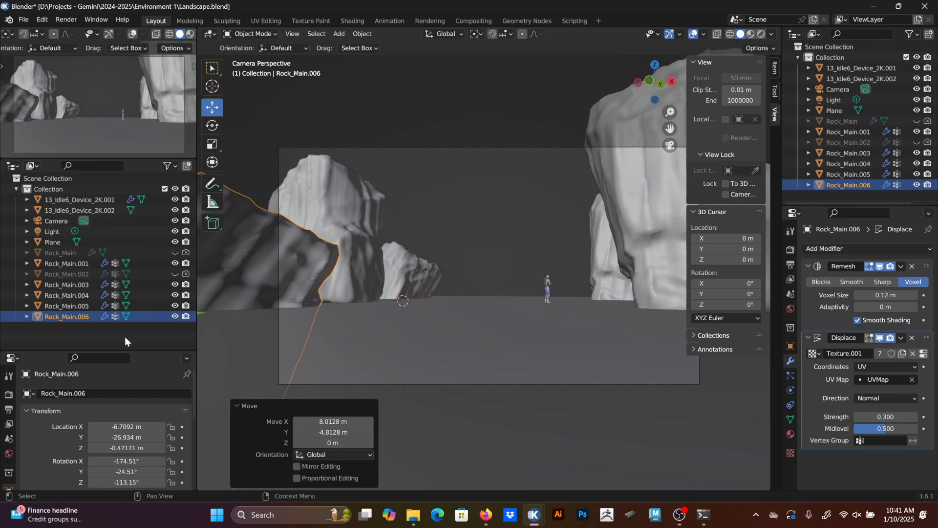
{"action": "left_click_drag", "start_coordinate": [129, 351], "coordinate": [138, 331]}
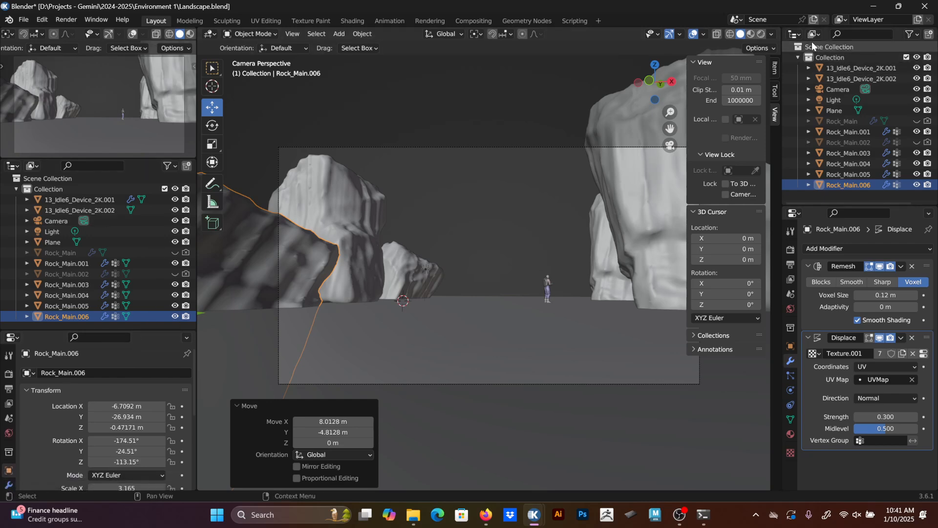
Join the original Outliner and Properties areas into the main 3D viewport so it fills the remaining width.
{"action": "right_click", "coordinate": [782, 74]}
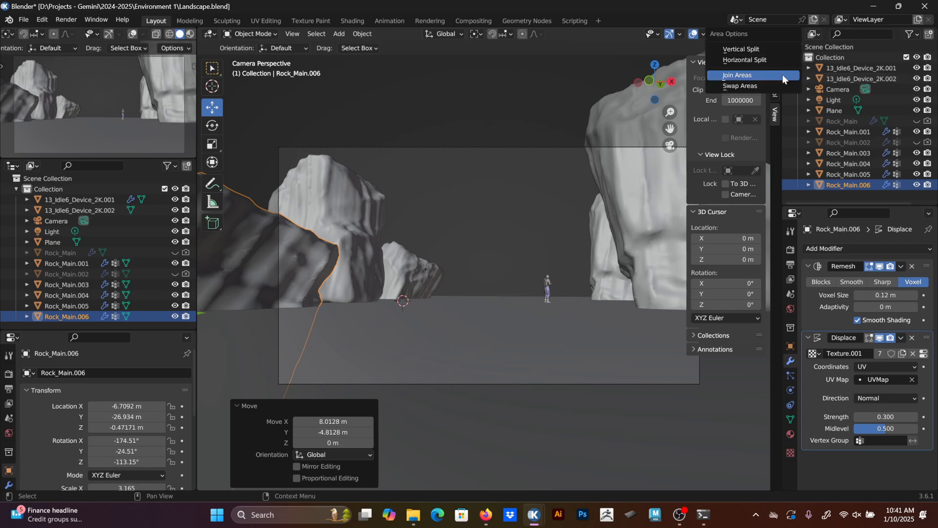
{"action": "left_click", "coordinate": [787, 72]}
{"action": "left_click", "coordinate": [788, 161]}
{"action": "right_click", "coordinate": [776, 208]}
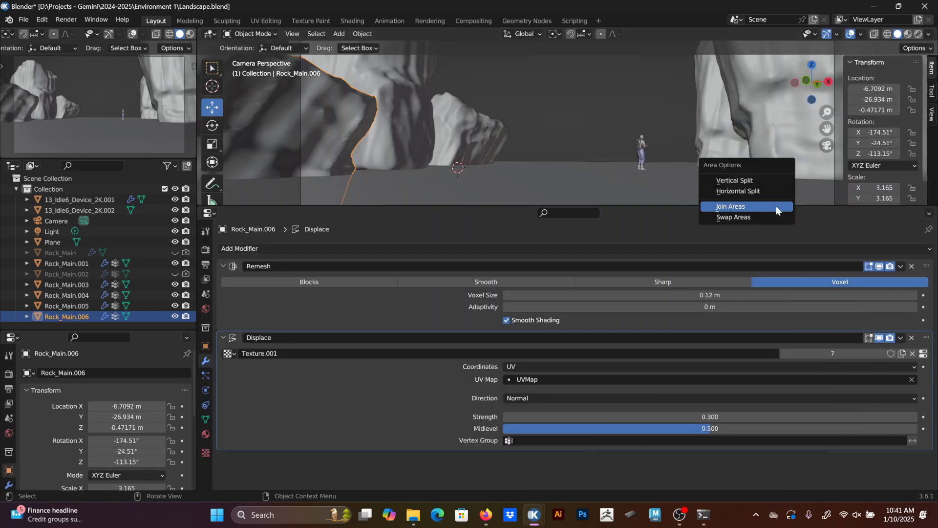
{"action": "left_click", "coordinate": [728, 205]}
{"action": "left_click", "coordinate": [682, 253]}
{"action": "scroll", "coordinate": [682, 252], "scroll_direction": "up", "scroll_amount": 2}
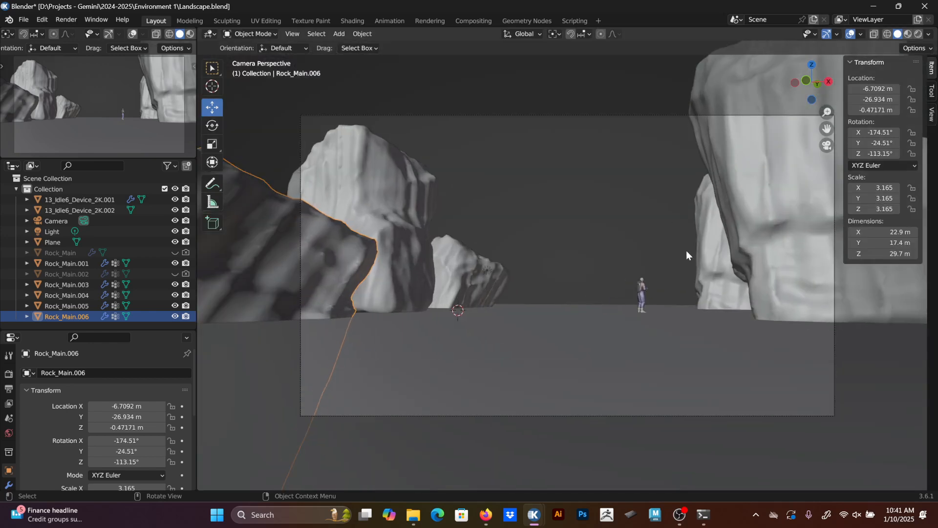
Outside the camera view, move the foreground rock about 2.8 m in X, then about 14.6 m in X and -11.3 m in Y.
{"action": "scroll", "coordinate": [511, 209], "scroll_direction": "down", "scroll_amount": 2}
{"action": "middle_click_drag", "start_coordinate": [511, 209], "coordinate": [273, 146]}
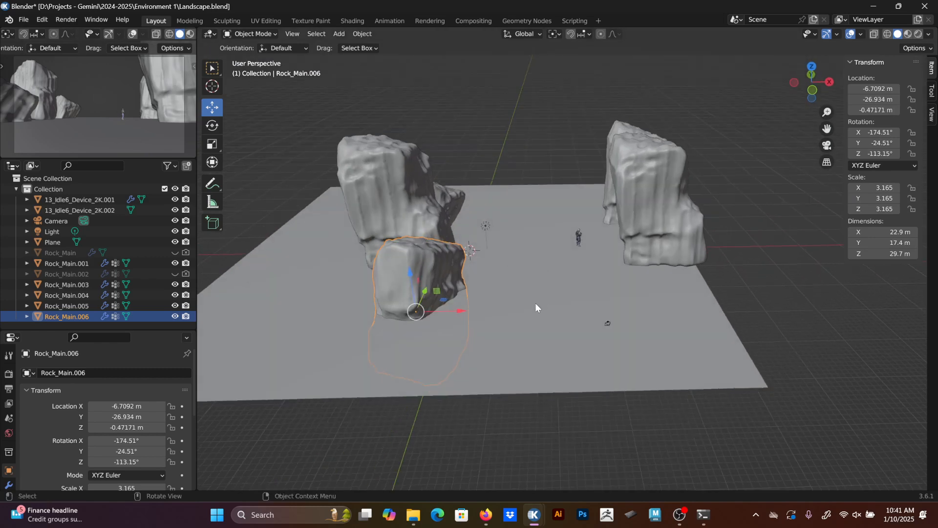
{"action": "mouse_move", "coordinate": [462, 311]}
{"action": "left_mouse_down"}
{"action": "mouse_move", "coordinate": [477, 311]}
{"action": "mouse_move", "coordinate": [452, 311]}
{"action": "mouse_move", "coordinate": [477, 310]}
{"action": "left_mouse_up"}
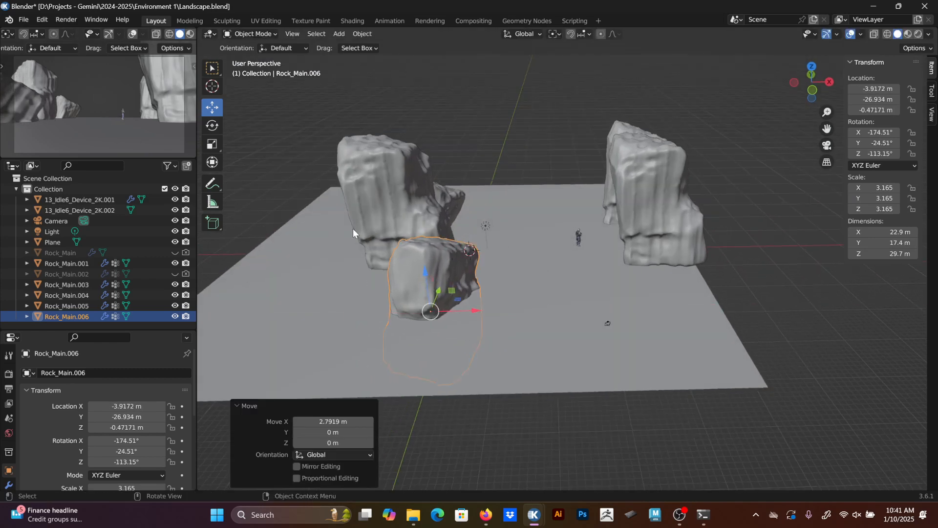
{"action": "middle_click_drag", "start_coordinate": [465, 206], "coordinate": [463, 275]}
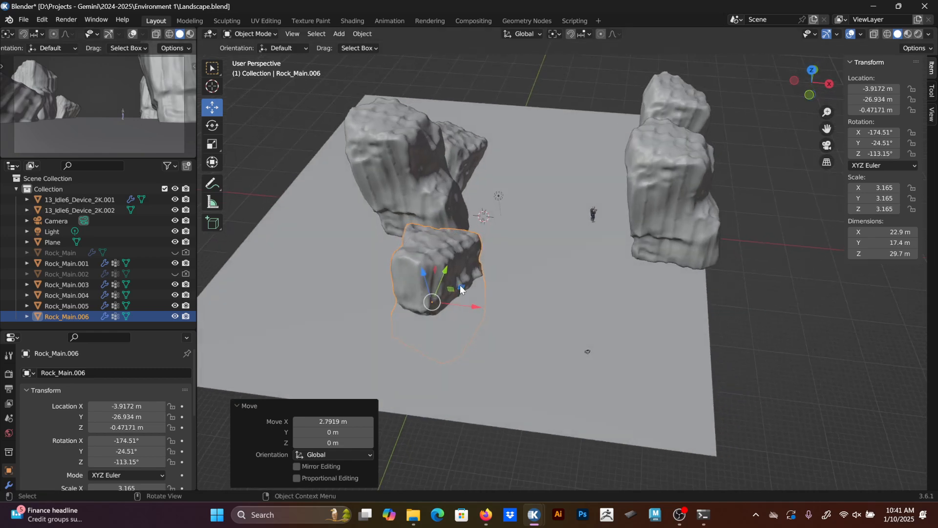
{"action": "left_click_drag", "start_coordinate": [461, 289], "coordinate": [532, 336]}
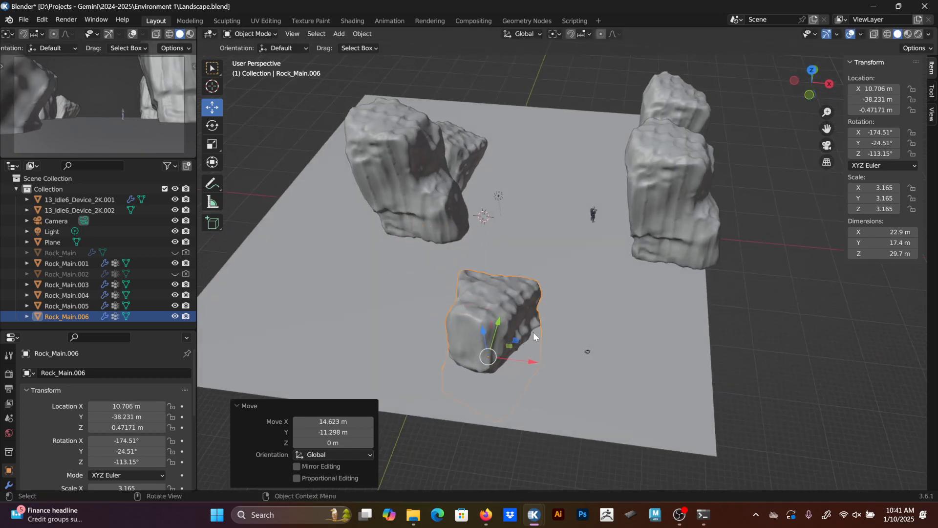
Lower the foreground rock about 6.9 m along global Z so it sinks partly below the ground plane.
{"action": "middle_click_drag", "start_coordinate": [533, 335], "coordinate": [513, 311]}
{"action": "mouse_move", "coordinate": [477, 304]}
{"action": "left_mouse_down"}
{"action": "mouse_move", "coordinate": [481, 337]}
{"action": "mouse_move", "coordinate": [485, 315]}
{"action": "left_mouse_up"}
{"action": "middle_click_drag", "start_coordinate": [472, 195], "coordinate": [458, 184]}
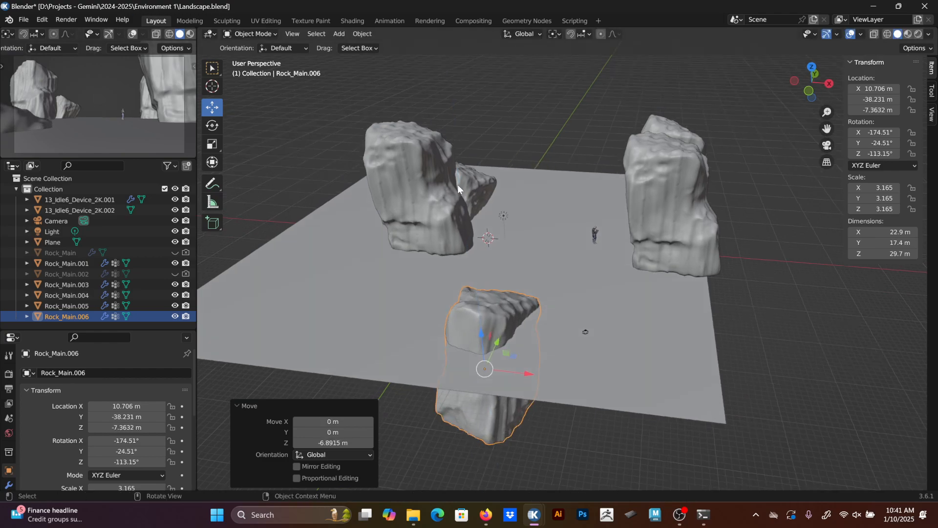
{"action": "middle_click_drag", "start_coordinate": [172, 35], "coordinate": [123, 35]}
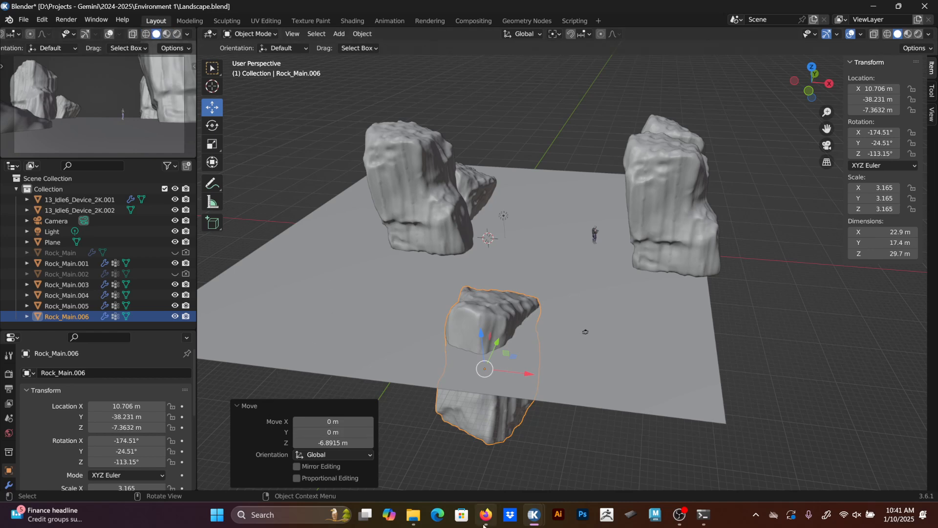
Switch to the Miro board in Firefox, examine the greyscale rock silhouette reference up close, and return to Blender.
{"action": "left_click", "coordinate": [484, 518]}
{"action": "scroll", "coordinate": [332, 303], "scroll_direction": "down", "scroll_amount": 1}
{"action": "middle_click_drag", "start_coordinate": [98, 225], "coordinate": [565, 293]}
{"action": "middle_click_drag", "start_coordinate": [130, 302], "coordinate": [439, 280]}
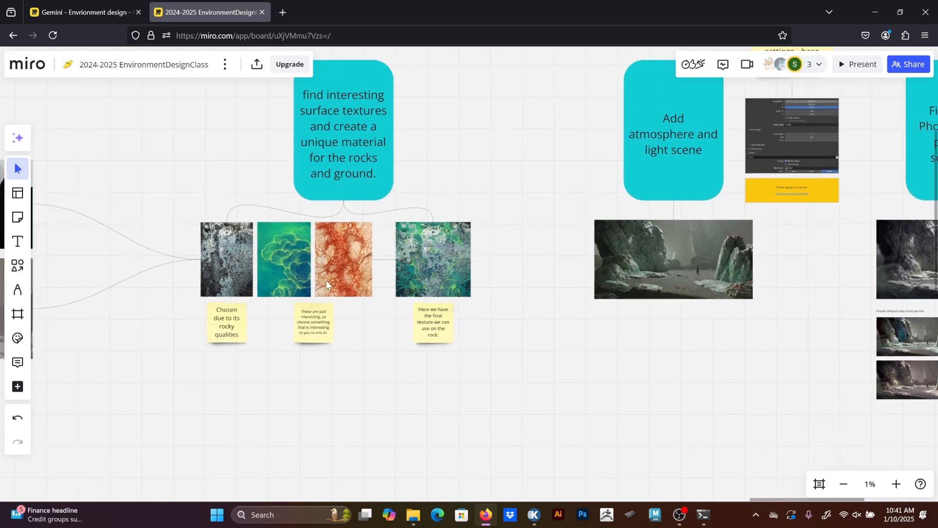
{"action": "middle_click_drag", "start_coordinate": [66, 231], "coordinate": [520, 261]}
{"action": "scroll", "coordinate": [444, 227], "scroll_direction": "up", "scroll_amount": 5}
{"action": "middle_click_drag", "start_coordinate": [346, 196], "coordinate": [439, 215]}
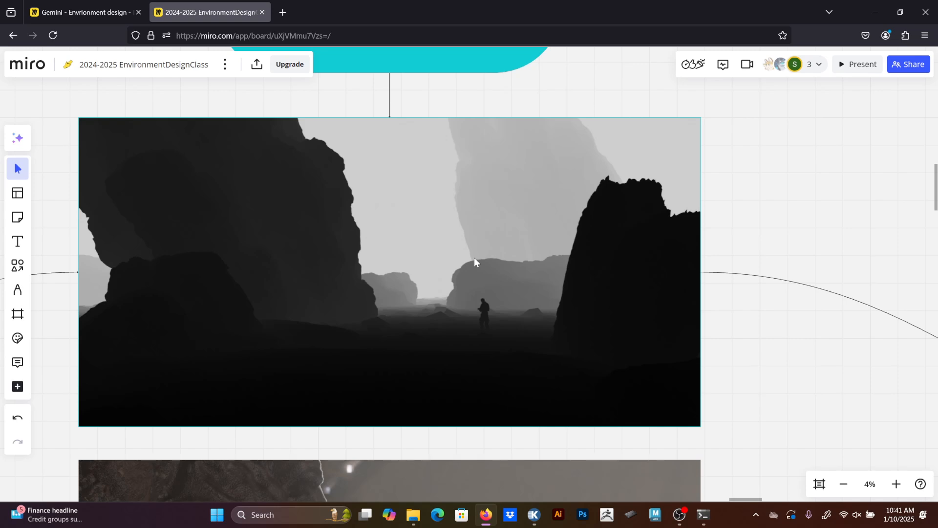
{"action": "left_click", "coordinate": [866, 10]}
Switch both the main viewport and the small camera viewport to Material Preview shading.
{"action": "middle_click_drag", "start_coordinate": [580, 190], "coordinate": [761, 85]}
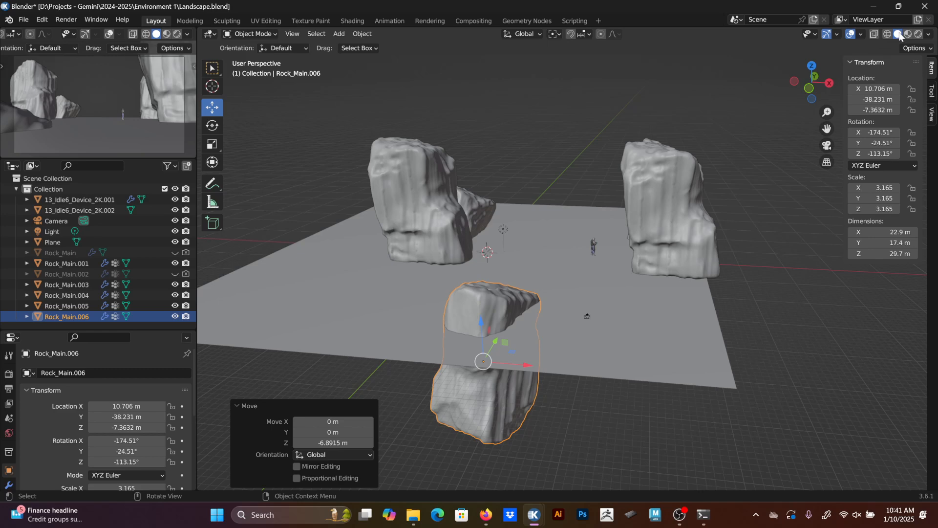
{"action": "left_click", "coordinate": [930, 34]}
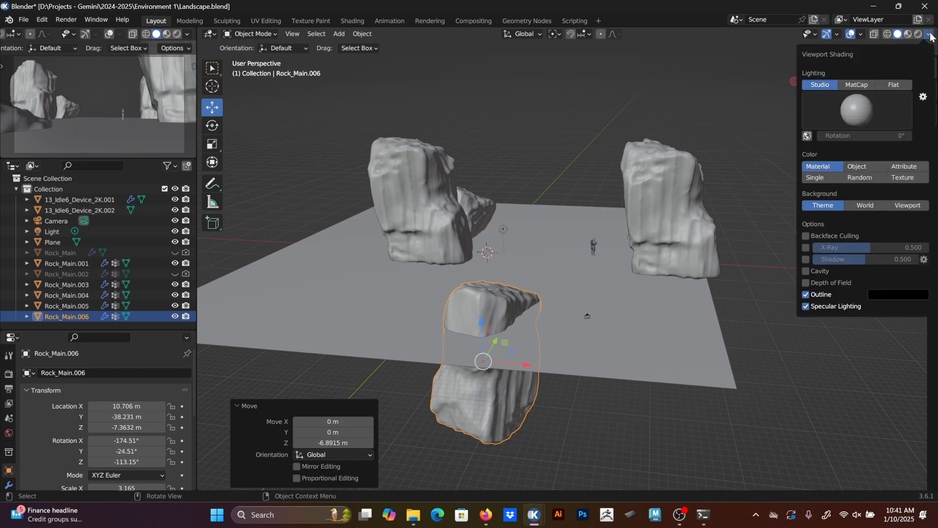
{"action": "left_click", "coordinate": [909, 34]}
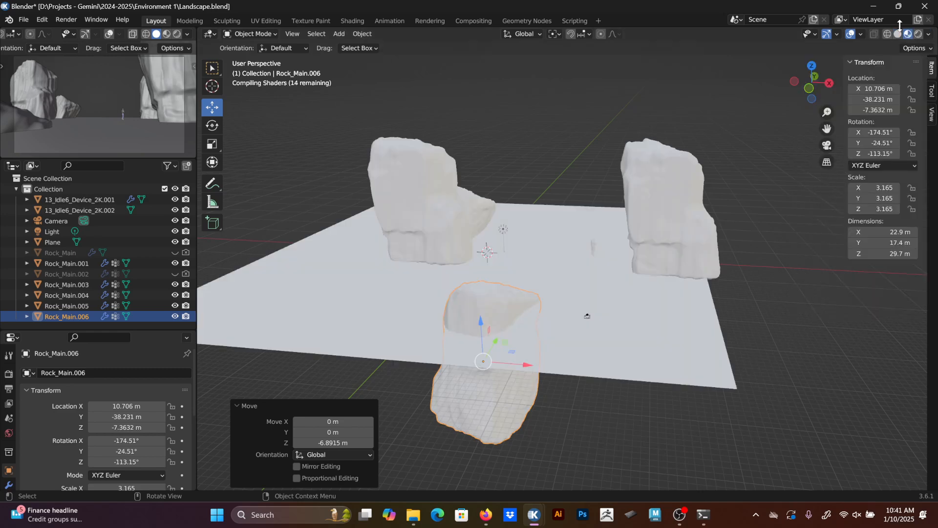
{"action": "left_click", "coordinate": [164, 36]}
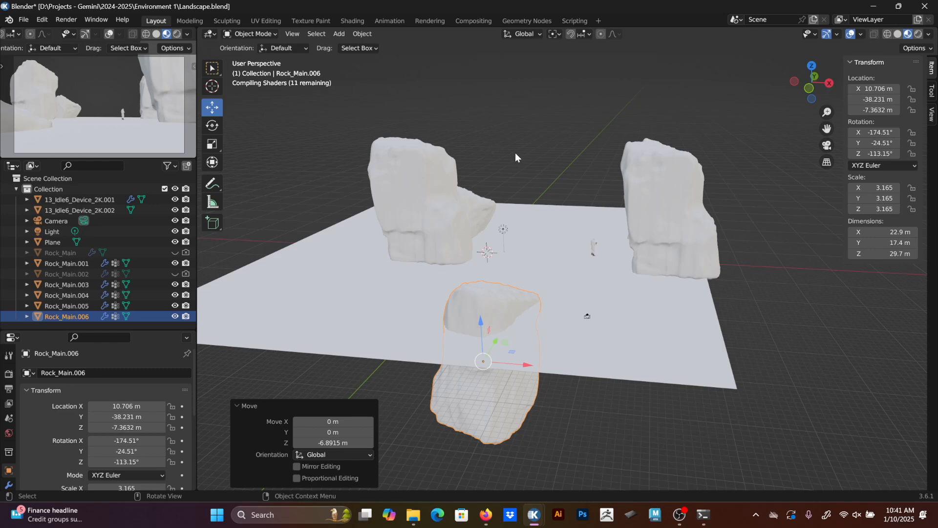
Set the main viewport's render pass to Mist.
{"action": "middle_click_drag", "start_coordinate": [609, 202], "coordinate": [567, 197]}
{"action": "middle_click_drag", "start_coordinate": [650, 207], "coordinate": [766, 97], "text": "ctrl"}
{"action": "left_click", "coordinate": [930, 34]}
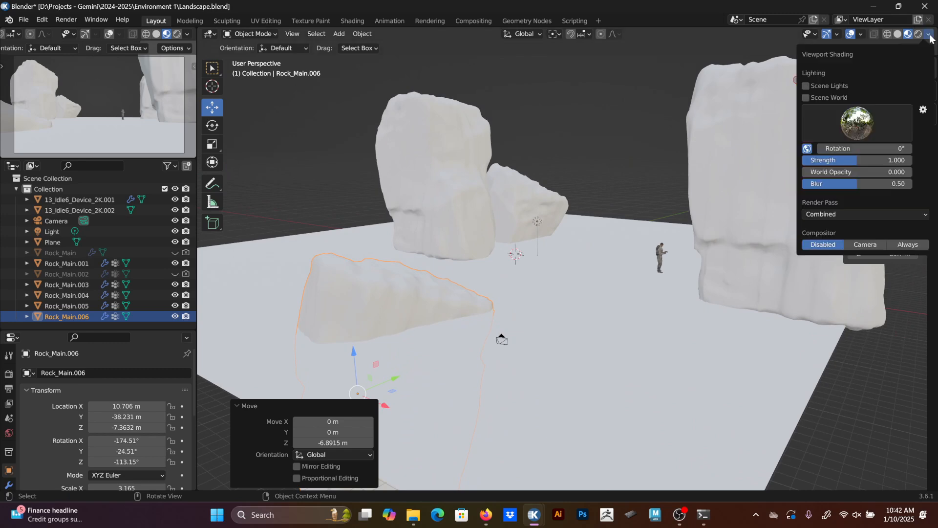
{"action": "left_click", "coordinate": [834, 214]}
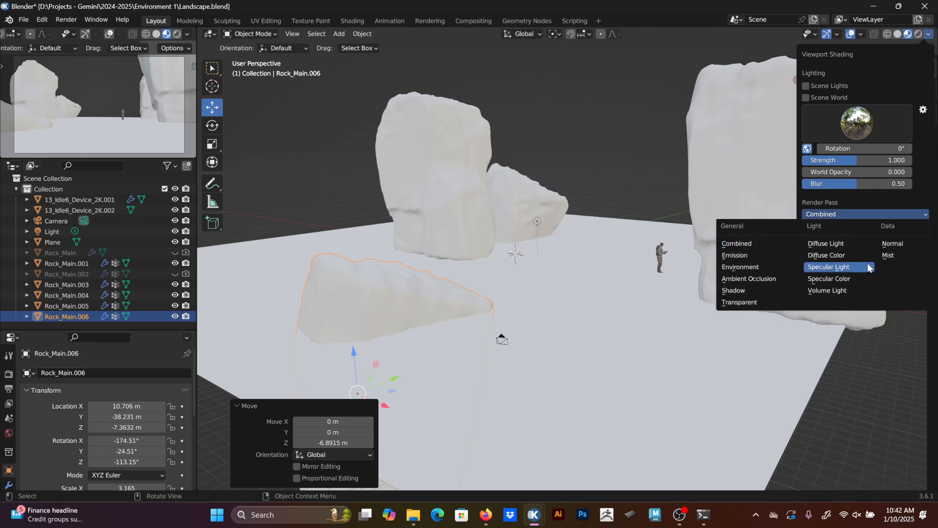
{"action": "left_click", "coordinate": [895, 256]}
{"action": "middle_click_drag", "start_coordinate": [605, 219], "coordinate": [691, 229]}
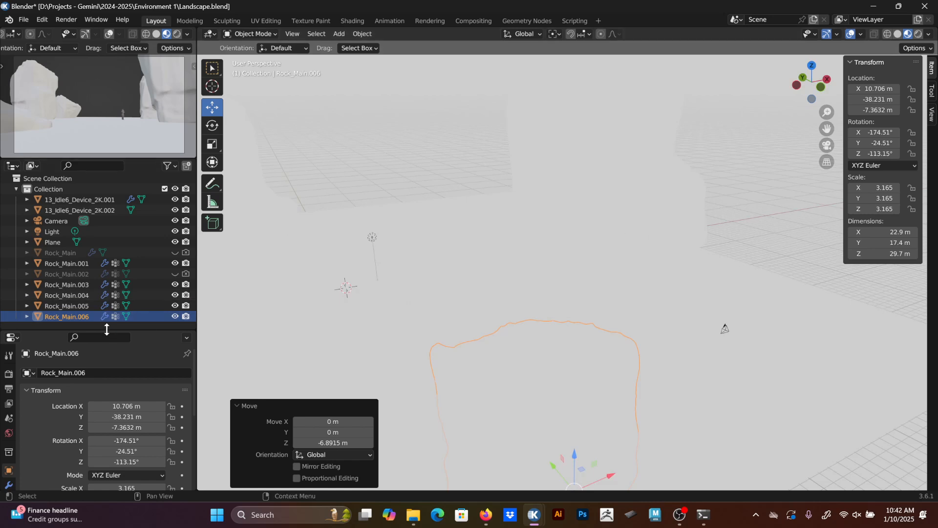
Enlarge the properties area and set the world's Mist Pass start to 0 m.
{"action": "left_click_drag", "start_coordinate": [107, 327], "coordinate": [107, 298]}
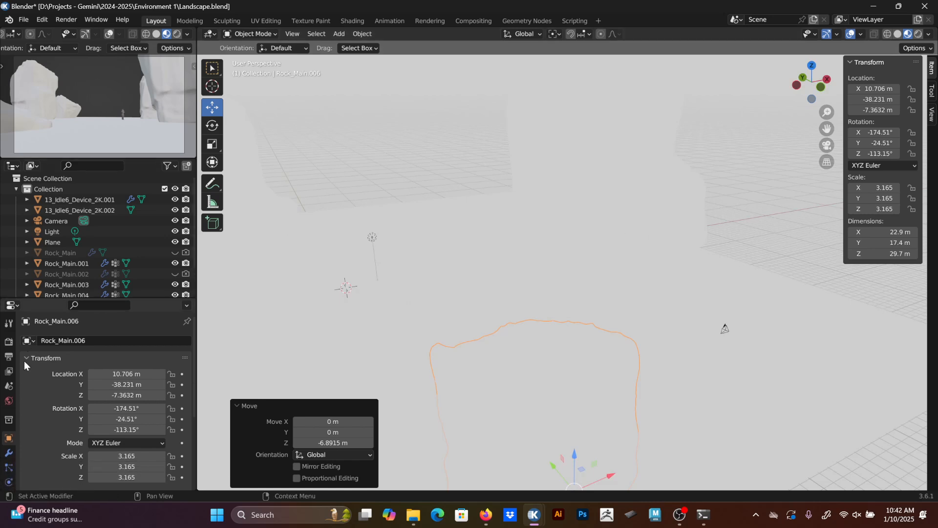
{"action": "left_click", "coordinate": [9, 401]}
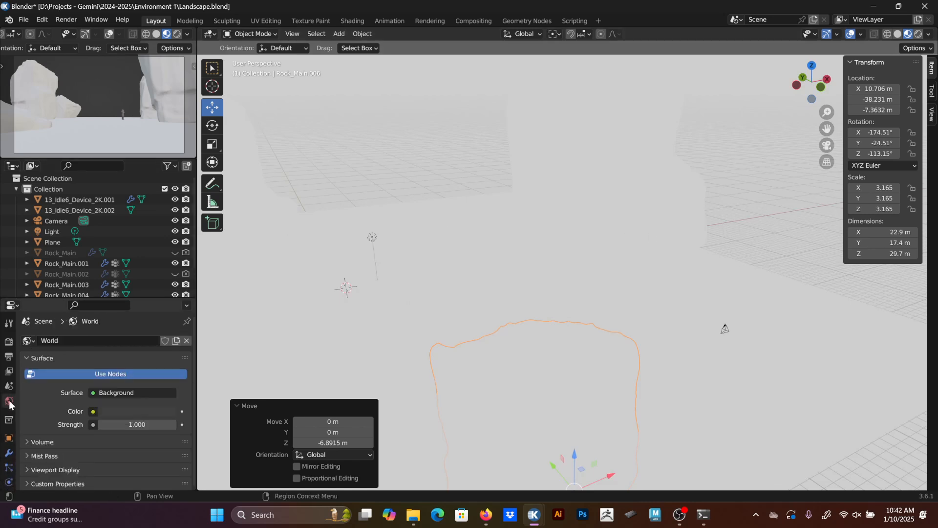
{"action": "left_click", "coordinate": [48, 456]}
{"action": "scroll", "coordinate": [59, 452], "scroll_direction": "down", "scroll_amount": 2}
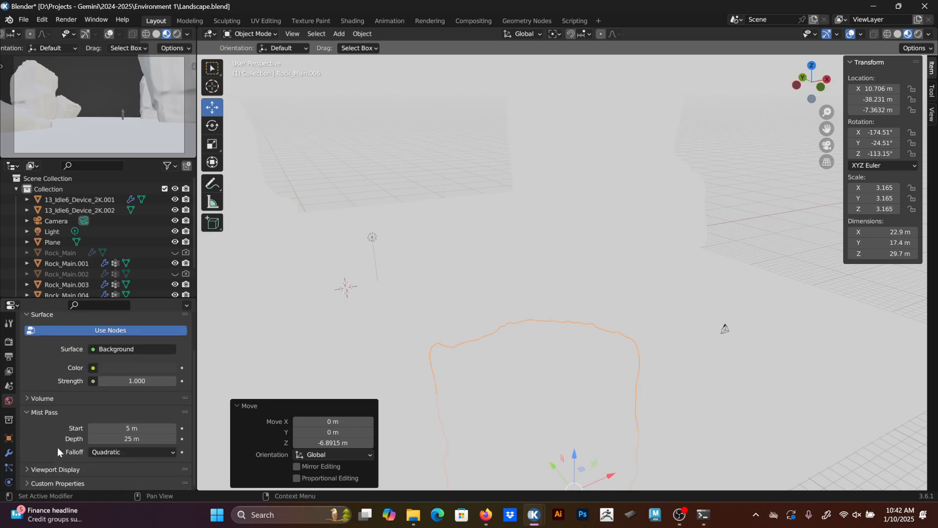
{"action": "left_click", "coordinate": [134, 429]}
{"action": "type", "text": "0"}
{"action": "key", "text": "Return"}
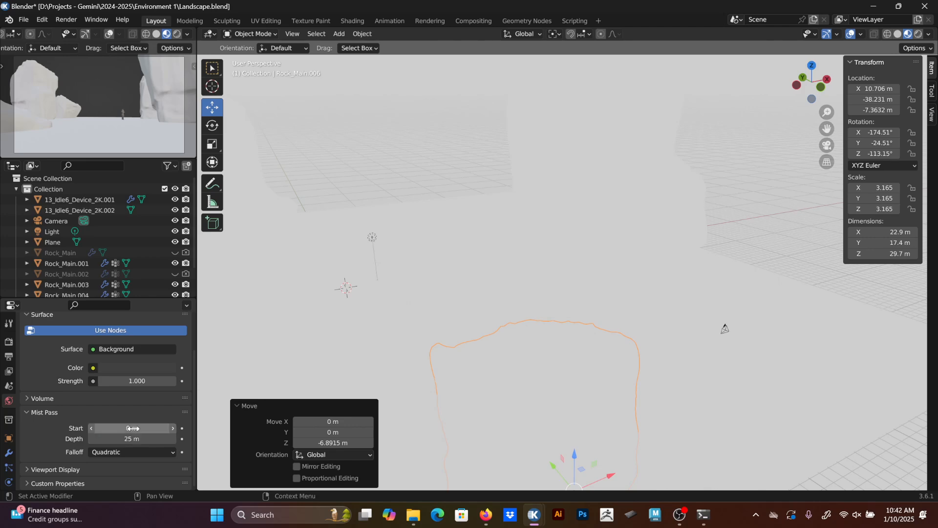
Try a Mist Pass depth of 1000 m and then 500 m on the rock scene.
{"action": "left_click", "coordinate": [118, 443]}
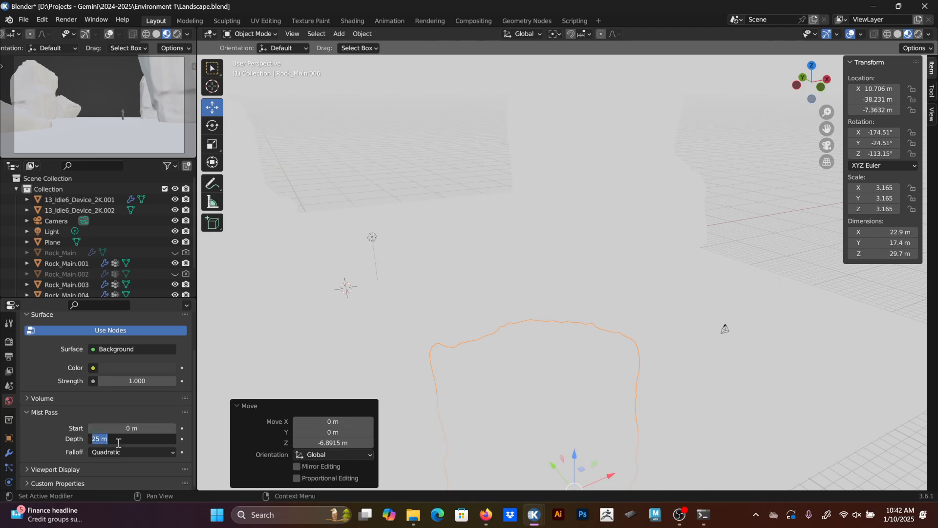
{"action": "type", "text": "1000"}
{"action": "key", "text": "Return"}
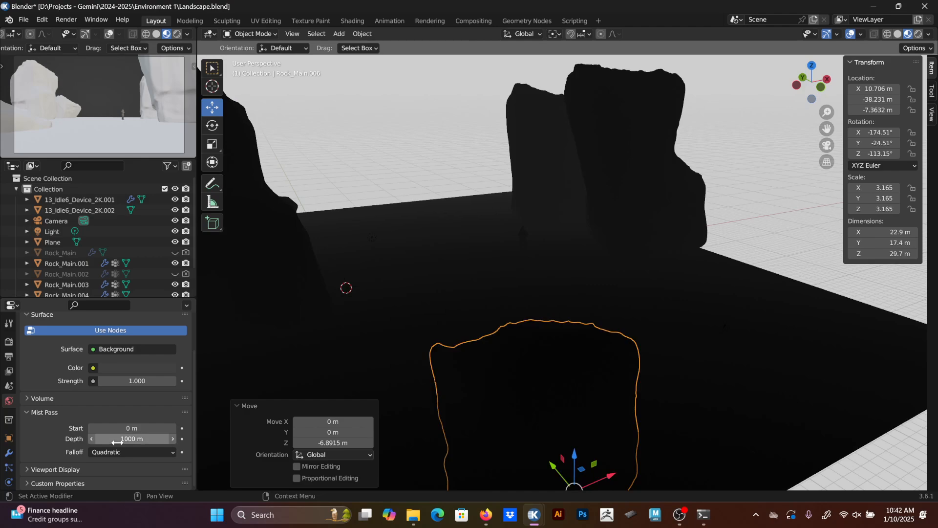
{"action": "middle_click_drag", "start_coordinate": [356, 374], "coordinate": [679, 310]}
{"action": "scroll", "coordinate": [647, 251], "scroll_direction": "up", "scroll_amount": 3}
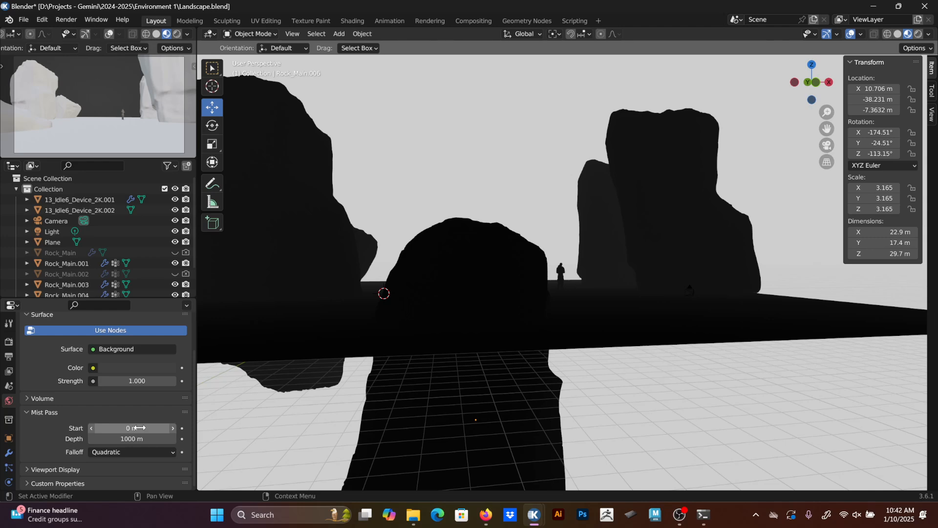
{"action": "left_click", "coordinate": [130, 440]}
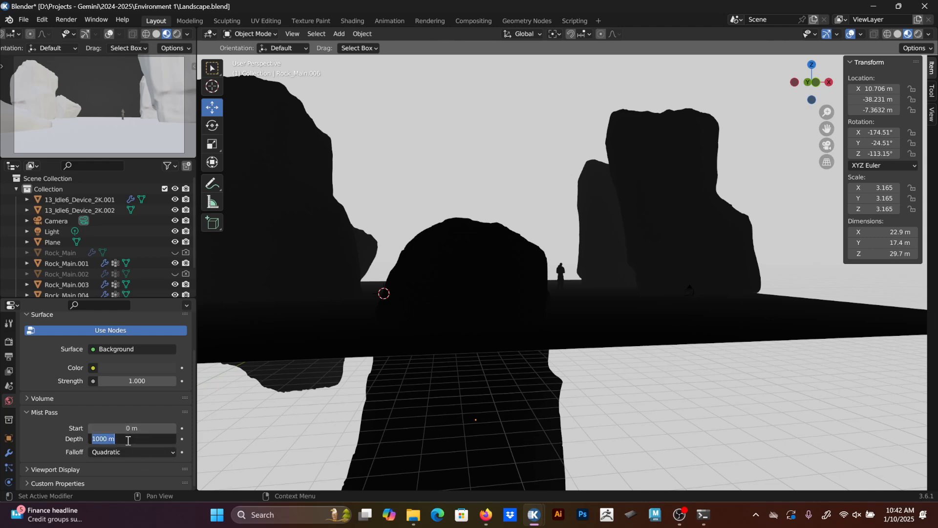
{"action": "type", "text": "500"}
{"action": "key", "text": "Return"}
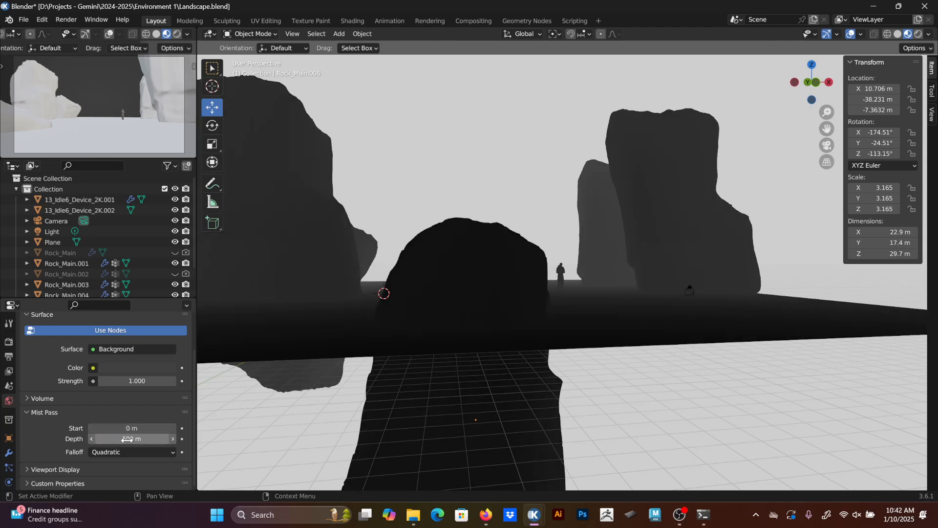
Reset the Mist Pass depth to 25 m and raise it gradually to 203 m.
{"action": "left_click", "coordinate": [128, 439]}
{"action": "type", "text": "25"}
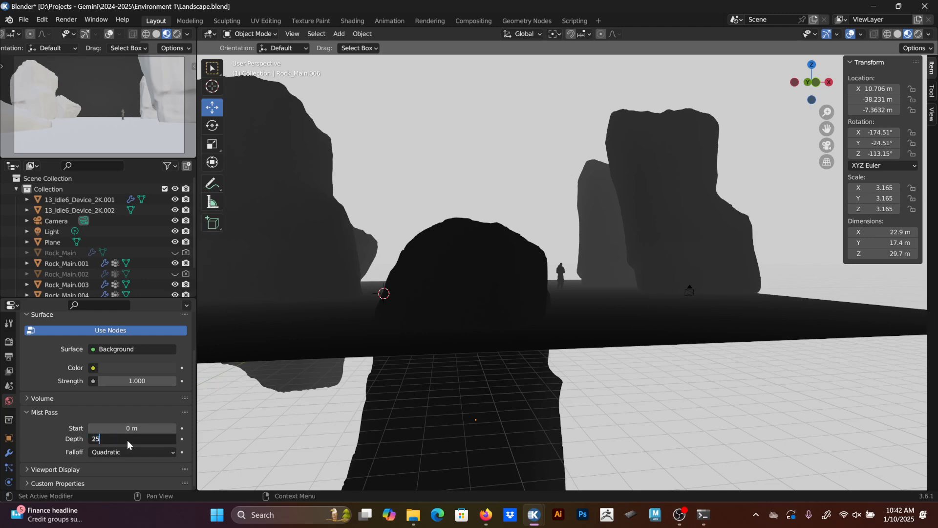
{"action": "key", "text": "Return"}
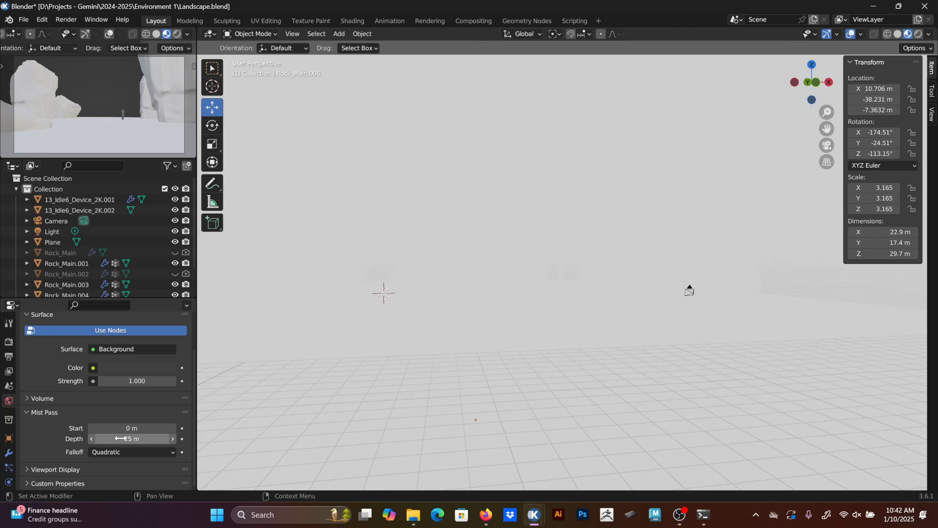
{"action": "left_click_drag", "start_coordinate": [121, 439], "coordinate": [209, 439]}
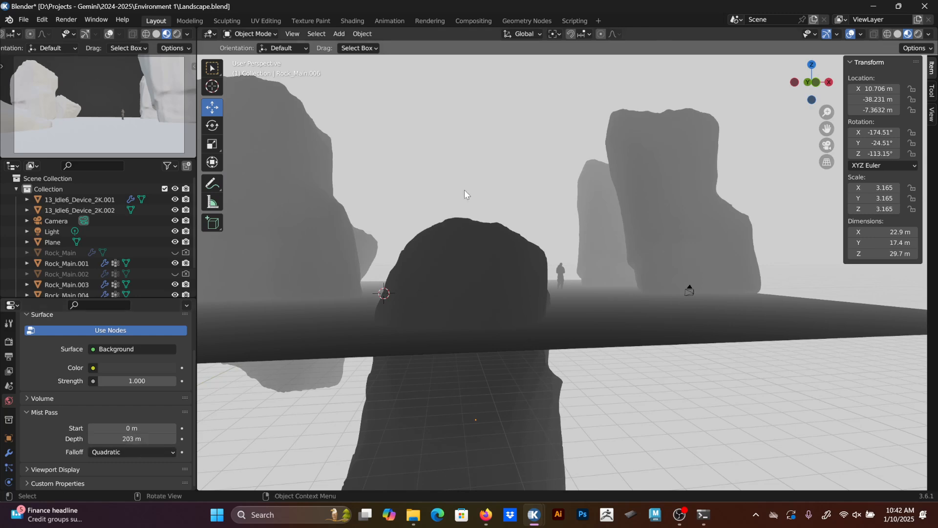
Set the small camera viewport's render pass to Mist.
{"action": "left_click", "coordinate": [187, 33]}
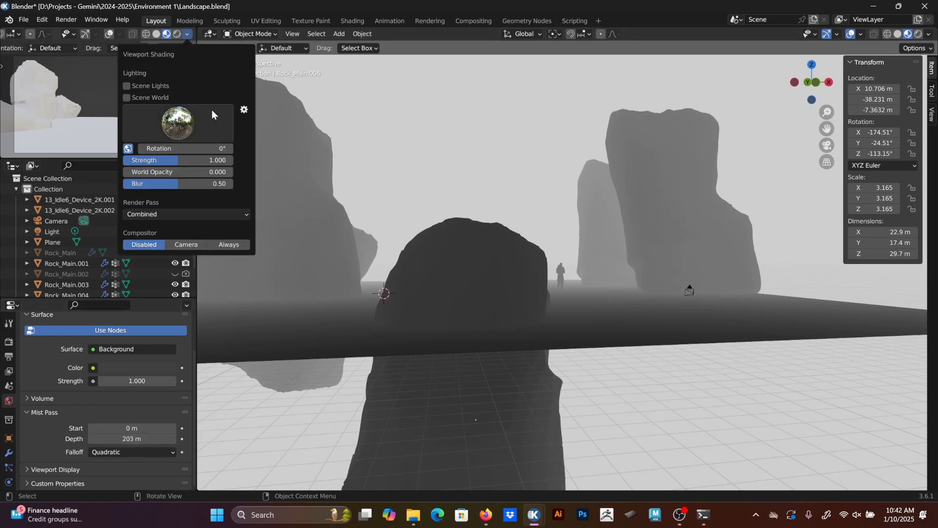
{"action": "left_click", "coordinate": [200, 214]}
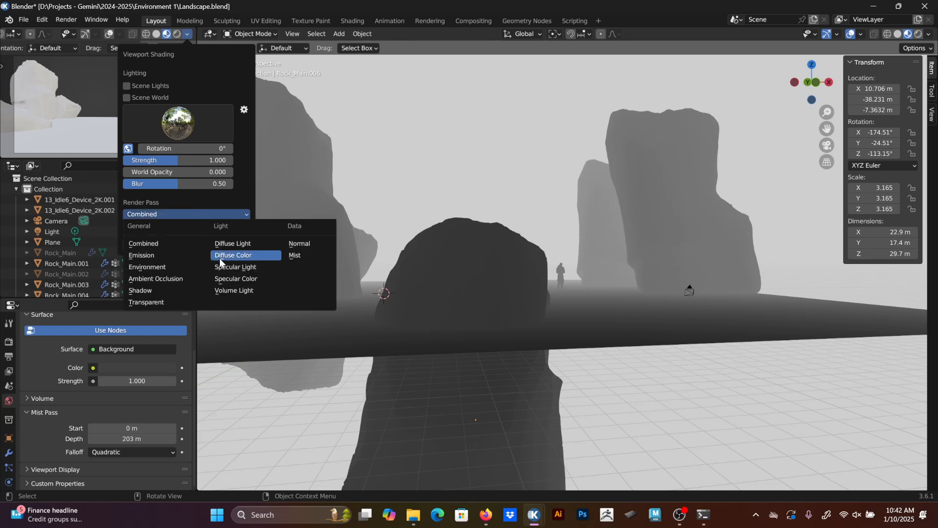
{"action": "left_click", "coordinate": [300, 255]}
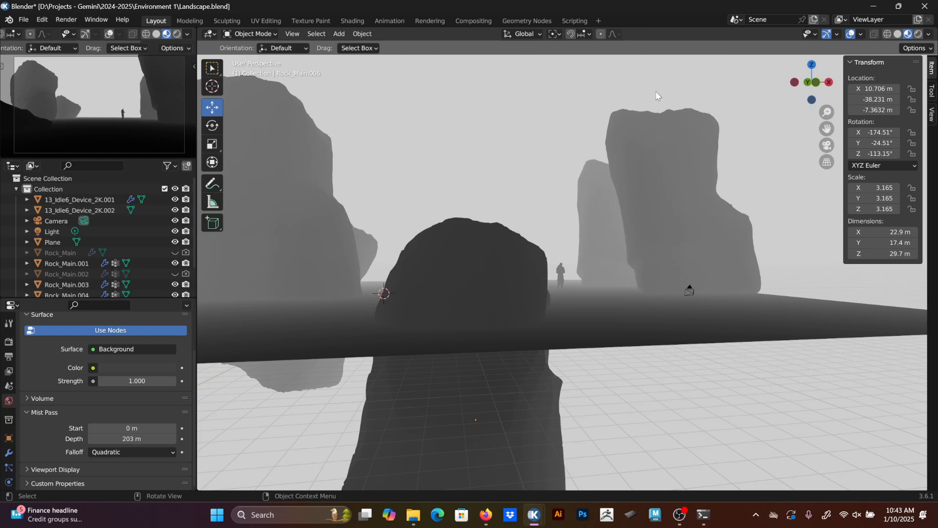
Return the main viewport's render pass to Combined.
{"action": "left_click", "coordinate": [929, 34]}
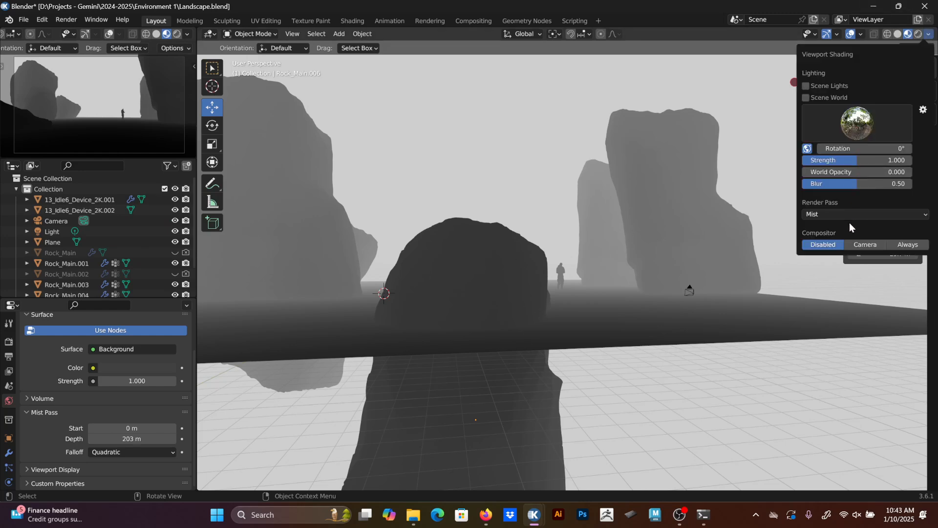
{"action": "left_click", "coordinate": [833, 215]}
{"action": "left_click", "coordinate": [775, 241]}
{"action": "left_click", "coordinate": [724, 160]}
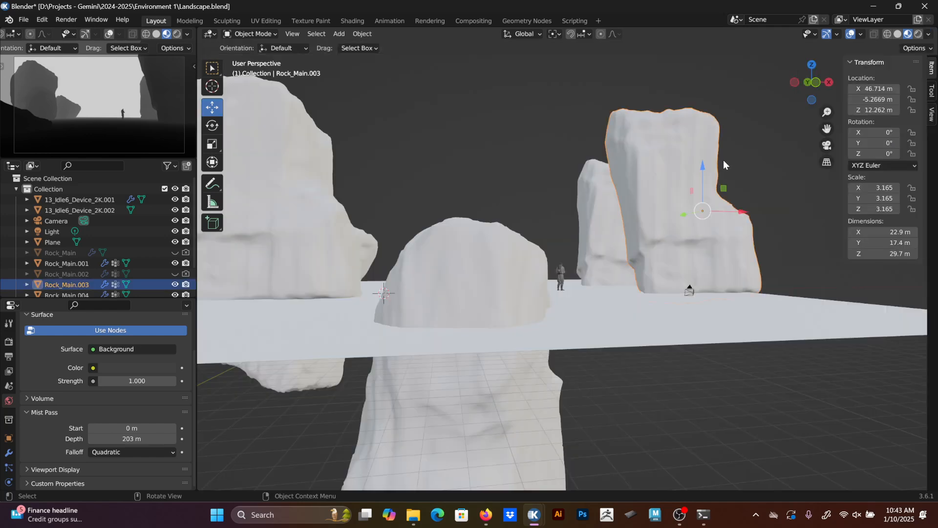
Select the half-buried foreground rock and create a new material for it.
{"action": "middle_click_drag", "start_coordinate": [723, 160], "coordinate": [498, 276]}
{"action": "left_click", "coordinate": [454, 321]}
{"action": "middle_click_drag", "start_coordinate": [427, 300], "coordinate": [485, 239]}
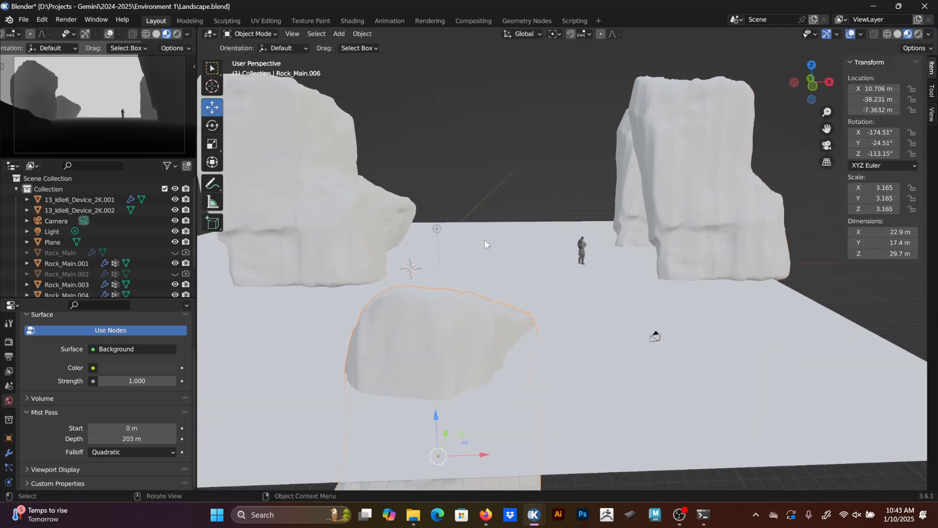
{"action": "scroll", "coordinate": [8, 484], "scroll_direction": "down", "scroll_amount": 3}
{"action": "left_click", "coordinate": [9, 467]}
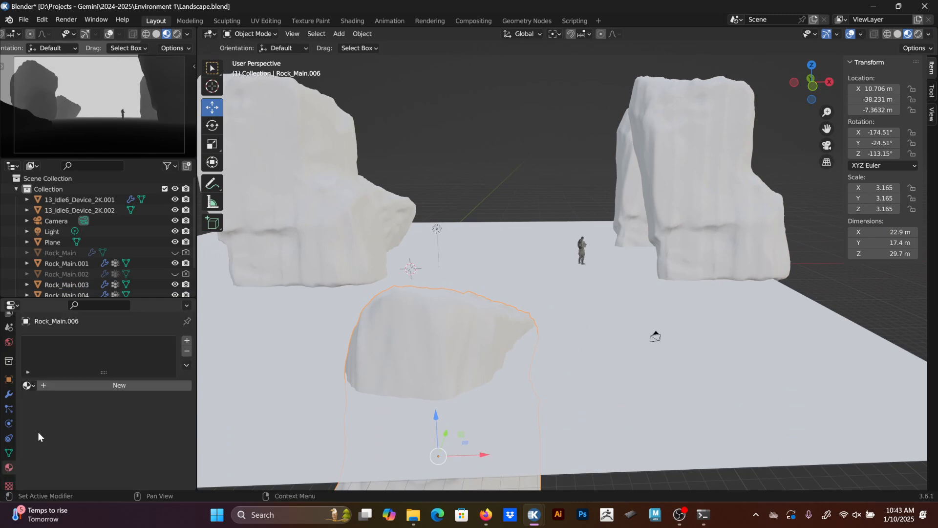
{"action": "left_click", "coordinate": [27, 385]}
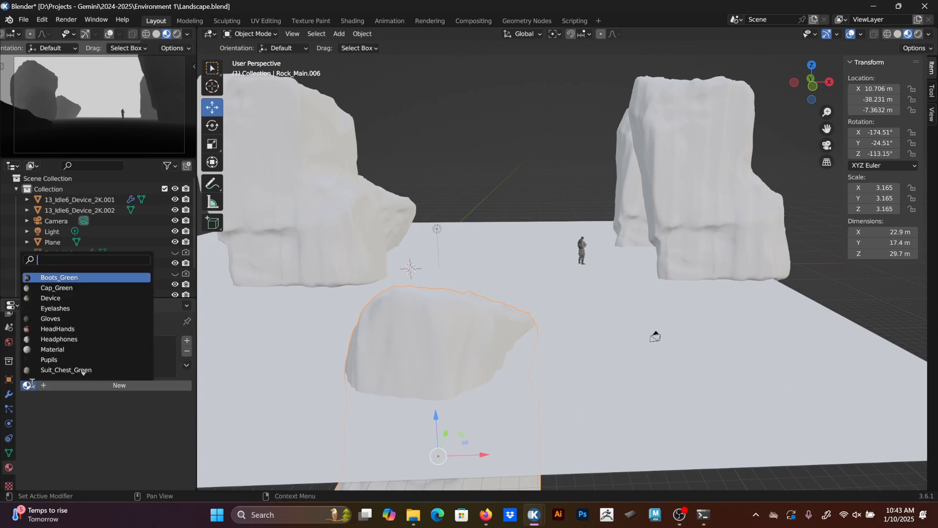
{"action": "left_click", "coordinate": [43, 397]}
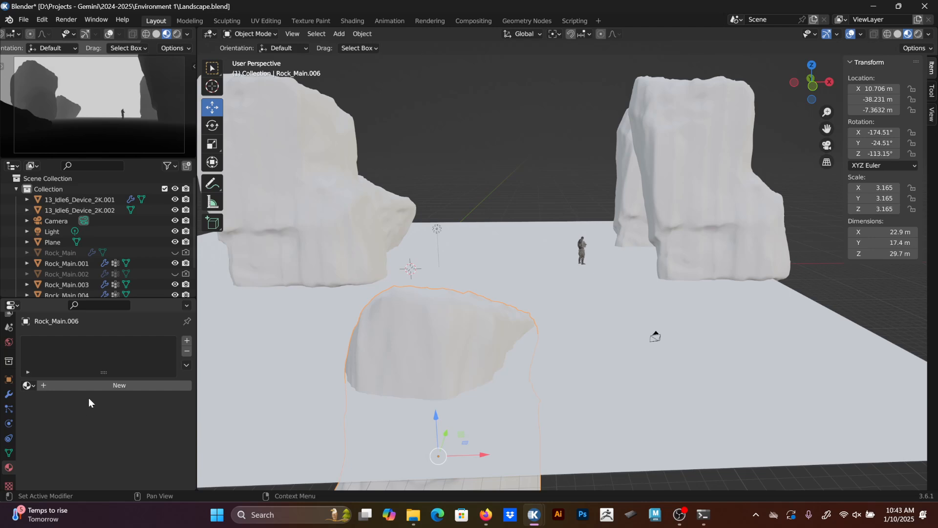
{"action": "left_click", "coordinate": [103, 384]}
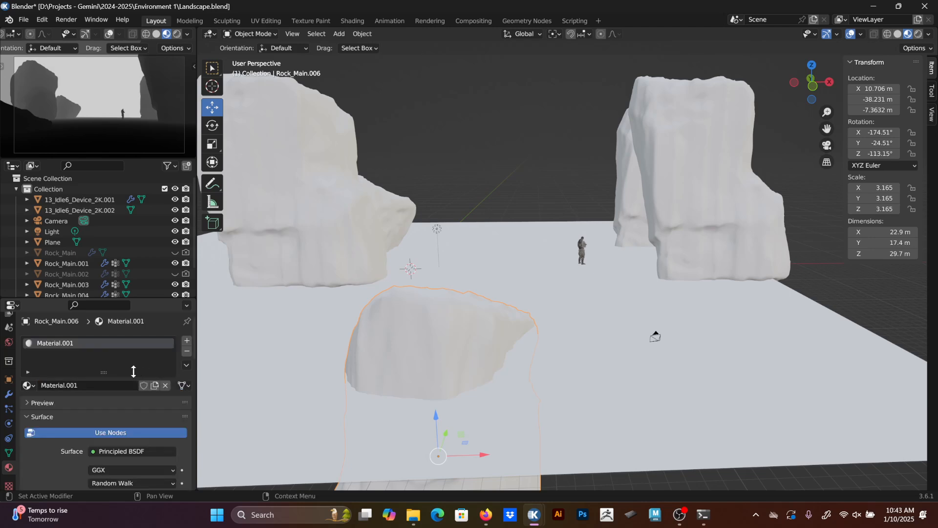
{"action": "scroll", "coordinate": [108, 420], "scroll_direction": "down", "scroll_amount": 5}
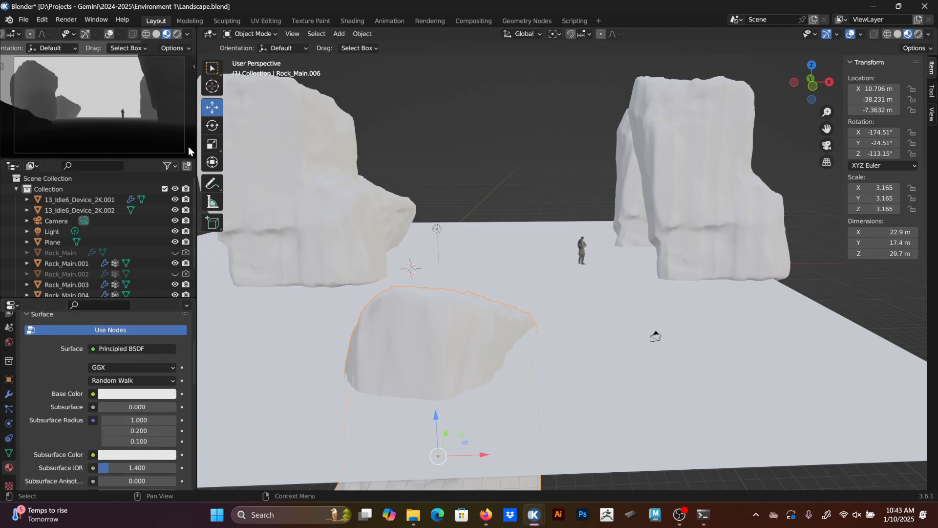
In the Shading workspace, add an Image Texture node and connect its Color output to the Principled BSDF's Base Color.
{"action": "left_click", "coordinate": [361, 22]}
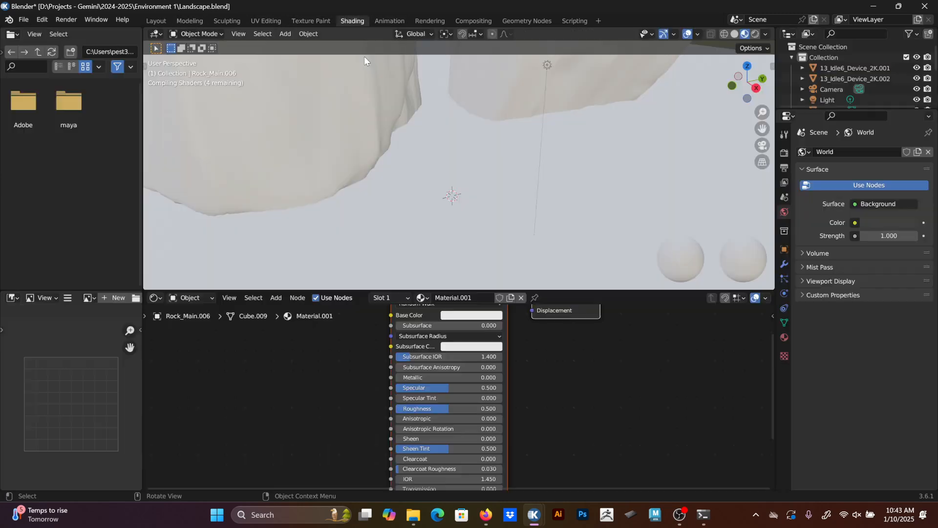
{"action": "scroll", "coordinate": [362, 364], "scroll_direction": "down", "scroll_amount": 2}
{"action": "middle_click_drag", "start_coordinate": [362, 363], "coordinate": [425, 358]}
{"action": "left_click", "coordinate": [393, 373]}
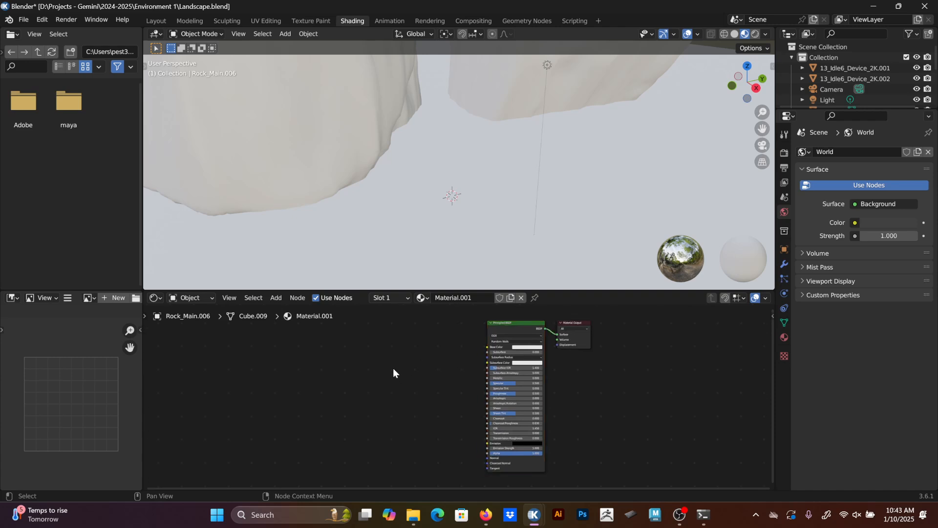
{"action": "key", "text": "F3"}
{"action": "type", "text": "image"}
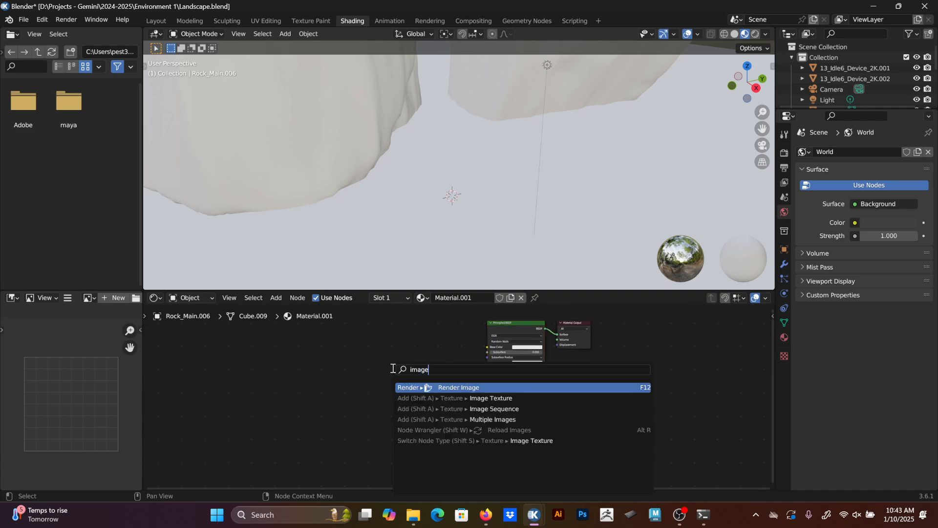
{"action": "key", "text": "Down"}
{"action": "key", "text": "Return"}
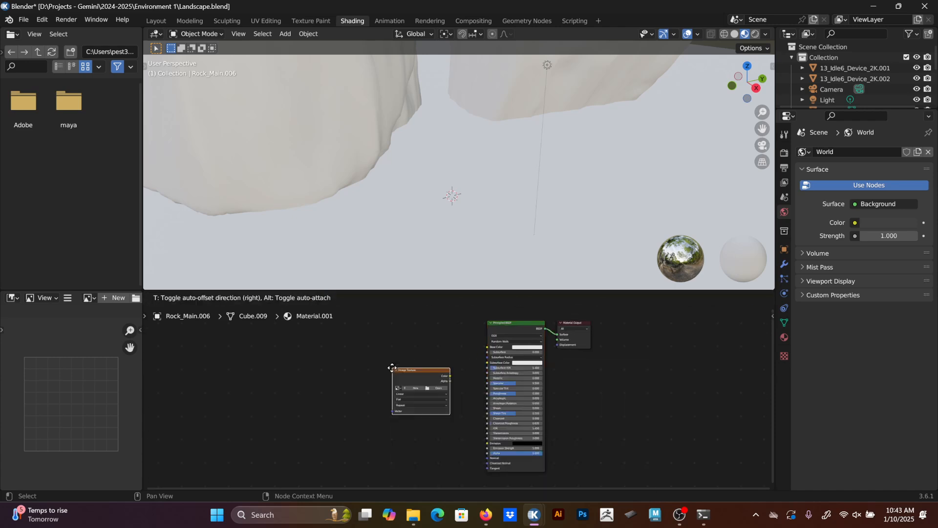
{"action": "left_click", "coordinate": [386, 349]}
{"action": "scroll", "coordinate": [417, 337], "scroll_direction": "up", "scroll_amount": 2}
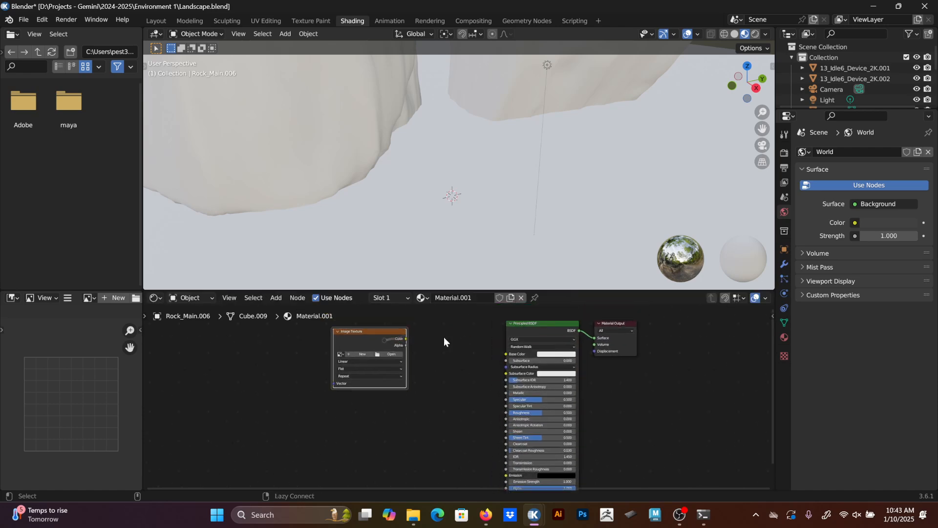
{"action": "left_click_drag", "start_coordinate": [406, 338], "coordinate": [430, 454]}
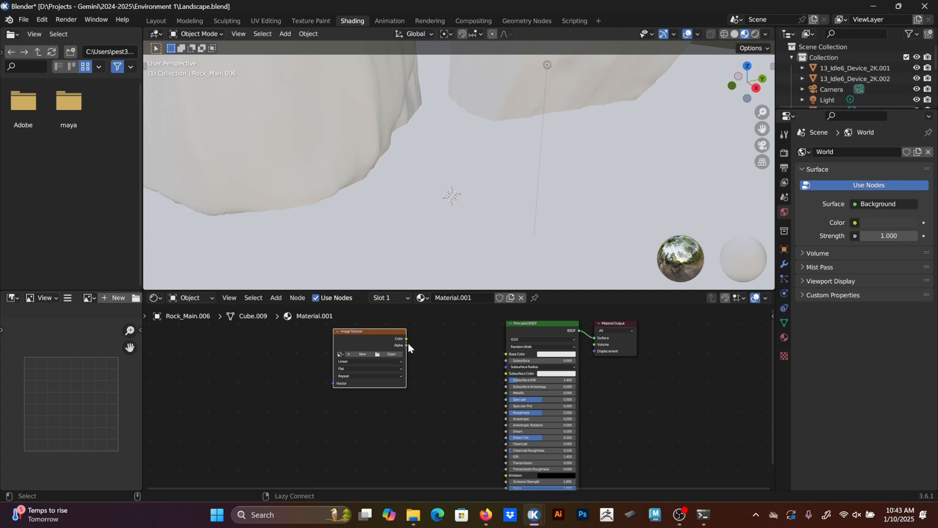
{"action": "left_click_drag", "start_coordinate": [407, 340], "coordinate": [509, 354]}
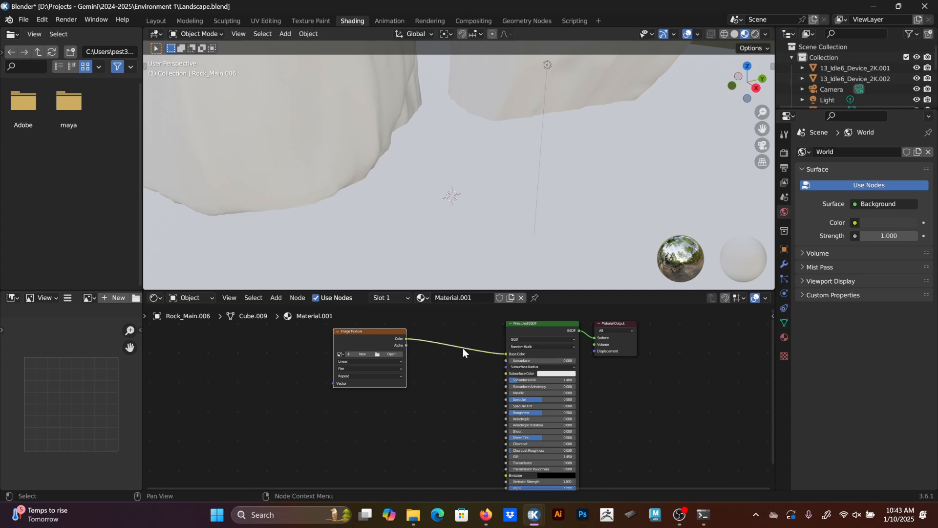
Load Base.jpg from the D:\Projects - Gemini\Textures folder into the rock material's Image Texture node.
{"action": "left_click", "coordinate": [389, 355]}
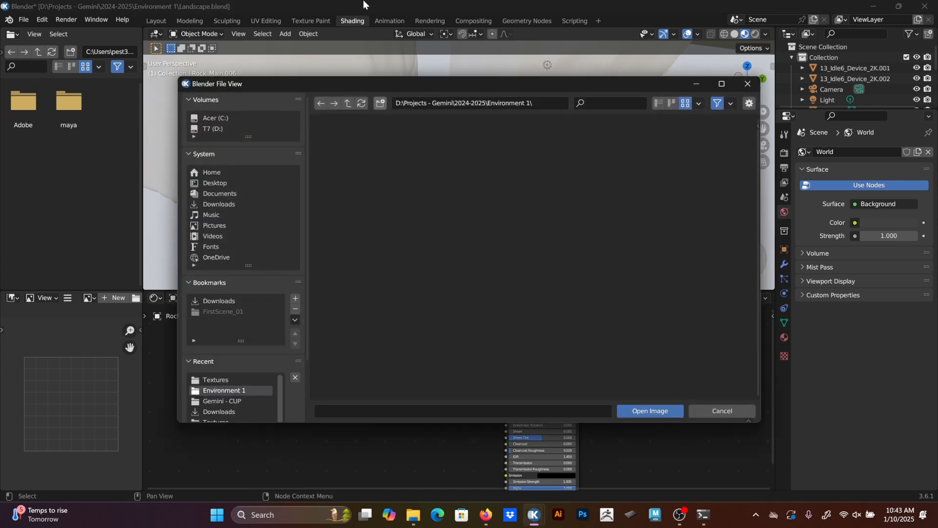
{"action": "left_click", "coordinate": [239, 408]}
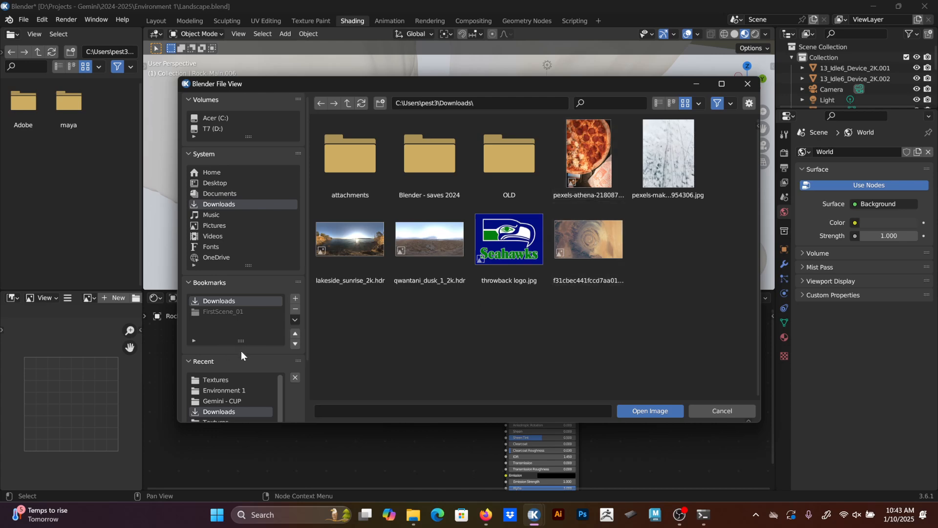
{"action": "scroll", "coordinate": [283, 365], "scroll_direction": "down", "scroll_amount": 4}
{"action": "left_click", "coordinate": [220, 382]}
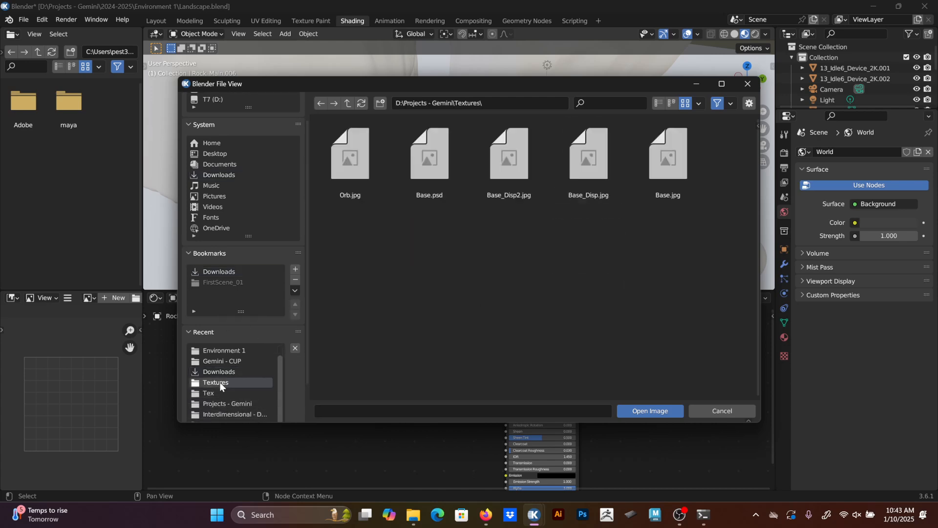
{"action": "left_click", "coordinate": [644, 195]}
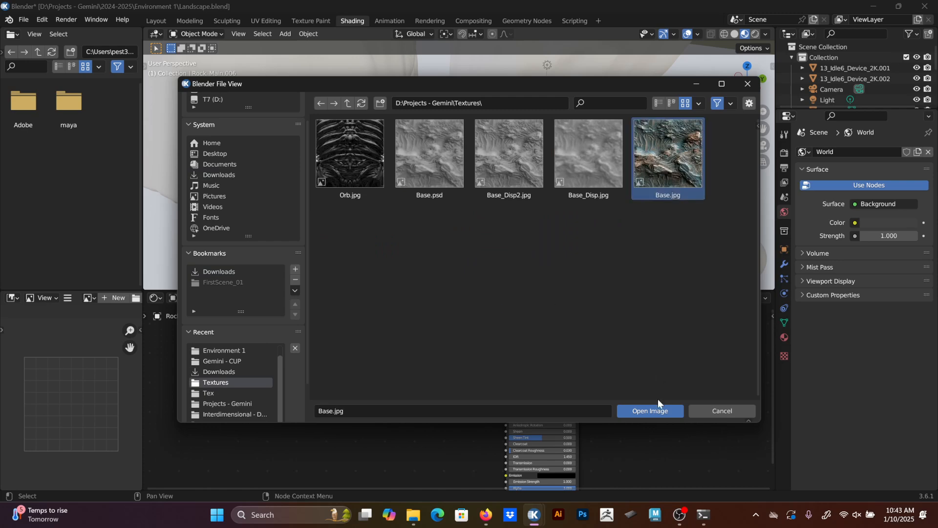
{"action": "left_click", "coordinate": [653, 411]}
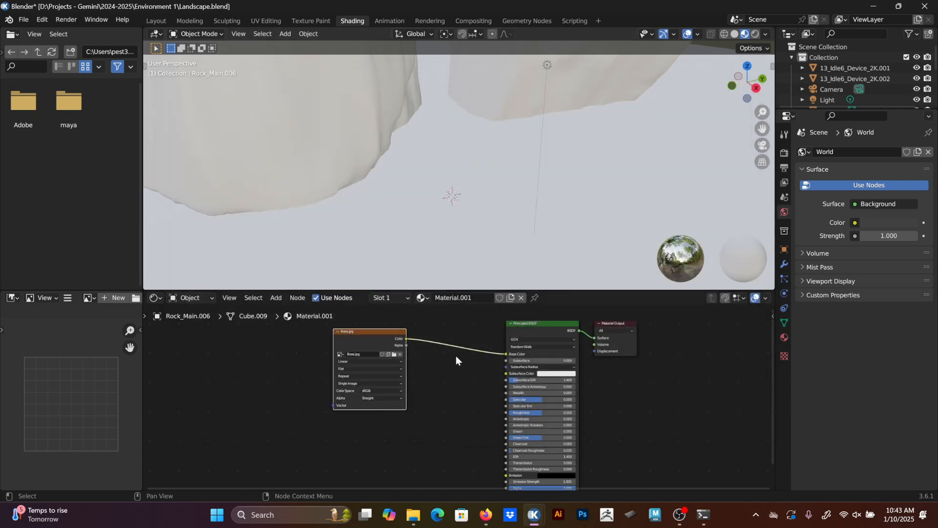
Add Texture Coordinate and Mapping nodes to the Base.jpg texture and connect the Generated output to the Mapping node's Vector input.
{"action": "middle_click_drag", "start_coordinate": [456, 355], "coordinate": [460, 376]}
{"action": "scroll", "coordinate": [494, 201], "scroll_direction": "down", "scroll_amount": 4}
{"action": "mouse_move", "coordinate": [492, 203]}
{"action": "middle_mouse_down"}
{"action": "mouse_move", "coordinate": [509, 177]}
{"action": "mouse_move", "coordinate": [503, 199]}
{"action": "middle_mouse_up"}
{"action": "middle_click_drag", "start_coordinate": [318, 216], "coordinate": [562, 186]}
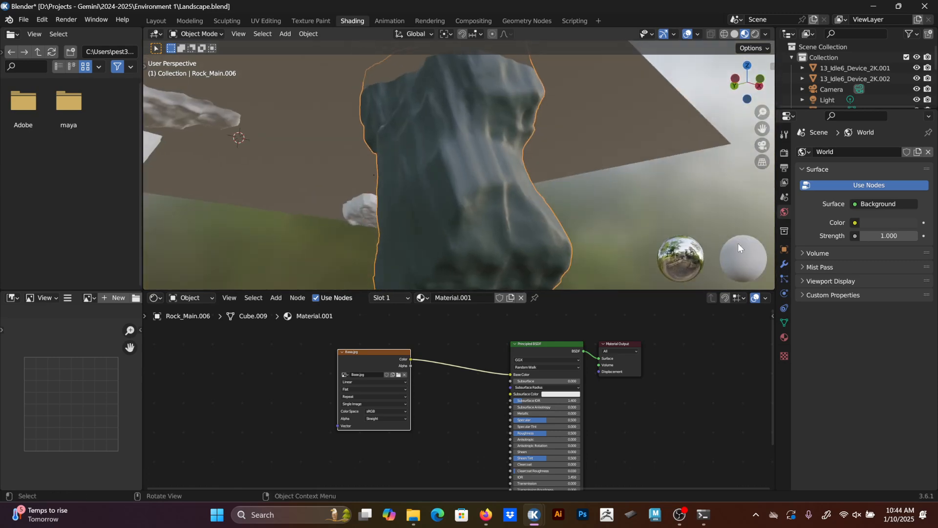
{"action": "left_click", "coordinate": [785, 264]}
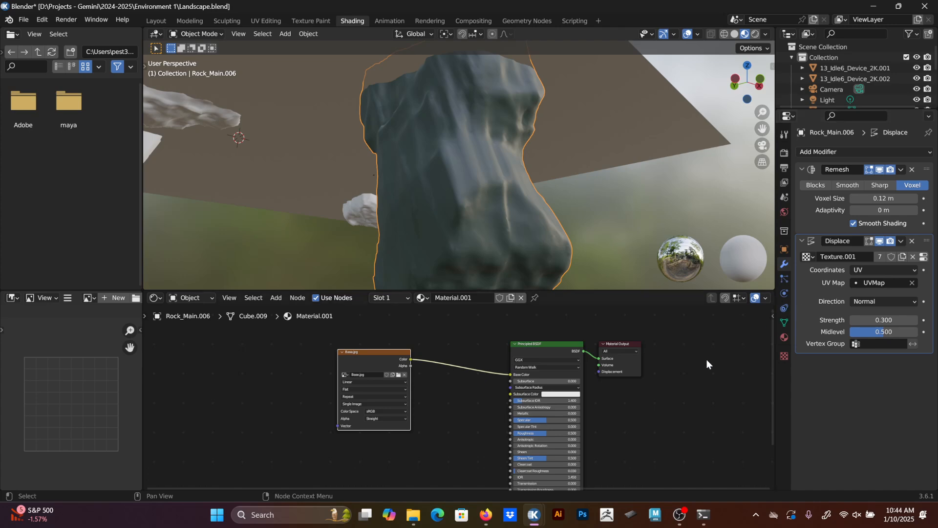
{"action": "scroll", "coordinate": [368, 362], "scroll_direction": "up", "scroll_amount": 1}
{"action": "key", "text": "ctrl+t"}
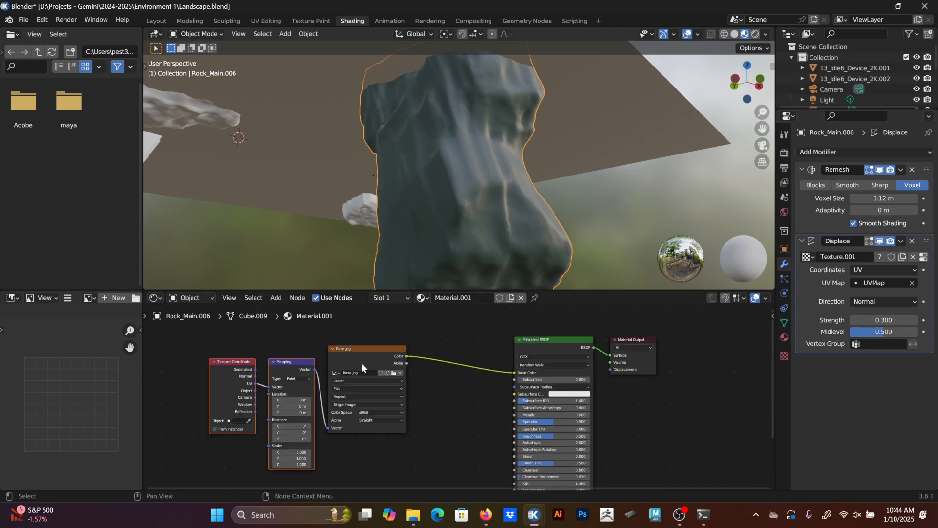
{"action": "scroll", "coordinate": [364, 362], "scroll_direction": "up", "scroll_amount": 2}
{"action": "middle_click_drag", "start_coordinate": [373, 362], "coordinate": [439, 354]}
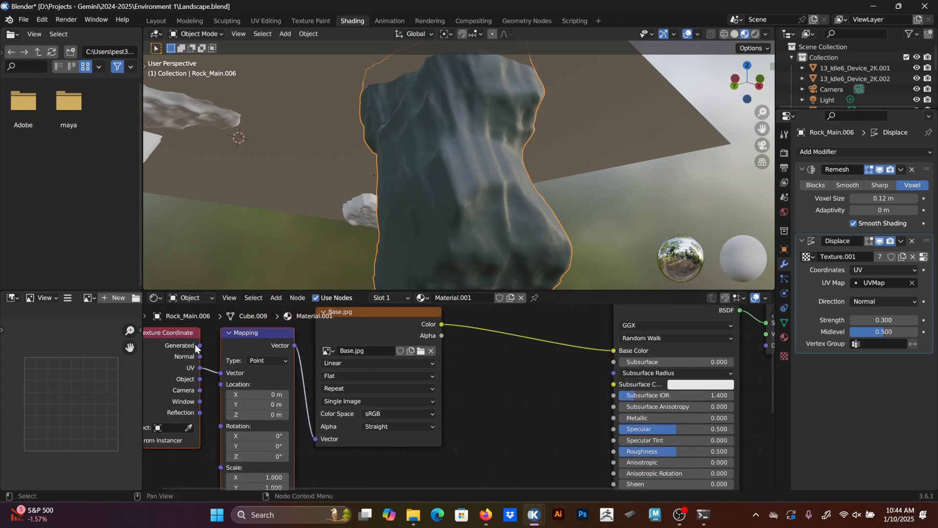
{"action": "left_click_drag", "start_coordinate": [200, 345], "coordinate": [220, 373]}
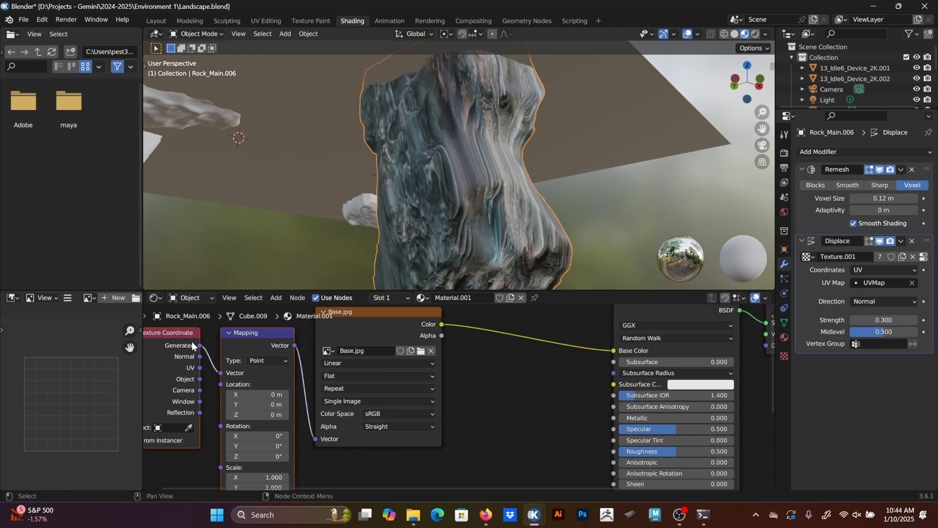
Set the Base.jpg texture's projection to Box with a blend of 0.320, and its Mapping scale to 0.530 on all axes.
{"action": "left_click", "coordinate": [340, 380]}
{"action": "left_click", "coordinate": [352, 403]}
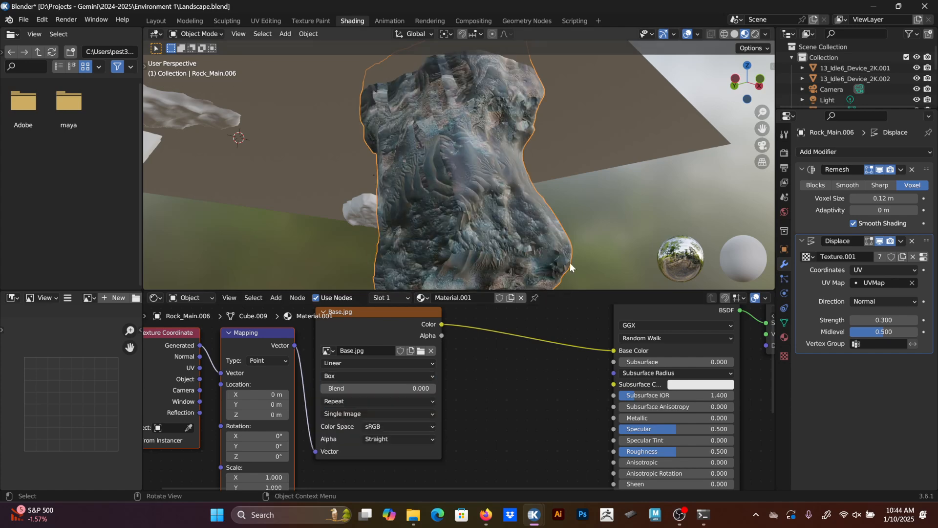
{"action": "mouse_move", "coordinate": [347, 389]}
{"action": "left_mouse_down"}
{"action": "mouse_move", "coordinate": [374, 389]}
{"action": "mouse_move", "coordinate": [351, 389]}
{"action": "left_mouse_up"}
{"action": "middle_click_drag", "start_coordinate": [334, 447], "coordinate": [423, 331]}
{"action": "mouse_move", "coordinate": [346, 360]}
{"action": "left_mouse_down"}
{"action": "mouse_move", "coordinate": [316, 360]}
{"action": "mouse_move", "coordinate": [332, 360]}
{"action": "left_mouse_up"}
Examine the textured rock from another angle, then reselect it to review its material node setup.
{"action": "left_click", "coordinate": [581, 142]}
{"action": "middle_click_drag", "start_coordinate": [581, 143], "coordinate": [480, 174]}
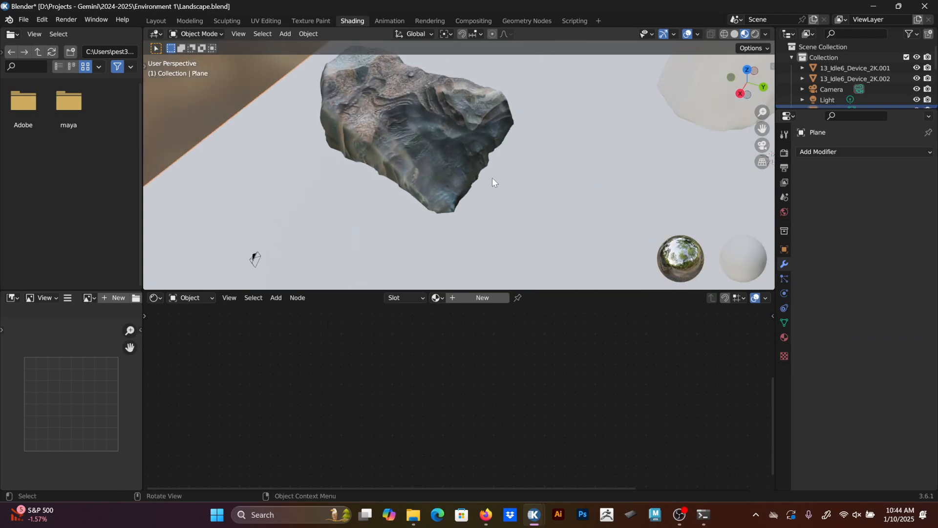
{"action": "left_click", "coordinate": [427, 122]}
{"action": "middle_click_drag", "start_coordinate": [437, 436], "coordinate": [461, 489]}
{"action": "scroll", "coordinate": [540, 433], "scroll_direction": "down", "scroll_amount": 3}
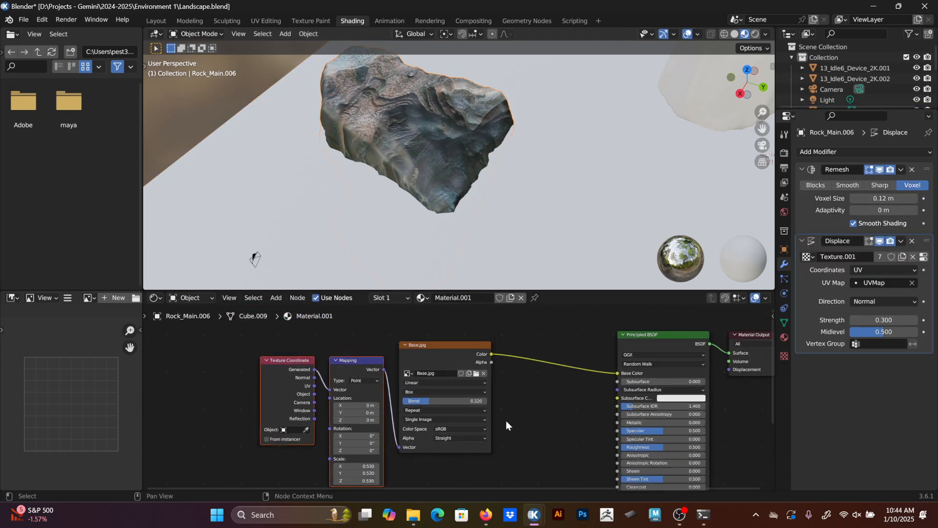
{"action": "middle_click_drag", "start_coordinate": [506, 420], "coordinate": [502, 408]}
{"action": "left_click_drag", "start_coordinate": [226, 332], "coordinate": [387, 441]}
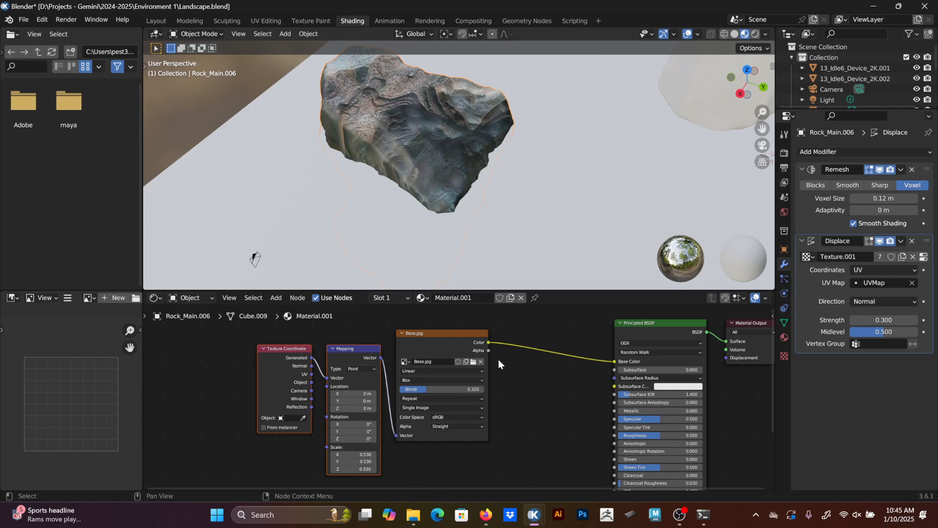
Select the four untextured rocks with the textured rock as the active object and link its material to them.
{"action": "middle_click_drag", "start_coordinate": [504, 205], "coordinate": [602, 174]}
{"action": "left_click", "coordinate": [594, 180]}
{"action": "left_click", "coordinate": [578, 187], "text": "shift"}
{"action": "left_click", "coordinate": [511, 137], "text": "shift"}
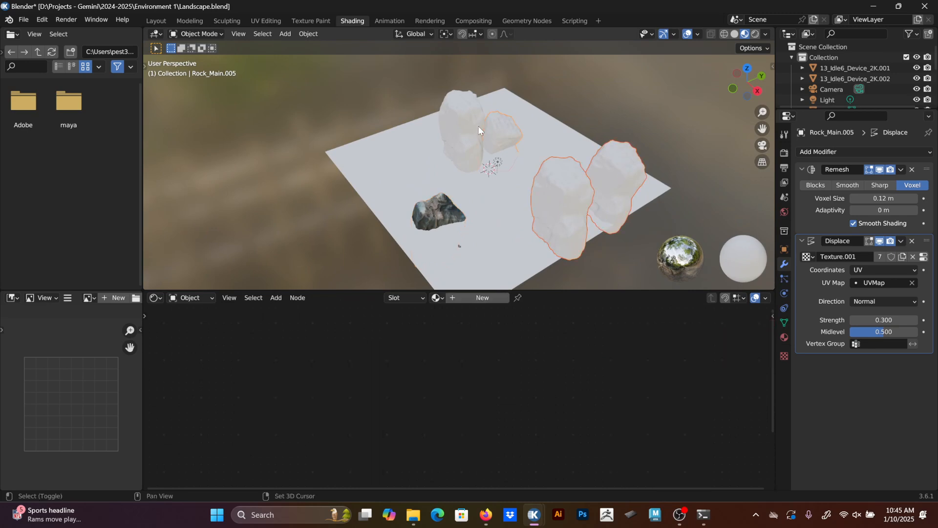
{"action": "left_click", "coordinate": [478, 125], "text": "shift"}
{"action": "left_click", "coordinate": [436, 213], "text": "shift"}
{"action": "key", "text": "ctrl+l"}
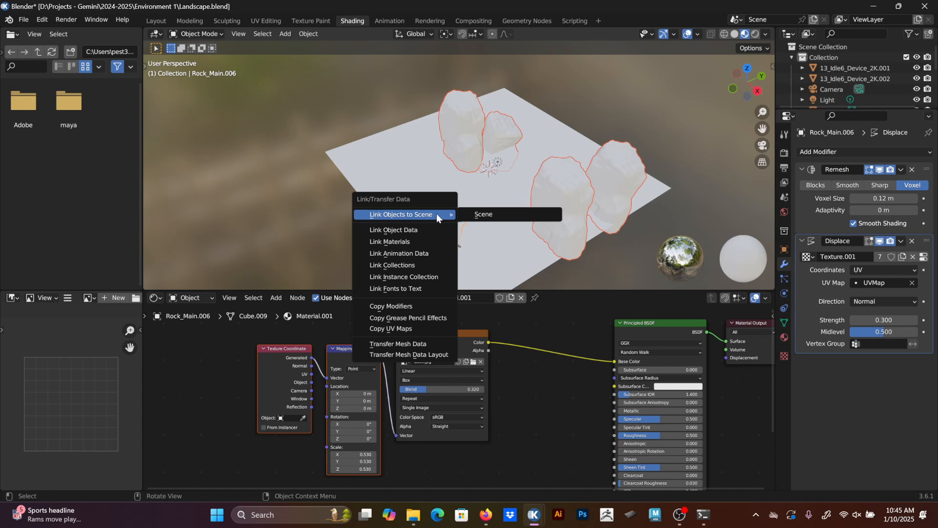
{"action": "key", "text": "Down"}
{"action": "key", "text": "Down"}
{"action": "key", "text": "Return"}
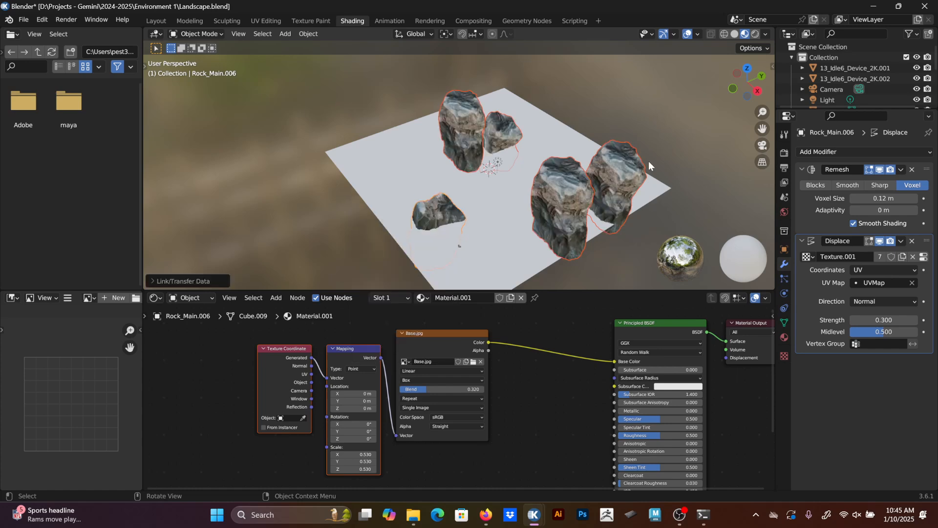
{"action": "left_click", "coordinate": [647, 113]}
{"action": "scroll", "coordinate": [582, 155], "scroll_direction": "up", "scroll_amount": 4}
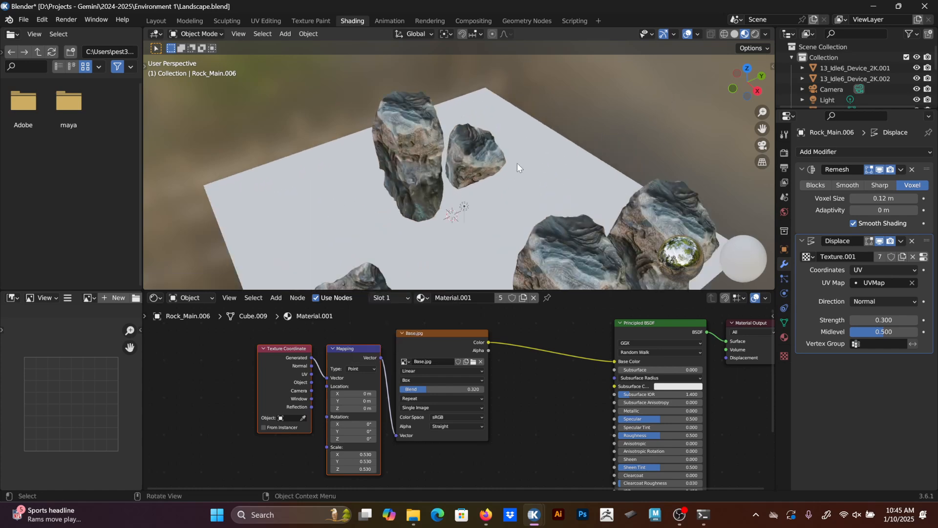
Select the ground plane, browse to D:\Textures in the file browser, and pick the dark Desert_Alien_SPEC_001.tif texture.
{"action": "left_click", "coordinate": [565, 174]}
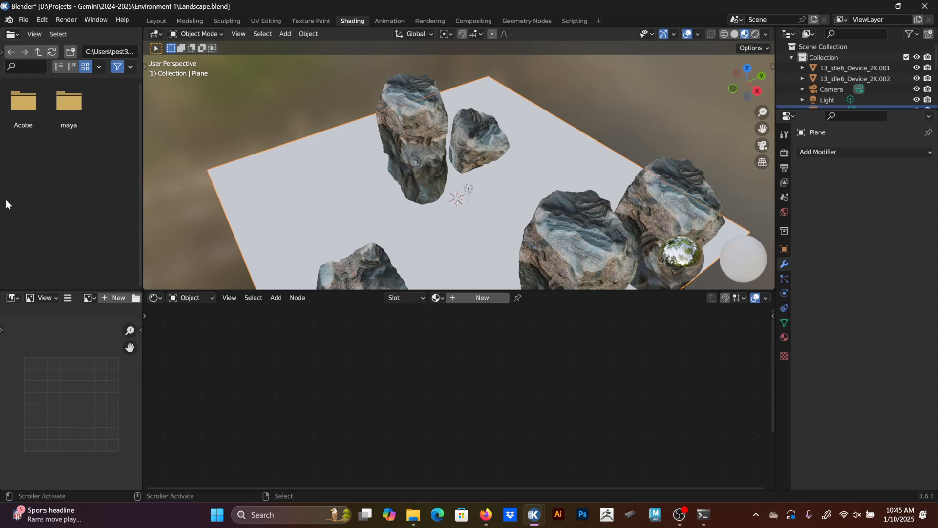
{"action": "left_click", "coordinate": [39, 52]}
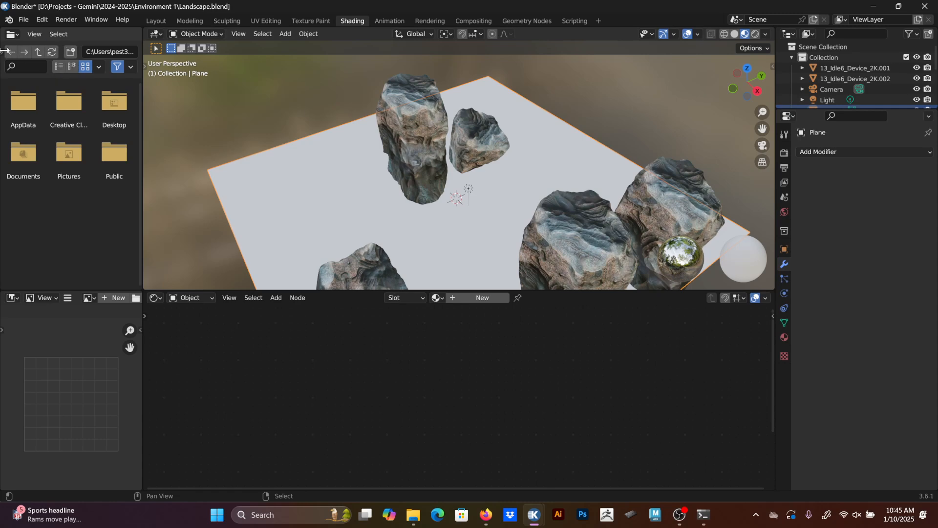
{"action": "left_click", "coordinate": [4, 54]}
{"action": "left_click", "coordinate": [42, 77]}
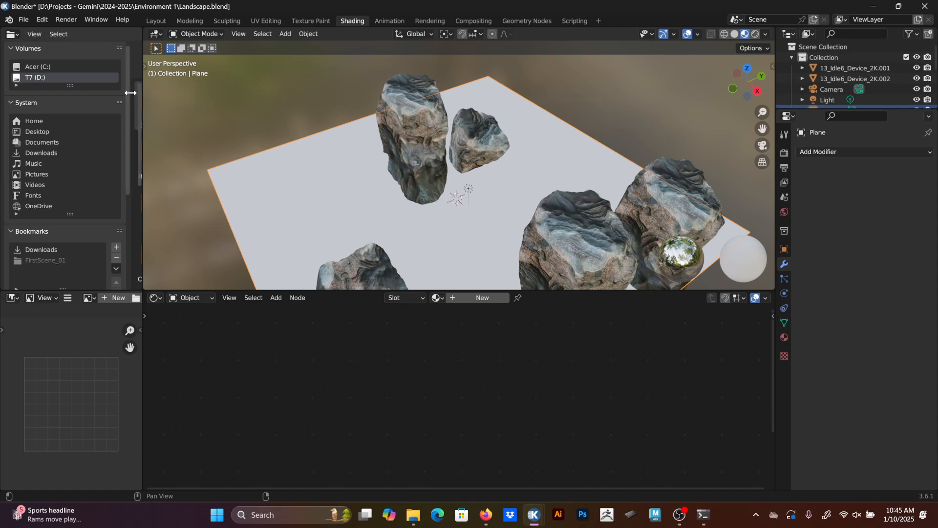
{"action": "left_click_drag", "start_coordinate": [129, 93], "coordinate": [25, 93]}
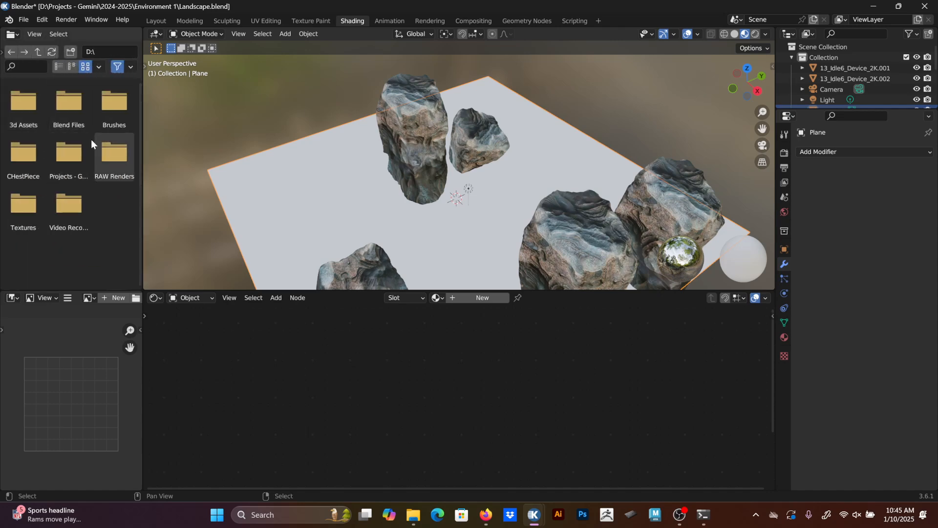
{"action": "double_click", "coordinate": [18, 207]}
{"action": "scroll", "coordinate": [93, 215], "scroll_direction": "down", "scroll_amount": 5}
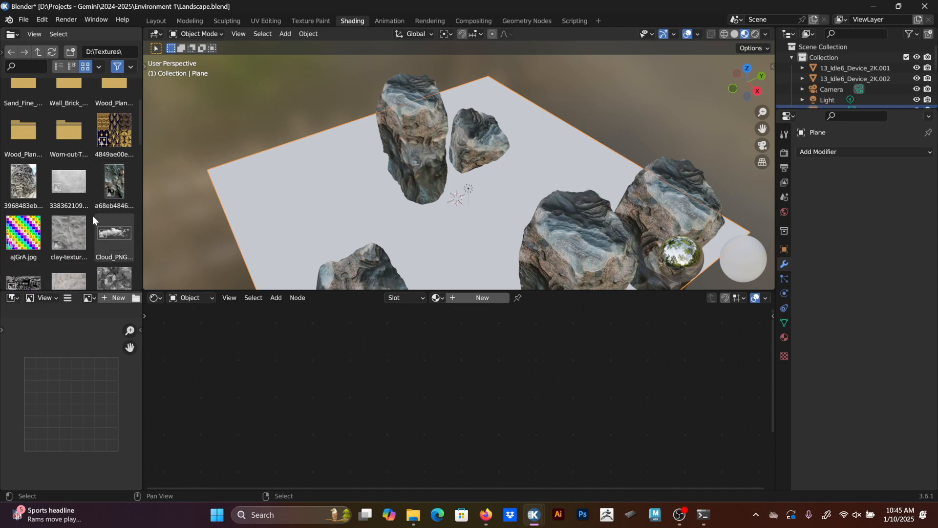
{"action": "scroll", "coordinate": [108, 209], "scroll_direction": "down", "scroll_amount": 2}
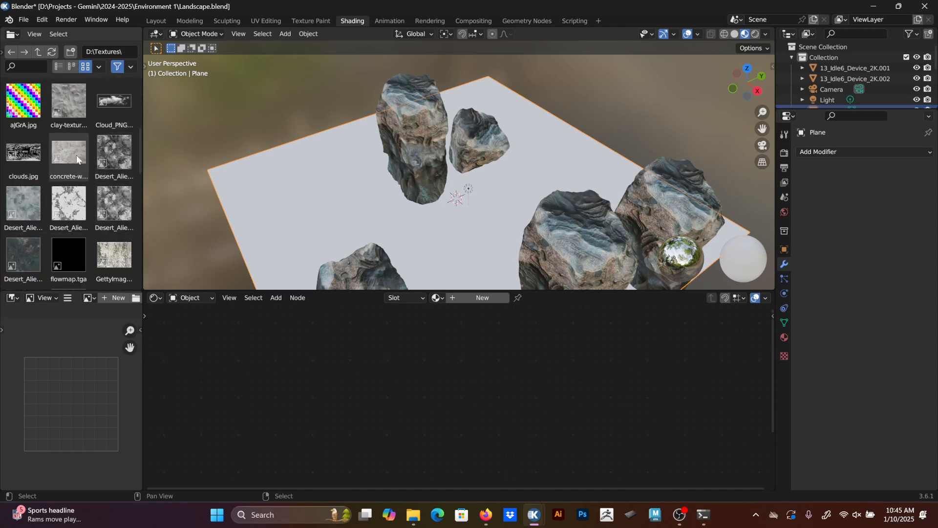
{"action": "scroll", "coordinate": [68, 180], "scroll_direction": "down", "scroll_amount": 2}
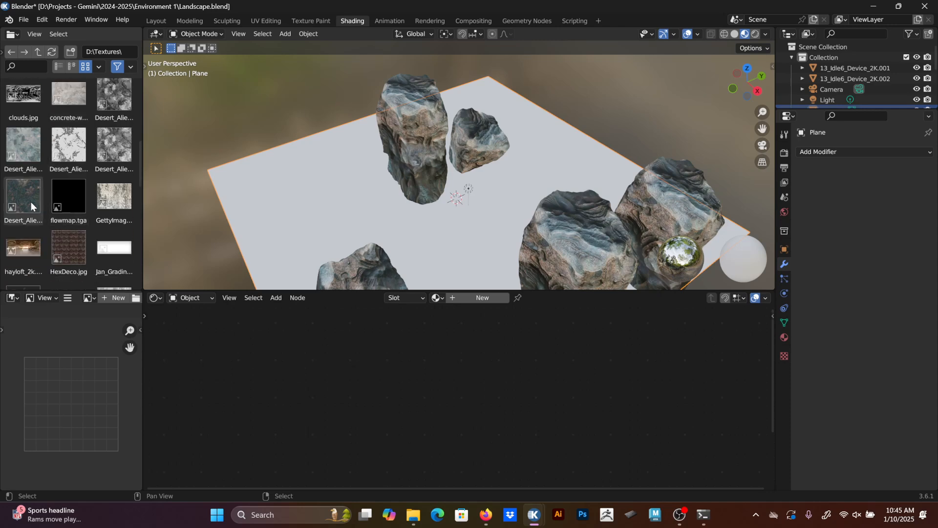
{"action": "left_click_drag", "start_coordinate": [31, 201], "coordinate": [90, 226]}
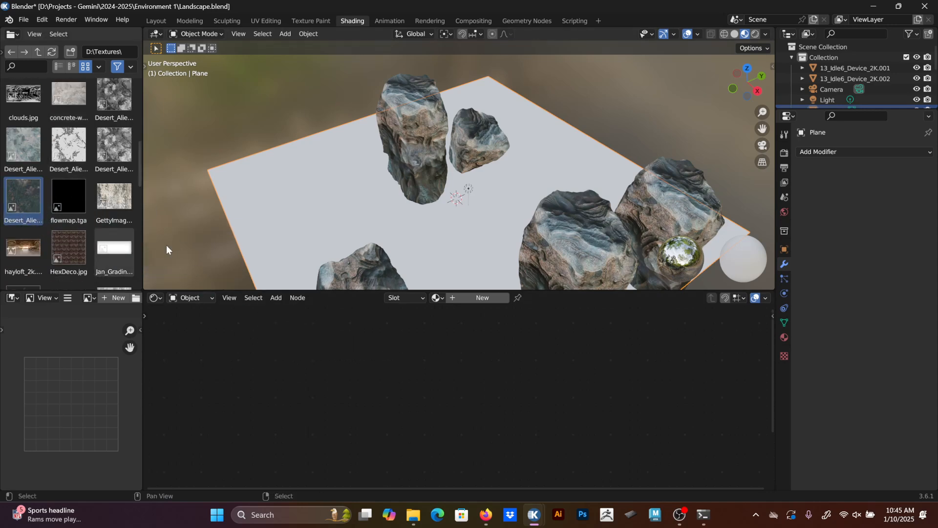
Create a new material for the ground plane and name it Ground.
{"action": "left_click", "coordinate": [784, 337]}
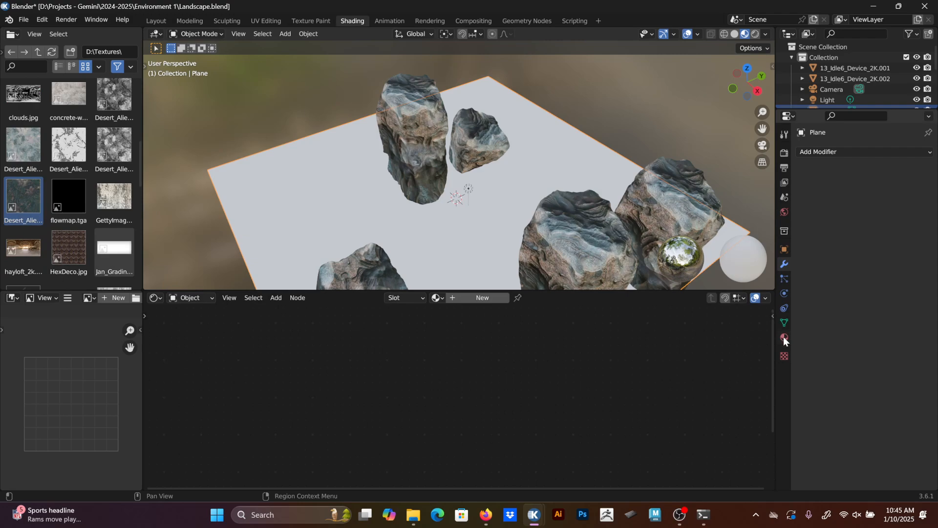
{"action": "left_click", "coordinate": [863, 196]}
{"action": "left_click", "coordinate": [844, 197]}
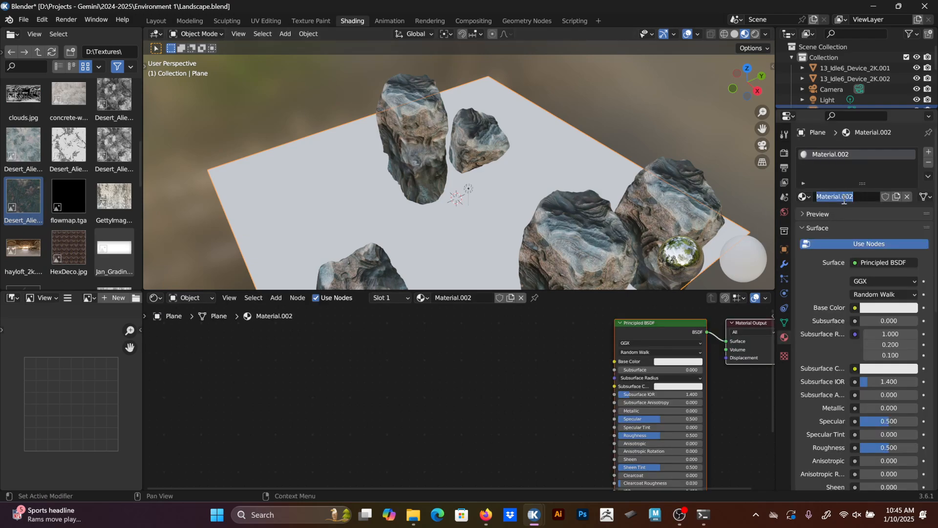
{"action": "type", "text": "Ground"}
{"action": "key", "text": "Return"}
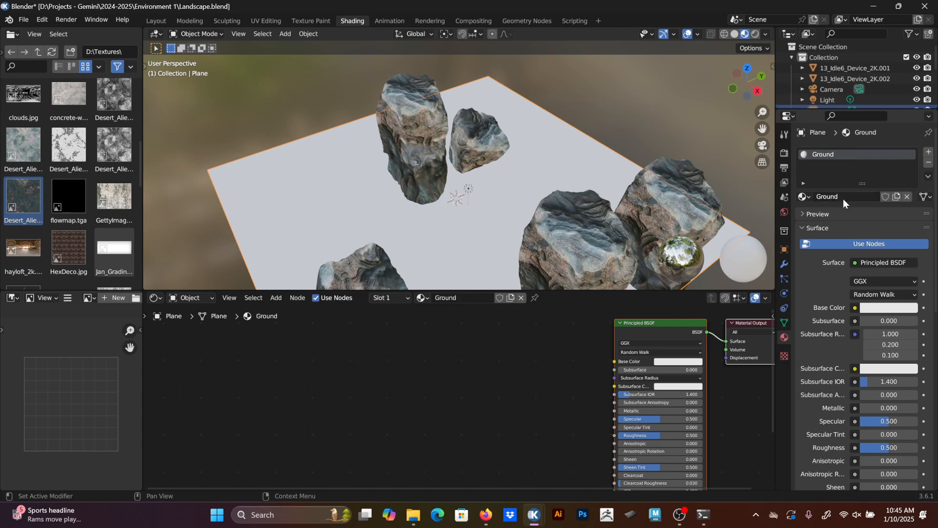
Select the tall rock and rename the material shared by the rocks as 00_Rock.
{"action": "left_click", "coordinate": [435, 135]}
{"action": "left_click", "coordinate": [847, 196]}
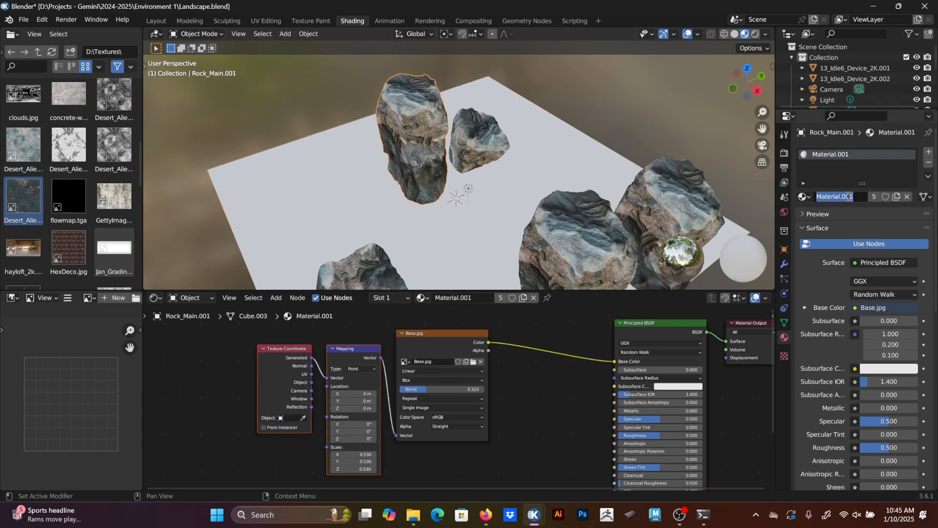
{"action": "type", "text": "Rock00_"}
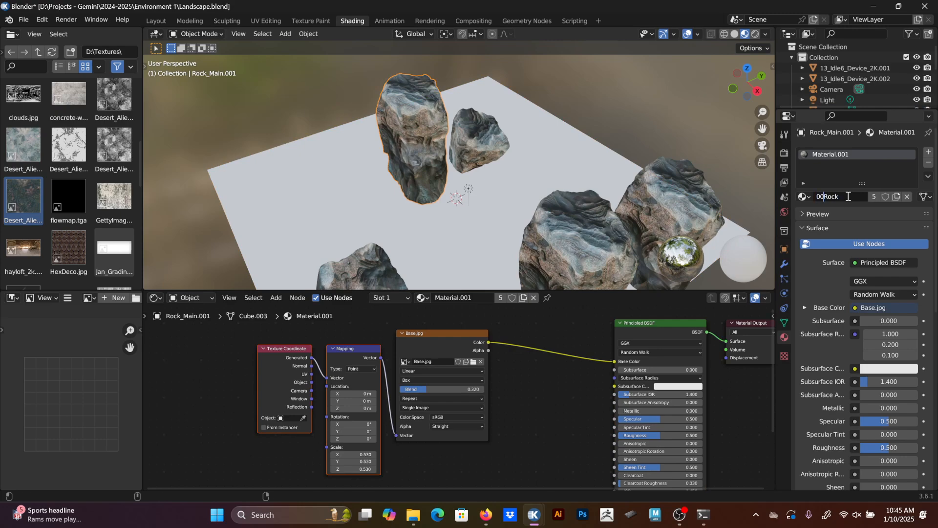
{"action": "key", "text": "Return"}
Reselect the ground plane and rename its material as 00_Ground.
{"action": "left_click", "coordinate": [563, 156]}
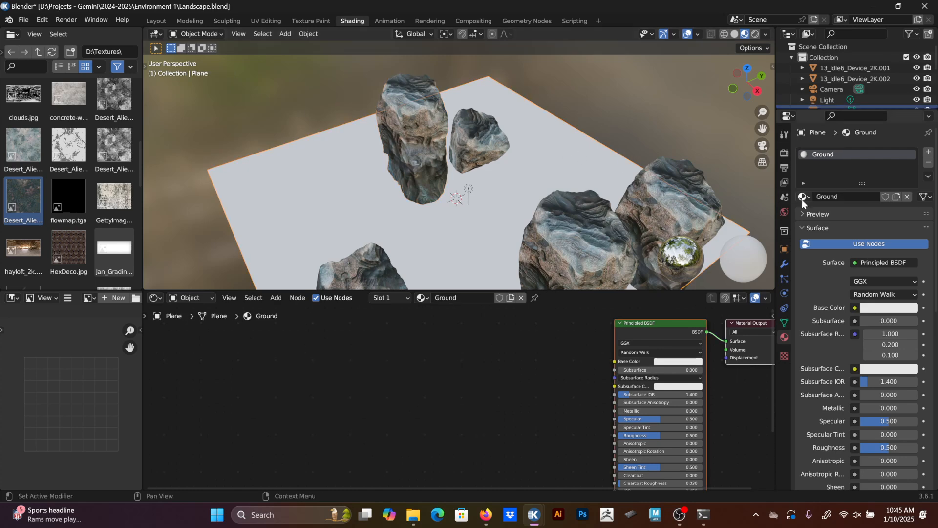
{"action": "type", "text": "00"}
{"action": "type", "text": "_"}
{"action": "key", "text": "Return"}
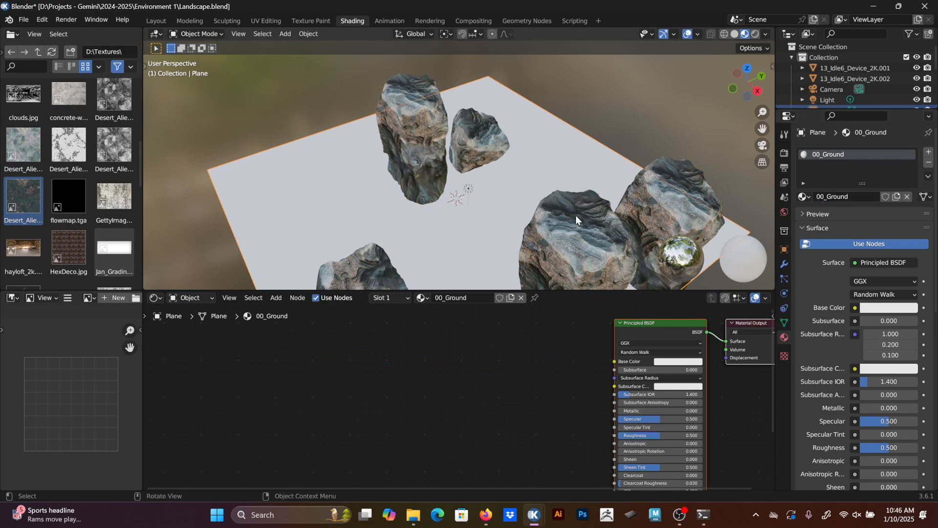
Add Desert_Alien_SPEC_001.tif as an image texture node in the 00_Ground material.
{"action": "left_click", "coordinate": [803, 197]}
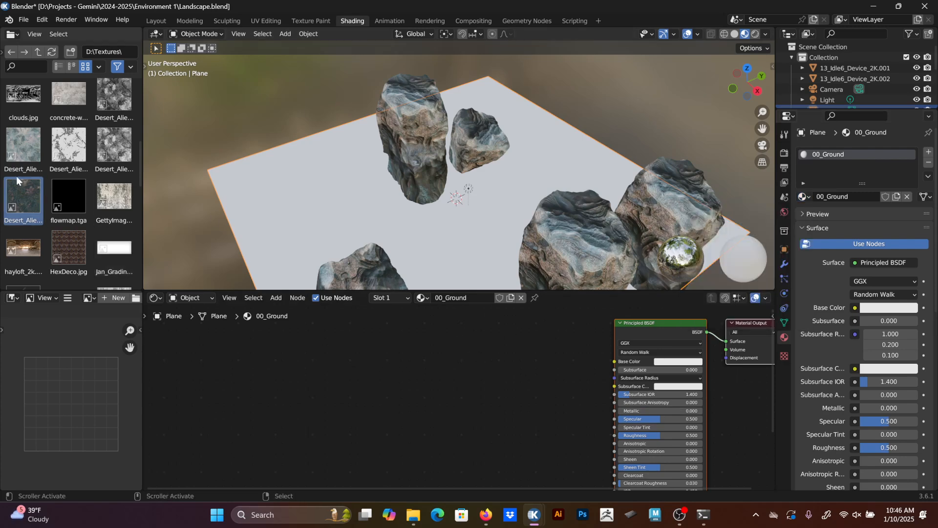
{"action": "left_click_drag", "start_coordinate": [39, 186], "coordinate": [320, 343]}
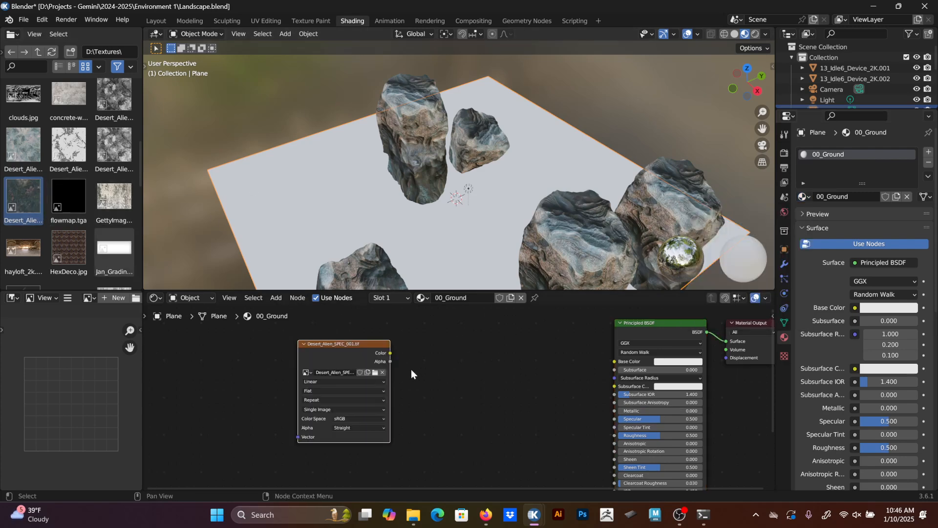
Connect the Desert_Alien_SPEC_001.tif color output to the Base Color of the ground's Principled BSDF and move the texture node closer.
{"action": "right_click_drag", "start_coordinate": [391, 348], "coordinate": [621, 331], "text": "alt"}
{"action": "right_click_drag", "start_coordinate": [527, 367], "coordinate": [413, 445], "text": "ctrl"}
{"action": "left_click_drag", "start_coordinate": [391, 352], "coordinate": [615, 362]}
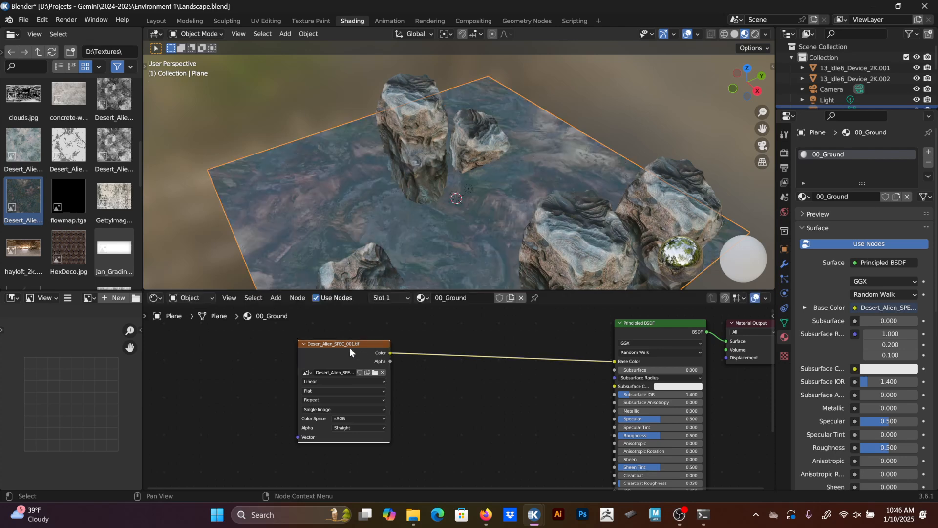
{"action": "left_click_drag", "start_coordinate": [350, 347], "coordinate": [447, 341]}
{"action": "scroll", "coordinate": [504, 385], "scroll_direction": "up", "scroll_amount": 2}
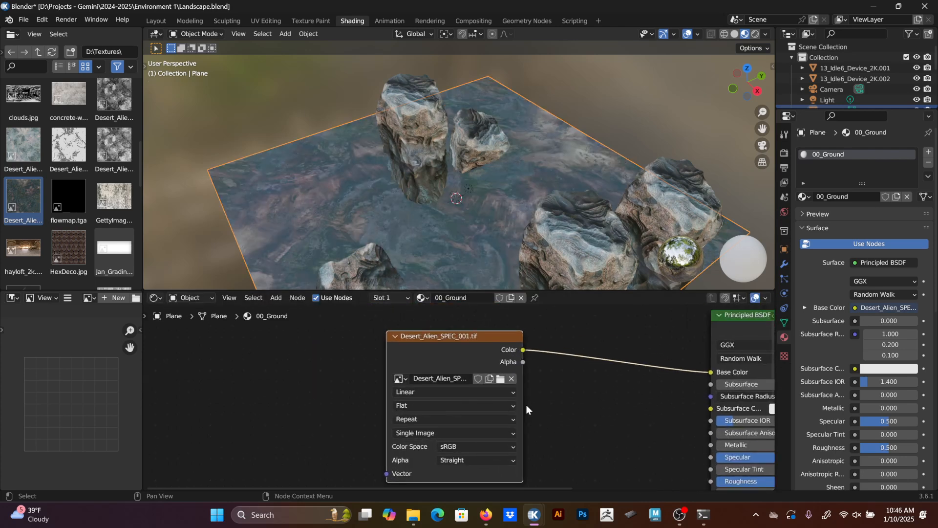
Add Texture Coordinate and Mapping nodes to the ground's image texture and feed the mapping with Generated coordinates.
{"action": "scroll", "coordinate": [442, 363], "scroll_direction": "down", "scroll_amount": 1}
{"action": "key", "text": "ctrl+t"}
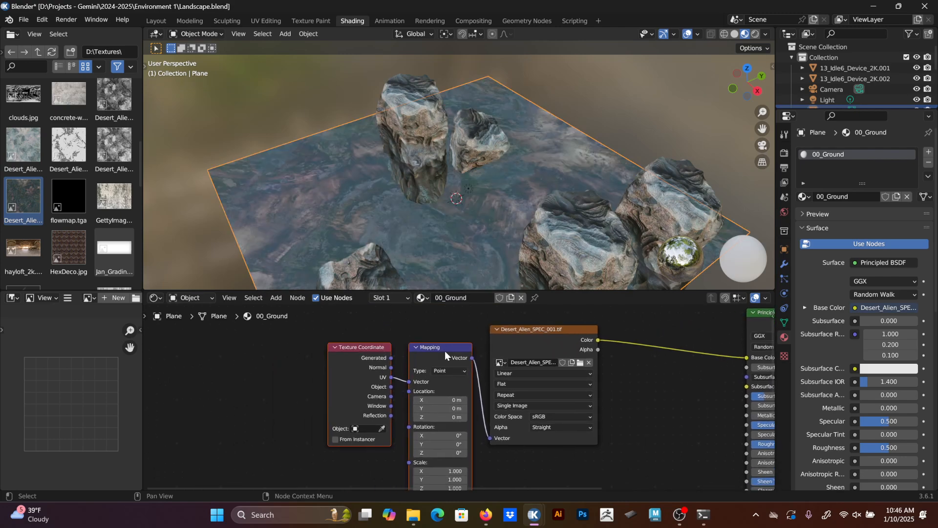
{"action": "scroll", "coordinate": [445, 355], "scroll_direction": "down", "scroll_amount": 3}
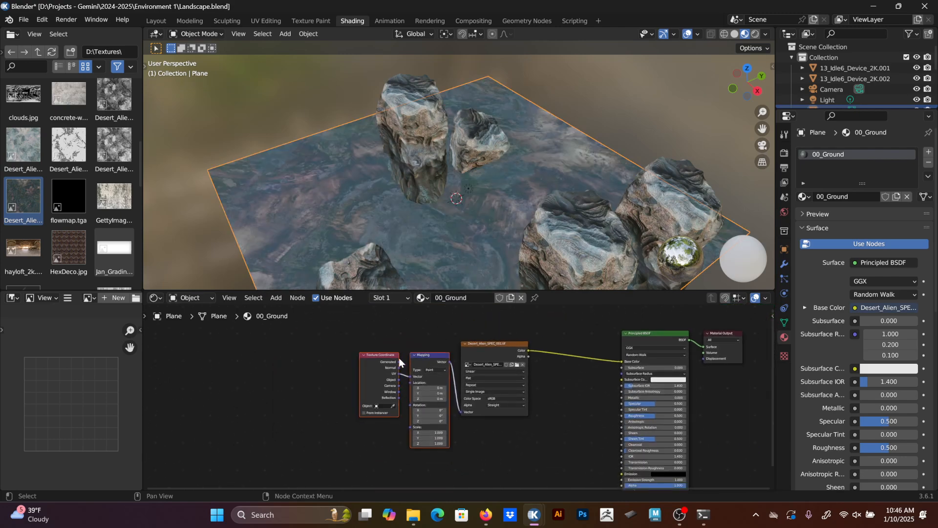
{"action": "left_click_drag", "start_coordinate": [398, 361], "coordinate": [411, 377]}
{"action": "scroll", "coordinate": [460, 391], "scroll_direction": "up", "scroll_amount": 4}
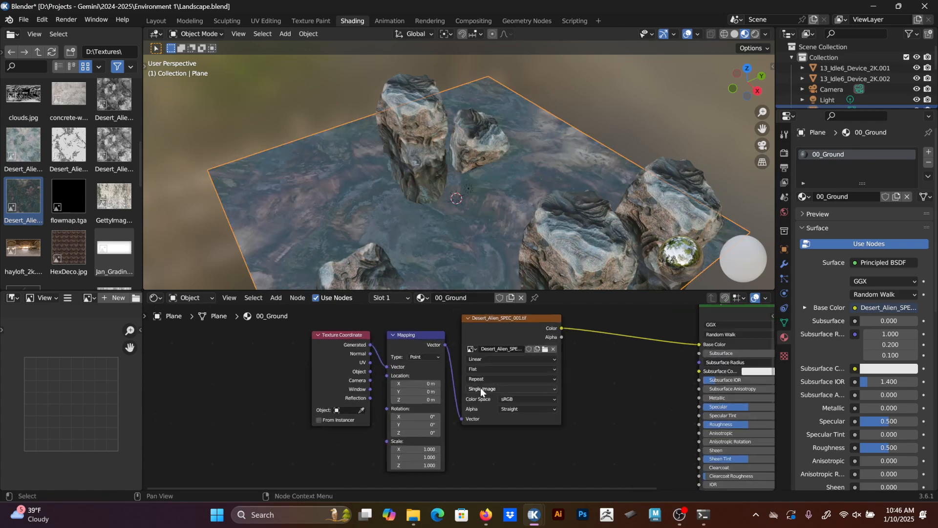
Set the ground image texture's projection to Box with a blend of 0.2.
{"action": "left_click", "coordinate": [521, 356]}
{"action": "left_click", "coordinate": [491, 381]}
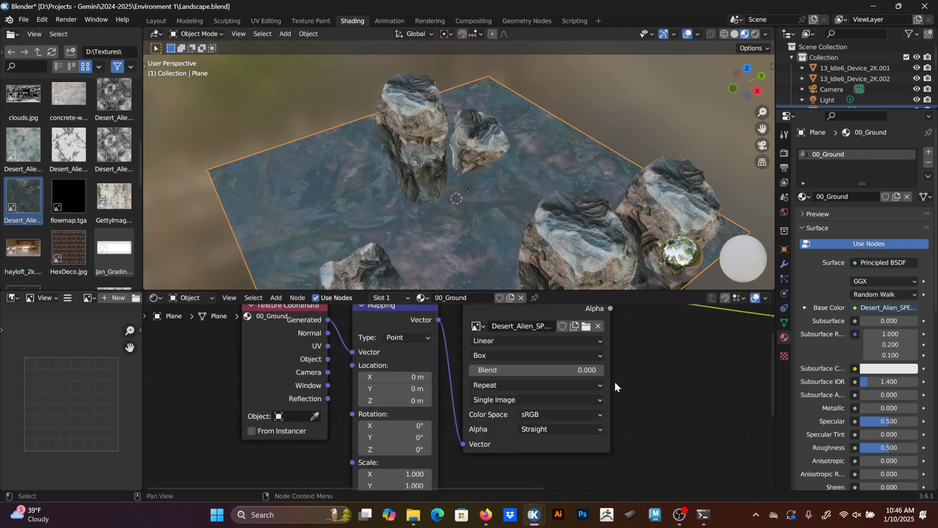
{"action": "scroll", "coordinate": [565, 378], "scroll_direction": "right", "scroll_amount": 1, "text": "ctrl"}
{"action": "double_click", "coordinate": [550, 370]}
{"action": "type", "text": ".2"}
{"action": "key", "text": "Return"}
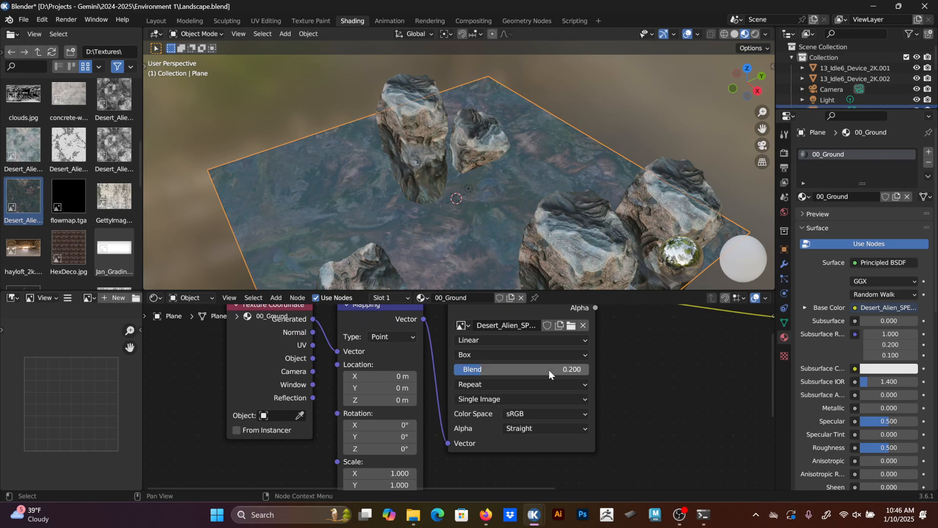
{"action": "scroll", "coordinate": [641, 361], "scroll_direction": "down", "scroll_amount": 2}
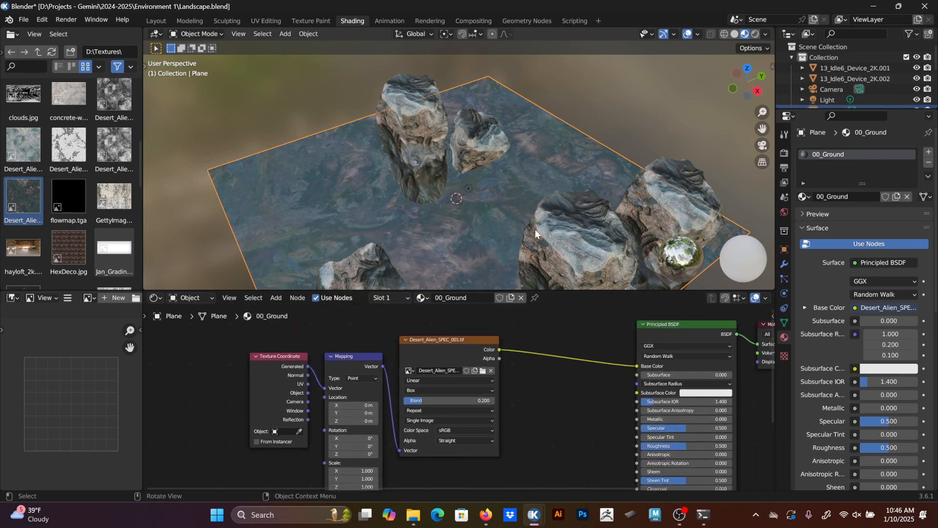
Switch to the Layout workspace and inspect the textured rocks and ground plane, selecting the low foreground rock.
{"action": "middle_click_drag", "start_coordinate": [535, 230], "coordinate": [491, 206]}
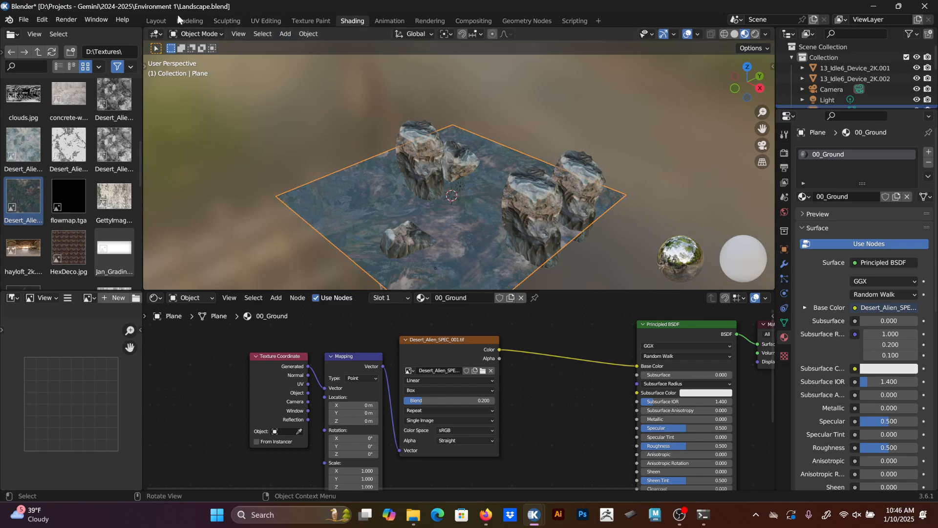
{"action": "left_click", "coordinate": [167, 20]}
{"action": "left_click", "coordinate": [440, 161]}
{"action": "middle_click_drag", "start_coordinate": [541, 193], "coordinate": [563, 264]}
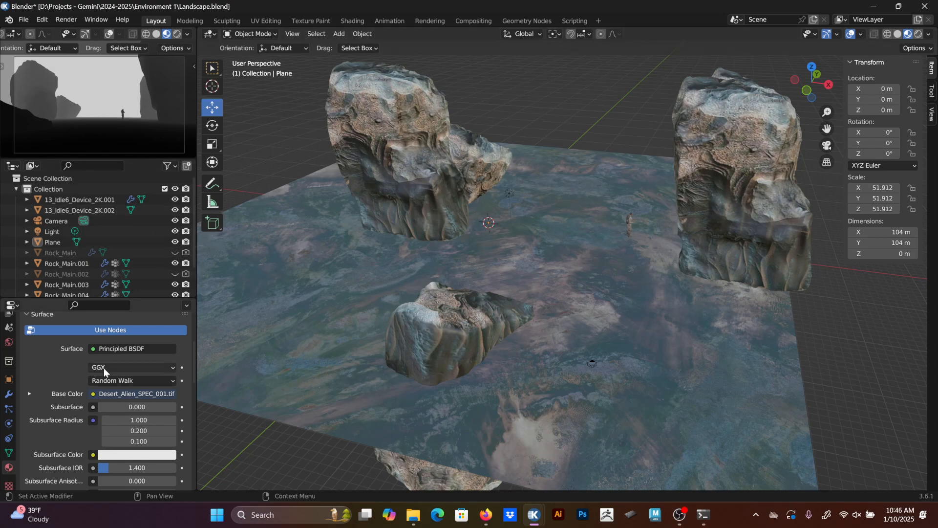
{"action": "scroll", "coordinate": [98, 391], "scroll_direction": "up", "scroll_amount": 5}
{"action": "scroll", "coordinate": [8, 372], "scroll_direction": "up", "scroll_amount": 3}
{"action": "scroll", "coordinate": [9, 373], "scroll_direction": "down", "scroll_amount": 2}
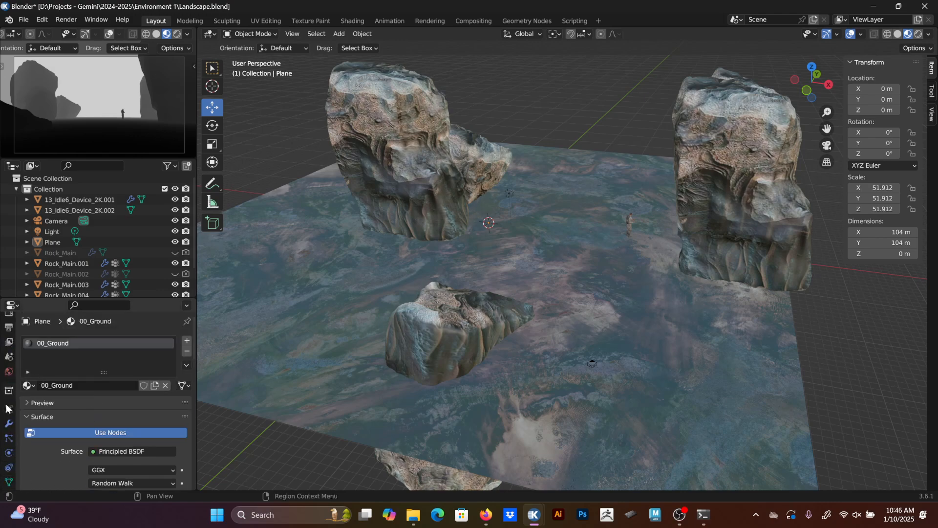
{"action": "middle_click_drag", "start_coordinate": [371, 347], "coordinate": [368, 318]}
{"action": "left_click", "coordinate": [426, 296]}
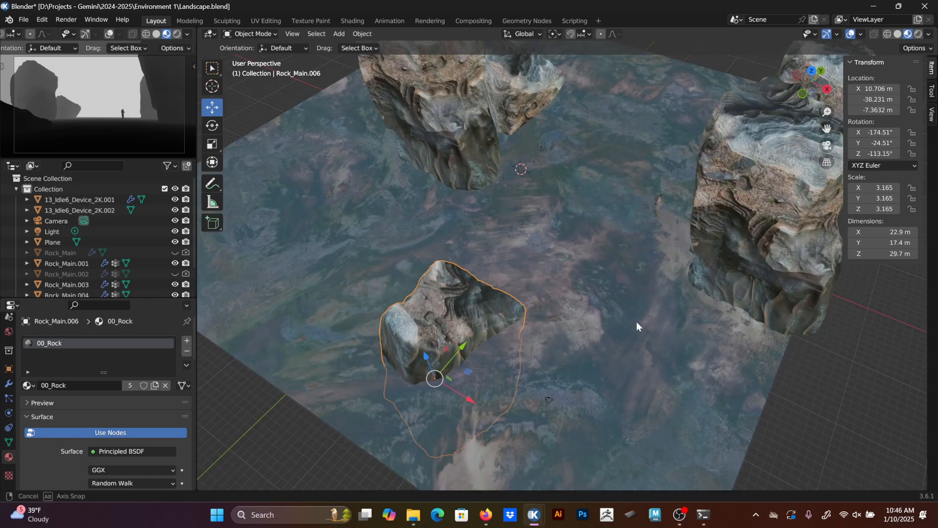
{"action": "middle_click_drag", "start_coordinate": [426, 295], "coordinate": [655, 328]}
Duplicate the tall rock beside the smaller one and place the copy about 35.5 m along X and 3.7 m lower.
{"action": "middle_click_drag", "start_coordinate": [500, 189], "coordinate": [526, 154]}
{"action": "middle_click_drag", "start_coordinate": [518, 158], "coordinate": [481, 207], "text": "shift"}
{"action": "left_click", "coordinate": [429, 211]}
{"action": "middle_click_drag", "start_coordinate": [538, 289], "coordinate": [468, 224]}
{"action": "key", "text": "shift+d"}
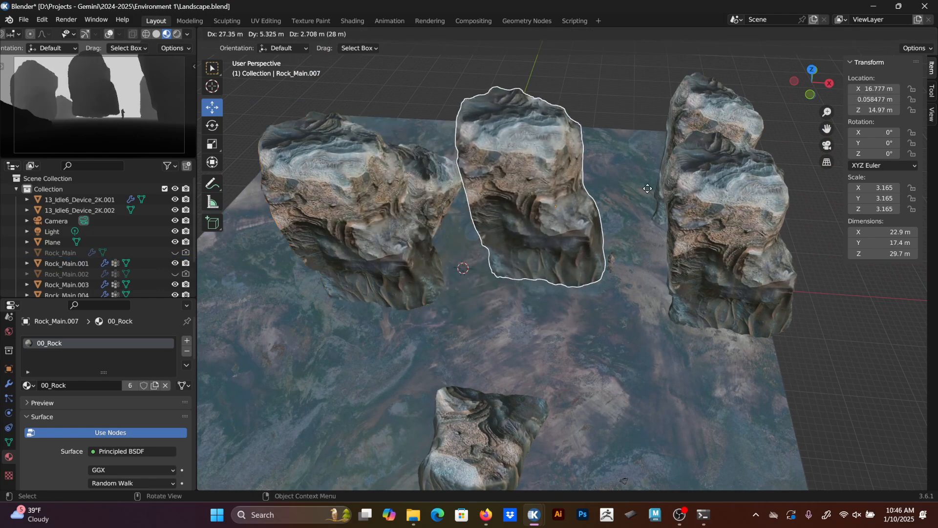
{"action": "left_click", "coordinate": [652, 291]}
{"action": "middle_click_drag", "start_coordinate": [652, 292], "coordinate": [615, 231]}
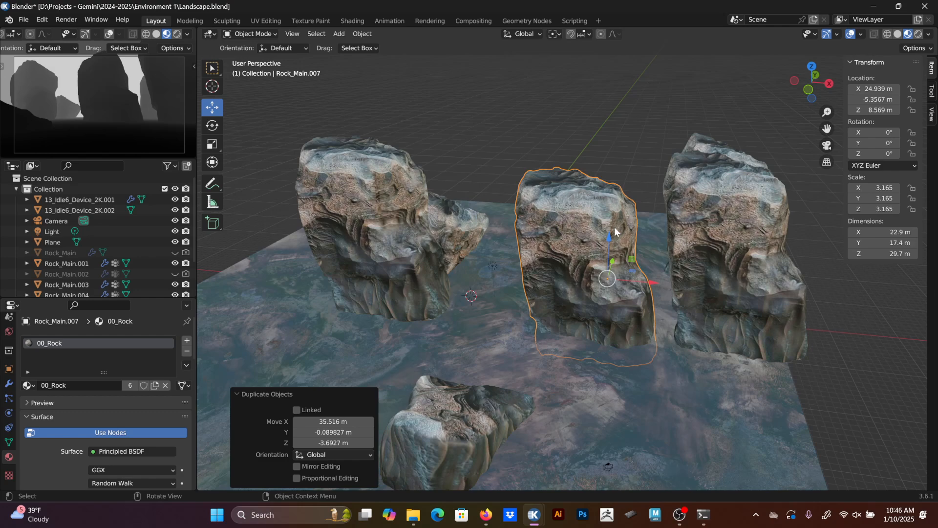
Stretch the copied rock along Z by a factor of about 1.87 and lower it about 3.05 m.
{"action": "key", "text": "s"}
{"action": "key", "text": "z"}
{"action": "left_click", "coordinate": [683, 298]}
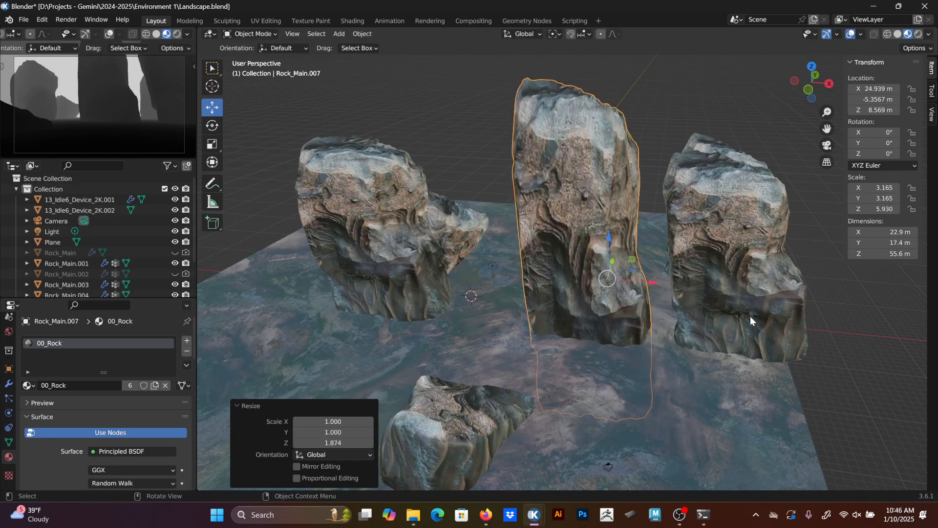
{"action": "middle_click_drag", "start_coordinate": [749, 315], "coordinate": [672, 257]}
{"action": "key", "text": "g"}
{"action": "key", "text": "z"}
{"action": "left_click", "coordinate": [630, 283]}
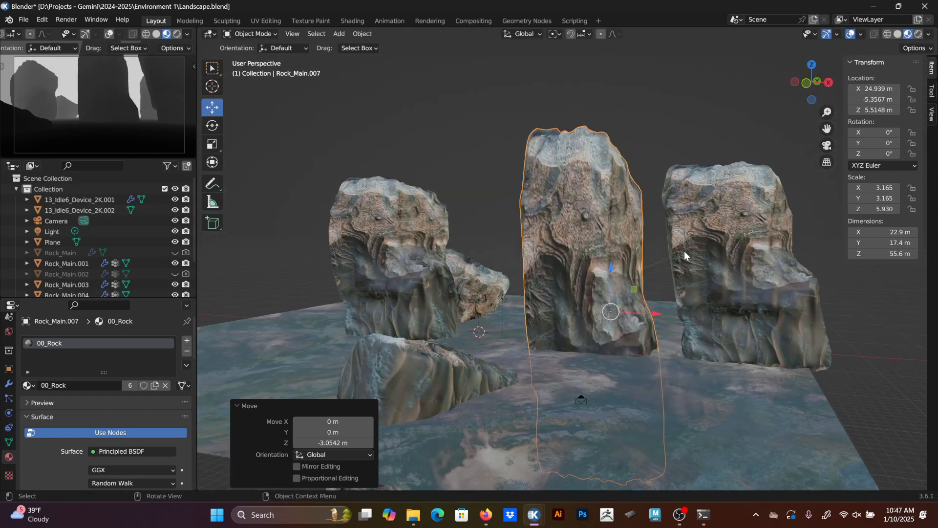
Rotate the stretched rock about -51.9° around its local Z axis.
{"action": "key", "text": "r"}
{"action": "key", "text": "z"}
{"action": "key", "text": "z"}
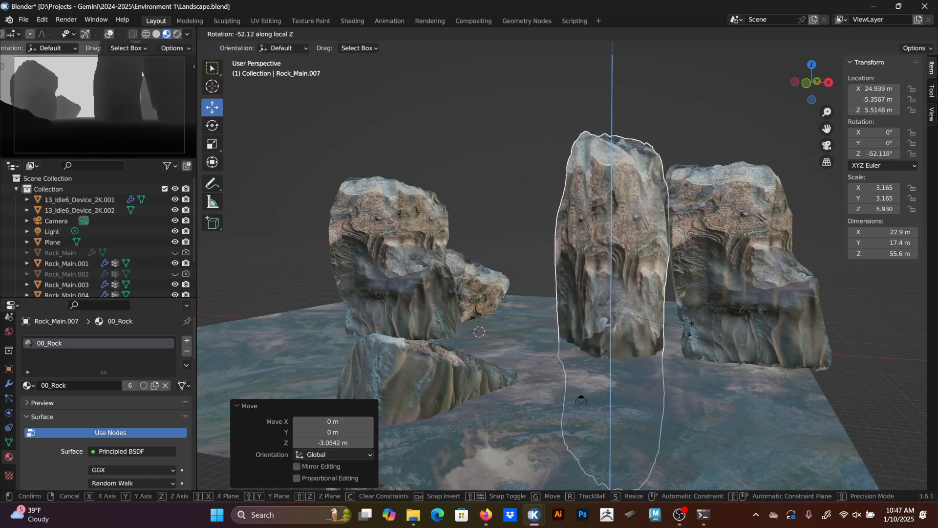
{"action": "left_click", "coordinate": [689, 323]}
{"action": "middle_click_drag", "start_coordinate": [690, 321], "coordinate": [697, 319]}
Check the scene through the camera, then select the character's backpack, 13_Idle6_Device_2K.001, and frame it in the view.
{"action": "key", "text": "KP_0"}
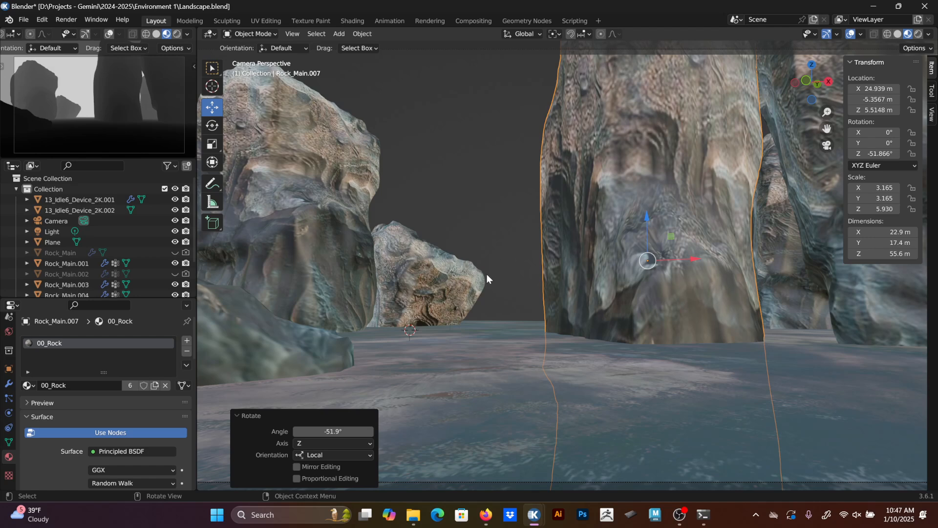
{"action": "scroll", "coordinate": [77, 249], "scroll_direction": "down", "scroll_amount": 2}
{"action": "scroll", "coordinate": [71, 257], "scroll_direction": "up", "scroll_amount": 2}
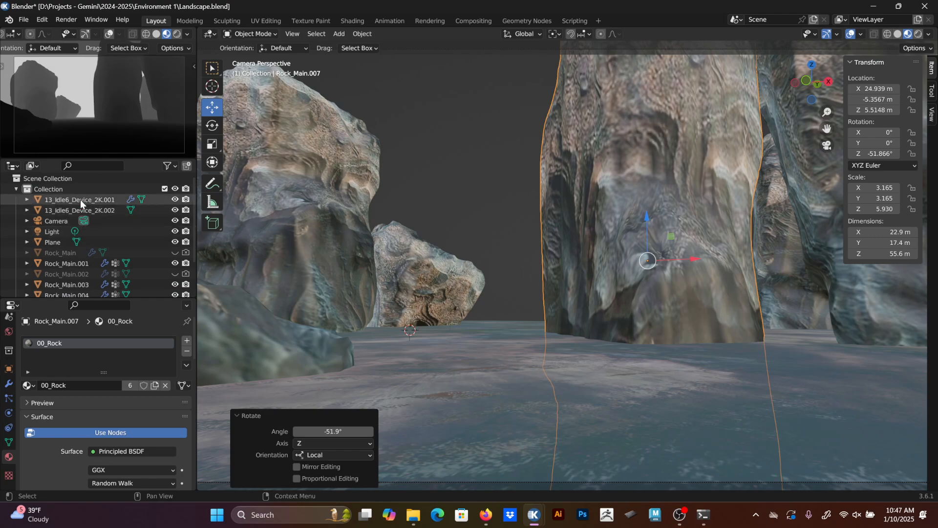
{"action": "scroll", "coordinate": [73, 245], "scroll_direction": "down", "scroll_amount": 2}
{"action": "scroll", "coordinate": [69, 268], "scroll_direction": "up", "scroll_amount": 2}
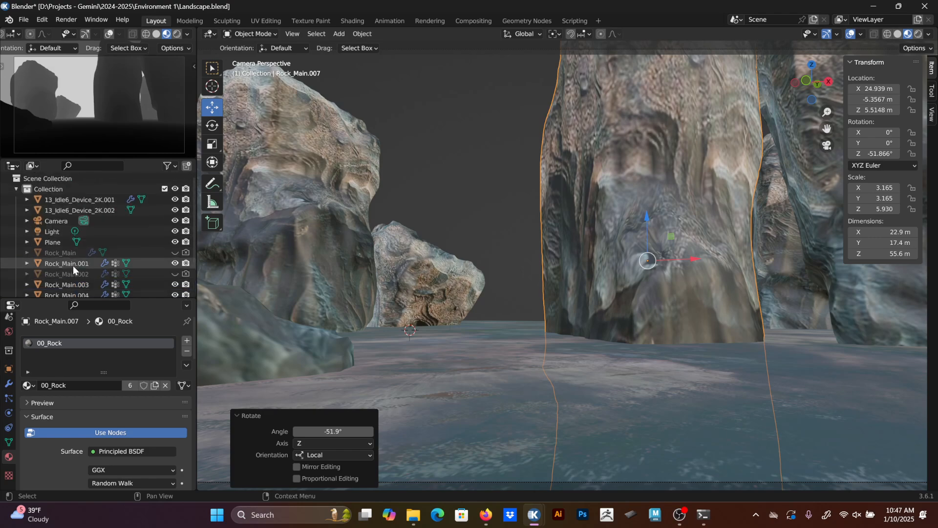
{"action": "left_click", "coordinate": [101, 209]}
{"action": "left_click", "coordinate": [105, 201], "text": "shift"}
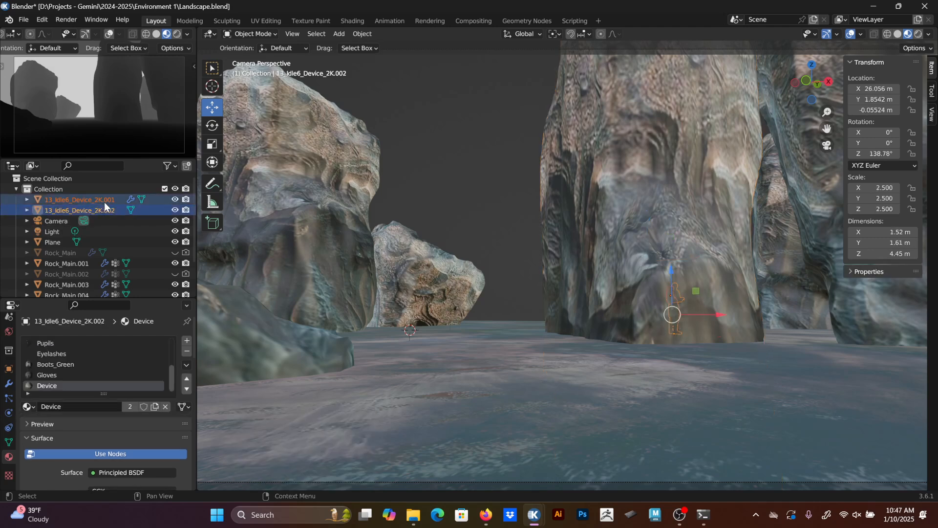
{"action": "left_click", "coordinate": [103, 210]}
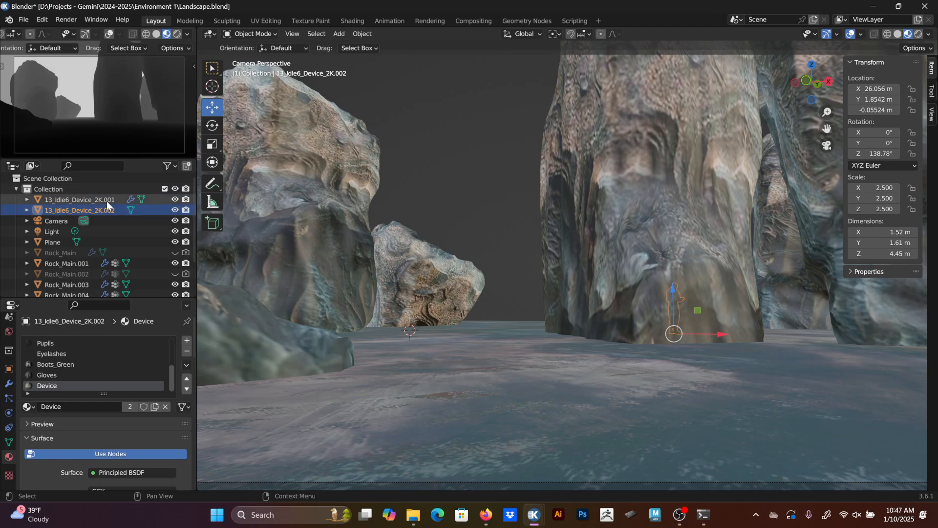
{"action": "left_click", "coordinate": [106, 201]}
{"action": "key", "text": "KP_Decimal"}
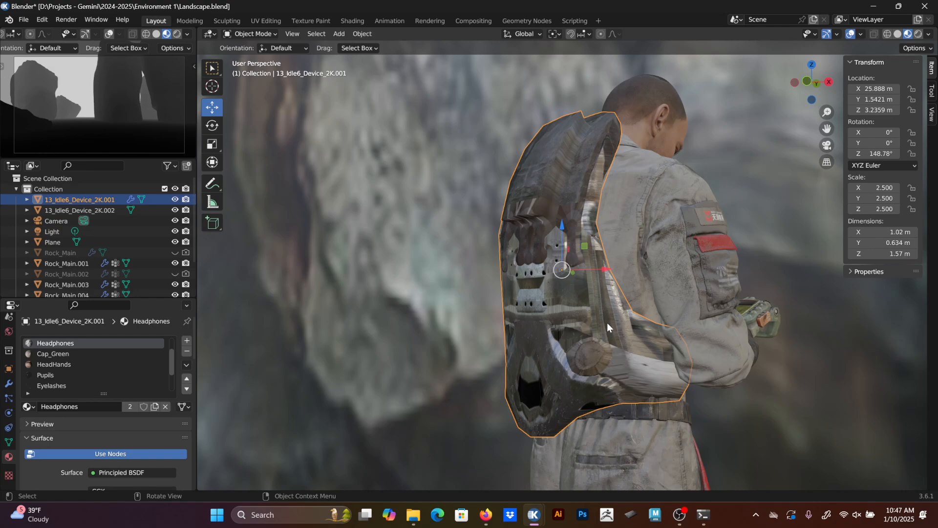
{"action": "middle_click_drag", "start_coordinate": [621, 268], "coordinate": [518, 239]}
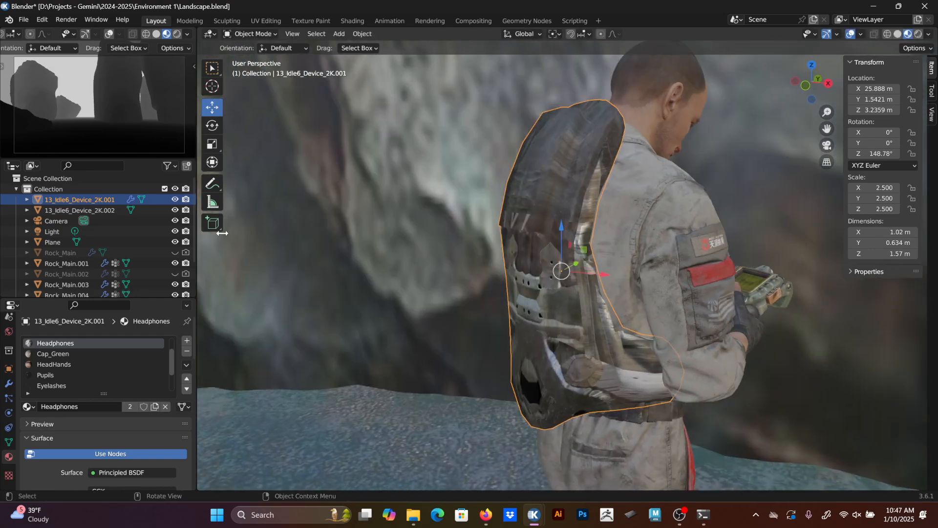
Convert the character's backpack to a mesh and join it with the character's body.
{"action": "left_click", "coordinate": [60, 205], "text": "shift"}
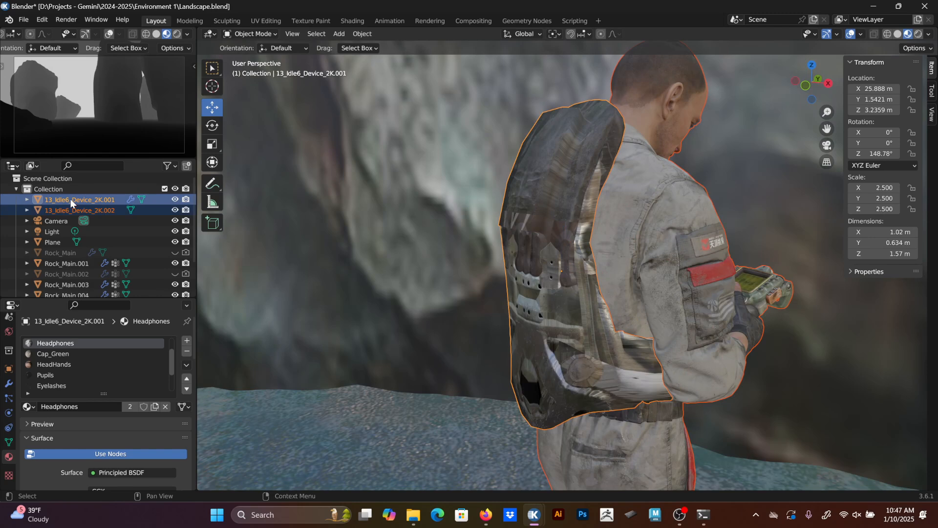
{"action": "left_click", "coordinate": [71, 198]}
{"action": "right_click", "coordinate": [412, 198]}
{"action": "mouse_move", "coordinate": [407, 233]}
{"action": "left_click", "coordinate": [454, 243]}
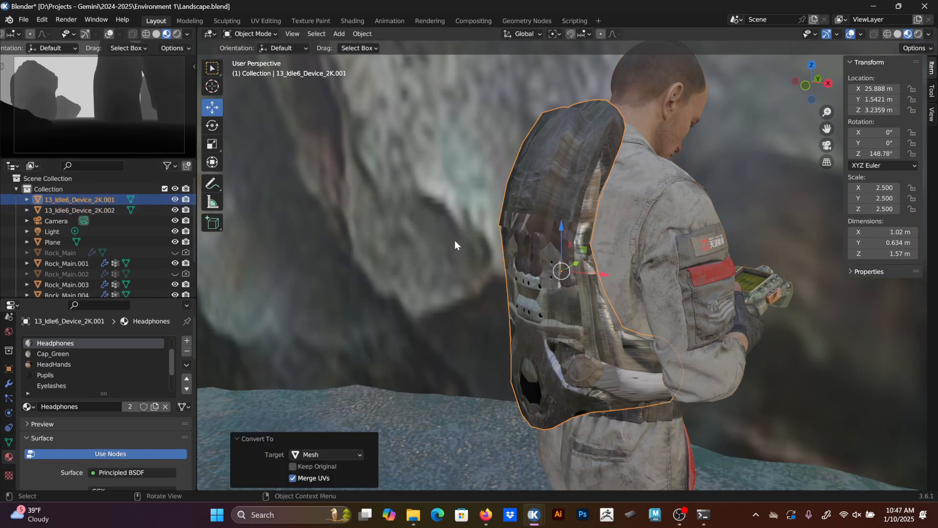
{"action": "left_click", "coordinate": [661, 205], "text": "shift"}
{"action": "key", "text": "ctrl+j"}
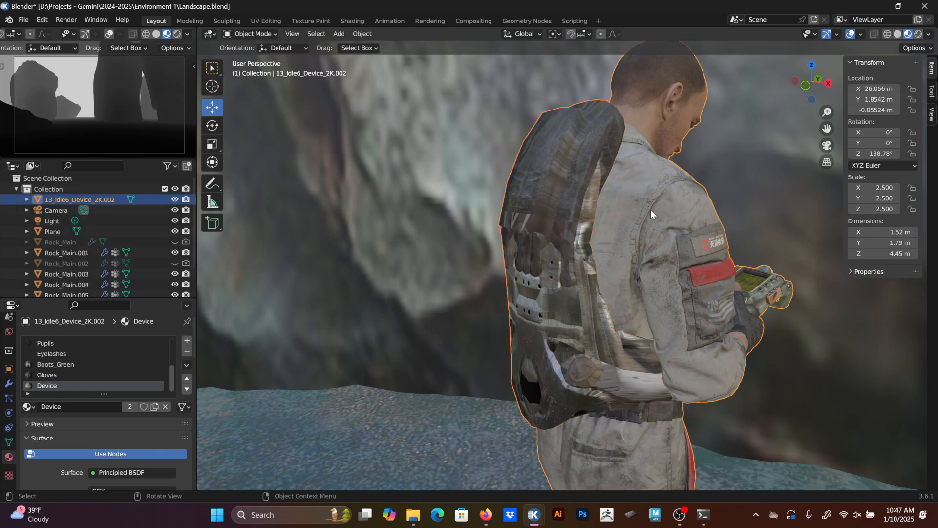
Rename the joined character object as DUDE.
{"action": "double_click", "coordinate": [75, 198]}
{"action": "type", "text": "D"}
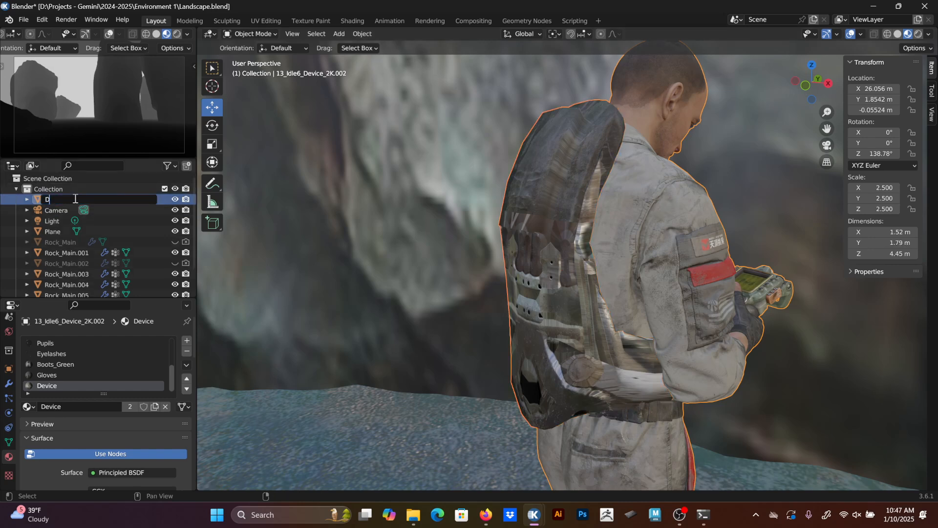
{"action": "type", "text": "UDE"}
{"action": "key", "text": "Return"}
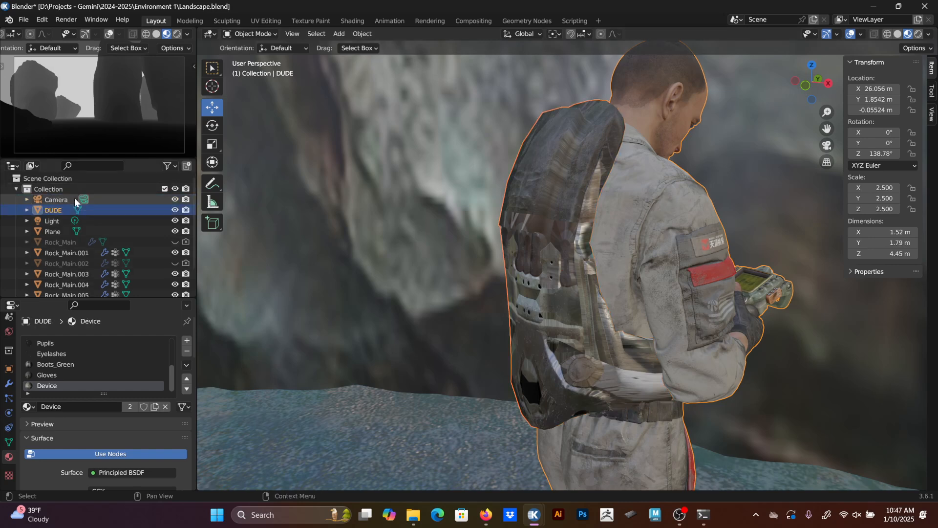
Move DUDE on the ground about 7.8 m in X and -9.4 m in Y, out from the stretched rock, and view through the camera.
{"action": "scroll", "coordinate": [547, 246], "scroll_direction": "down", "scroll_amount": 14}
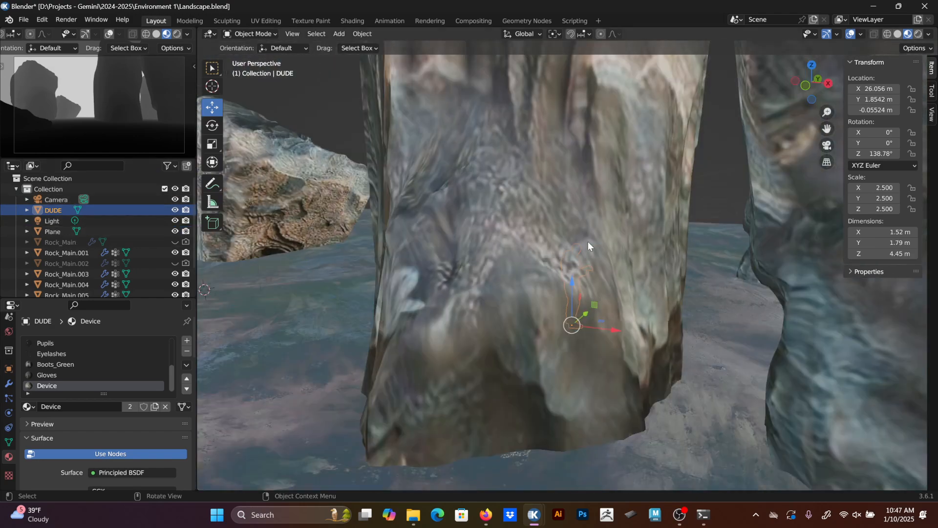
{"action": "middle_click_drag", "start_coordinate": [588, 241], "coordinate": [624, 252]}
{"action": "left_click_drag", "start_coordinate": [596, 289], "coordinate": [621, 391]}
{"action": "middle_click_drag", "start_coordinate": [621, 391], "coordinate": [680, 351]}
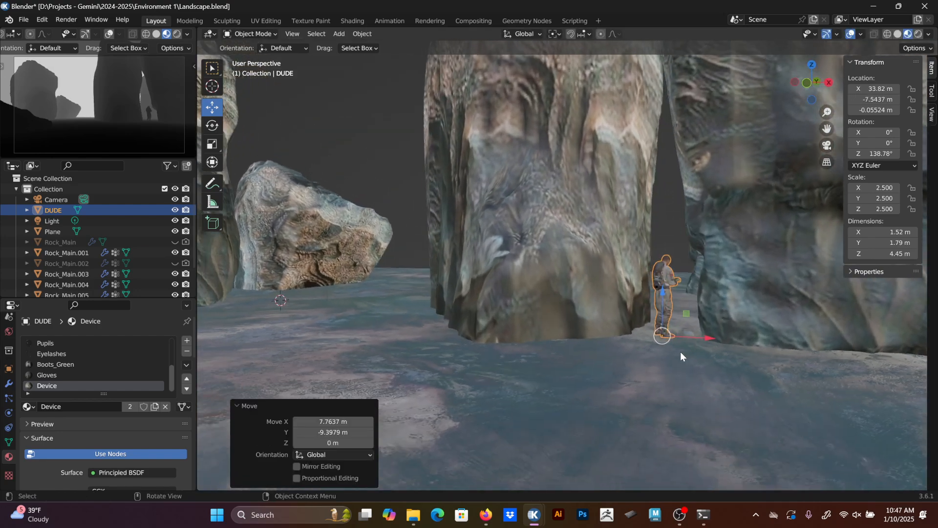
{"action": "key", "text": "KP_0"}
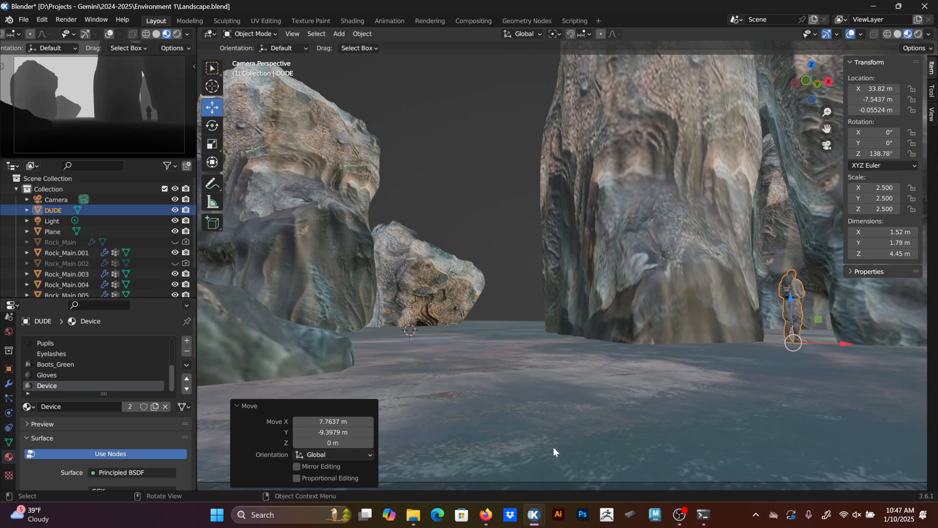
Switch to Firefox and open bigmediumsmall.com in a new tab.
{"action": "left_click", "coordinate": [493, 516]}
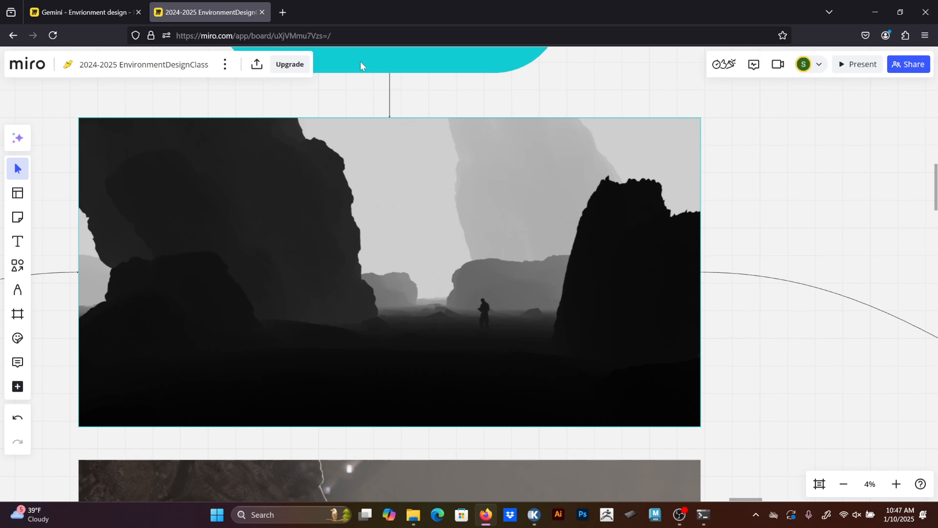
{"action": "left_click", "coordinate": [282, 12]}
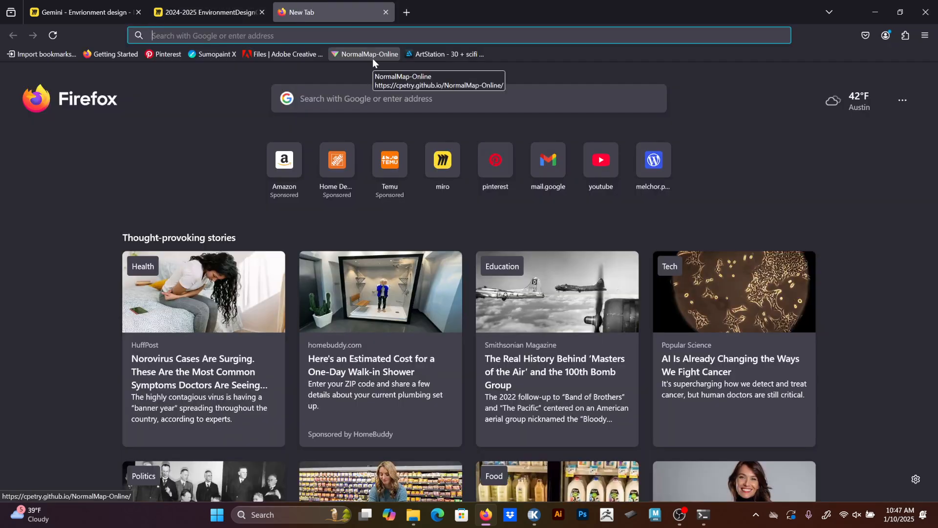
{"action": "type", "text": "bigmed"}
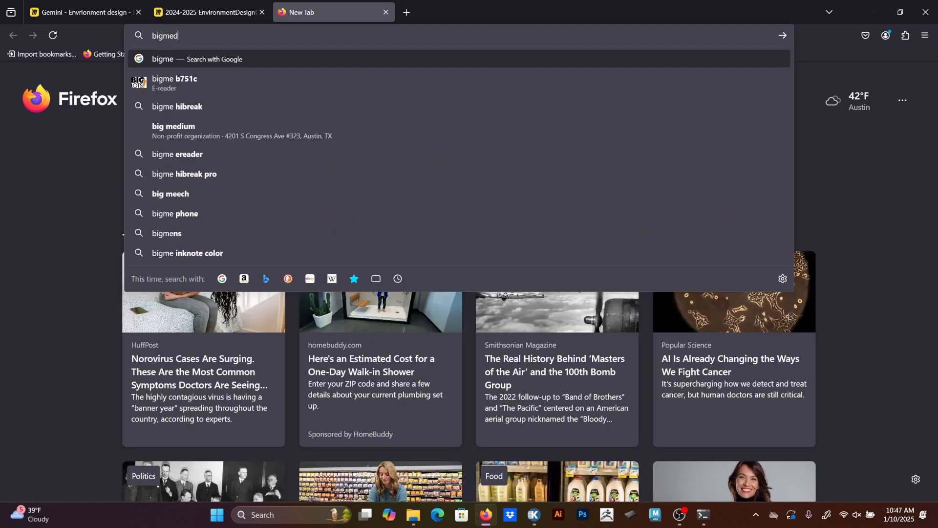
{"action": "type", "text": "ium"}
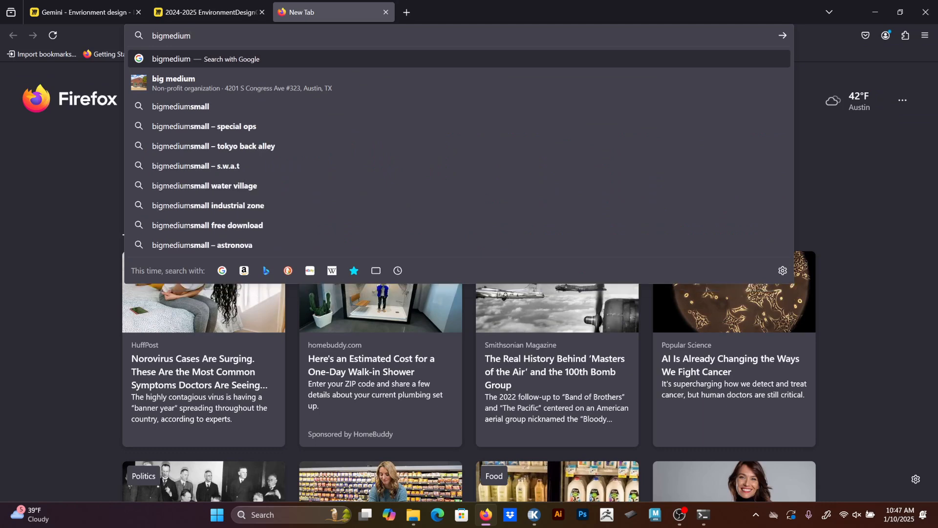
{"action": "type", "text": "small.c"}
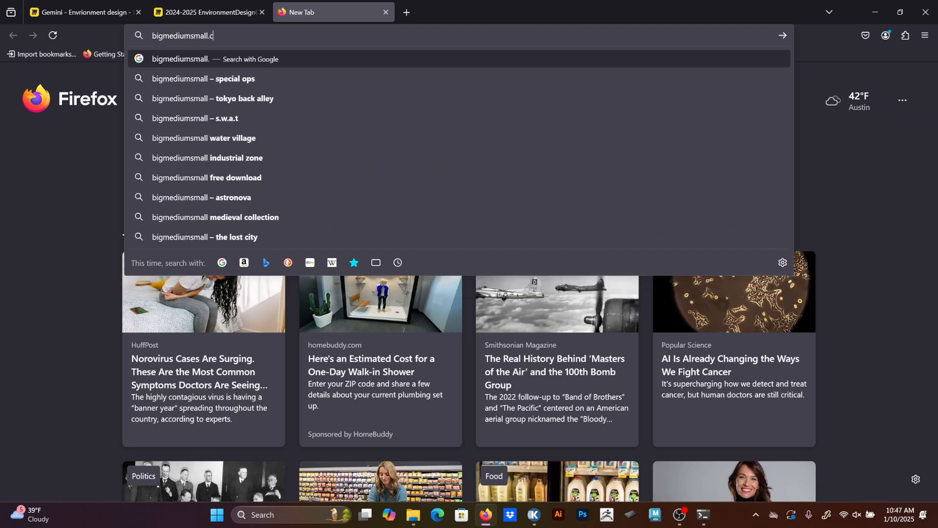
{"action": "type", "text": "om"}
{"action": "key", "text": "Return"}
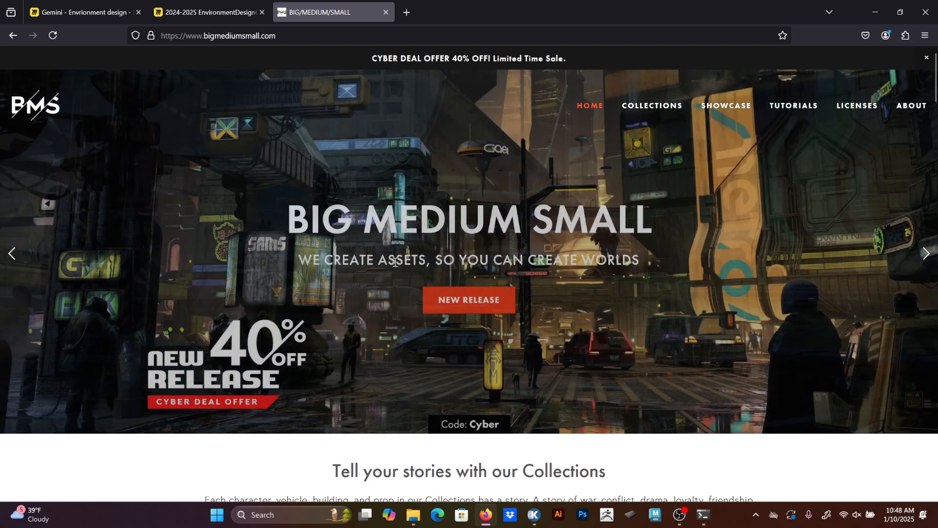
Dismiss the mailing-list sign-up on the Big Medium Small home page and open the site's collections page.
{"action": "scroll", "coordinate": [255, 201], "scroll_direction": "down", "scroll_amount": 5}
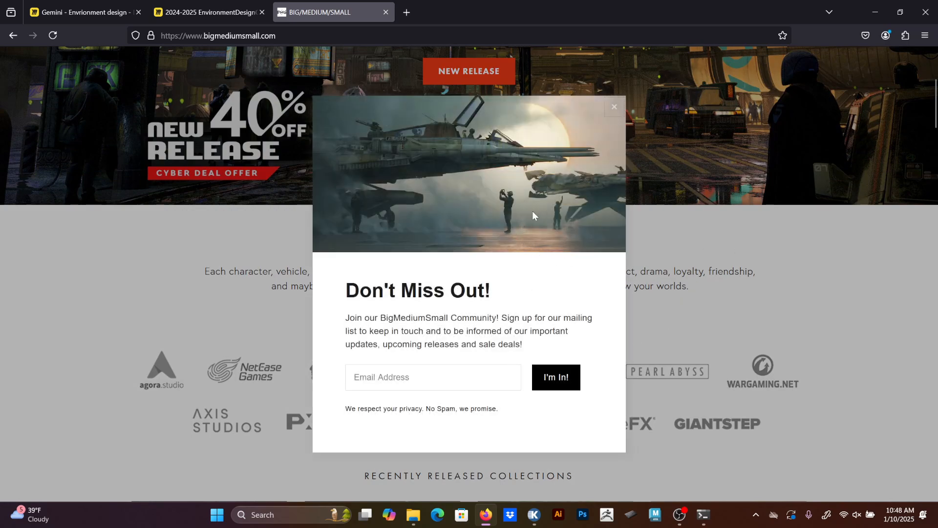
{"action": "left_click", "coordinate": [615, 107]}
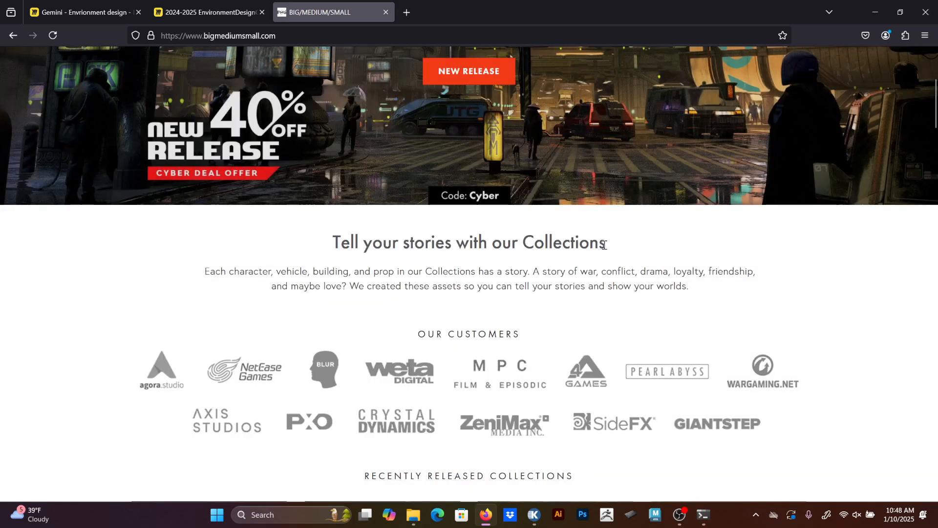
{"action": "scroll", "coordinate": [604, 249], "scroll_direction": "up", "scroll_amount": 5}
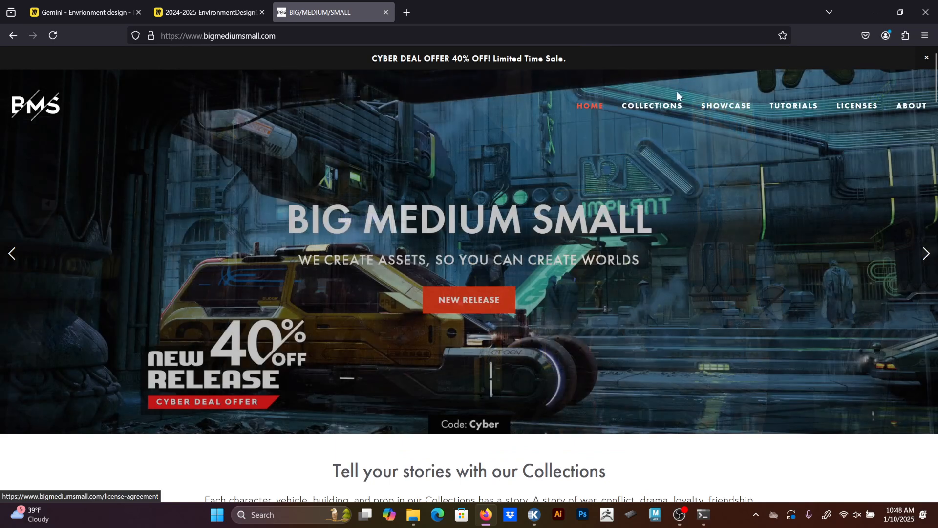
{"action": "left_click", "coordinate": [660, 106]}
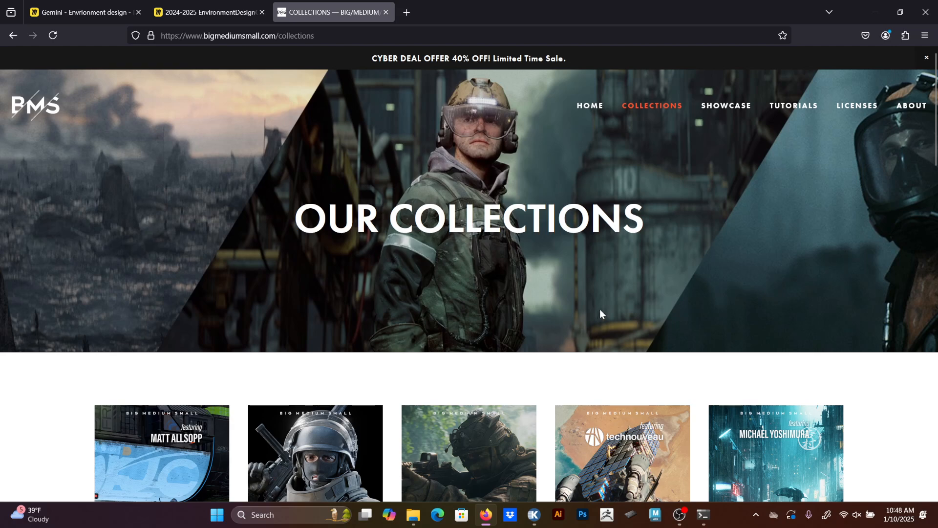
Browse the asset collections on offer and open the Modelshop Greebles collection.
{"action": "scroll", "coordinate": [600, 310], "scroll_direction": "down", "scroll_amount": 8}
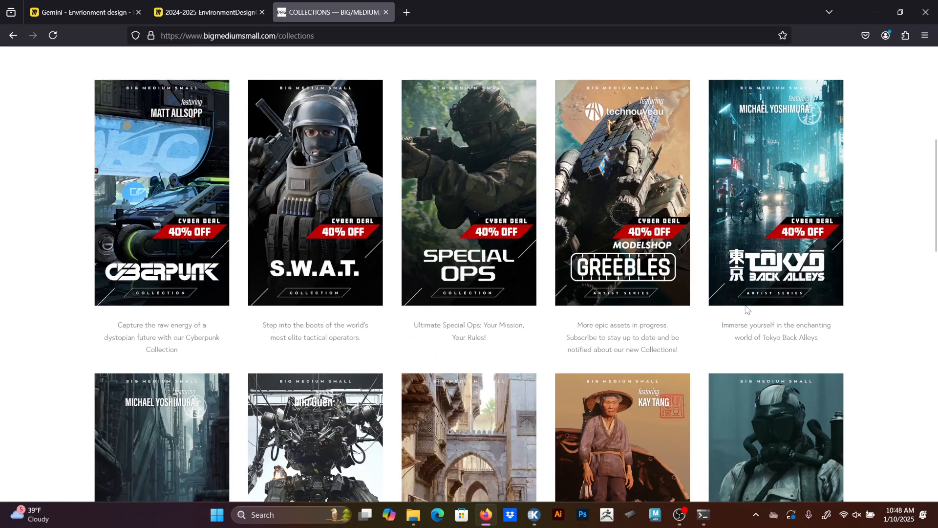
{"action": "scroll", "coordinate": [813, 292], "scroll_direction": "down", "scroll_amount": 3}
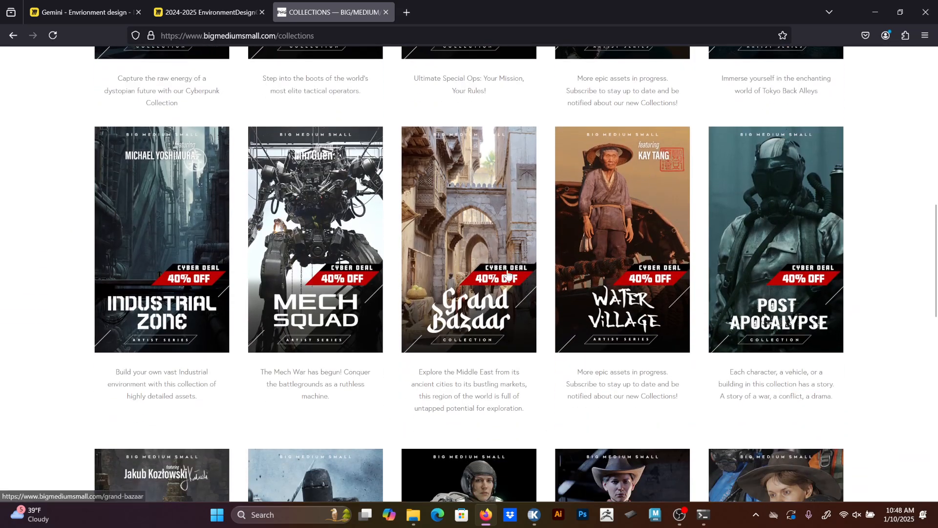
{"action": "scroll", "coordinate": [496, 245], "scroll_direction": "down", "scroll_amount": 3}
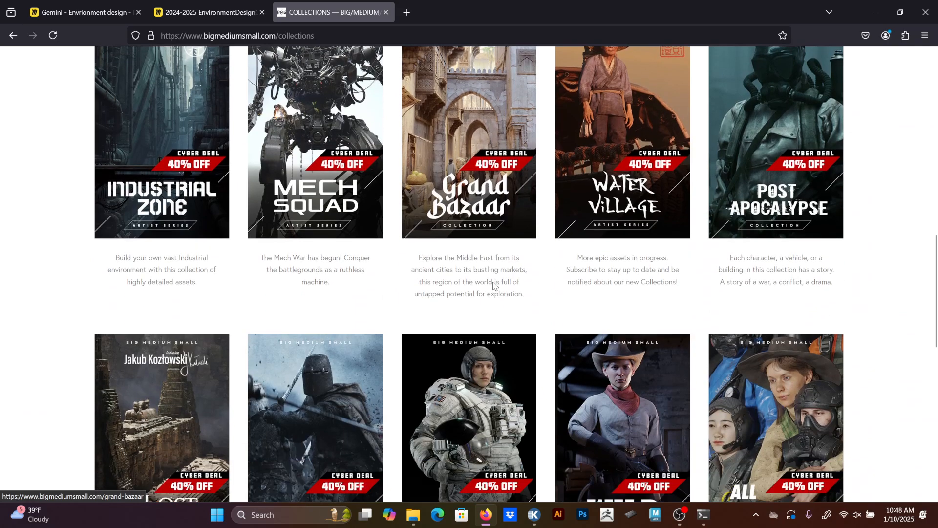
{"action": "scroll", "coordinate": [440, 244], "scroll_direction": "up", "scroll_amount": 5}
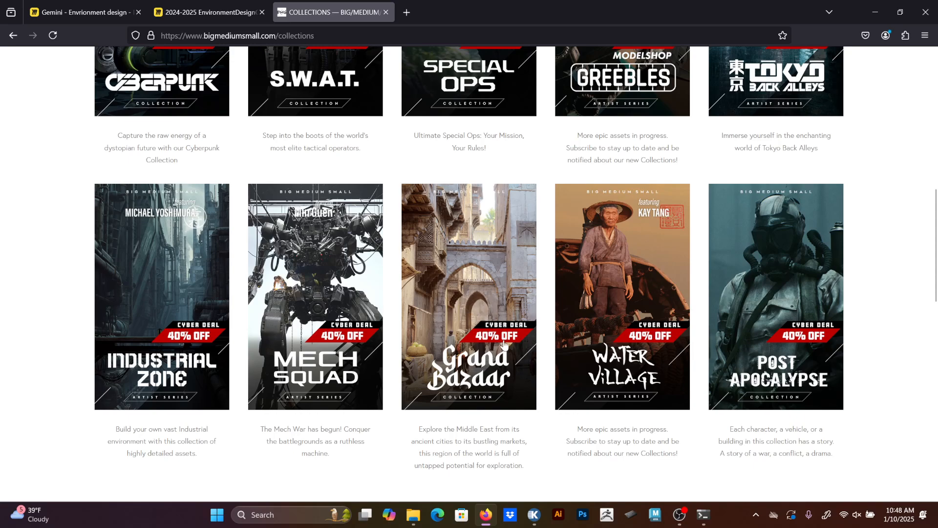
{"action": "scroll", "coordinate": [617, 299], "scroll_direction": "up", "scroll_amount": 5}
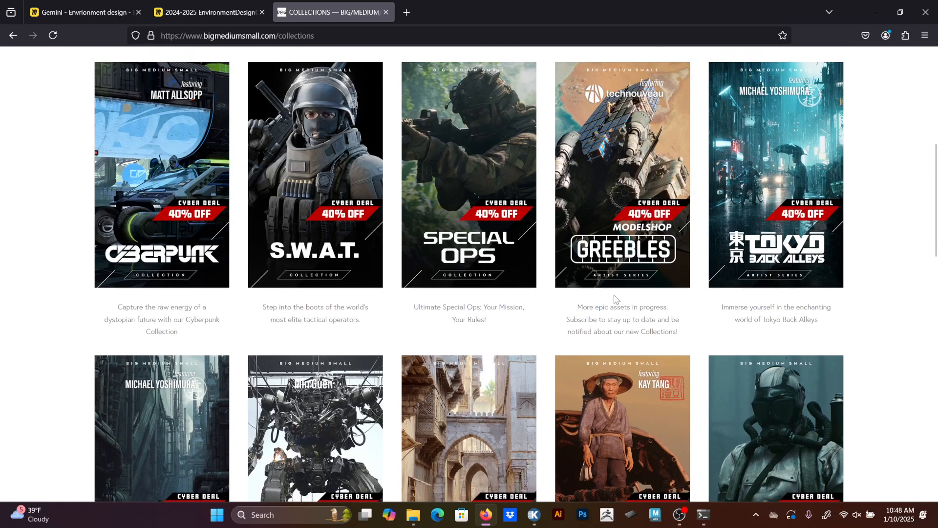
{"action": "scroll", "coordinate": [689, 298], "scroll_direction": "down", "scroll_amount": 3}
{"action": "scroll", "coordinate": [689, 298], "scroll_direction": "up", "scroll_amount": 3}
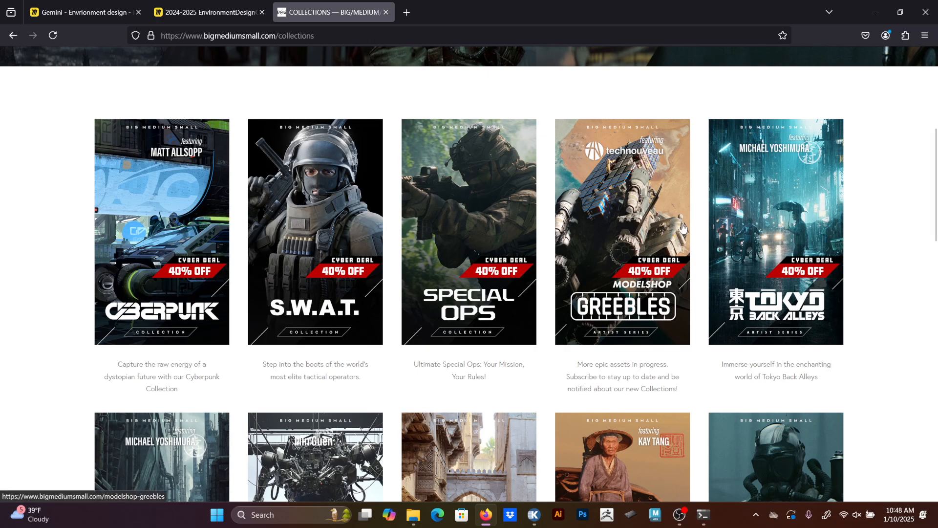
{"action": "scroll", "coordinate": [770, 268], "scroll_direction": "down", "scroll_amount": 3}
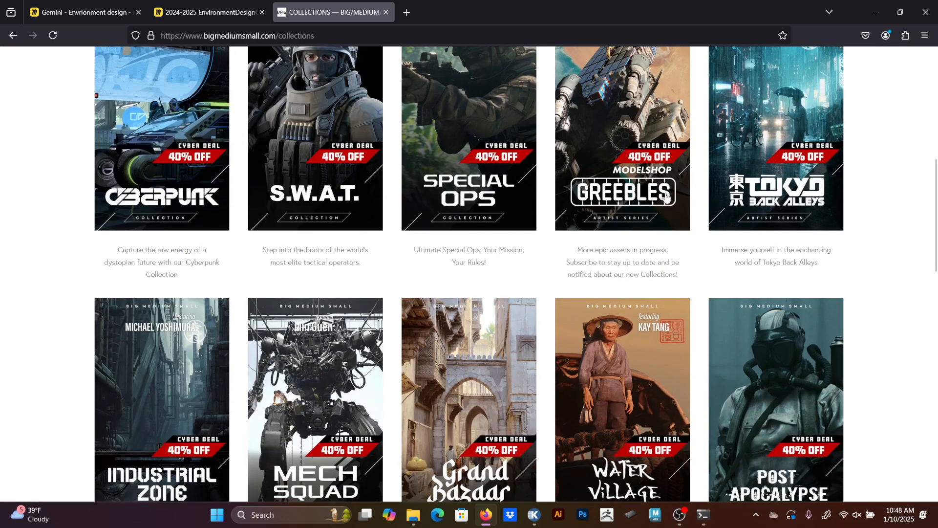
{"action": "left_click", "coordinate": [646, 167]}
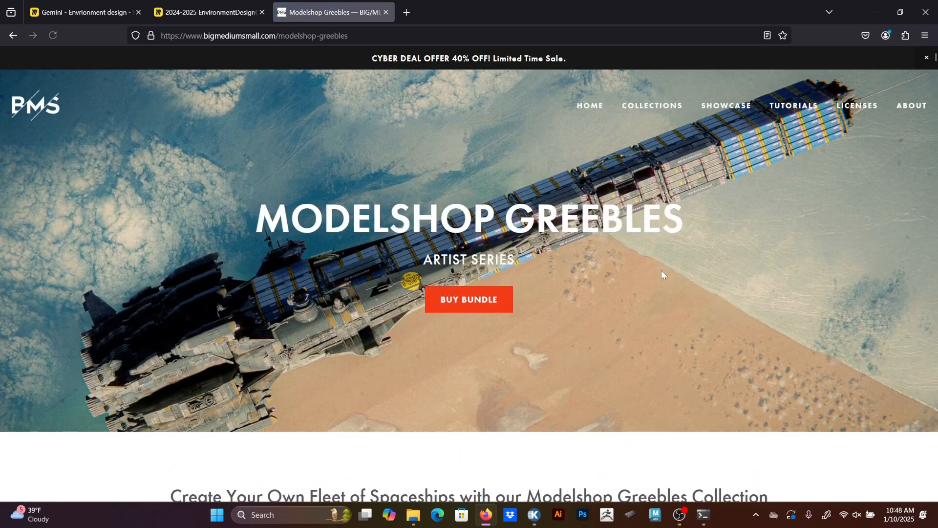
Examine the Modelshop Greebles spaceships, kitbash part sheets and asset library previews.
{"action": "scroll", "coordinate": [661, 270], "scroll_direction": "down", "scroll_amount": 12}
{"action": "scroll", "coordinate": [658, 274], "scroll_direction": "down", "scroll_amount": 20}
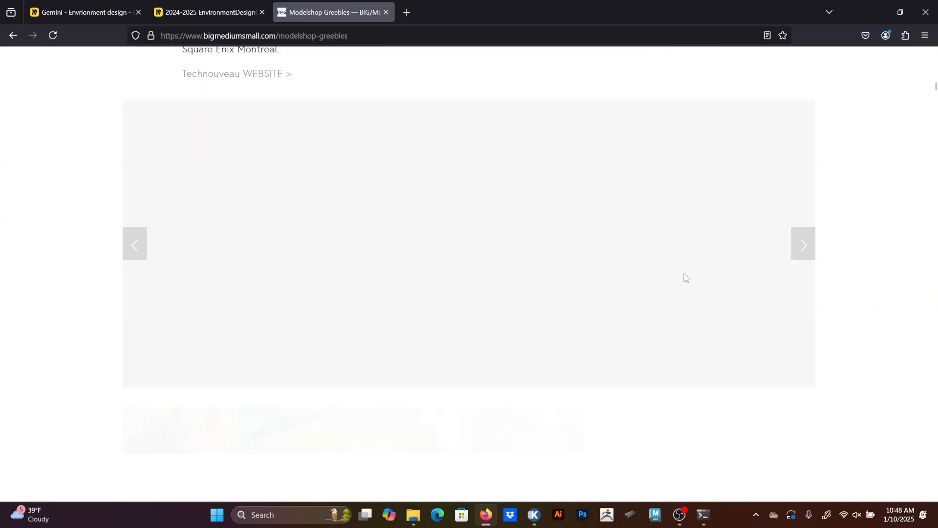
{"action": "scroll", "coordinate": [718, 282], "scroll_direction": "down", "scroll_amount": 20}
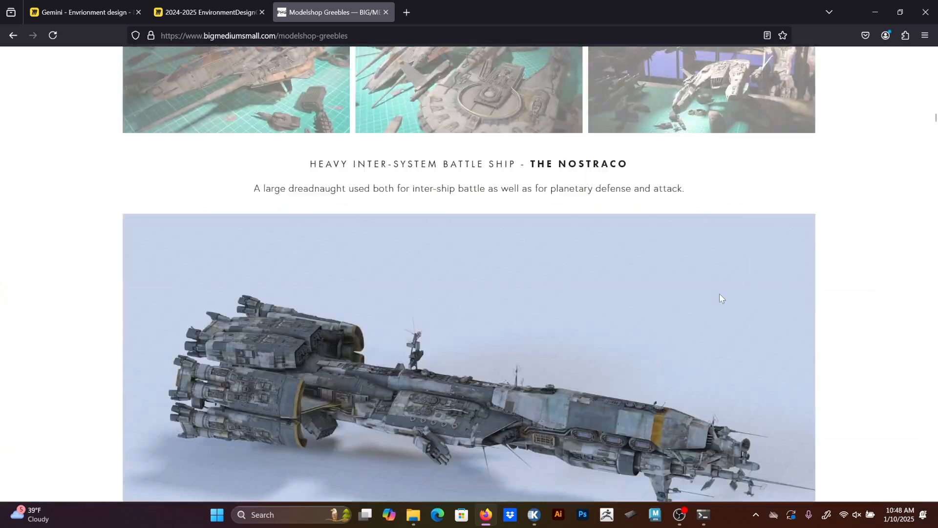
{"action": "scroll", "coordinate": [720, 297], "scroll_direction": "down", "scroll_amount": 6}
{"action": "scroll", "coordinate": [723, 298], "scroll_direction": "up", "scroll_amount": 6}
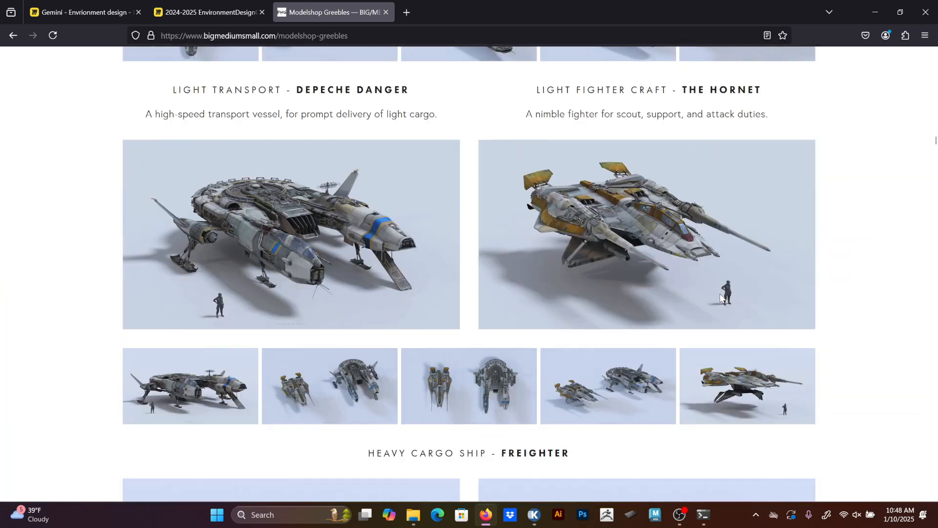
{"action": "scroll", "coordinate": [729, 300], "scroll_direction": "down", "scroll_amount": 20}
{"action": "scroll", "coordinate": [730, 301], "scroll_direction": "down", "scroll_amount": 20}
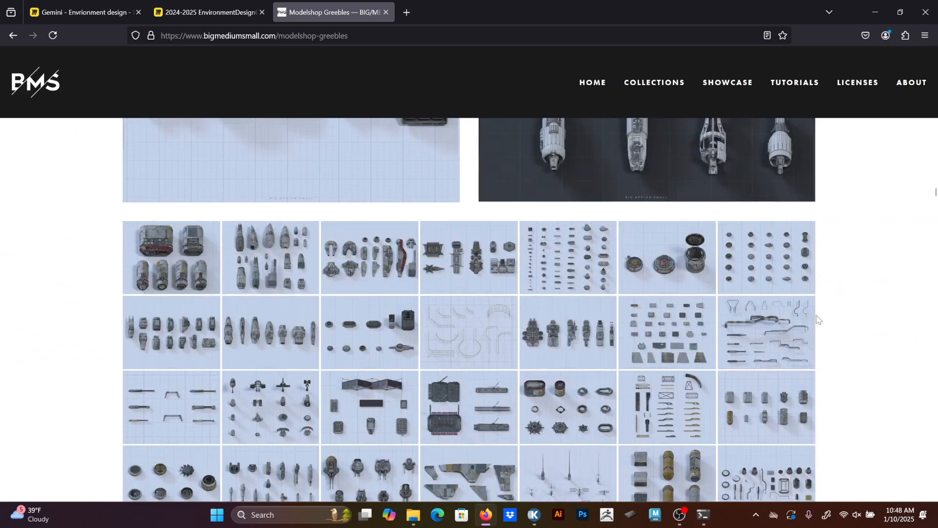
{"action": "scroll", "coordinate": [858, 321], "scroll_direction": "down", "scroll_amount": 15}
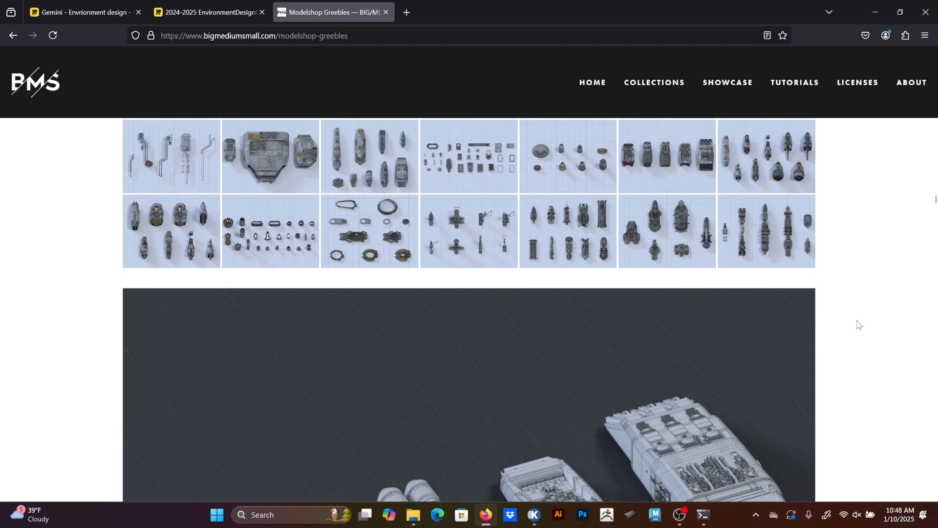
{"action": "scroll", "coordinate": [859, 326], "scroll_direction": "down", "scroll_amount": 15}
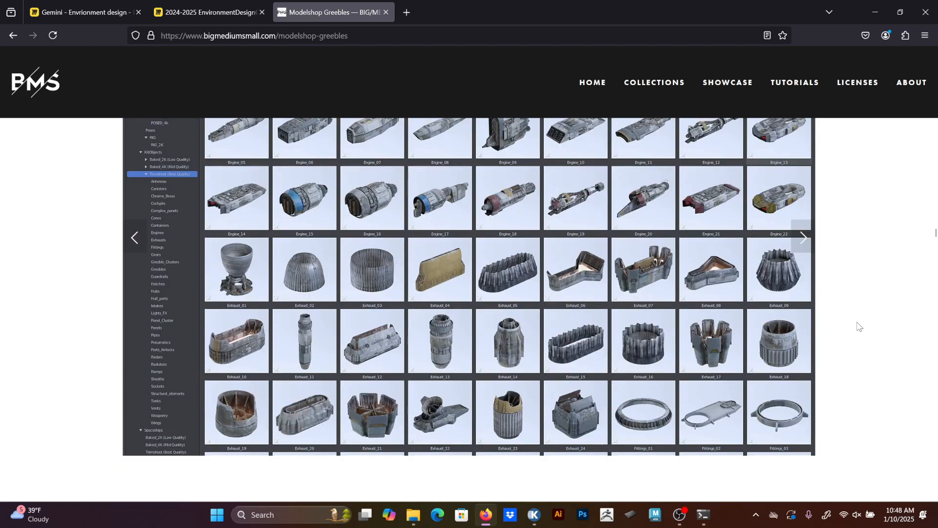
Examine the collection's posed crew characters, their close-up details and the masks and color presets.
{"action": "scroll", "coordinate": [857, 326], "scroll_direction": "down", "scroll_amount": 5}
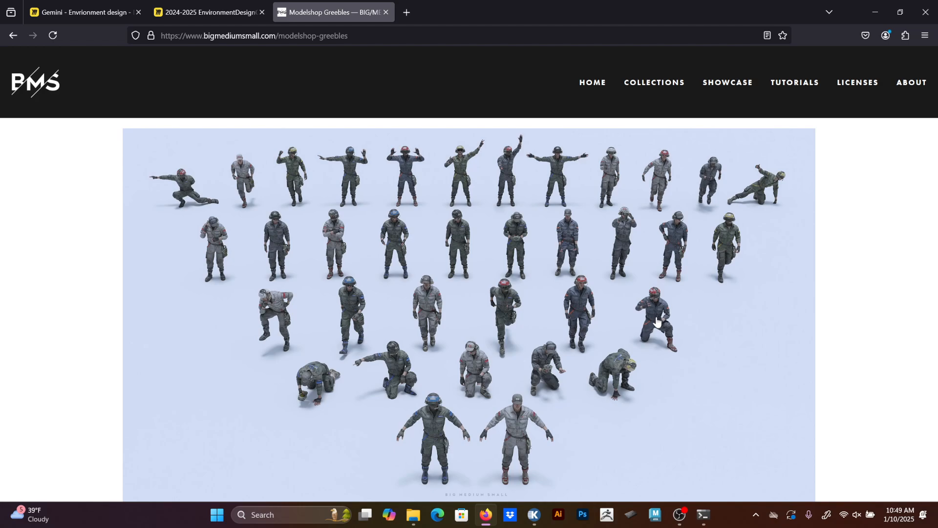
{"action": "scroll", "coordinate": [624, 319], "scroll_direction": "down", "scroll_amount": 3}
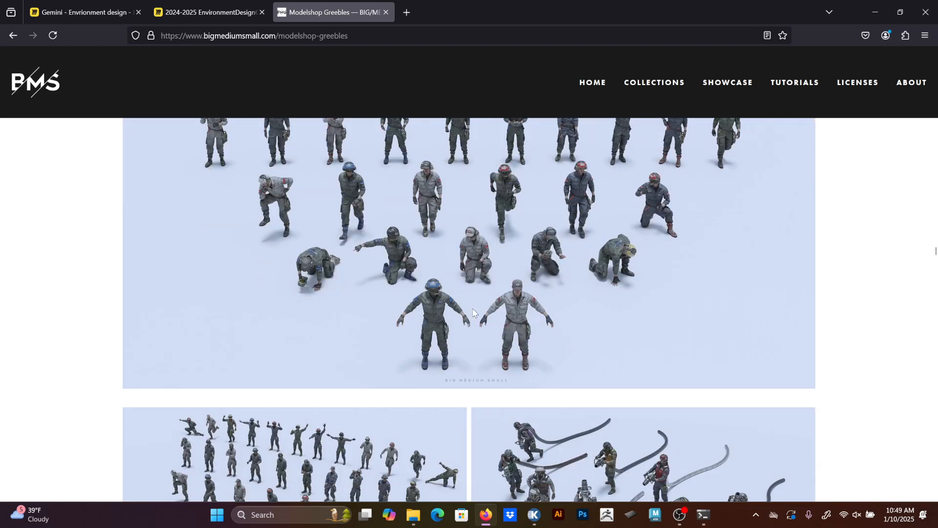
{"action": "scroll", "coordinate": [537, 308], "scroll_direction": "up", "scroll_amount": 4}
{"action": "scroll", "coordinate": [466, 293], "scroll_direction": "down", "scroll_amount": 6}
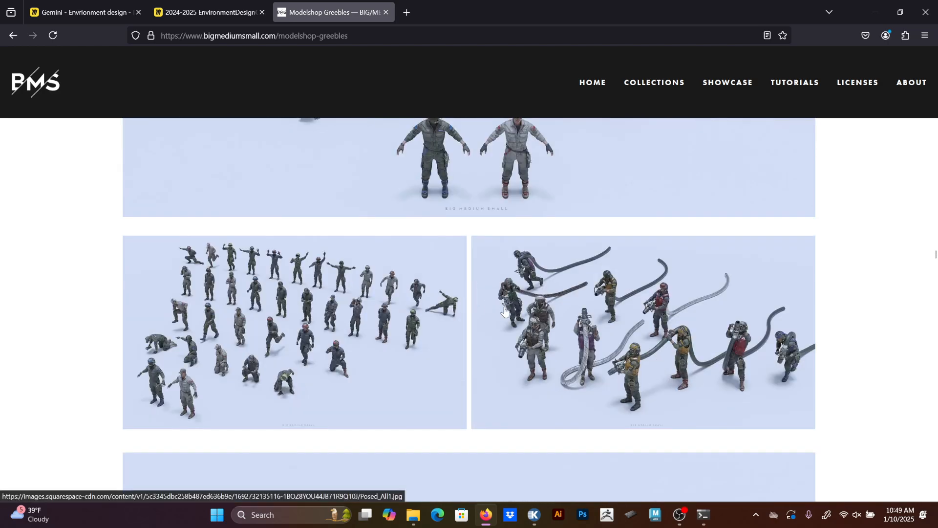
{"action": "scroll", "coordinate": [440, 318], "scroll_direction": "down", "scroll_amount": 6}
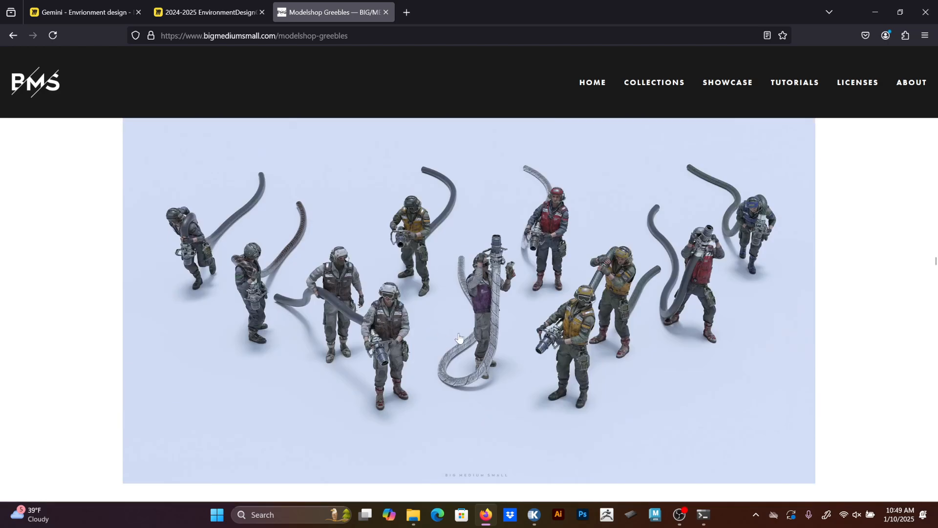
{"action": "scroll", "coordinate": [381, 315], "scroll_direction": "down", "scroll_amount": 8}
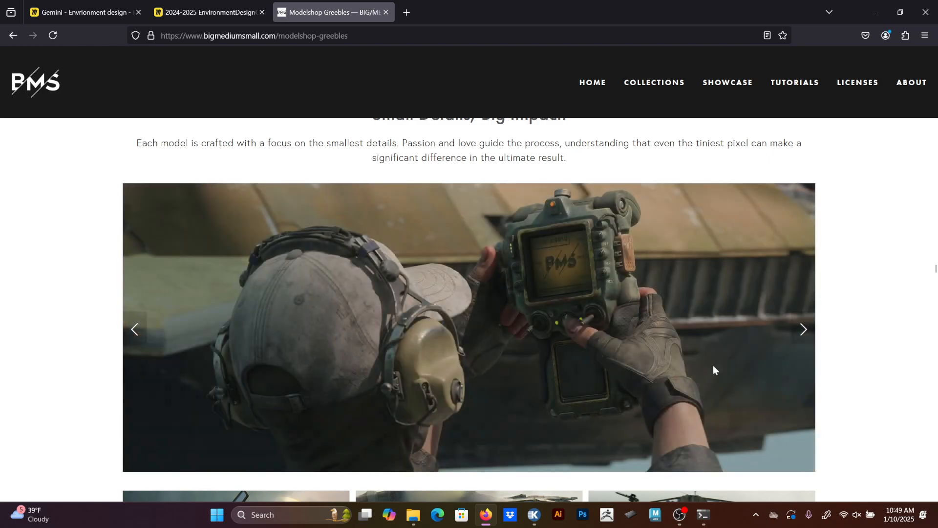
{"action": "scroll", "coordinate": [598, 293], "scroll_direction": "down", "scroll_amount": 2}
{"action": "scroll", "coordinate": [717, 369], "scroll_direction": "up", "scroll_amount": 1}
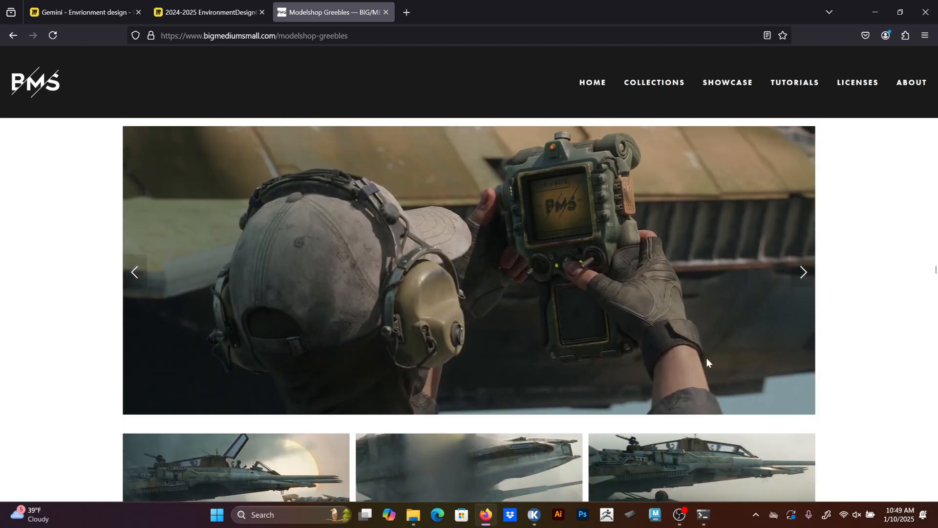
{"action": "scroll", "coordinate": [713, 352], "scroll_direction": "down", "scroll_amount": 5}
{"action": "scroll", "coordinate": [704, 330], "scroll_direction": "down", "scroll_amount": 5}
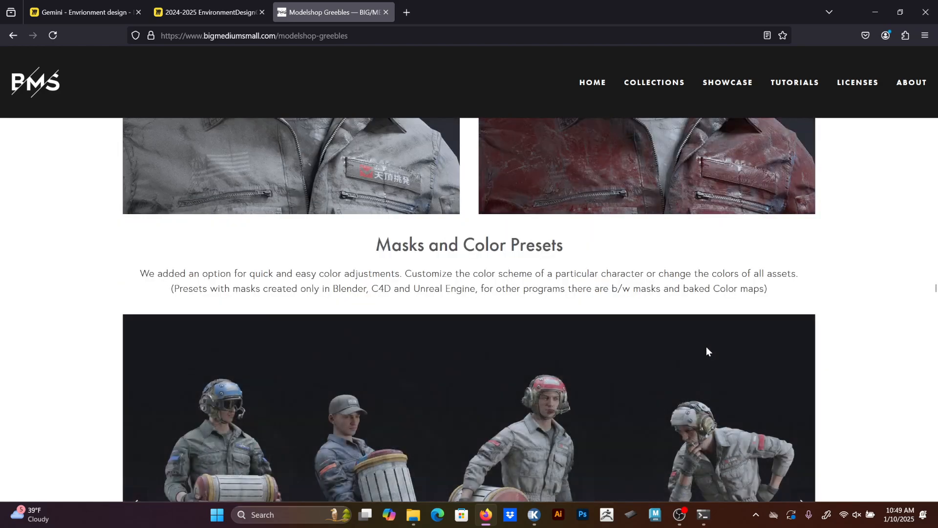
{"action": "scroll", "coordinate": [705, 347], "scroll_direction": "up", "scroll_amount": 1}
{"action": "scroll", "coordinate": [707, 345], "scroll_direction": "down", "scroll_amount": 10}
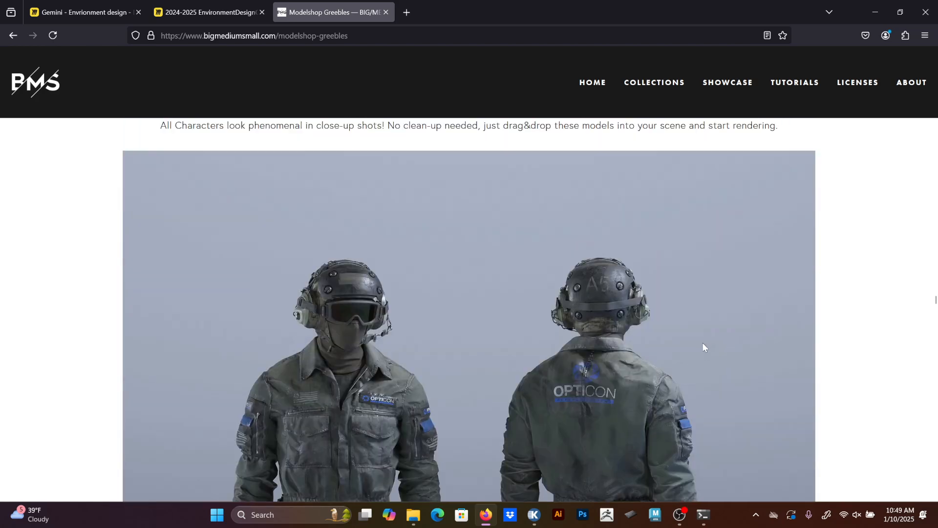
Return to Blender, inspect DUDE up close beside the rocks, and go back to the camera view.
{"action": "left_click", "coordinate": [874, 13]}
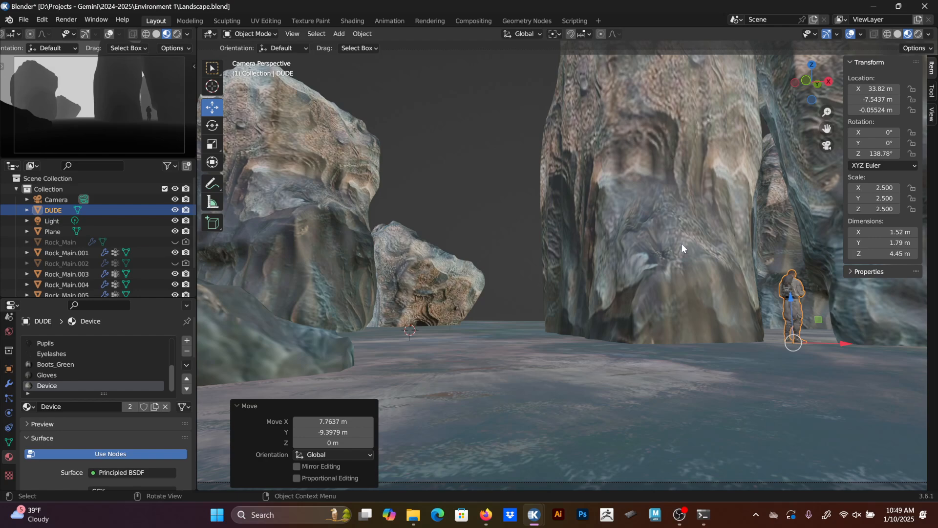
{"action": "middle_click_drag", "start_coordinate": [813, 303], "coordinate": [769, 300]}
{"action": "key", "text": "KP_Decimal"}
{"action": "scroll", "coordinate": [598, 217], "scroll_direction": "up", "scroll_amount": 3}
{"action": "middle_click_drag", "start_coordinate": [598, 217], "coordinate": [523, 152]}
{"action": "scroll", "coordinate": [606, 178], "scroll_direction": "down", "scroll_amount": 10}
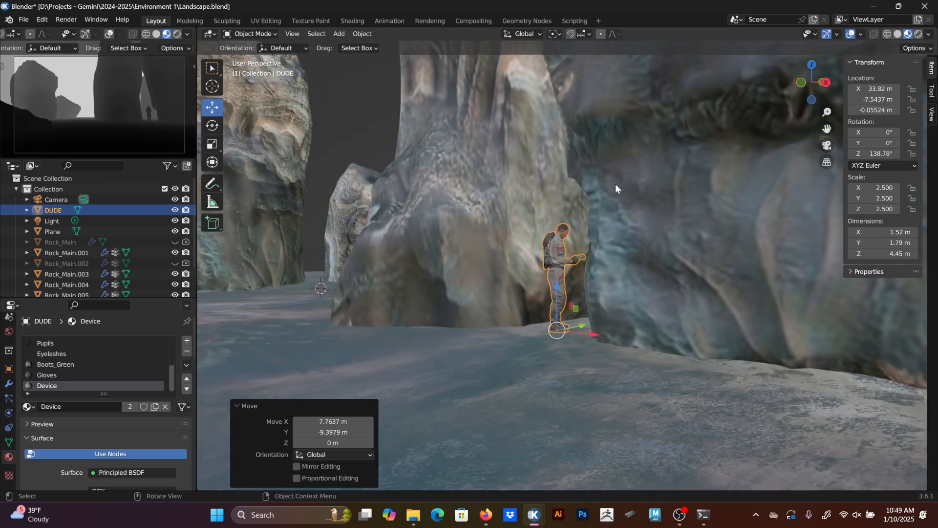
{"action": "scroll", "coordinate": [616, 184], "scroll_direction": "up", "scroll_amount": 3}
{"action": "scroll", "coordinate": [635, 196], "scroll_direction": "down", "scroll_amount": 2}
{"action": "key", "text": "KP_0"}
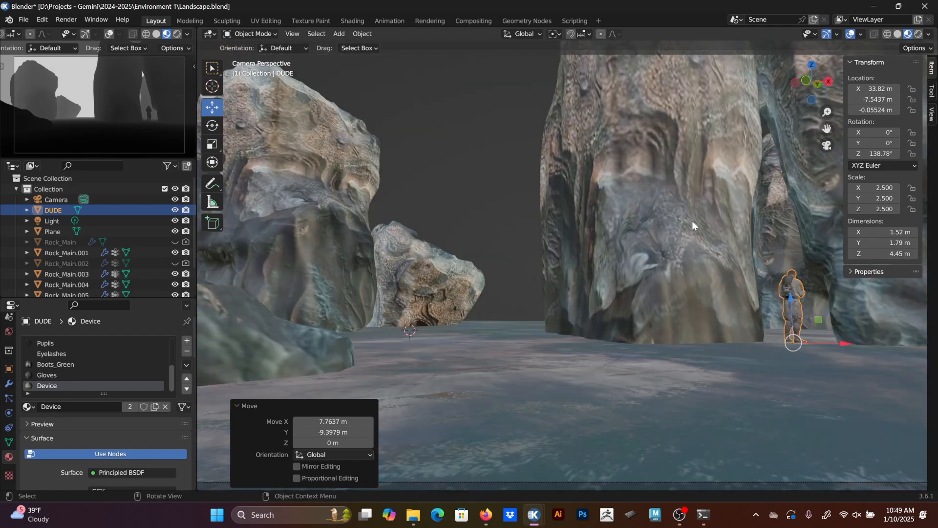
Rotate DUDE about 74° around the vertical Z axis and move it about 4 m across the ground, closer to the camera.
{"action": "key", "text": "r"}
{"action": "key", "text": "z"}
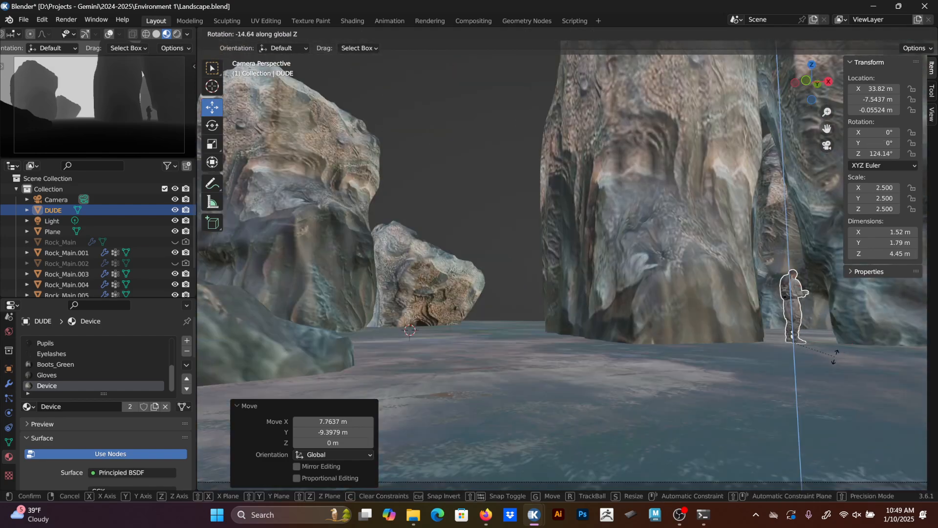
{"action": "left_click", "coordinate": [822, 262]}
{"action": "middle_click_drag", "start_coordinate": [823, 262], "coordinate": [815, 347]}
{"action": "key", "text": "g"}
{"action": "key", "text": "shift+z"}
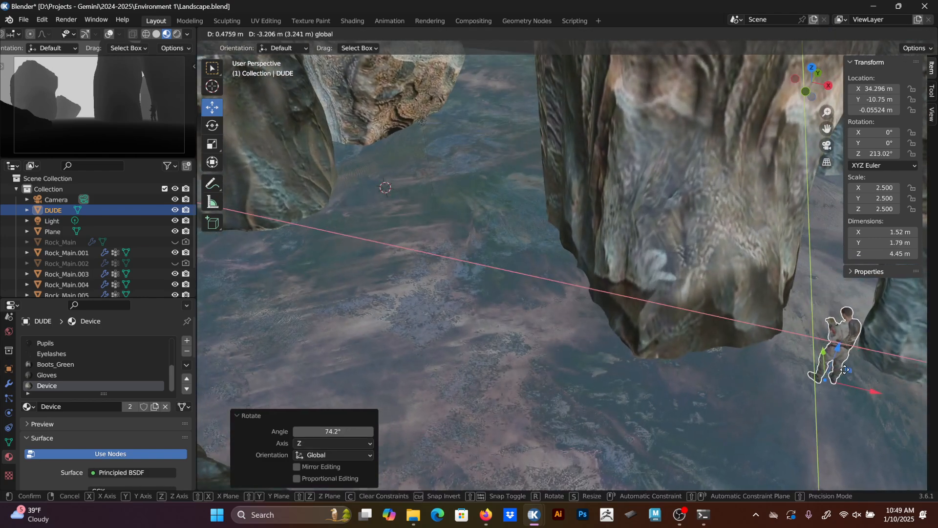
{"action": "left_click", "coordinate": [758, 295]}
{"action": "middle_click_drag", "start_coordinate": [758, 296], "coordinate": [761, 280]}
{"action": "key", "text": "KP_0"}
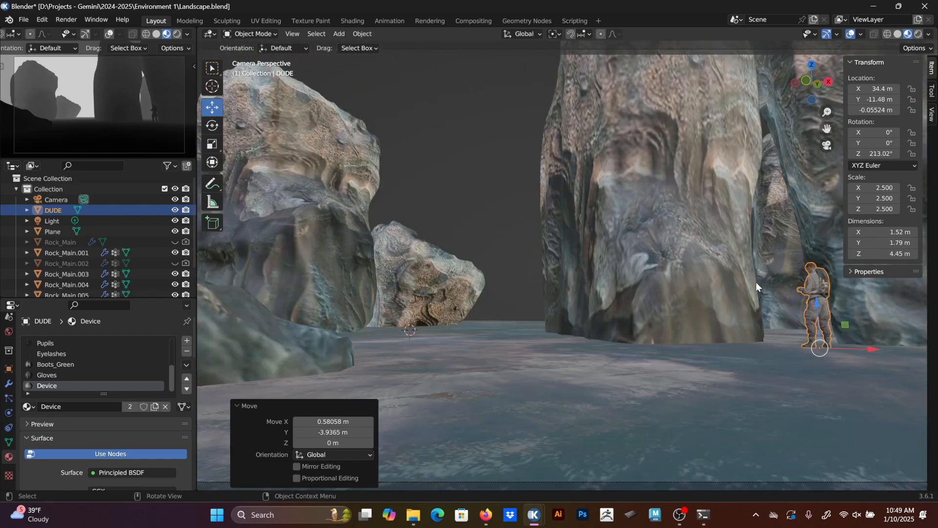
{"action": "left_click_drag", "start_coordinate": [861, 350], "coordinate": [844, 327]}
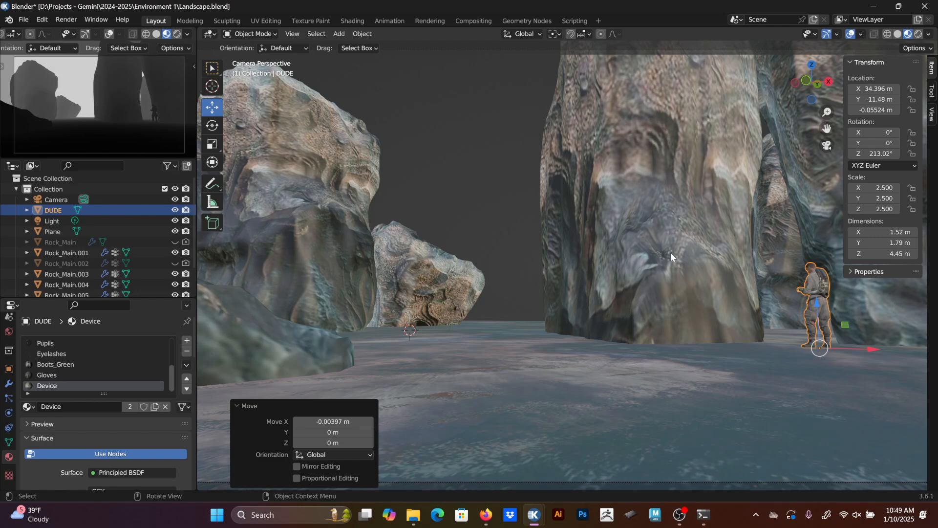
Duplicate the small distant rock Rock_Main.005 using Local orientation, raising the copy about 39.4 m along its local Z axis.
{"action": "scroll", "coordinate": [656, 233], "scroll_direction": "down", "scroll_amount": 3}
{"action": "scroll", "coordinate": [656, 233], "scroll_direction": "up", "scroll_amount": 2}
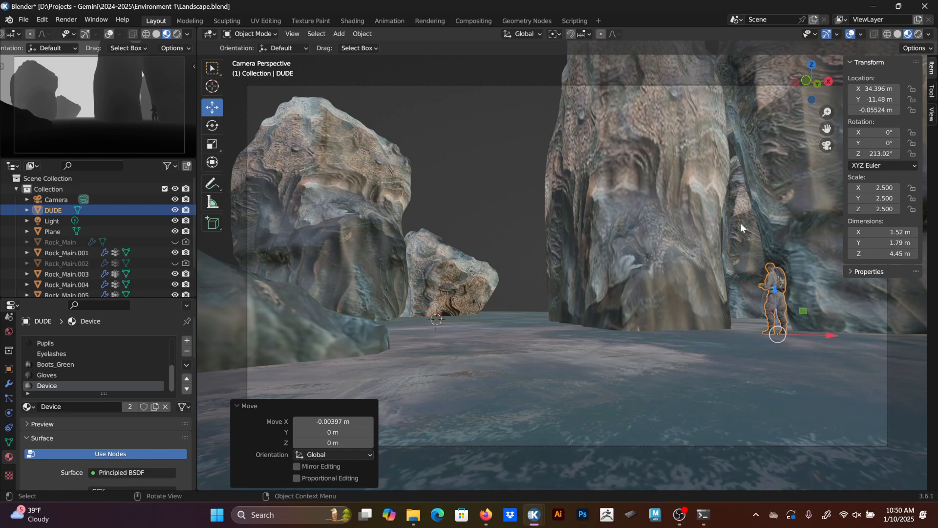
{"action": "left_click", "coordinate": [453, 283]}
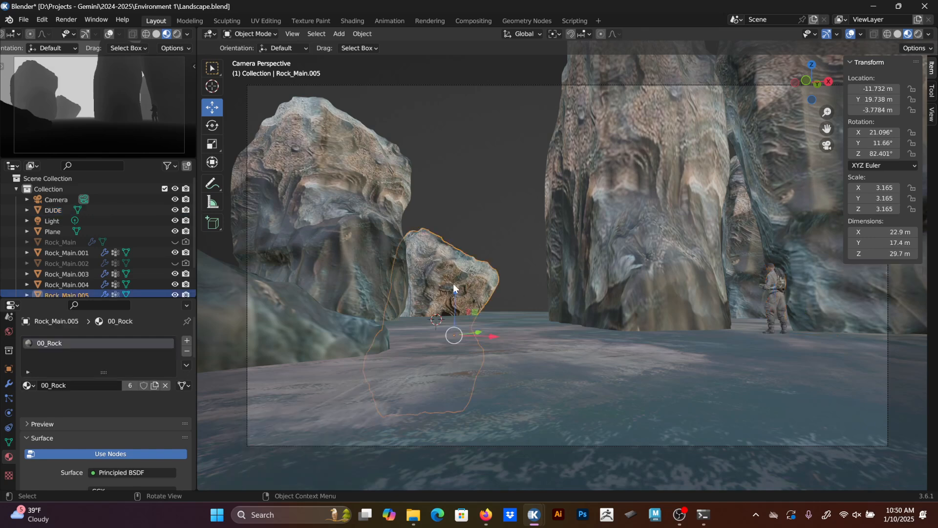
{"action": "left_click", "coordinate": [524, 33]}
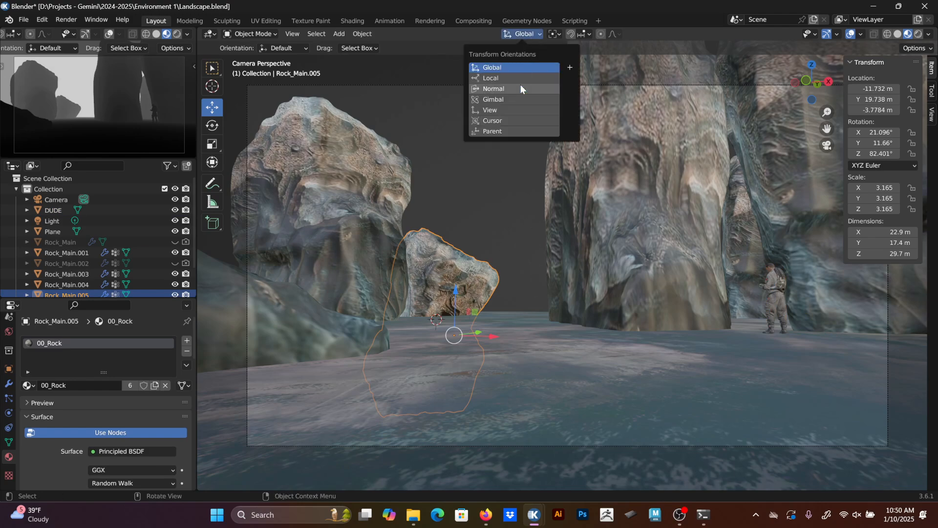
{"action": "left_click", "coordinate": [518, 79]}
{"action": "key", "text": "shift+d"}
{"action": "key", "text": "z"}
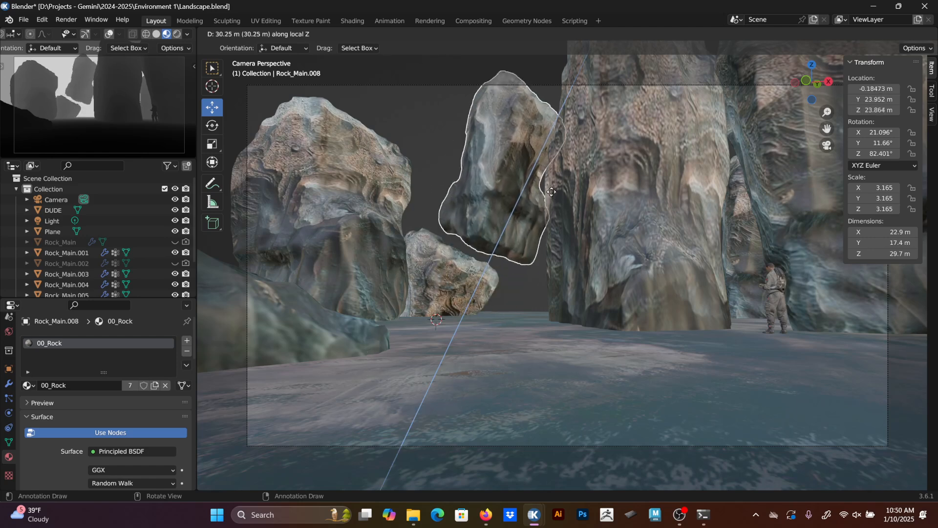
{"action": "left_click", "coordinate": [591, 168]}
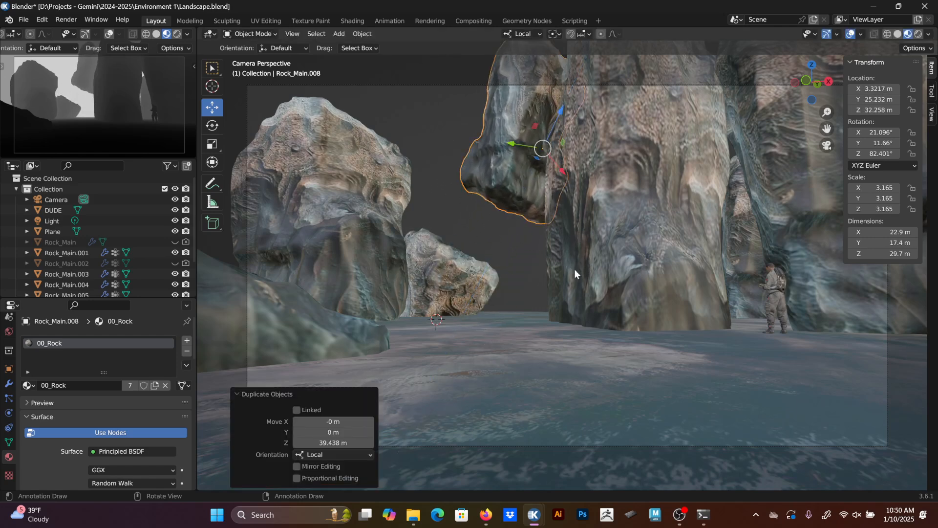
With proportional editing, pull a vertex on the raised rock's underside about 32.2 m down along local Z to form a leg below ground.
{"action": "key", "text": "Tab"}
{"action": "left_click", "coordinate": [531, 224]}
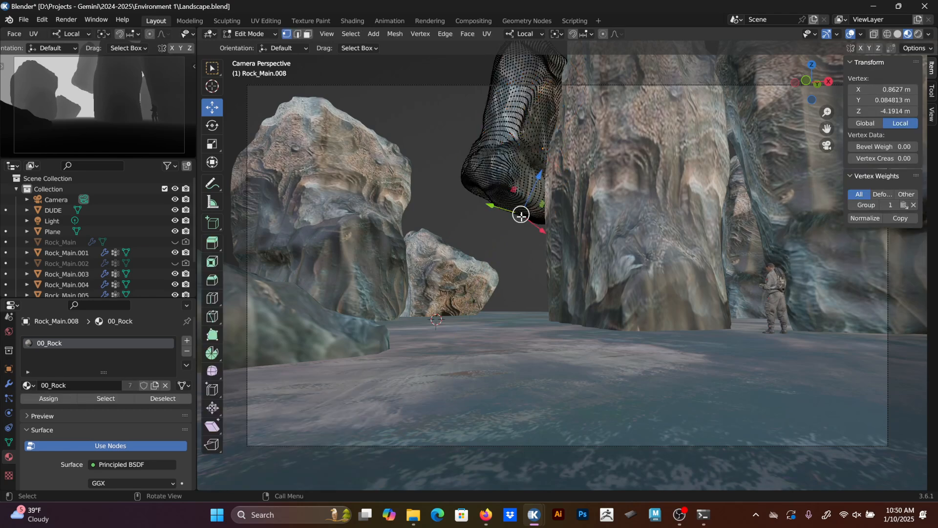
{"action": "left_click", "coordinate": [604, 34]}
{"action": "left_click_drag", "start_coordinate": [545, 174], "coordinate": [448, 316]}
{"action": "scroll", "coordinate": [527, 212], "scroll_direction": "down", "scroll_amount": 4}
{"action": "scroll", "coordinate": [521, 221], "scroll_direction": "up", "scroll_amount": 3}
{"action": "scroll", "coordinate": [459, 305], "scroll_direction": "up", "scroll_amount": 1}
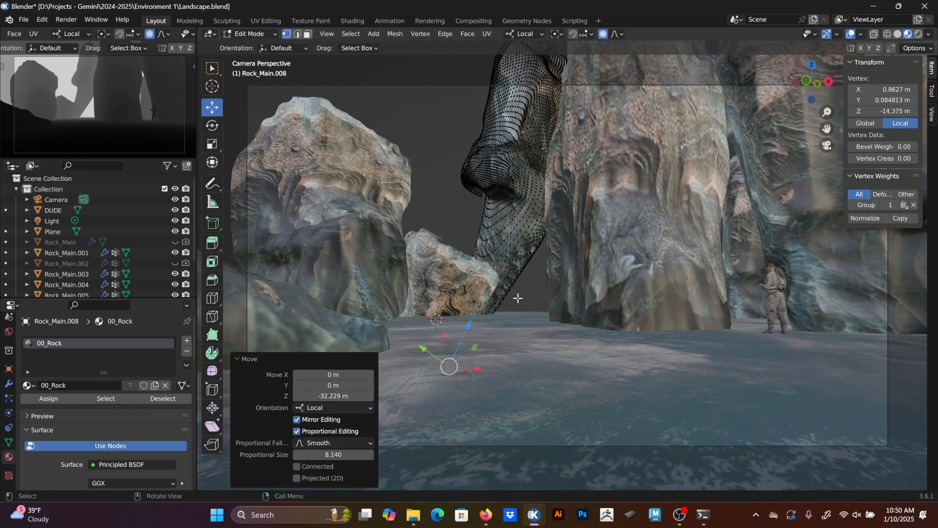
Pull a second lower vertex of the raised rock down into the ground beside the first leg to form an arch.
{"action": "left_click", "coordinate": [530, 239]}
{"action": "left_click", "coordinate": [536, 250]}
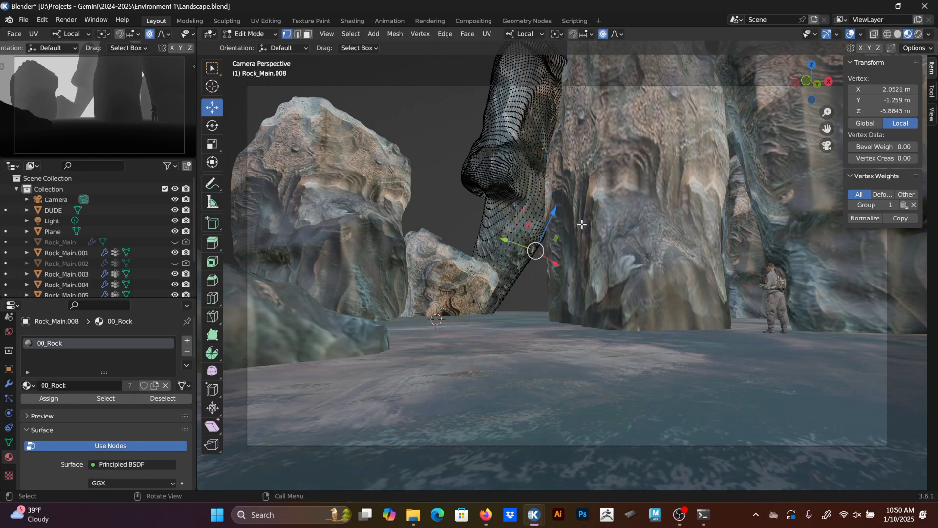
{"action": "key", "text": "g"}
{"action": "left_click", "coordinate": [615, 313]}
{"action": "key", "text": "Tab"}
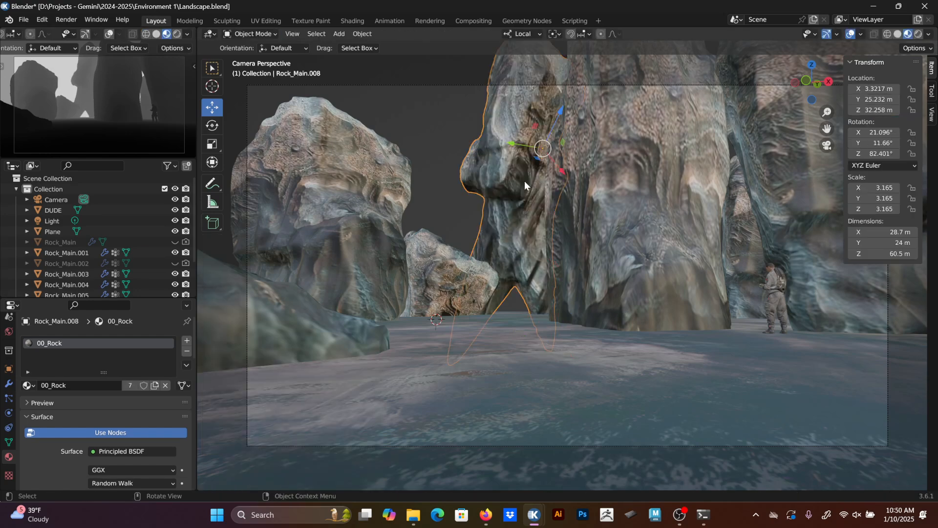
Duplicate Rock_Main.001 straight up along the Z axis so the copy sits above the original rock.
{"action": "left_click", "coordinate": [394, 177]}
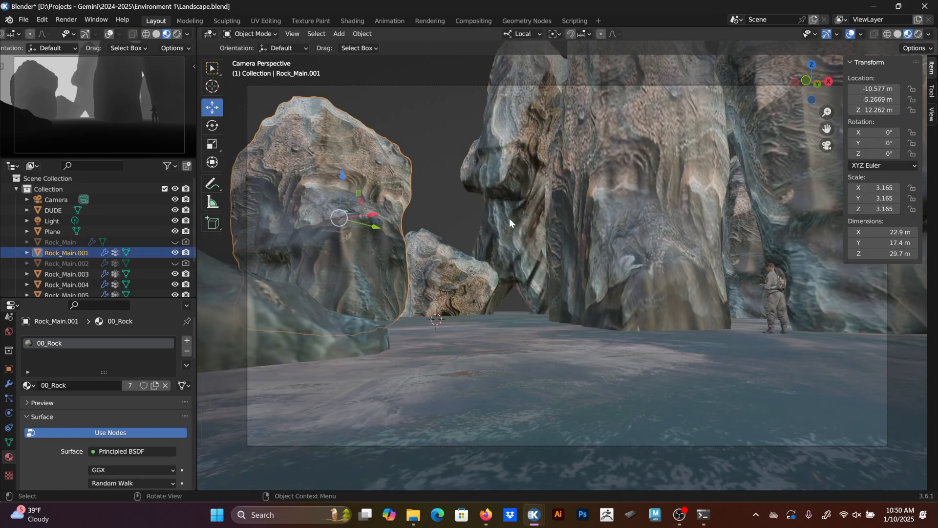
{"action": "key", "text": "shift+d"}
{"action": "key", "text": "z"}
{"action": "key", "text": "z"}
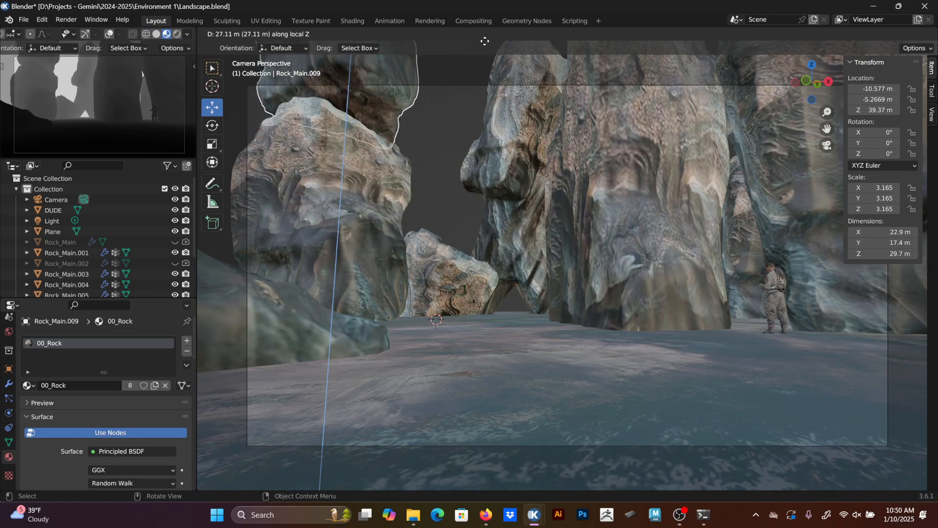
{"action": "left_click", "coordinate": [485, 491]}
Narrow the tall rock pillar Rock_Main.007 to 0.697 on its local X and Y axes, keeping its height.
{"action": "left_click", "coordinate": [650, 303]}
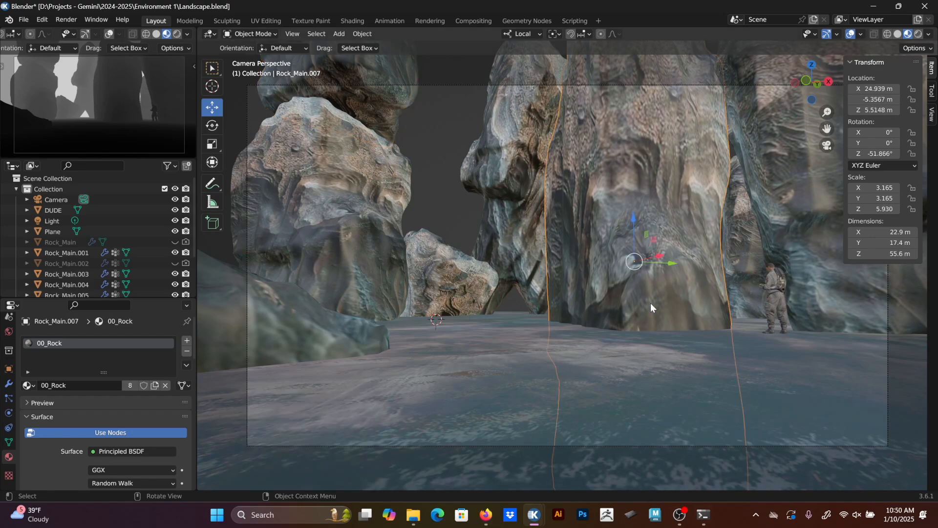
{"action": "key", "text": "KP_0"}
{"action": "key", "text": "s"}
{"action": "key", "text": "shift+z"}
{"action": "key", "text": "shift+z"}
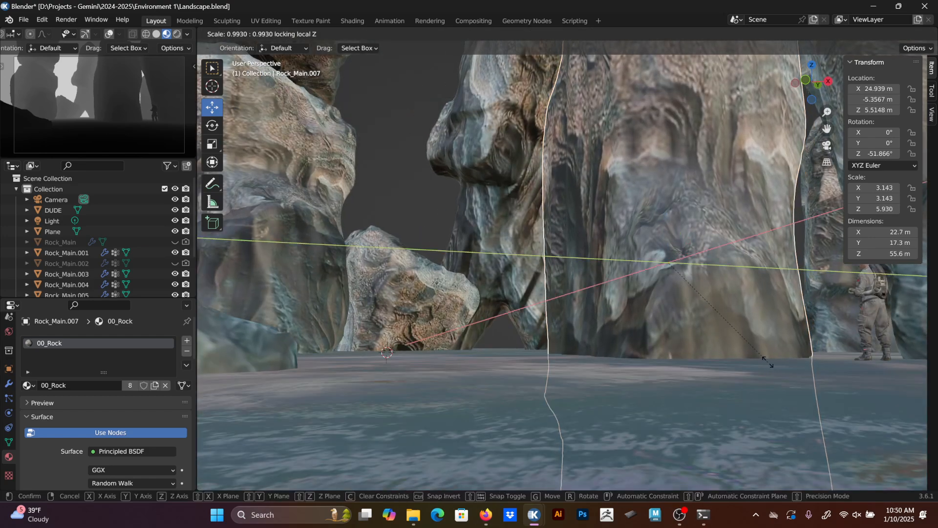
{"action": "left_click", "coordinate": [717, 348]}
Shift the narrowed pillar about 1.7 m toward the character and tilt it slightly.
{"action": "key", "text": "g"}
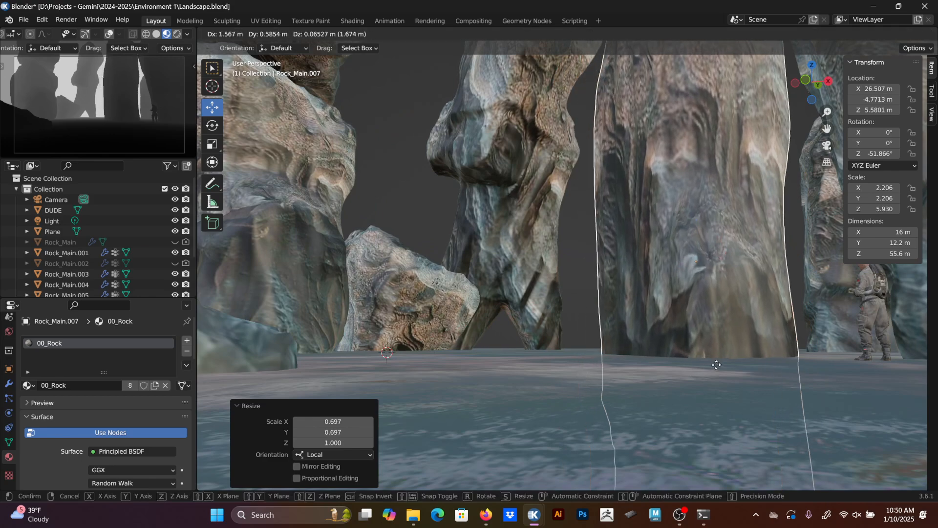
{"action": "left_click", "coordinate": [742, 386]}
{"action": "key", "text": "r"}
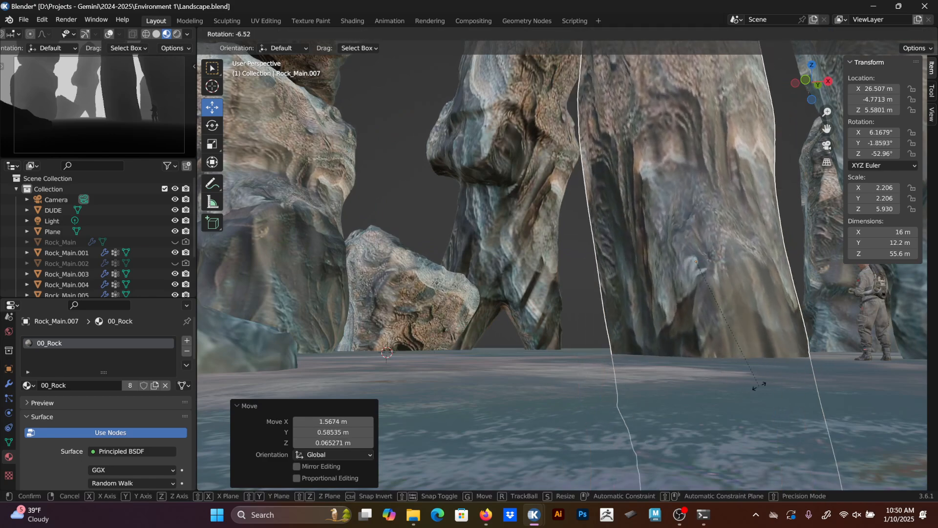
{"action": "left_click", "coordinate": [752, 351]}
Move the large rock behind the character, Rock_Main.003, about 2.3 m along its local X axis, away from the pillar.
{"action": "middle_click_drag", "start_coordinate": [752, 351], "coordinate": [750, 322]}
{"action": "left_click", "coordinate": [783, 273]}
{"action": "scroll", "coordinate": [804, 326], "scroll_direction": "down", "scroll_amount": 1}
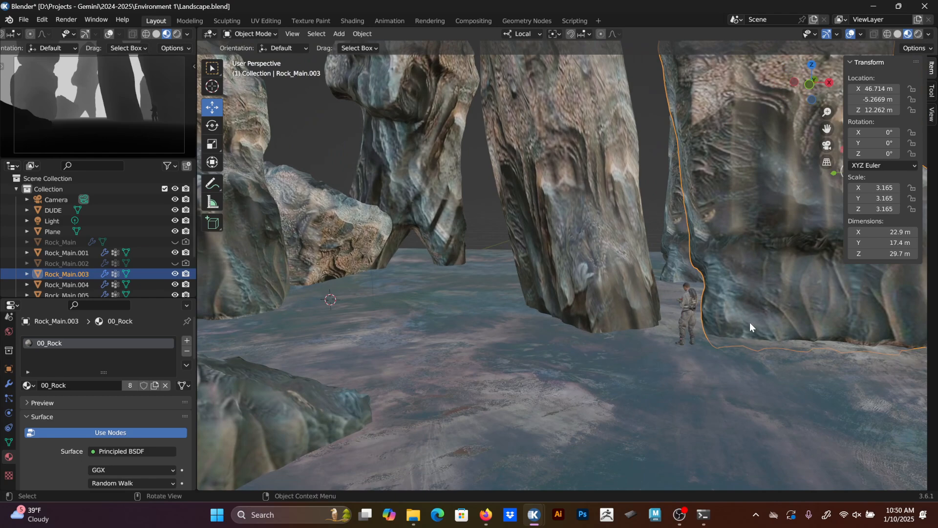
{"action": "key", "text": "g"}
{"action": "key", "text": "y"}
{"action": "key", "text": "x"}
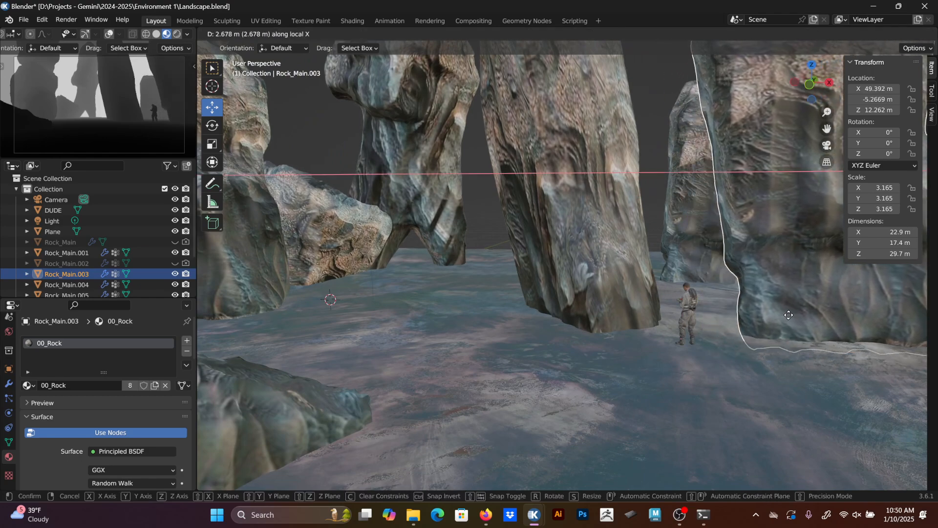
{"action": "left_click", "coordinate": [783, 315]}
Tilt Rock_Main.001 to a Y rotation of about 22.5°, enlarge it uniformly by 1.122, and refine its tilt.
{"action": "middle_click_drag", "start_coordinate": [603, 312], "coordinate": [584, 305]}
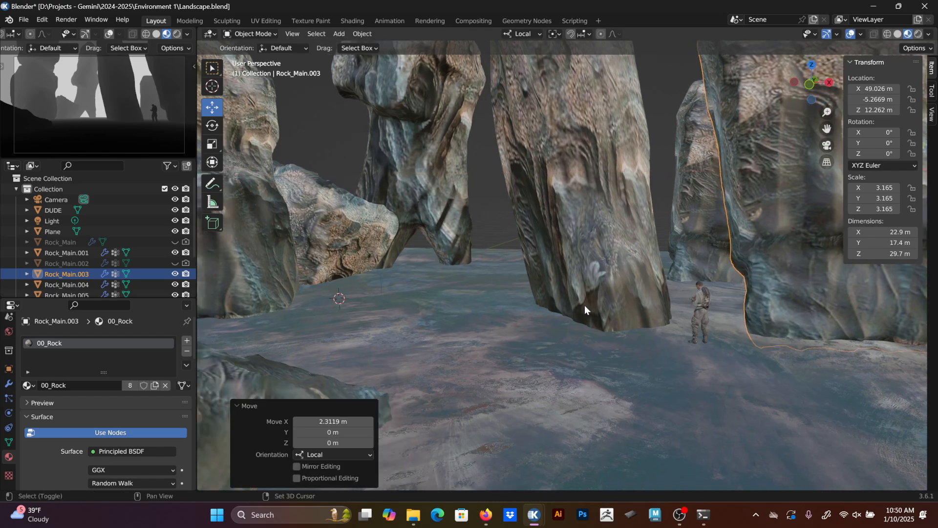
{"action": "scroll", "coordinate": [146, 110], "scroll_direction": "down", "scroll_amount": 1}
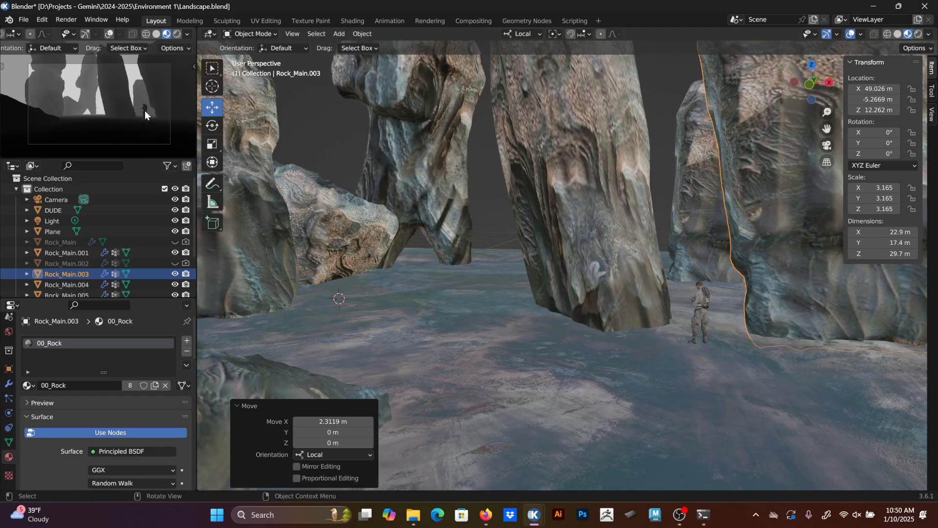
{"action": "left_click", "coordinate": [263, 145]}
{"action": "middle_click_drag", "start_coordinate": [386, 151], "coordinate": [459, 180], "text": "shift"}
{"action": "scroll", "coordinate": [472, 167], "scroll_direction": "down", "scroll_amount": 2}
{"action": "key", "text": "r"}
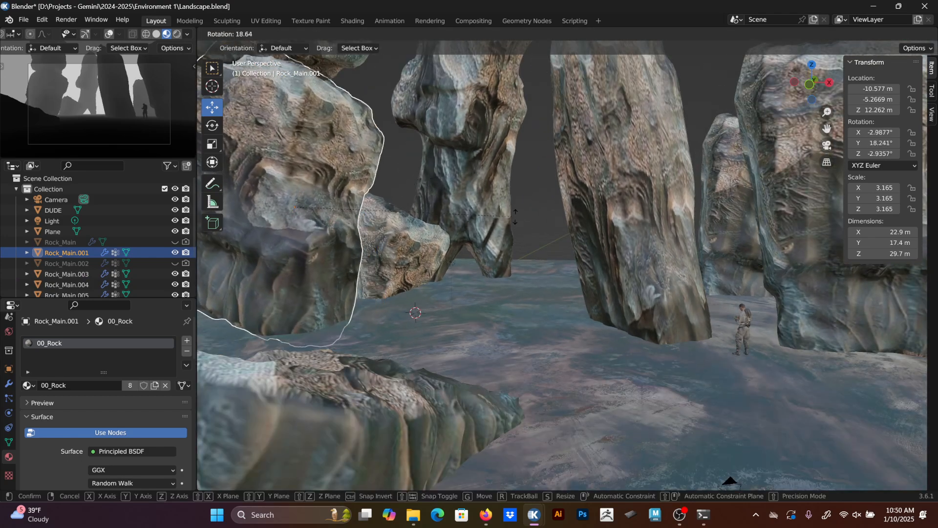
{"action": "left_click", "coordinate": [512, 233]}
{"action": "key", "text": "s"}
{"action": "left_click", "coordinate": [546, 233]}
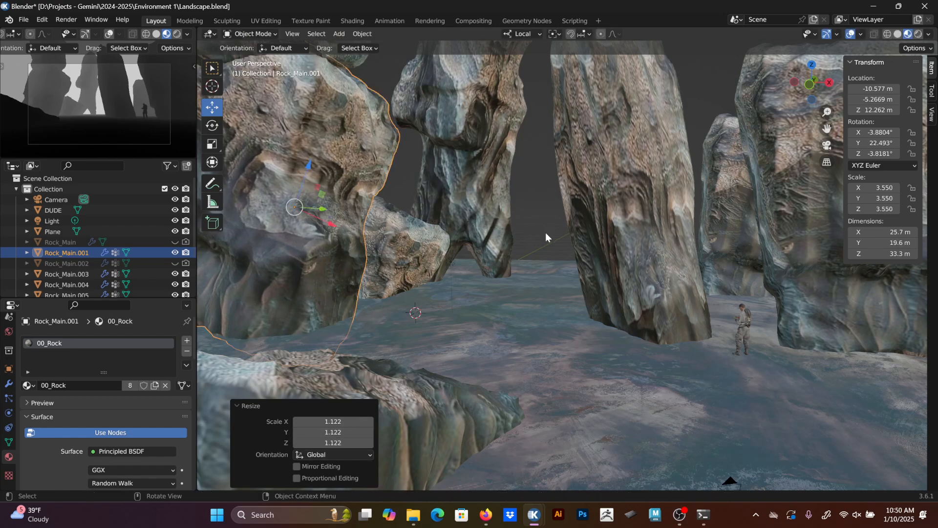
{"action": "key", "text": "r"}
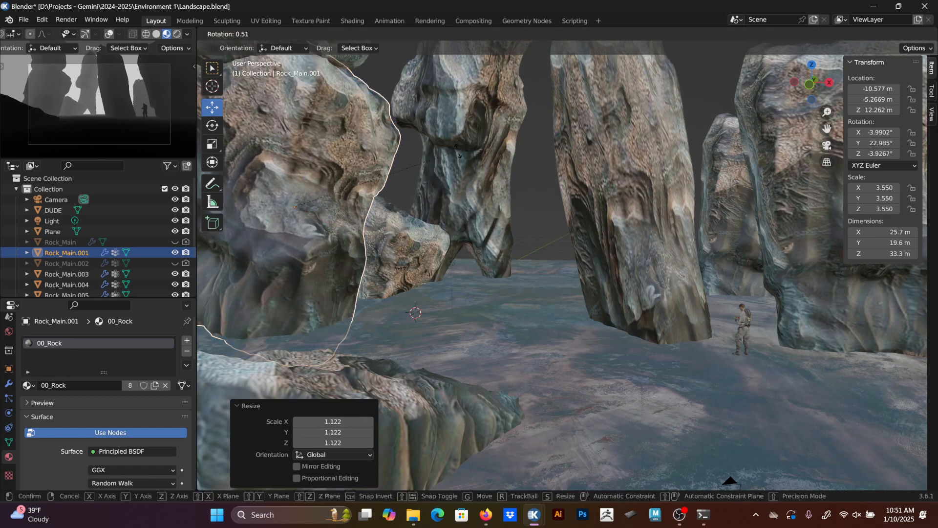
Rotate Rock_Main.001 about -75° around its local Z axis and shift it about -4.6 m along its local Y axis.
{"action": "key", "text": "z"}
{"action": "key", "text": "z"}
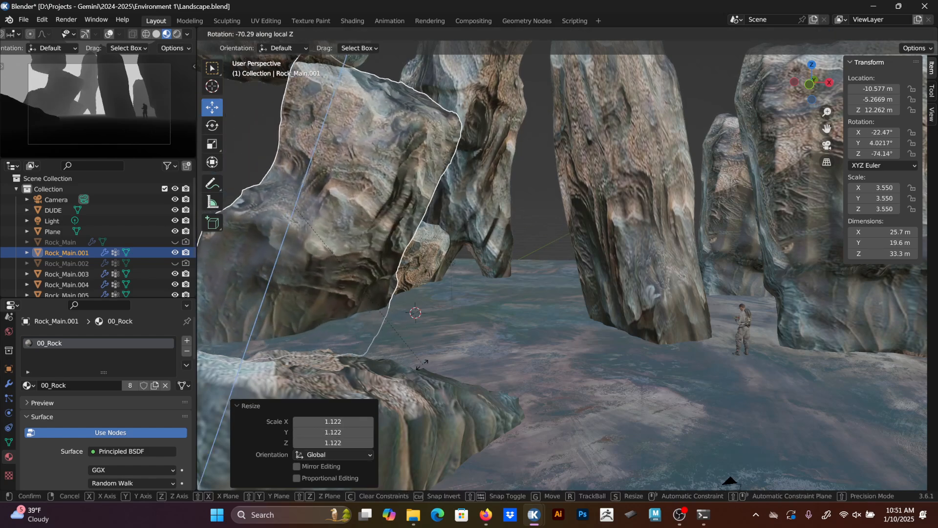
{"action": "left_click", "coordinate": [403, 367]}
{"action": "middle_click_drag", "start_coordinate": [410, 279], "coordinate": [497, 278]}
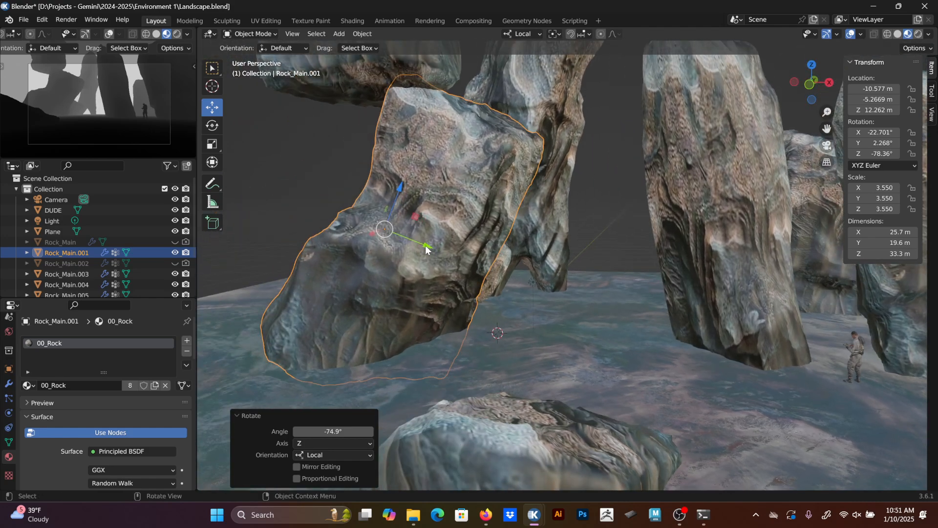
{"action": "key", "text": "g"}
{"action": "key", "text": "y"}
{"action": "left_click", "coordinate": [394, 174]}
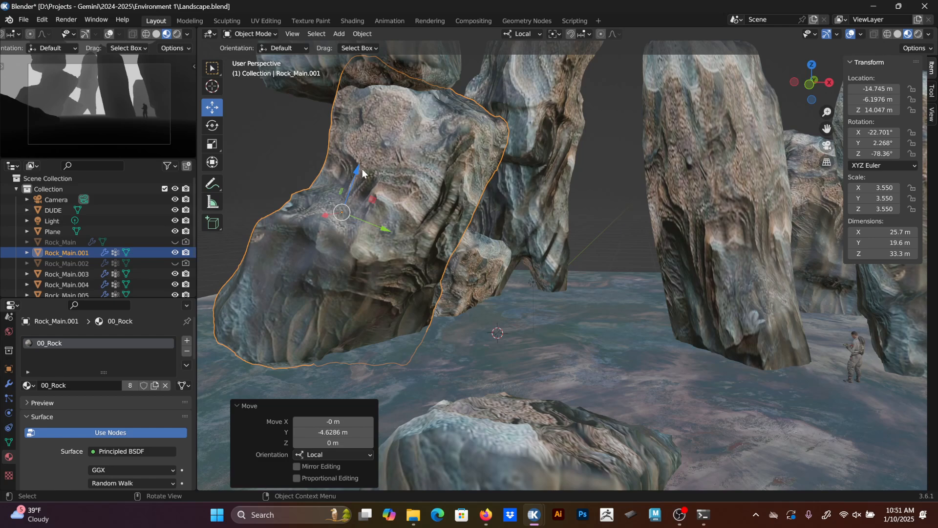
Duplicate Rock_Main.001 beside itself, then duplicate that copy about 9 m along X and 13 m down to the cliff's base.
{"action": "key", "text": "shift+d"}
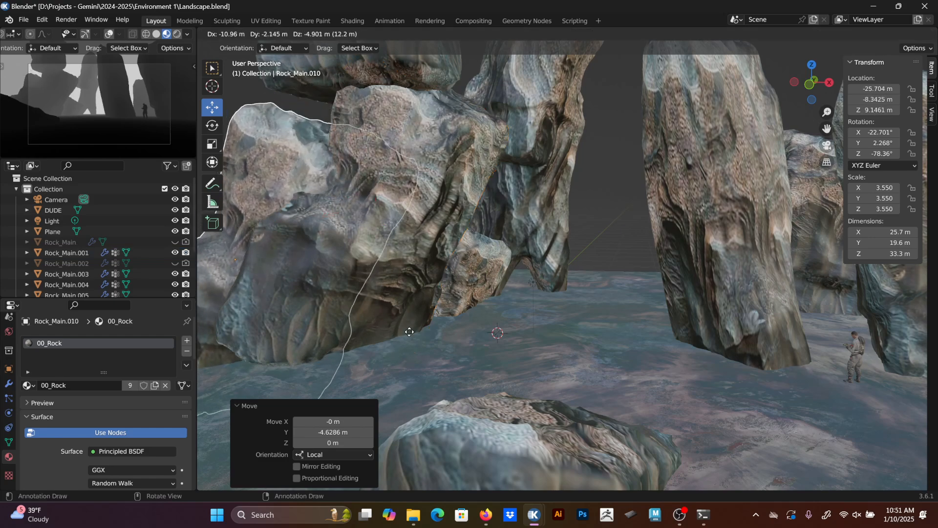
{"action": "left_click", "coordinate": [425, 320]}
{"action": "key", "text": "shift+d"}
{"action": "left_click", "coordinate": [518, 346]}
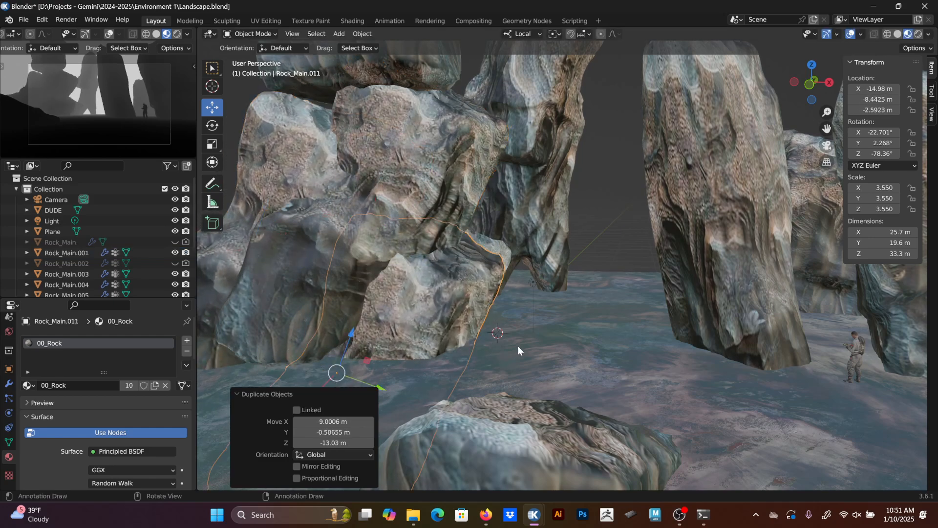
Scale the lower copy by about 0.575 and nudge it along its local axes, including about 1.9 m in Y.
{"action": "key", "text": "s"}
{"action": "left_click", "coordinate": [488, 300]}
{"action": "middle_click_drag", "start_coordinate": [475, 308], "coordinate": [495, 330]}
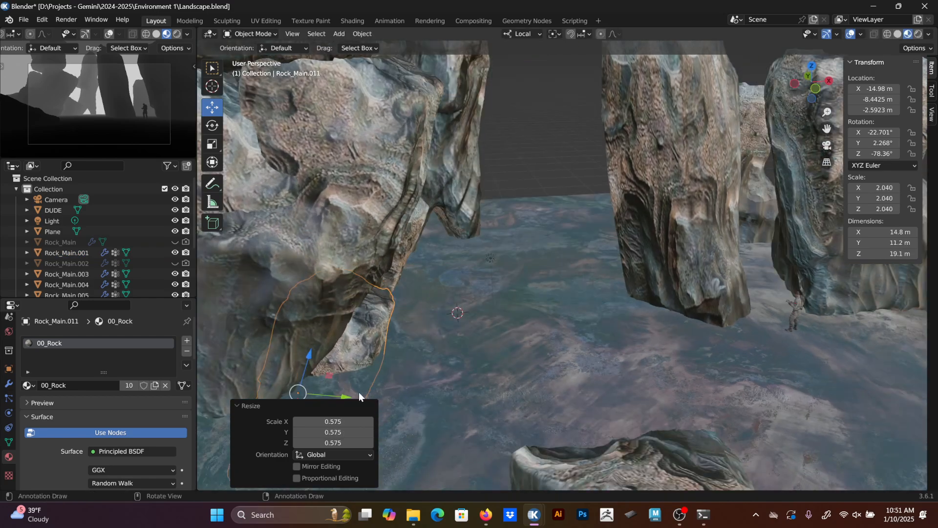
{"action": "left_click_drag", "start_coordinate": [358, 395], "coordinate": [391, 393]}
{"action": "middle_click_drag", "start_coordinate": [390, 394], "coordinate": [530, 232]}
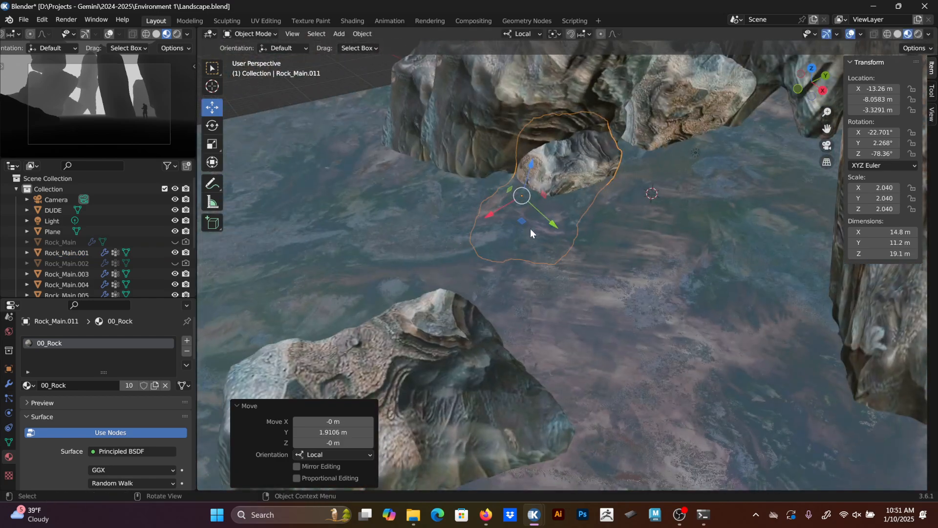
{"action": "left_click_drag", "start_coordinate": [494, 212], "coordinate": [476, 230]}
{"action": "middle_click_drag", "start_coordinate": [476, 231], "coordinate": [574, 281]}
Duplicate the foreground rock about 16 m in X, 7 m in Y and 5 m in Z, and scale the copy by about 0.262.
{"action": "scroll", "coordinate": [586, 275], "scroll_direction": "down", "scroll_amount": 2}
{"action": "left_click", "coordinate": [635, 381]}
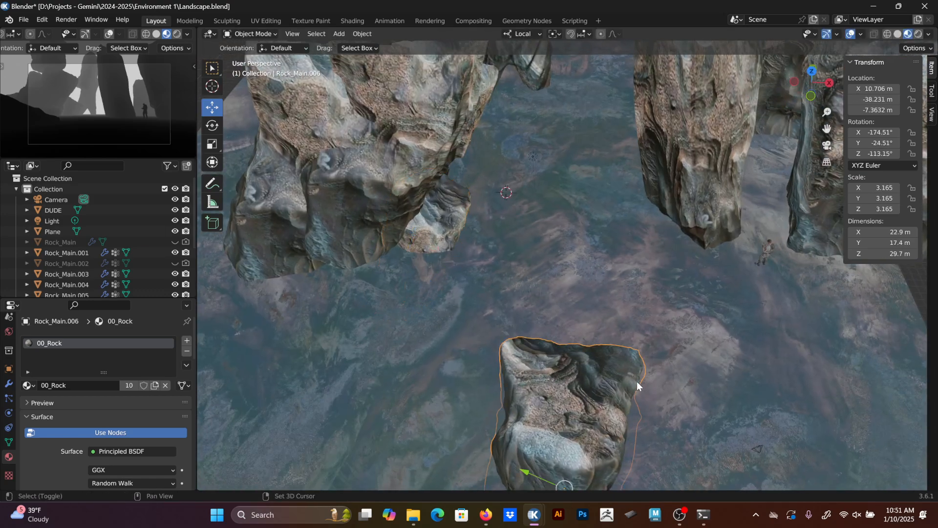
{"action": "middle_click_drag", "start_coordinate": [638, 382], "coordinate": [634, 361]}
{"action": "middle_click_drag", "start_coordinate": [635, 360], "coordinate": [537, 287], "text": "shift"}
{"action": "scroll", "coordinate": [538, 288], "scroll_direction": "down", "scroll_amount": 4}
{"action": "key", "text": "shift+d"}
{"action": "left_click", "coordinate": [633, 268]}
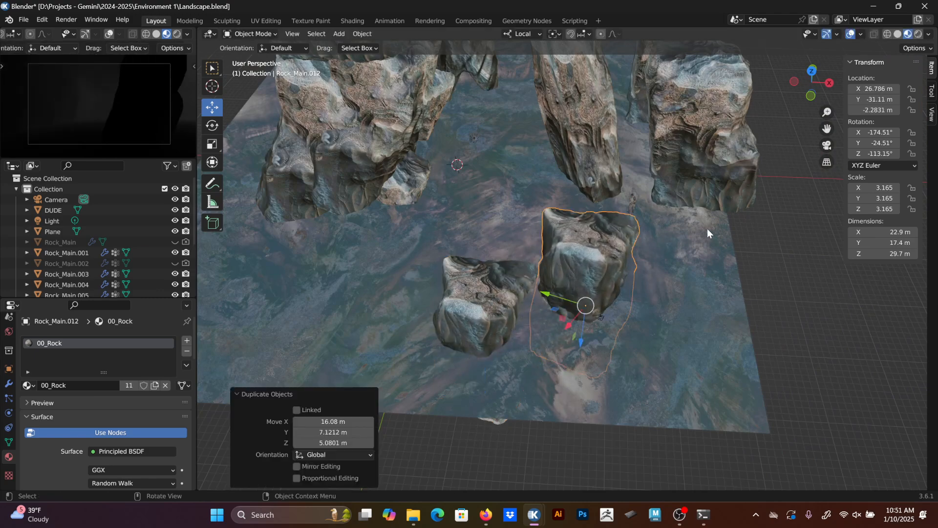
{"action": "key", "text": "s"}
{"action": "left_click", "coordinate": [610, 279]}
{"action": "middle_click_drag", "start_coordinate": [606, 284], "coordinate": [599, 288]}
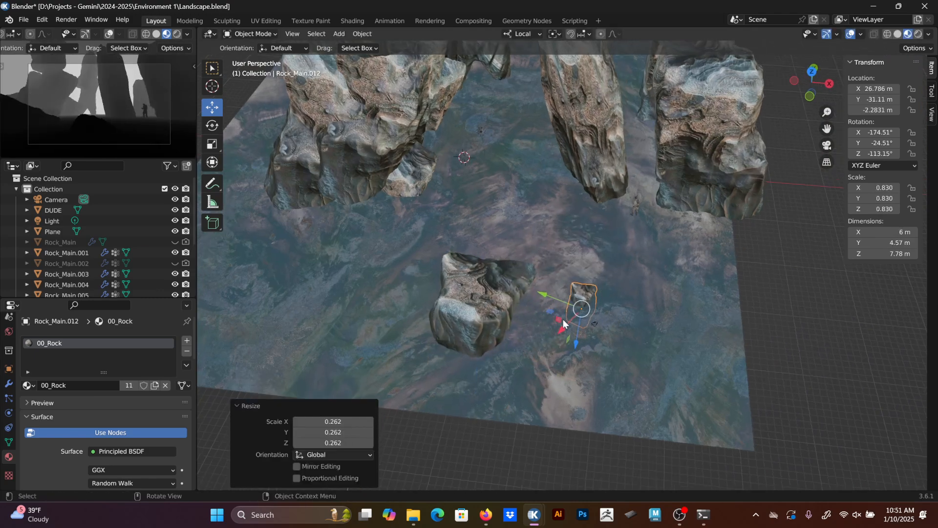
Switch the transform orientation to Global and move the small rock about 1.1 m in X and 15.1 m in Y.
{"action": "left_click_drag", "start_coordinate": [553, 308], "coordinate": [558, 293]}
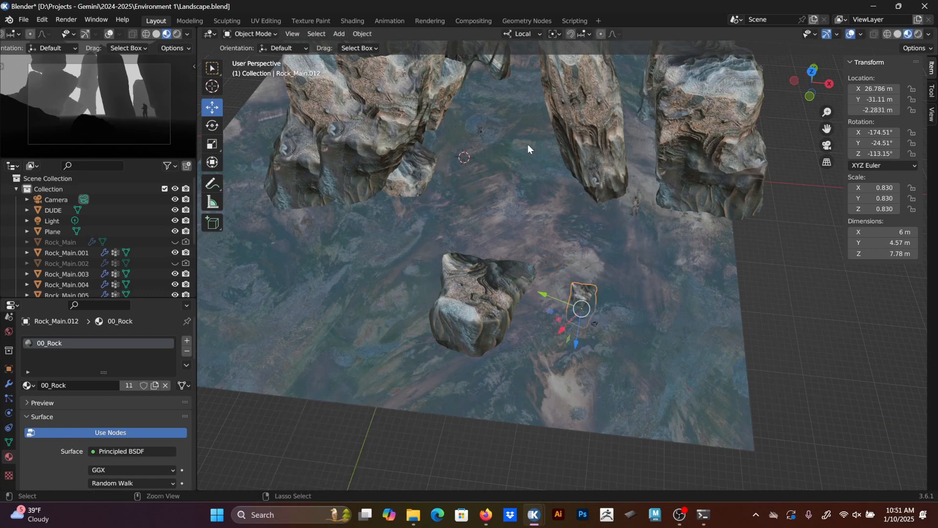
{"action": "left_click", "coordinate": [523, 34]}
{"action": "left_click", "coordinate": [521, 68]}
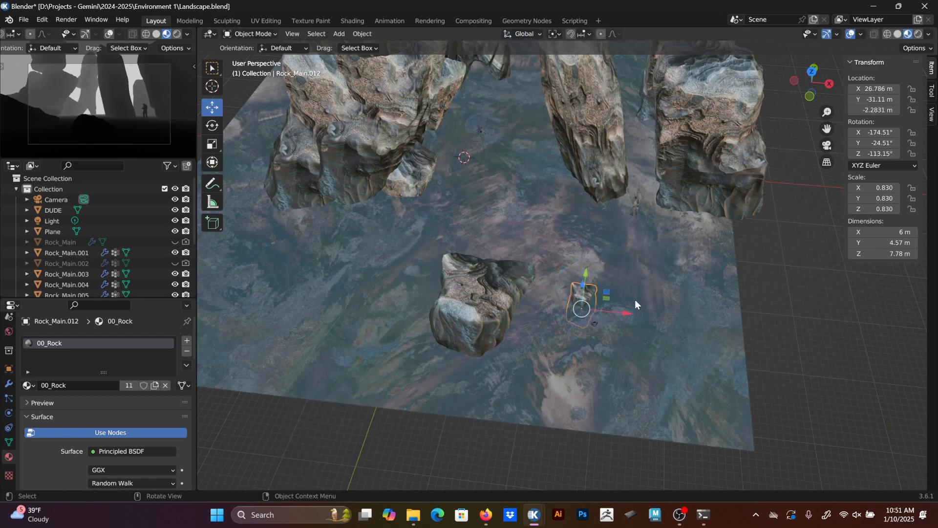
{"action": "middle_click_drag", "start_coordinate": [634, 303], "coordinate": [595, 310]}
{"action": "left_click_drag", "start_coordinate": [595, 310], "coordinate": [635, 251]}
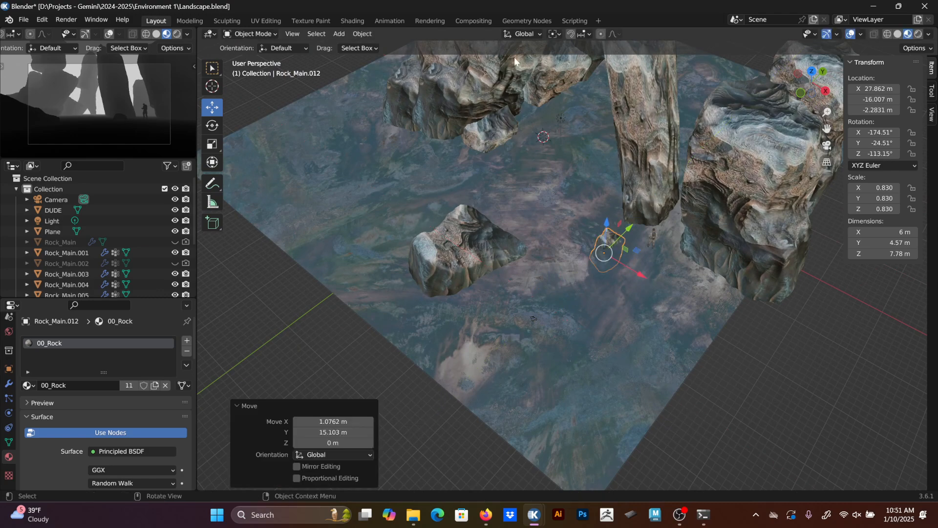
{"action": "left_click", "coordinate": [523, 33]}
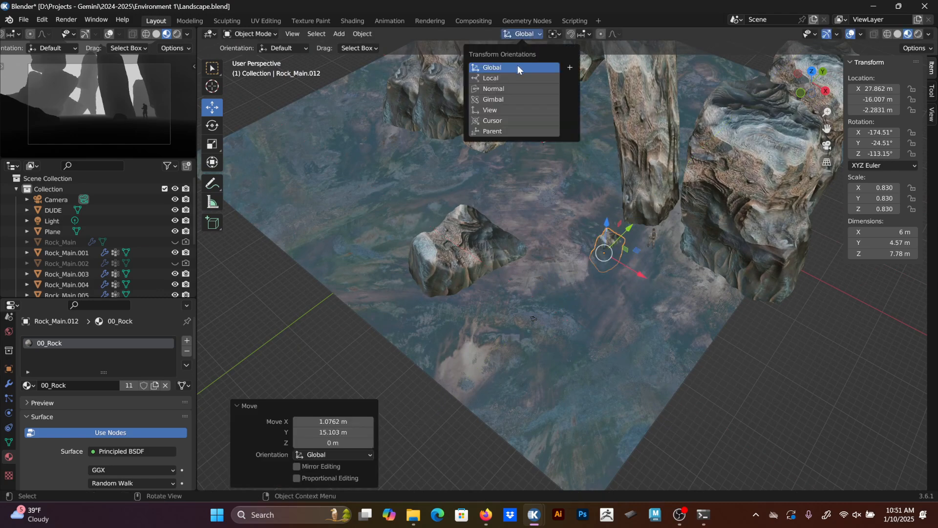
{"action": "left_click", "coordinate": [503, 67]}
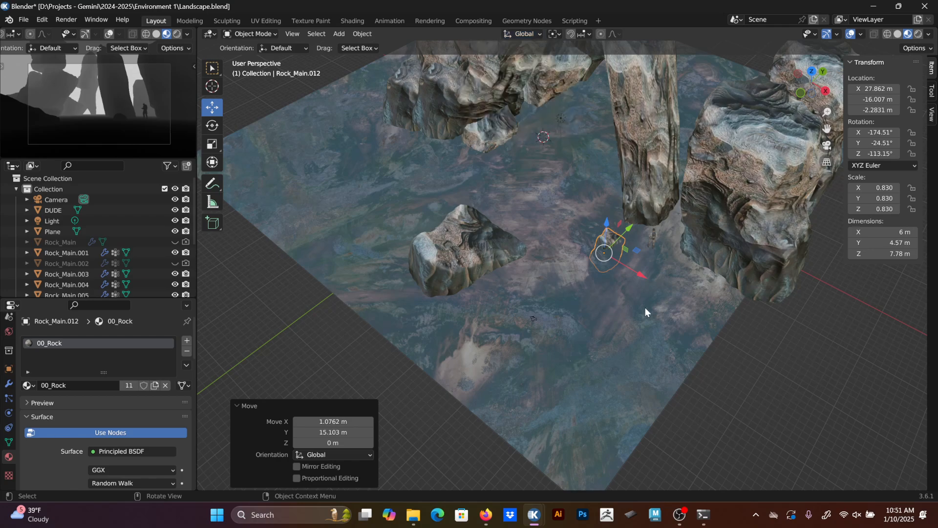
Switch the transform orientation to Local and raise the small rock by moving it about -1.17 m along its local Z axis.
{"action": "middle_click_drag", "start_coordinate": [645, 307], "coordinate": [574, 229]}
{"action": "key", "text": "KP_Decimal"}
{"action": "scroll", "coordinate": [618, 253], "scroll_direction": "down", "scroll_amount": 3}
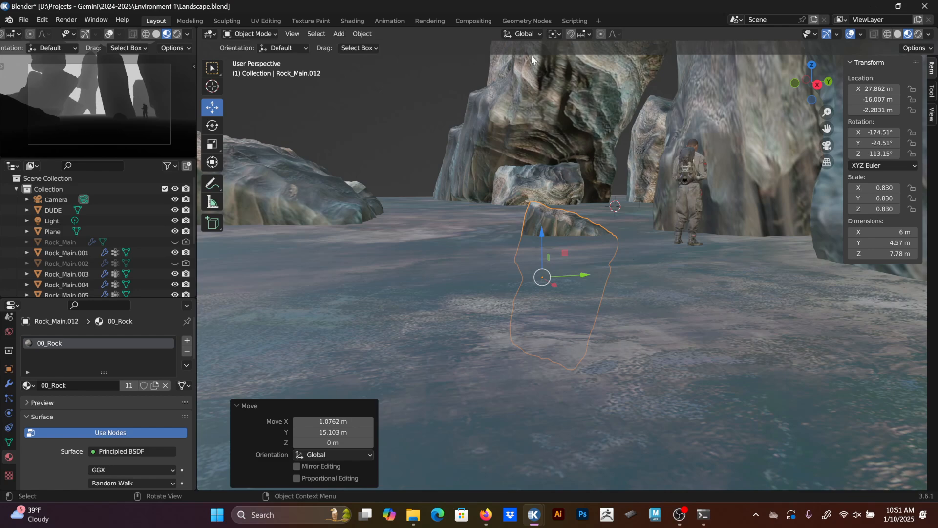
{"action": "scroll", "coordinate": [569, 269], "scroll_direction": "up", "scroll_amount": 4}
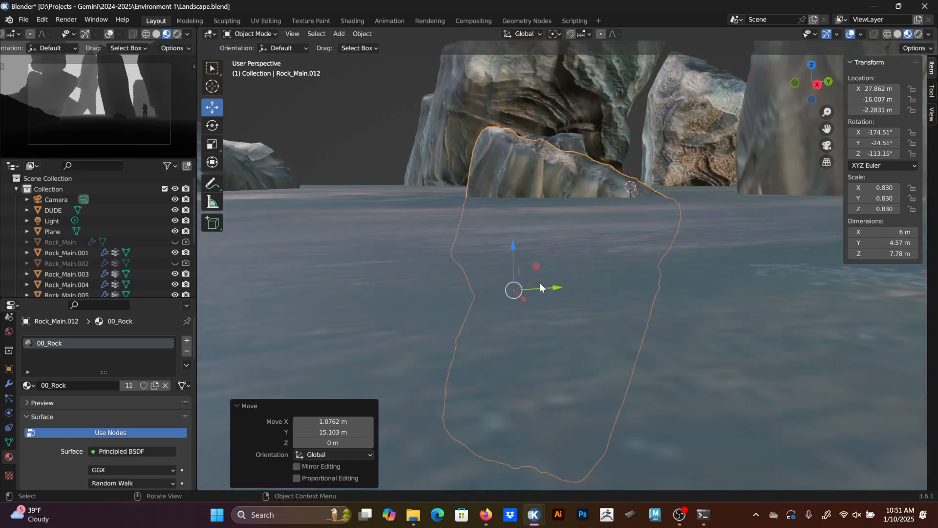
{"action": "left_click", "coordinate": [526, 34]}
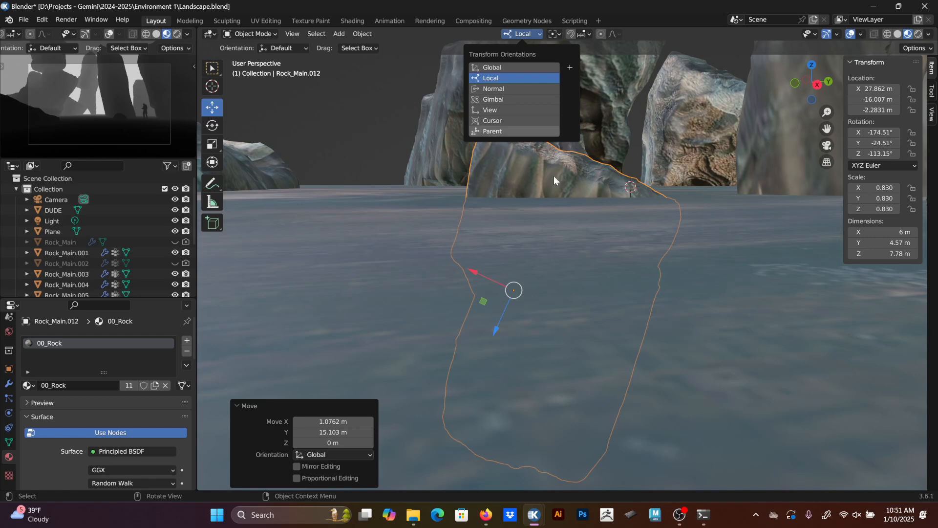
{"action": "left_click", "coordinate": [508, 78]}
{"action": "scroll", "coordinate": [608, 304], "scroll_direction": "down", "scroll_amount": 3}
{"action": "scroll", "coordinate": [565, 322], "scroll_direction": "down", "scroll_amount": 2}
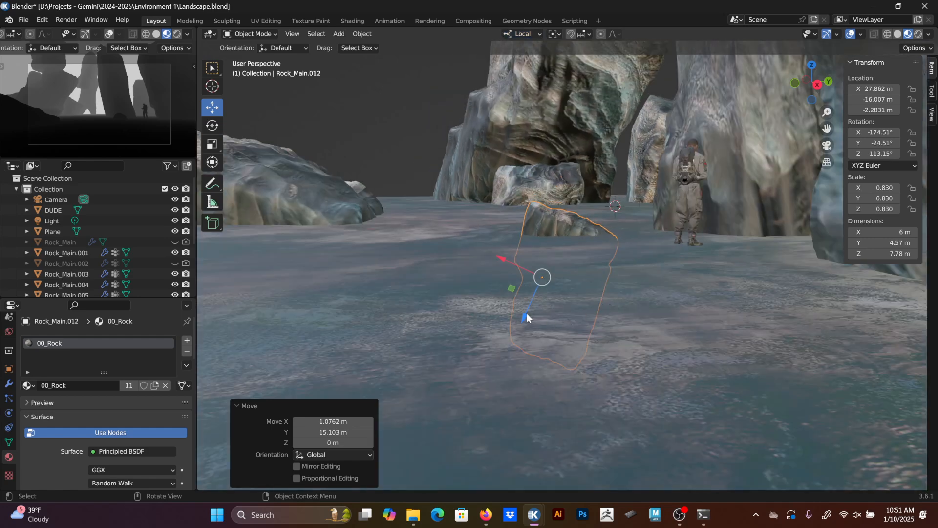
{"action": "left_click_drag", "start_coordinate": [527, 318], "coordinate": [545, 297]}
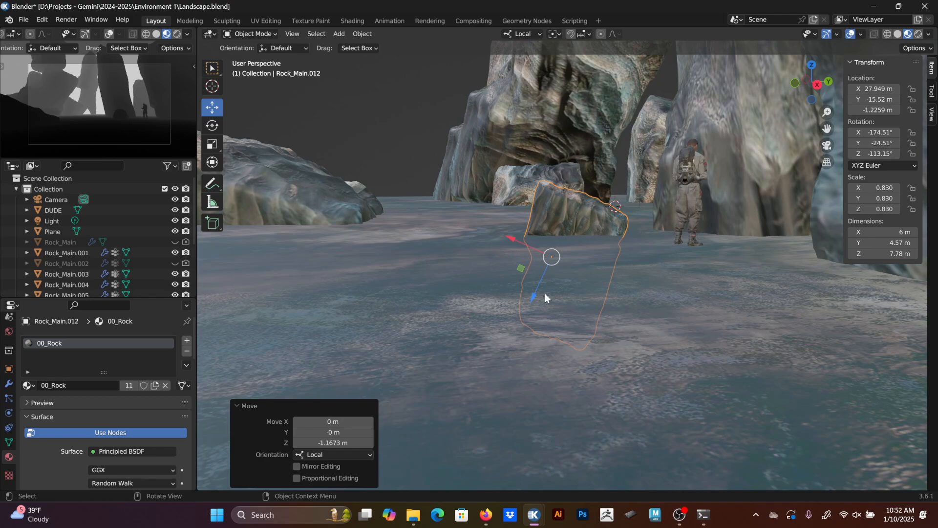
{"action": "left_click_drag", "start_coordinate": [515, 228], "coordinate": [488, 203]}
{"action": "key", "text": "ctrl+z"}
Check the rock arrangement from above and through the scene camera.
{"action": "scroll", "coordinate": [538, 204], "scroll_direction": "down", "scroll_amount": 3}
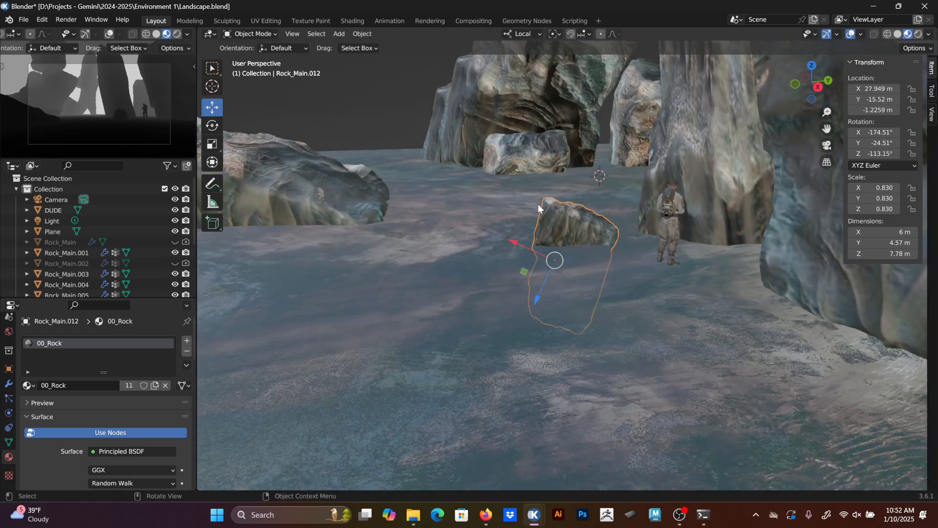
{"action": "middle_click_drag", "start_coordinate": [538, 203], "coordinate": [611, 186]}
{"action": "left_click", "coordinate": [645, 164]}
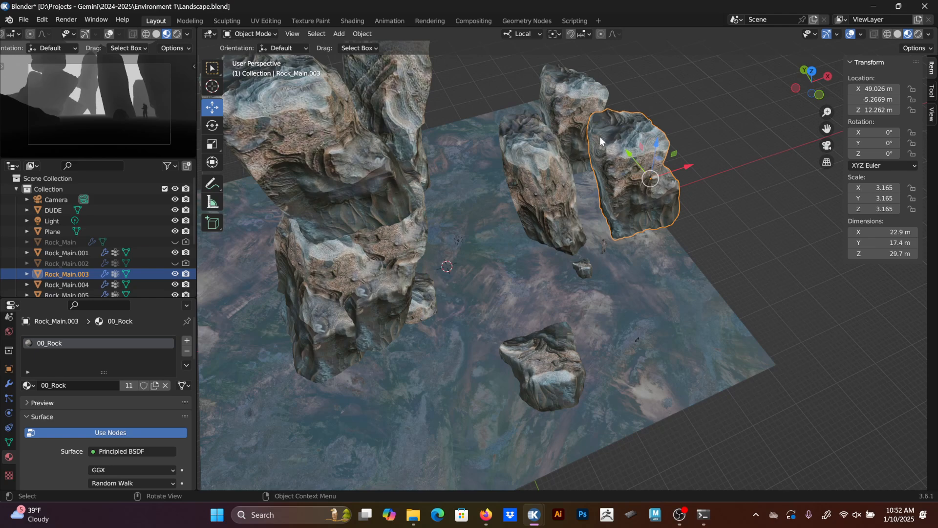
{"action": "middle_click_drag", "start_coordinate": [601, 141], "coordinate": [628, 220]}
{"action": "key", "text": "KP_0"}
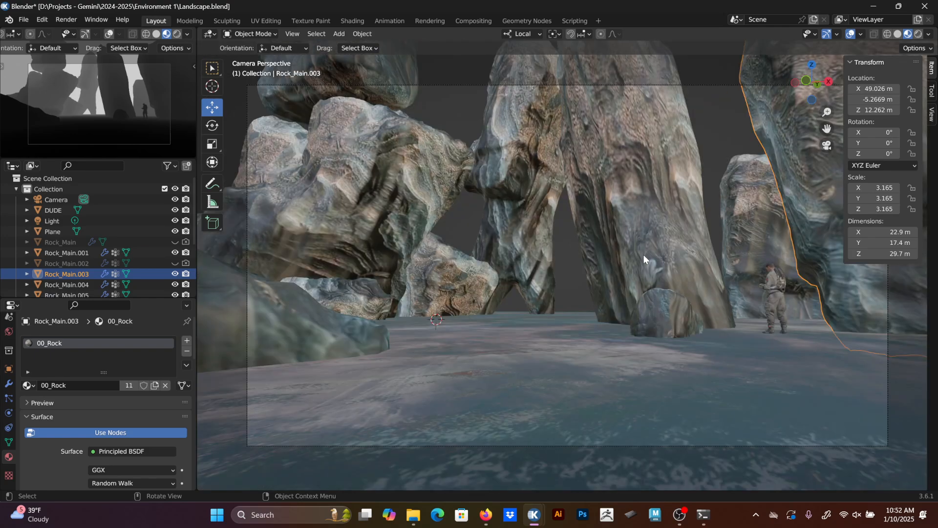
Select the small rock near the human figure and rotate it about 87° around its local Z axis.
{"action": "middle_click_drag", "start_coordinate": [643, 254], "coordinate": [779, 396]}
{"action": "left_click", "coordinate": [738, 336]}
{"action": "middle_click_drag", "start_coordinate": [750, 334], "coordinate": [762, 337]}
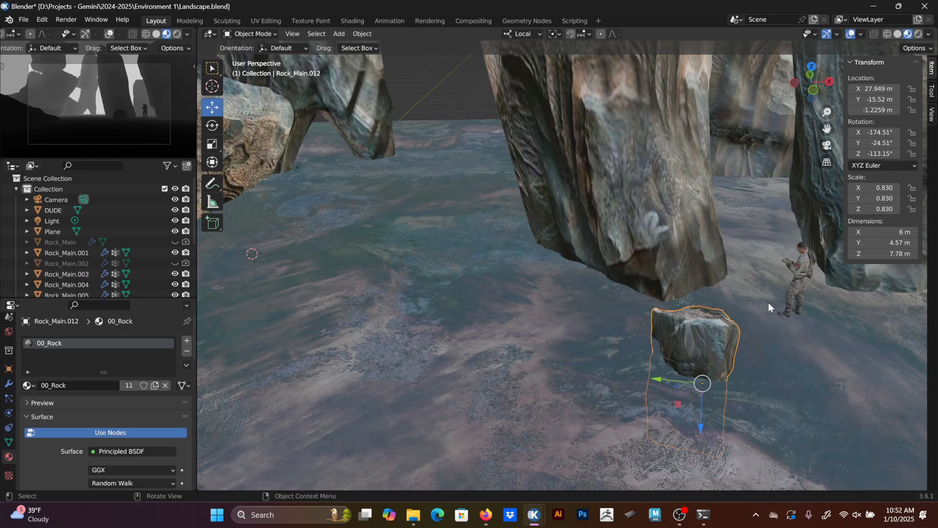
{"action": "key", "text": "r"}
{"action": "key", "text": "z"}
{"action": "left_click", "coordinate": [741, 410]}
{"action": "middle_click_drag", "start_coordinate": [741, 411], "coordinate": [674, 345]}
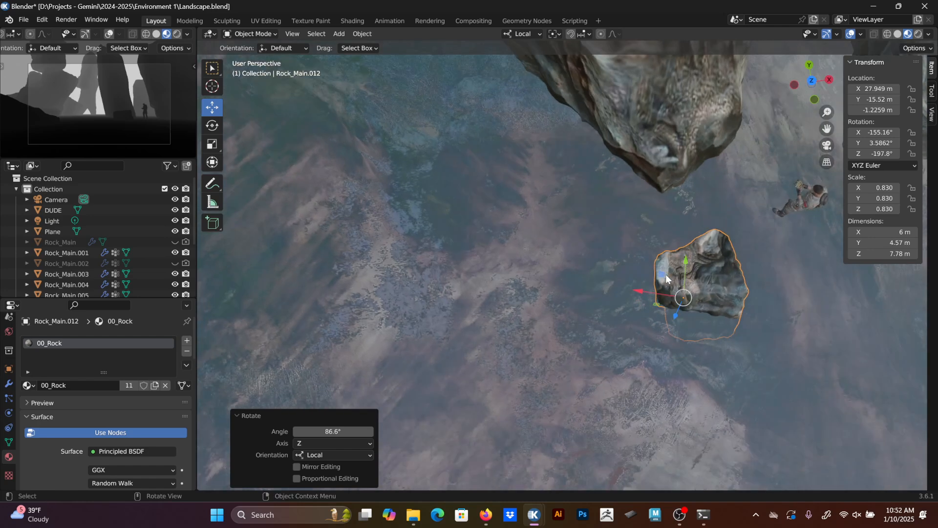
Switch the transform orientation to Global and move the small rock to about X 29.9 m, Y -12.2 m beside the pillar's foot.
{"action": "left_click", "coordinate": [528, 34]}
{"action": "left_click", "coordinate": [518, 67]}
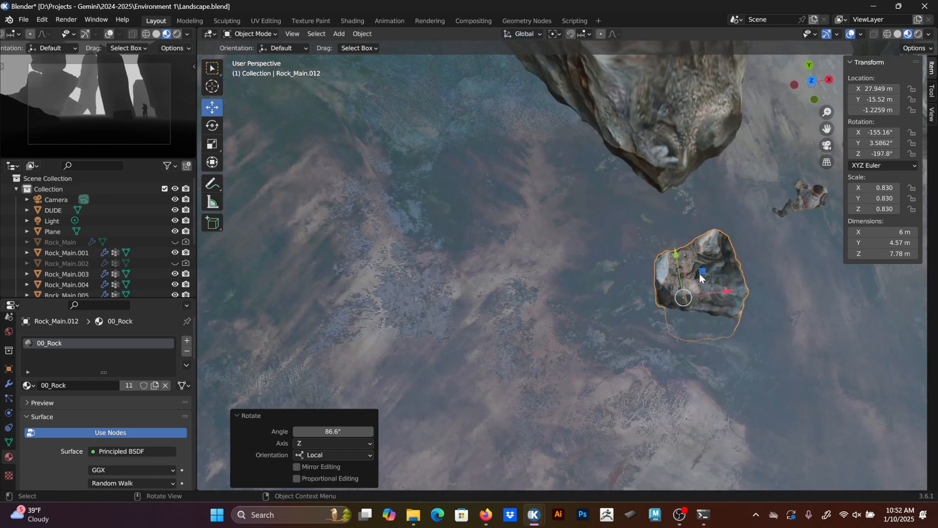
{"action": "left_click_drag", "start_coordinate": [700, 271], "coordinate": [684, 214]}
{"action": "middle_click_drag", "start_coordinate": [684, 213], "coordinate": [727, 209]}
{"action": "left_click_drag", "start_coordinate": [702, 317], "coordinate": [729, 318]}
{"action": "middle_click_drag", "start_coordinate": [702, 296], "coordinate": [699, 316]}
Duplicate the small rock about -9.3 m in X and 4 m in Y with Z locked, and raise the copy about 2.6 m.
{"action": "key", "text": "shift+d"}
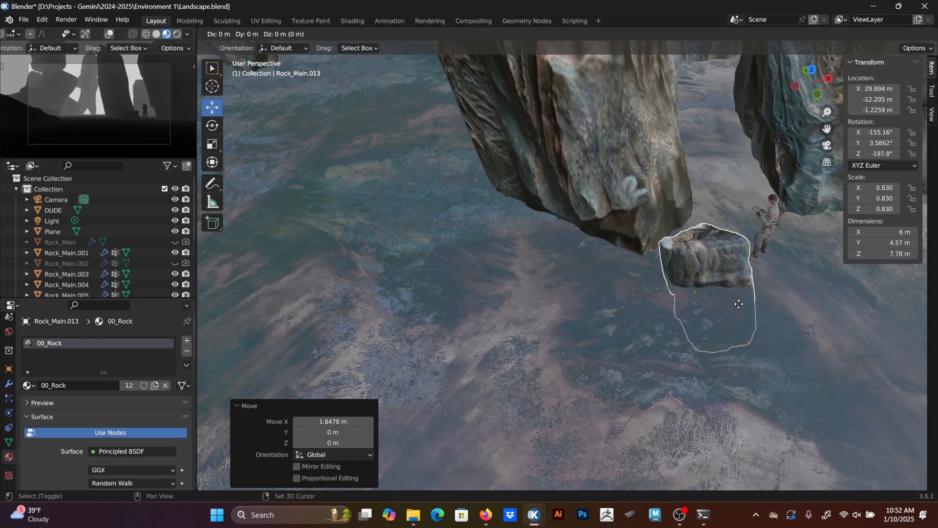
{"action": "key", "text": "shift+z"}
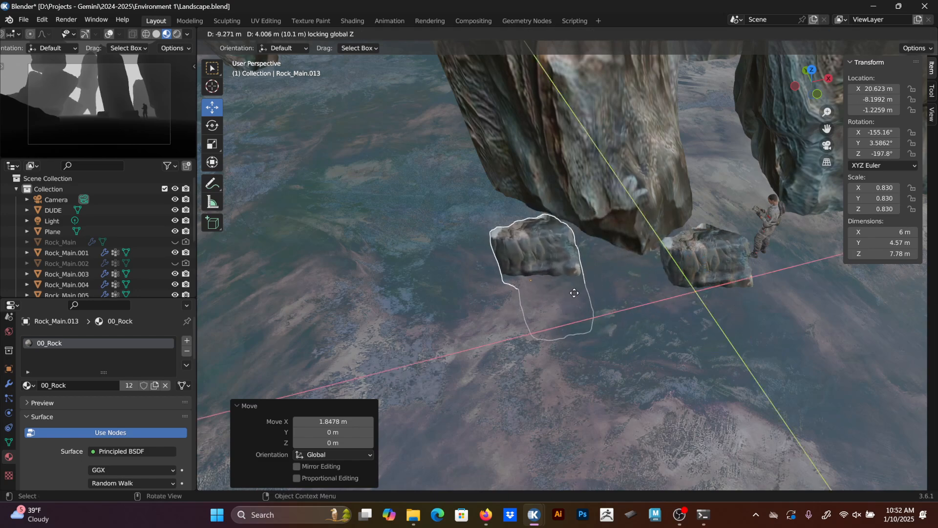
{"action": "left_click", "coordinate": [582, 288]}
{"action": "middle_click_drag", "start_coordinate": [581, 288], "coordinate": [555, 300]}
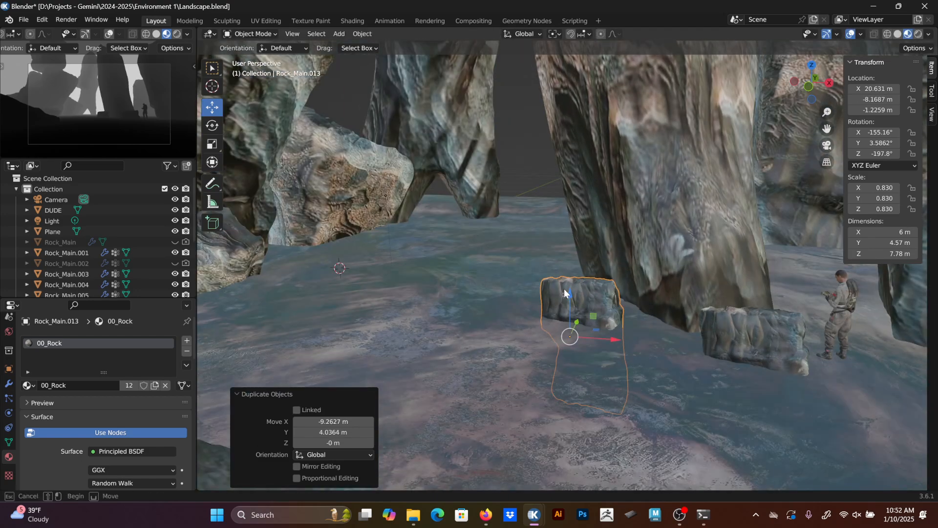
{"action": "left_click", "coordinate": [585, 298]}
{"action": "left_click_drag", "start_coordinate": [575, 303], "coordinate": [579, 250]}
{"action": "middle_click_drag", "start_coordinate": [579, 251], "coordinate": [567, 303]}
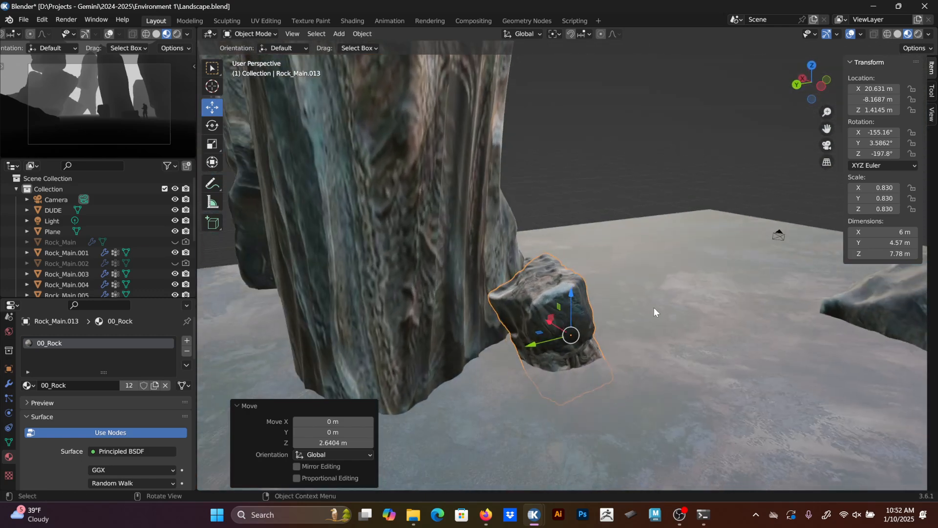
Rotate the raised copy about 43° around the view axis and lower it about 0.4 m into the ground.
{"action": "middle_click_drag", "start_coordinate": [654, 308], "coordinate": [562, 304]}
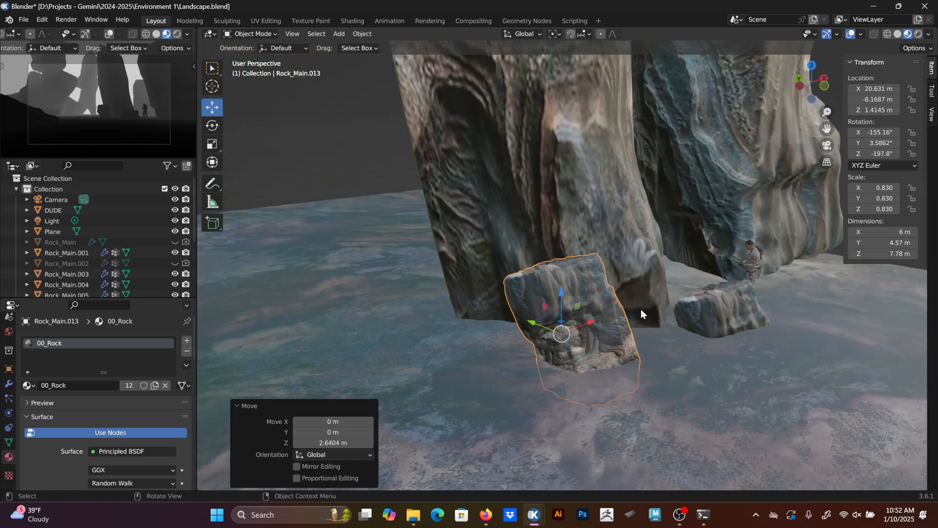
{"action": "middle_click_drag", "start_coordinate": [641, 309], "coordinate": [687, 322]}
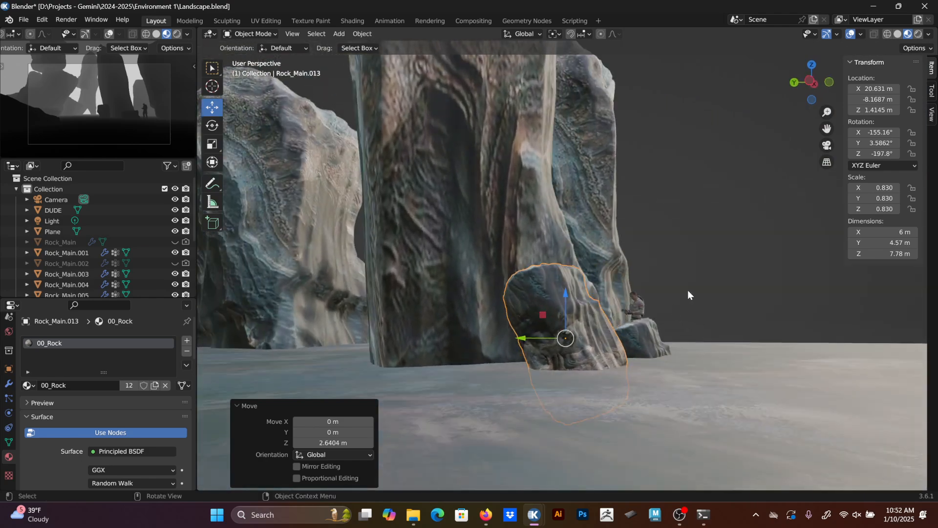
{"action": "key", "text": "r"}
{"action": "left_click", "coordinate": [648, 324]}
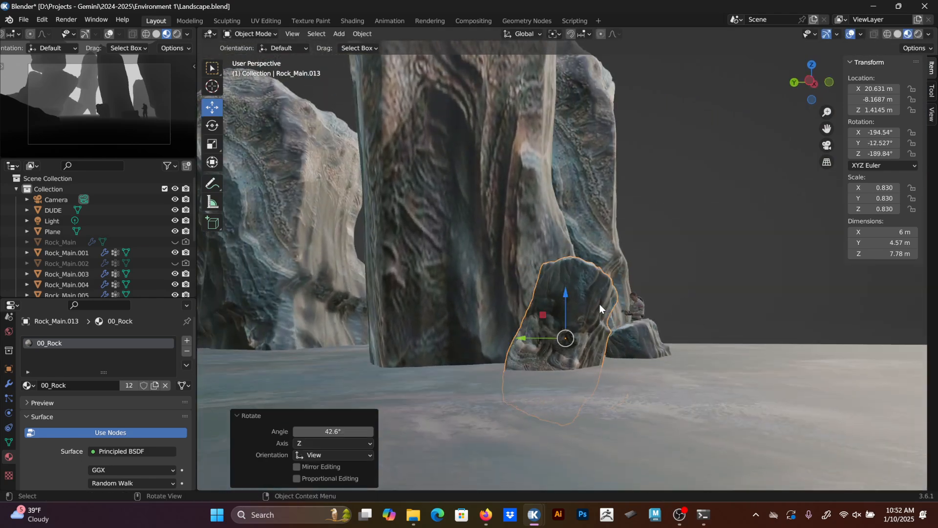
{"action": "left_click_drag", "start_coordinate": [568, 292], "coordinate": [564, 304]}
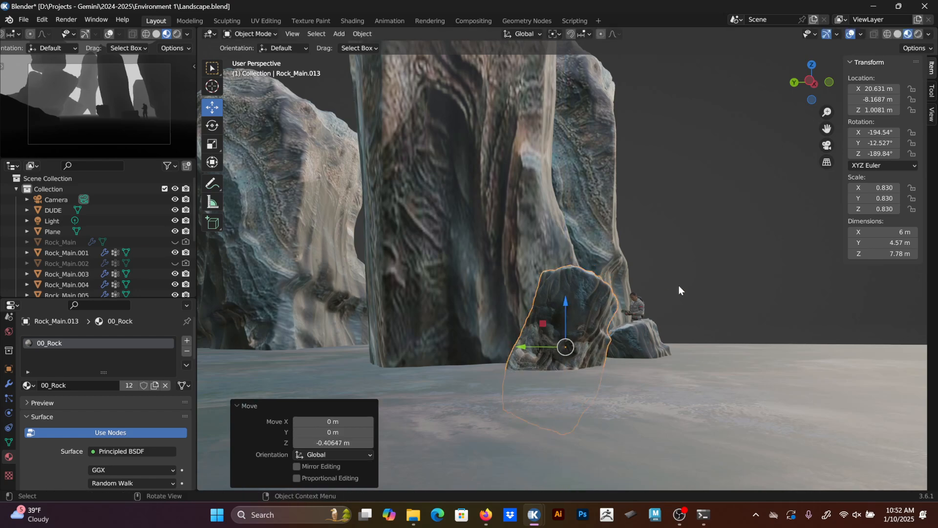
Duplicate the small rock about 15.5 m in X and 17.1 m in Y with Z locked, placing the copy between the large rocks.
{"action": "middle_click_drag", "start_coordinate": [679, 286], "coordinate": [649, 323]}
{"action": "key", "text": "shift+d"}
{"action": "key", "text": "shift+z"}
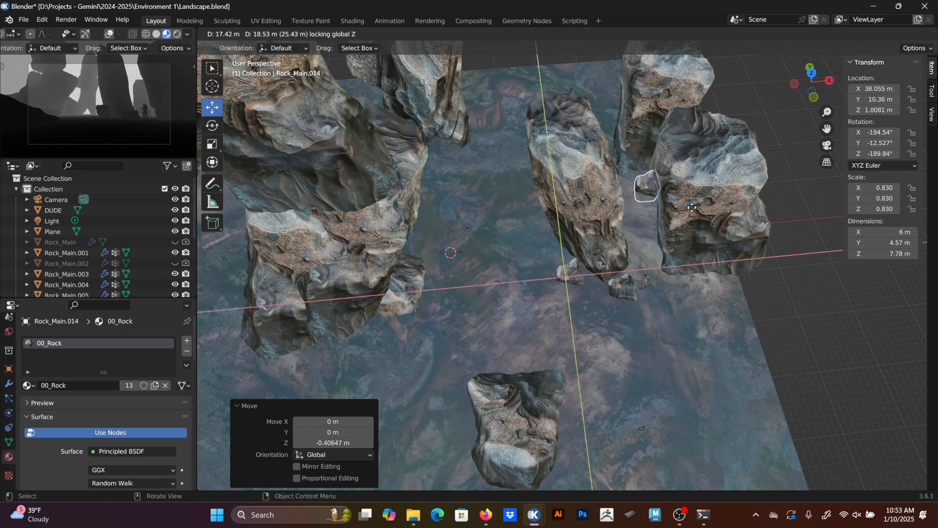
{"action": "left_click", "coordinate": [692, 207]}
{"action": "scroll", "coordinate": [685, 228], "scroll_direction": "up", "scroll_amount": 6}
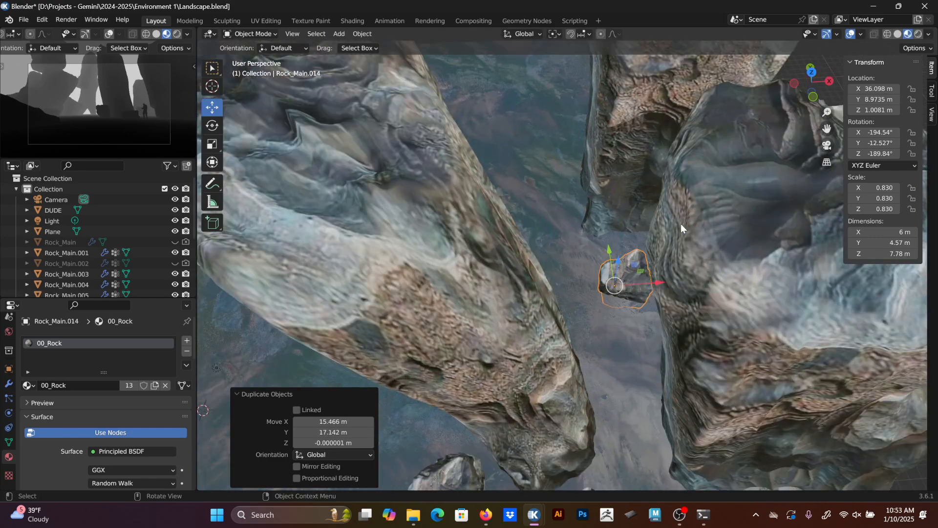
Scale the new rock copy between the large rocks uniformly by about 2.1.
{"action": "key", "text": "s"}
{"action": "left_click", "coordinate": [742, 221]}
{"action": "middle_click_drag", "start_coordinate": [708, 273], "coordinate": [700, 220]}
{"action": "scroll", "coordinate": [700, 221], "scroll_direction": "down", "scroll_amount": 3}
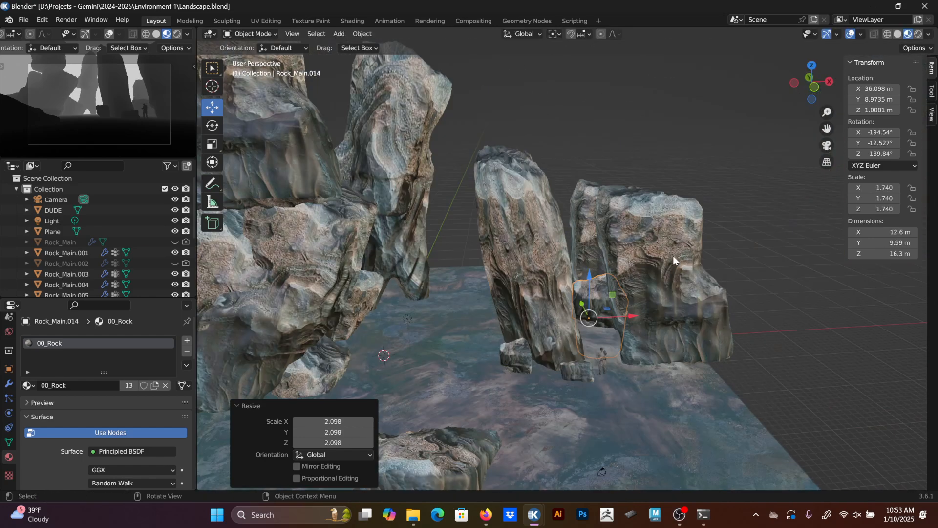
Select the small rock at the leaning pillar's foot and duplicate it about -20 m along the global X axis.
{"action": "middle_click_drag", "start_coordinate": [672, 256], "coordinate": [570, 237]}
{"action": "middle_click_drag", "start_coordinate": [354, 196], "coordinate": [390, 181], "text": "shift"}
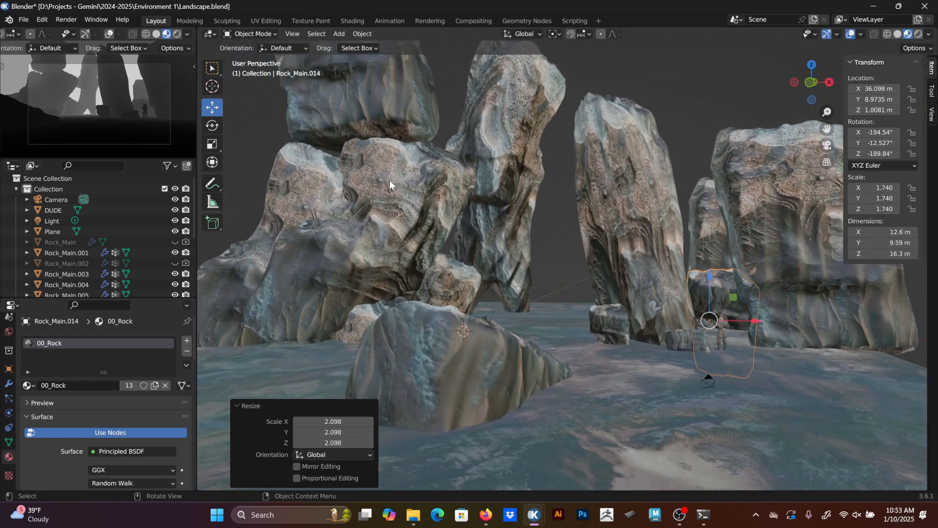
{"action": "middle_click_drag", "start_coordinate": [509, 234], "coordinate": [540, 280]}
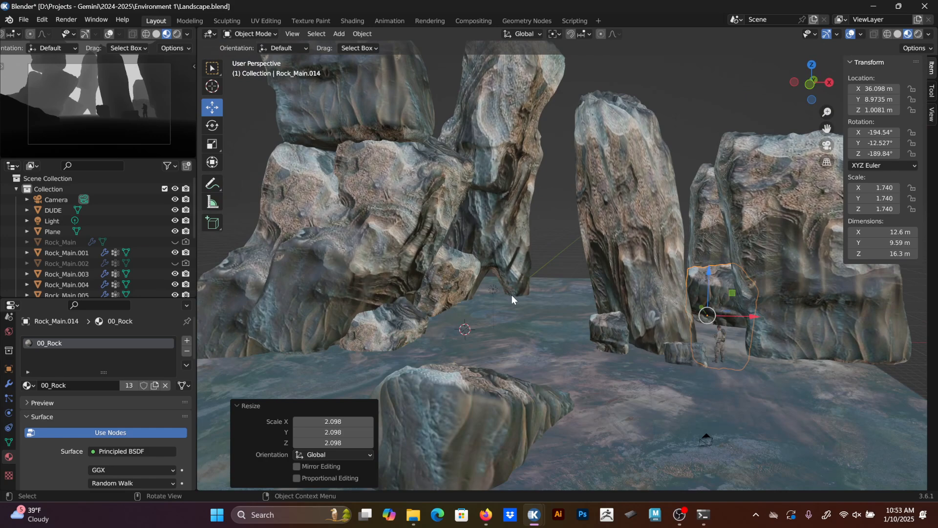
{"action": "left_click", "coordinate": [393, 314]}
{"action": "middle_click_drag", "start_coordinate": [419, 330], "coordinate": [551, 380]}
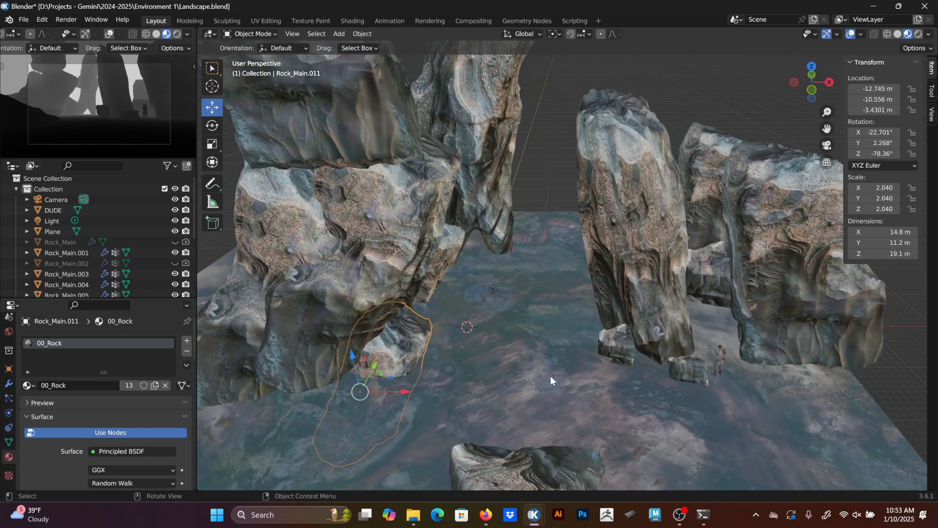
{"action": "left_click", "coordinate": [606, 356]}
{"action": "middle_click_drag", "start_coordinate": [606, 355], "coordinate": [562, 342]}
{"action": "key", "text": "shift+d"}
{"action": "key", "text": "x"}
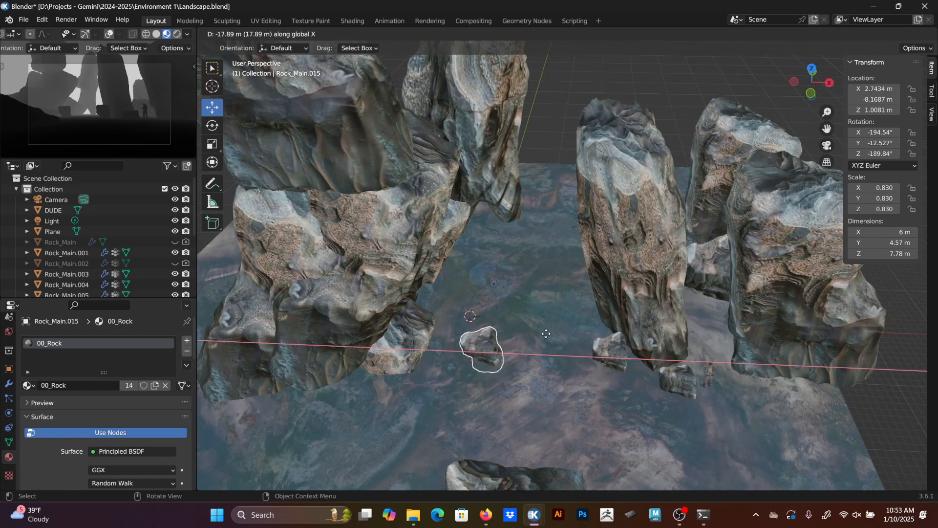
{"action": "left_click", "coordinate": [541, 333]}
Move the new small copy about 12.7 m in Y and -4.7 m in X toward the large rock stack.
{"action": "middle_click_drag", "start_coordinate": [503, 301], "coordinate": [480, 325]}
{"action": "left_click_drag", "start_coordinate": [477, 312], "coordinate": [505, 247]}
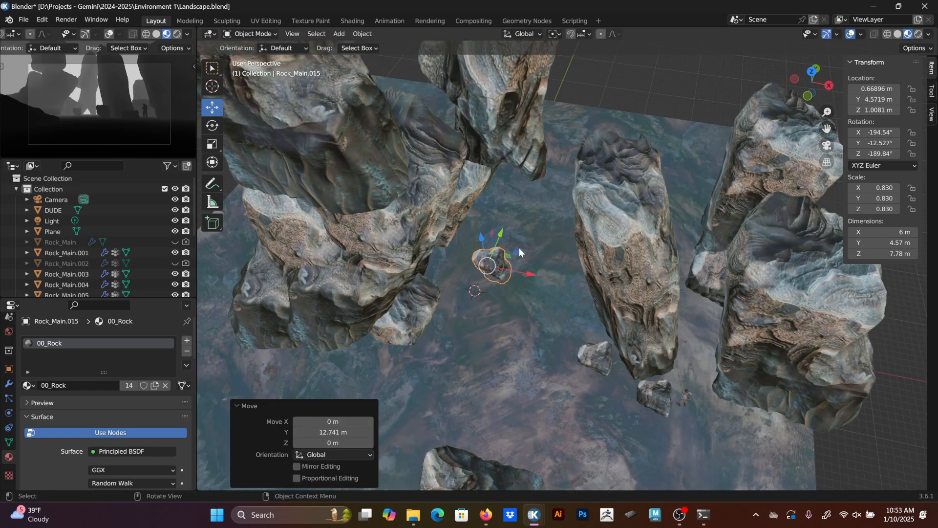
{"action": "middle_click_drag", "start_coordinate": [520, 252], "coordinate": [532, 260]}
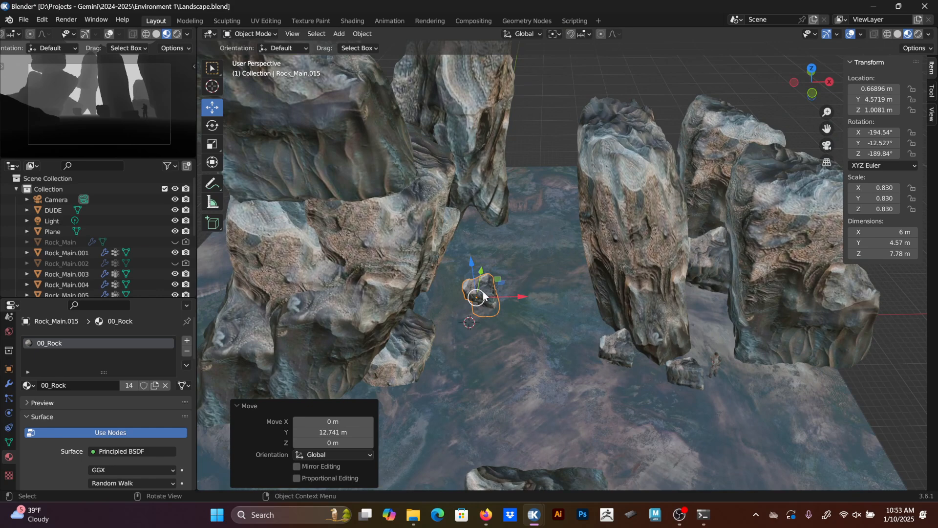
{"action": "left_click_drag", "start_coordinate": [518, 296], "coordinate": [489, 295]}
Rotate the small copy about 31° around the view axis and, in Local orientation, move it about 2.2 m along Z.
{"action": "middle_click_drag", "start_coordinate": [493, 295], "coordinate": [496, 262]}
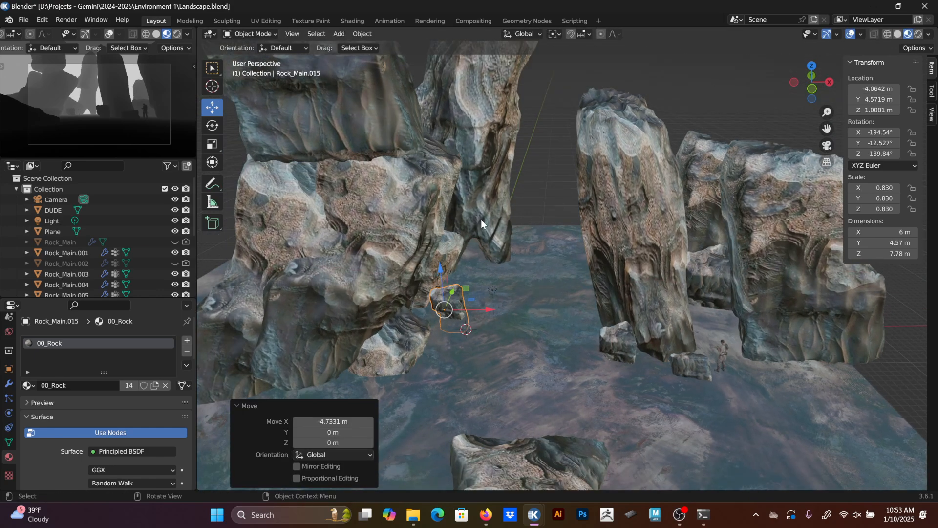
{"action": "key", "text": "r"}
{"action": "left_click", "coordinate": [507, 260]}
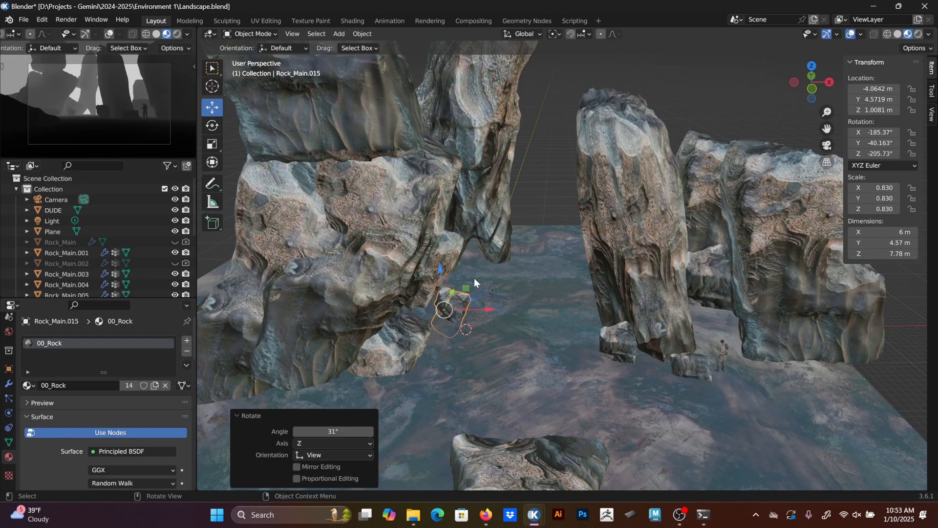
{"action": "middle_click_drag", "start_coordinate": [474, 278], "coordinate": [471, 266]}
{"action": "left_click", "coordinate": [521, 33]}
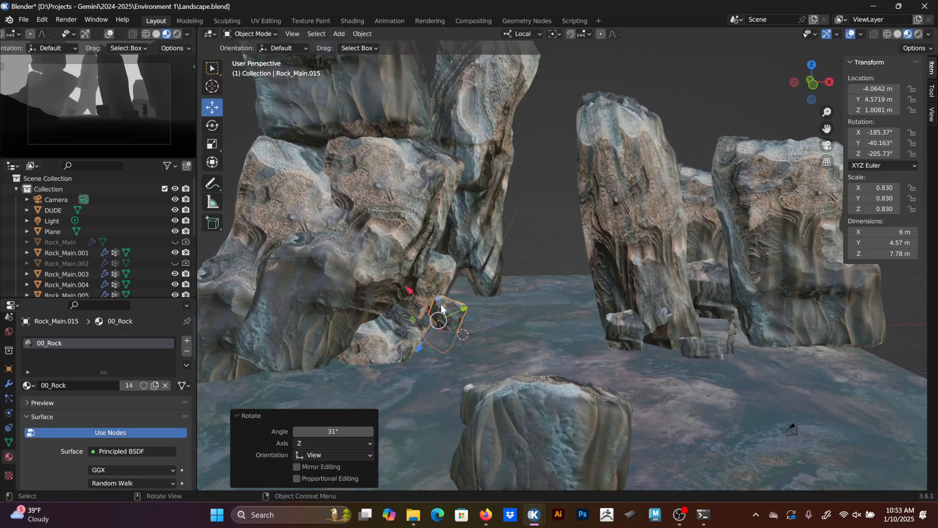
{"action": "mouse_move", "coordinate": [422, 340]}
{"action": "left_mouse_down"}
{"action": "mouse_move", "coordinate": [409, 353]}
{"action": "mouse_move", "coordinate": [415, 349]}
{"action": "left_mouse_up"}
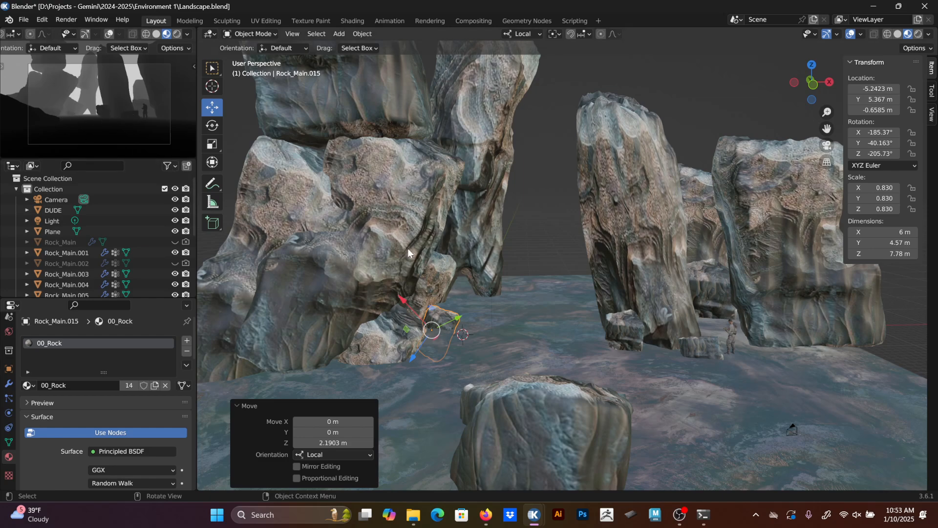
Select the medium rock at the foot of the large rock stack and scale it uniformly by about 1.15.
{"action": "middle_click_drag", "start_coordinate": [408, 248], "coordinate": [524, 215]}
{"action": "left_click", "coordinate": [445, 217]}
{"action": "key", "text": "s"}
{"action": "left_click", "coordinate": [541, 217]}
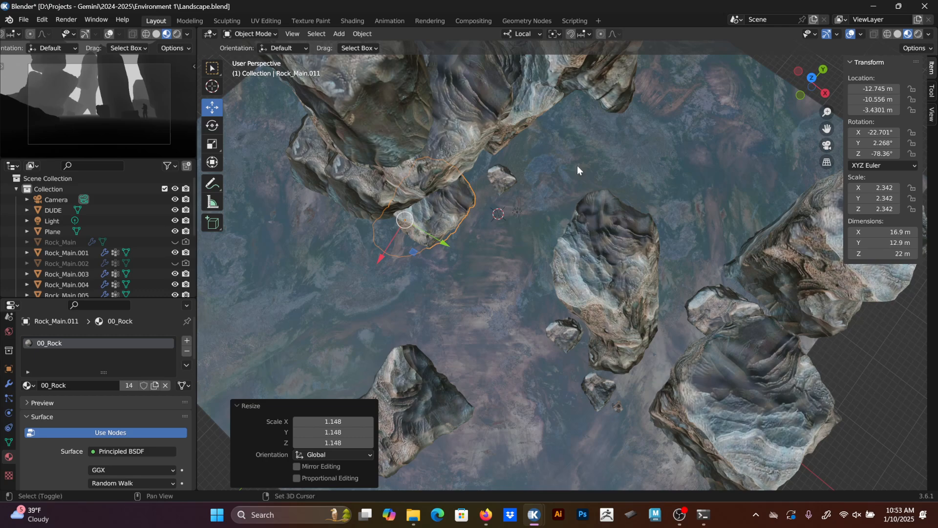
Duplicate the medium rock about -13 m in Y, in front of the stack, and shrink the copy to a scale of about 1.45.
{"action": "key", "text": "shift+d"}
{"action": "left_click", "coordinate": [508, 250]}
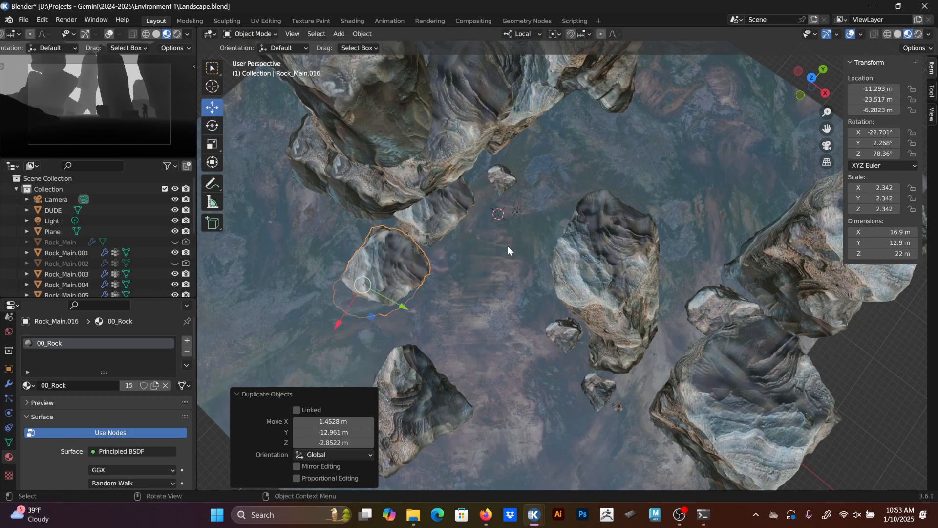
{"action": "key", "text": "s"}
{"action": "middle_click_drag", "start_coordinate": [508, 250], "coordinate": [597, 292]}
{"action": "left_click", "coordinate": [494, 274]}
Raise the shrunken copy about 2.2 m along its local Z axis.
{"action": "key", "text": "g"}
{"action": "key", "text": "z"}
{"action": "left_click", "coordinate": [595, 302]}
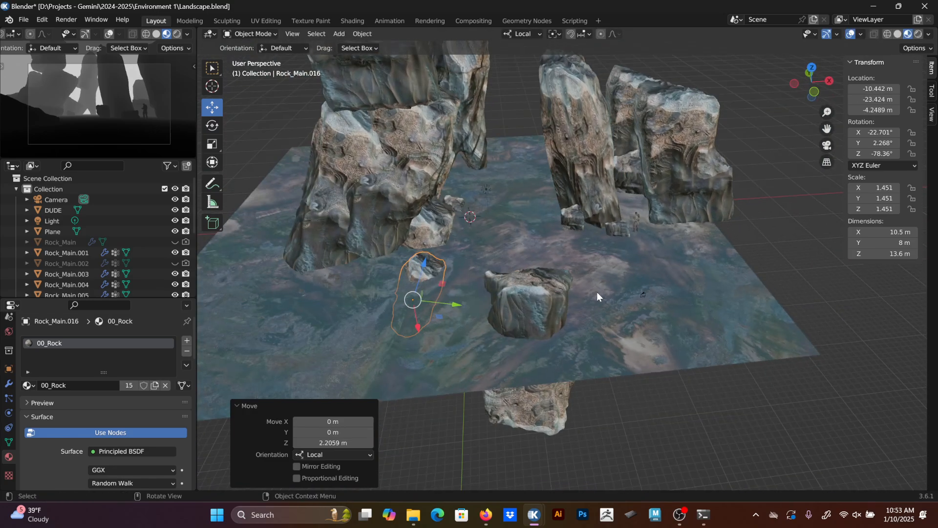
Duplicate the large foreground rock about -15.9 m in local X and -19.7 m in local Y with local Z locked.
{"action": "left_click", "coordinate": [536, 306]}
{"action": "middle_click_drag", "start_coordinate": [536, 306], "coordinate": [588, 322]}
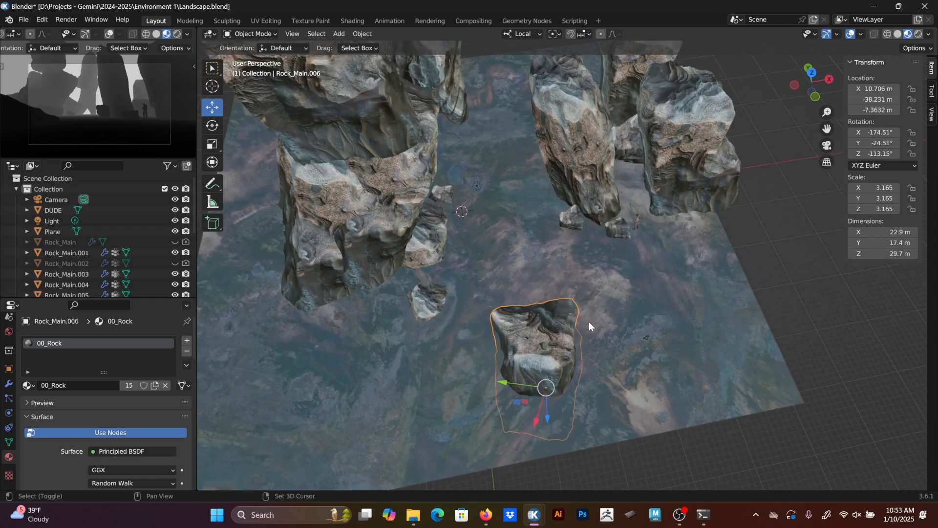
{"action": "key", "text": "shift+d"}
{"action": "key", "text": "shift+z"}
{"action": "key", "text": "shift+z"}
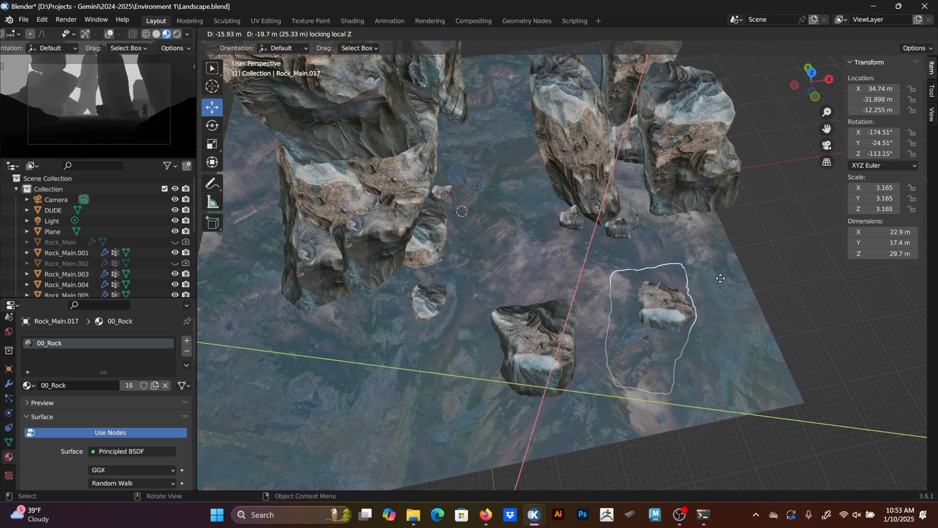
{"action": "left_click", "coordinate": [721, 279]}
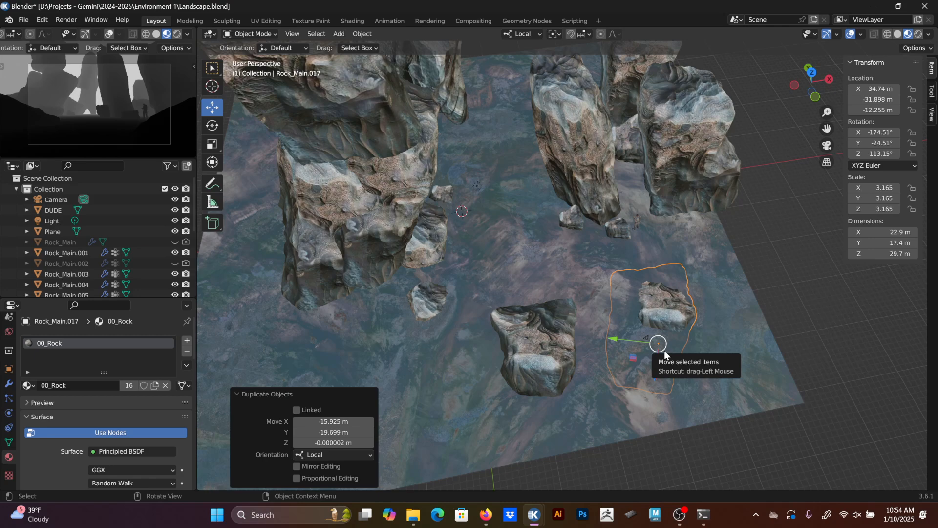
Select the tall leaning pillar and duplicate it about 30.8 m upward along its local Z axis.
{"action": "middle_click_drag", "start_coordinate": [724, 339], "coordinate": [560, 260]}
{"action": "left_click", "coordinate": [567, 200]}
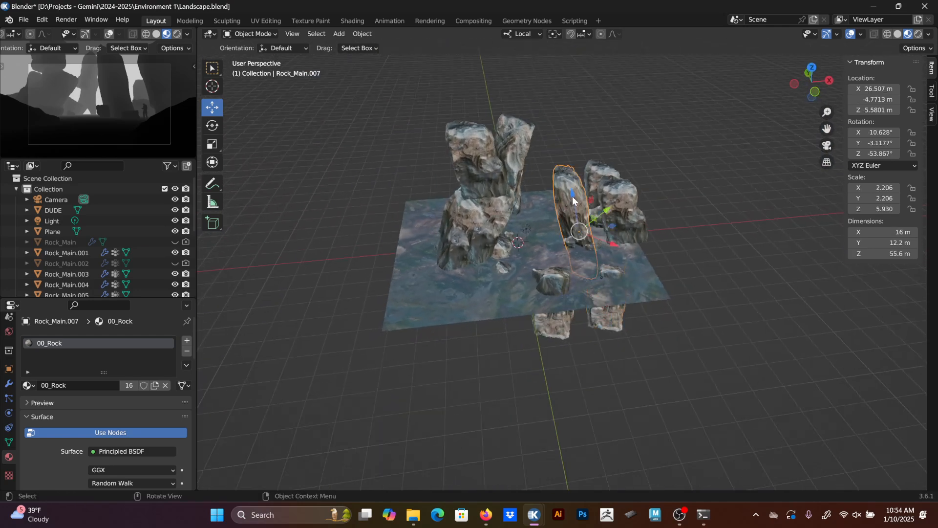
{"action": "scroll", "coordinate": [573, 195], "scroll_direction": "up", "scroll_amount": 5}
{"action": "scroll", "coordinate": [570, 192], "scroll_direction": "up", "scroll_amount": 6}
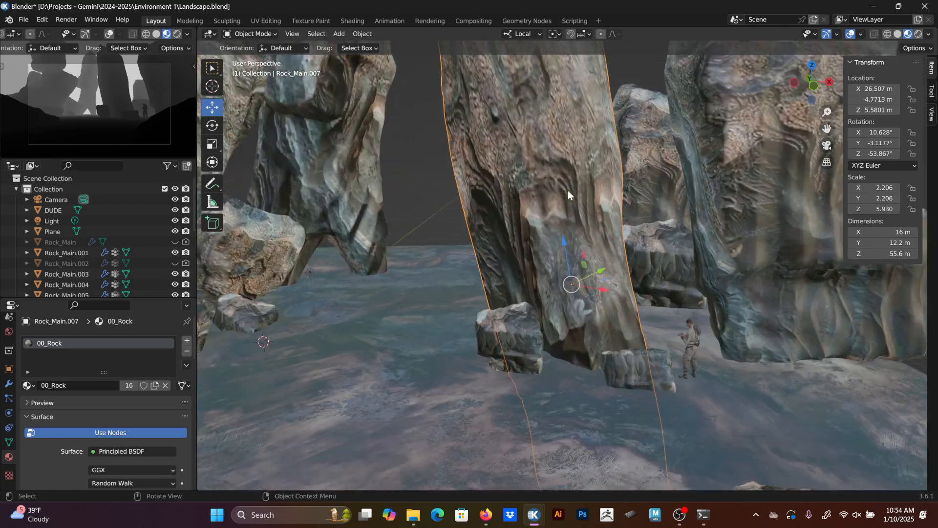
{"action": "middle_click_drag", "start_coordinate": [568, 190], "coordinate": [634, 255]}
{"action": "scroll", "coordinate": [658, 252], "scroll_direction": "down", "scroll_amount": 4}
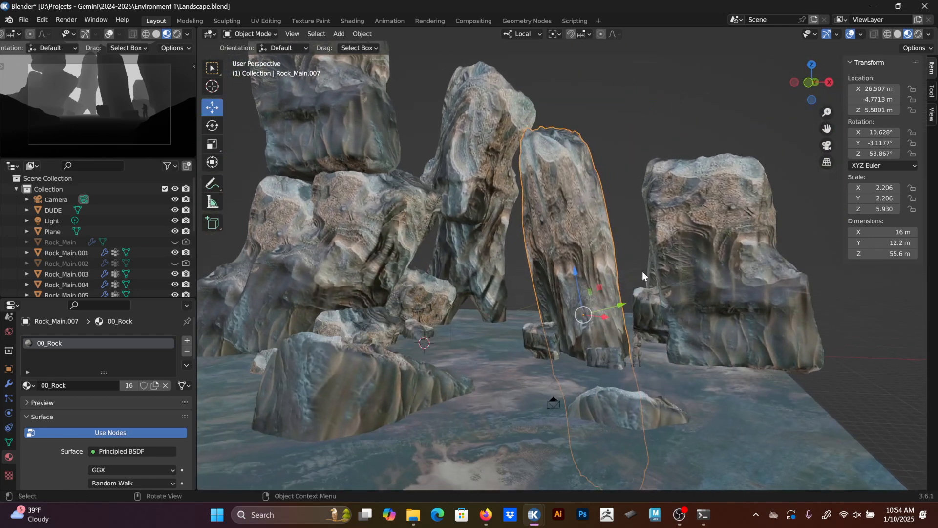
{"action": "key", "text": "shift+d"}
{"action": "key", "text": "z"}
{"action": "key", "text": "z"}
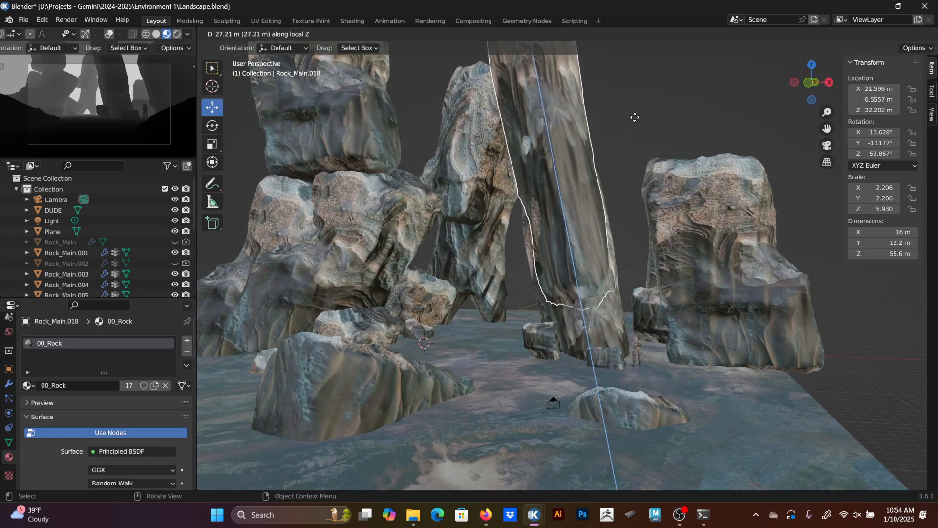
{"action": "left_click", "coordinate": [624, 96]}
Mirror the upper pillar copy along its local Z axis.
{"action": "key", "text": "ctrl+m"}
{"action": "key", "text": "z"}
{"action": "key", "text": "z"}
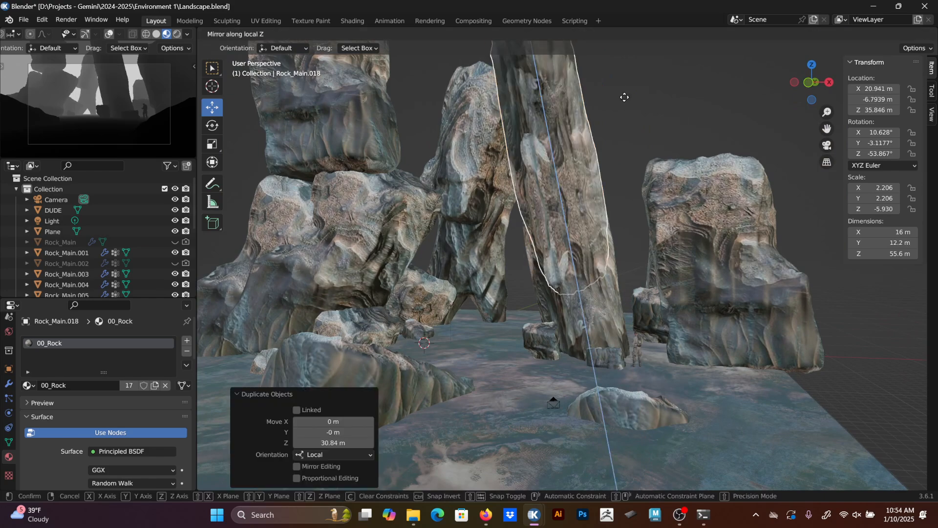
{"action": "left_click", "coordinate": [624, 96]}
Move the mirrored pillar copy about 3.5 m along its local Y and nudge it slightly upward along its local Z.
{"action": "middle_click_drag", "start_coordinate": [587, 167], "coordinate": [600, 197]}
{"action": "left_click_drag", "start_coordinate": [600, 197], "coordinate": [610, 195]}
{"action": "middle_click_drag", "start_coordinate": [611, 194], "coordinate": [579, 151]}
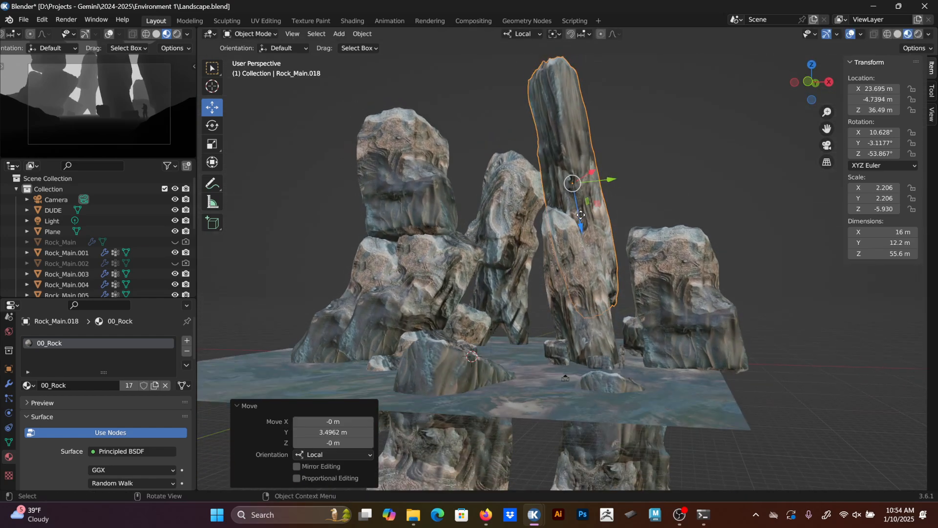
{"action": "left_click_drag", "start_coordinate": [581, 214], "coordinate": [607, 206]}
Select the large block beside the leaning pillar and duplicate it about 9.4 m upward along Z.
{"action": "left_click", "coordinate": [675, 325]}
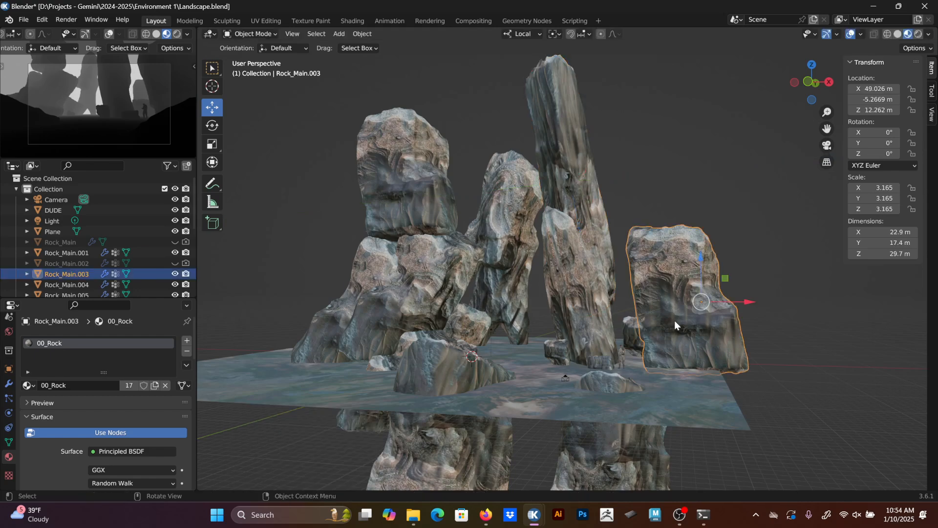
{"action": "key", "text": "shift+d"}
{"action": "key", "text": "z"}
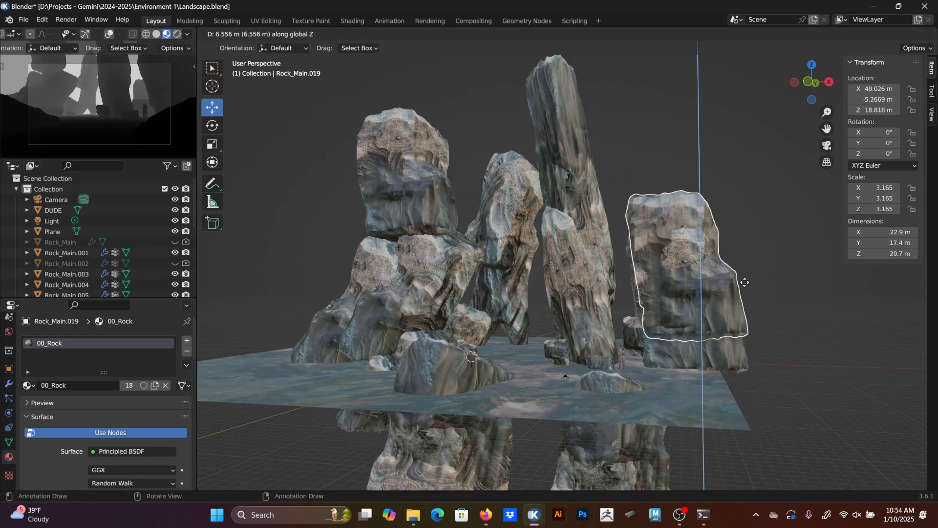
{"action": "left_click", "coordinate": [743, 276]}
Rotate the raised block copy about -10° around the view axis.
{"action": "left_click", "coordinate": [538, 35]}
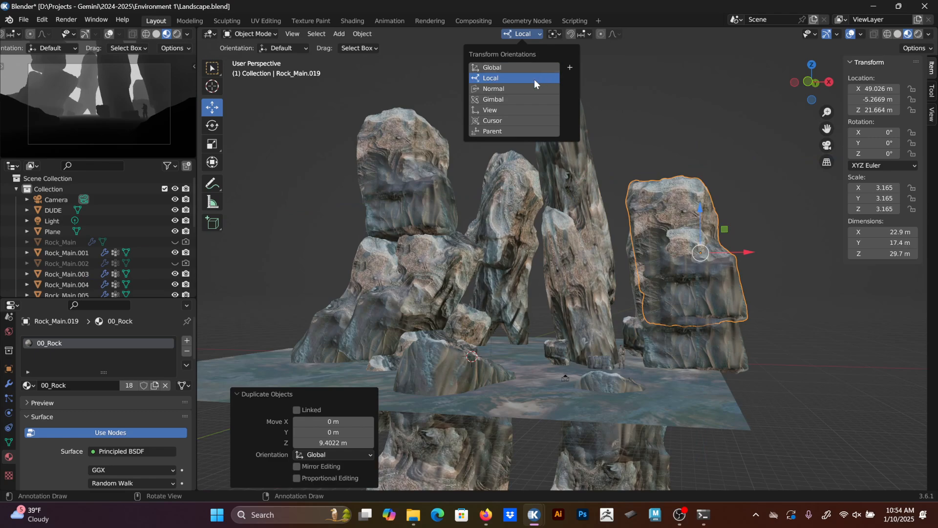
{"action": "left_click", "coordinate": [717, 131]}
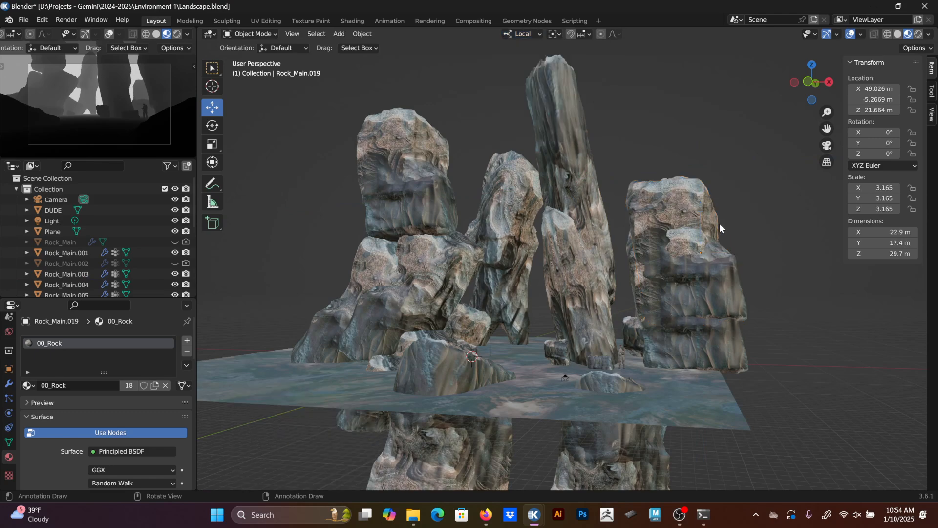
{"action": "left_click", "coordinate": [681, 212]}
{"action": "middle_click_drag", "start_coordinate": [682, 212], "coordinate": [765, 291]}
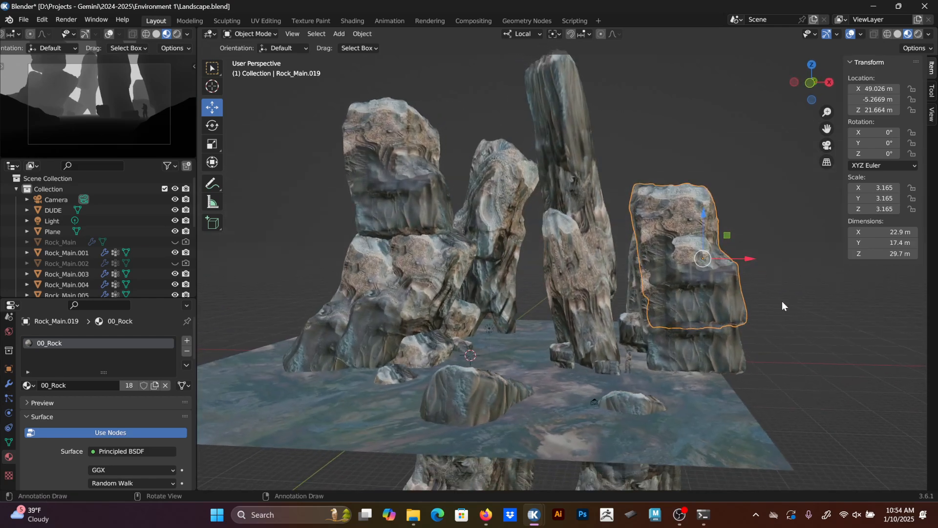
{"action": "key", "text": "r"}
{"action": "left_click", "coordinate": [783, 300]}
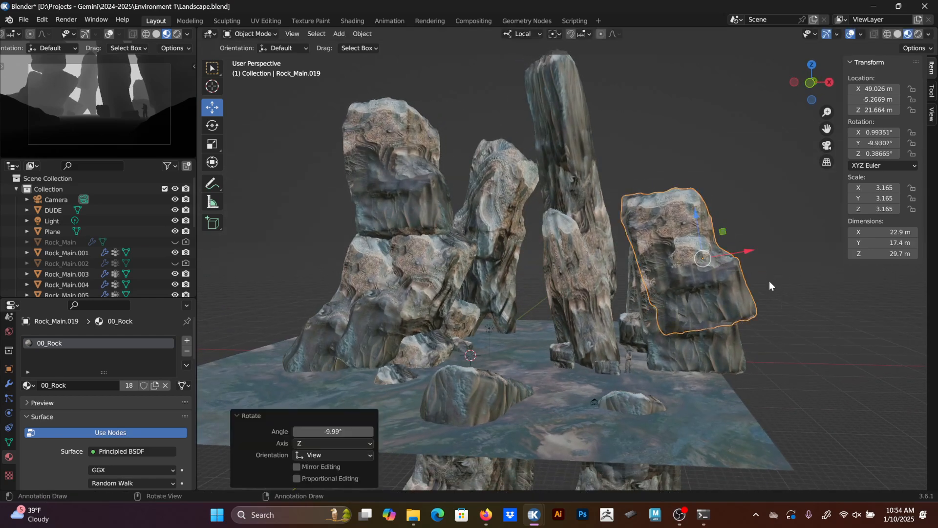
Lower the tilted block copy toward the pillar and shift it about 8.4 m along its local Y axis.
{"action": "key", "text": "g"}
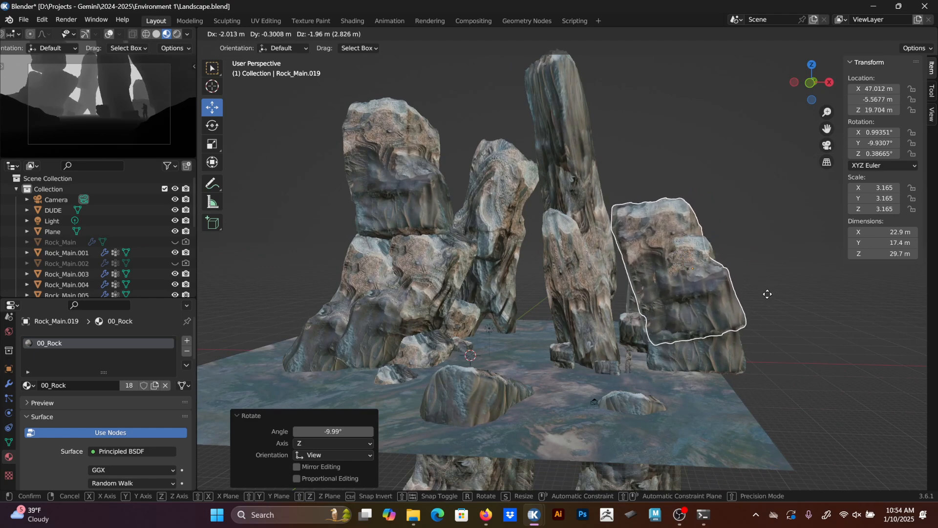
{"action": "left_click", "coordinate": [777, 306]}
{"action": "middle_click_drag", "start_coordinate": [777, 305], "coordinate": [684, 354]}
{"action": "left_click_drag", "start_coordinate": [567, 384], "coordinate": [620, 373]}
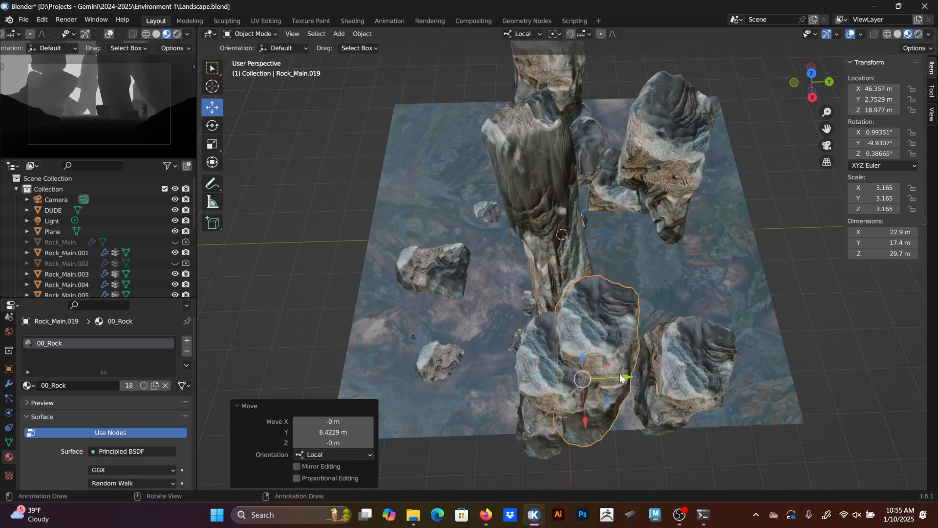
Duplicate the tilted block and scale the copy uniformly by 3.1.
{"action": "middle_click_drag", "start_coordinate": [620, 373], "coordinate": [610, 256]}
{"action": "key", "text": "shift+d"}
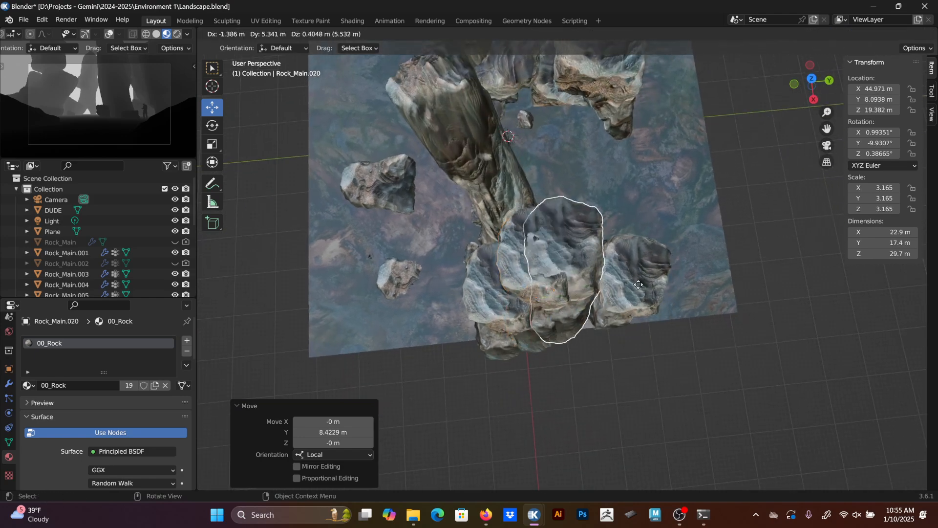
{"action": "left_click", "coordinate": [708, 215]}
{"action": "type", "text": "s3.1"}
{"action": "key", "text": "Return"}
Move the giant rock copy along its local X axis and about 12.8 m along its local Y behind the formation.
{"action": "middle_click_drag", "start_coordinate": [752, 251], "coordinate": [553, 237]}
{"action": "key", "text": "g"}
{"action": "key", "text": "x"}
{"action": "key", "text": "x"}
{"action": "left_click", "coordinate": [611, 208]}
{"action": "key", "text": "g"}
{"action": "key", "text": "x"}
{"action": "key", "text": "x"}
{"action": "key", "text": "y"}
{"action": "key", "text": "y"}
{"action": "left_click", "coordinate": [442, 252]}
Move the giant background rock about -27.1 m along its local X axis.
{"action": "middle_click_drag", "start_coordinate": [442, 252], "coordinate": [513, 208]}
{"action": "key", "text": "g"}
{"action": "key", "text": "x"}
{"action": "key", "text": "x"}
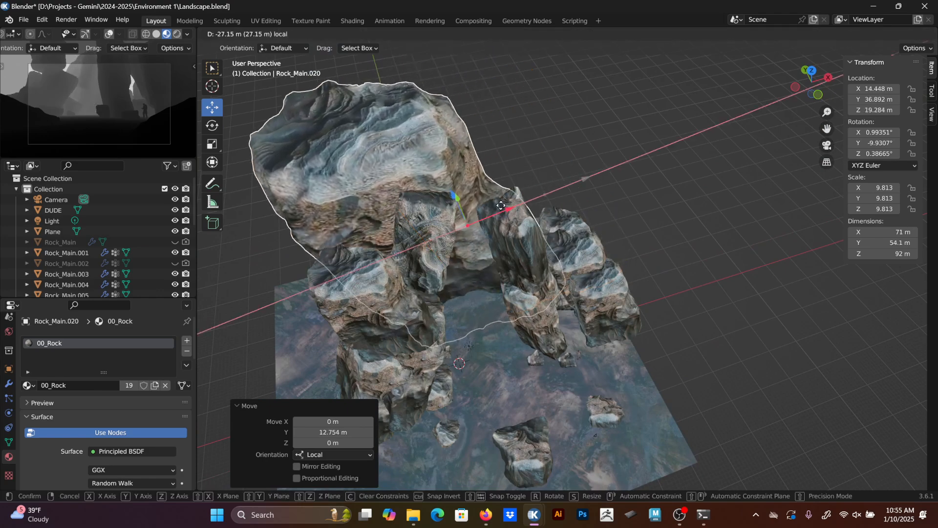
{"action": "left_click", "coordinate": [582, 192]}
Rotate the giant rock about -59.1° around the view axis and move it about 6.8 m along its local X axis.
{"action": "middle_click_drag", "start_coordinate": [582, 192], "coordinate": [614, 248]}
{"action": "key", "text": "r"}
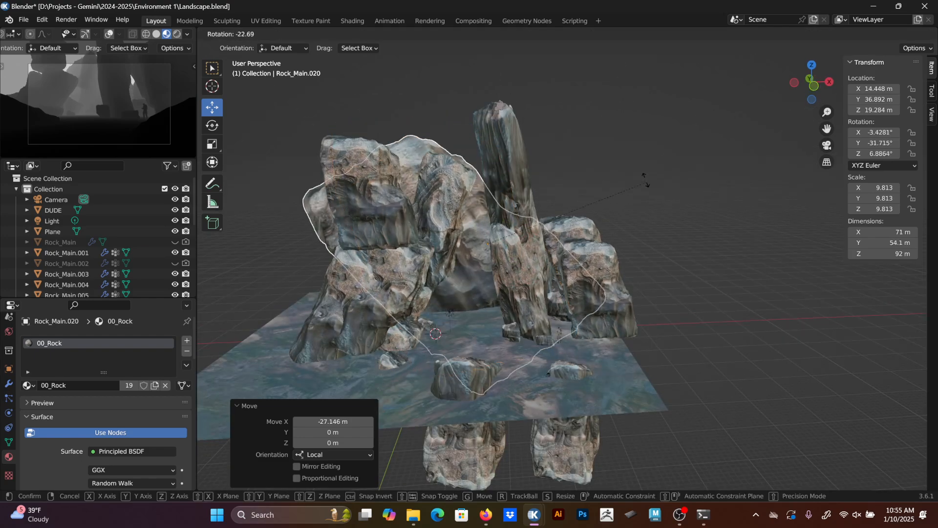
{"action": "left_click", "coordinate": [578, 101]}
{"action": "key", "text": "g"}
{"action": "key", "text": "x"}
{"action": "key", "text": "x"}
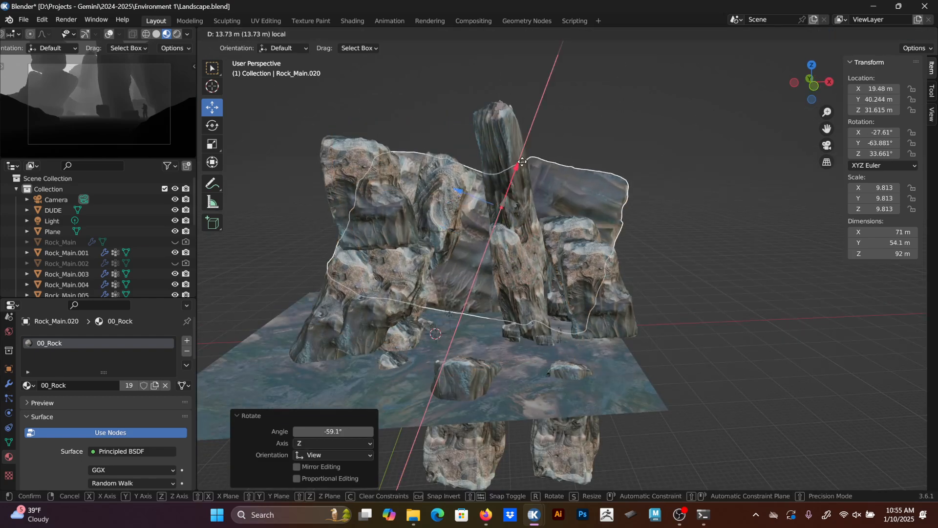
{"action": "left_click", "coordinate": [517, 186]}
Push the giant rock about 14.3 m along its local Y axis, farther behind the formation.
{"action": "middle_click_drag", "start_coordinate": [517, 186], "coordinate": [544, 240]}
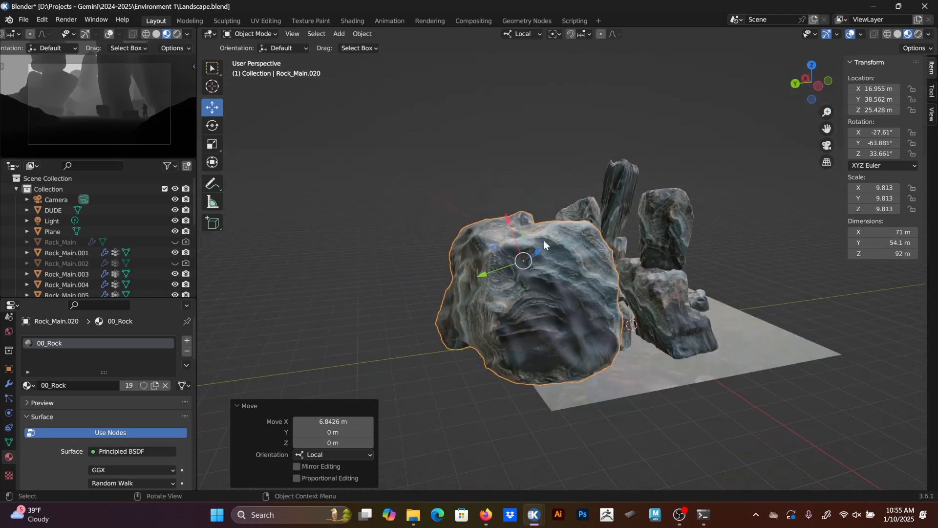
{"action": "left_click", "coordinate": [489, 271]}
{"action": "left_click_drag", "start_coordinate": [484, 278], "coordinate": [594, 298]}
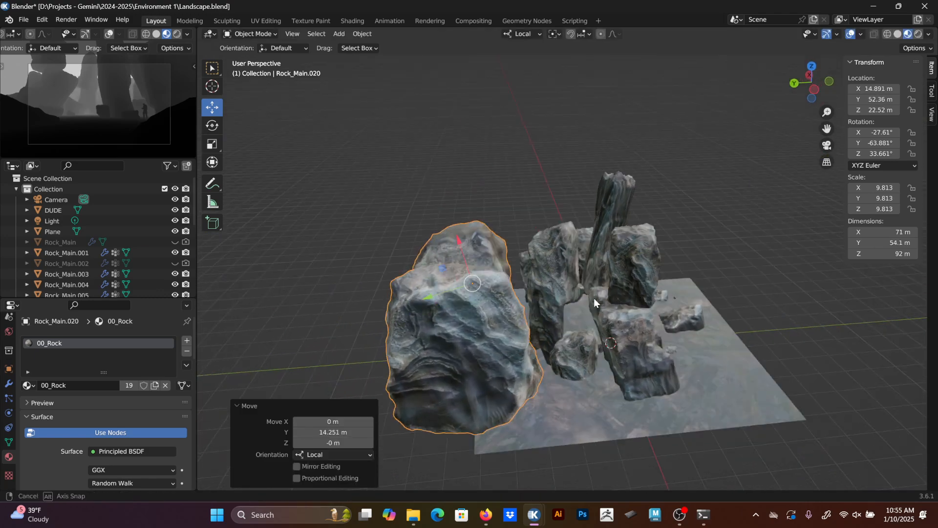
Shift the rearmost rock of the cluster beside the leaning pillar along its local Y axis and about -1.5 m along local X.
{"action": "middle_click_drag", "start_coordinate": [593, 298], "coordinate": [569, 314]}
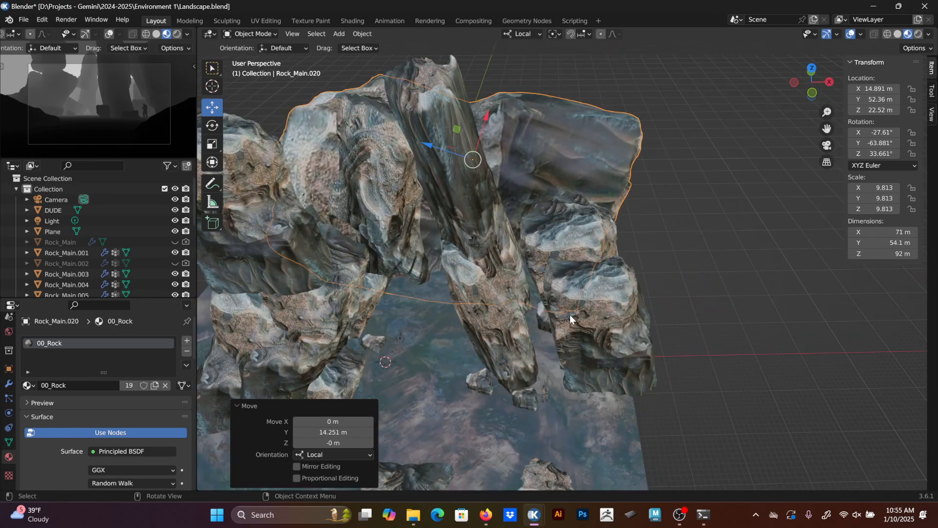
{"action": "mouse_move", "coordinate": [562, 265]}
{"action": "middle_mouse_down"}
{"action": "mouse_move", "coordinate": [556, 310]}
{"action": "mouse_move", "coordinate": [573, 259]}
{"action": "middle_mouse_up"}
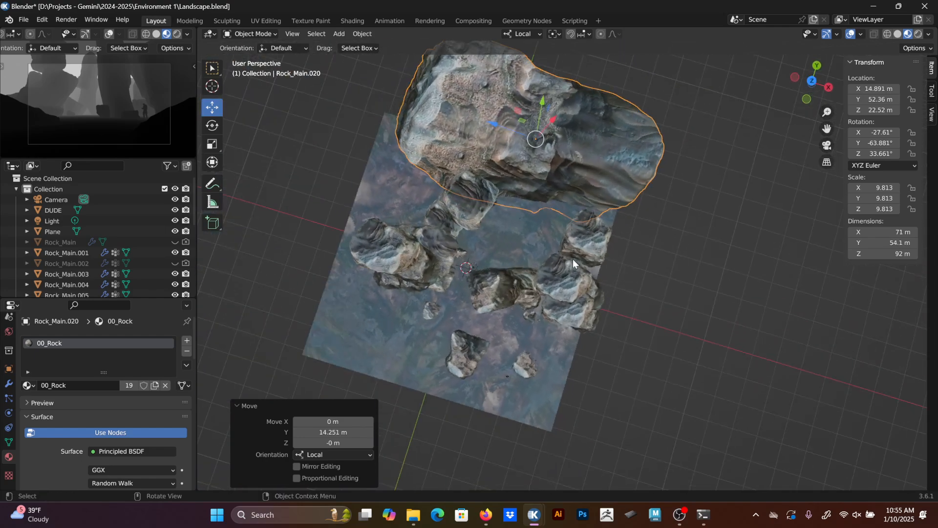
{"action": "left_click", "coordinate": [592, 248]}
{"action": "left_click_drag", "start_coordinate": [606, 211], "coordinate": [604, 218]}
{"action": "left_click_drag", "start_coordinate": [624, 274], "coordinate": [615, 269]}
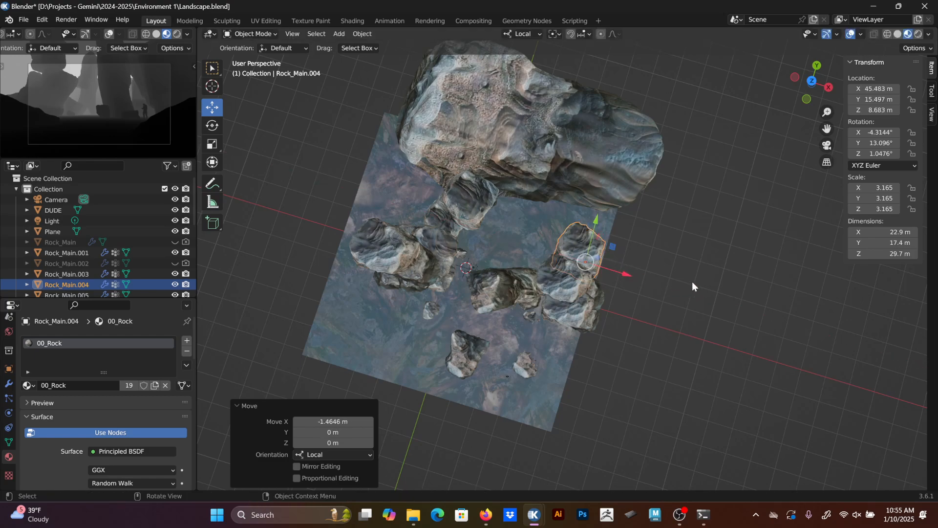
Rotate the shifted cluster rock about -27.4° around the view axis.
{"action": "key", "text": "r"}
{"action": "left_click", "coordinate": [709, 230]}
{"action": "middle_click_drag", "start_coordinate": [606, 245], "coordinate": [655, 227]}
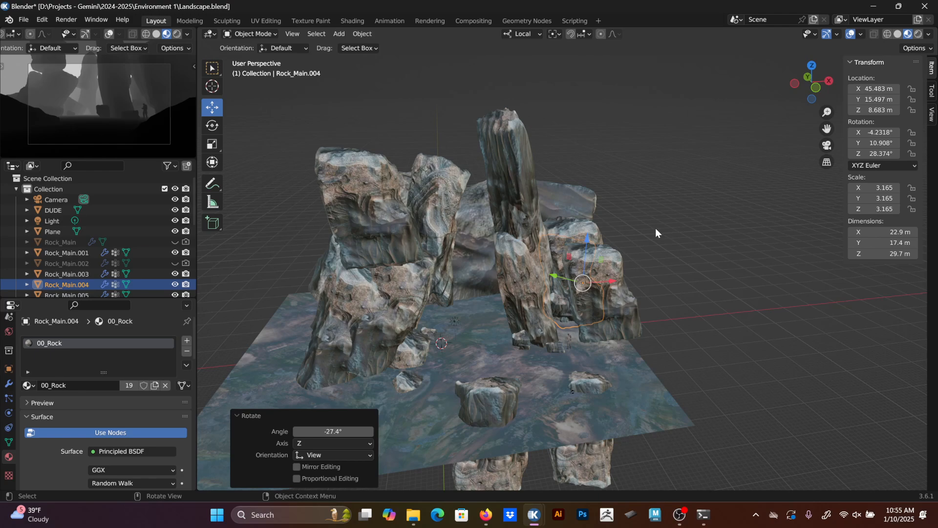
Switch to Firefox and look over the mist pass references and overall layout of the 2024-2025 EnvironmentDesignClass Miro board.
{"action": "left_click", "coordinate": [486, 515]}
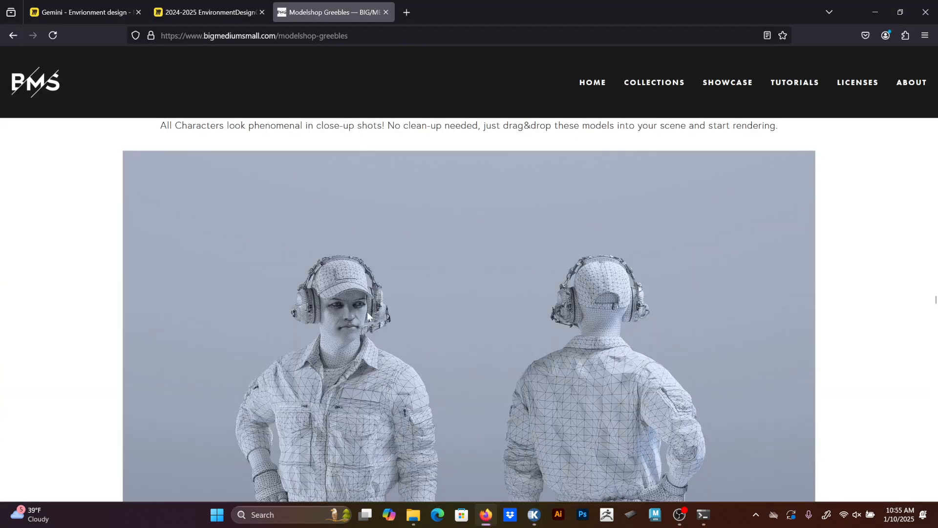
{"action": "left_click", "coordinate": [205, 12]}
{"action": "scroll", "coordinate": [391, 210], "scroll_direction": "down", "scroll_amount": 5}
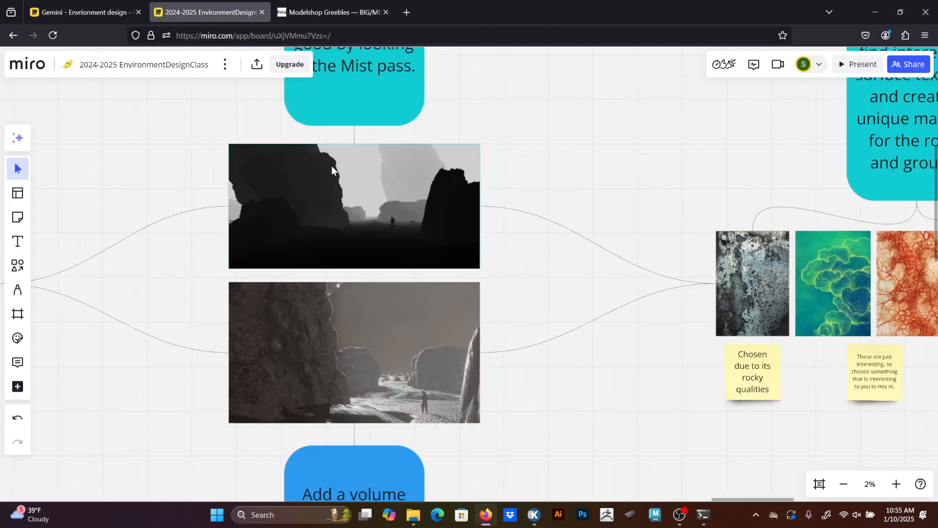
{"action": "scroll", "coordinate": [450, 241], "scroll_direction": "down", "scroll_amount": 5}
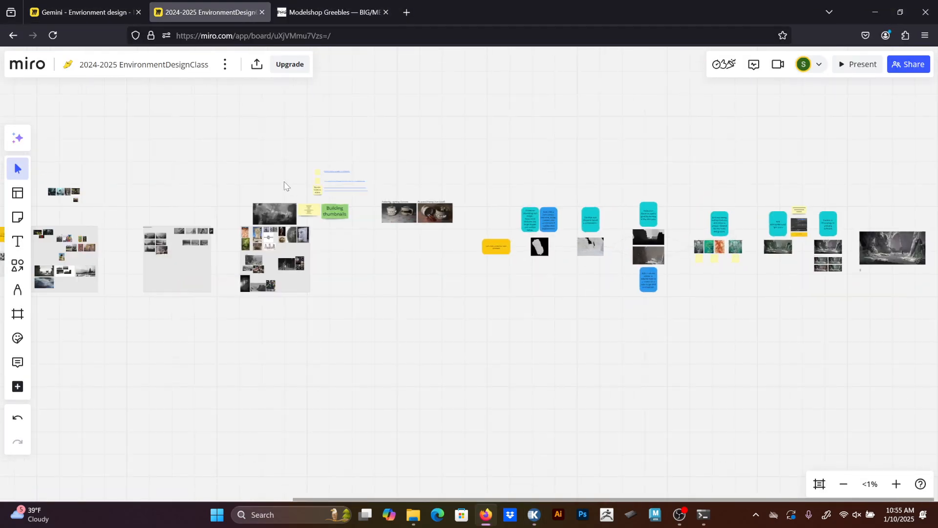
{"action": "scroll", "coordinate": [316, 223], "scroll_direction": "up", "scroll_amount": 2}
Open the Gemini environment design board and examine the sketch marking the focal and editable areas.
{"action": "left_click", "coordinate": [98, 12]}
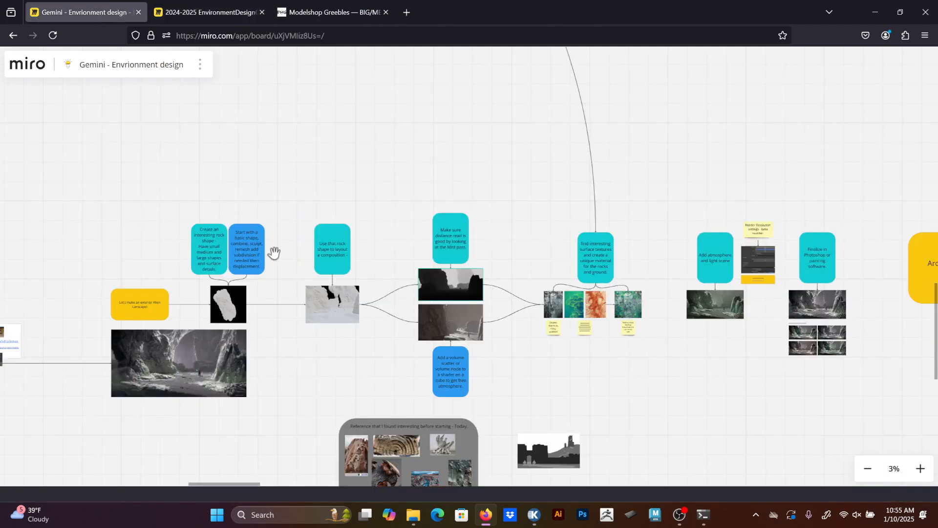
{"action": "scroll", "coordinate": [435, 328], "scroll_direction": "down", "scroll_amount": 2}
{"action": "scroll", "coordinate": [436, 328], "scroll_direction": "down", "scroll_amount": 2}
{"action": "left_click_drag", "start_coordinate": [359, 381], "coordinate": [139, 232]}
{"action": "left_click_drag", "start_coordinate": [923, 348], "coordinate": [571, 300]}
{"action": "scroll", "coordinate": [450, 343], "scroll_direction": "up", "scroll_amount": 5}
{"action": "scroll", "coordinate": [397, 329], "scroll_direction": "up", "scroll_amount": 3}
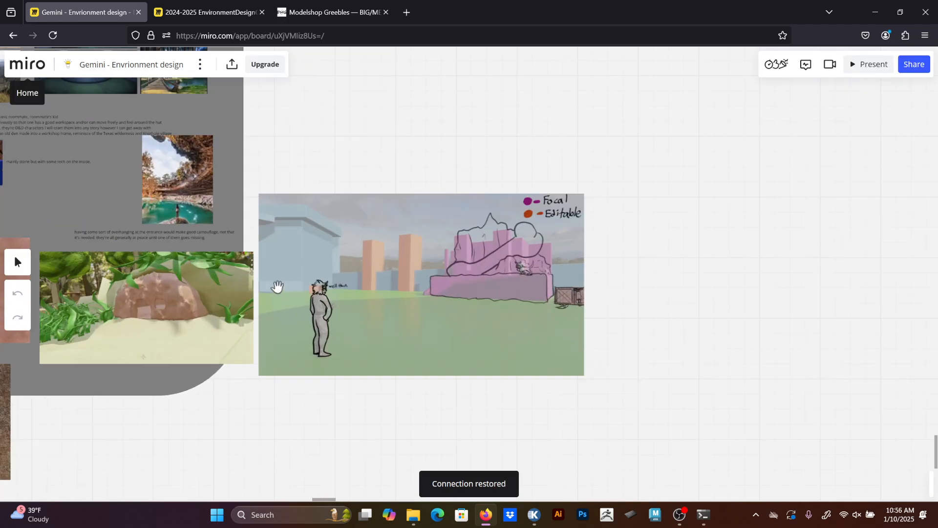
Review the idea and reference image collections around the sketch on the Gemini board.
{"action": "left_click_drag", "start_coordinate": [278, 287], "coordinate": [593, 345]}
{"action": "scroll", "coordinate": [540, 247], "scroll_direction": "down", "scroll_amount": 1}
{"action": "scroll", "coordinate": [559, 164], "scroll_direction": "down", "scroll_amount": 2}
{"action": "mouse_move", "coordinate": [559, 164]}
{"action": "left_mouse_down"}
{"action": "mouse_move", "coordinate": [576, 299]}
{"action": "mouse_move", "coordinate": [597, 372]}
{"action": "left_mouse_up"}
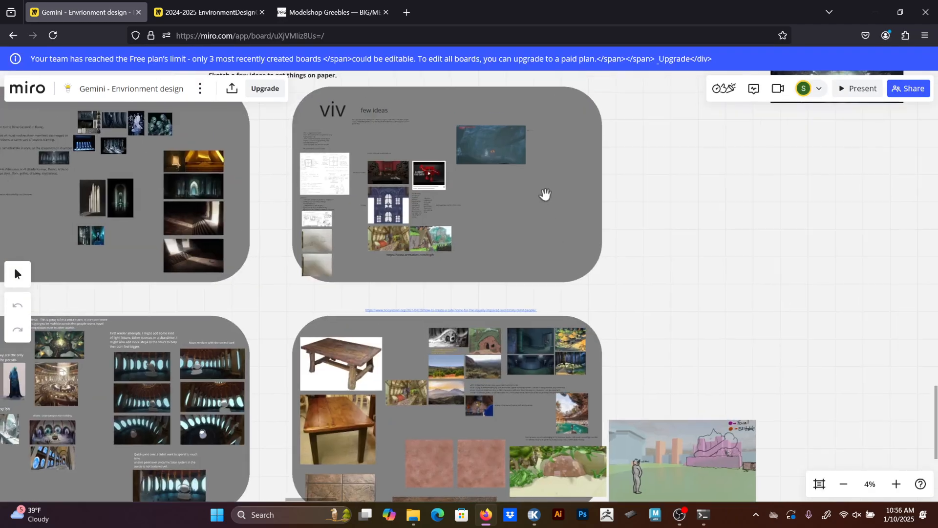
{"action": "left_click_drag", "start_coordinate": [463, 220], "coordinate": [482, 262]}
{"action": "left_click_drag", "start_coordinate": [579, 266], "coordinate": [581, 353]}
{"action": "left_click_drag", "start_coordinate": [487, 157], "coordinate": [563, 302]}
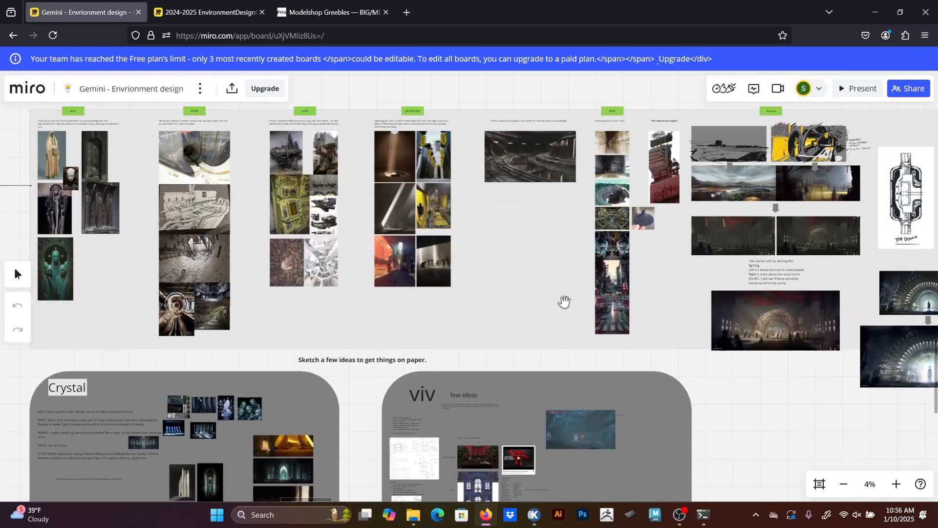
Look across the board's class timeline, sculpting notes and painted thumbnail sheets to find the blockout exercise.
{"action": "scroll", "coordinate": [567, 304], "scroll_direction": "down", "scroll_amount": 2}
{"action": "left_click_drag", "start_coordinate": [931, 362], "coordinate": [573, 270]}
{"action": "left_click_drag", "start_coordinate": [669, 256], "coordinate": [361, 241]}
{"action": "left_click_drag", "start_coordinate": [811, 285], "coordinate": [439, 275]}
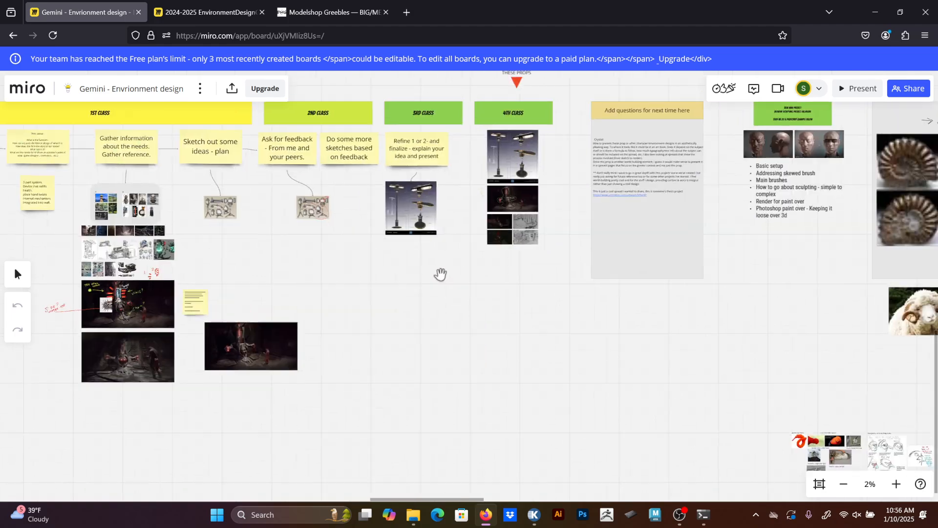
{"action": "left_click_drag", "start_coordinate": [849, 274], "coordinate": [459, 266]}
{"action": "mouse_move", "coordinate": [749, 305]}
{"action": "left_mouse_down"}
{"action": "mouse_move", "coordinate": [462, 247]}
{"action": "mouse_move", "coordinate": [159, 302]}
{"action": "left_mouse_up"}
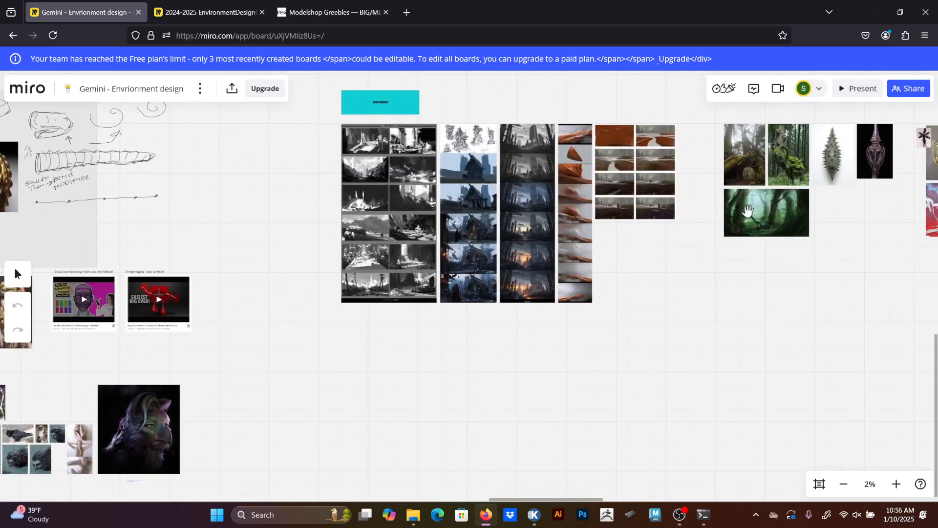
{"action": "left_click_drag", "start_coordinate": [748, 211], "coordinate": [381, 257]}
{"action": "left_click_drag", "start_coordinate": [665, 228], "coordinate": [406, 243]}
{"action": "left_click_drag", "start_coordinate": [660, 281], "coordinate": [381, 222]}
Examine the provided blockout screenshots in the section on working within constraints.
{"action": "scroll", "coordinate": [532, 182], "scroll_direction": "up", "scroll_amount": 3}
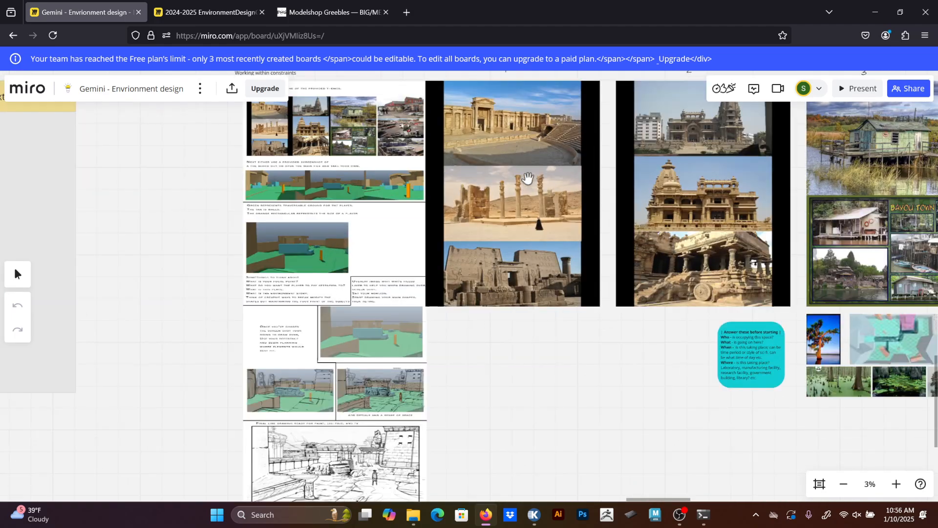
{"action": "left_click_drag", "start_coordinate": [350, 190], "coordinate": [534, 262]}
{"action": "scroll", "coordinate": [504, 262], "scroll_direction": "up", "scroll_amount": 3}
{"action": "scroll", "coordinate": [467, 259], "scroll_direction": "up", "scroll_amount": 1}
{"action": "left_click_drag", "start_coordinate": [445, 272], "coordinate": [483, 180]}
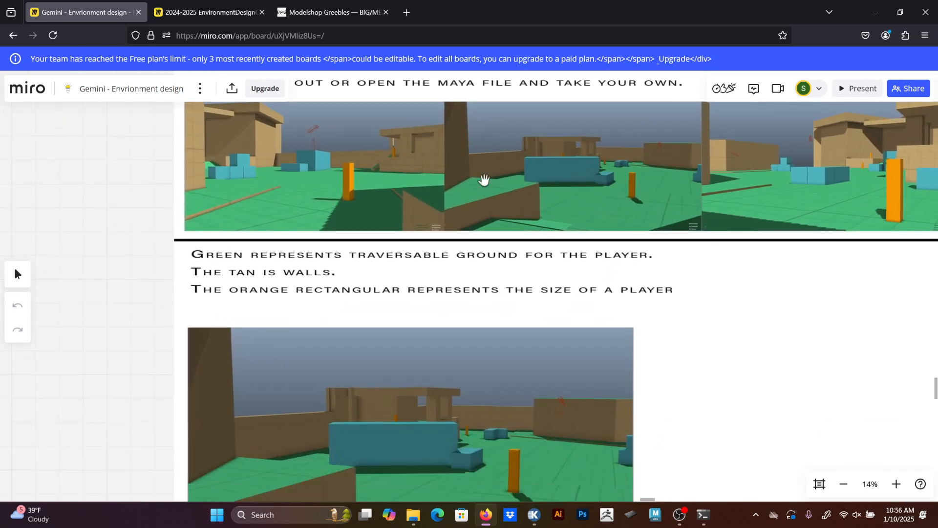
{"action": "left_click_drag", "start_coordinate": [642, 223], "coordinate": [588, 298]}
{"action": "scroll", "coordinate": [588, 298], "scroll_direction": "up", "scroll_amount": 1}
{"action": "scroll", "coordinate": [589, 297], "scroll_direction": "up", "scroll_amount": 1}
{"action": "left_click_drag", "start_coordinate": [442, 229], "coordinate": [595, 286]}
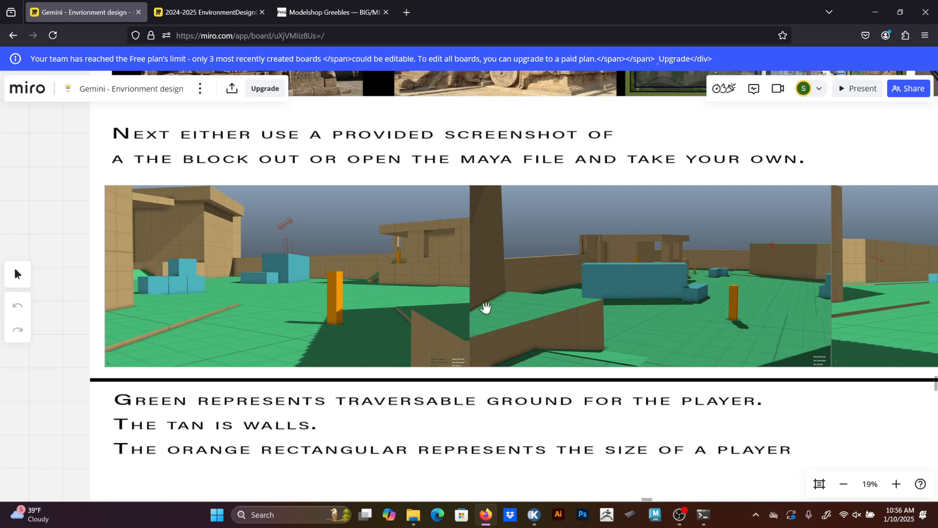
Examine the enlarged single blockout image together with the color explanations and focal point questions around it.
{"action": "scroll", "coordinate": [488, 307], "scroll_direction": "down", "scroll_amount": 3}
{"action": "left_click_drag", "start_coordinate": [560, 358], "coordinate": [543, 211]}
{"action": "scroll", "coordinate": [490, 299], "scroll_direction": "up", "scroll_amount": 2}
{"action": "left_click_drag", "start_coordinate": [490, 299], "coordinate": [500, 274]}
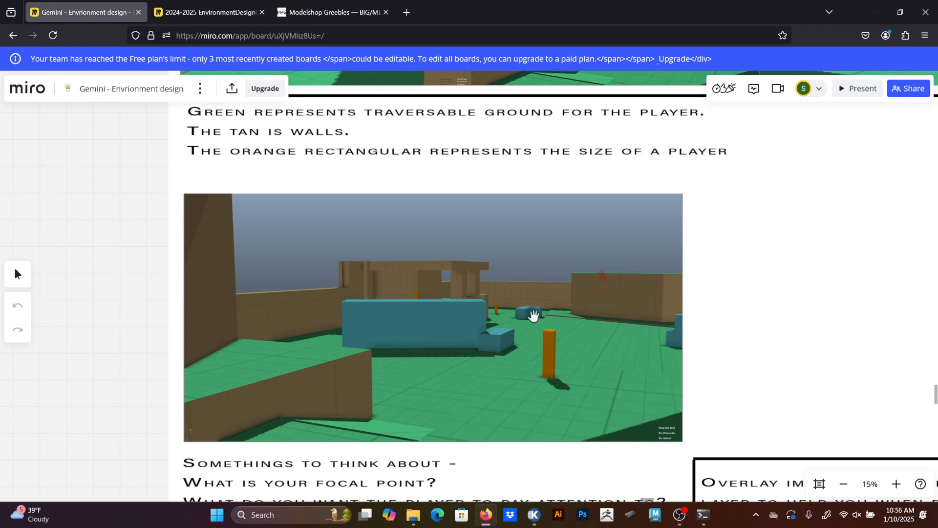
{"action": "left_click_drag", "start_coordinate": [591, 288], "coordinate": [607, 222]}
{"action": "scroll", "coordinate": [593, 259], "scroll_direction": "up", "scroll_amount": 2}
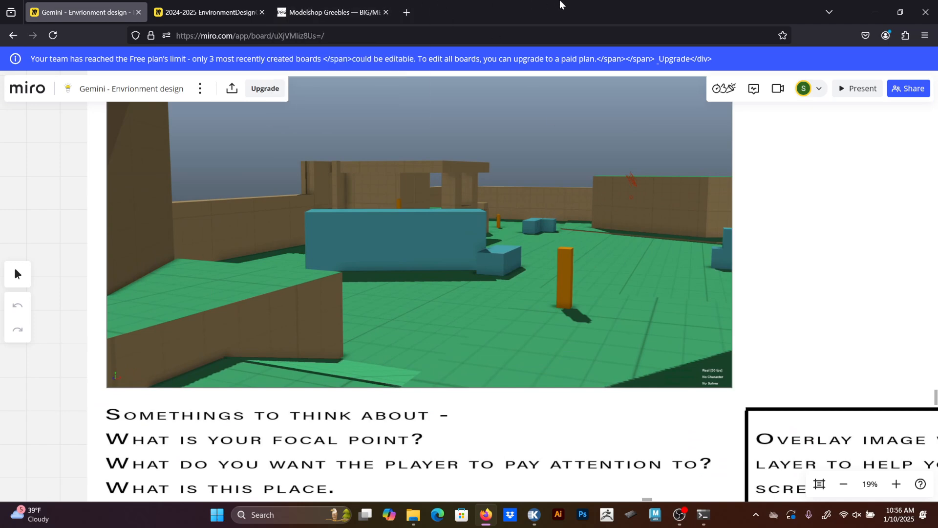
Return to Blender and duplicate the high block above the foreground rocks, offsetting the copy about 14.5 m X, -3.5 m Y and -1.4 m Z.
{"action": "left_click", "coordinate": [875, 13]}
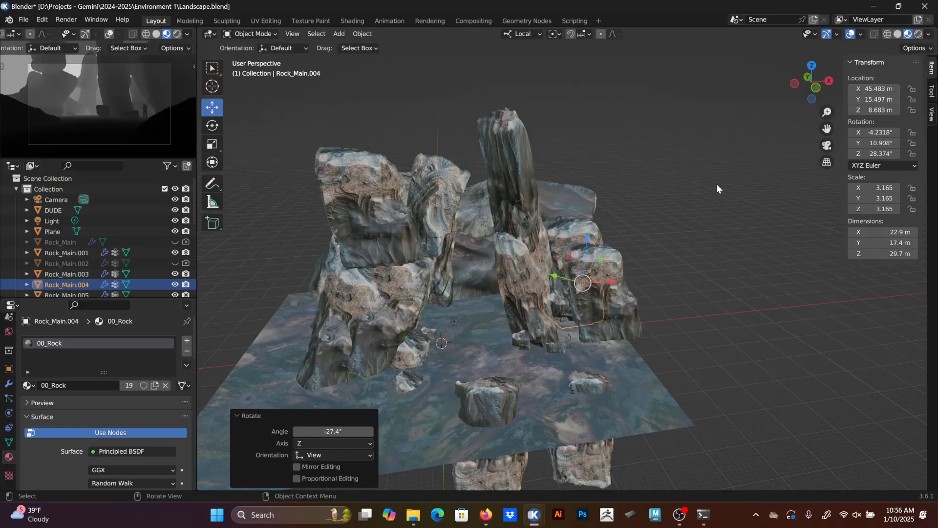
{"action": "middle_click_drag", "start_coordinate": [717, 184], "coordinate": [664, 187]}
{"action": "middle_click_drag", "start_coordinate": [312, 154], "coordinate": [513, 227]}
{"action": "left_click", "coordinate": [368, 187]}
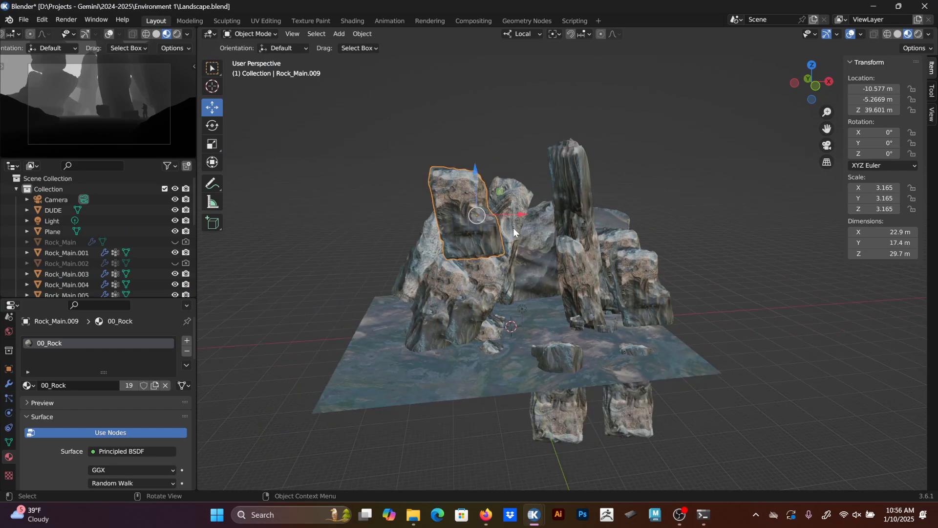
{"action": "key", "text": "shift+d"}
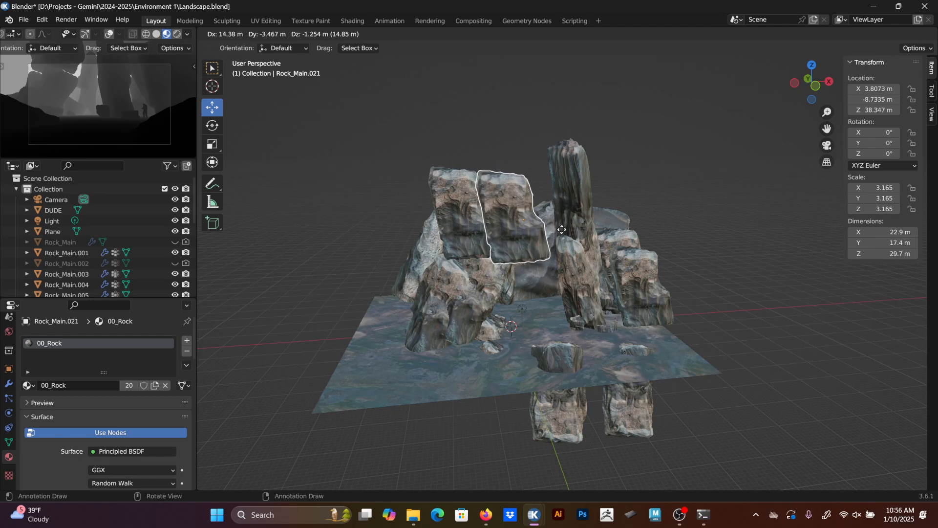
{"action": "left_click", "coordinate": [562, 230]}
Stretch the block copy along its local Y axis to a Y scale of about 4.1, leaving it unrotated.
{"action": "key", "text": "r"}
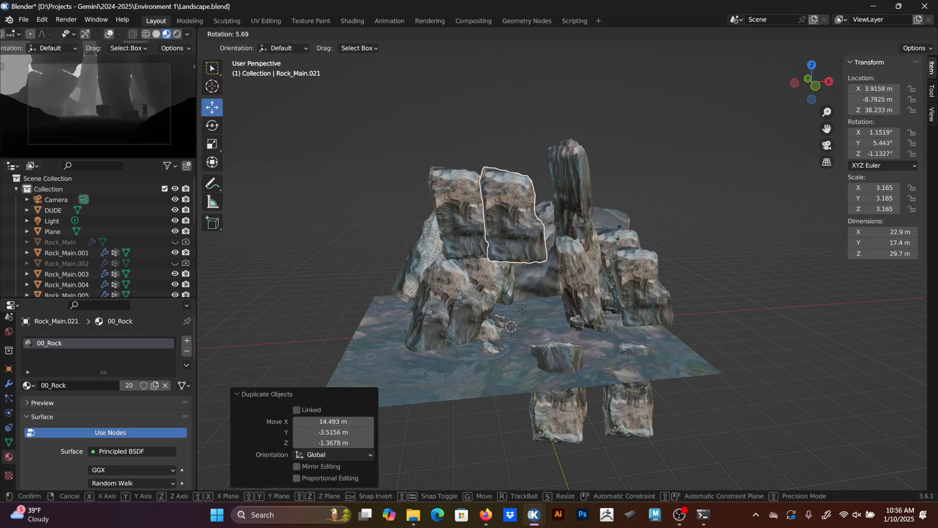
{"action": "key", "text": "s"}
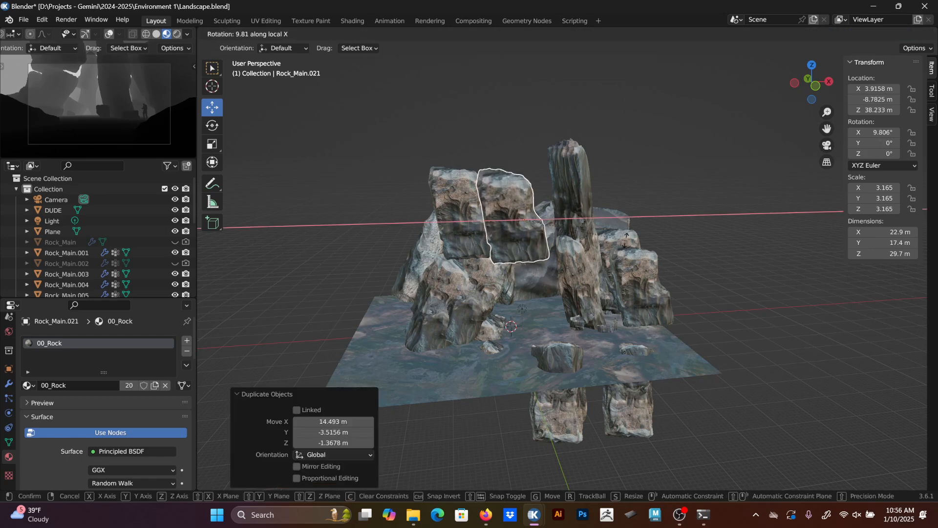
{"action": "key", "text": "x"}
{"action": "key", "text": "x"}
{"action": "key", "text": "y"}
{"action": "key", "text": "y"}
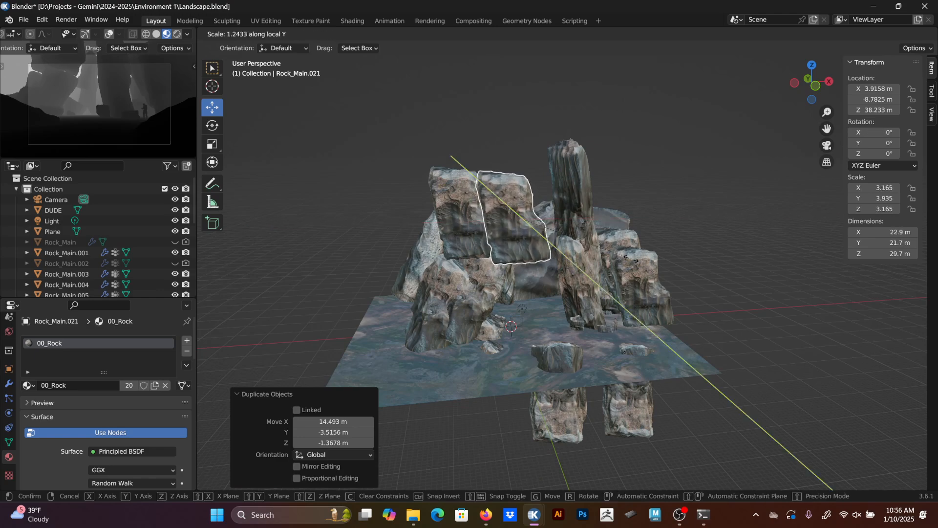
{"action": "left_click", "coordinate": [635, 261]}
{"action": "left_click", "coordinate": [676, 196]}
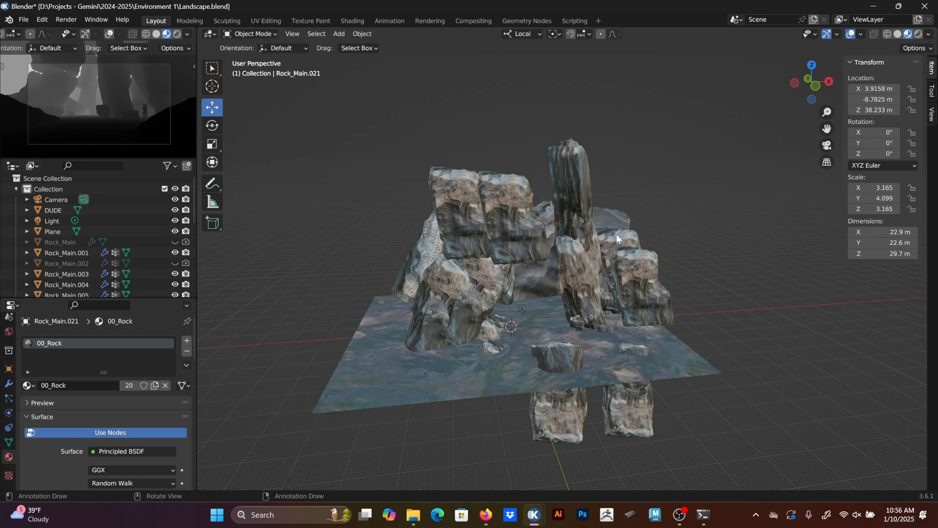
{"action": "middle_click_drag", "start_coordinate": [634, 231], "coordinate": [508, 324]}
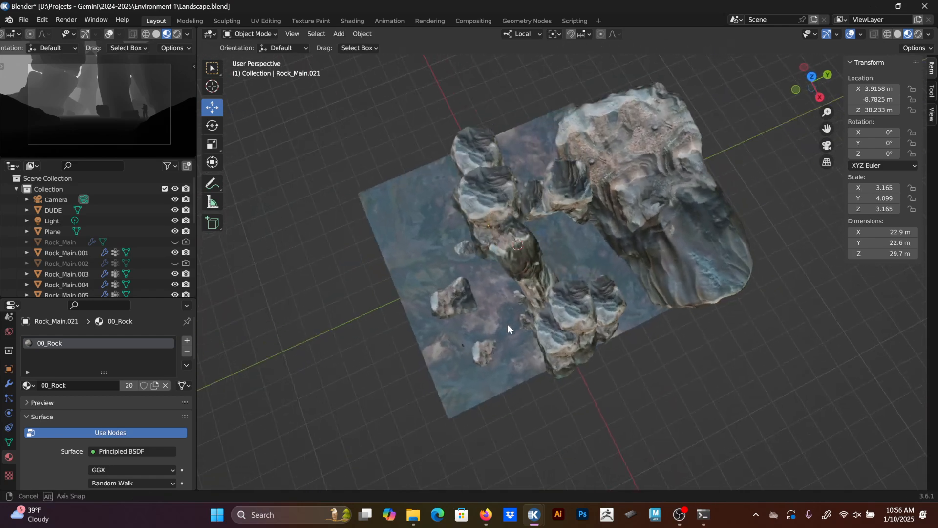
{"action": "scroll", "coordinate": [521, 287], "scroll_direction": "up", "scroll_amount": 5}
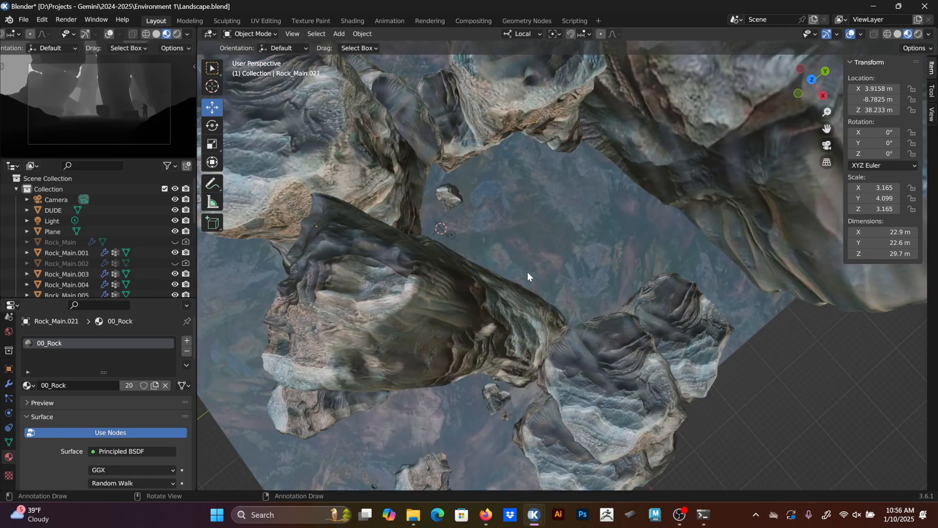
{"action": "middle_click_drag", "start_coordinate": [527, 272], "coordinate": [431, 225]}
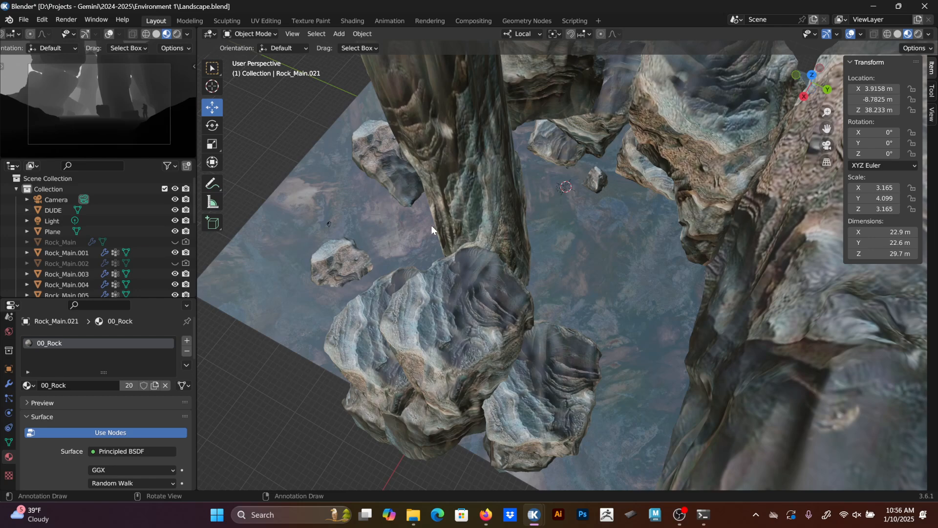
{"action": "middle_click_drag", "start_coordinate": [518, 181], "coordinate": [414, 322]}
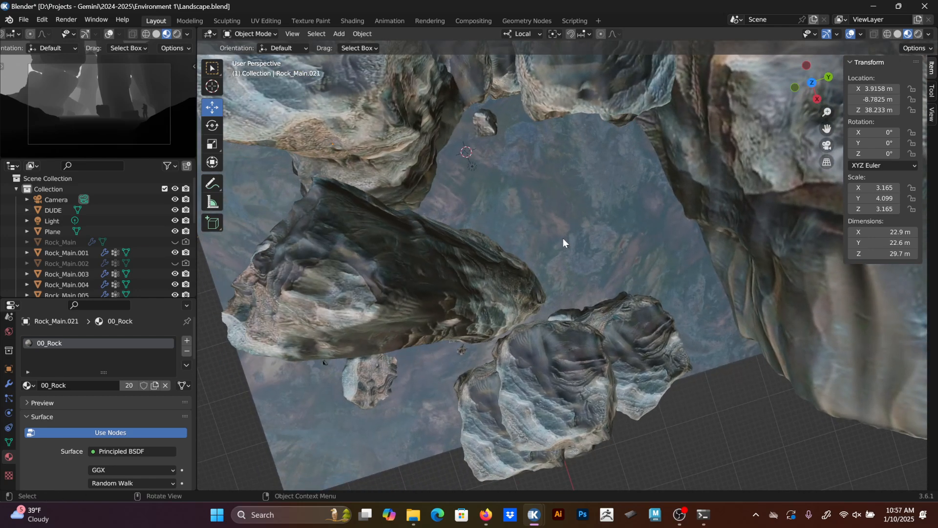
{"action": "middle_click_drag", "start_coordinate": [641, 328], "coordinate": [371, 324]}
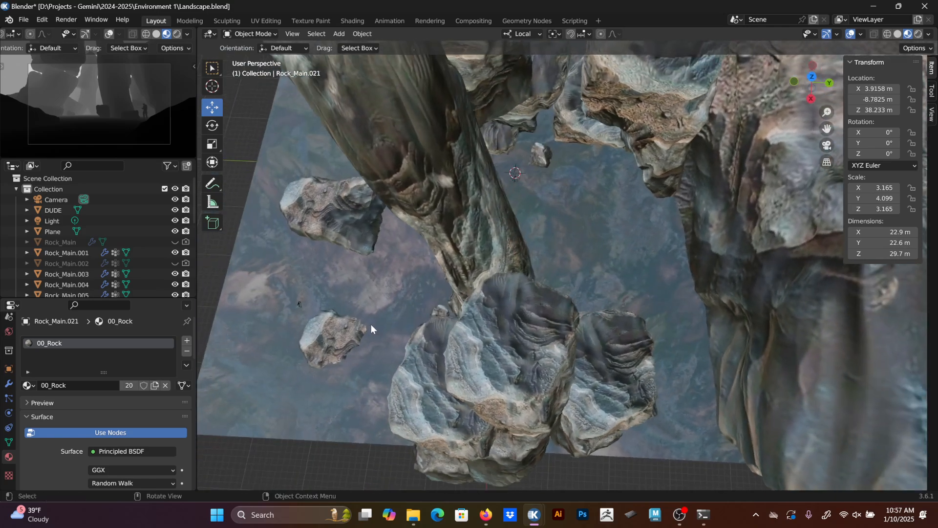
Examine the rock arrangement from several angles around the scene and through the camera.
{"action": "middle_click_drag", "start_coordinate": [552, 103], "coordinate": [532, 123]}
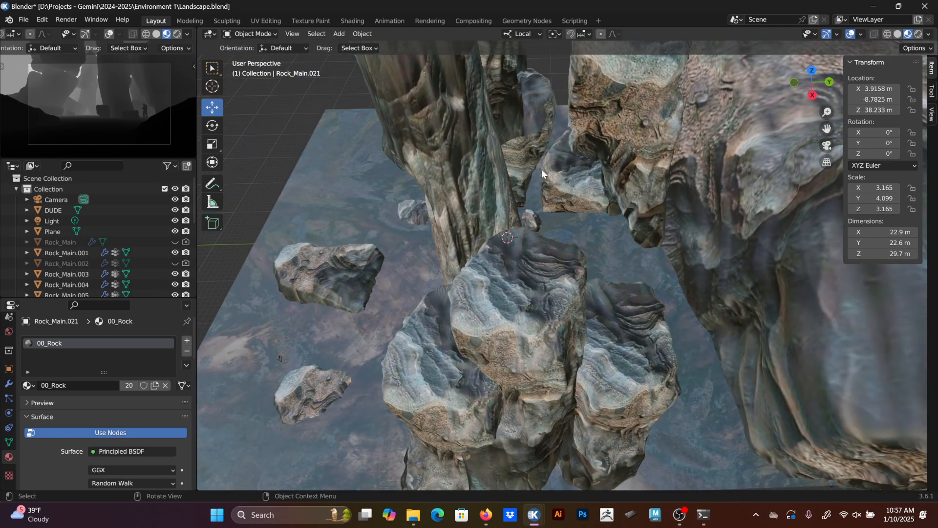
{"action": "middle_click_drag", "start_coordinate": [508, 174], "coordinate": [426, 296]}
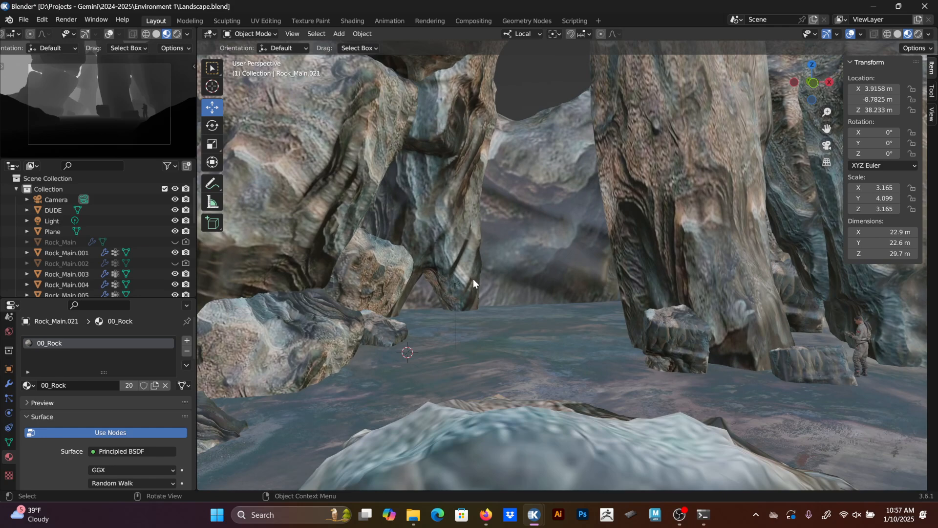
{"action": "middle_click_drag", "start_coordinate": [578, 296], "coordinate": [606, 250]}
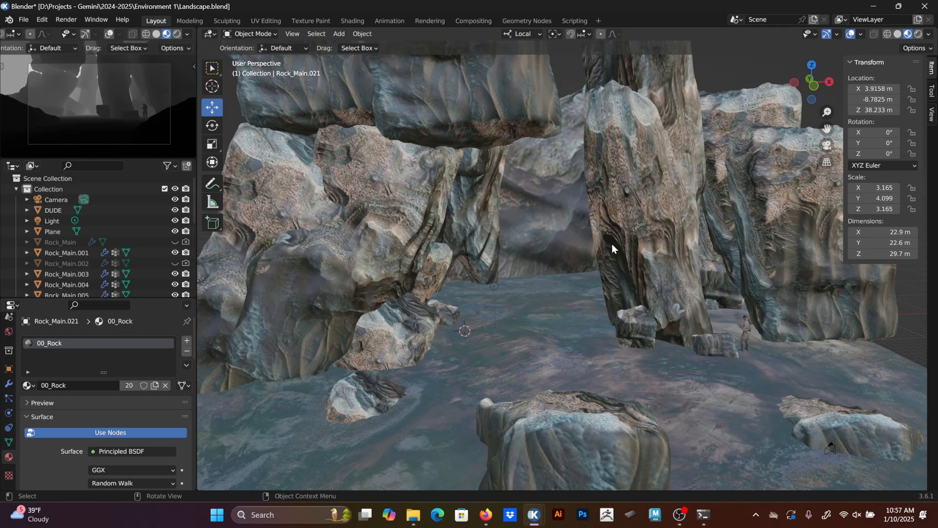
{"action": "middle_click_drag", "start_coordinate": [614, 201], "coordinate": [635, 268]}
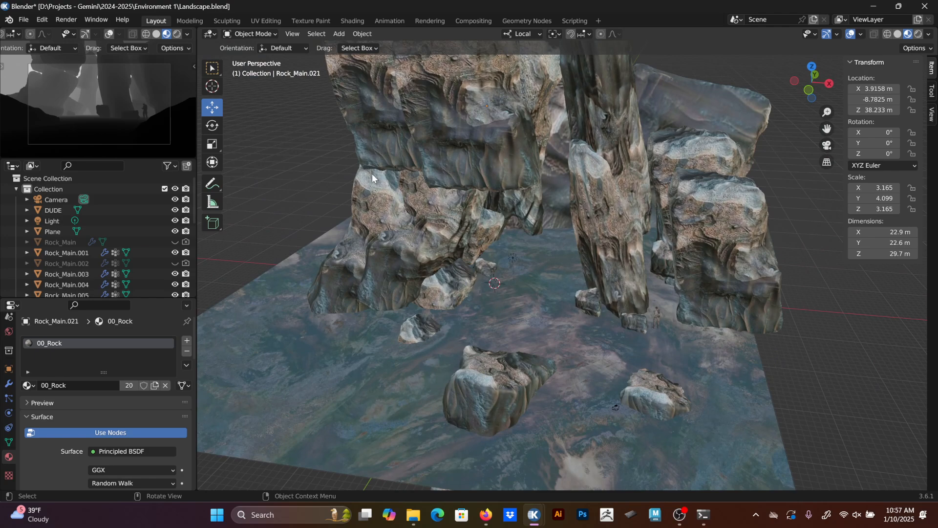
{"action": "middle_click_drag", "start_coordinate": [371, 119], "coordinate": [494, 124]}
{"action": "key", "text": "KP_0"}
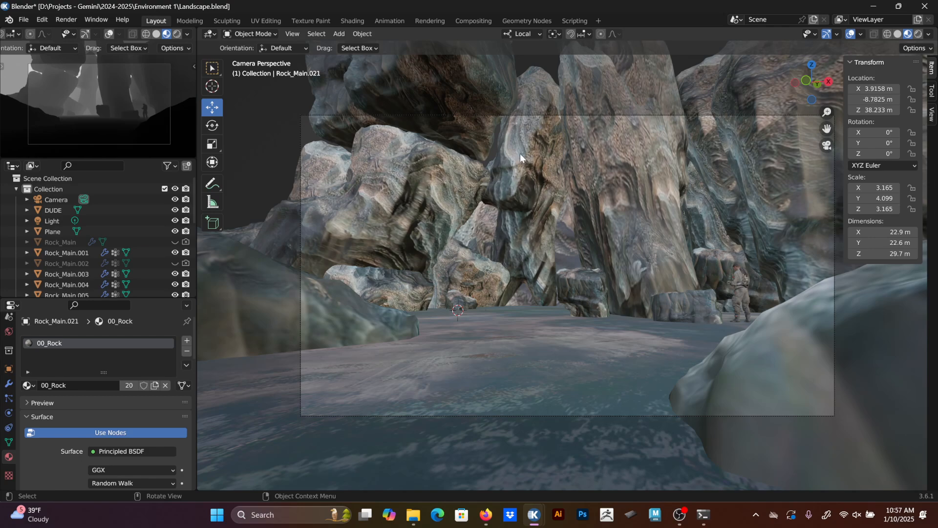
{"action": "middle_click_drag", "start_coordinate": [563, 207], "coordinate": [567, 212]}
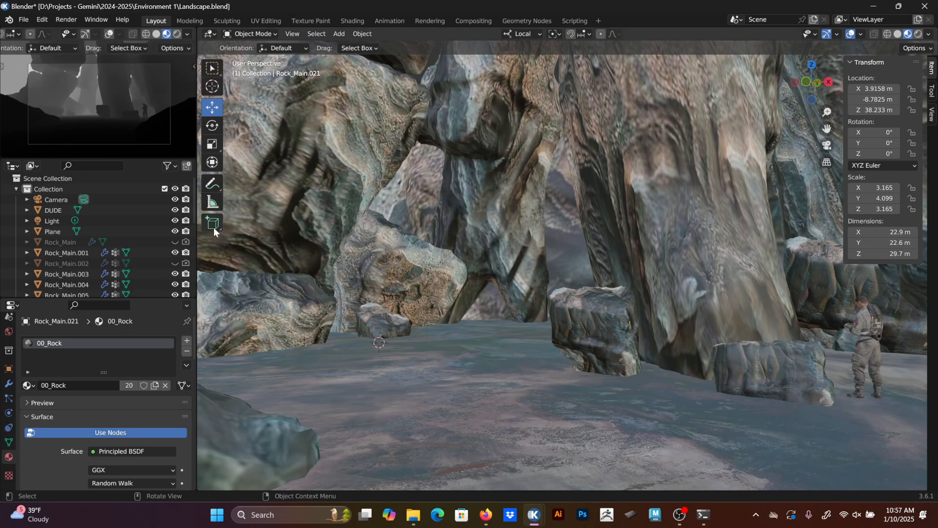
Widen the Outliner column and join the small camera preview area into the Outliner.
{"action": "left_click_drag", "start_coordinate": [196, 93], "coordinate": [231, 93]}
{"action": "scroll", "coordinate": [122, 234], "scroll_direction": "down", "scroll_amount": 1}
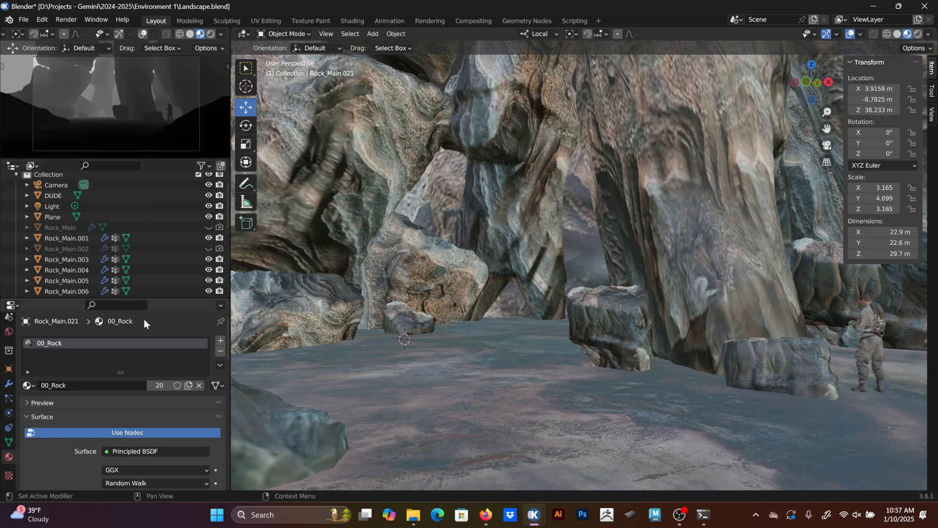
{"action": "right_click", "coordinate": [166, 159]}
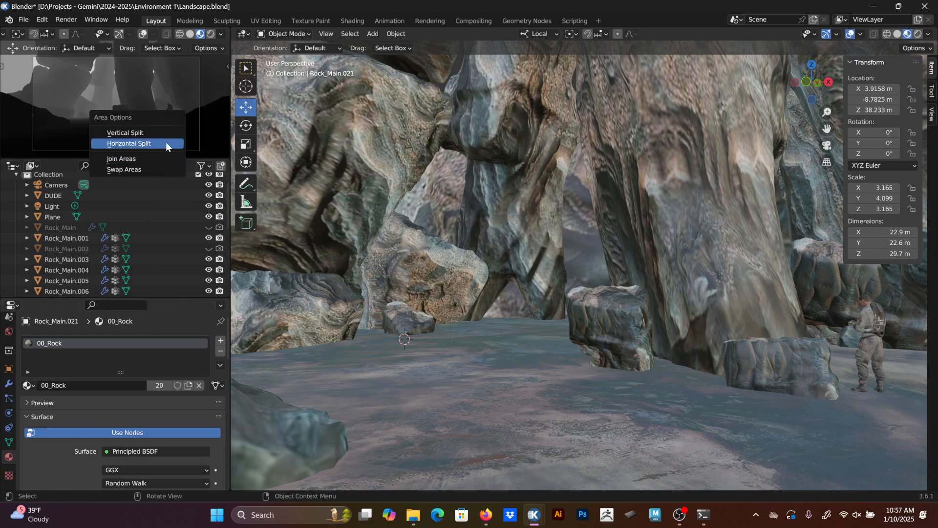
{"action": "left_click", "coordinate": [162, 158]}
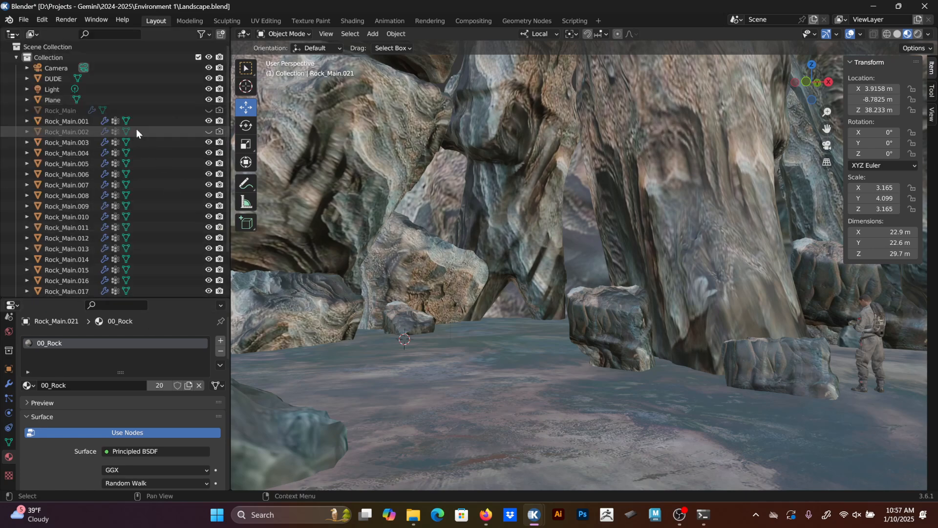
Select Rock_Main.001 and Rock_Main.003 through Rock_Main.021 and move them into a new collection.
{"action": "left_click", "coordinate": [58, 112]}
{"action": "scroll", "coordinate": [78, 141], "scroll_direction": "down", "scroll_amount": 3}
{"action": "scroll", "coordinate": [72, 142], "scroll_direction": "up", "scroll_amount": 3}
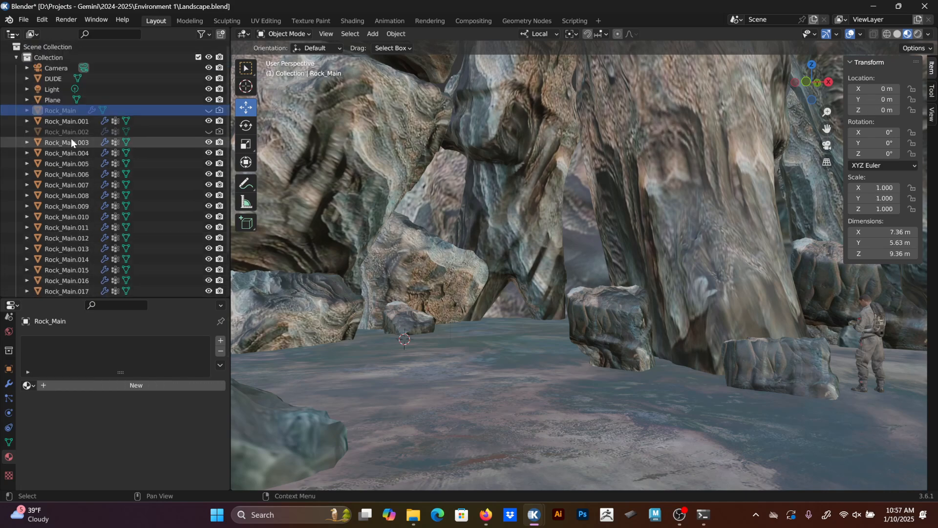
{"action": "left_click", "coordinate": [76, 122]}
{"action": "left_click", "coordinate": [87, 143], "text": "ctrl"}
{"action": "scroll", "coordinate": [93, 181], "scroll_direction": "down", "scroll_amount": 3}
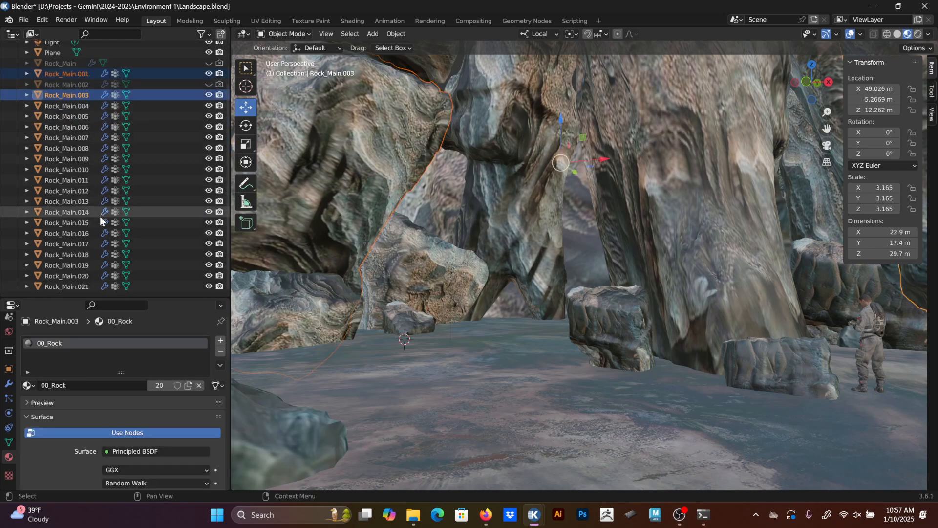
{"action": "left_click", "coordinate": [78, 284], "text": "shift"}
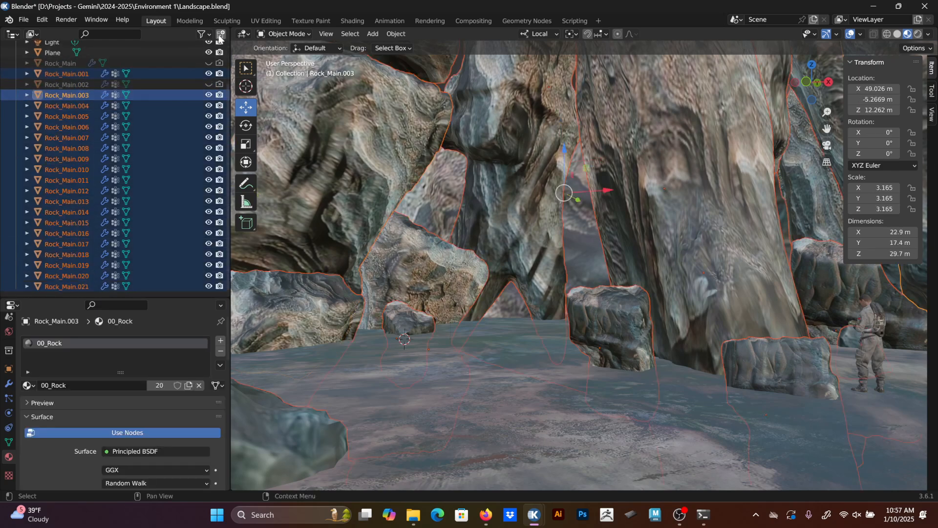
{"action": "scroll", "coordinate": [116, 236], "scroll_direction": "down", "scroll_amount": 1}
{"action": "left_click_drag", "start_coordinate": [46, 276], "coordinate": [48, 286]}
Rename the new rock collection Terrain_Rocks and save the file, leaving the collection collapsed.
{"action": "double_click", "coordinate": [49, 131]}
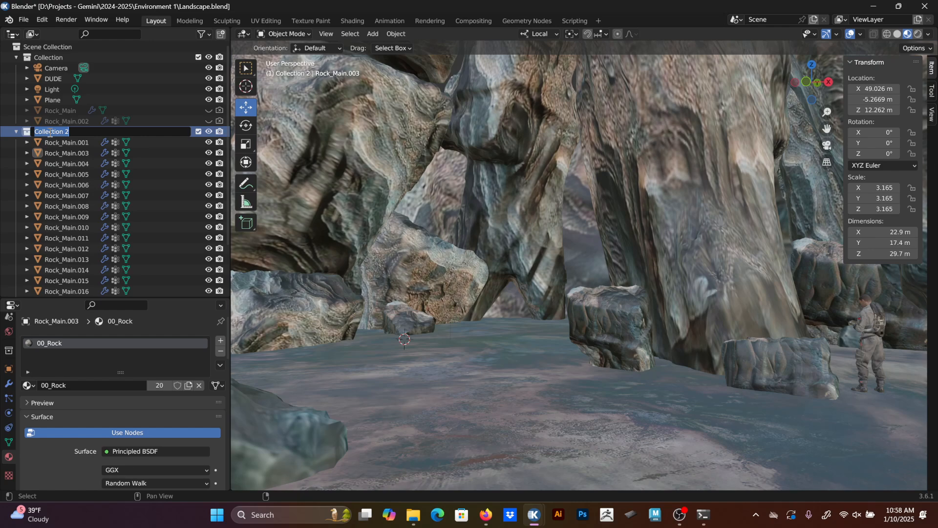
{"action": "type", "text": "Rocks"}
{"action": "key", "text": "Return"}
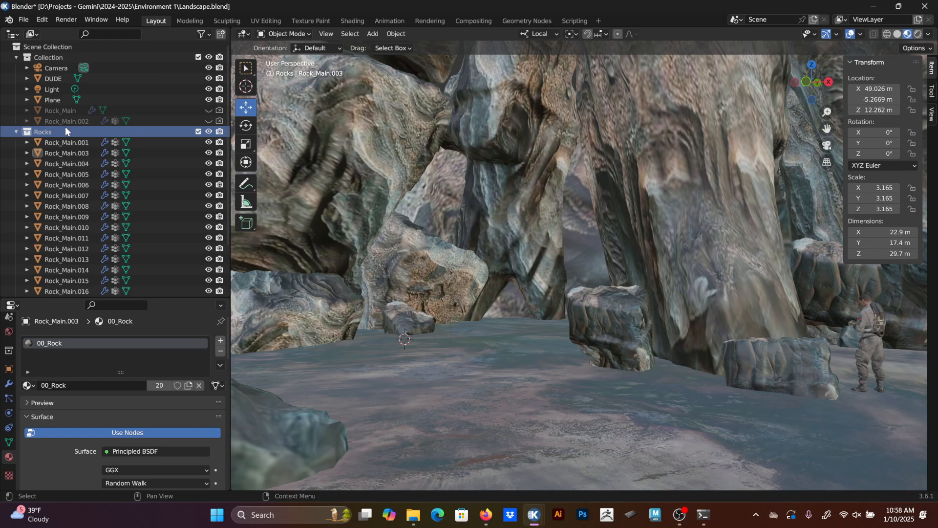
{"action": "double_click", "coordinate": [66, 128]}
{"action": "key", "text": "Home"}
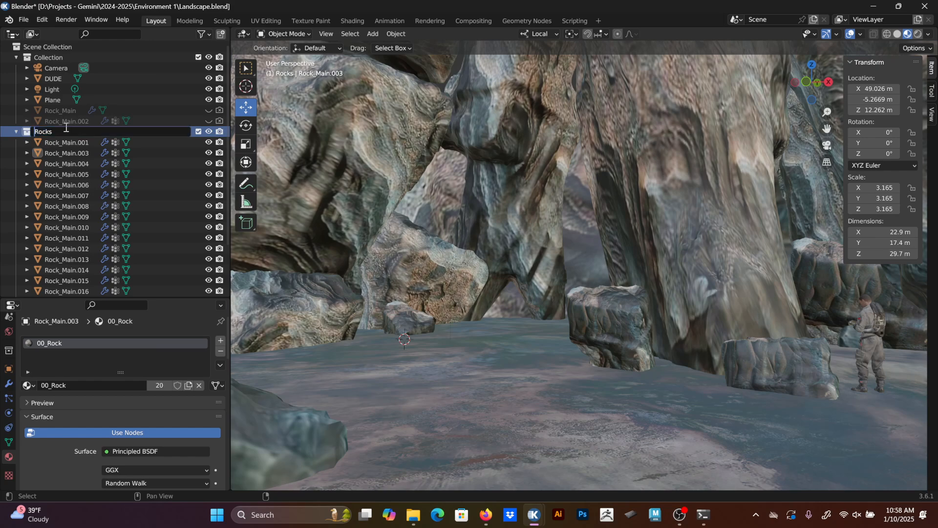
{"action": "type", "text": "Terrain_"}
{"action": "key", "text": "Return"}
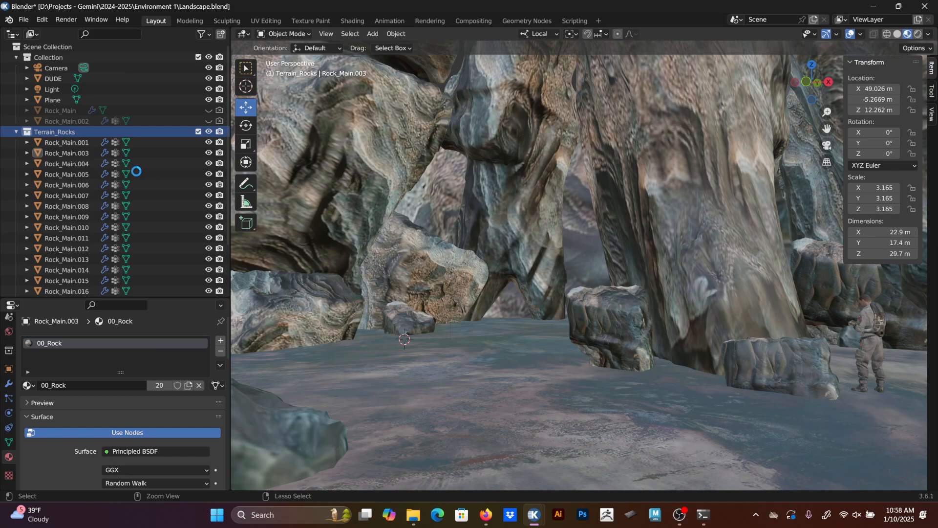
{"action": "key", "text": "ctrl+s"}
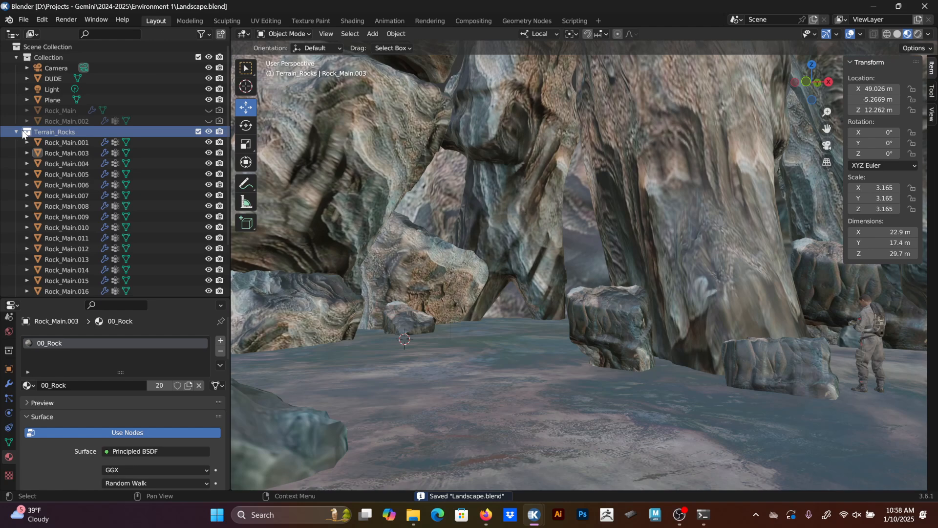
{"action": "left_click", "coordinate": [16, 131]}
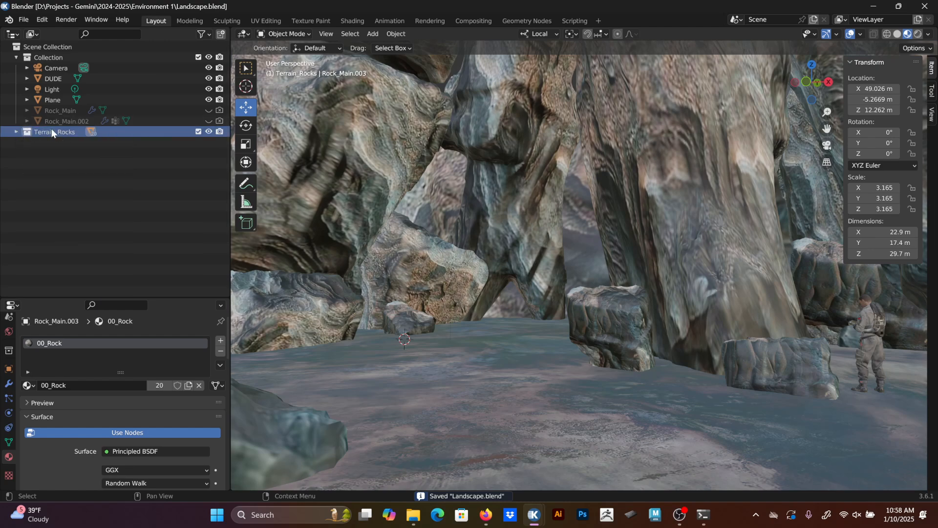
Create another new collection and name it Ground.
{"action": "left_click", "coordinate": [52, 101]}
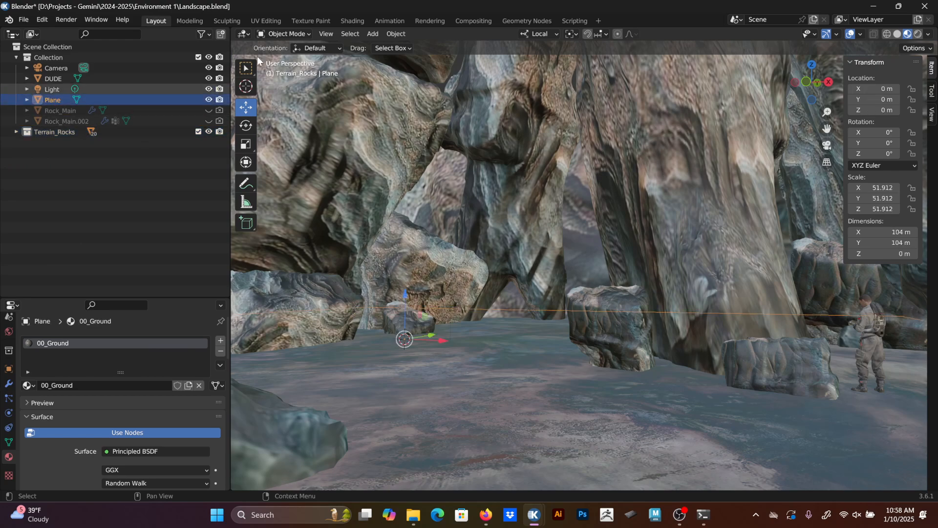
{"action": "left_click", "coordinate": [221, 34]}
{"action": "double_click", "coordinate": [49, 142]}
{"action": "type", "text": "Gro"}
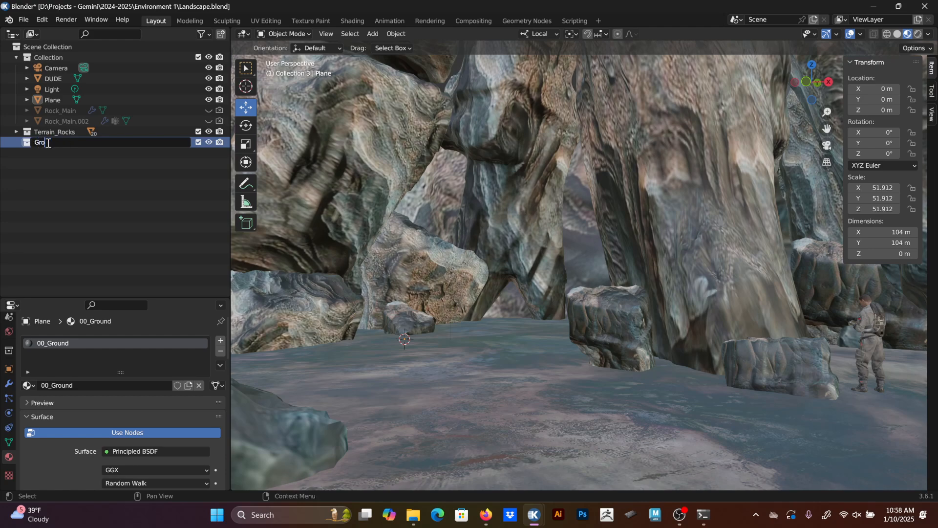
{"action": "type", "text": "und"}
{"action": "key", "text": "Return"}
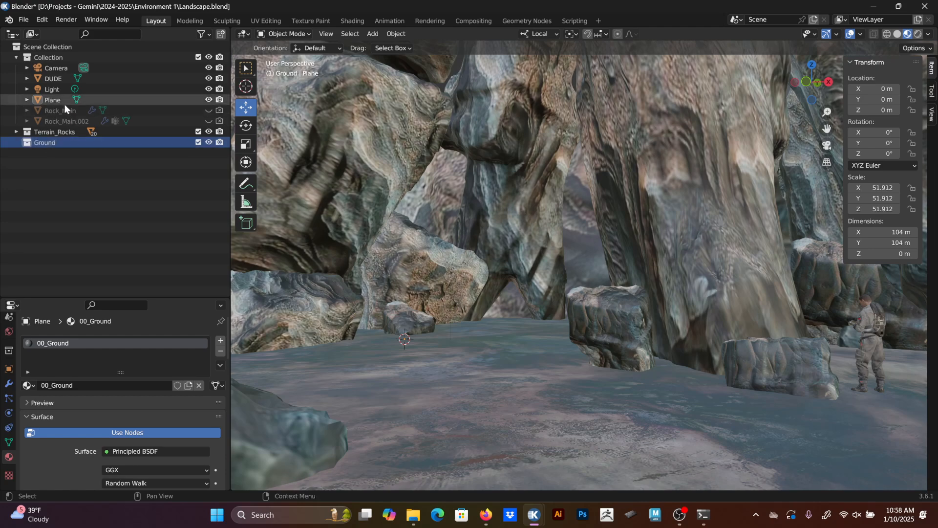
Move the ground plane into the Ground collection and rename the plane Ground.
{"action": "left_click_drag", "start_coordinate": [65, 104], "coordinate": [49, 142]}
{"action": "double_click", "coordinate": [49, 142]}
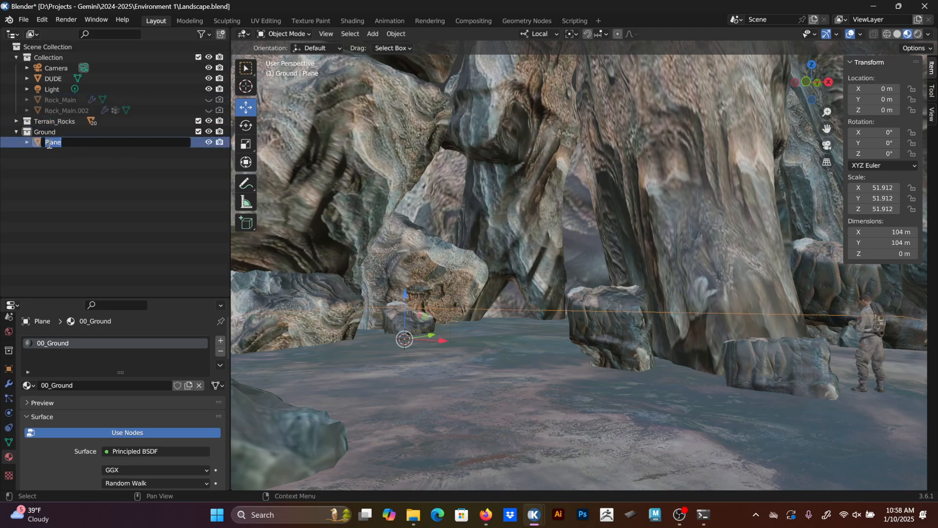
{"action": "type", "text": "Ground"}
{"action": "key", "text": "Return"}
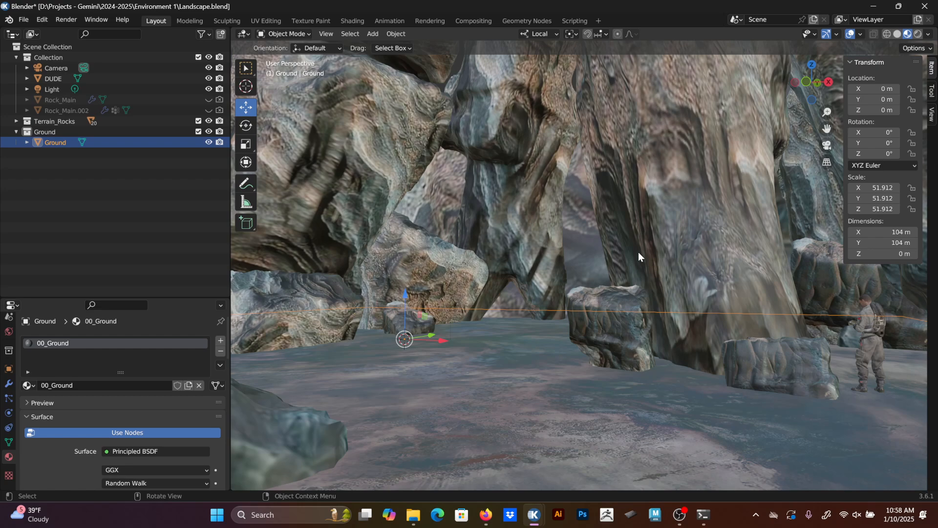
Make the original Collection active and add a 2 m cube mesh at the world origin.
{"action": "mouse_move", "coordinate": [638, 251]}
{"action": "middle_mouse_down"}
{"action": "mouse_move", "coordinate": [623, 308]}
{"action": "mouse_move", "coordinate": [638, 295]}
{"action": "mouse_move", "coordinate": [628, 276]}
{"action": "mouse_move", "coordinate": [641, 264]}
{"action": "middle_mouse_up"}
{"action": "left_click", "coordinate": [197, 221]}
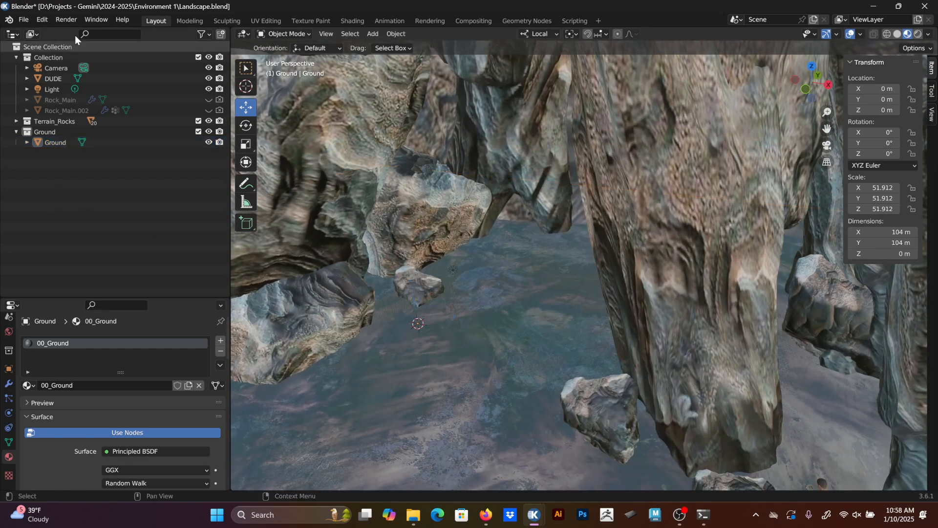
{"action": "left_click", "coordinate": [56, 64]}
{"action": "left_click", "coordinate": [58, 58]}
{"action": "scroll", "coordinate": [420, 189], "scroll_direction": "down", "scroll_amount": 2}
{"action": "scroll", "coordinate": [446, 210], "scroll_direction": "down", "scroll_amount": 3}
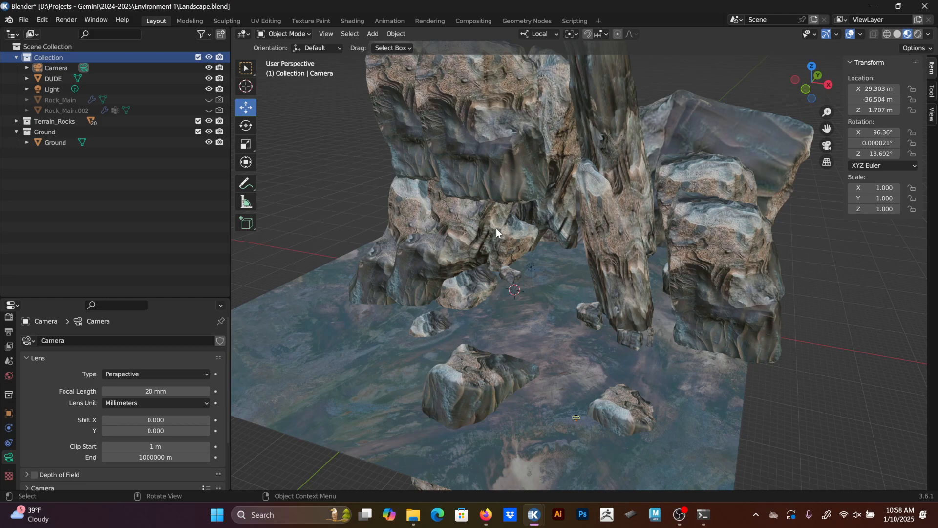
{"action": "scroll", "coordinate": [457, 226], "scroll_direction": "down", "scroll_amount": 6}
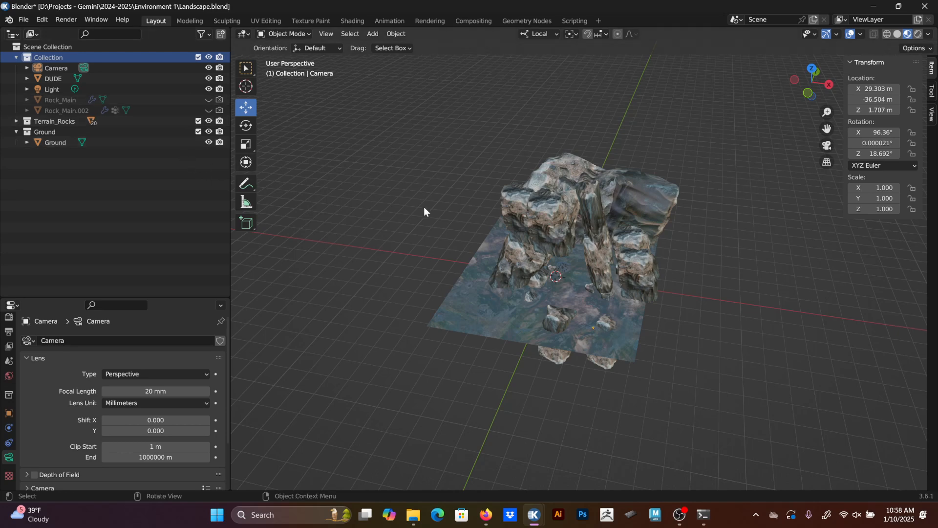
{"action": "middle_click_drag", "start_coordinate": [424, 207], "coordinate": [440, 212]}
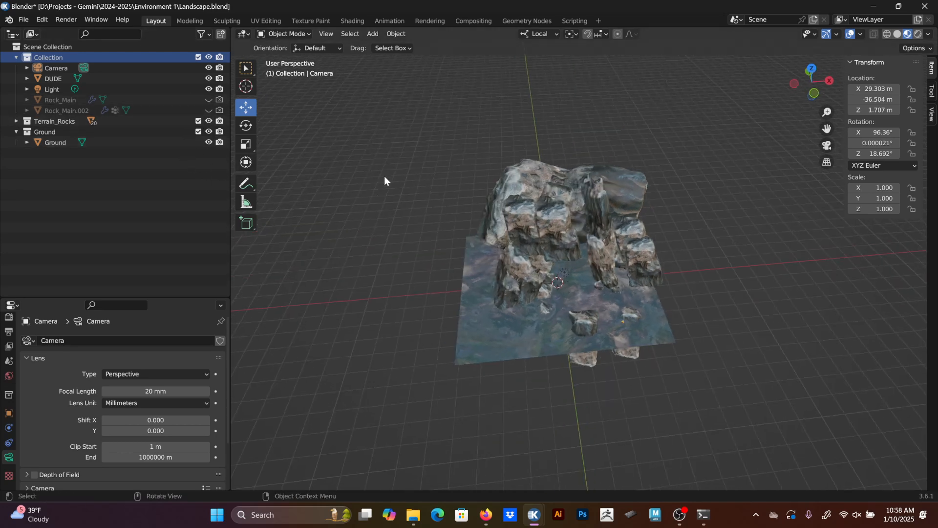
{"action": "left_click", "coordinate": [373, 34]}
{"action": "mouse_move", "coordinate": [403, 48]}
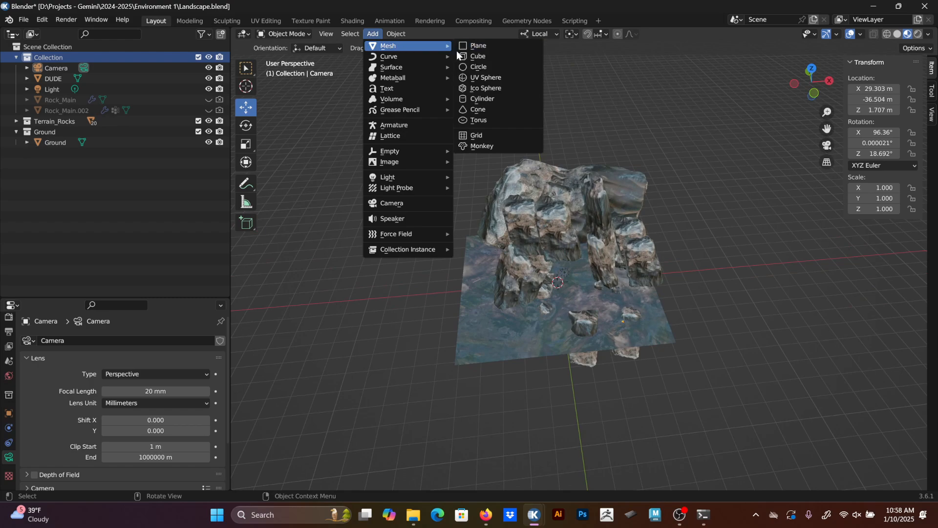
{"action": "left_click", "coordinate": [482, 60]}
Scale the cube uniformly to about 934 m per side so that it encloses the entire landscape.
{"action": "key", "text": "s"}
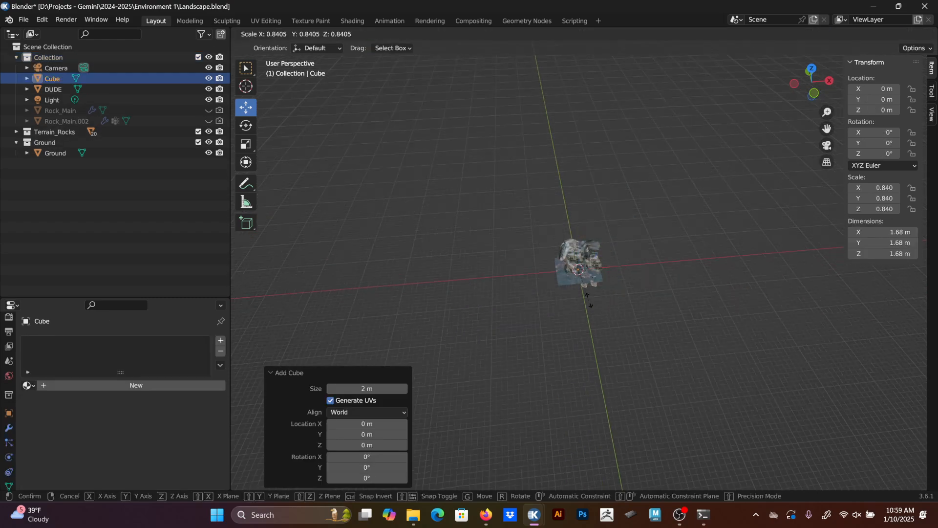
{"action": "left_click", "coordinate": [677, 272]}
{"action": "key", "text": "s"}
{"action": "left_click", "coordinate": [823, 293]}
{"action": "key", "text": "s"}
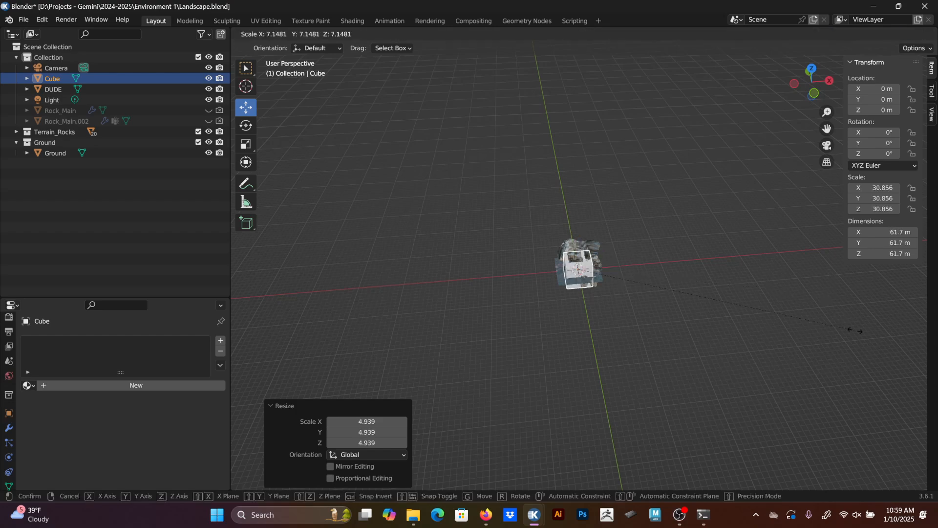
{"action": "left_click", "coordinate": [679, 294]}
{"action": "key", "text": "s"}
{"action": "left_click", "coordinate": [859, 334]}
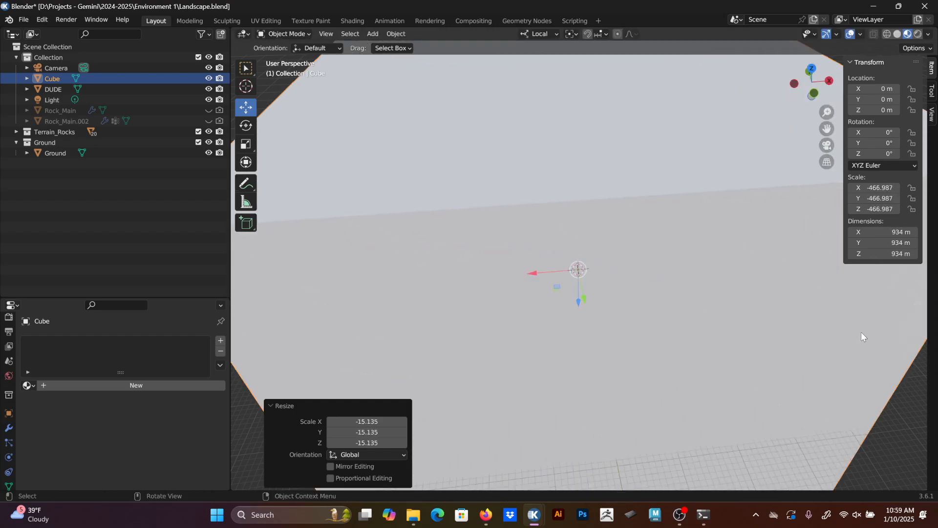
{"action": "middle_click_drag", "start_coordinate": [861, 336], "coordinate": [667, 267]}
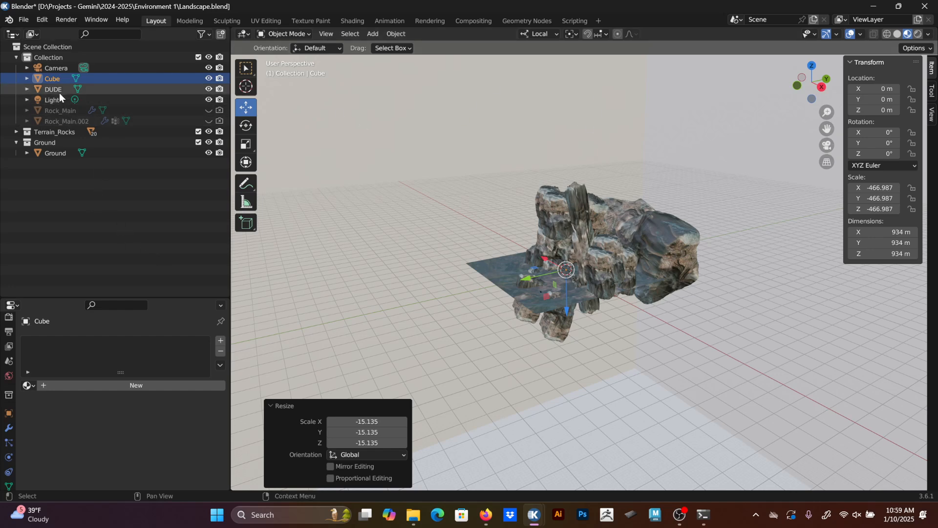
Rename the large enclosing cube as FOG.
{"action": "double_click", "coordinate": [52, 79]}
{"action": "type", "text": "Fog"}
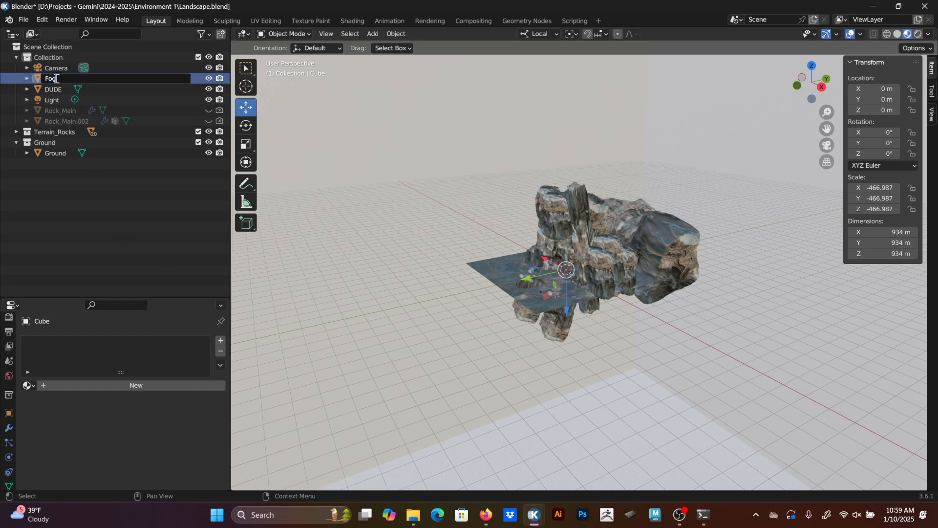
{"action": "key", "text": "Return"}
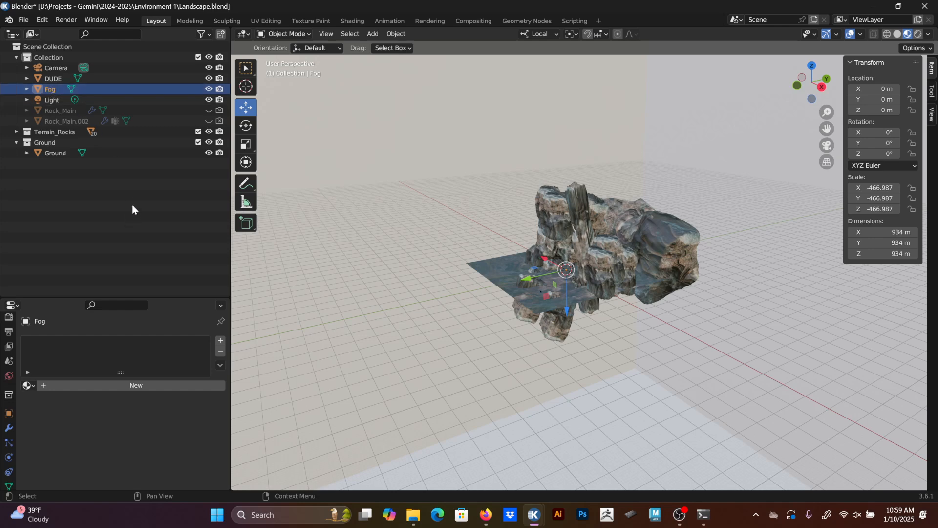
{"action": "double_click", "coordinate": [58, 90]}
{"action": "type", "text": "FOG"}
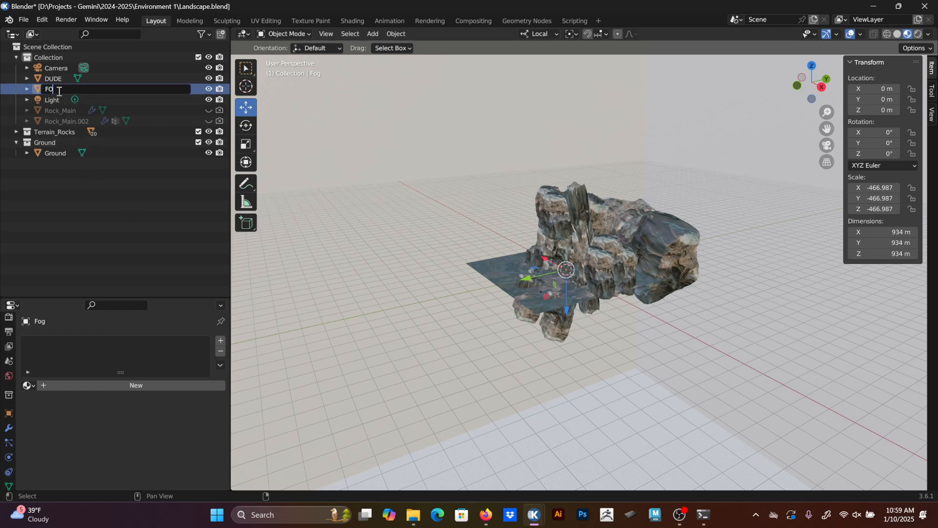
{"action": "key", "text": "Return"}
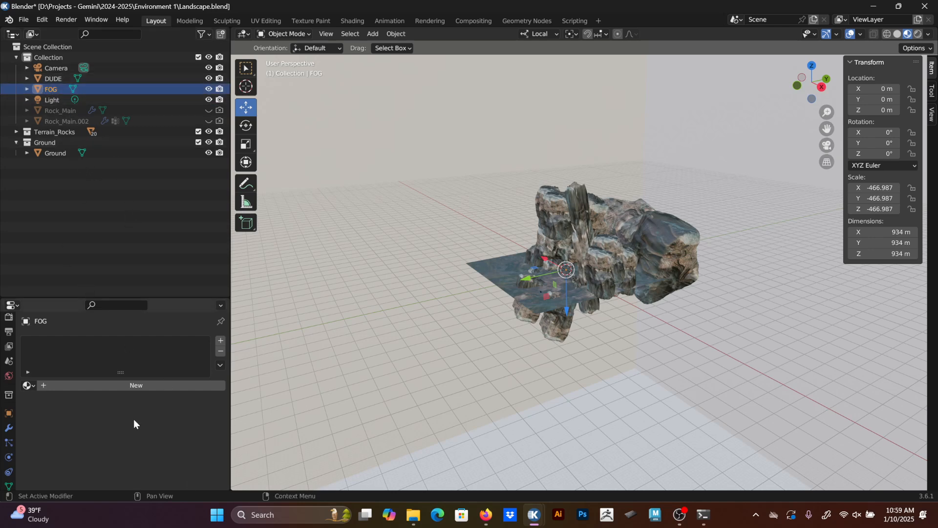
Create a new material on the FOG cube and name it FOG.
{"action": "left_click", "coordinate": [122, 386]}
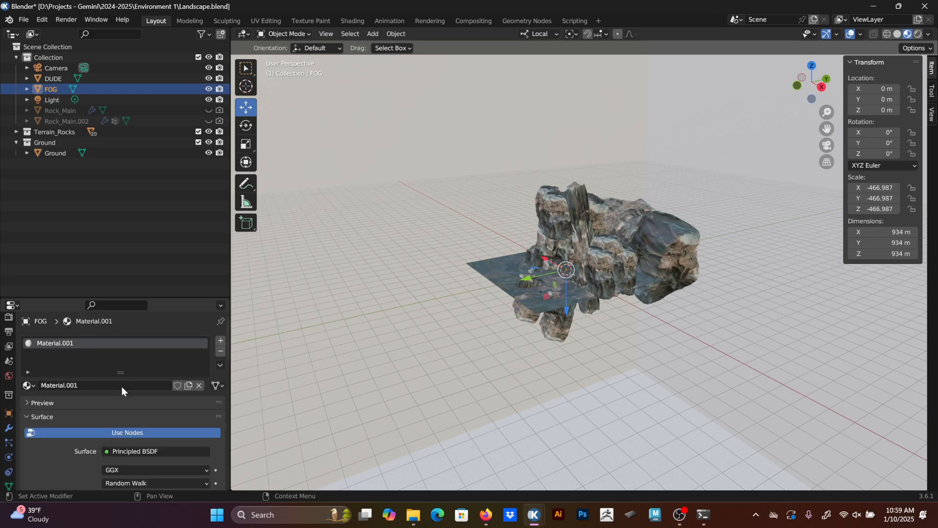
{"action": "left_click", "coordinate": [91, 380]}
{"action": "type", "text": "F"}
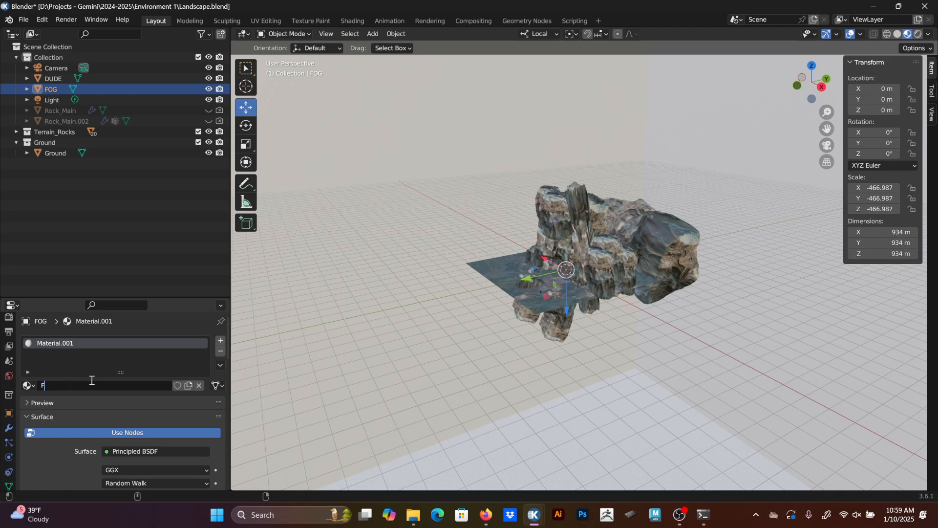
{"action": "type", "text": "oG"}
{"action": "key", "text": "Return"}
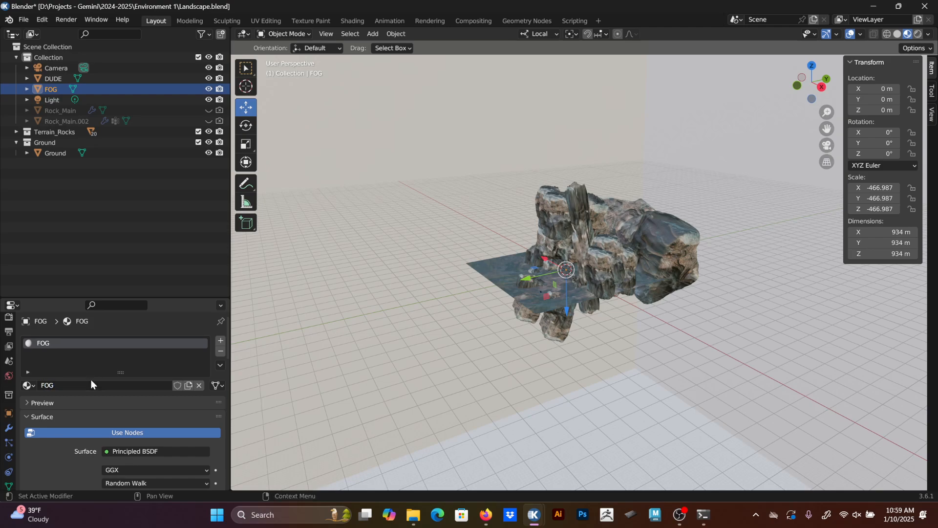
Switch to the Shading workspace and delete the Principled BSDF node from the FOG material.
{"action": "left_click", "coordinate": [351, 19]}
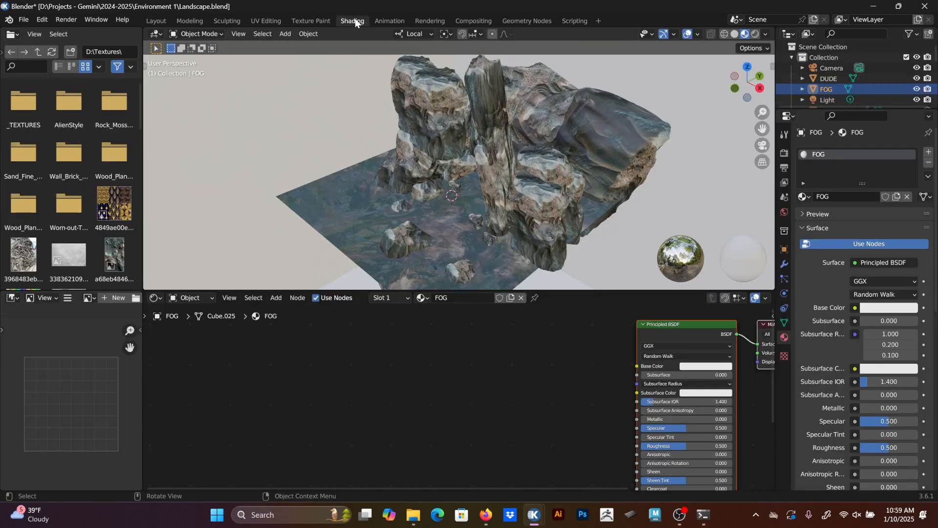
{"action": "middle_click_drag", "start_coordinate": [486, 221], "coordinate": [529, 181]}
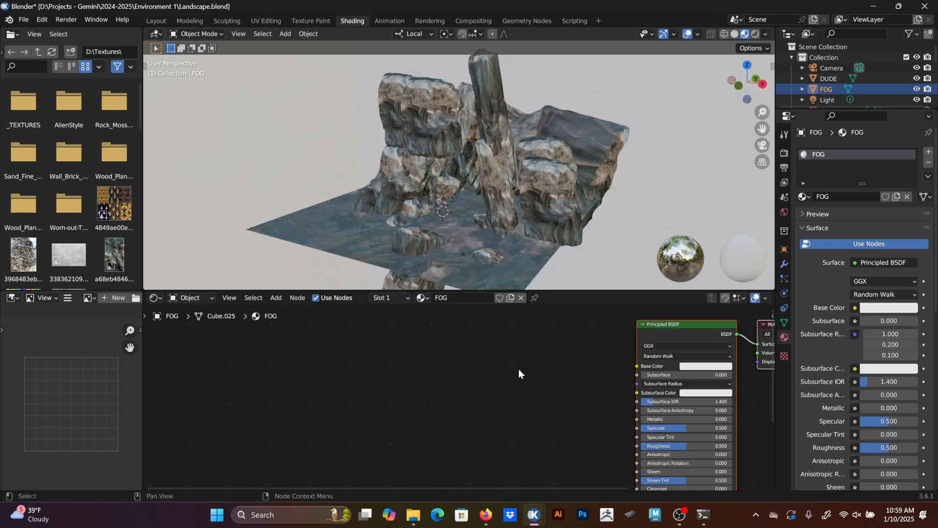
{"action": "scroll", "coordinate": [524, 382], "scroll_direction": "up", "scroll_amount": 1}
{"action": "middle_click_drag", "start_coordinate": [524, 382], "coordinate": [447, 341]}
{"action": "scroll", "coordinate": [437, 386], "scroll_direction": "down", "scroll_amount": 3}
{"action": "left_click", "coordinate": [531, 332]}
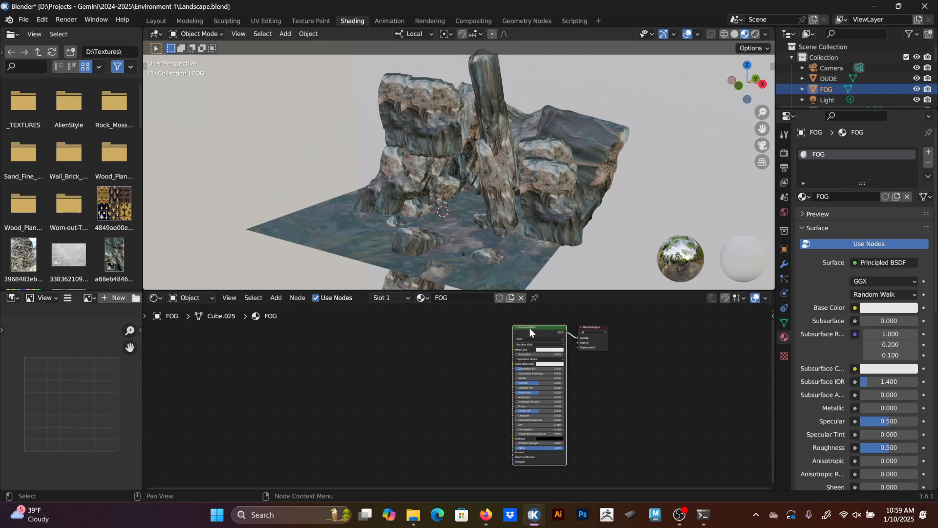
{"action": "key", "text": "x"}
{"action": "middle_click_drag", "start_coordinate": [504, 355], "coordinate": [420, 374]}
{"action": "scroll", "coordinate": [524, 388], "scroll_direction": "up", "scroll_amount": 3}
{"action": "scroll", "coordinate": [579, 360], "scroll_direction": "up", "scroll_amount": 1}
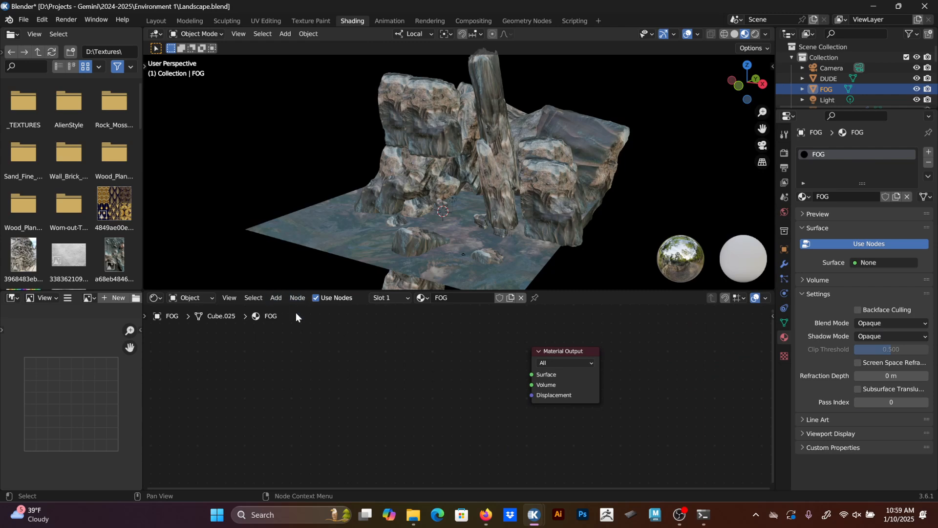
Add a Principled Volume node and connect its Volume output to the Volume input of the Material Output.
{"action": "key", "text": "F3"}
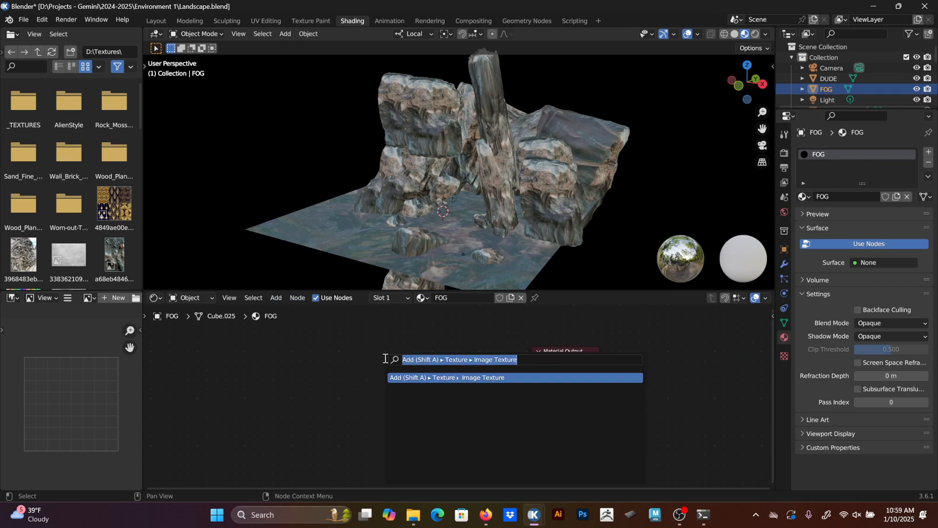
{"action": "key", "text": "BackSpace"}
{"action": "type", "text": "prin"}
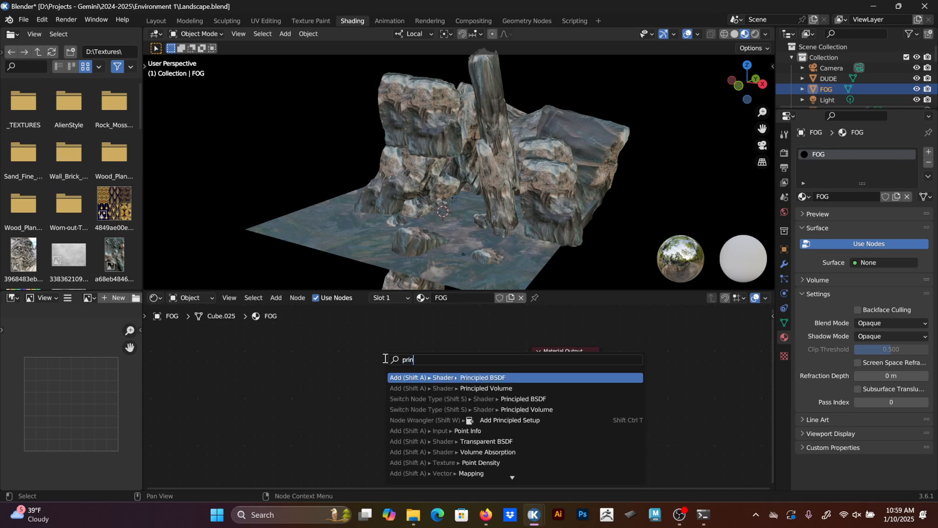
{"action": "key", "text": "Down"}
{"action": "key", "text": "Return"}
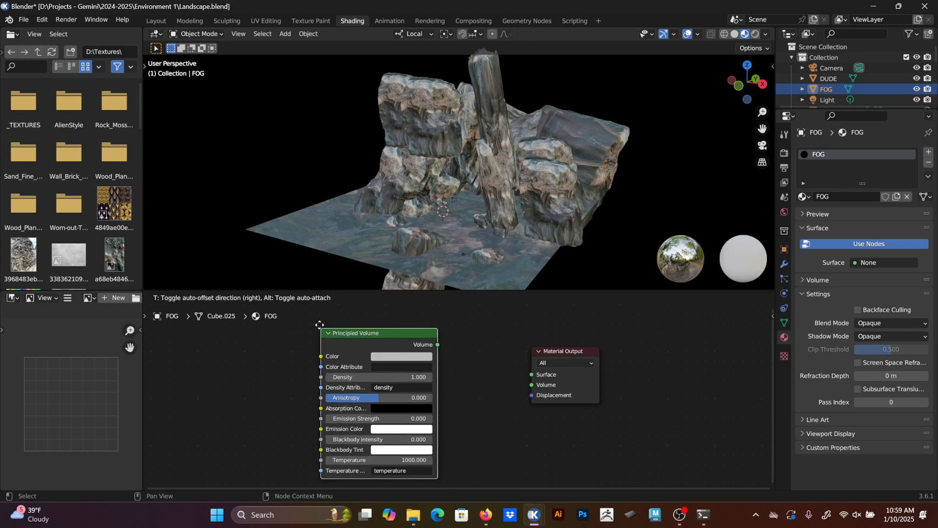
{"action": "left_click", "coordinate": [289, 354]}
{"action": "scroll", "coordinate": [424, 389], "scroll_direction": "down", "scroll_amount": 2}
{"action": "middle_click_drag", "start_coordinate": [443, 389], "coordinate": [438, 354]}
{"action": "left_click_drag", "start_coordinate": [359, 332], "coordinate": [522, 384]}
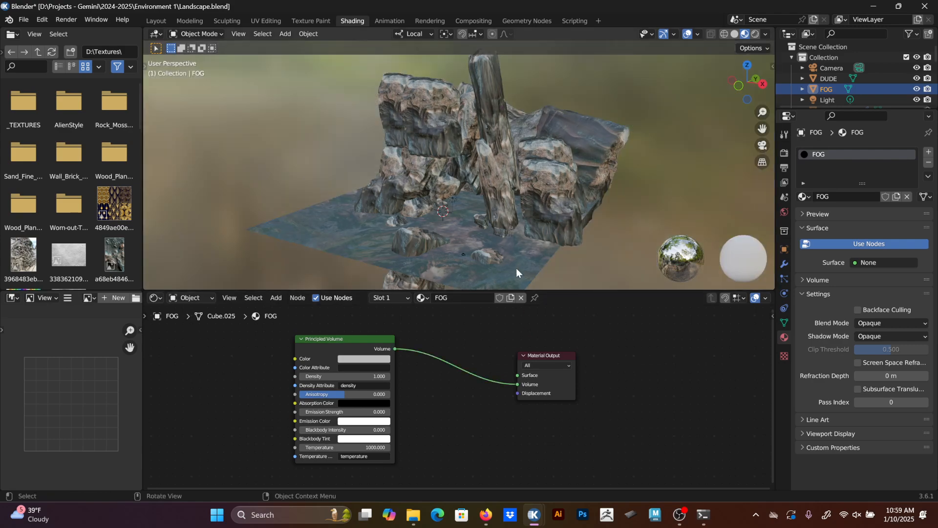
View the scene through the camera and set the Principled Volume density to 0.02.
{"action": "scroll", "coordinate": [550, 219], "scroll_direction": "up", "scroll_amount": 1}
{"action": "scroll", "coordinate": [548, 238], "scroll_direction": "down", "scroll_amount": 1}
{"action": "scroll", "coordinate": [526, 224], "scroll_direction": "up", "scroll_amount": 3}
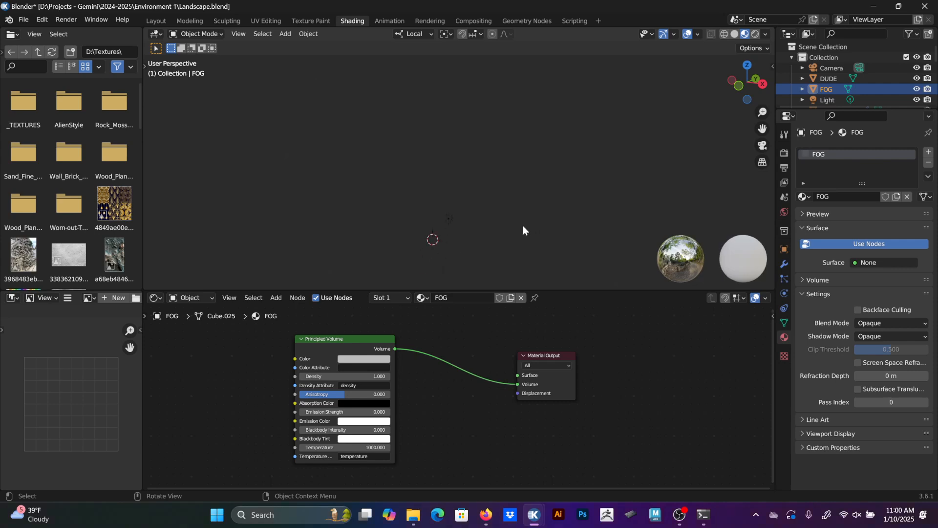
{"action": "key", "text": "KP_0"}
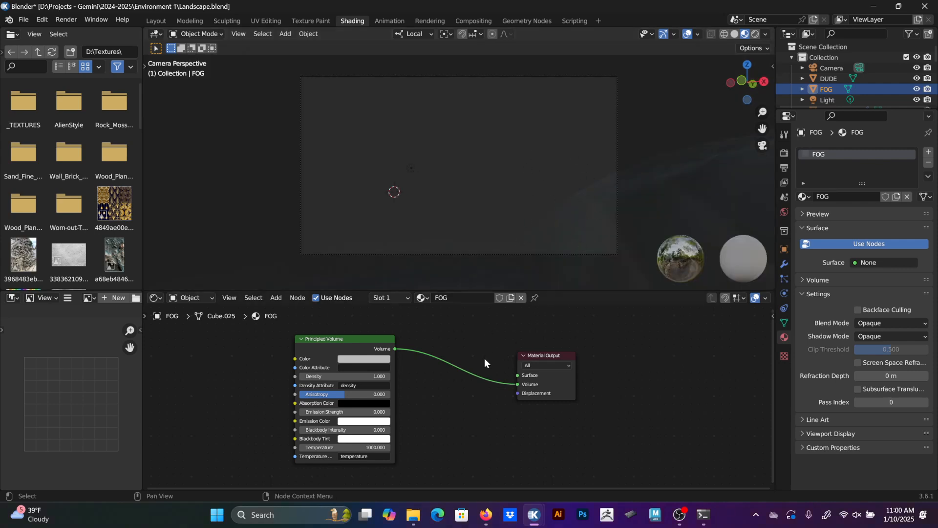
{"action": "scroll", "coordinate": [392, 380], "scroll_direction": "up", "scroll_amount": 10}
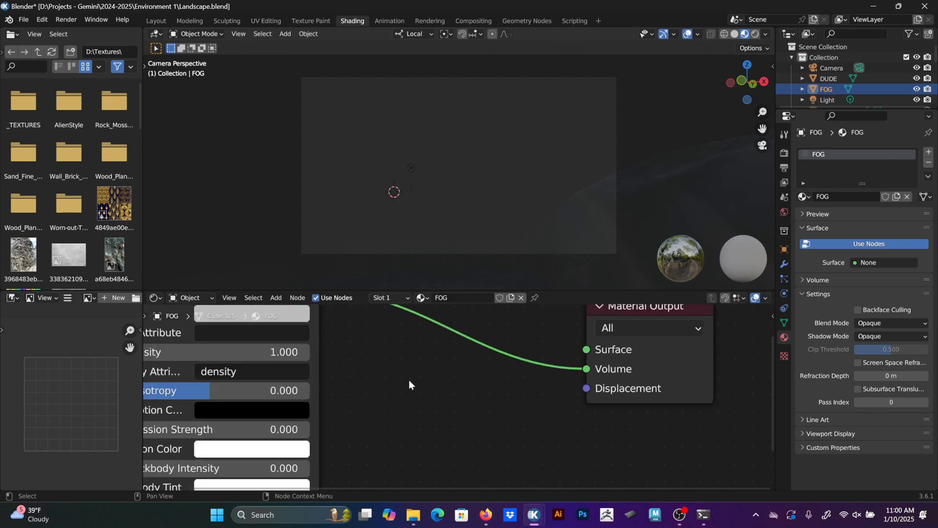
{"action": "middle_click_drag", "start_coordinate": [415, 379], "coordinate": [491, 396]}
{"action": "middle_click_drag", "start_coordinate": [416, 388], "coordinate": [495, 411]}
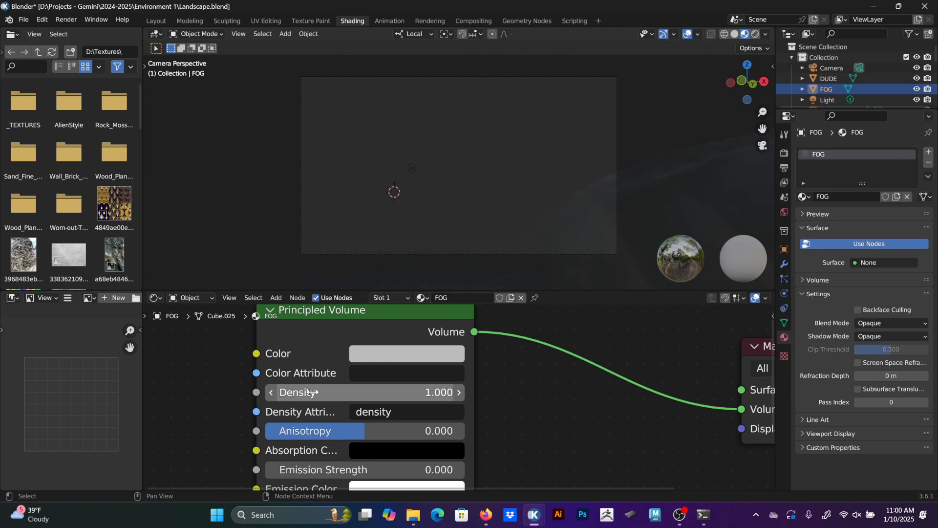
{"action": "scroll", "coordinate": [548, 386], "scroll_direction": "down", "scroll_amount": 1}
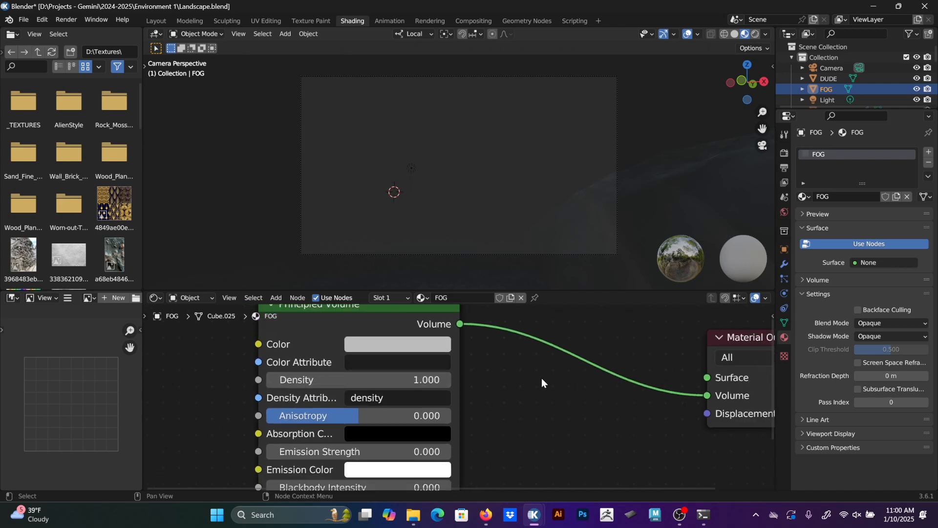
{"action": "left_click", "coordinate": [404, 380]}
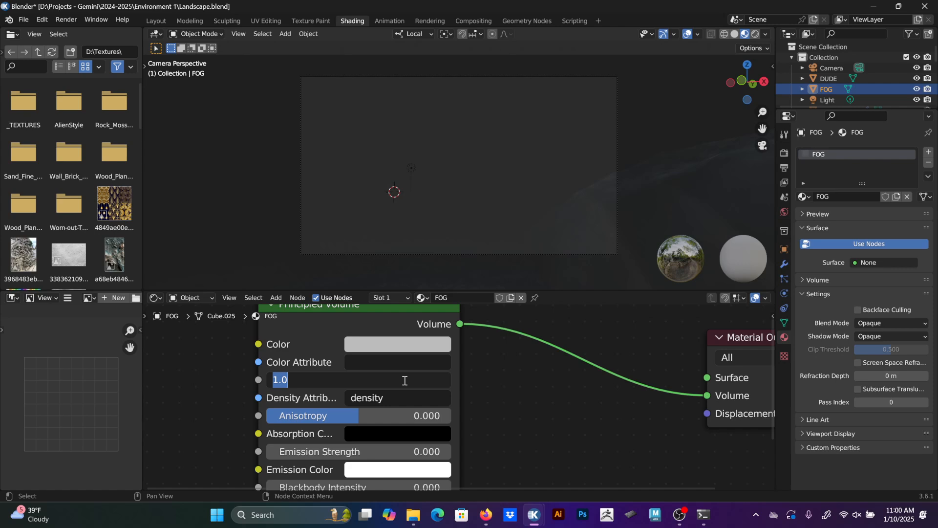
{"action": "type", "text": ".02"}
{"action": "key", "text": "Return"}
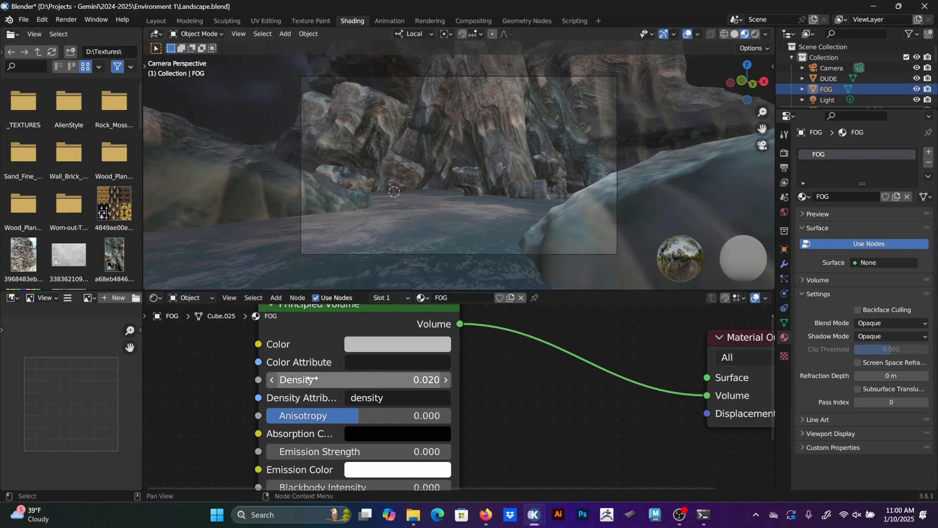
Raise the Principled Volume density to 0.05.
{"action": "mouse_move", "coordinate": [317, 380]}
{"action": "left_mouse_down"}
{"action": "mouse_move", "coordinate": [352, 379]}
{"action": "mouse_move", "coordinate": [321, 380]}
{"action": "left_mouse_up"}
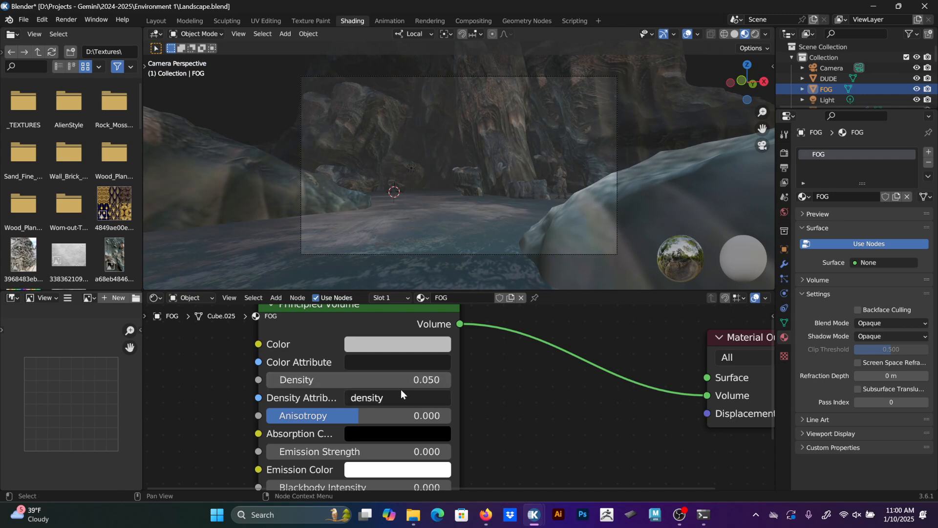
{"action": "scroll", "coordinate": [501, 400], "scroll_direction": "down", "scroll_amount": 1}
{"action": "middle_click_drag", "start_coordinate": [534, 392], "coordinate": [484, 376]}
{"action": "scroll", "coordinate": [538, 232], "scroll_direction": "up", "scroll_amount": 1}
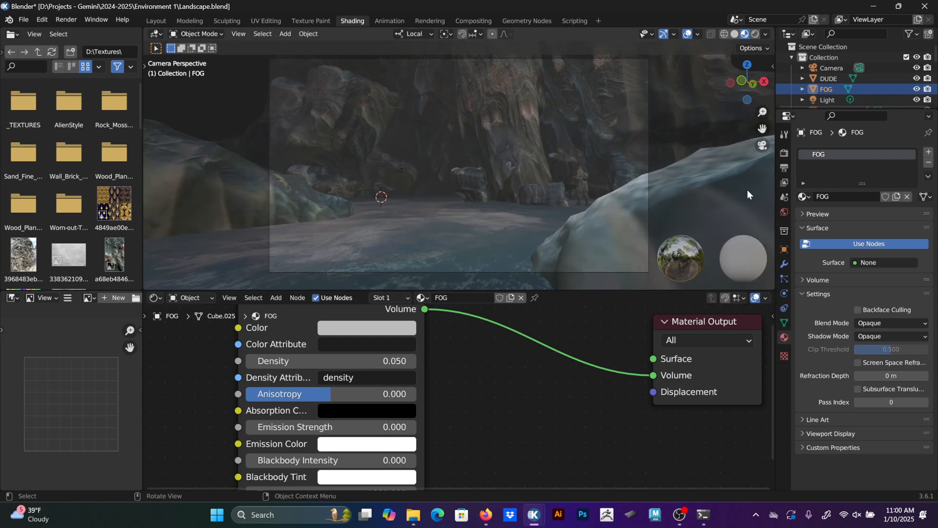
{"action": "scroll", "coordinate": [510, 375], "scroll_direction": "down", "scroll_amount": 3}
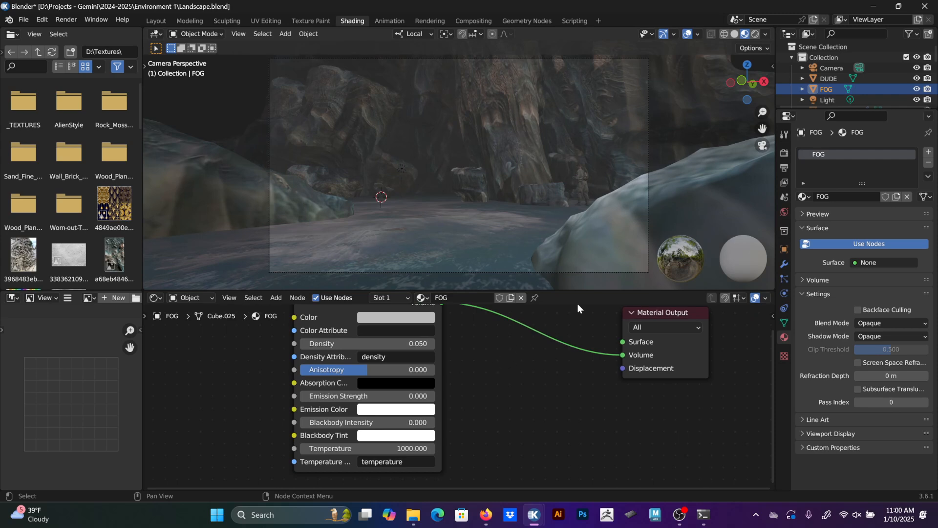
Switch the viewport to rendered shading and compare the scene with the Light and the FOG cube hidden and shown.
{"action": "left_click", "coordinate": [917, 100]}
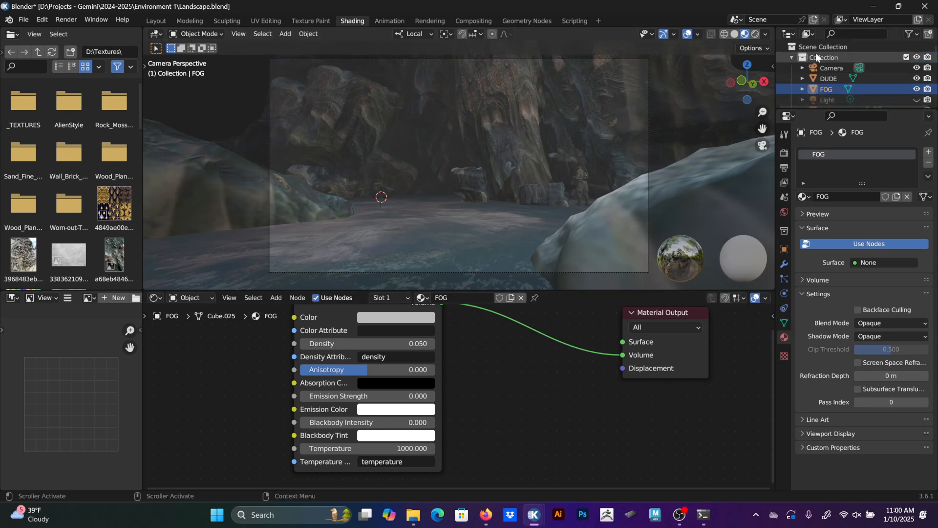
{"action": "left_click", "coordinate": [756, 33]}
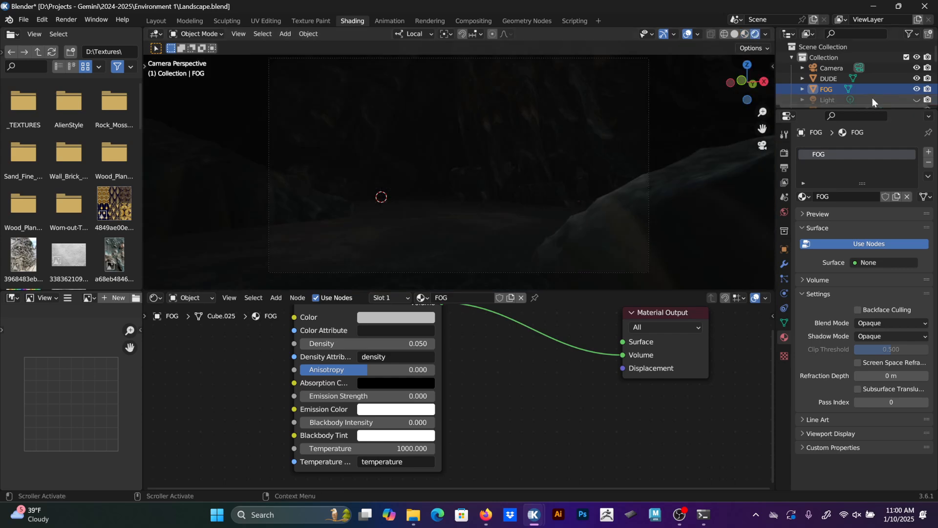
{"action": "left_click", "coordinate": [917, 100]}
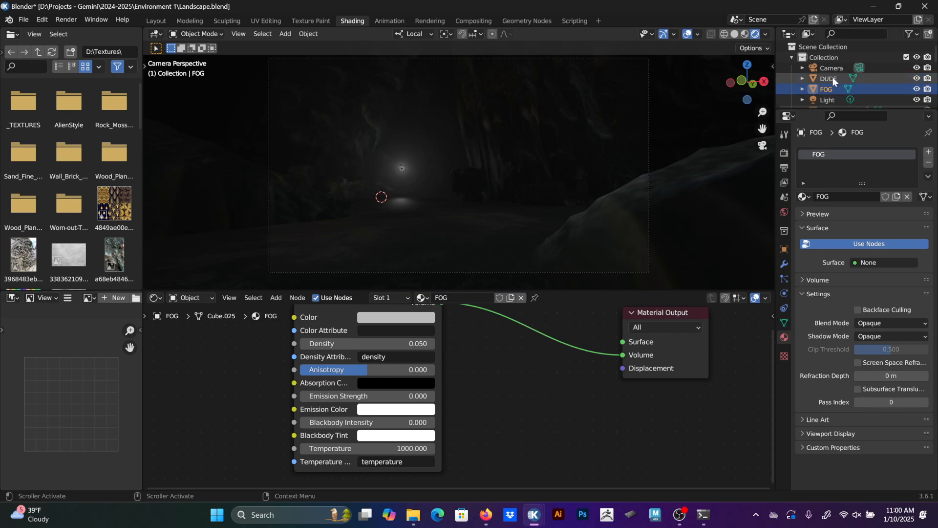
{"action": "left_click", "coordinate": [917, 89]}
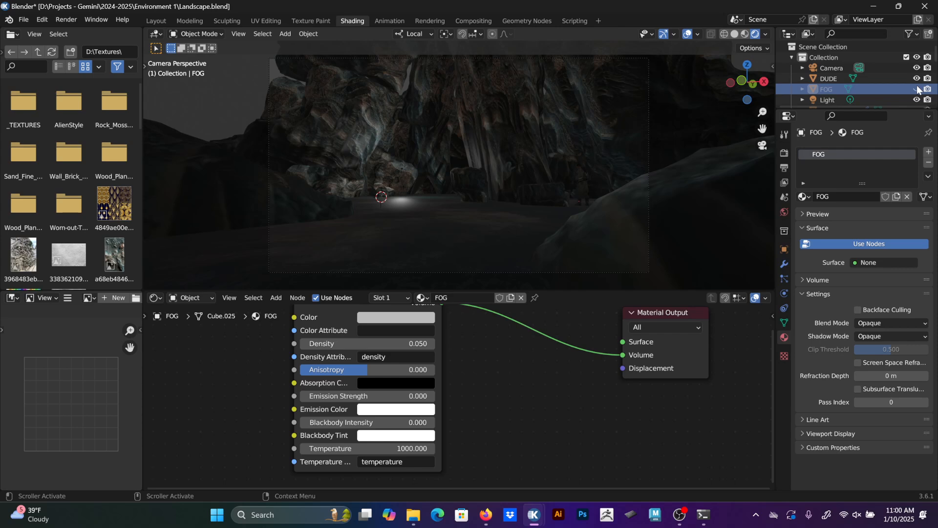
{"action": "left_click", "coordinate": [917, 88]}
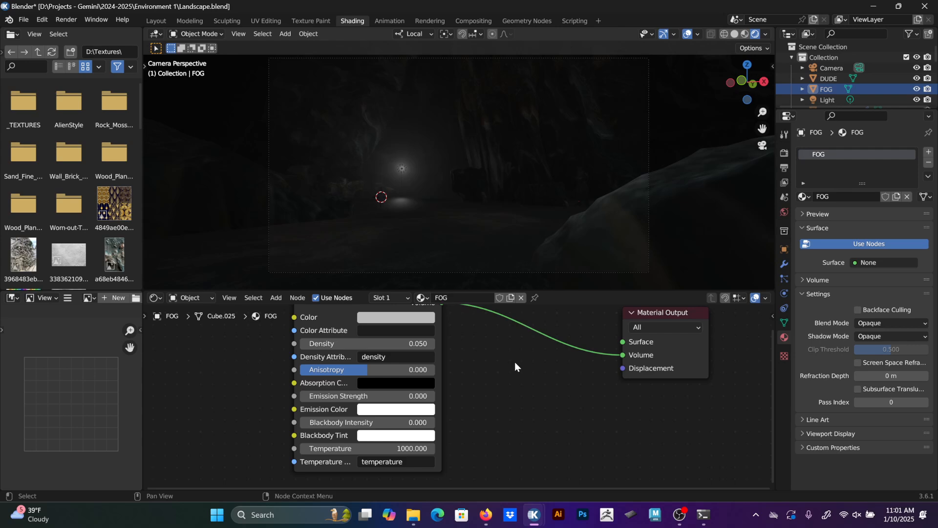
Set the Principled Volume density to 0.02 and hide the Light in the viewport.
{"action": "left_click", "coordinate": [401, 344]}
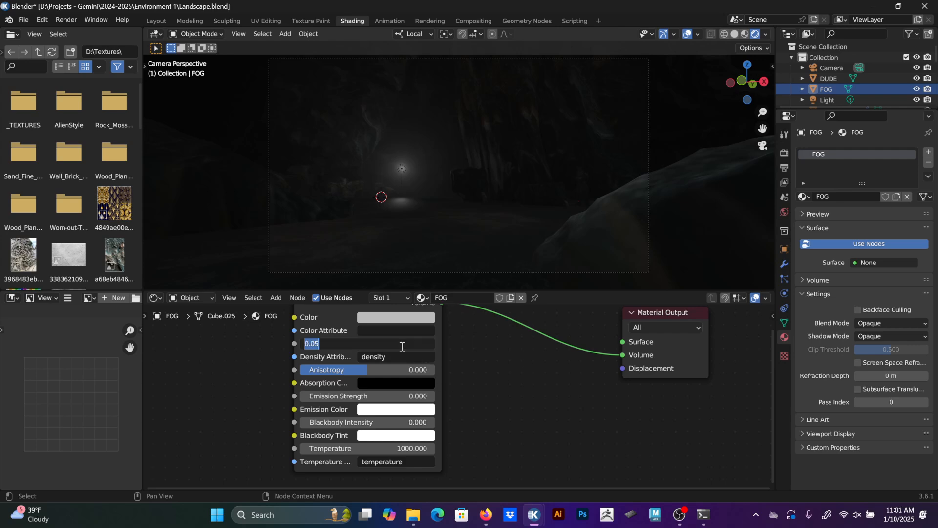
{"action": "key", "text": "BackSpace"}
{"action": "type", "text": "0.02"}
{"action": "key", "text": "Return"}
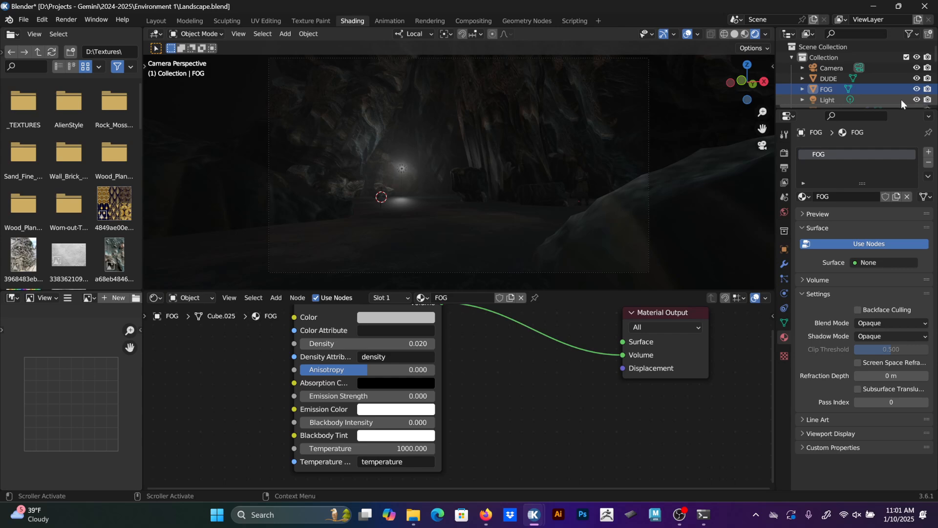
{"action": "left_click", "coordinate": [917, 100]}
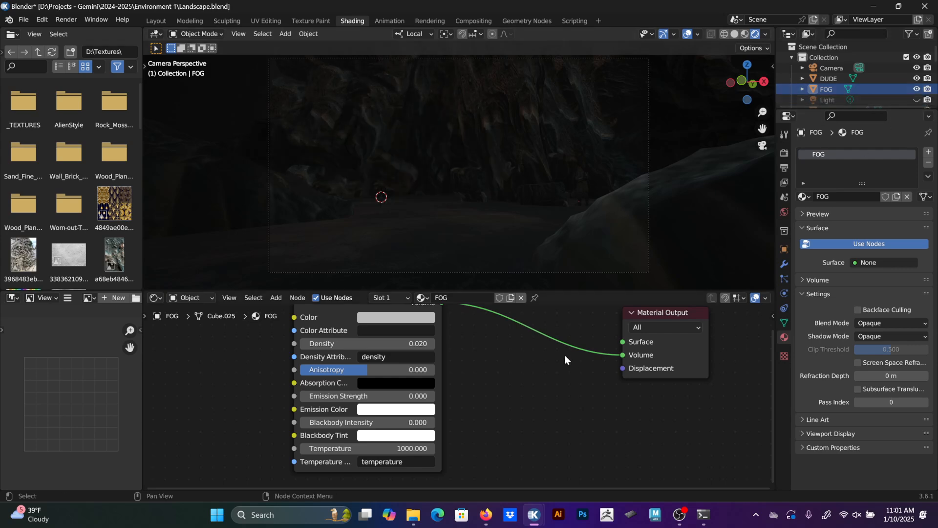
Enlarge the 3D viewport and show its view and 3D cursor settings.
{"action": "left_click_drag", "start_coordinate": [576, 289], "coordinate": [582, 384]}
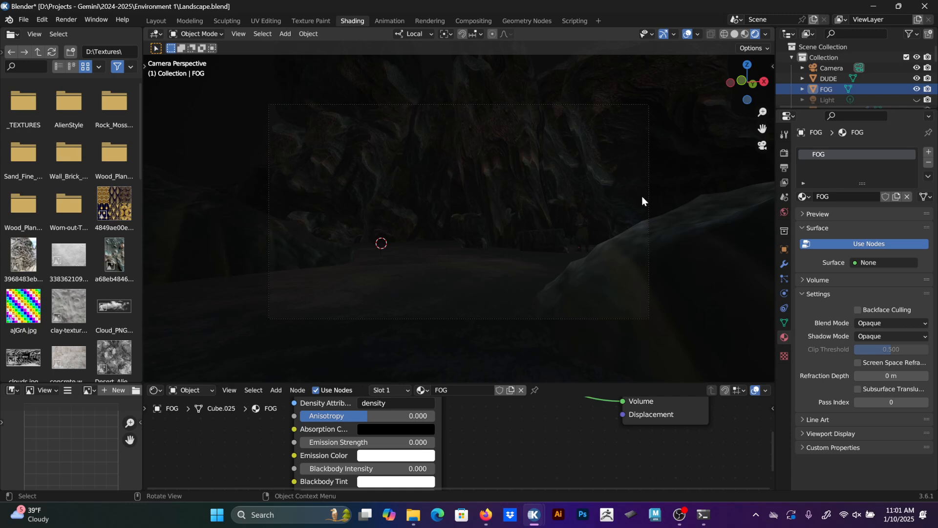
{"action": "left_click", "coordinate": [773, 66]}
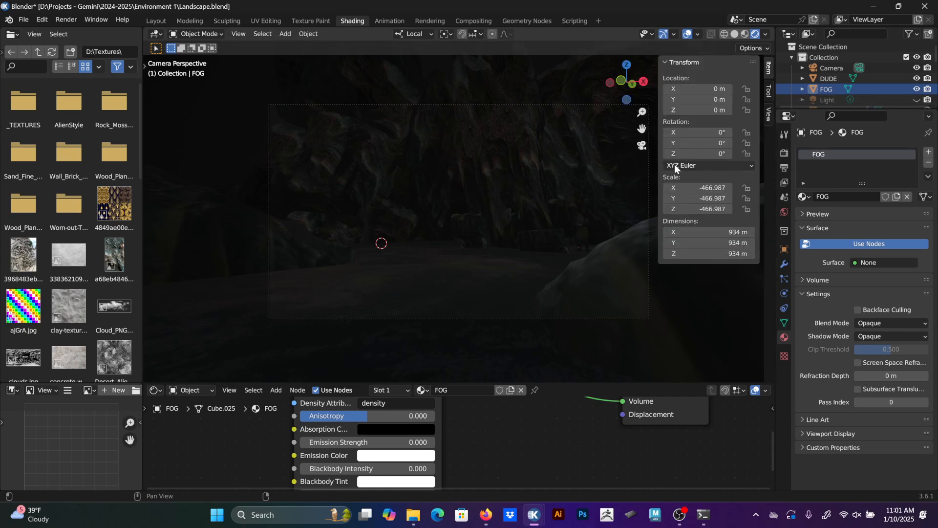
{"action": "left_click", "coordinate": [768, 115]}
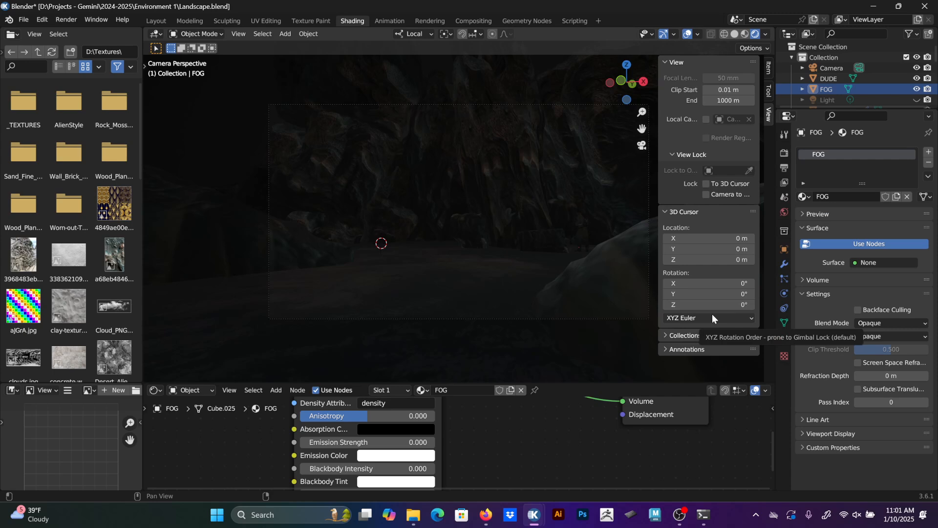
Select the large foreground rock in front of the human figure and move it slightly lower.
{"action": "left_click", "coordinate": [518, 227]}
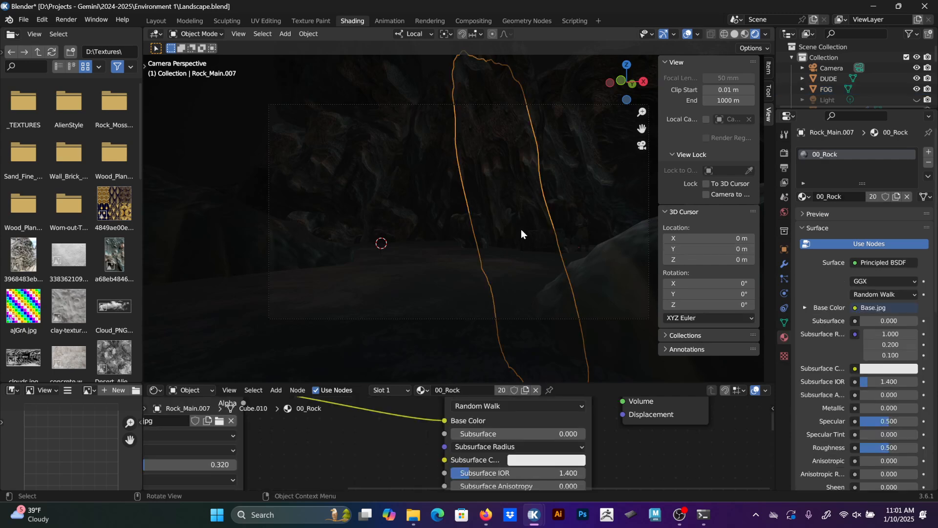
{"action": "left_click", "coordinate": [547, 233]}
{"action": "left_click", "coordinate": [579, 231]}
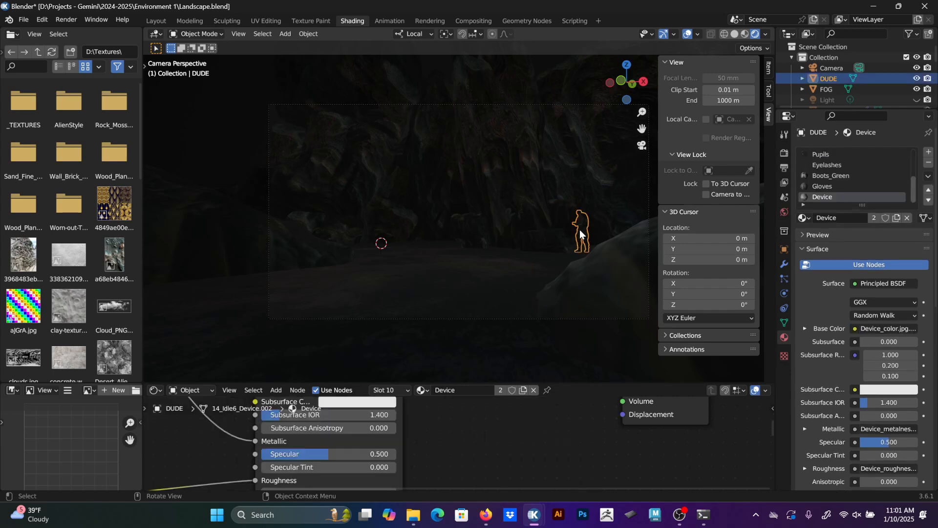
{"action": "left_click", "coordinate": [615, 272]}
{"action": "scroll", "coordinate": [620, 277], "scroll_direction": "down", "scroll_amount": 1}
{"action": "key", "text": "g"}
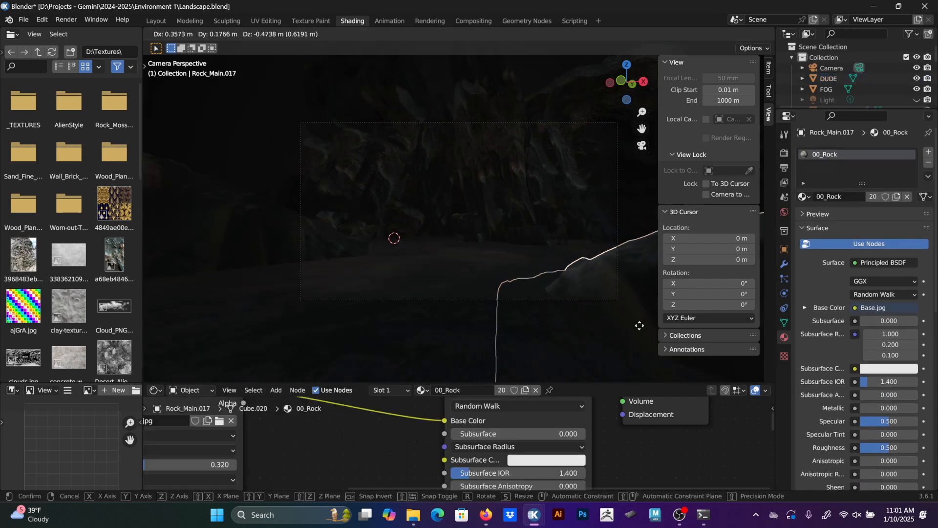
{"action": "left_click", "coordinate": [675, 46]}
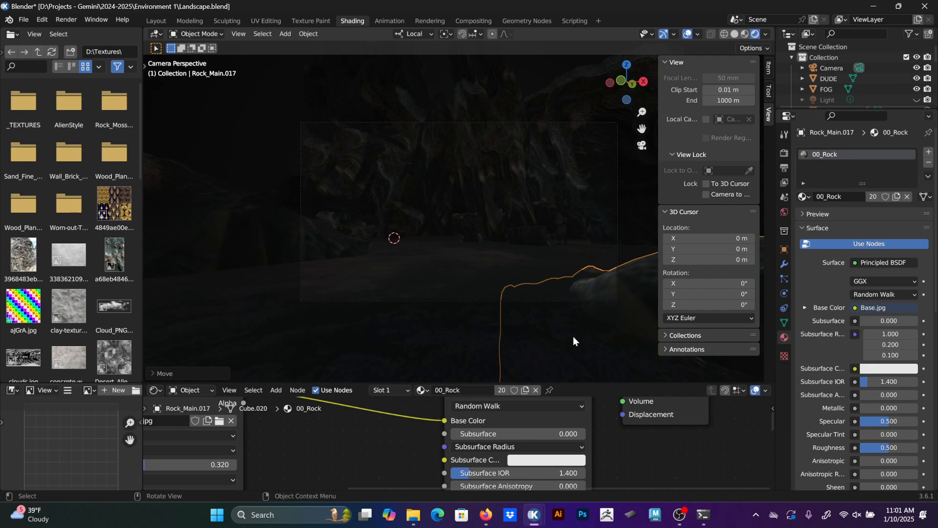
Frame the human figure and get a close view of the device held in its hands.
{"action": "left_click", "coordinate": [565, 232]}
{"action": "key", "text": "KP_Decimal"}
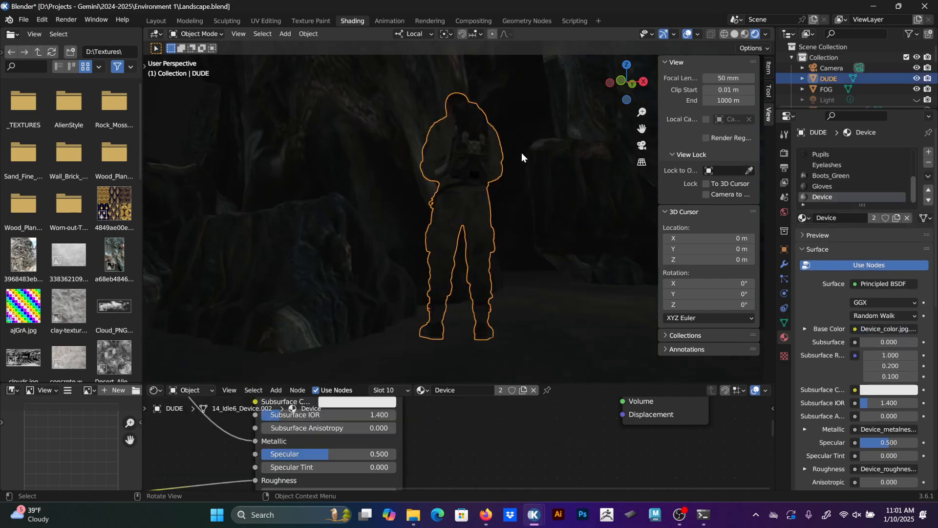
{"action": "middle_click_drag", "start_coordinate": [589, 217], "coordinate": [524, 176]}
{"action": "scroll", "coordinate": [405, 176], "scroll_direction": "up", "scroll_amount": 6}
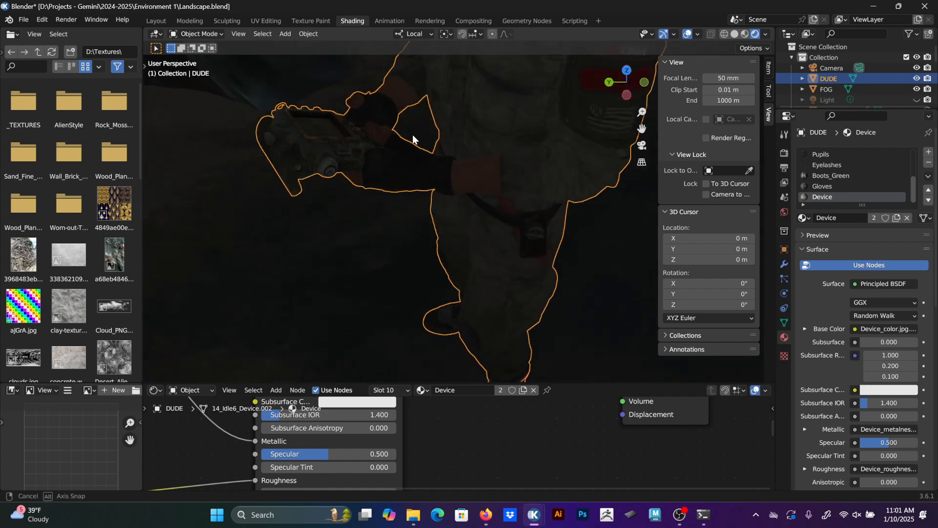
{"action": "middle_click_drag", "start_coordinate": [413, 134], "coordinate": [391, 186]}
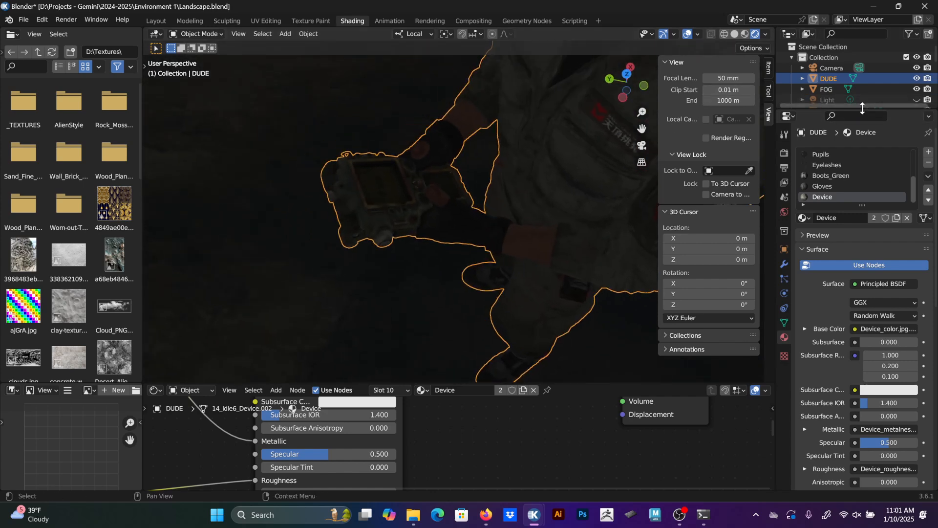
Create a collection named Lights inside Collection and move the Light object into it.
{"action": "left_click_drag", "start_coordinate": [874, 109], "coordinate": [874, 229]}
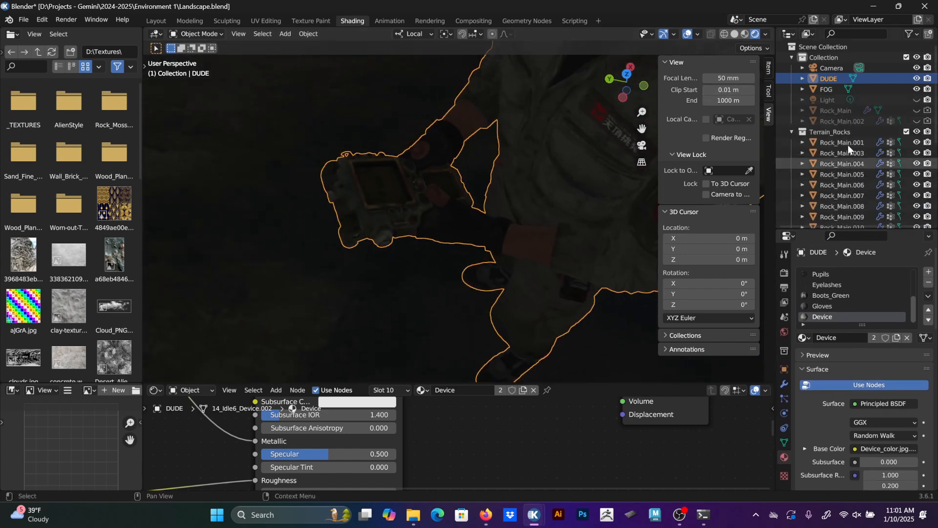
{"action": "left_click", "coordinate": [851, 58]}
{"action": "left_click", "coordinate": [928, 38]}
{"action": "double_click", "coordinate": [839, 68]}
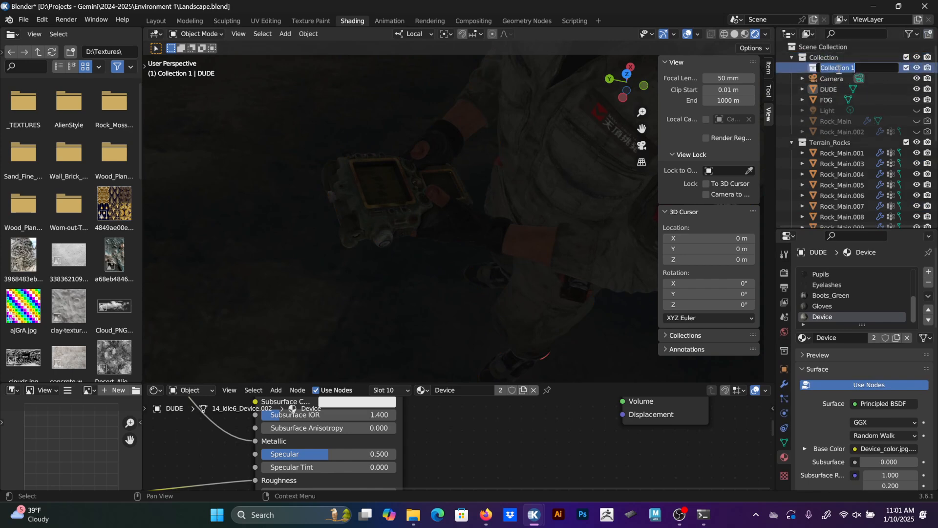
{"action": "type", "text": "Lights"}
{"action": "key", "text": "Return"}
{"action": "left_click_drag", "start_coordinate": [833, 109], "coordinate": [838, 69]}
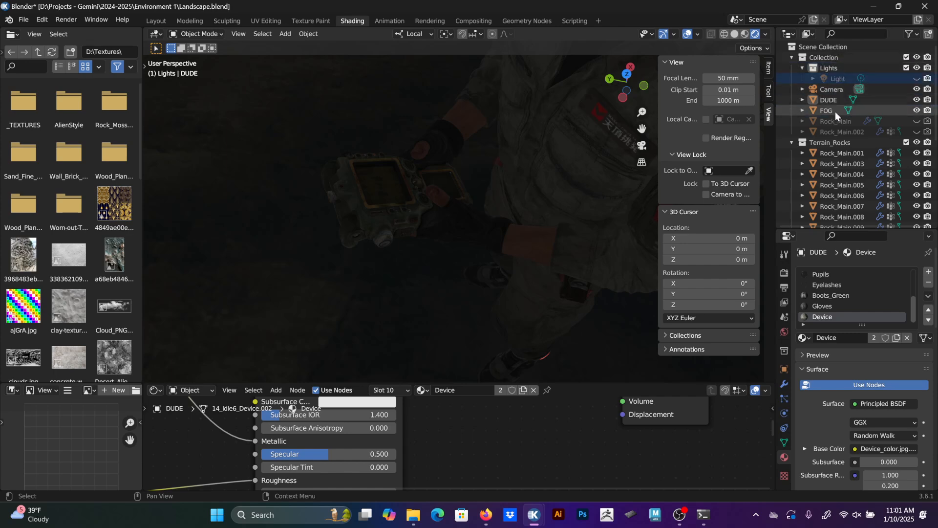
Place the 3D cursor on the screen of the handheld device and add an Area light there in the Lights collection.
{"action": "left_click", "coordinate": [835, 72]}
{"action": "left_click", "coordinate": [844, 78]}
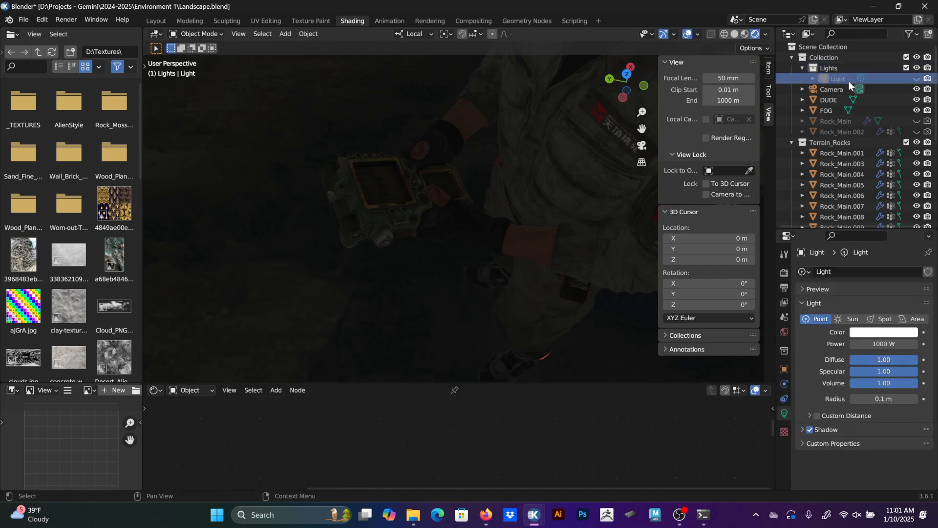
{"action": "right_click", "coordinate": [380, 184], "text": "shift"}
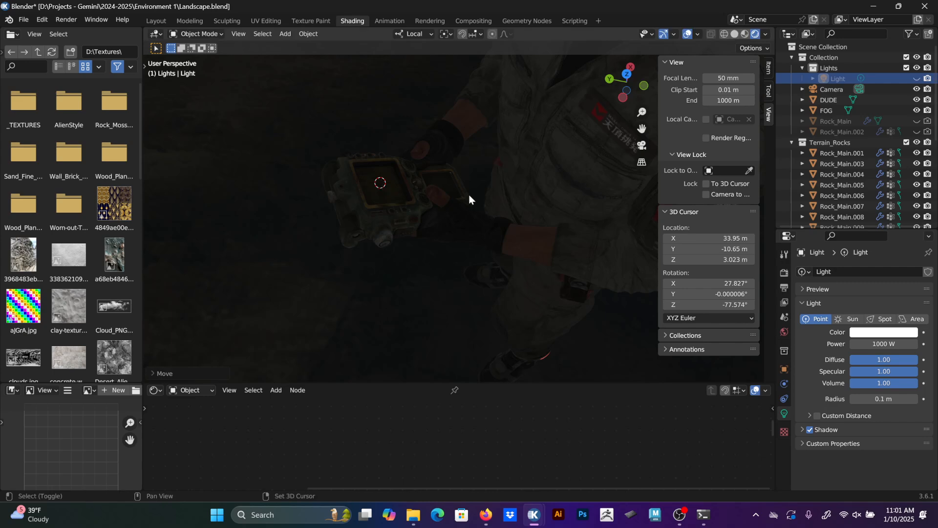
{"action": "key", "text": "shift+a"}
{"action": "mouse_move", "coordinate": [484, 318]}
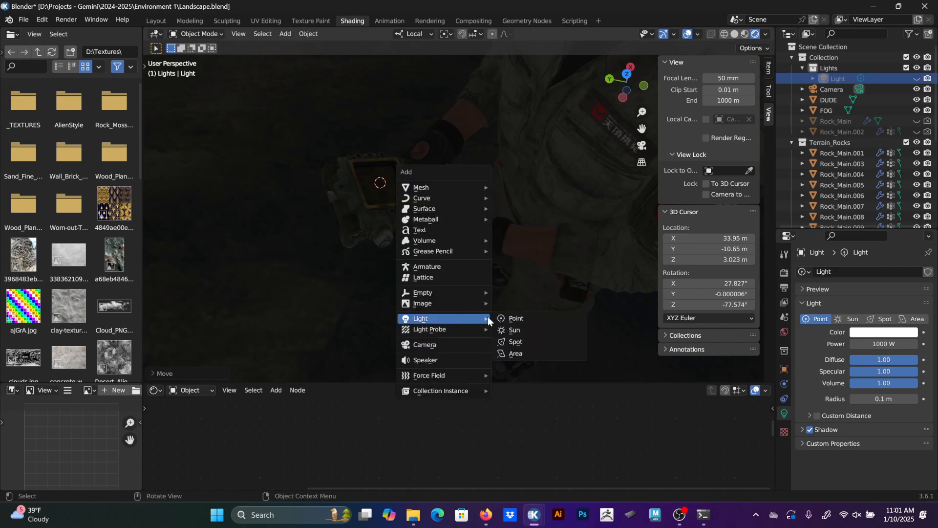
{"action": "left_click", "coordinate": [530, 354]}
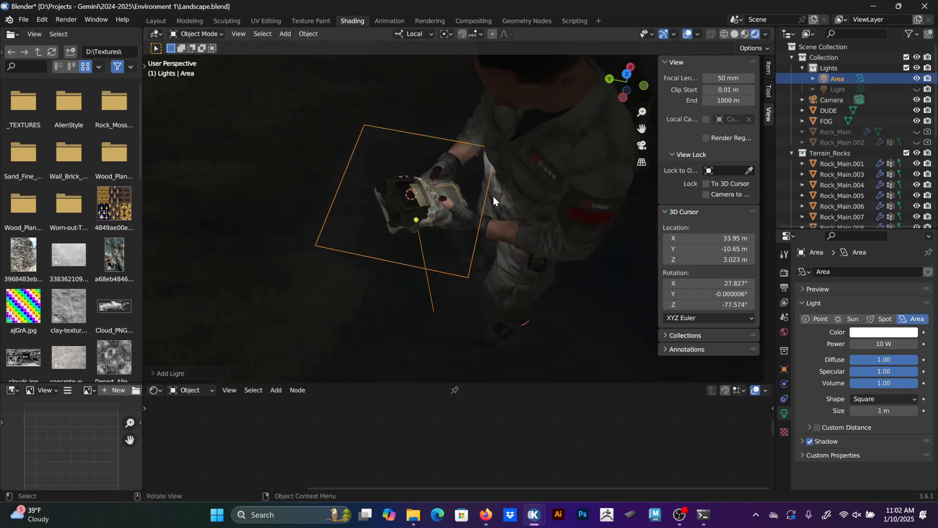
Rotate the Area light so it shines upward from the handheld device toward the figure.
{"action": "key", "text": "t"}
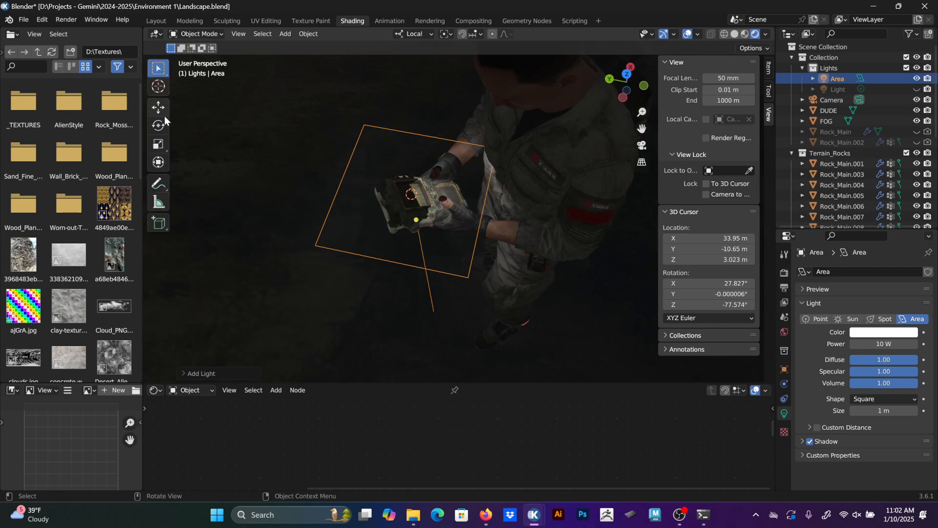
{"action": "left_click", "coordinate": [157, 126]}
{"action": "middle_click_drag", "start_coordinate": [326, 171], "coordinate": [396, 115]}
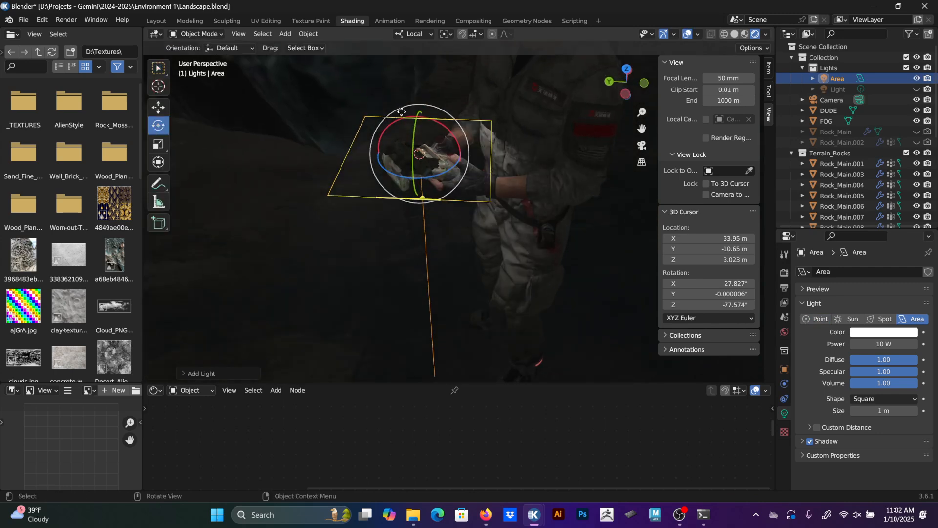
{"action": "left_click_drag", "start_coordinate": [420, 111], "coordinate": [390, 223]}
{"action": "middle_click_drag", "start_coordinate": [390, 223], "coordinate": [449, 237]}
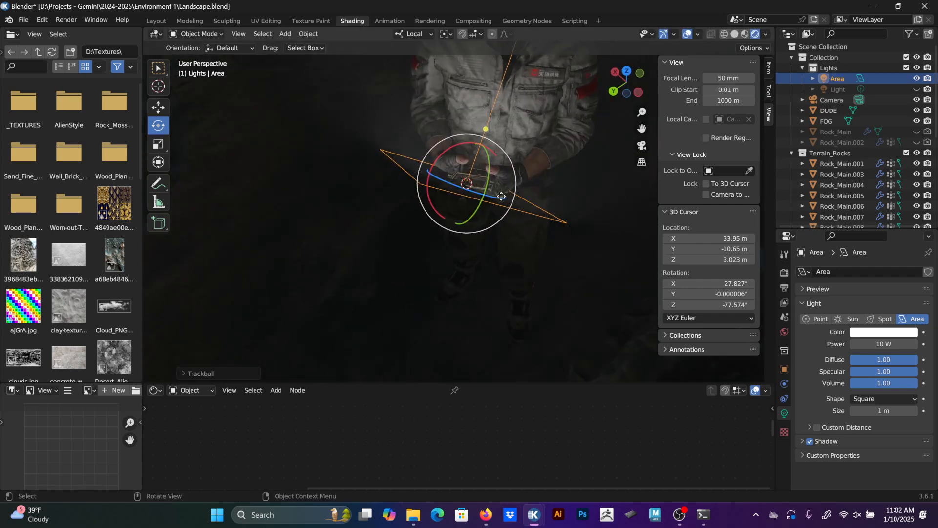
{"action": "left_click_drag", "start_coordinate": [504, 165], "coordinate": [489, 186]}
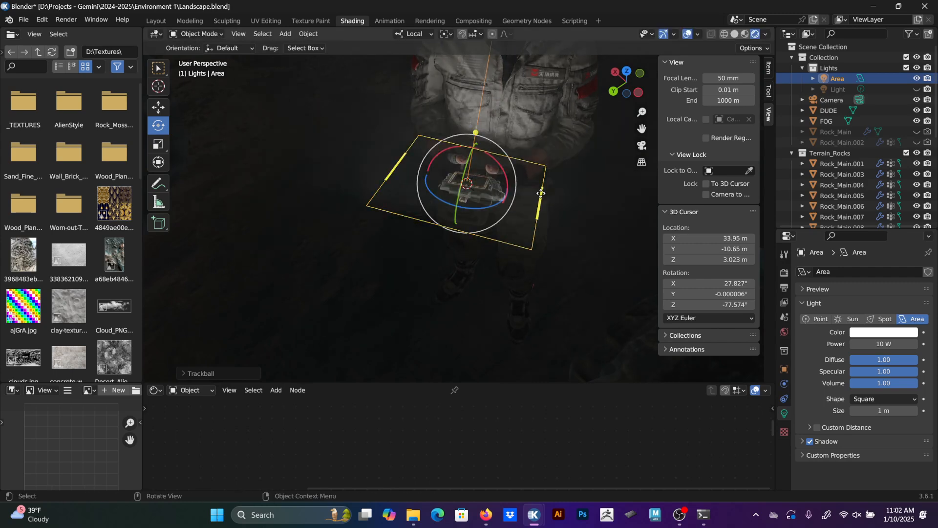
Scale the Area light down and shift it to sit just at the screen of the handheld device.
{"action": "key", "text": "s"}
{"action": "left_click", "coordinate": [529, 195]}
{"action": "left_click", "coordinate": [164, 107]}
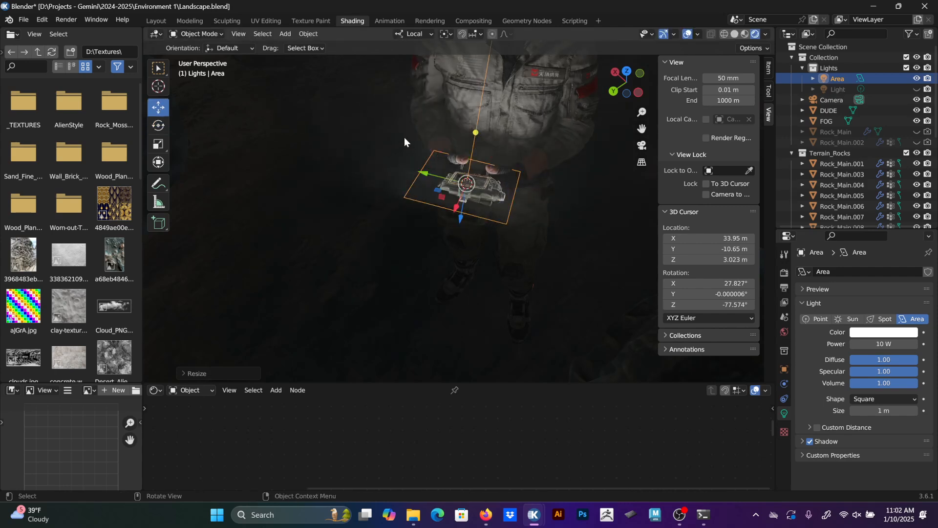
{"action": "middle_click_drag", "start_coordinate": [459, 181], "coordinate": [462, 157]}
{"action": "left_click_drag", "start_coordinate": [462, 198], "coordinate": [465, 183]}
{"action": "middle_click_drag", "start_coordinate": [464, 183], "coordinate": [362, 165]}
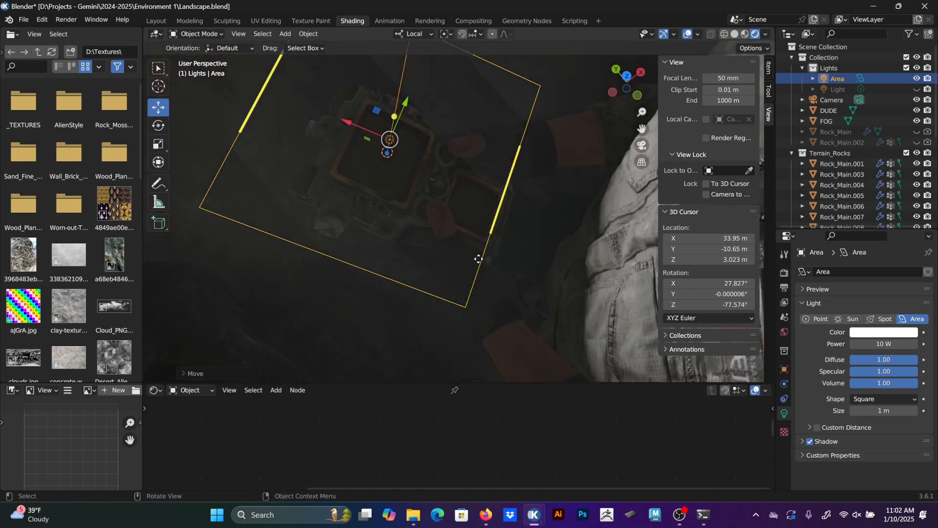
{"action": "middle_click_drag", "start_coordinate": [480, 258], "coordinate": [433, 211]}
Examine the effect of the Area light on the figure and the surrounding fog through the camera, close up and from afar.
{"action": "scroll", "coordinate": [461, 205], "scroll_direction": "down", "scroll_amount": 4}
{"action": "scroll", "coordinate": [462, 205], "scroll_direction": "down", "scroll_amount": 3}
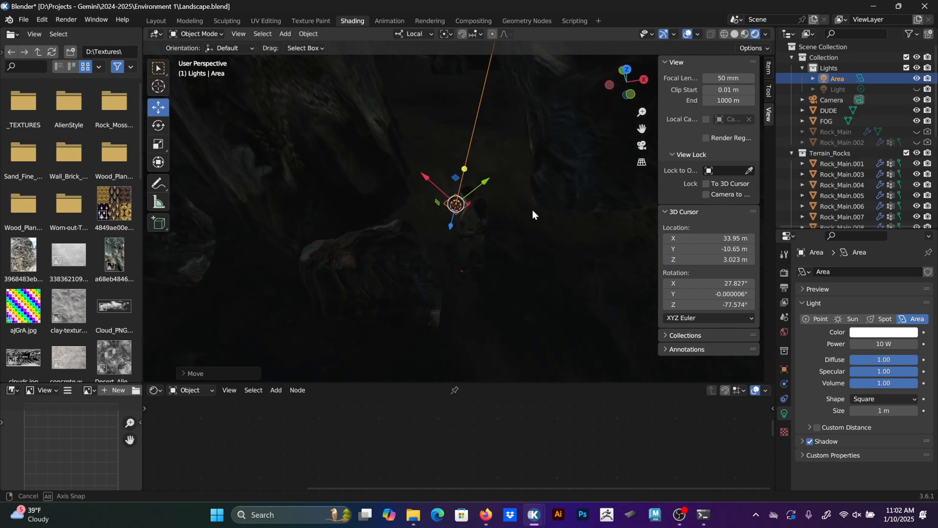
{"action": "middle_click_drag", "start_coordinate": [532, 209], "coordinate": [521, 186]}
{"action": "key", "text": "KP_0"}
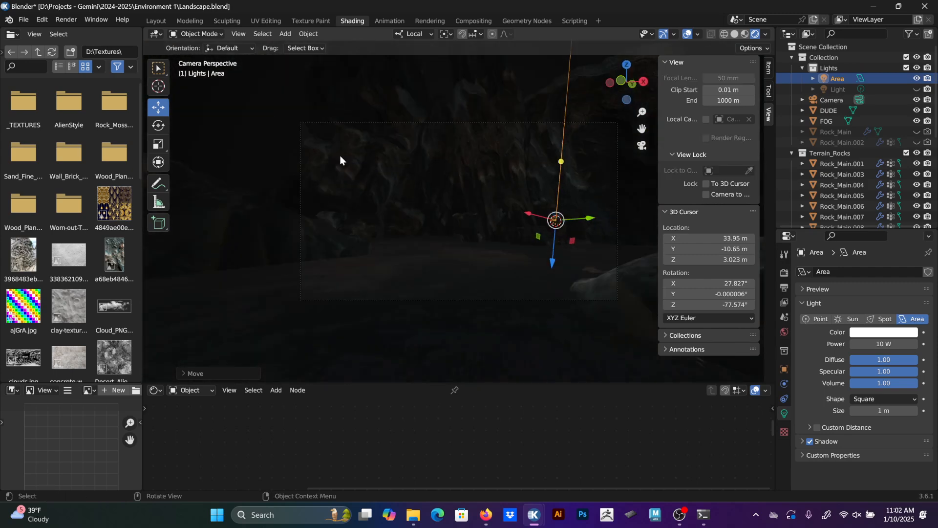
{"action": "left_click", "coordinate": [252, 116]}
{"action": "scroll", "coordinate": [507, 222], "scroll_direction": "up", "scroll_amount": 4}
{"action": "middle_click_drag", "start_coordinate": [538, 235], "coordinate": [303, 205], "text": "shift"}
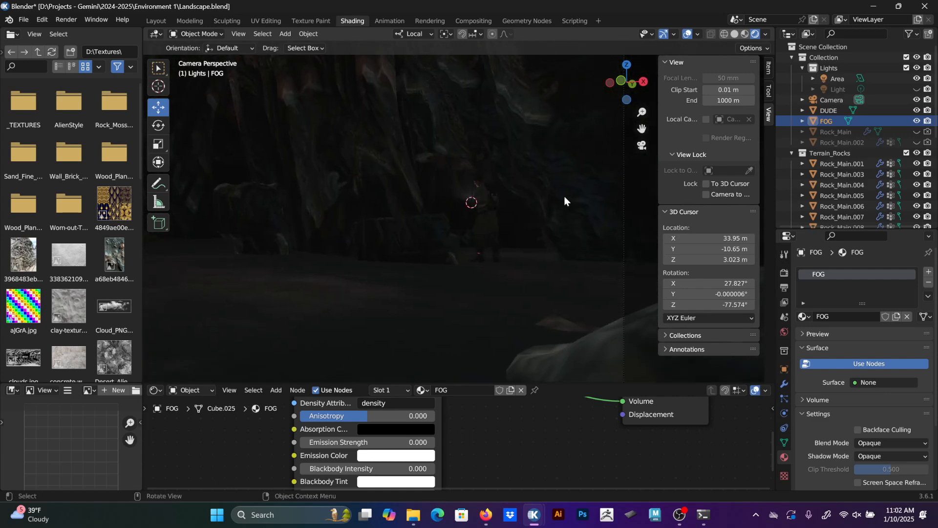
{"action": "scroll", "coordinate": [564, 199], "scroll_direction": "up", "scroll_amount": 1}
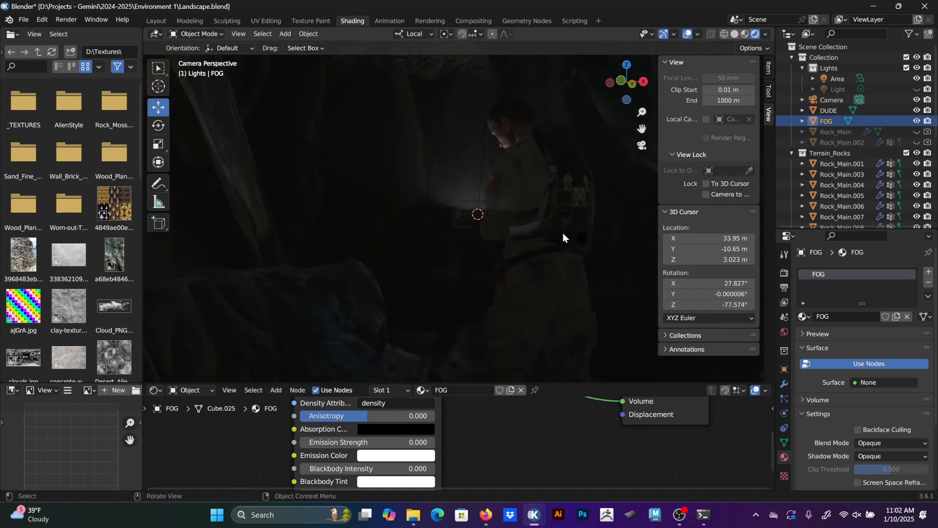
{"action": "scroll", "coordinate": [543, 229], "scroll_direction": "down", "scroll_amount": 3}
{"action": "scroll", "coordinate": [543, 225], "scroll_direction": "down", "scroll_amount": 3}
{"action": "middle_click_drag", "start_coordinate": [406, 174], "coordinate": [482, 178], "text": "shift"}
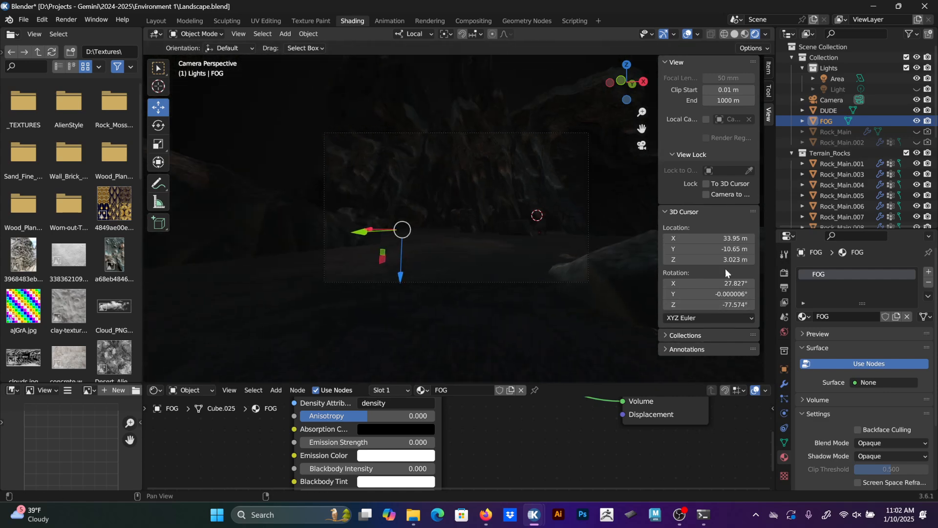
Darken the World background color by lowering its brightness.
{"action": "left_click", "coordinate": [784, 331]}
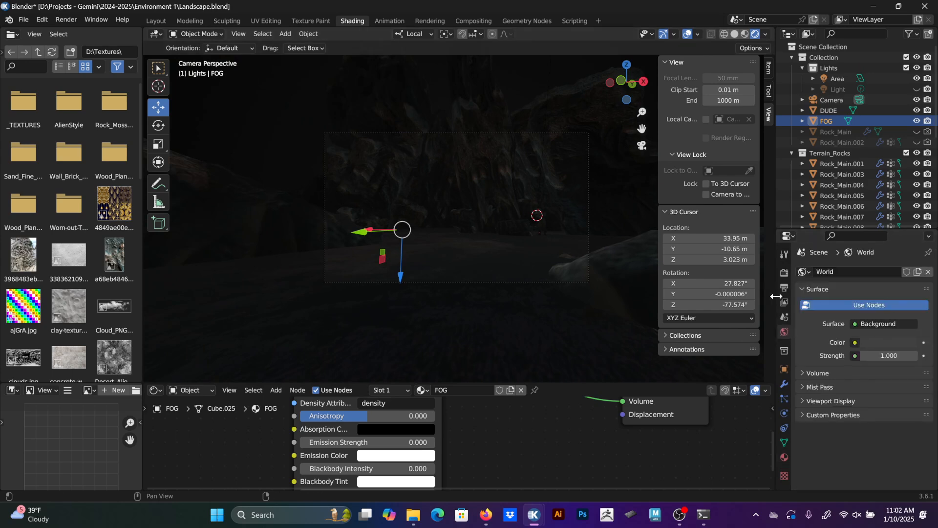
{"action": "left_click", "coordinate": [827, 307]}
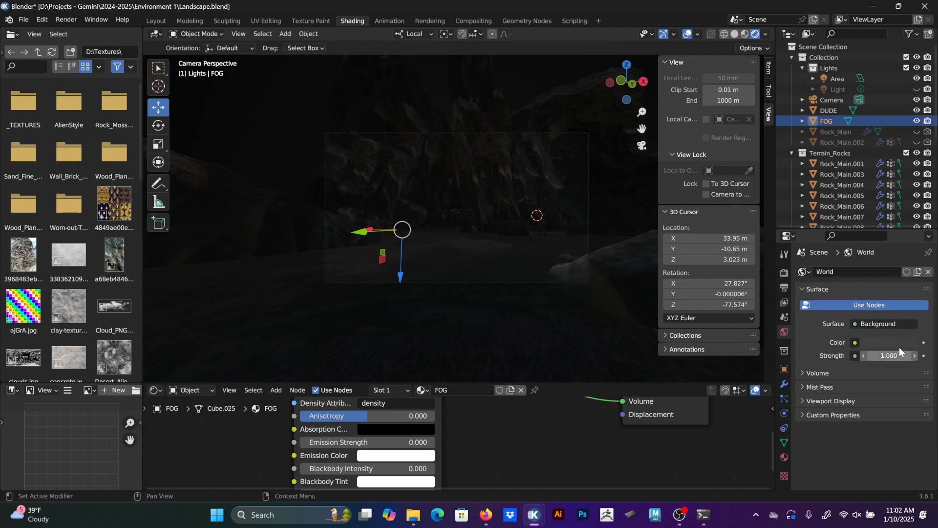
{"action": "left_click", "coordinate": [879, 344]}
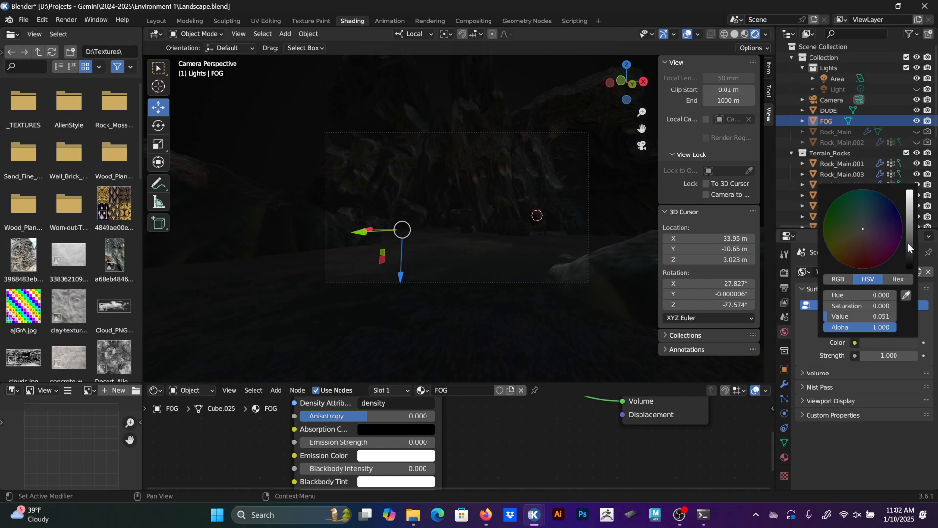
{"action": "mouse_move", "coordinate": [908, 243]}
{"action": "left_mouse_down"}
{"action": "mouse_move", "coordinate": [909, 193]}
{"action": "mouse_move", "coordinate": [909, 252]}
{"action": "left_mouse_up"}
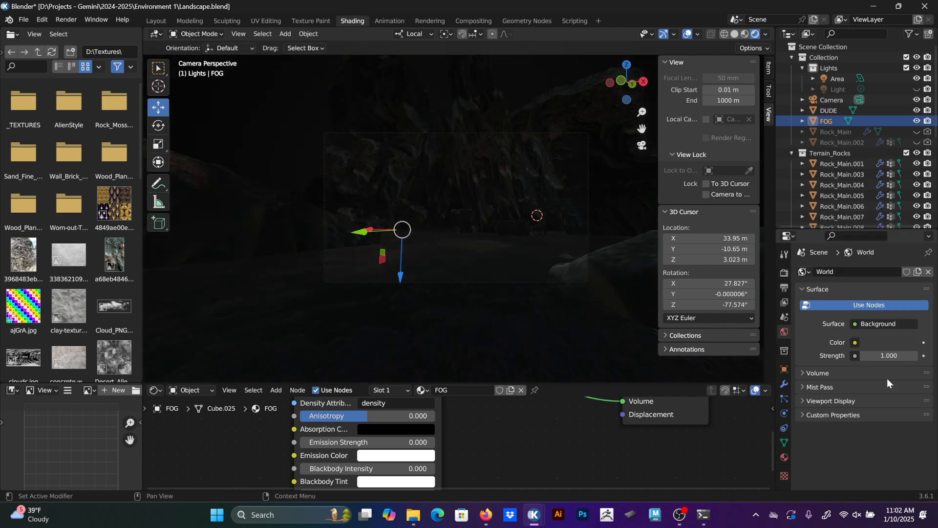
Assign an Environment Texture to the World background color and load hayloft_2k.hdr from the D:\Textures folder.
{"action": "left_click", "coordinate": [855, 343]}
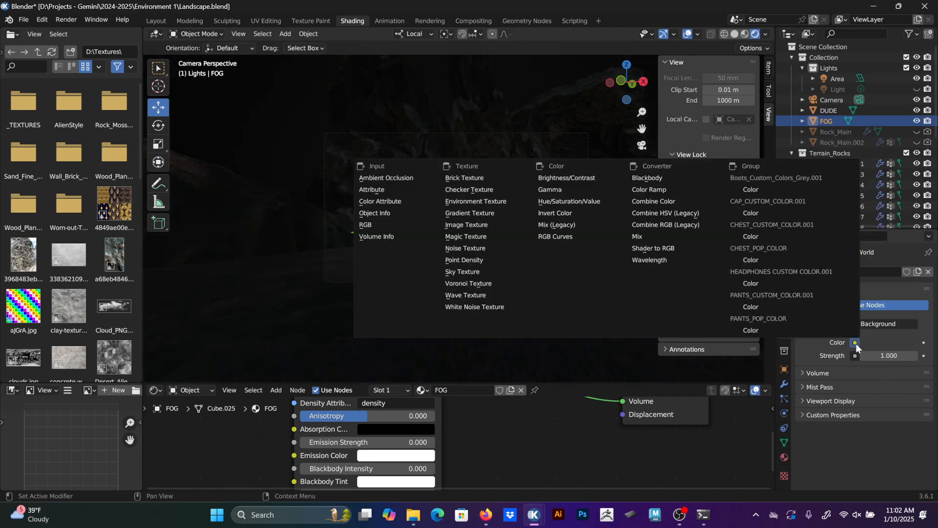
{"action": "left_click", "coordinate": [476, 198]}
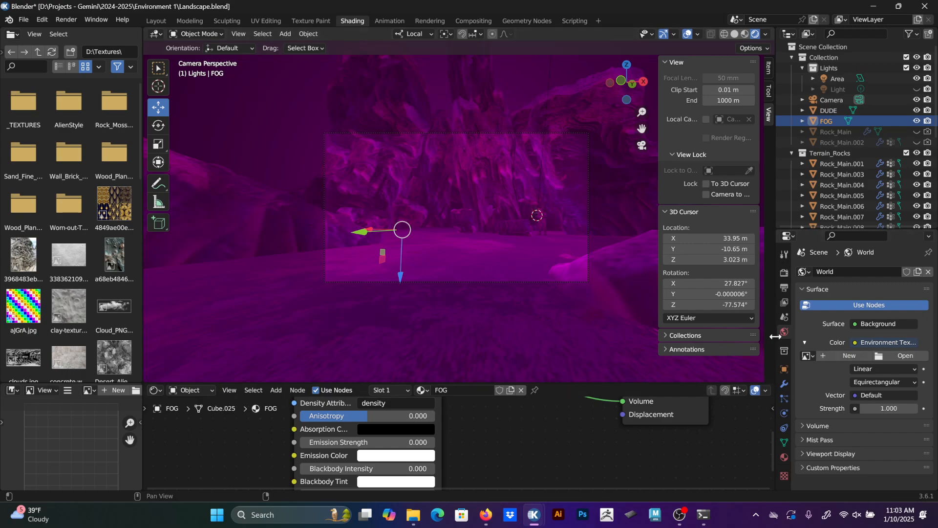
{"action": "left_click", "coordinate": [894, 355]}
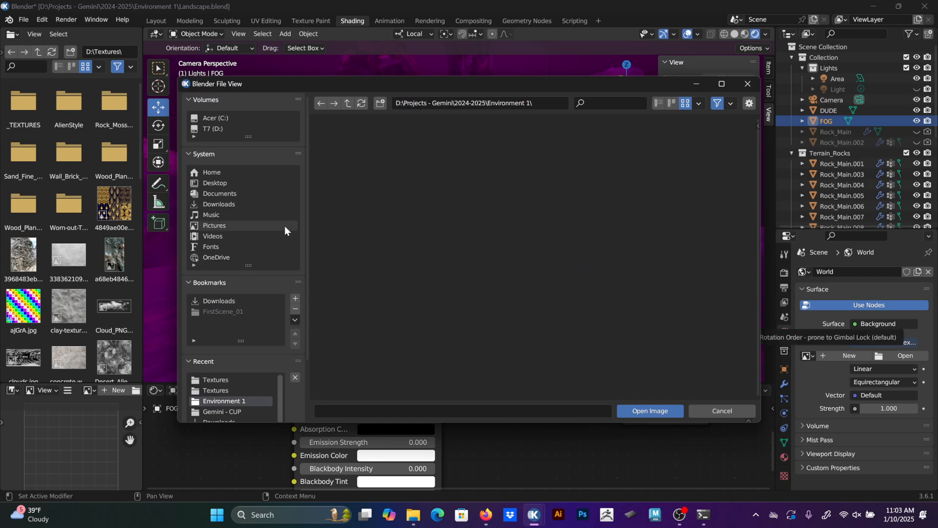
{"action": "left_click", "coordinate": [269, 204]}
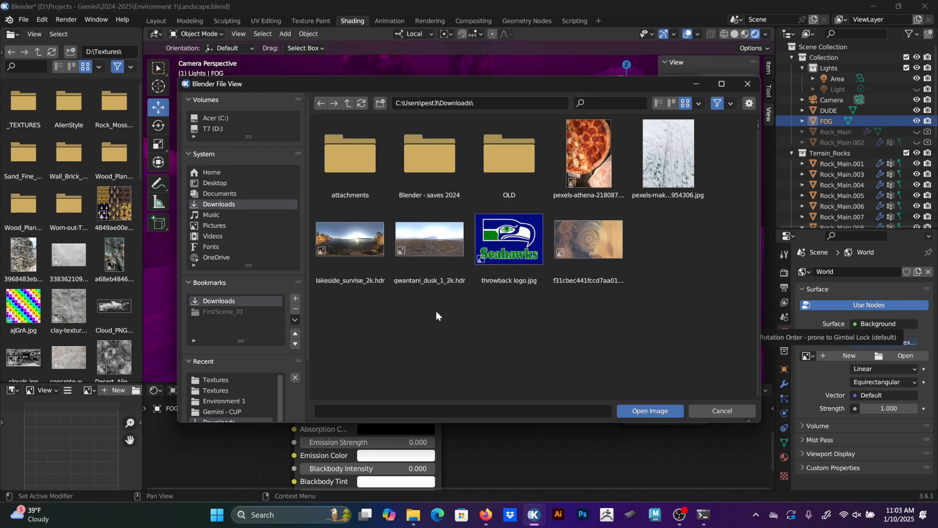
{"action": "left_click", "coordinate": [221, 379]}
{"action": "left_click", "coordinate": [215, 390]}
{"action": "scroll", "coordinate": [408, 270], "scroll_direction": "down", "scroll_amount": 3}
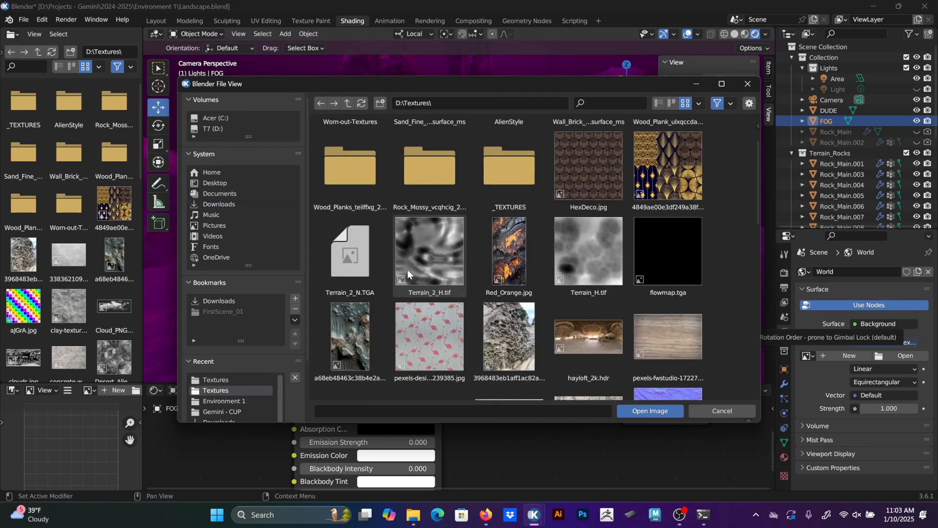
{"action": "scroll", "coordinate": [409, 270], "scroll_direction": "down", "scroll_amount": 4}
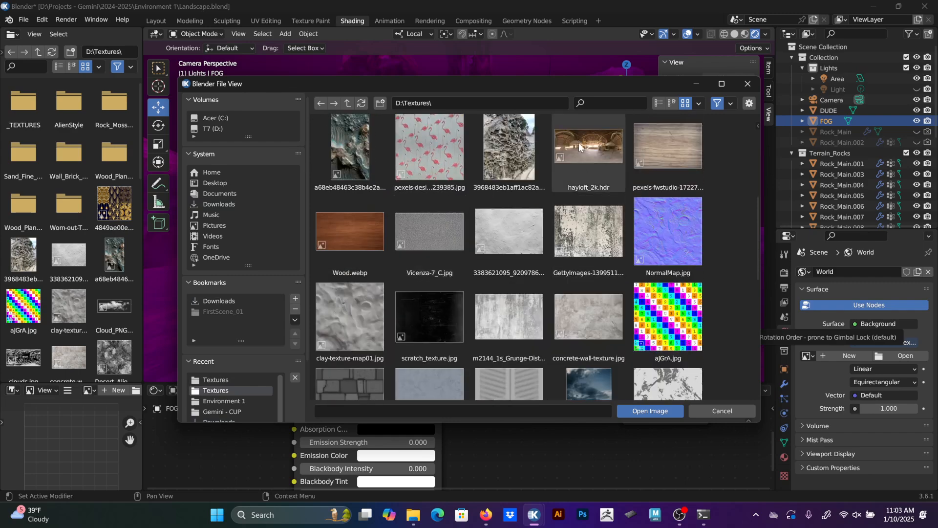
{"action": "left_click", "coordinate": [578, 143]}
{"action": "scroll", "coordinate": [498, 286], "scroll_direction": "down", "scroll_amount": 6}
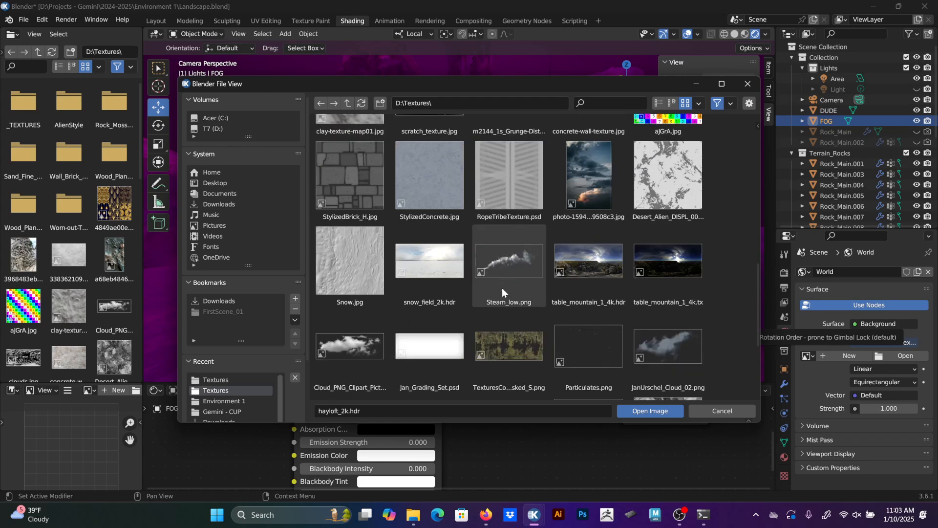
{"action": "scroll", "coordinate": [506, 289], "scroll_direction": "down", "scroll_amount": 4}
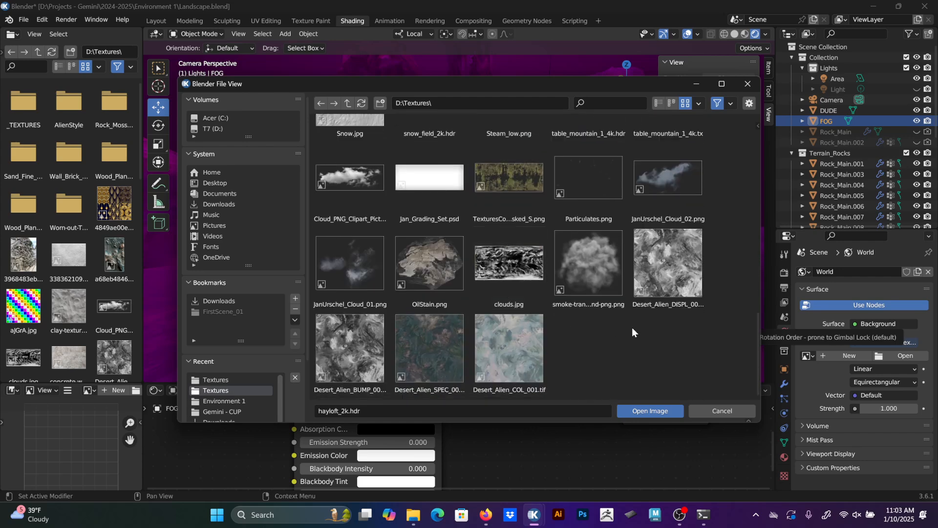
{"action": "left_click", "coordinate": [631, 411]}
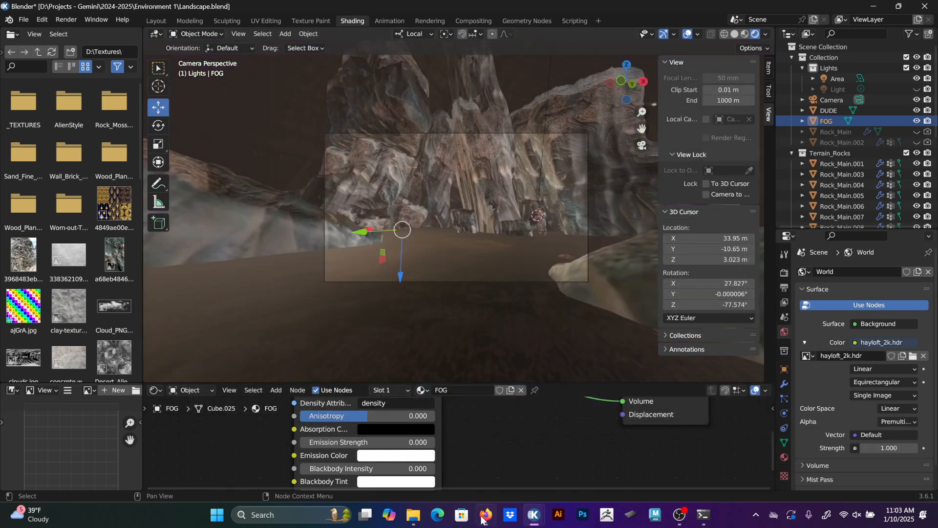
Switch to Firefox and open Poly Haven's HDRIs page in a new tab.
{"action": "left_click", "coordinate": [484, 514]}
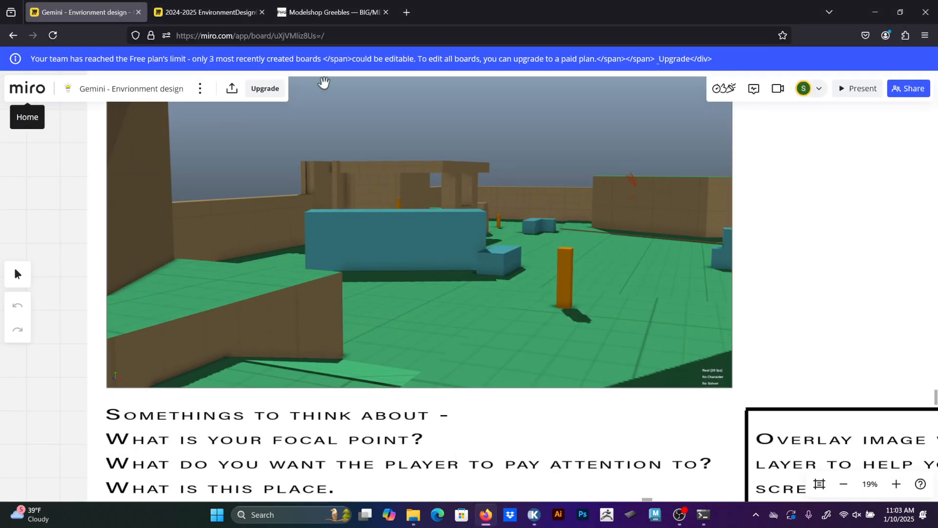
{"action": "left_click", "coordinate": [413, 16]}
{"action": "type", "text": "pol"}
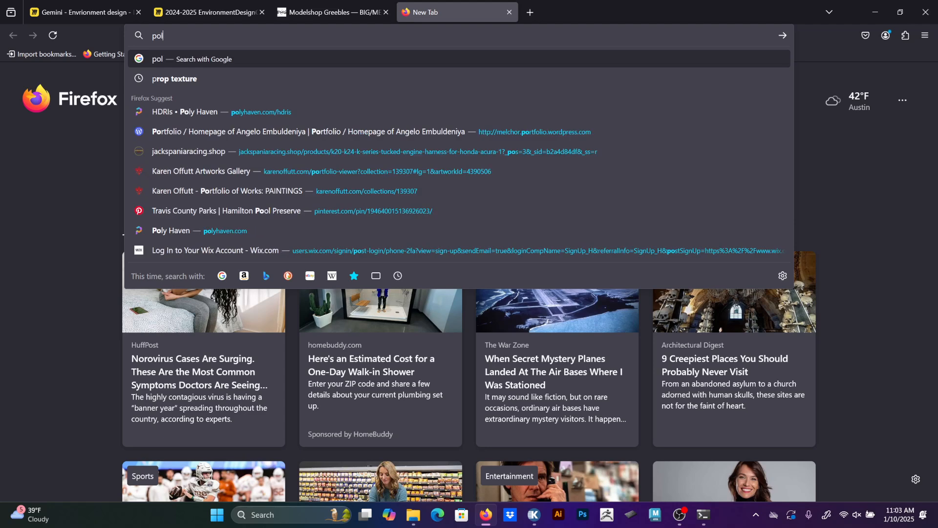
{"action": "type", "text": "yhaven"}
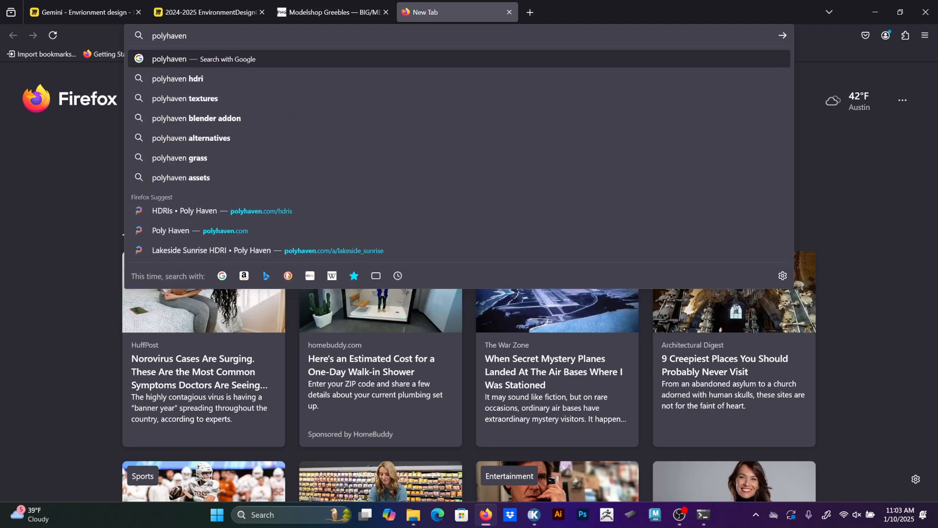
{"action": "key", "text": "Down"}
{"action": "key", "text": "Down"}
{"action": "key", "text": "Down"}
{"action": "key", "text": "Down"}
{"action": "key", "text": "Down"}
{"action": "key", "text": "Down"}
{"action": "key", "text": "Down"}
{"action": "key", "text": "Return"}
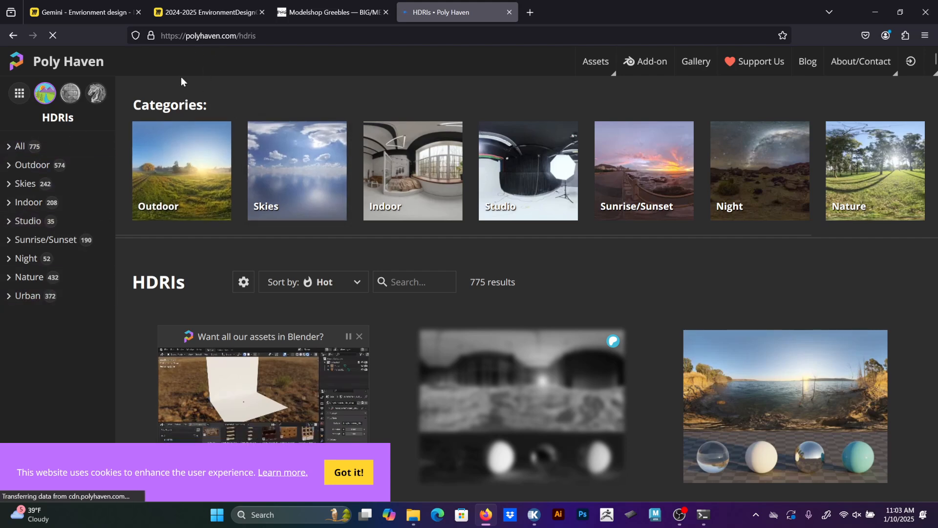
Look over the asset sections on the Poly Haven home page and return to its HDRI library.
{"action": "scroll", "coordinate": [631, 209], "scroll_direction": "down", "scroll_amount": 1}
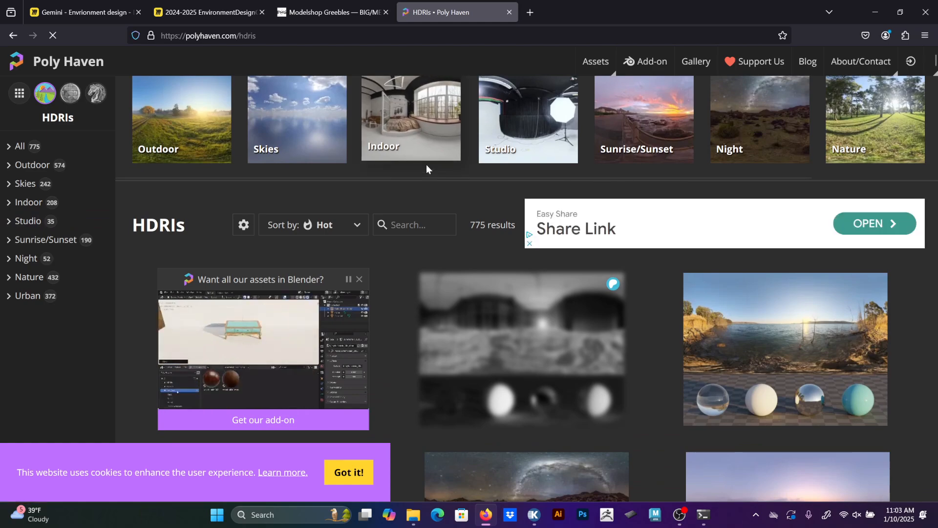
{"action": "left_click", "coordinate": [78, 62]}
{"action": "scroll", "coordinate": [547, 238], "scroll_direction": "down", "scroll_amount": 10}
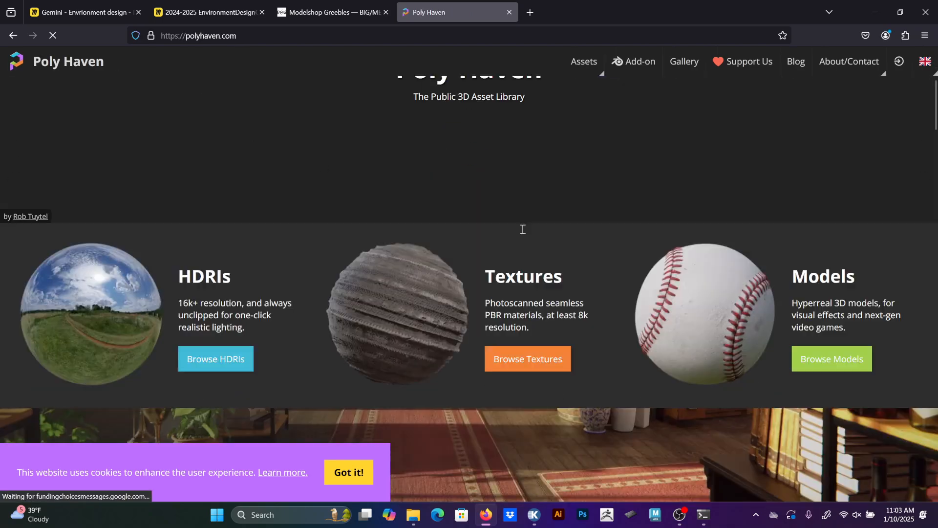
{"action": "scroll", "coordinate": [546, 238], "scroll_direction": "up", "scroll_amount": 10}
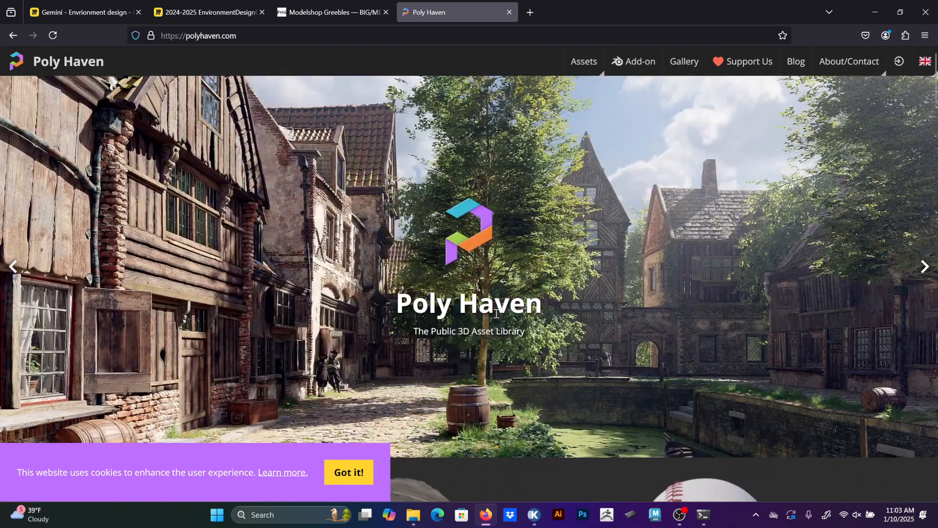
{"action": "scroll", "coordinate": [562, 248], "scroll_direction": "down", "scroll_amount": 6}
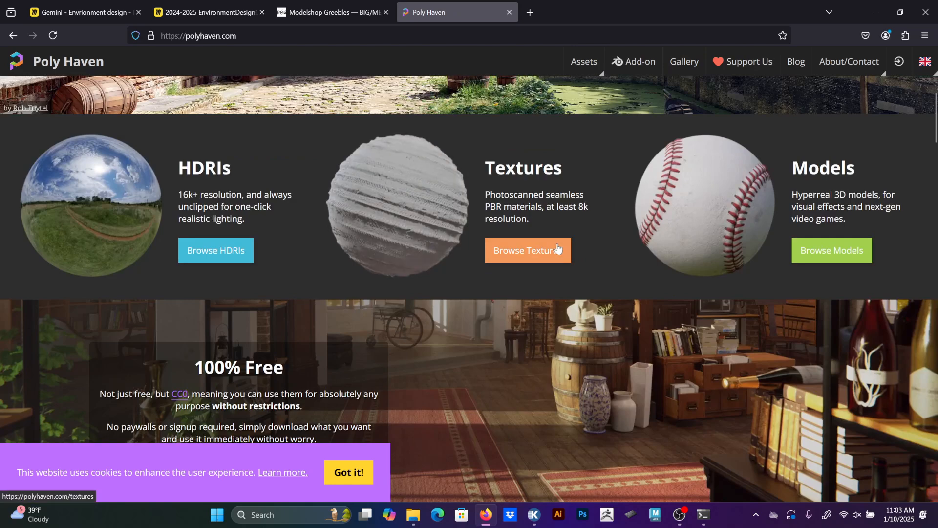
{"action": "left_click", "coordinate": [101, 165]}
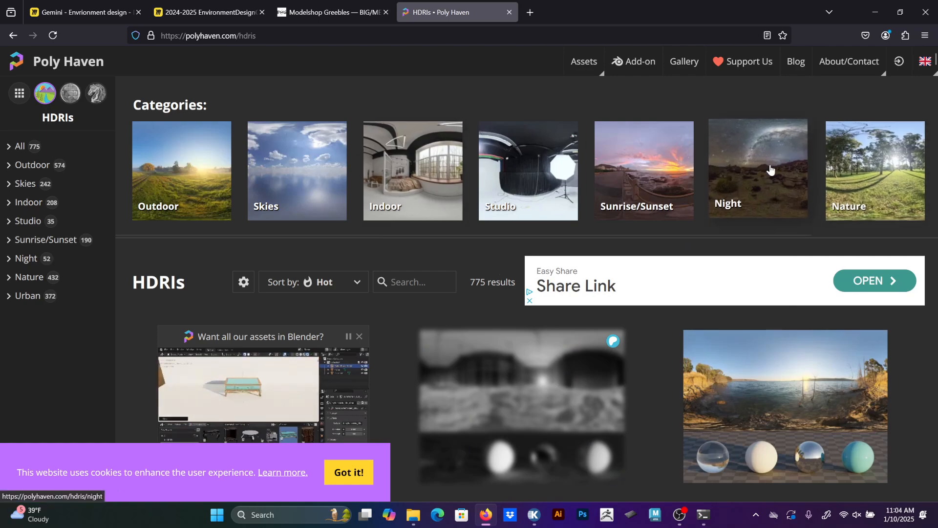
Look through the complete Poly Haven HDRI collection for possible environment images.
{"action": "scroll", "coordinate": [656, 266], "scroll_direction": "down", "scroll_amount": 15}
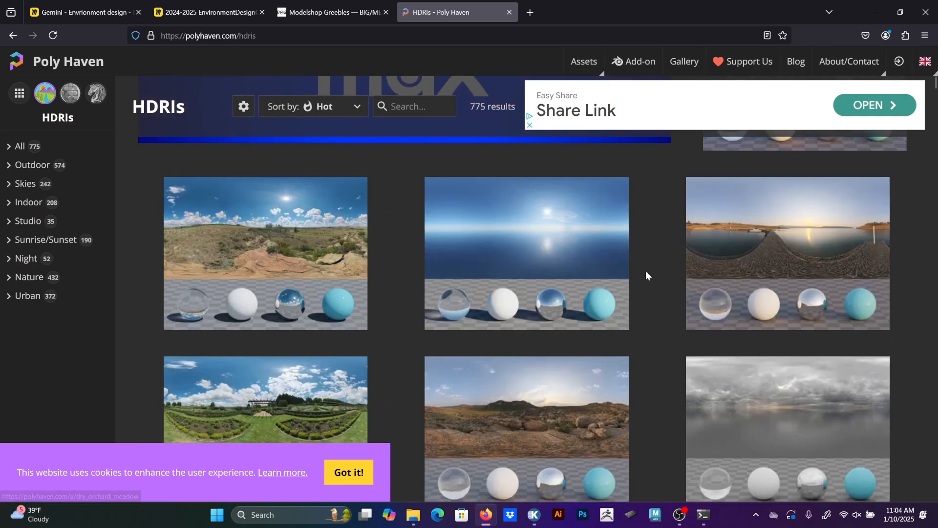
{"action": "scroll", "coordinate": [646, 271], "scroll_direction": "down", "scroll_amount": 2}
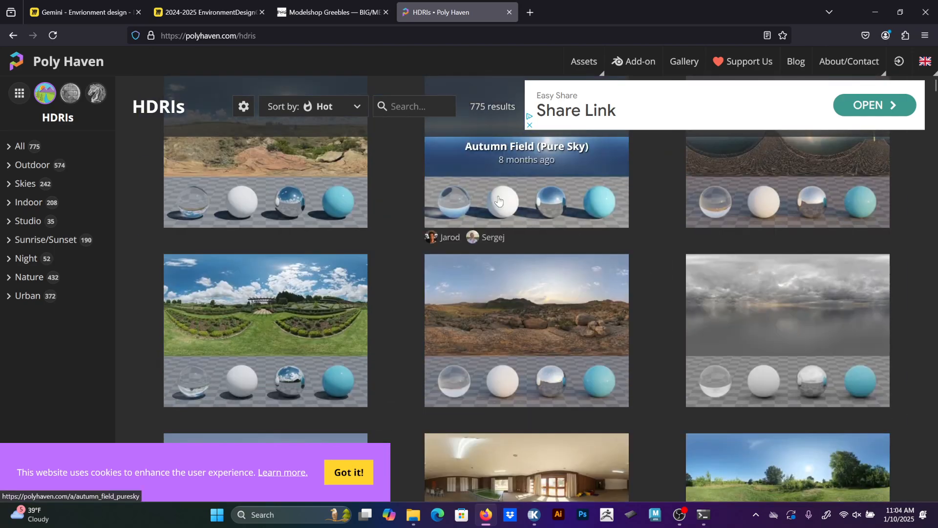
{"action": "scroll", "coordinate": [501, 202], "scroll_direction": "down", "scroll_amount": 10}
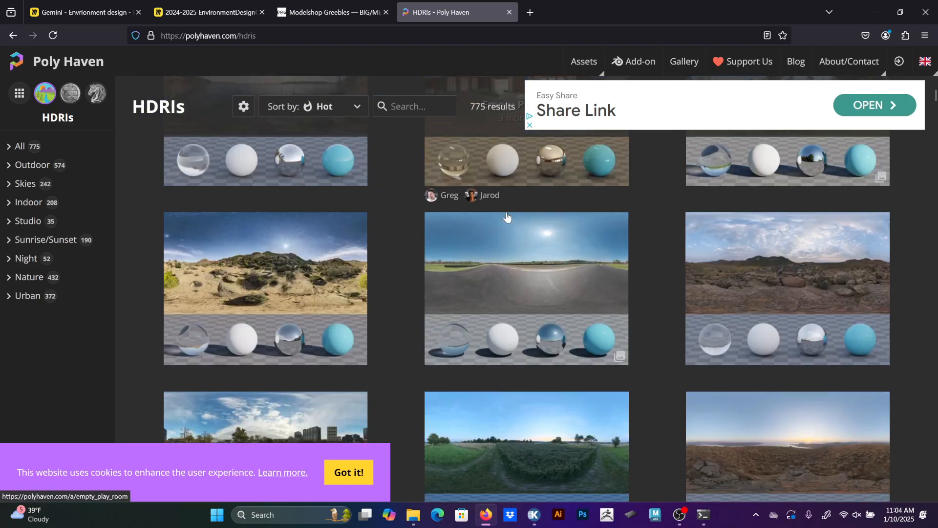
{"action": "scroll", "coordinate": [508, 215], "scroll_direction": "down", "scroll_amount": 3}
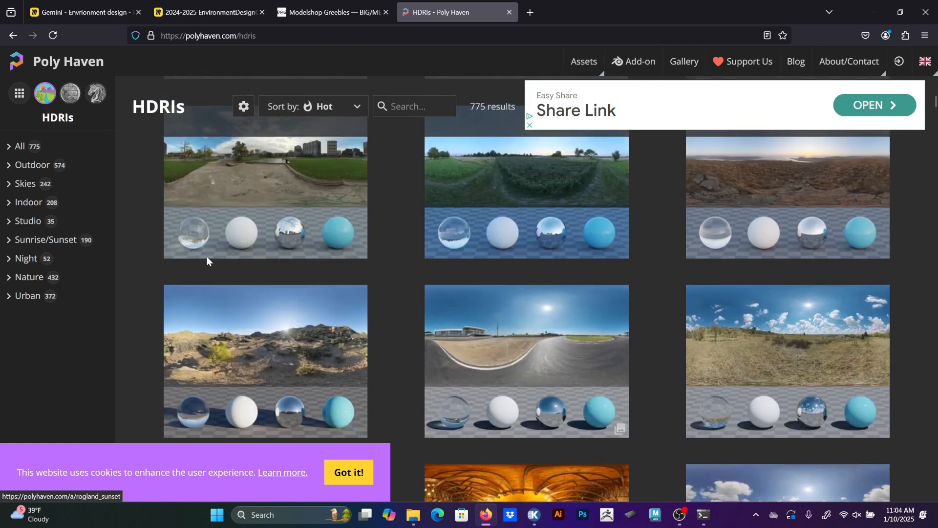
Filter the HDRIs to the Night category and examine the night environments on offer.
{"action": "left_click", "coordinate": [23, 259]}
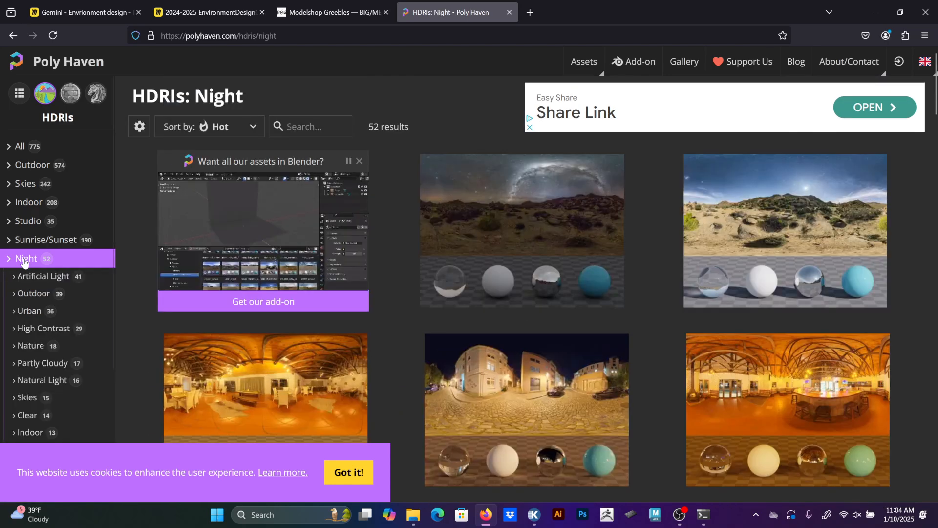
{"action": "scroll", "coordinate": [440, 247], "scroll_direction": "down", "scroll_amount": 5}
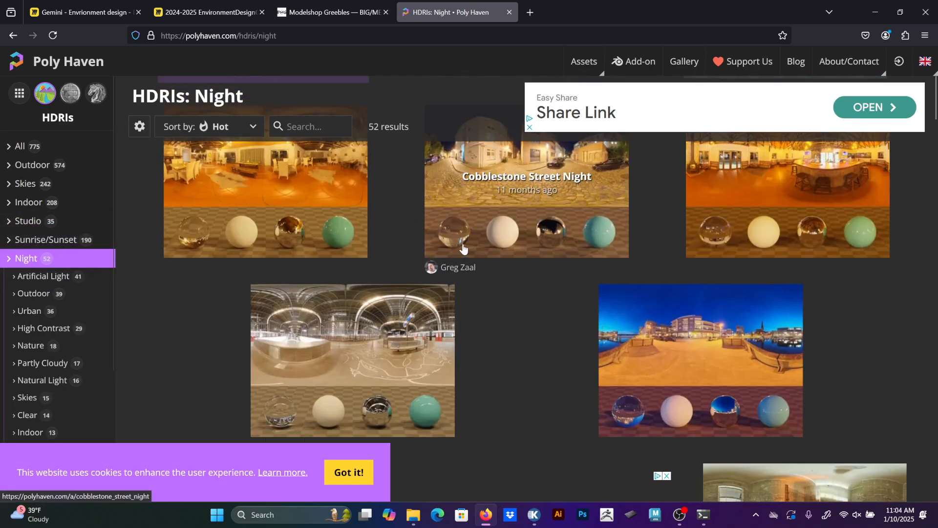
{"action": "scroll", "coordinate": [462, 249], "scroll_direction": "down", "scroll_amount": 5}
{"action": "scroll", "coordinate": [463, 249], "scroll_direction": "down", "scroll_amount": 1}
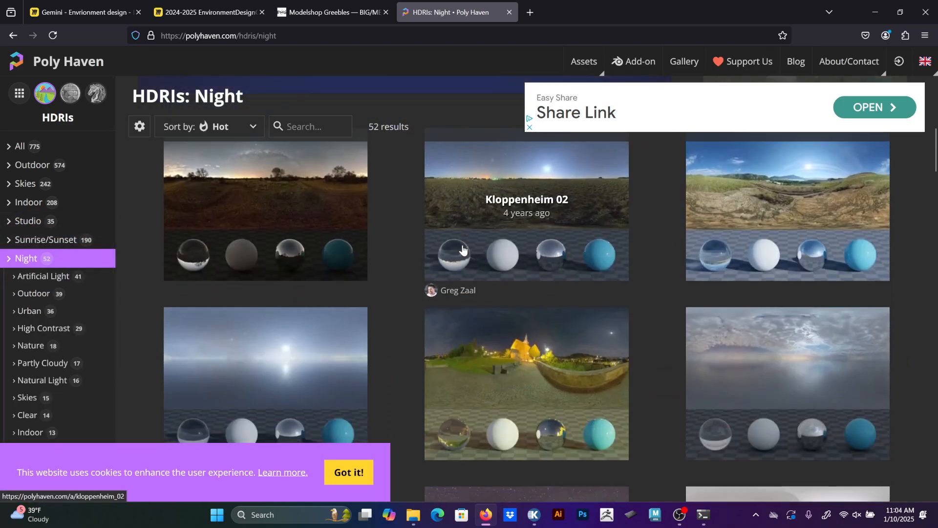
{"action": "scroll", "coordinate": [463, 250], "scroll_direction": "down", "scroll_amount": 4}
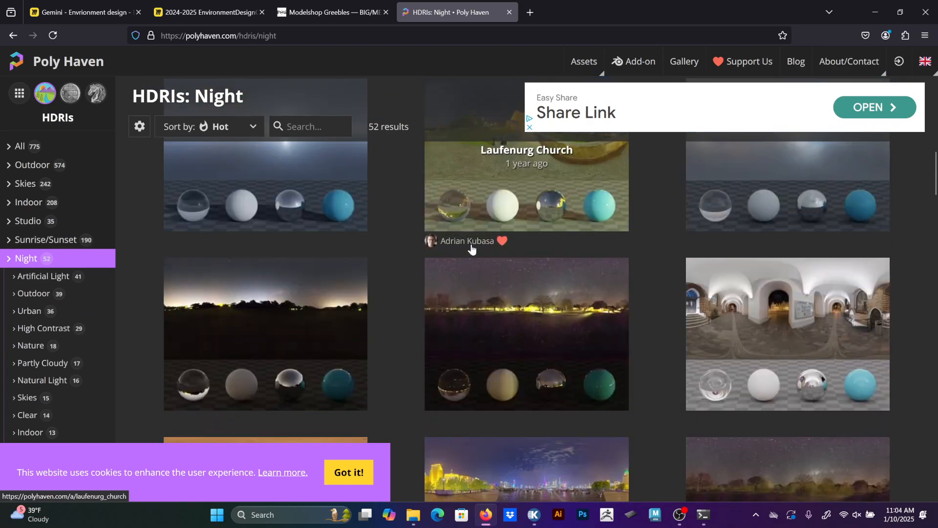
{"action": "scroll", "coordinate": [471, 248], "scroll_direction": "down", "scroll_amount": 2}
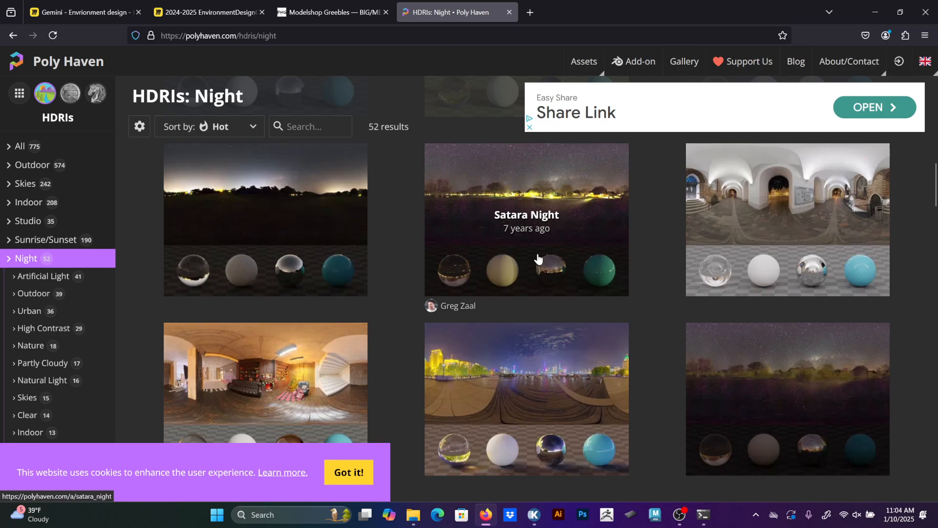
{"action": "scroll", "coordinate": [538, 258], "scroll_direction": "down", "scroll_amount": 5}
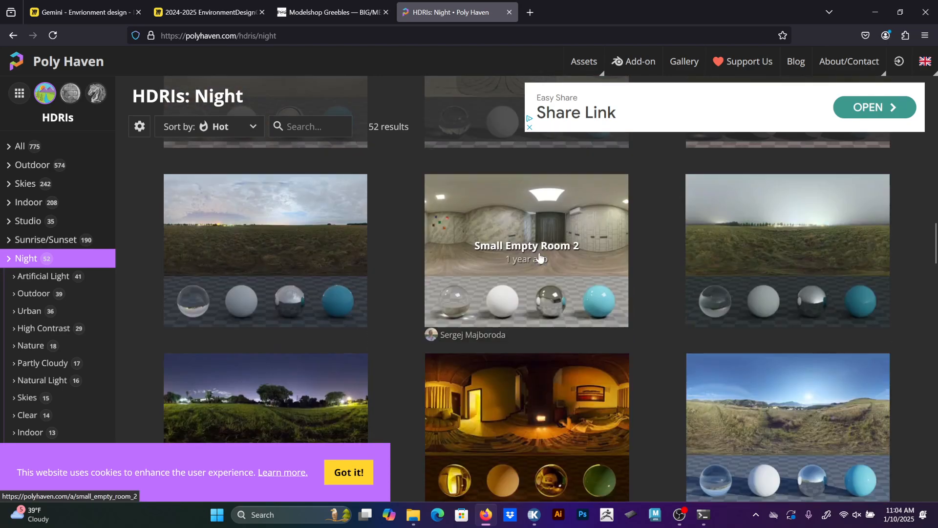
{"action": "scroll", "coordinate": [539, 258], "scroll_direction": "down", "scroll_amount": 5}
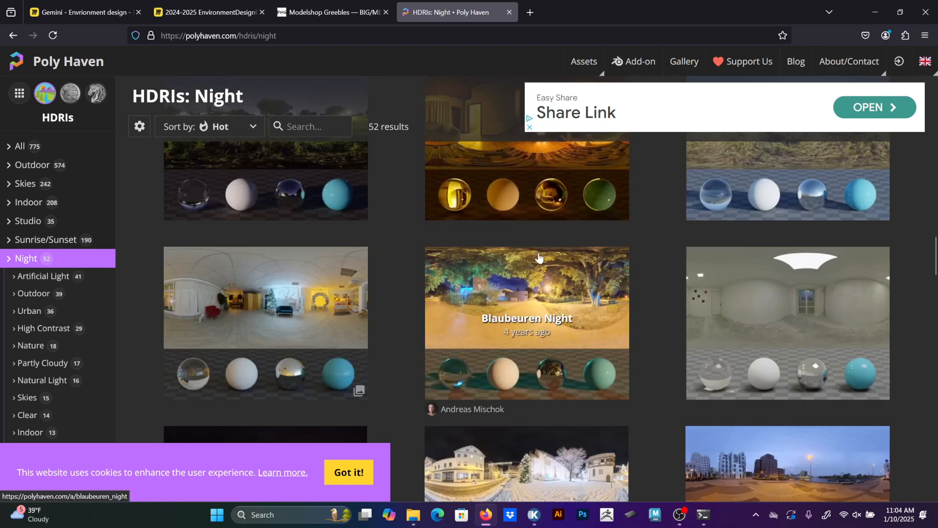
{"action": "scroll", "coordinate": [539, 257], "scroll_direction": "down", "scroll_amount": 3}
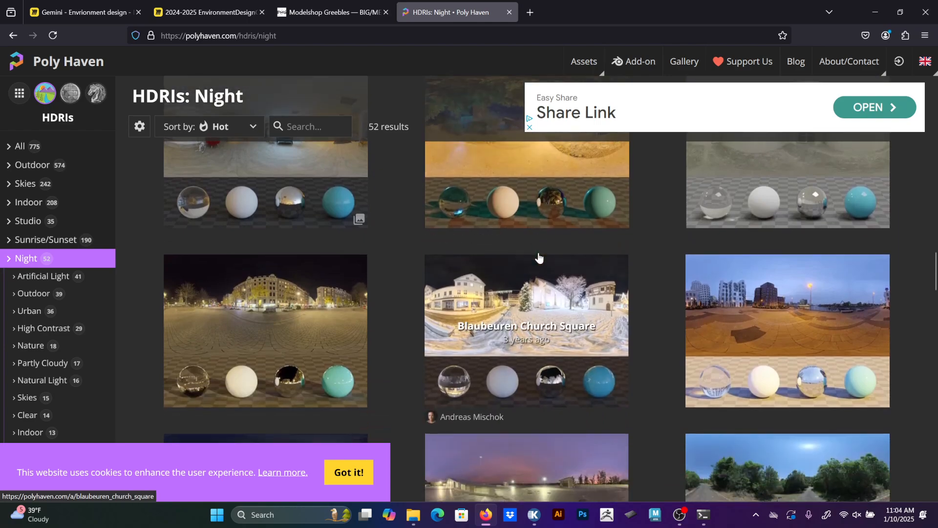
{"action": "scroll", "coordinate": [539, 258], "scroll_direction": "down", "scroll_amount": 5}
{"action": "scroll", "coordinate": [537, 255], "scroll_direction": "down", "scroll_amount": 10}
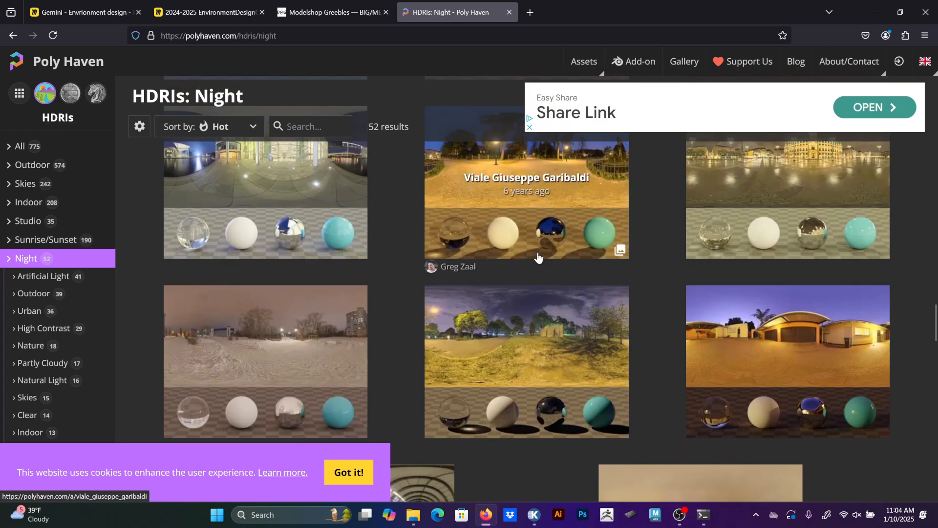
{"action": "scroll", "coordinate": [537, 252], "scroll_direction": "down", "scroll_amount": 5}
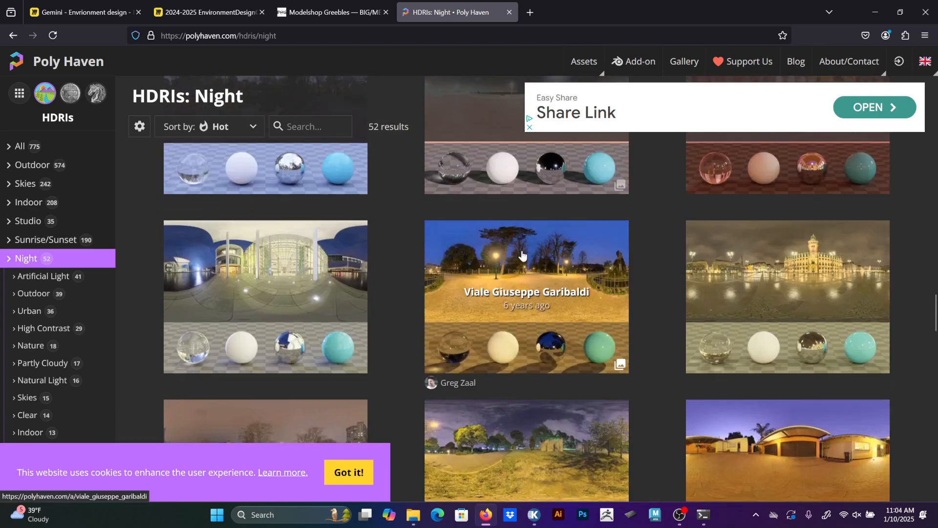
Switch back to Blender and enlarge the Shader Editor so the FOG material's nodes fit inside it.
{"action": "left_click", "coordinate": [874, 12]}
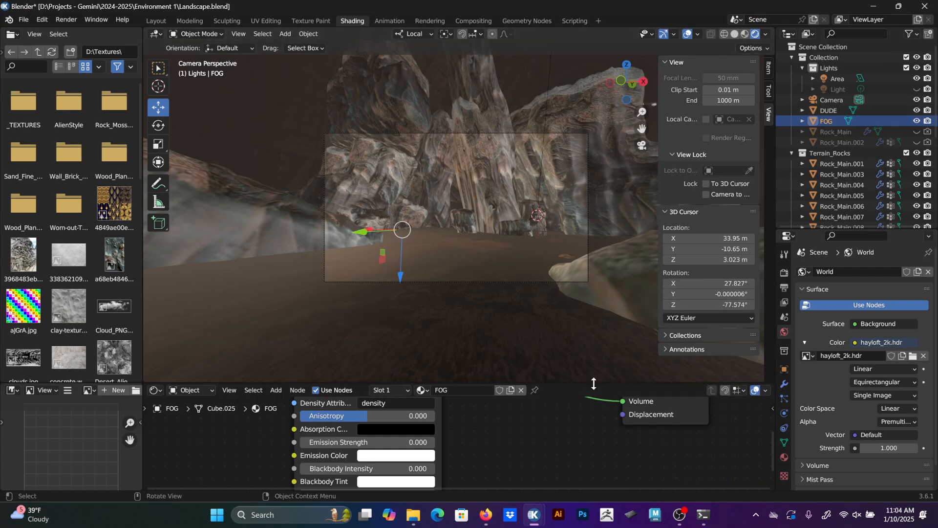
{"action": "left_click_drag", "start_coordinate": [592, 384], "coordinate": [601, 272]}
{"action": "scroll", "coordinate": [509, 347], "scroll_direction": "down", "scroll_amount": 2}
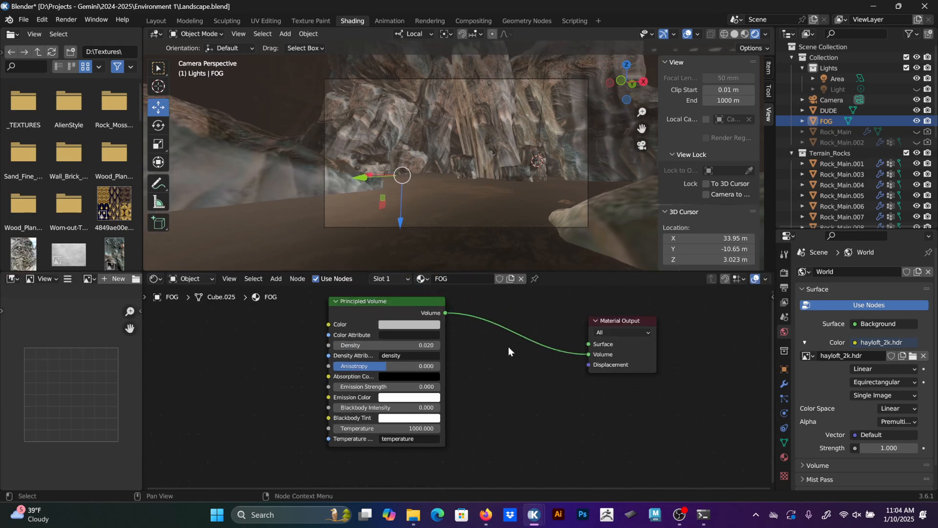
{"action": "middle_click_drag", "start_coordinate": [509, 347], "coordinate": [448, 358]}
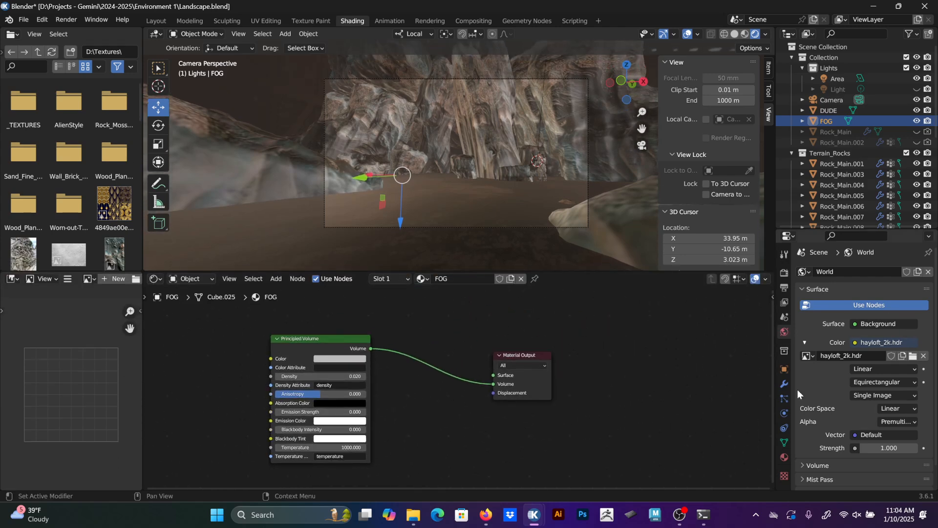
Set the World background strength to 0.1 and enlarge the 3D viewport above the Shader Editor.
{"action": "left_click_drag", "start_coordinate": [895, 445], "coordinate": [855, 445]}
{"action": "left_click", "coordinate": [896, 448]}
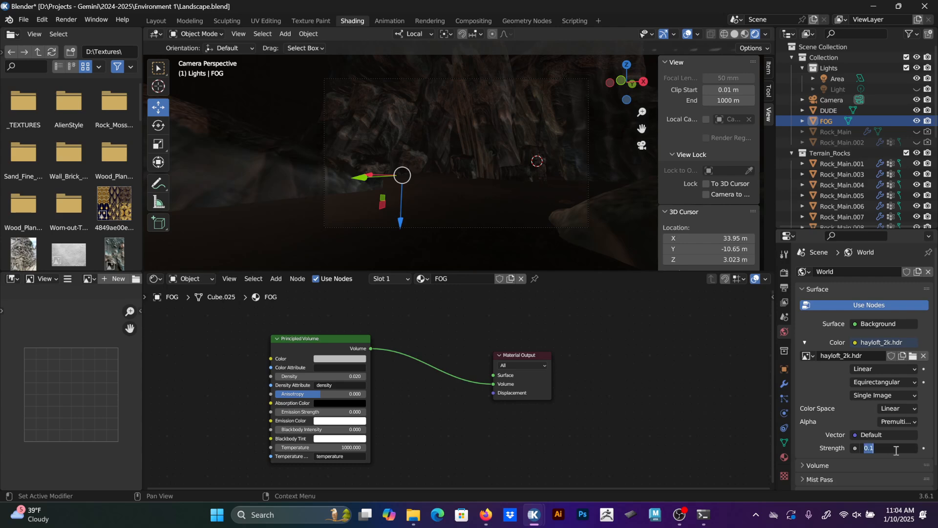
{"action": "key", "text": "Return"}
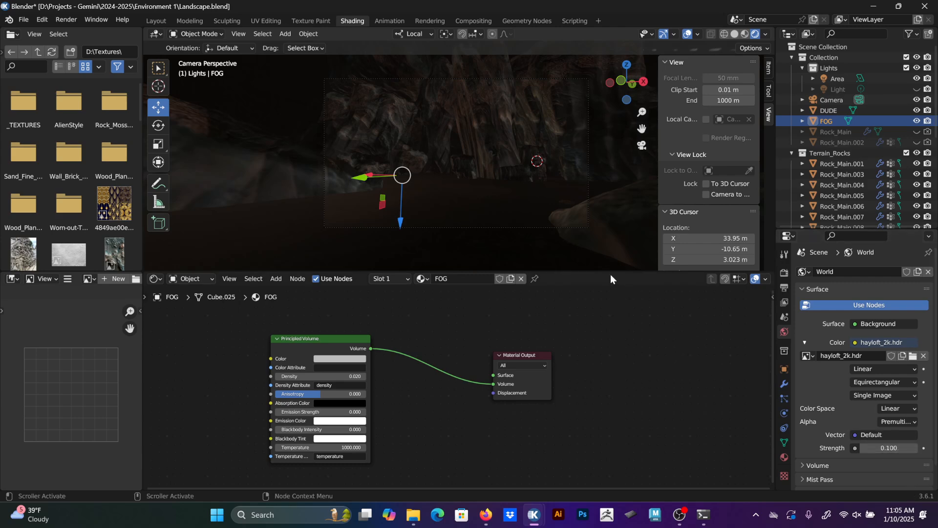
{"action": "left_click_drag", "start_coordinate": [611, 272], "coordinate": [613, 393]}
{"action": "scroll", "coordinate": [488, 234], "scroll_direction": "up", "scroll_amount": 2}
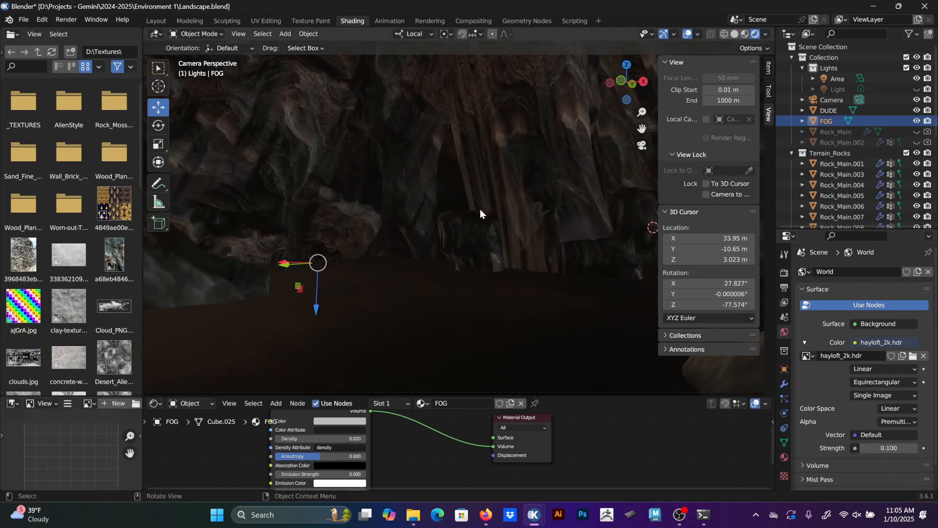
Set the World background strength to 0.05 and compare the camera view with the FOG object hidden and shown.
{"action": "double_click", "coordinate": [876, 448]}
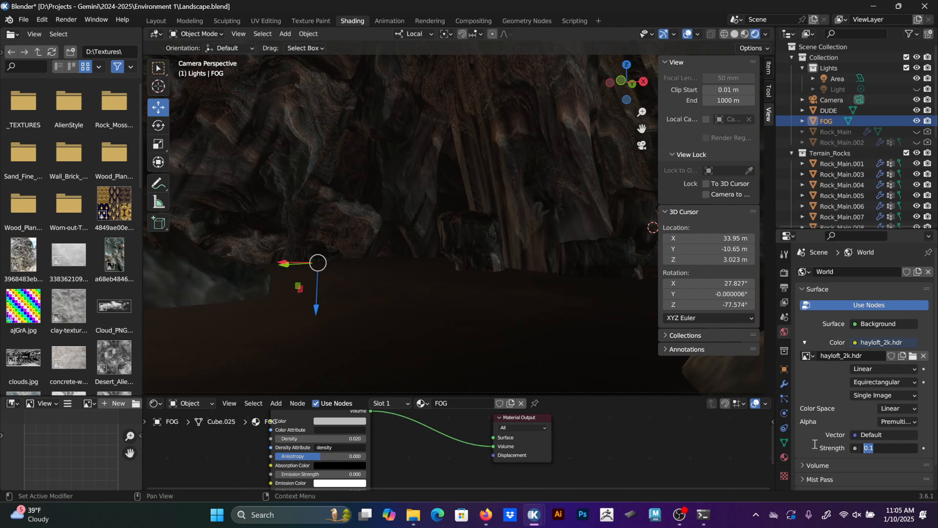
{"action": "key", "text": "Return"}
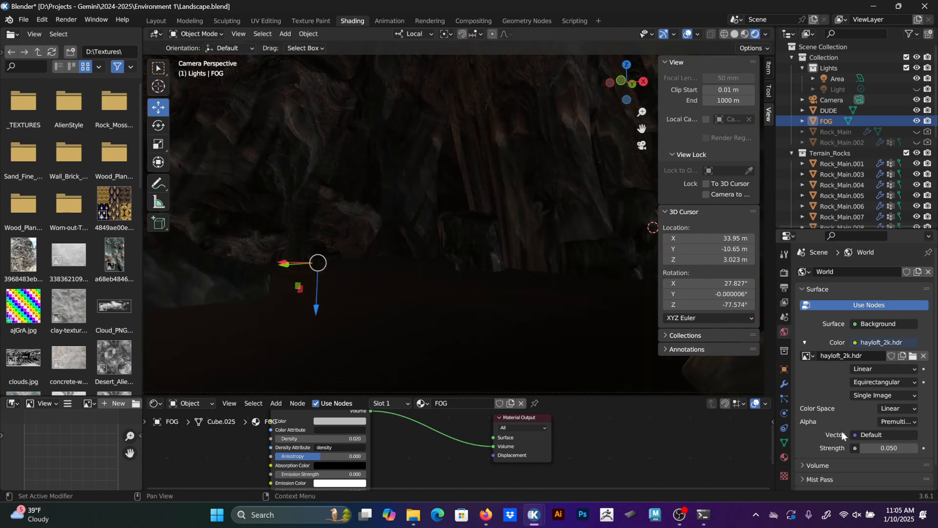
{"action": "left_click", "coordinate": [918, 122]}
{"action": "left_click", "coordinate": [917, 121]}
{"action": "left_click", "coordinate": [918, 122]}
{"action": "left_click", "coordinate": [918, 121]}
{"action": "scroll", "coordinate": [492, 170], "scroll_direction": "down", "scroll_amount": 3}
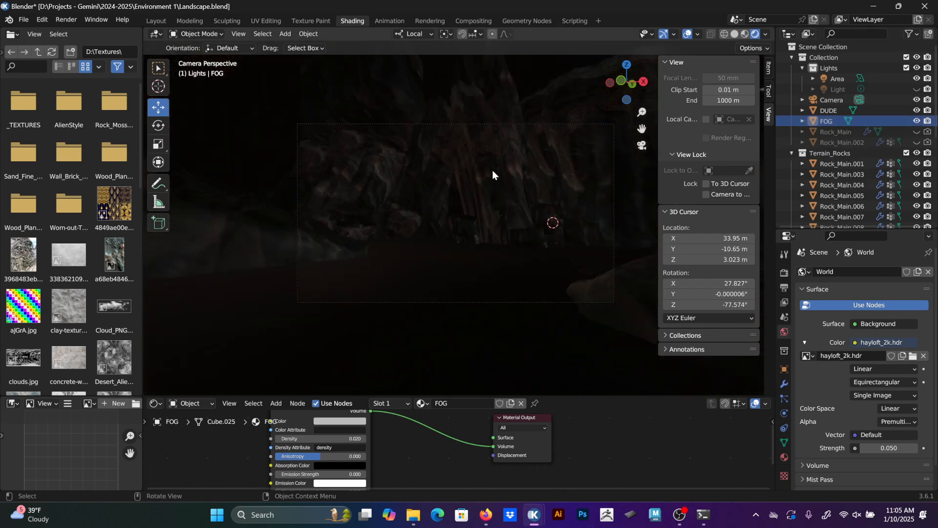
{"action": "scroll", "coordinate": [492, 171], "scroll_direction": "up", "scroll_amount": 2}
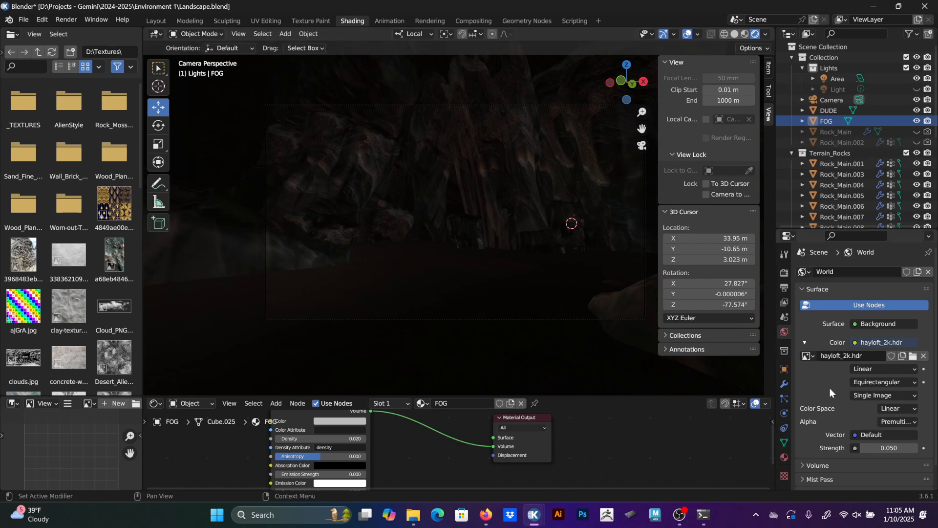
Change the color space of the hayloft_2k.hdr environment image to Filmic sRGB.
{"action": "left_click", "coordinate": [892, 410]}
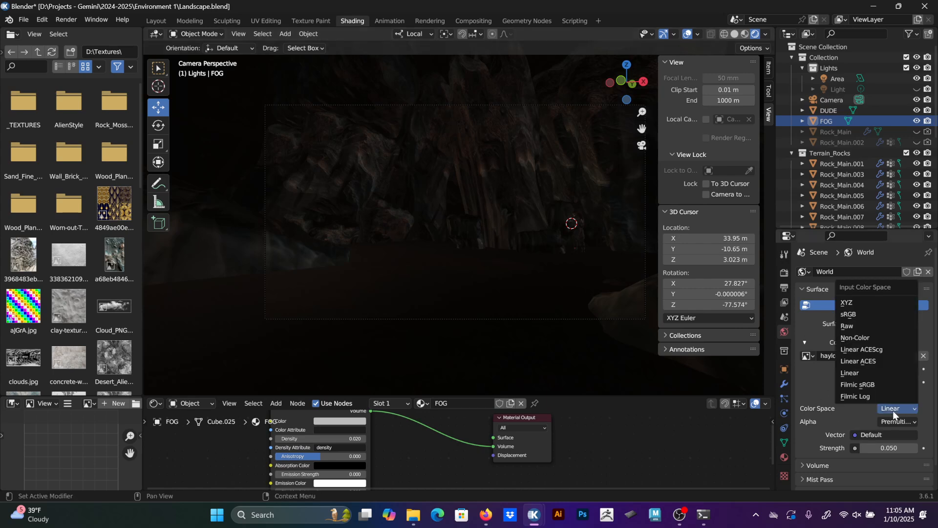
{"action": "left_click", "coordinate": [875, 385]}
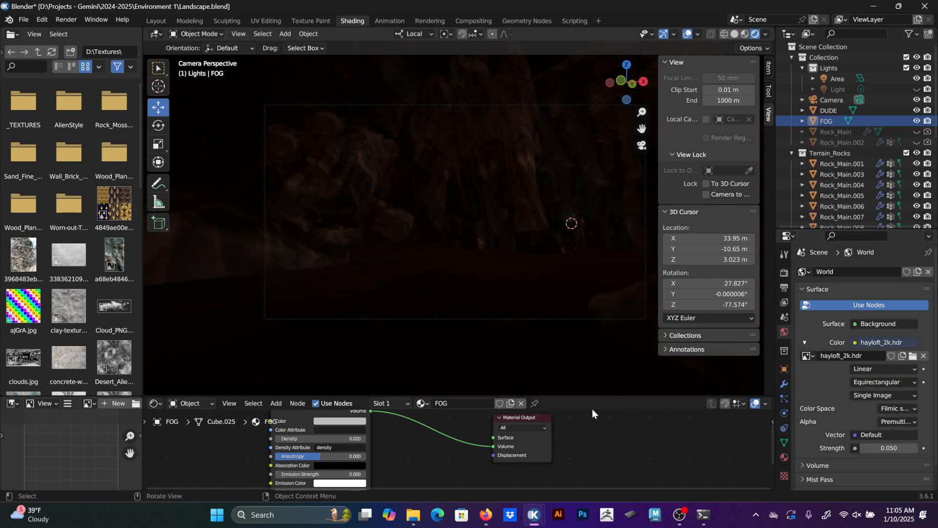
{"action": "scroll", "coordinate": [457, 438], "scroll_direction": "down", "scroll_amount": 2}
{"action": "scroll", "coordinate": [415, 446], "scroll_direction": "up", "scroll_amount": 3}
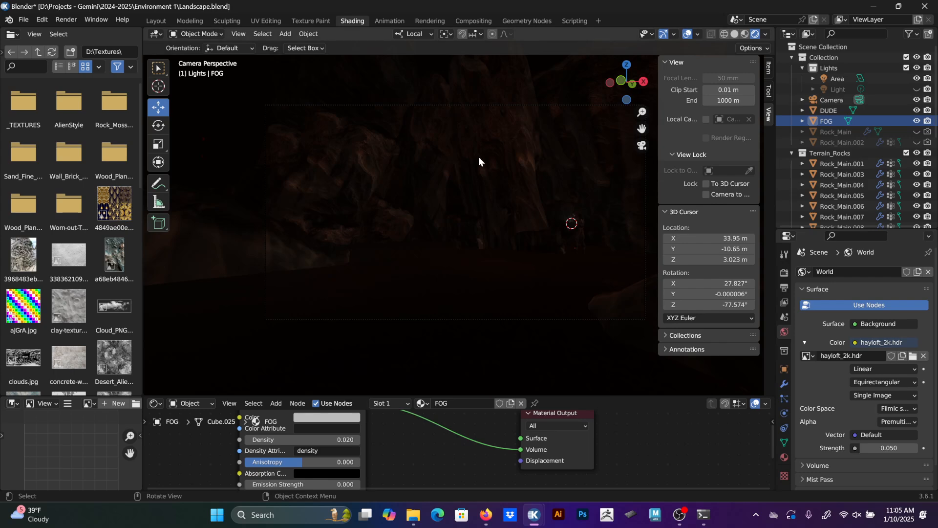
Switch to the Layout workspace and show its viewport in rendered shading, looking onto the rock walls from outside the camera.
{"action": "left_click", "coordinate": [156, 20]}
{"action": "key", "text": "KP_0"}
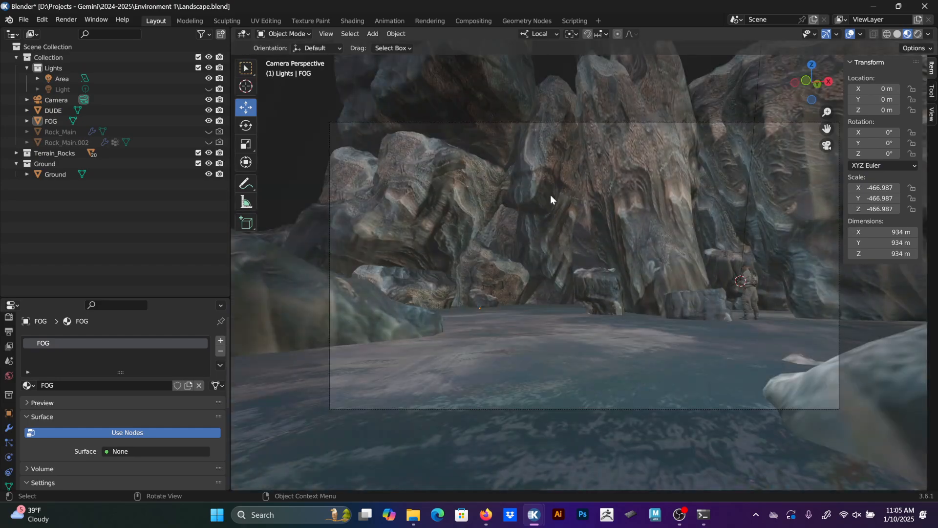
{"action": "middle_click_drag", "start_coordinate": [547, 207], "coordinate": [561, 221]}
{"action": "left_click", "coordinate": [917, 34]}
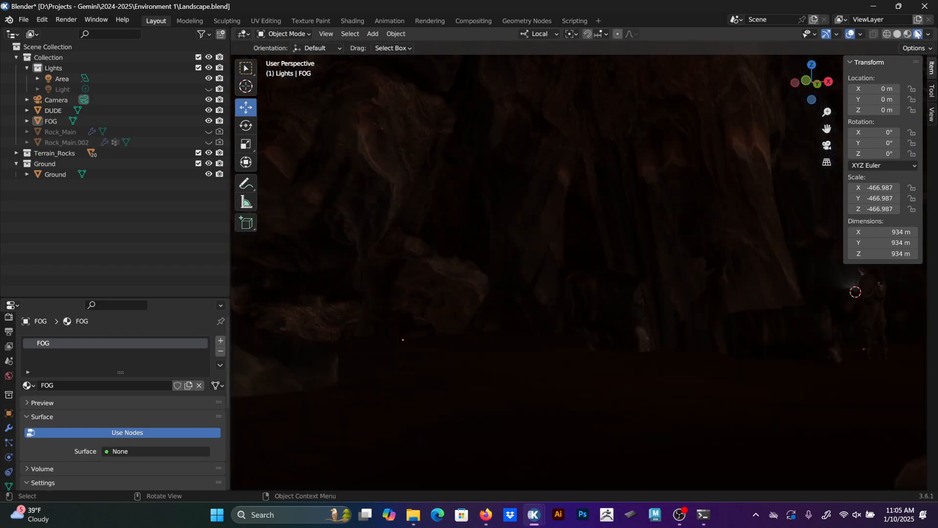
{"action": "middle_click_drag", "start_coordinate": [738, 150], "coordinate": [493, 358]}
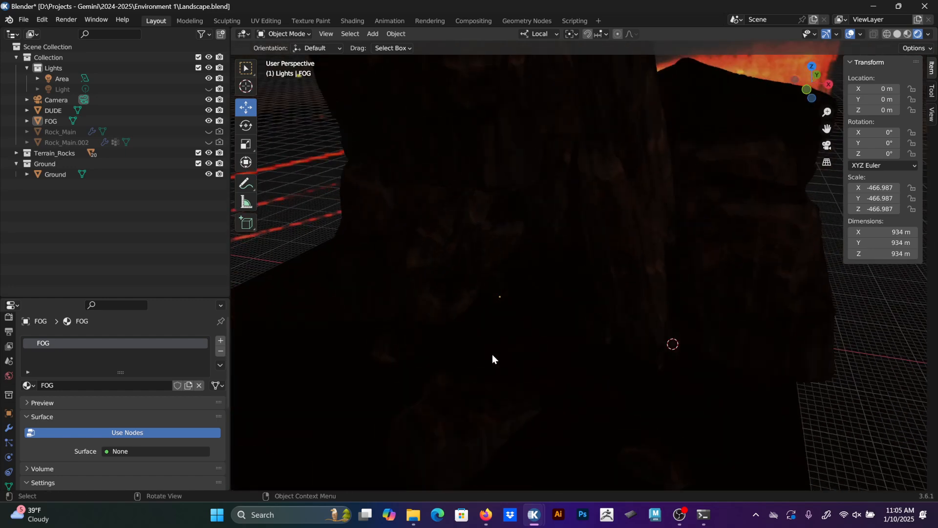
Place the 3D cursor on the ground between the rocks, add an area light there and raise it about 17.6 m.
{"action": "right_click", "coordinate": [519, 356], "text": "shift"}
{"action": "key", "text": "shift+a"}
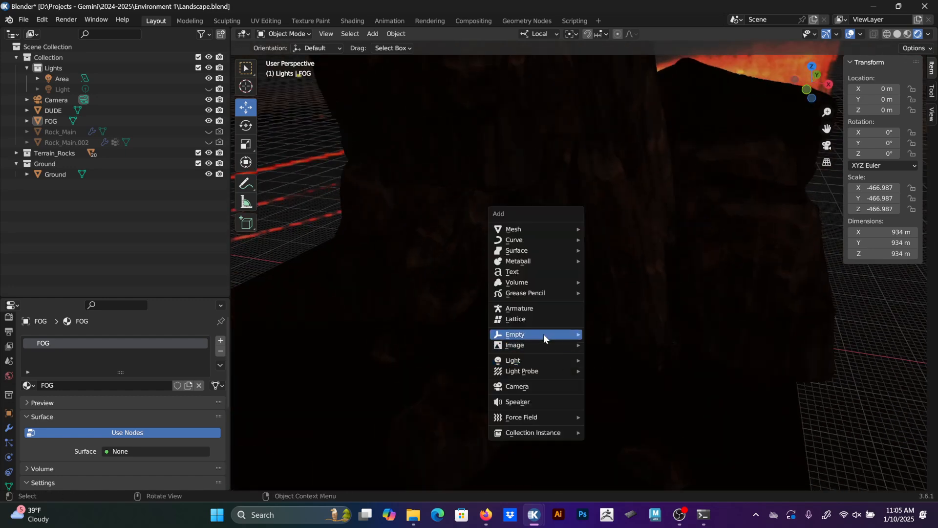
{"action": "mouse_move", "coordinate": [540, 360]}
{"action": "left_click", "coordinate": [617, 394]}
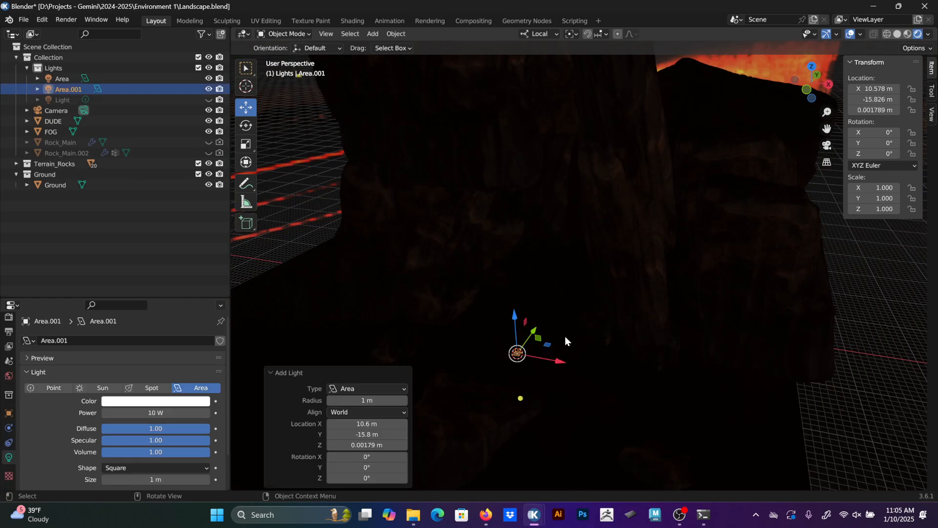
{"action": "left_click_drag", "start_coordinate": [521, 294], "coordinate": [518, 176]}
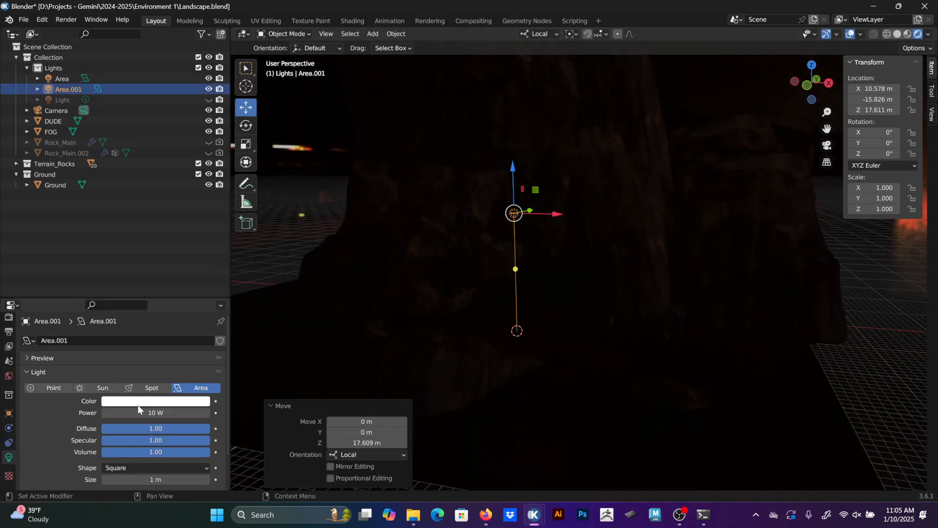
Set the new area light's power to 1500 W and raise it about another 6.7 m.
{"action": "left_click", "coordinate": [150, 412]}
{"action": "type", "text": "15200"}
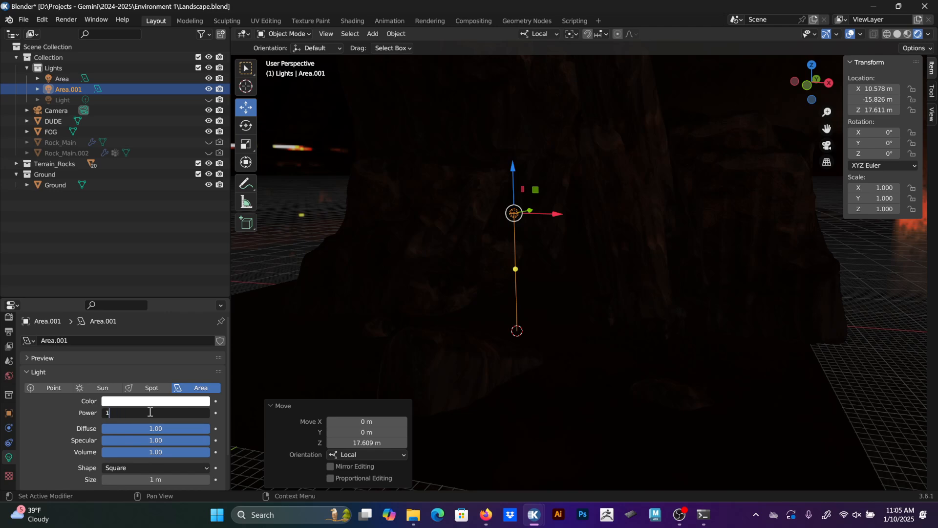
{"action": "key", "text": "Return"}
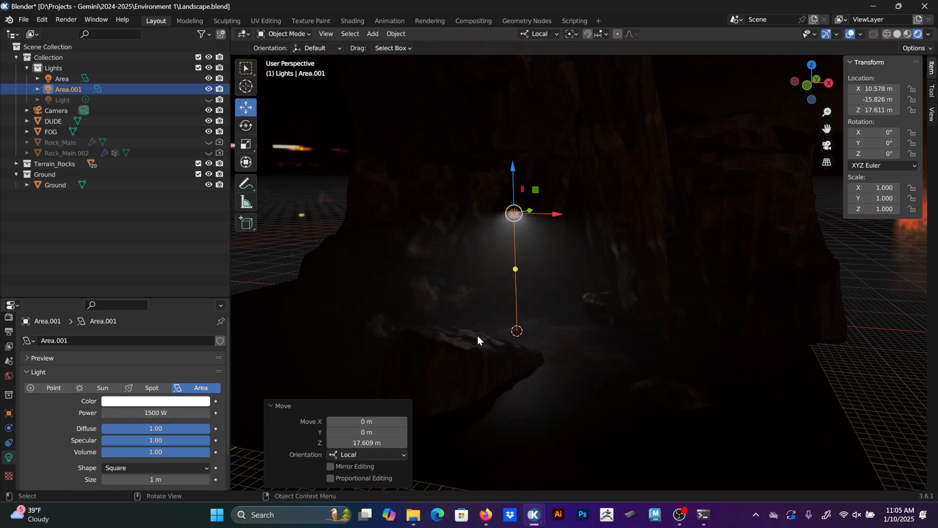
{"action": "left_click_drag", "start_coordinate": [514, 172], "coordinate": [521, 121]}
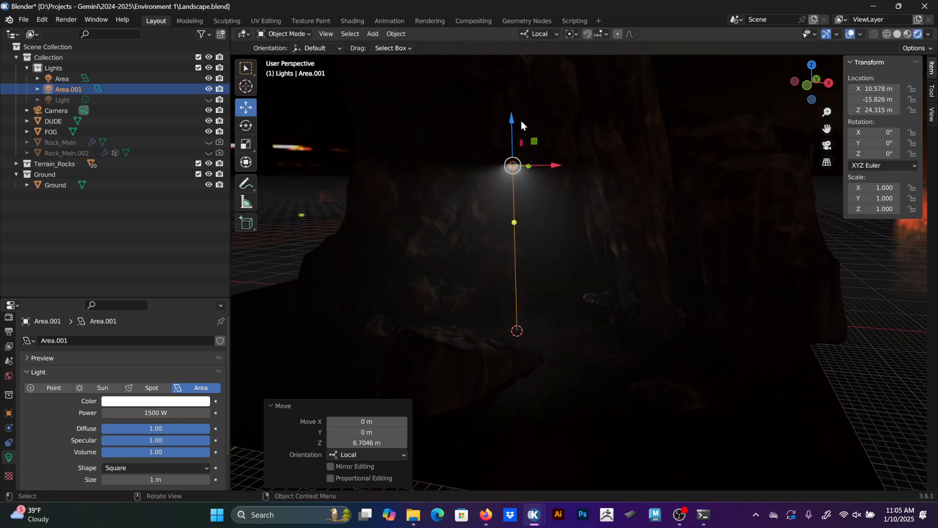
In the camera view, move the area light about 18.4 m in X and 6.4 m in Y, above the rock wall near the figure.
{"action": "key", "text": "KP_0"}
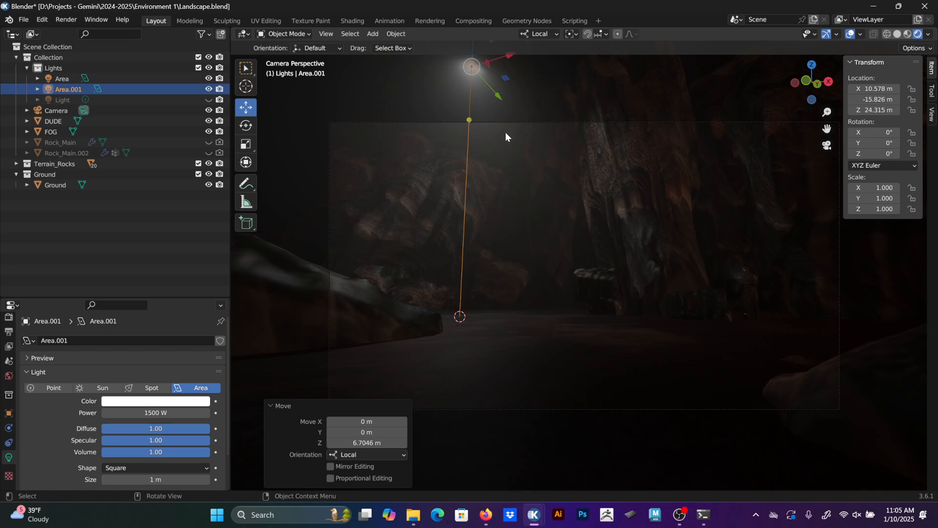
{"action": "key", "text": "g"}
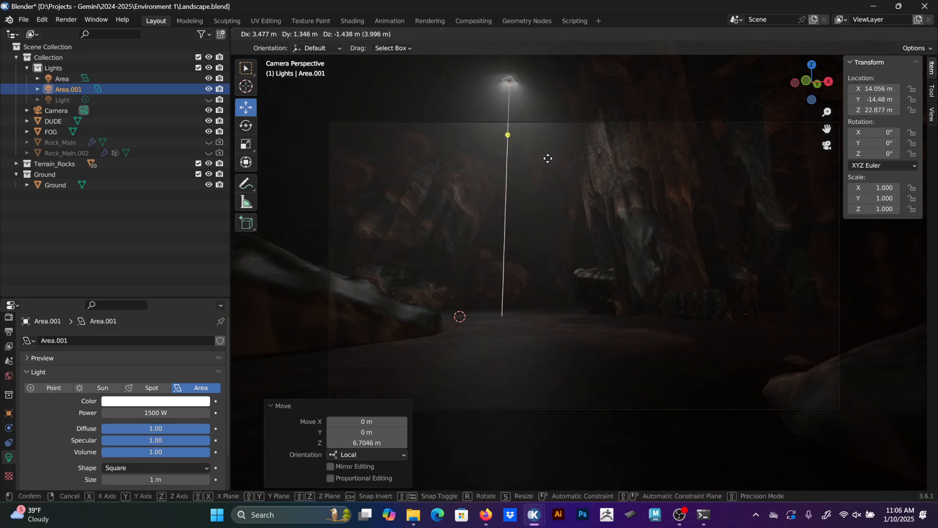
{"action": "left_click", "coordinate": [707, 156]}
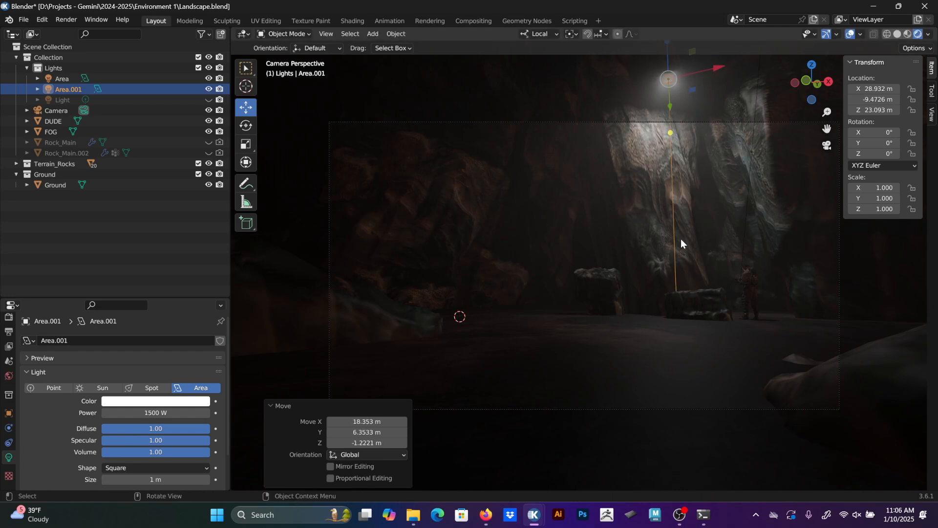
Duplicate the area light and offset the copy about 26.2 m along its local Y axis.
{"action": "middle_click_drag", "start_coordinate": [648, 191], "coordinate": [686, 228]}
{"action": "key", "text": "shift+d"}
{"action": "key", "text": "y"}
{"action": "key", "text": "y"}
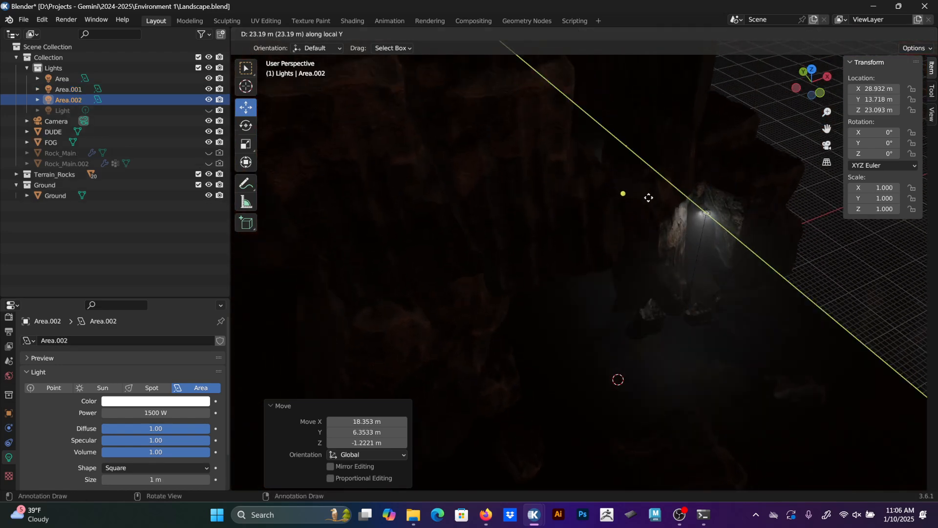
{"action": "left_click", "coordinate": [640, 192]}
In the camera view, move the duplicated light about 11.4 m in negative X and 9.4 m down, behind the tall rock.
{"action": "key", "text": "KP_0"}
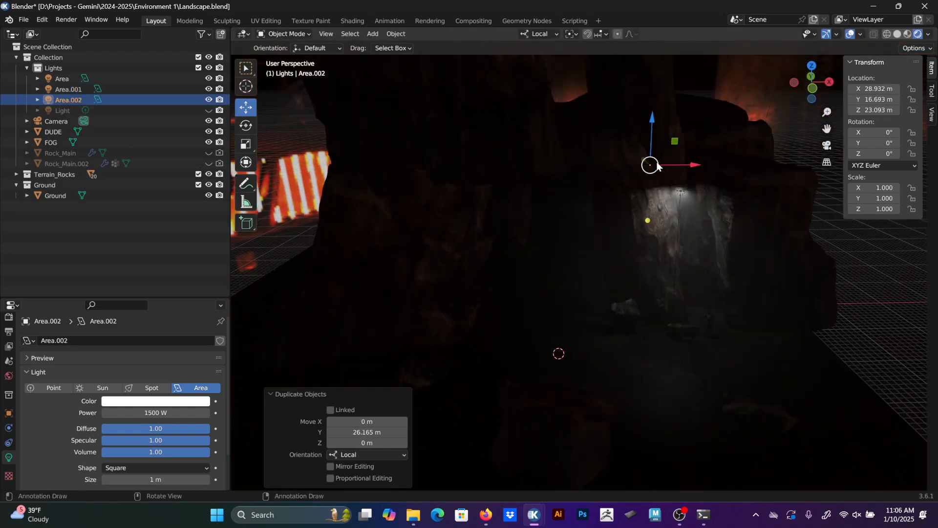
{"action": "key", "text": "g"}
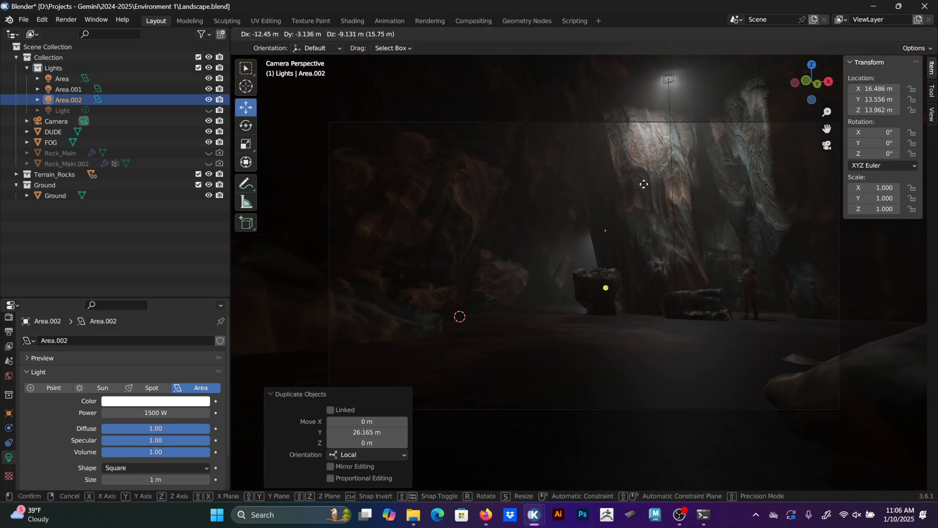
{"action": "left_click", "coordinate": [646, 184]}
Duplicate the rear area light about 25.3 m along negative local X and raise the copy about 9.3 m.
{"action": "key", "text": "shift+d"}
{"action": "key", "text": "x"}
{"action": "key", "text": "x"}
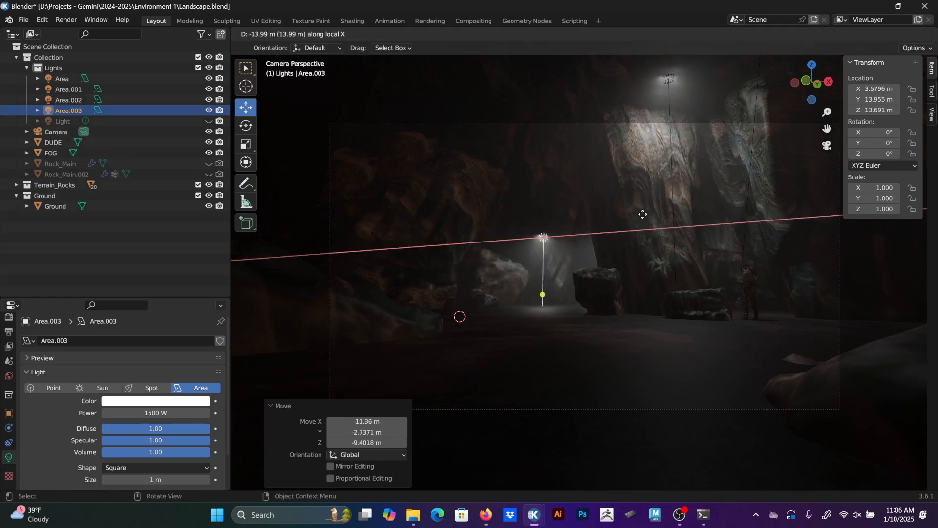
{"action": "left_click", "coordinate": [526, 195]}
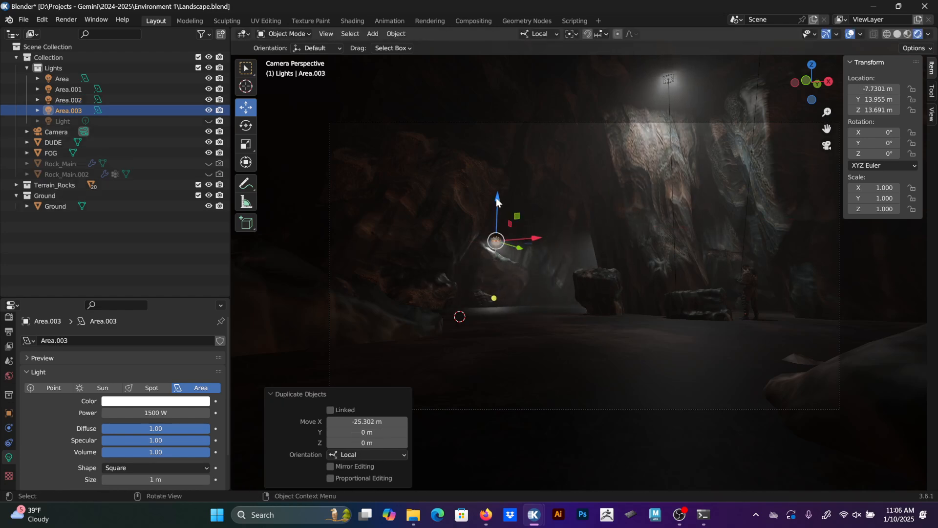
{"action": "left_click_drag", "start_coordinate": [496, 198], "coordinate": [499, 156]}
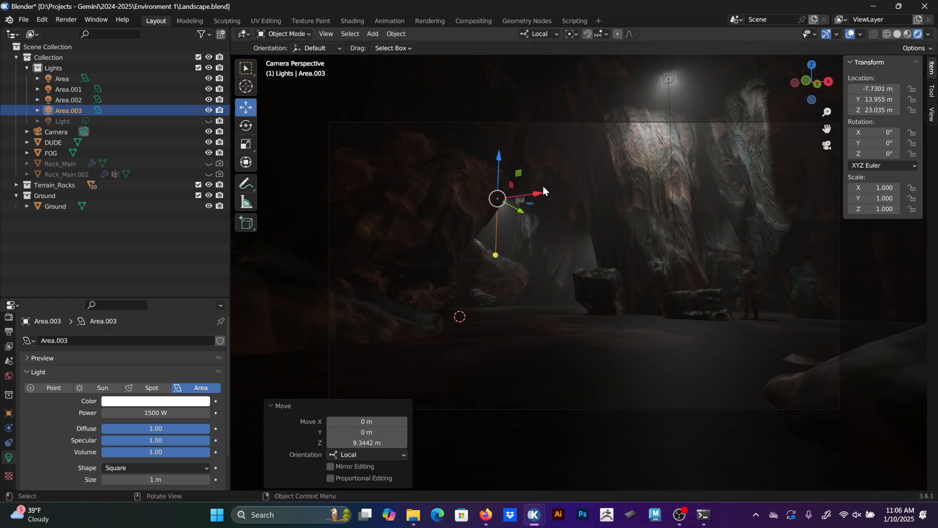
Undo a small X shift of the Area.003 light and rotate it about 1.26° in the camera view.
{"action": "left_click_drag", "start_coordinate": [544, 186], "coordinate": [535, 189]}
{"action": "key", "text": "ctrl+z"}
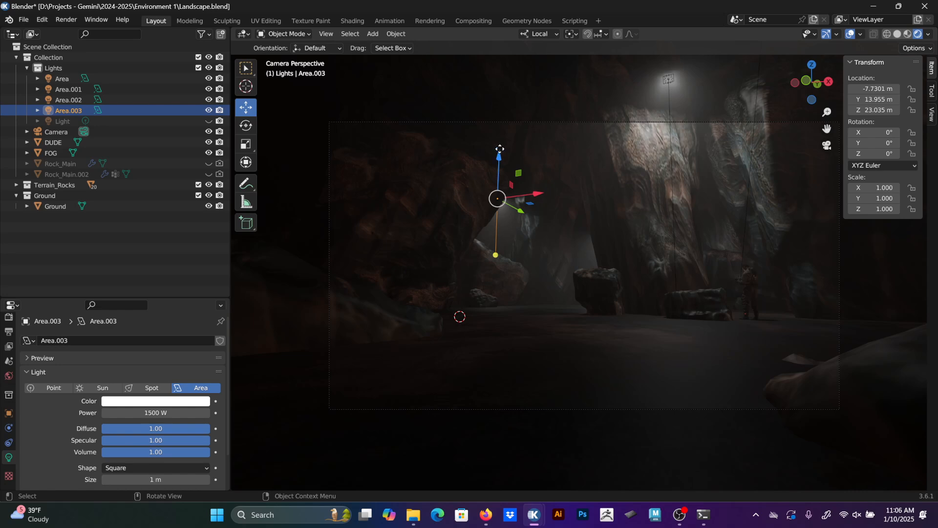
{"action": "key", "text": "r"}
{"action": "key", "text": "r"}
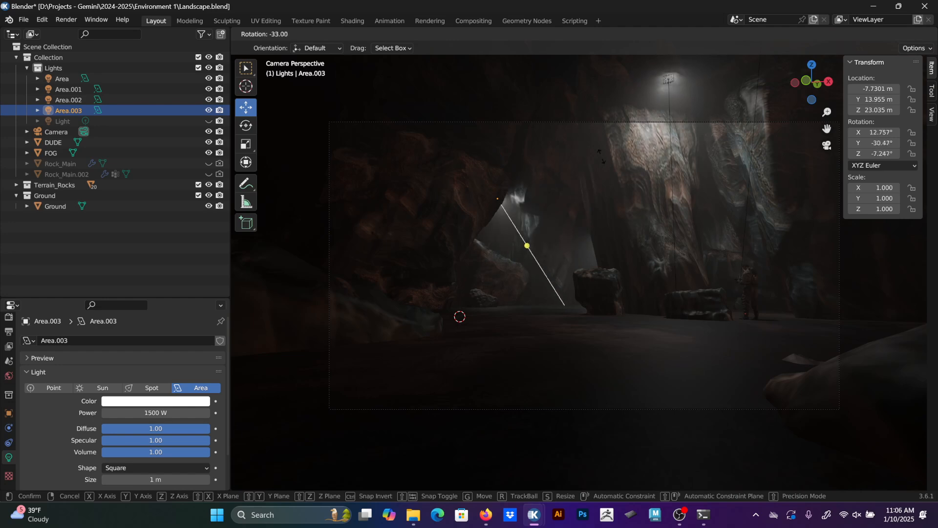
{"action": "left_click", "coordinate": [583, 217]}
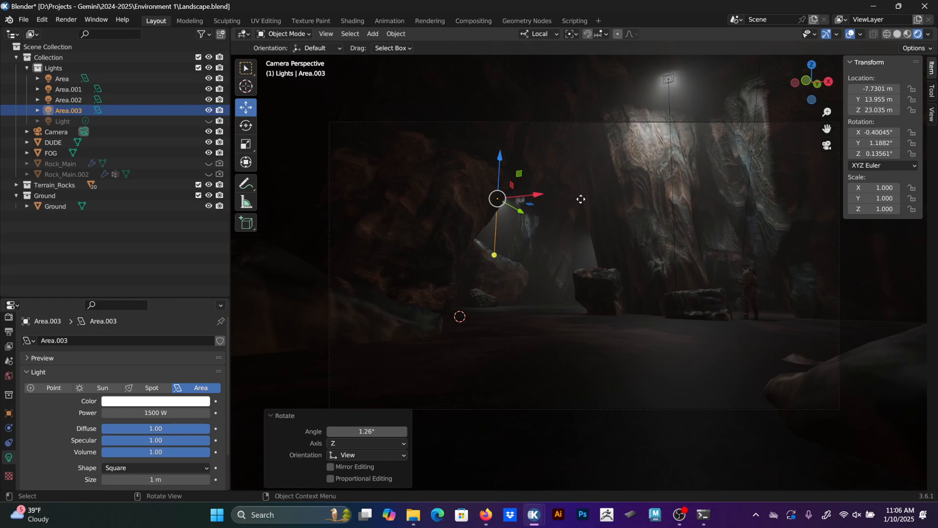
Set the power of the Area.003 light to 5000 W.
{"action": "left_click", "coordinate": [159, 415]}
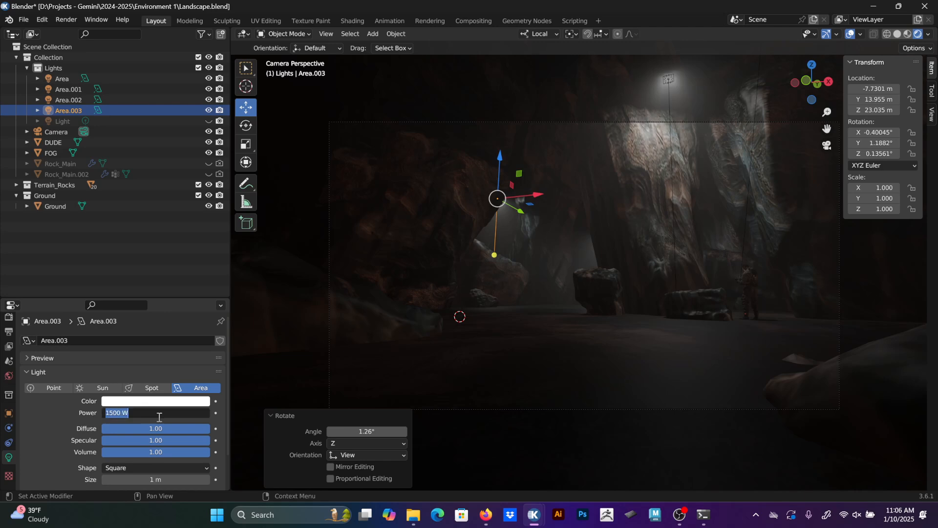
{"action": "type", "text": "5000"}
{"action": "key", "text": "Return"}
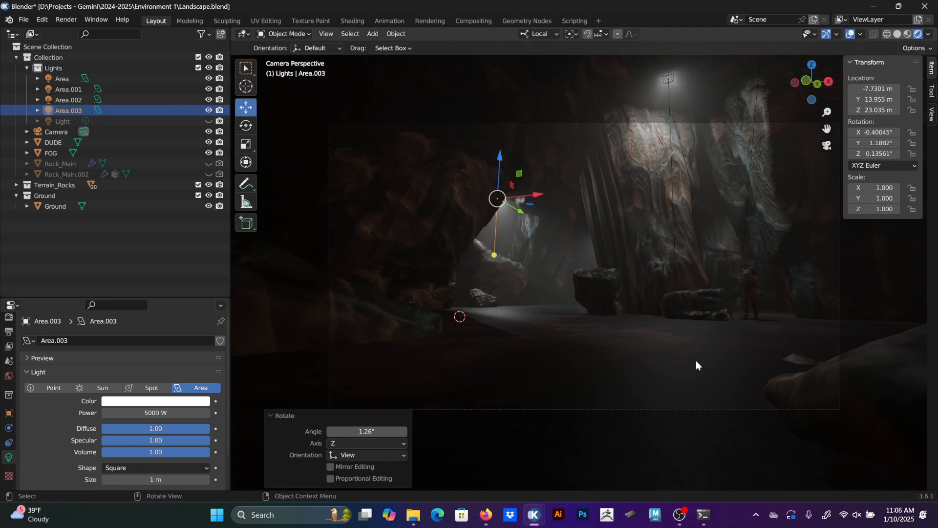
Try moving the human figure about 14 m in local X and -24.5 m in local Y along the ground, and undo it.
{"action": "left_click", "coordinate": [750, 281]}
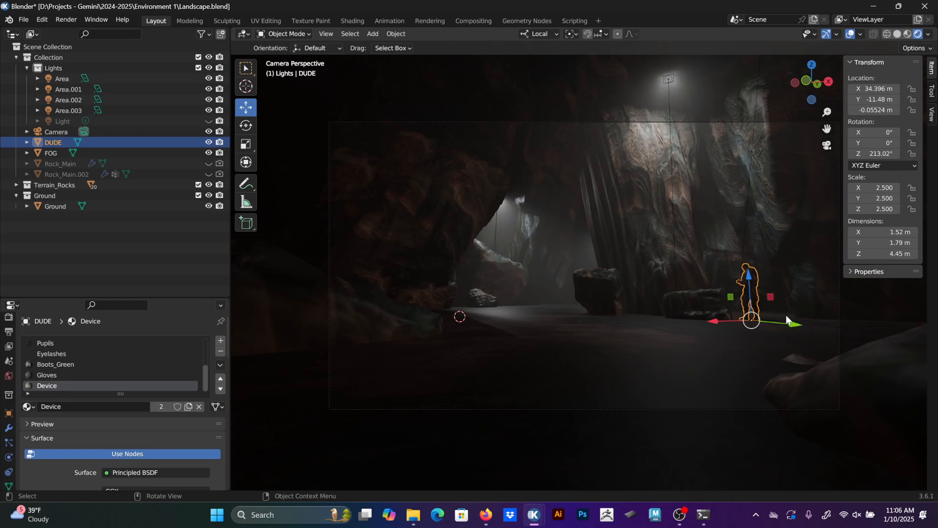
{"action": "left_click_drag", "start_coordinate": [794, 329], "coordinate": [743, 317]}
{"action": "key", "text": "ctrl+z"}
{"action": "key", "text": "g"}
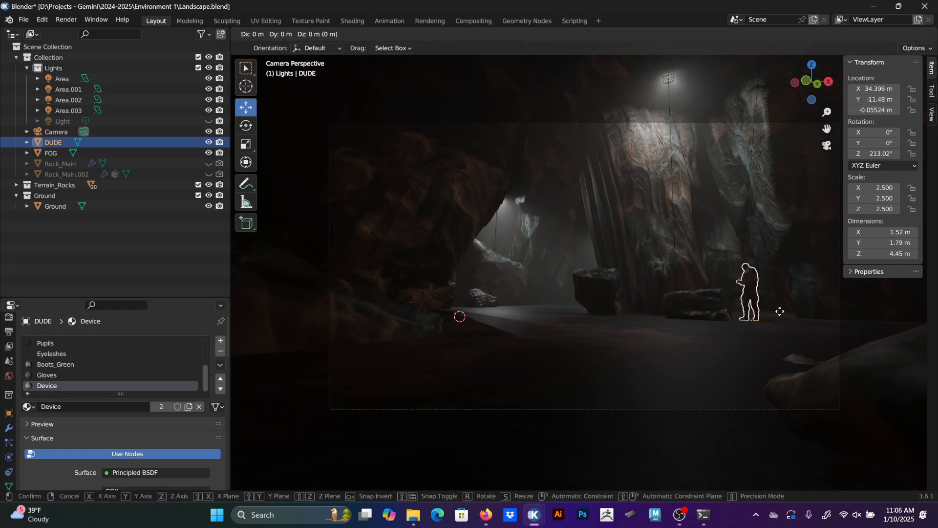
{"action": "key", "text": "shift+z"}
{"action": "key", "text": "shift+z"}
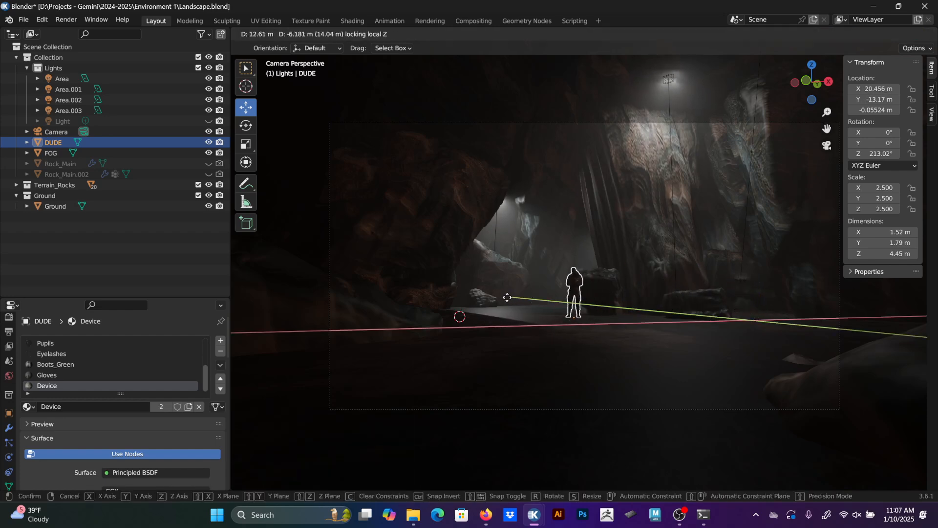
{"action": "left_click", "coordinate": [477, 291]}
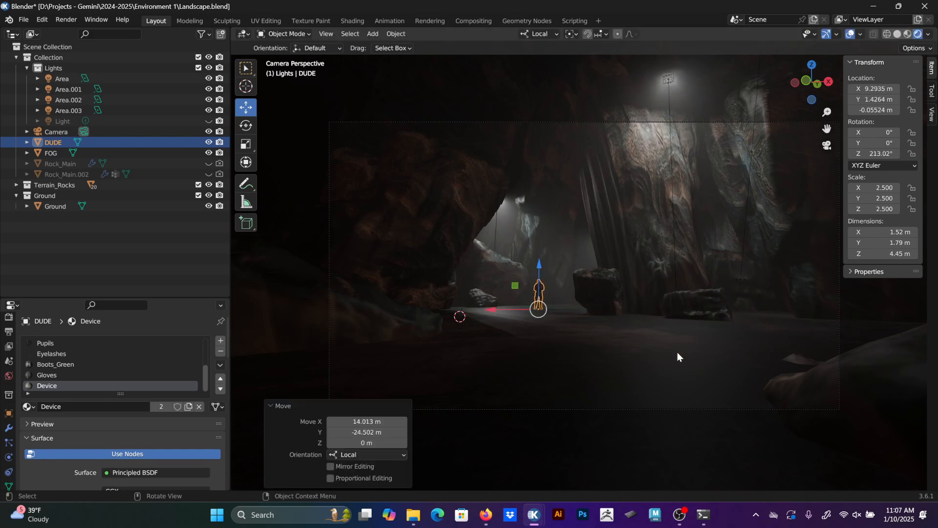
{"action": "left_click", "coordinate": [770, 386]}
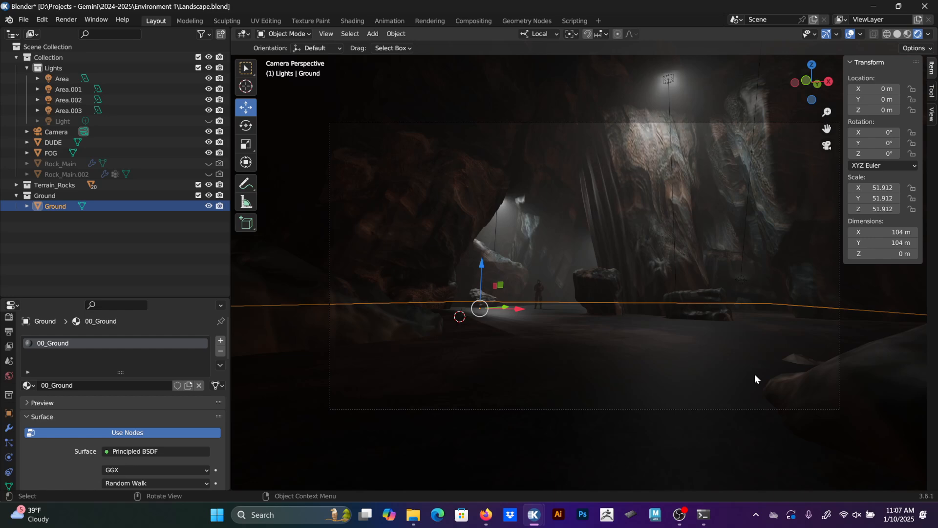
{"action": "key", "text": "ctrl+z"}
{"action": "key", "text": "ctrl+z"}
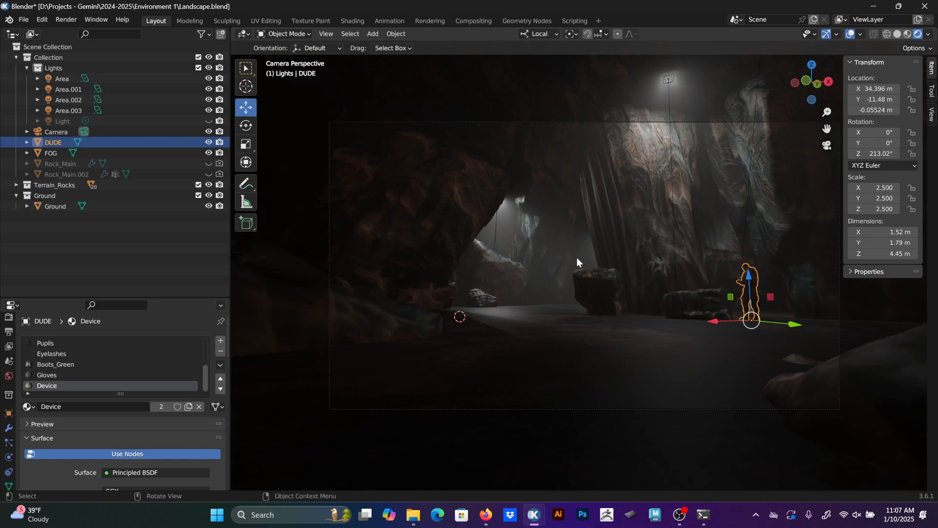
{"action": "left_click", "coordinate": [496, 239]}
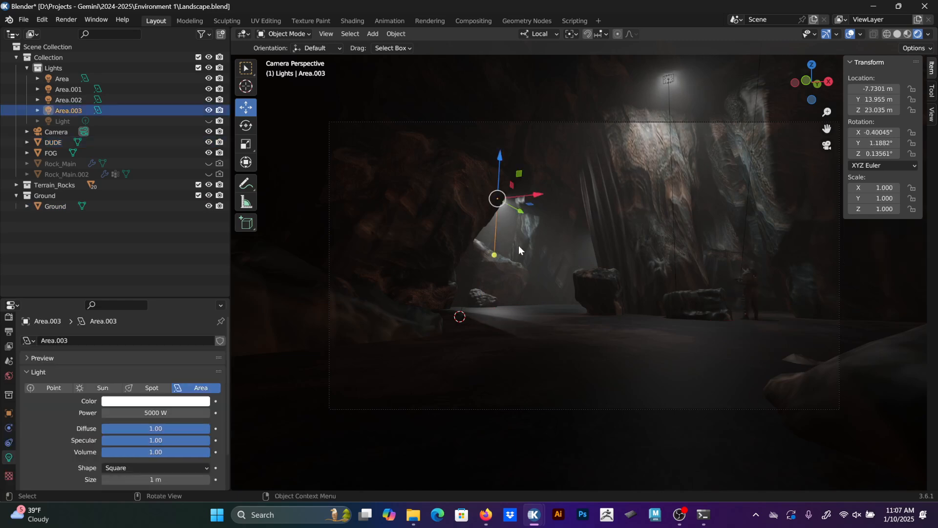
{"action": "left_click", "coordinate": [749, 279]}
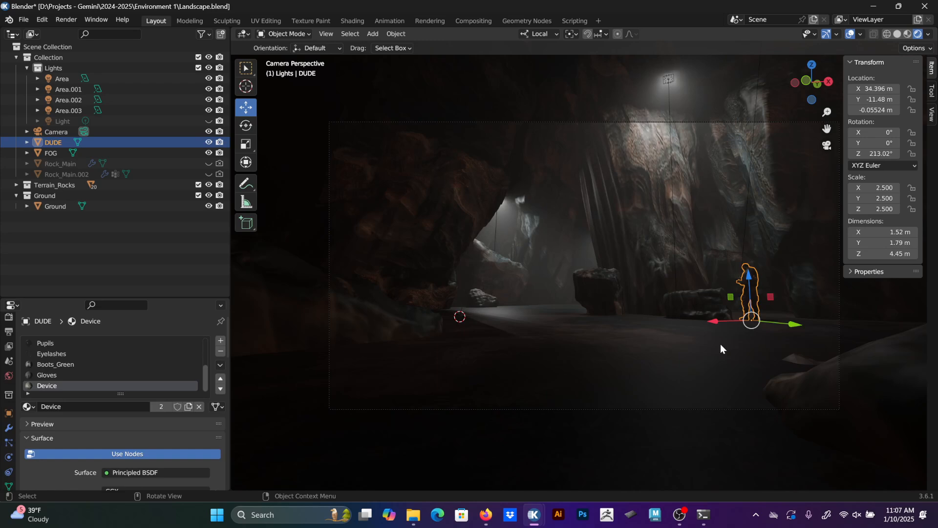
Move the Area.001 light about 4.57 m along local X and lower it about 1.29 m above the human figure.
{"action": "left_click", "coordinate": [669, 79]}
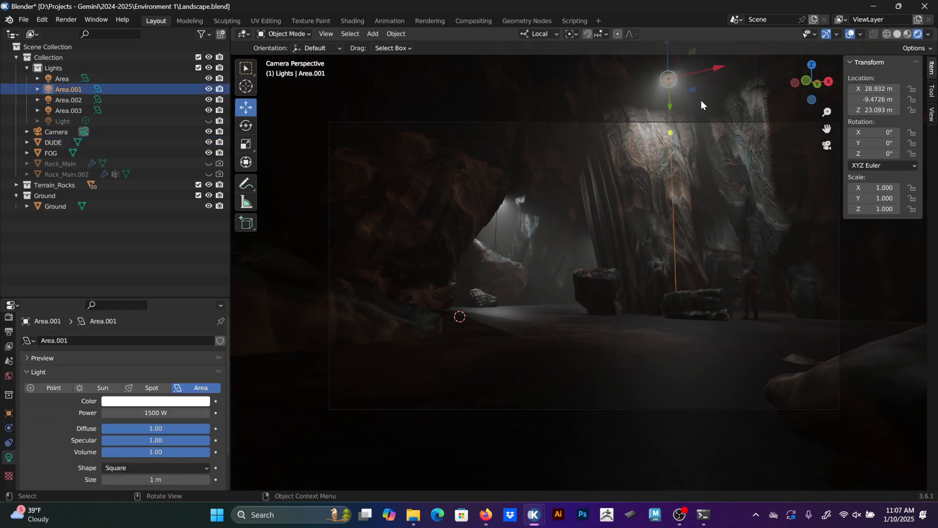
{"action": "key", "text": "g"}
{"action": "key", "text": "x"}
{"action": "key", "text": "x"}
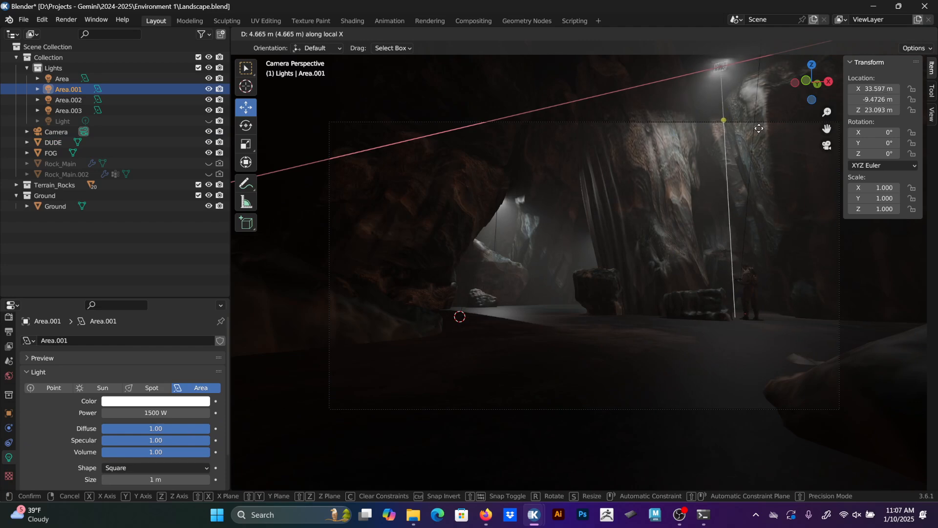
{"action": "left_click", "coordinate": [757, 135]}
{"action": "key", "text": "g"}
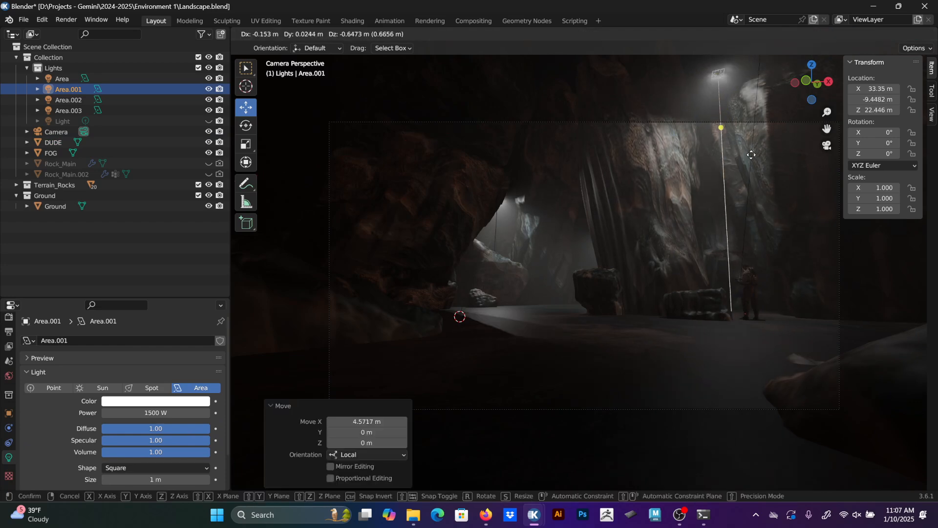
{"action": "key", "text": "z"}
{"action": "key", "text": "z"}
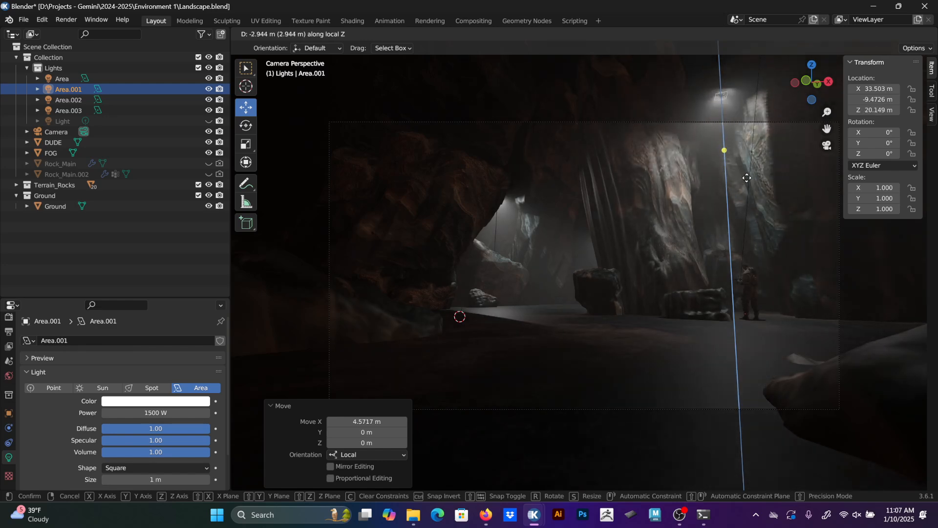
{"action": "left_click", "coordinate": [744, 163]}
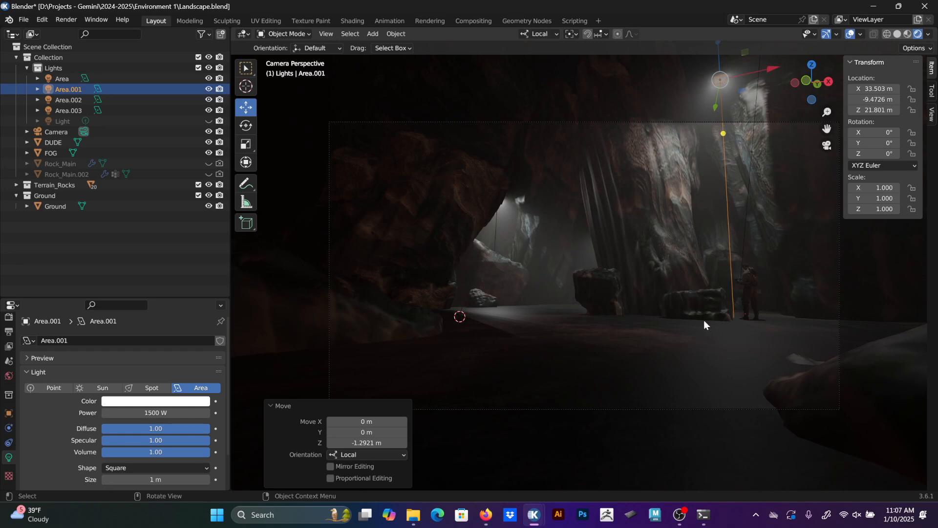
Set the Area.003 light's power to 2500 W and tint it pale blue with hue 0.641 and saturation 0.309.
{"action": "left_click", "coordinate": [498, 235]}
{"action": "left_click", "coordinate": [497, 236]}
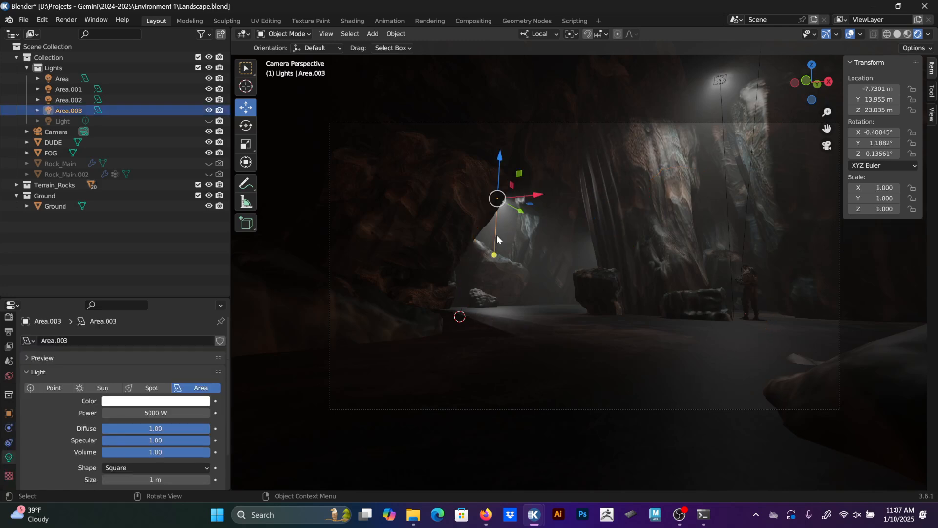
{"action": "left_click", "coordinate": [157, 413]}
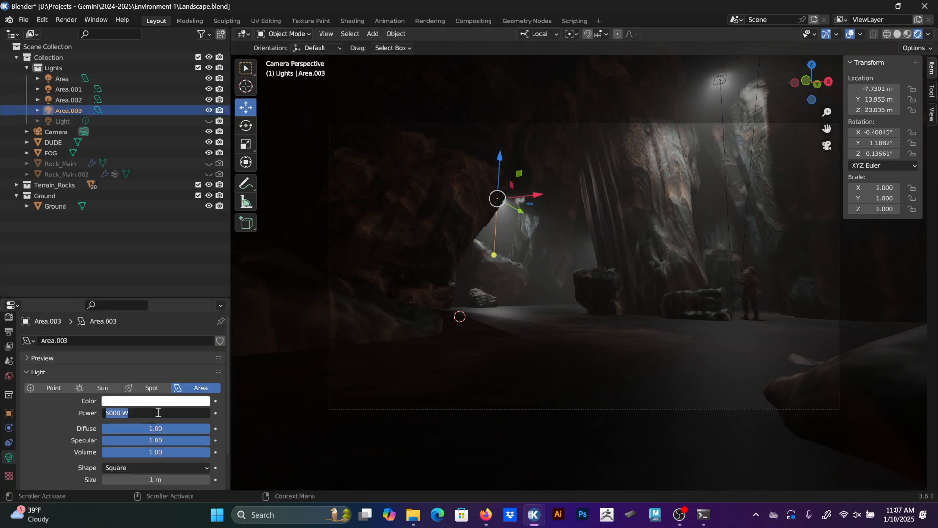
{"action": "type", "text": "2500"}
{"action": "key", "text": "Return"}
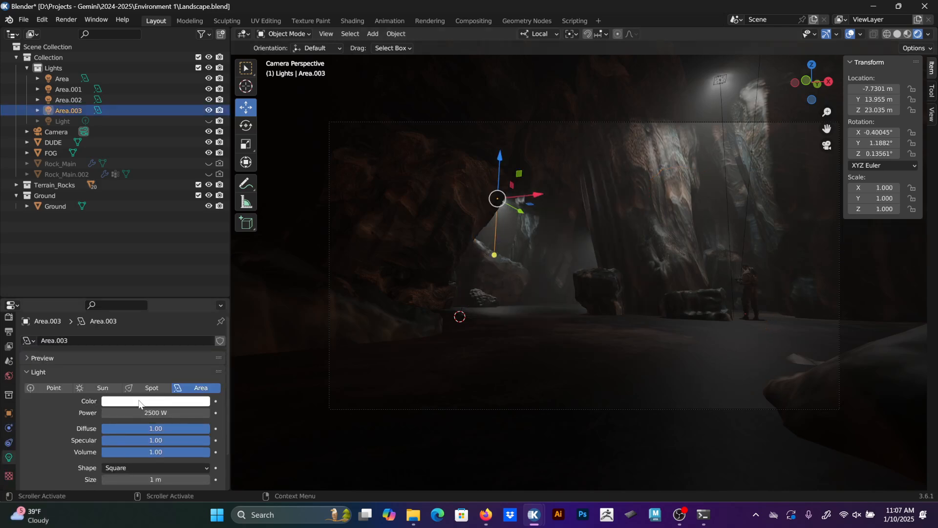
{"action": "left_click", "coordinate": [139, 403]}
{"action": "left_click", "coordinate": [151, 293]}
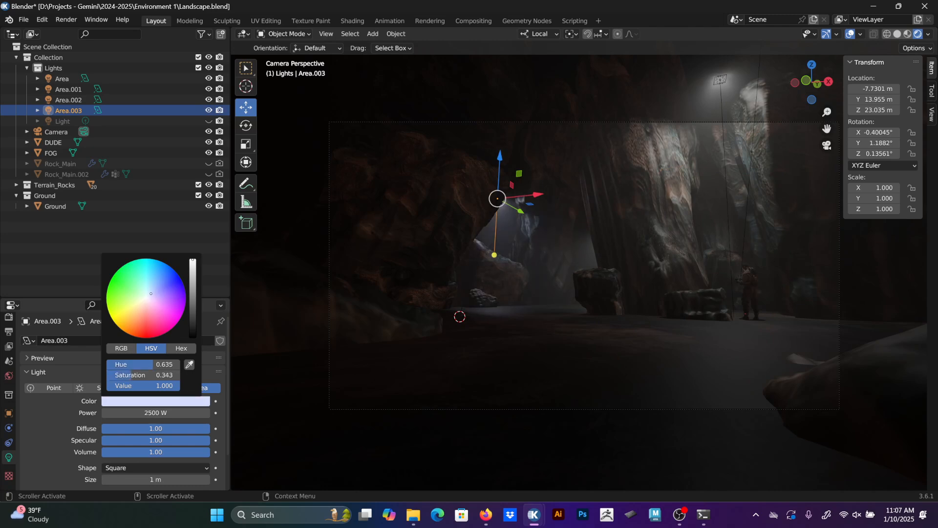
{"action": "left_click_drag", "start_coordinate": [151, 293], "coordinate": [150, 295]}
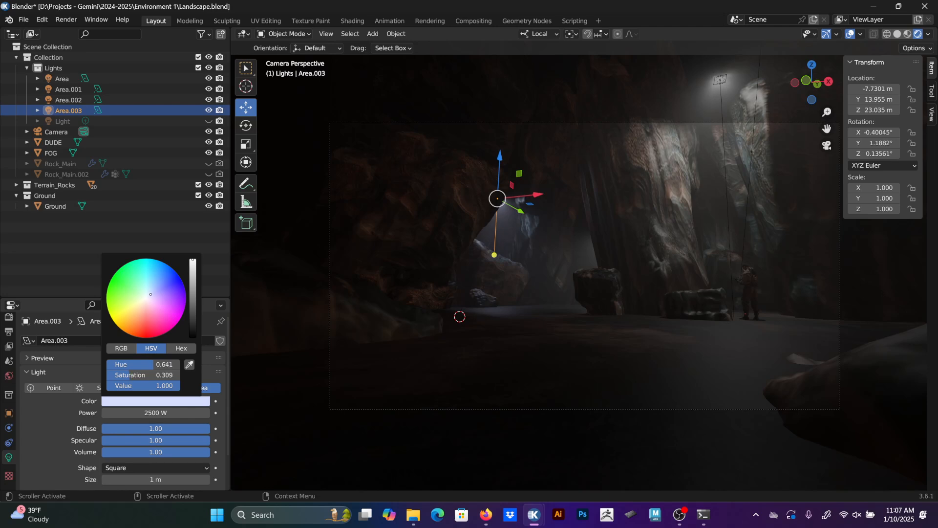
Tint the Area.001 light above the human figure pale blue.
{"action": "left_click", "coordinate": [725, 78]}
{"action": "left_click", "coordinate": [166, 402]}
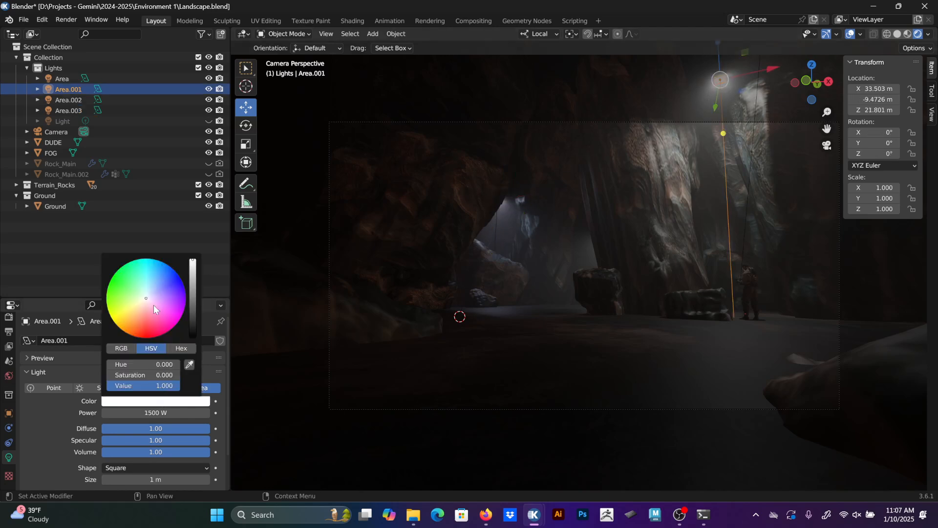
{"action": "left_click", "coordinate": [149, 292]}
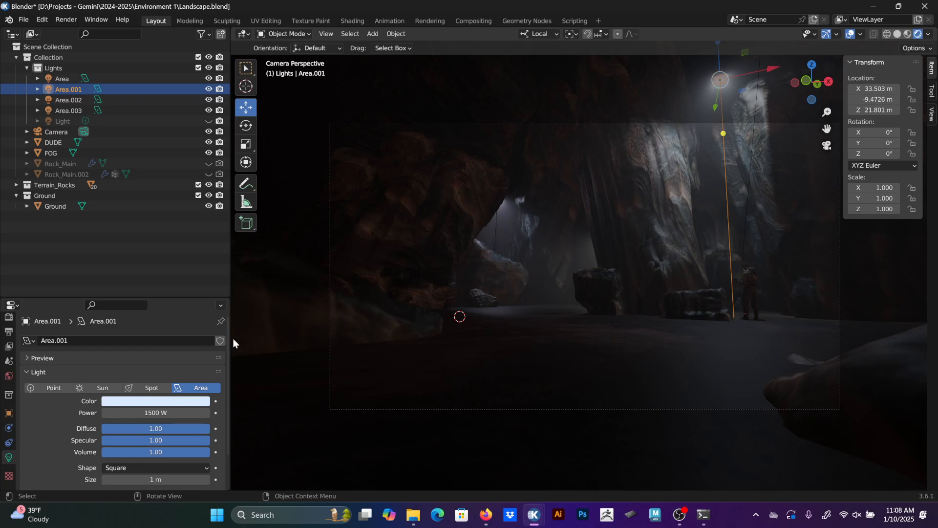
Set the strength of the World's HDRI background to 0.1.
{"action": "left_click", "coordinate": [9, 375]}
{"action": "scroll", "coordinate": [115, 450], "scroll_direction": "down", "scroll_amount": 5}
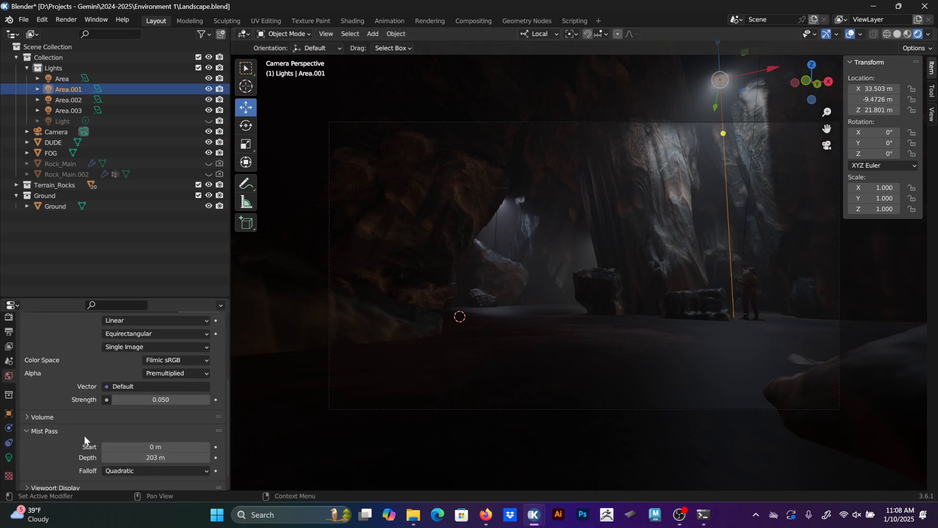
{"action": "left_click", "coordinate": [156, 400]}
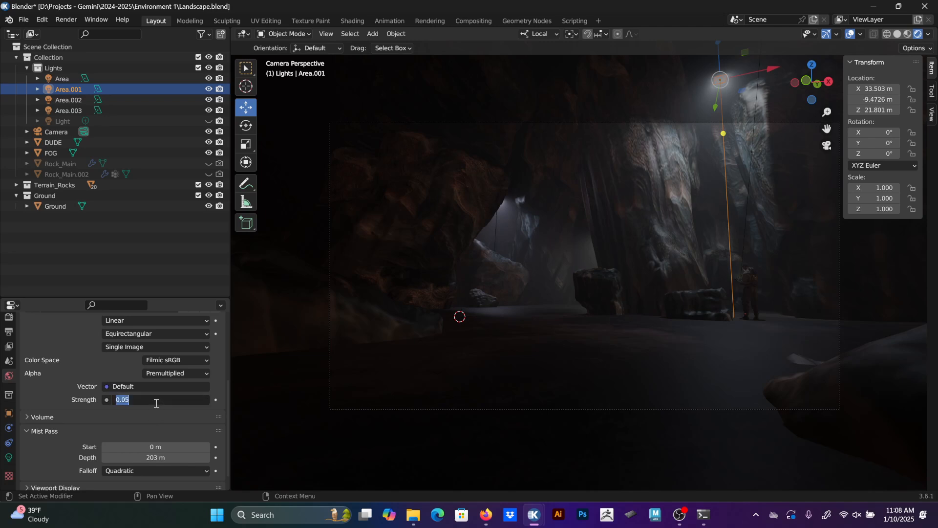
{"action": "type", "text": "0.1"}
{"action": "key", "text": "Return"}
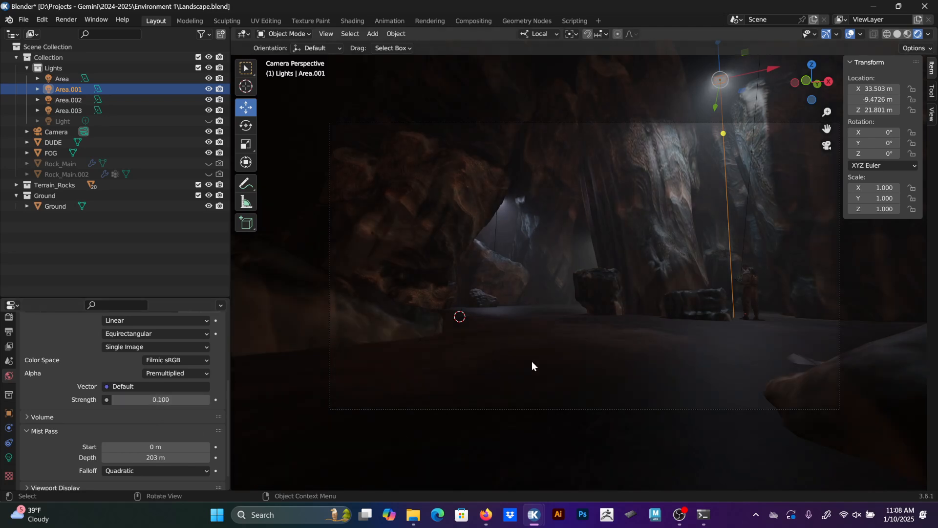
Examine the lighting and fog on the rocks from several angles and through the camera.
{"action": "middle_click", "coordinate": [678, 361]}
{"action": "scroll", "coordinate": [698, 326], "scroll_direction": "down", "scroll_amount": 1}
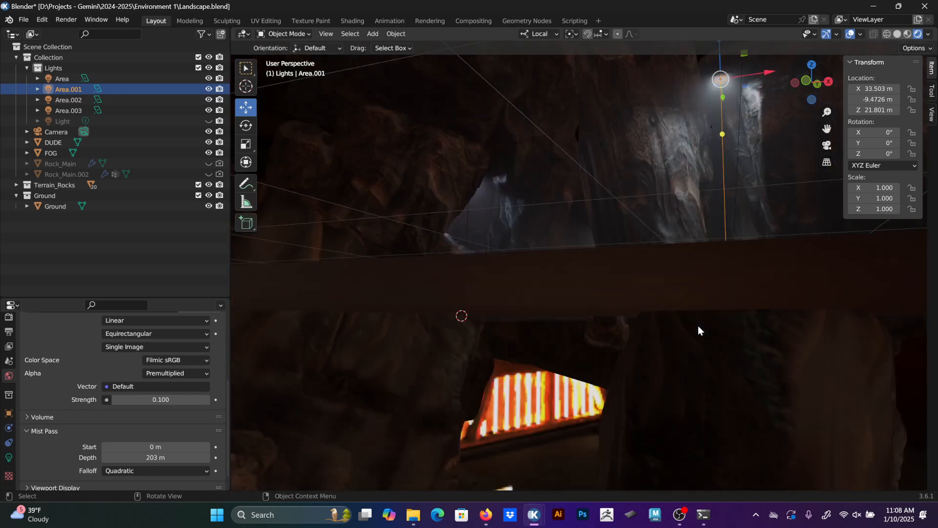
{"action": "scroll", "coordinate": [707, 325], "scroll_direction": "up", "scroll_amount": 1}
{"action": "middle_click_drag", "start_coordinate": [707, 325], "coordinate": [735, 341]}
{"action": "middle_click_drag", "start_coordinate": [565, 103], "coordinate": [656, 212]}
{"action": "scroll", "coordinate": [656, 213], "scroll_direction": "up", "scroll_amount": 5}
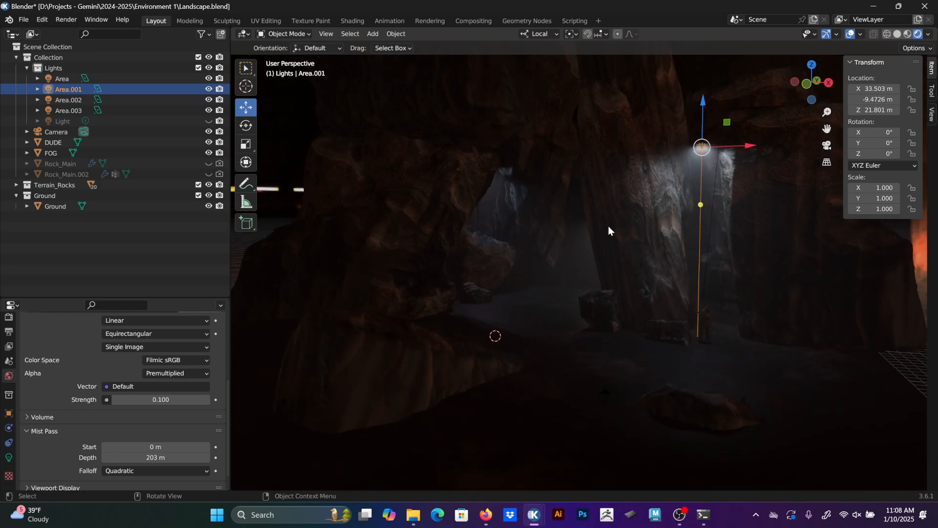
{"action": "middle_click_drag", "start_coordinate": [579, 277], "coordinate": [584, 287]}
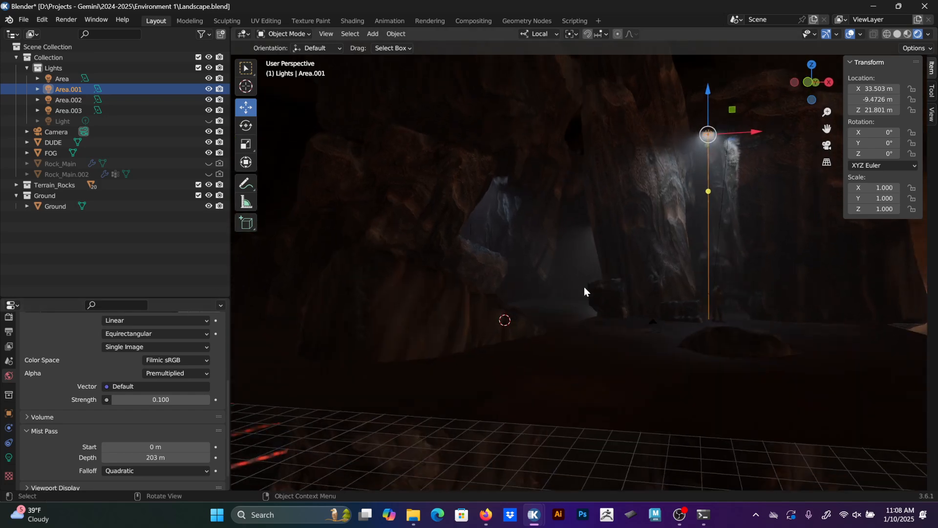
{"action": "left_click", "coordinate": [116, 153]}
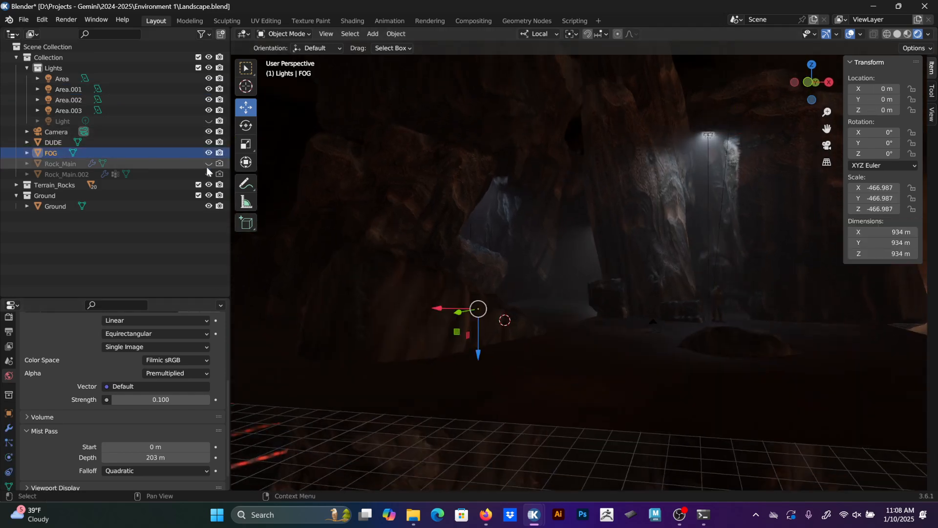
{"action": "middle_click_drag", "start_coordinate": [571, 249], "coordinate": [570, 245]}
{"action": "key", "text": "KP_0"}
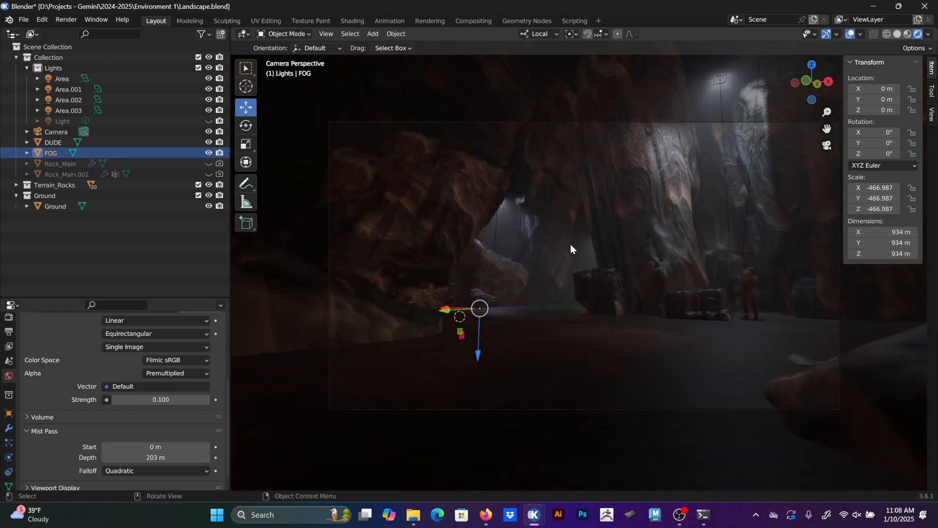
{"action": "middle_click_drag", "start_coordinate": [515, 307], "coordinate": [652, 220]}
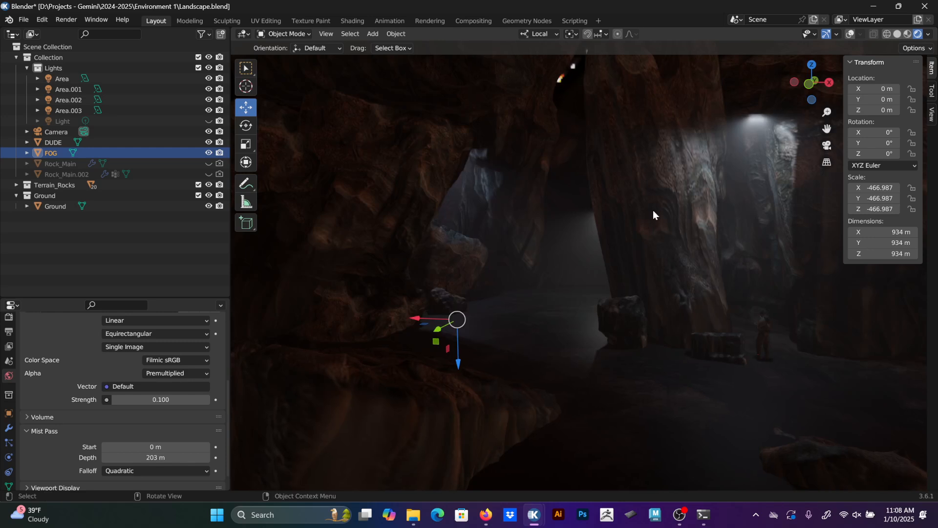
Expand the Volumetrics settings in the scene's Eevee render properties.
{"action": "scroll", "coordinate": [20, 410], "scroll_direction": "down", "scroll_amount": 4}
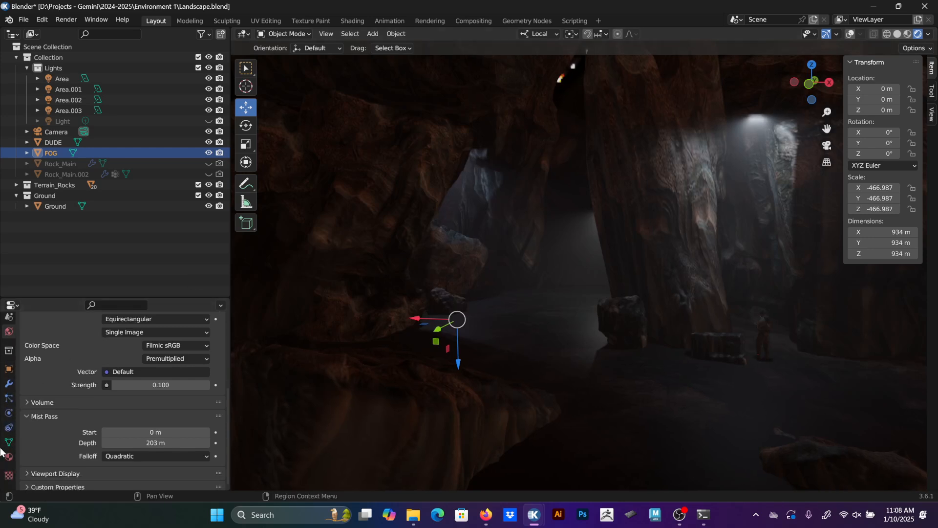
{"action": "left_click", "coordinate": [7, 458]}
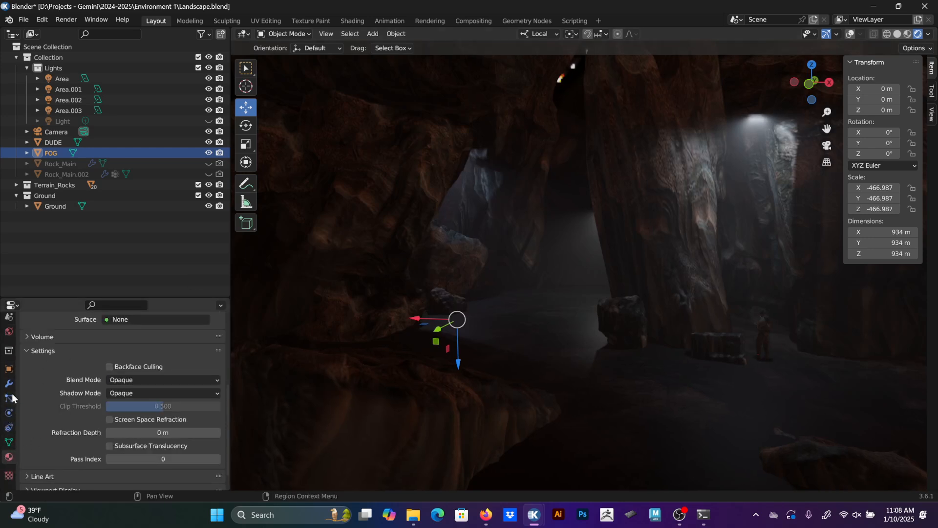
{"action": "left_click", "coordinate": [9, 332]}
{"action": "scroll", "coordinate": [9, 337], "scroll_direction": "up", "scroll_amount": 3}
{"action": "left_click", "coordinate": [9, 342]}
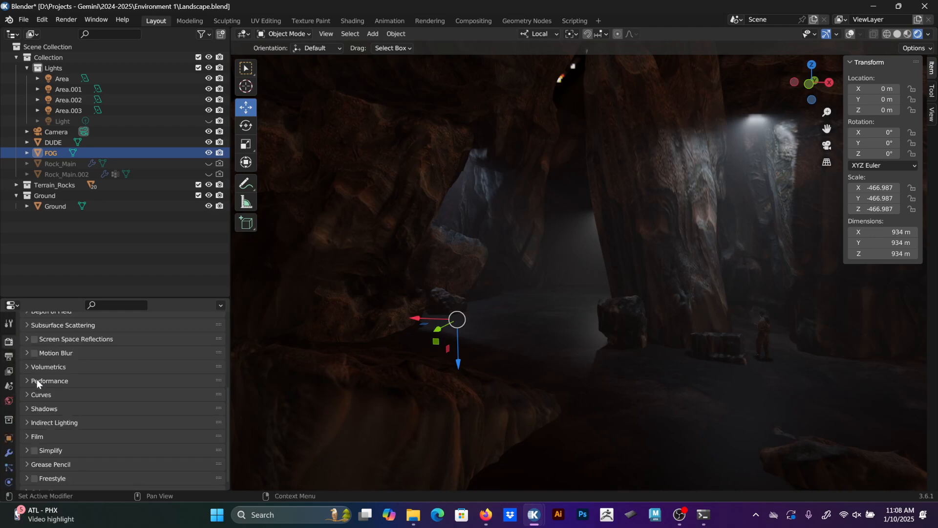
{"action": "scroll", "coordinate": [48, 396], "scroll_direction": "up", "scroll_amount": 1}
{"action": "scroll", "coordinate": [33, 351], "scroll_direction": "up", "scroll_amount": 4}
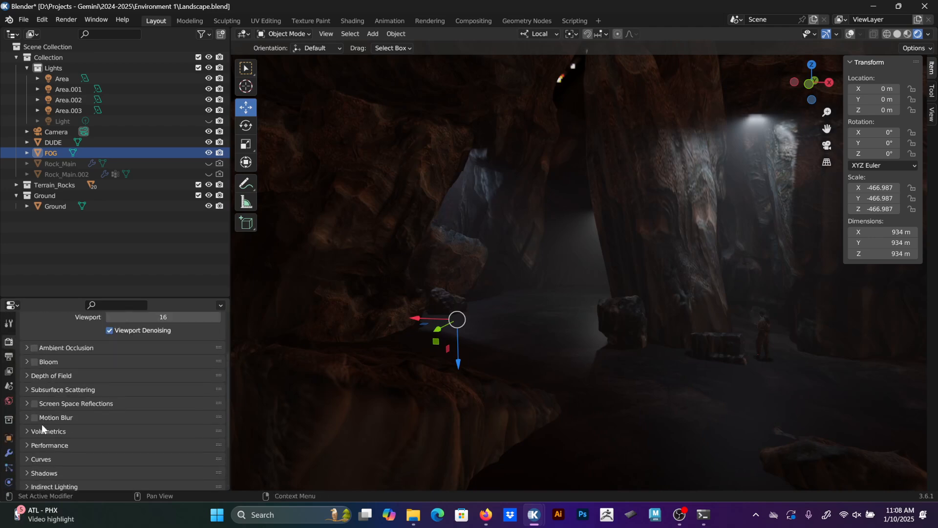
{"action": "left_click", "coordinate": [47, 431]}
{"action": "scroll", "coordinate": [75, 411], "scroll_direction": "down", "scroll_amount": 5}
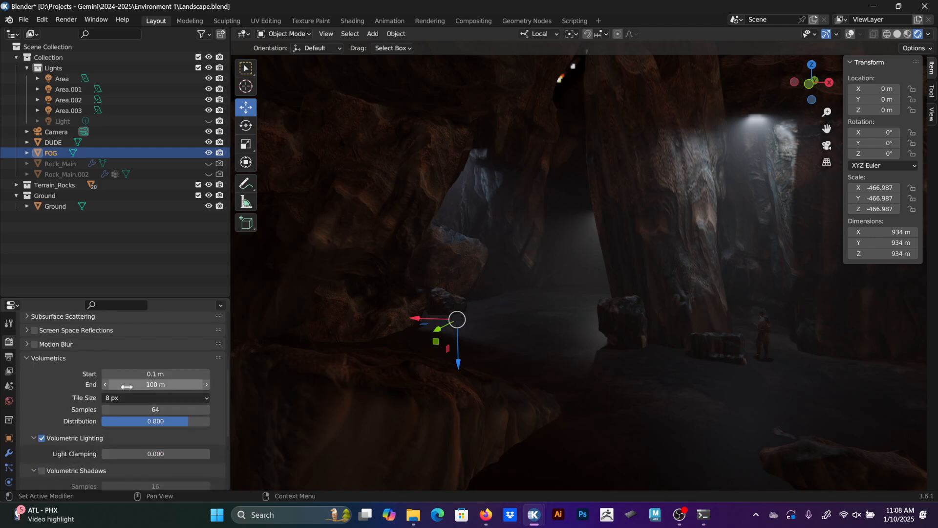
Examine the fog from close up and through the camera, and review the render sampling and volumetric settings.
{"action": "left_click", "coordinate": [156, 385]}
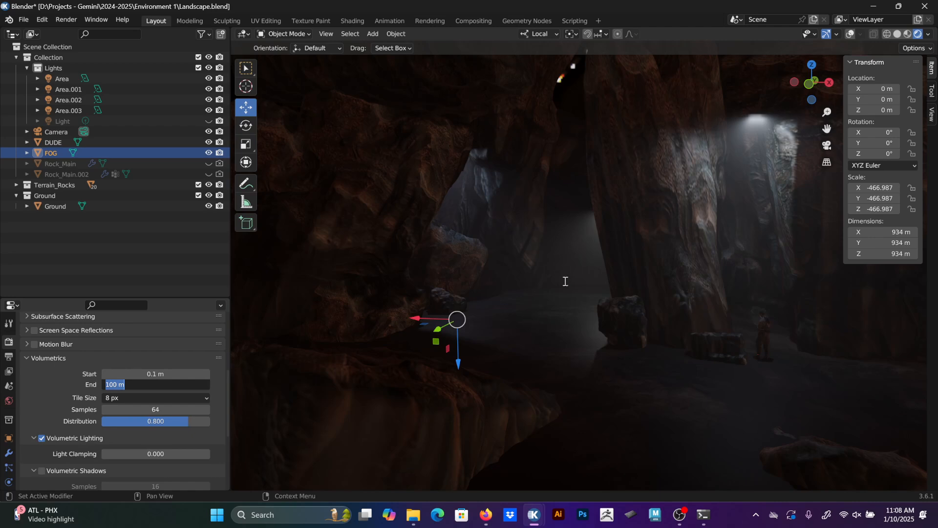
{"action": "left_click", "coordinate": [596, 278]}
{"action": "middle_click_drag", "start_coordinate": [596, 277], "coordinate": [606, 280]}
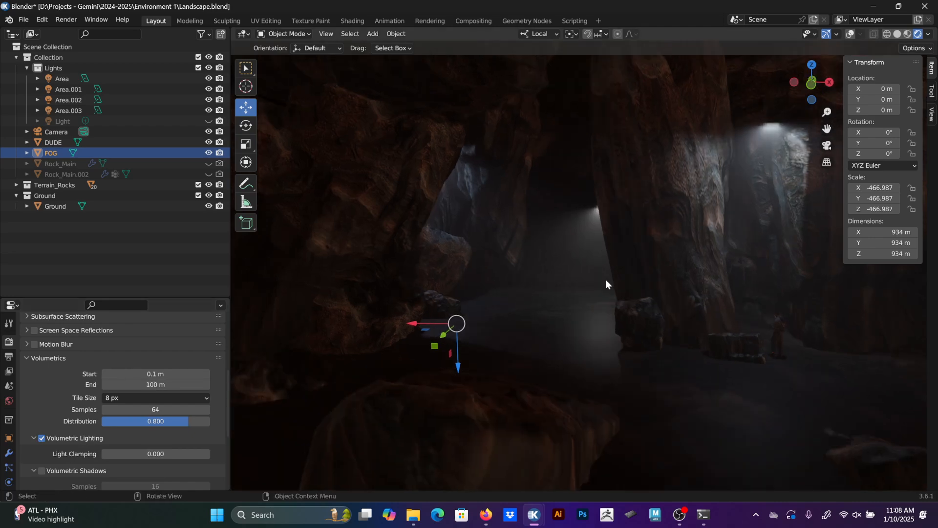
{"action": "key", "text": "KP_0"}
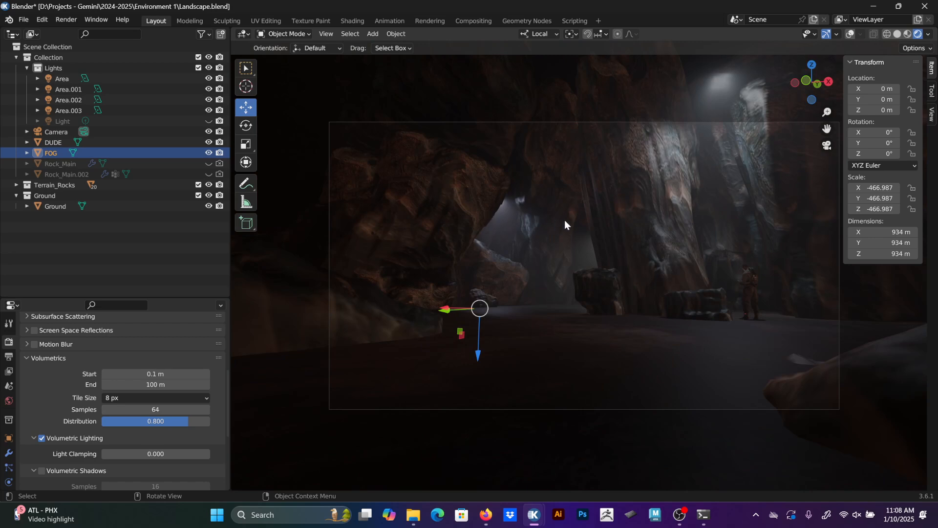
{"action": "middle_click_drag", "start_coordinate": [650, 192], "coordinate": [617, 194]}
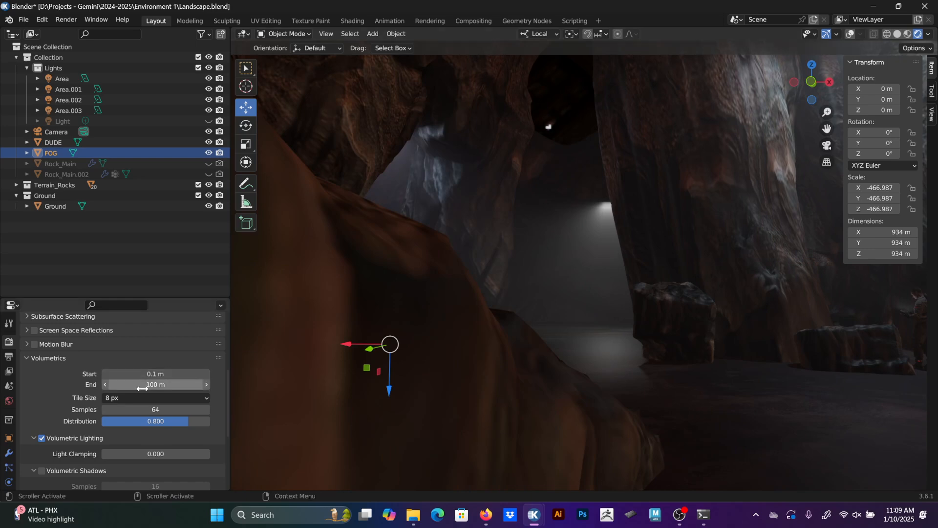
{"action": "scroll", "coordinate": [49, 391], "scroll_direction": "up", "scroll_amount": 5}
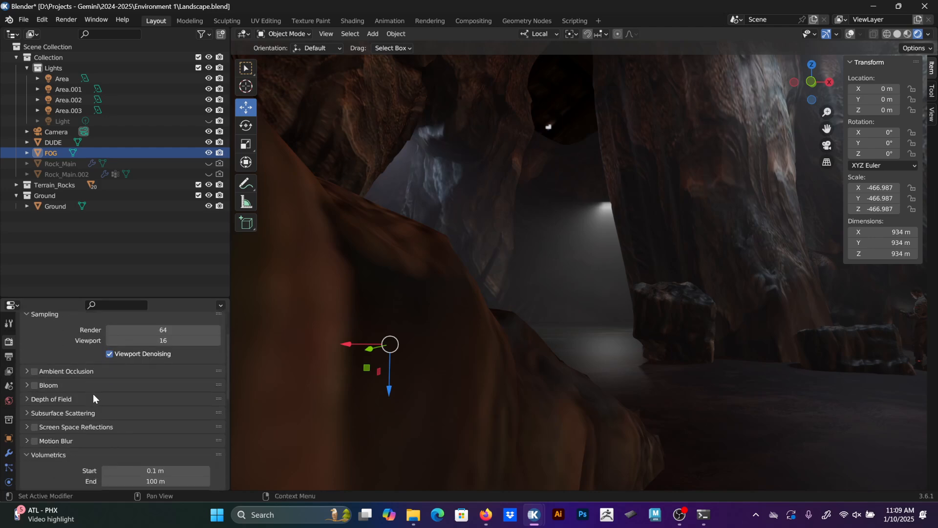
{"action": "scroll", "coordinate": [66, 319], "scroll_direction": "up", "scroll_amount": 2}
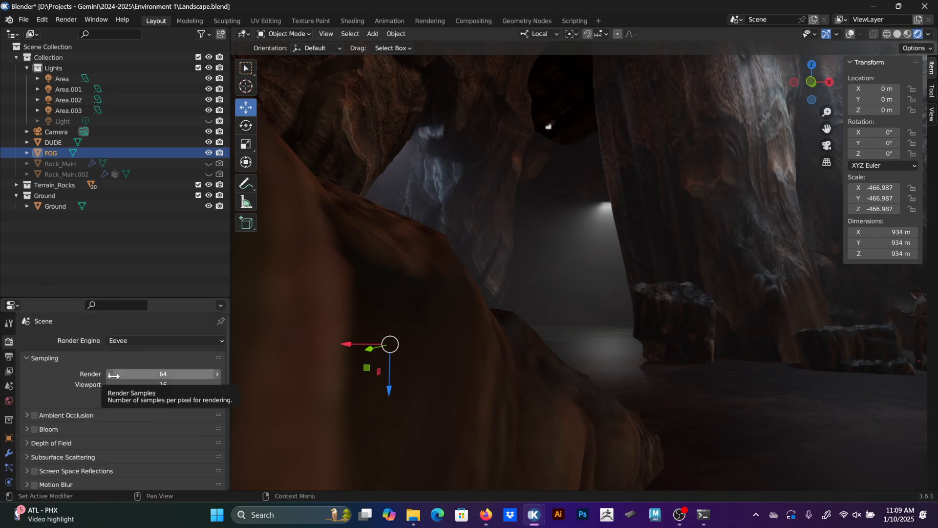
{"action": "scroll", "coordinate": [153, 406], "scroll_direction": "down", "scroll_amount": 3}
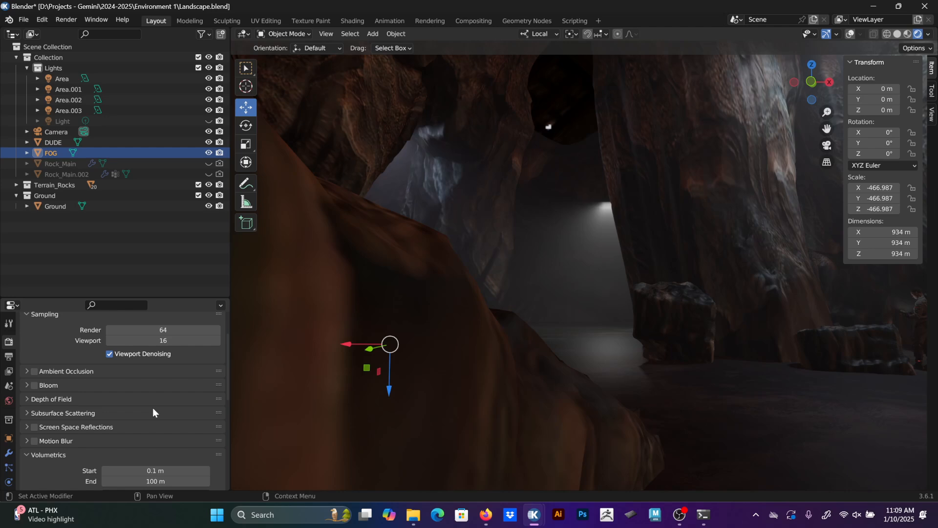
{"action": "scroll", "coordinate": [152, 408], "scroll_direction": "down", "scroll_amount": 5}
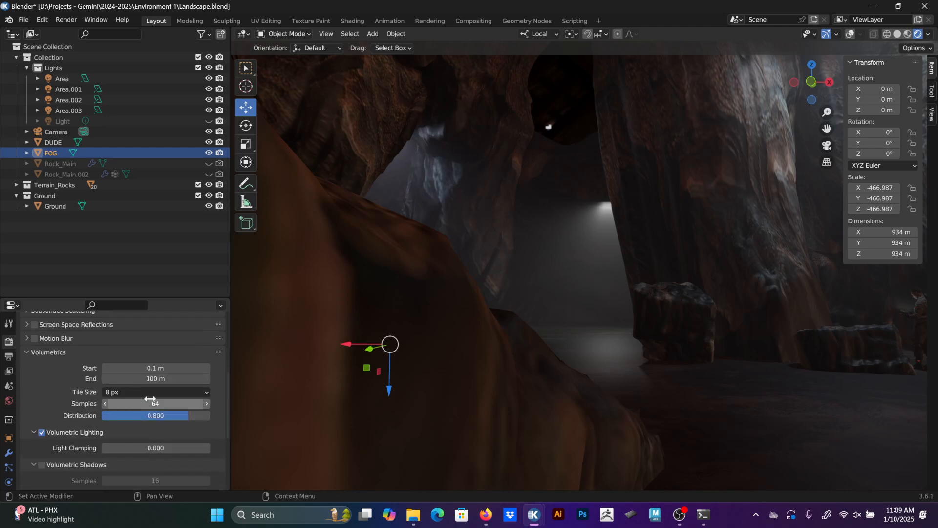
{"action": "scroll", "coordinate": [86, 378], "scroll_direction": "down", "scroll_amount": 1}
{"action": "scroll", "coordinate": [54, 349], "scroll_direction": "up", "scroll_amount": 1}
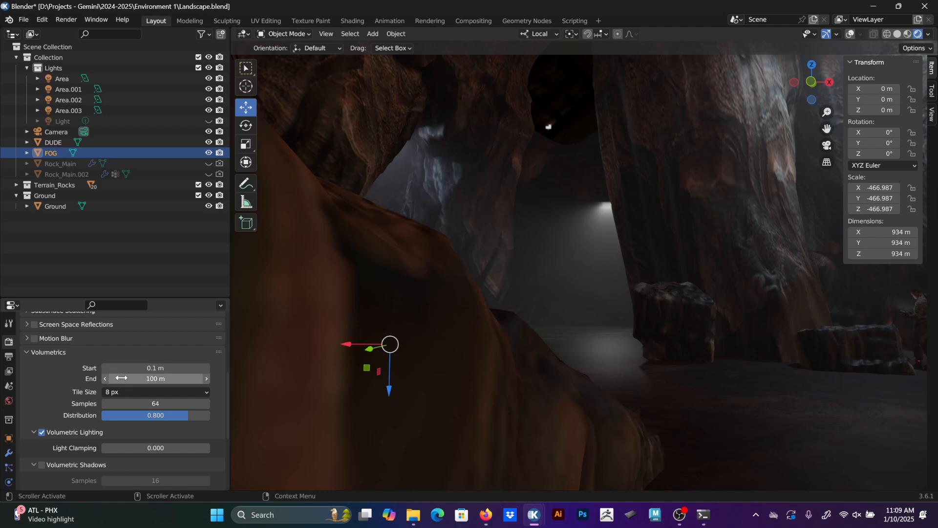
Try volumetric End distances of 500 m and 1500 m and compare the fog among the rocks.
{"action": "left_click", "coordinate": [153, 380]}
{"action": "type", "text": "500"}
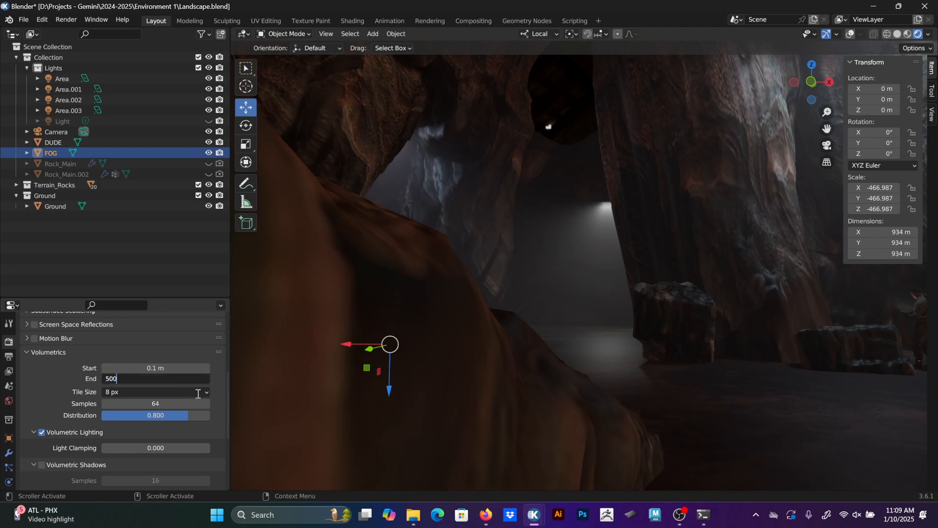
{"action": "key", "text": "Return"}
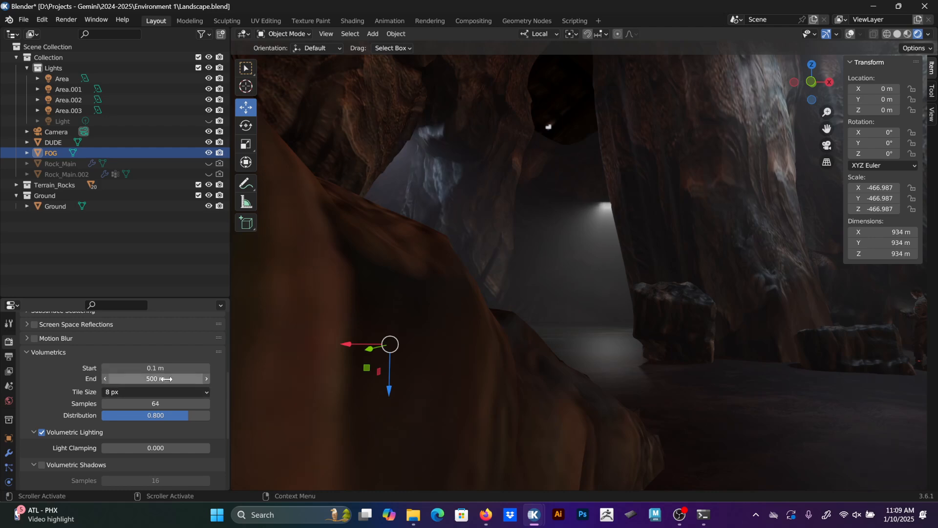
{"action": "left_click", "coordinate": [155, 367]}
{"action": "left_click", "coordinate": [158, 379]}
{"action": "type", "text": "1500"}
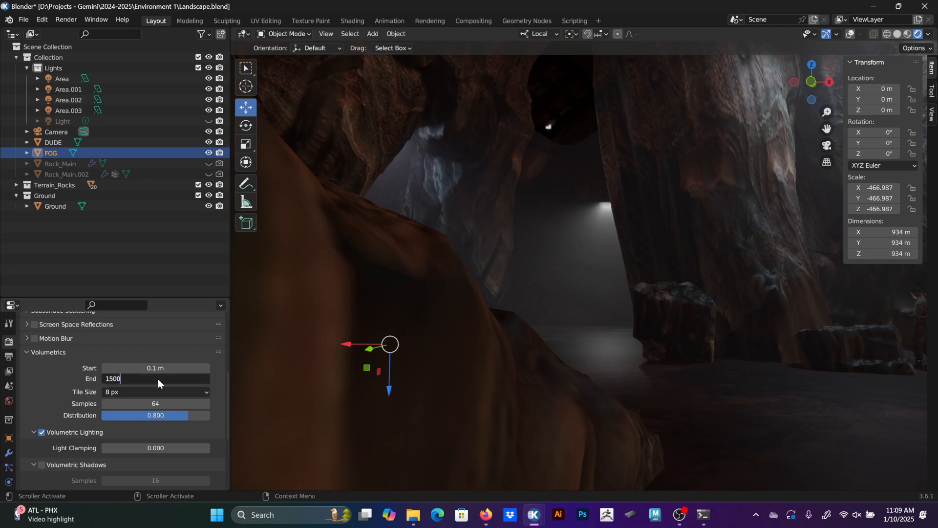
{"action": "key", "text": "Return"}
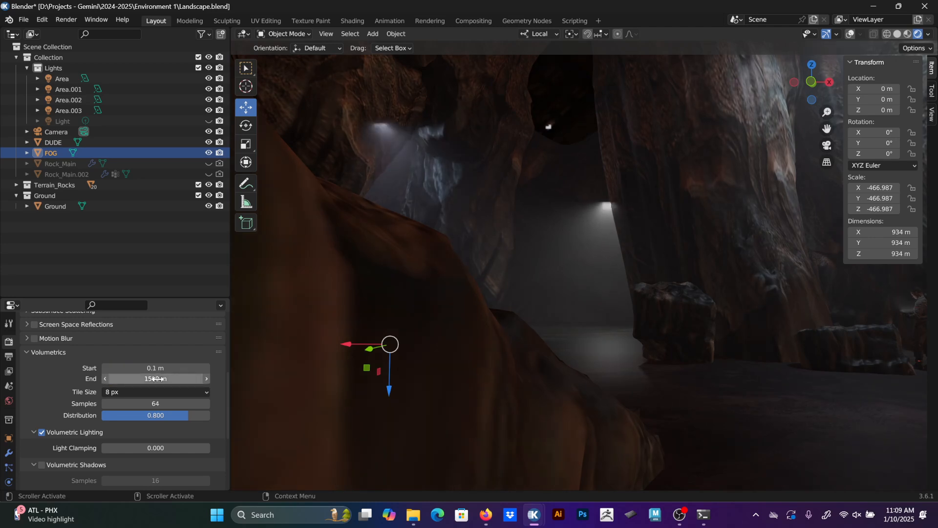
{"action": "middle_click_drag", "start_coordinate": [600, 167], "coordinate": [601, 182]}
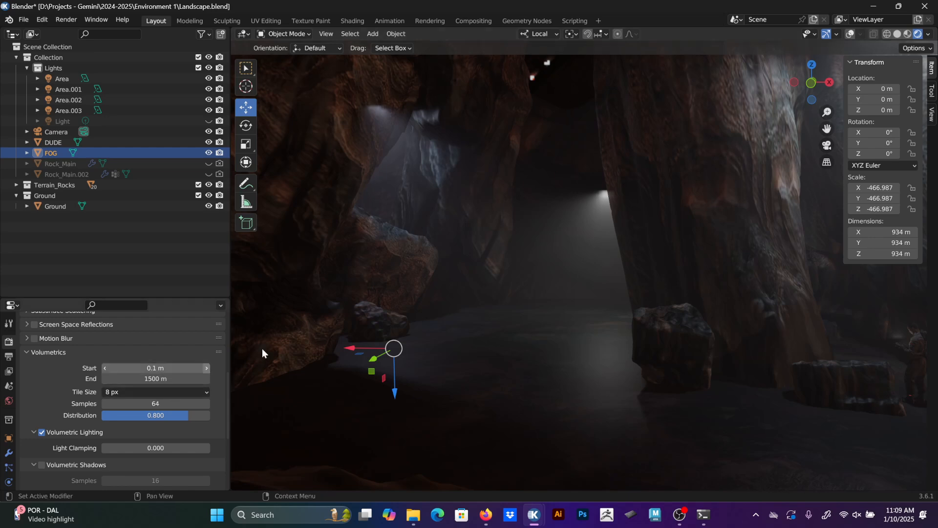
{"action": "middle_click_drag", "start_coordinate": [442, 325], "coordinate": [454, 320]}
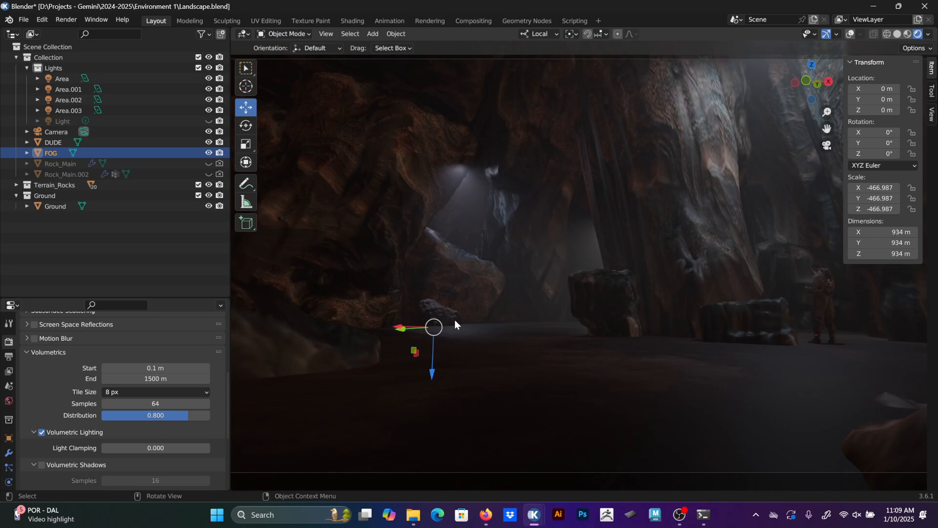
Set the volumetric End distance to 500 m and check the fog through the camera.
{"action": "left_click", "coordinate": [157, 379]}
{"action": "type", "text": "500"}
{"action": "key", "text": "Return"}
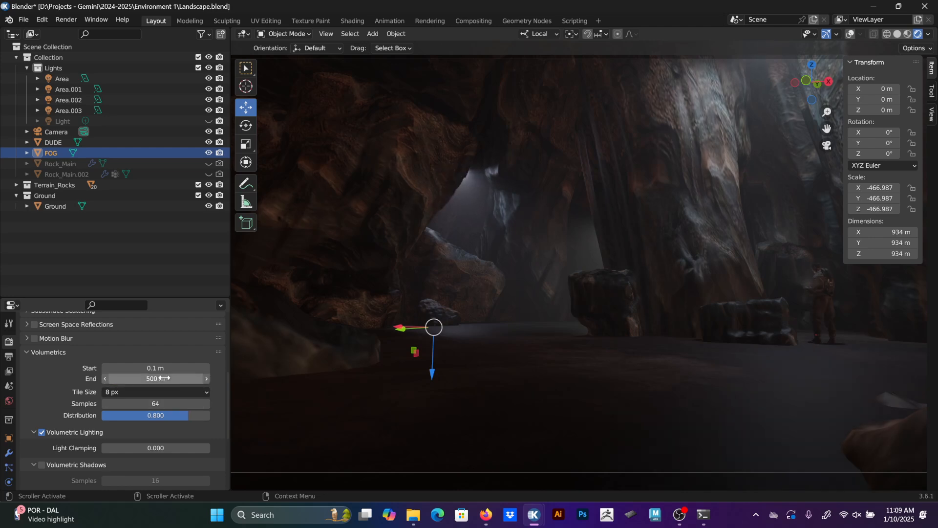
{"action": "scroll", "coordinate": [134, 412], "scroll_direction": "down", "scroll_amount": 5}
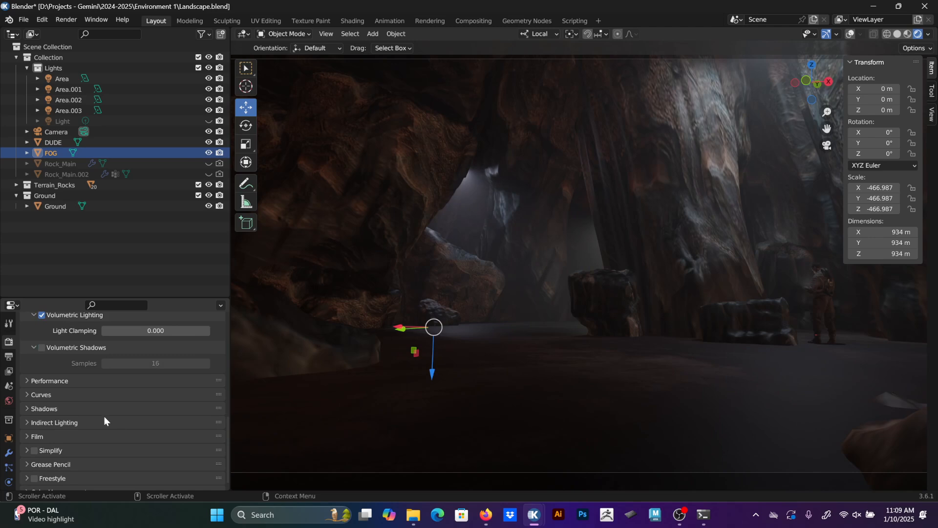
{"action": "scroll", "coordinate": [90, 417], "scroll_direction": "up", "scroll_amount": 6}
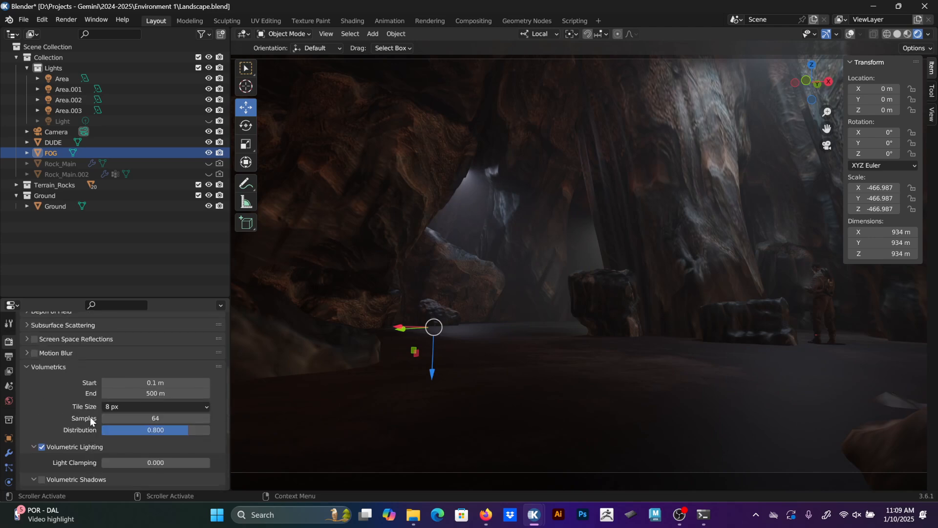
{"action": "key", "text": "KP_0"}
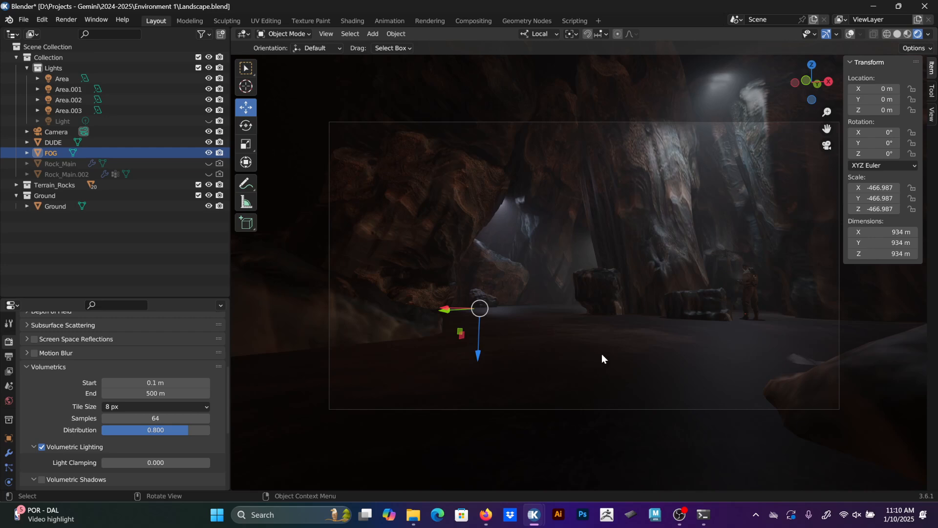
Enable Ambient Occlusion for the render and set its distance to 5 m.
{"action": "scroll", "coordinate": [105, 394], "scroll_direction": "up", "scroll_amount": 4}
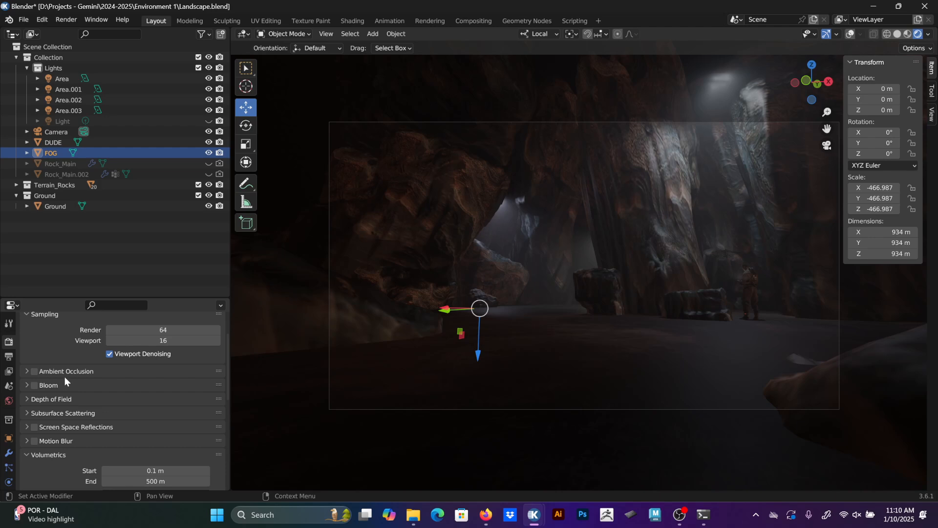
{"action": "left_click", "coordinate": [35, 371]}
{"action": "left_click", "coordinate": [27, 371]}
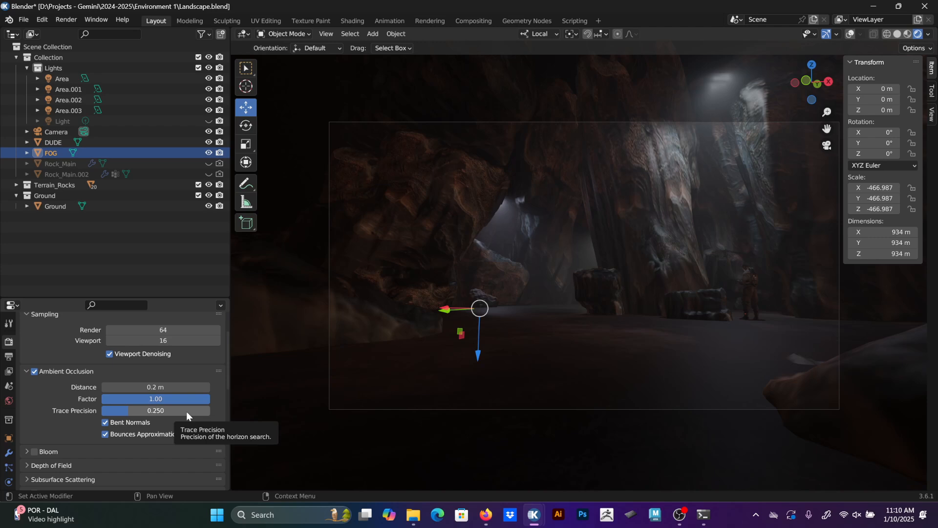
{"action": "left_click", "coordinate": [154, 387]}
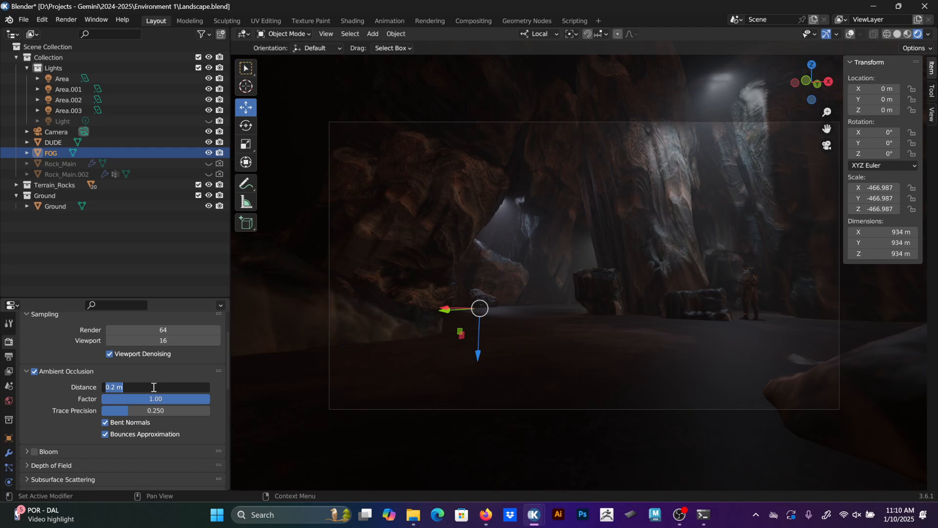
{"action": "type", "text": "0.5"}
{"action": "key", "text": "Return"}
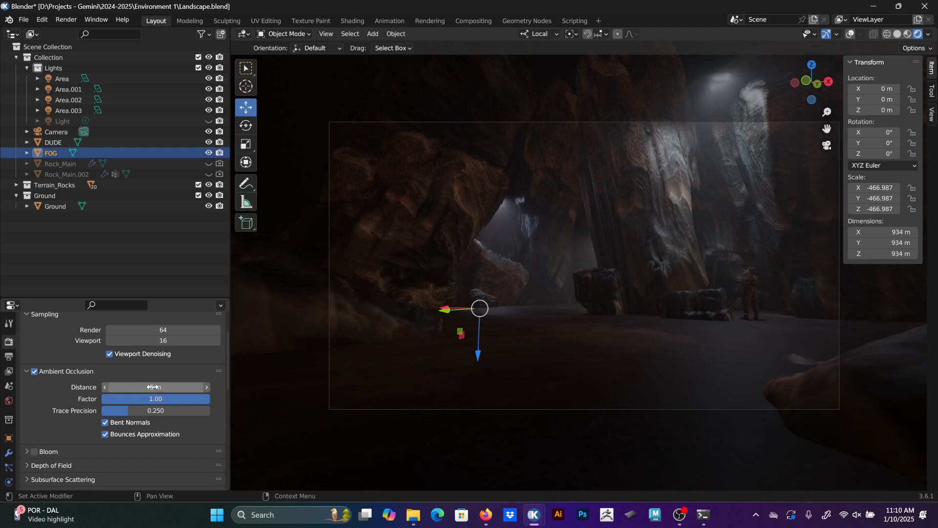
Switch Ambient Occlusion off and on repeatedly to compare its effect on the rocks, leaving it enabled.
{"action": "left_click", "coordinate": [35, 371]}
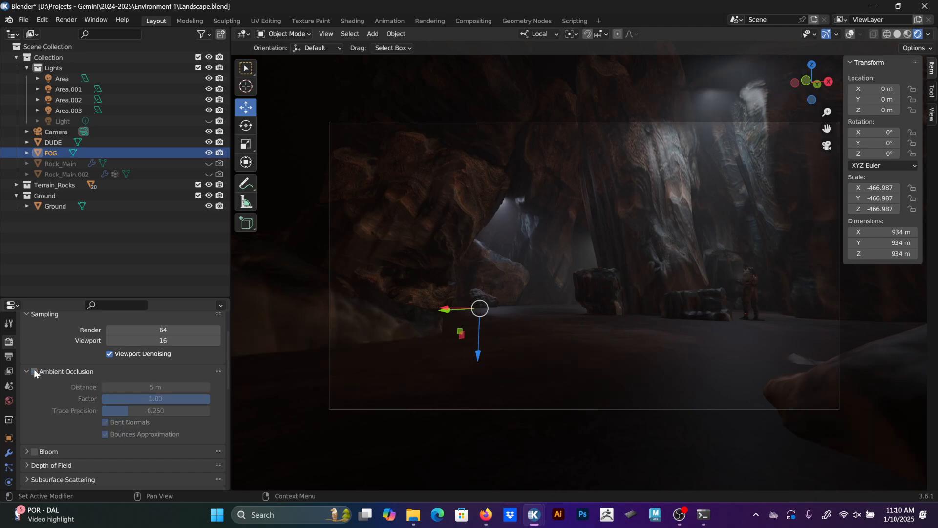
{"action": "left_click", "coordinate": [34, 371]}
{"action": "left_click", "coordinate": [34, 371]}
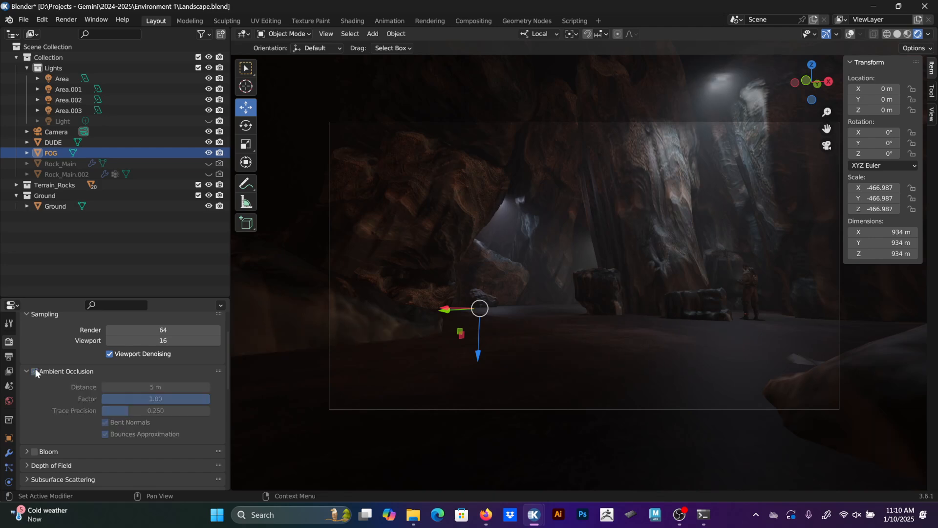
{"action": "left_click", "coordinate": [35, 372]}
{"action": "left_click", "coordinate": [34, 371]}
{"action": "left_click", "coordinate": [34, 371]}
{"action": "left_click", "coordinate": [35, 371]}
{"action": "left_click", "coordinate": [35, 371]}
{"action": "left_click", "coordinate": [34, 371]}
{"action": "left_click", "coordinate": [35, 371]}
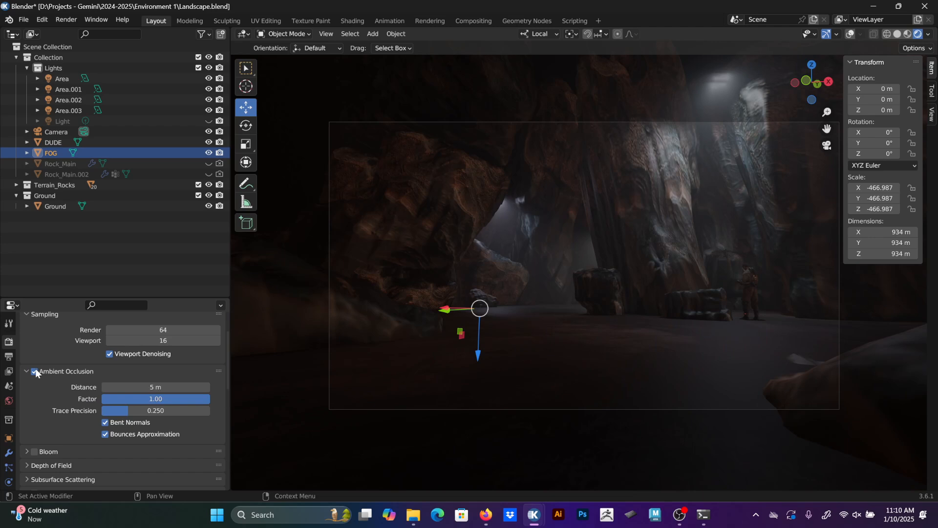
{"action": "left_click", "coordinate": [34, 371]}
{"action": "left_click", "coordinate": [34, 371]}
Set the Ambient Occlusion distance to 15 m and compare the scene with the effect off and on.
{"action": "left_click", "coordinate": [155, 389]}
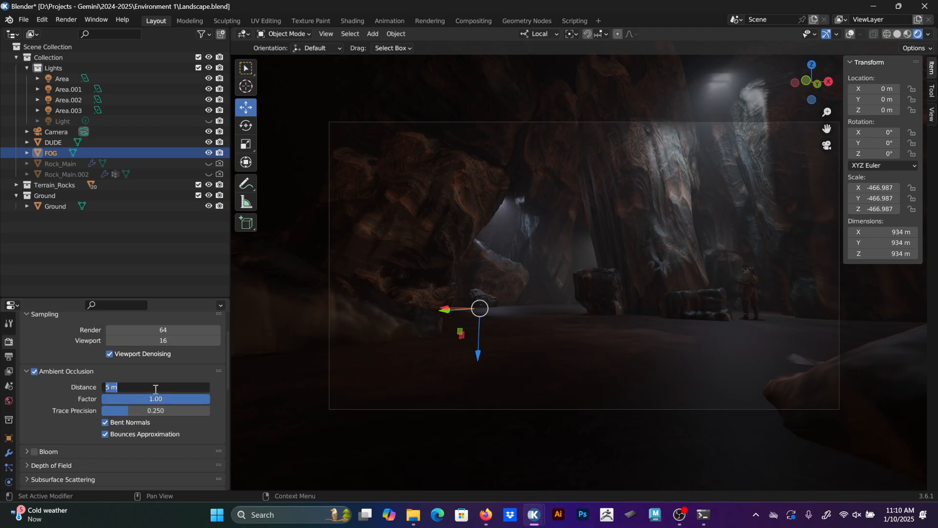
{"action": "type", "text": "15"}
{"action": "key", "text": "Return"}
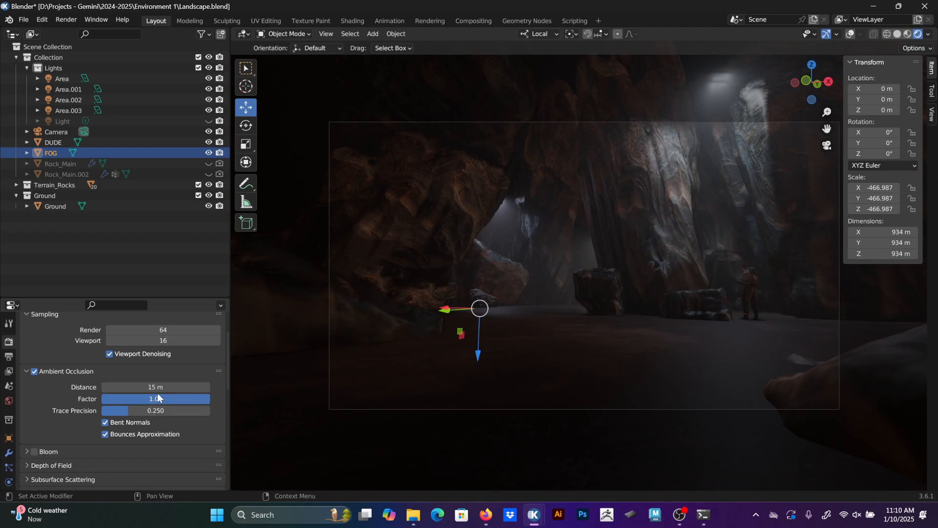
{"action": "left_click", "coordinate": [36, 372]}
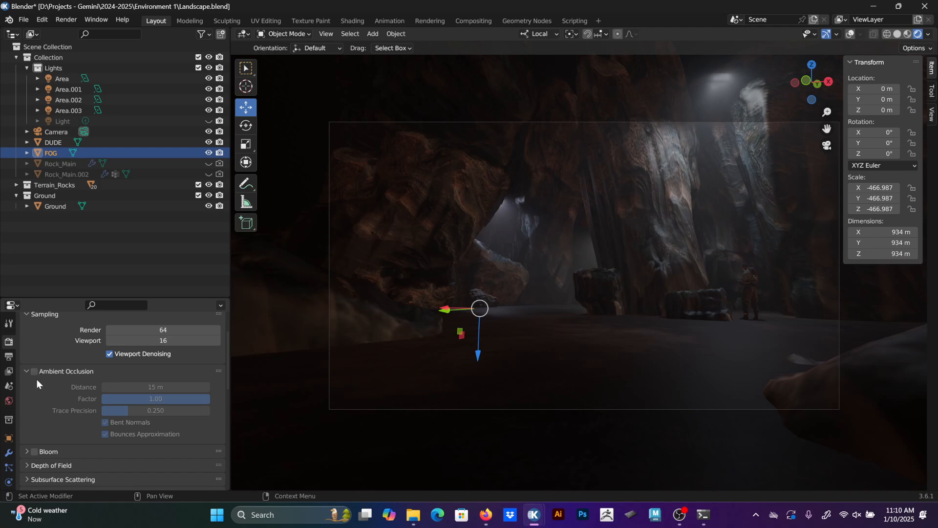
{"action": "left_click", "coordinate": [35, 371]}
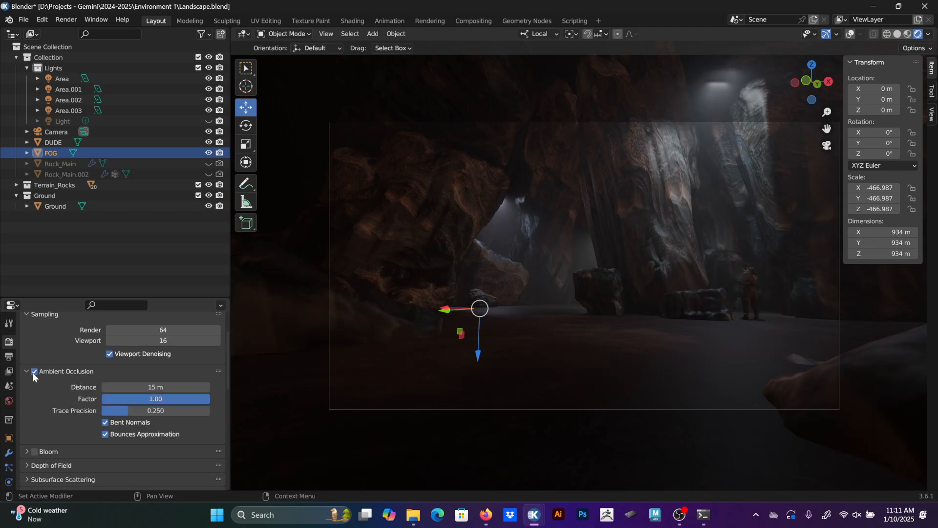
Set the Ambient Occlusion distance to 5 m and briefly switch Bloom on and off.
{"action": "mouse_move", "coordinate": [153, 387]}
{"action": "left_mouse_down"}
{"action": "mouse_move", "coordinate": [137, 386]}
{"action": "mouse_move", "coordinate": [153, 386]}
{"action": "left_mouse_up"}
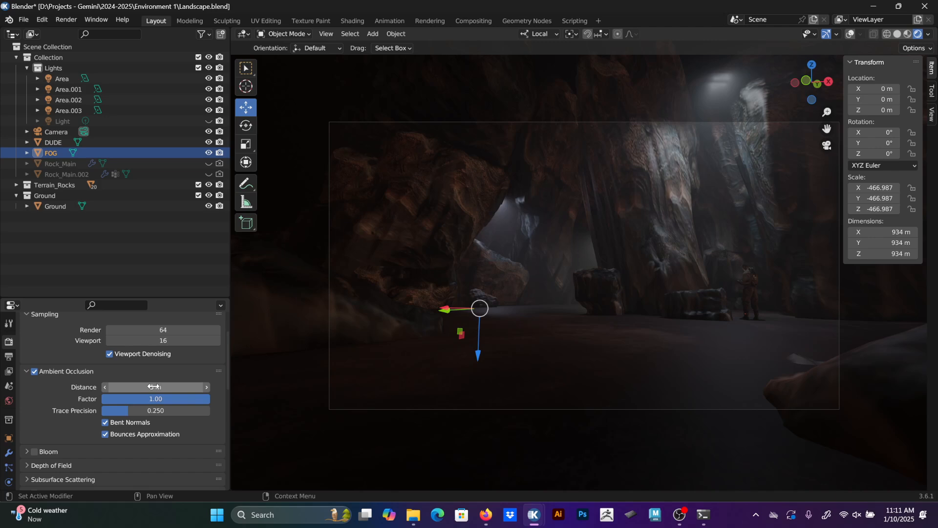
{"action": "scroll", "coordinate": [72, 415], "scroll_direction": "down", "scroll_amount": 2}
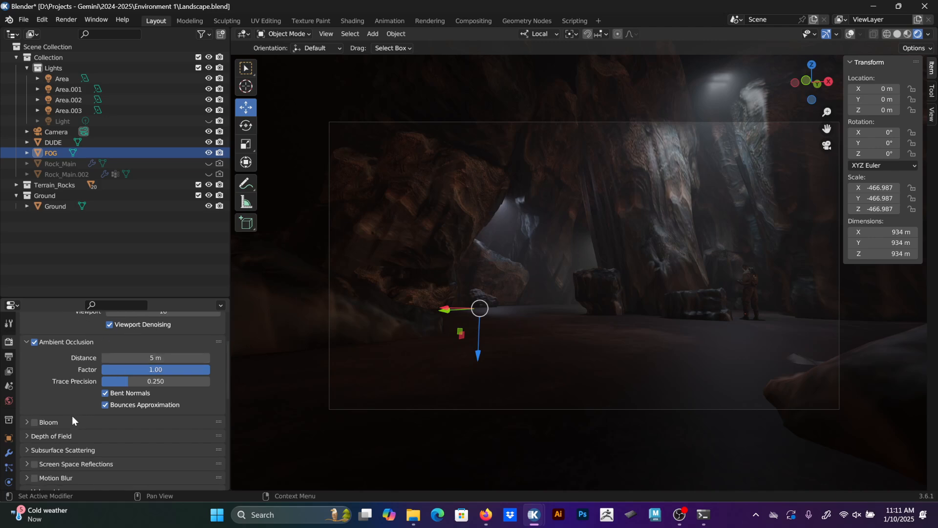
{"action": "left_click", "coordinate": [33, 422]}
{"action": "left_click", "coordinate": [34, 423]}
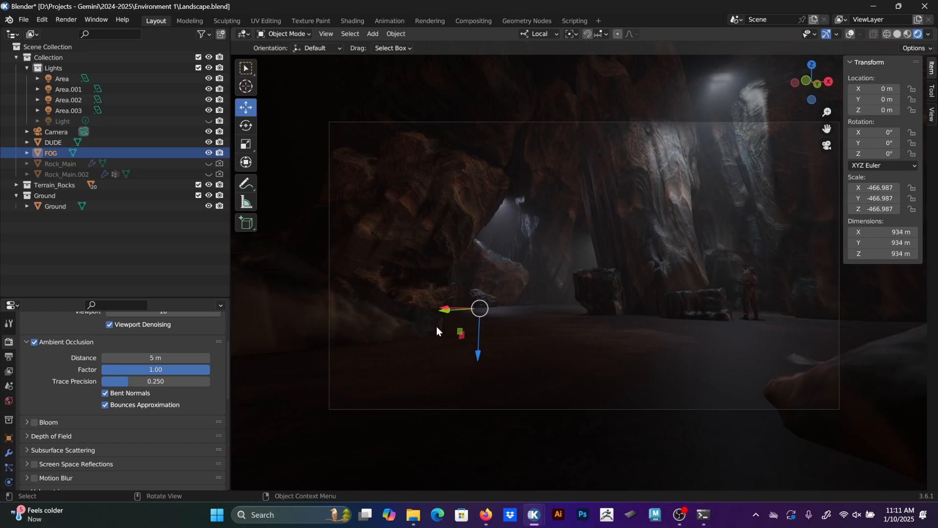
Enable Screen Space Reflections and switch it off and on repeatedly to compare the scene, leaving it enabled.
{"action": "scroll", "coordinate": [47, 448], "scroll_direction": "down", "scroll_amount": 1}
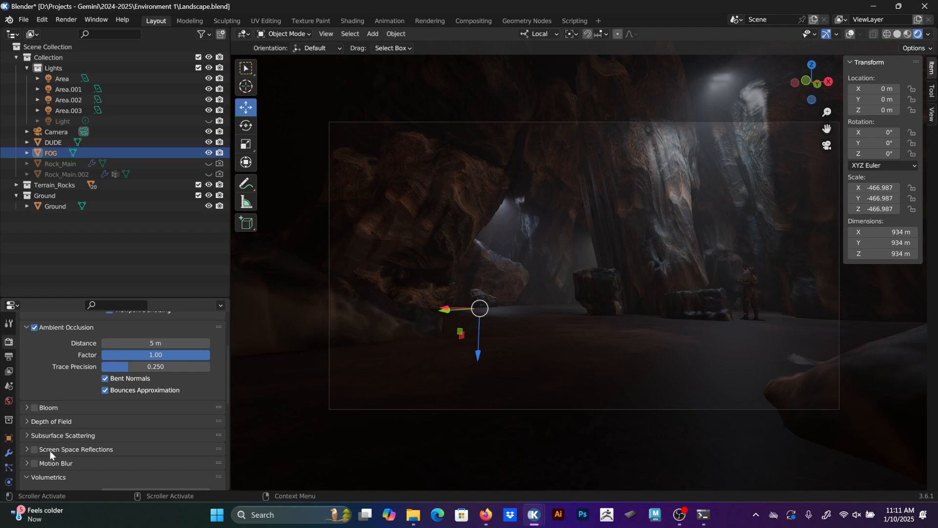
{"action": "scroll", "coordinate": [49, 450], "scroll_direction": "down", "scroll_amount": 2}
{"action": "left_click", "coordinate": [60, 420]}
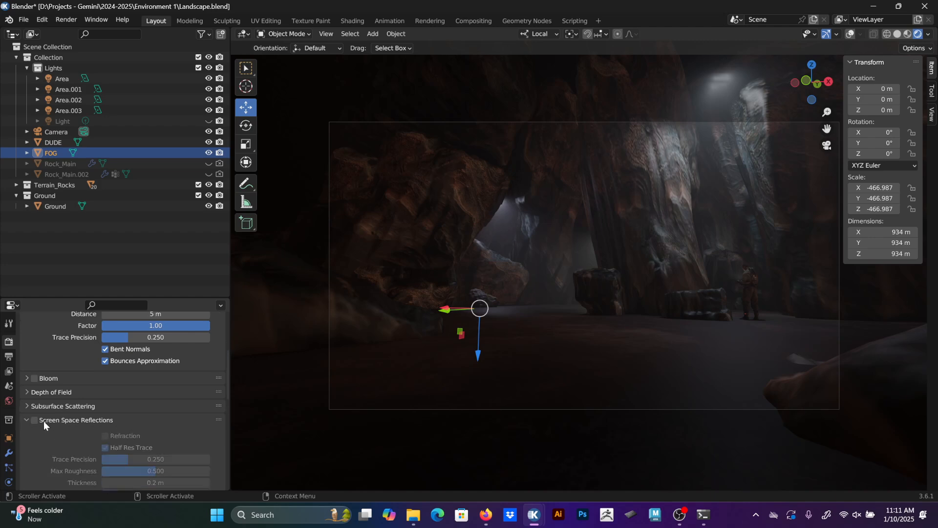
{"action": "scroll", "coordinate": [69, 418], "scroll_direction": "down", "scroll_amount": 4}
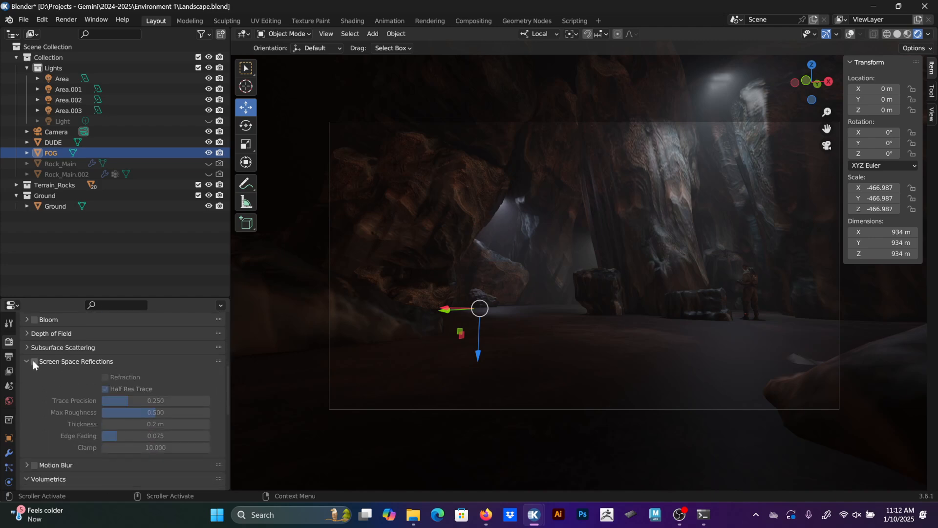
{"action": "left_click", "coordinate": [34, 362]}
{"action": "left_click", "coordinate": [34, 362]}
{"action": "left_click", "coordinate": [34, 362]}
{"action": "left_click", "coordinate": [34, 361]}
{"action": "left_click", "coordinate": [34, 361]}
{"action": "left_click", "coordinate": [34, 361]}
{"action": "left_click", "coordinate": [34, 361]}
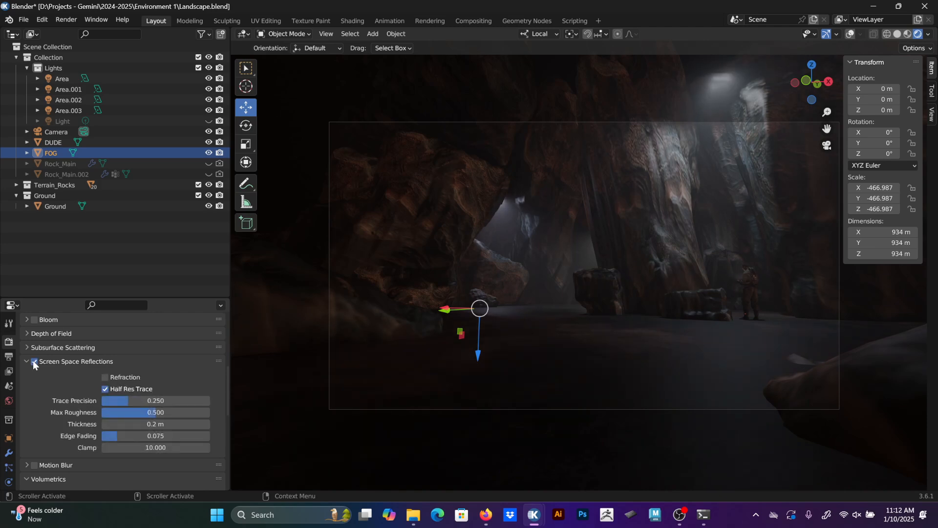
{"action": "left_click", "coordinate": [34, 362]}
{"action": "left_click", "coordinate": [34, 361]}
{"action": "left_click", "coordinate": [34, 361]}
{"action": "left_click", "coordinate": [34, 361]}
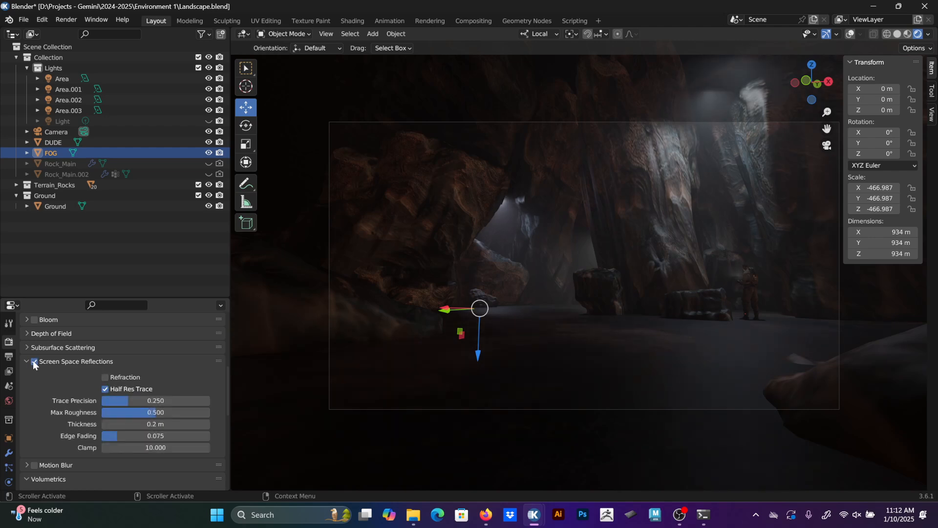
{"action": "left_click", "coordinate": [34, 361]}
{"action": "left_click", "coordinate": [33, 361]}
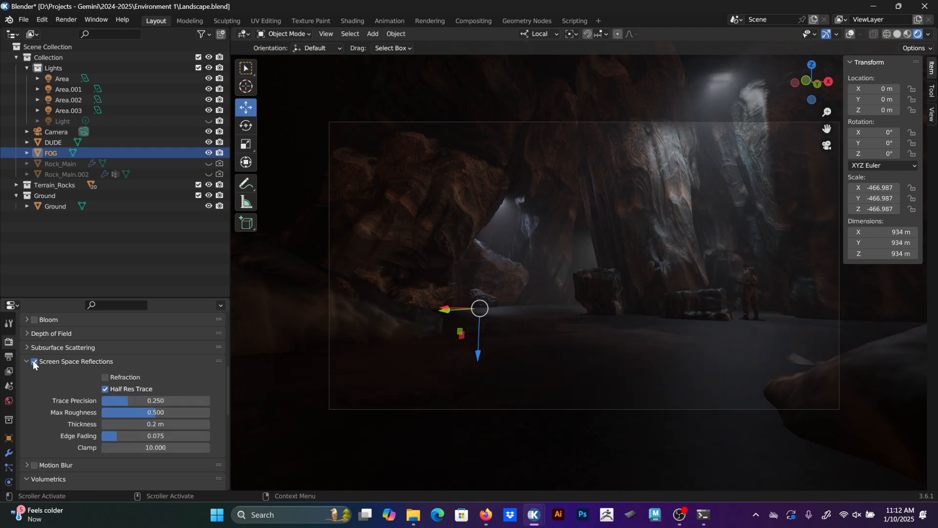
{"action": "left_click", "coordinate": [34, 361]}
{"action": "left_click", "coordinate": [33, 362]}
{"action": "left_click", "coordinate": [33, 361]}
{"action": "left_click", "coordinate": [34, 361]}
{"action": "left_click", "coordinate": [34, 361]}
{"action": "left_click", "coordinate": [34, 361]}
Place the 3D cursor on the cave floor near the middle of the camera view and add an icosphere there.
{"action": "left_click_drag", "start_coordinate": [581, 339], "coordinate": [565, 344]}
{"action": "key", "text": "shift+a"}
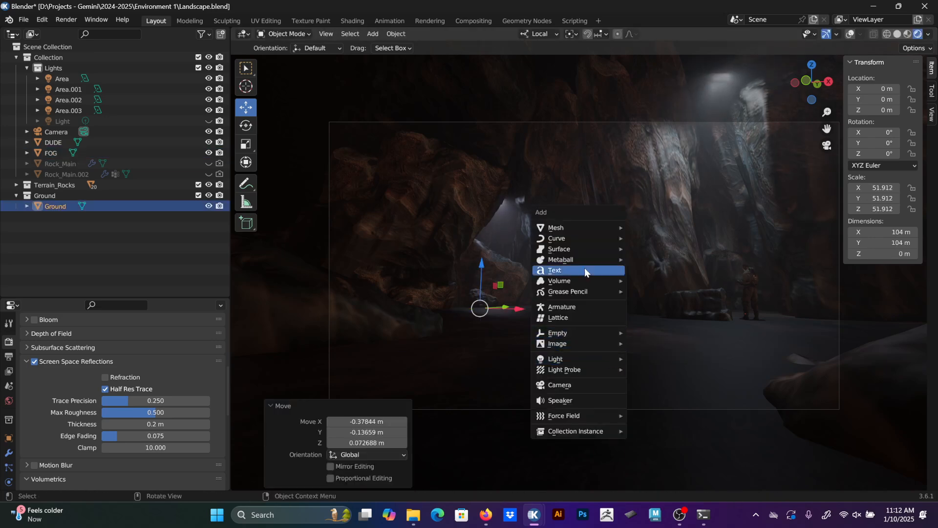
{"action": "mouse_move", "coordinate": [585, 228]}
{"action": "left_click", "coordinate": [658, 270]}
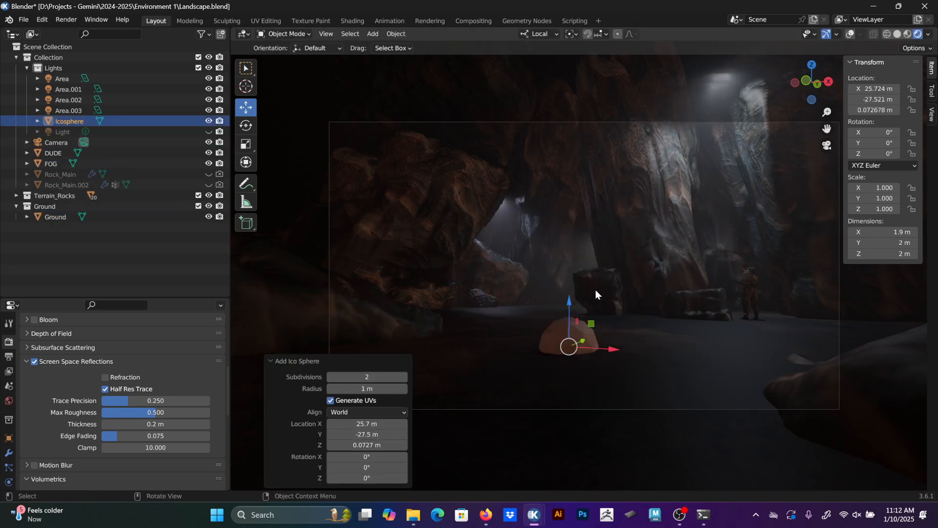
Raise the icosphere above the floor to about Z 1.72 m and scale it down to about 0.485.
{"action": "left_click_drag", "start_coordinate": [570, 297], "coordinate": [571, 245]}
{"action": "key", "text": "s"}
{"action": "left_click", "coordinate": [570, 271]}
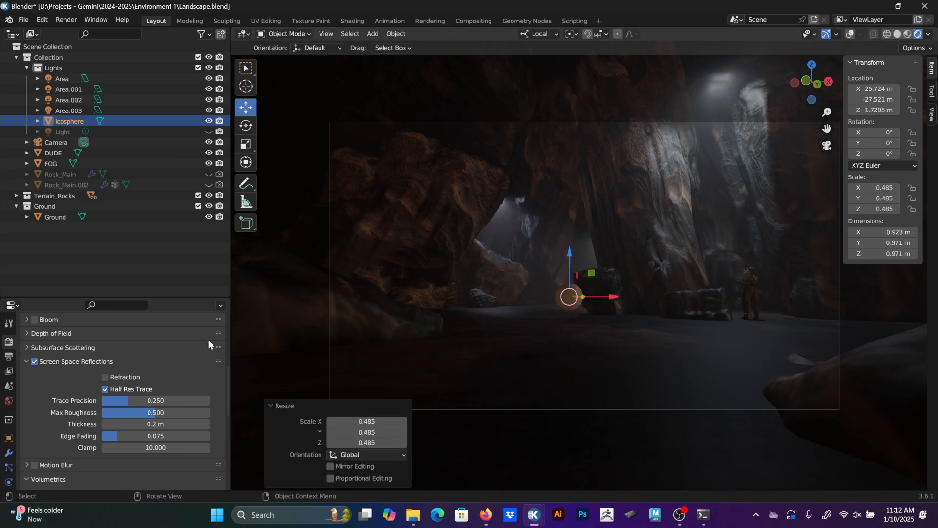
Create a new material on the icosphere and name it Sunlight.
{"action": "scroll", "coordinate": [8, 480], "scroll_direction": "down", "scroll_amount": 3}
{"action": "left_click", "coordinate": [7, 458]}
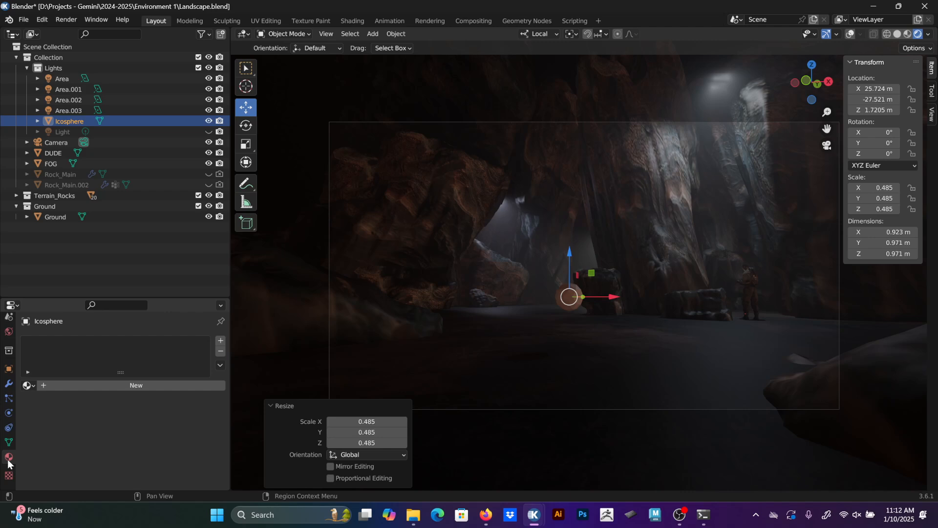
{"action": "left_click", "coordinate": [124, 385]}
{"action": "double_click", "coordinate": [91, 384]}
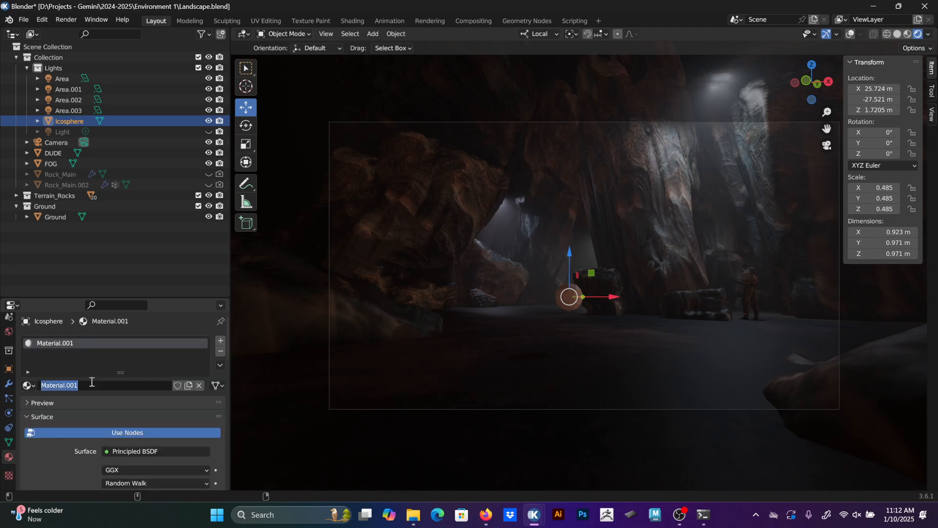
{"action": "type", "text": "Sunlight"}
{"action": "key", "text": "Return"}
Set the icosphere material's emission colour to full white and its emission strength to 5.
{"action": "scroll", "coordinate": [91, 386], "scroll_direction": "down", "scroll_amount": 5}
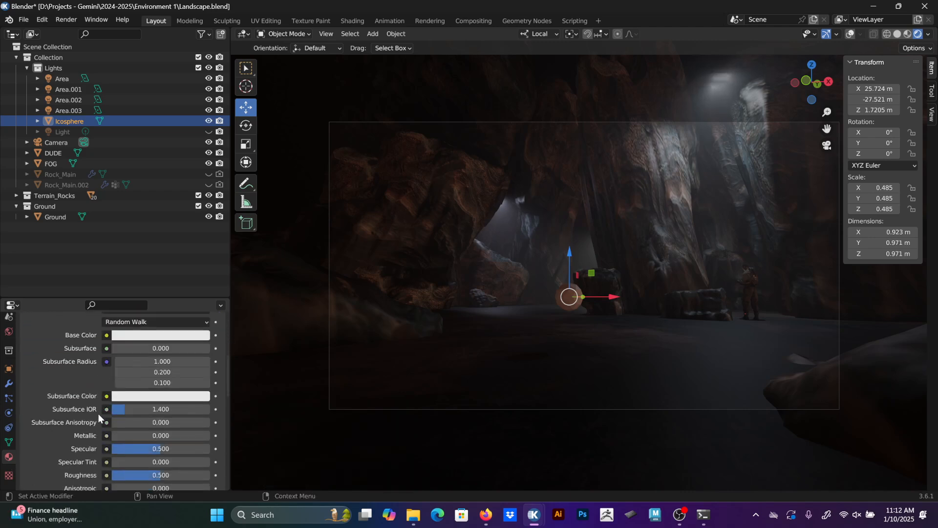
{"action": "scroll", "coordinate": [99, 414], "scroll_direction": "down", "scroll_amount": 6}
{"action": "left_click", "coordinate": [148, 358]}
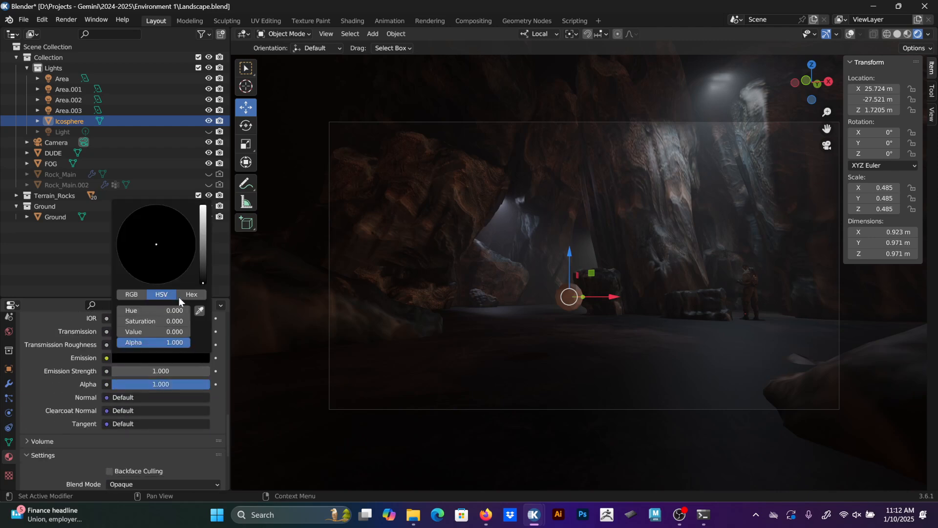
{"action": "left_click_drag", "start_coordinate": [202, 279], "coordinate": [203, 205]}
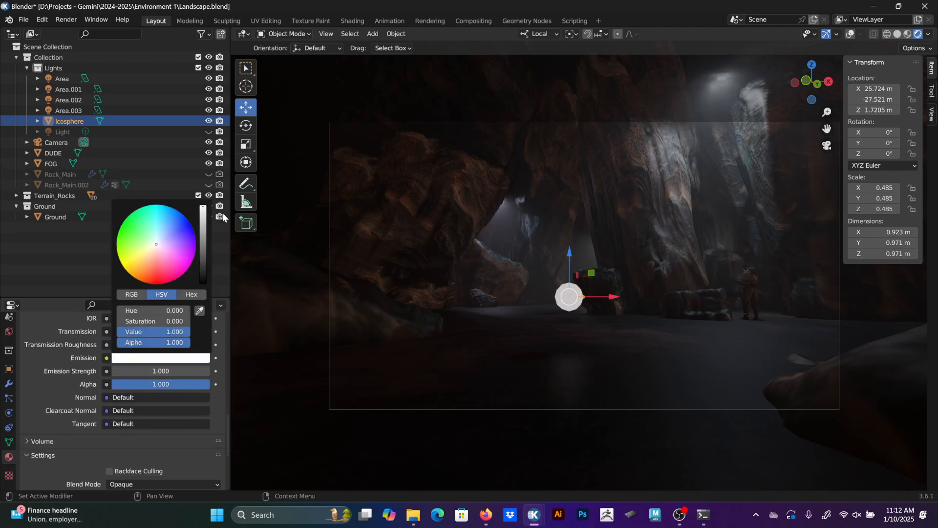
{"action": "left_click", "coordinate": [160, 371]}
{"action": "type", "text": "5"}
{"action": "key", "text": "Return"}
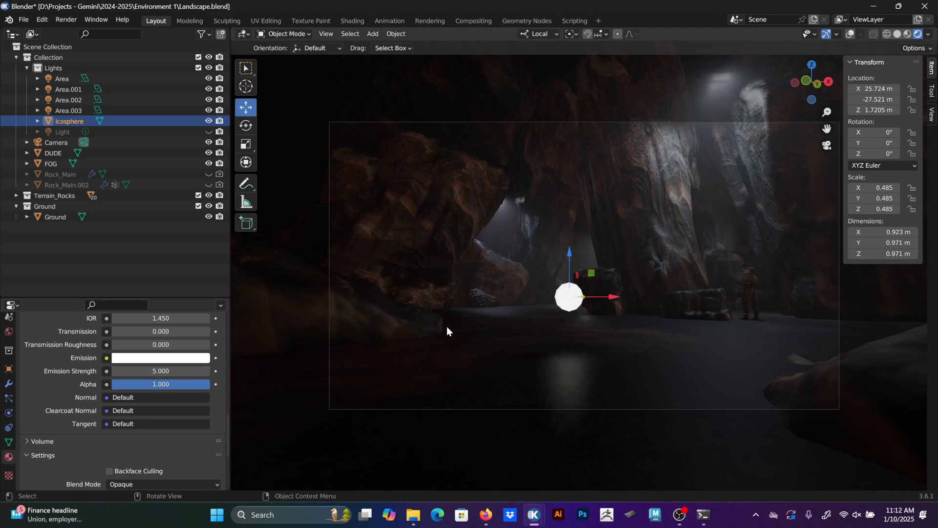
Shrink the glowing icosphere to a scale of about 0.386 and lower it to about Z 1.34 m.
{"action": "key", "text": "s"}
{"action": "left_click", "coordinate": [664, 295]}
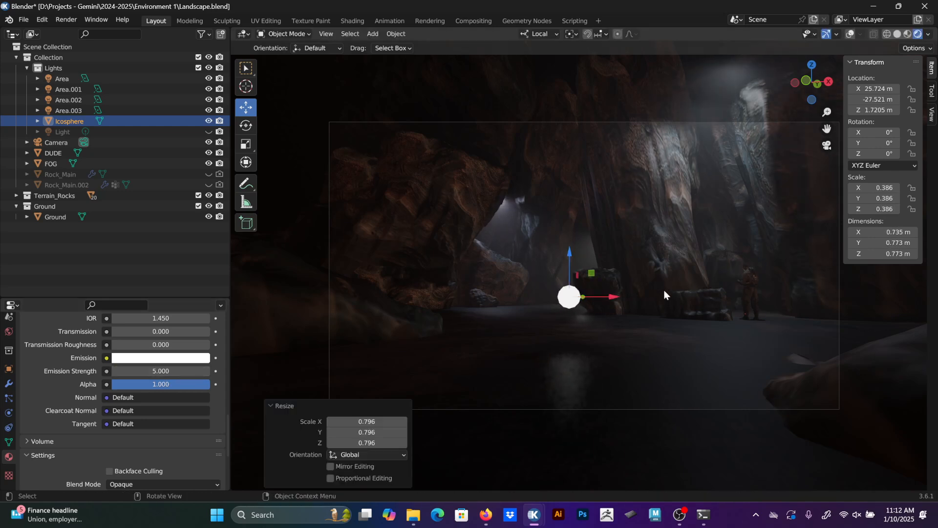
{"action": "mouse_move", "coordinate": [570, 253]}
{"action": "left_mouse_down"}
{"action": "mouse_move", "coordinate": [570, 286]}
{"action": "mouse_move", "coordinate": [576, 256]}
{"action": "mouse_move", "coordinate": [570, 267]}
{"action": "left_mouse_up"}
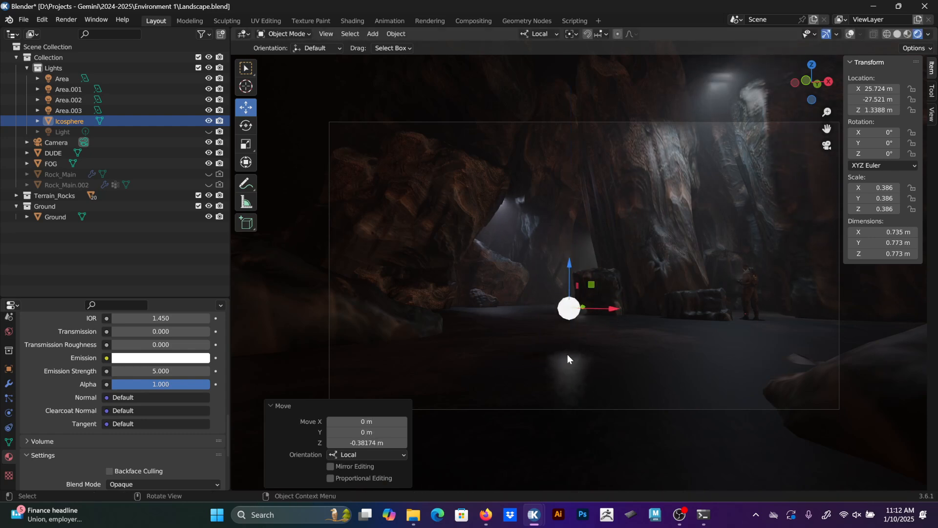
Switch Screen Space Reflections off and on to compare the sphere's reflection on the floor, leaving it enabled.
{"action": "left_click", "coordinate": [8, 331]}
{"action": "scroll", "coordinate": [9, 333], "scroll_direction": "up", "scroll_amount": 3}
{"action": "left_click", "coordinate": [9, 344]}
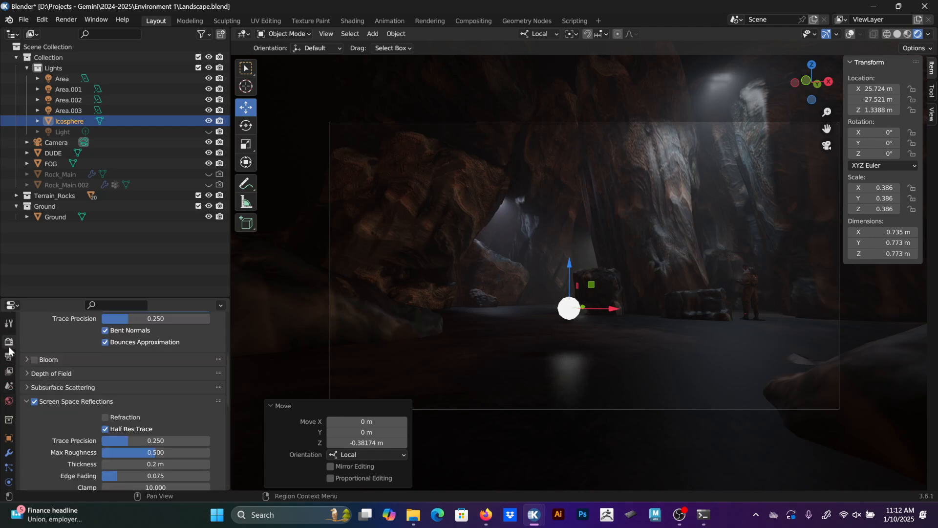
{"action": "left_click", "coordinate": [34, 400]}
{"action": "left_click", "coordinate": [34, 401]}
{"action": "left_click", "coordinate": [35, 401]}
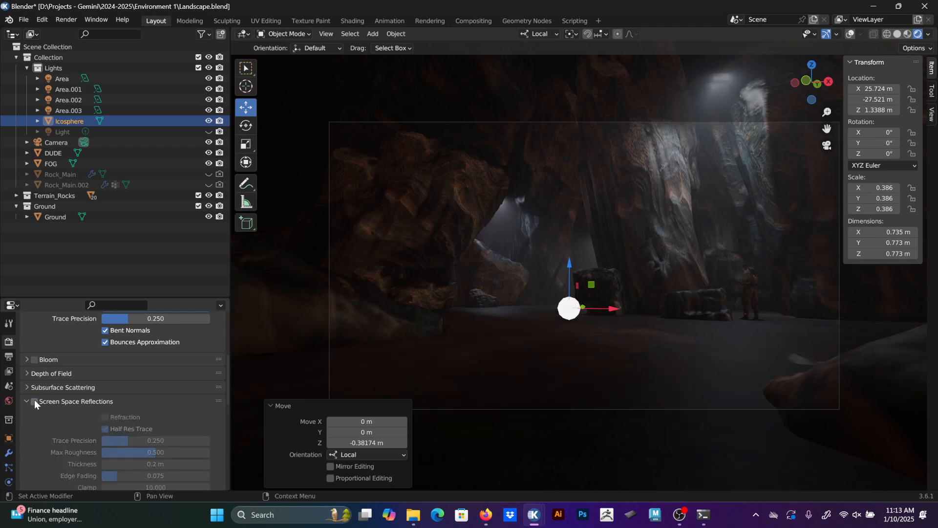
{"action": "left_click", "coordinate": [34, 401]}
{"action": "left_click", "coordinate": [34, 402]}
{"action": "left_click", "coordinate": [35, 402]}
{"action": "left_click", "coordinate": [34, 402]}
{"action": "left_click", "coordinate": [35, 402]}
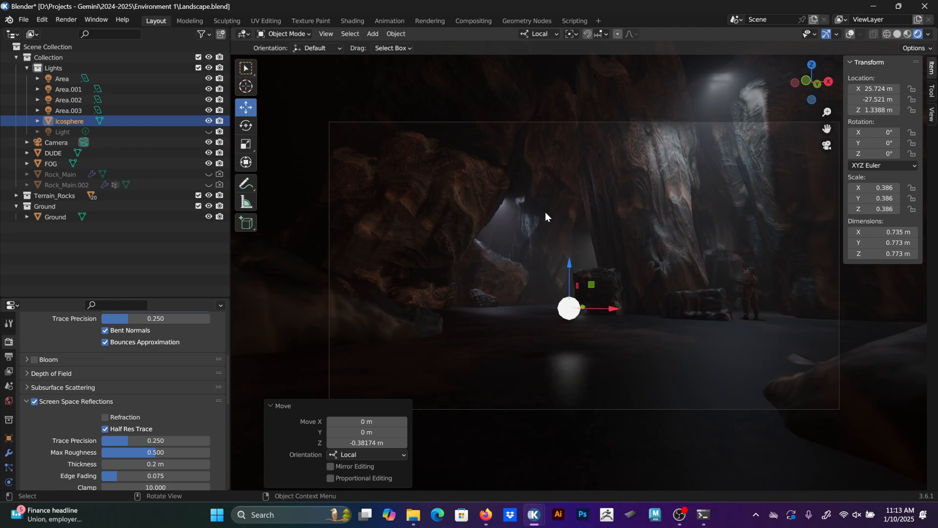
Move the glowing icosphere around to about X 24.6 m, Y -28 m, Z 2.09 m and shrink it to a scale of about 0.351.
{"action": "key", "text": "g"}
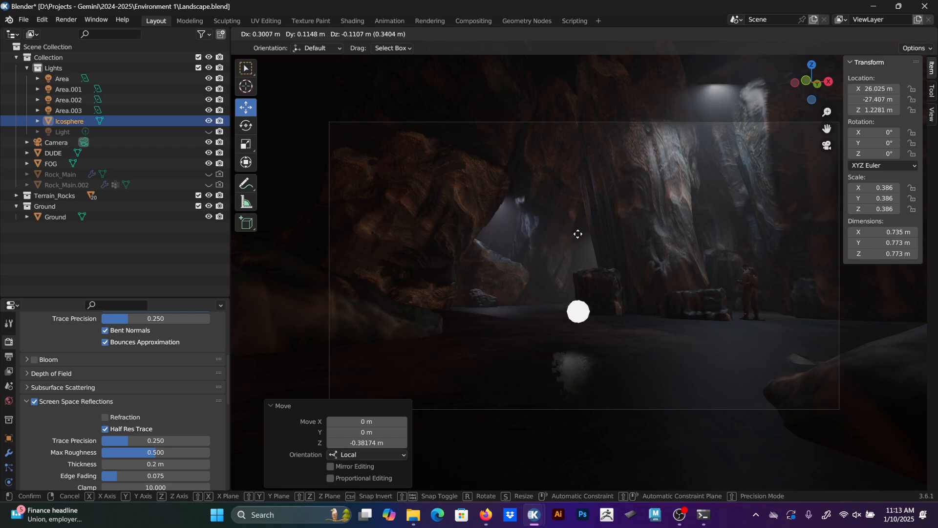
{"action": "left_click", "coordinate": [632, 216]}
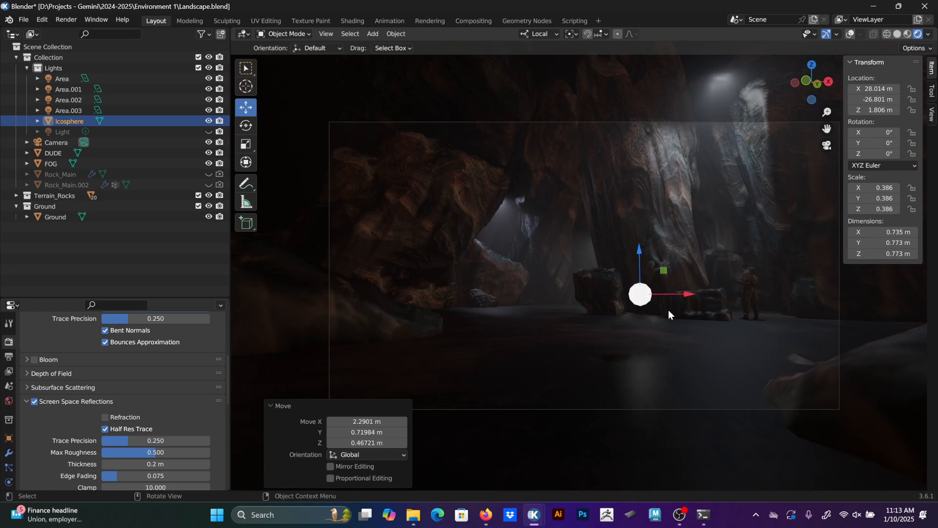
{"action": "key", "text": "g"}
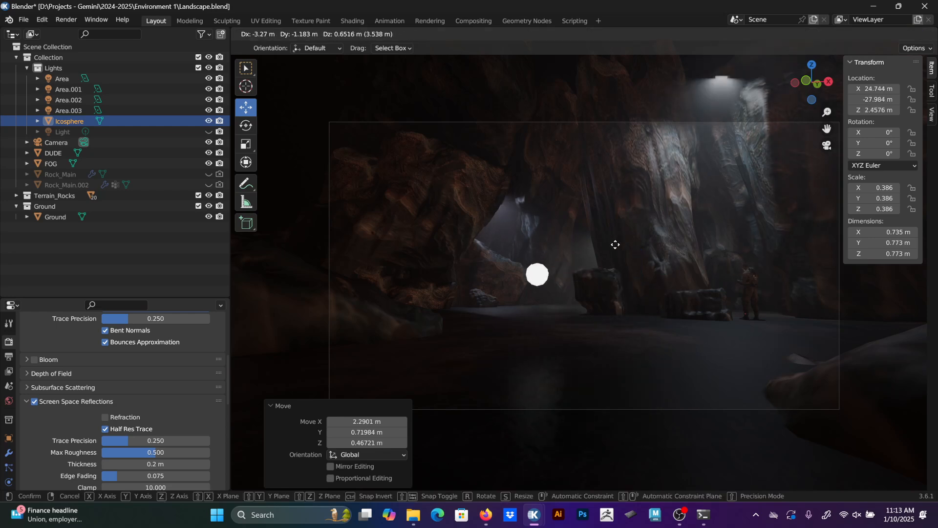
{"action": "left_click", "coordinate": [613, 254]}
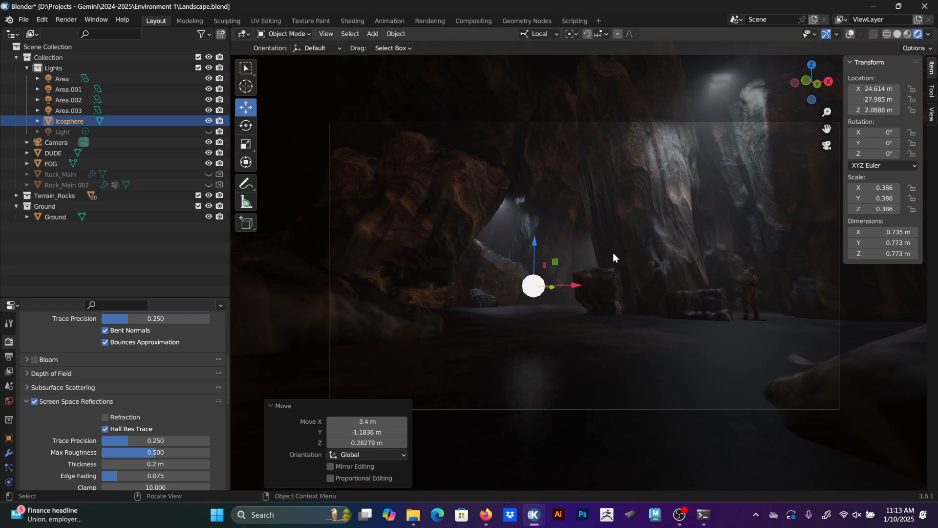
{"action": "key", "text": "s"}
{"action": "left_click", "coordinate": [609, 232]}
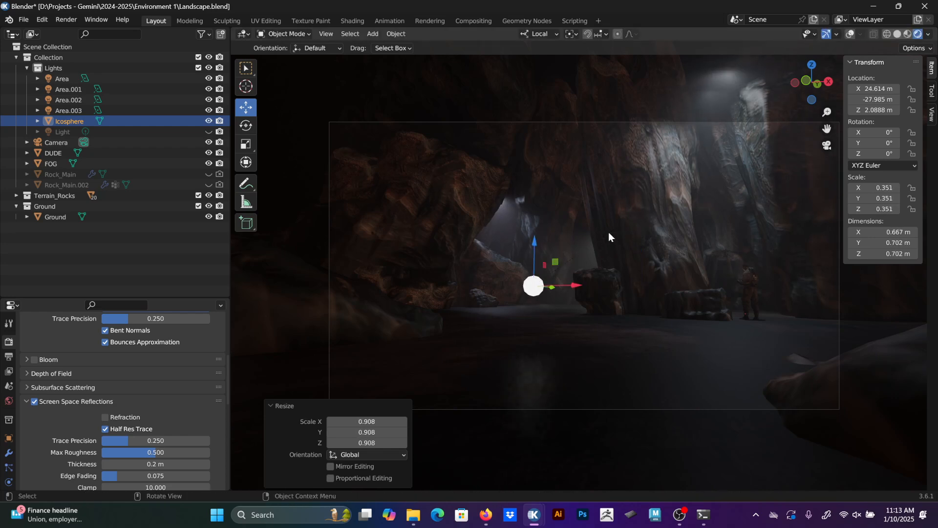
Enable Bloom and switch it off and on to compare the glow around the icosphere, leaving it enabled.
{"action": "left_click", "coordinate": [33, 359]}
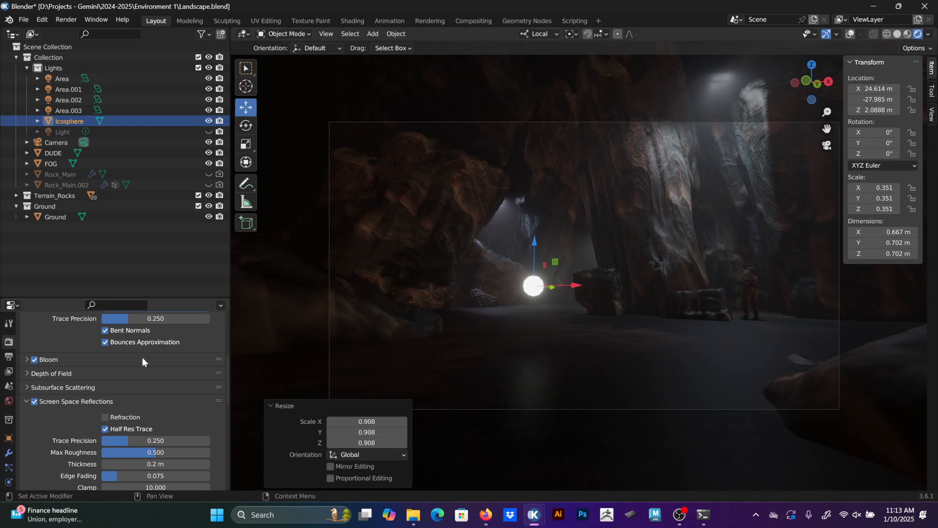
{"action": "left_click", "coordinate": [33, 361]}
{"action": "left_click", "coordinate": [33, 361]}
{"action": "left_click", "coordinate": [33, 361]}
{"action": "left_click", "coordinate": [33, 361]}
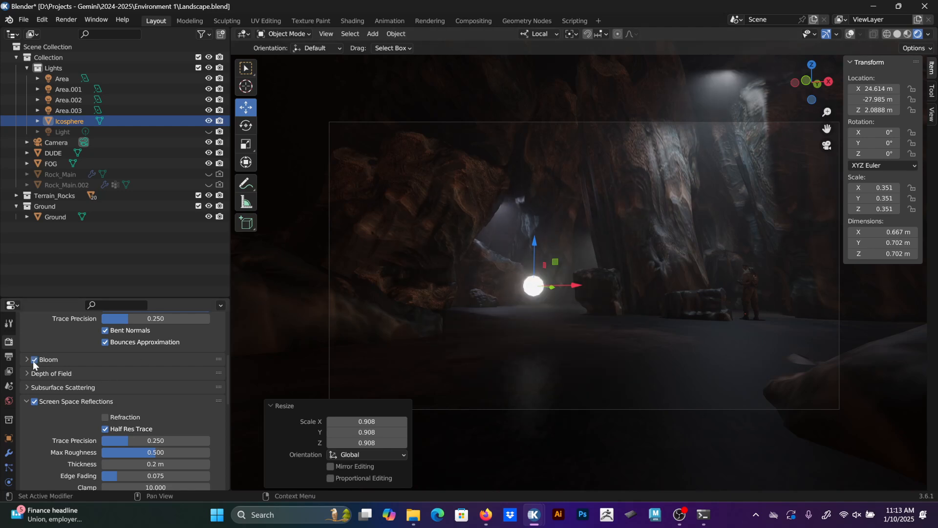
{"action": "left_click", "coordinate": [33, 361]}
{"action": "left_click", "coordinate": [33, 361]}
Scale the glowing icosphere down to about 0.225 and lower it close to the floor at about Z 0.79 m.
{"action": "key", "text": "s"}
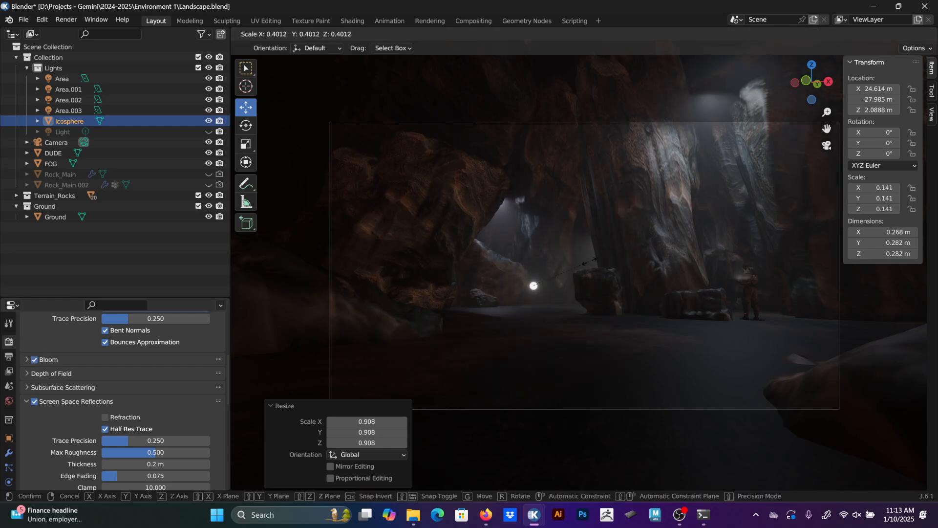
{"action": "left_click", "coordinate": [626, 264]}
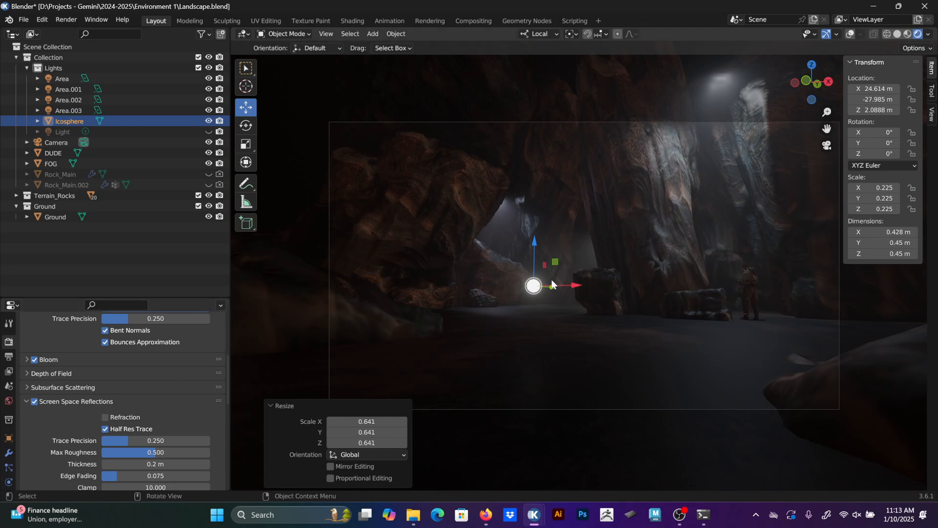
{"action": "left_click_drag", "start_coordinate": [532, 239], "coordinate": [532, 279]}
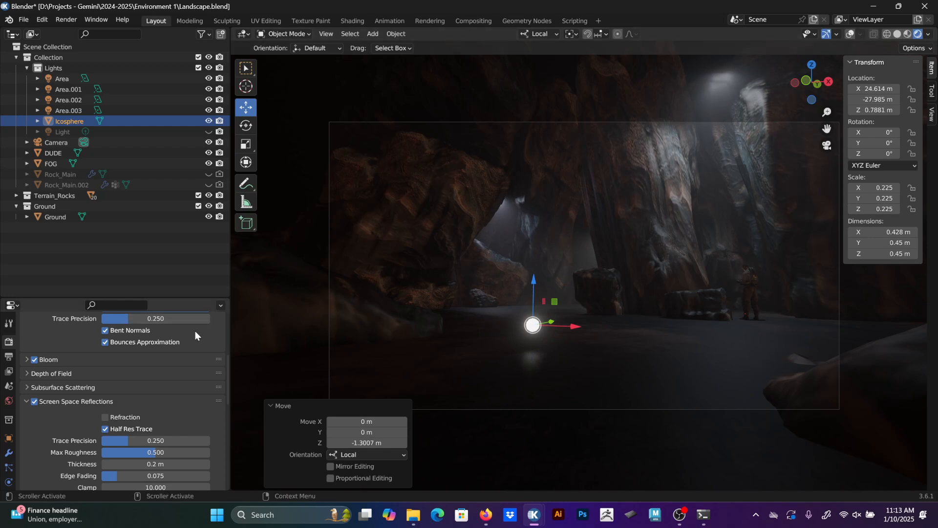
Enlarge the glowing icosphere to about 5.8 m across to test its bloom and floor reflection.
{"action": "key", "text": "s"}
{"action": "left_click", "coordinate": [611, 298]}
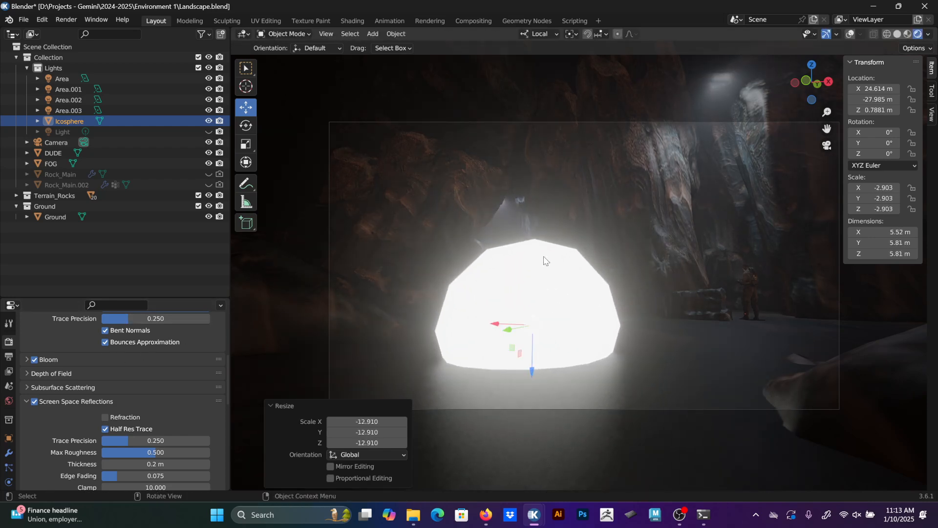
Raise the glowing icosphere about 7.2 m, and reposition it freely to about X 28.8, Y -26.4, Z 6.6 m.
{"action": "left_click_drag", "start_coordinate": [533, 342], "coordinate": [591, 167]}
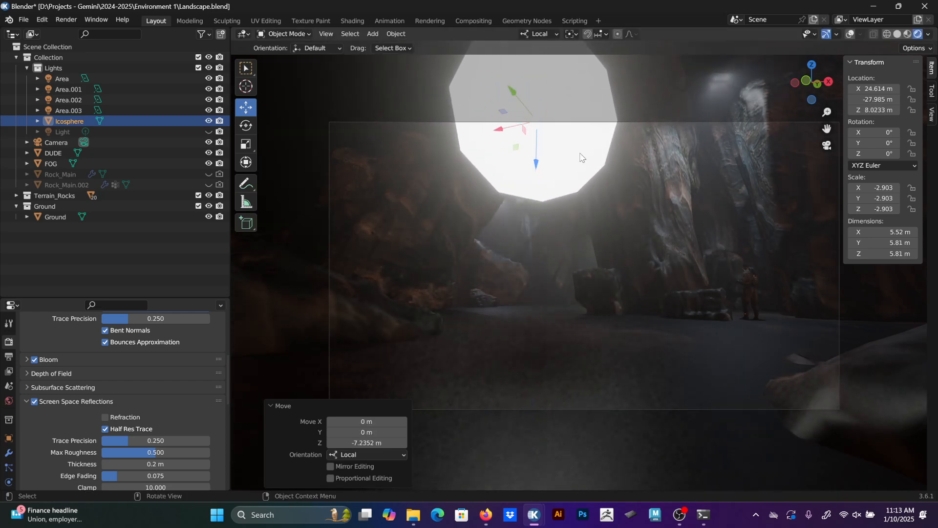
{"action": "key", "text": "g"}
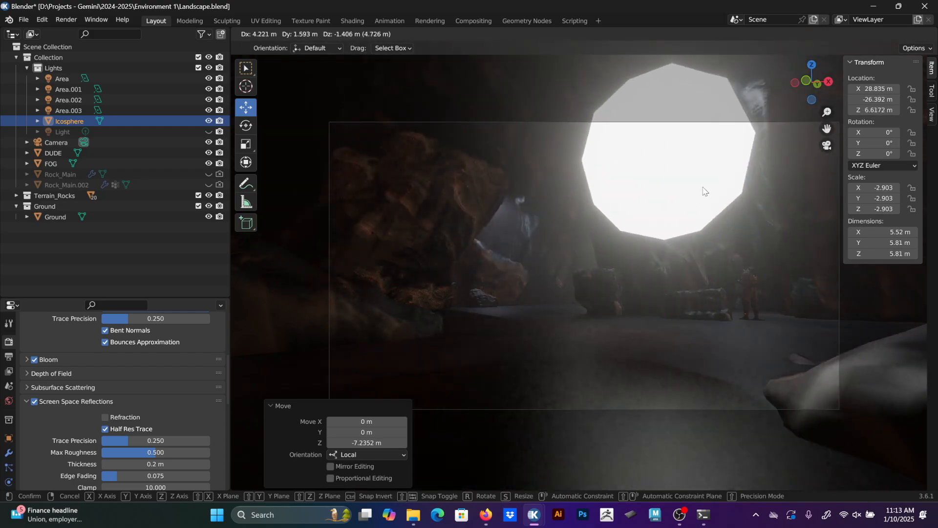
{"action": "left_click", "coordinate": [700, 190]}
Move the glowing icosphere along its local Y axis to about Y -35.5 m, towards the camera.
{"action": "middle_click_drag", "start_coordinate": [702, 192], "coordinate": [476, 310]}
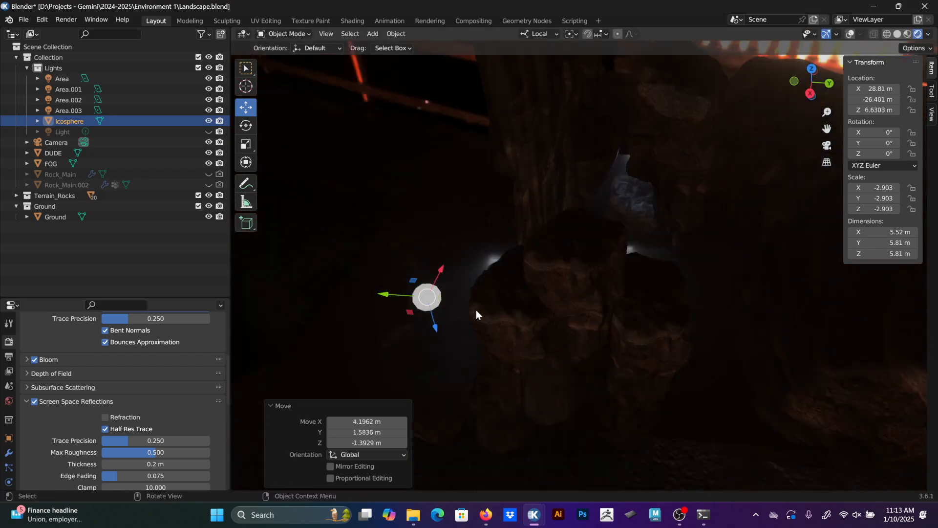
{"action": "key", "text": "KP_Decimal"}
{"action": "scroll", "coordinate": [452, 324], "scroll_direction": "down", "scroll_amount": 3}
{"action": "scroll", "coordinate": [542, 324], "scroll_direction": "down", "scroll_amount": 3}
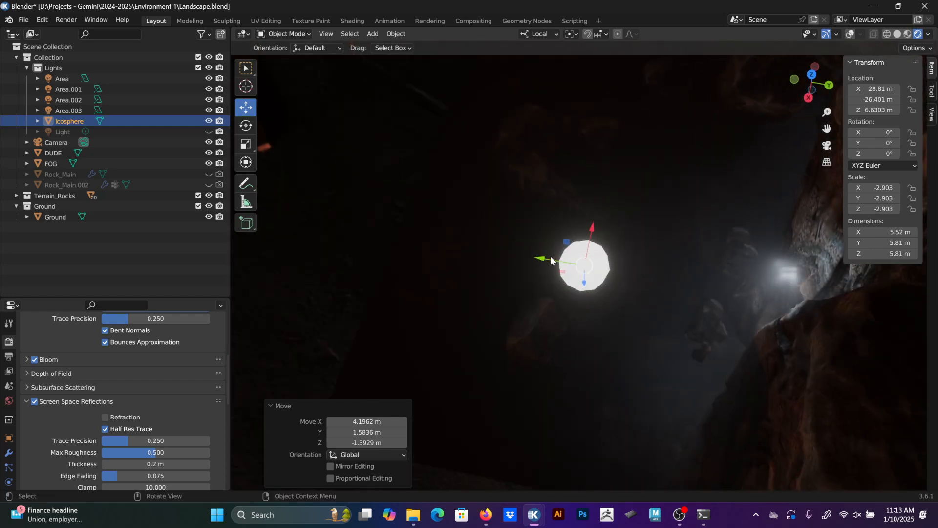
{"action": "key", "text": "g"}
{"action": "key", "text": "y"}
{"action": "key", "text": "y"}
{"action": "left_click", "coordinate": [400, 244]}
{"action": "middle_click_drag", "start_coordinate": [400, 244], "coordinate": [547, 333]}
{"action": "key", "text": "g"}
{"action": "key", "text": "y"}
{"action": "key", "text": "y"}
{"action": "left_click", "coordinate": [465, 295]}
Lower the icosphere about 3.1 m along its local Z axis and check it through the camera.
{"action": "scroll", "coordinate": [562, 347], "scroll_direction": "up", "scroll_amount": 5}
{"action": "middle_click_drag", "start_coordinate": [576, 361], "coordinate": [586, 249]}
{"action": "key", "text": "g"}
{"action": "key", "text": "z"}
{"action": "key", "text": "z"}
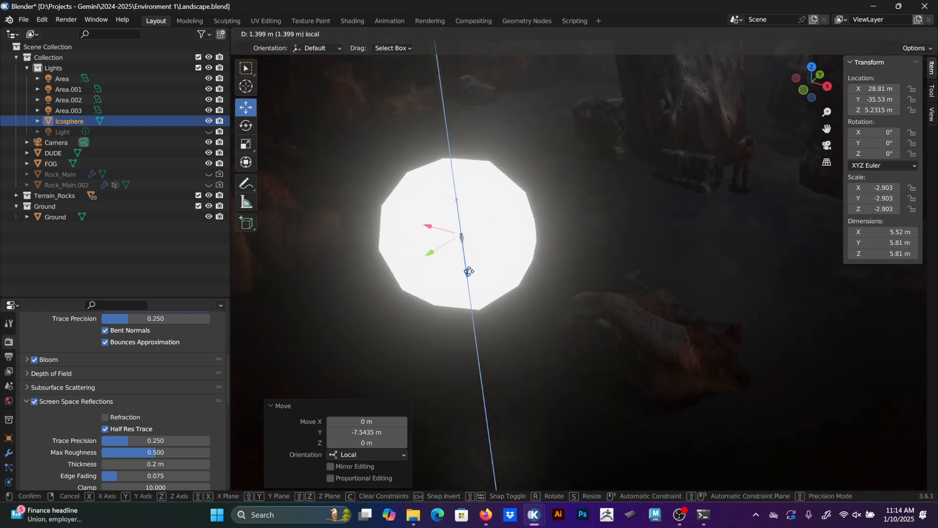
{"action": "left_click", "coordinate": [518, 315]}
{"action": "key", "text": "KP_0"}
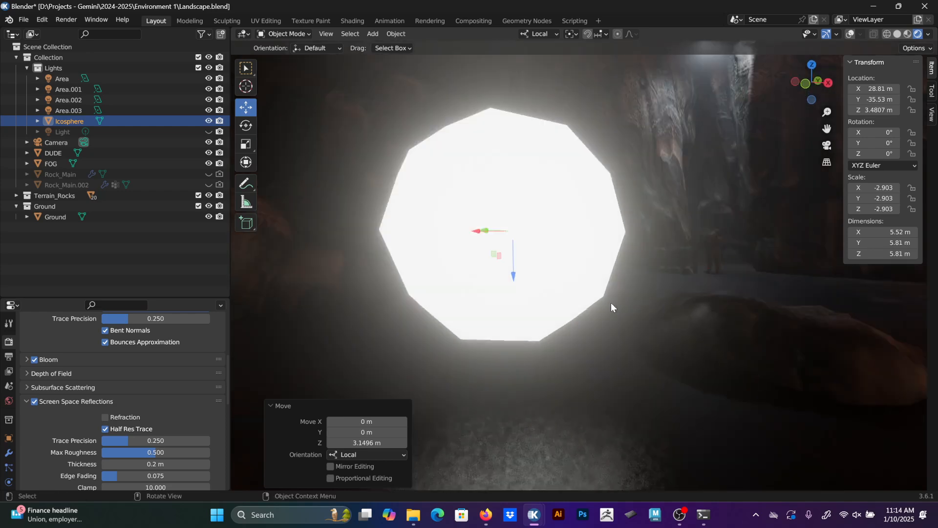
Nudge the icosphere about 0.17 m along its local Y axis.
{"action": "key", "text": "g"}
{"action": "key", "text": "y"}
{"action": "key", "text": "y"}
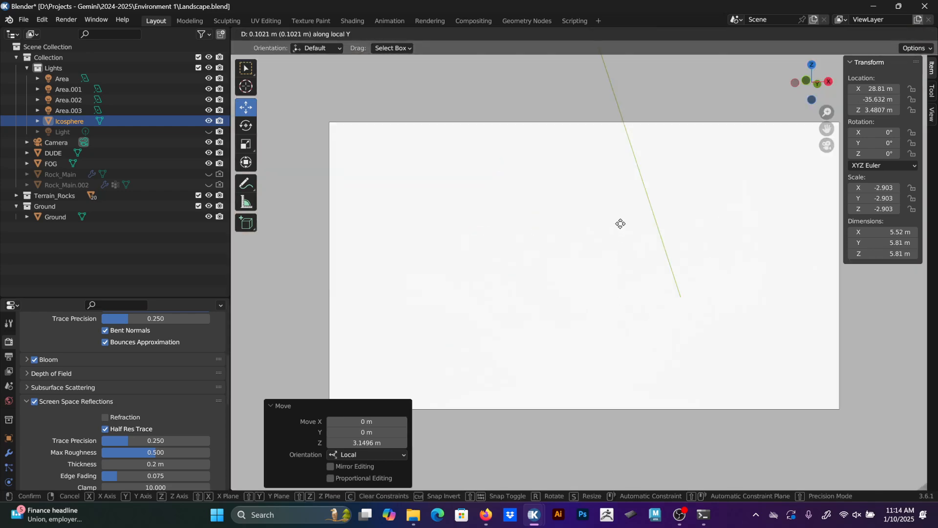
{"action": "left_click", "coordinate": [669, 292]}
Set the transform orientation to Global, move the icosphere about 8.5 m along negative Y, and check it through the camera.
{"action": "scroll", "coordinate": [695, 285], "scroll_direction": "down", "scroll_amount": 3}
{"action": "middle_click_drag", "start_coordinate": [696, 285], "coordinate": [632, 303]}
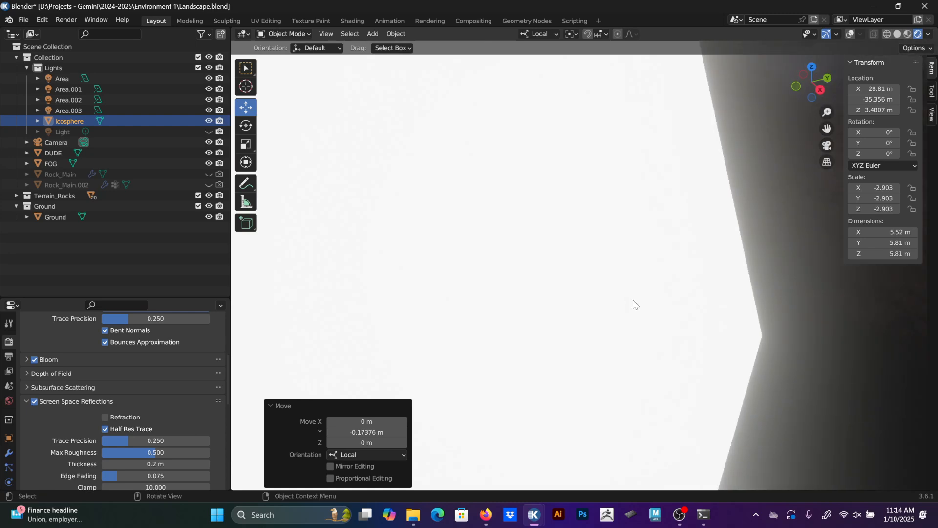
{"action": "scroll", "coordinate": [608, 282], "scroll_direction": "down", "scroll_amount": 5}
{"action": "middle_click_drag", "start_coordinate": [535, 283], "coordinate": [462, 348]}
{"action": "scroll", "coordinate": [482, 224], "scroll_direction": "down", "scroll_amount": 4}
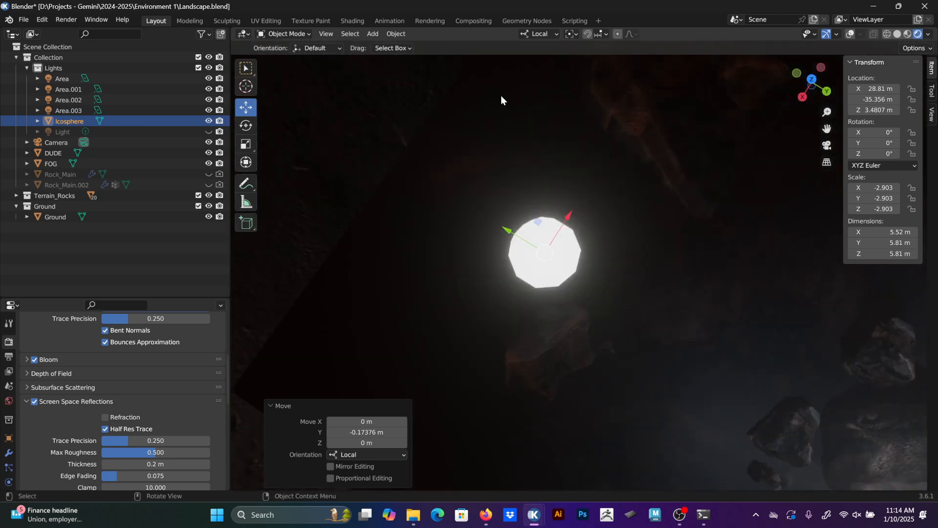
{"action": "left_click", "coordinate": [541, 36]}
{"action": "left_click", "coordinate": [545, 66]}
{"action": "middle_click_drag", "start_coordinate": [581, 277], "coordinate": [666, 268], "text": "shift"}
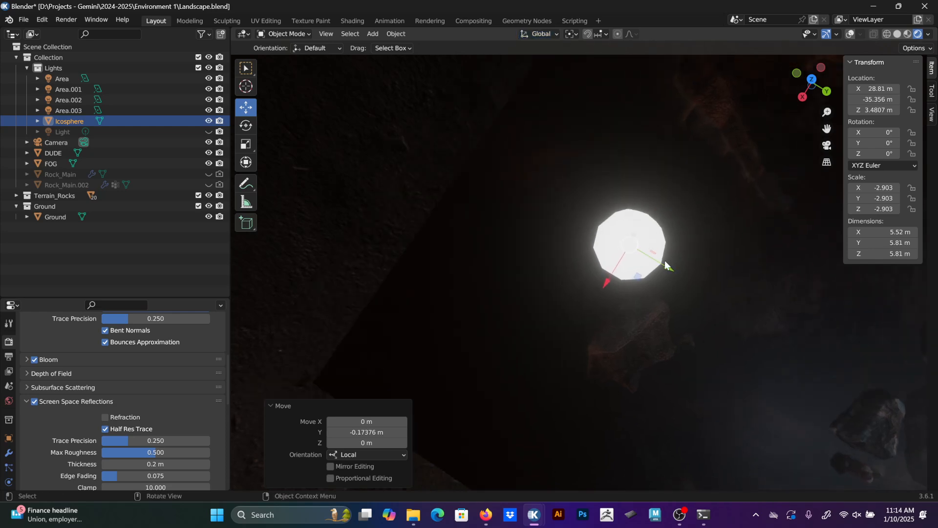
{"action": "left_click_drag", "start_coordinate": [673, 268], "coordinate": [572, 216]}
{"action": "middle_click_drag", "start_coordinate": [572, 216], "coordinate": [649, 249]}
{"action": "key", "text": "KP_0"}
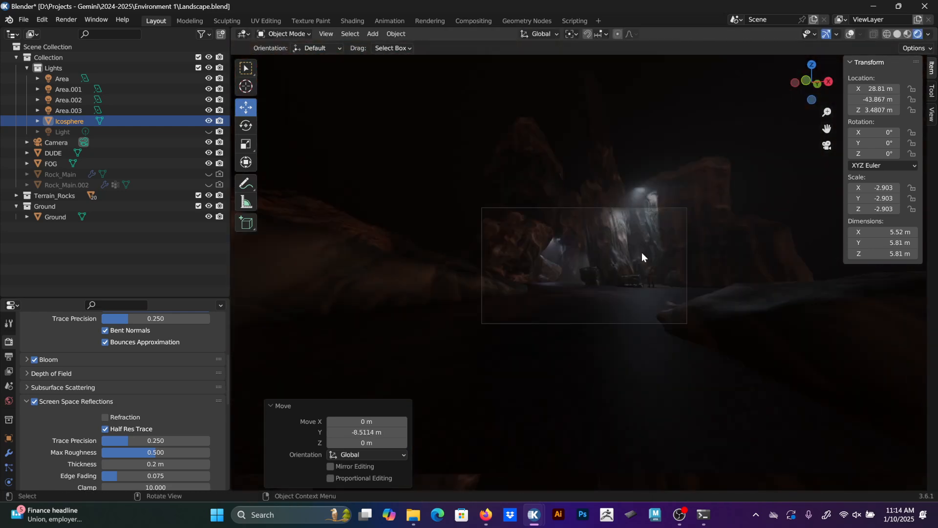
{"action": "scroll", "coordinate": [632, 273], "scroll_direction": "up", "scroll_amount": 3}
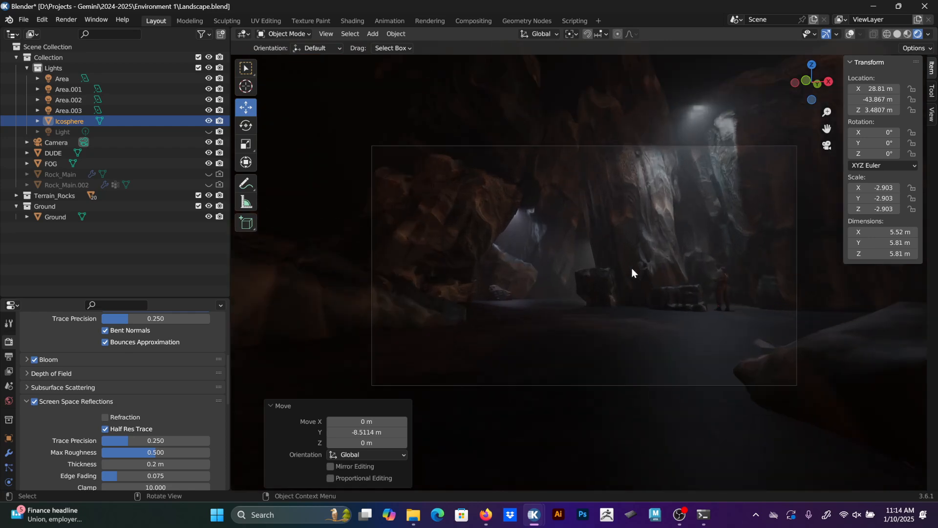
{"action": "scroll", "coordinate": [632, 273], "scroll_direction": "up", "scroll_amount": 1}
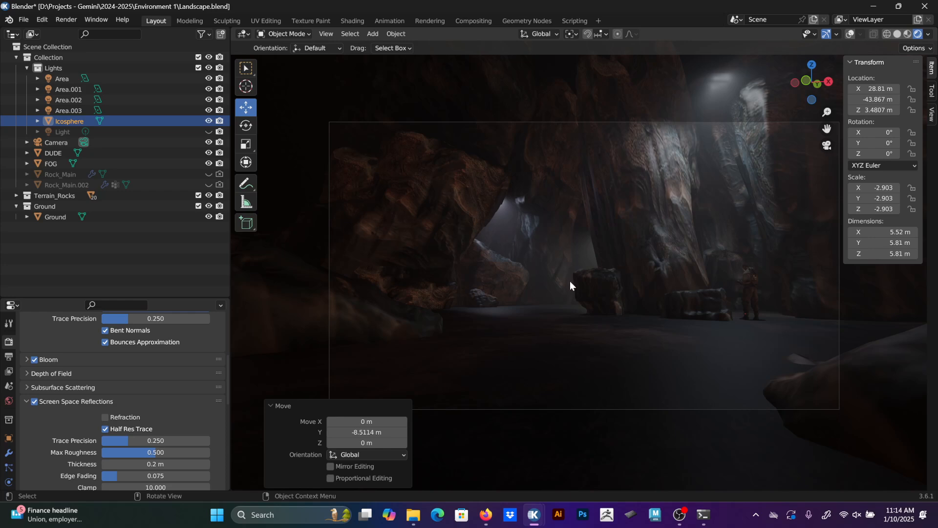
Delete the glowing icosphere and return to the camera view.
{"action": "middle_click_drag", "start_coordinate": [577, 274], "coordinate": [585, 281]}
{"action": "key", "text": "x"}
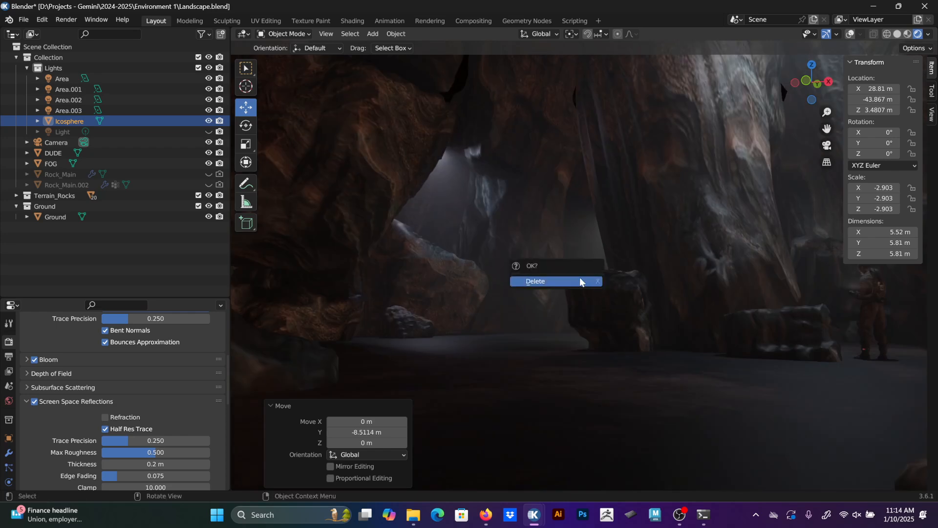
{"action": "left_click", "coordinate": [580, 281]}
{"action": "key", "text": "KP_0"}
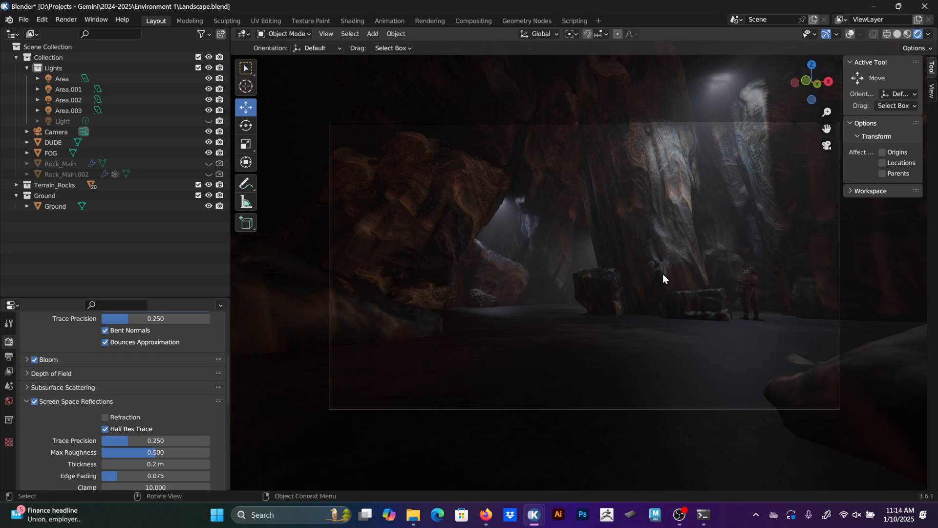
Move the small rock near the middle of the cave floor about 1.9 m along X and lower it slightly.
{"action": "left_click", "coordinate": [677, 360]}
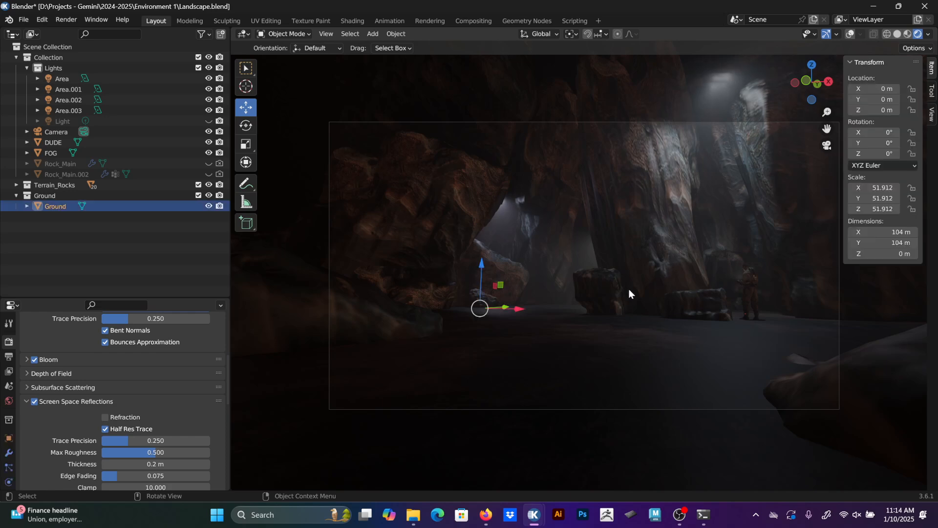
{"action": "left_click", "coordinate": [608, 288]}
{"action": "left_click_drag", "start_coordinate": [595, 266], "coordinate": [595, 271]}
{"action": "left_click_drag", "start_coordinate": [636, 312], "coordinate": [655, 312]}
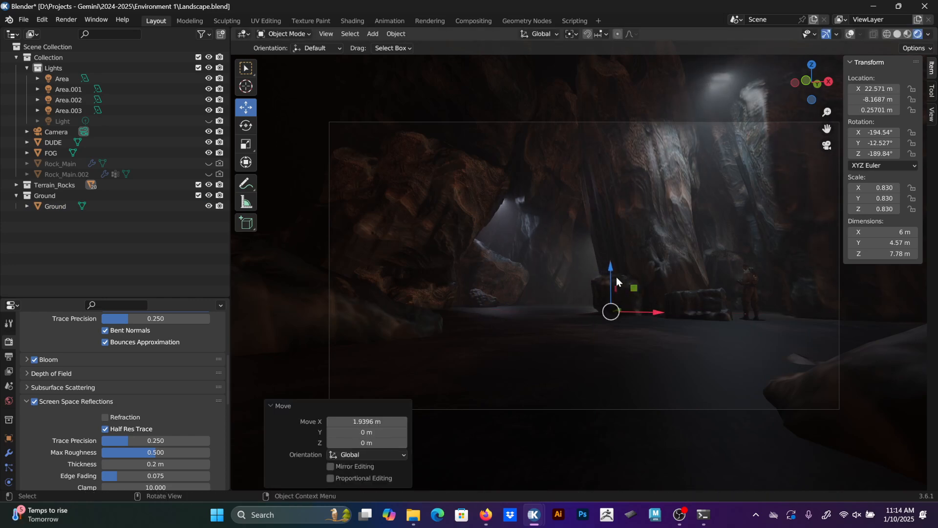
{"action": "left_click_drag", "start_coordinate": [611, 270], "coordinate": [609, 273]}
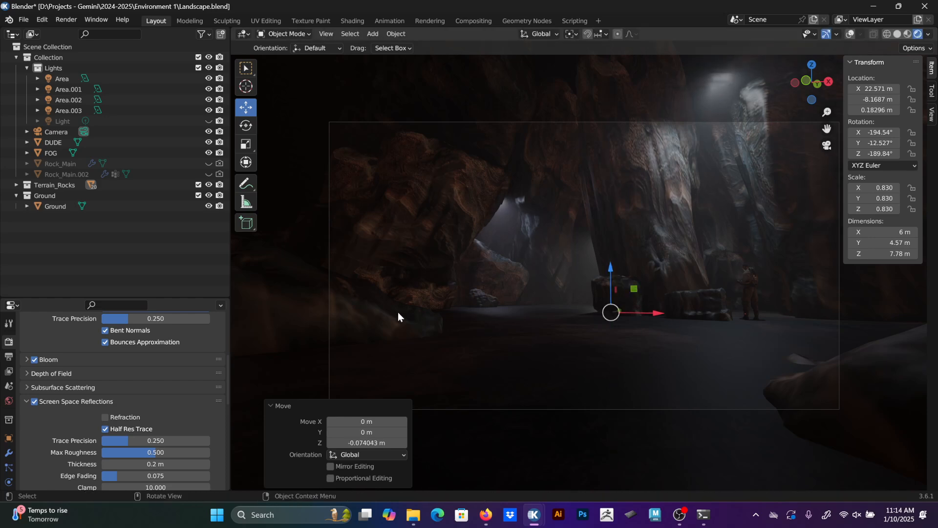
Show the viewport overlays and examine the Area and Area.001 lights up close.
{"action": "left_click", "coordinate": [492, 313]}
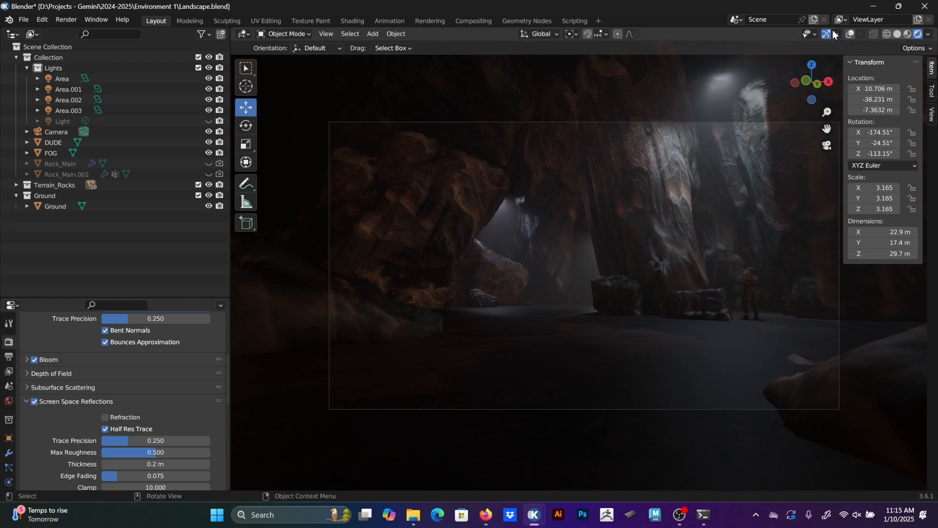
{"action": "left_click", "coordinate": [851, 33]}
{"action": "middle_click_drag", "start_coordinate": [792, 103], "coordinate": [611, 286]}
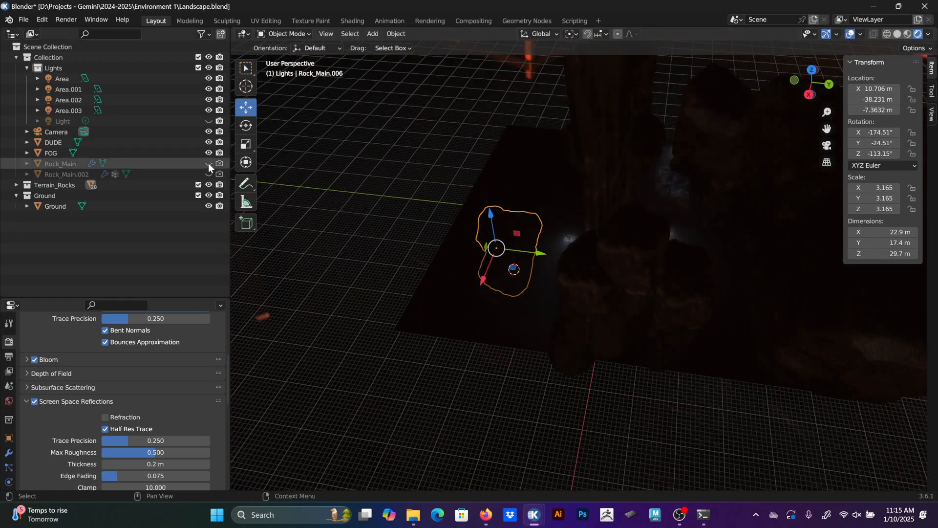
{"action": "left_click", "coordinate": [62, 79]}
{"action": "middle_click_drag", "start_coordinate": [283, 147], "coordinate": [490, 151]}
{"action": "key", "text": "KP_Decimal"}
{"action": "middle_click_drag", "start_coordinate": [492, 191], "coordinate": [430, 201]}
{"action": "left_click", "coordinate": [136, 88]}
{"action": "middle_click_drag", "start_coordinate": [316, 143], "coordinate": [532, 150]}
{"action": "key", "text": "KP_Decimal"}
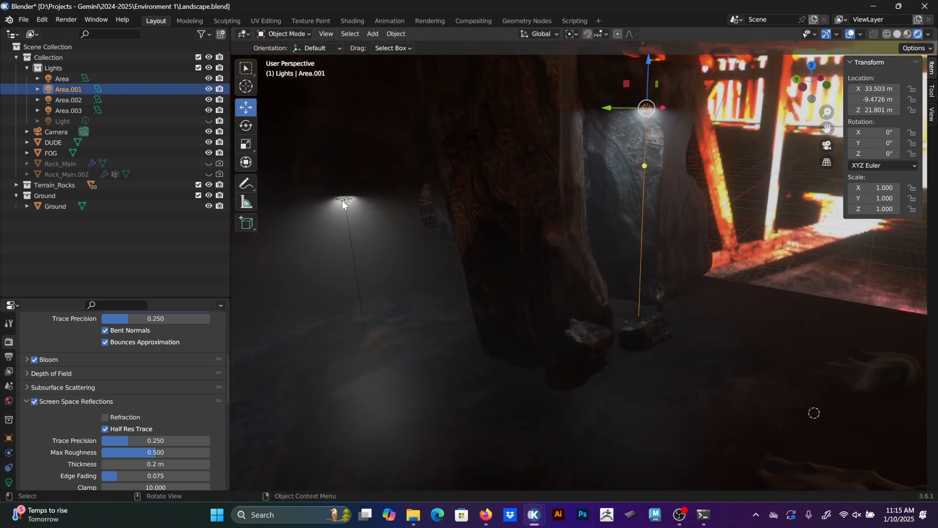
Duplicate the Area.002 light about 9.2 m along X and raise the copy about 3.3 m.
{"action": "left_click", "coordinate": [342, 204]}
{"action": "middle_click_drag", "start_coordinate": [343, 204], "coordinate": [770, 295]}
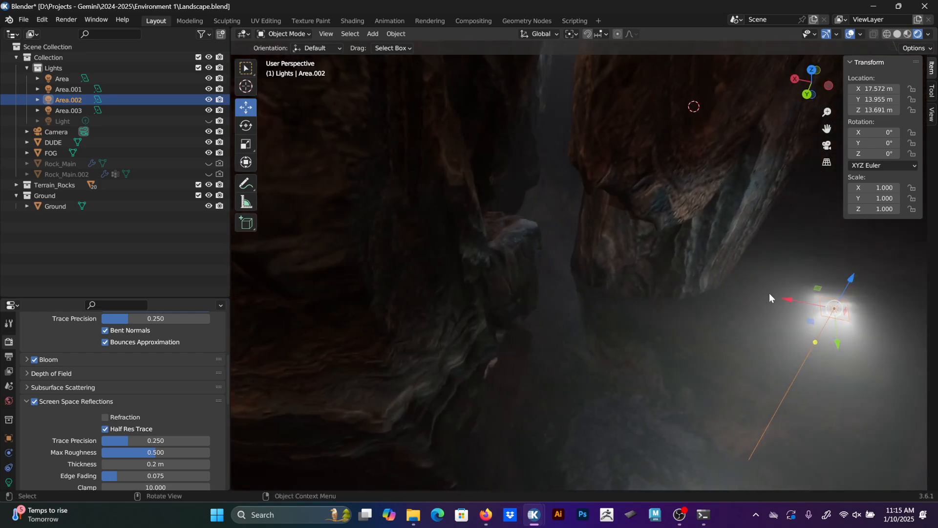
{"action": "key", "text": "shift+d"}
{"action": "key", "text": "x"}
{"action": "left_click", "coordinate": [546, 244]}
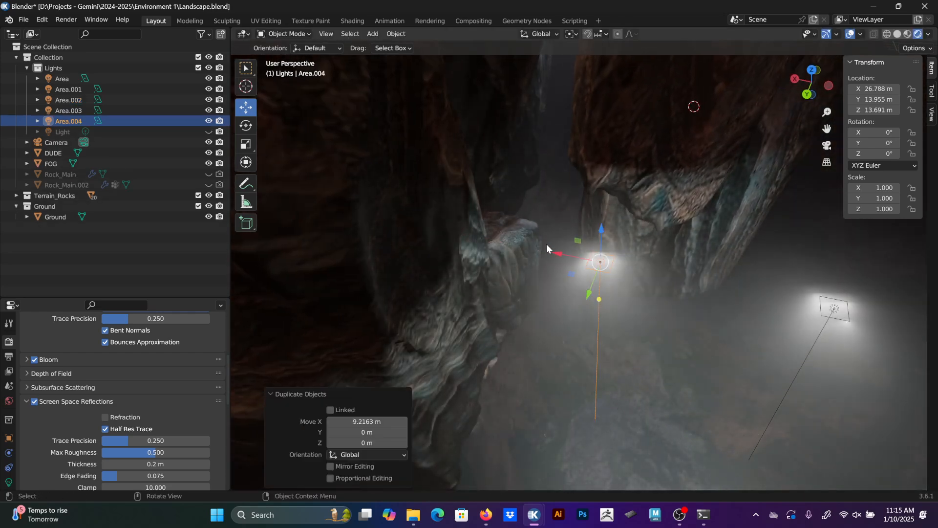
{"action": "middle_click_drag", "start_coordinate": [546, 244], "coordinate": [575, 201]}
{"action": "key", "text": "g"}
{"action": "key", "text": "z"}
{"action": "left_click", "coordinate": [415, 115]}
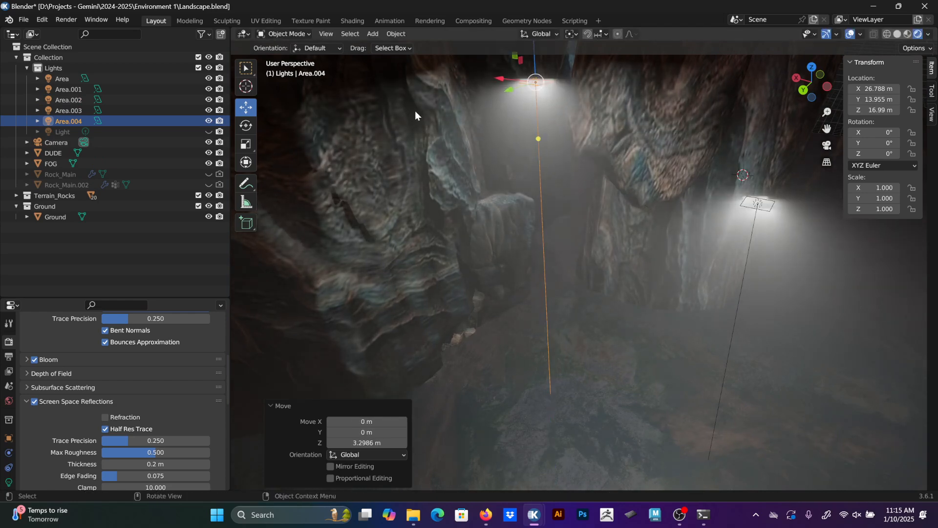
Give the copied area light a pale blue color, hue 0.639 and saturation 0.378, while looking through the camera.
{"action": "scroll", "coordinate": [9, 460], "scroll_direction": "down", "scroll_amount": 2}
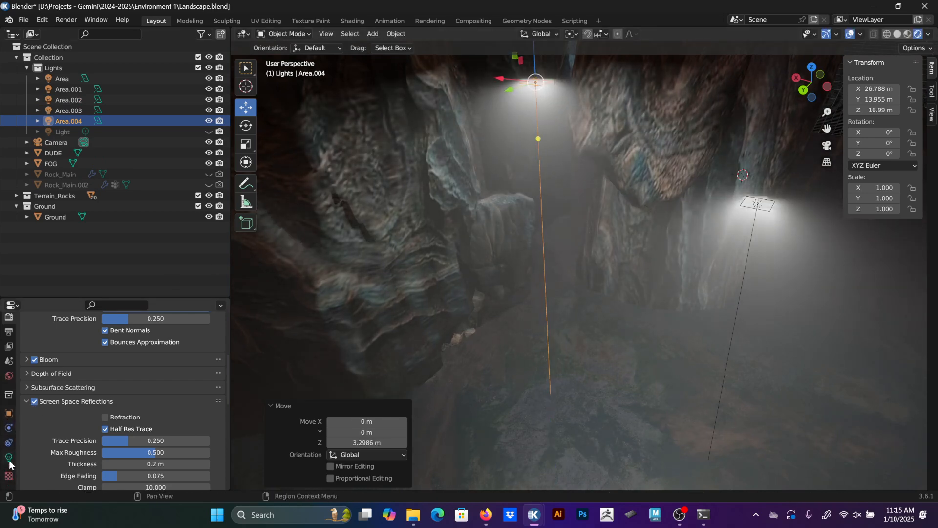
{"action": "left_click", "coordinate": [8, 457]}
{"action": "middle_click_drag", "start_coordinate": [469, 357], "coordinate": [512, 346]}
{"action": "key", "text": "KP_0"}
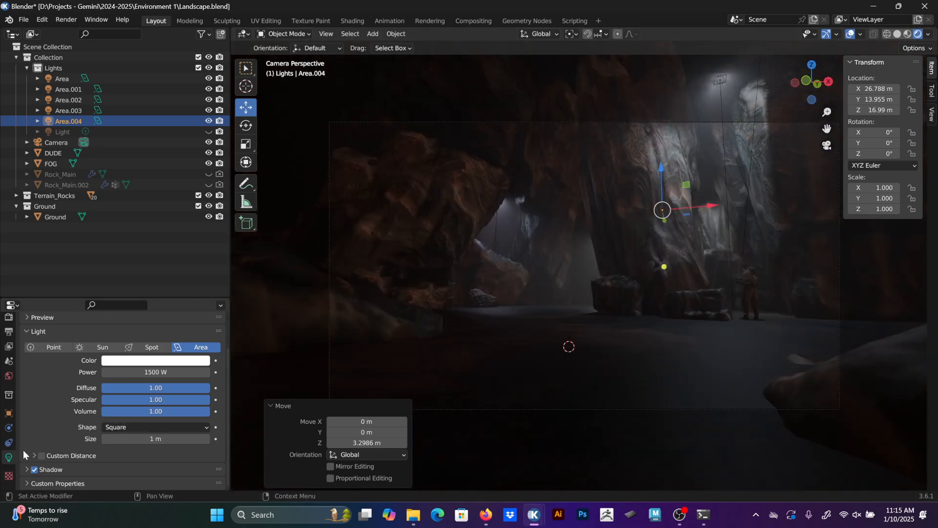
{"action": "left_click", "coordinate": [152, 360]}
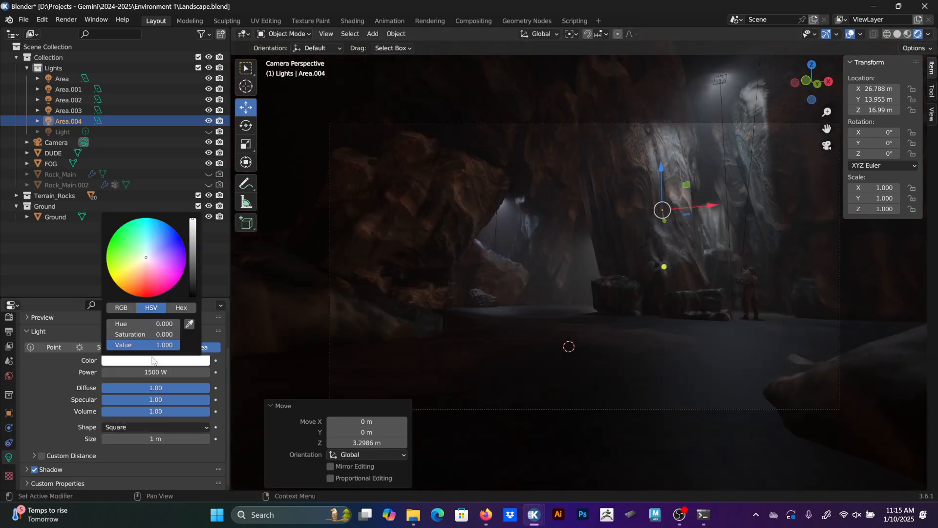
{"action": "left_click", "coordinate": [151, 252]}
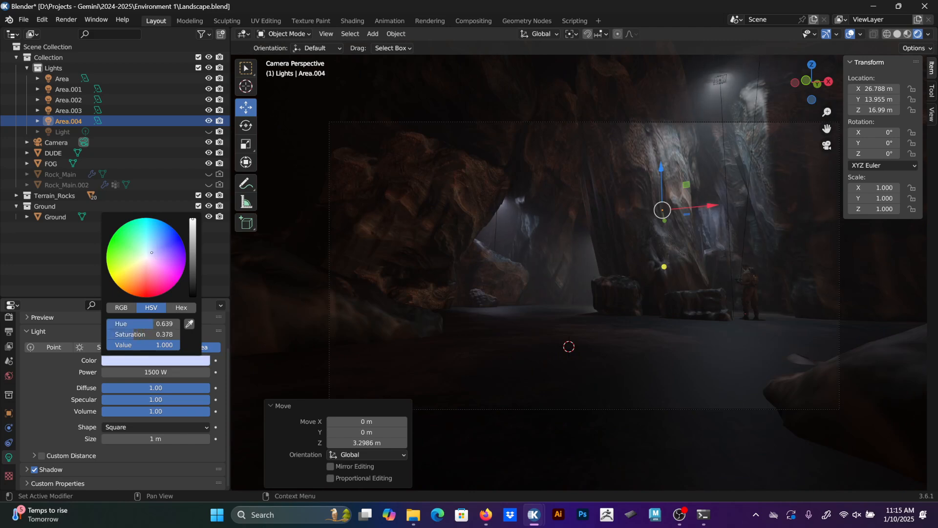
Raise the copied area light about 11.5 m and set its power to 2500 W.
{"action": "left_click_drag", "start_coordinate": [656, 168], "coordinate": [662, 103]}
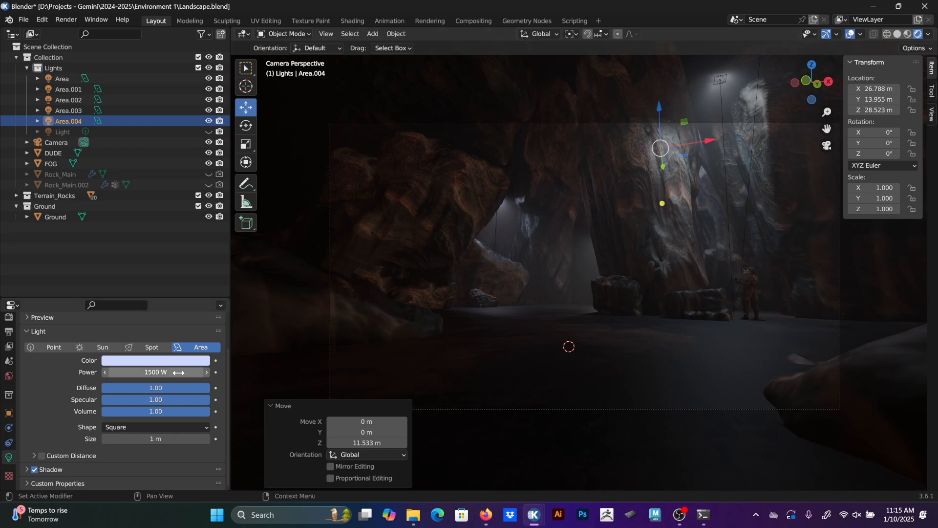
{"action": "left_click", "coordinate": [161, 372]}
{"action": "type", "text": "2"}
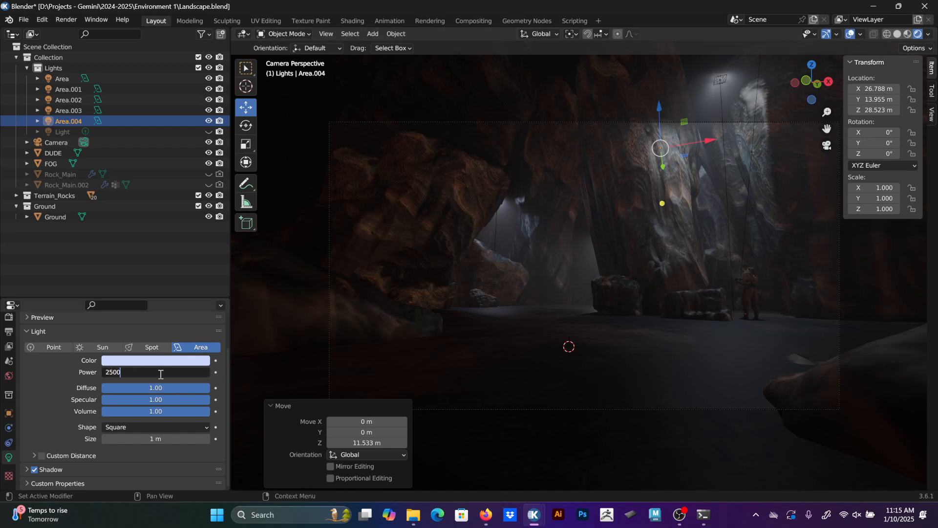
{"action": "key", "text": "Return"}
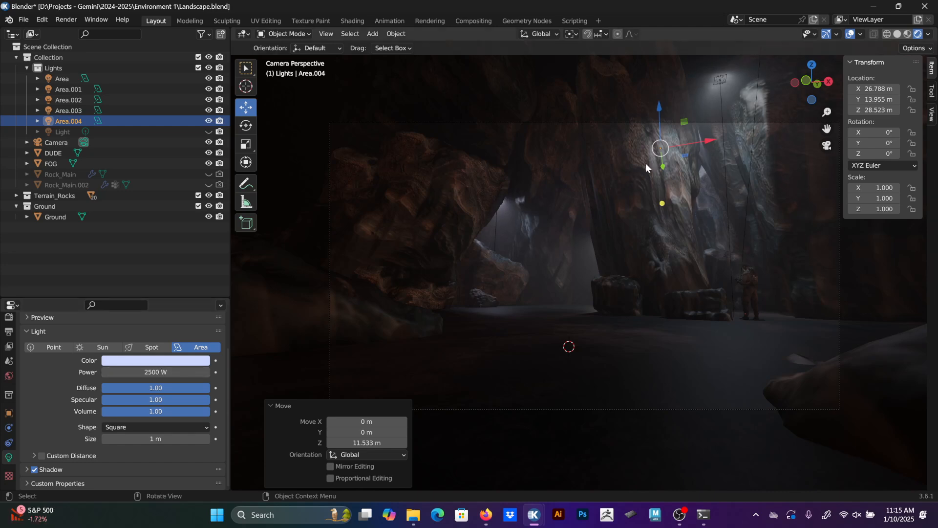
Fine-tune the copied light's placement: lower it about 2.4 m, shift it about 0.8 m along X and rotate it about -17.6° in view.
{"action": "mouse_move", "coordinate": [659, 104]}
{"action": "left_mouse_down"}
{"action": "mouse_move", "coordinate": [665, 77]}
{"action": "mouse_move", "coordinate": [664, 120]}
{"action": "left_mouse_up"}
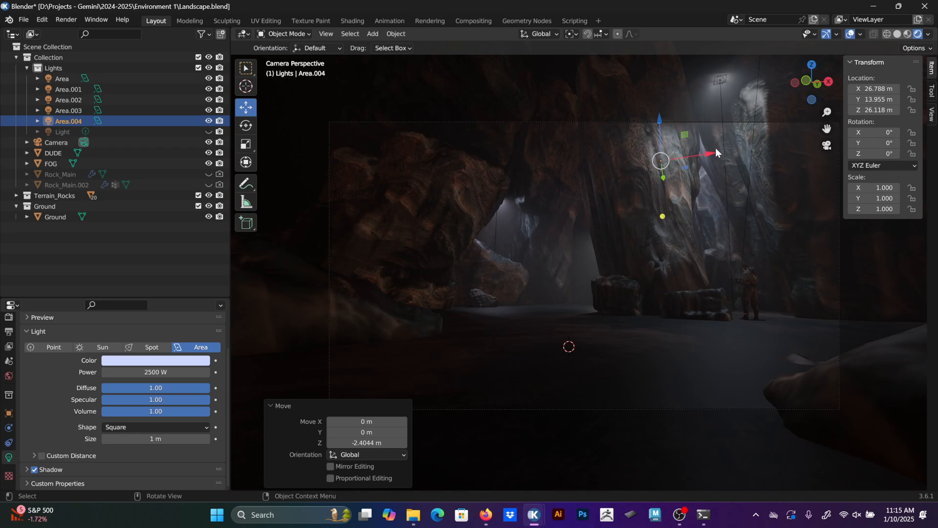
{"action": "left_click_drag", "start_coordinate": [716, 147], "coordinate": [669, 153]}
{"action": "key", "text": "r"}
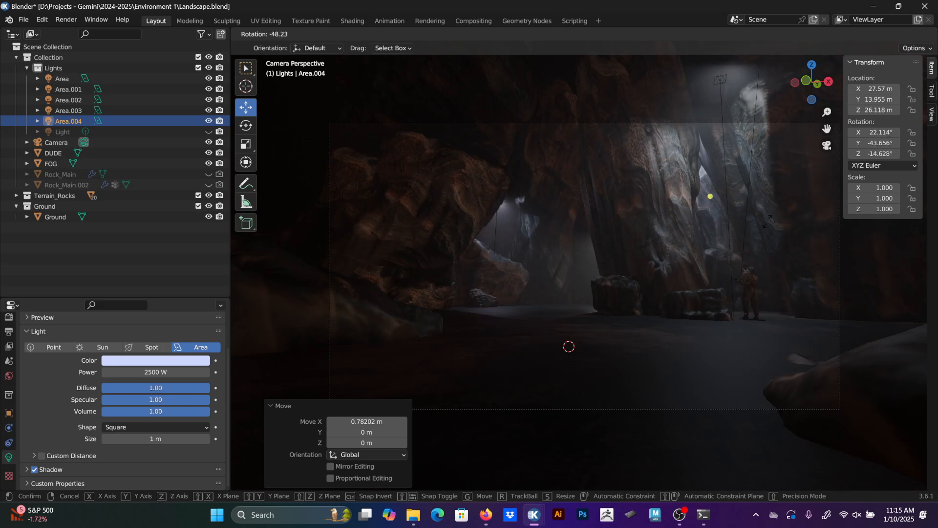
{"action": "left_click", "coordinate": [724, 274]}
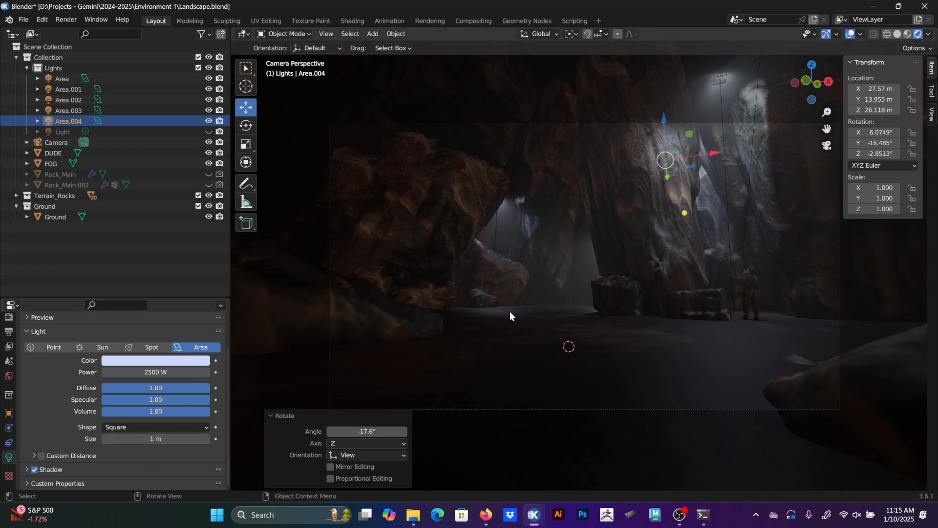
{"action": "left_click", "coordinate": [679, 349]}
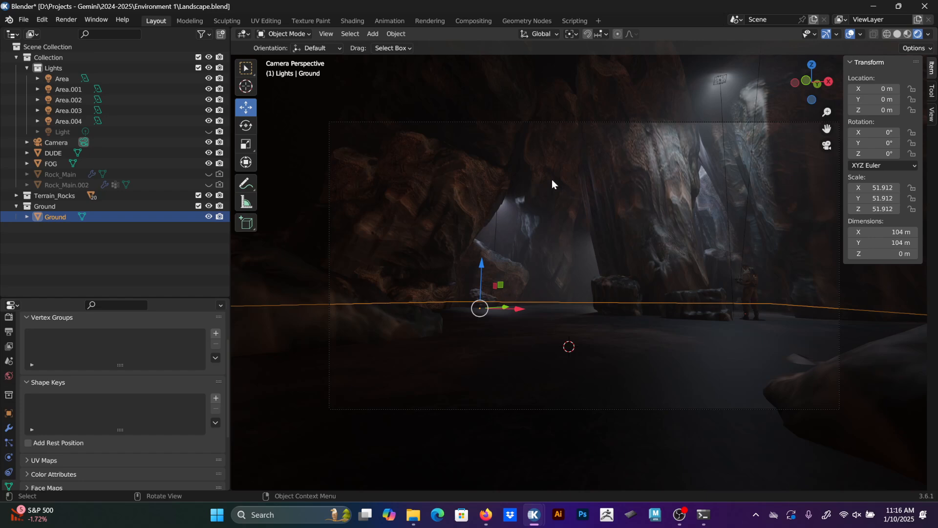
Subdivide the whole Ground mesh repeatedly with one-cut subdivisions until it forms a dense grid.
{"action": "middle_click_drag", "start_coordinate": [552, 182], "coordinate": [681, 316]}
{"action": "key", "text": "Tab"}
{"action": "middle_click_drag", "start_coordinate": [645, 283], "coordinate": [611, 245]}
{"action": "right_click", "coordinate": [543, 227]}
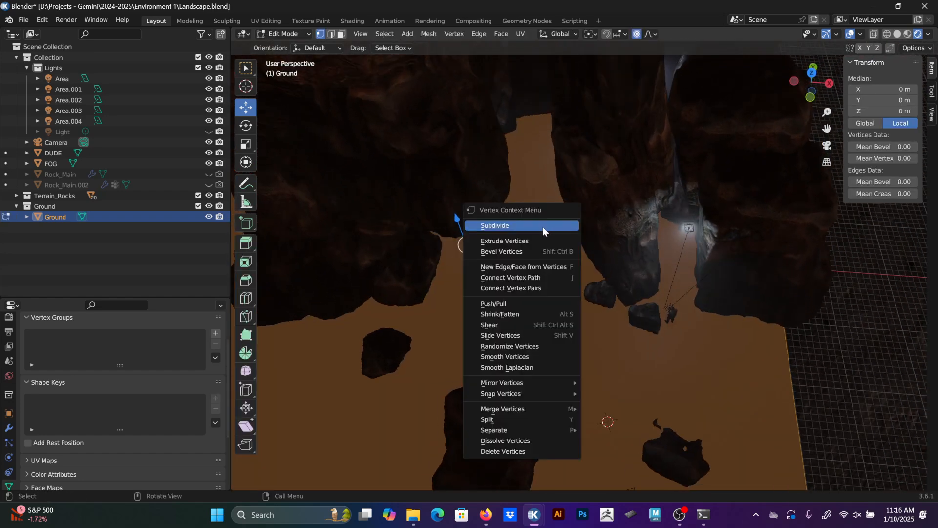
{"action": "left_click", "coordinate": [542, 226]}
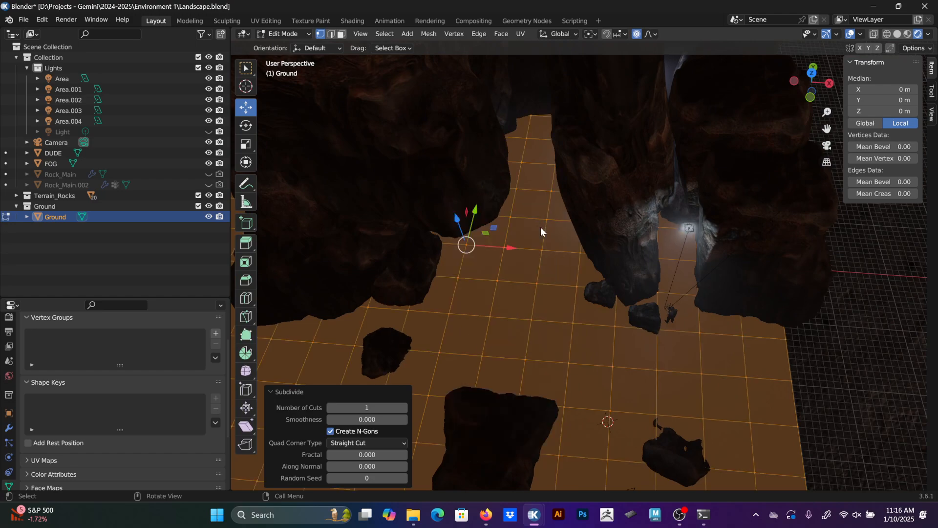
{"action": "right_click", "coordinate": [540, 227]}
{"action": "left_click", "coordinate": [541, 227]}
{"action": "right_click", "coordinate": [541, 227]}
{"action": "left_click", "coordinate": [540, 226]}
{"action": "right_click", "coordinate": [540, 227]}
{"action": "left_click", "coordinate": [541, 227]}
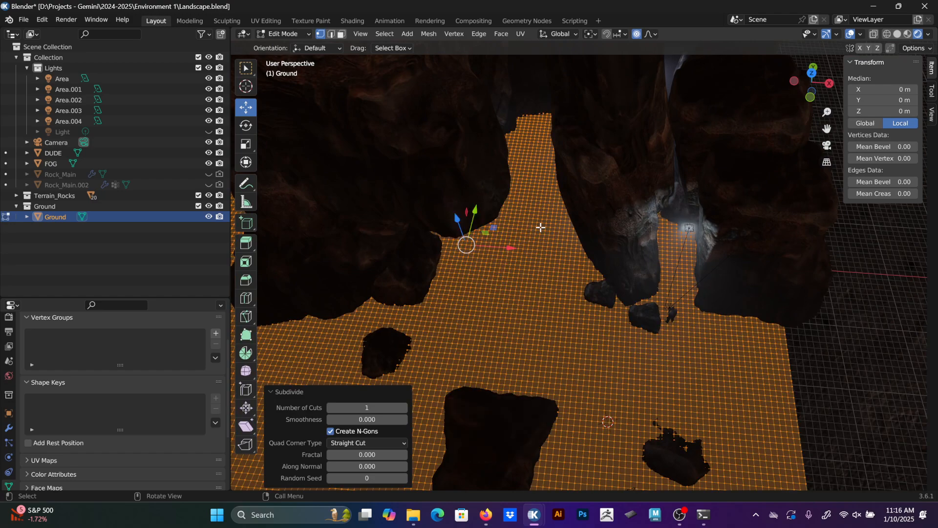
{"action": "right_click", "coordinate": [540, 227]}
{"action": "left_click", "coordinate": [541, 227]}
{"action": "key", "text": "Tab"}
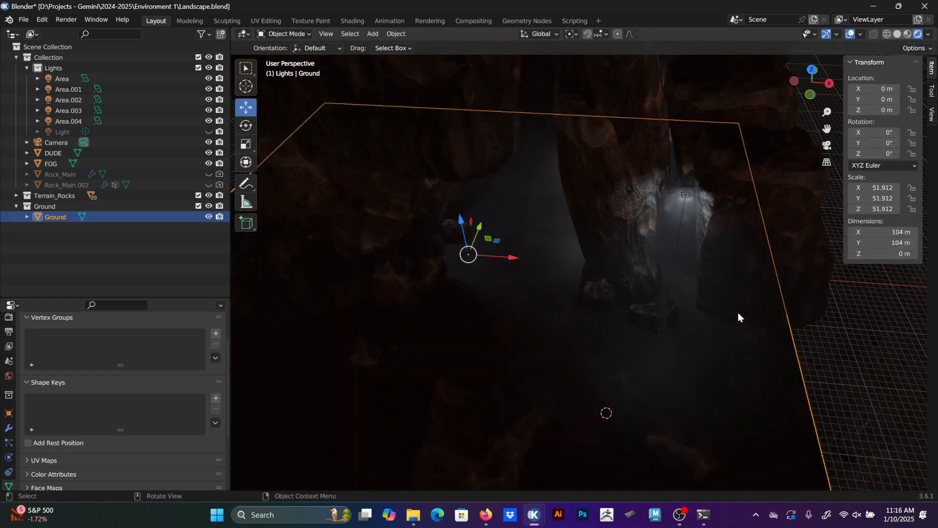
Select surplus ground vertices outside the camera's view with the help of the top view and delete their faces.
{"action": "middle_click_drag", "start_coordinate": [738, 318], "coordinate": [410, 169]}
{"action": "key", "text": "Tab"}
{"action": "scroll", "coordinate": [499, 184], "scroll_direction": "down", "scroll_amount": 2}
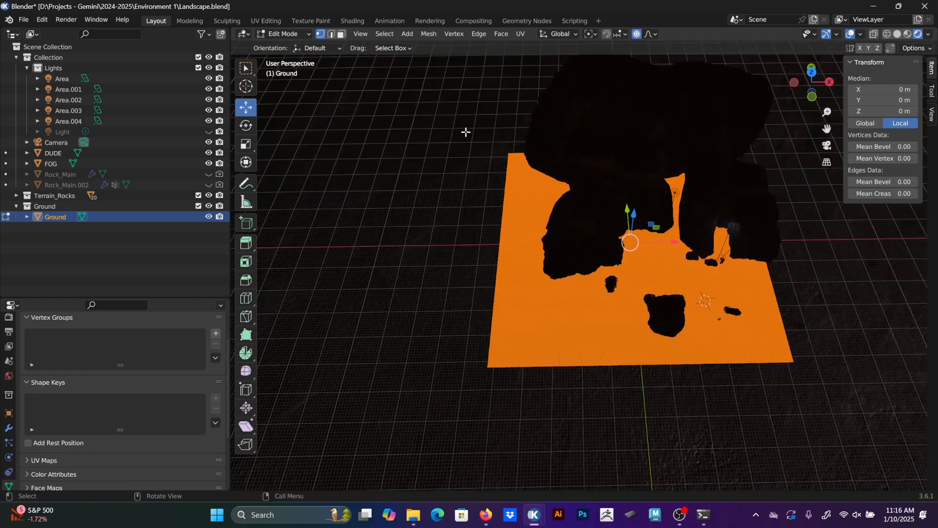
{"action": "left_click_drag", "start_coordinate": [464, 129], "coordinate": [557, 406]}
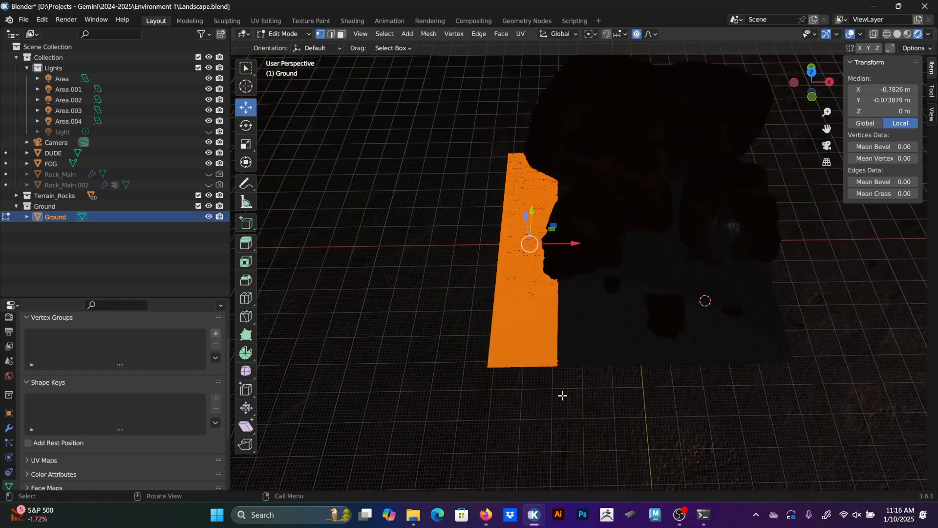
{"action": "left_click", "coordinate": [812, 72]}
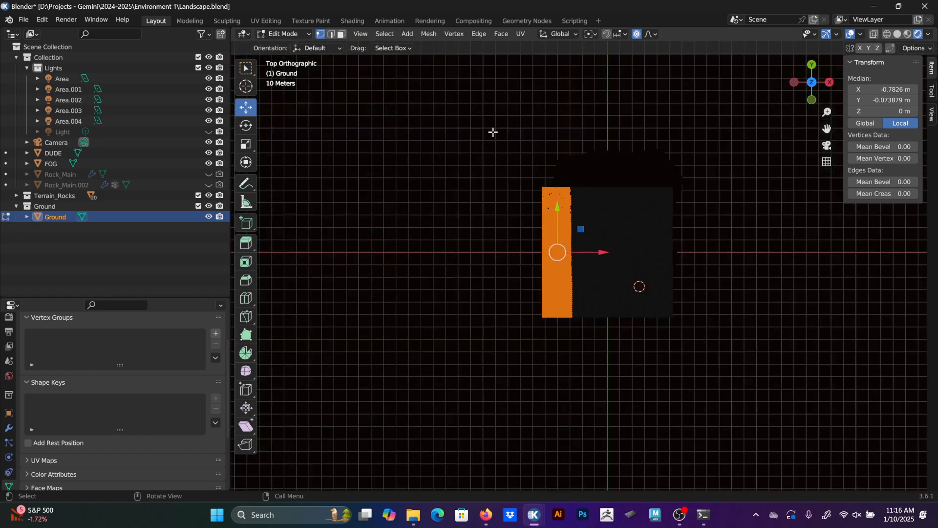
{"action": "left_click_drag", "start_coordinate": [493, 131], "coordinate": [572, 346]}
{"action": "left_click_drag", "start_coordinate": [582, 316], "coordinate": [528, 303]}
{"action": "key", "text": "KP_0"}
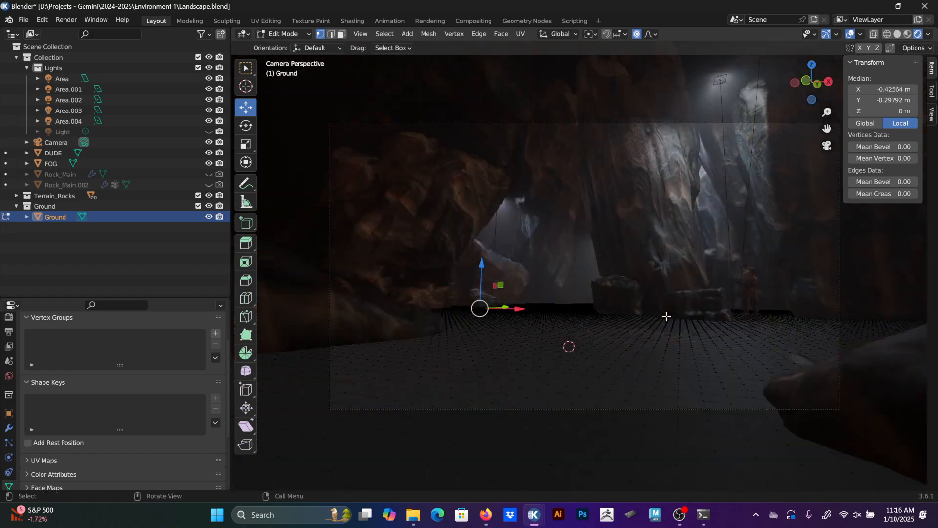
{"action": "key", "text": "x"}
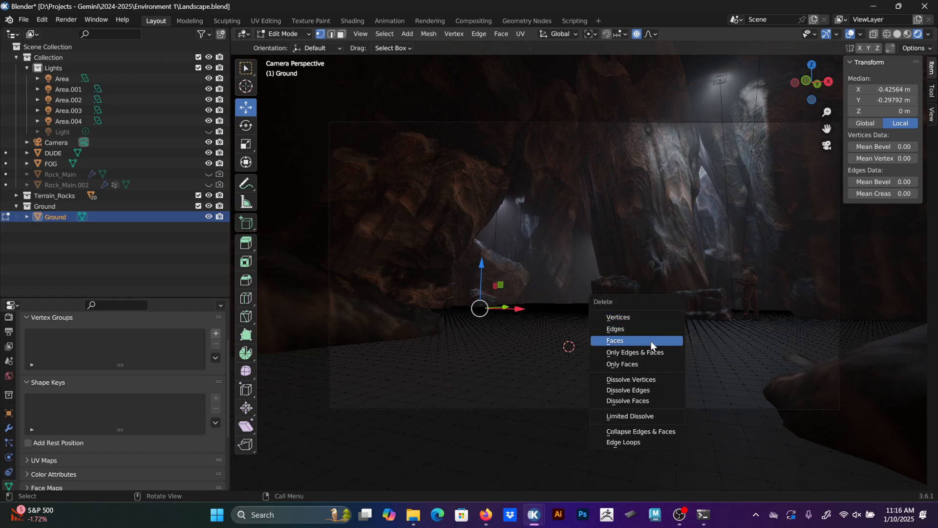
{"action": "left_click", "coordinate": [650, 341]}
{"action": "key", "text": "Tab"}
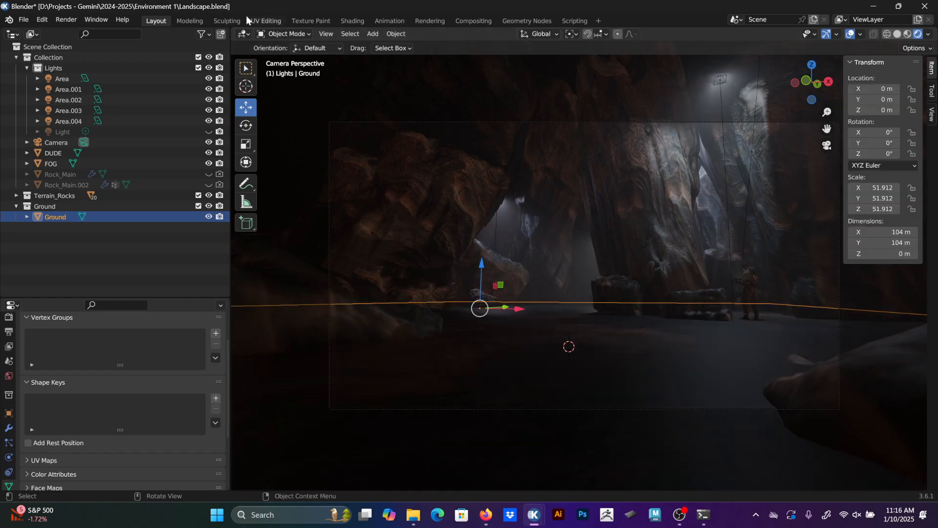
Sculpt the ground with 41 px Clay Strips, building it up around the central pillar's base and its two small rocks.
{"action": "left_click", "coordinate": [234, 20]}
{"action": "middle_click_drag", "start_coordinate": [504, 200], "coordinate": [513, 248]}
{"action": "scroll", "coordinate": [437, 269], "scroll_direction": "down", "scroll_amount": 8}
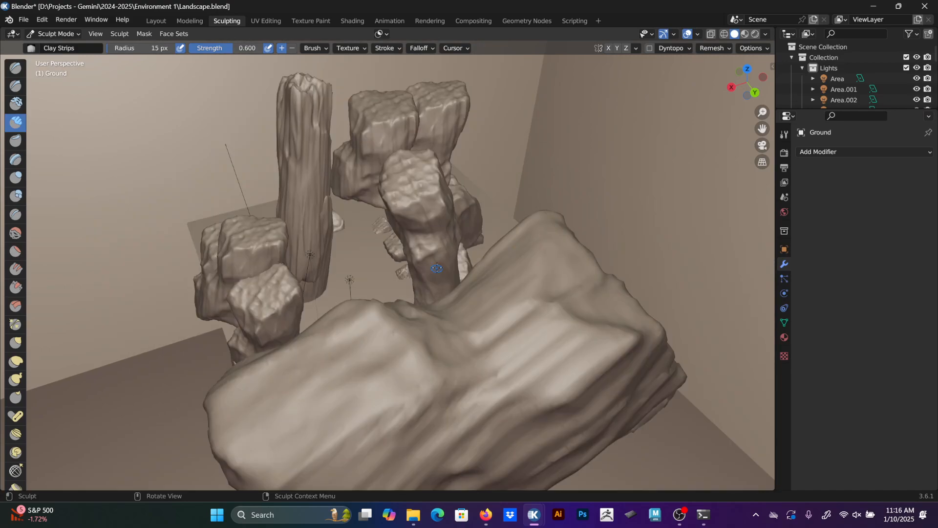
{"action": "scroll", "coordinate": [437, 269], "scroll_direction": "up", "scroll_amount": 10}
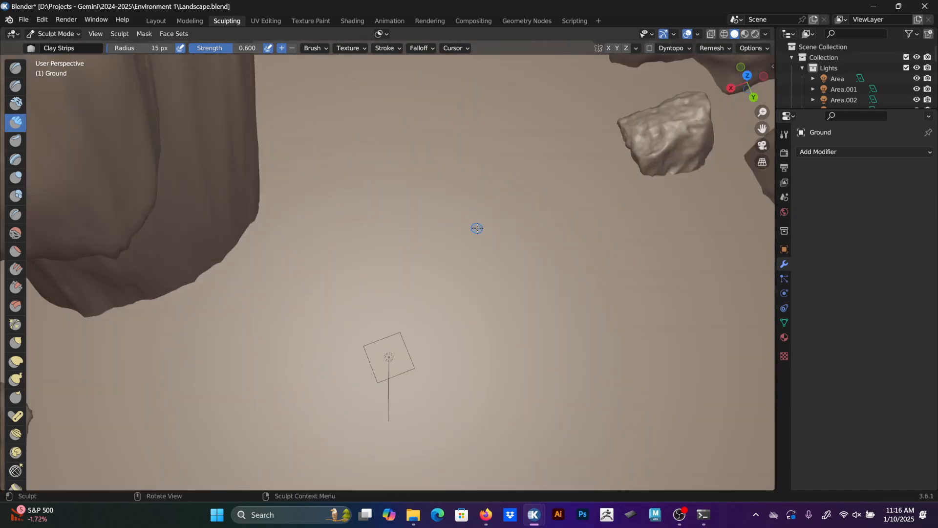
{"action": "middle_click_drag", "start_coordinate": [524, 203], "coordinate": [461, 215]}
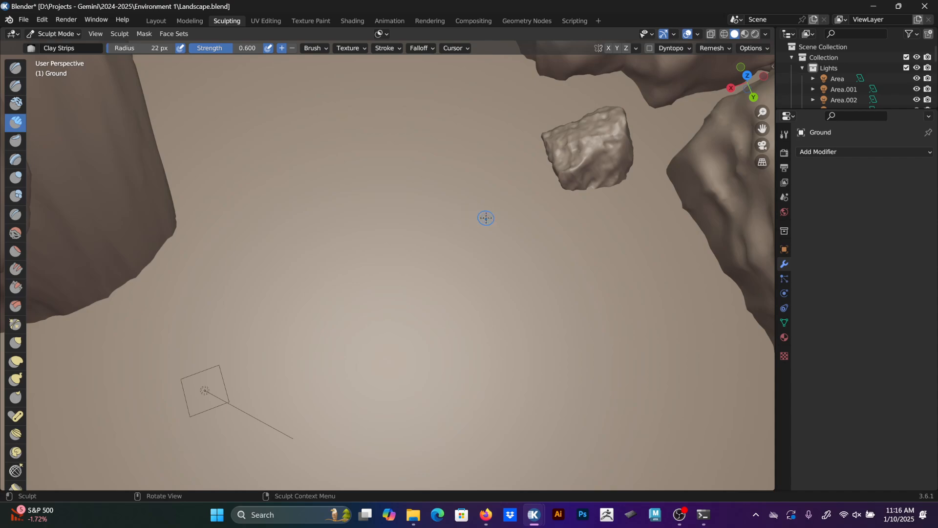
{"action": "middle_click_drag", "start_coordinate": [498, 272], "coordinate": [507, 197]}
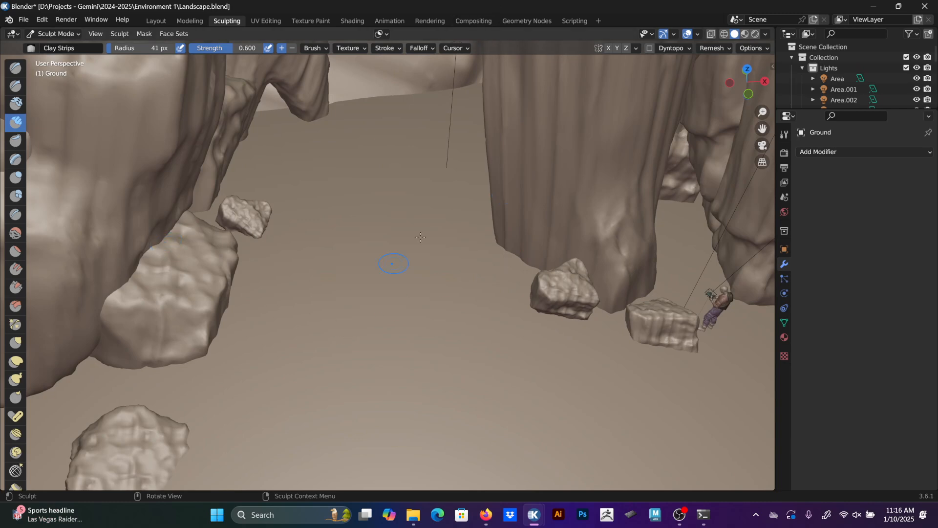
{"action": "middle_click_drag", "start_coordinate": [473, 311], "coordinate": [499, 315]}
{"action": "mouse_move", "coordinate": [499, 315]}
{"action": "left_mouse_down"}
{"action": "mouse_move", "coordinate": [522, 283]}
{"action": "mouse_move", "coordinate": [513, 261]}
{"action": "mouse_move", "coordinate": [529, 316]}
{"action": "mouse_move", "coordinate": [533, 274]}
{"action": "mouse_move", "coordinate": [515, 315]}
{"action": "mouse_move", "coordinate": [542, 336]}
{"action": "mouse_move", "coordinate": [567, 332]}
{"action": "mouse_move", "coordinate": [631, 359]}
{"action": "mouse_move", "coordinate": [622, 315]}
{"action": "mouse_move", "coordinate": [608, 326]}
{"action": "mouse_move", "coordinate": [711, 414]}
{"action": "left_mouse_up"}
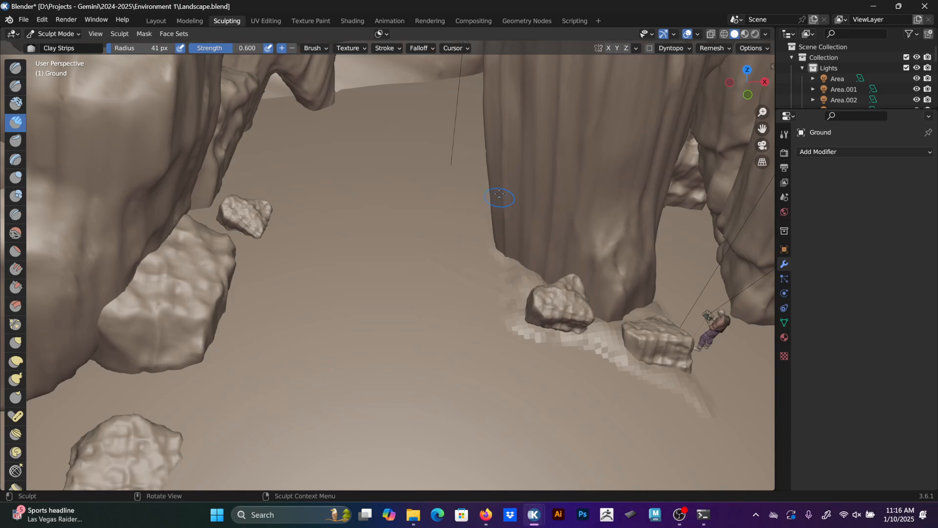
Build up ground mounds around the boulders at the left cave wall, enlarging the Clay Strips radius to 74 px.
{"action": "middle_click_drag", "start_coordinate": [442, 244], "coordinate": [426, 207]}
{"action": "middle_click_drag", "start_coordinate": [274, 235], "coordinate": [248, 274]}
{"action": "middle_click_drag", "start_coordinate": [318, 225], "coordinate": [356, 162]}
{"action": "mouse_move", "coordinate": [355, 162]}
{"action": "left_mouse_down"}
{"action": "mouse_move", "coordinate": [298, 168]}
{"action": "mouse_move", "coordinate": [335, 147]}
{"action": "mouse_move", "coordinate": [386, 196]}
{"action": "mouse_move", "coordinate": [342, 169]}
{"action": "mouse_move", "coordinate": [261, 156]}
{"action": "mouse_move", "coordinate": [273, 172]}
{"action": "mouse_move", "coordinate": [181, 176]}
{"action": "mouse_move", "coordinate": [196, 133]}
{"action": "mouse_move", "coordinate": [97, 156]}
{"action": "mouse_move", "coordinate": [172, 120]}
{"action": "mouse_move", "coordinate": [64, 156]}
{"action": "mouse_move", "coordinate": [222, 134]}
{"action": "mouse_move", "coordinate": [238, 172]}
{"action": "mouse_move", "coordinate": [274, 161]}
{"action": "mouse_move", "coordinate": [244, 156]}
{"action": "left_mouse_up"}
{"action": "key", "text": "bracketright"}
{"action": "key", "text": "bracketright"}
{"action": "key", "text": "bracketright"}
{"action": "key", "text": "bracketright"}
{"action": "key", "text": "bracketright"}
{"action": "key", "text": "bracketright"}
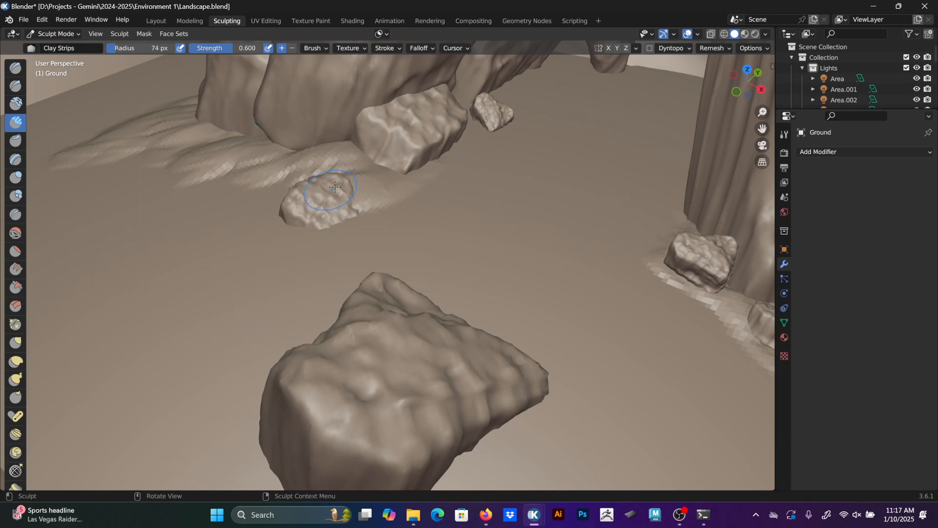
{"action": "mouse_move", "coordinate": [322, 208]}
{"action": "left_mouse_down"}
{"action": "mouse_move", "coordinate": [293, 225]}
{"action": "mouse_move", "coordinate": [215, 239]}
{"action": "mouse_move", "coordinate": [273, 208]}
{"action": "mouse_move", "coordinate": [240, 215]}
{"action": "mouse_move", "coordinate": [154, 249]}
{"action": "mouse_move", "coordinate": [130, 276]}
{"action": "mouse_move", "coordinate": [156, 274]}
{"action": "mouse_move", "coordinate": [206, 233]}
{"action": "mouse_move", "coordinate": [276, 242]}
{"action": "mouse_move", "coordinate": [251, 213]}
{"action": "left_mouse_up"}
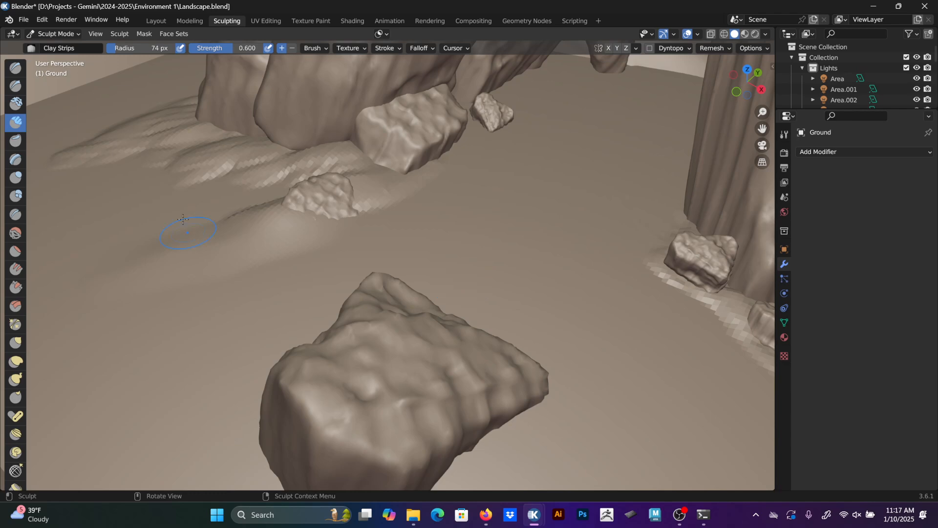
Smooth the sculpted mounds beside the left cave wall's boulders.
{"action": "mouse_move", "coordinate": [332, 167]}
{"action": "left_mouse_down", "text": "shift"}
{"action": "mouse_move", "coordinate": [309, 164]}
{"action": "mouse_move", "coordinate": [271, 191]}
{"action": "left_mouse_up", "text": "shift"}
{"action": "mouse_move", "coordinate": [283, 173]}
{"action": "left_mouse_down", "text": "shift"}
{"action": "mouse_move", "coordinate": [211, 186]}
{"action": "mouse_move", "coordinate": [191, 179]}
{"action": "left_mouse_up", "text": "shift"}
{"action": "mouse_move", "coordinate": [114, 172]}
{"action": "left_mouse_down", "text": "shift"}
{"action": "mouse_move", "coordinate": [147, 152]}
{"action": "mouse_move", "coordinate": [171, 110]}
{"action": "mouse_move", "coordinate": [259, 138]}
{"action": "left_mouse_up", "text": "shift"}
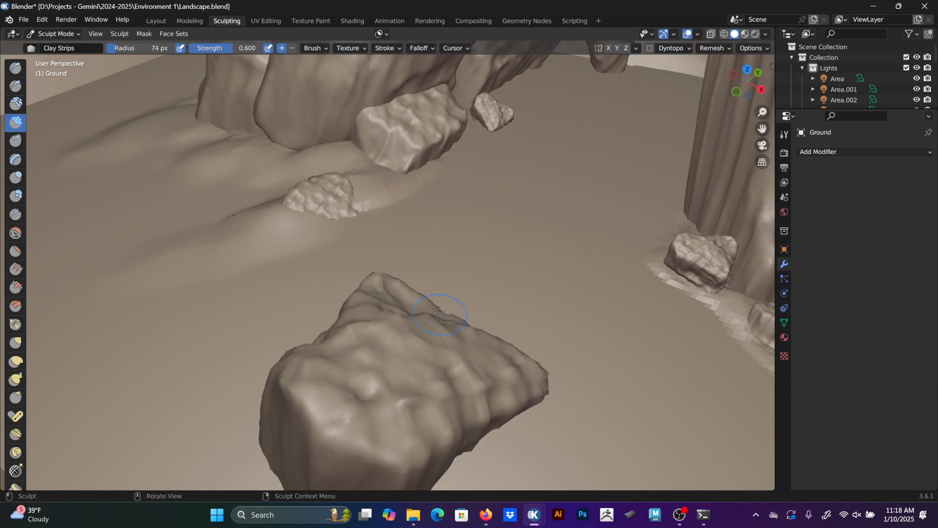
Raise the ground around the large foreground rock's pointed end with a 47 px Clay Strips brush and smooth it.
{"action": "mouse_move", "coordinate": [439, 312]}
{"action": "middle_mouse_down"}
{"action": "mouse_move", "coordinate": [496, 283]}
{"action": "mouse_move", "coordinate": [622, 308]}
{"action": "mouse_move", "coordinate": [540, 272]}
{"action": "middle_mouse_up"}
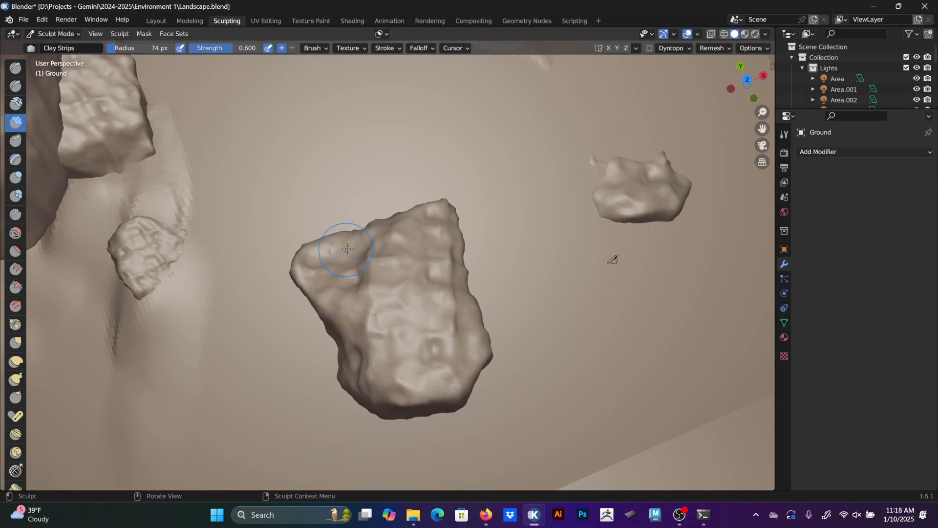
{"action": "key", "text": "f"}
{"action": "mouse_move", "coordinate": [438, 211]}
{"action": "left_mouse_down"}
{"action": "mouse_move", "coordinate": [440, 188]}
{"action": "mouse_move", "coordinate": [376, 215]}
{"action": "mouse_move", "coordinate": [477, 264]}
{"action": "mouse_move", "coordinate": [460, 200]}
{"action": "mouse_move", "coordinate": [374, 251]}
{"action": "mouse_move", "coordinate": [342, 224]}
{"action": "mouse_move", "coordinate": [455, 156]}
{"action": "mouse_move", "coordinate": [482, 126]}
{"action": "mouse_move", "coordinate": [386, 183]}
{"action": "mouse_move", "coordinate": [398, 156]}
{"action": "mouse_move", "coordinate": [385, 168]}
{"action": "left_mouse_up"}
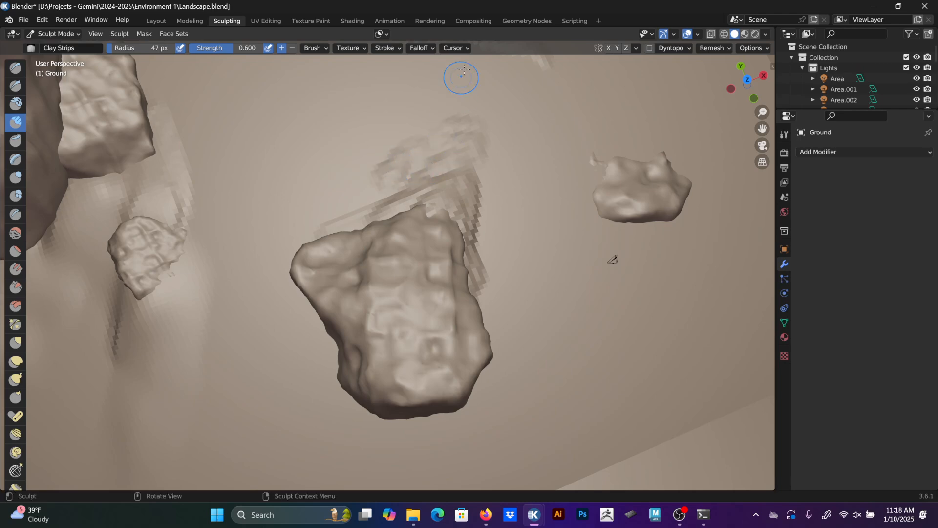
{"action": "left_click_drag", "start_coordinate": [440, 199], "coordinate": [460, 178], "text": "shift"}
{"action": "mouse_move", "coordinate": [466, 166]}
{"action": "left_mouse_down", "text": "shift"}
{"action": "mouse_move", "coordinate": [410, 191]}
{"action": "mouse_move", "coordinate": [358, 197]}
{"action": "left_mouse_up", "text": "shift"}
{"action": "mouse_move", "coordinate": [491, 154]}
{"action": "left_mouse_down", "text": "shift"}
{"action": "mouse_move", "coordinate": [474, 177]}
{"action": "mouse_move", "coordinate": [473, 288]}
{"action": "mouse_move", "coordinate": [477, 249]}
{"action": "left_mouse_up", "text": "shift"}
Build up the ground along the camera-facing side of the large foreground rock.
{"action": "middle_click_drag", "start_coordinate": [517, 262], "coordinate": [433, 190]}
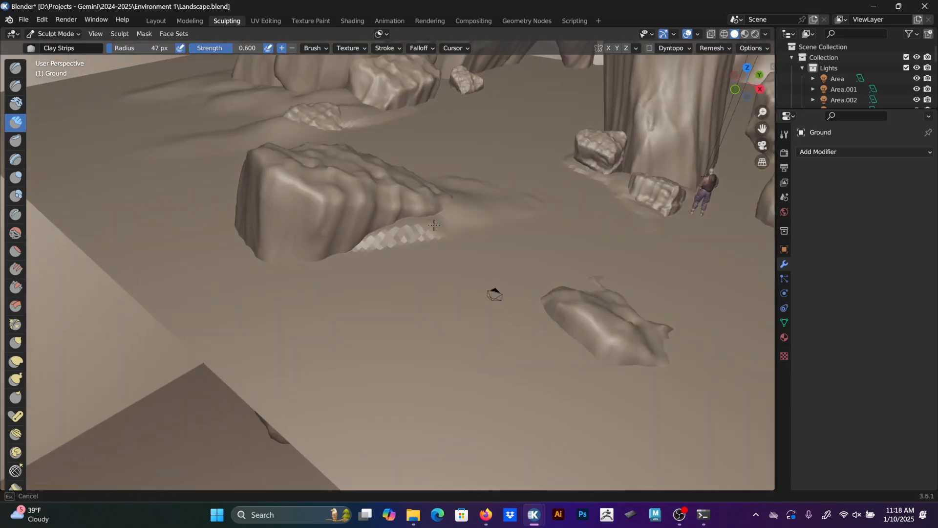
{"action": "left_click_drag", "start_coordinate": [415, 232], "coordinate": [247, 264]}
{"action": "middle_click_drag", "start_coordinate": [333, 278], "coordinate": [429, 264]}
{"action": "left_click_drag", "start_coordinate": [429, 264], "coordinate": [476, 251]}
{"action": "middle_click_drag", "start_coordinate": [472, 196], "coordinate": [473, 270]}
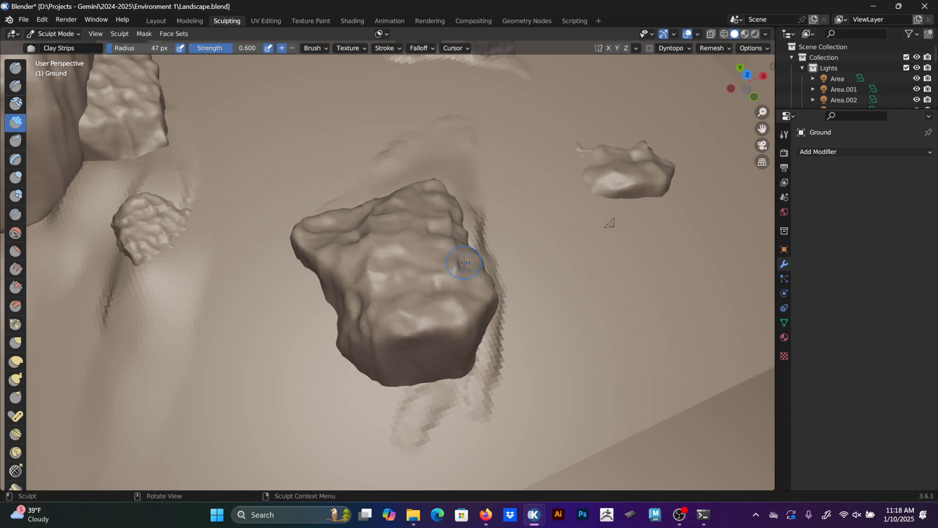
Enlarge the Clay Strips radius to 85 px and pile up ground along the remaining sides of the large foreground rock.
{"action": "key", "text": "bracketright"}
{"action": "key", "text": "bracketright"}
{"action": "key", "text": "bracketright"}
{"action": "key", "text": "bracketright"}
{"action": "key", "text": "bracketright"}
{"action": "key", "text": "bracketright"}
{"action": "mouse_move", "coordinate": [342, 312]}
{"action": "left_mouse_down"}
{"action": "mouse_move", "coordinate": [318, 234]}
{"action": "mouse_move", "coordinate": [296, 276]}
{"action": "mouse_move", "coordinate": [378, 399]}
{"action": "left_mouse_up"}
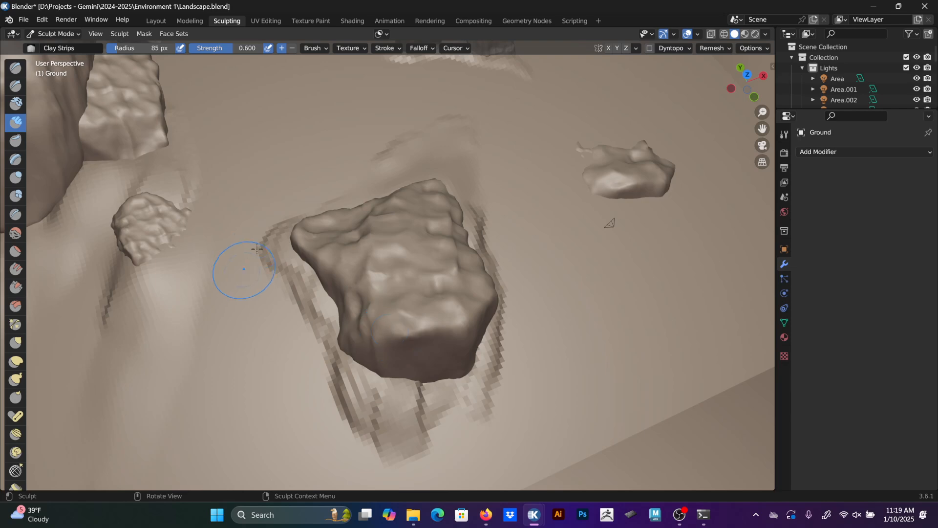
{"action": "mouse_move", "coordinate": [397, 357]}
{"action": "left_mouse_down"}
{"action": "mouse_move", "coordinate": [387, 378]}
{"action": "mouse_move", "coordinate": [365, 354]}
{"action": "mouse_move", "coordinate": [348, 353]}
{"action": "mouse_move", "coordinate": [379, 359]}
{"action": "mouse_move", "coordinate": [346, 351]}
{"action": "mouse_move", "coordinate": [357, 381]}
{"action": "mouse_move", "coordinate": [484, 410]}
{"action": "mouse_move", "coordinate": [528, 312]}
{"action": "left_mouse_up"}
Raise more foreground mounds, checking through the camera and building up the ground at the right of its frame.
{"action": "middle_click_drag", "start_coordinate": [570, 261], "coordinate": [223, 360]}
{"action": "middle_click_drag", "start_coordinate": [196, 247], "coordinate": [400, 306]}
{"action": "mouse_move", "coordinate": [325, 375]}
{"action": "left_mouse_down"}
{"action": "mouse_move", "coordinate": [293, 317]}
{"action": "mouse_move", "coordinate": [297, 326]}
{"action": "mouse_move", "coordinate": [378, 295]}
{"action": "mouse_move", "coordinate": [371, 322]}
{"action": "mouse_move", "coordinate": [393, 320]}
{"action": "mouse_move", "coordinate": [244, 354]}
{"action": "mouse_move", "coordinate": [237, 391]}
{"action": "mouse_move", "coordinate": [257, 413]}
{"action": "mouse_move", "coordinate": [226, 424]}
{"action": "left_mouse_up"}
{"action": "mouse_move", "coordinate": [226, 424]}
{"action": "middle_mouse_down"}
{"action": "mouse_move", "coordinate": [401, 274]}
{"action": "mouse_move", "coordinate": [362, 346]}
{"action": "middle_mouse_up"}
{"action": "mouse_move", "coordinate": [404, 304]}
{"action": "middle_mouse_down"}
{"action": "mouse_move", "coordinate": [427, 337]}
{"action": "mouse_move", "coordinate": [411, 212]}
{"action": "middle_mouse_up"}
{"action": "key", "text": "KP_0"}
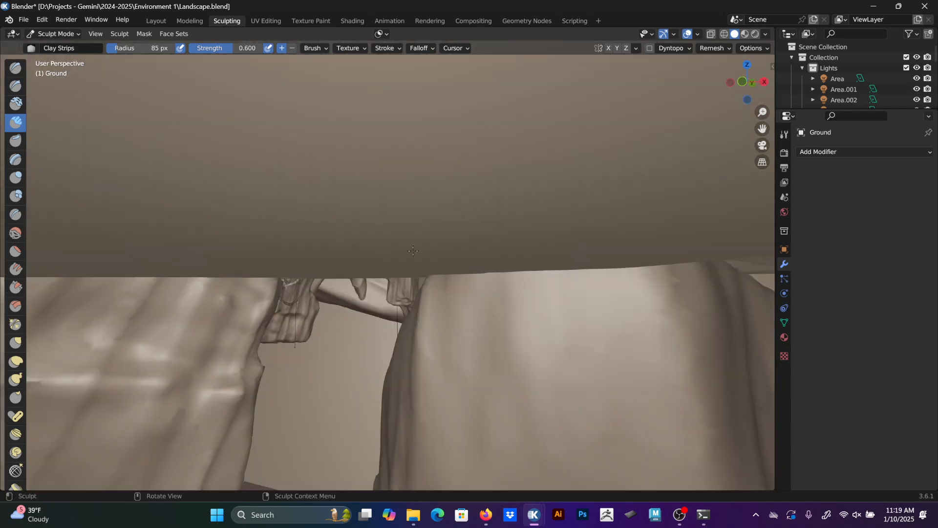
{"action": "mouse_move", "coordinate": [575, 373]}
{"action": "left_mouse_down"}
{"action": "mouse_move", "coordinate": [502, 376]}
{"action": "mouse_move", "coordinate": [542, 406]}
{"action": "mouse_move", "coordinate": [674, 437]}
{"action": "mouse_move", "coordinate": [606, 406]}
{"action": "mouse_move", "coordinate": [516, 392]}
{"action": "mouse_move", "coordinate": [596, 341]}
{"action": "left_mouse_up"}
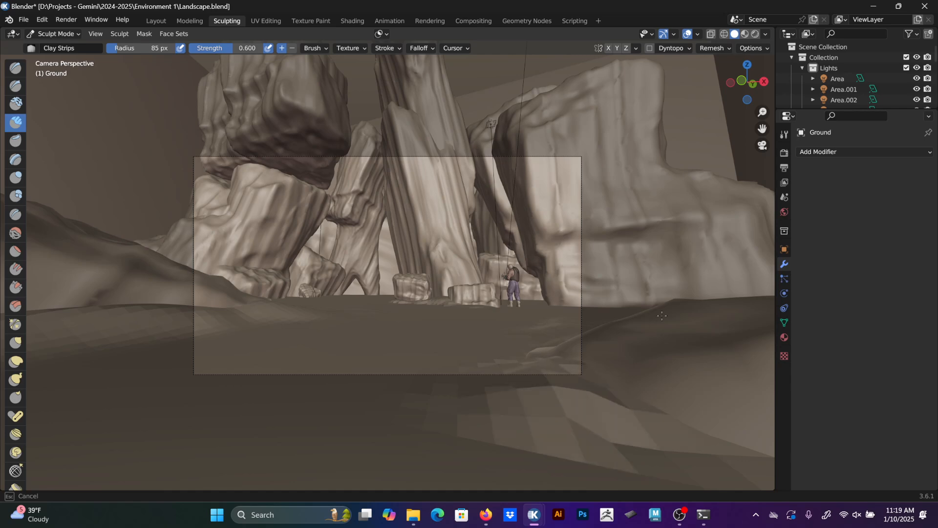
{"action": "left_click_drag", "start_coordinate": [662, 316], "coordinate": [606, 264]}
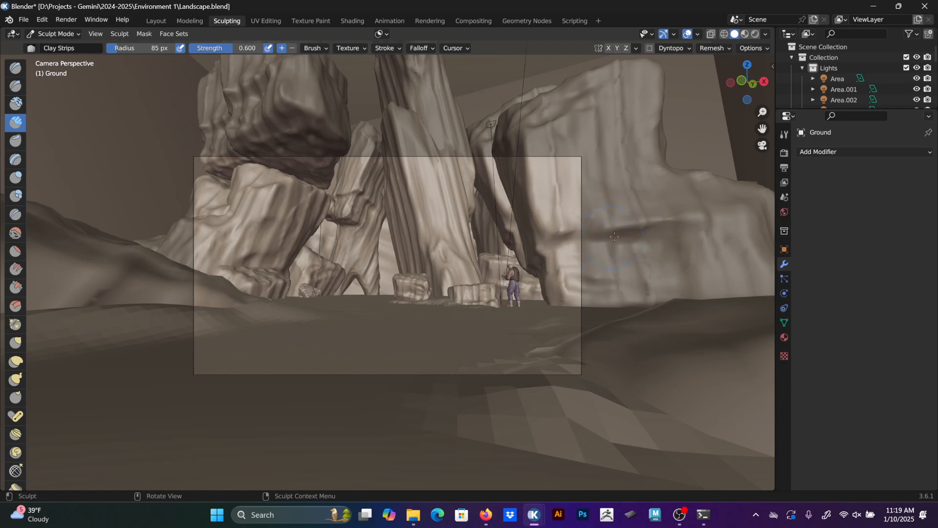
Build up the ground in the narrow passage behind the standing figure with a much larger Clay Strips brush.
{"action": "middle_click_drag", "start_coordinate": [614, 237], "coordinate": [616, 260]}
{"action": "middle_click_drag", "start_coordinate": [548, 277], "coordinate": [586, 274]}
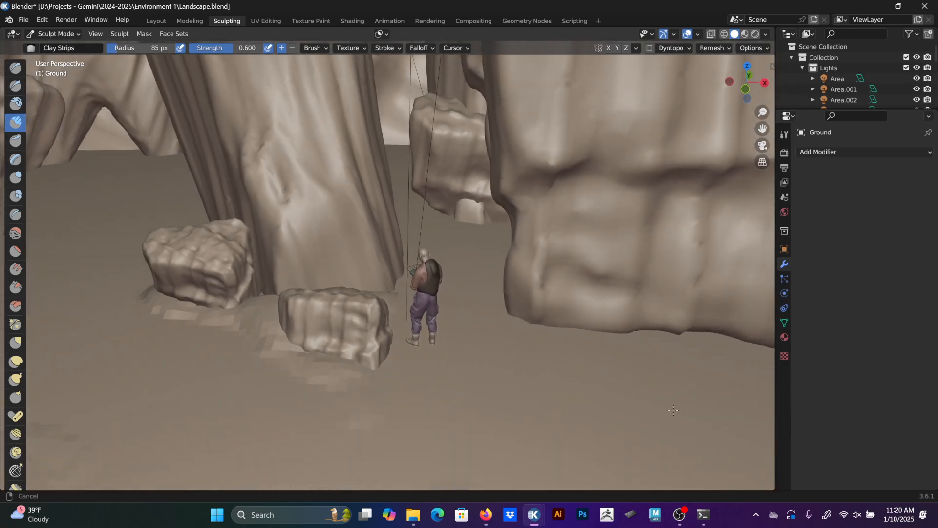
{"action": "middle_click_drag", "start_coordinate": [494, 179], "coordinate": [514, 206]}
{"action": "left_click_drag", "start_coordinate": [566, 342], "coordinate": [571, 345]}
{"action": "middle_click_drag", "start_coordinate": [570, 345], "coordinate": [509, 276]}
{"action": "key", "text": "bracketright"}
{"action": "key", "text": "bracketright"}
{"action": "key", "text": "bracketright"}
{"action": "key", "text": "bracketright"}
{"action": "key", "text": "bracketright"}
{"action": "key", "text": "bracketright"}
{"action": "key", "text": "bracketright"}
{"action": "key", "text": "bracketright"}
{"action": "key", "text": "bracketright"}
{"action": "key", "text": "bracketright"}
{"action": "key", "text": "bracketright"}
{"action": "mouse_move", "coordinate": [427, 245]}
{"action": "left_mouse_down"}
{"action": "mouse_move", "coordinate": [442, 267]}
{"action": "mouse_move", "coordinate": [477, 185]}
{"action": "left_mouse_up"}
{"action": "mouse_move", "coordinate": [410, 231]}
{"action": "left_mouse_down"}
{"action": "mouse_move", "coordinate": [447, 198]}
{"action": "mouse_move", "coordinate": [418, 221]}
{"action": "mouse_move", "coordinate": [416, 276]}
{"action": "mouse_move", "coordinate": [413, 204]}
{"action": "mouse_move", "coordinate": [415, 220]}
{"action": "mouse_move", "coordinate": [442, 184]}
{"action": "mouse_move", "coordinate": [391, 342]}
{"action": "left_mouse_up"}
Reduce the Clay Strips radius to 99 px and pile up mounds along the base of the rock wall beside the figure.
{"action": "key", "text": "bracketleft"}
{"action": "key", "text": "bracketleft"}
{"action": "key", "text": "bracketleft"}
{"action": "key", "text": "bracketleft"}
{"action": "key", "text": "bracketleft"}
{"action": "key", "text": "bracketleft"}
{"action": "key", "text": "bracketleft"}
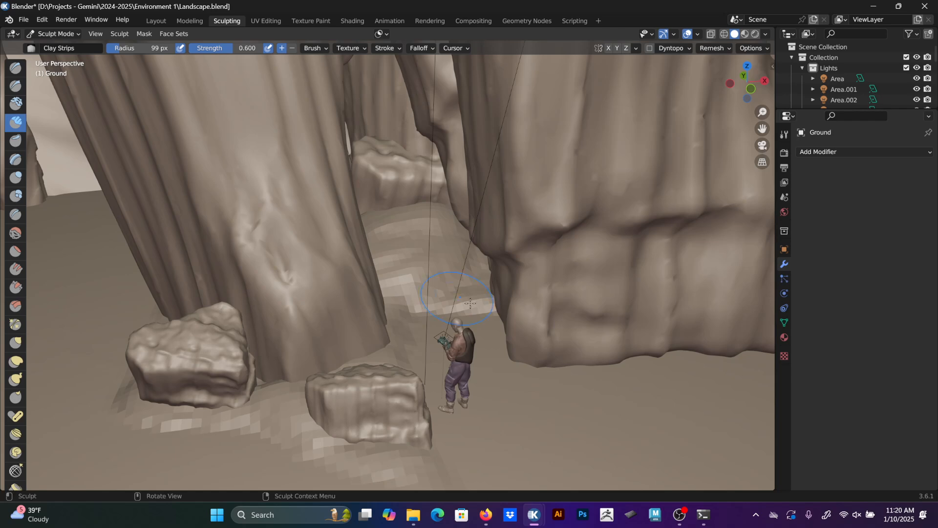
{"action": "left_click_drag", "start_coordinate": [557, 342], "coordinate": [529, 318]}
{"action": "mouse_move", "coordinate": [512, 376]}
{"action": "left_mouse_down"}
{"action": "mouse_move", "coordinate": [543, 362]}
{"action": "mouse_move", "coordinate": [509, 354]}
{"action": "mouse_move", "coordinate": [586, 359]}
{"action": "mouse_move", "coordinate": [591, 339]}
{"action": "left_mouse_up"}
{"action": "mouse_move", "coordinate": [592, 339]}
{"action": "middle_mouse_down"}
{"action": "mouse_move", "coordinate": [628, 314]}
{"action": "mouse_move", "coordinate": [538, 299]}
{"action": "mouse_move", "coordinate": [501, 305]}
{"action": "middle_mouse_up"}
{"action": "mouse_move", "coordinate": [508, 354]}
{"action": "left_mouse_down"}
{"action": "mouse_move", "coordinate": [543, 320]}
{"action": "mouse_move", "coordinate": [493, 337]}
{"action": "mouse_move", "coordinate": [562, 303]}
{"action": "mouse_move", "coordinate": [536, 298]}
{"action": "mouse_move", "coordinate": [588, 302]}
{"action": "mouse_move", "coordinate": [601, 342]}
{"action": "mouse_move", "coordinate": [631, 342]}
{"action": "mouse_move", "coordinate": [623, 315]}
{"action": "mouse_move", "coordinate": [613, 354]}
{"action": "mouse_move", "coordinate": [662, 388]}
{"action": "mouse_move", "coordinate": [601, 405]}
{"action": "mouse_move", "coordinate": [656, 401]}
{"action": "mouse_move", "coordinate": [586, 388]}
{"action": "left_mouse_up"}
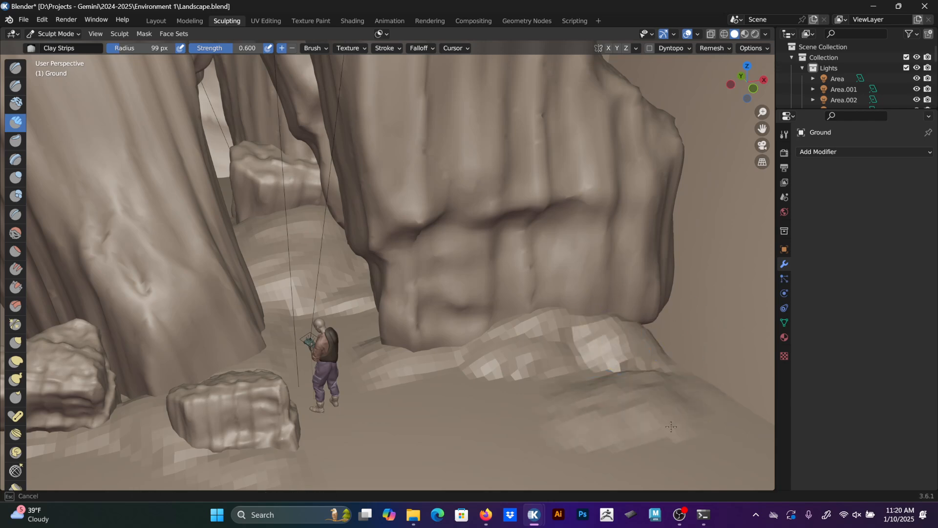
{"action": "mouse_move", "coordinate": [671, 426]}
{"action": "left_mouse_down"}
{"action": "mouse_move", "coordinate": [576, 405]}
{"action": "mouse_move", "coordinate": [643, 384]}
{"action": "mouse_move", "coordinate": [635, 411]}
{"action": "mouse_move", "coordinate": [718, 420]}
{"action": "left_mouse_up"}
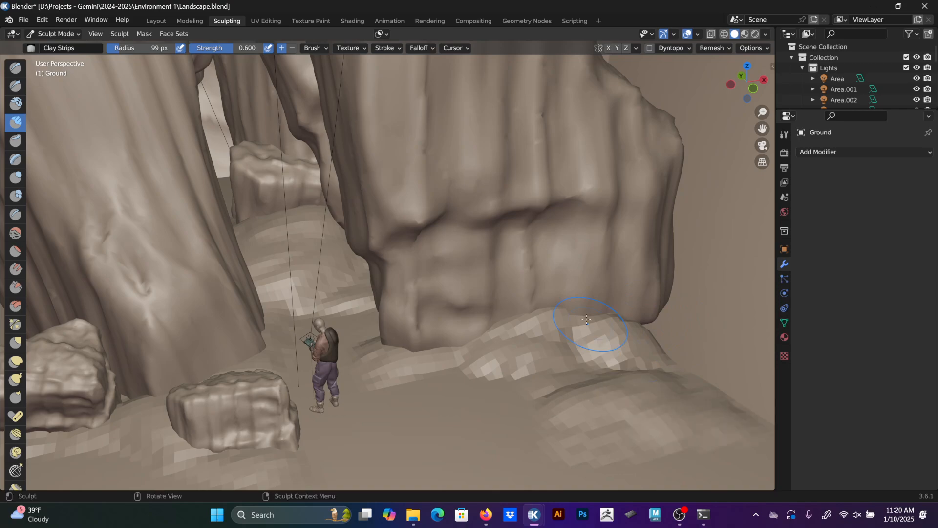
{"action": "middle_click_drag", "start_coordinate": [586, 319], "coordinate": [488, 255]}
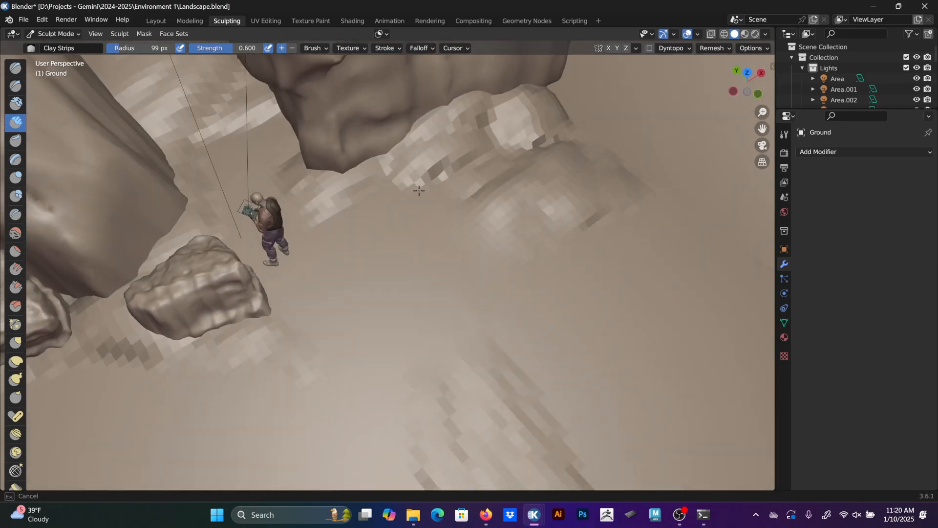
{"action": "left_click_drag", "start_coordinate": [419, 190], "coordinate": [303, 187]}
Build up the ground around the small rock and the wall base on the left side of the main passage.
{"action": "mouse_move", "coordinate": [385, 383]}
{"action": "middle_mouse_down"}
{"action": "mouse_move", "coordinate": [382, 250]}
{"action": "mouse_move", "coordinate": [386, 286]}
{"action": "mouse_move", "coordinate": [342, 371]}
{"action": "middle_mouse_up"}
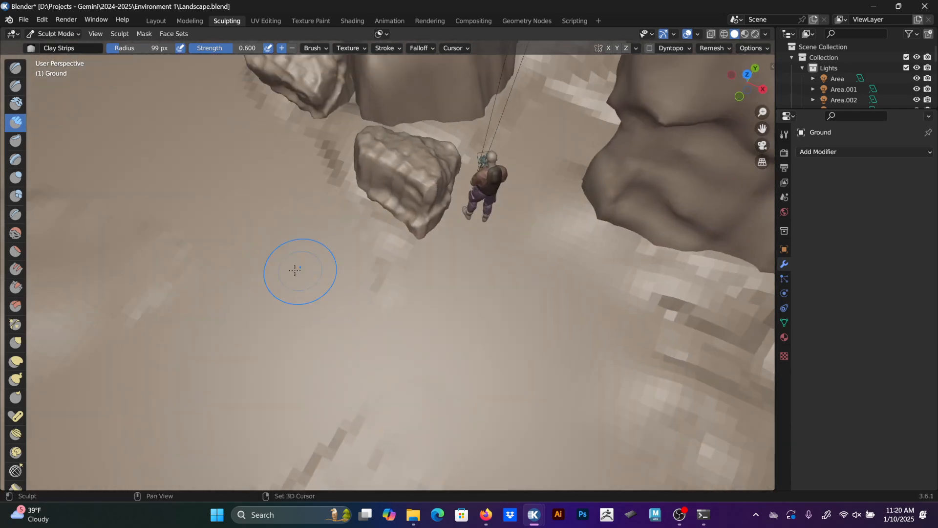
{"action": "middle_click_drag", "start_coordinate": [337, 278], "coordinate": [533, 309], "text": "shift"}
{"action": "middle_click_drag", "start_coordinate": [391, 244], "coordinate": [476, 254], "text": "shift"}
{"action": "middle_click_drag", "start_coordinate": [425, 320], "coordinate": [440, 206], "text": "shift"}
{"action": "middle_click_drag", "start_coordinate": [291, 233], "coordinate": [367, 263], "text": "shift"}
{"action": "middle_click_drag", "start_coordinate": [345, 180], "coordinate": [394, 270]}
{"action": "middle_click_drag", "start_coordinate": [288, 277], "coordinate": [310, 342], "text": "shift"}
{"action": "middle_click_drag", "start_coordinate": [296, 247], "coordinate": [283, 296], "text": "shift"}
{"action": "mouse_move", "coordinate": [225, 256]}
{"action": "left_mouse_down"}
{"action": "mouse_move", "coordinate": [188, 220]}
{"action": "mouse_move", "coordinate": [195, 195]}
{"action": "mouse_move", "coordinate": [212, 242]}
{"action": "left_mouse_up"}
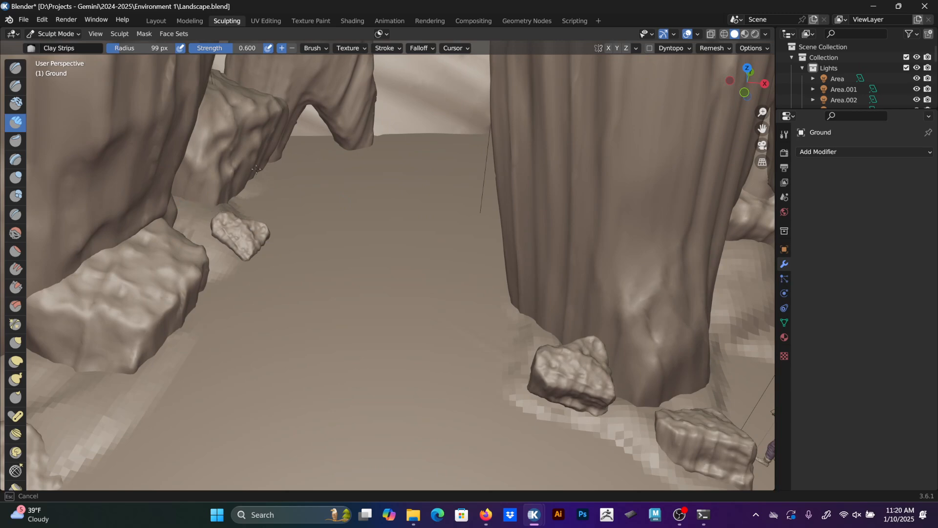
{"action": "left_click_drag", "start_coordinate": [256, 169], "coordinate": [252, 146]}
Build up the ground along the far back wall of the passage, reducing the Clay Strips radius to 64 px.
{"action": "mouse_move", "coordinate": [320, 152]}
{"action": "left_mouse_down"}
{"action": "mouse_move", "coordinate": [376, 146]}
{"action": "mouse_move", "coordinate": [379, 137]}
{"action": "mouse_move", "coordinate": [371, 147]}
{"action": "mouse_move", "coordinate": [440, 115]}
{"action": "mouse_move", "coordinate": [409, 106]}
{"action": "mouse_move", "coordinate": [351, 112]}
{"action": "mouse_move", "coordinate": [404, 108]}
{"action": "left_mouse_up"}
{"action": "key", "text": "f"}
{"action": "left_click", "coordinate": [357, 171]}
{"action": "mouse_move", "coordinate": [430, 135]}
{"action": "left_mouse_down"}
{"action": "mouse_move", "coordinate": [397, 118]}
{"action": "mouse_move", "coordinate": [401, 137]}
{"action": "mouse_move", "coordinate": [446, 152]}
{"action": "mouse_move", "coordinate": [471, 138]}
{"action": "left_mouse_up"}
{"action": "mouse_move", "coordinate": [430, 196]}
{"action": "middle_mouse_down"}
{"action": "mouse_move", "coordinate": [499, 215]}
{"action": "mouse_move", "coordinate": [523, 182]}
{"action": "middle_mouse_up"}
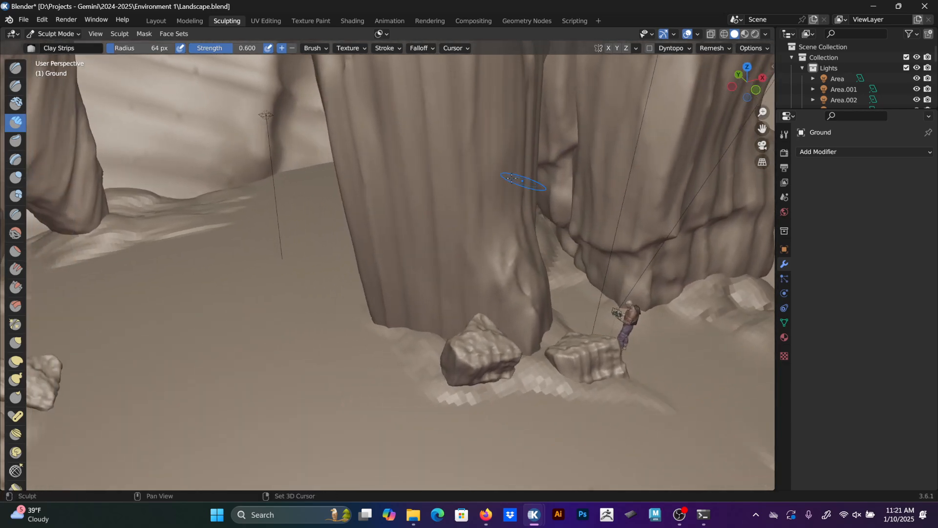
Build up low mounds along the far wall and a larger mound at the base of the central rock pillar.
{"action": "mouse_move", "coordinate": [259, 214]}
{"action": "middle_mouse_down", "text": "shift"}
{"action": "mouse_move", "coordinate": [290, 205]}
{"action": "mouse_move", "coordinate": [350, 158]}
{"action": "middle_mouse_up", "text": "shift"}
{"action": "mouse_move", "coordinate": [350, 159]}
{"action": "left_mouse_down"}
{"action": "mouse_move", "coordinate": [386, 147]}
{"action": "mouse_move", "coordinate": [391, 166]}
{"action": "mouse_move", "coordinate": [354, 174]}
{"action": "mouse_move", "coordinate": [342, 159]}
{"action": "mouse_move", "coordinate": [433, 168]}
{"action": "mouse_move", "coordinate": [473, 154]}
{"action": "left_mouse_up"}
{"action": "left_click_drag", "start_coordinate": [167, 190], "coordinate": [275, 198]}
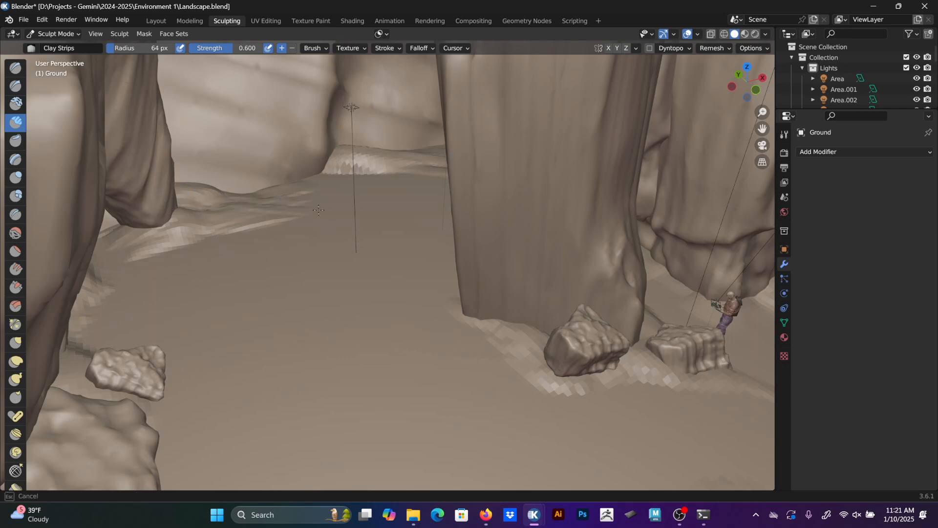
{"action": "left_click_drag", "start_coordinate": [219, 190], "coordinate": [222, 192]}
{"action": "mouse_move", "coordinate": [470, 253]}
{"action": "left_mouse_down"}
{"action": "mouse_move", "coordinate": [425, 291]}
{"action": "mouse_move", "coordinate": [487, 316]}
{"action": "mouse_move", "coordinate": [435, 293]}
{"action": "mouse_move", "coordinate": [478, 264]}
{"action": "mouse_move", "coordinate": [476, 294]}
{"action": "mouse_move", "coordinate": [481, 266]}
{"action": "mouse_move", "coordinate": [431, 296]}
{"action": "mouse_move", "coordinate": [439, 271]}
{"action": "mouse_move", "coordinate": [464, 309]}
{"action": "mouse_move", "coordinate": [430, 338]}
{"action": "mouse_move", "coordinate": [510, 311]}
{"action": "mouse_move", "coordinate": [550, 309]}
{"action": "mouse_move", "coordinate": [528, 325]}
{"action": "mouse_move", "coordinate": [450, 325]}
{"action": "mouse_move", "coordinate": [458, 328]}
{"action": "mouse_move", "coordinate": [430, 273]}
{"action": "left_mouse_up"}
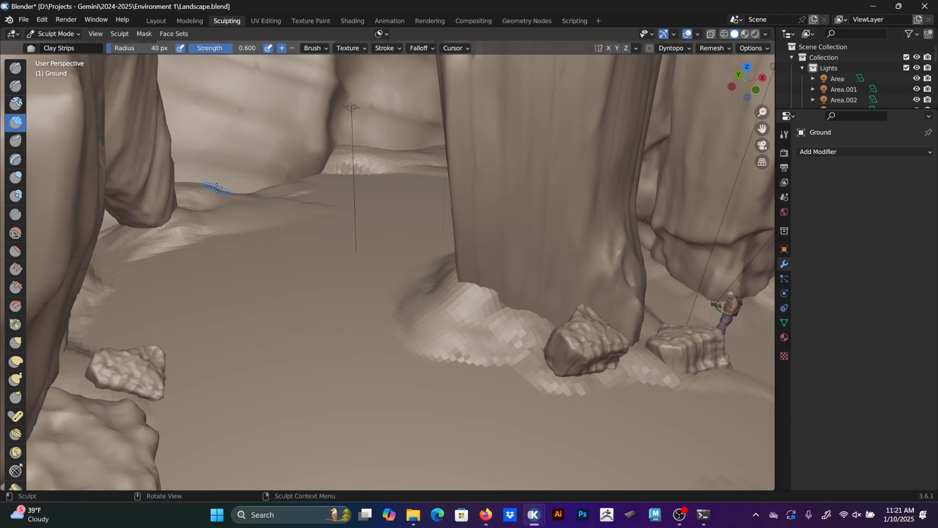
Build up the ground beneath the far hanging rock and around the left-side rocks with a 40 px Clay Strips radius.
{"action": "mouse_move", "coordinate": [173, 235]}
{"action": "left_mouse_down"}
{"action": "mouse_move", "coordinate": [152, 226]}
{"action": "mouse_move", "coordinate": [160, 204]}
{"action": "mouse_move", "coordinate": [98, 225]}
{"action": "mouse_move", "coordinate": [119, 205]}
{"action": "left_mouse_up"}
{"action": "middle_click_drag", "start_coordinate": [242, 218], "coordinate": [205, 218]}
{"action": "mouse_move", "coordinate": [345, 235]}
{"action": "left_mouse_down"}
{"action": "mouse_move", "coordinate": [337, 226]}
{"action": "mouse_move", "coordinate": [332, 237]}
{"action": "left_mouse_up"}
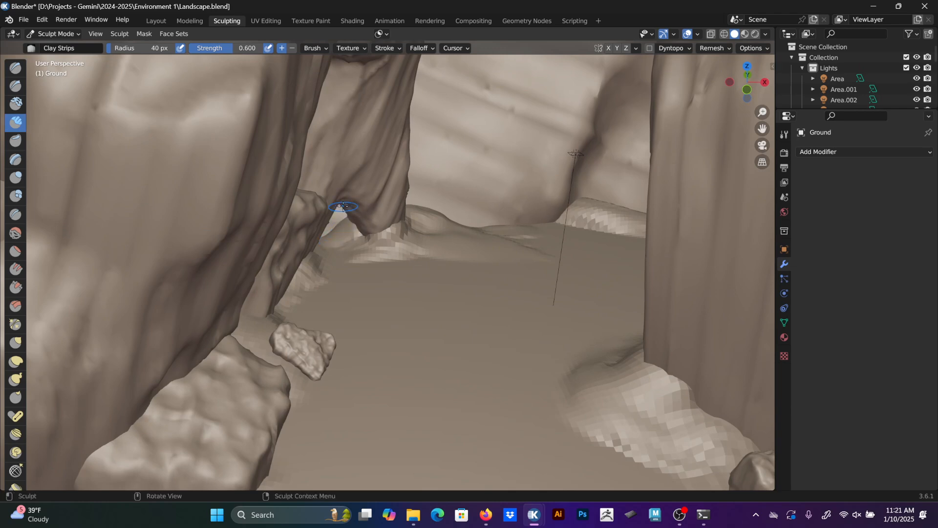
{"action": "mouse_move", "coordinate": [406, 240]}
{"action": "middle_mouse_down"}
{"action": "mouse_move", "coordinate": [375, 243]}
{"action": "mouse_move", "coordinate": [368, 259]}
{"action": "middle_mouse_up"}
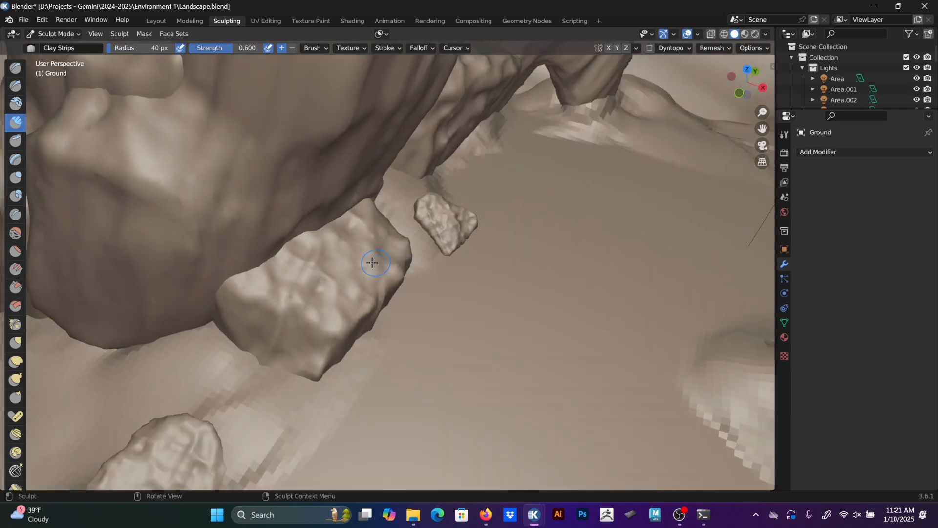
{"action": "middle_click_drag", "start_coordinate": [487, 244], "coordinate": [396, 229], "text": "shift"}
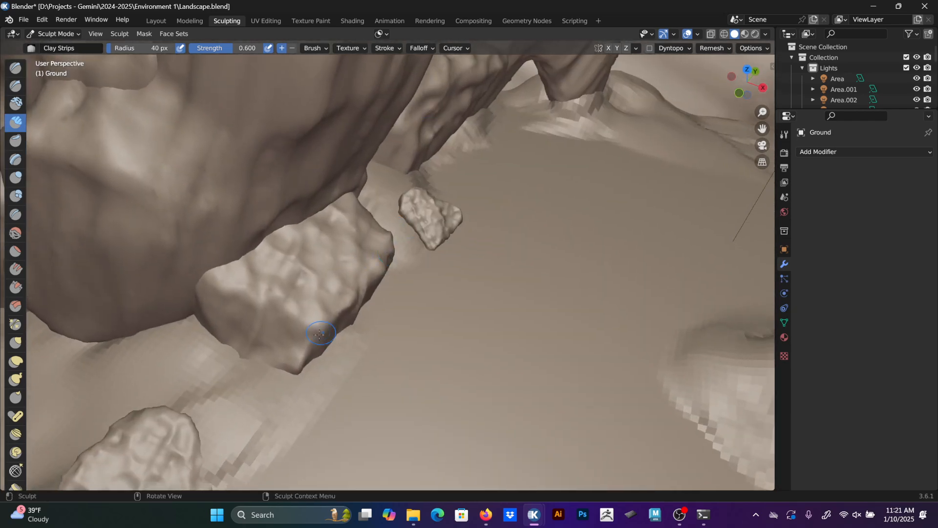
{"action": "mouse_move", "coordinate": [319, 334]}
{"action": "left_mouse_down"}
{"action": "mouse_move", "coordinate": [289, 379]}
{"action": "mouse_move", "coordinate": [377, 318]}
{"action": "mouse_move", "coordinate": [395, 266]}
{"action": "mouse_move", "coordinate": [468, 230]}
{"action": "mouse_move", "coordinate": [440, 253]}
{"action": "mouse_move", "coordinate": [451, 216]}
{"action": "left_mouse_up"}
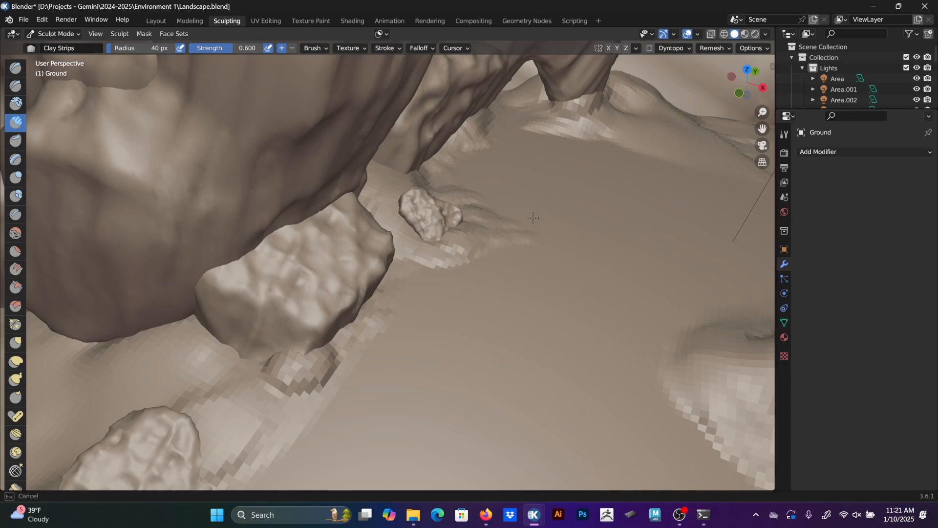
Add uneven strokes across the far passage floor, beside the pillar's mound and around the small rock on the left.
{"action": "mouse_move", "coordinate": [485, 177]}
{"action": "left_mouse_down"}
{"action": "mouse_move", "coordinate": [611, 164]}
{"action": "mouse_move", "coordinate": [650, 142]}
{"action": "mouse_move", "coordinate": [606, 147]}
{"action": "mouse_move", "coordinate": [725, 163]}
{"action": "left_mouse_up"}
{"action": "middle_click_drag", "start_coordinate": [630, 251], "coordinate": [666, 236]}
{"action": "left_click_drag", "start_coordinate": [510, 328], "coordinate": [464, 342]}
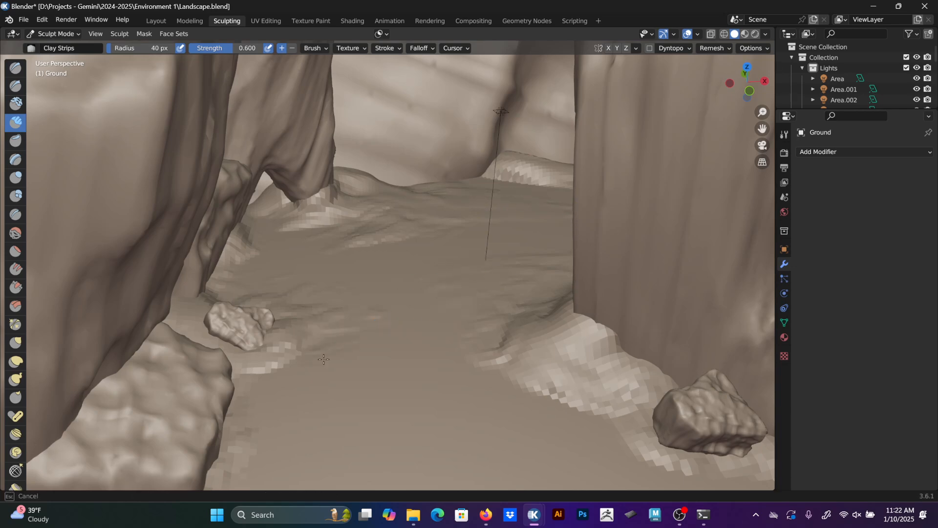
{"action": "left_click_drag", "start_coordinate": [263, 379], "coordinate": [322, 380]}
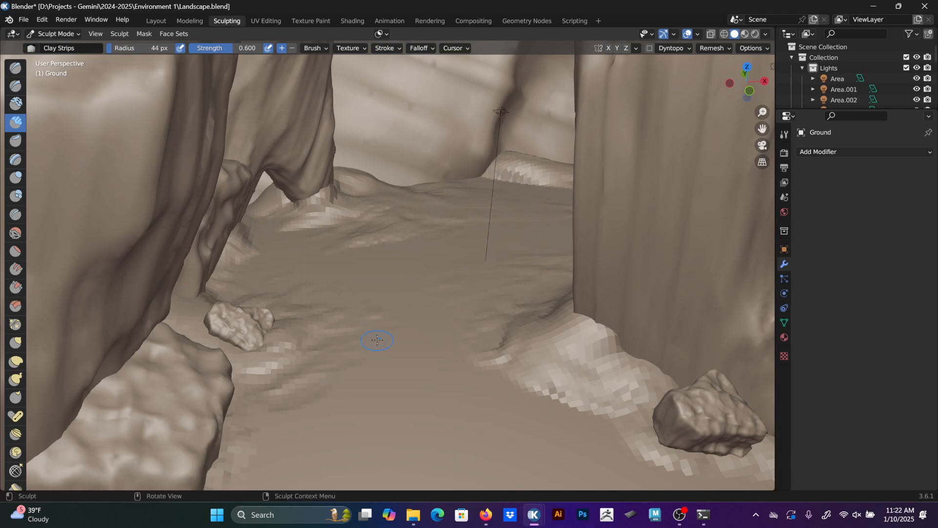
{"action": "left_click_drag", "start_coordinate": [419, 355], "coordinate": [417, 344], "text": "shift"}
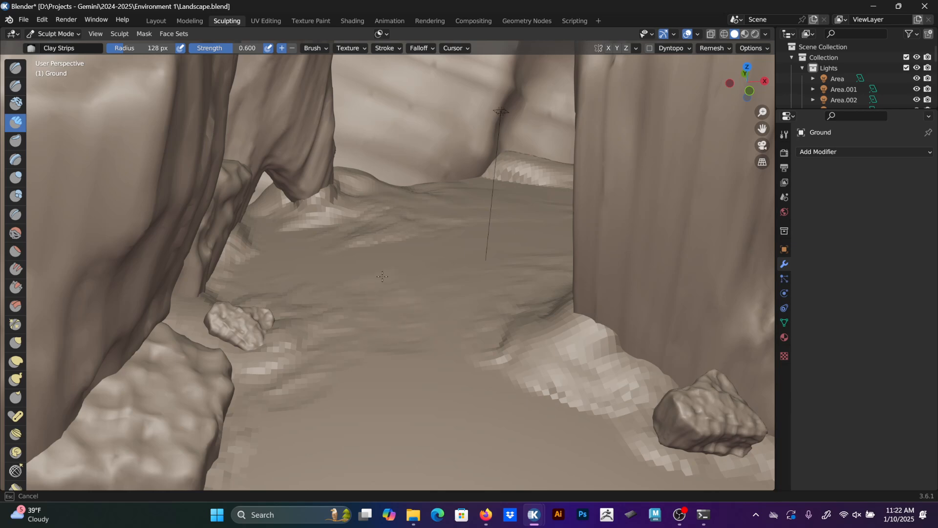
Enlarge the Clay Strips radius to 128 px and sculpt broad ripples across the middle of the passage floor.
{"action": "mouse_move", "coordinate": [425, 339]}
{"action": "left_mouse_down"}
{"action": "mouse_move", "coordinate": [397, 303]}
{"action": "mouse_move", "coordinate": [432, 318]}
{"action": "mouse_move", "coordinate": [411, 336]}
{"action": "mouse_move", "coordinate": [442, 350]}
{"action": "left_mouse_up"}
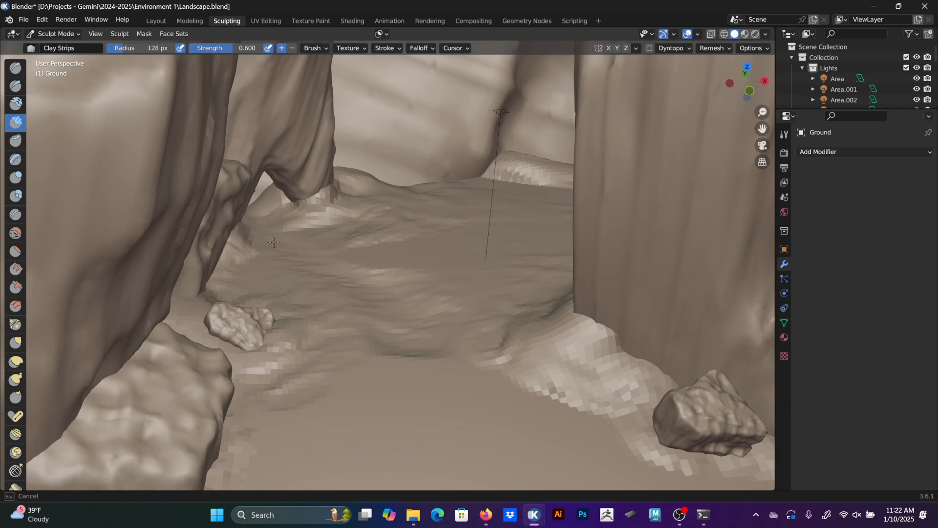
{"action": "left_click_drag", "start_coordinate": [322, 251], "coordinate": [322, 252]}
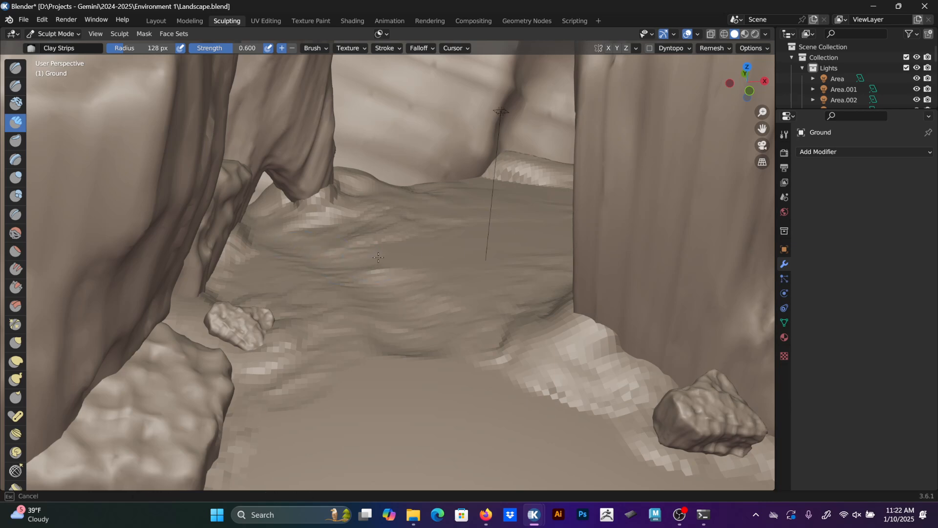
{"action": "left_click_drag", "start_coordinate": [370, 271], "coordinate": [401, 276]}
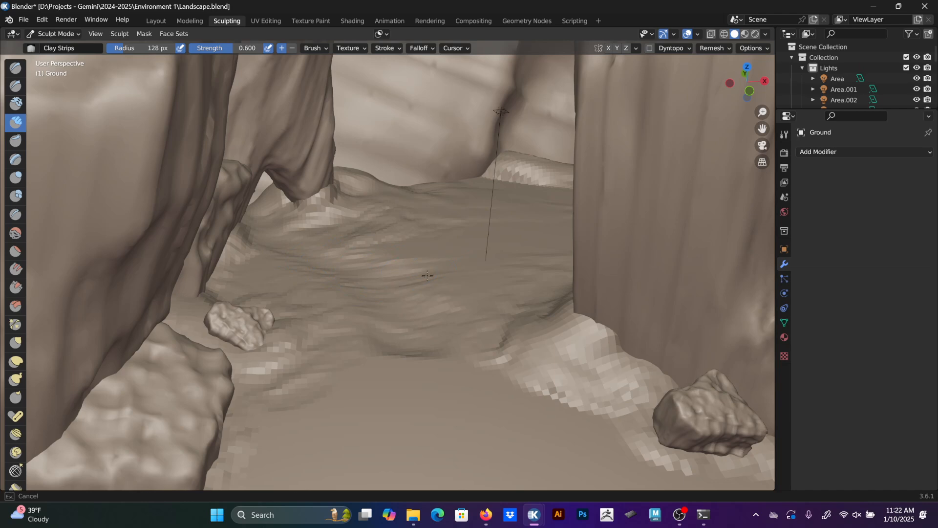
{"action": "left_click_drag", "start_coordinate": [459, 269], "coordinate": [516, 263]}
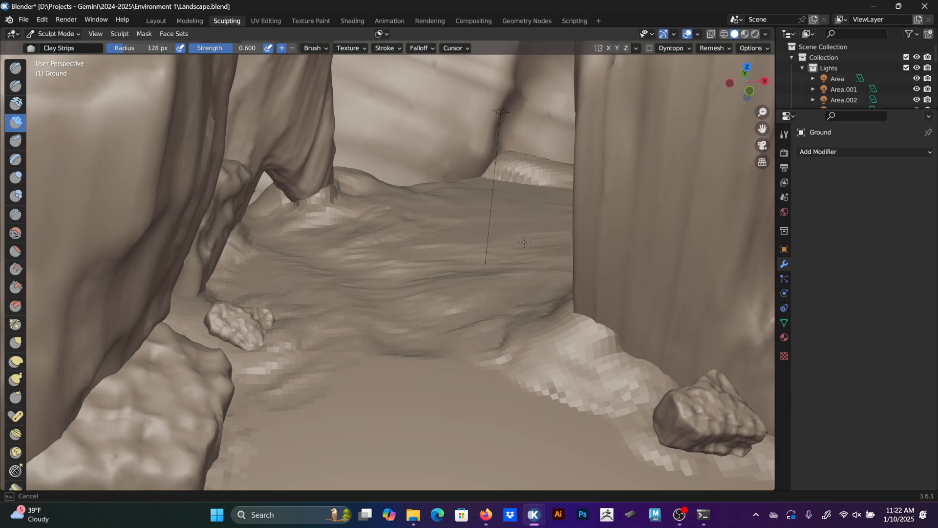
{"action": "mouse_move", "coordinate": [525, 242]}
{"action": "left_mouse_down"}
{"action": "mouse_move", "coordinate": [567, 233]}
{"action": "mouse_move", "coordinate": [397, 244]}
{"action": "left_mouse_up"}
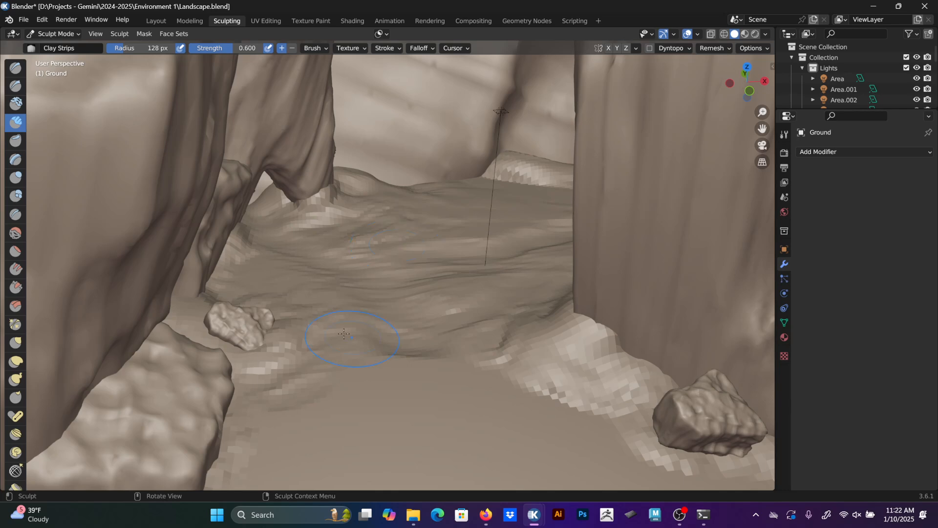
{"action": "mouse_move", "coordinate": [321, 290]}
{"action": "middle_mouse_down"}
{"action": "mouse_move", "coordinate": [293, 244]}
{"action": "mouse_move", "coordinate": [406, 266]}
{"action": "middle_mouse_up"}
{"action": "mouse_move", "coordinate": [405, 266]}
{"action": "left_mouse_down"}
{"action": "mouse_move", "coordinate": [397, 205]}
{"action": "mouse_move", "coordinate": [449, 254]}
{"action": "left_mouse_up"}
Sculpt uneven ground from the passage entrance past the large foreground rock and the camera to the ground's edge.
{"action": "middle_click_drag", "start_coordinate": [497, 259], "coordinate": [391, 125]}
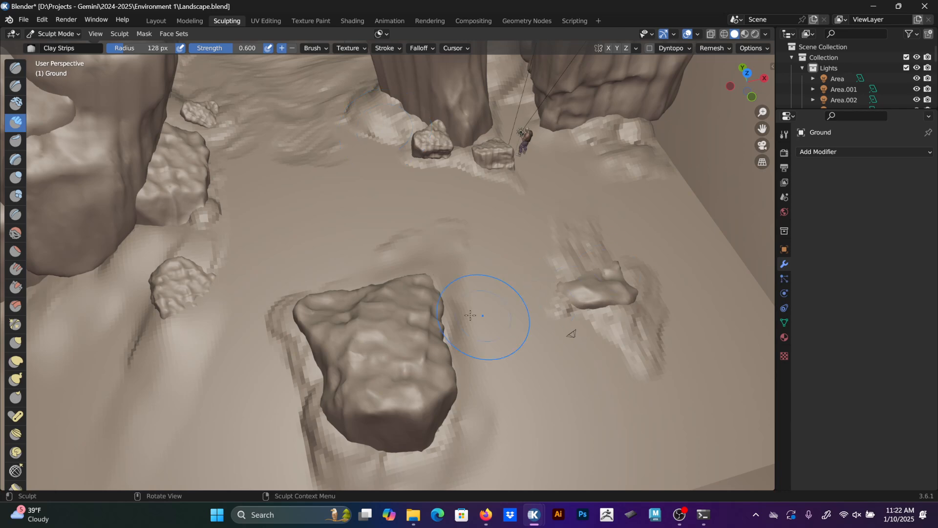
{"action": "mouse_move", "coordinate": [342, 169]}
{"action": "left_mouse_down"}
{"action": "mouse_move", "coordinate": [400, 199]}
{"action": "mouse_move", "coordinate": [335, 167]}
{"action": "mouse_move", "coordinate": [479, 215]}
{"action": "mouse_move", "coordinate": [518, 208]}
{"action": "mouse_move", "coordinate": [486, 237]}
{"action": "mouse_move", "coordinate": [518, 246]}
{"action": "mouse_move", "coordinate": [498, 337]}
{"action": "mouse_move", "coordinate": [520, 375]}
{"action": "left_mouse_up"}
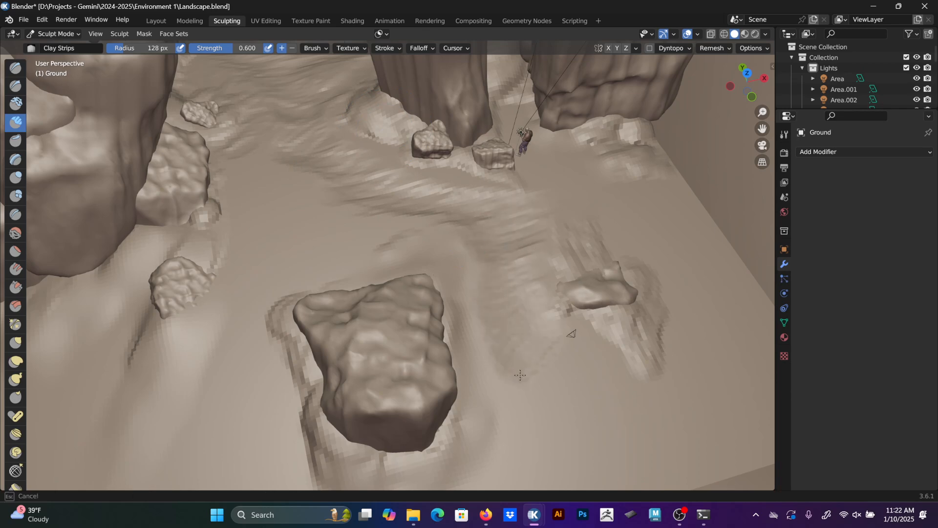
{"action": "mouse_move", "coordinate": [573, 353]}
{"action": "left_mouse_down"}
{"action": "mouse_move", "coordinate": [589, 421]}
{"action": "mouse_move", "coordinate": [623, 465]}
{"action": "mouse_move", "coordinate": [532, 439]}
{"action": "mouse_move", "coordinate": [560, 365]}
{"action": "mouse_move", "coordinate": [489, 409]}
{"action": "left_mouse_up"}
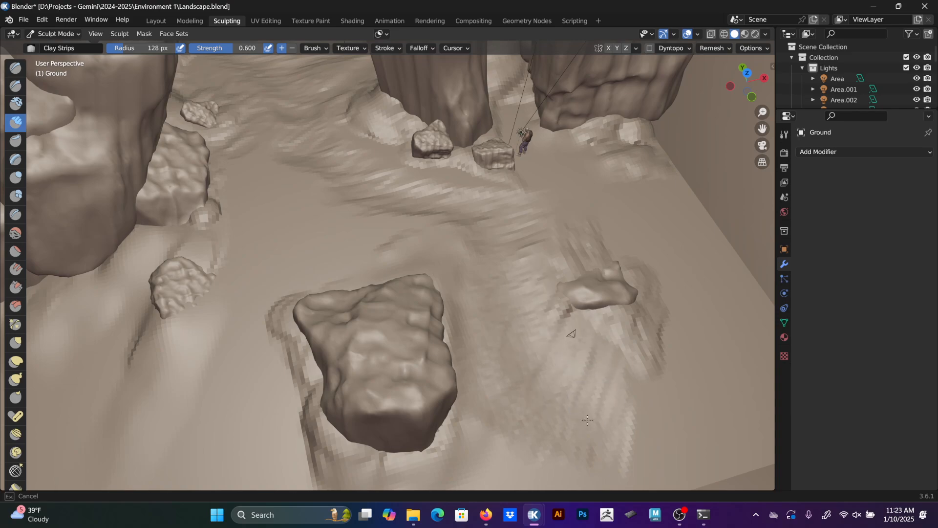
{"action": "middle_click_drag", "start_coordinate": [583, 315], "coordinate": [481, 220], "text": "shift"}
{"action": "mouse_move", "coordinate": [478, 246]}
{"action": "left_mouse_down"}
{"action": "mouse_move", "coordinate": [421, 320]}
{"action": "mouse_move", "coordinate": [440, 345]}
{"action": "mouse_move", "coordinate": [411, 354]}
{"action": "mouse_move", "coordinate": [518, 277]}
{"action": "mouse_move", "coordinate": [489, 260]}
{"action": "left_mouse_up"}
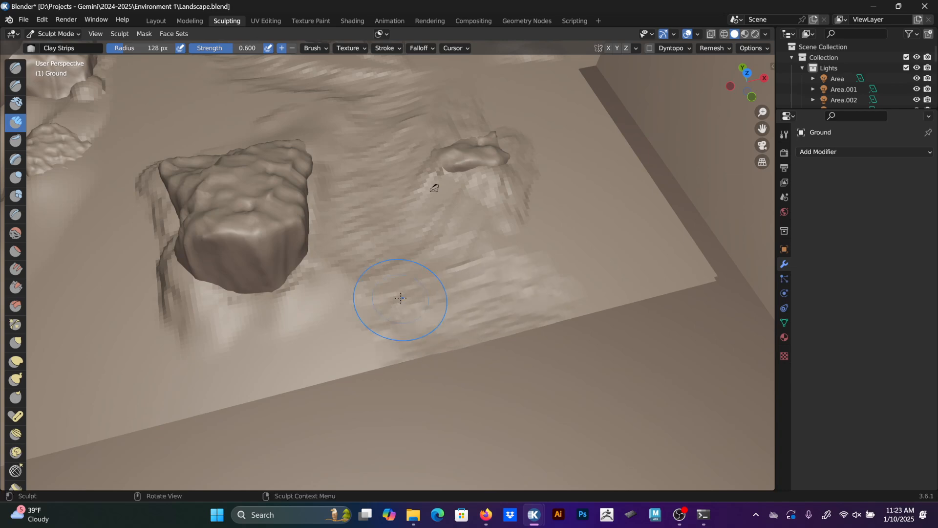
Smooth the sculpted ground around the large foreground rock and check the scene through the camera.
{"action": "middle_click_drag", "start_coordinate": [401, 297], "coordinate": [359, 266]}
{"action": "middle_click_drag", "start_coordinate": [306, 222], "coordinate": [346, 184]}
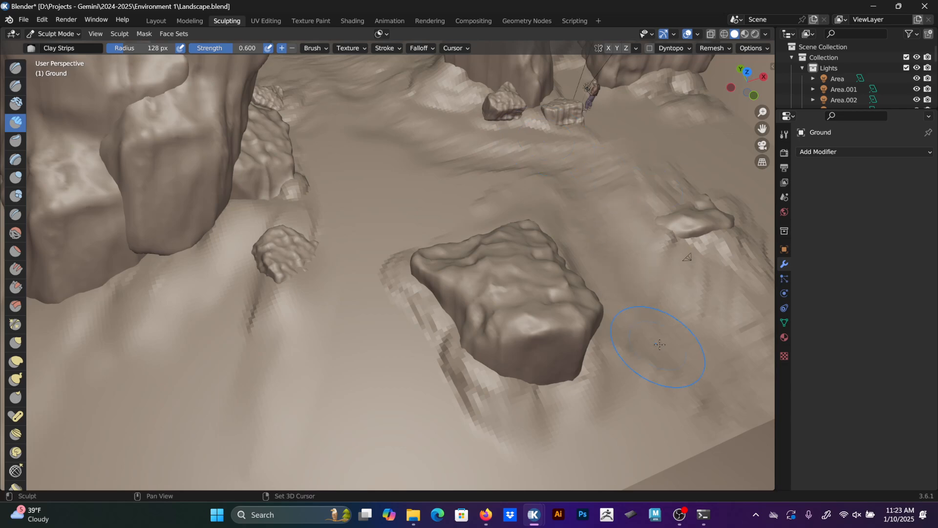
{"action": "middle_click_drag", "start_coordinate": [651, 333], "coordinate": [494, 345]}
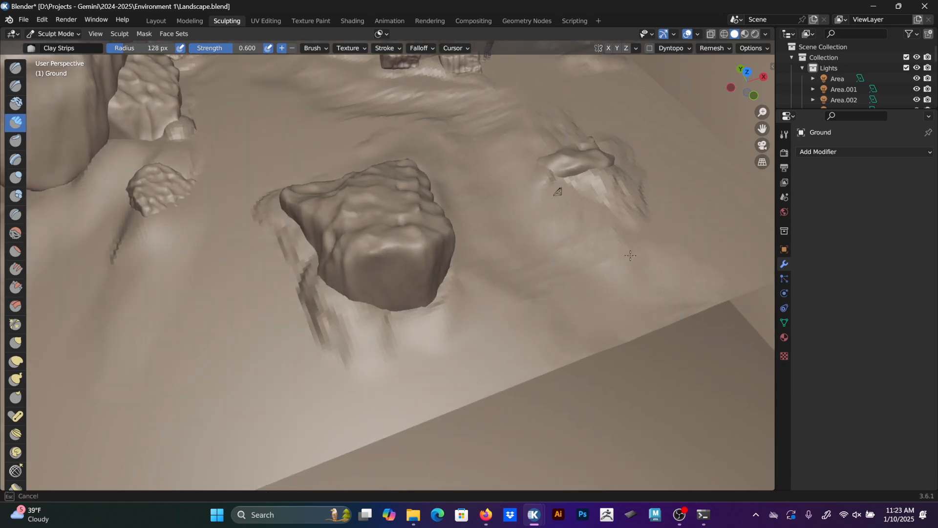
{"action": "middle_click_drag", "start_coordinate": [340, 151], "coordinate": [566, 262]}
{"action": "middle_click_drag", "start_coordinate": [481, 210], "coordinate": [375, 361]}
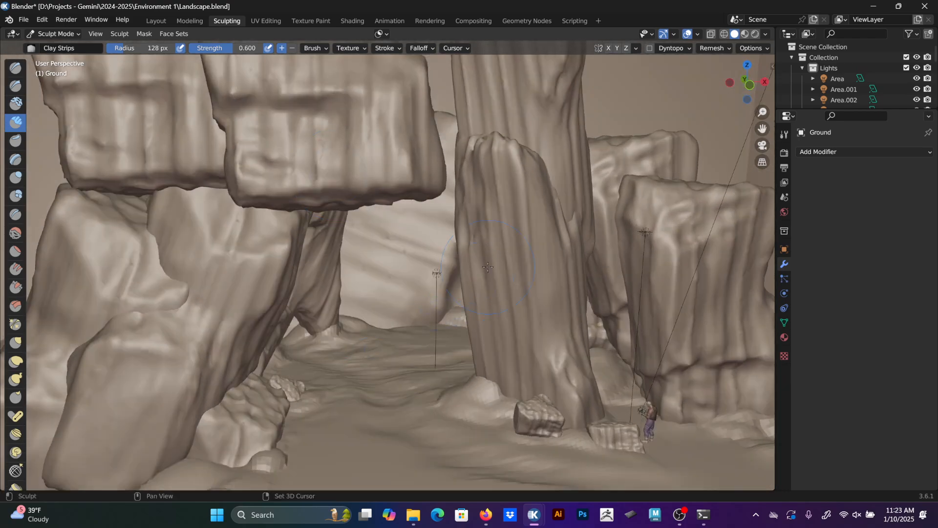
{"action": "key", "text": "KP_0"}
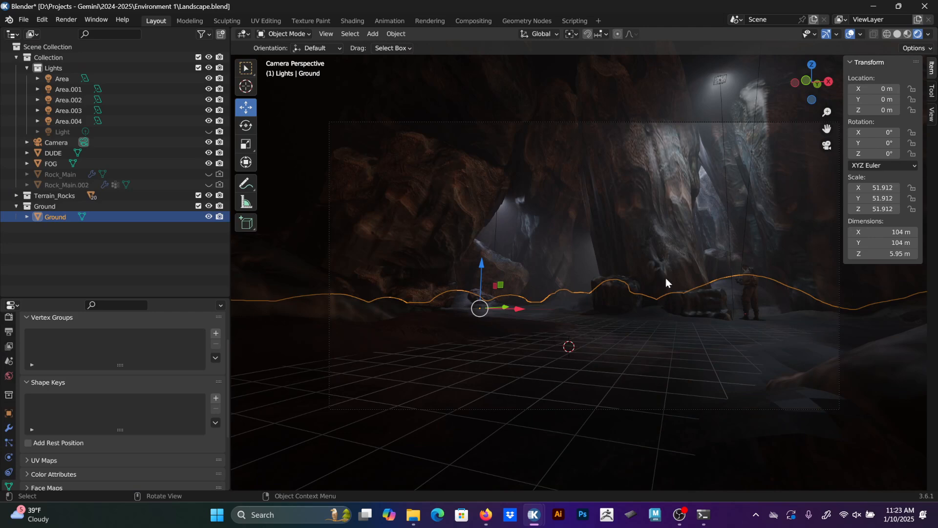
Compare the rendered camera view with the viewport overlays hidden and shown.
{"action": "left_click", "coordinate": [858, 33]}
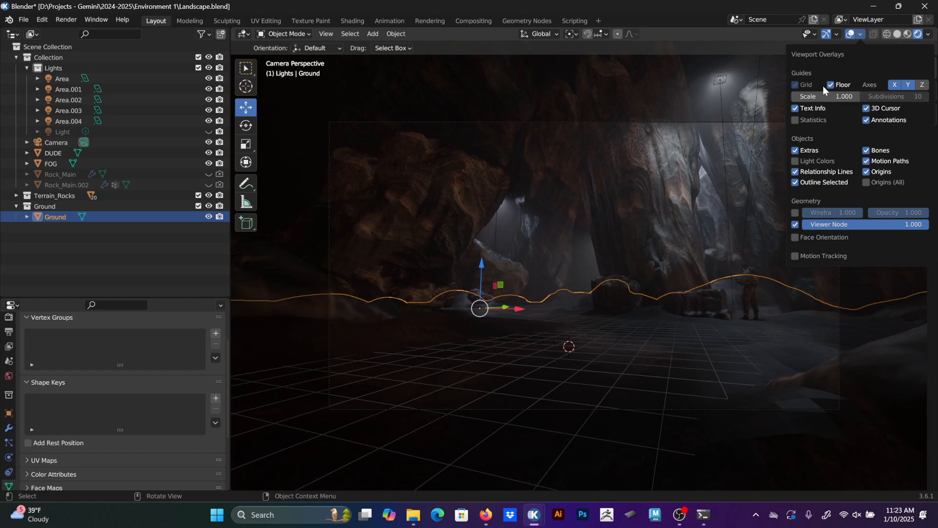
{"action": "left_click", "coordinate": [861, 34]}
{"action": "left_click", "coordinate": [860, 34]}
{"action": "left_click", "coordinate": [851, 34]}
{"action": "left_click", "coordinate": [850, 34]}
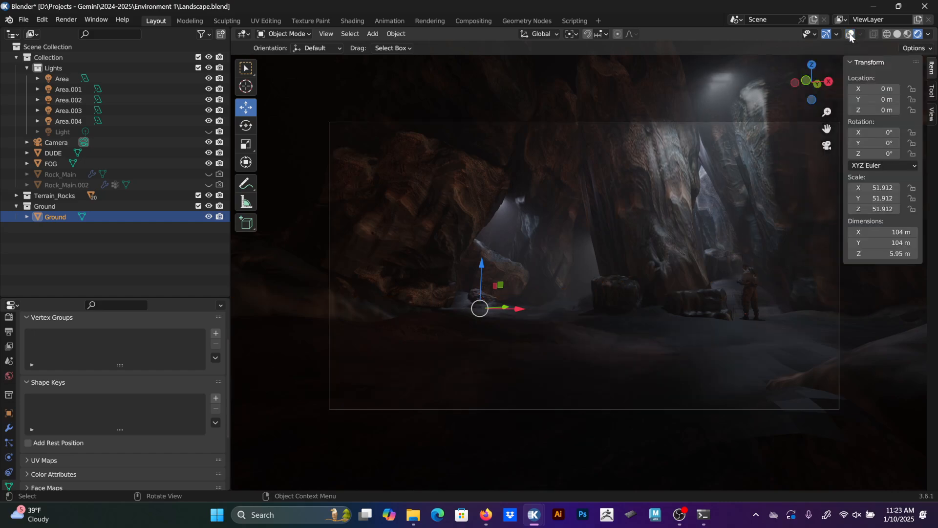
{"action": "left_click", "coordinate": [850, 34]}
{"action": "left_click", "coordinate": [850, 34]}
{"action": "left_click", "coordinate": [850, 34]}
{"action": "left_click", "coordinate": [850, 35]}
{"action": "left_click", "coordinate": [850, 36]}
{"action": "left_click", "coordinate": [850, 35]}
{"action": "left_click", "coordinate": [851, 35]}
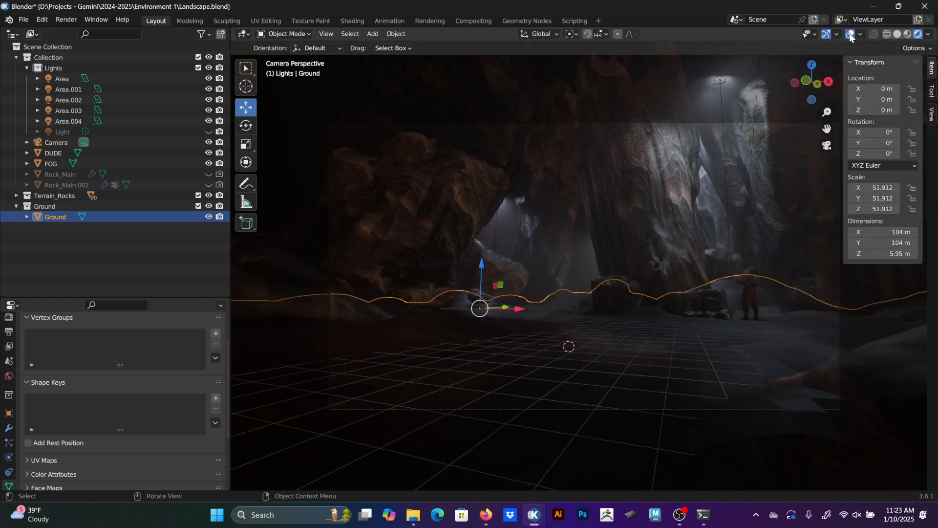
{"action": "left_click", "coordinate": [851, 35]}
{"action": "left_click", "coordinate": [850, 35]}
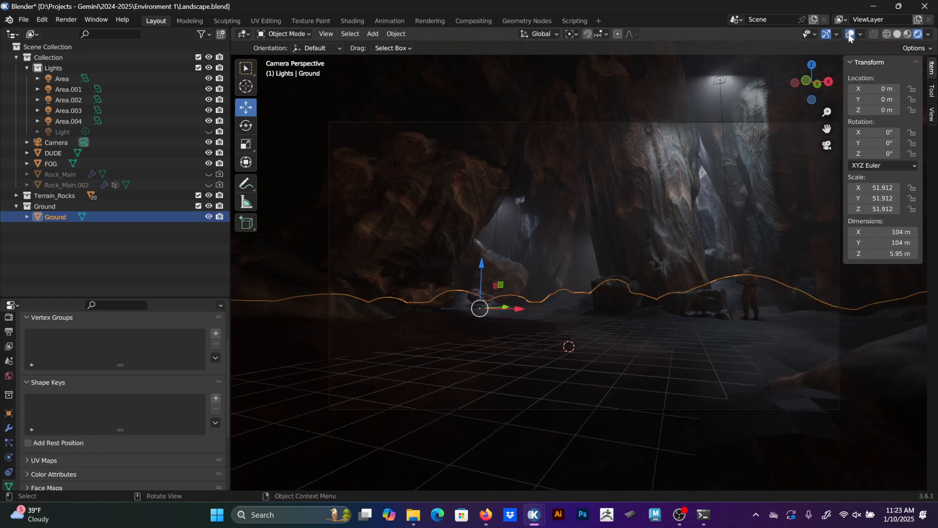
Disable the Floor grid overlay and hide all viewport overlays.
{"action": "left_click", "coordinate": [860, 34]}
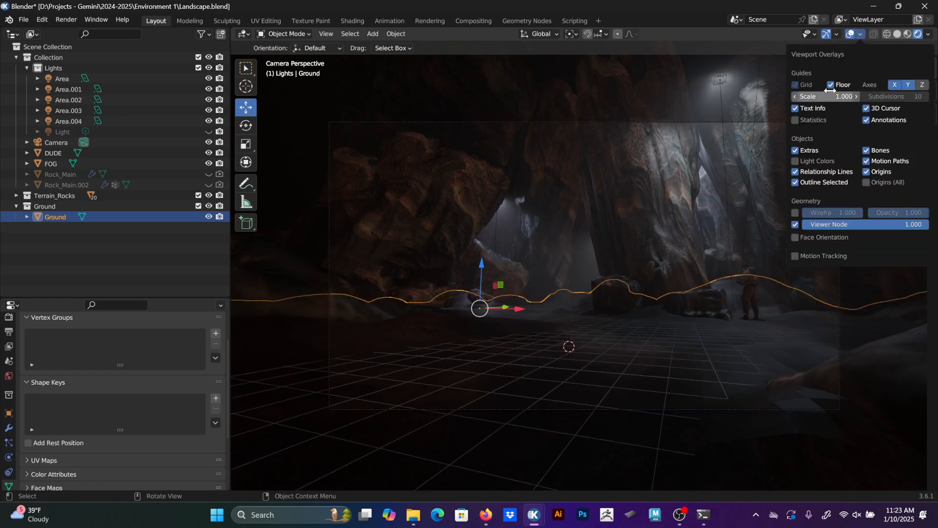
{"action": "left_click", "coordinate": [830, 85]}
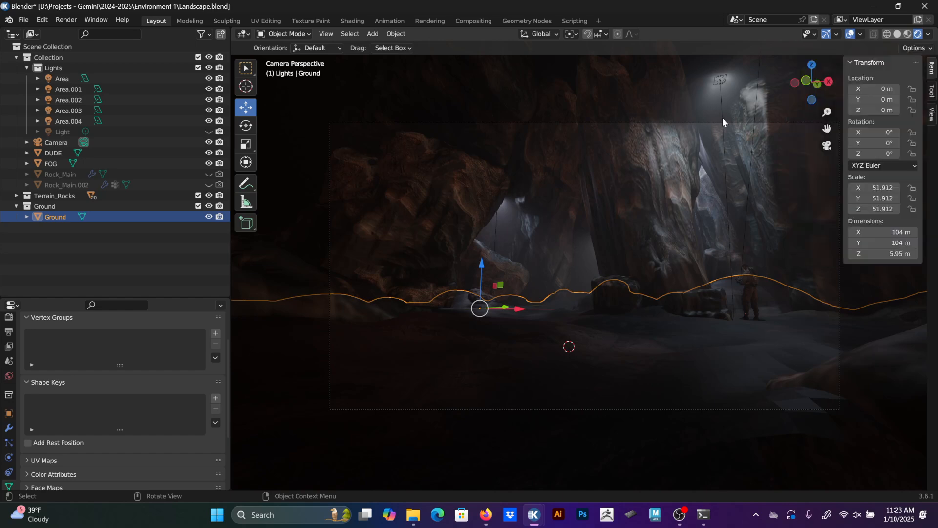
{"action": "left_click", "coordinate": [627, 241]}
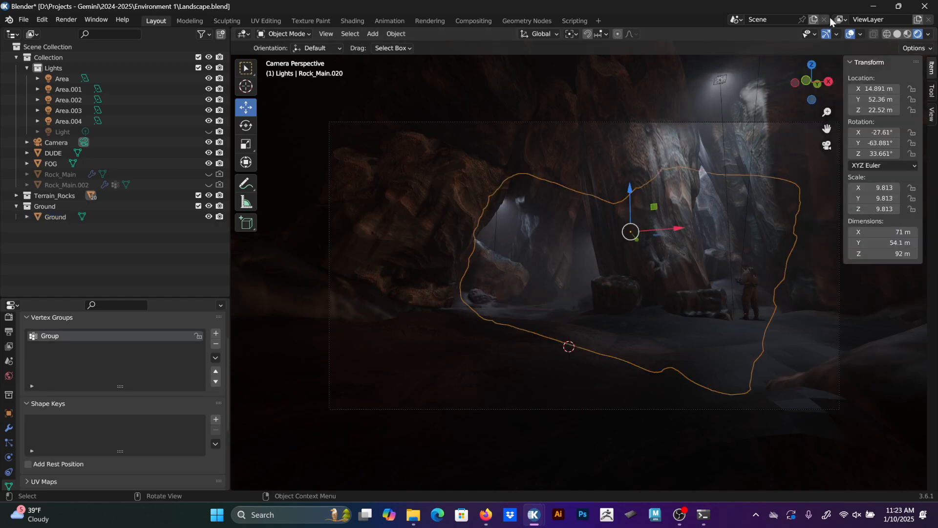
{"action": "left_click", "coordinate": [849, 36]}
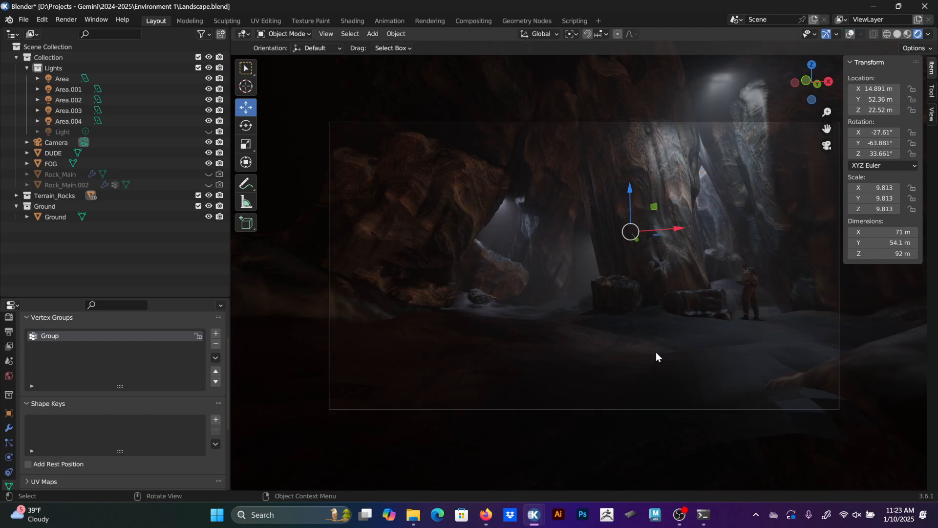
Apply Shade Smooth to the ground object.
{"action": "left_click", "coordinate": [656, 352]}
{"action": "right_click", "coordinate": [654, 345]}
{"action": "left_click", "coordinate": [630, 295]}
{"action": "scroll", "coordinate": [678, 313], "scroll_direction": "down", "scroll_amount": 1}
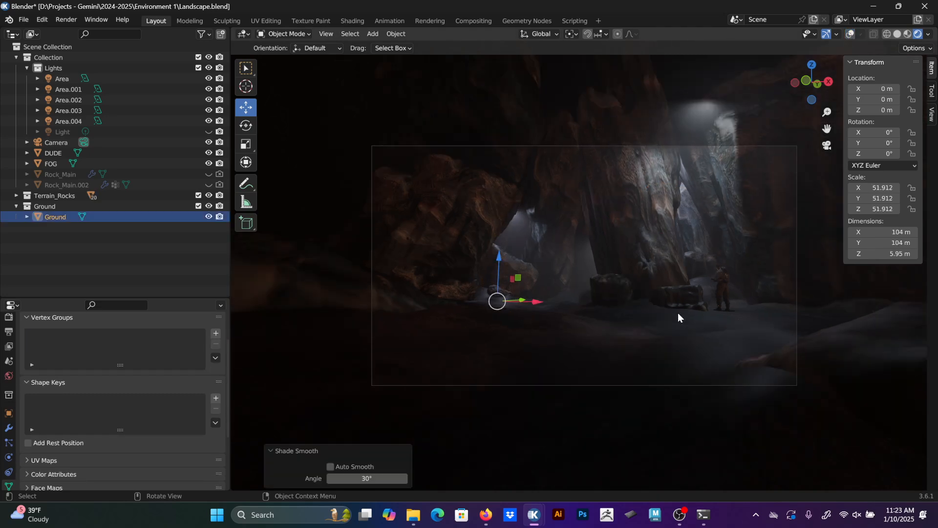
{"action": "scroll", "coordinate": [678, 310], "scroll_direction": "up", "scroll_amount": 1}
Examine the smooth-shaded ground among the rocks and isolate it in the viewport.
{"action": "middle_click_drag", "start_coordinate": [663, 308], "coordinate": [570, 351]}
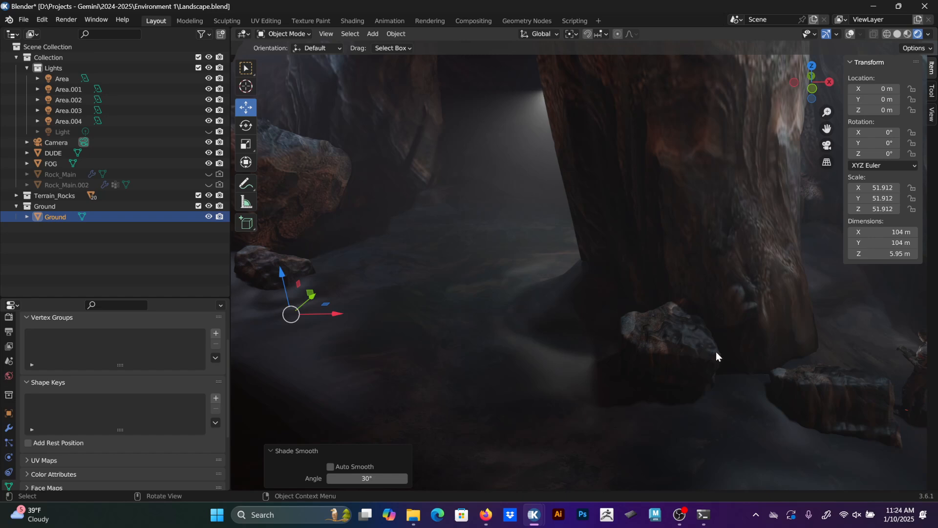
{"action": "middle_click_drag", "start_coordinate": [471, 340], "coordinate": [558, 399]}
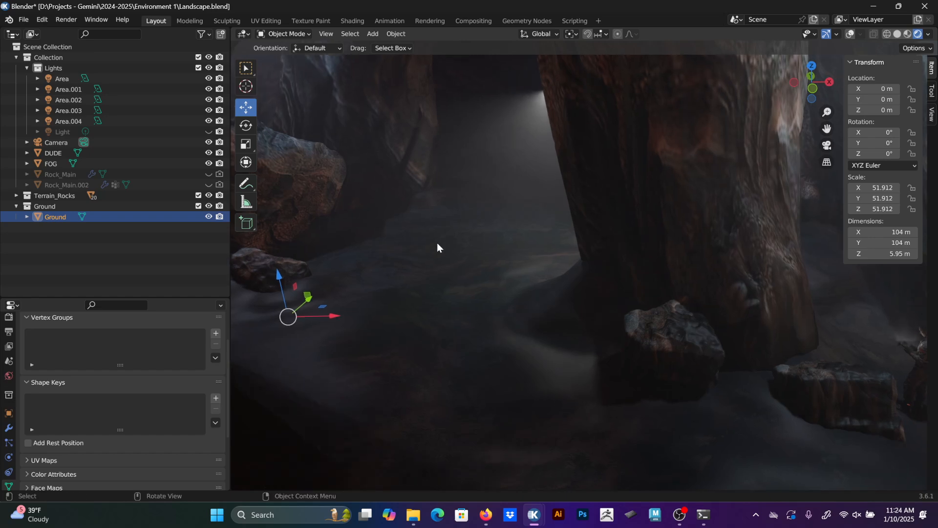
{"action": "key", "text": "KP_Decimal"}
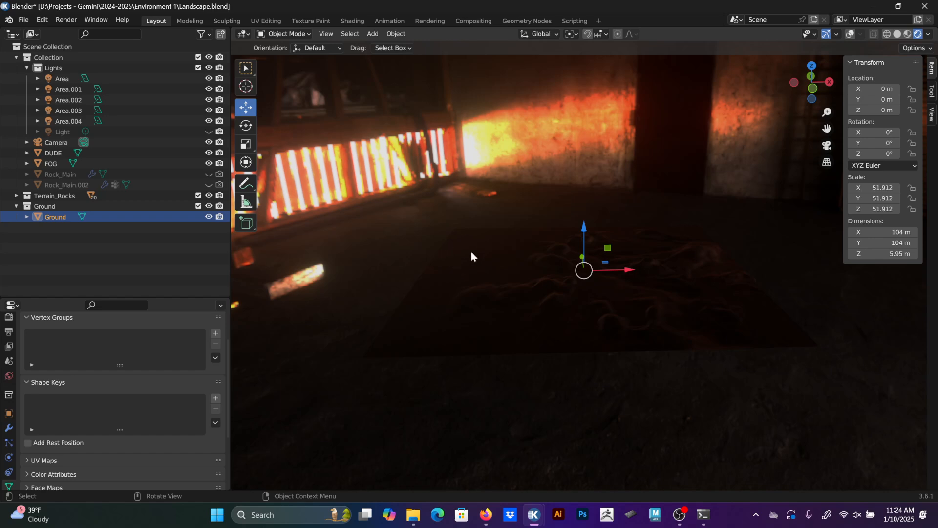
Switch the isolated ground's viewport to Material Preview shading and raise the World Opacity so the preview environment shows behind it.
{"action": "middle_click_drag", "start_coordinate": [471, 253], "coordinate": [533, 254]}
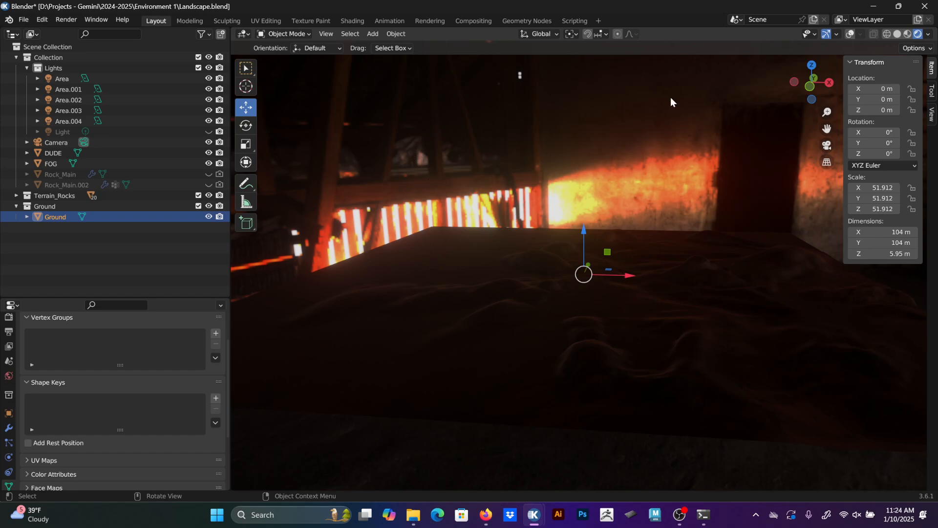
{"action": "left_click", "coordinate": [908, 34]}
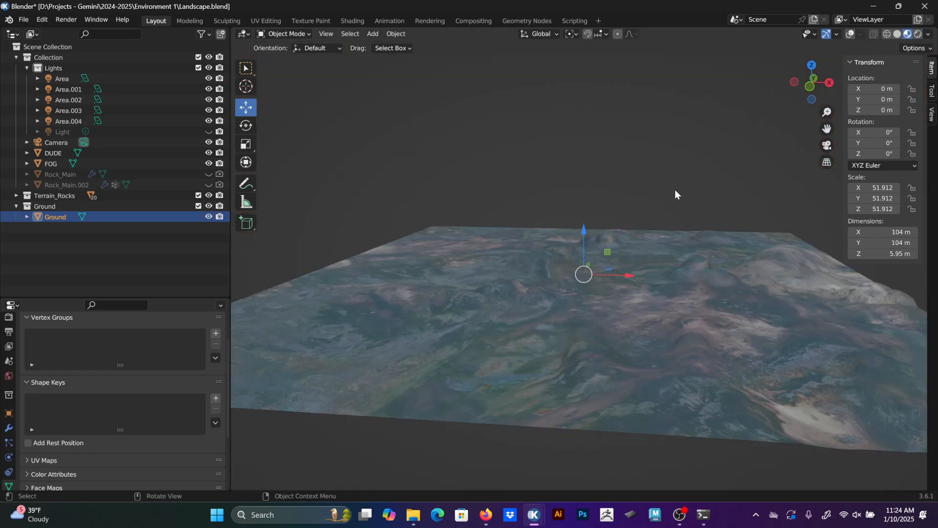
{"action": "mouse_move", "coordinate": [676, 190]}
{"action": "middle_mouse_down"}
{"action": "mouse_move", "coordinate": [657, 270]}
{"action": "mouse_move", "coordinate": [618, 231]}
{"action": "mouse_move", "coordinate": [525, 212]}
{"action": "mouse_move", "coordinate": [576, 179]}
{"action": "mouse_move", "coordinate": [610, 232]}
{"action": "mouse_move", "coordinate": [586, 211]}
{"action": "middle_mouse_up"}
{"action": "left_click", "coordinate": [928, 34]}
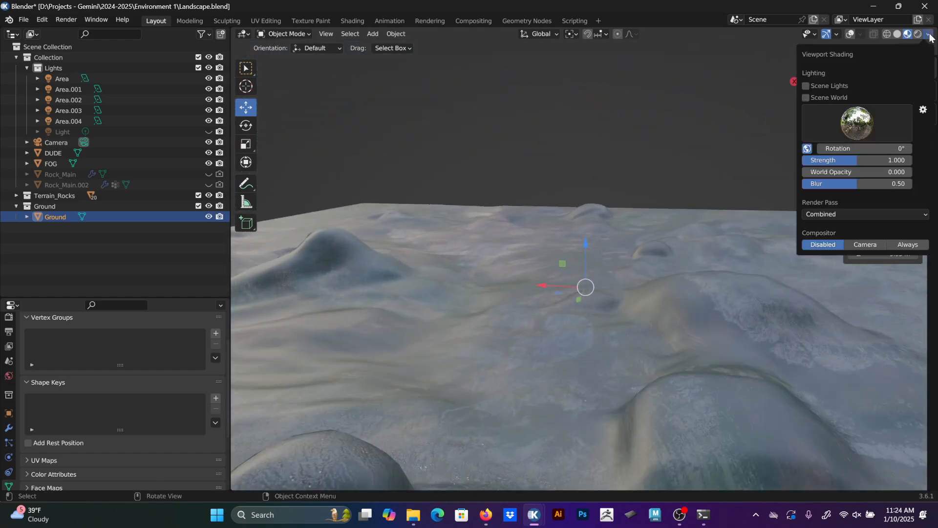
{"action": "left_click_drag", "start_coordinate": [849, 170], "coordinate": [912, 170]}
{"action": "mouse_move", "coordinate": [605, 208]}
{"action": "middle_mouse_down"}
{"action": "mouse_move", "coordinate": [610, 121]}
{"action": "mouse_move", "coordinate": [677, 200]}
{"action": "mouse_move", "coordinate": [596, 217]}
{"action": "mouse_move", "coordinate": [588, 239]}
{"action": "mouse_move", "coordinate": [620, 208]}
{"action": "middle_mouse_up"}
{"action": "scroll", "coordinate": [620, 209], "scroll_direction": "up", "scroll_amount": 3}
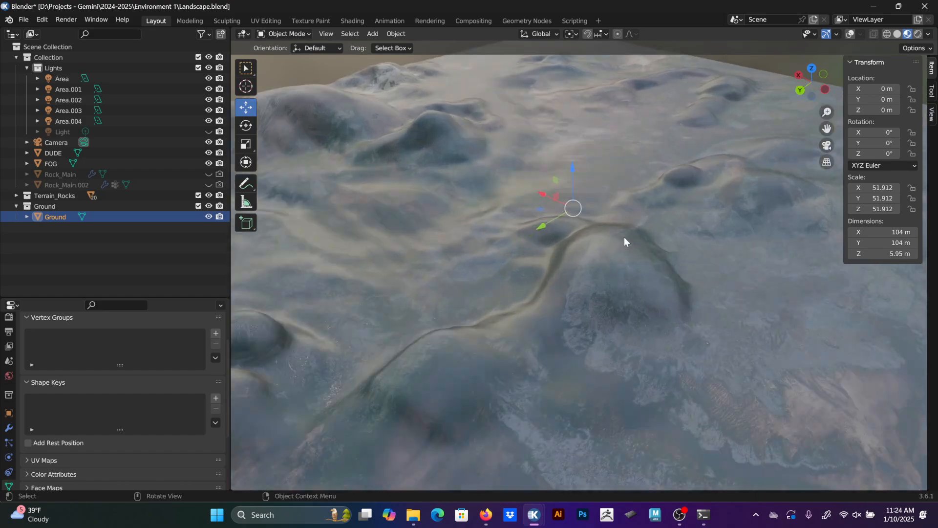
{"action": "middle_click_drag", "start_coordinate": [537, 246], "coordinate": [662, 252]}
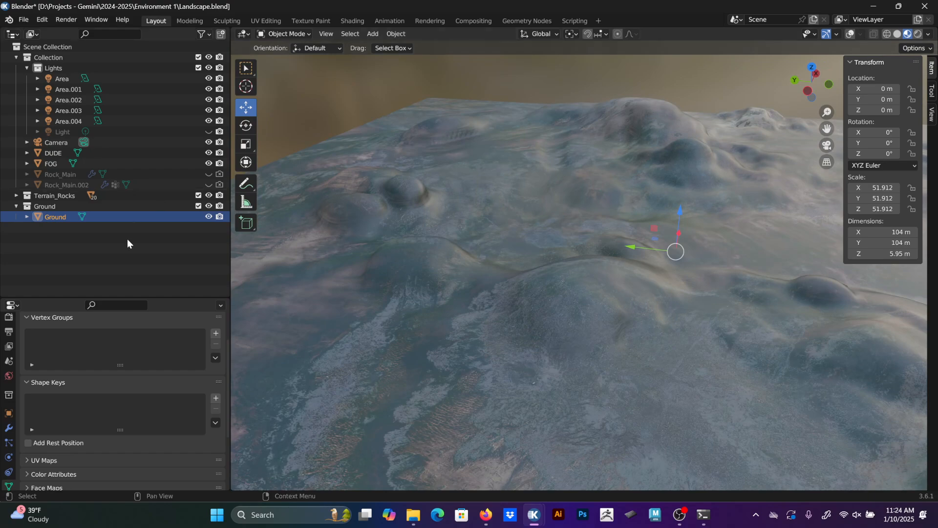
Switch to the Shading workspace, isolate the Ground object there, and show it in Material Preview shading.
{"action": "left_click", "coordinate": [350, 20]}
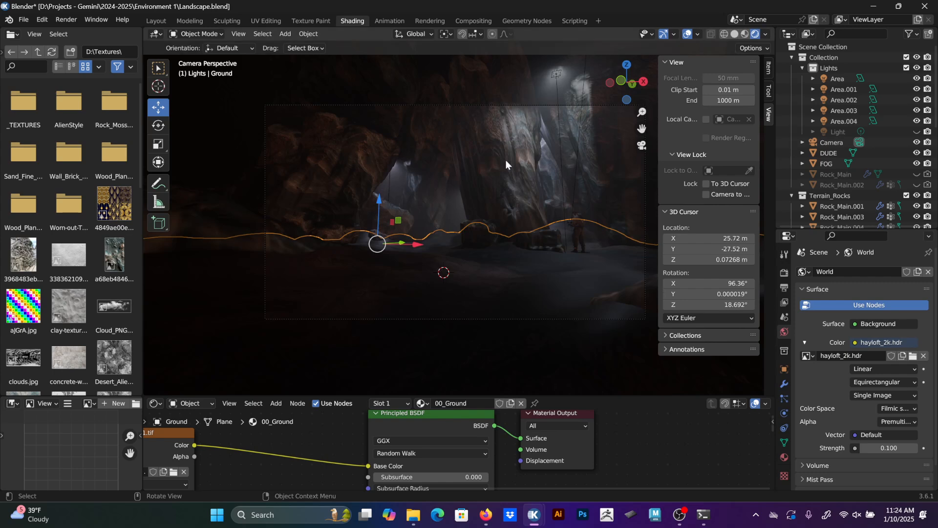
{"action": "key", "text": "KP_Divide"}
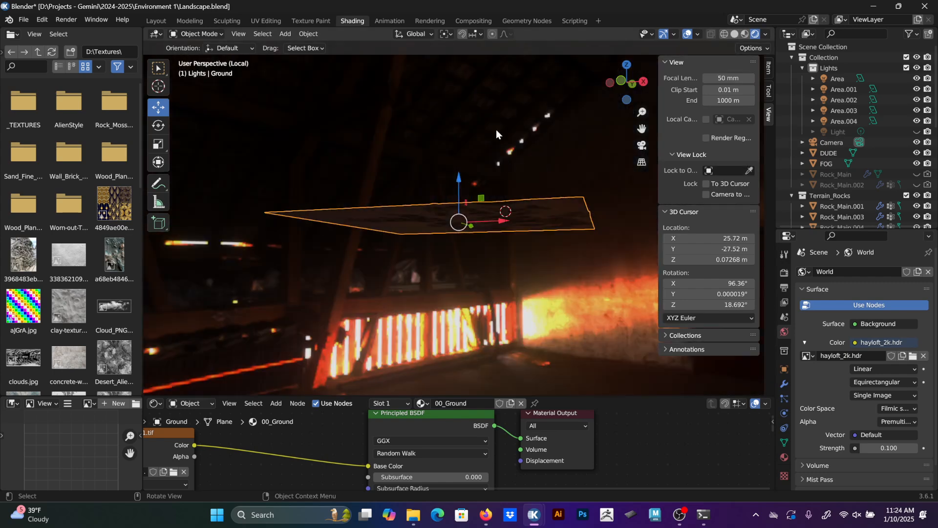
{"action": "middle_click_drag", "start_coordinate": [496, 130], "coordinate": [528, 172]}
{"action": "left_click", "coordinate": [745, 34]}
{"action": "scroll", "coordinate": [493, 230], "scroll_direction": "up", "scroll_amount": 4}
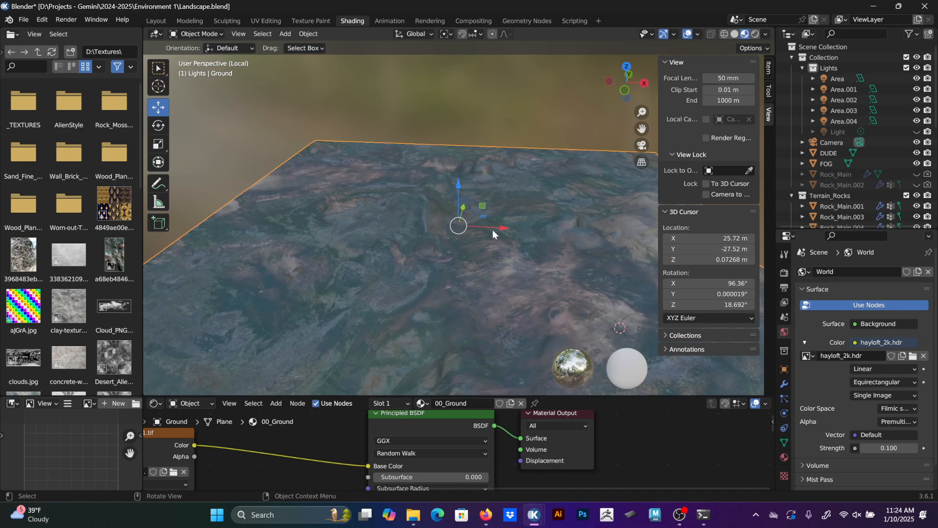
{"action": "middle_click_drag", "start_coordinate": [493, 230], "coordinate": [463, 238]}
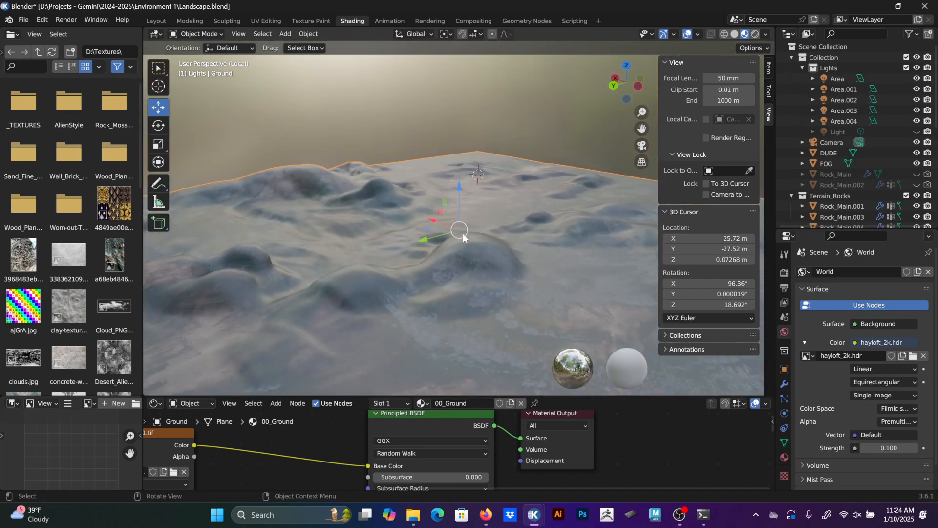
Merge the file browser into the 3D viewport and the image editor into the shader editor, enlarging the node area.
{"action": "right_click", "coordinate": [142, 94]}
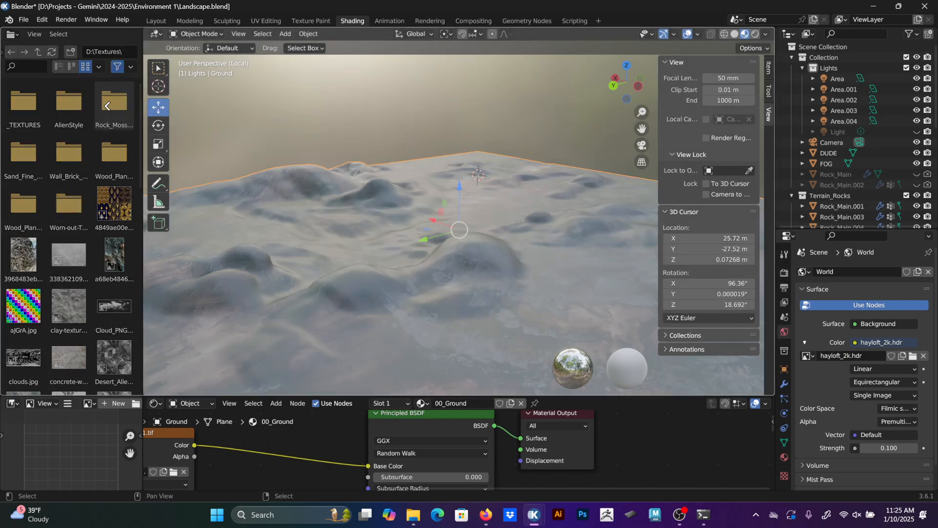
{"action": "left_click", "coordinate": [107, 105]}
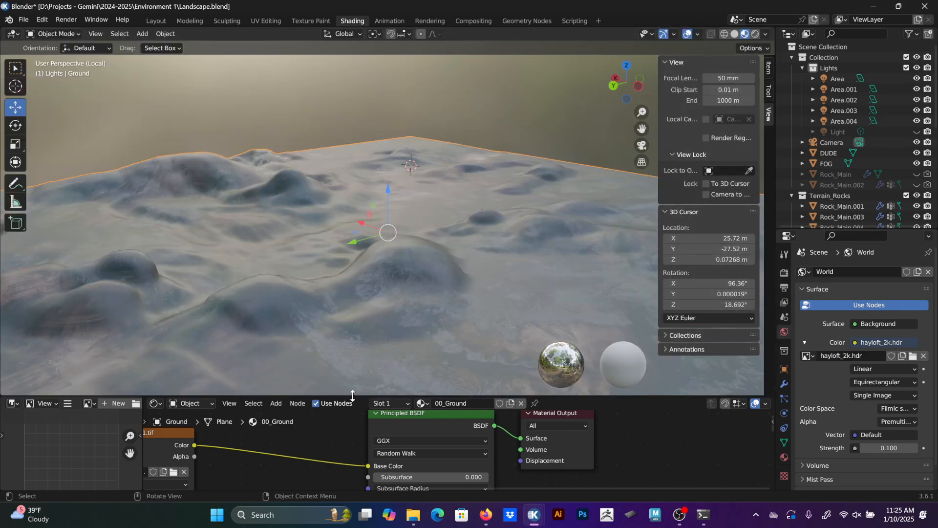
{"action": "left_click_drag", "start_coordinate": [353, 394], "coordinate": [352, 317]}
{"action": "right_click", "coordinate": [144, 377]}
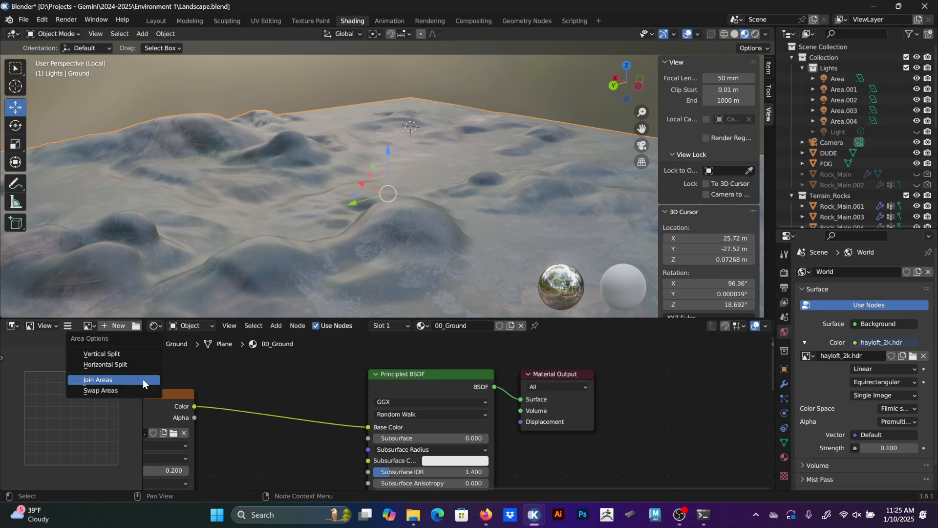
{"action": "left_click", "coordinate": [143, 379]}
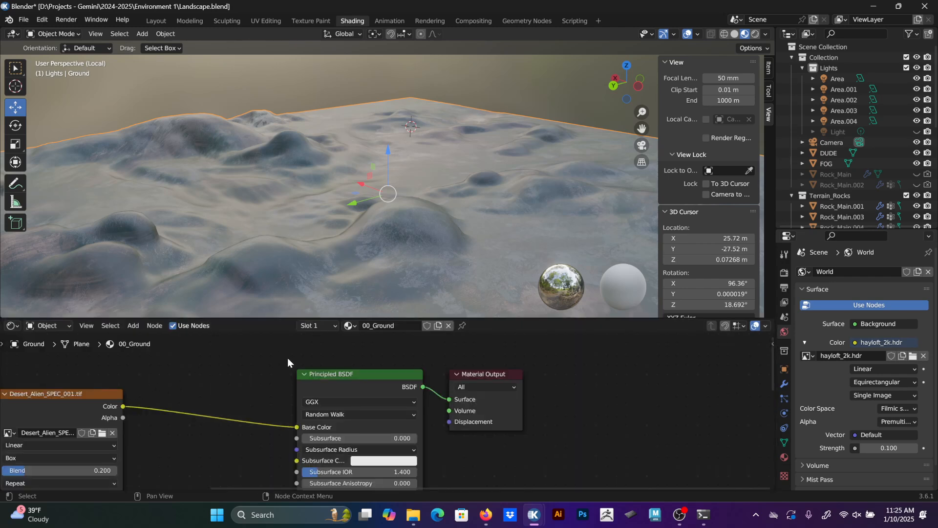
{"action": "left_click_drag", "start_coordinate": [274, 319], "coordinate": [277, 257]}
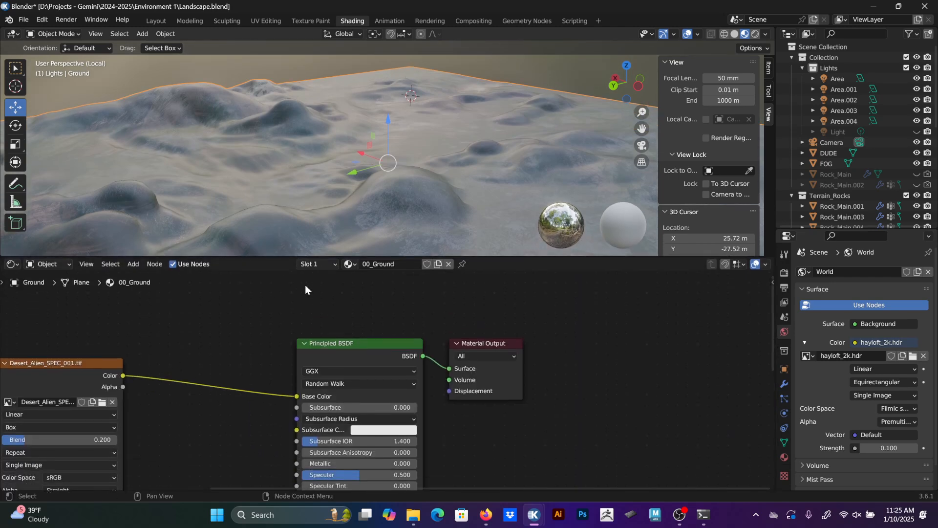
Move the Texture Coordinate, Mapping and Desert_Alien_SPEC_001.tif nodes farther away from the Principled BSDF node.
{"action": "scroll", "coordinate": [293, 332], "scroll_direction": "down", "scroll_amount": 4}
{"action": "middle_click_drag", "start_coordinate": [327, 352], "coordinate": [436, 332]}
{"action": "scroll", "coordinate": [350, 333], "scroll_direction": "up", "scroll_amount": 1}
{"action": "middle_click_drag", "start_coordinate": [506, 342], "coordinate": [472, 375]}
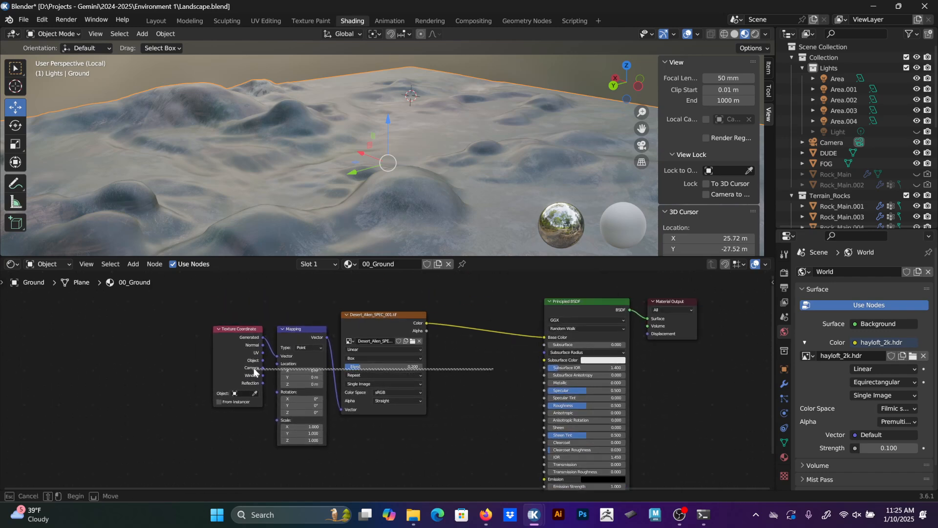
{"action": "left_click_drag", "start_coordinate": [392, 322], "coordinate": [288, 304]}
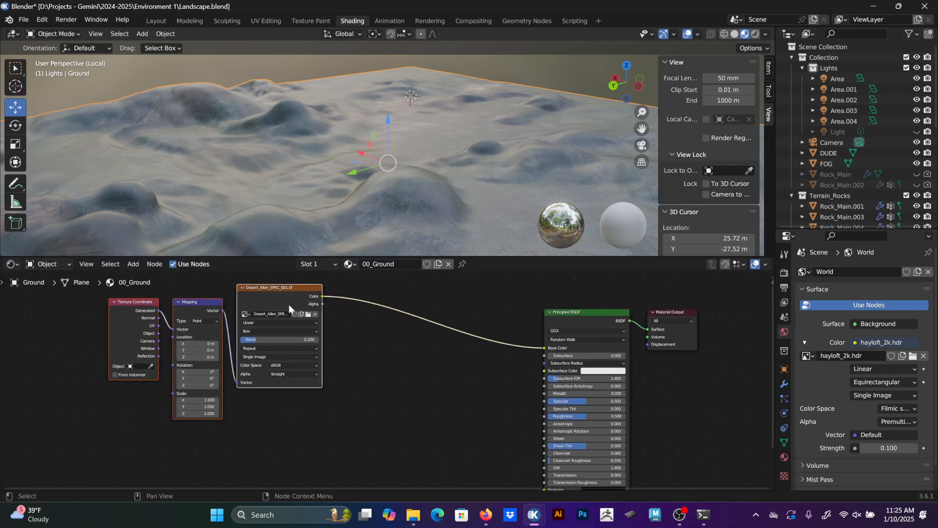
Set the Principled BSDF Roughness of the 00_Ground material to 0.000.
{"action": "middle_click_drag", "start_coordinate": [392, 397], "coordinate": [356, 364]}
{"action": "middle_click_drag", "start_coordinate": [425, 390], "coordinate": [377, 389]}
{"action": "scroll", "coordinate": [440, 392], "scroll_direction": "up", "scroll_amount": 1}
{"action": "scroll", "coordinate": [440, 392], "scroll_direction": "up", "scroll_amount": 2}
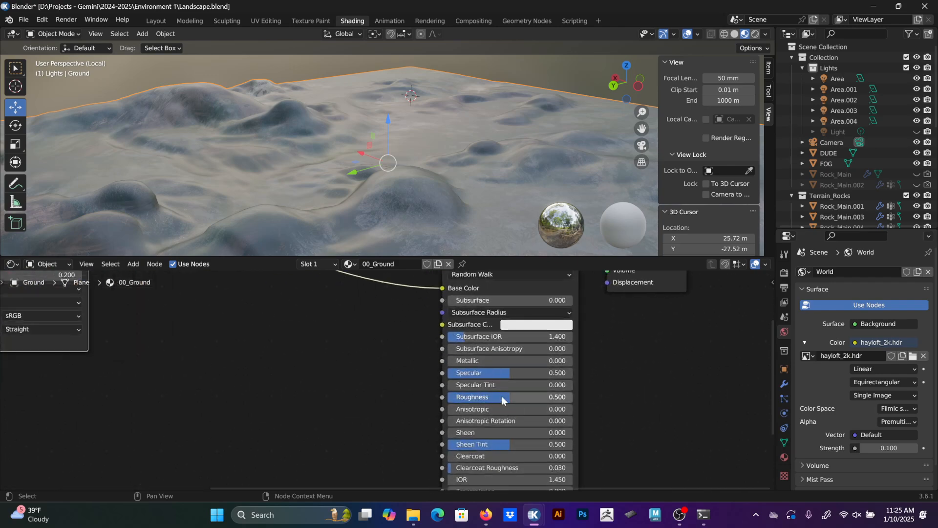
{"action": "left_click_drag", "start_coordinate": [510, 397], "coordinate": [376, 405]}
{"action": "scroll", "coordinate": [376, 406], "scroll_direction": "down", "scroll_amount": 3}
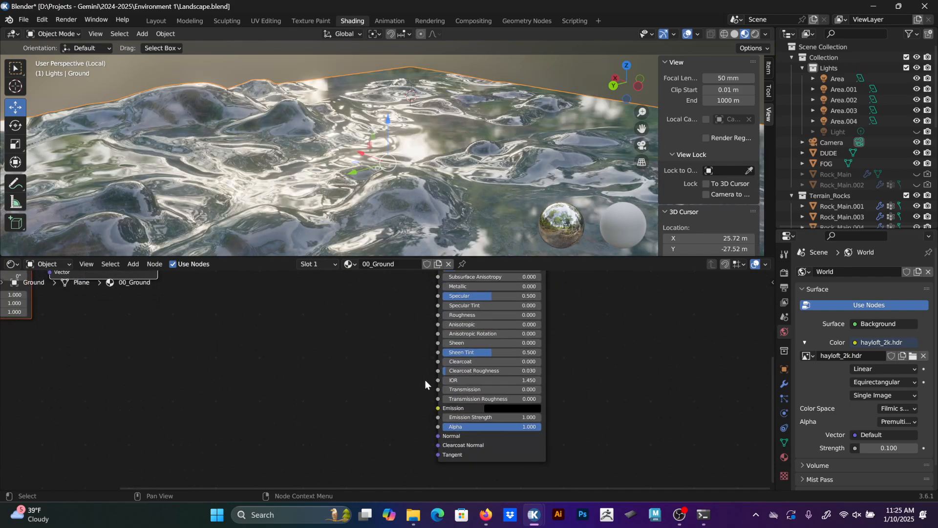
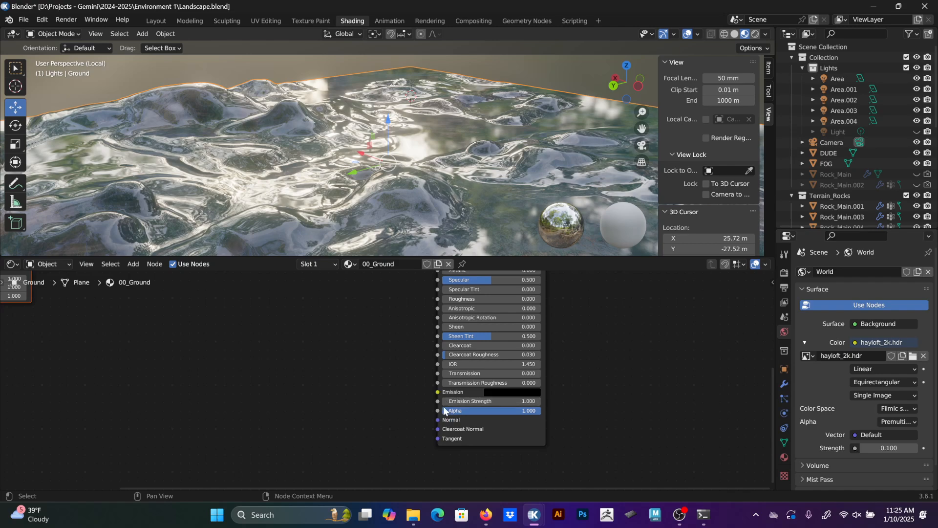
Connect the Desert_Alien_SPEC_001.tif texture's Color output to the Principled BSDF Roughness input and inspect the ground up close.
{"action": "scroll", "coordinate": [353, 372], "scroll_direction": "down", "scroll_amount": 4}
{"action": "middle_click_drag", "start_coordinate": [345, 362], "coordinate": [409, 400]}
{"action": "left_click", "coordinate": [332, 384]}
{"action": "middle_click_drag", "start_coordinate": [360, 329], "coordinate": [364, 378]}
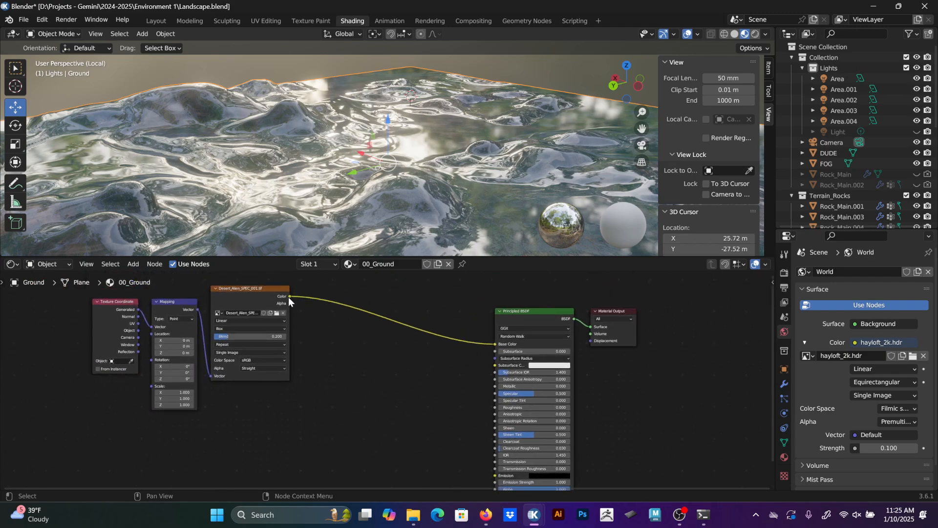
{"action": "left_click_drag", "start_coordinate": [289, 296], "coordinate": [494, 409]}
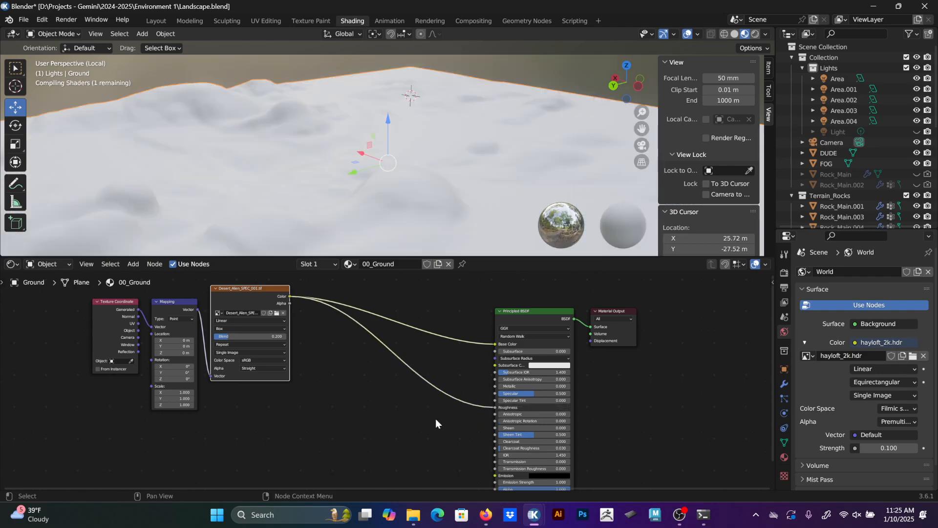
{"action": "middle_click_drag", "start_coordinate": [458, 209], "coordinate": [364, 112]}
{"action": "scroll", "coordinate": [383, 327], "scroll_direction": "up", "scroll_amount": 2}
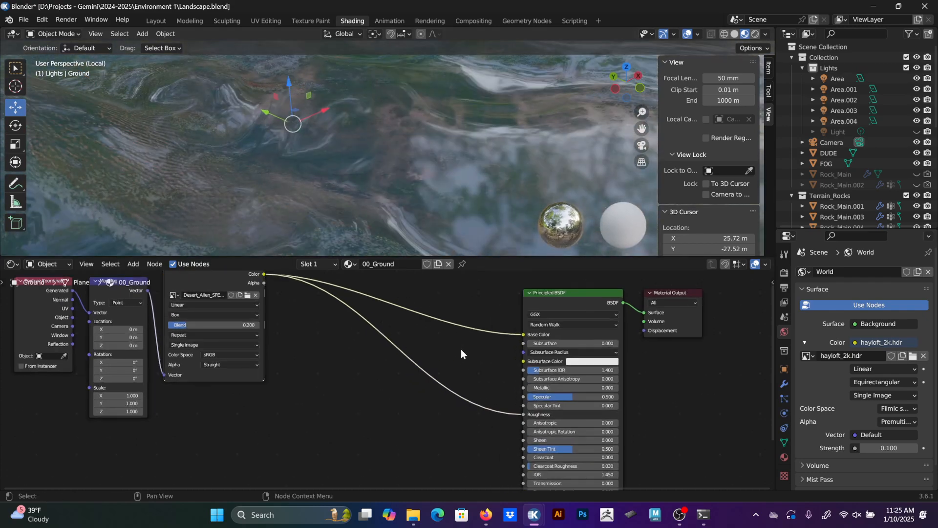
Set the Alpha mode of the Desert_Alien_SPEC_001.tif texture node to None and check the ground's reflections.
{"action": "middle_click_drag", "start_coordinate": [462, 349], "coordinate": [512, 384]}
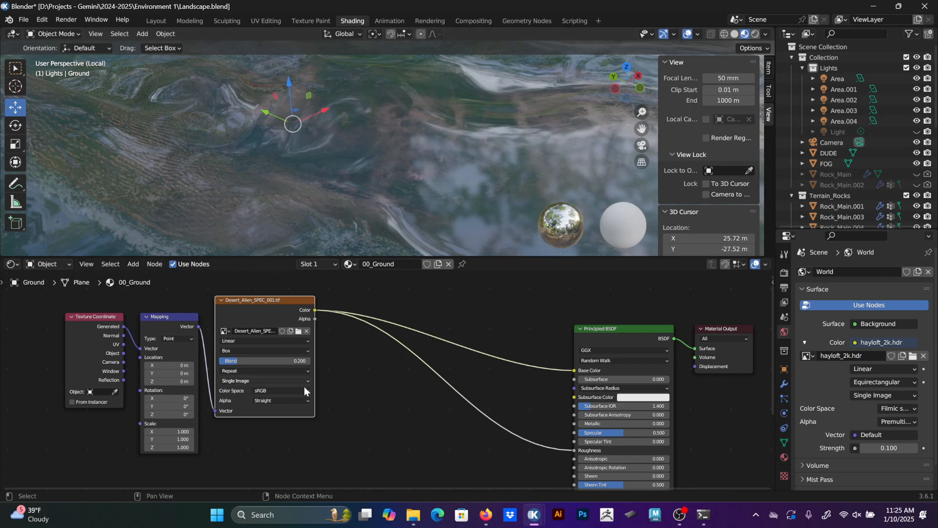
{"action": "left_click", "coordinate": [297, 400]}
{"action": "left_click", "coordinate": [277, 433]}
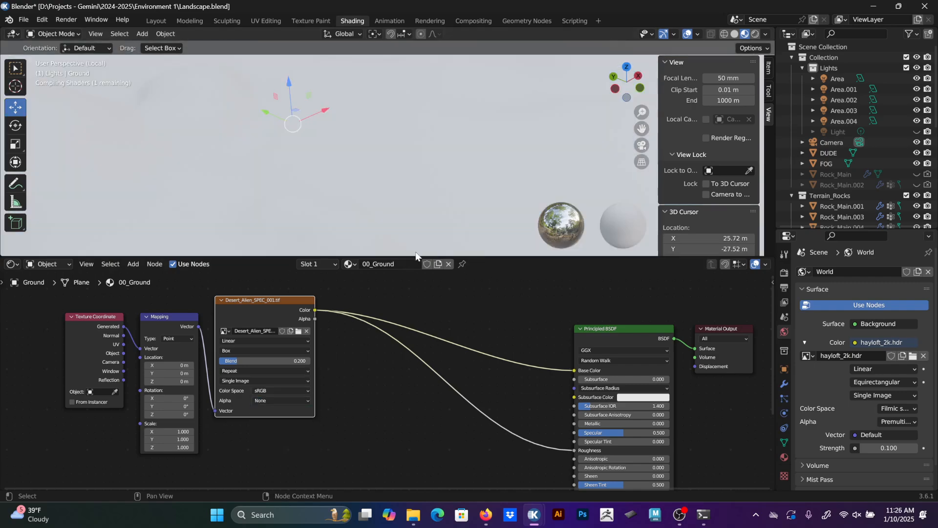
{"action": "middle_click_drag", "start_coordinate": [438, 218], "coordinate": [384, 161]}
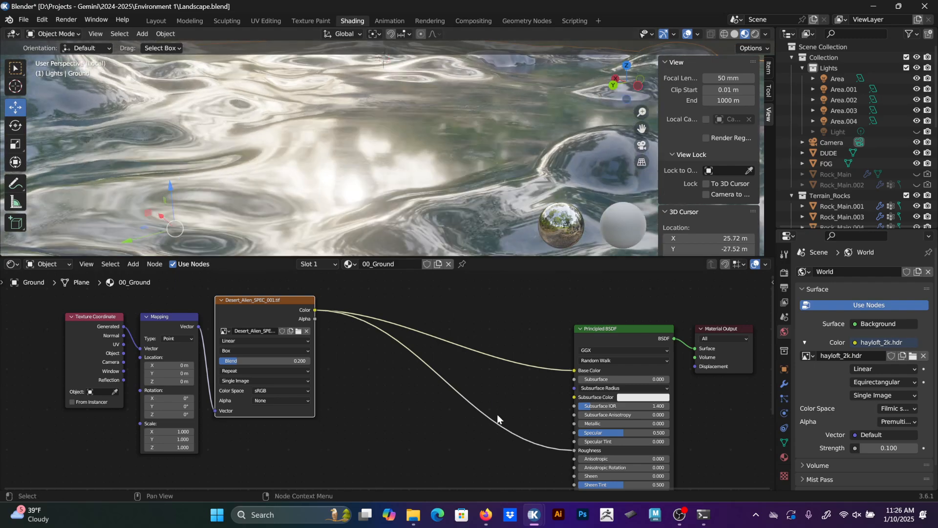
{"action": "middle_click_drag", "start_coordinate": [499, 414], "coordinate": [511, 402]}
{"action": "middle_click_drag", "start_coordinate": [404, 366], "coordinate": [479, 379]}
{"action": "left_click", "coordinate": [522, 404]}
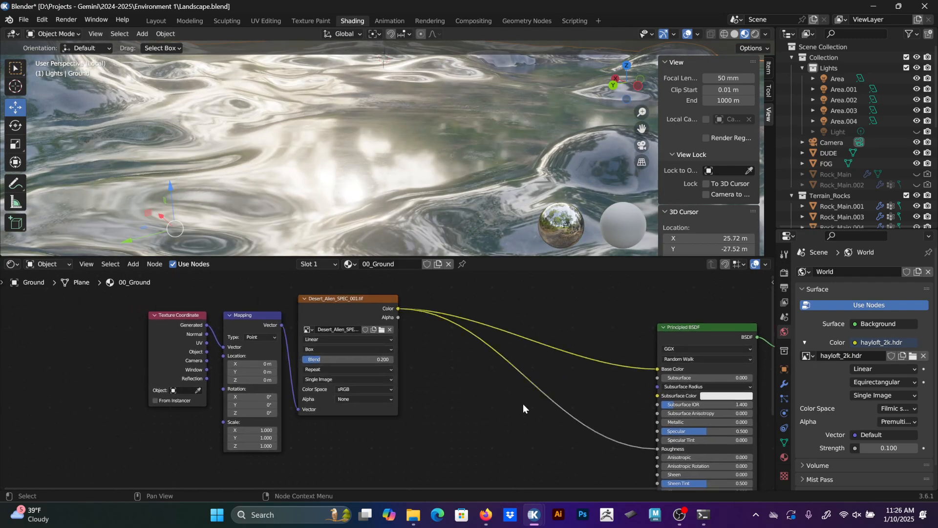
{"action": "key", "text": "shift+a"}
{"action": "type", "text": "gamma"}
{"action": "key", "text": "Return"}
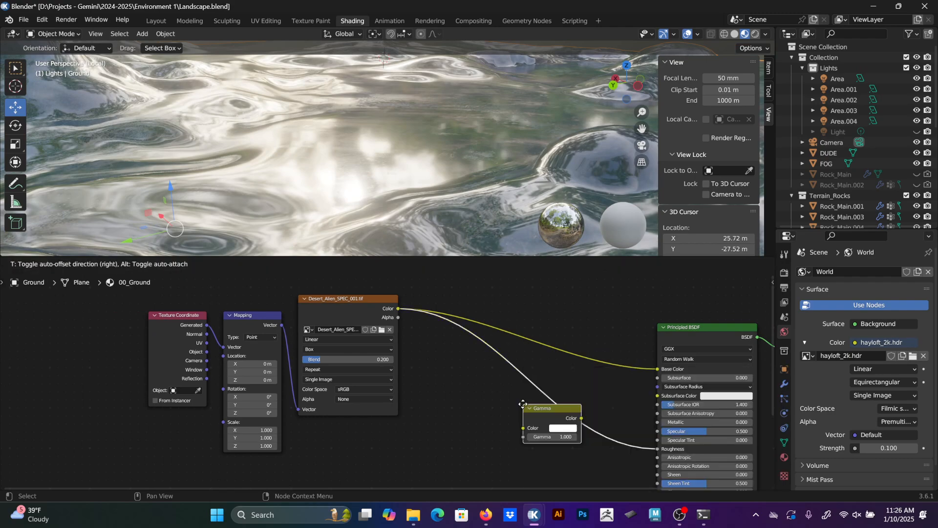
{"action": "key", "text": "Escape"}
{"action": "key", "text": "shift+a"}
{"action": "type", "text": "colorr"}
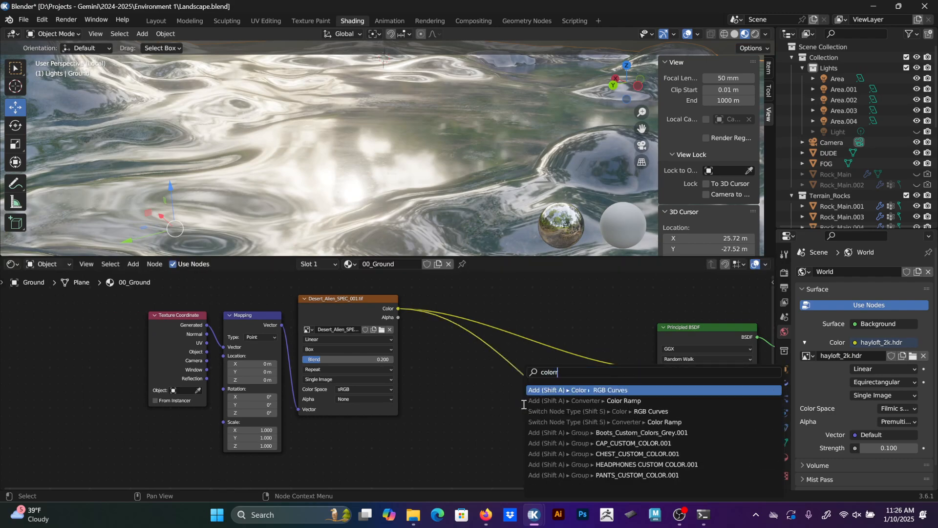
{"action": "key", "text": "Down"}
{"action": "key", "text": "Down"}
{"action": "key", "text": "Down"}
{"action": "key", "text": "Down"}
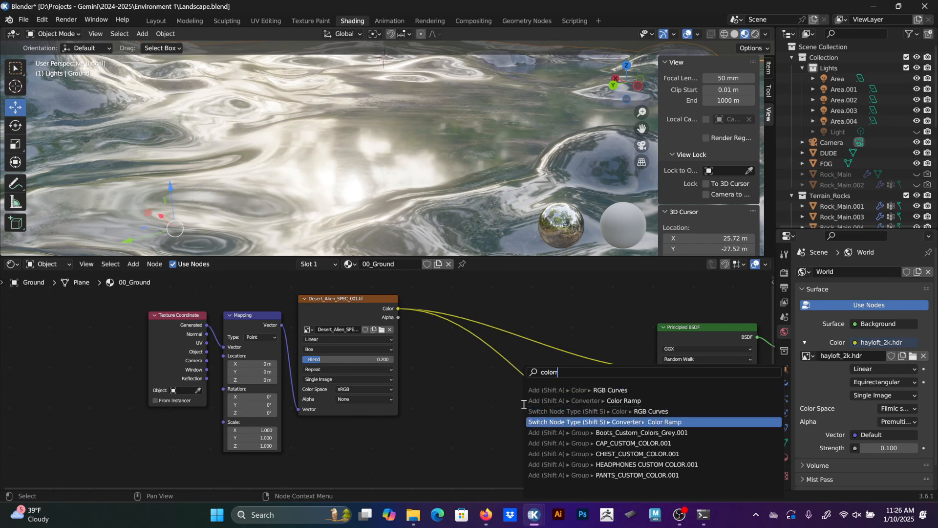
{"action": "key", "text": "Up"}
{"action": "key", "text": "Escape"}
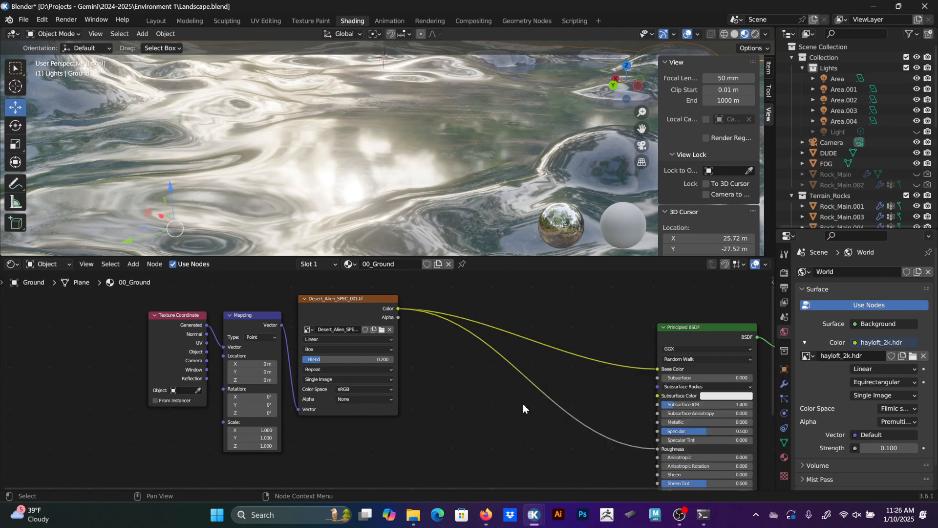
Insert a Color Ramp node into the link between the image texture's Color output and the Roughness input.
{"action": "key", "text": "F3"}
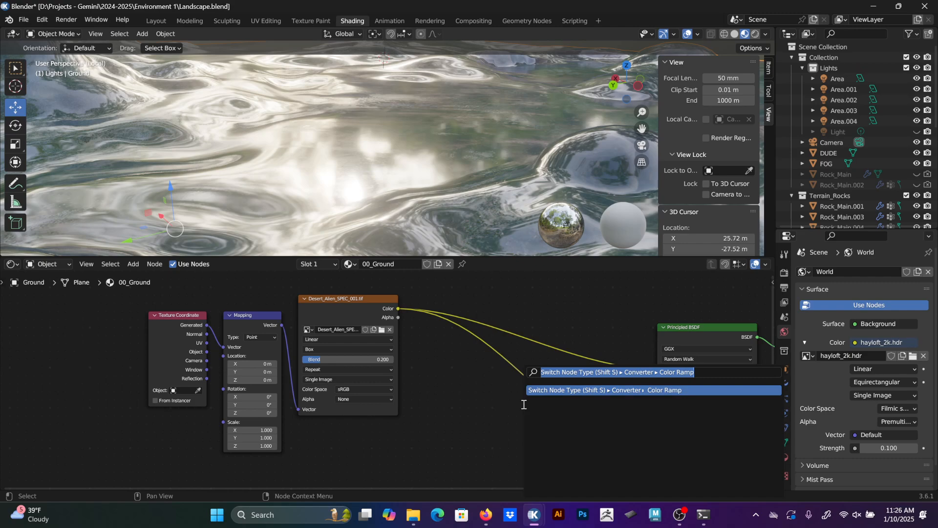
{"action": "type", "text": "colorr"}
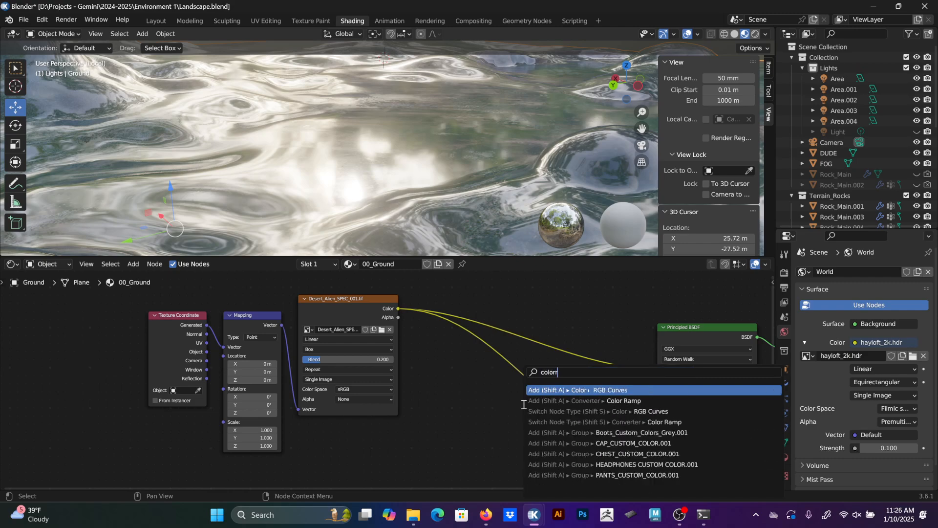
{"action": "key", "text": "Down"}
{"action": "key", "text": "Return"}
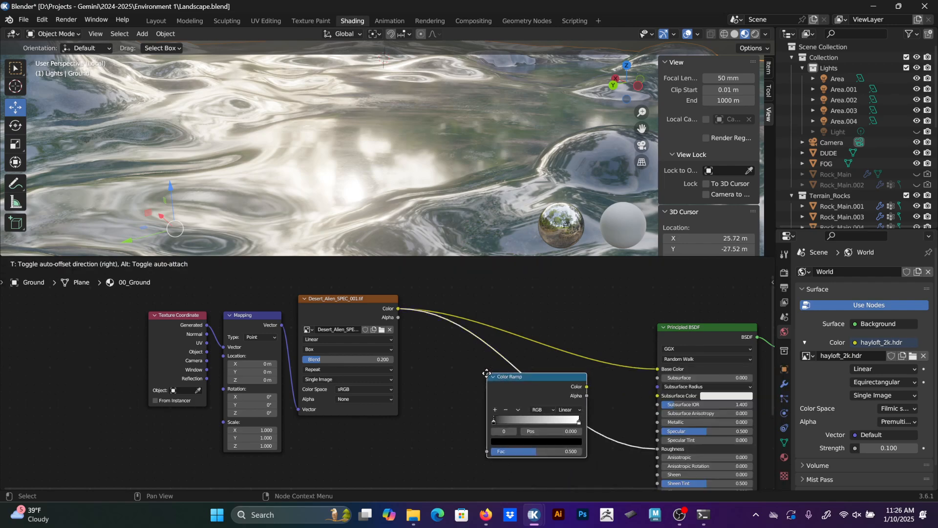
{"action": "left_click", "coordinate": [489, 369]}
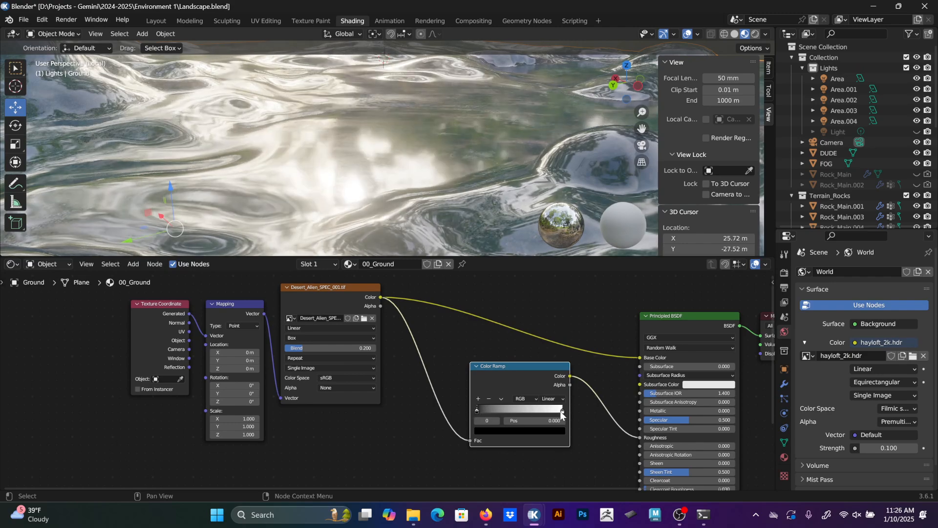
Move the Color Ramp's white stop to position 0.106 and inspect the ground's roughness in the viewport.
{"action": "left_click_drag", "start_coordinate": [561, 413], "coordinate": [480, 408]}
{"action": "scroll", "coordinate": [470, 158], "scroll_direction": "down", "scroll_amount": 4}
{"action": "middle_click_drag", "start_coordinate": [400, 139], "coordinate": [379, 139]}
{"action": "middle_click_drag", "start_coordinate": [371, 193], "coordinate": [446, 164]}
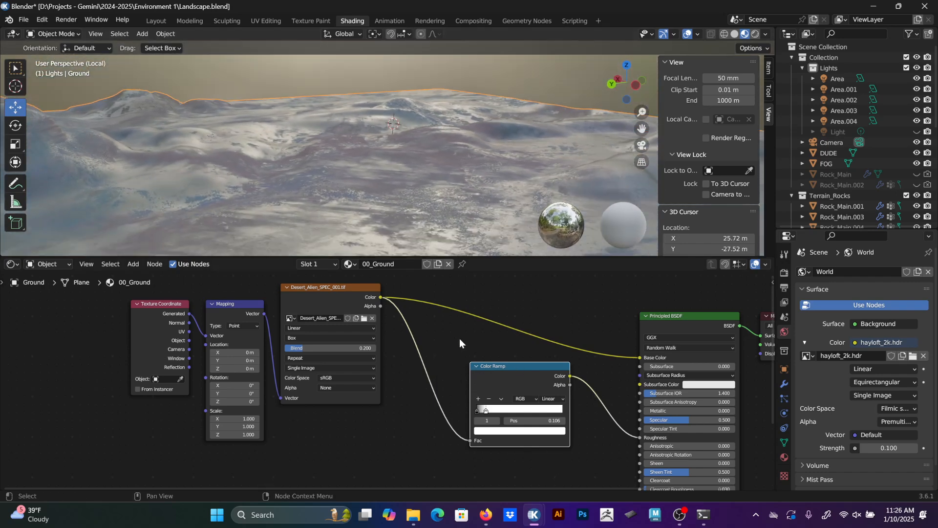
Flip the Color Ramp, move its white stop to 0.063 with the black stop just after it, and inspect the ground's reflections.
{"action": "middle_click_drag", "start_coordinate": [461, 338], "coordinate": [437, 348]}
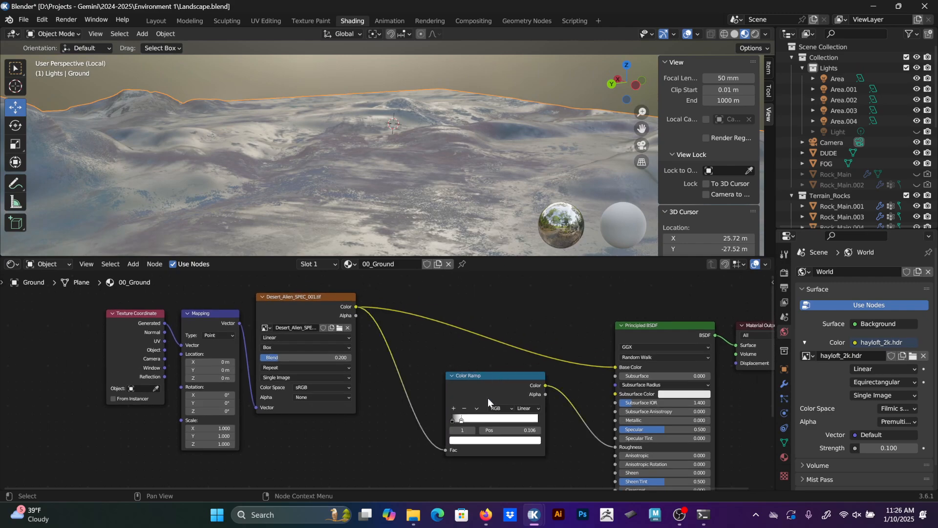
{"action": "left_click", "coordinate": [477, 408]}
{"action": "left_click", "coordinate": [491, 417]}
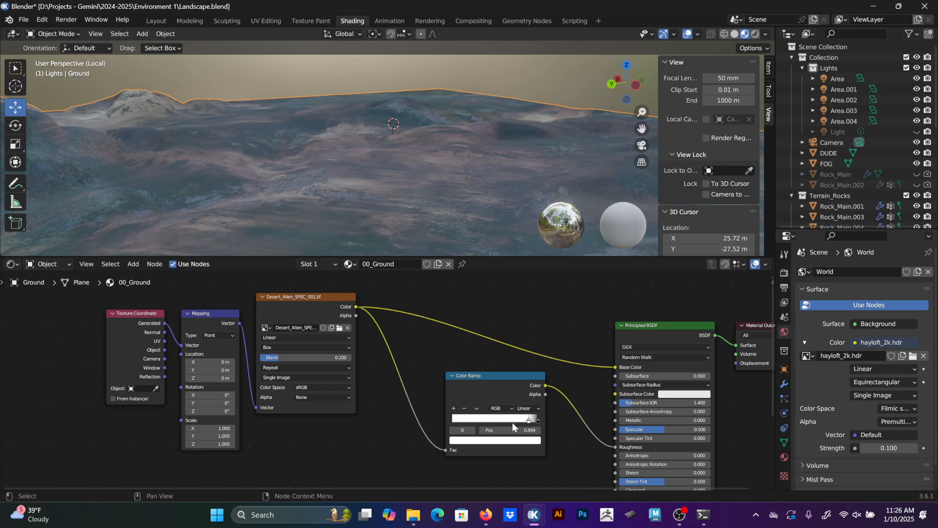
{"action": "left_click_drag", "start_coordinate": [528, 420], "coordinate": [430, 415]}
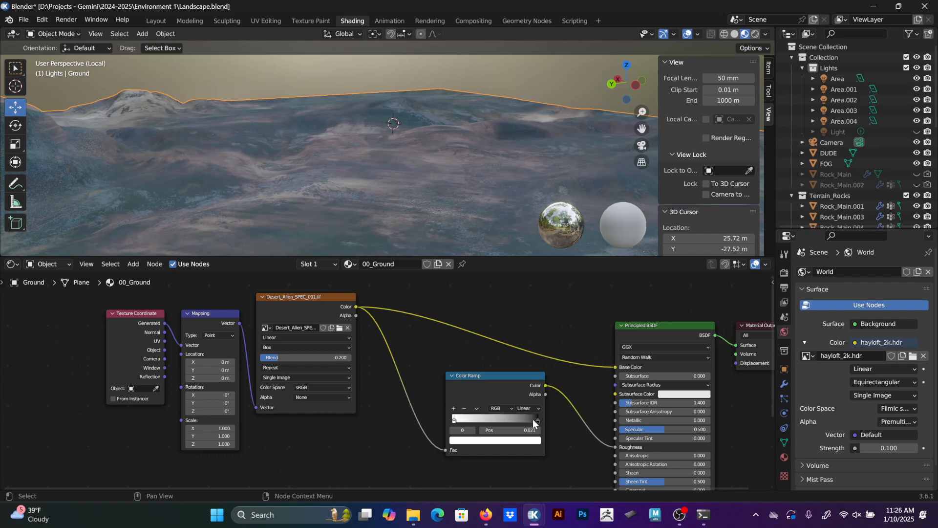
{"action": "left_click_drag", "start_coordinate": [536, 418], "coordinate": [459, 418]}
{"action": "middle_click_drag", "start_coordinate": [456, 191], "coordinate": [368, 156]}
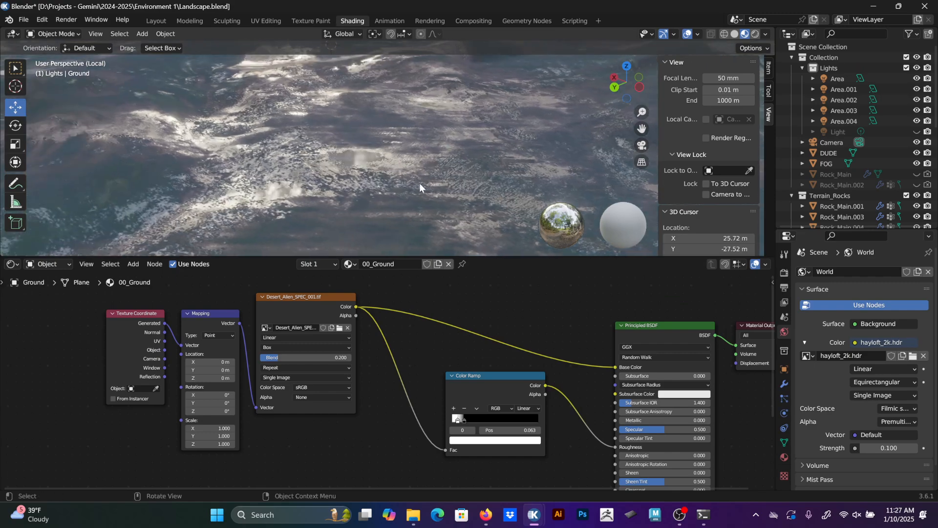
{"action": "middle_click_drag", "start_coordinate": [420, 182], "coordinate": [490, 227]}
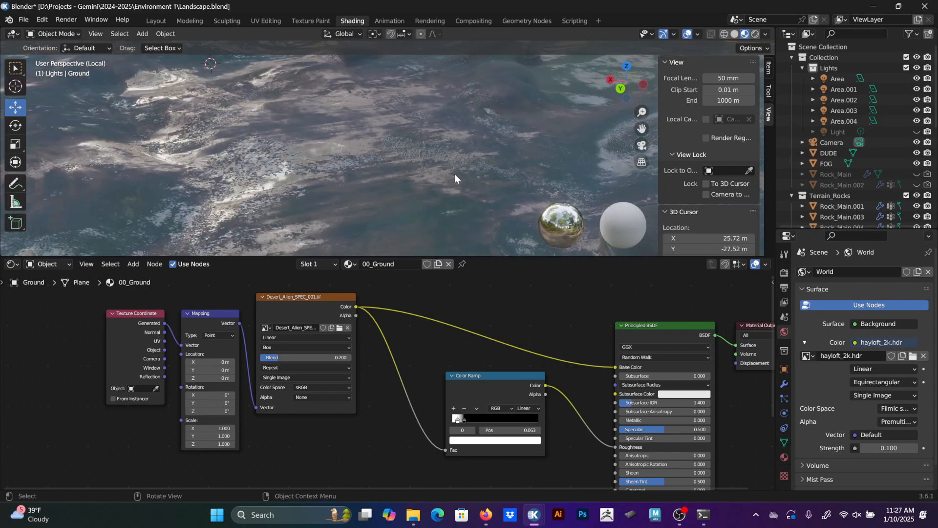
Preview the Color Ramp's output directly on the ground and examine its black-and-white pattern.
{"action": "left_click", "coordinate": [498, 377], "text": "ctrl+shift"}
{"action": "scroll", "coordinate": [510, 347], "scroll_direction": "down", "scroll_amount": 3}
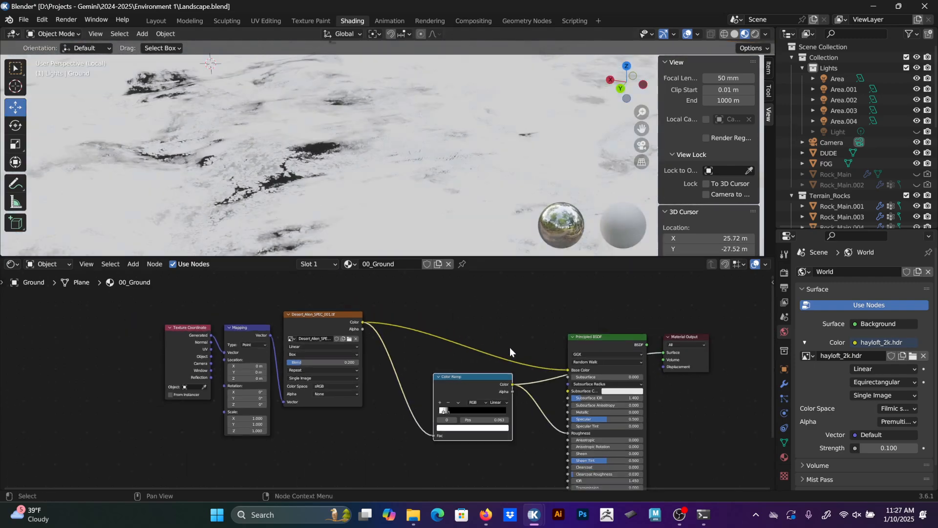
{"action": "scroll", "coordinate": [422, 168], "scroll_direction": "down", "scroll_amount": 2}
{"action": "middle_click_drag", "start_coordinate": [422, 168], "coordinate": [331, 147]}
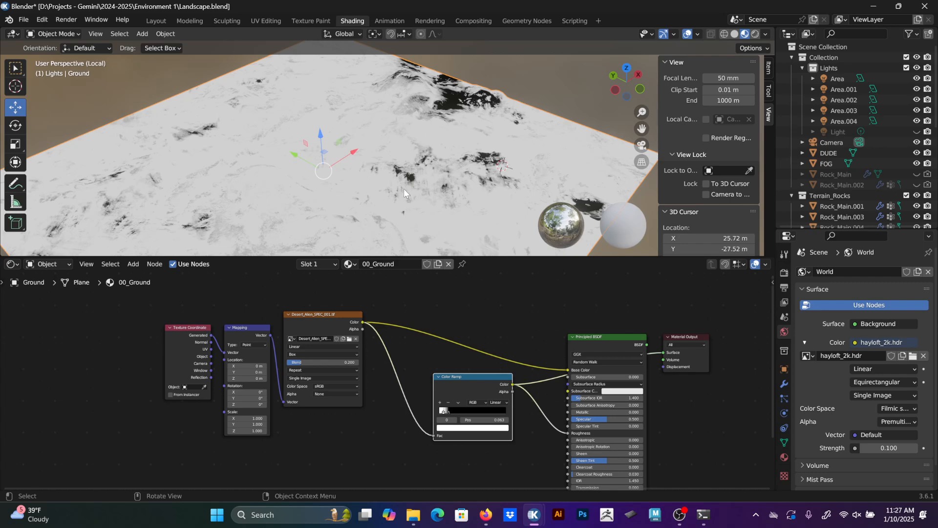
Move the texture nodes and the Color Ramp farther from the Principled BSDF to make room between them.
{"action": "middle_click_drag", "start_coordinate": [544, 319], "coordinate": [533, 336]}
{"action": "scroll", "coordinate": [567, 321], "scroll_direction": "down", "scroll_amount": 3}
{"action": "scroll", "coordinate": [566, 321], "scroll_direction": "up", "scroll_amount": 3}
{"action": "left_click_drag", "start_coordinate": [158, 319], "coordinate": [402, 415]}
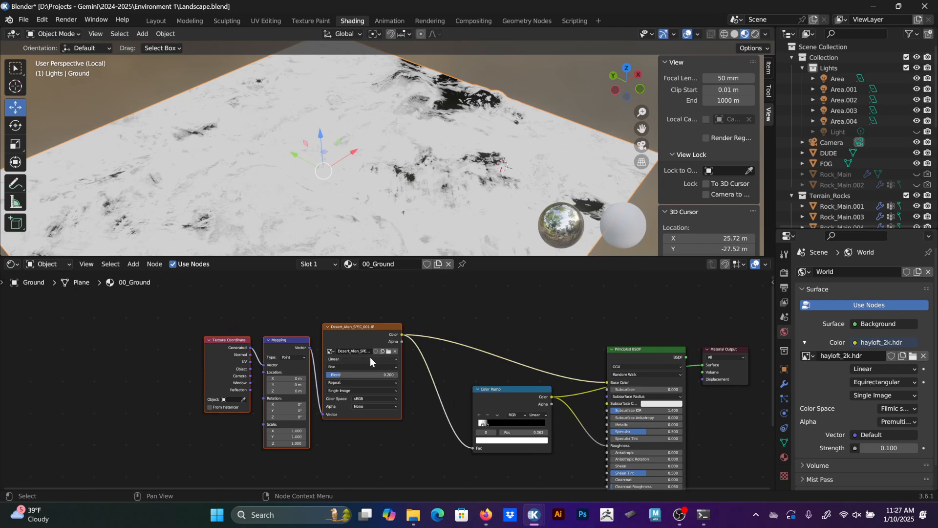
{"action": "left_click_drag", "start_coordinate": [367, 341], "coordinate": [262, 337]}
{"action": "left_click_drag", "start_coordinate": [490, 398], "coordinate": [379, 406]}
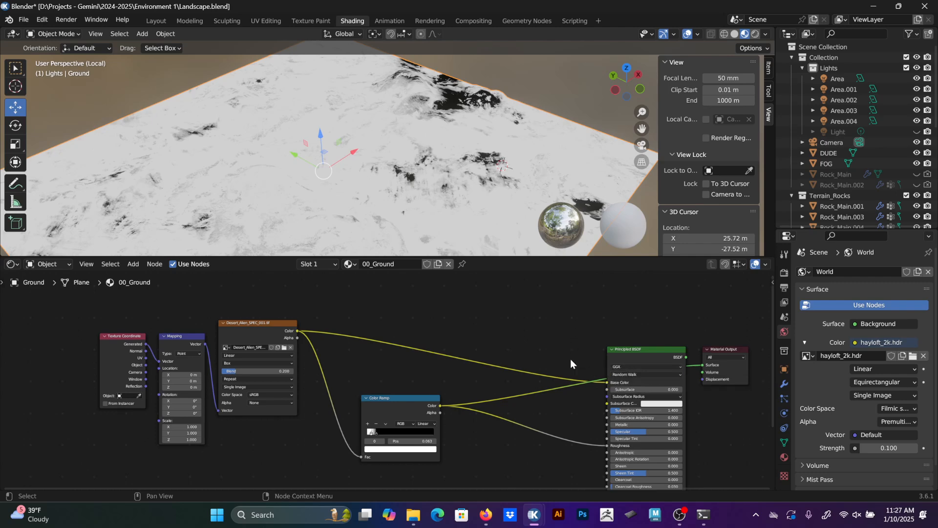
{"action": "middle_click_drag", "start_coordinate": [572, 348], "coordinate": [550, 397]}
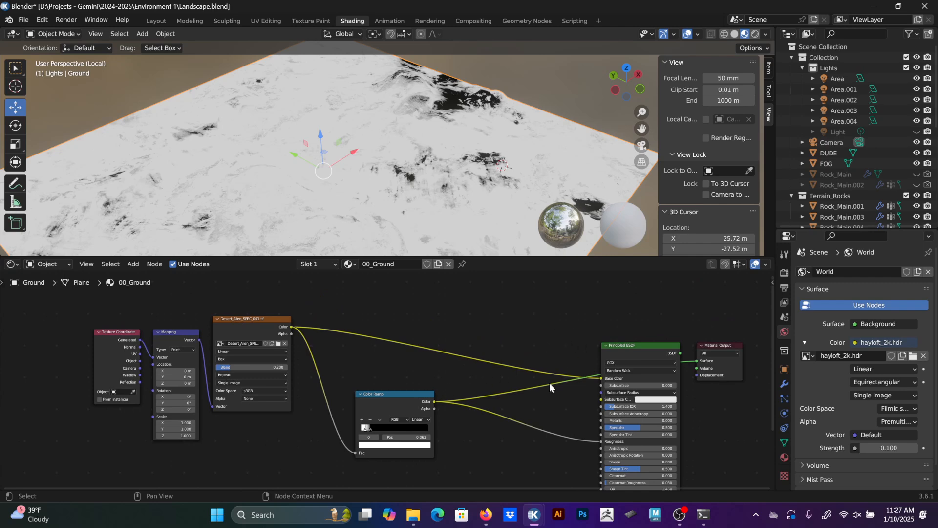
Insert a Mix node into the Base Color link and connect the Color Ramp's Color output to its B input.
{"action": "key", "text": "F3"}
{"action": "type", "text": "mix"}
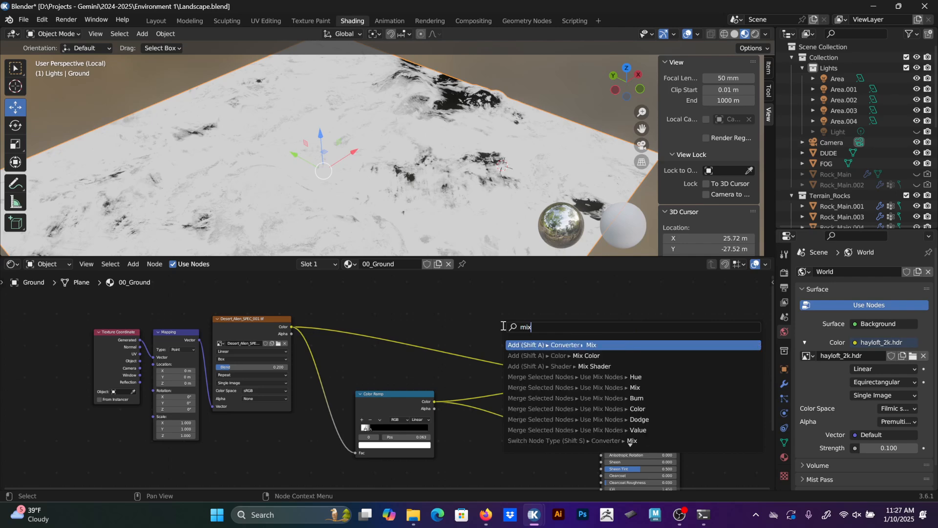
{"action": "key", "text": "Return"}
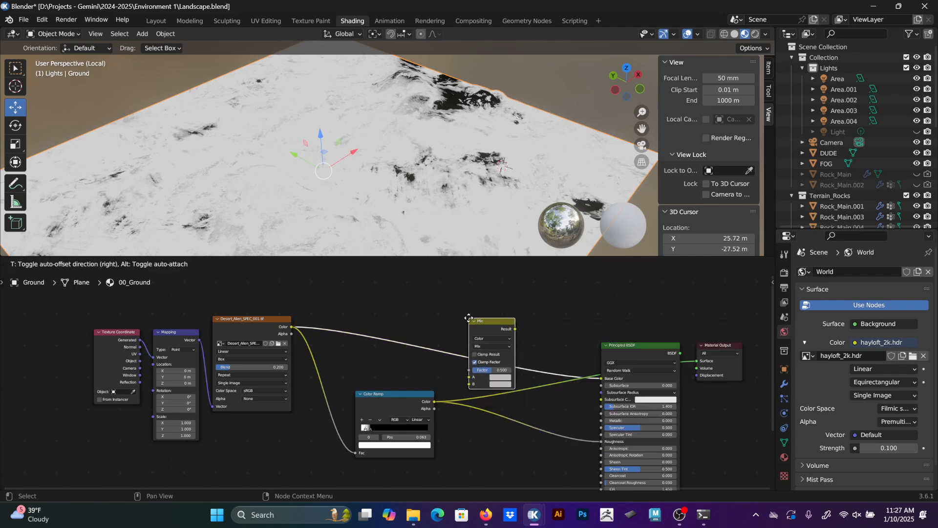
{"action": "left_click", "coordinate": [472, 320]}
{"action": "scroll", "coordinate": [493, 400], "scroll_direction": "up", "scroll_amount": 3}
{"action": "left_click_drag", "start_coordinate": [461, 415], "coordinate": [519, 384]}
{"action": "middle_click_drag", "start_coordinate": [630, 358], "coordinate": [560, 376]}
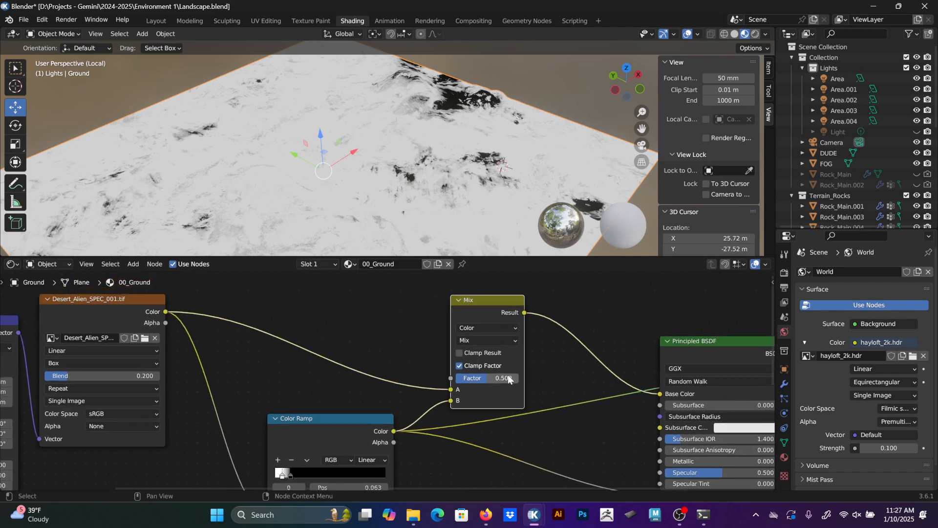
Set the Mix node's blending mode to Multiply with Factor 1.000 and preview the Principled BSDF on the ground again.
{"action": "left_click", "coordinate": [515, 338]}
{"action": "left_click", "coordinate": [483, 327]}
{"action": "left_click", "coordinate": [493, 338]}
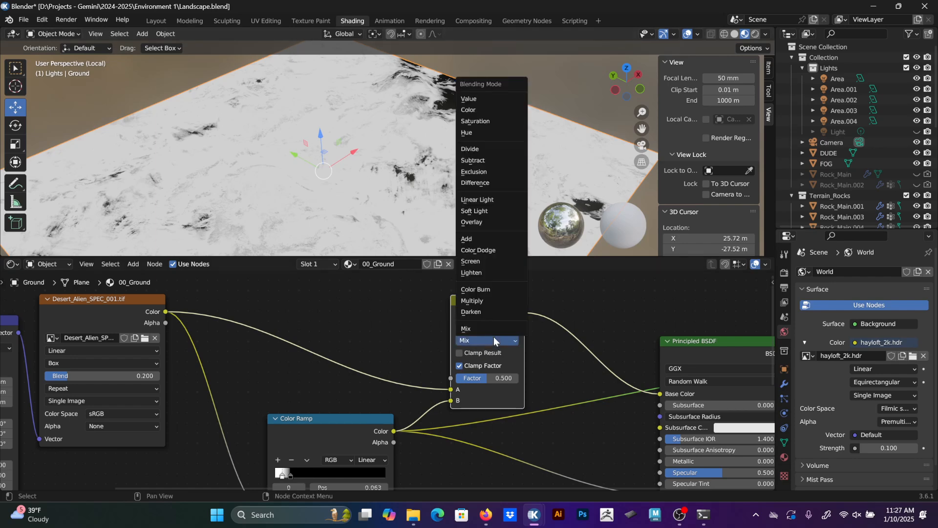
{"action": "left_click", "coordinate": [483, 301]}
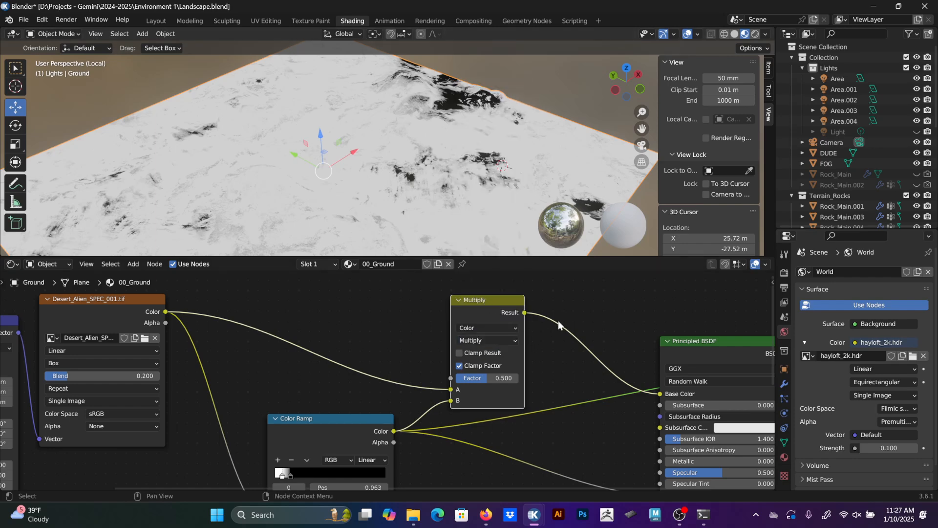
{"action": "scroll", "coordinate": [526, 210], "scroll_direction": "up", "scroll_amount": 1}
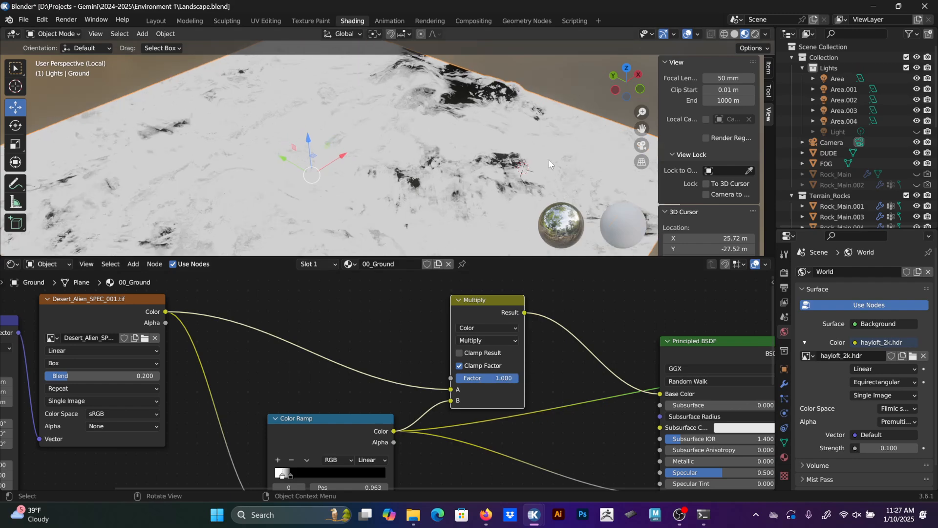
{"action": "left_click", "coordinate": [683, 347], "text": "ctrl+shift"}
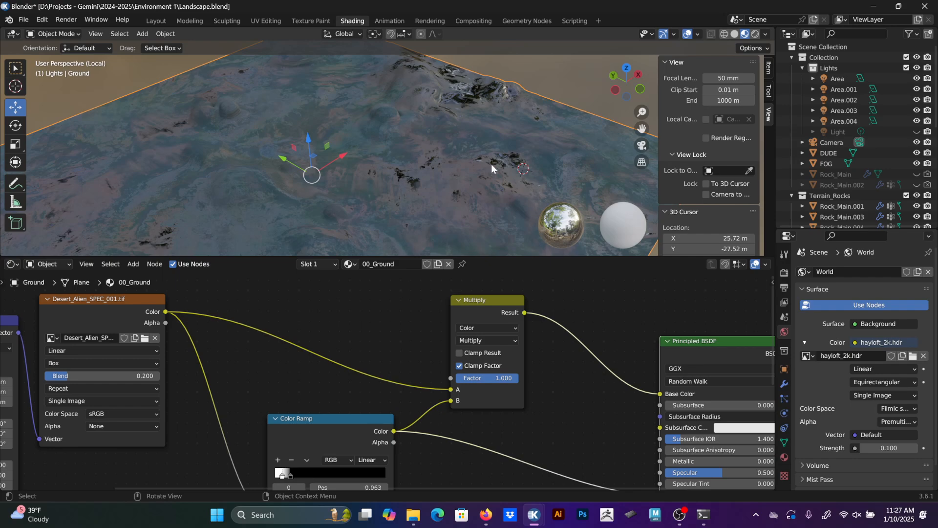
{"action": "middle_click_drag", "start_coordinate": [491, 164], "coordinate": [464, 168]}
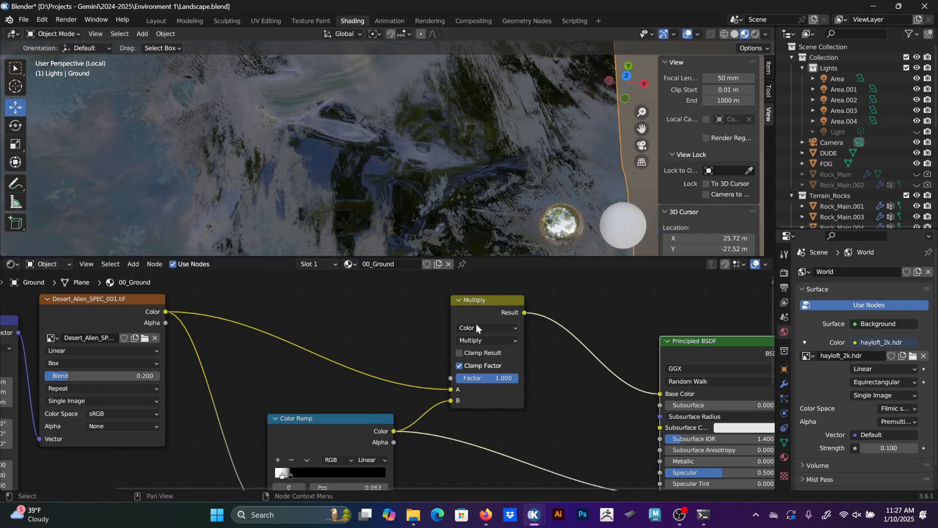
Set the Multiply node's Factor to 0.600 and check the ground up close and through the camera.
{"action": "left_click_drag", "start_coordinate": [505, 379], "coordinate": [489, 379]}
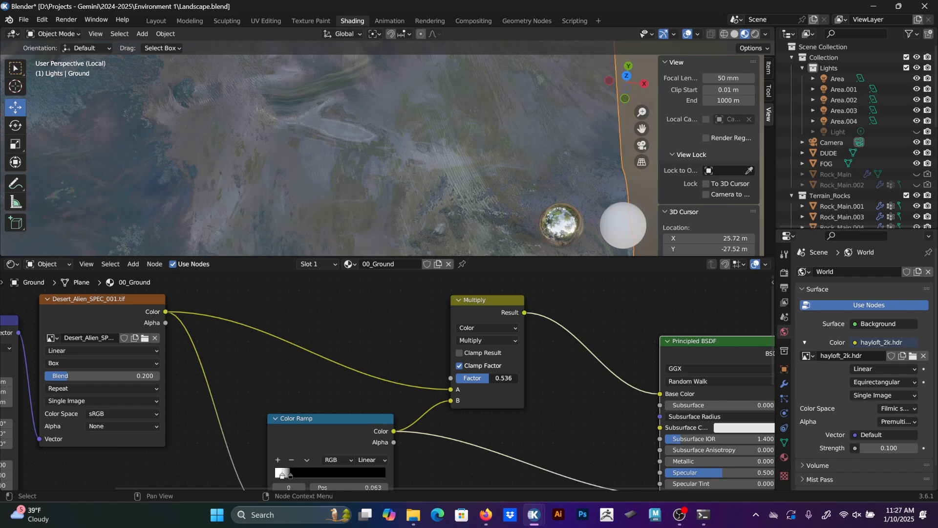
{"action": "mouse_move", "coordinate": [489, 378]}
{"action": "left_mouse_down"}
{"action": "mouse_move", "coordinate": [477, 378]}
{"action": "mouse_move", "coordinate": [491, 378]}
{"action": "left_mouse_up"}
{"action": "left_click_drag", "start_coordinate": [494, 379], "coordinate": [493, 379], "text": "ctrl"}
{"action": "middle_click_drag", "start_coordinate": [458, 220], "coordinate": [402, 141]}
{"action": "middle_click_drag", "start_coordinate": [401, 141], "coordinate": [459, 165], "text": "shift"}
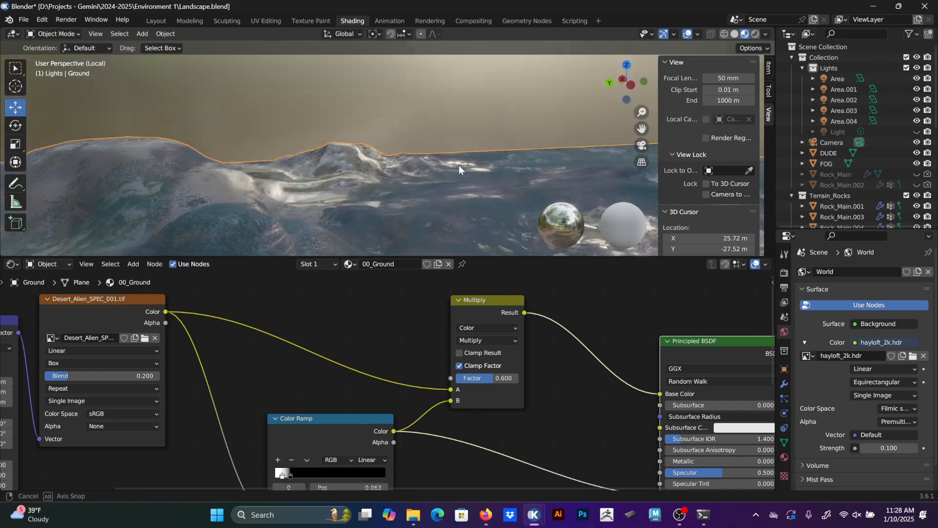
{"action": "key", "text": "KP_0"}
{"action": "scroll", "coordinate": [441, 221], "scroll_direction": "up", "scroll_amount": 4}
{"action": "scroll", "coordinate": [441, 221], "scroll_direction": "down", "scroll_amount": 2}
{"action": "middle_click_drag", "start_coordinate": [426, 212], "coordinate": [422, 137], "text": "shift"}
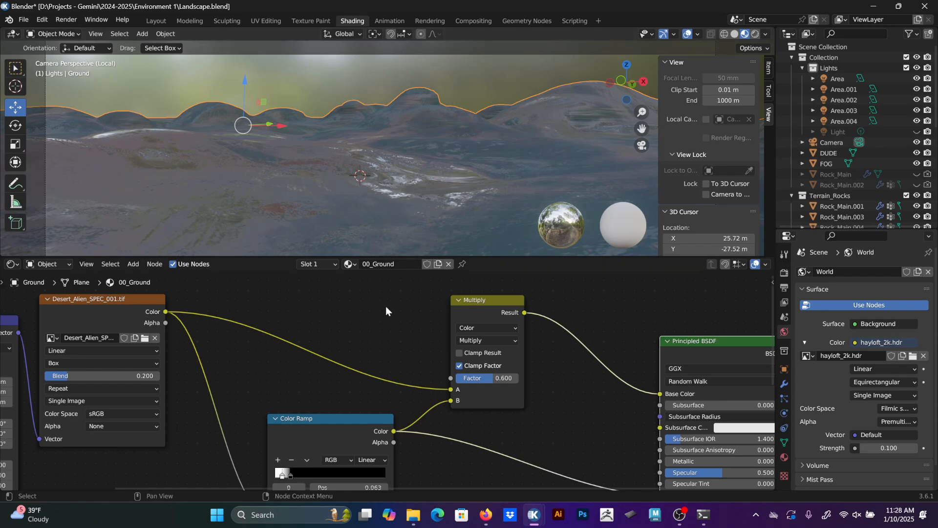
Add a grey stop to the Color Ramp and place it at position 0.024, ahead of the white stop.
{"action": "scroll", "coordinate": [385, 306], "scroll_direction": "down", "scroll_amount": 2}
{"action": "middle_click_drag", "start_coordinate": [427, 424], "coordinate": [453, 354]}
{"action": "scroll", "coordinate": [391, 393], "scroll_direction": "up", "scroll_amount": 4}
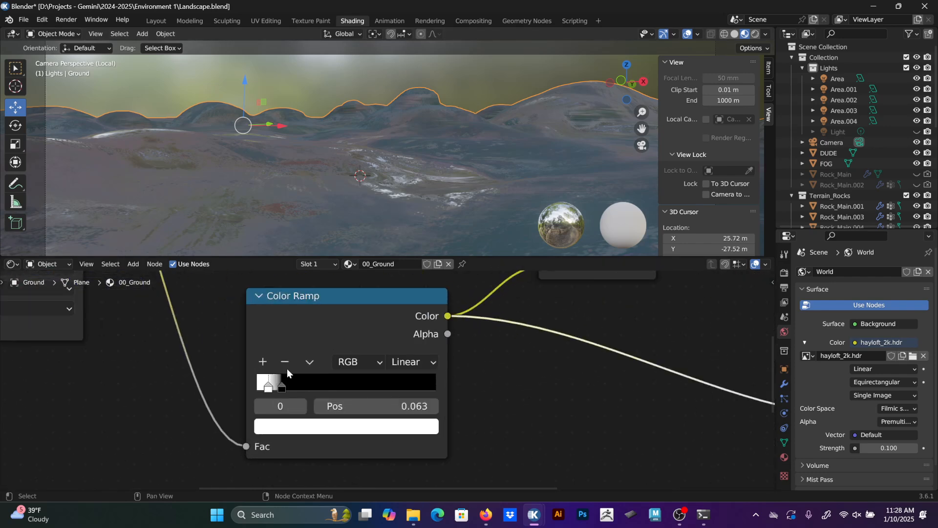
{"action": "left_click", "coordinate": [264, 363]}
{"action": "left_click_drag", "start_coordinate": [276, 388], "coordinate": [257, 397]}
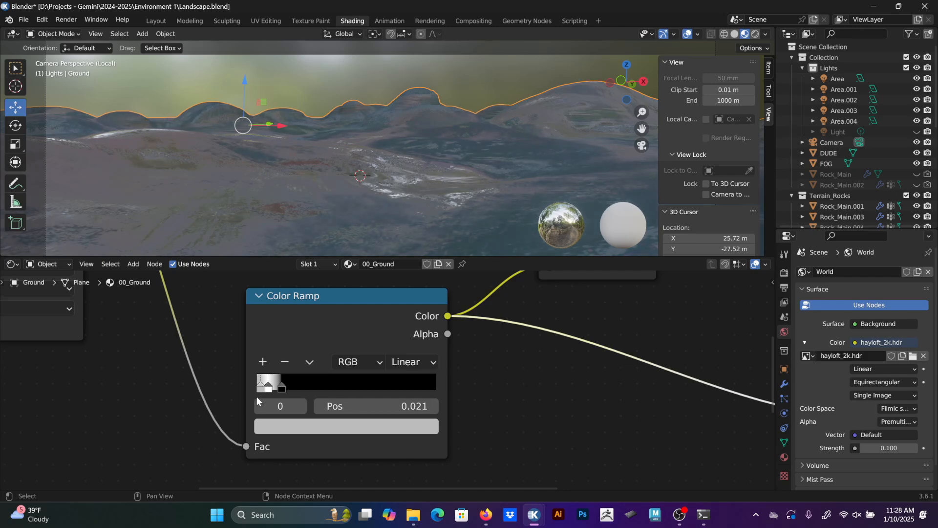
{"action": "left_click", "coordinate": [266, 389]}
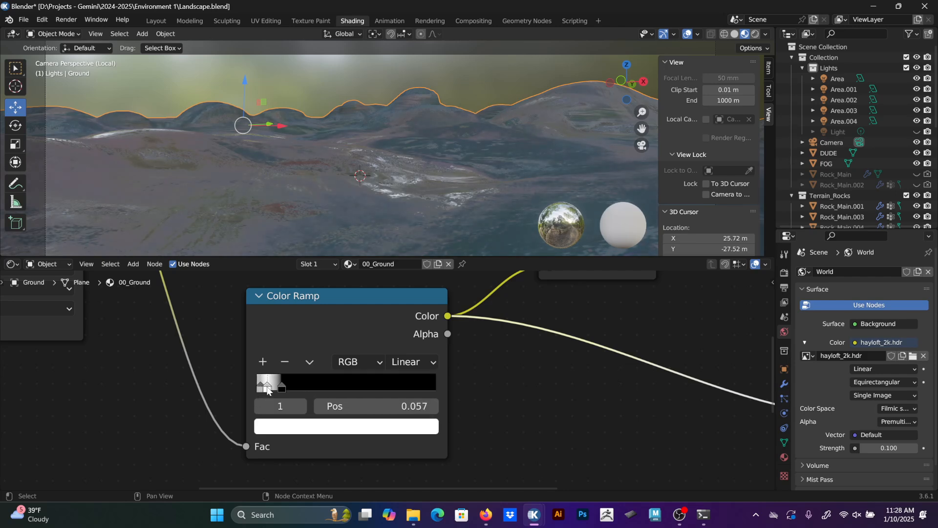
{"action": "left_click_drag", "start_coordinate": [268, 389], "coordinate": [263, 389]}
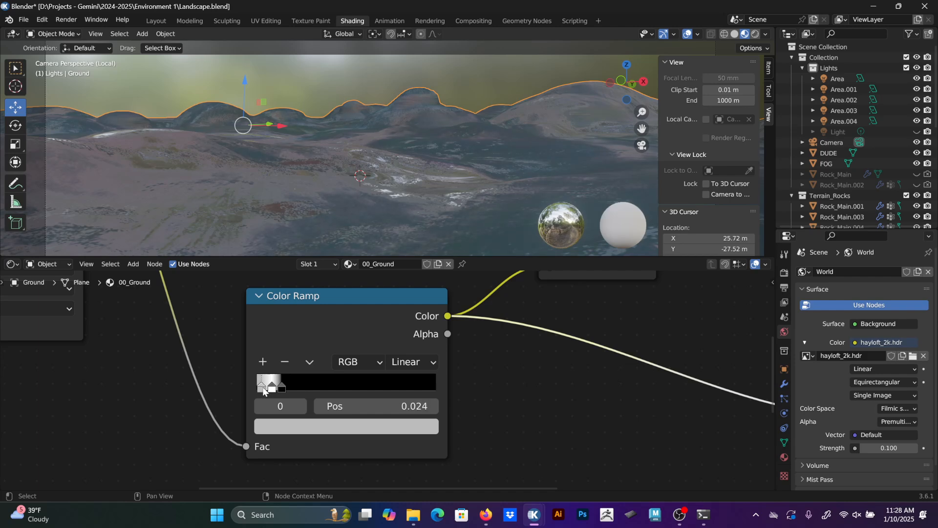
Set the colour of the Color Ramp's first stop to a light grey with Value 0.705.
{"action": "left_click", "coordinate": [270, 428]}
{"action": "scroll", "coordinate": [423, 359], "scroll_direction": "down", "scroll_amount": 10}
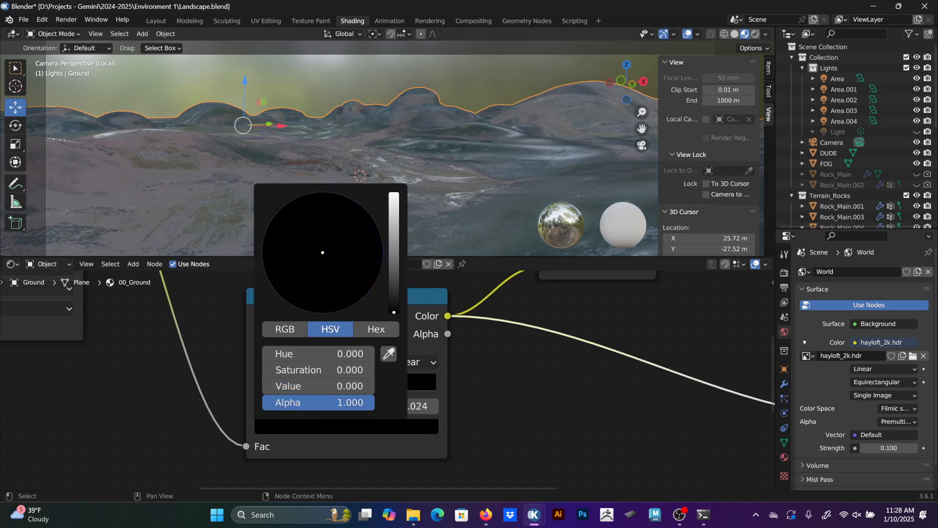
{"action": "left_click_drag", "start_coordinate": [317, 386], "coordinate": [397, 385]}
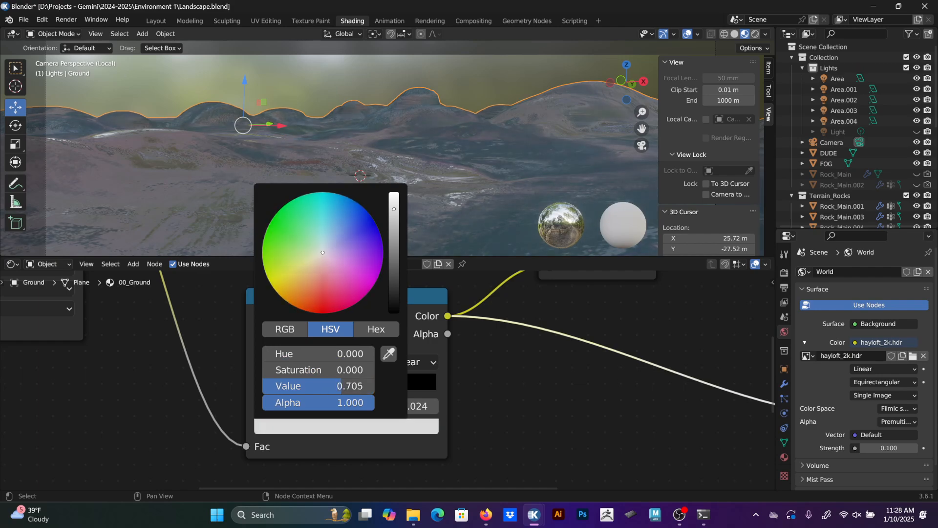
{"action": "scroll", "coordinate": [595, 318], "scroll_direction": "down", "scroll_amount": 5}
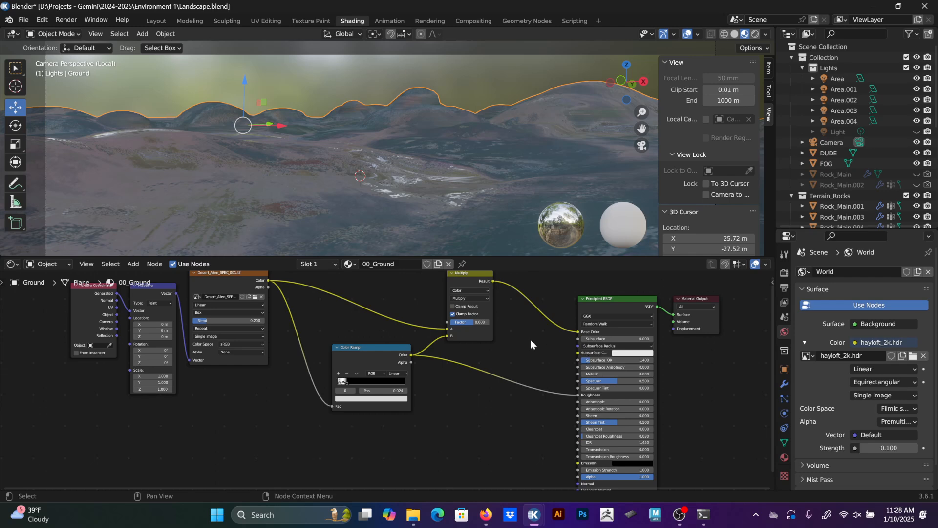
Add a Bump node and connect its Normal output to the Principled BSDF Normal input.
{"action": "scroll", "coordinate": [566, 398], "scroll_direction": "up", "scroll_amount": 5}
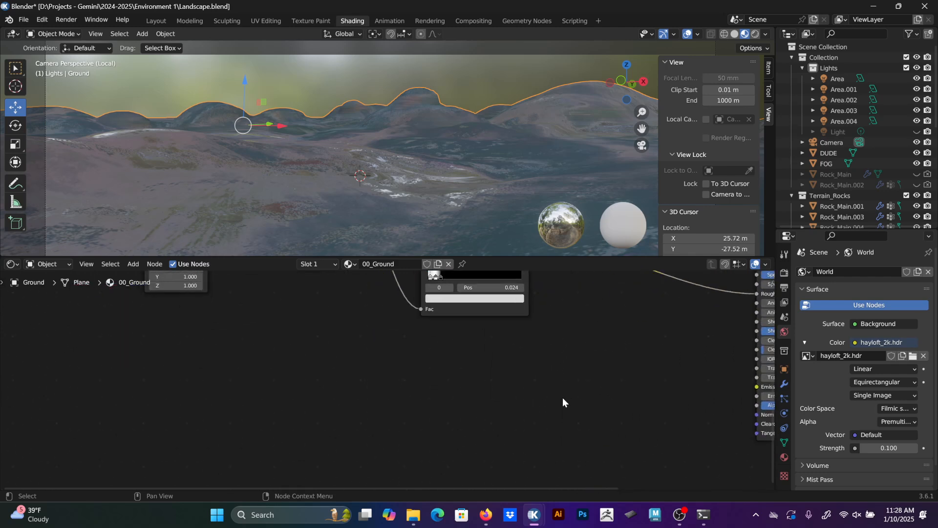
{"action": "key", "text": "F3"}
{"action": "type", "text": "bump"}
{"action": "key", "text": "Return"}
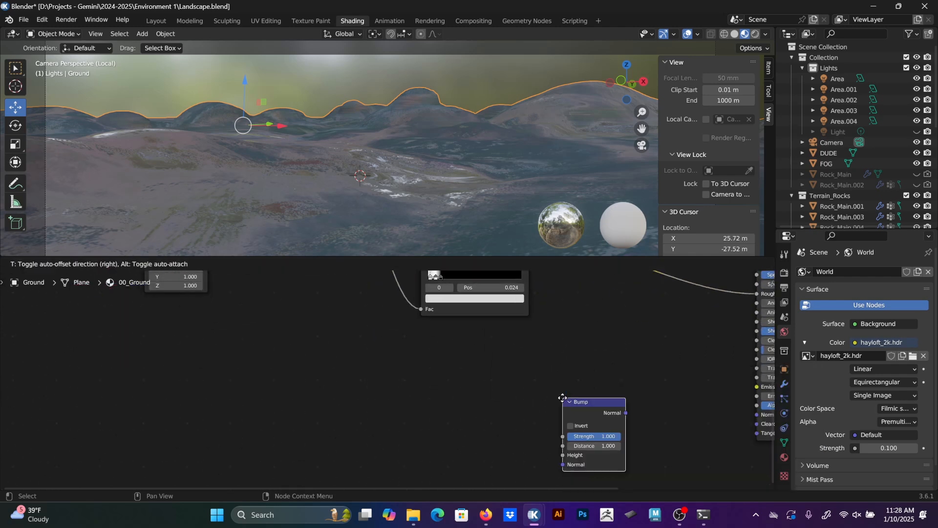
{"action": "left_click", "coordinate": [558, 376]}
{"action": "scroll", "coordinate": [608, 381], "scroll_direction": "up", "scroll_amount": 5}
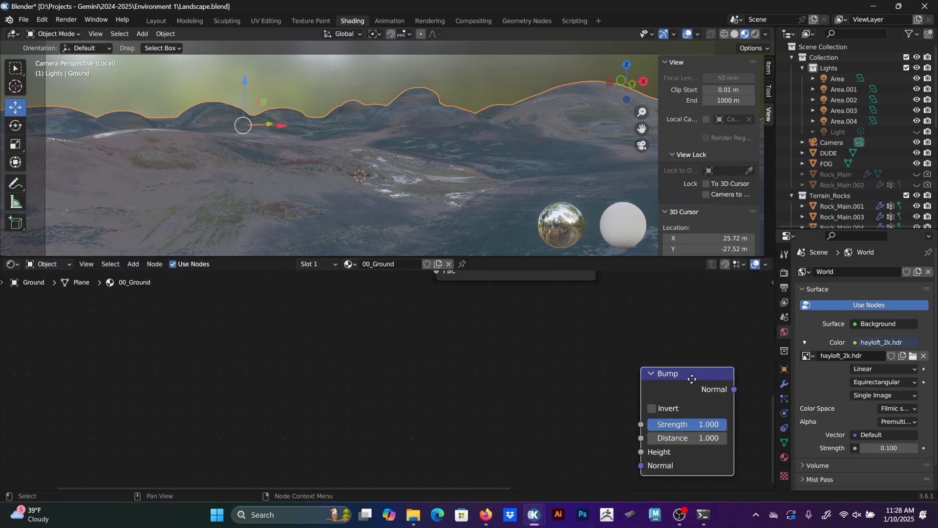
{"action": "middle_click_drag", "start_coordinate": [691, 380], "coordinate": [571, 312]}
{"action": "middle_click_drag", "start_coordinate": [601, 344], "coordinate": [456, 400]}
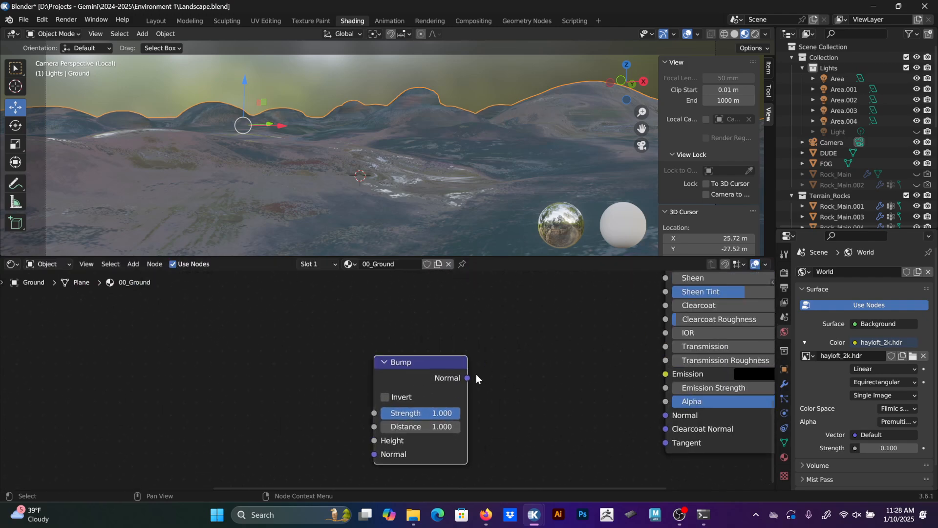
{"action": "left_click_drag", "start_coordinate": [468, 378], "coordinate": [667, 415]}
Connect the Desert_Alien_SPEC_001.tif texture's Color output to the Bump node's Height input and inspect the ground.
{"action": "scroll", "coordinate": [499, 336], "scroll_direction": "down", "scroll_amount": 3}
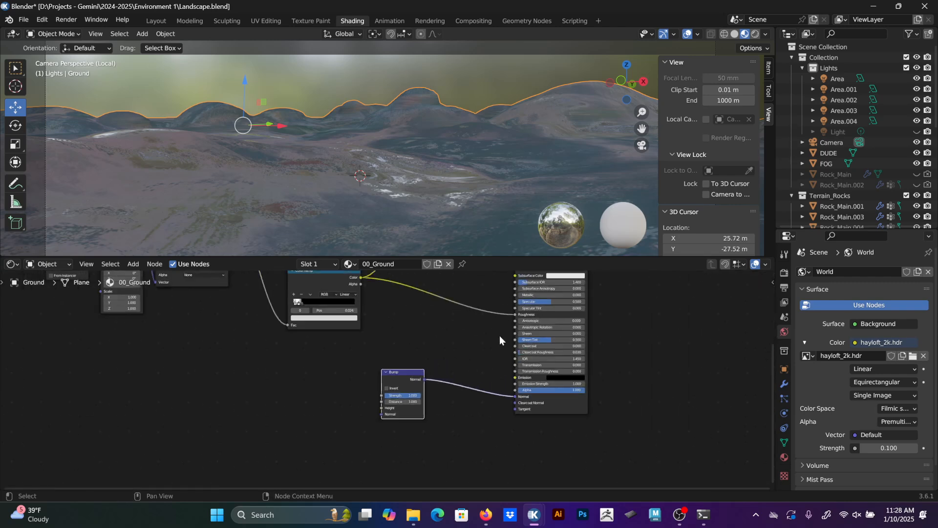
{"action": "scroll", "coordinate": [499, 335], "scroll_direction": "down", "scroll_amount": 4}
{"action": "left_click_drag", "start_coordinate": [397, 318], "coordinate": [501, 452]}
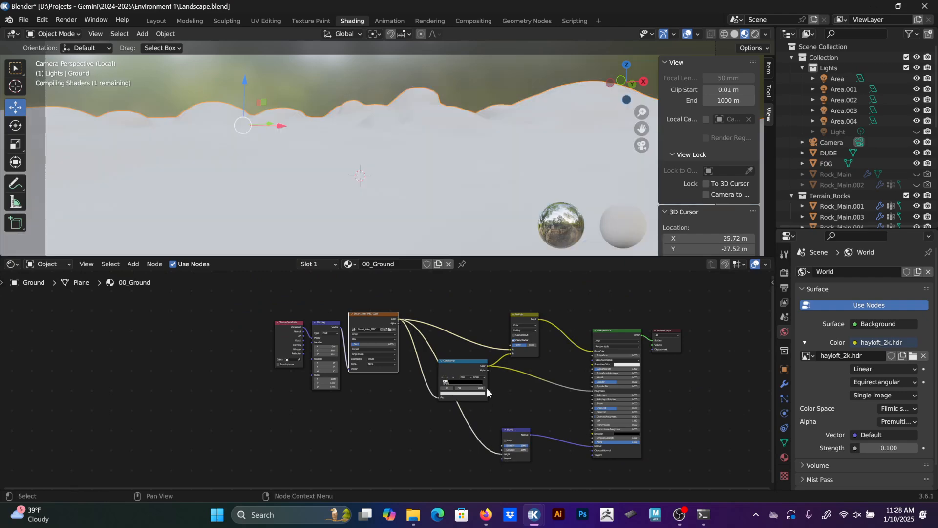
{"action": "middle_click_drag", "start_coordinate": [410, 178], "coordinate": [458, 208]}
{"action": "scroll", "coordinate": [438, 165], "scroll_direction": "down", "scroll_amount": 8}
{"action": "middle_click_drag", "start_coordinate": [439, 166], "coordinate": [398, 163]}
{"action": "scroll", "coordinate": [398, 162], "scroll_direction": "up", "scroll_amount": 7}
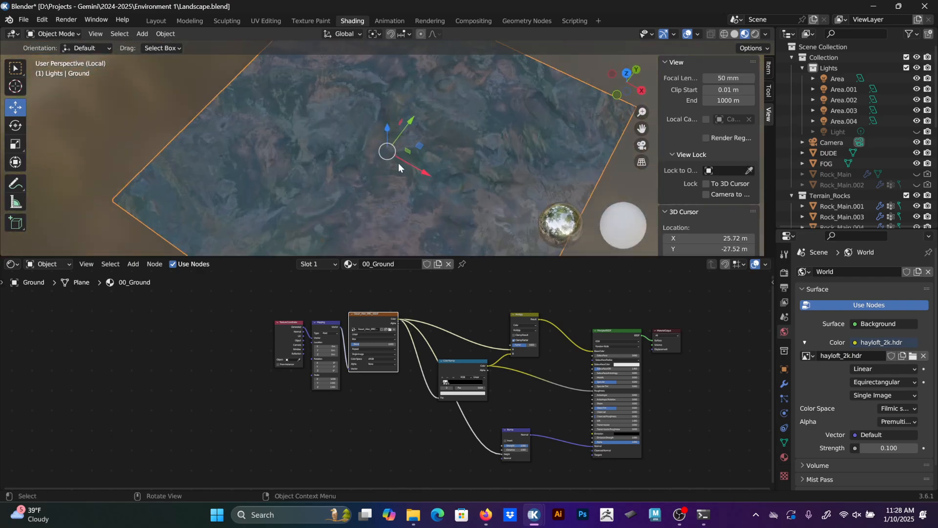
Duplicate the Desert_Alien_SPEC_001.tif texture node below the original and connect the Mapping node's Vector output to its Vector input.
{"action": "scroll", "coordinate": [391, 147], "scroll_direction": "up", "scroll_amount": 7}
{"action": "middle_click_drag", "start_coordinate": [320, 134], "coordinate": [296, 159], "text": "shift"}
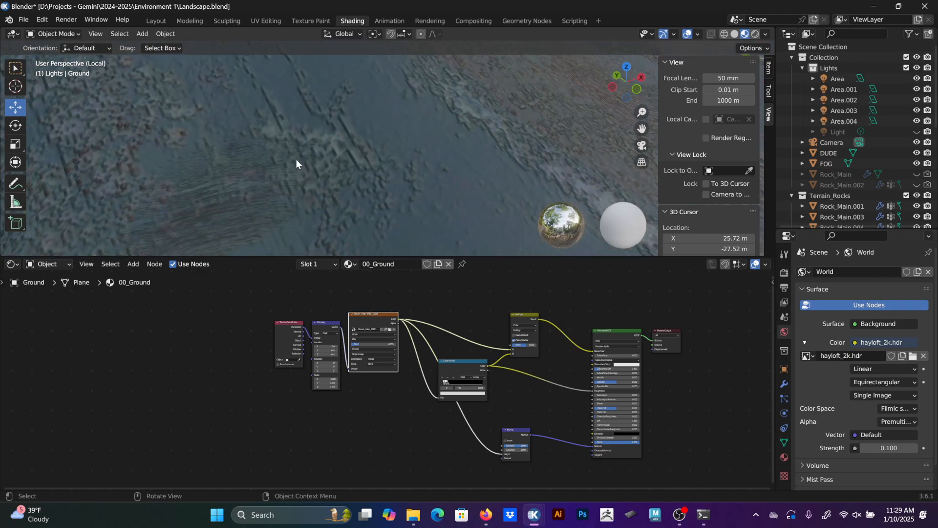
{"action": "scroll", "coordinate": [568, 436], "scroll_direction": "up", "scroll_amount": 8}
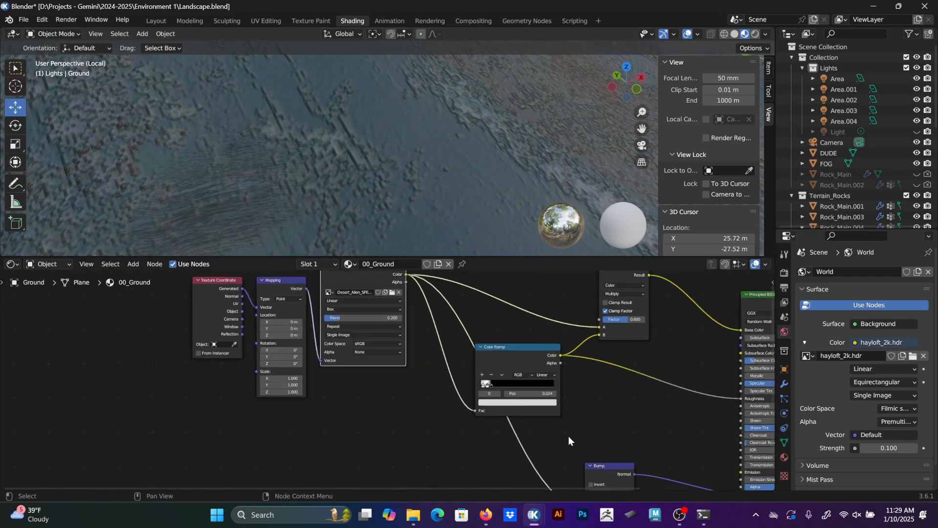
{"action": "middle_click_drag", "start_coordinate": [609, 415], "coordinate": [389, 418]}
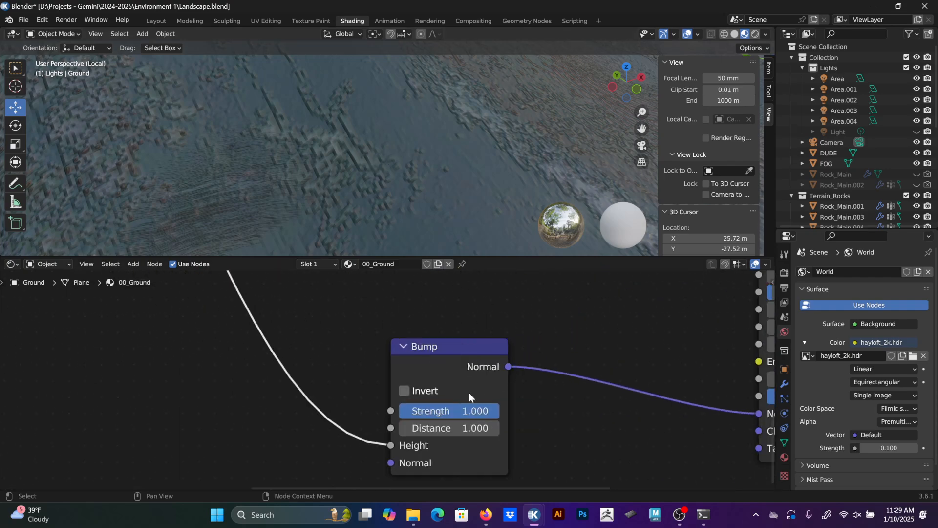
{"action": "scroll", "coordinate": [488, 397], "scroll_direction": "down", "scroll_amount": 5}
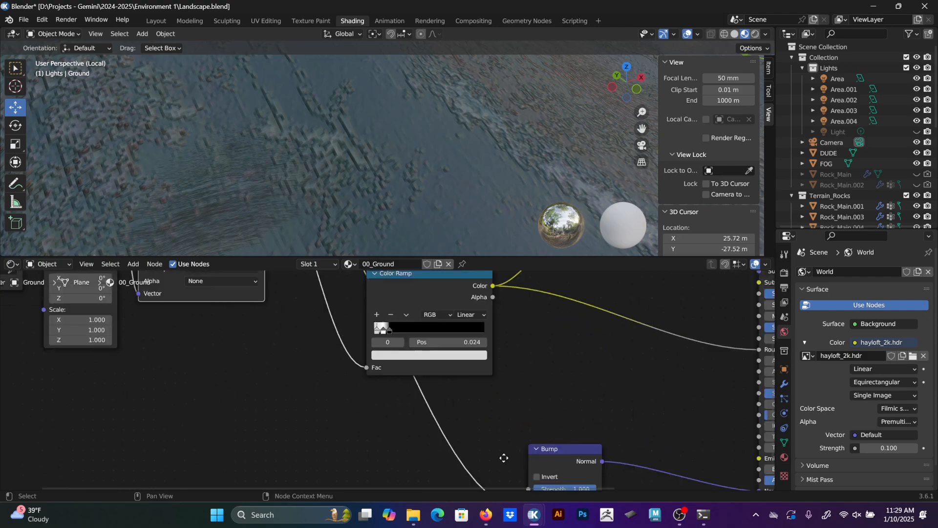
{"action": "scroll", "coordinate": [409, 397], "scroll_direction": "down", "scroll_amount": 3}
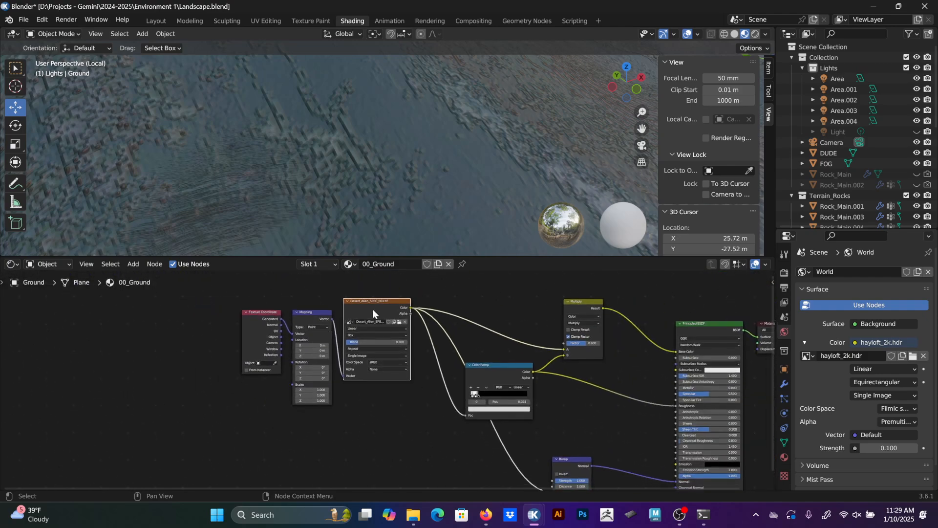
{"action": "middle_click_drag", "start_coordinate": [372, 309], "coordinate": [379, 267]}
{"action": "key", "text": "shift+d"}
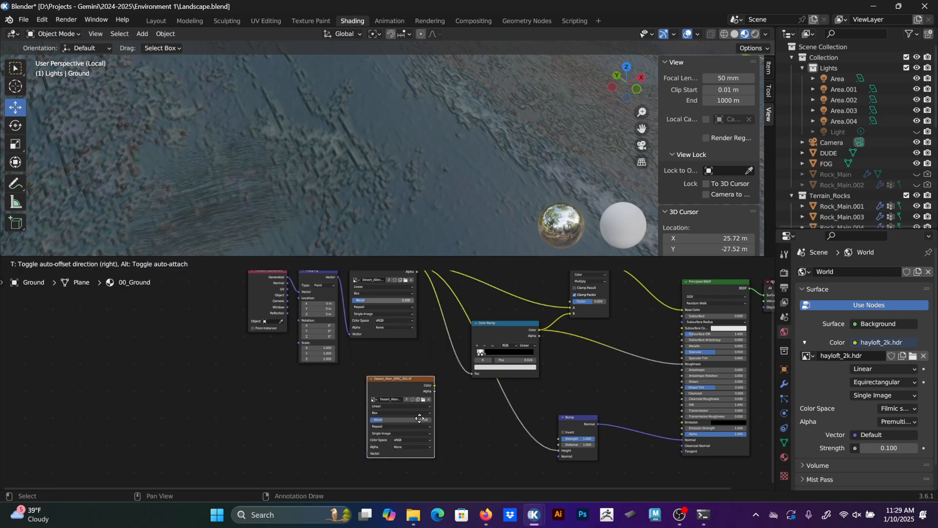
{"action": "left_click", "coordinate": [419, 419]}
{"action": "left_click_drag", "start_coordinate": [342, 278], "coordinate": [367, 452]}
Connect the duplicate texture's Color output to the Bump node's Height input and set that texture's Color Space to Linear.
{"action": "middle_click_drag", "start_coordinate": [467, 427], "coordinate": [433, 365]}
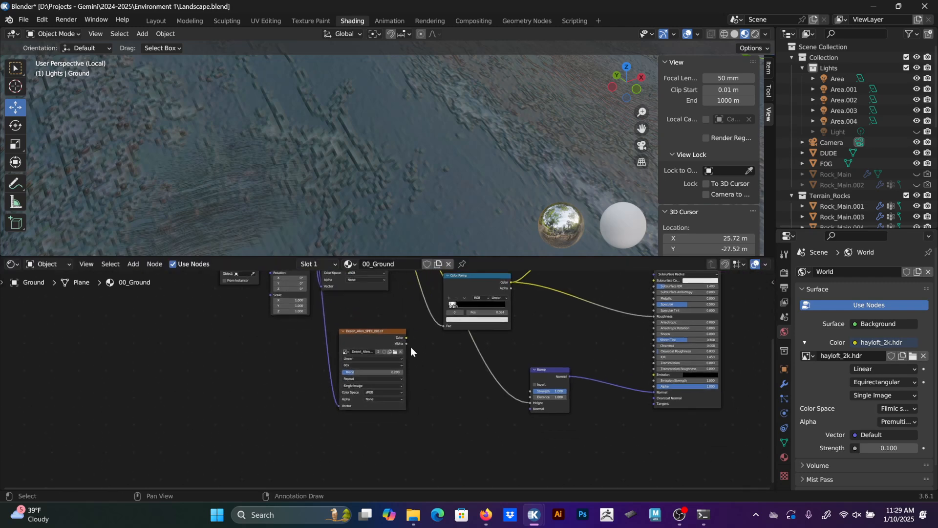
{"action": "left_click_drag", "start_coordinate": [406, 337], "coordinate": [514, 405]}
{"action": "scroll", "coordinate": [375, 389], "scroll_direction": "up", "scroll_amount": 4}
{"action": "left_click", "coordinate": [372, 403]}
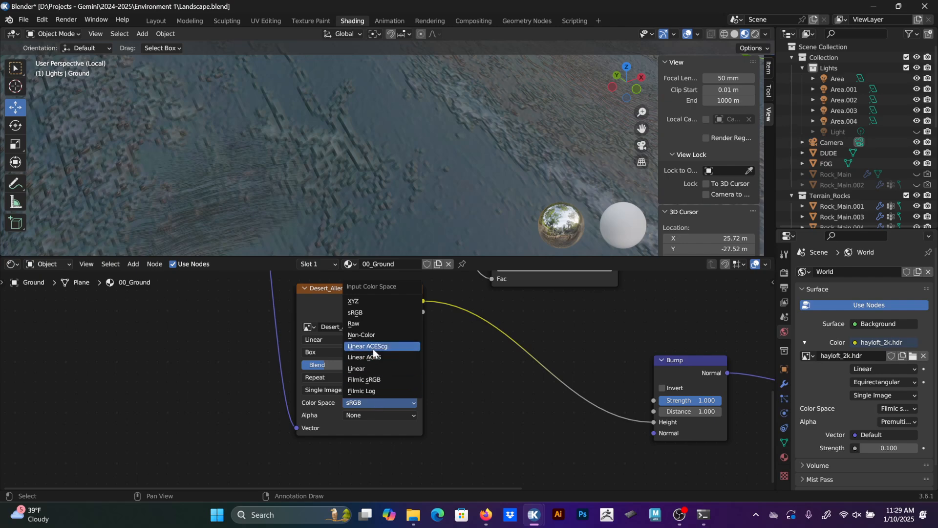
{"action": "left_click", "coordinate": [368, 367]}
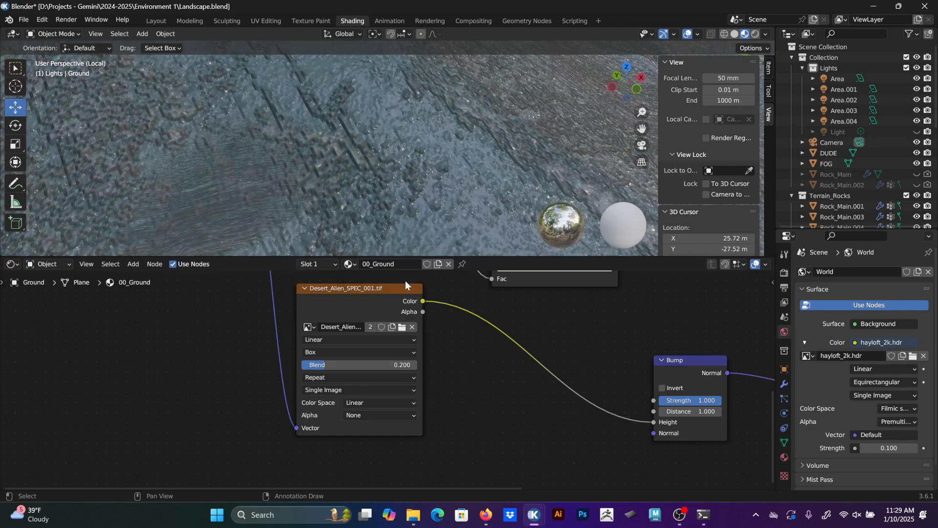
{"action": "scroll", "coordinate": [450, 397], "scroll_direction": "down", "scroll_amount": 1}
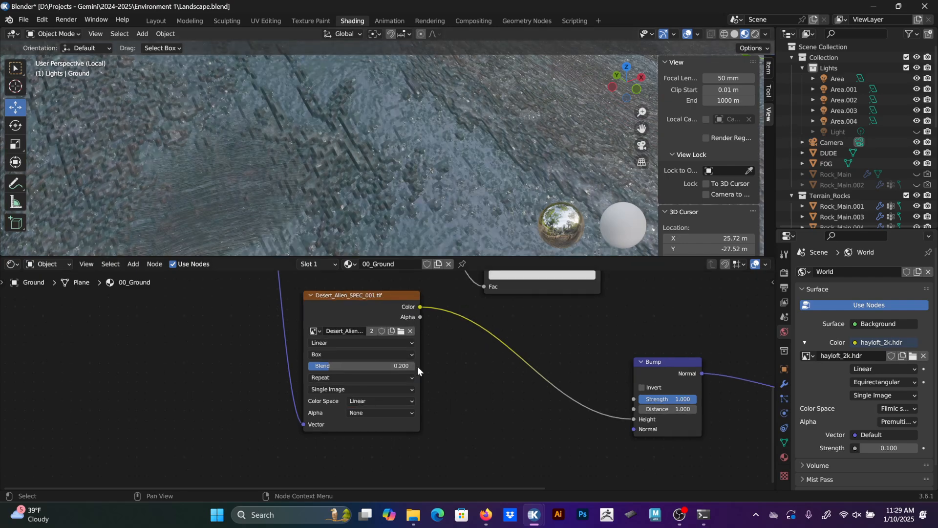
{"action": "scroll", "coordinate": [426, 348], "scroll_direction": "down", "scroll_amount": 1}
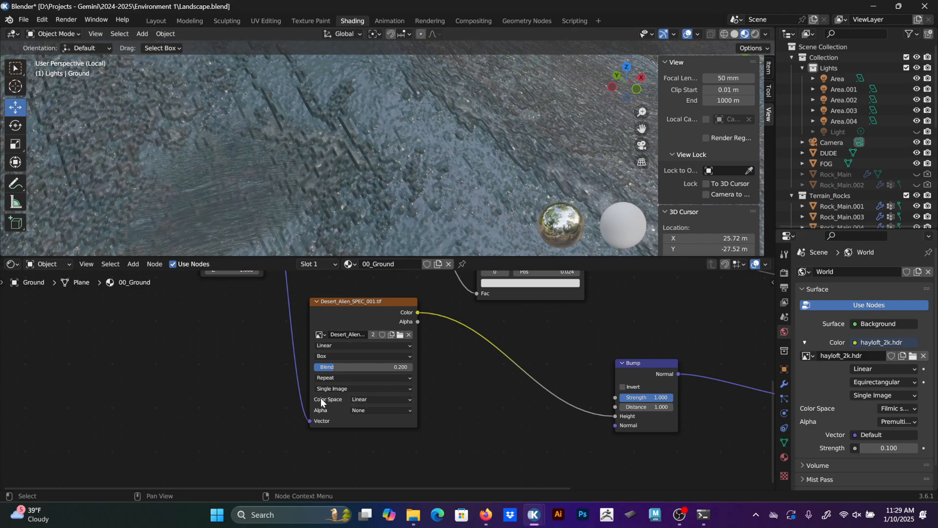
{"action": "left_click", "coordinate": [362, 400]}
{"action": "scroll", "coordinate": [594, 392], "scroll_direction": "down", "scroll_amount": 3}
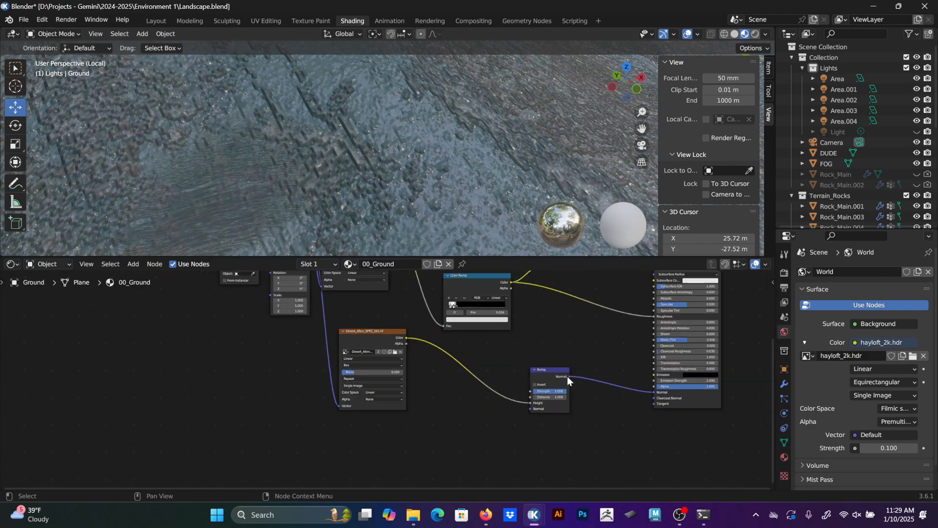
Set the Bump node's Distance to 0.210 and enable Invert.
{"action": "scroll", "coordinate": [588, 373], "scroll_direction": "up", "scroll_amount": 5}
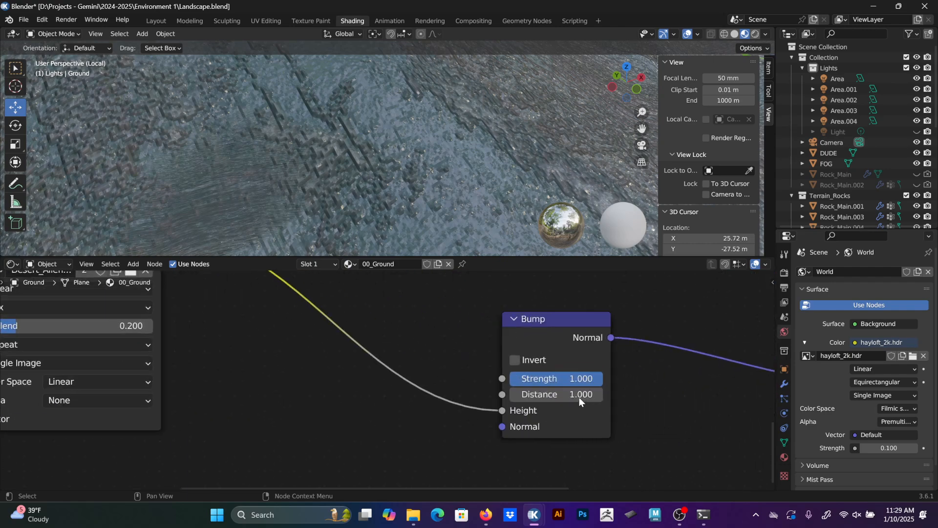
{"action": "double_click", "coordinate": [595, 399]}
{"action": "type", "text": "0.1"}
{"action": "key", "text": "Return"}
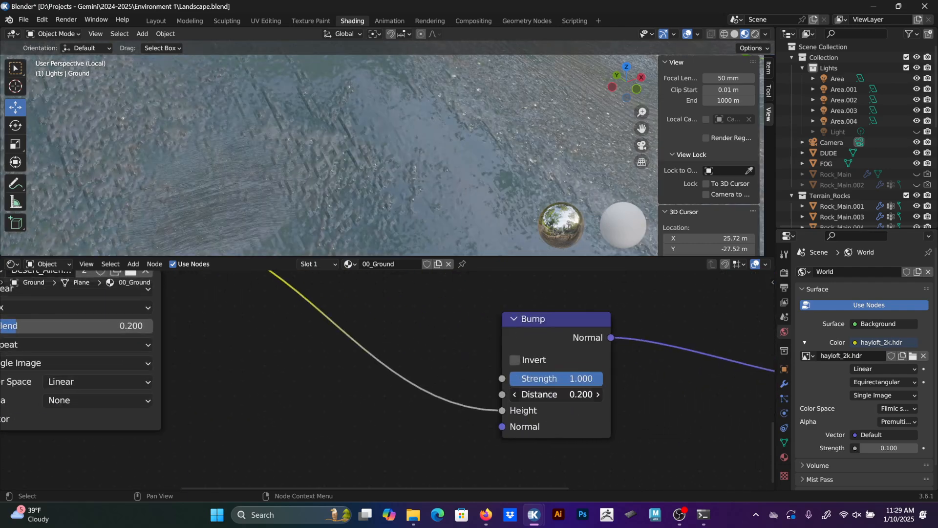
{"action": "mouse_move", "coordinate": [557, 394]}
{"action": "left_mouse_down"}
{"action": "mouse_move", "coordinate": [515, 394]}
{"action": "mouse_move", "coordinate": [528, 395]}
{"action": "left_mouse_up"}
{"action": "left_click", "coordinate": [516, 361]}
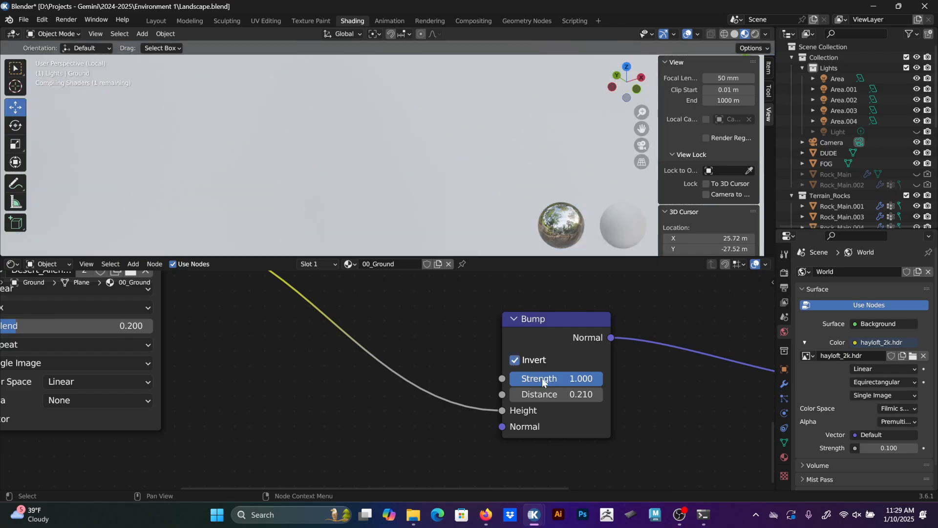
Examine the ground's bump and reflections through the camera and from low viewing angles.
{"action": "middle_click_drag", "start_coordinate": [442, 196], "coordinate": [404, 171]}
{"action": "key", "text": "KP_0"}
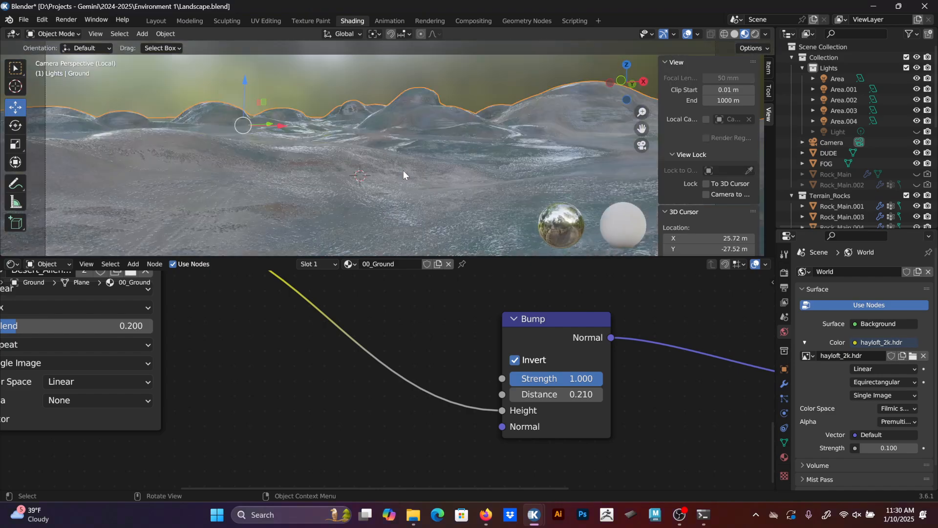
{"action": "scroll", "coordinate": [403, 170], "scroll_direction": "up", "scroll_amount": 12}
{"action": "scroll", "coordinate": [403, 192], "scroll_direction": "down", "scroll_amount": 5}
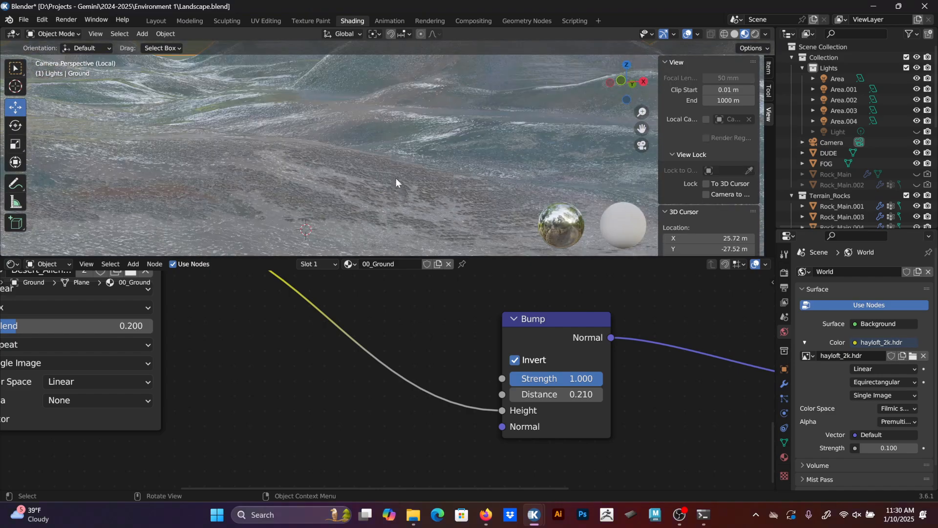
{"action": "middle_click_drag", "start_coordinate": [396, 179], "coordinate": [355, 175]}
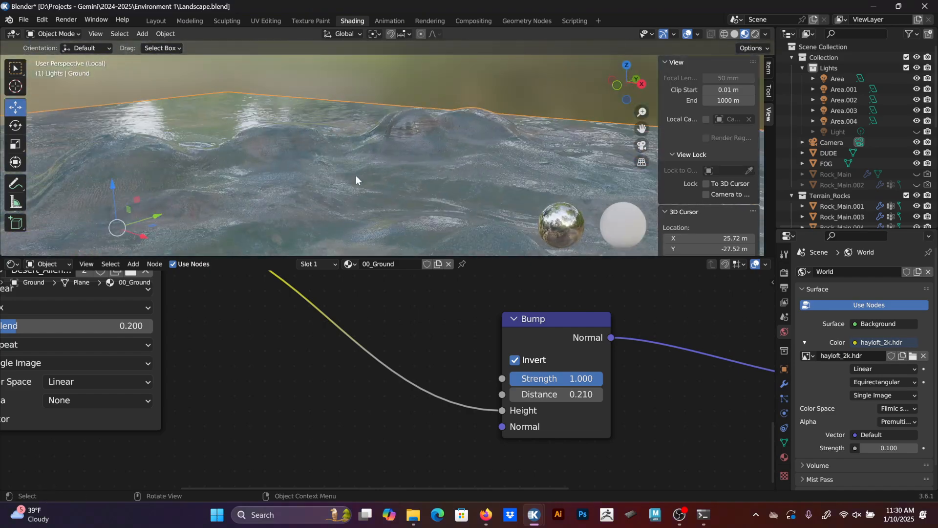
{"action": "key", "text": "KP_0"}
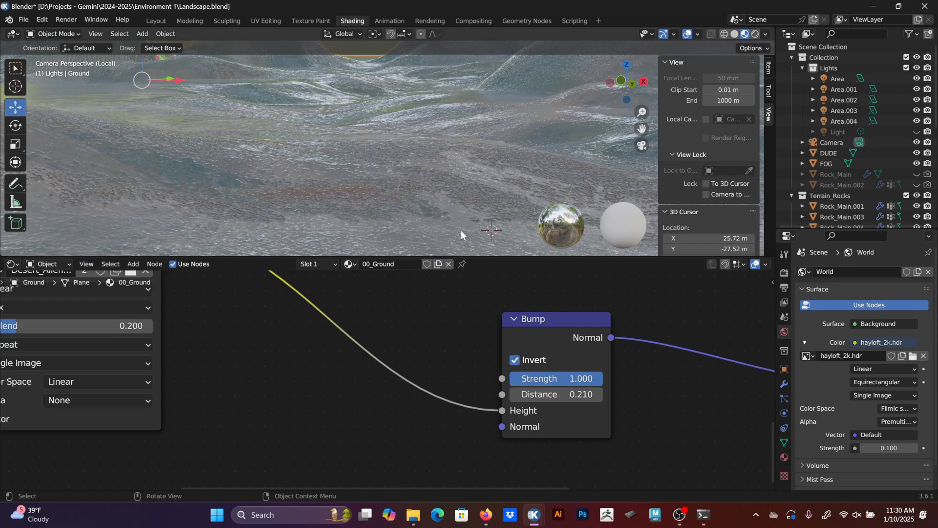
{"action": "scroll", "coordinate": [474, 196], "scroll_direction": "down", "scroll_amount": 5}
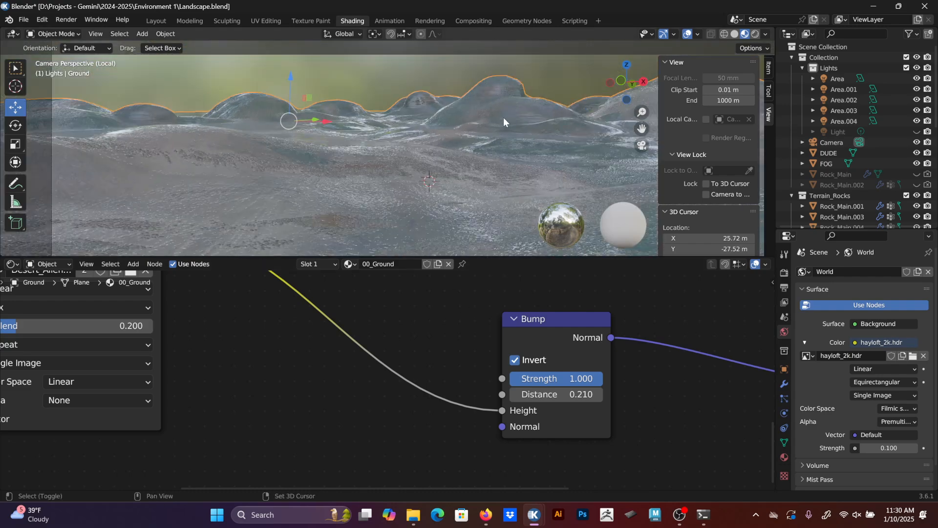
{"action": "middle_click_drag", "start_coordinate": [503, 121], "coordinate": [452, 137]}
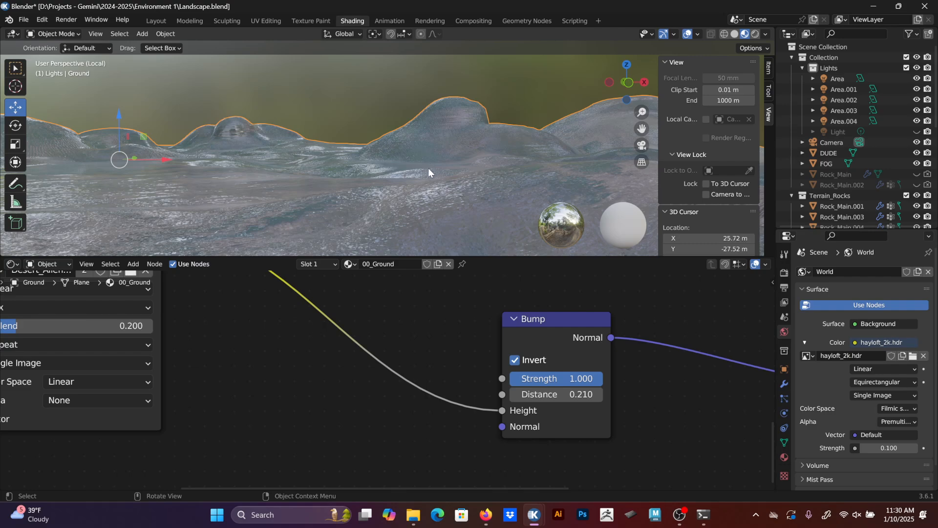
{"action": "middle_click_drag", "start_coordinate": [428, 171], "coordinate": [430, 180]}
Add a Displace modifier to the Ground object and view the whole displaced plane.
{"action": "scroll", "coordinate": [371, 277], "scroll_direction": "down", "scroll_amount": 5}
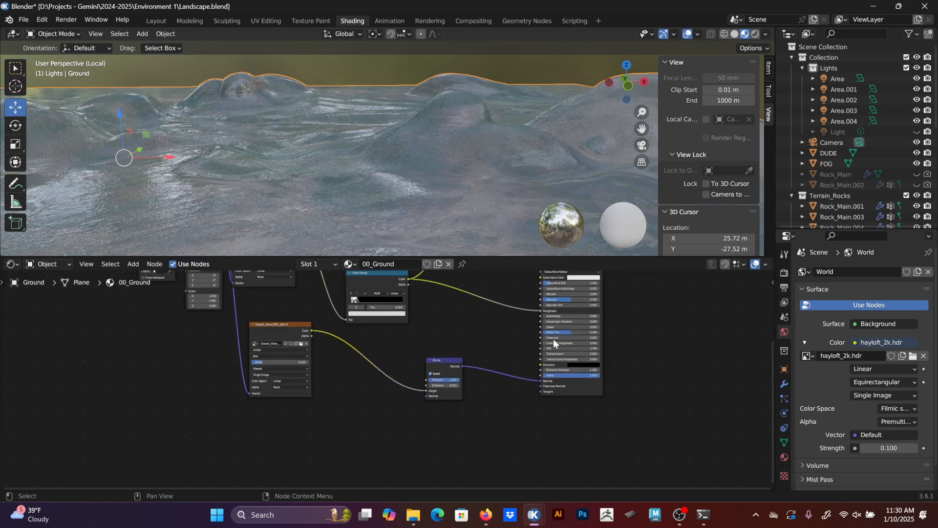
{"action": "left_click", "coordinate": [785, 384]}
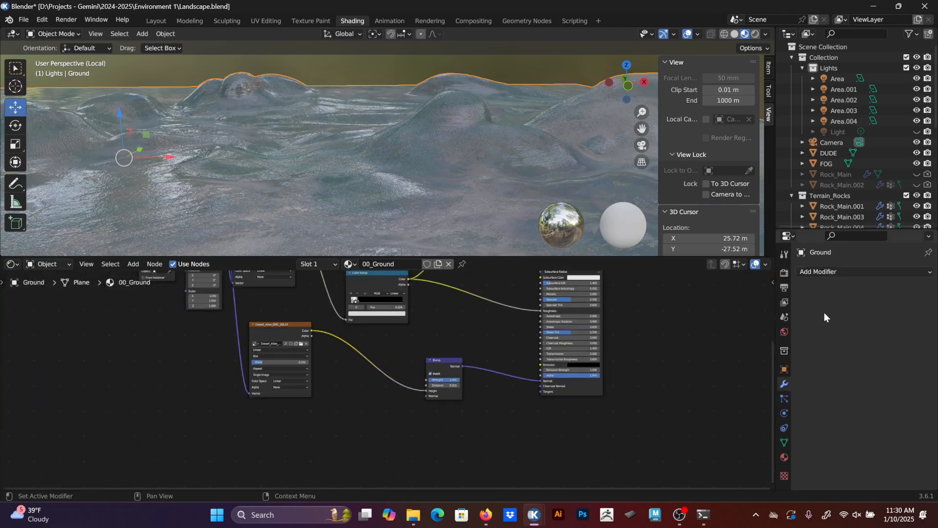
{"action": "left_click", "coordinate": [831, 273]}
{"action": "left_click", "coordinate": [809, 86]}
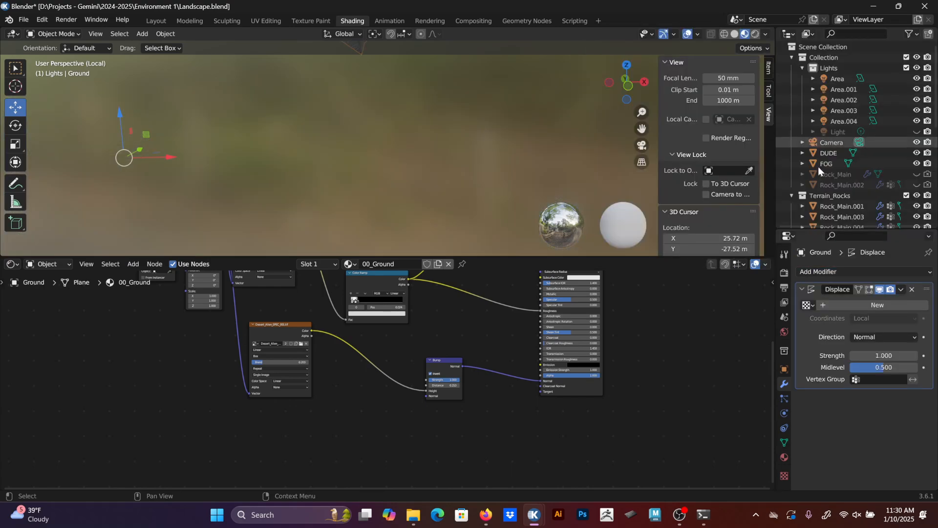
{"action": "middle_click_drag", "start_coordinate": [582, 171], "coordinate": [562, 205]}
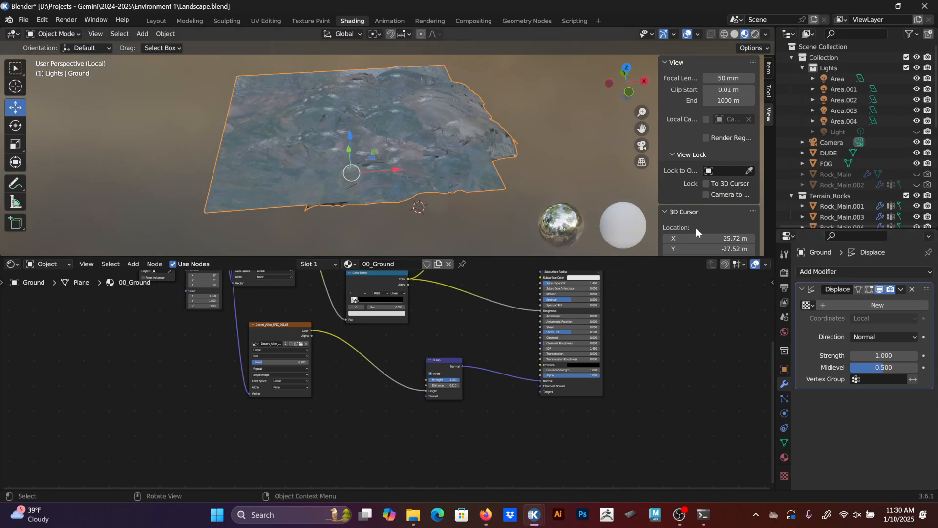
Create a new texture for the Ground's Displace modifier and set the modifier's Coordinates to UV.
{"action": "left_click", "coordinate": [863, 306]}
{"action": "left_click", "coordinate": [873, 337]}
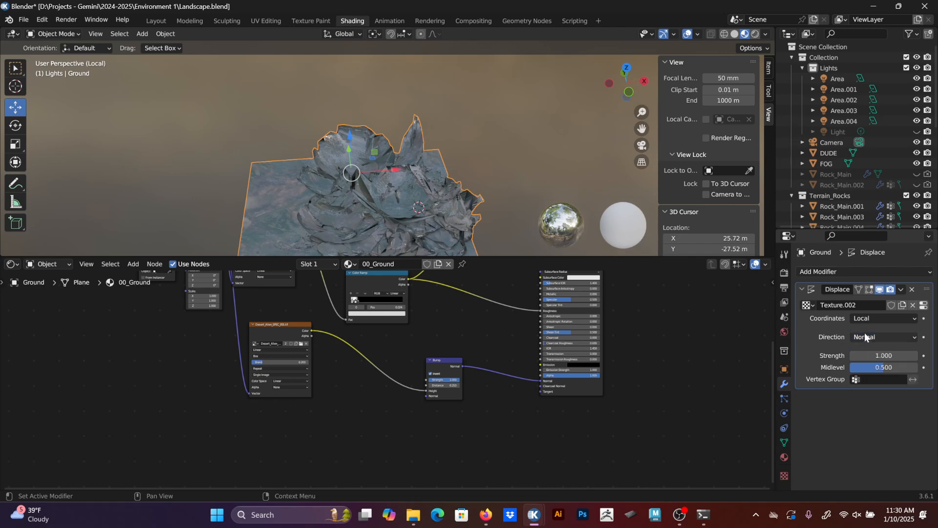
{"action": "left_click", "coordinate": [867, 317]}
{"action": "left_click", "coordinate": [852, 364]}
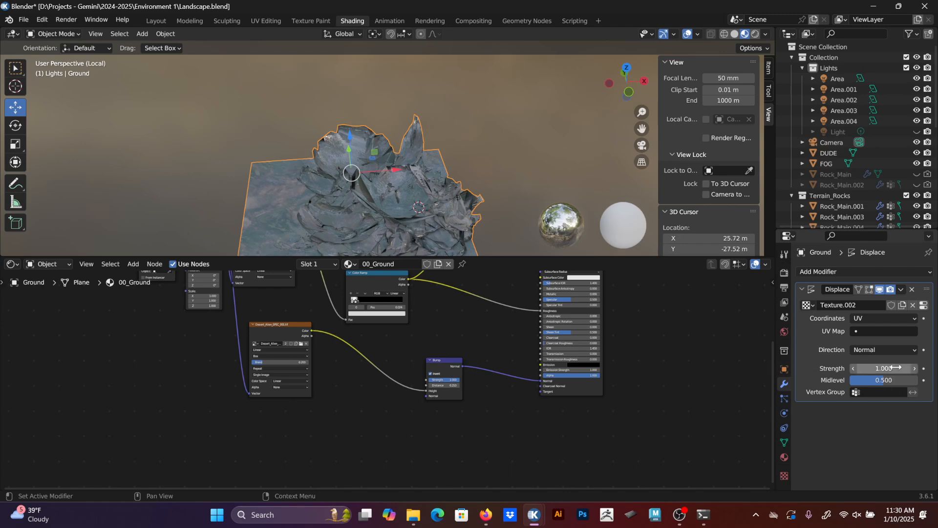
Start loading an image file into the Ground's displacement texture, checking the Downloads, Environment 1 and Textures folders for a suitable image.
{"action": "left_click", "coordinate": [784, 475]}
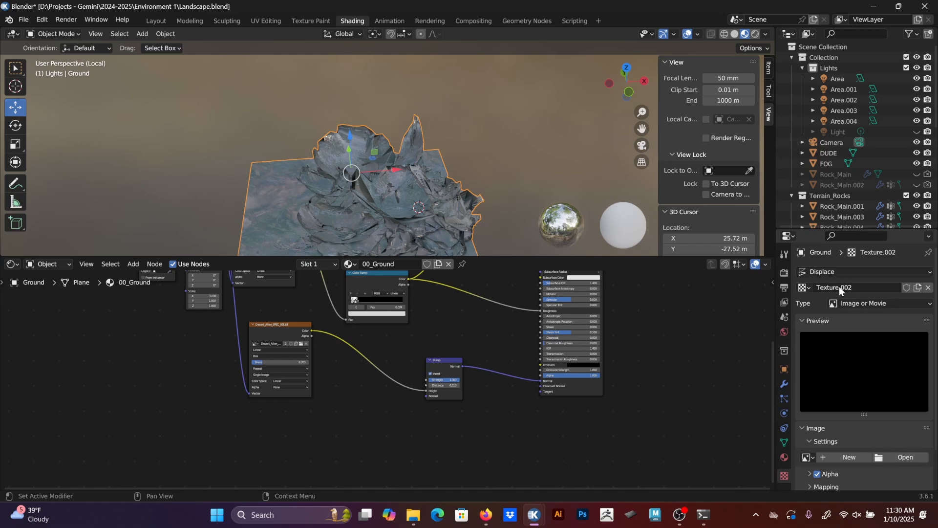
{"action": "left_click", "coordinate": [890, 456]}
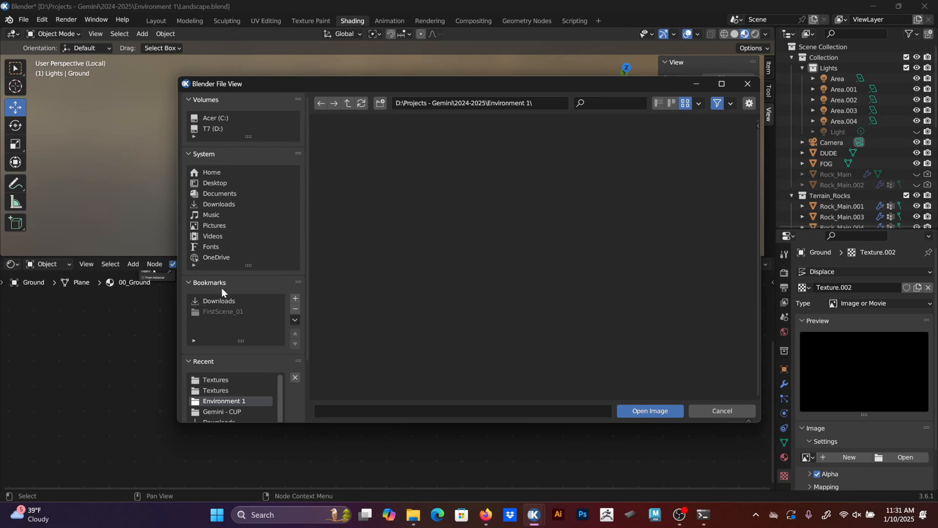
{"action": "left_click", "coordinate": [218, 302]}
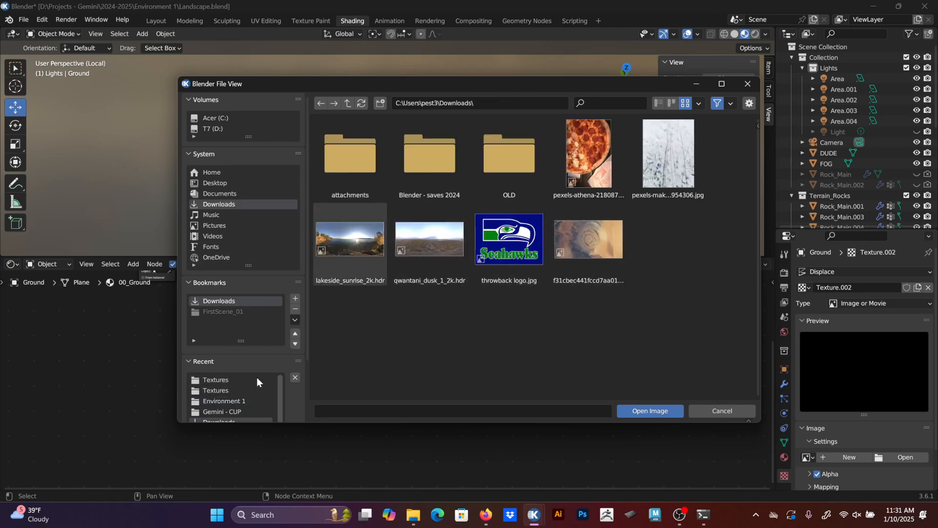
{"action": "scroll", "coordinate": [267, 342], "scroll_direction": "down", "scroll_amount": 2}
{"action": "left_click", "coordinate": [234, 373]}
{"action": "left_click", "coordinate": [236, 360]}
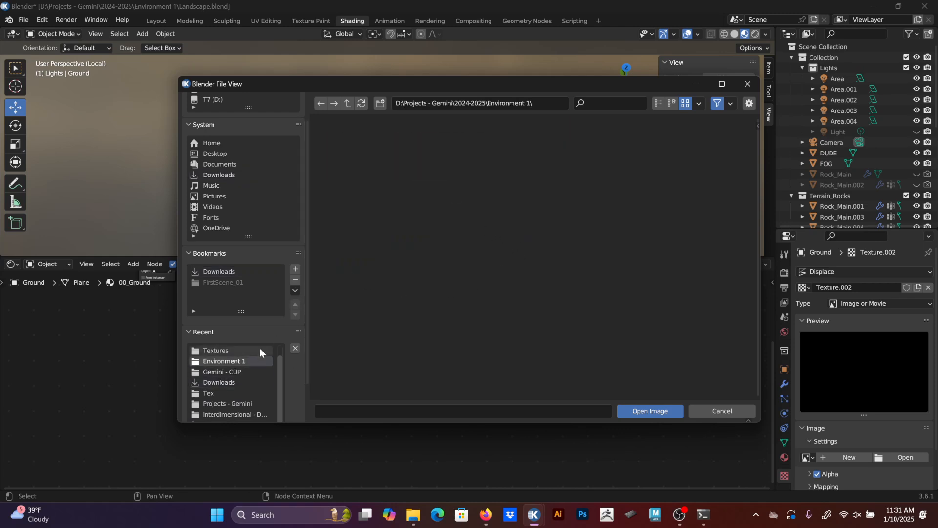
{"action": "left_click", "coordinate": [232, 350]}
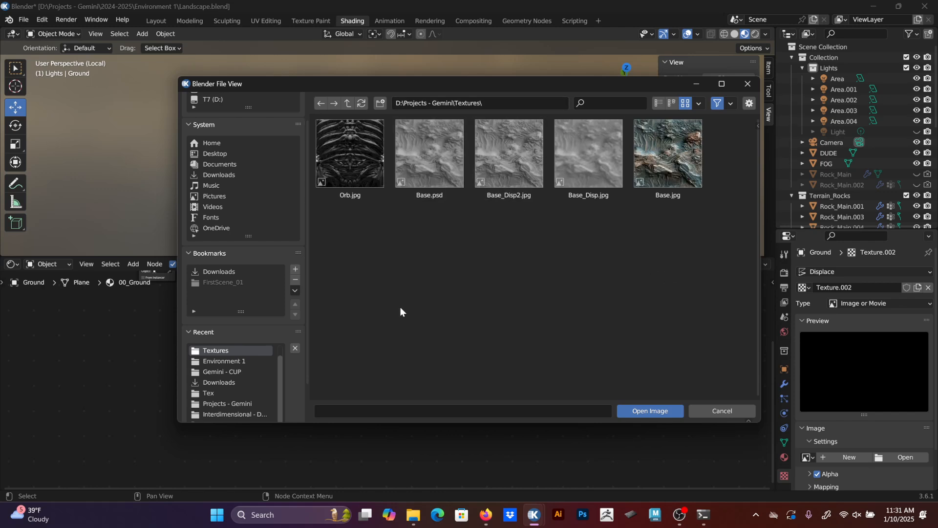
Look for a displacement image in Downloads and in the Textures and Scene2 folders of Projects - Gemini.
{"action": "left_click", "coordinate": [233, 272]}
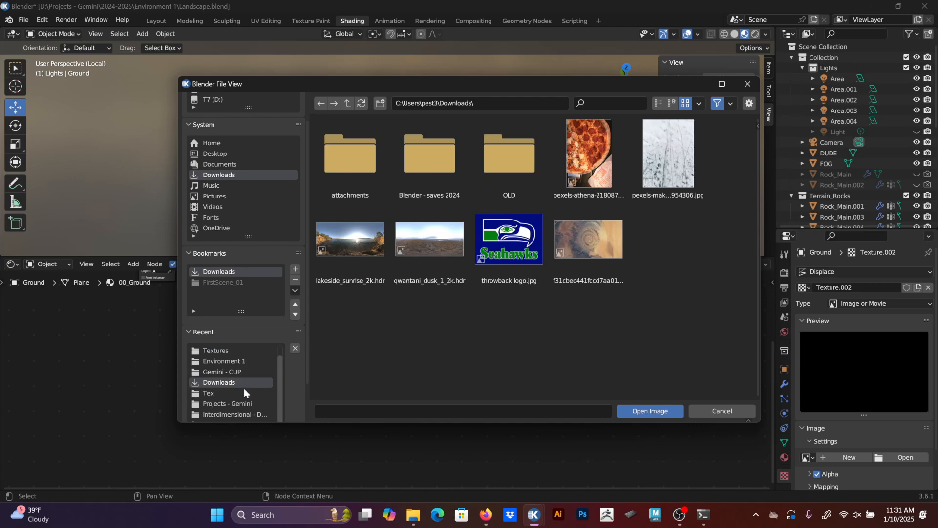
{"action": "left_click", "coordinate": [226, 402]}
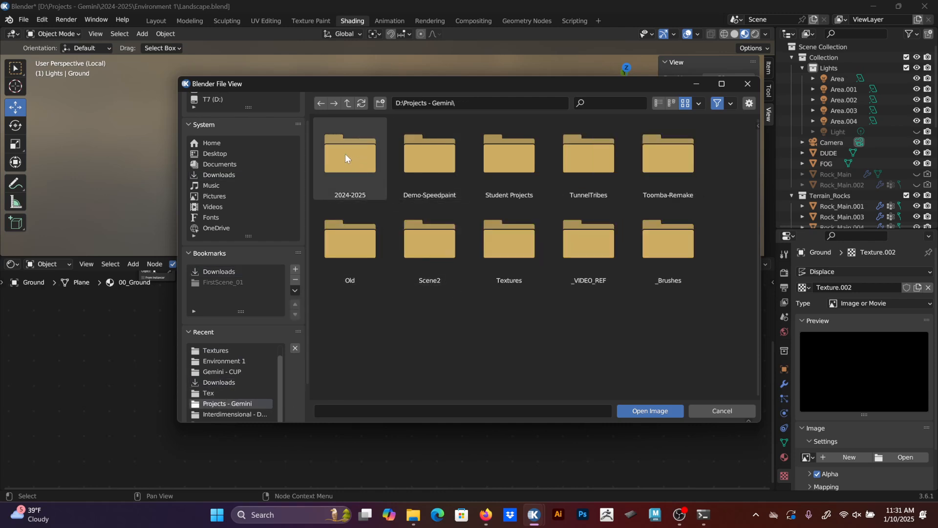
{"action": "double_click", "coordinate": [527, 252]}
{"action": "key", "text": "BackSpace"}
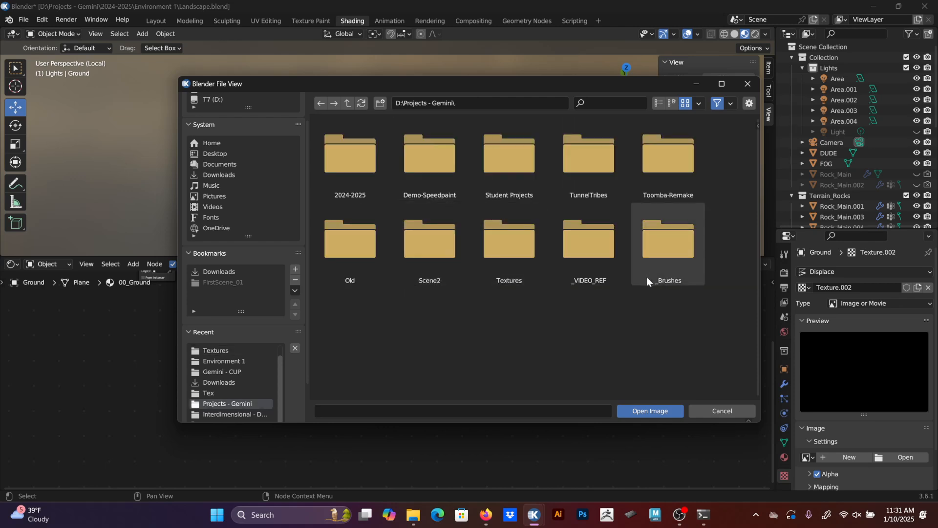
{"action": "double_click", "coordinate": [431, 228]}
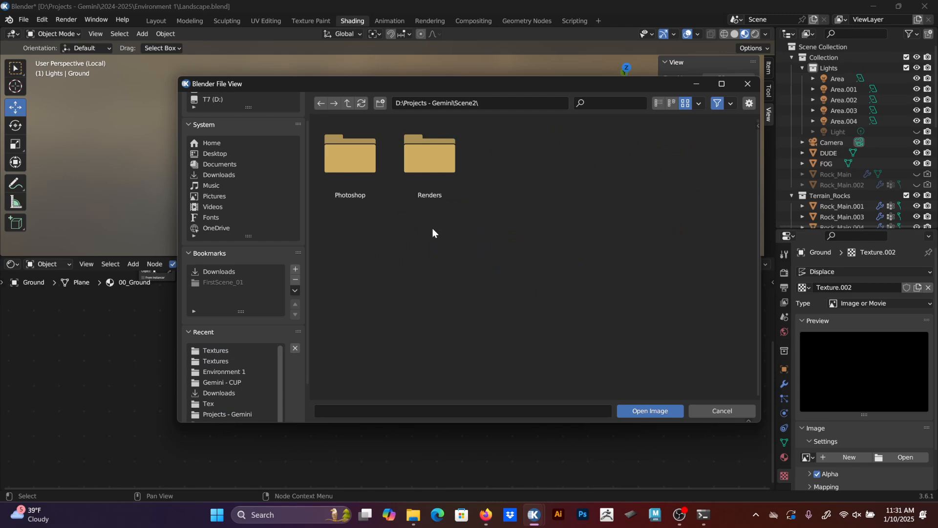
{"action": "double_click", "coordinate": [371, 161]}
{"action": "key", "text": "BackSpace"}
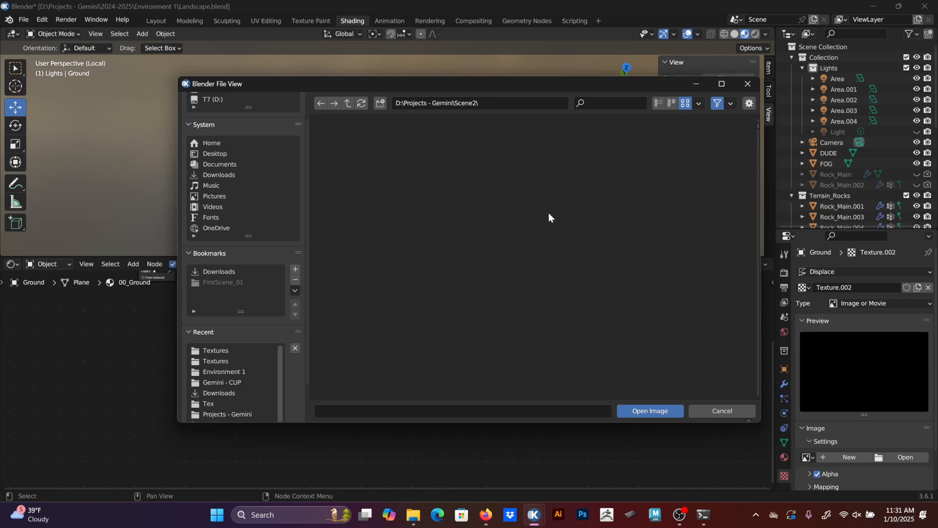
{"action": "left_click", "coordinate": [352, 105]}
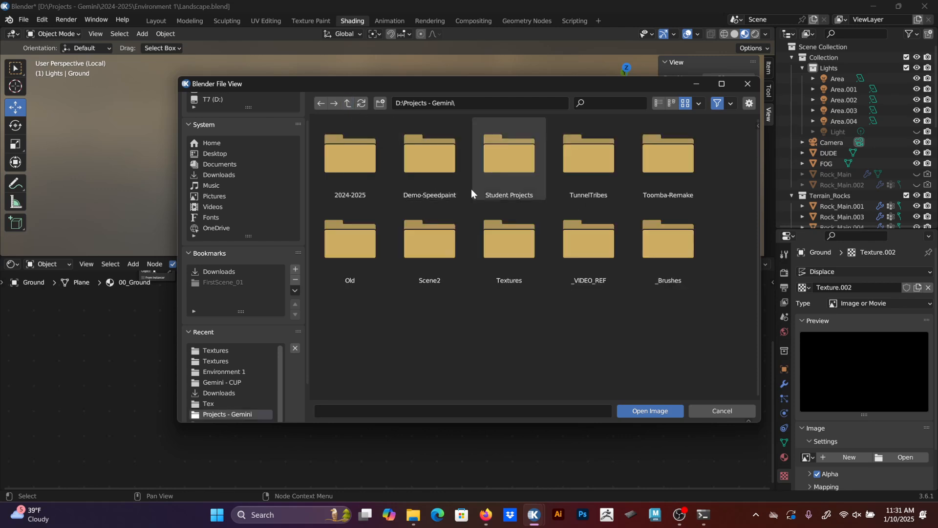
Look for a displacement image in Student Projects' Texturing folder and in TunnelTribes' Concept Mesh textures.
{"action": "double_click", "coordinate": [514, 169]}
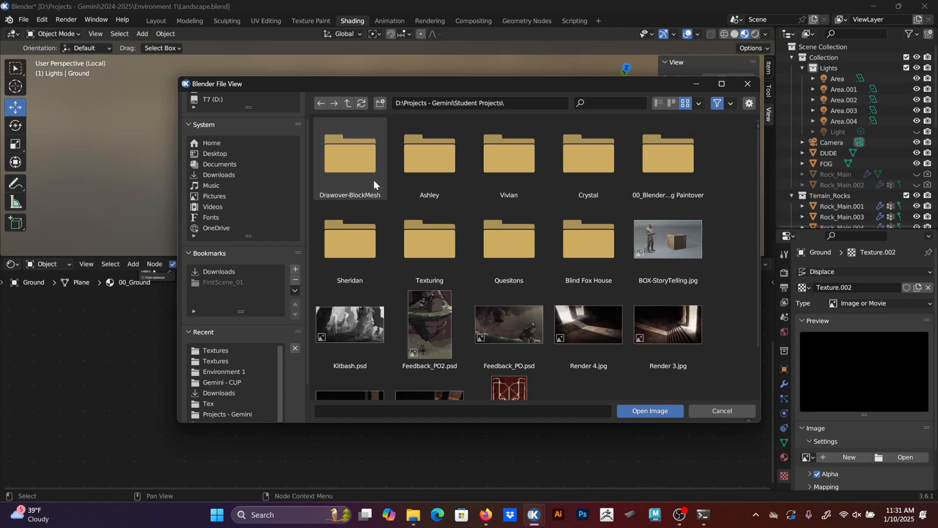
{"action": "double_click", "coordinate": [437, 247]}
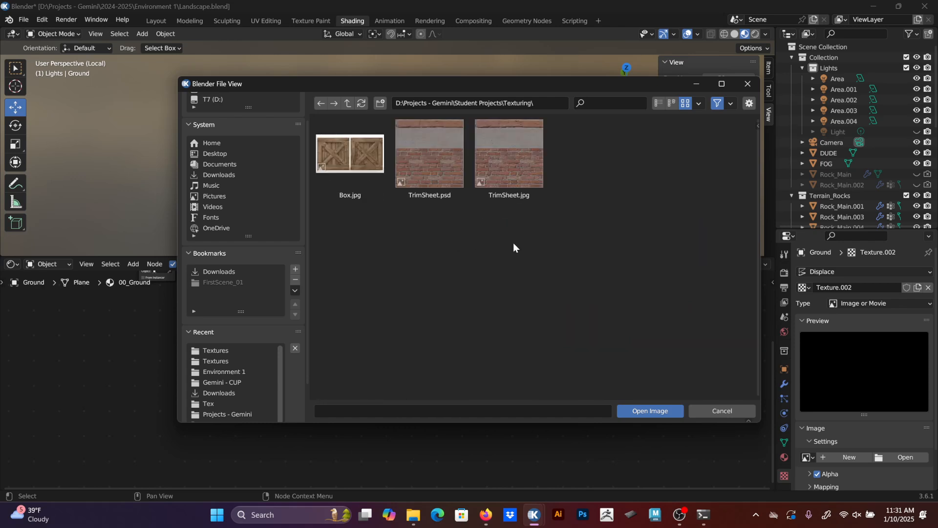
{"action": "key", "text": "BackSpace"}
{"action": "key", "text": "BackSpace"}
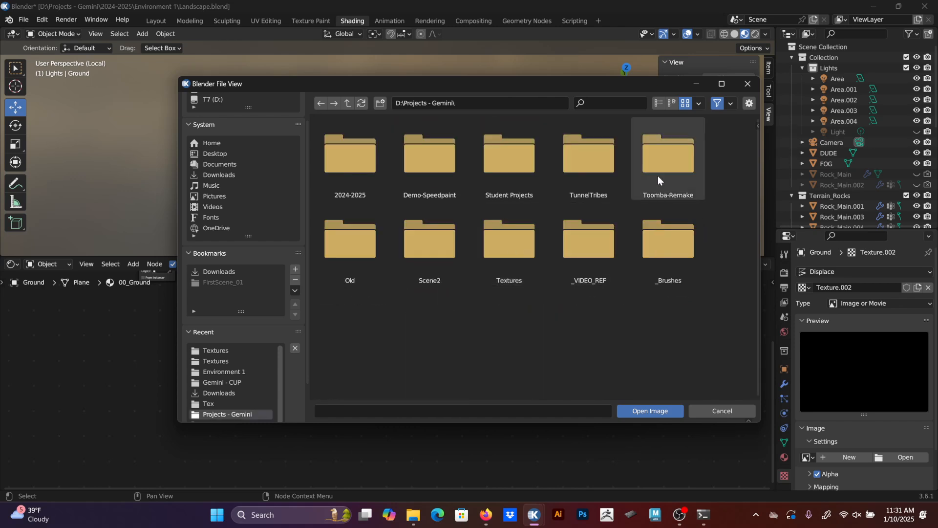
{"action": "double_click", "coordinate": [570, 159]}
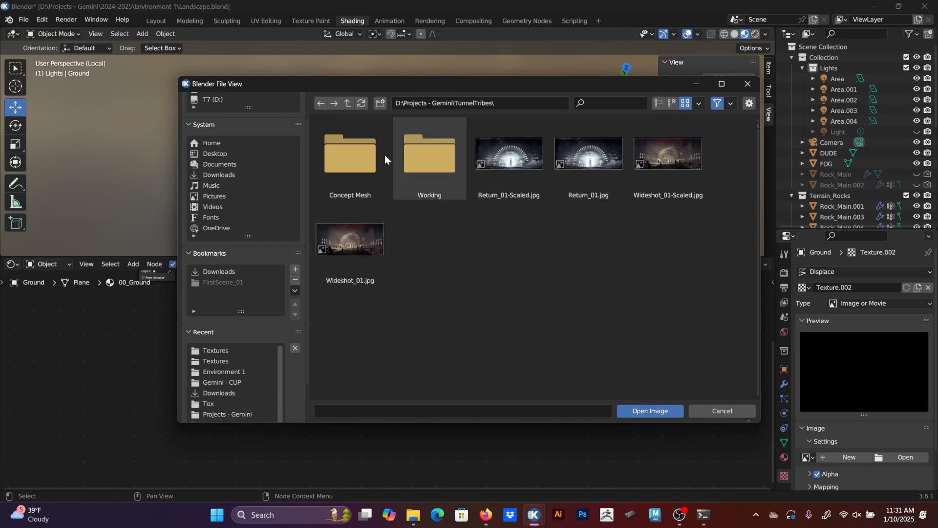
{"action": "double_click", "coordinate": [357, 154]}
{"action": "double_click", "coordinate": [352, 157]}
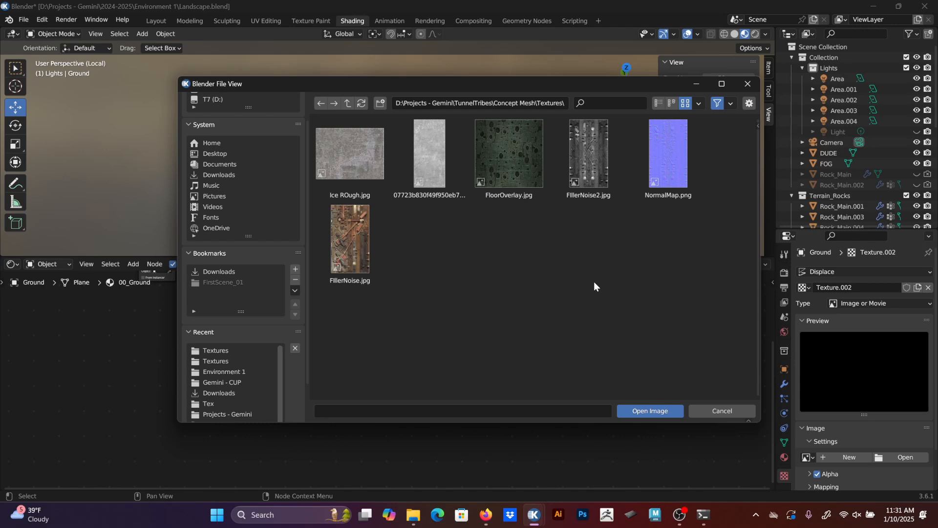
{"action": "key", "text": "BackSpace"}
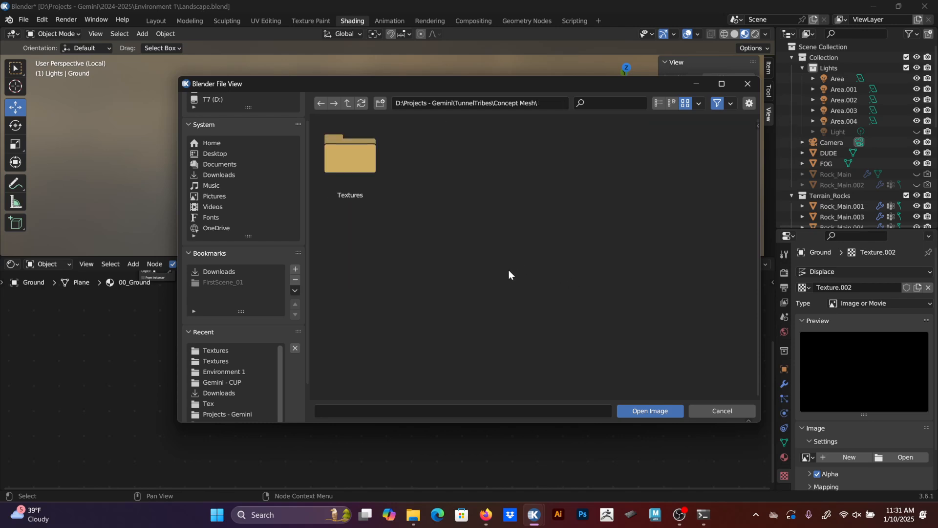
{"action": "left_click", "coordinate": [348, 103]}
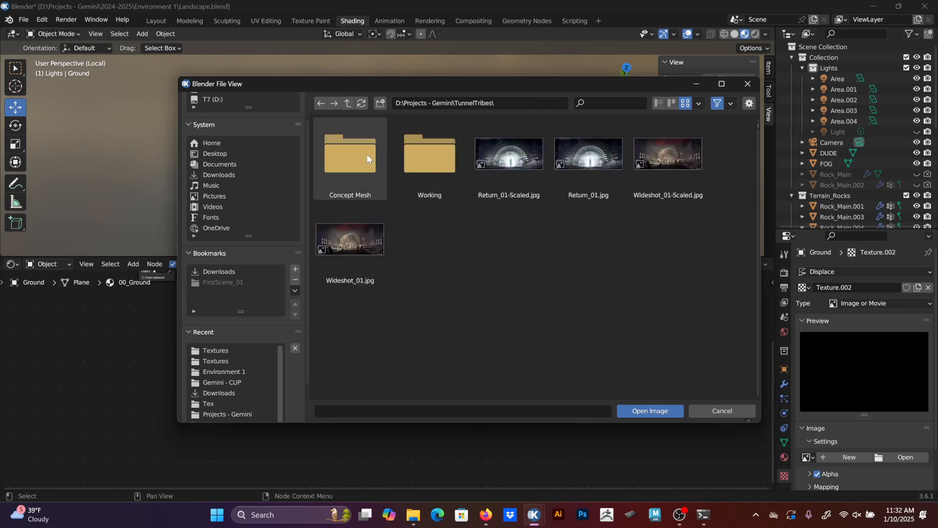
{"action": "left_click", "coordinate": [348, 103]}
Look for a displacement image in the 2024-2025 Environment 1 folder and in the Demos folder of Old\2023.
{"action": "double_click", "coordinate": [355, 142]}
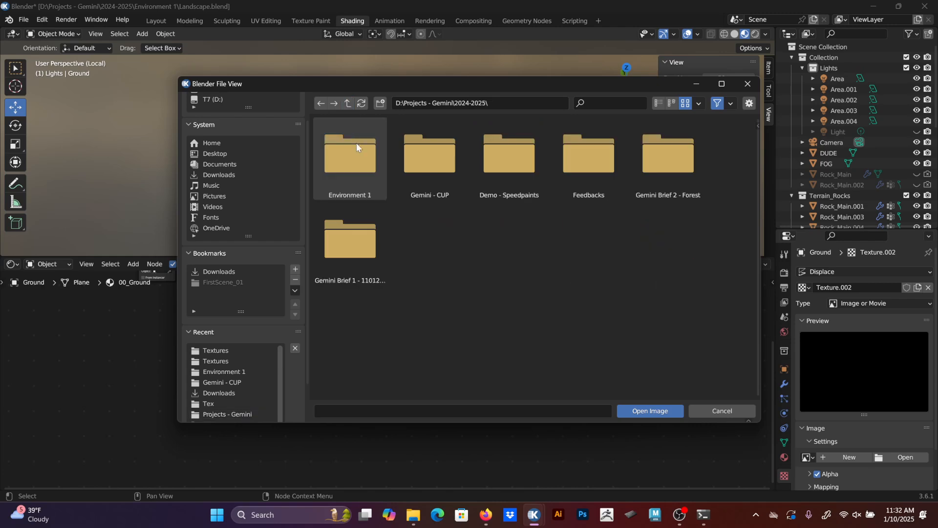
{"action": "double_click", "coordinate": [370, 170]}
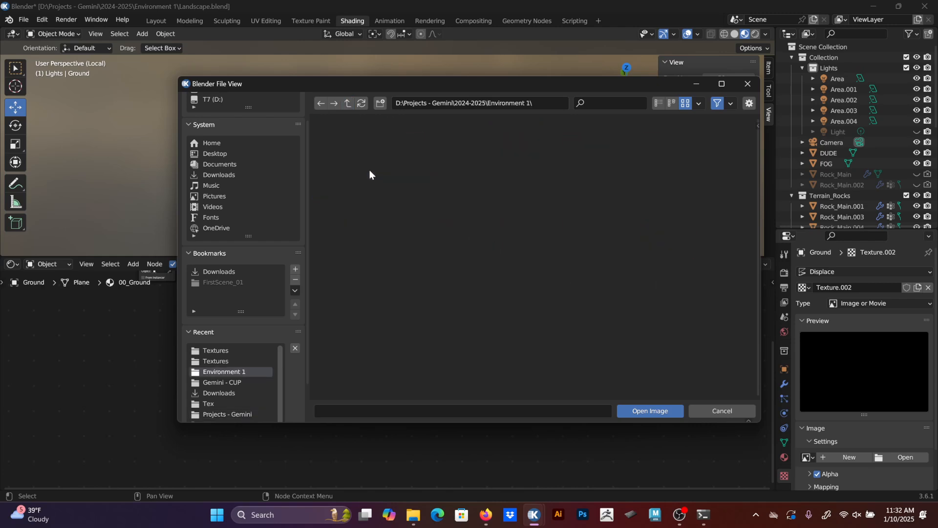
{"action": "left_click", "coordinate": [348, 105]}
{"action": "left_click", "coordinate": [348, 105]}
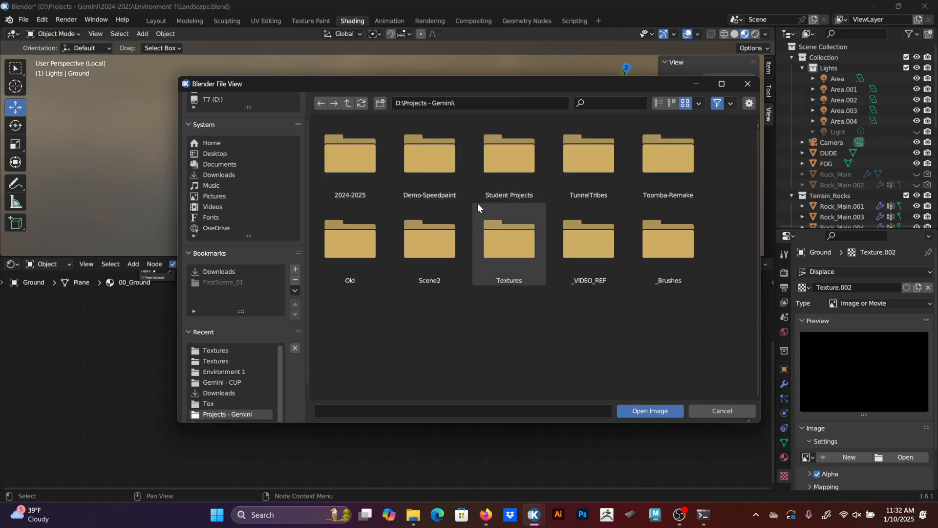
{"action": "double_click", "coordinate": [354, 234]}
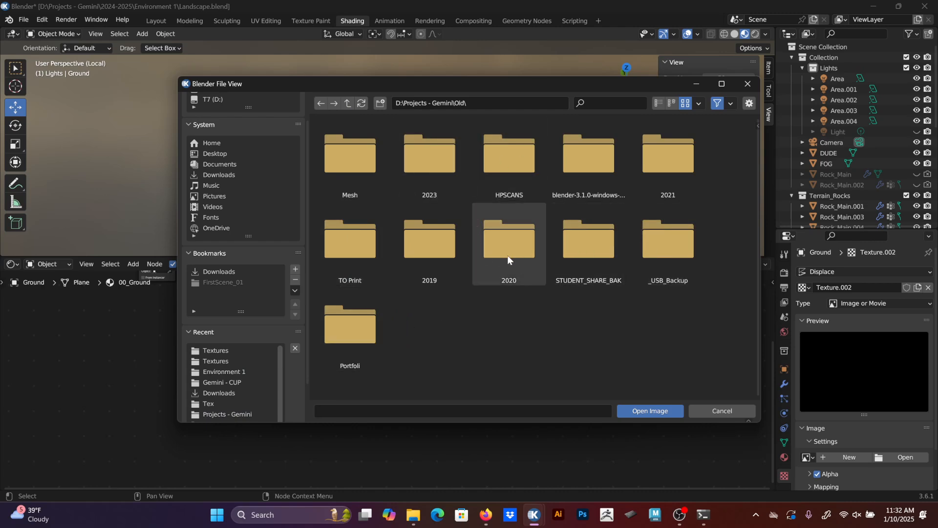
{"action": "double_click", "coordinate": [446, 159]}
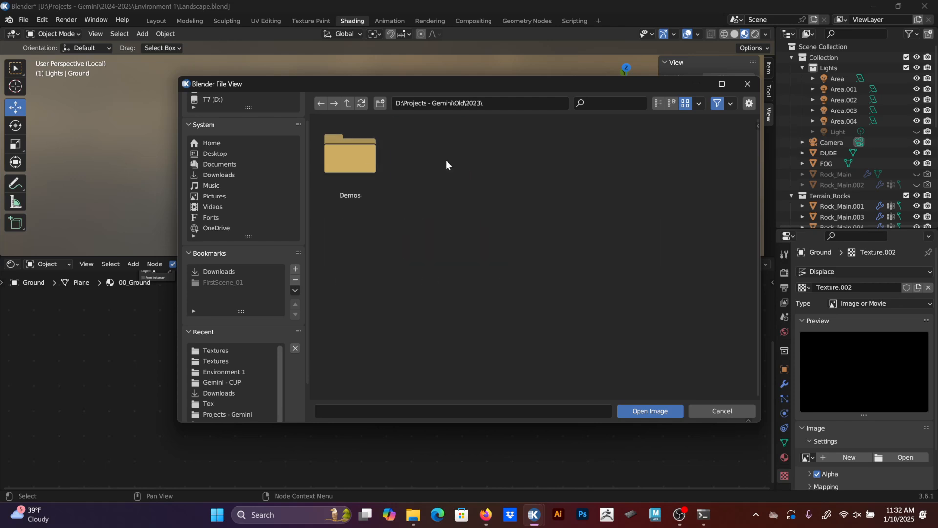
{"action": "double_click", "coordinate": [380, 151]}
{"action": "key", "text": "BackSpace"}
{"action": "key", "text": "BackSpace"}
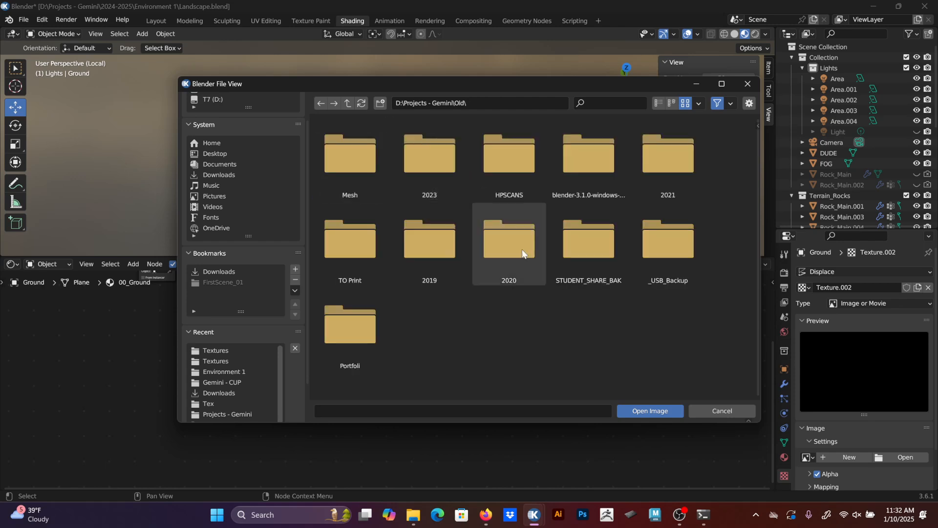
Browse the Demos folder of Old\2020 and its Mushroom subfolder for a usable displacement image.
{"action": "double_click", "coordinate": [523, 254]}
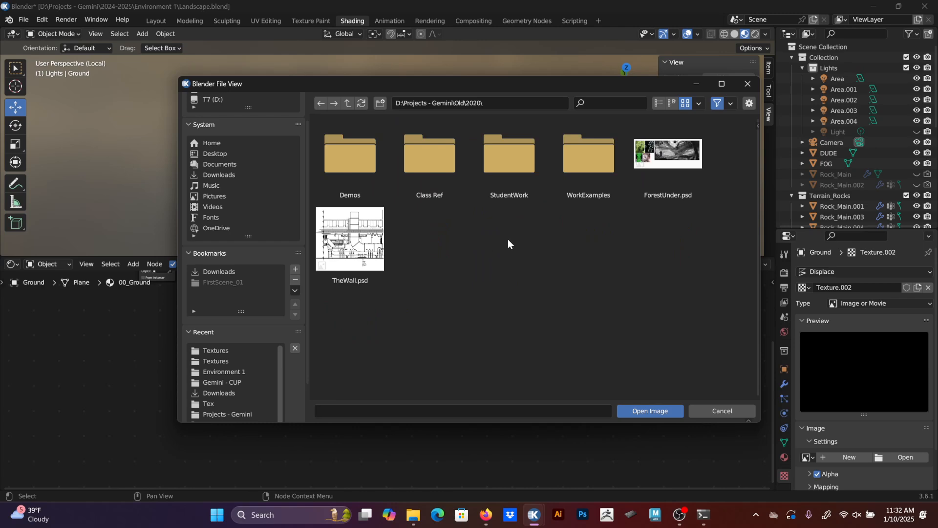
{"action": "double_click", "coordinate": [356, 160]}
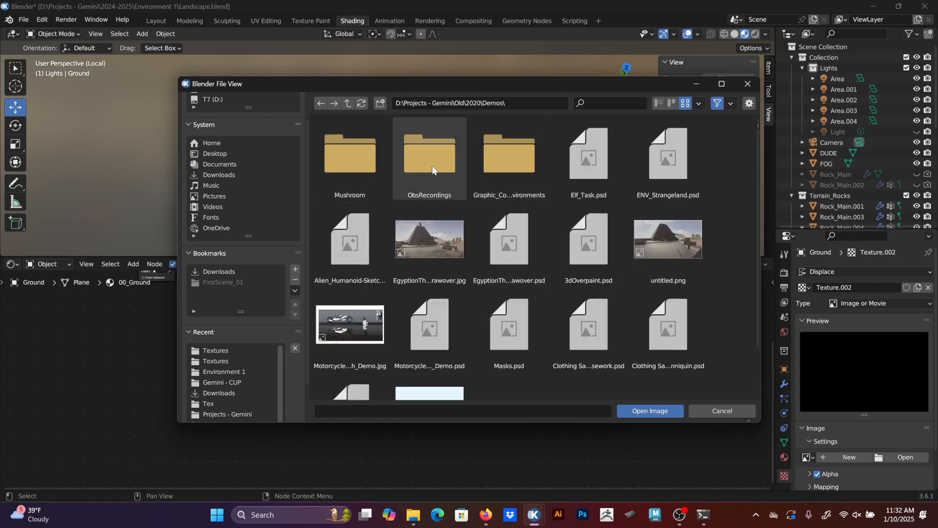
{"action": "double_click", "coordinate": [372, 161]}
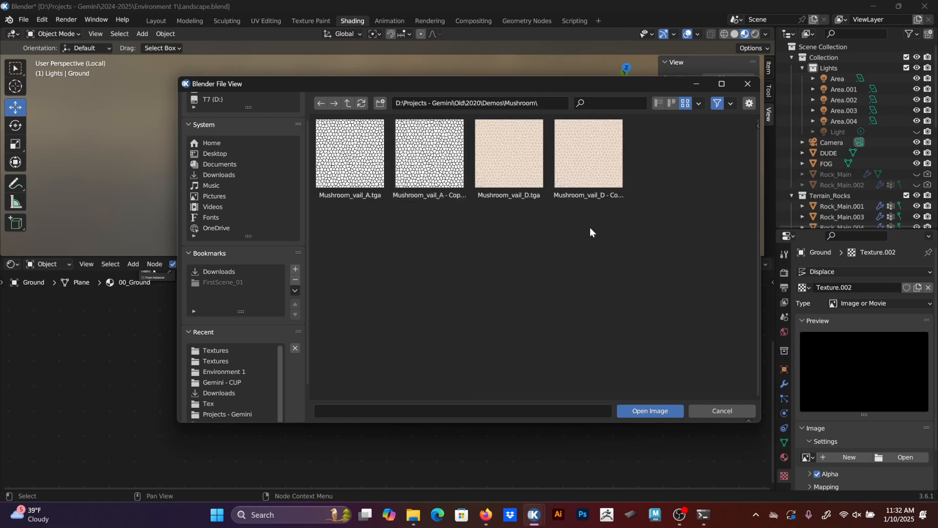
{"action": "left_click", "coordinate": [346, 103]}
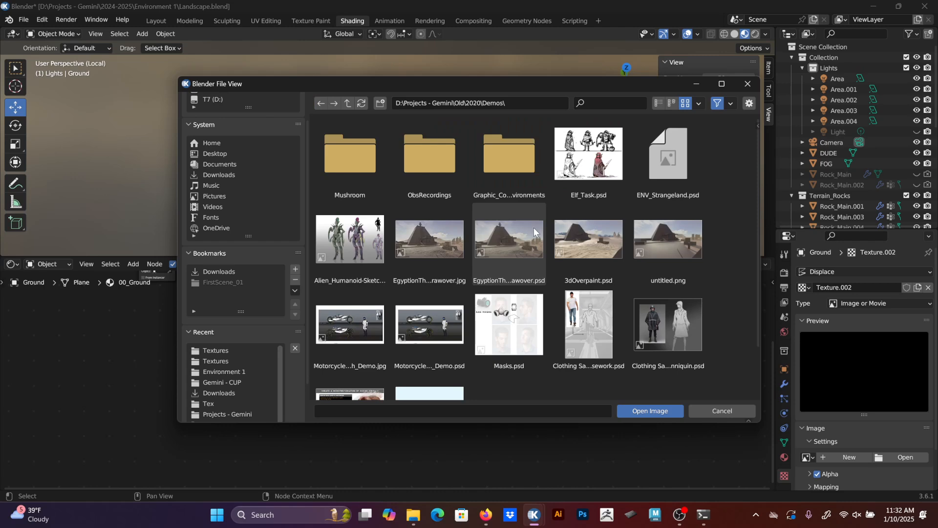
{"action": "scroll", "coordinate": [535, 228], "scroll_direction": "down", "scroll_amount": 2}
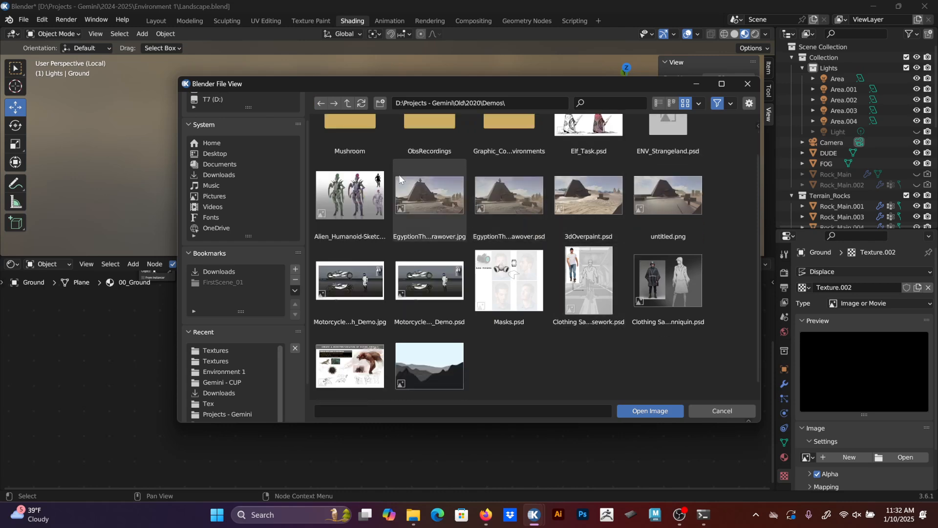
{"action": "scroll", "coordinate": [399, 174], "scroll_direction": "up", "scroll_amount": 2}
{"action": "left_click", "coordinate": [347, 104]}
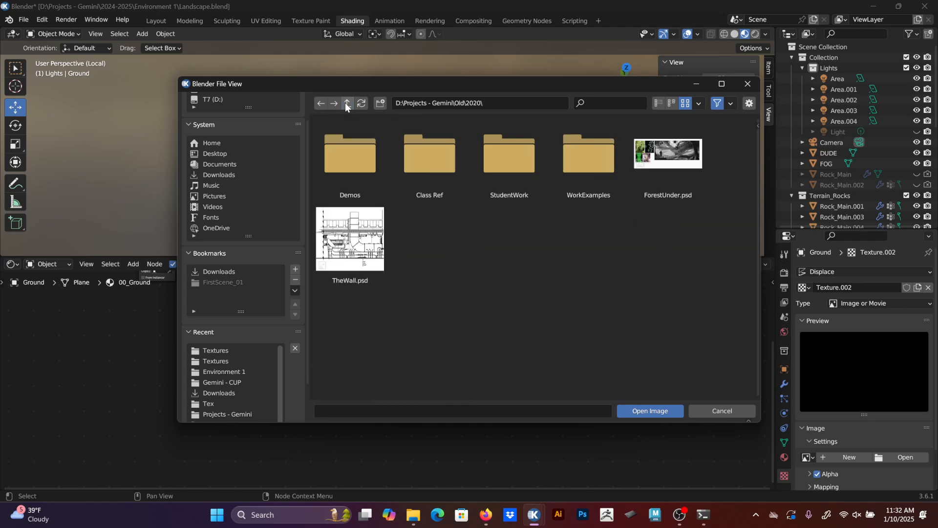
Look for a displacement image in the Class Ref, StudentWork and WorkExamples folders of Old\2020.
{"action": "left_click", "coordinate": [431, 154]}
{"action": "left_click", "coordinate": [348, 103]}
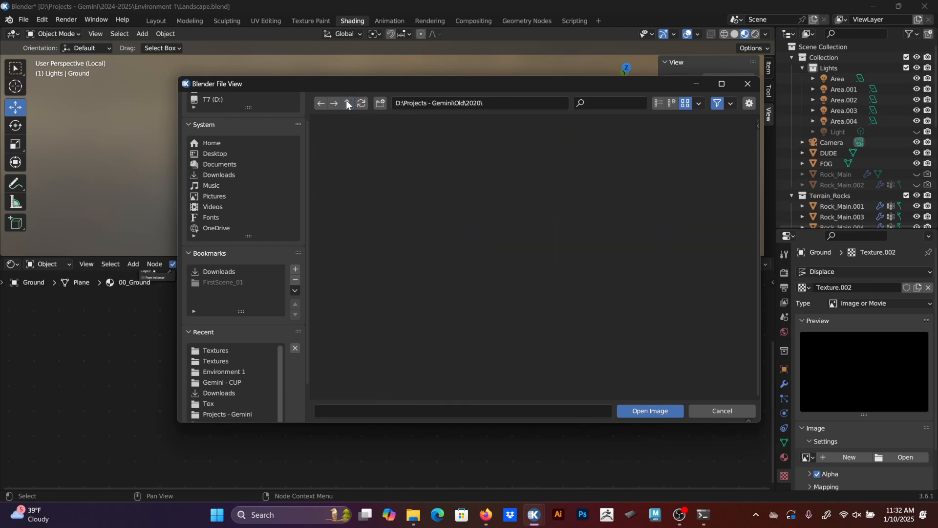
{"action": "left_click", "coordinate": [513, 159]}
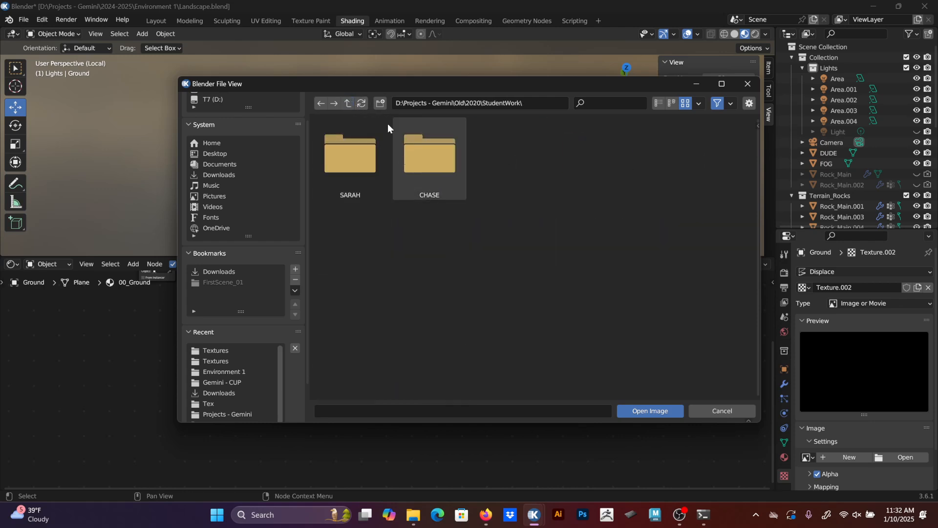
{"action": "left_click", "coordinate": [347, 103]}
{"action": "left_click", "coordinate": [589, 168]}
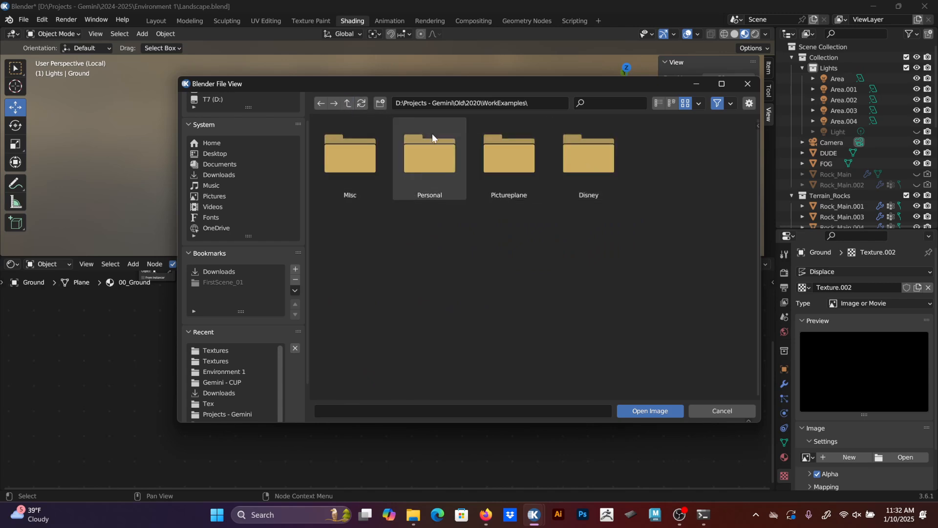
{"action": "left_click", "coordinate": [360, 145]}
{"action": "left_click", "coordinate": [347, 103]}
{"action": "left_click", "coordinate": [347, 103]}
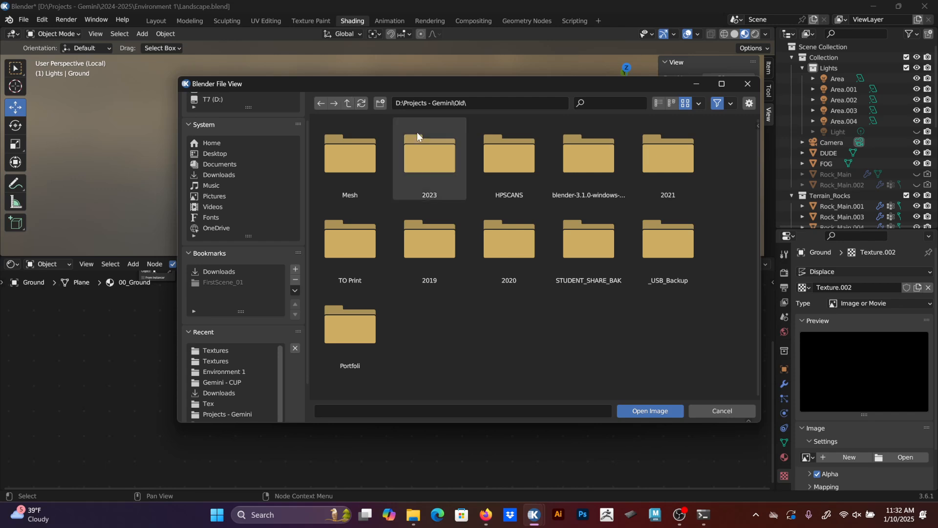
Look for a displacement image in the Mesh and 2023 folders of Projects - Gemini\Old.
{"action": "double_click", "coordinate": [359, 157]}
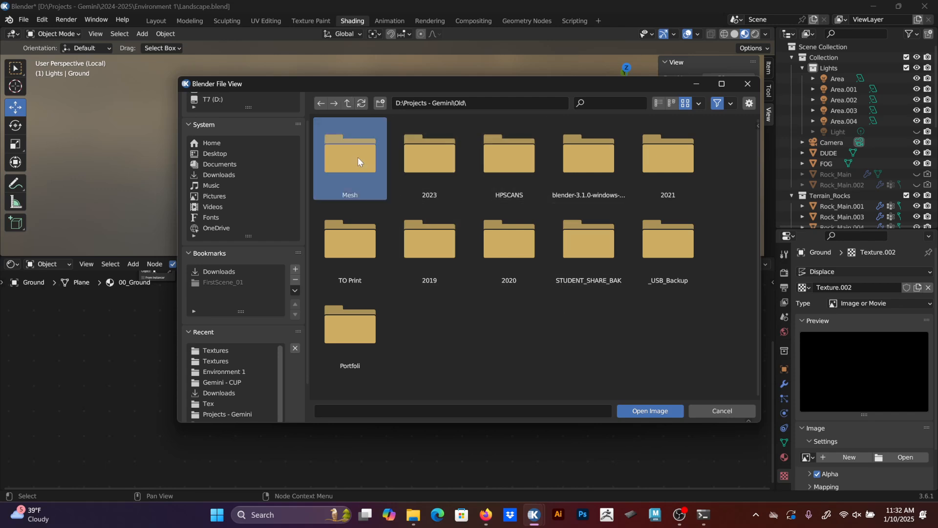
{"action": "left_click", "coordinate": [350, 107]}
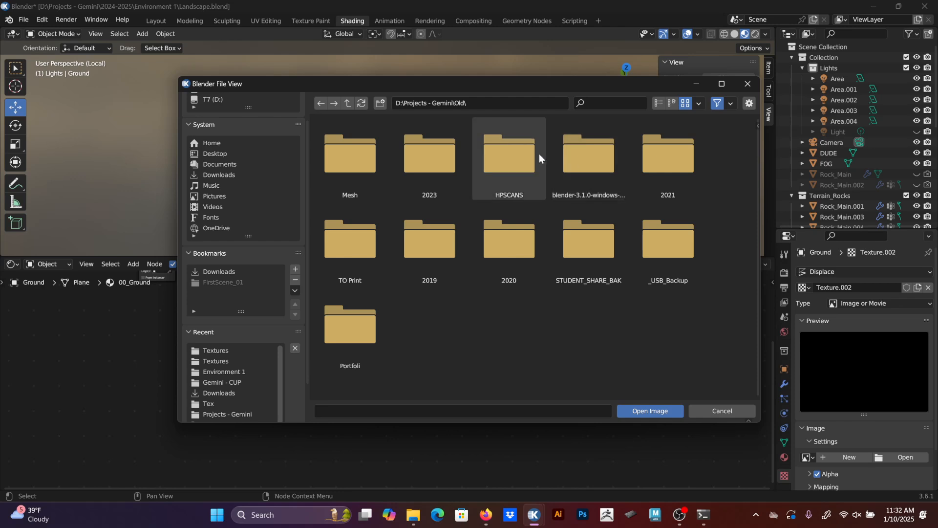
{"action": "double_click", "coordinate": [421, 166]}
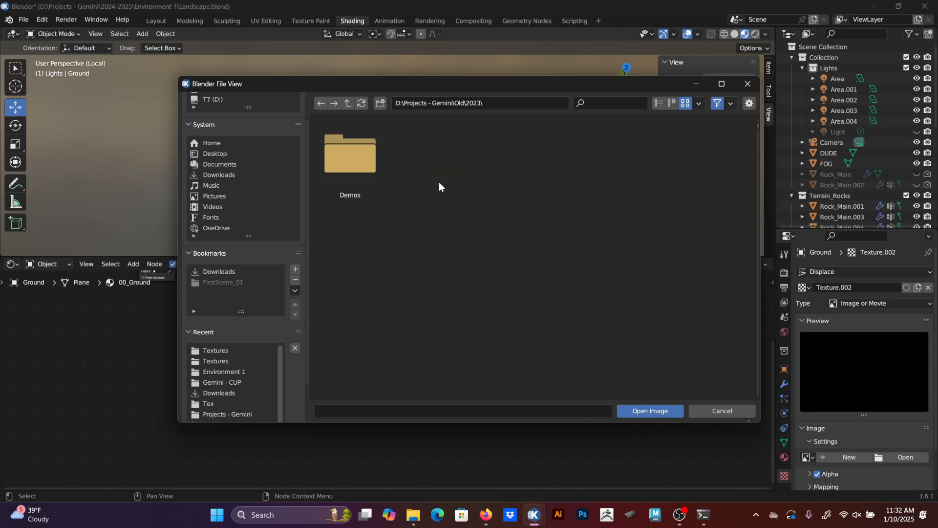
{"action": "left_click", "coordinate": [348, 103]}
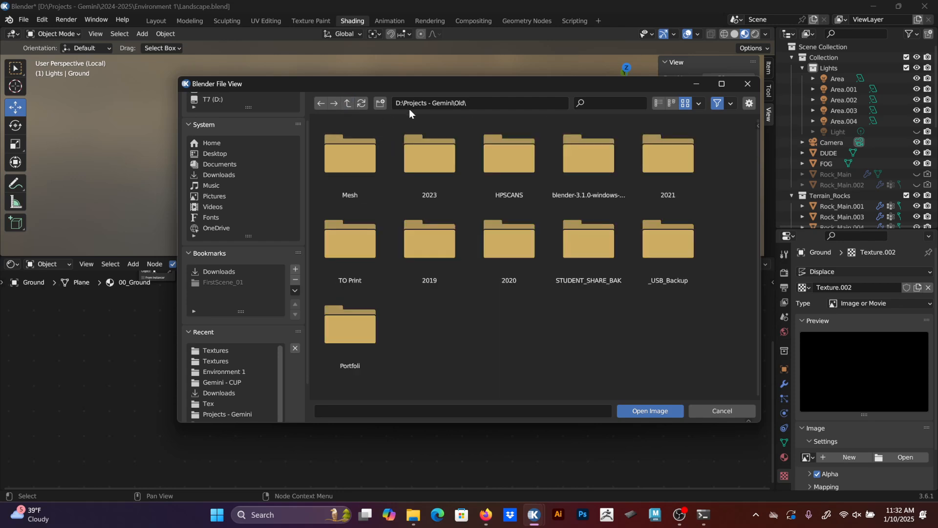
{"action": "left_click", "coordinate": [349, 104]}
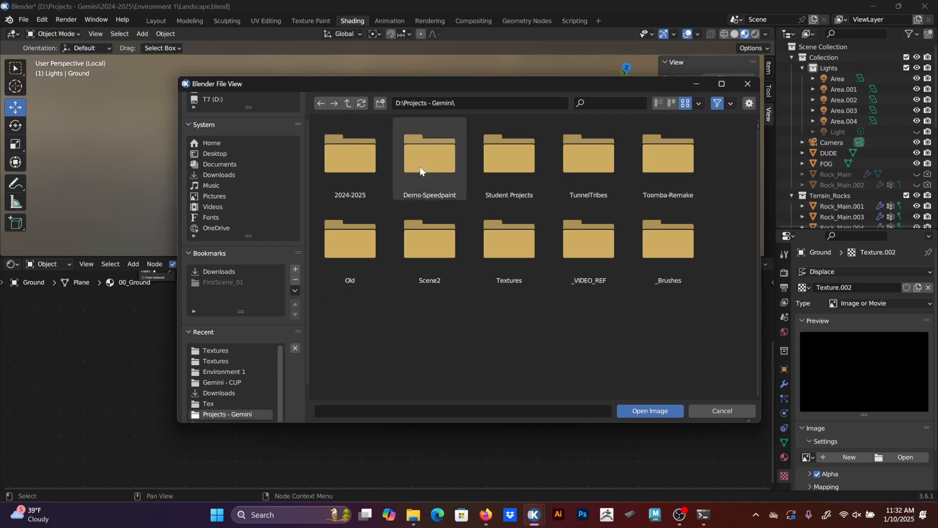
Recheck the TunnelTribes, Scene2 and Old folders of Projects - Gemini and close the file browser without opening an image.
{"action": "double_click", "coordinate": [587, 163]}
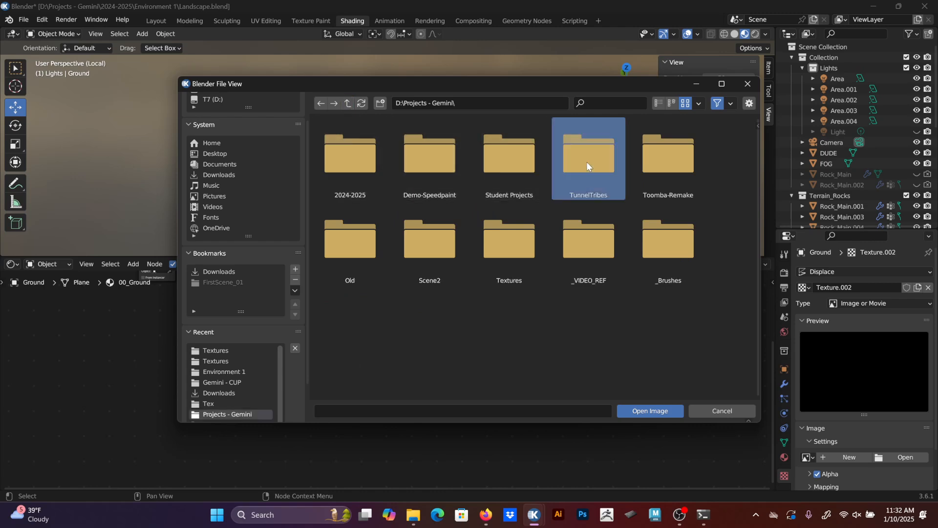
{"action": "left_click", "coordinate": [350, 102]}
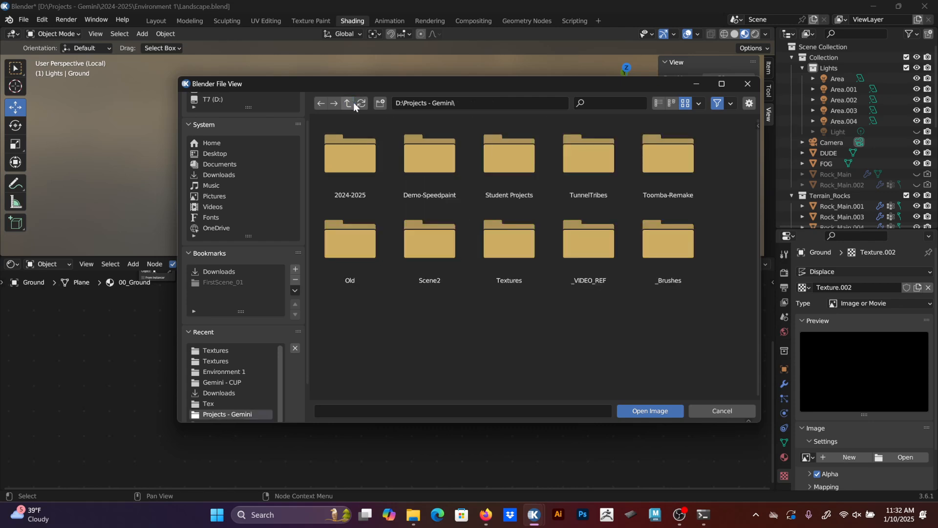
{"action": "double_click", "coordinate": [414, 236]}
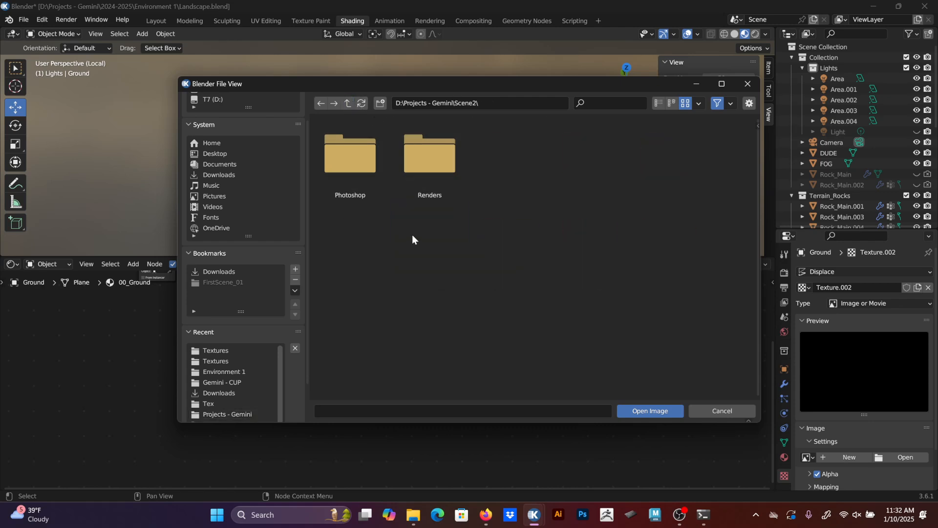
{"action": "left_click", "coordinate": [346, 104]}
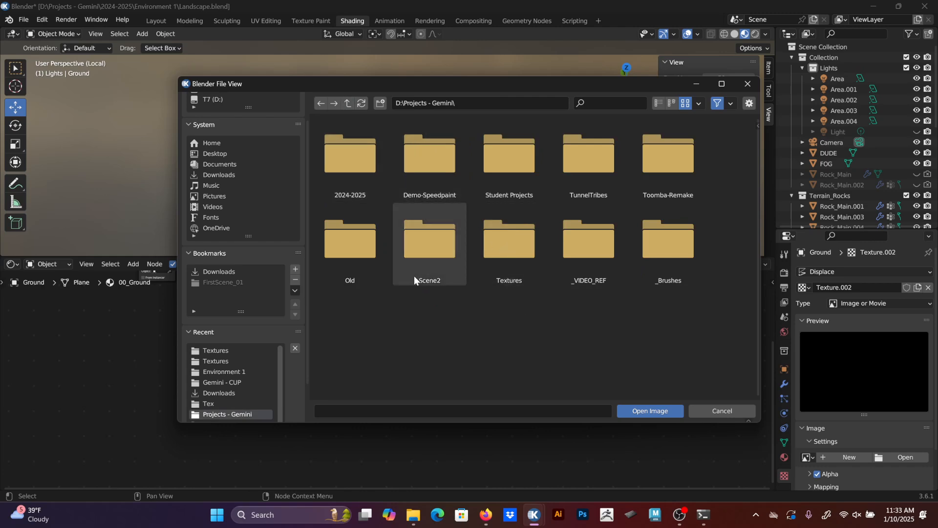
{"action": "double_click", "coordinate": [348, 250]}
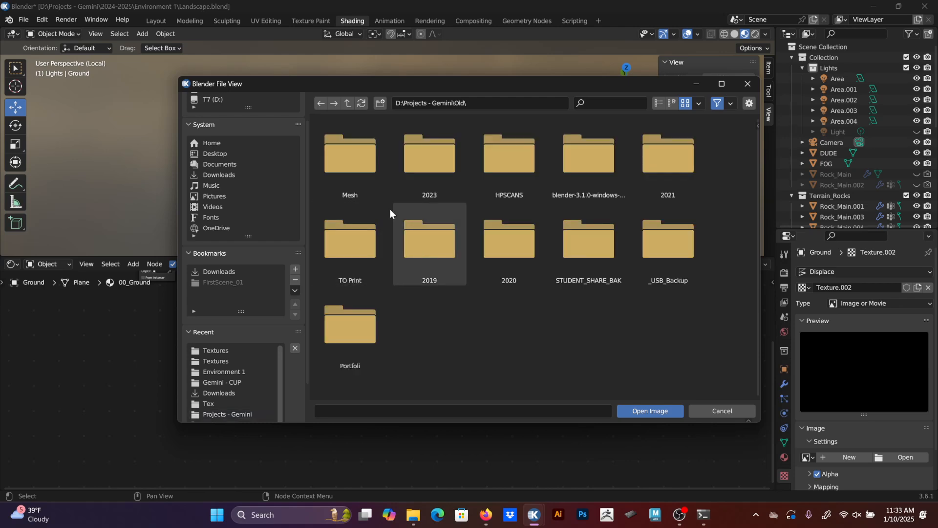
{"action": "left_click", "coordinate": [348, 103]}
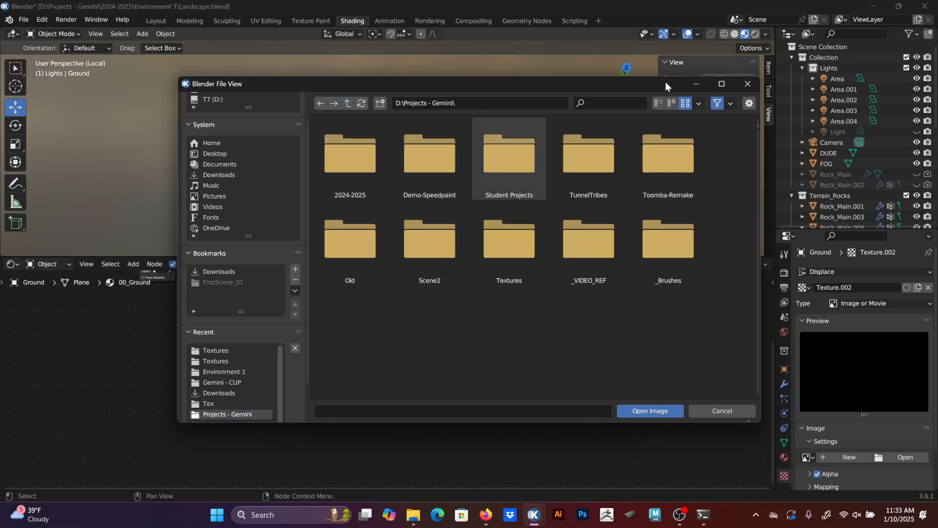
{"action": "left_click", "coordinate": [748, 83]}
Switch to Firefox and open the Terrain category of Poly Haven's texture library.
{"action": "left_click", "coordinate": [497, 518]}
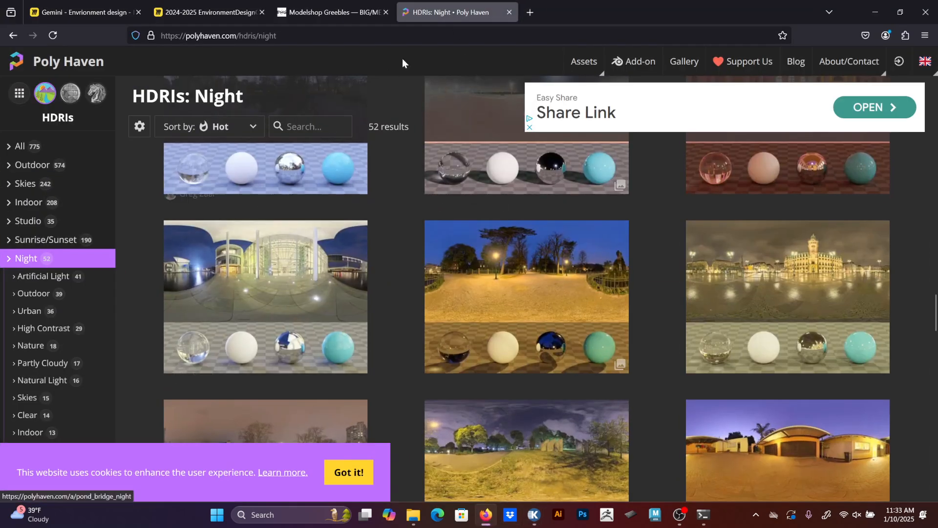
{"action": "scroll", "coordinate": [36, 161], "scroll_direction": "down", "scroll_amount": 3}
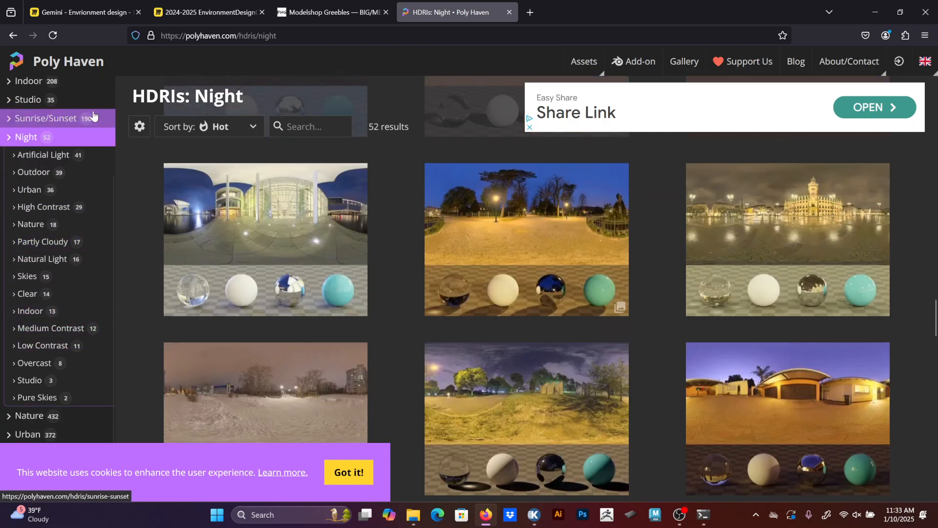
{"action": "left_click", "coordinate": [96, 62]}
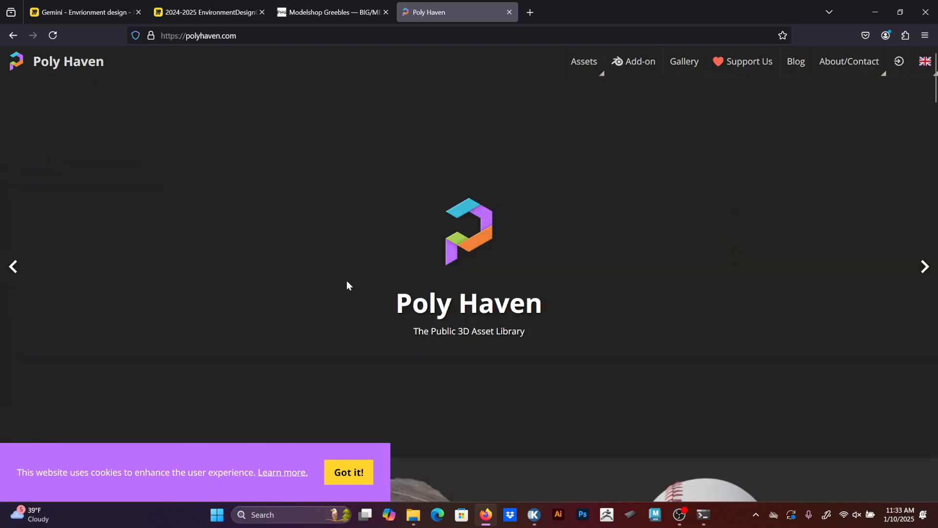
{"action": "scroll", "coordinate": [577, 218], "scroll_direction": "down", "scroll_amount": 10}
{"action": "scroll", "coordinate": [599, 207], "scroll_direction": "up", "scroll_amount": 6}
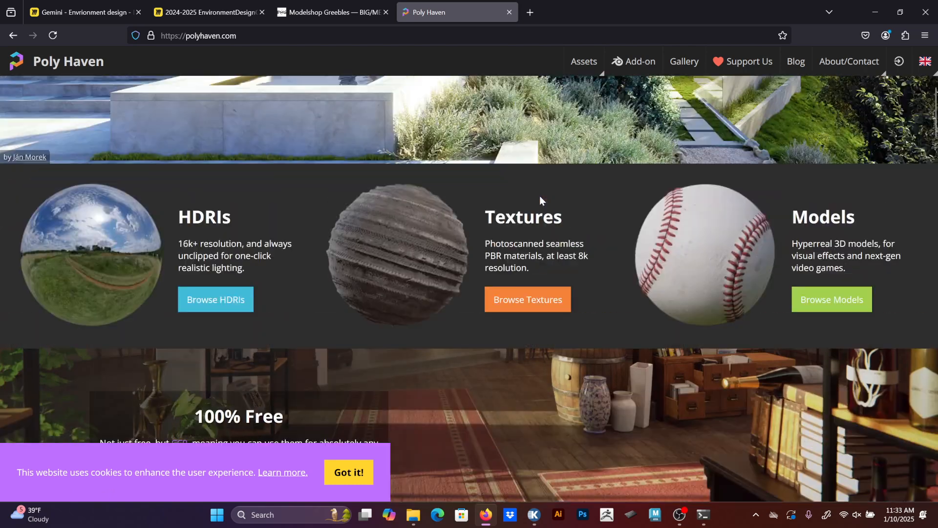
{"action": "left_click", "coordinate": [511, 309]}
{"action": "scroll", "coordinate": [625, 376], "scroll_direction": "down", "scroll_amount": 5}
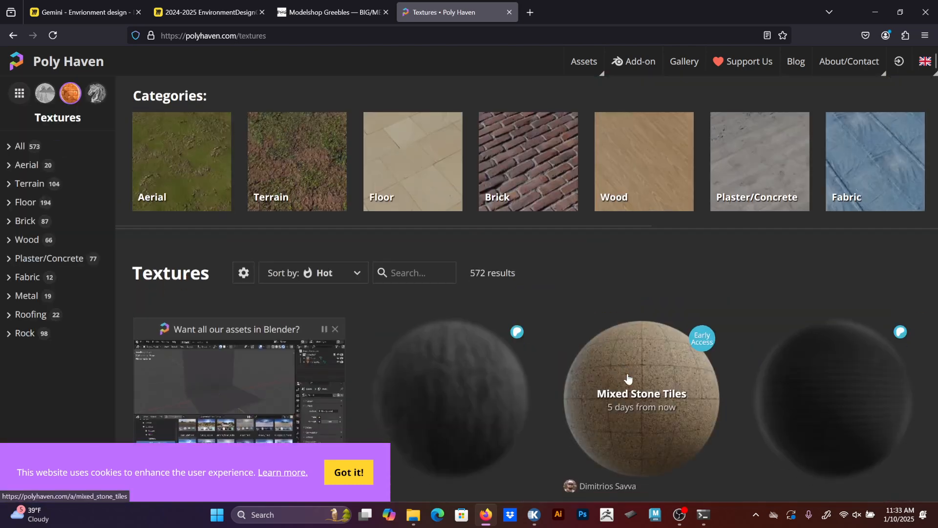
{"action": "scroll", "coordinate": [624, 374], "scroll_direction": "up", "scroll_amount": 3}
{"action": "left_click", "coordinate": [300, 125]}
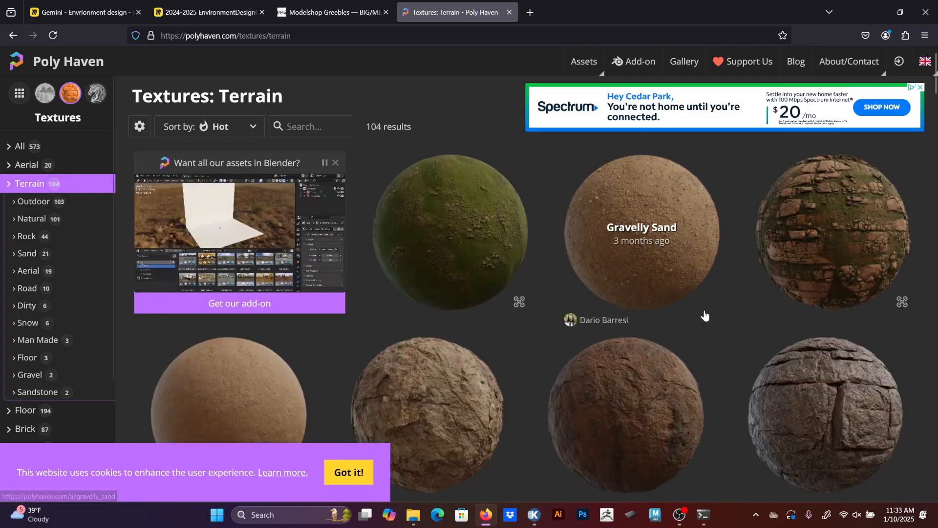
Dismiss the cookie notice, browse the terrain textures at a reduced page zoom, and open Rocky Trail in a new tab.
{"action": "scroll", "coordinate": [683, 309], "scroll_direction": "down", "scroll_amount": 2}
{"action": "scroll", "coordinate": [683, 309], "scroll_direction": "down", "scroll_amount": 4}
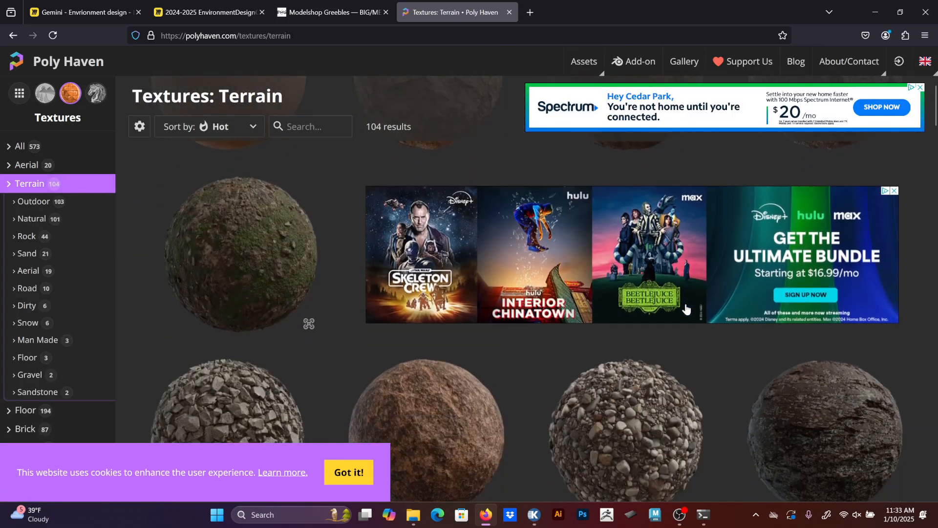
{"action": "scroll", "coordinate": [686, 308], "scroll_direction": "down", "scroll_amount": 4}
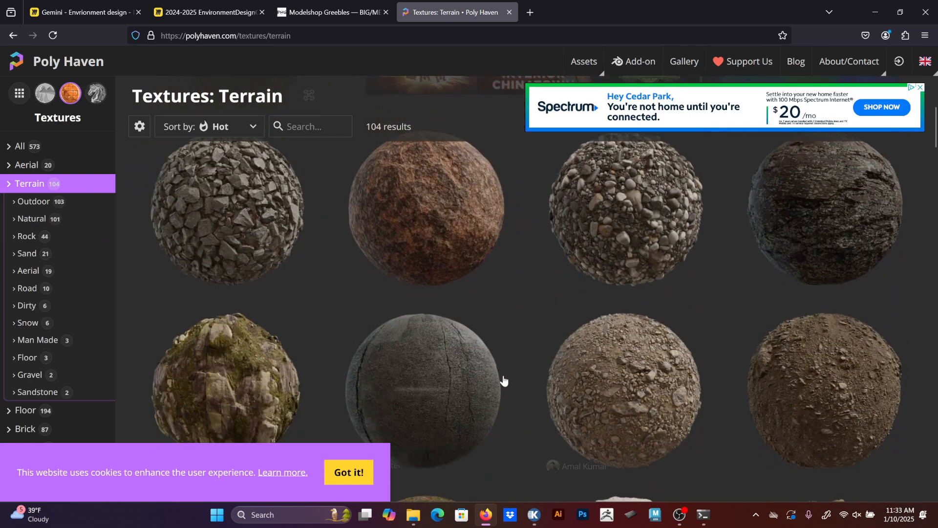
{"action": "left_click", "coordinate": [349, 473]}
{"action": "scroll", "coordinate": [487, 382], "scroll_direction": "up", "scroll_amount": 6}
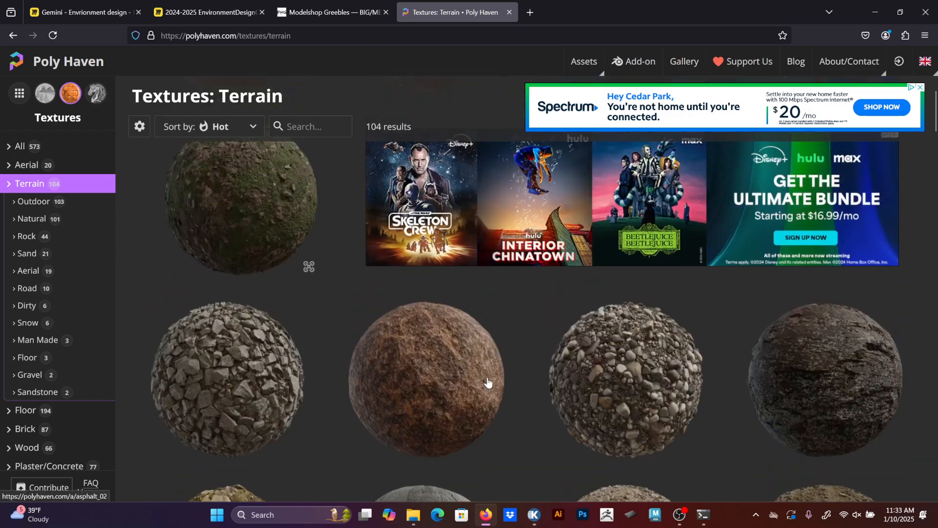
{"action": "scroll", "coordinate": [487, 382], "scroll_direction": "down", "scroll_amount": 3}
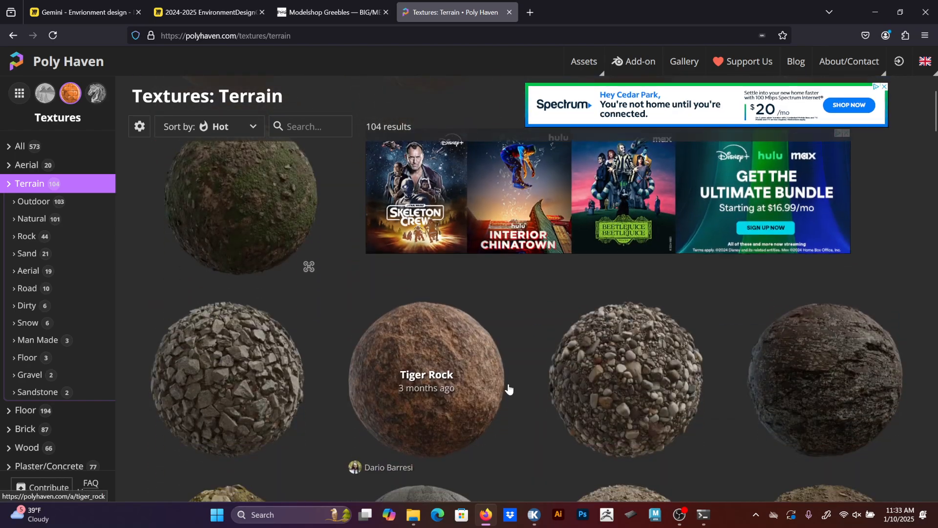
{"action": "scroll", "coordinate": [508, 391], "scroll_direction": "down", "scroll_amount": 4, "text": "ctrl"}
{"action": "scroll", "coordinate": [508, 391], "scroll_direction": "down", "scroll_amount": 1, "text": "ctrl"}
{"action": "scroll", "coordinate": [509, 394], "scroll_direction": "up", "scroll_amount": 1, "text": "ctrl"}
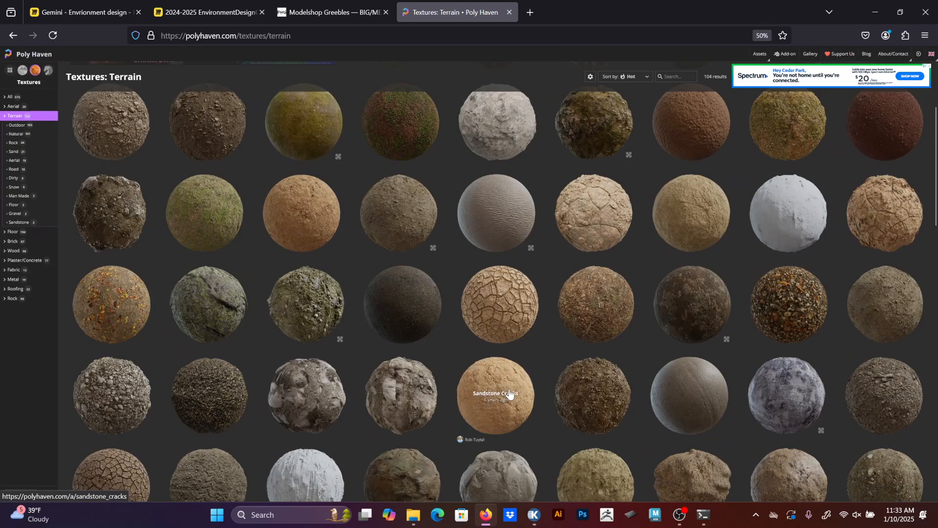
{"action": "scroll", "coordinate": [509, 393], "scroll_direction": "up", "scroll_amount": 1, "text": "ctrl"}
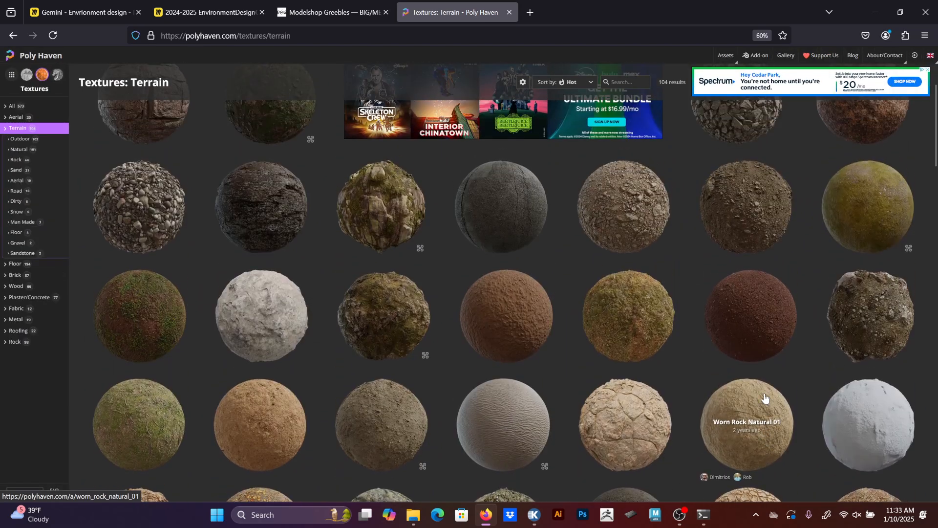
{"action": "scroll", "coordinate": [765, 398], "scroll_direction": "up", "scroll_amount": 3}
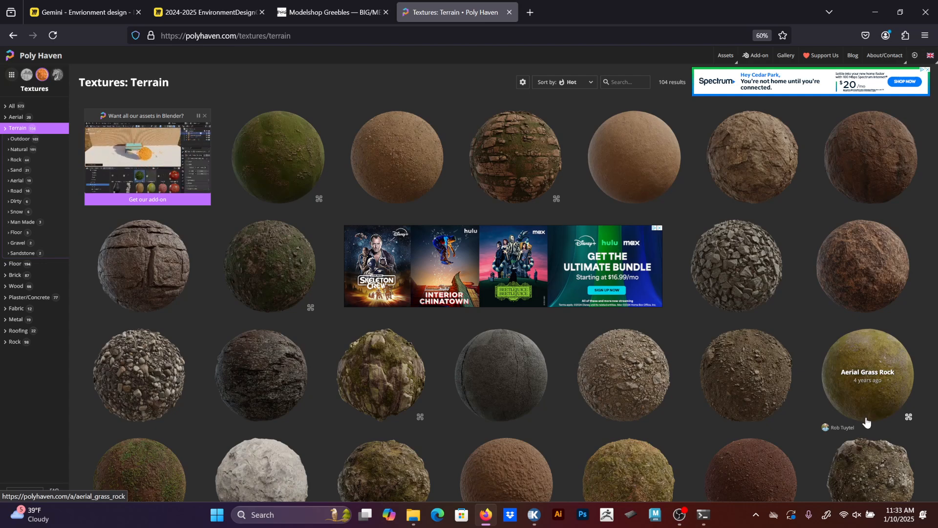
{"action": "scroll", "coordinate": [855, 426], "scroll_direction": "down", "scroll_amount": 1}
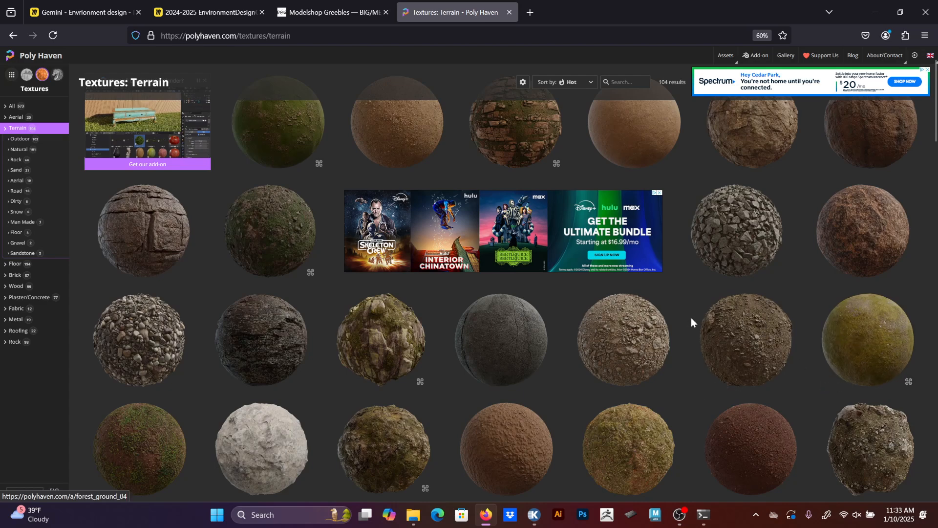
{"action": "middle_click", "coordinate": [622, 321]}
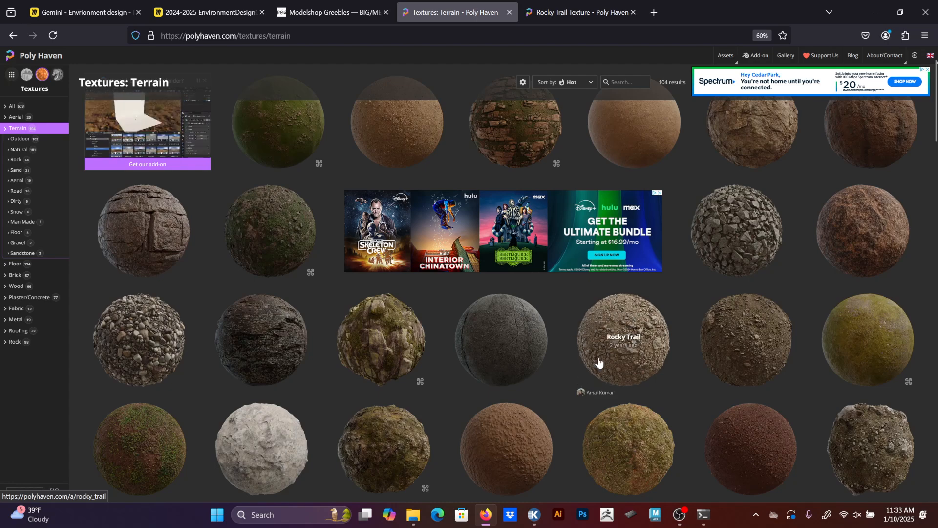
Open the Rock Face 03 texture, restore the page zoom to its default, and download the texture at 2K resolution.
{"action": "scroll", "coordinate": [611, 371], "scroll_direction": "up", "scroll_amount": 1}
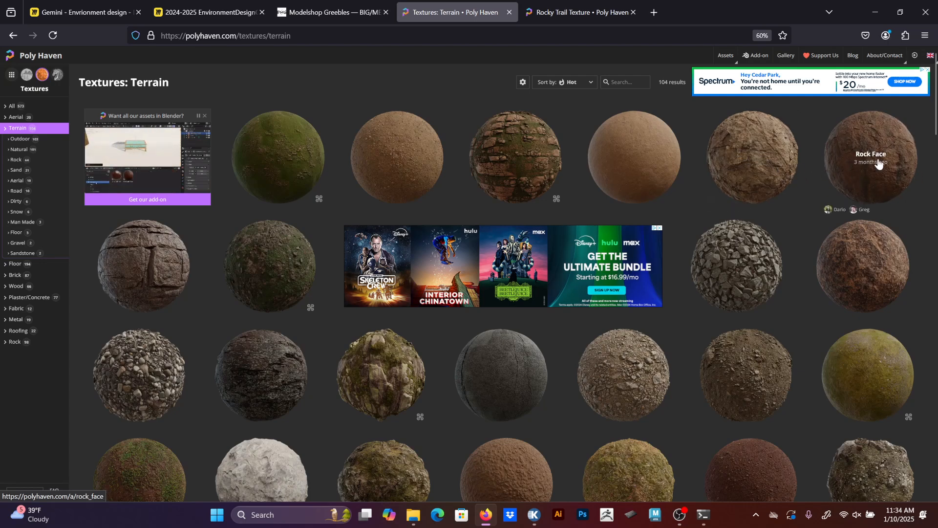
{"action": "left_click", "coordinate": [765, 144]}
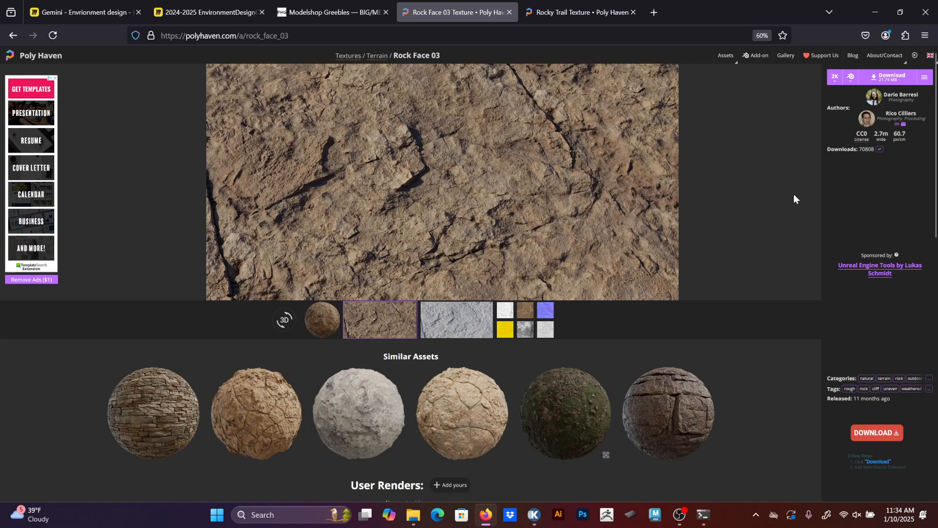
{"action": "key", "text": "ctrl+0"}
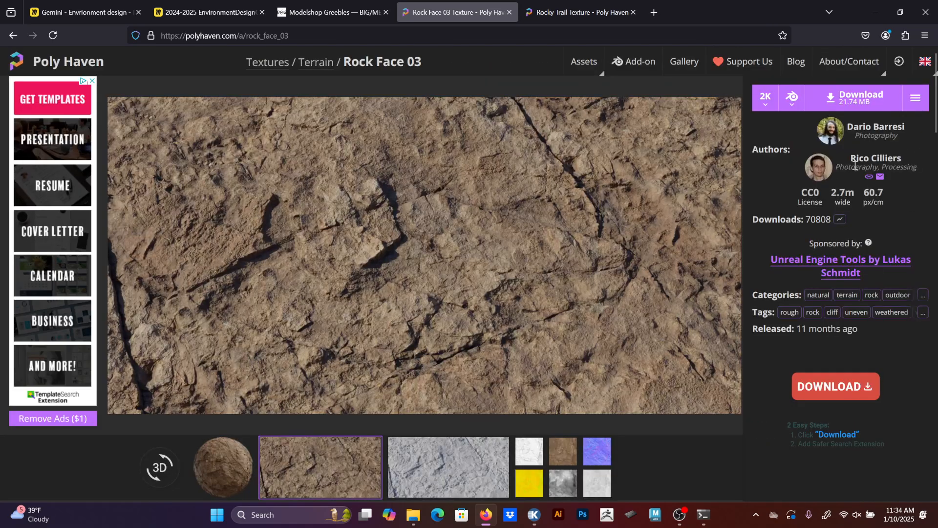
{"action": "left_click", "coordinate": [864, 97]}
{"action": "left_click", "coordinate": [871, 98]}
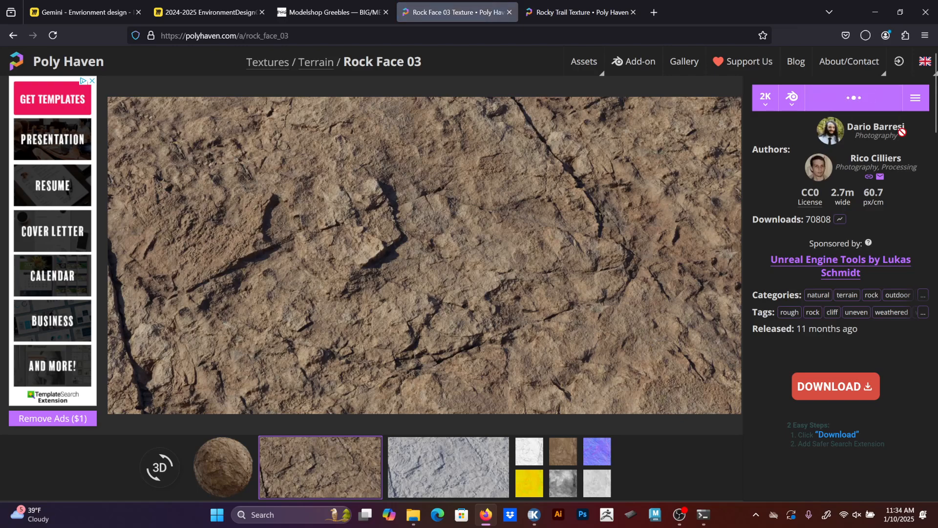
Download the Rocky Trail texture at 2K as a Blend archive and show rocky_trail_2k.blend.zip in its download folder.
{"action": "left_click", "coordinate": [564, 14]}
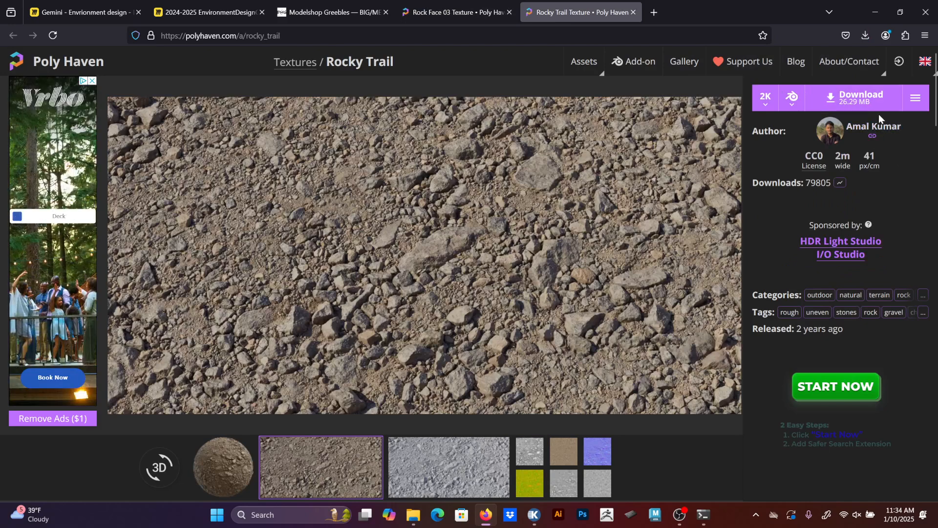
{"action": "left_click", "coordinate": [872, 103]}
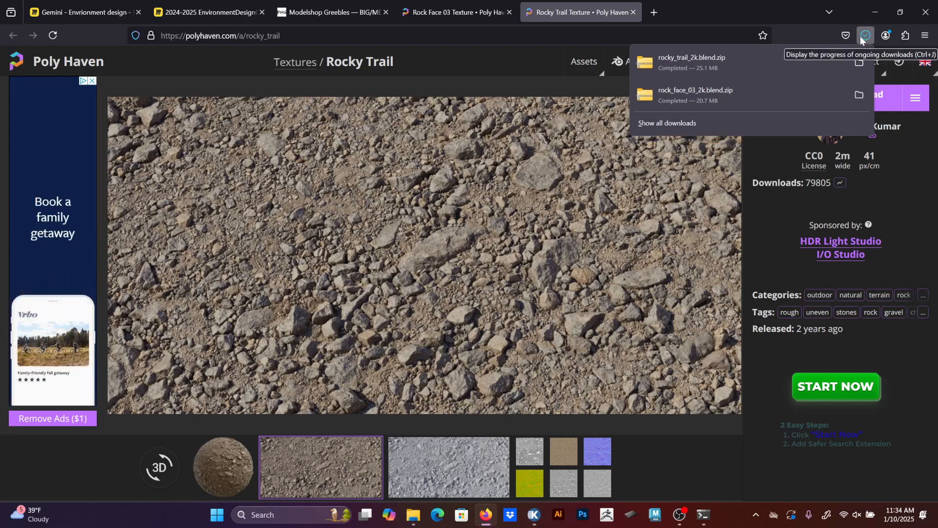
{"action": "left_click", "coordinate": [859, 62]}
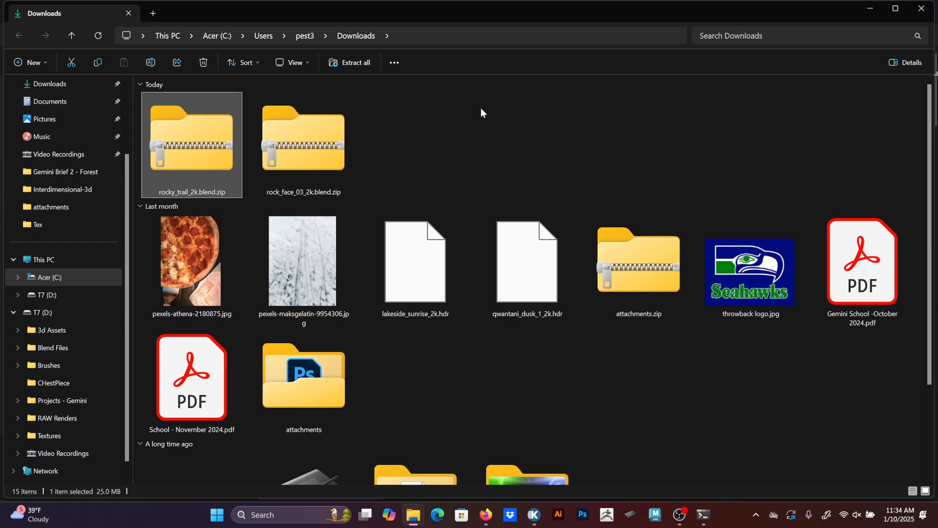
Select both downloaded archives and extract them with the destination folder in Downloads renamed to rocky_trail_2k.
{"action": "left_click_drag", "start_coordinate": [403, 138], "coordinate": [213, 152]}
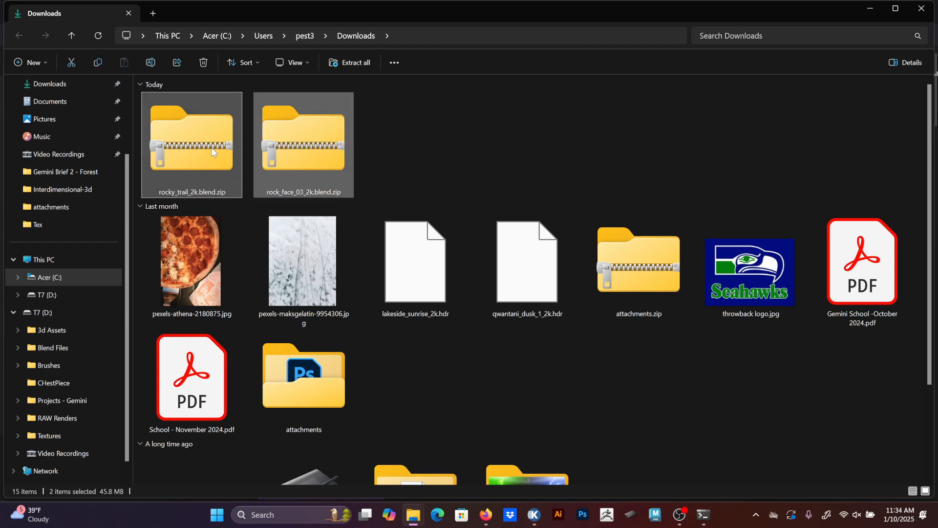
{"action": "right_click", "coordinate": [213, 150]}
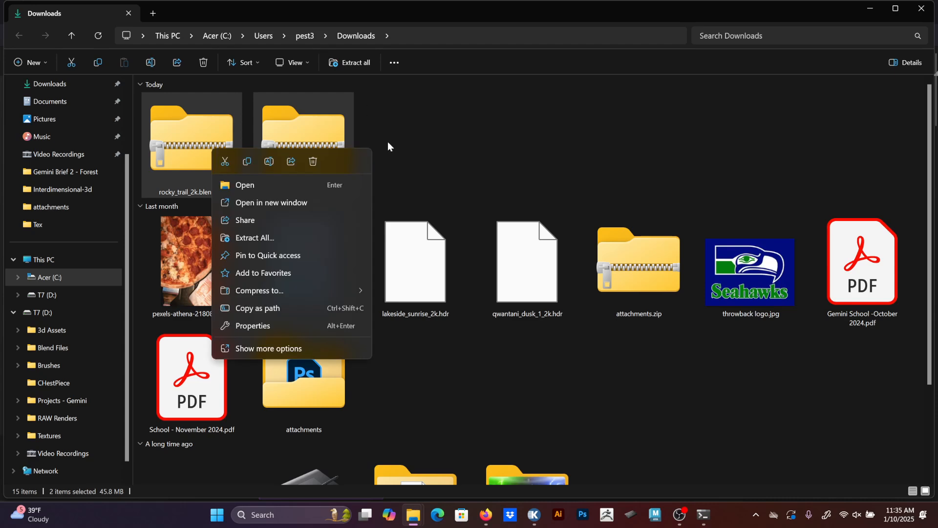
{"action": "left_click", "coordinate": [271, 239]}
{"action": "left_click", "coordinate": [562, 371]}
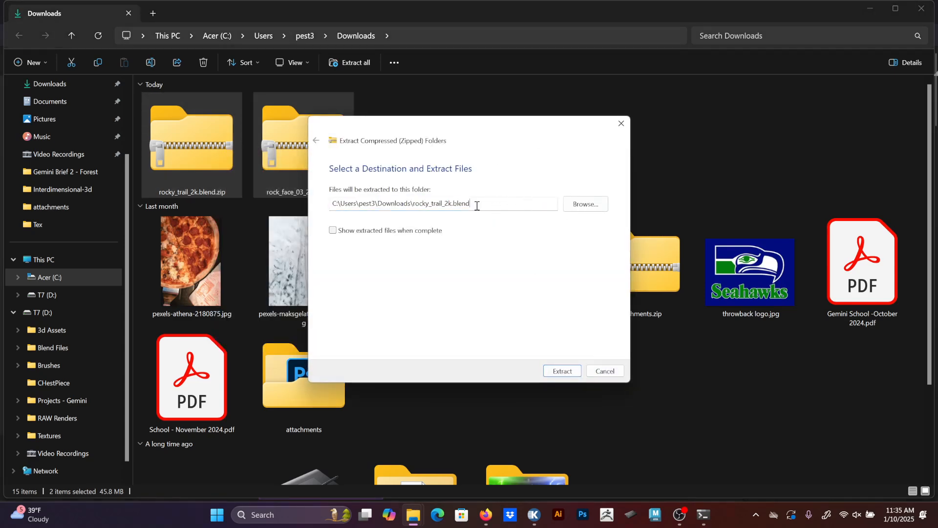
{"action": "left_click_drag", "start_coordinate": [477, 206], "coordinate": [447, 203]}
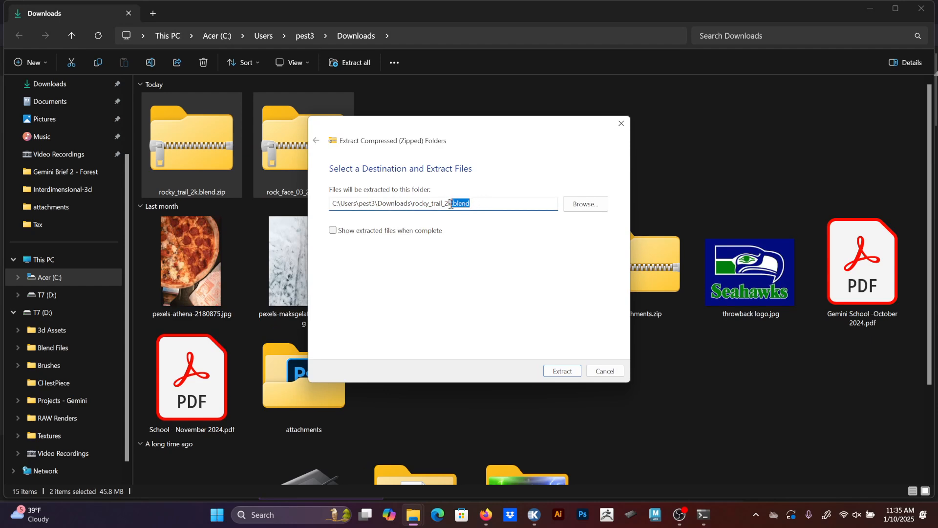
{"action": "key", "text": "BackSpace"}
{"action": "key", "text": "Return"}
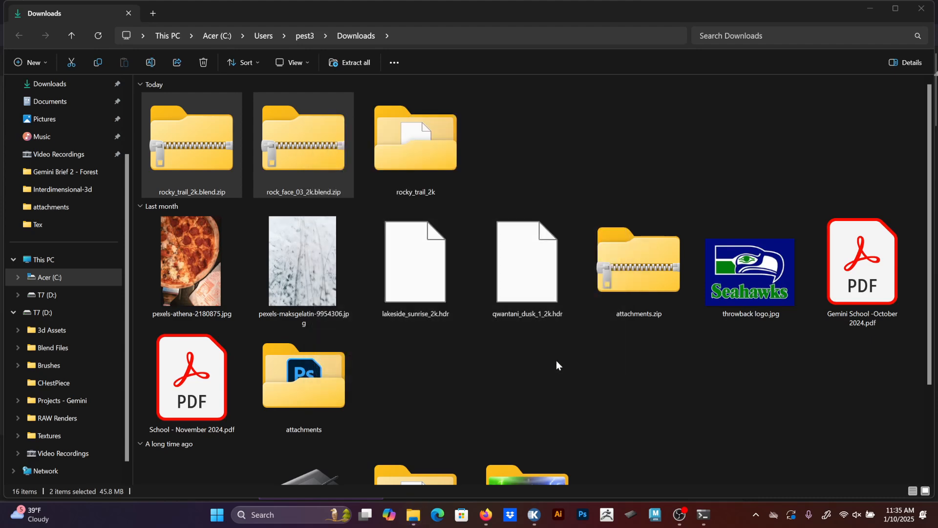
Check the contents of the extracted rocky_trail_2k folder and its textures subfolder, and return to Downloads.
{"action": "left_click", "coordinate": [535, 128]}
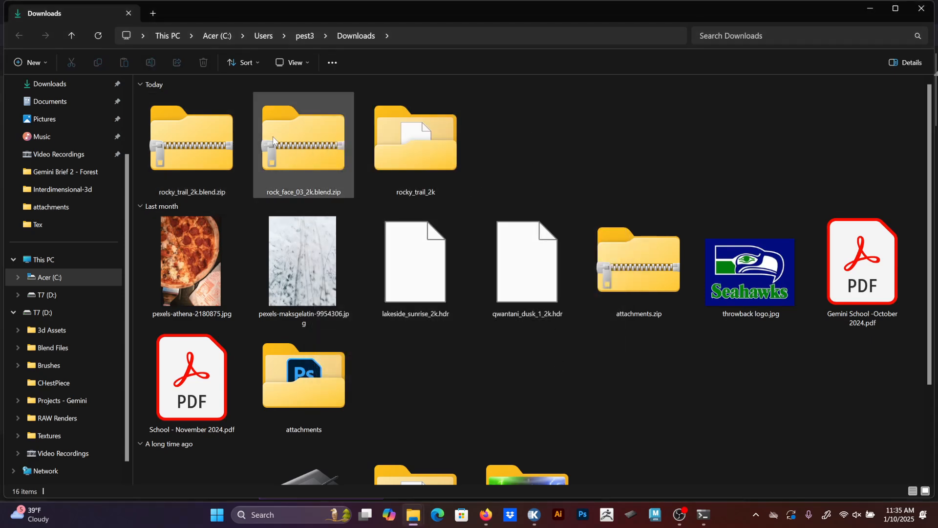
{"action": "double_click", "coordinate": [395, 148]}
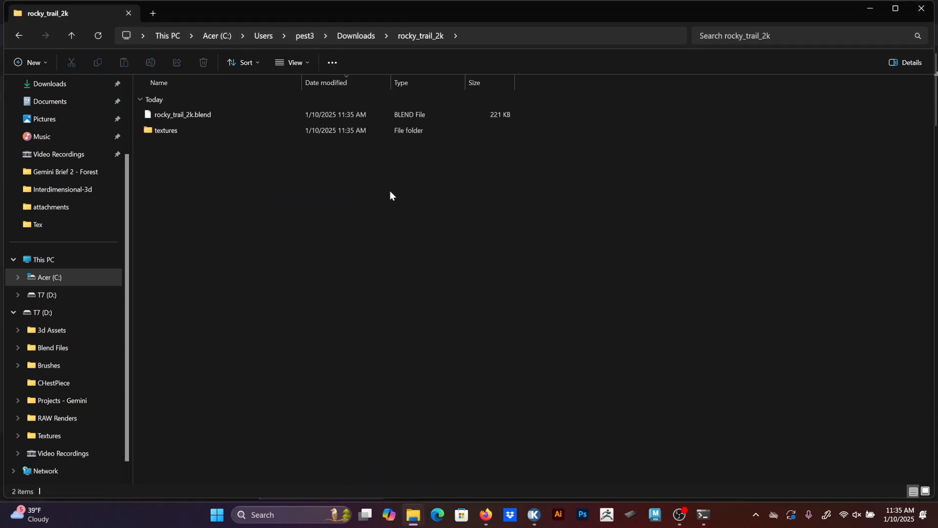
{"action": "key", "text": "alt+Left"}
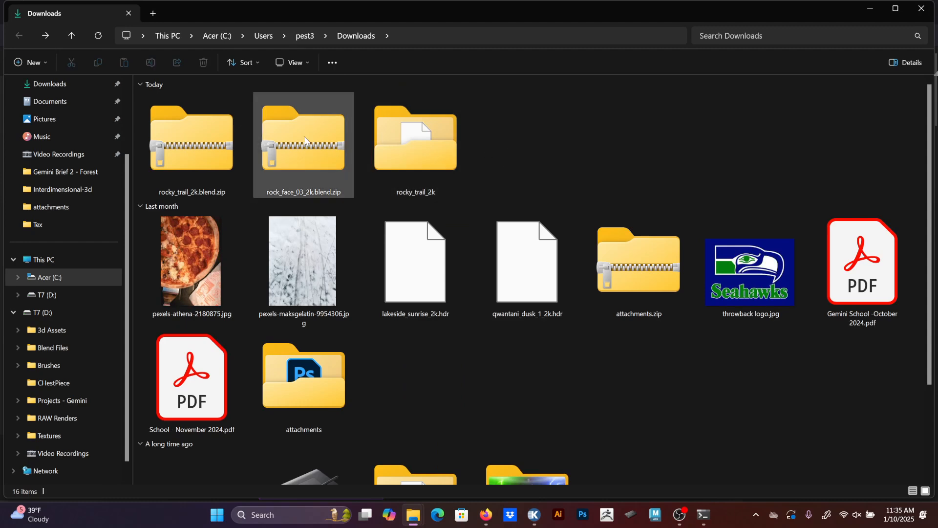
{"action": "left_click", "coordinate": [297, 139]}
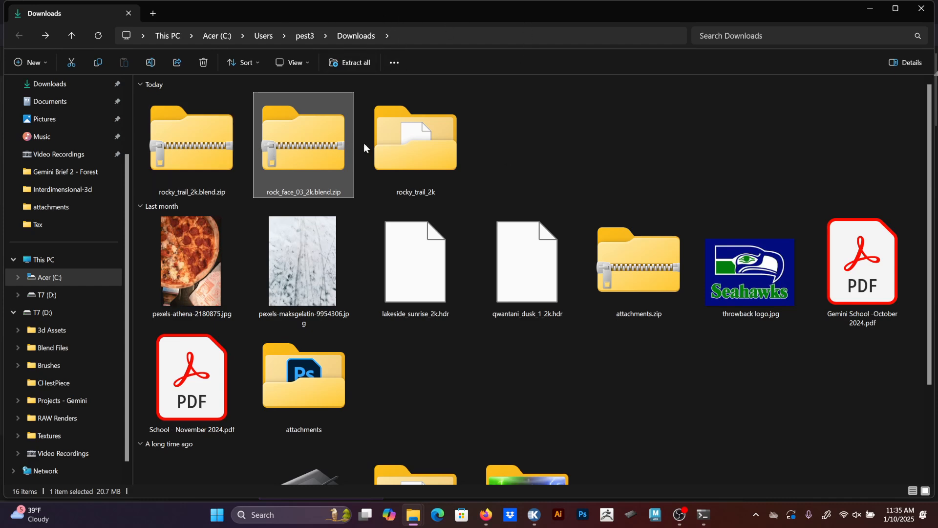
{"action": "left_click", "coordinate": [506, 150]}
{"action": "double_click", "coordinate": [415, 140]}
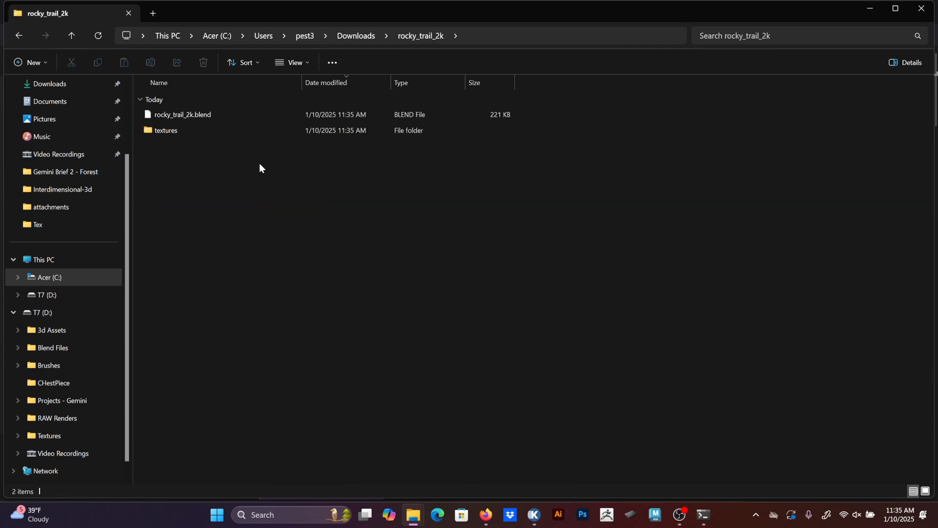
{"action": "double_click", "coordinate": [197, 131]}
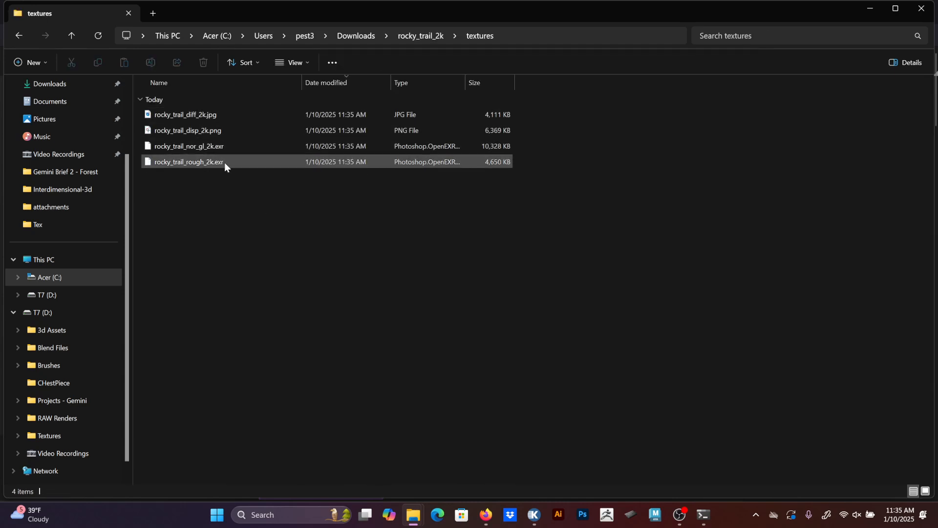
{"action": "key", "text": "alt+Left"}
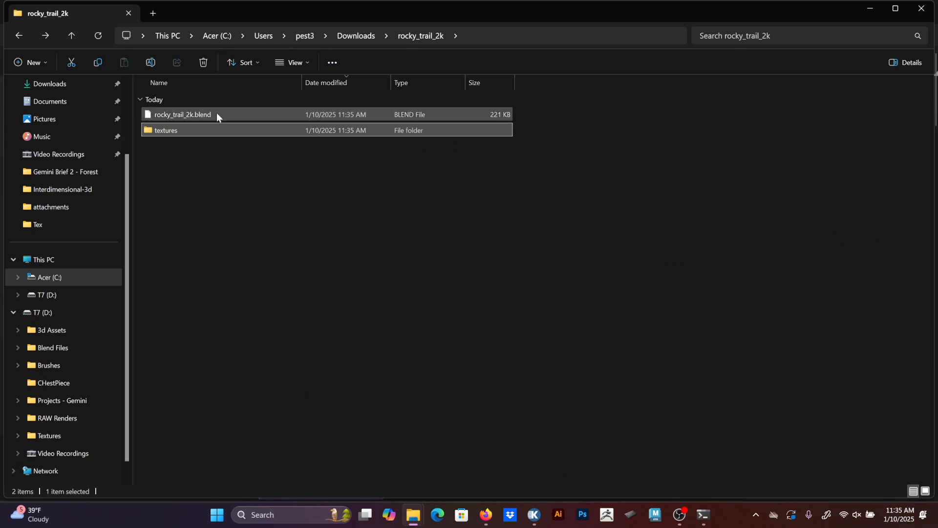
{"action": "key", "text": "alt+Left"}
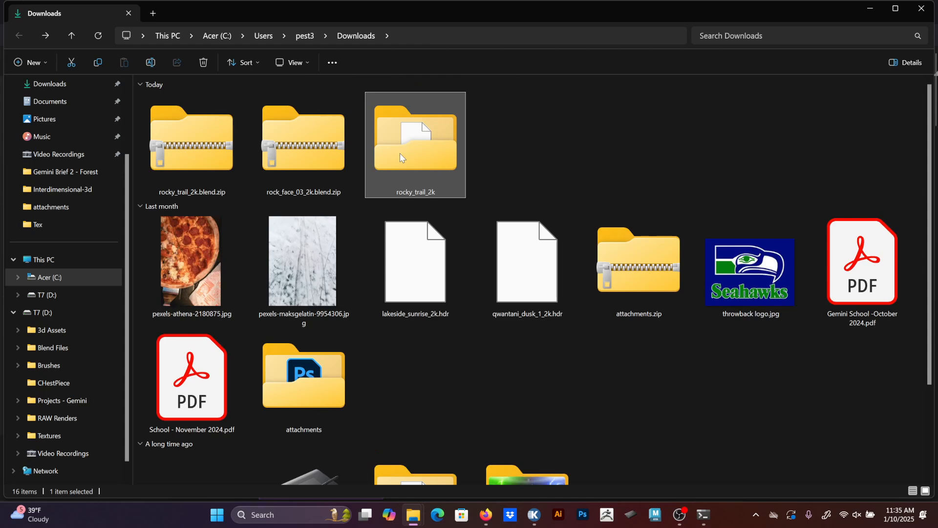
Extract rock_face_03_2k.blend.zip into a Downloads folder named rock_face_03_2k.
{"action": "right_click", "coordinate": [317, 144]}
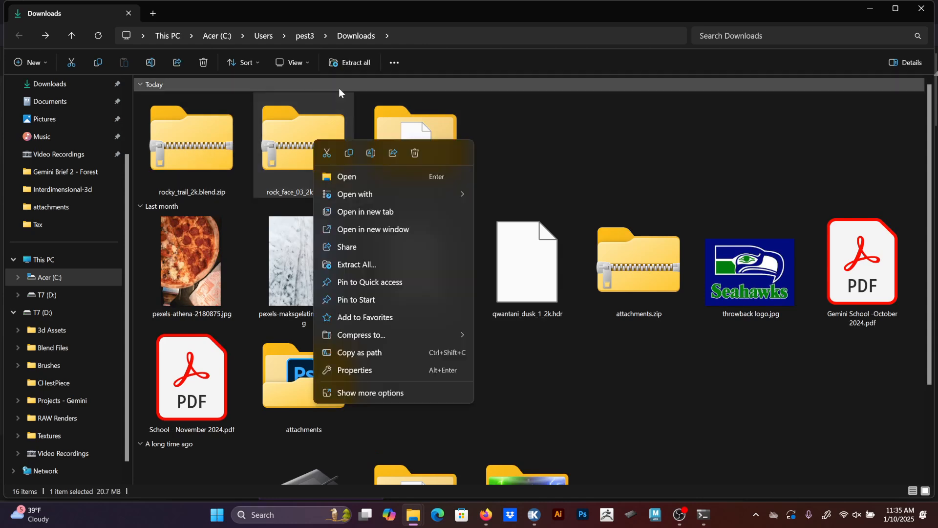
{"action": "left_click", "coordinate": [361, 261]}
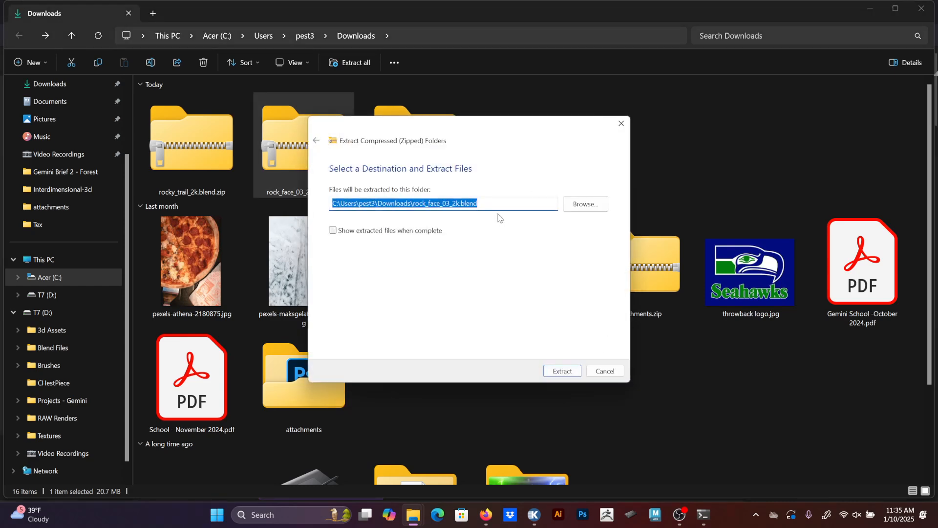
{"action": "left_click_drag", "start_coordinate": [492, 204], "coordinate": [474, 205]}
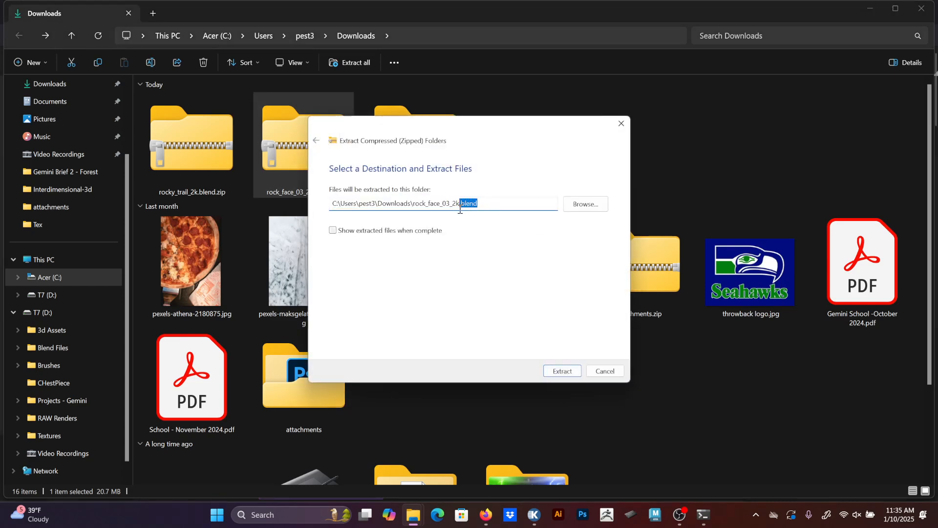
{"action": "key", "text": "BackSpace"}
{"action": "key", "text": "Return"}
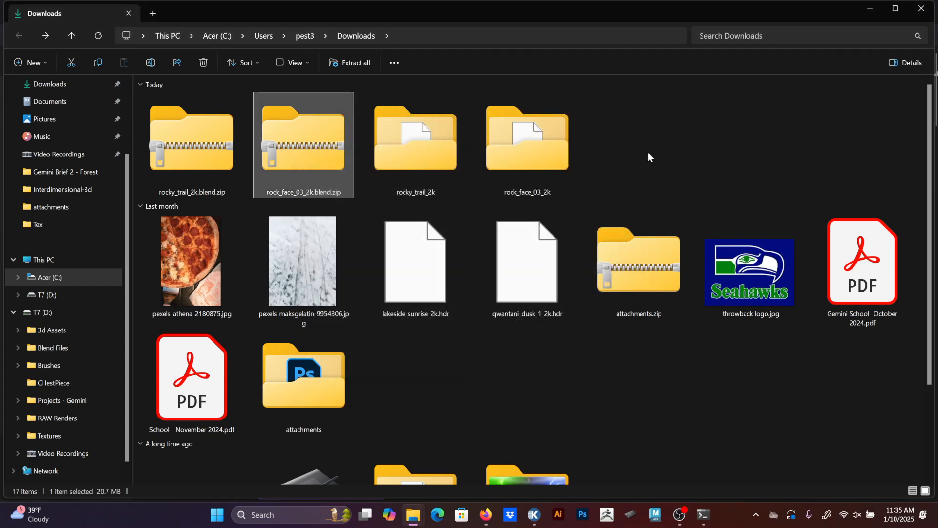
Look inside the rock_face_03_2k folder, and minimize the file window and the web browser to return to Blender.
{"action": "double_click", "coordinate": [528, 141]}
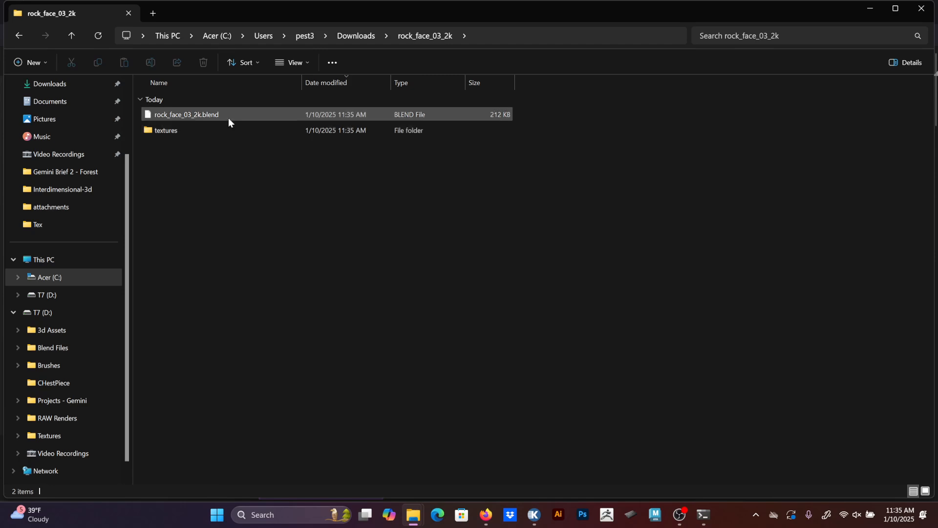
{"action": "left_click", "coordinate": [870, 11]}
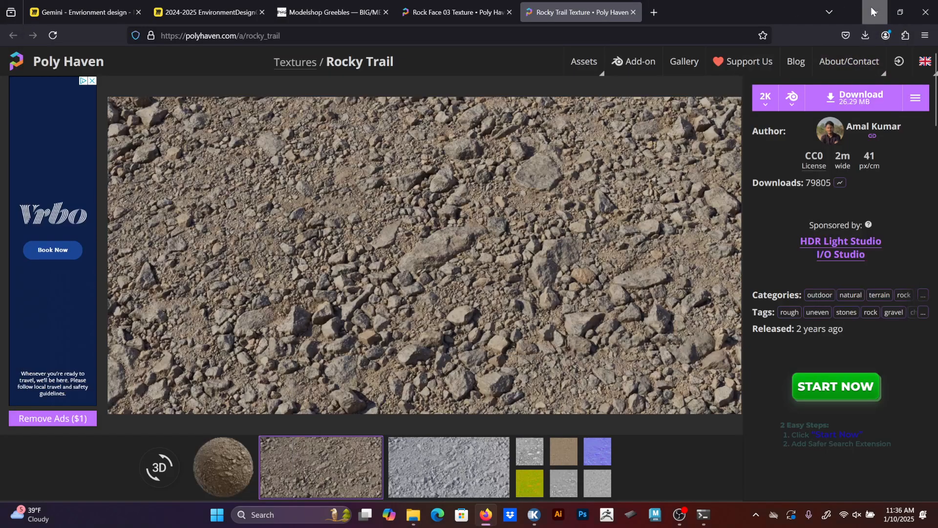
{"action": "left_click", "coordinate": [874, 10]}
{"action": "scroll", "coordinate": [448, 373], "scroll_direction": "down", "scroll_amount": 3}
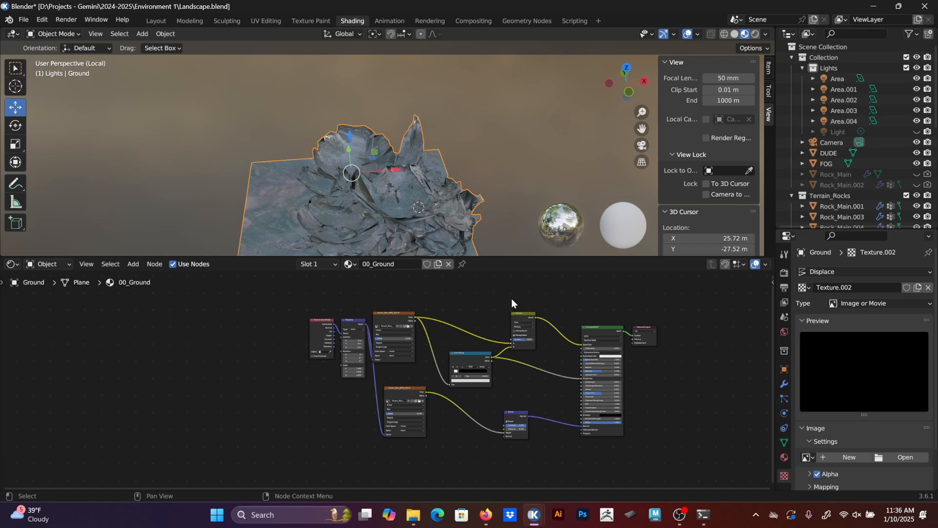
Switch to the Textures window of File Explorer and open the textures subfolder of rock_face_03_2k in Downloads.
{"action": "left_click", "coordinate": [413, 514]}
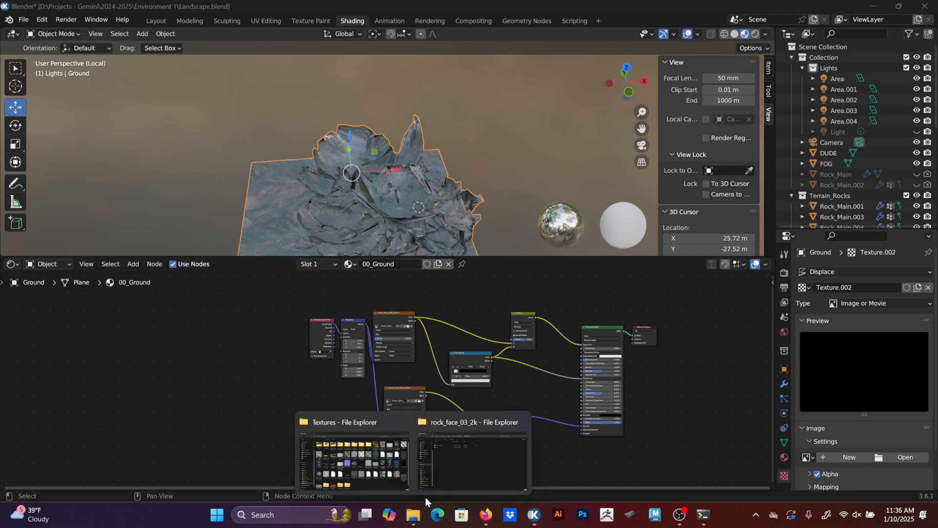
{"action": "left_click", "coordinate": [354, 454]}
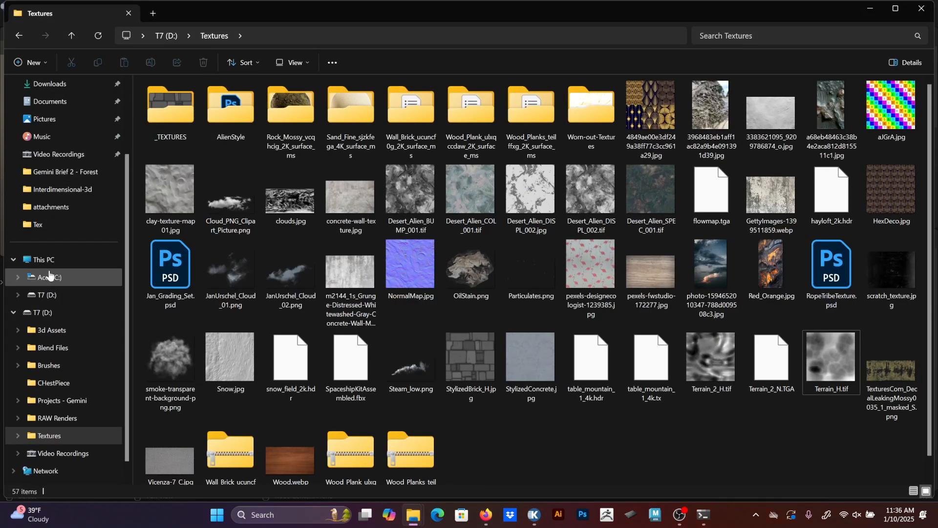
{"action": "scroll", "coordinate": [63, 137], "scroll_direction": "up", "scroll_amount": 2}
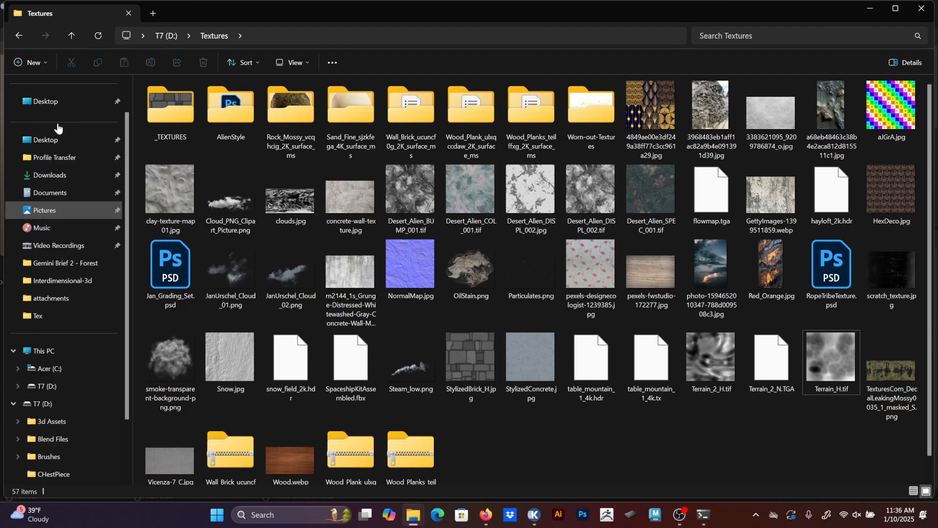
{"action": "left_click", "coordinate": [48, 175]}
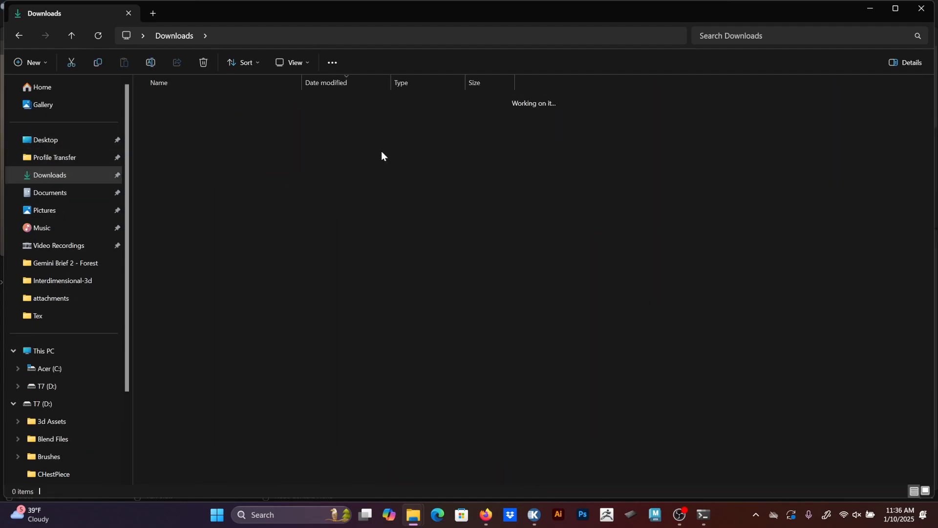
{"action": "double_click", "coordinate": [381, 151]}
{"action": "double_click", "coordinate": [201, 130]}
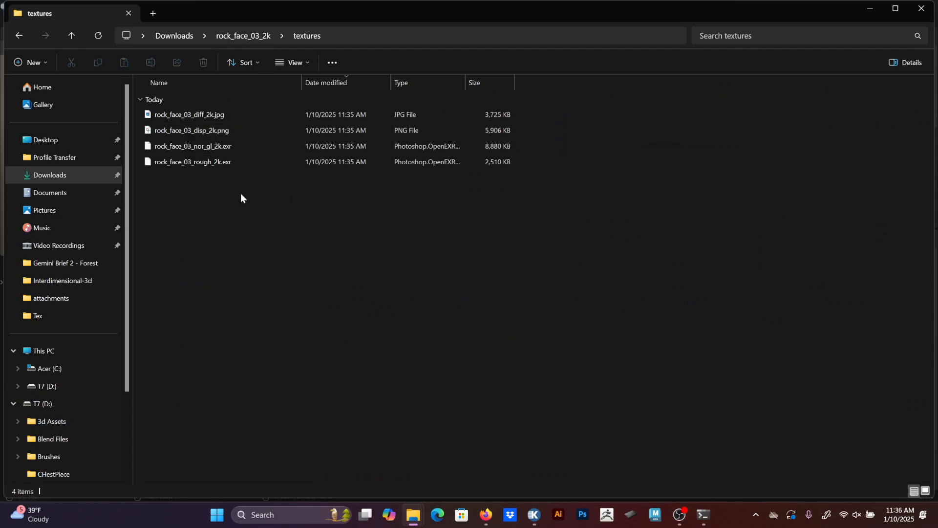
Display the rock_face_03_2k texture files as large thumbnails to preview the rock_face_03_disp_2k.png displacement map.
{"action": "left_click", "coordinate": [194, 130]}
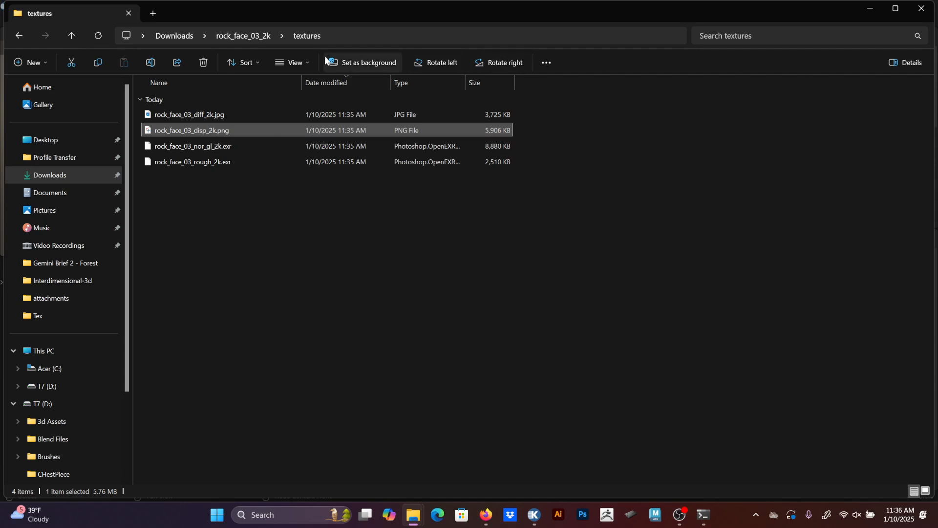
{"action": "key", "text": "alt+d"}
{"action": "left_click", "coordinate": [790, 183]}
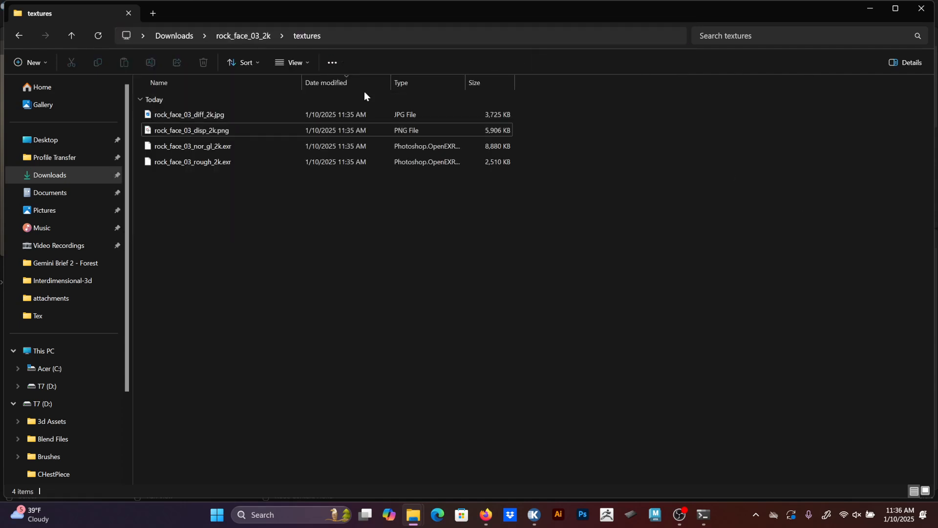
{"action": "left_click", "coordinate": [295, 62]}
{"action": "left_click", "coordinate": [300, 89]}
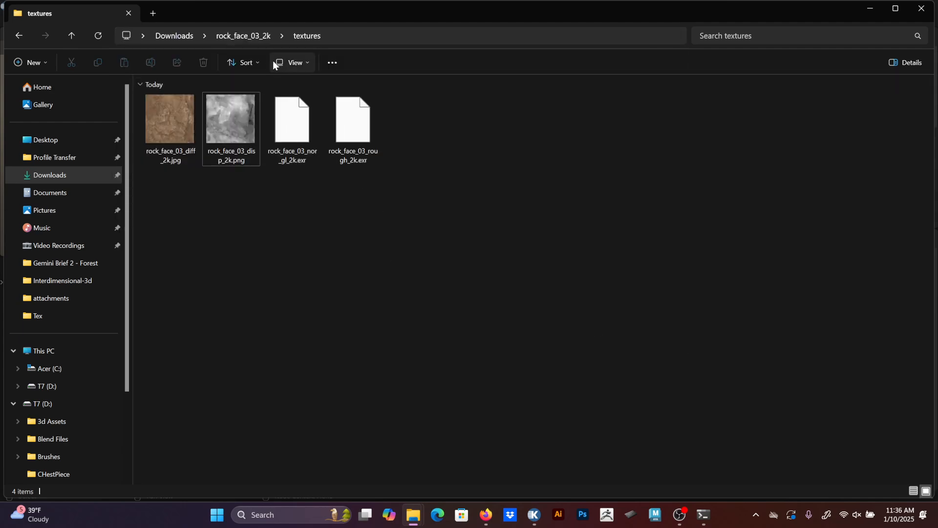
{"action": "left_click", "coordinate": [304, 64]}
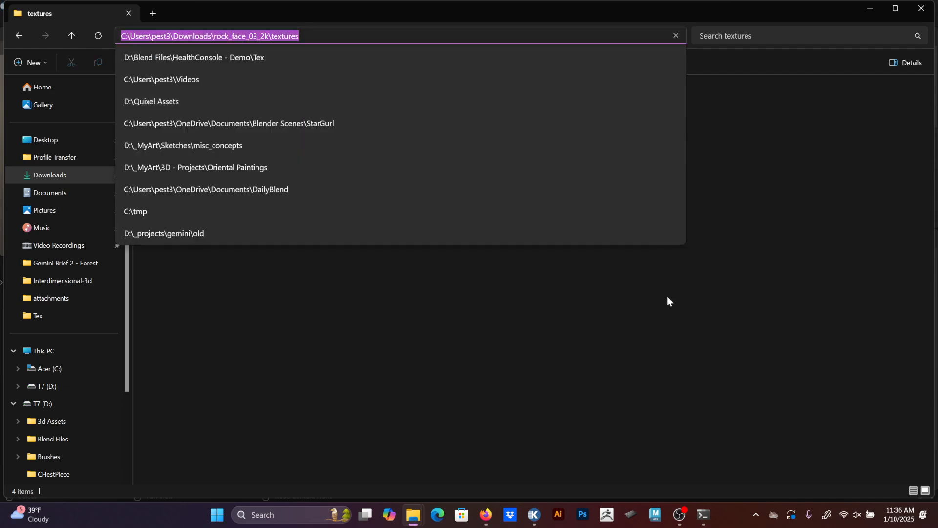
{"action": "left_click", "coordinate": [732, 332]}
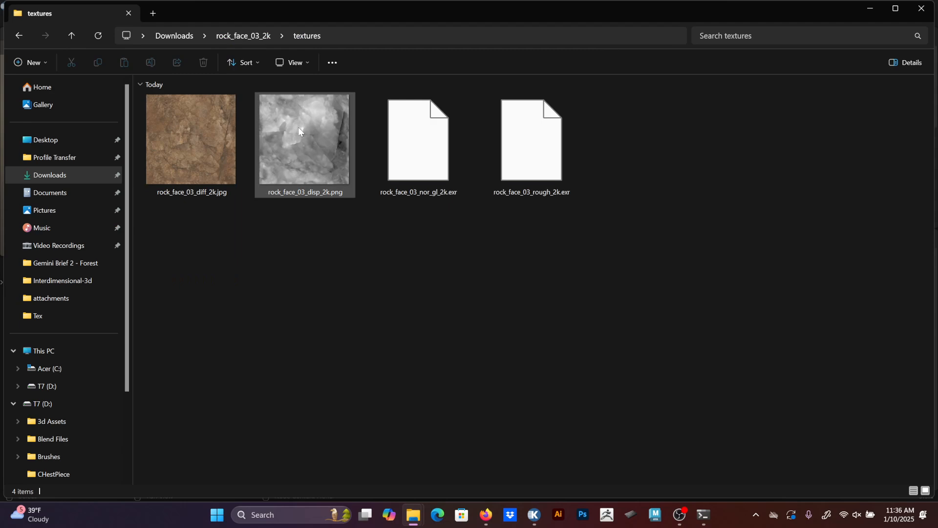
{"action": "mouse_move", "coordinate": [306, 138]}
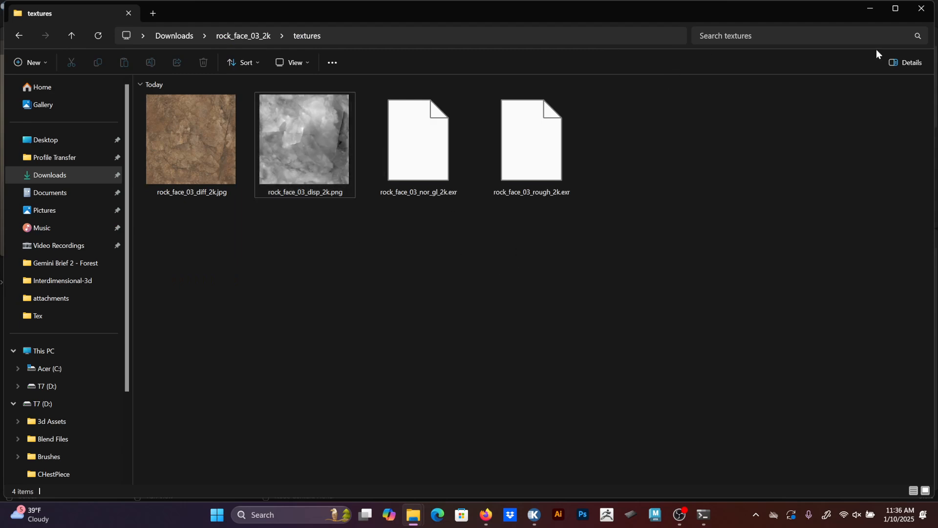
Switch to Blender and load rocky_trail_disp_2k.png from the rocky_trail_2k textures folder in Downloads as the Displace texture image.
{"action": "mouse_move", "coordinate": [534, 515]}
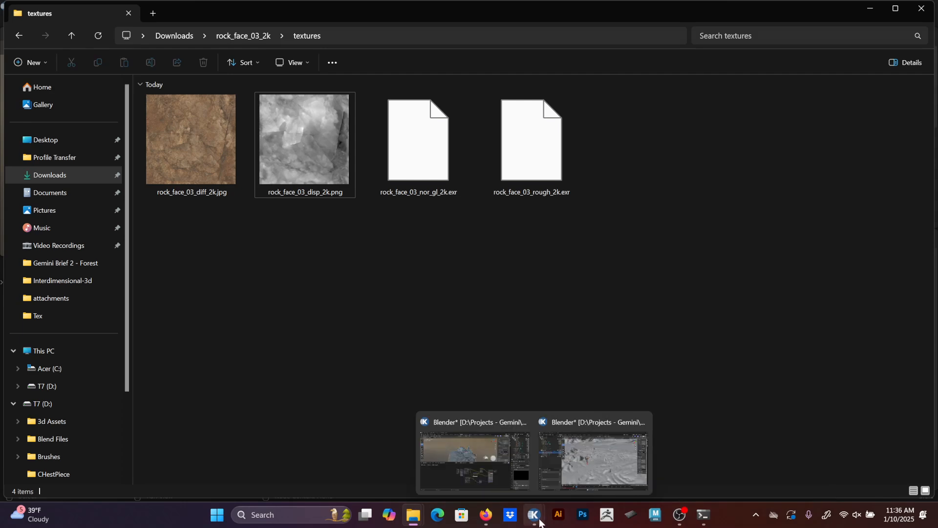
{"action": "left_click", "coordinate": [523, 488]}
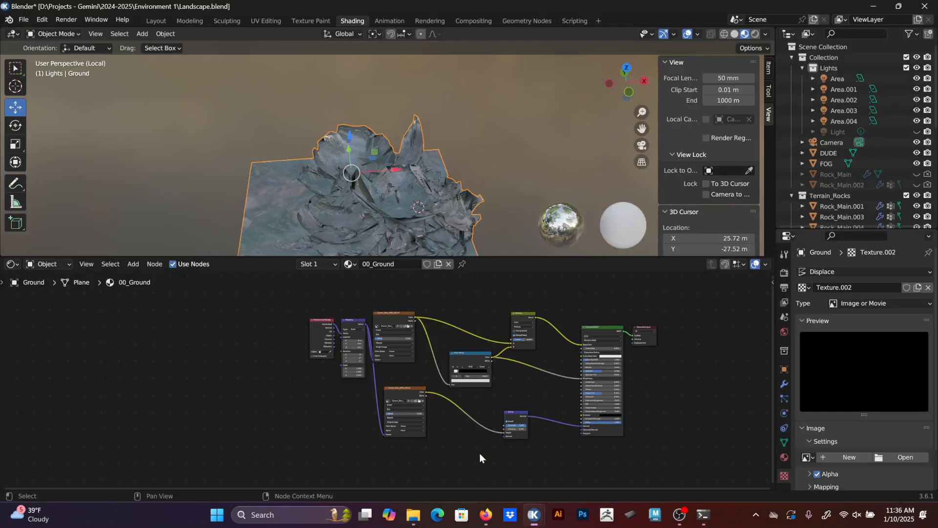
{"action": "left_click", "coordinate": [919, 458]}
{"action": "left_click", "coordinate": [239, 205]}
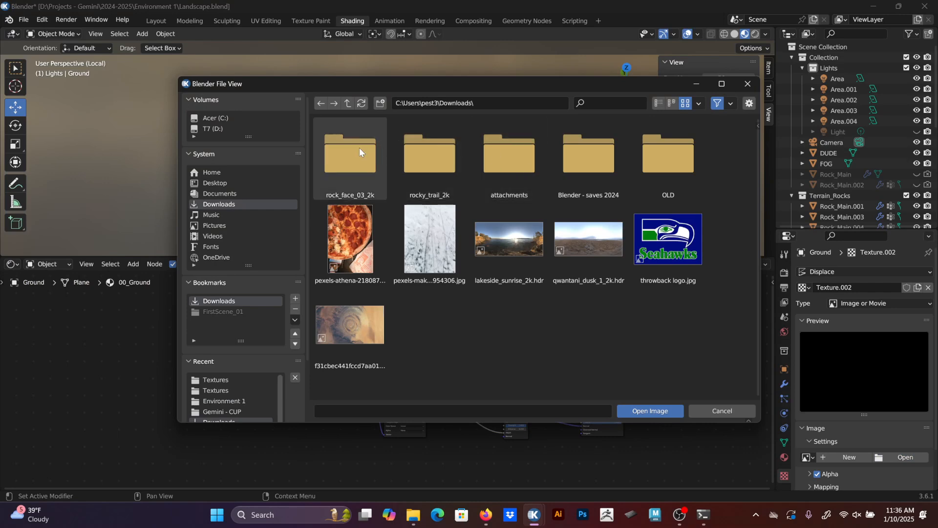
{"action": "left_click", "coordinate": [442, 161]}
{"action": "double_click", "coordinate": [441, 160]}
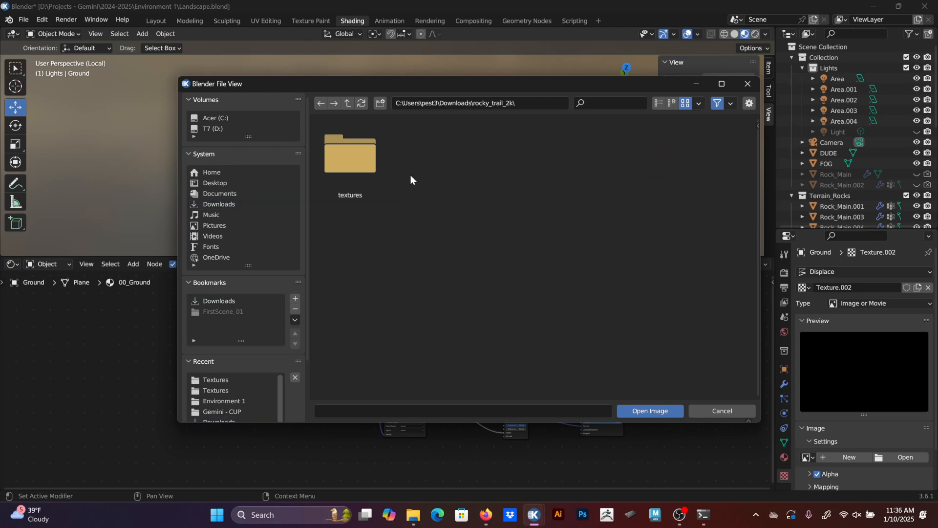
{"action": "double_click", "coordinate": [353, 165]}
{"action": "left_click", "coordinate": [412, 178]}
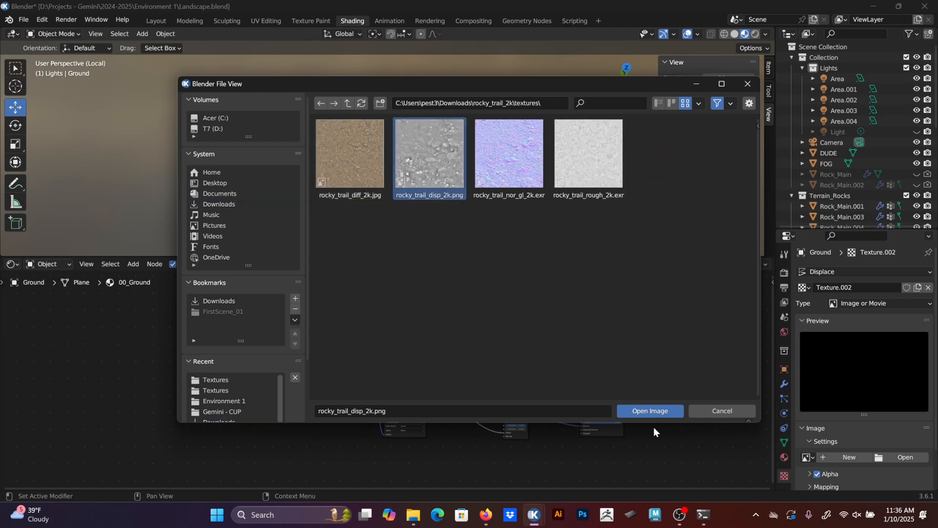
{"action": "left_click", "coordinate": [647, 408]}
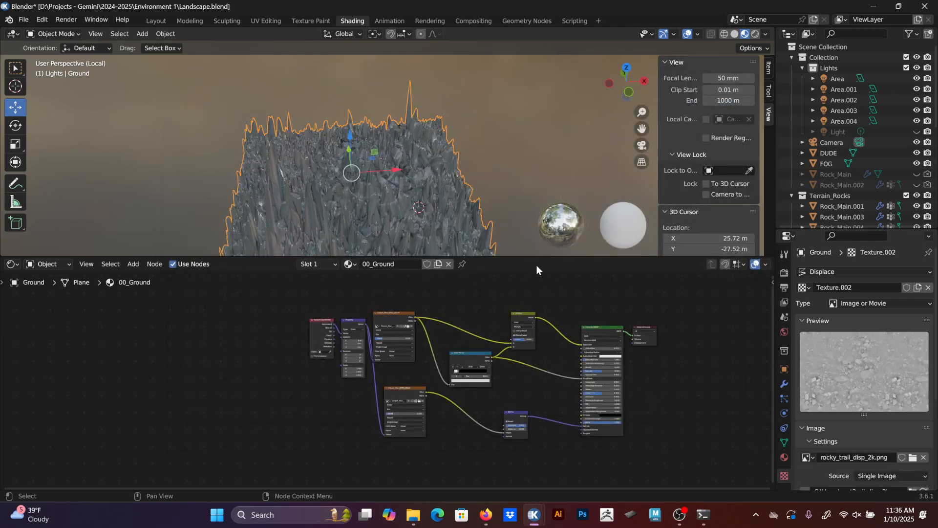
Enlarge the 3D viewport and set the strength of the Ground's Displace modifier to 0.1.
{"action": "left_click_drag", "start_coordinate": [540, 256], "coordinate": [525, 346]}
{"action": "middle_click_drag", "start_coordinate": [450, 286], "coordinate": [404, 308]}
{"action": "scroll", "coordinate": [396, 284], "scroll_direction": "up", "scroll_amount": 5}
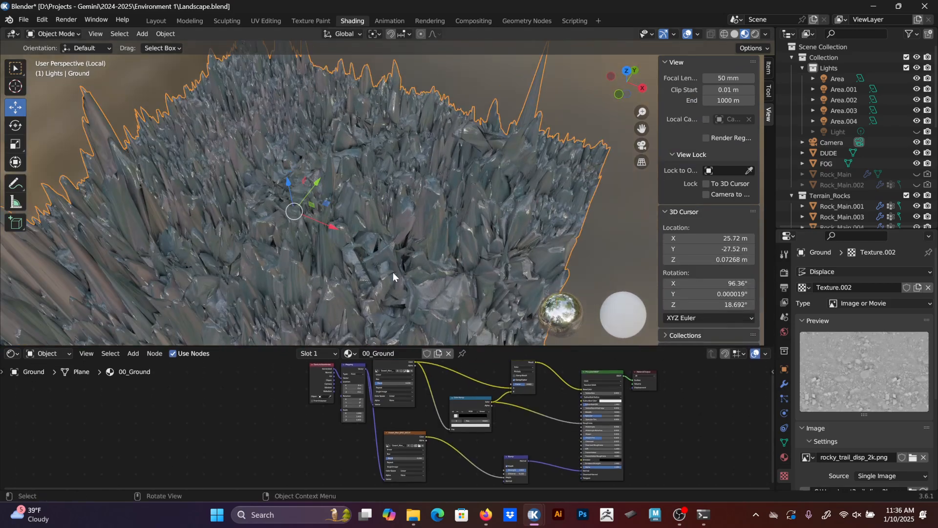
{"action": "middle_click_drag", "start_coordinate": [393, 272], "coordinate": [444, 161]}
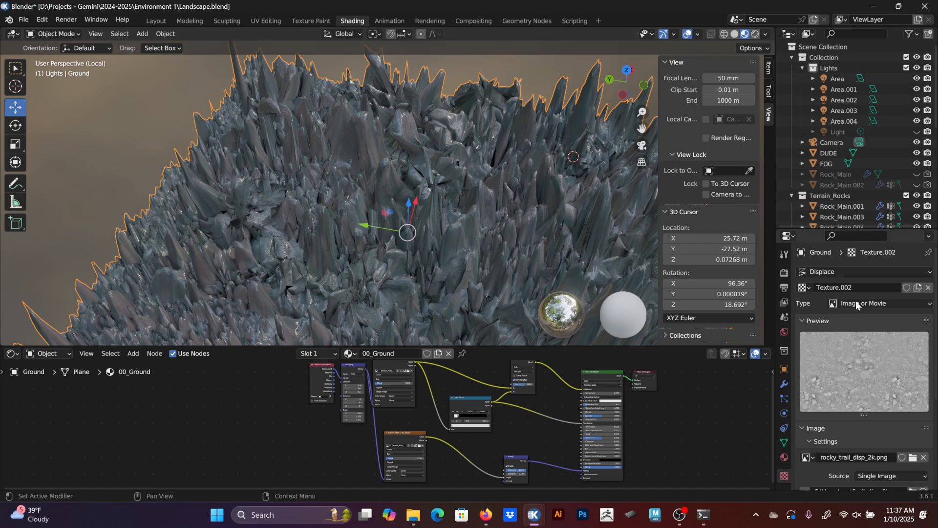
{"action": "left_click", "coordinate": [785, 386]}
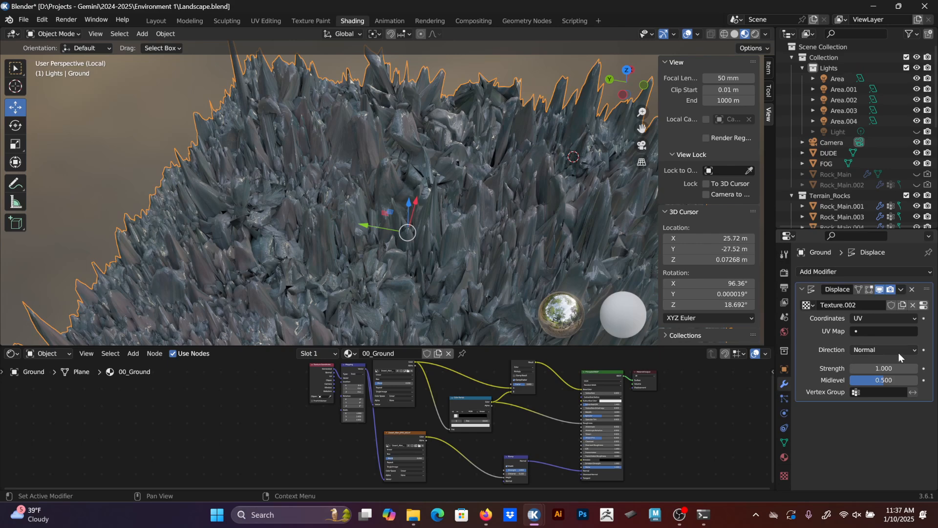
{"action": "left_click", "coordinate": [887, 367]}
{"action": "type", "text": ".1"}
{"action": "key", "text": "Return"}
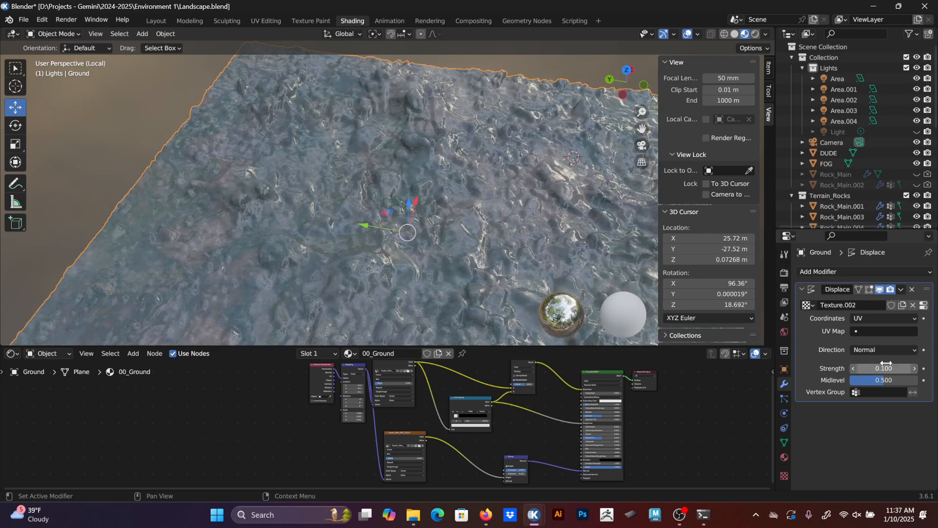
Leave local view, add the DUDE figure to the Ground selection, and isolate both objects together.
{"action": "middle_click_drag", "start_coordinate": [444, 203], "coordinate": [497, 173]}
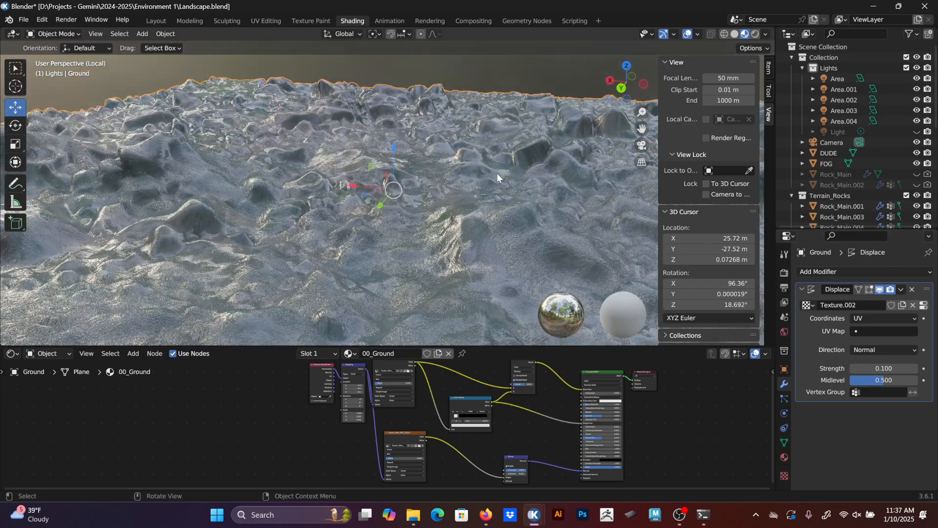
{"action": "key", "text": "KP_Divide"}
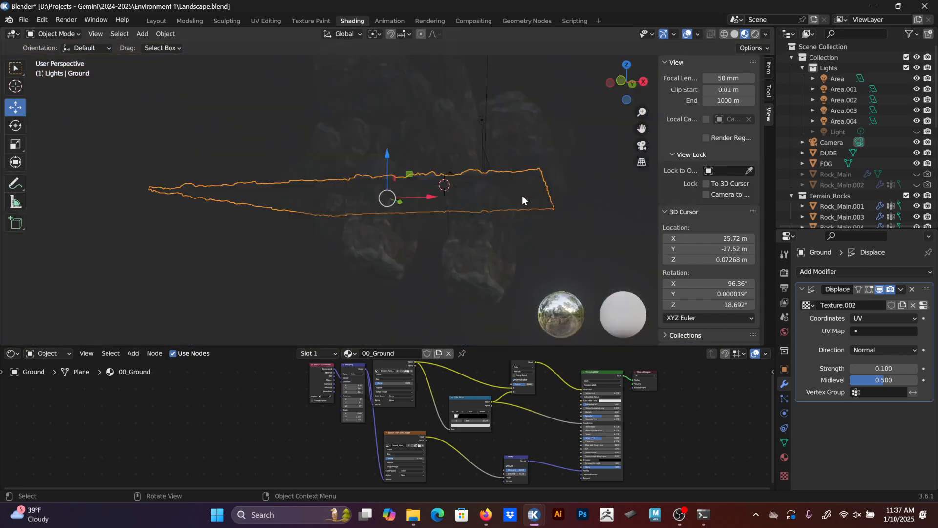
{"action": "middle_click_drag", "start_coordinate": [522, 195], "coordinate": [443, 189]}
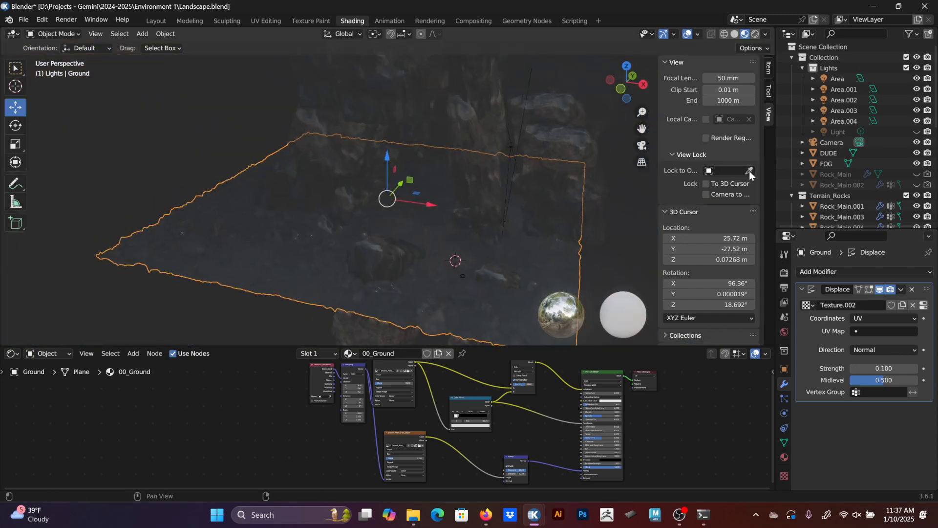
{"action": "left_click", "coordinate": [829, 153]}
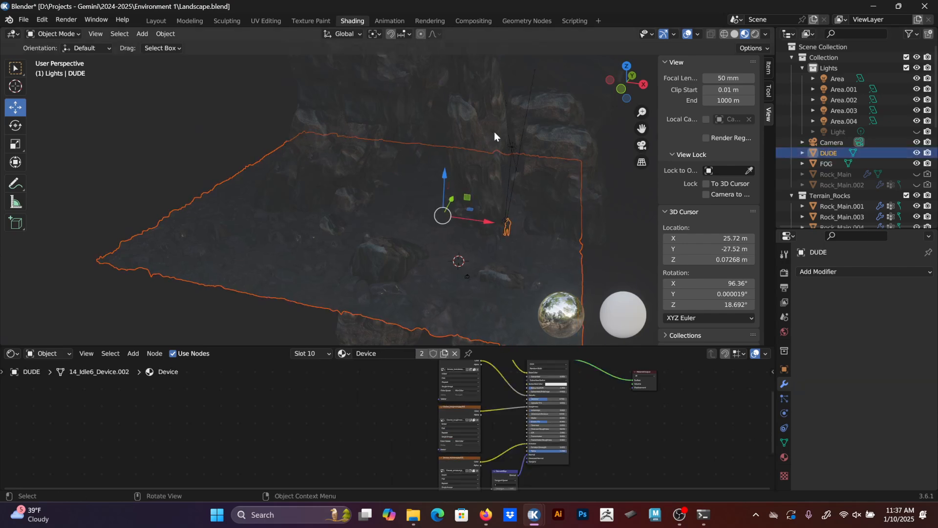
{"action": "key", "text": "KP_Divide"}
Select the DUDE figure on the ground and frame it to judge the scale of the displaced terrain.
{"action": "scroll", "coordinate": [453, 203], "scroll_direction": "up", "scroll_amount": 6}
{"action": "middle_click_drag", "start_coordinate": [453, 204], "coordinate": [519, 195]}
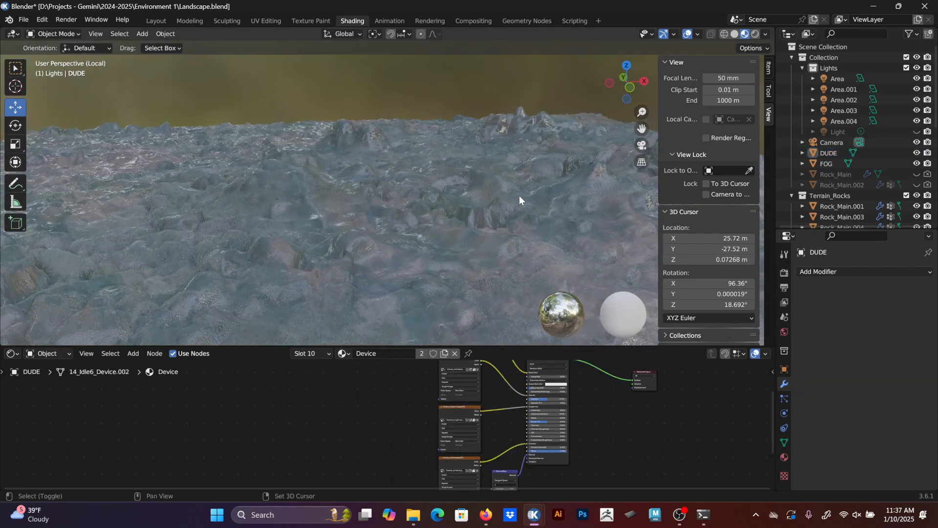
{"action": "scroll", "coordinate": [517, 177], "scroll_direction": "up", "scroll_amount": 3}
{"action": "scroll", "coordinate": [544, 181], "scroll_direction": "up", "scroll_amount": 1}
{"action": "left_click", "coordinate": [611, 179]}
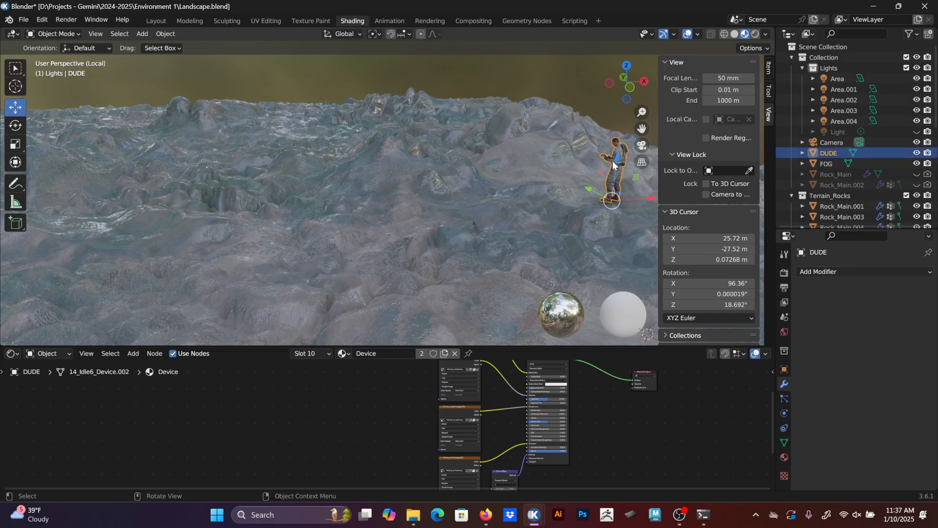
{"action": "key", "text": "KP_Decimal"}
{"action": "middle_click_drag", "start_coordinate": [581, 192], "coordinate": [612, 280]}
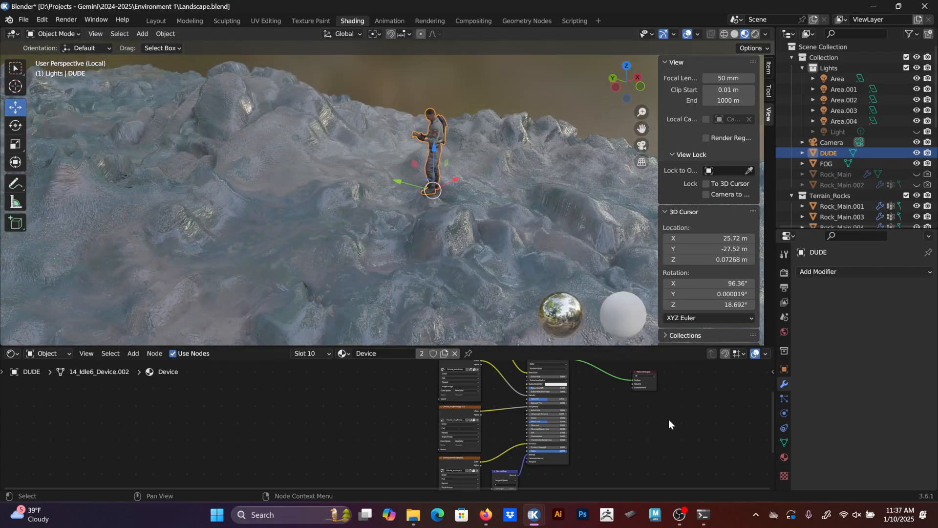
Select the Ground and toggle its Displace modifier's viewport display repeatedly to compare the terrain with and without displacement.
{"action": "left_click", "coordinate": [614, 239]}
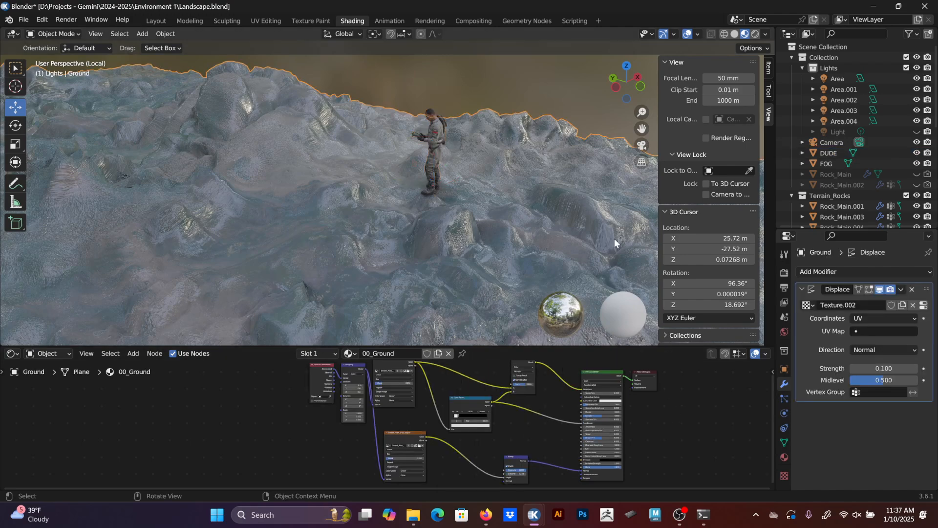
{"action": "left_click_drag", "start_coordinate": [884, 373], "coordinate": [884, 373]}
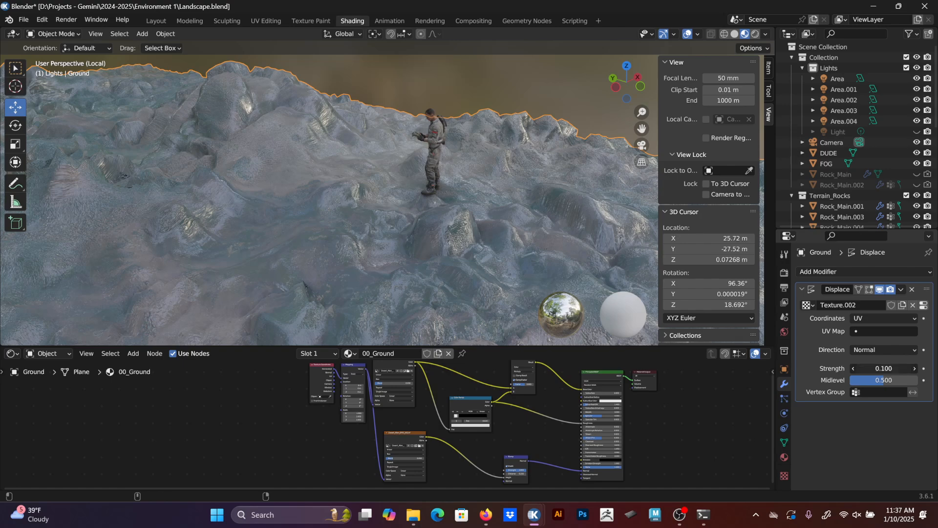
{"action": "left_click", "coordinate": [880, 290]}
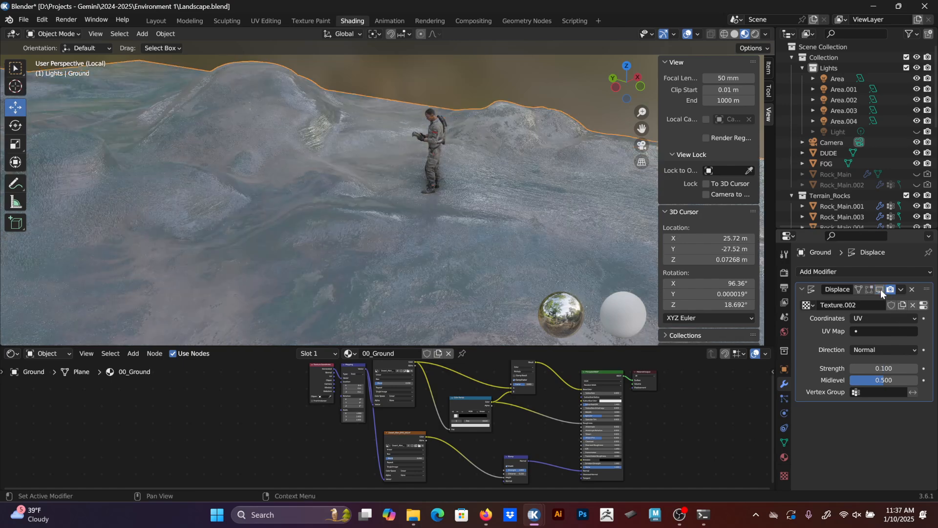
{"action": "left_click", "coordinate": [881, 289]}
{"action": "left_click", "coordinate": [881, 290]}
{"action": "left_click", "coordinate": [881, 289]}
{"action": "left_click", "coordinate": [880, 289]}
{"action": "left_click", "coordinate": [881, 289]}
{"action": "left_click", "coordinate": [881, 289]}
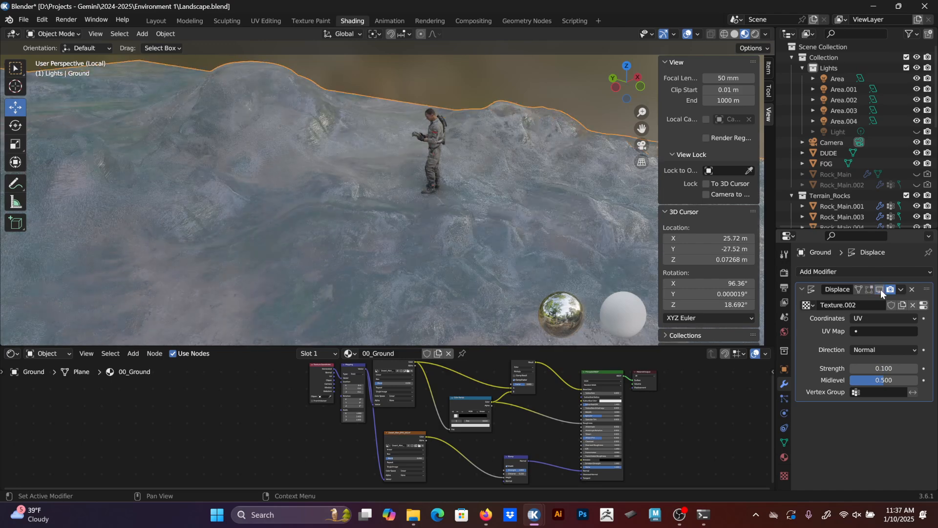
{"action": "left_click", "coordinate": [881, 289]}
{"action": "left_click", "coordinate": [881, 290]}
{"action": "left_click", "coordinate": [881, 289]}
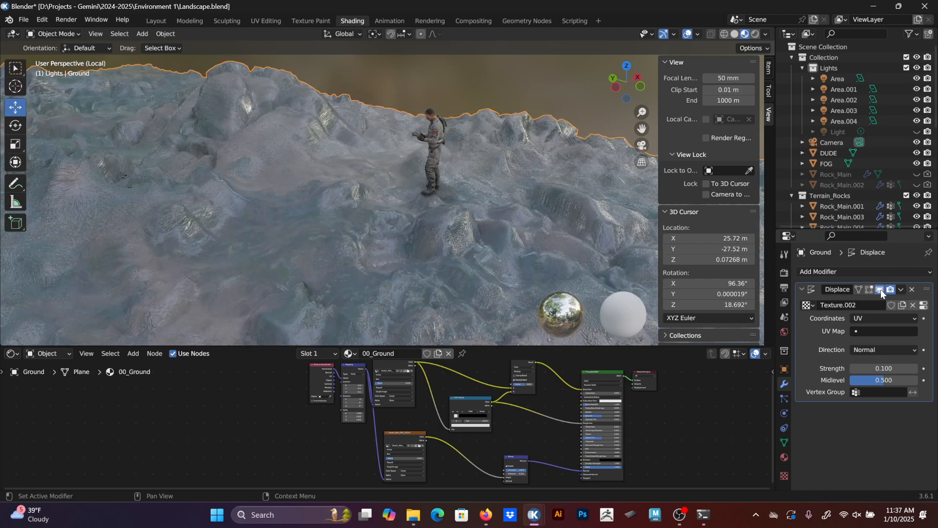
Set the strength of the Ground's Displace modifier to 0.05.
{"action": "left_click", "coordinate": [885, 367]}
{"action": "type", "text": ".25==05"}
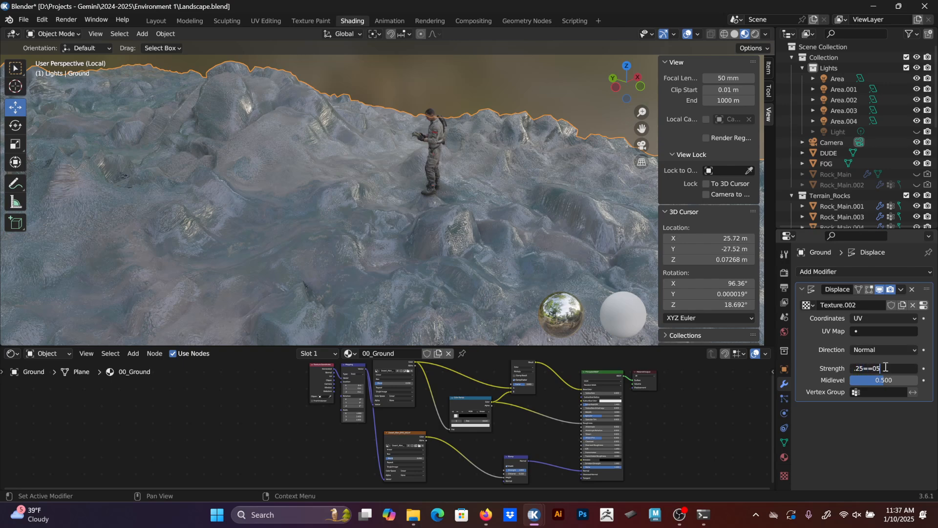
{"action": "key", "text": "BackSpace"}
{"action": "key", "text": "BackSpace"}
{"action": "key", "text": "BackSpace"}
{"action": "key", "text": "BackSpace"}
{"action": "key", "text": "BackSpace"}
{"action": "key", "text": "BackSpace"}
{"action": "key", "text": "BackSpace"}
{"action": "type", "text": ".05"}
{"action": "key", "text": "Return"}
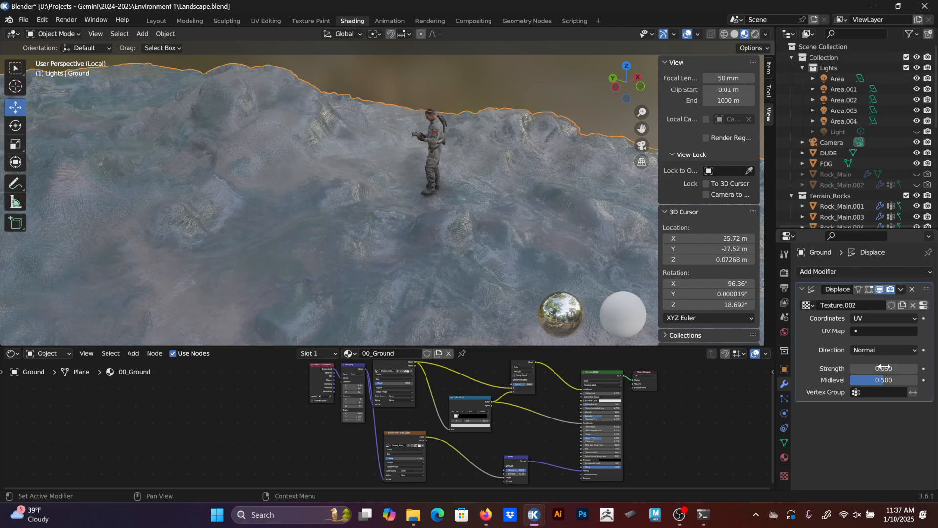
Inspect the softened terrain around the figure and save the Landscape.blend file.
{"action": "mouse_move", "coordinate": [502, 281]}
{"action": "middle_mouse_down"}
{"action": "mouse_move", "coordinate": [513, 183]}
{"action": "mouse_move", "coordinate": [531, 182]}
{"action": "mouse_move", "coordinate": [438, 187]}
{"action": "middle_mouse_up"}
{"action": "scroll", "coordinate": [438, 187], "scroll_direction": "down", "scroll_amount": 2}
{"action": "left_click", "coordinate": [852, 270]}
{"action": "left_click", "coordinate": [853, 269]}
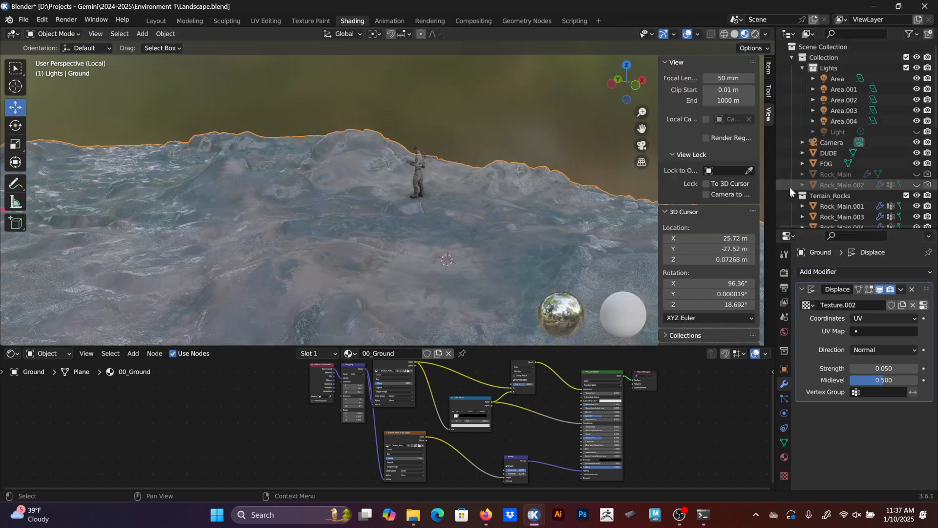
{"action": "left_click", "coordinate": [871, 274]}
{"action": "middle_click_drag", "start_coordinate": [485, 175], "coordinate": [488, 178]}
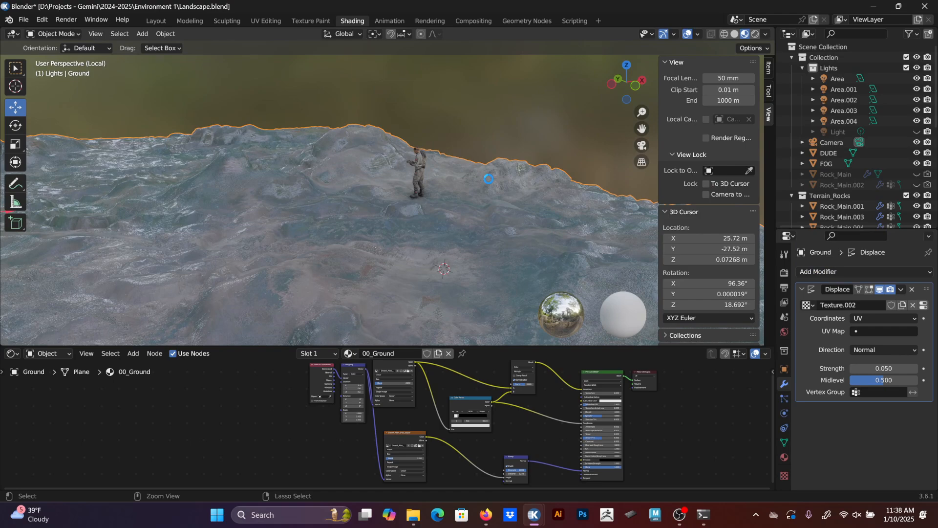
{"action": "key", "text": "ctrl+s"}
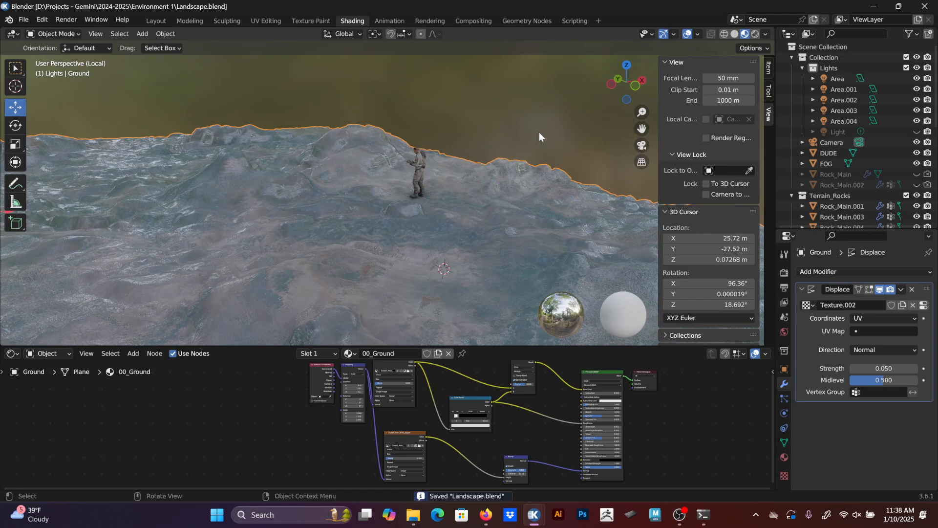
Add a Subdivision Surface modifier to the Ground and place it above the Displace modifier in the stack.
{"action": "left_click", "coordinate": [853, 274]}
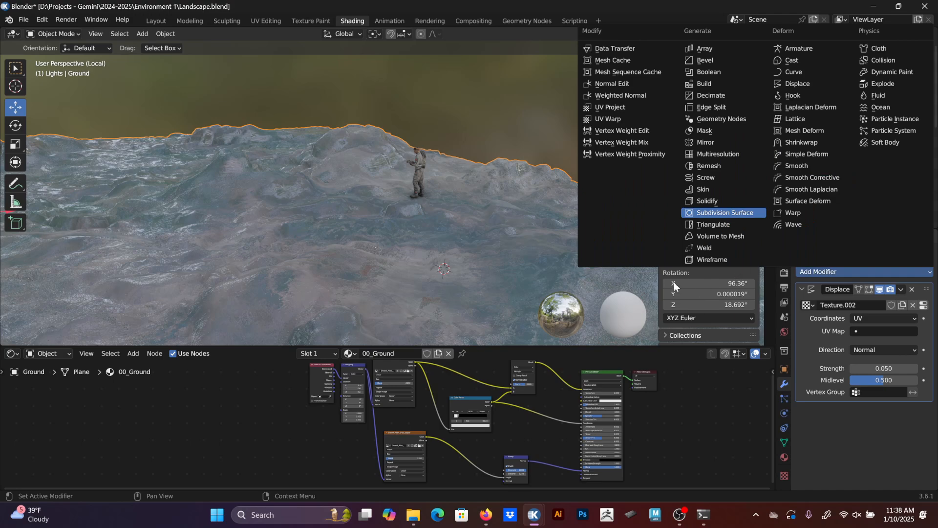
{"action": "key", "text": "Return"}
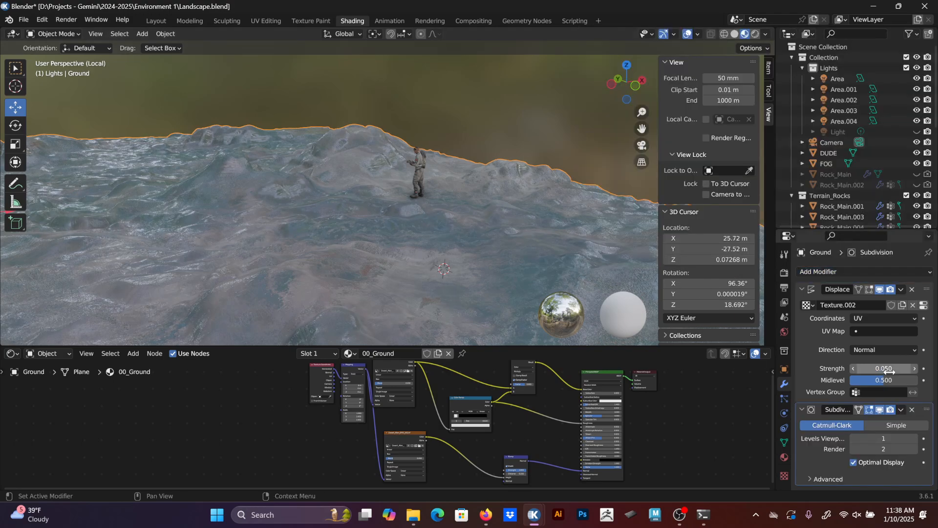
{"action": "left_click_drag", "start_coordinate": [925, 414], "coordinate": [918, 274]}
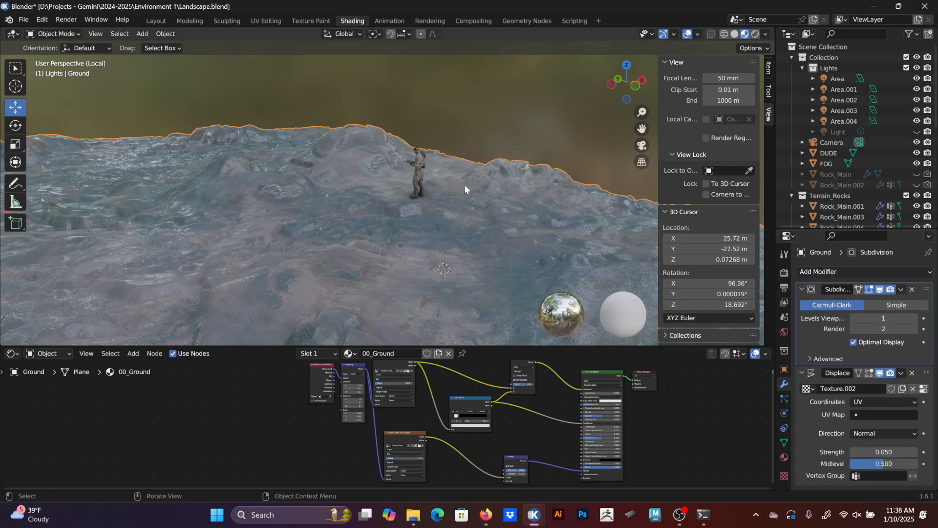
Compare the ground with and without subdivision, and set the Subdivision modifier's viewport and render levels to 3.
{"action": "scroll", "coordinate": [480, 222], "scroll_direction": "up", "scroll_amount": 4}
{"action": "middle_click_drag", "start_coordinate": [464, 183], "coordinate": [541, 207]}
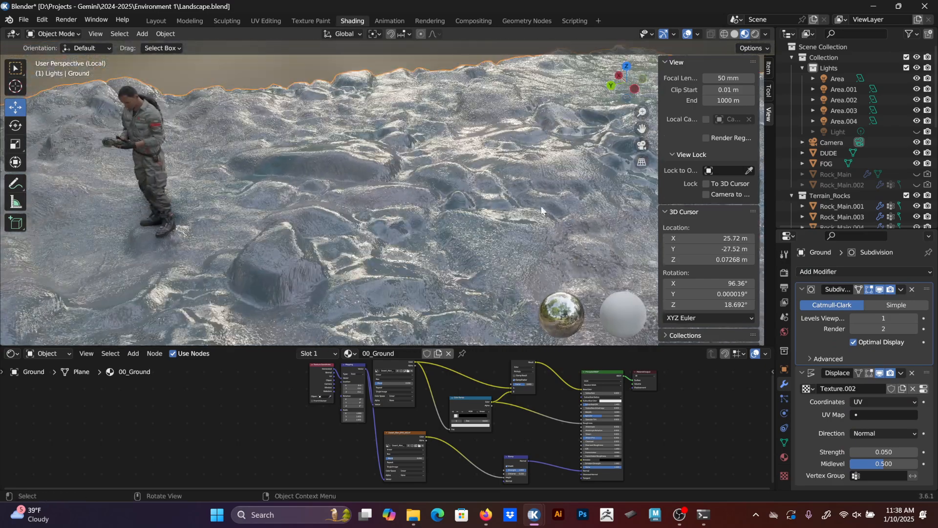
{"action": "left_click", "coordinate": [881, 289]}
{"action": "left_click", "coordinate": [880, 289]}
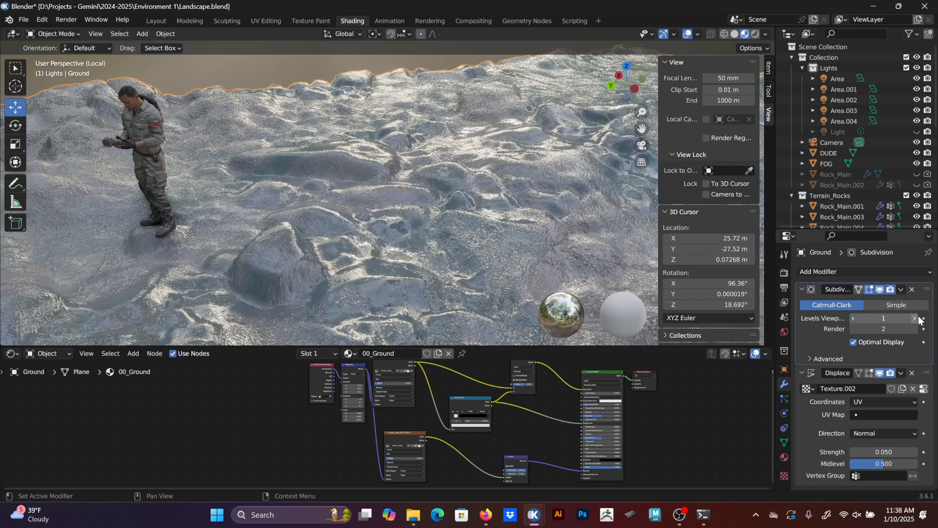
{"action": "left_click", "coordinate": [915, 318]}
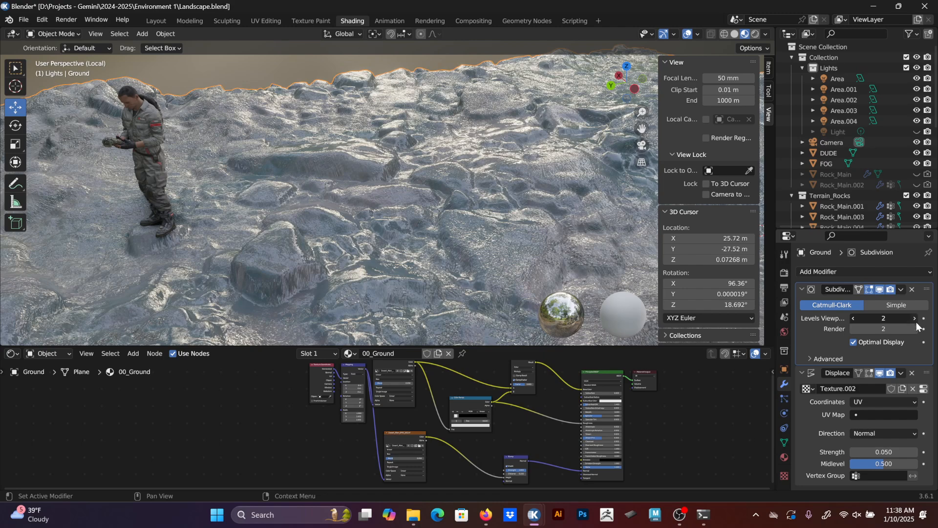
{"action": "left_click", "coordinate": [915, 320]}
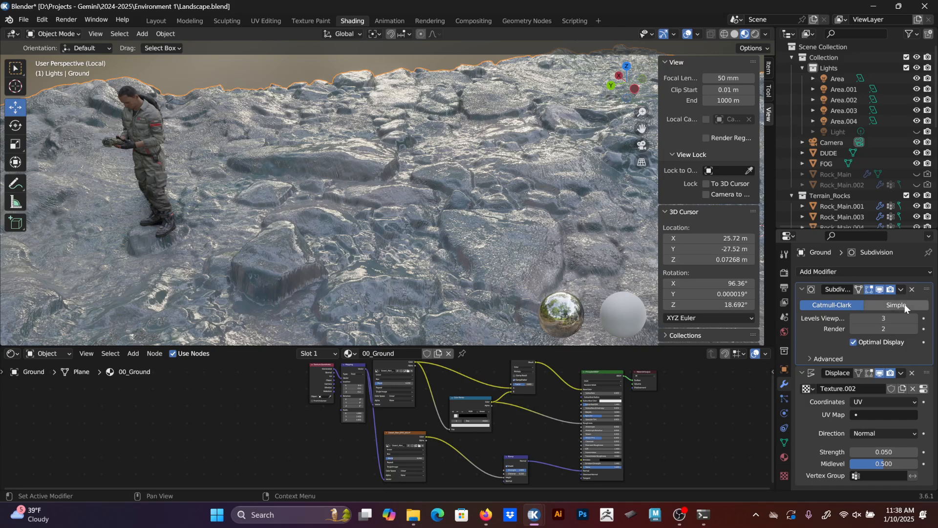
{"action": "left_click", "coordinate": [916, 329]}
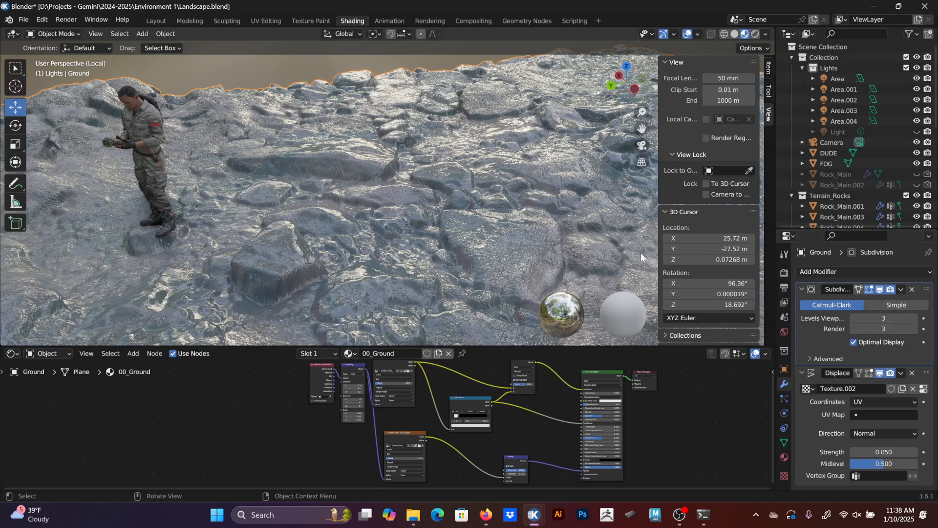
Examine the subdivided ground's surface detail from several angles, through the camera and from above.
{"action": "middle_click_drag", "start_coordinate": [578, 207], "coordinate": [505, 206]}
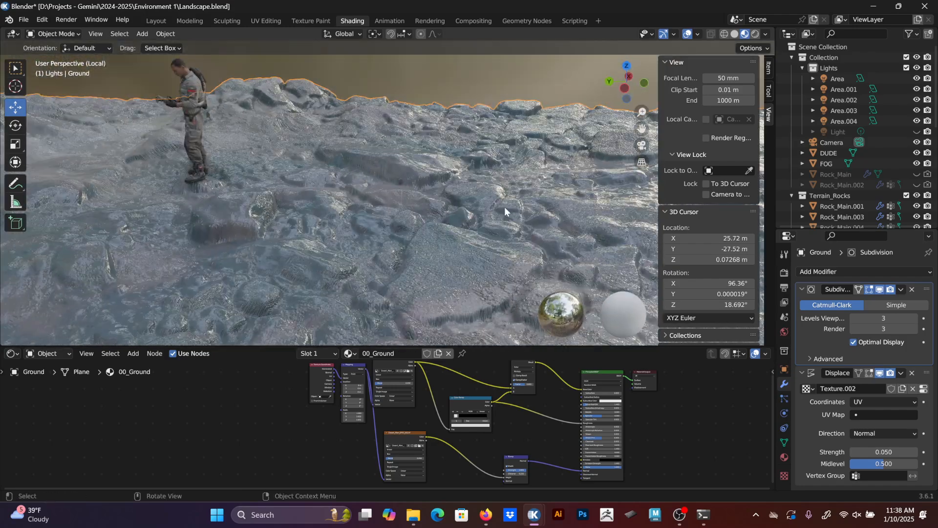
{"action": "middle_click_drag", "start_coordinate": [488, 240], "coordinate": [477, 145]}
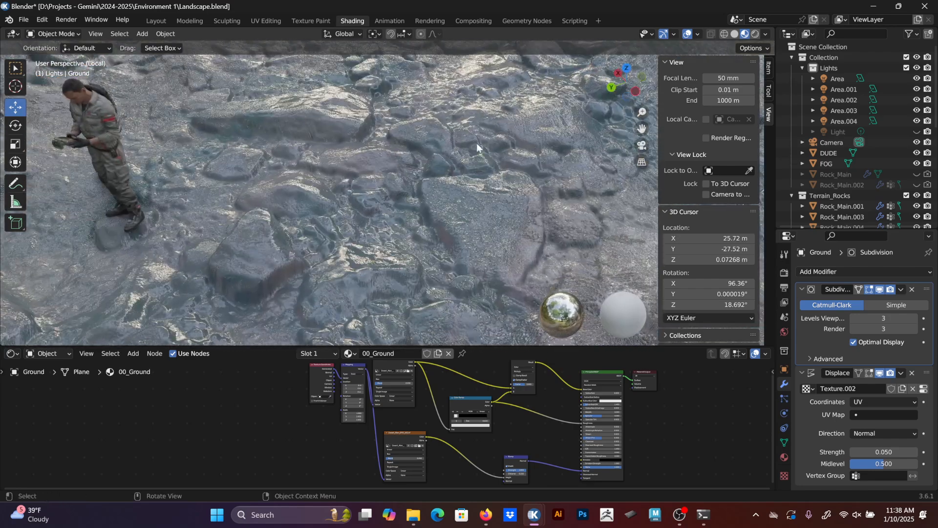
{"action": "middle_click_drag", "start_coordinate": [409, 162], "coordinate": [353, 204]}
{"action": "key", "text": "KP_0"}
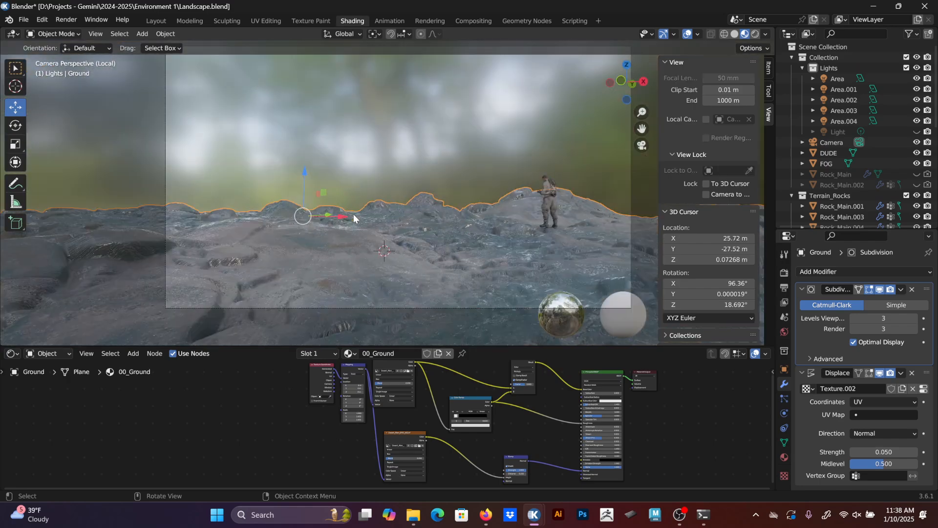
{"action": "scroll", "coordinate": [485, 274], "scroll_direction": "up", "scroll_amount": 4}
{"action": "middle_click_drag", "start_coordinate": [485, 274], "coordinate": [359, 160], "text": "shift"}
{"action": "scroll", "coordinate": [467, 198], "scroll_direction": "up", "scroll_amount": 1}
{"action": "middle_click_drag", "start_coordinate": [582, 256], "coordinate": [503, 209], "text": "shift"}
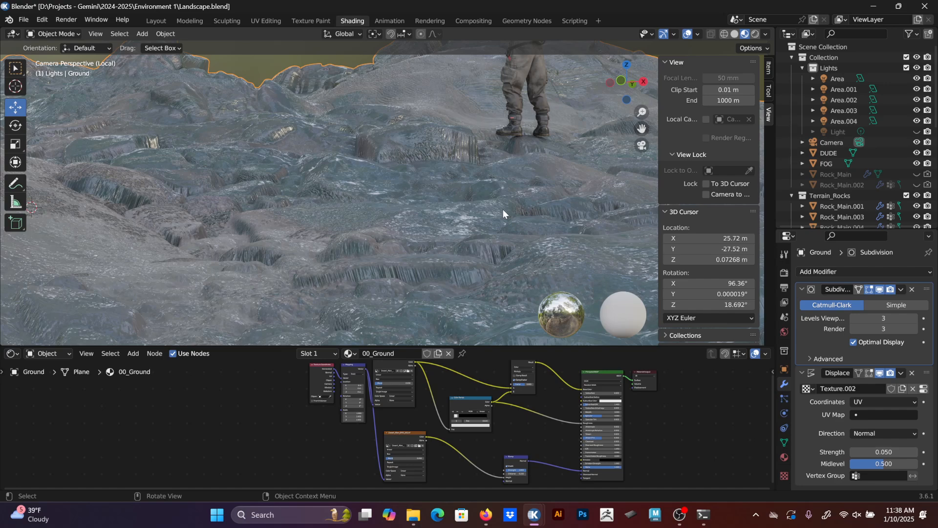
{"action": "mouse_move", "coordinate": [507, 222]}
{"action": "middle_mouse_down"}
{"action": "mouse_move", "coordinate": [477, 231]}
{"action": "mouse_move", "coordinate": [488, 209]}
{"action": "mouse_move", "coordinate": [470, 227]}
{"action": "mouse_move", "coordinate": [513, 235]}
{"action": "middle_mouse_up"}
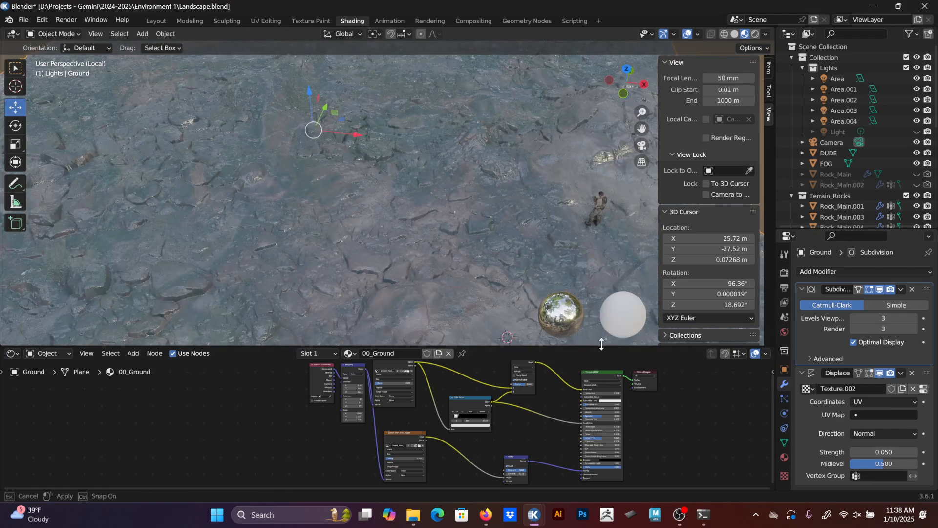
Enlarge the node editor and move the Principled BSDF and Material Output nodes away from the texture nodes to make room.
{"action": "left_click_drag", "start_coordinate": [600, 347], "coordinate": [599, 322]}
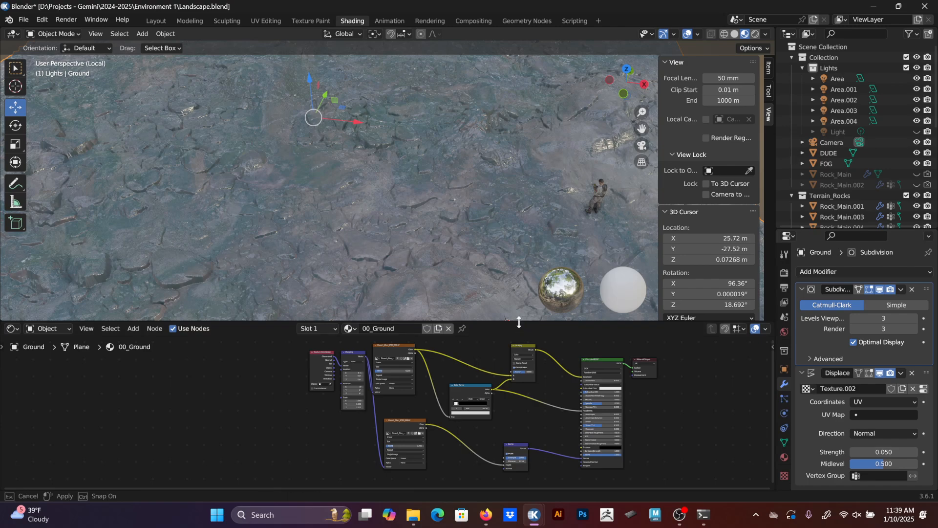
{"action": "left_click_drag", "start_coordinate": [518, 323], "coordinate": [538, 261]}
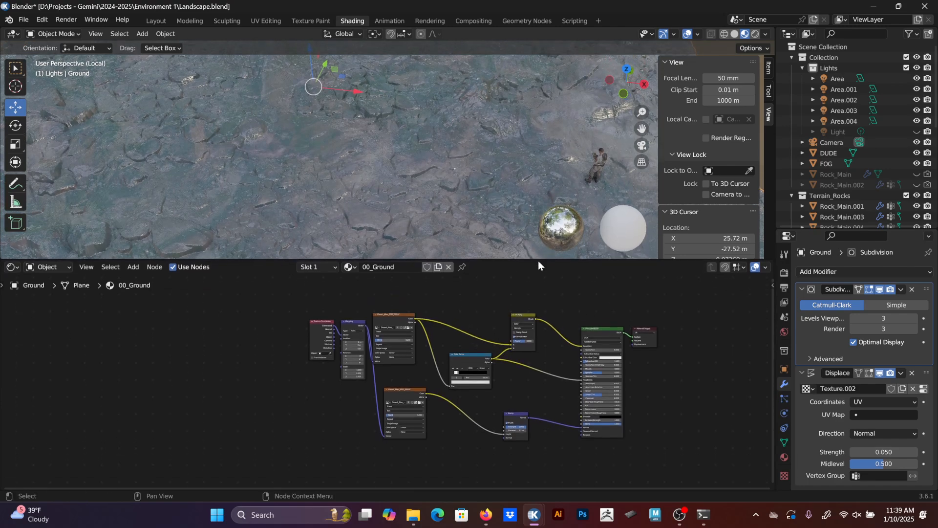
{"action": "scroll", "coordinate": [444, 319], "scroll_direction": "up", "scroll_amount": 7}
{"action": "middle_click_drag", "start_coordinate": [486, 295], "coordinate": [367, 396]}
{"action": "scroll", "coordinate": [386, 386], "scroll_direction": "down", "scroll_amount": 4}
{"action": "middle_click_drag", "start_coordinate": [428, 365], "coordinate": [431, 410]}
{"action": "left_click_drag", "start_coordinate": [418, 444], "coordinate": [618, 373]}
{"action": "key", "text": "F3"}
{"action": "type", "text": "imag"}
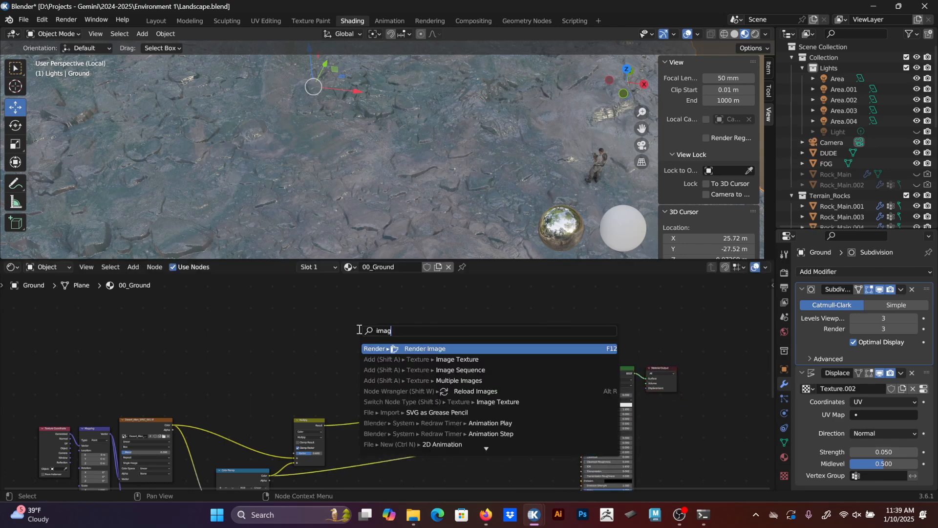
{"action": "key", "text": "Escape"}
Switch to File Explorer and add rock_face_03_diff_2k.jpg from the rock_face_03_2k textures folder to the 00_Ground material as an image texture node.
{"action": "scroll", "coordinate": [545, 392], "scroll_direction": "up", "scroll_amount": 2}
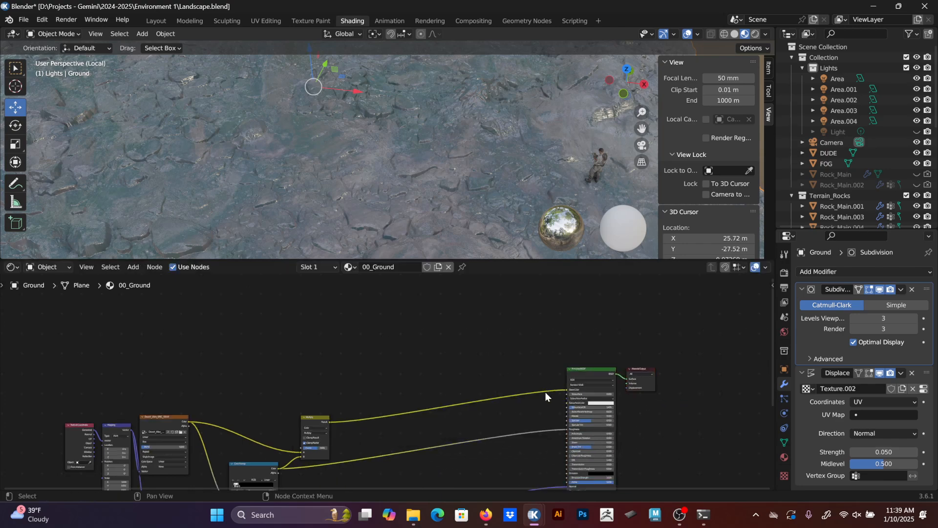
{"action": "mouse_move", "coordinate": [414, 513]}
{"action": "left_click", "coordinate": [408, 481]}
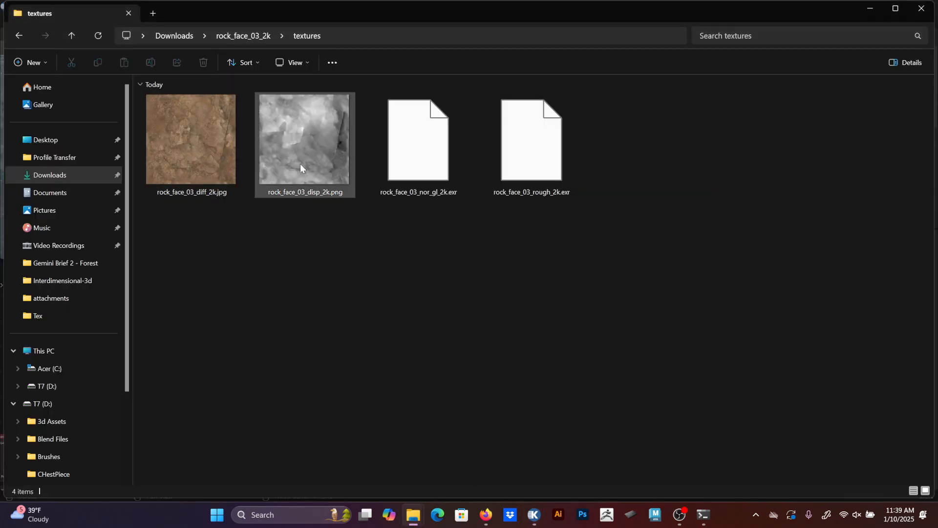
{"action": "left_click", "coordinate": [260, 36]}
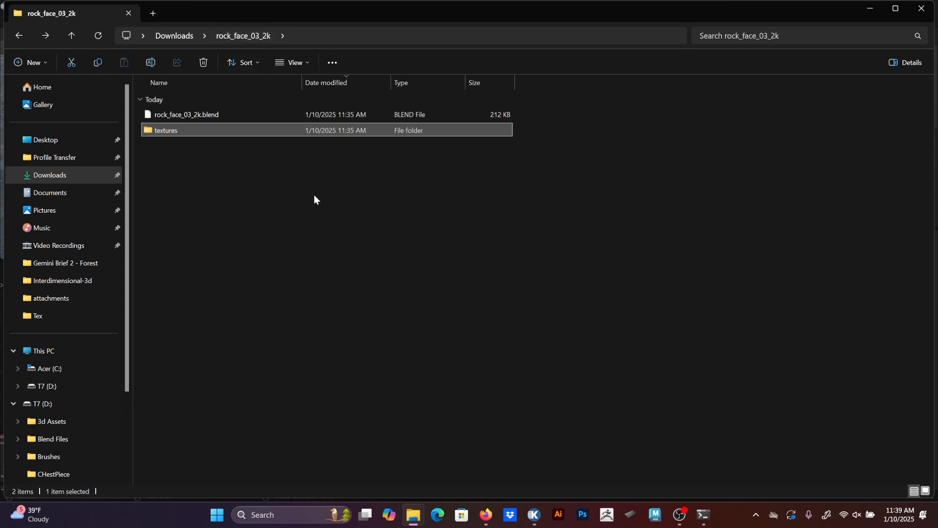
{"action": "key", "text": "alt+Left"}
{"action": "left_click_drag", "start_coordinate": [203, 142], "coordinate": [454, 455]}
{"action": "left_click_drag", "start_coordinate": [367, 347], "coordinate": [368, 346]}
Connect the rock_face_03_diff_2k image's Color to the Principled BSDF's Base Color and view the retextured ground.
{"action": "middle_click_drag", "start_coordinate": [367, 346], "coordinate": [391, 318]}
{"action": "left_click_drag", "start_coordinate": [434, 322], "coordinate": [631, 364]}
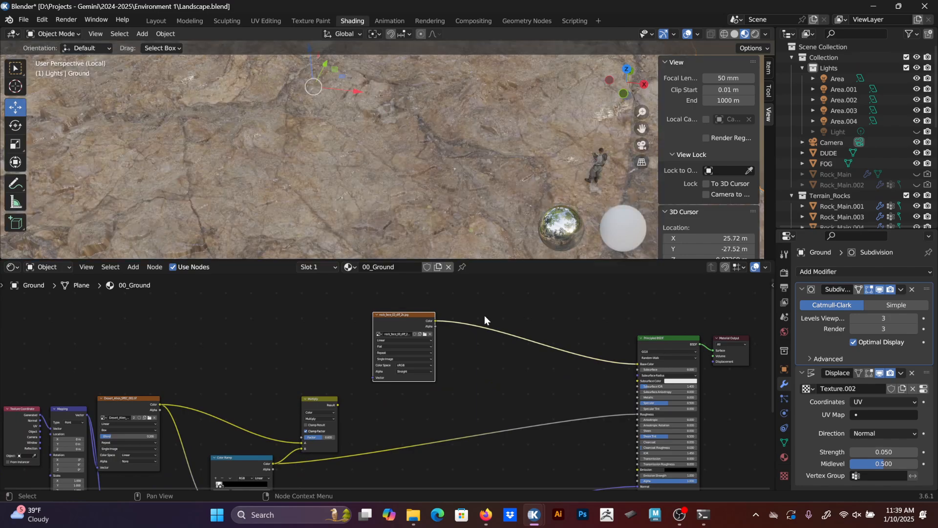
{"action": "left_click_drag", "start_coordinate": [494, 262], "coordinate": [494, 421]}
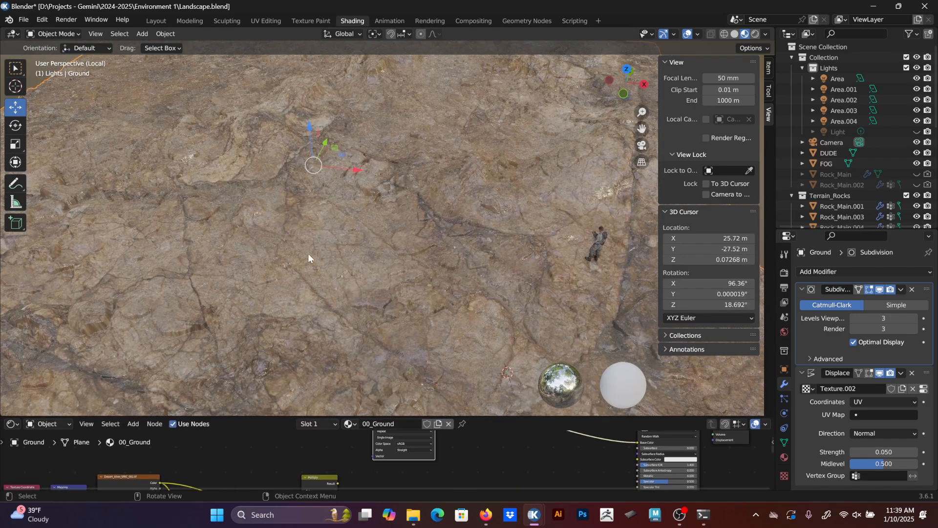
{"action": "middle_click_drag", "start_coordinate": [307, 254], "coordinate": [403, 224]}
{"action": "scroll", "coordinate": [406, 225], "scroll_direction": "down", "scroll_amount": 1}
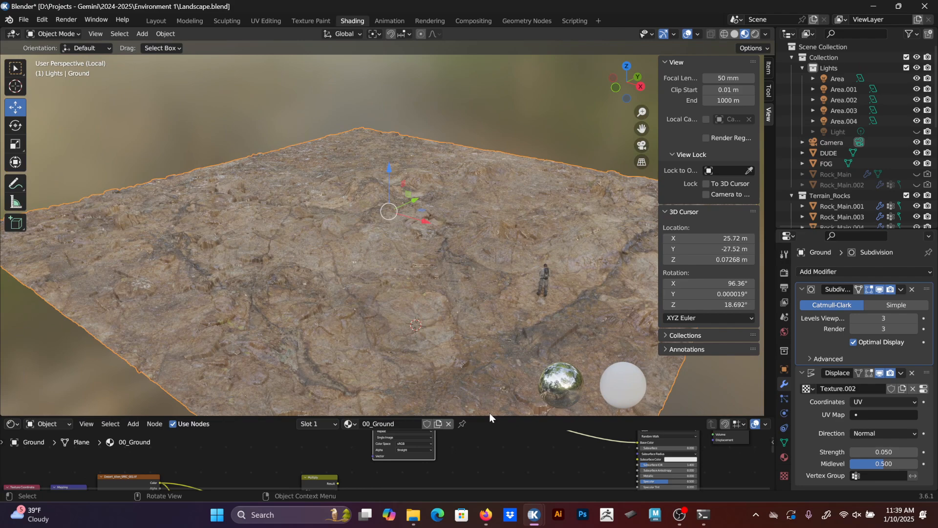
Place the Multiply node after the rock image, moving the desert texture's link to input B and connecting the rock image's Color to input A.
{"action": "left_click_drag", "start_coordinate": [490, 417], "coordinate": [469, 271]}
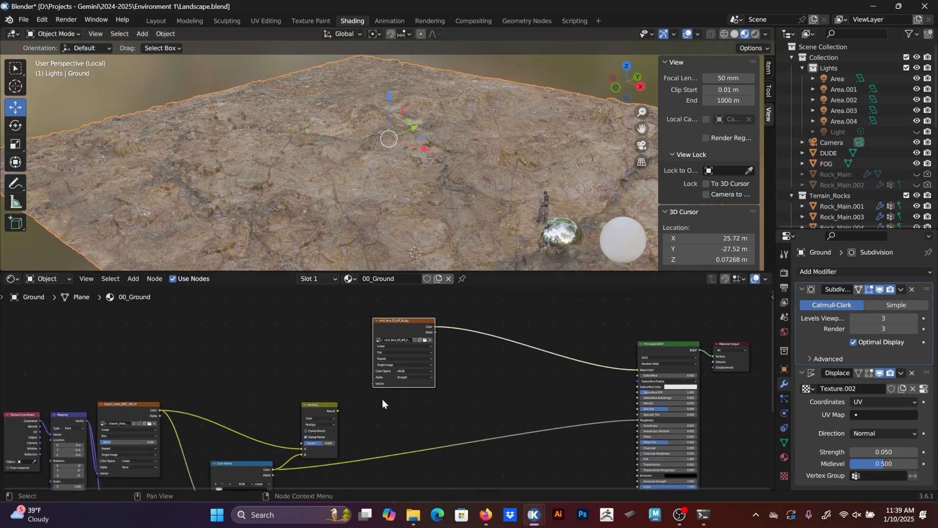
{"action": "scroll", "coordinate": [342, 392], "scroll_direction": "up", "scroll_amount": 3}
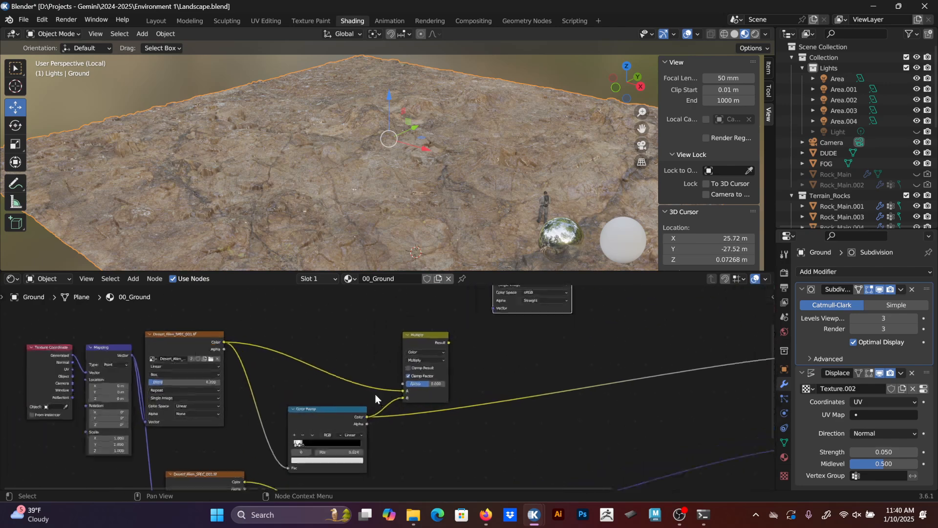
{"action": "middle_click_drag", "start_coordinate": [477, 388], "coordinate": [400, 409]}
{"action": "scroll", "coordinate": [432, 427], "scroll_direction": "down", "scroll_amount": 1}
{"action": "left_click_drag", "start_coordinate": [319, 392], "coordinate": [606, 356]}
{"action": "middle_click_drag", "start_coordinate": [459, 410], "coordinate": [379, 339]}
{"action": "left_click_drag", "start_coordinate": [512, 344], "coordinate": [512, 351]}
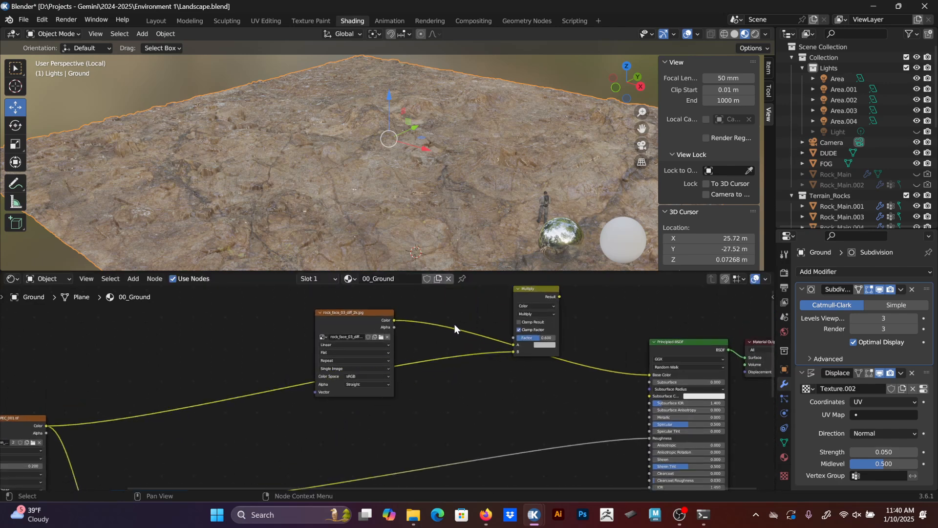
{"action": "left_click_drag", "start_coordinate": [396, 319], "coordinate": [512, 344]}
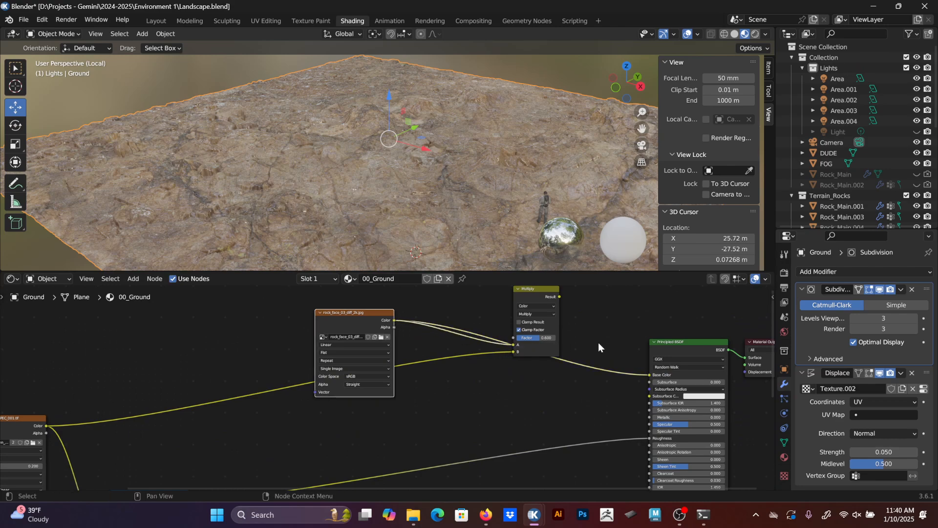
Connect the Multiply node's Result to Base Color and set its factor to 1.000.
{"action": "middle_click_drag", "start_coordinate": [557, 300], "coordinate": [498, 292]}
{"action": "left_click_drag", "start_coordinate": [499, 291], "coordinate": [519, 305]}
{"action": "left_click_drag", "start_coordinate": [585, 358], "coordinate": [591, 368]}
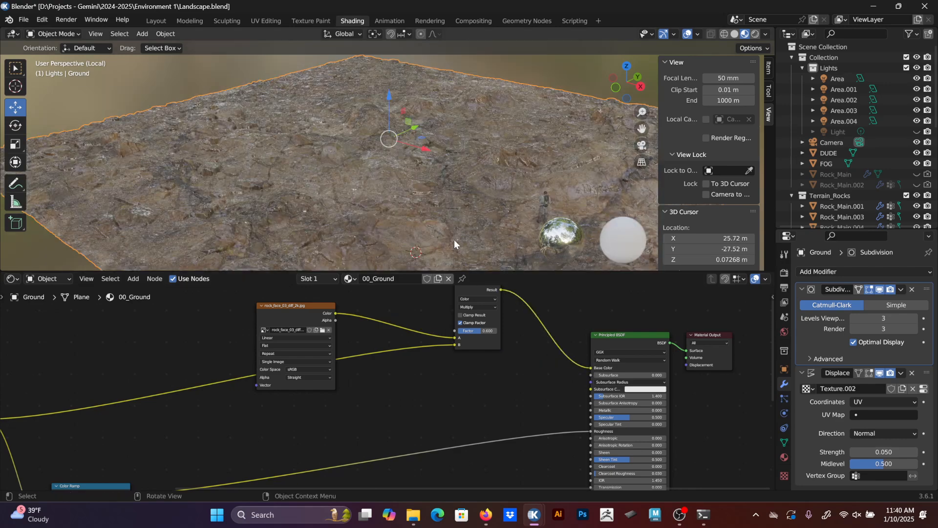
{"action": "middle_click_drag", "start_coordinate": [453, 240], "coordinate": [432, 202]}
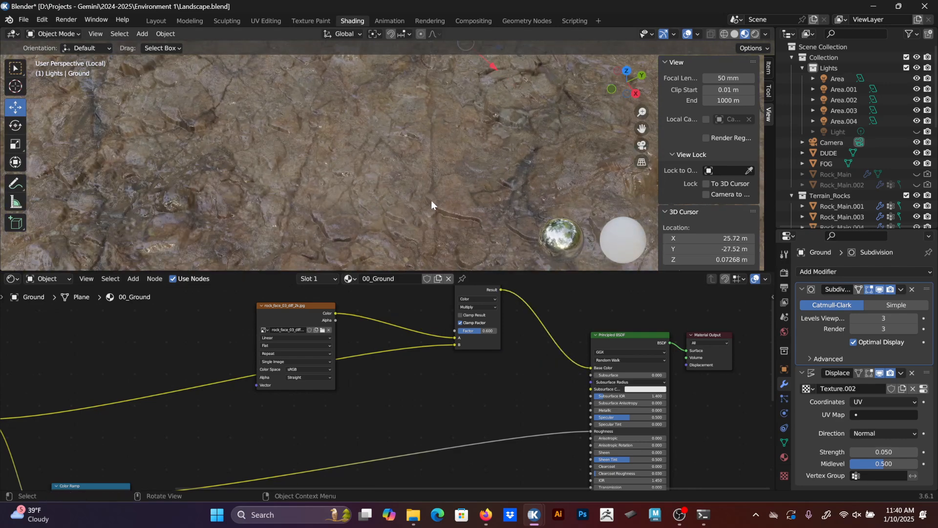
{"action": "middle_click_drag", "start_coordinate": [479, 345], "coordinate": [461, 387]}
{"action": "mouse_move", "coordinate": [462, 373]}
{"action": "left_mouse_down"}
{"action": "mouse_move", "coordinate": [439, 373]}
{"action": "mouse_move", "coordinate": [479, 373]}
{"action": "left_mouse_up"}
Change the color blend node's blending mode to Mix and set its factor to 0.000.
{"action": "left_click", "coordinate": [448, 348]}
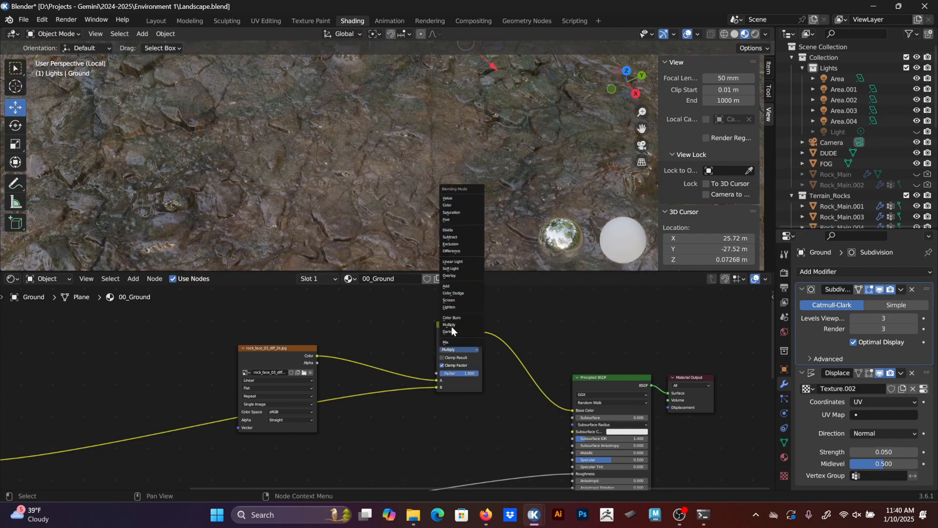
{"action": "left_click", "coordinate": [450, 343]}
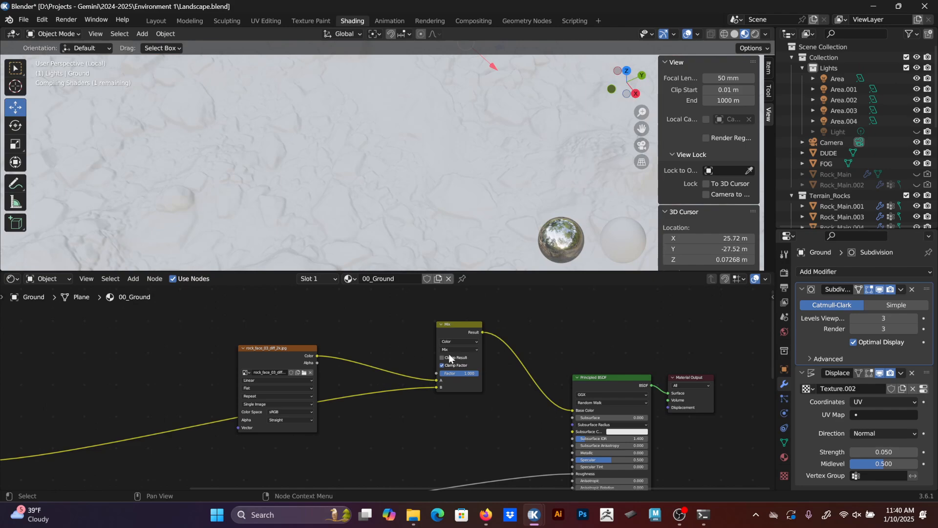
{"action": "middle_click_drag", "start_coordinate": [438, 159], "coordinate": [374, 139]}
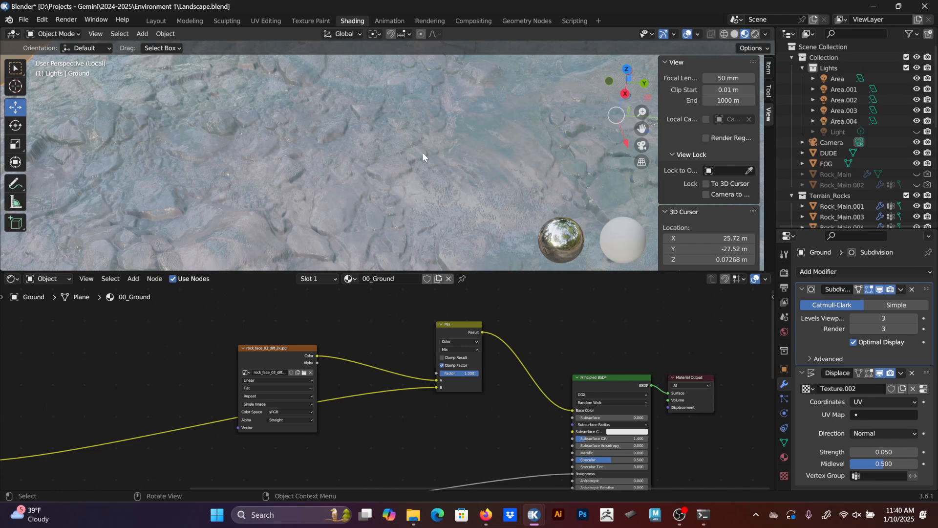
{"action": "left_click_drag", "start_coordinate": [469, 373], "coordinate": [440, 373]}
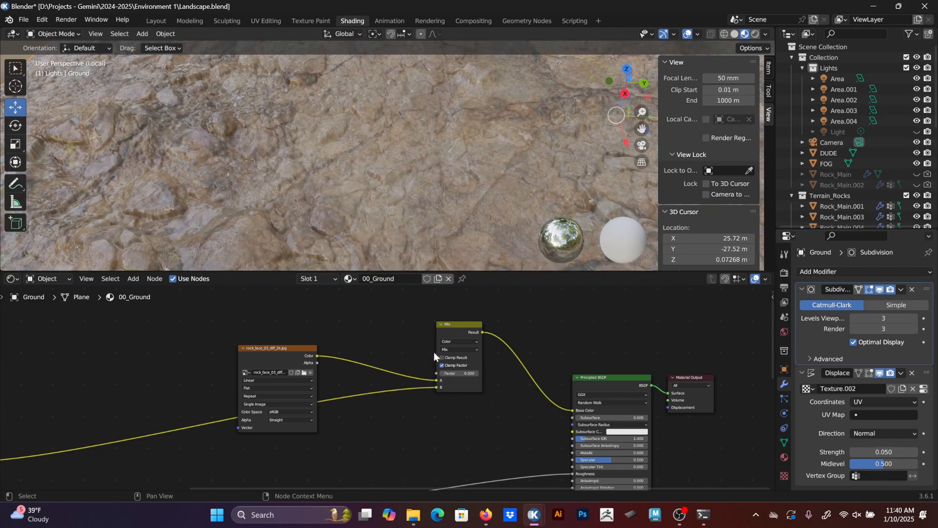
Connect the rock image's Color directly to the Principled BSDF's Base Color and delete the Mix node.
{"action": "left_click_drag", "start_coordinate": [315, 356], "coordinate": [571, 410]}
{"action": "left_click", "coordinate": [563, 383]}
{"action": "middle_click_drag", "start_coordinate": [324, 331], "coordinate": [396, 349]}
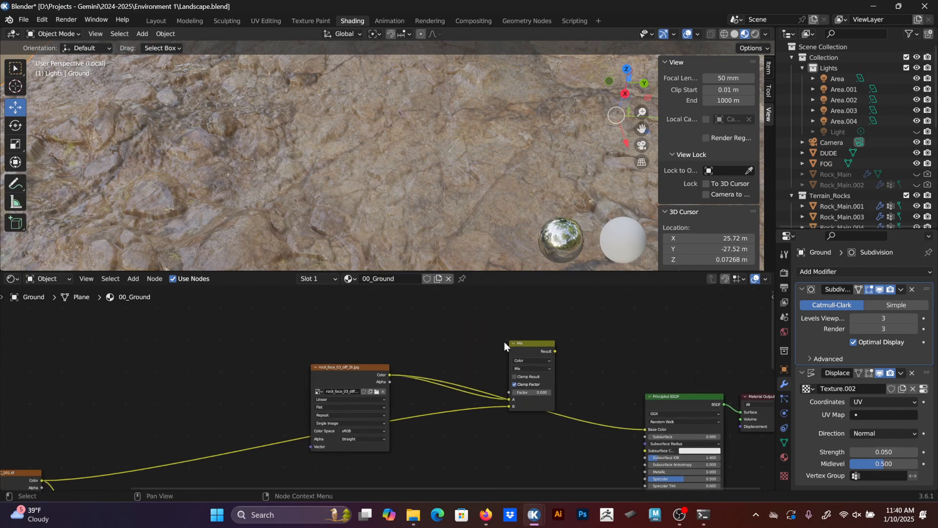
{"action": "left_click", "coordinate": [509, 342]}
{"action": "key", "text": "x"}
Enlarge the viewport and examine the rock-textured ground around the figure through the camera.
{"action": "scroll", "coordinate": [432, 317], "scroll_direction": "down", "scroll_amount": 1}
{"action": "left_click_drag", "start_coordinate": [504, 271], "coordinate": [513, 426]}
{"action": "scroll", "coordinate": [427, 290], "scroll_direction": "down", "scroll_amount": 3}
{"action": "middle_click_drag", "start_coordinate": [386, 265], "coordinate": [394, 259]}
{"action": "key", "text": "KP_0"}
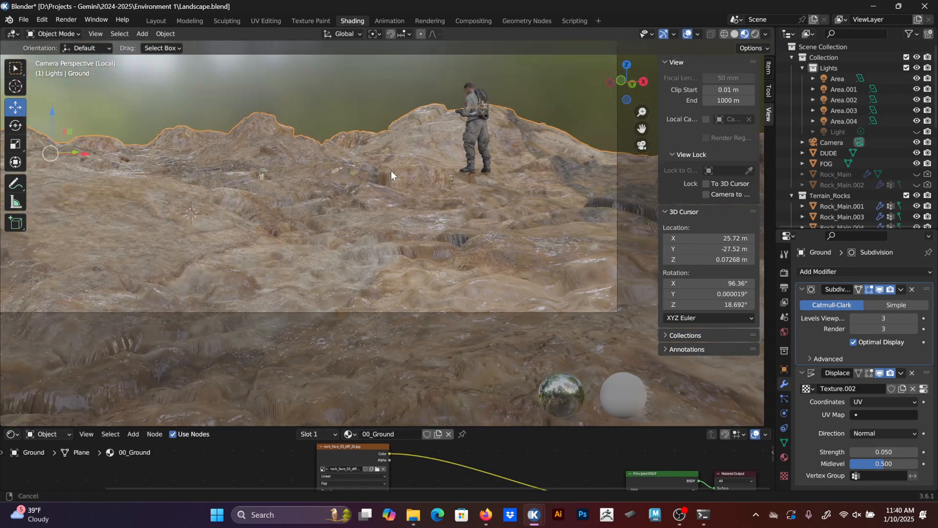
{"action": "middle_click_drag", "start_coordinate": [391, 171], "coordinate": [457, 183], "text": "shift"}
{"action": "scroll", "coordinate": [540, 448], "scroll_direction": "down", "scroll_amount": 2}
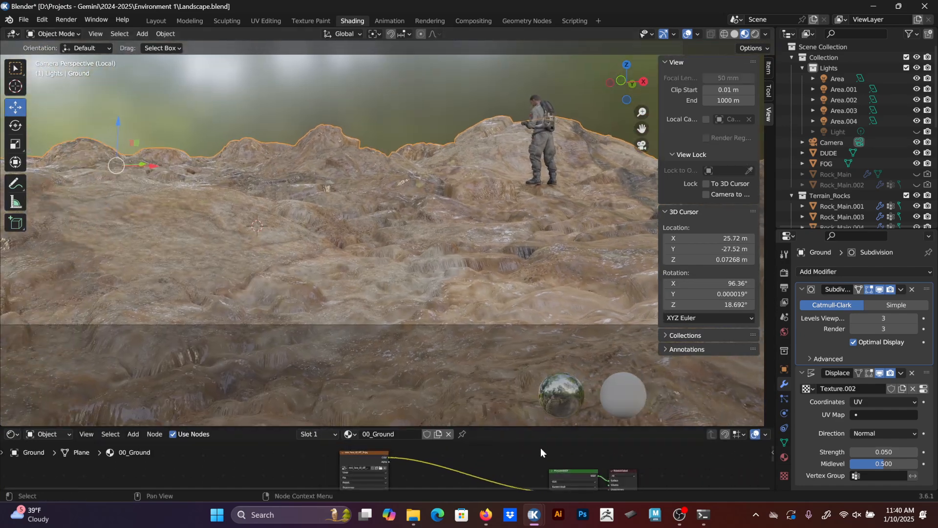
Disconnect the Color Ramp from the Principled BSDF's Roughness, set Roughness to 0.8, and check the ground up close.
{"action": "scroll", "coordinate": [524, 468], "scroll_direction": "up", "scroll_amount": 6}
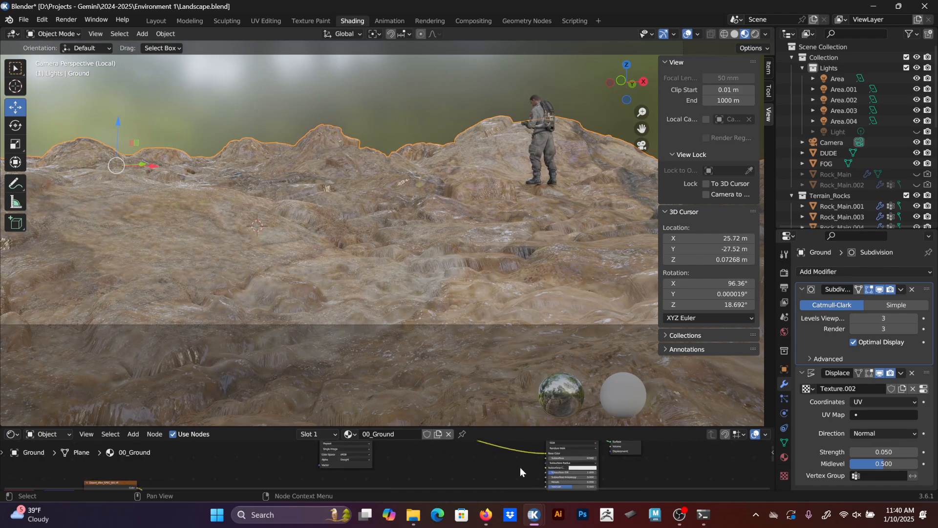
{"action": "middle_click_drag", "start_coordinate": [582, 465], "coordinate": [477, 432]}
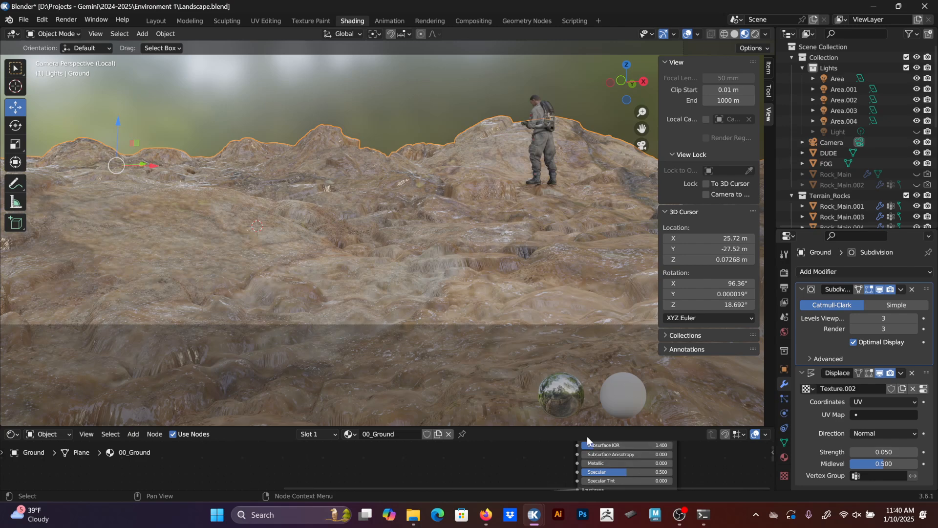
{"action": "left_click_drag", "start_coordinate": [589, 427], "coordinate": [589, 361]}
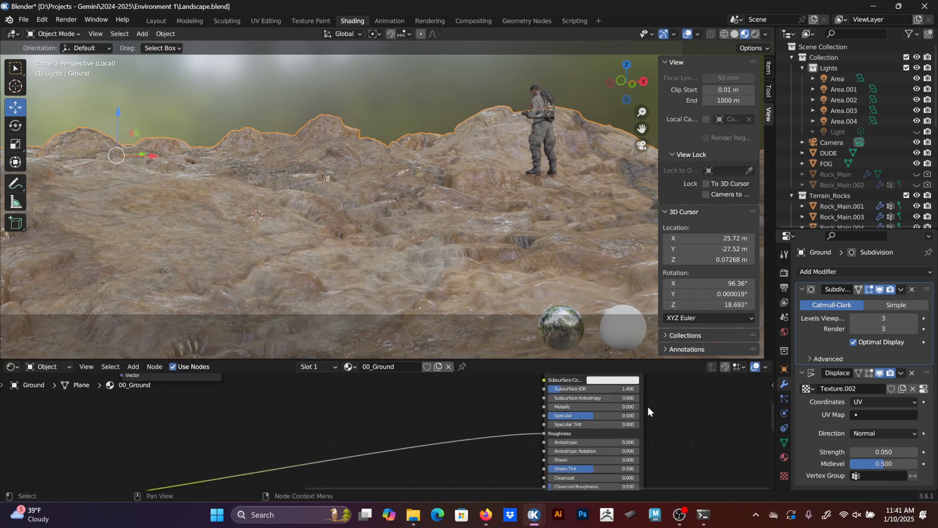
{"action": "middle_click_drag", "start_coordinate": [481, 426], "coordinate": [538, 406]}
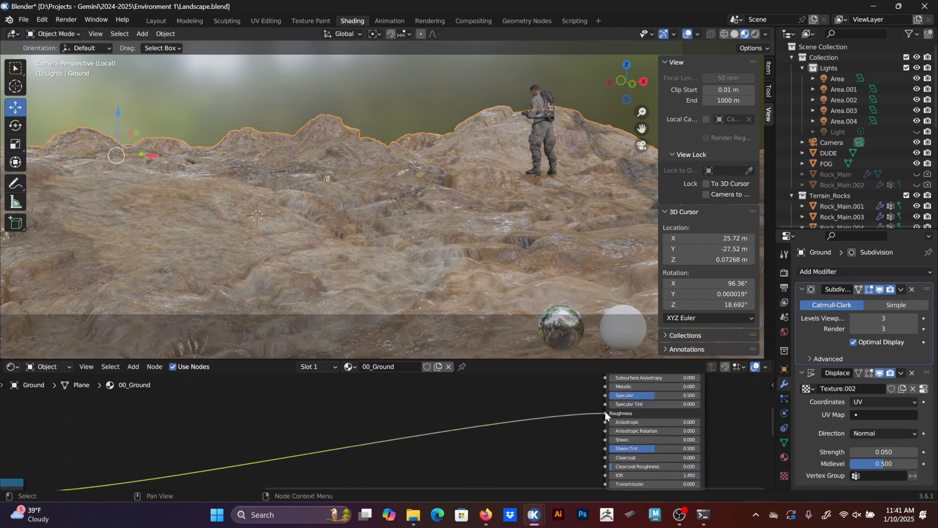
{"action": "left_click_drag", "start_coordinate": [605, 414], "coordinate": [359, 406]}
{"action": "scroll", "coordinate": [530, 421], "scroll_direction": "down", "scroll_amount": 1}
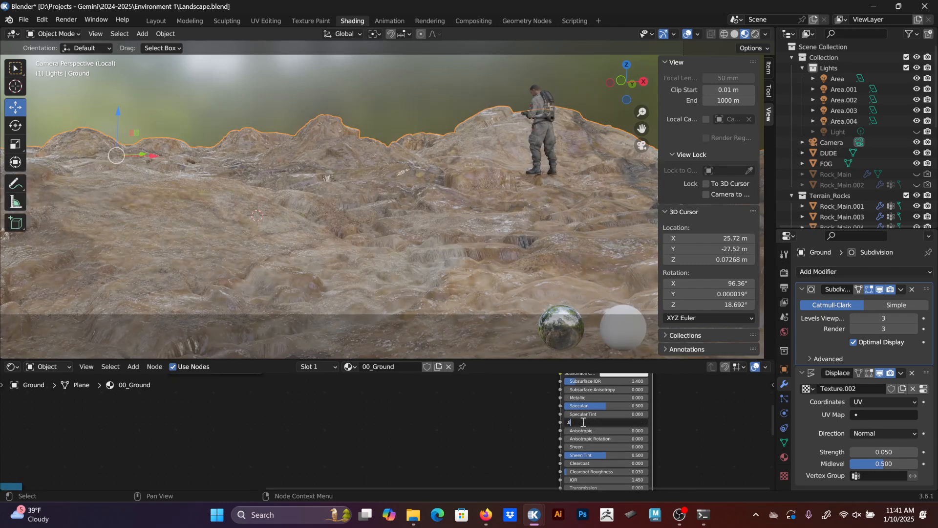
{"action": "key", "text": "Return"}
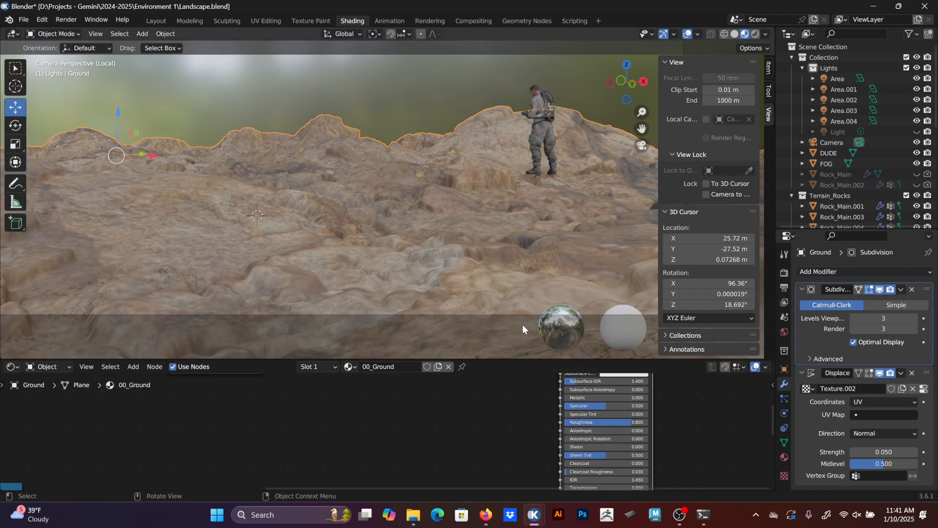
{"action": "middle_click_drag", "start_coordinate": [439, 156], "coordinate": [402, 237]}
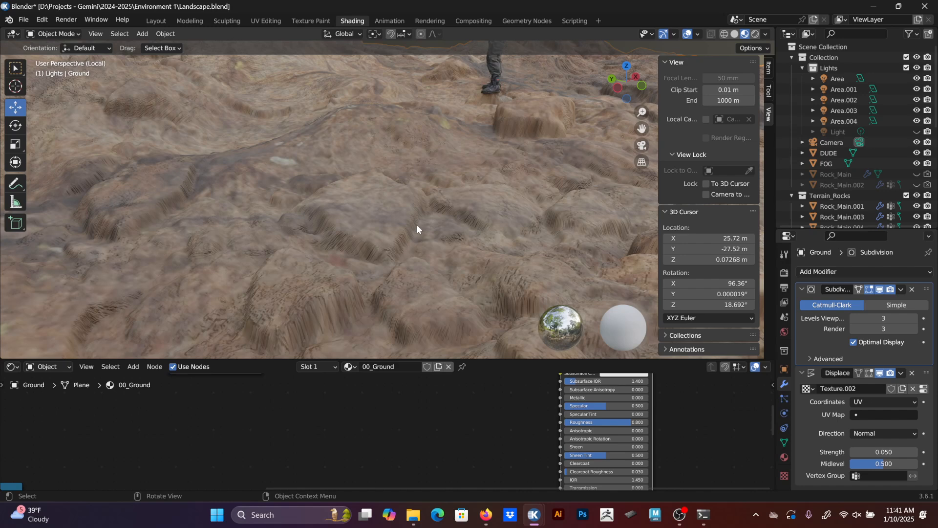
Examine the Ground terrain's surface from several angles and inspect the node network of its 00_Ground material.
{"action": "middle_click_drag", "start_coordinate": [480, 272], "coordinate": [400, 271]}
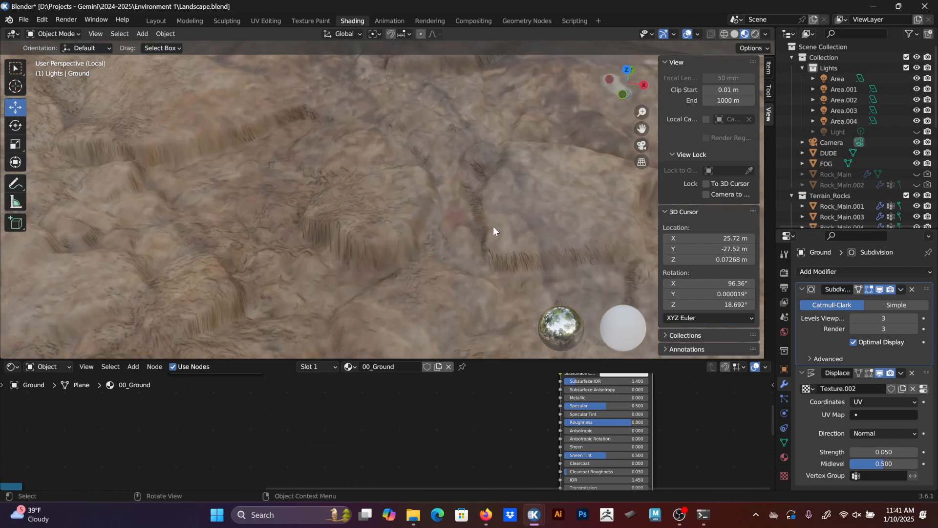
{"action": "scroll", "coordinate": [509, 240], "scroll_direction": "down", "scroll_amount": 5}
{"action": "scroll", "coordinate": [493, 247], "scroll_direction": "up", "scroll_amount": 3}
{"action": "middle_click_drag", "start_coordinate": [463, 245], "coordinate": [366, 241]}
{"action": "scroll", "coordinate": [440, 241], "scroll_direction": "down", "scroll_amount": 6}
{"action": "middle_click_drag", "start_coordinate": [458, 242], "coordinate": [391, 228]}
{"action": "scroll", "coordinate": [421, 227], "scroll_direction": "up", "scroll_amount": 6}
{"action": "scroll", "coordinate": [463, 240], "scroll_direction": "down", "scroll_amount": 2}
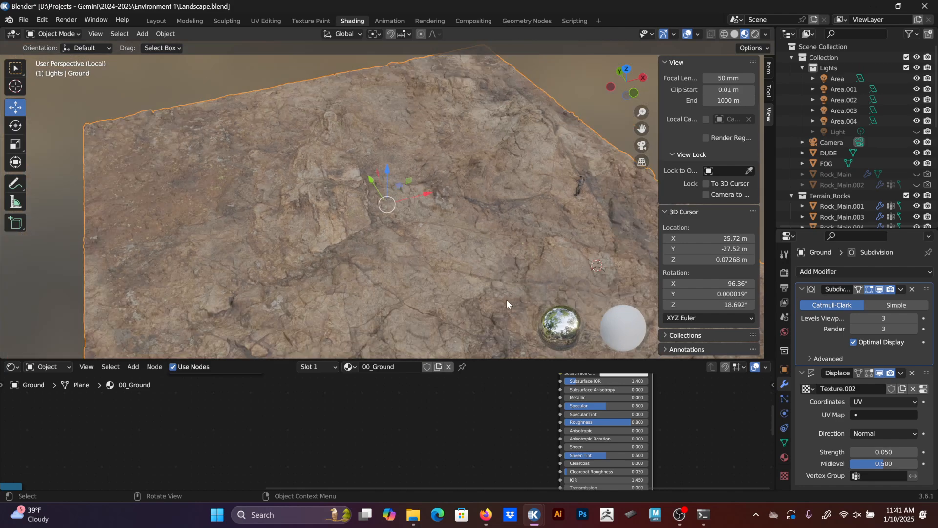
{"action": "scroll", "coordinate": [520, 417], "scroll_direction": "down", "scroll_amount": 6}
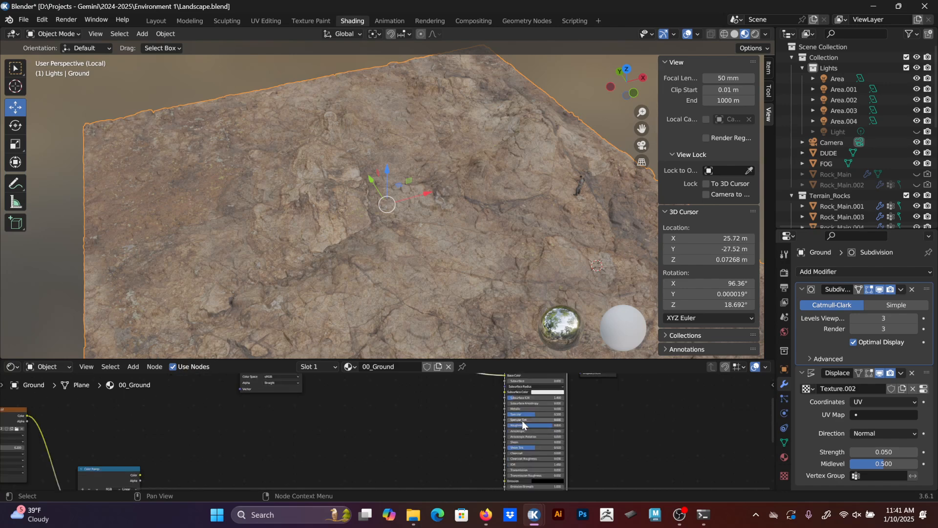
{"action": "mouse_move", "coordinate": [497, 418]}
{"action": "middle_mouse_down"}
{"action": "mouse_move", "coordinate": [511, 379]}
{"action": "mouse_move", "coordinate": [520, 385]}
{"action": "middle_mouse_up"}
{"action": "scroll", "coordinate": [496, 420], "scroll_direction": "up", "scroll_amount": 2}
{"action": "scroll", "coordinate": [495, 420], "scroll_direction": "up", "scroll_amount": 3}
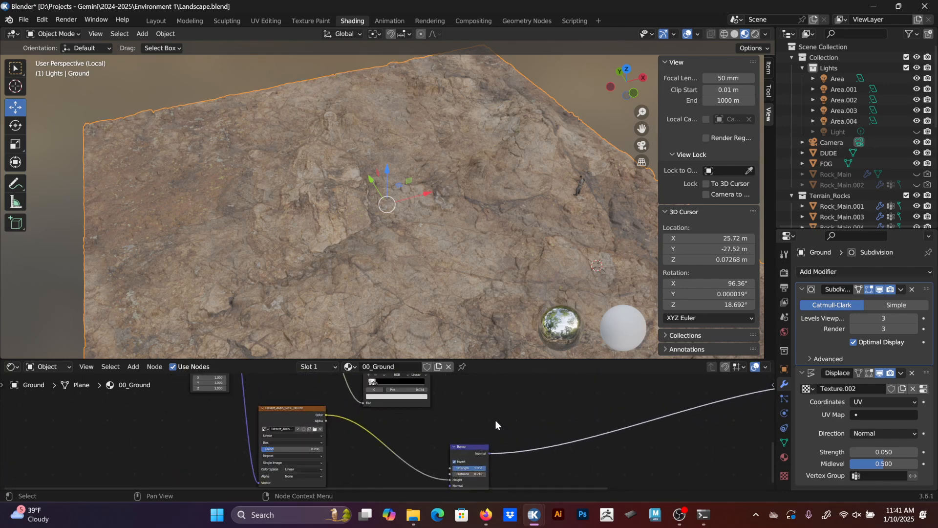
Review the downloaded files in the rock_face_03_2k textures folder in File Explorer, and return to Blender.
{"action": "left_click", "coordinate": [487, 514]}
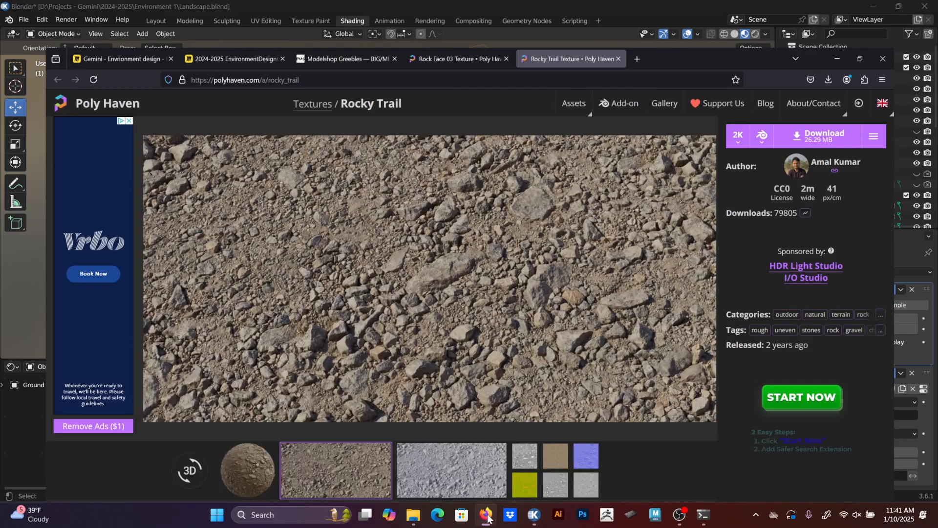
{"action": "left_click", "coordinate": [486, 515]}
{"action": "left_click", "coordinate": [487, 514]}
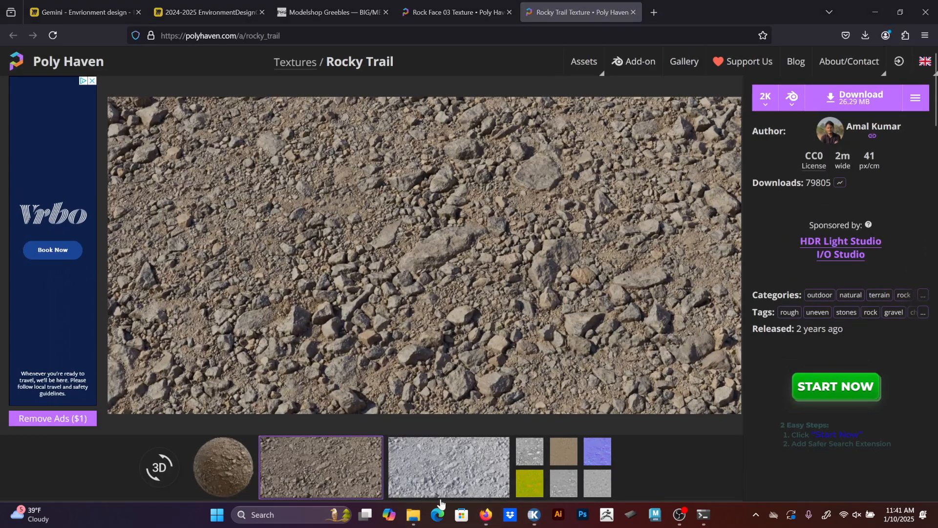
{"action": "mouse_move", "coordinate": [415, 515]}
{"action": "left_click", "coordinate": [380, 470]}
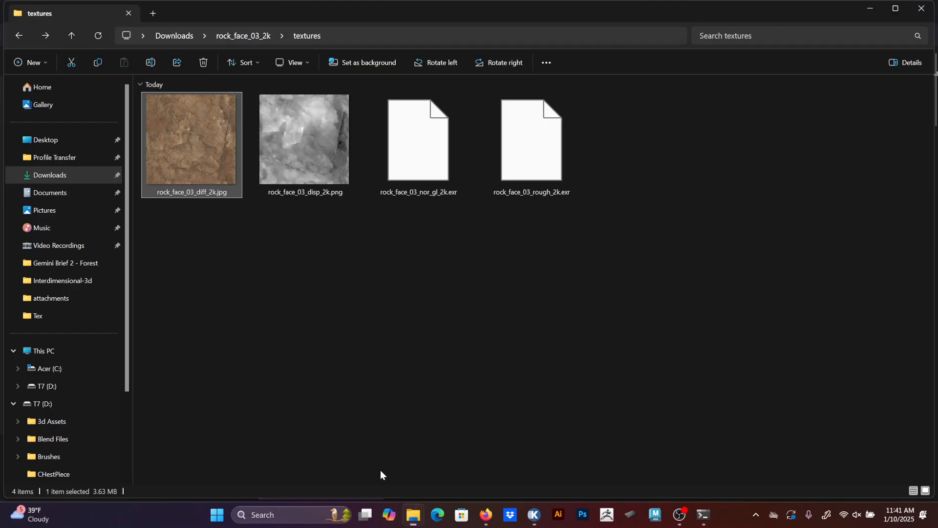
{"action": "left_click", "coordinate": [441, 361]}
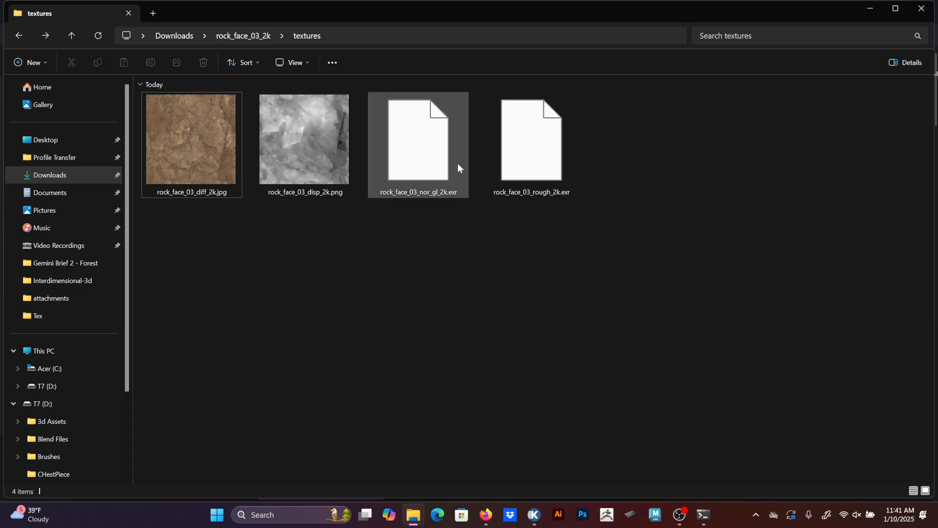
{"action": "left_click_drag", "start_coordinate": [555, 261], "coordinate": [416, 188]}
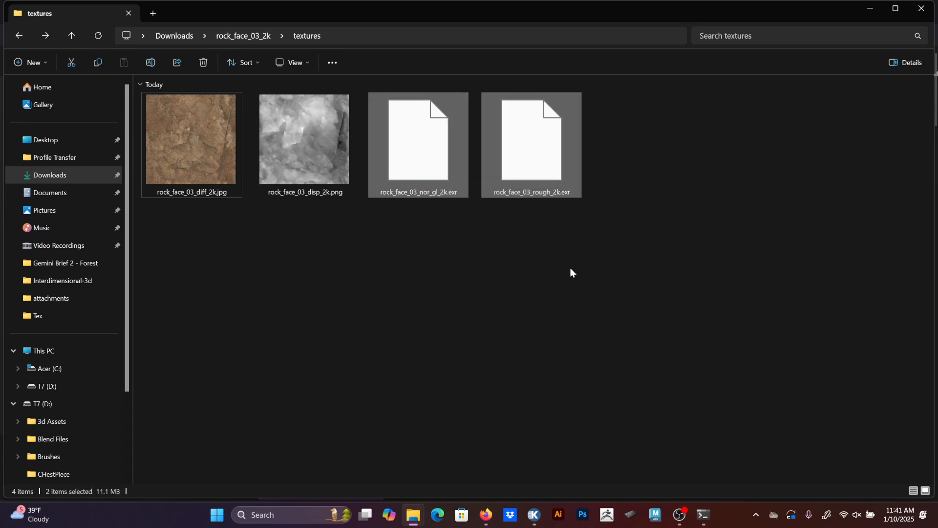
{"action": "left_click", "coordinate": [503, 218]}
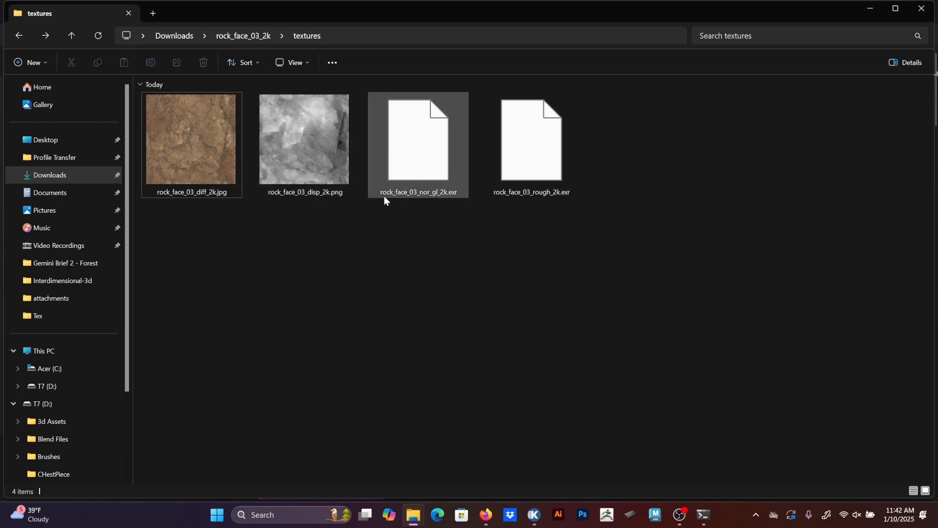
{"action": "left_click", "coordinate": [869, 9]}
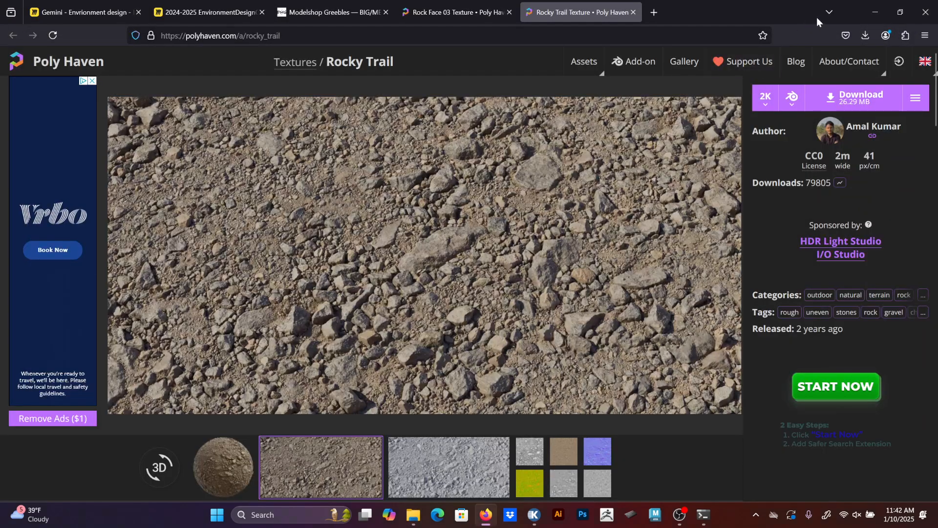
{"action": "left_click", "coordinate": [874, 12]}
{"action": "scroll", "coordinate": [546, 394], "scroll_direction": "down", "scroll_amount": 2}
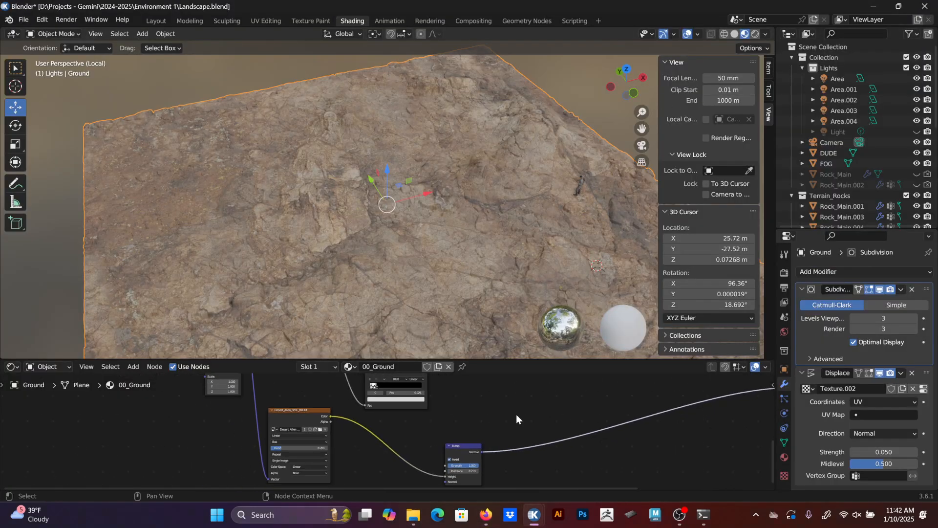
Arrange the File Explorer textures folder beside Blender, giving Blender the wider share and enlarging its node editor.
{"action": "mouse_move", "coordinate": [411, 519]}
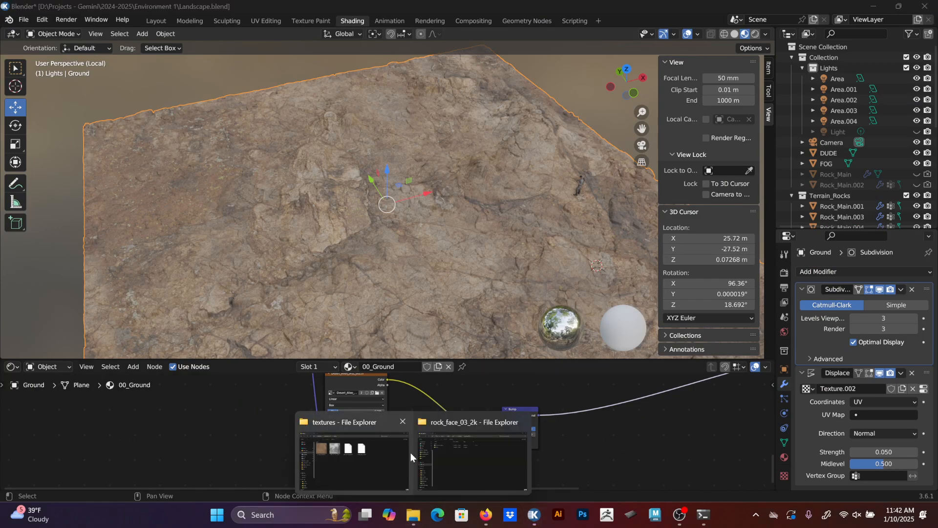
{"action": "left_click", "coordinate": [374, 444]}
{"action": "left_click", "coordinate": [688, 31]}
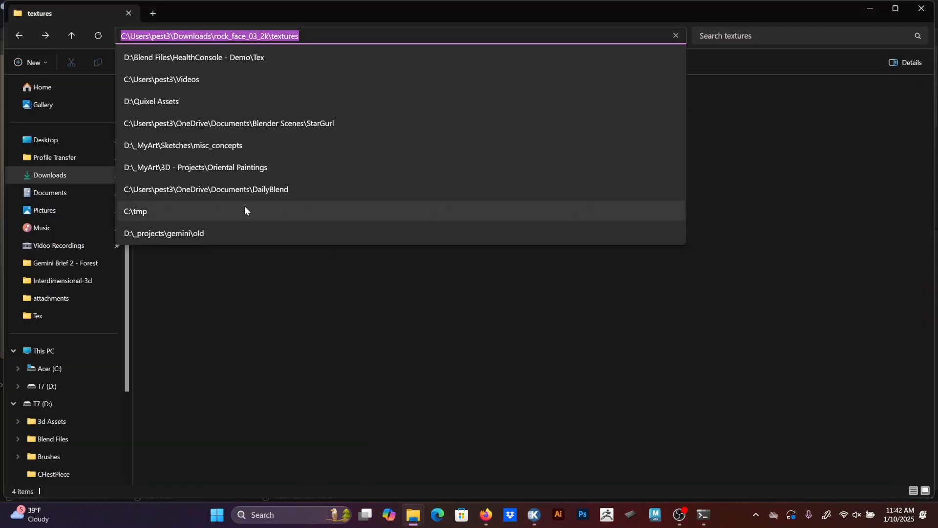
{"action": "left_click", "coordinate": [792, 140]}
{"action": "left_click_drag", "start_coordinate": [796, 19], "coordinate": [2, 188]}
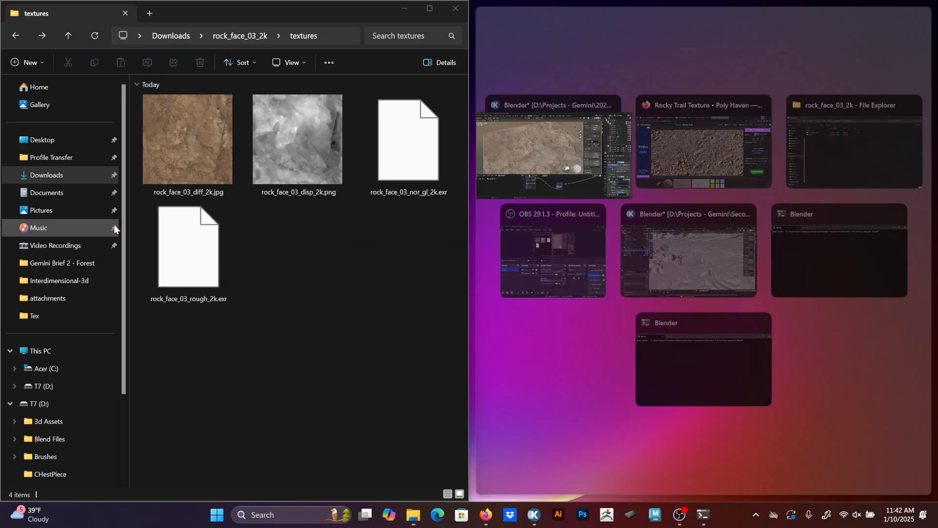
{"action": "left_click", "coordinate": [541, 140]}
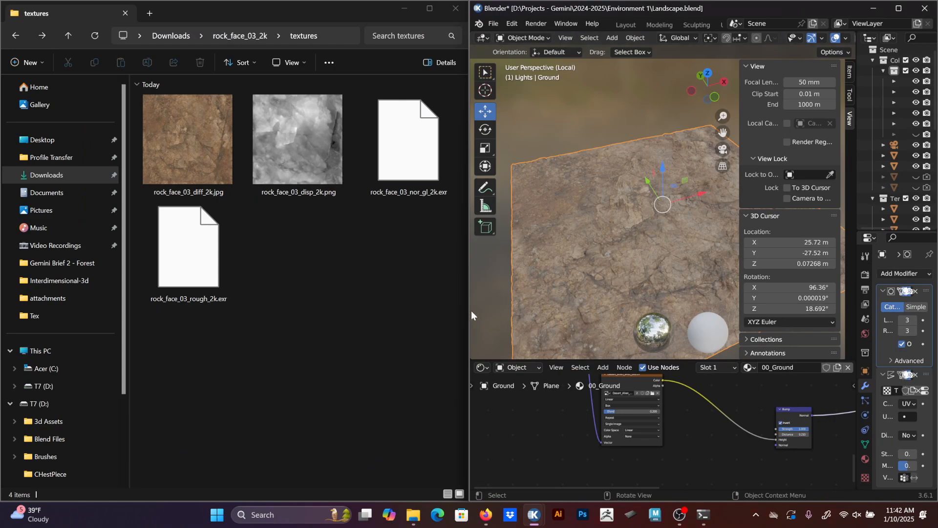
{"action": "left_click_drag", "start_coordinate": [471, 310], "coordinate": [263, 300]}
{"action": "left_click_drag", "start_coordinate": [579, 361], "coordinate": [578, 331]}
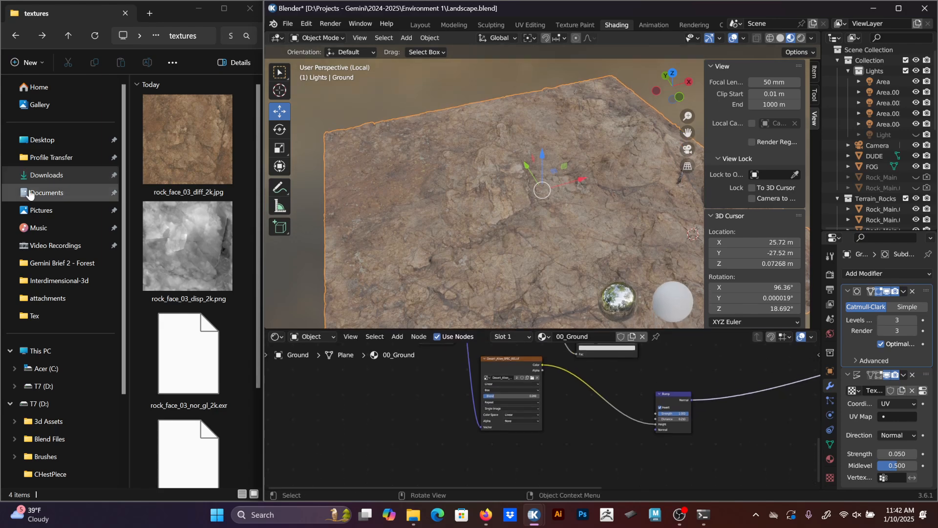
{"action": "left_click_drag", "start_coordinate": [131, 218], "coordinate": [25, 220]}
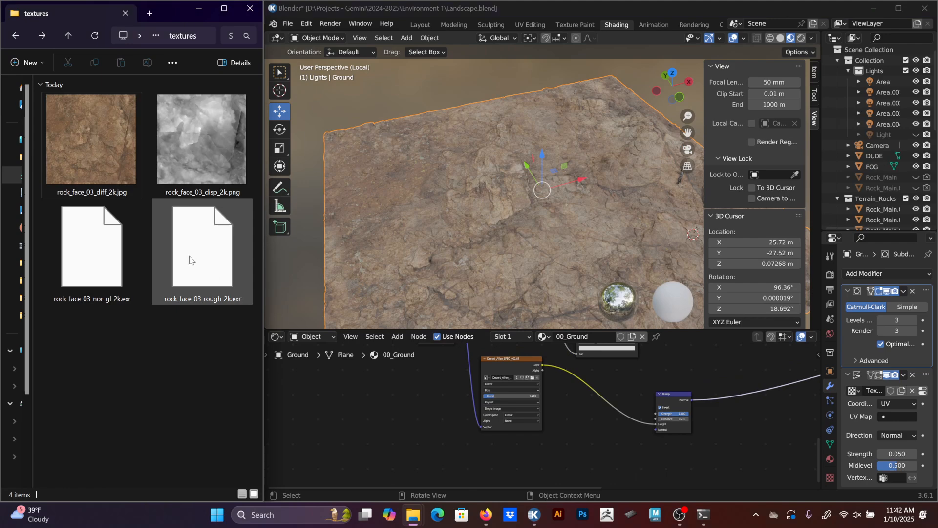
Add rock_face_03_nor_gl_2k.exr to the 00_Ground material as an image texture node placed below the existing texture and Bump nodes.
{"action": "left_click_drag", "start_coordinate": [116, 264], "coordinate": [384, 442]}
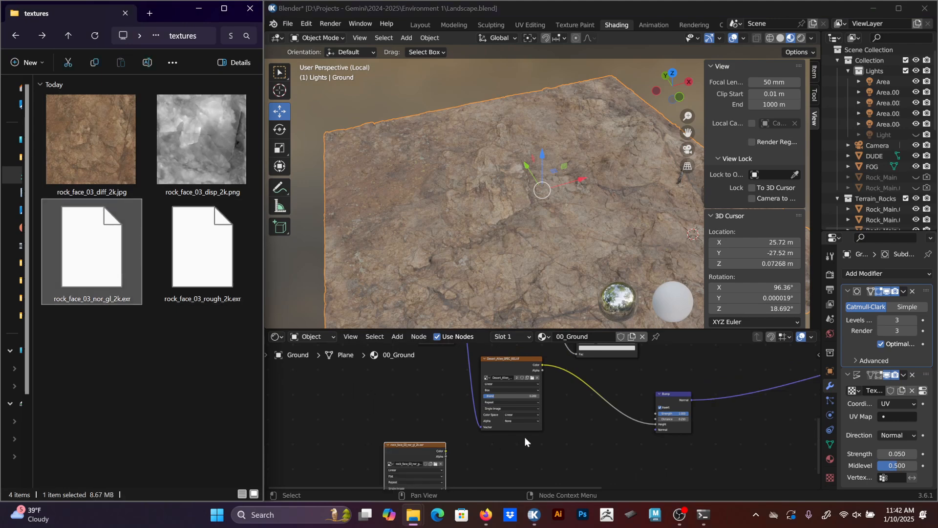
{"action": "middle_click_drag", "start_coordinate": [460, 440], "coordinate": [414, 374]}
{"action": "left_click_drag", "start_coordinate": [375, 390], "coordinate": [511, 402]}
Try feeding the normal texture's Color output directly into the Bump node's Normal input and inspect the effect on the ground.
{"action": "middle_click_drag", "start_coordinate": [508, 273], "coordinate": [526, 192]}
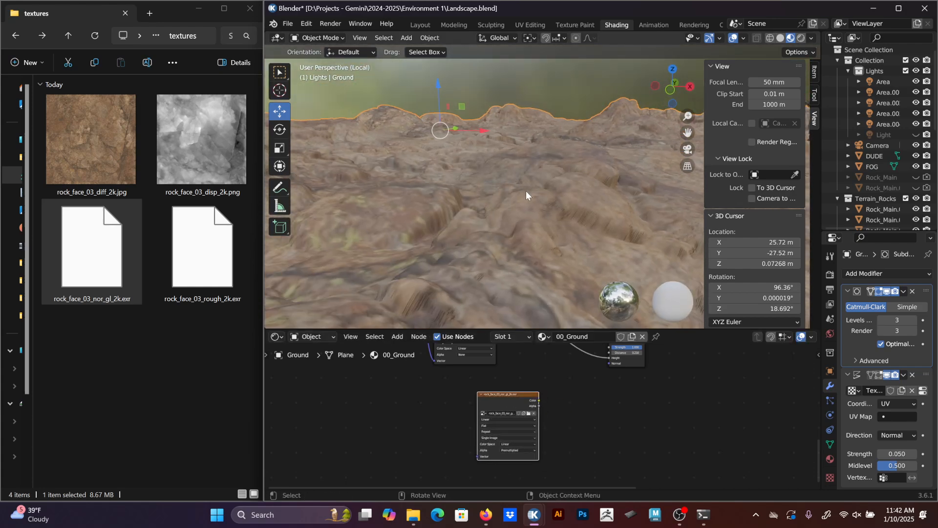
{"action": "scroll", "coordinate": [596, 351], "scroll_direction": "up", "scroll_amount": 3}
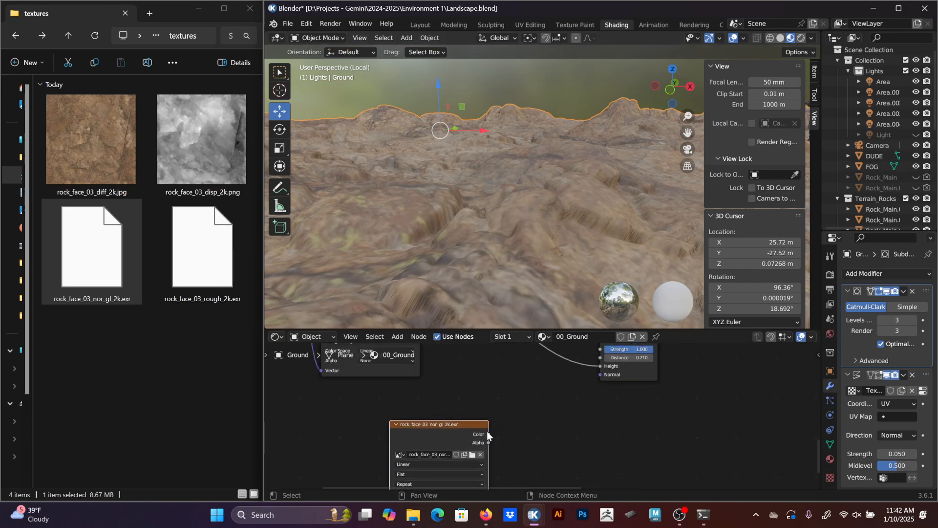
{"action": "left_click_drag", "start_coordinate": [487, 432], "coordinate": [598, 378]}
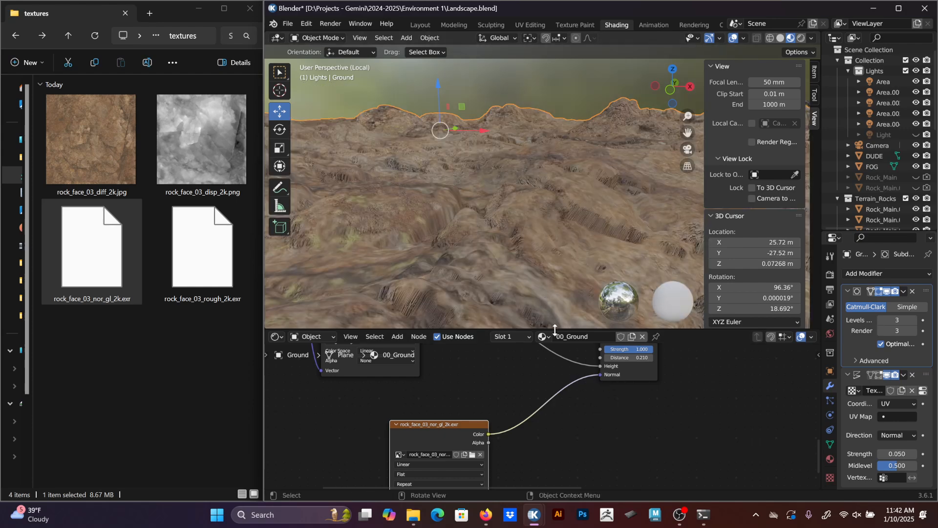
{"action": "middle_click_drag", "start_coordinate": [563, 190], "coordinate": [535, 189]}
{"action": "left_click", "coordinate": [811, 37]}
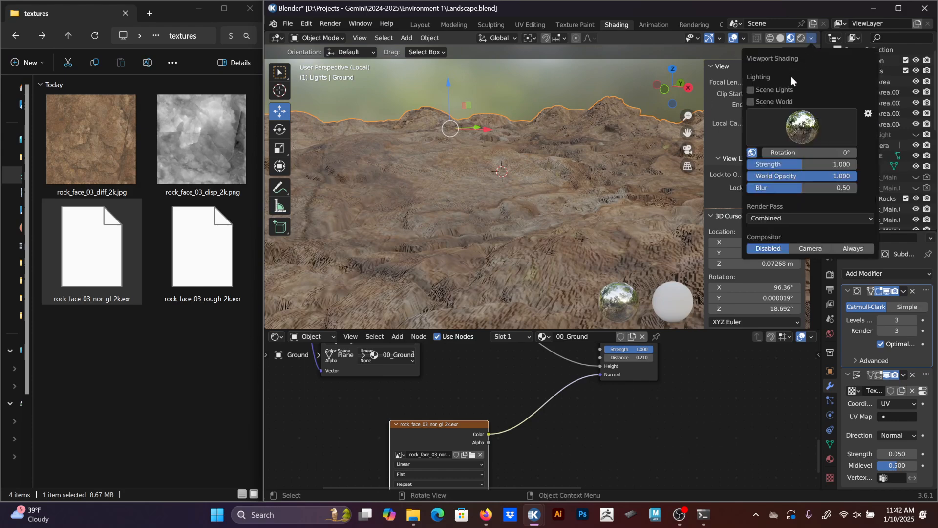
{"action": "left_click", "coordinate": [798, 128]}
{"action": "middle_click_drag", "start_coordinate": [561, 161], "coordinate": [542, 388]}
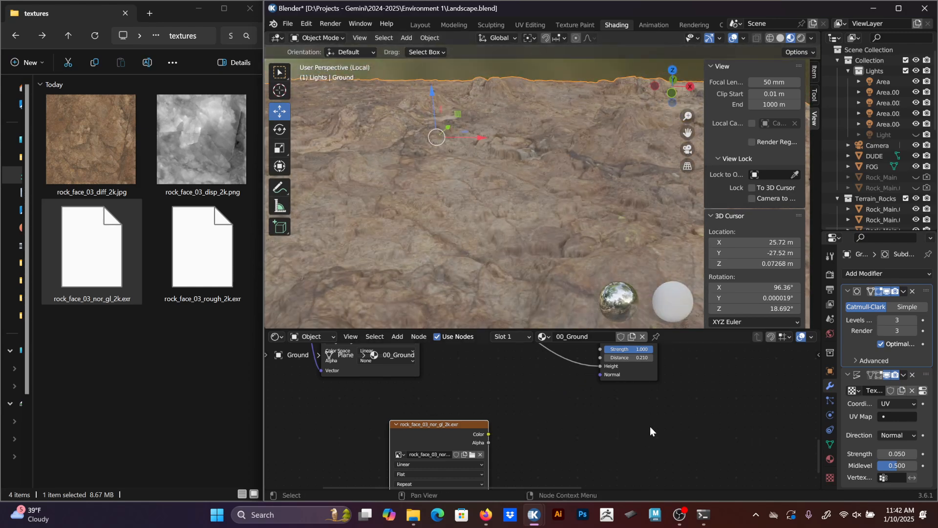
Add a Normal Map node to the 00_Ground material and place it beside the Bump node.
{"action": "middle_click_drag", "start_coordinate": [650, 426], "coordinate": [601, 443]}
{"action": "scroll", "coordinate": [635, 429], "scroll_direction": "down", "scroll_amount": 2}
{"action": "key", "text": "F3"}
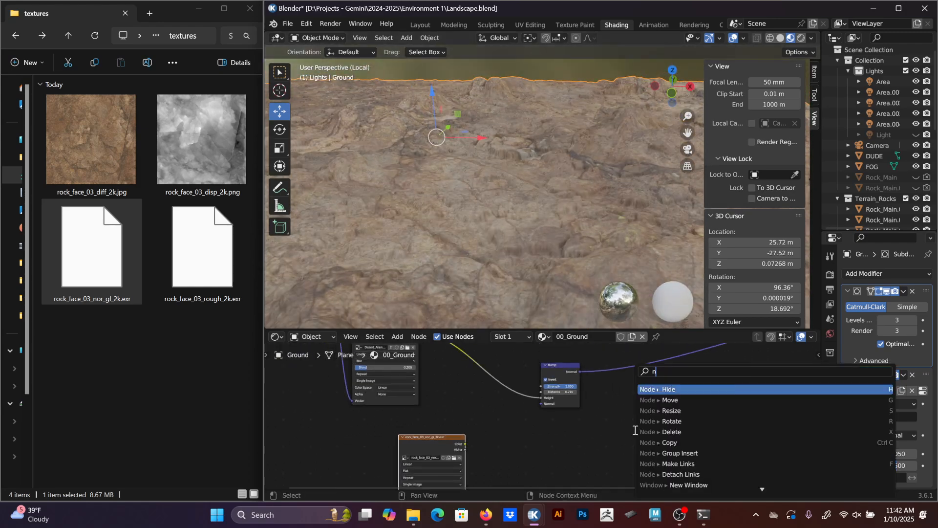
{"action": "type", "text": "nopr"}
{"action": "key", "text": "BackSpace"}
{"action": "key", "text": "BackSpace"}
{"action": "type", "text": "rmal"}
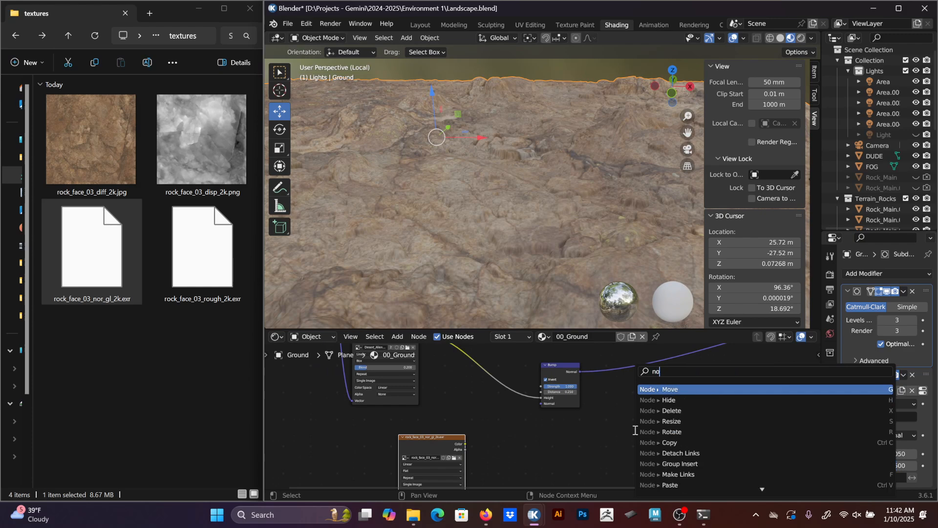
{"action": "type", "text": "m"}
{"action": "key", "text": "Return"}
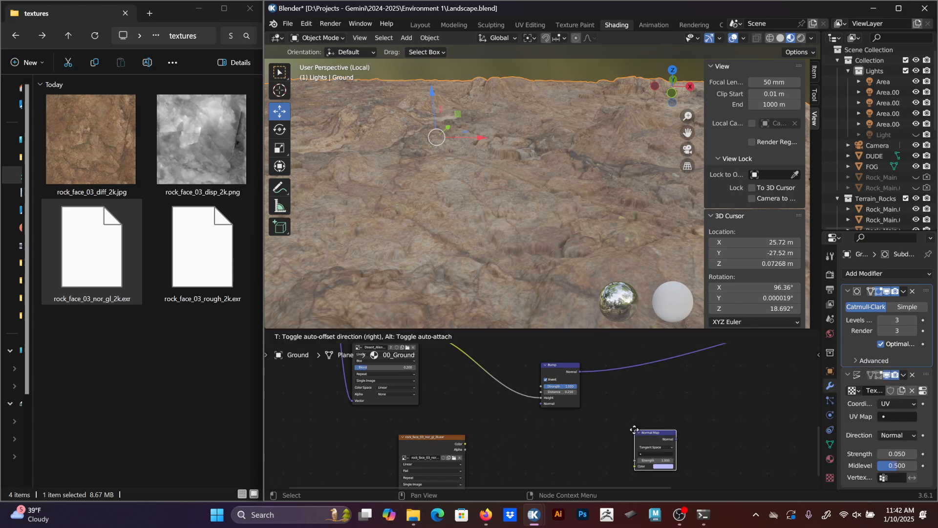
{"action": "left_click", "coordinate": [624, 390]}
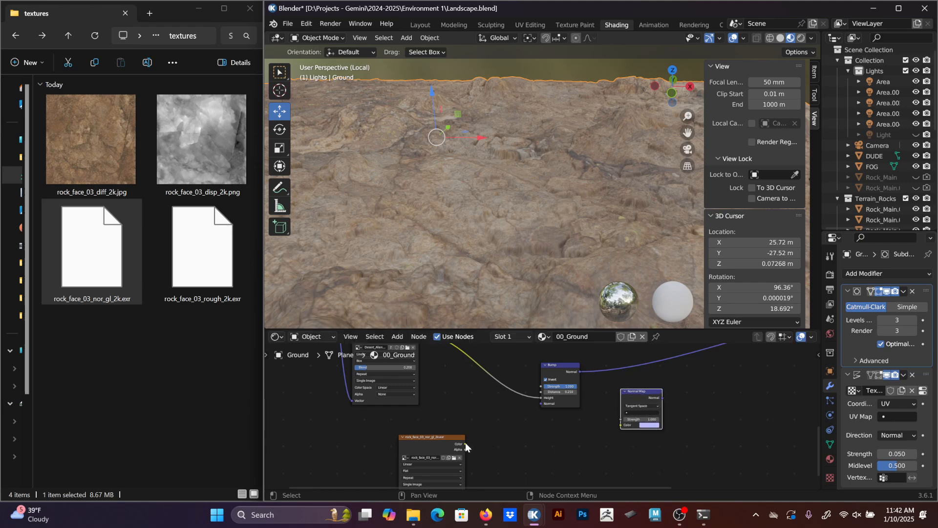
Connect the normal texture's Color through the Normal Map node to the Normal input of the Principled shader.
{"action": "left_click_drag", "start_coordinate": [465, 443], "coordinate": [620, 425]}
{"action": "middle_click_drag", "start_coordinate": [718, 382], "coordinate": [499, 441]}
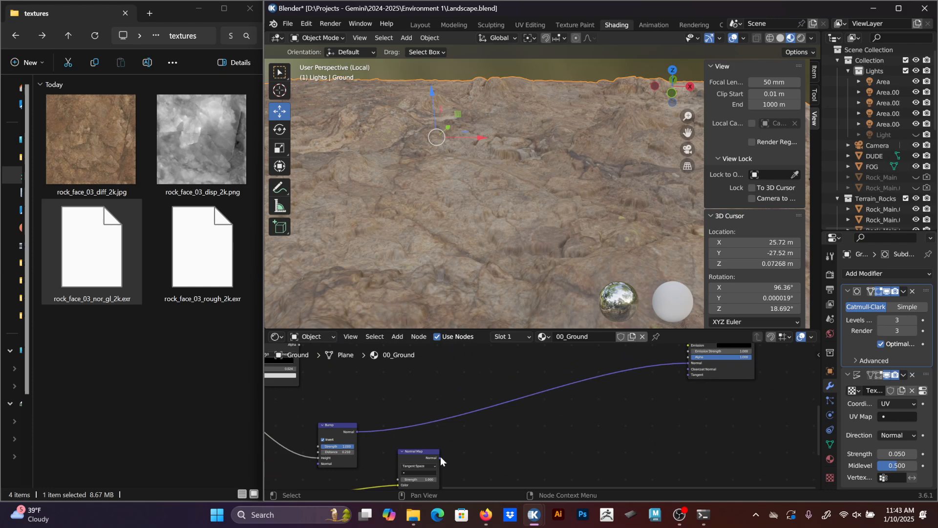
{"action": "left_click_drag", "start_coordinate": [441, 456], "coordinate": [689, 364]}
Connect the normal texture's Color to the Bump node's Normal input, and the Bump output to the Principled shader's Normal.
{"action": "middle_click_drag", "start_coordinate": [466, 430], "coordinate": [659, 364]}
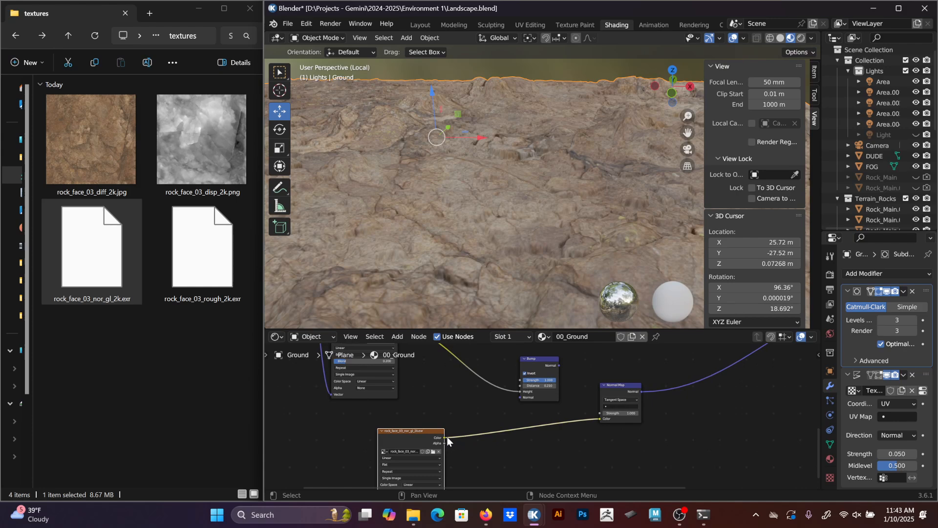
{"action": "left_click_drag", "start_coordinate": [447, 438], "coordinate": [520, 397]}
{"action": "middle_click_drag", "start_coordinate": [621, 382], "coordinate": [471, 421]}
{"action": "scroll", "coordinate": [470, 420], "scroll_direction": "down", "scroll_amount": 1}
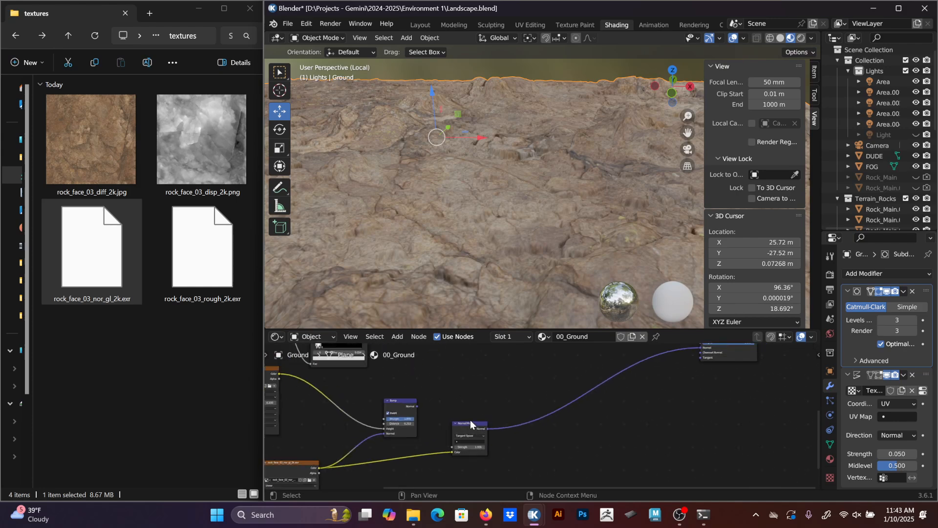
{"action": "scroll", "coordinate": [470, 420], "scroll_direction": "down", "scroll_amount": 1}
{"action": "left_click_drag", "start_coordinate": [444, 408], "coordinate": [669, 361]}
{"action": "middle_click_drag", "start_coordinate": [668, 360], "coordinate": [662, 389]}
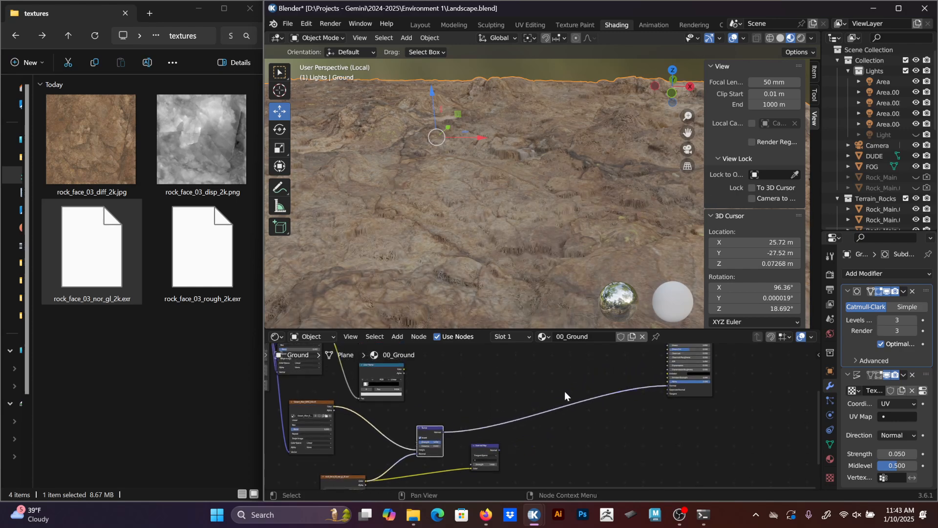
Try the Non-Color color space on the rock_face_03_nor_gl_2k.exr texture node, and settle on Raw.
{"action": "middle_click_drag", "start_coordinate": [483, 414], "coordinate": [543, 372]}
{"action": "scroll", "coordinate": [496, 435], "scroll_direction": "up", "scroll_amount": 5}
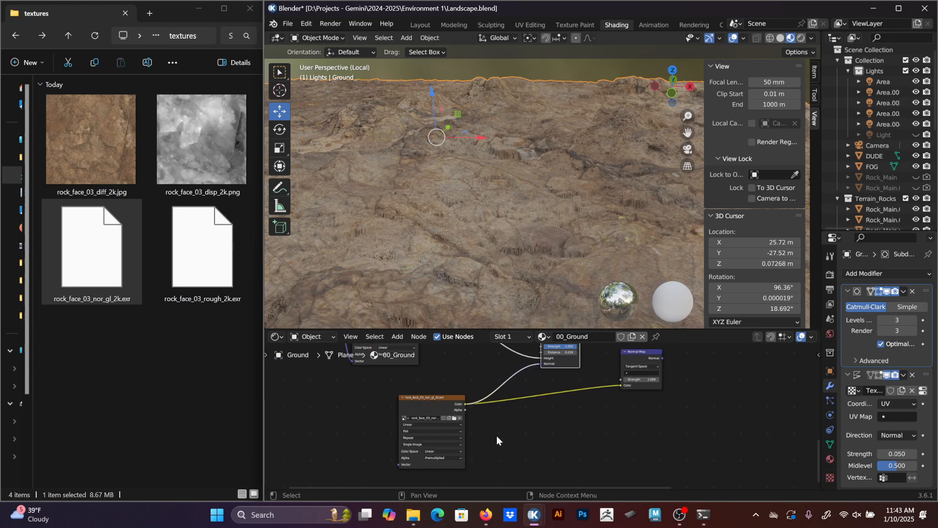
{"action": "scroll", "coordinate": [496, 436], "scroll_direction": "up", "scroll_amount": 9}
{"action": "middle_click_drag", "start_coordinate": [442, 451], "coordinate": [518, 420]}
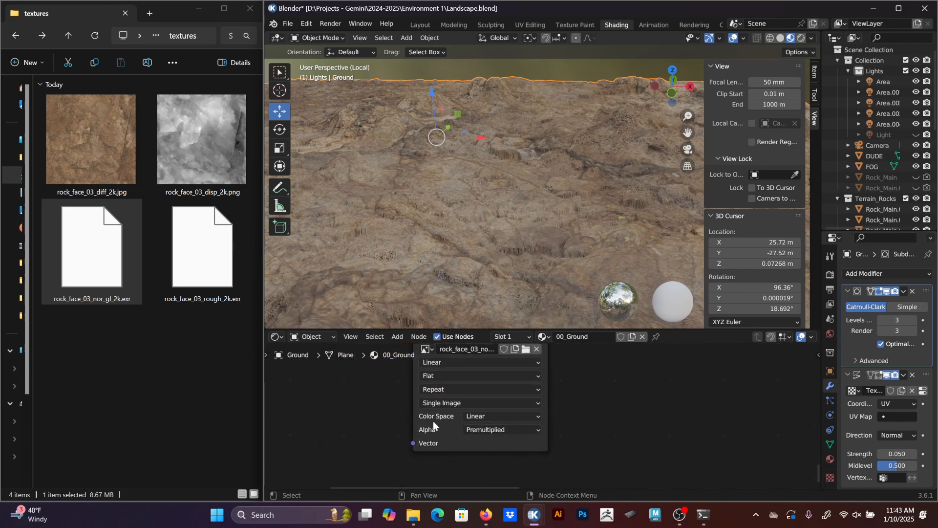
{"action": "left_click", "coordinate": [472, 417]}
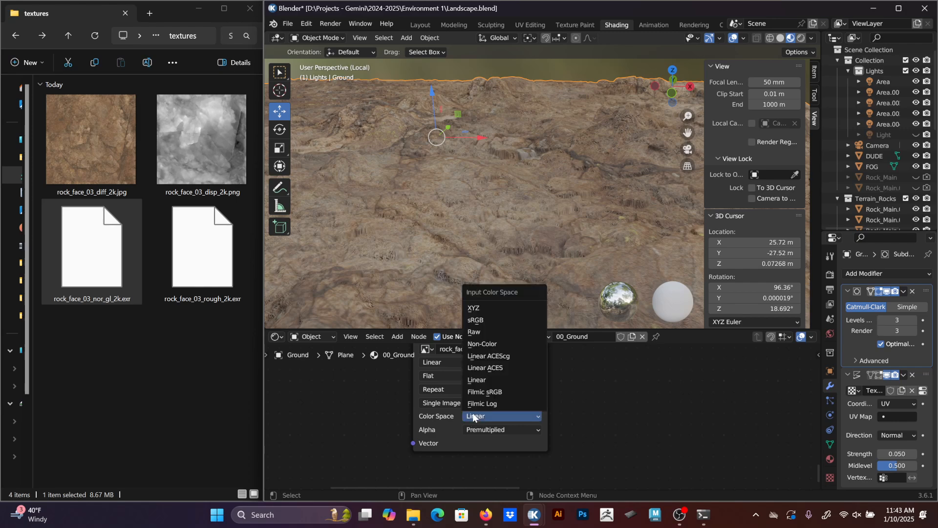
{"action": "left_click", "coordinate": [482, 343]}
{"action": "scroll", "coordinate": [530, 398], "scroll_direction": "down", "scroll_amount": 3}
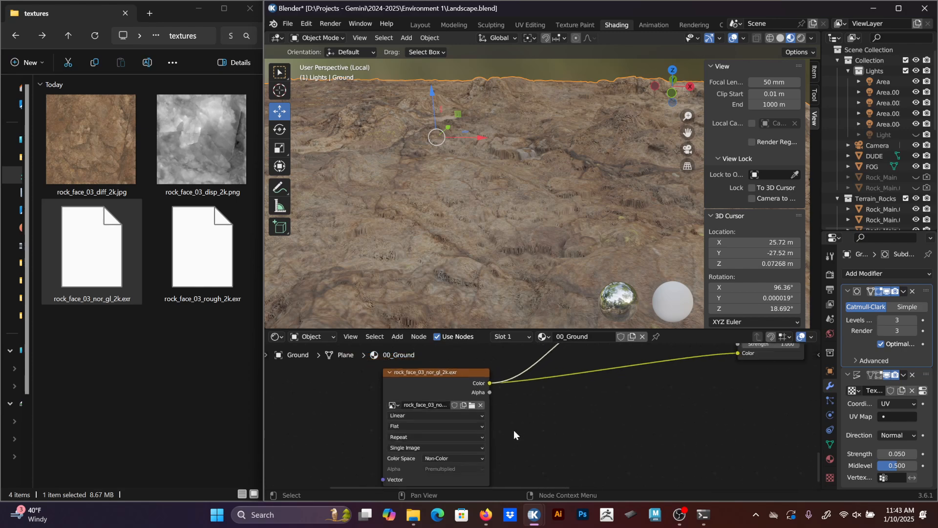
{"action": "left_click", "coordinate": [469, 454]}
{"action": "left_click", "coordinate": [440, 393]}
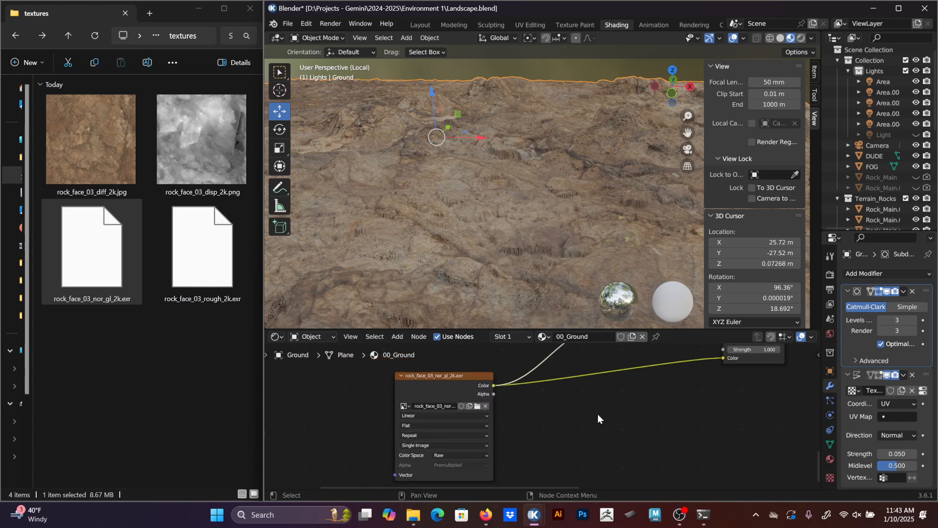
Connect the Normal Map node's output to the Principled shader's Normal input and inspect the ground surface up close.
{"action": "middle_click_drag", "start_coordinate": [597, 414], "coordinate": [527, 425]}
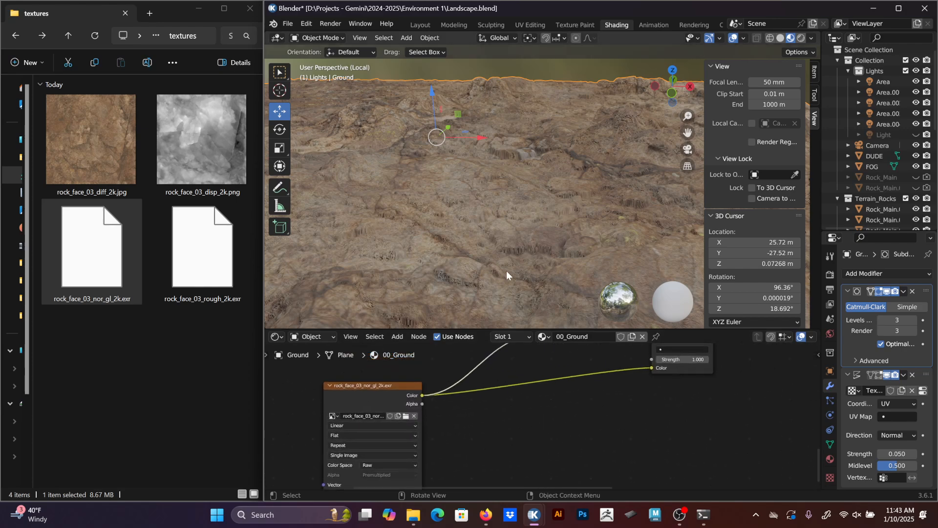
{"action": "middle_click_drag", "start_coordinate": [706, 398], "coordinate": [631, 442]}
{"action": "scroll", "coordinate": [626, 411], "scroll_direction": "down", "scroll_amount": 5}
{"action": "middle_click_drag", "start_coordinate": [654, 403], "coordinate": [414, 444]}
{"action": "scroll", "coordinate": [630, 418], "scroll_direction": "up", "scroll_amount": 2}
{"action": "scroll", "coordinate": [458, 424], "scroll_direction": "down", "scroll_amount": 3}
{"action": "mouse_move", "coordinate": [327, 439]}
{"action": "left_mouse_down"}
{"action": "mouse_move", "coordinate": [585, 348]}
{"action": "mouse_move", "coordinate": [565, 412]}
{"action": "mouse_move", "coordinate": [581, 419]}
{"action": "left_mouse_up"}
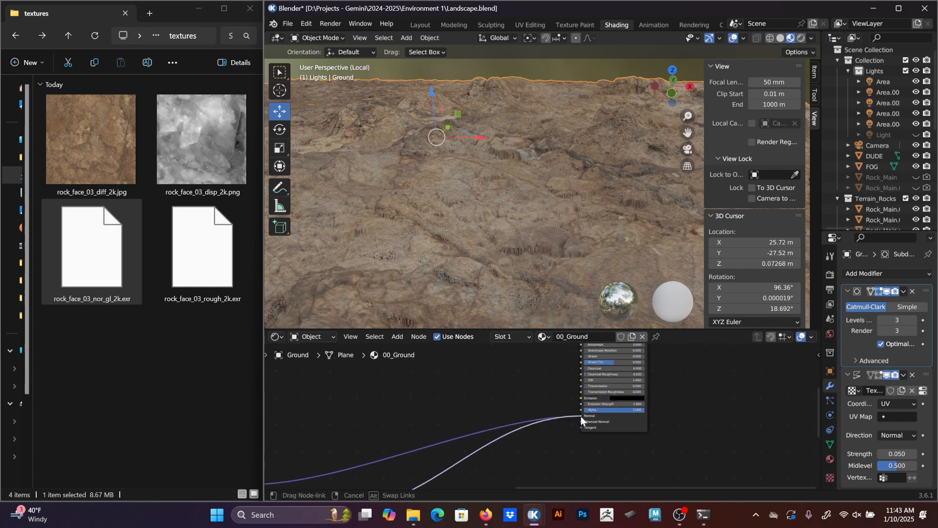
{"action": "middle_click_drag", "start_coordinate": [533, 257], "coordinate": [540, 201]}
{"action": "key", "text": "KP_Decimal"}
{"action": "scroll", "coordinate": [530, 234], "scroll_direction": "up", "scroll_amount": 7}
{"action": "scroll", "coordinate": [540, 202], "scroll_direction": "up", "scroll_amount": 4}
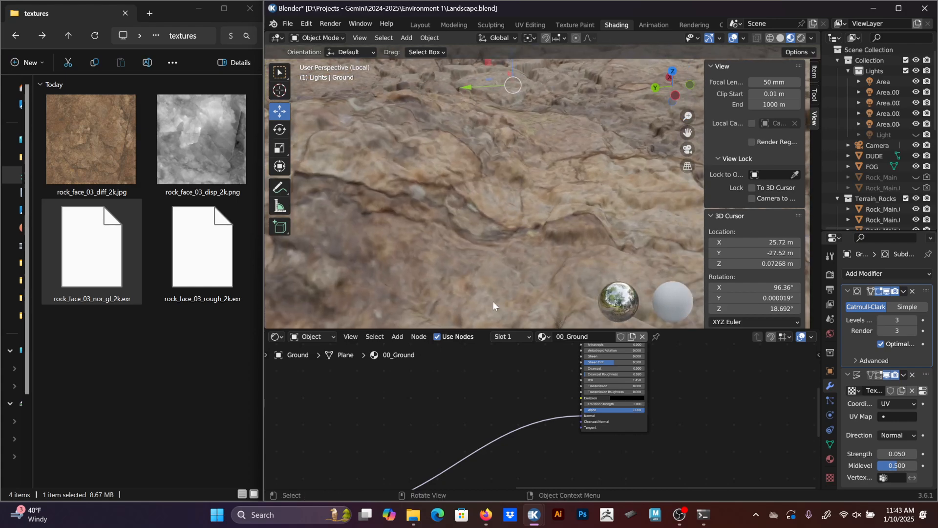
Try adjusting the Normal Map node's Strength, and undo the change.
{"action": "middle_click_drag", "start_coordinate": [447, 380], "coordinate": [543, 359]}
{"action": "middle_click_drag", "start_coordinate": [483, 451], "coordinate": [521, 407]}
{"action": "scroll", "coordinate": [513, 429], "scroll_direction": "up", "scroll_amount": 4}
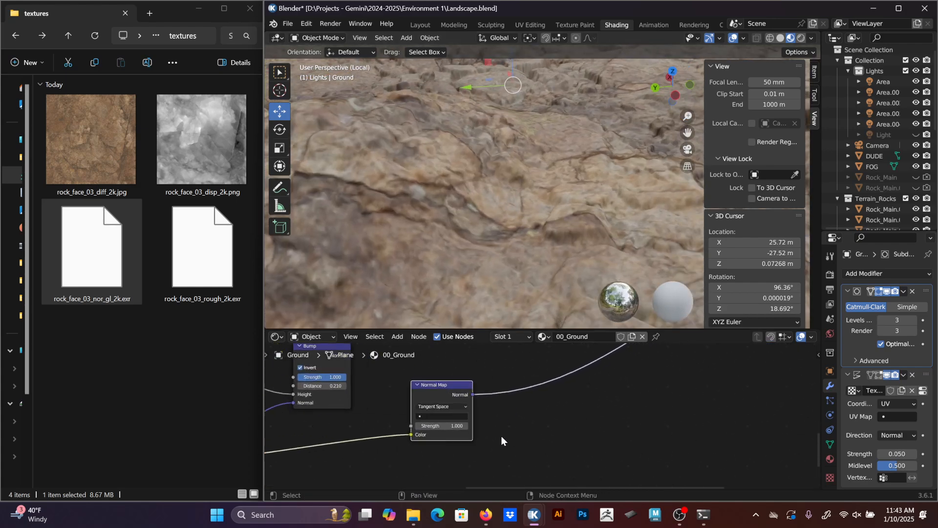
{"action": "mouse_move", "coordinate": [443, 425]}
{"action": "left_mouse_down"}
{"action": "mouse_move", "coordinate": [469, 426]}
{"action": "mouse_move", "coordinate": [420, 426]}
{"action": "mouse_move", "coordinate": [586, 425]}
{"action": "mouse_move", "coordinate": [415, 426]}
{"action": "mouse_move", "coordinate": [471, 426]}
{"action": "left_mouse_up"}
{"action": "key", "text": "ctrl+z"}
Add Texture Coordinate and Mapping nodes to both the rock_face_03 diffuse and normal texture nodes.
{"action": "scroll", "coordinate": [540, 415], "scroll_direction": "down", "scroll_amount": 4}
{"action": "scroll", "coordinate": [517, 409], "scroll_direction": "down", "scroll_amount": 5}
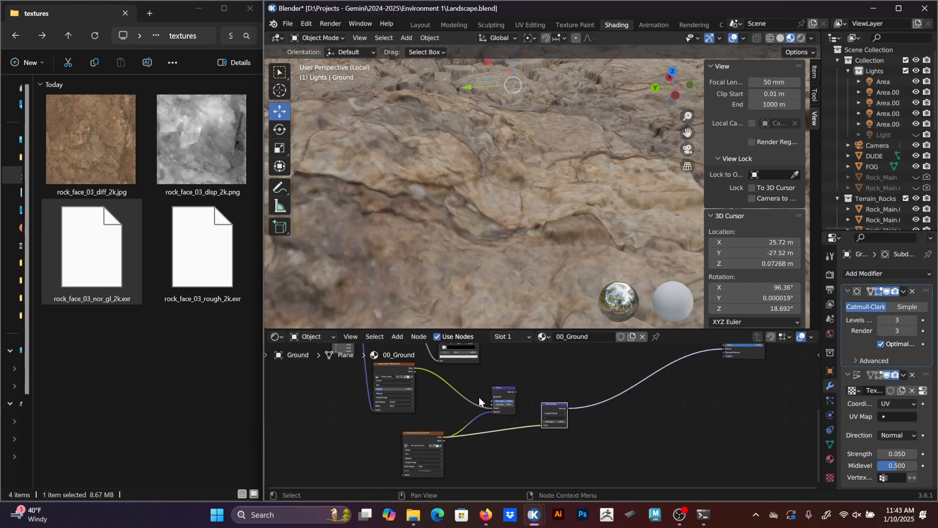
{"action": "scroll", "coordinate": [602, 417], "scroll_direction": "down", "scroll_amount": 2}
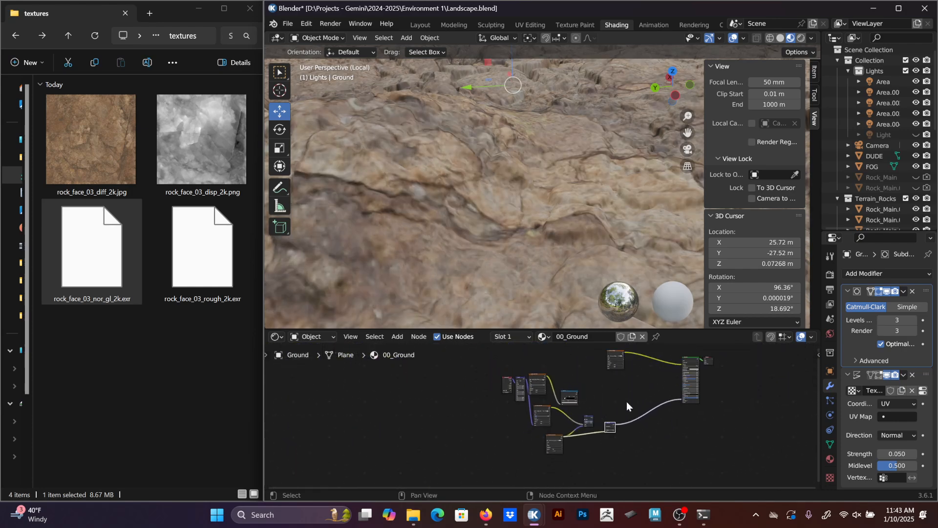
{"action": "left_click", "coordinate": [608, 360]}
{"action": "left_click", "coordinate": [555, 436], "text": "shift"}
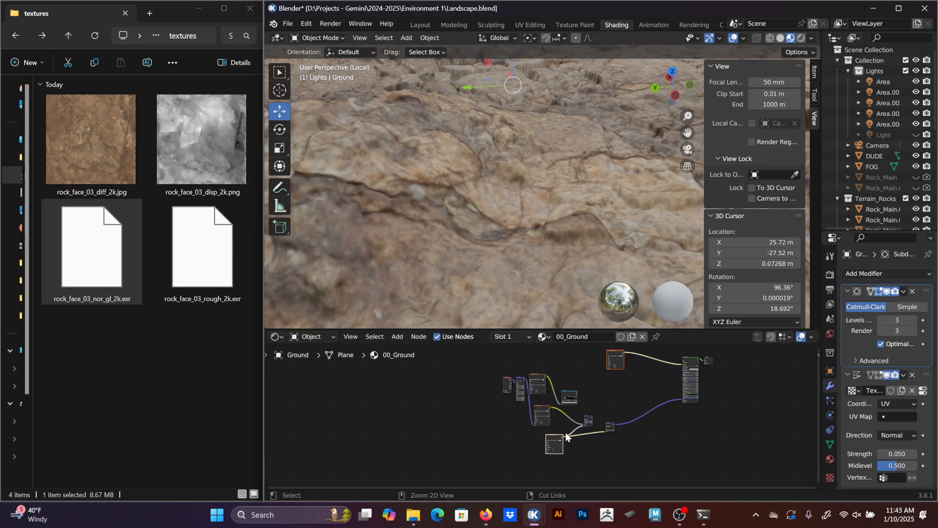
{"action": "key", "text": "ctrl+t"}
{"action": "key", "text": "g"}
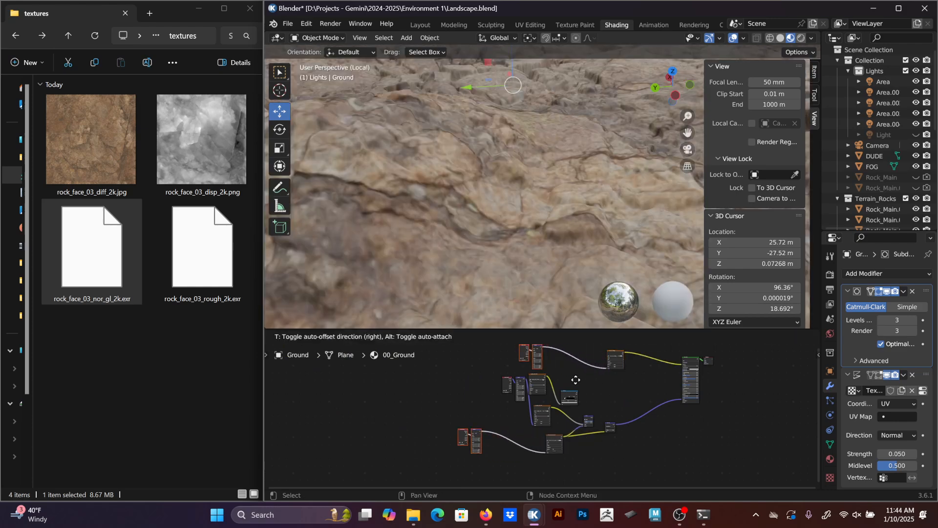
{"action": "left_click", "coordinate": [527, 388]}
Delete the Texture Coordinate and Mapping pair attached to the diffuse texture.
{"action": "scroll", "coordinate": [527, 388], "scroll_direction": "up", "scroll_amount": 2}
{"action": "middle_click_drag", "start_coordinate": [473, 380], "coordinate": [561, 438]}
{"action": "left_click_drag", "start_coordinate": [494, 381], "coordinate": [578, 408]}
{"action": "key", "text": "x"}
Move the remaining Mapping and Texture Coordinate nodes beside the diffuse texture node.
{"action": "middle_click_drag", "start_coordinate": [667, 411], "coordinate": [665, 372]}
{"action": "scroll", "coordinate": [514, 452], "scroll_direction": "down", "scroll_amount": 3}
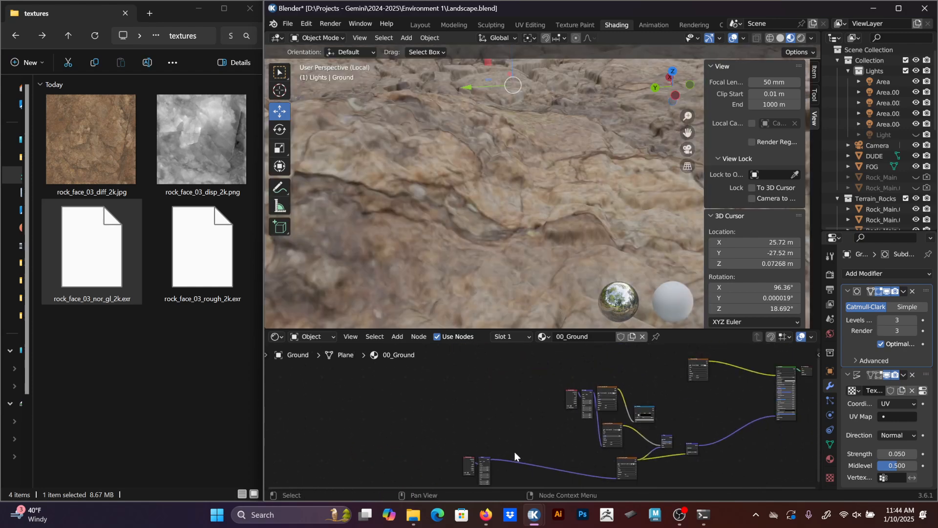
{"action": "left_click_drag", "start_coordinate": [492, 458], "coordinate": [670, 372]}
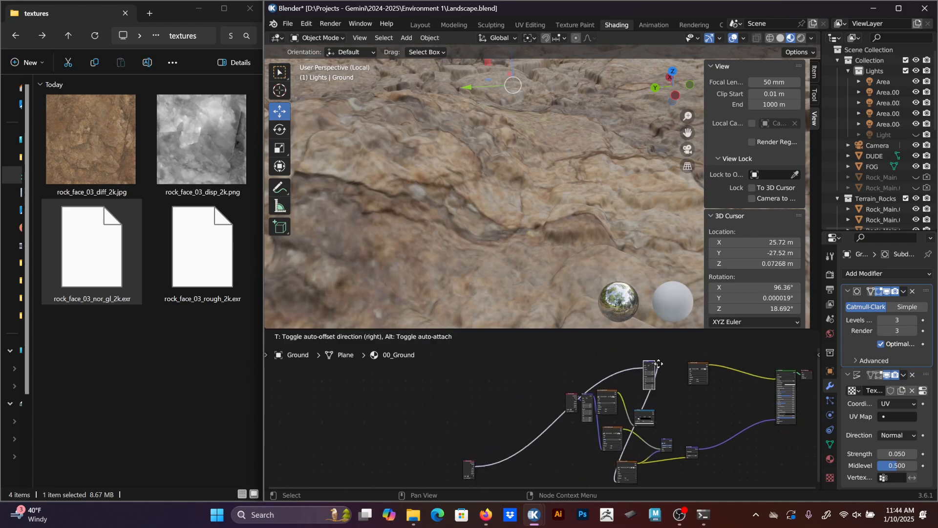
{"action": "left_click_drag", "start_coordinate": [469, 466], "coordinate": [637, 376]}
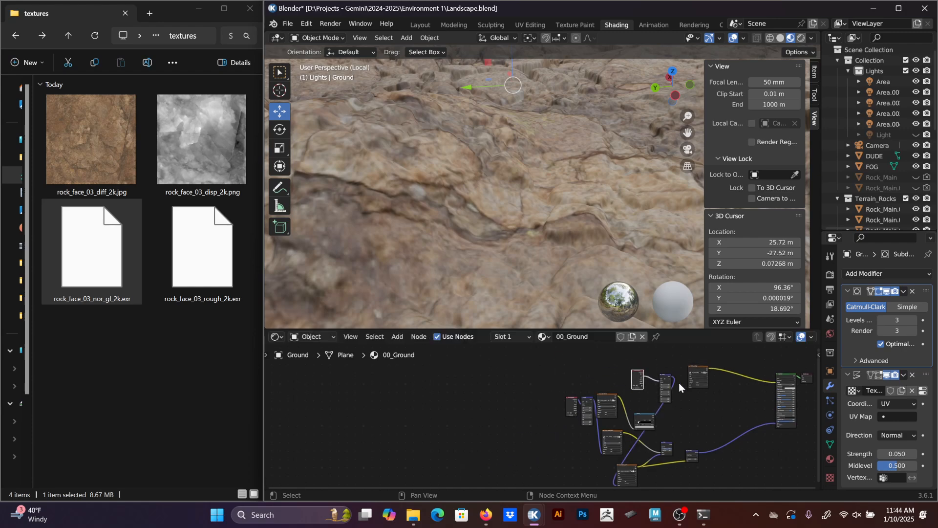
Connect the shared Mapping node's Vector output to the diffuse texture's Vector input.
{"action": "scroll", "coordinate": [679, 383], "scroll_direction": "up", "scroll_amount": 4}
{"action": "key", "text": "KP_Decimal"}
{"action": "scroll", "coordinate": [544, 373], "scroll_direction": "up", "scroll_amount": 14}
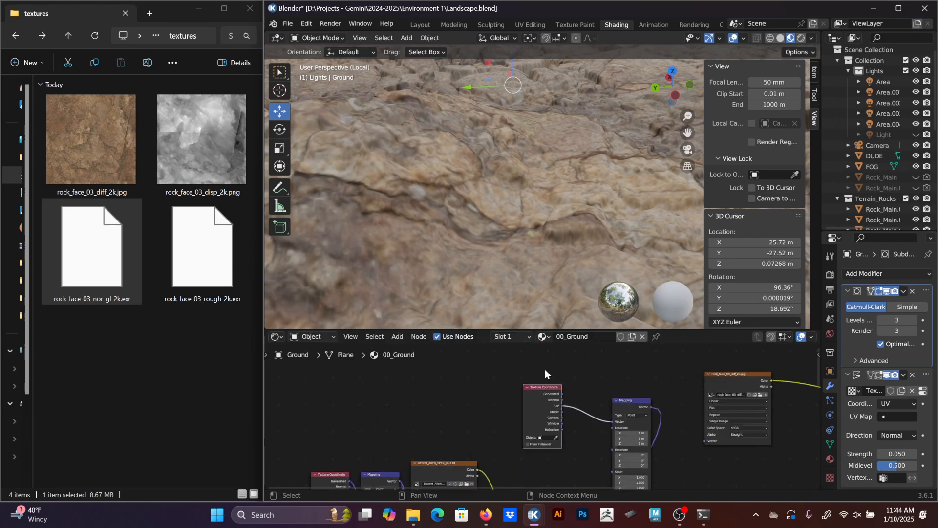
{"action": "middle_click_drag", "start_coordinate": [793, 423], "coordinate": [530, 409]}
{"action": "left_click_drag", "start_coordinate": [510, 383], "coordinate": [627, 456]}
Try a Mapping scale of 4.050 on X, Y and Z for both rock textures, and undo it.
{"action": "scroll", "coordinate": [570, 435], "scroll_direction": "down", "scroll_amount": 2}
{"action": "middle_click_drag", "start_coordinate": [570, 435], "coordinate": [549, 417]}
{"action": "scroll", "coordinate": [562, 426], "scroll_direction": "down", "scroll_amount": 2}
{"action": "left_click_drag", "start_coordinate": [502, 429], "coordinate": [617, 443]}
{"action": "middle_click_drag", "start_coordinate": [487, 269], "coordinate": [524, 230]}
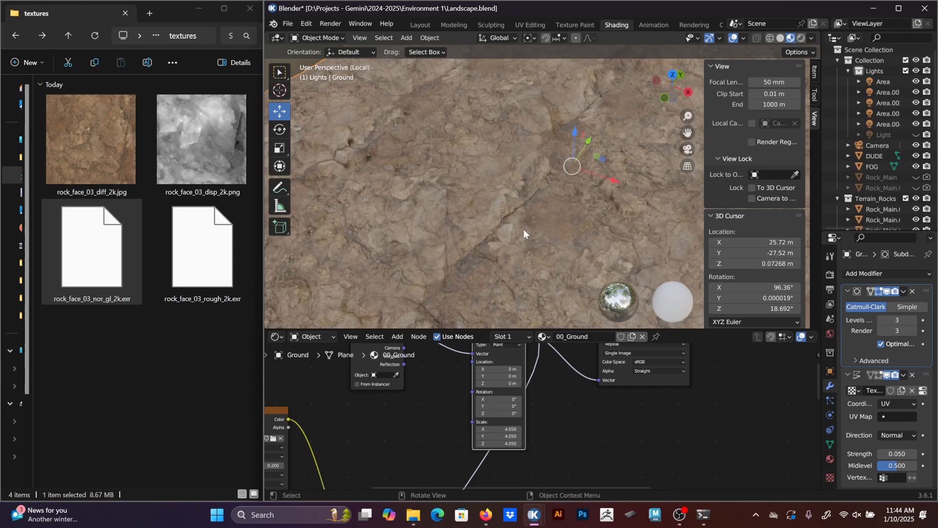
{"action": "key", "text": "ctrl+z"}
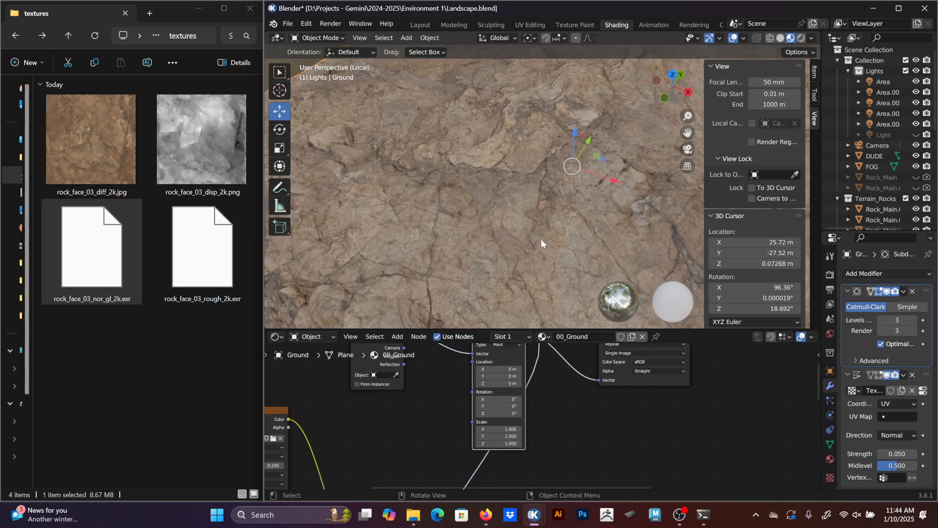
Show the ground through the camera, and close the textures folder window to give Blender a maximized window with a taller 3D viewport.
{"action": "scroll", "coordinate": [516, 220], "scroll_direction": "up", "scroll_amount": 5}
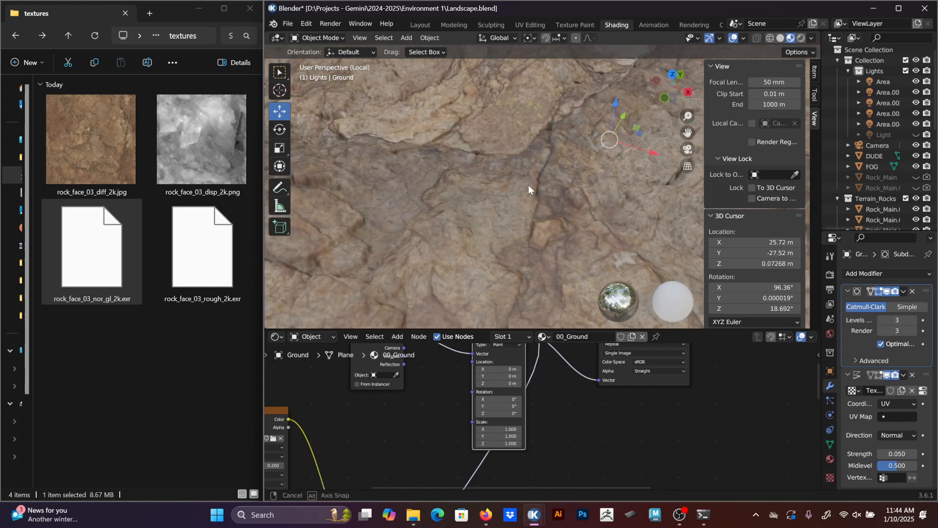
{"action": "key", "text": "KP_0"}
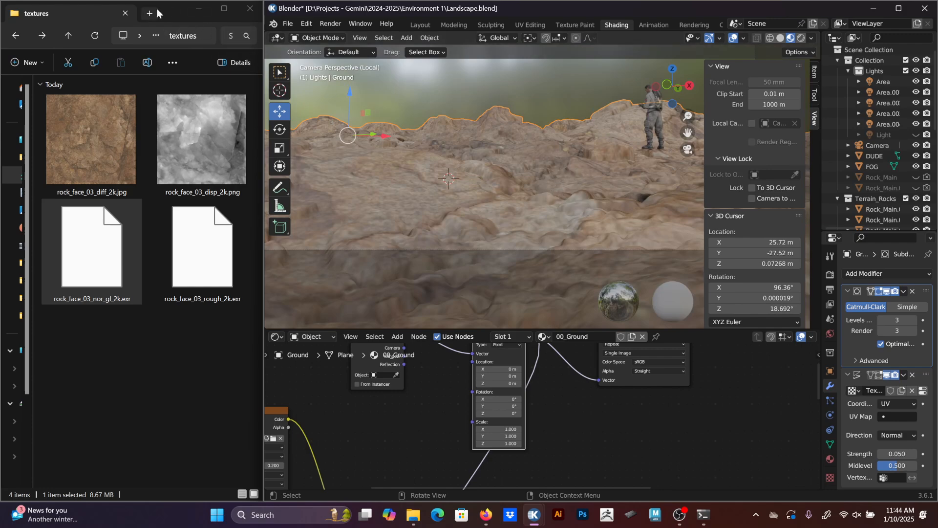
{"action": "left_click", "coordinate": [129, 15]}
{"action": "left_click", "coordinate": [903, 8]}
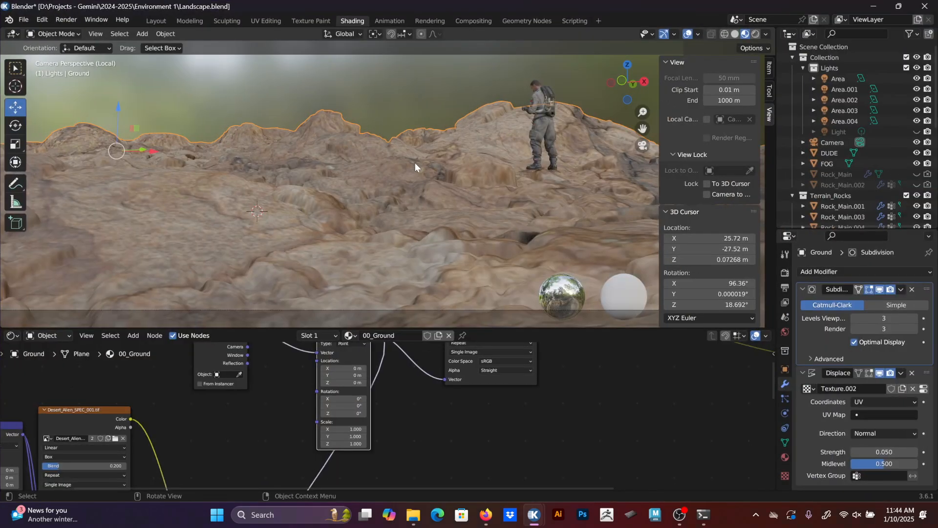
{"action": "left_click_drag", "start_coordinate": [609, 327], "coordinate": [611, 428]}
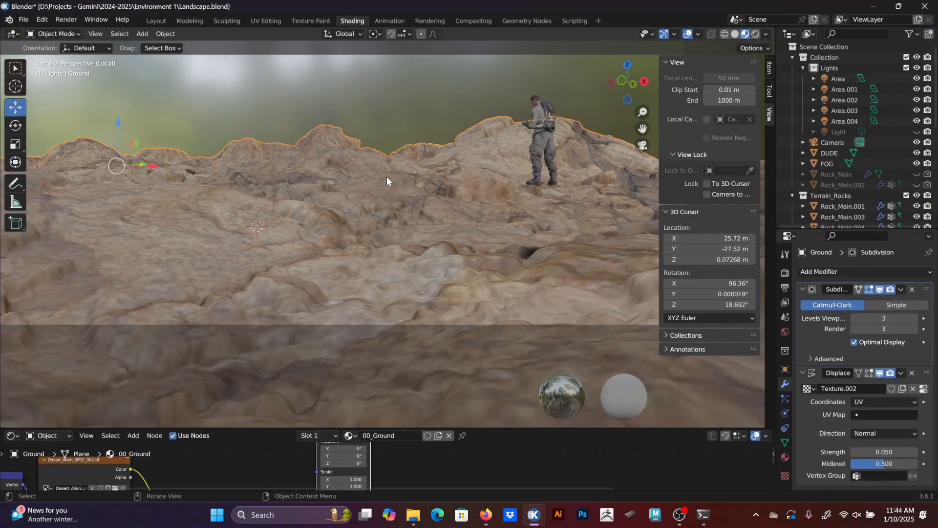
Switch to the Layout workspace, leave local view, and show the full scene through the camera with rendered shading.
{"action": "middle_click_drag", "start_coordinate": [436, 137], "coordinate": [465, 175]}
{"action": "left_click", "coordinate": [157, 21]}
{"action": "key", "text": "KP_0"}
{"action": "key", "text": "KP_Divide"}
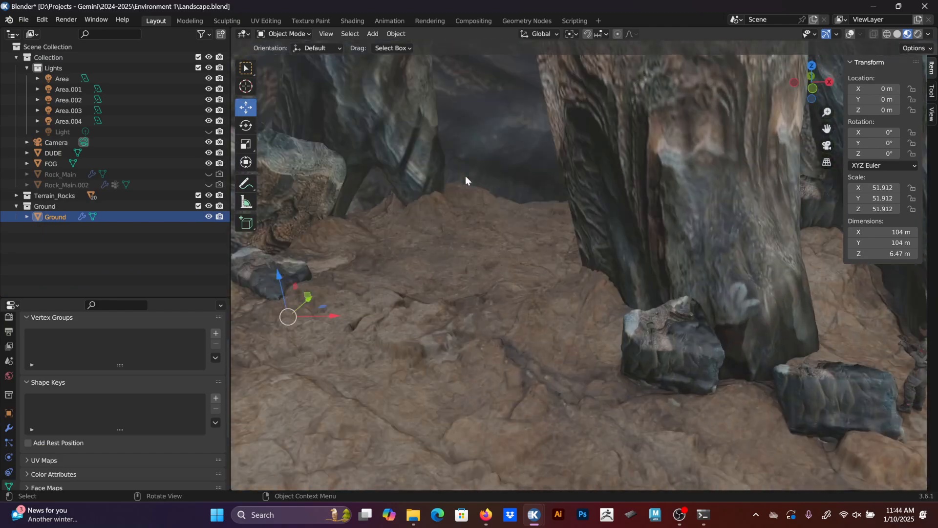
{"action": "key", "text": "KP_0"}
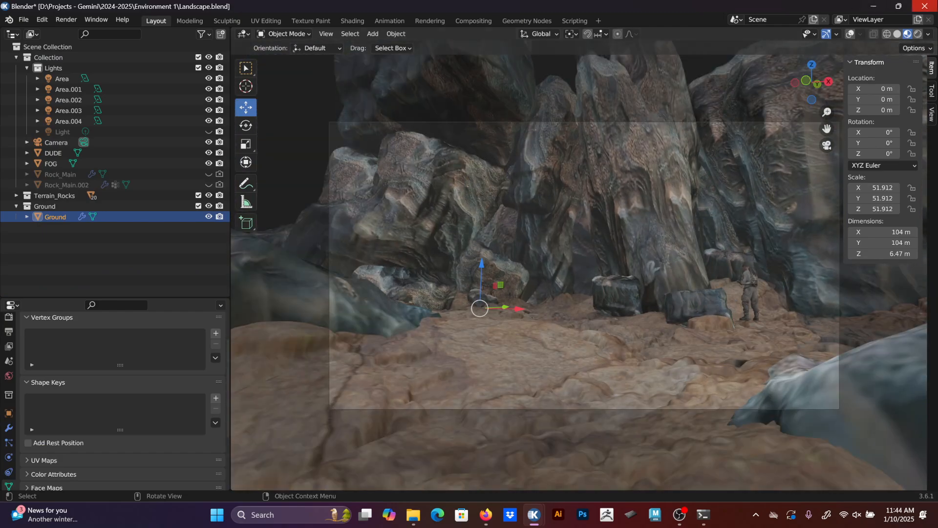
{"action": "left_click", "coordinate": [918, 34]}
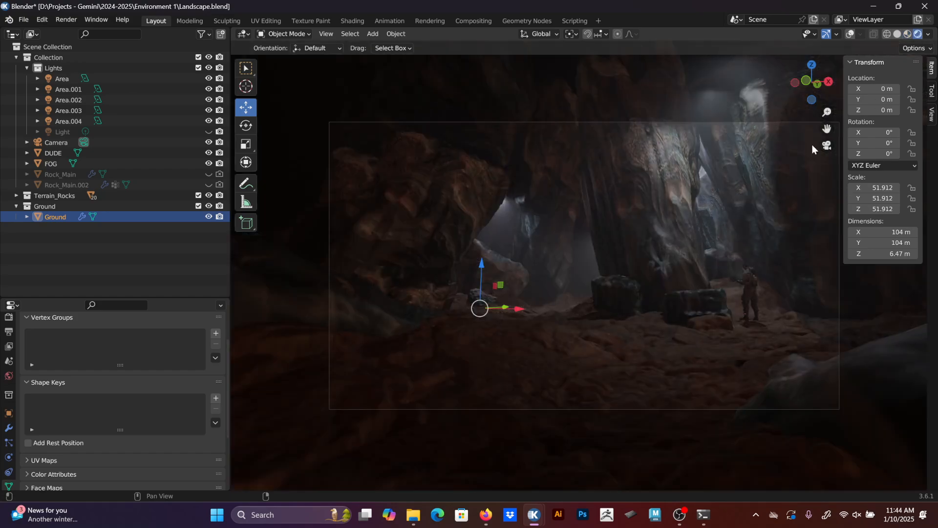
Select the Ground object and set its Subdivision modifier's viewport level to 4.
{"action": "left_click", "coordinate": [409, 182]}
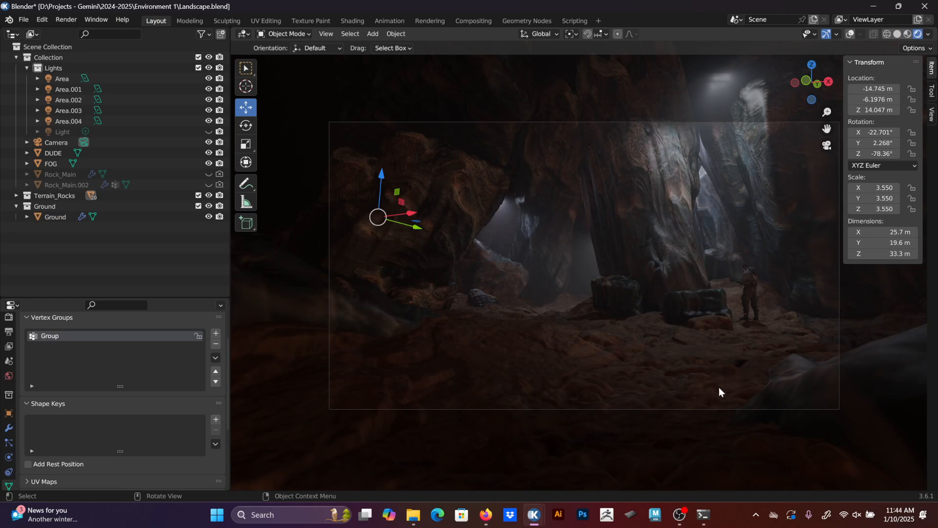
{"action": "scroll", "coordinate": [710, 397], "scroll_direction": "up", "scroll_amount": 3}
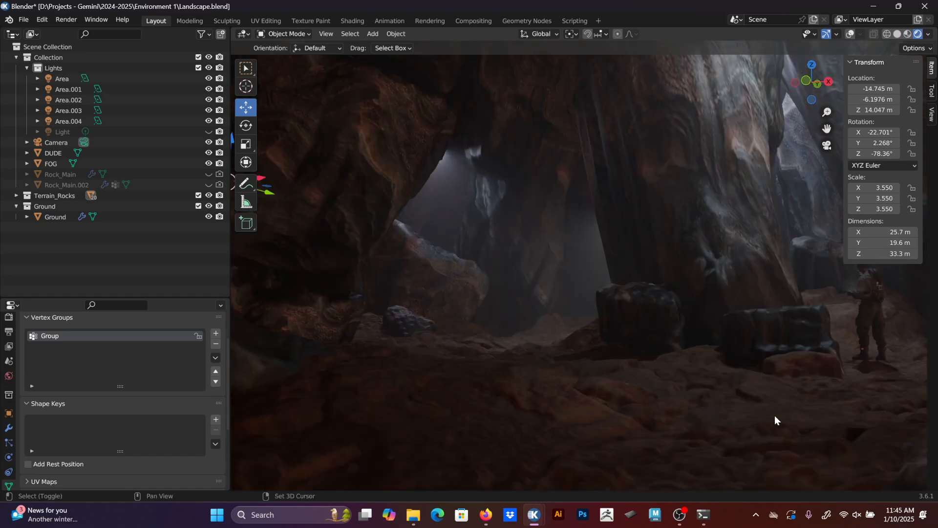
{"action": "middle_click_drag", "start_coordinate": [775, 416], "coordinate": [691, 351], "text": "shift"}
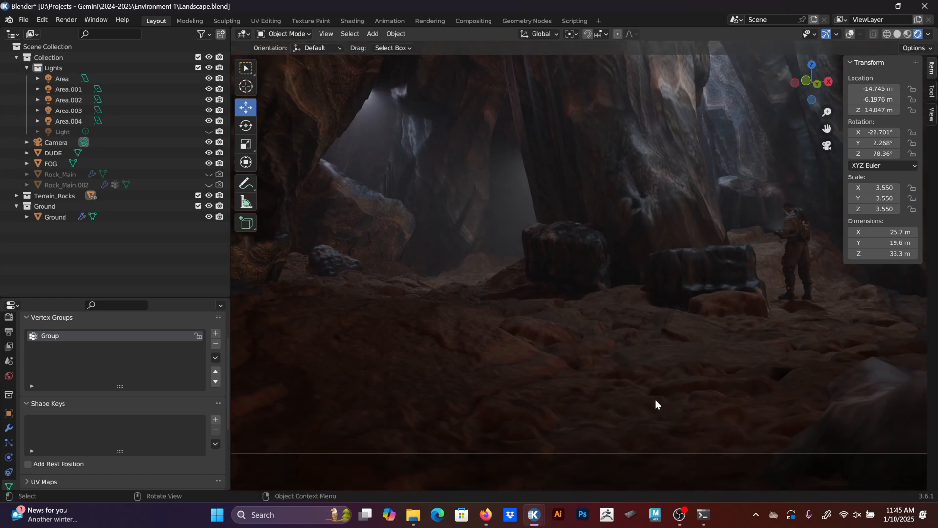
{"action": "left_click", "coordinate": [631, 372]}
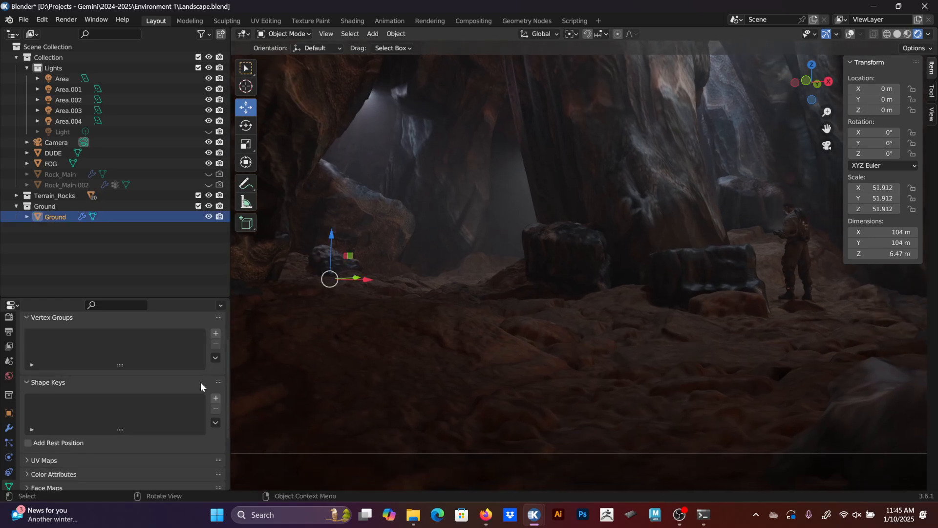
{"action": "left_click", "coordinate": [8, 427]}
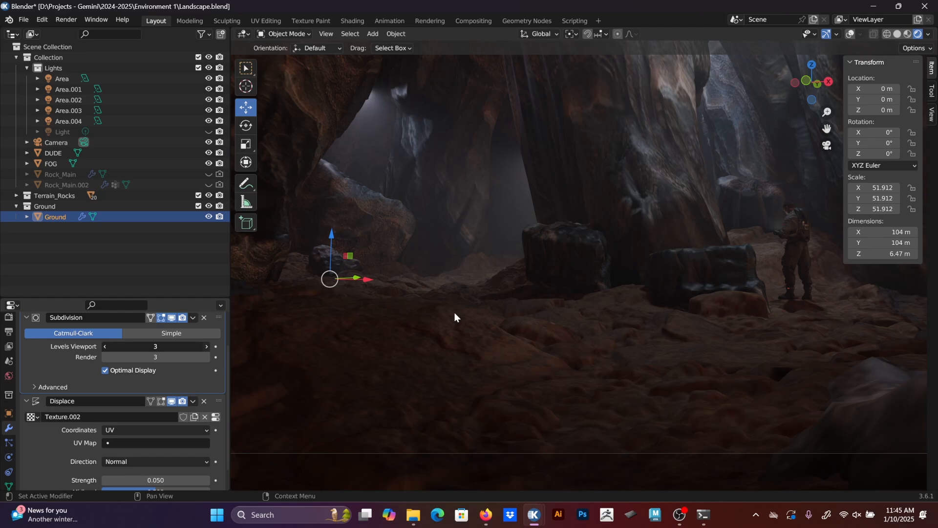
{"action": "key", "text": "ctrl+4"}
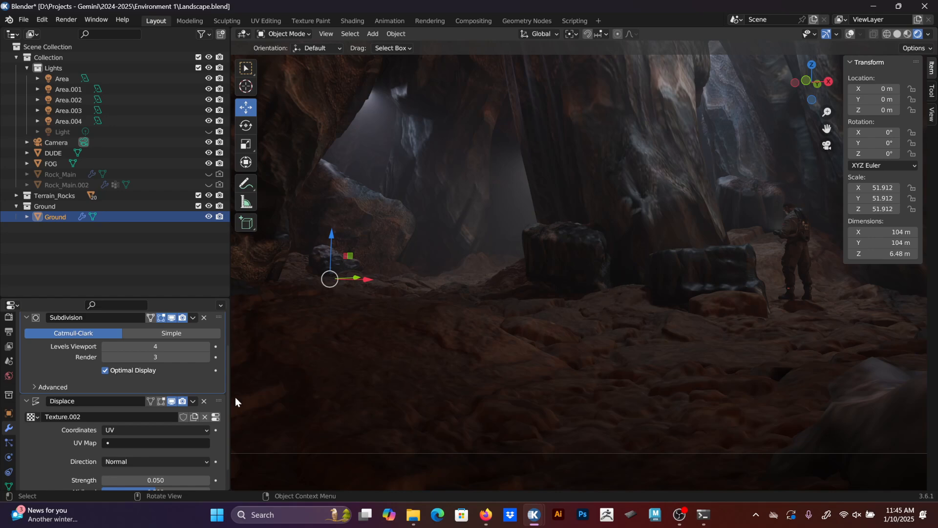
Set the Ground's Subdivision viewport level to 3 while viewing through the camera, and hide the viewport gizmos.
{"action": "scroll", "coordinate": [177, 415], "scroll_direction": "down", "scroll_amount": 1}
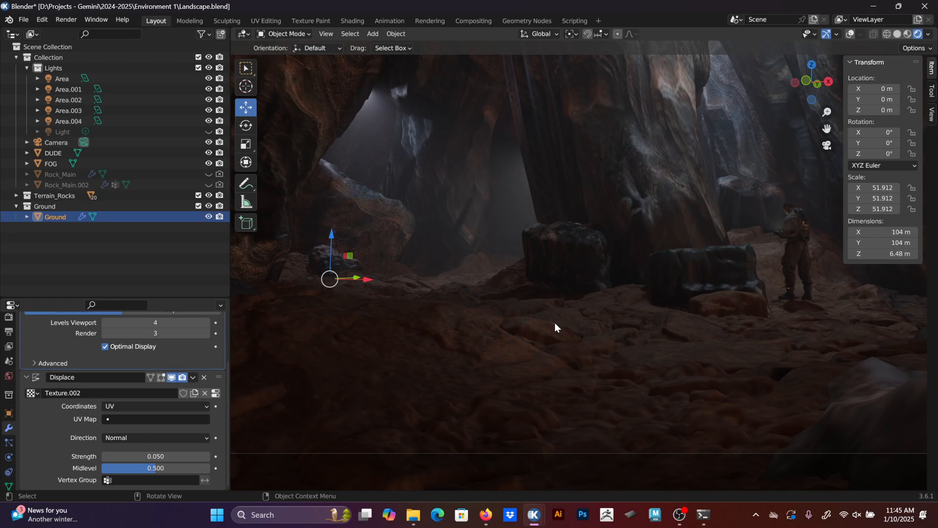
{"action": "key", "text": "KP_0"}
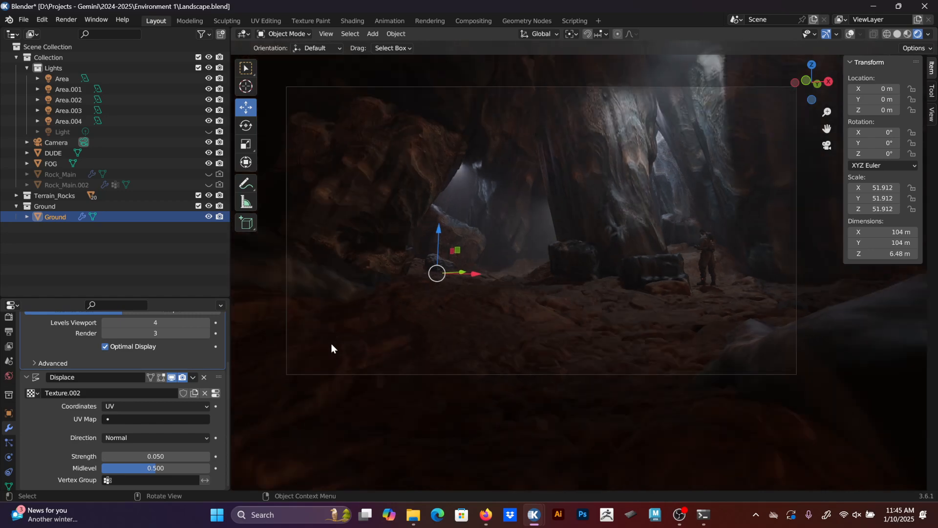
{"action": "left_click", "coordinate": [163, 322]}
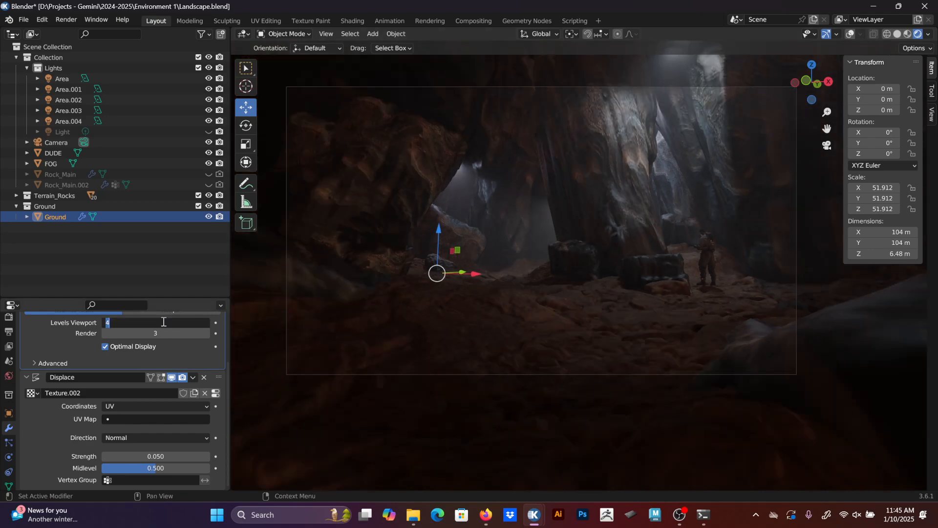
{"action": "type", "text": "3"}
{"action": "key", "text": "Return"}
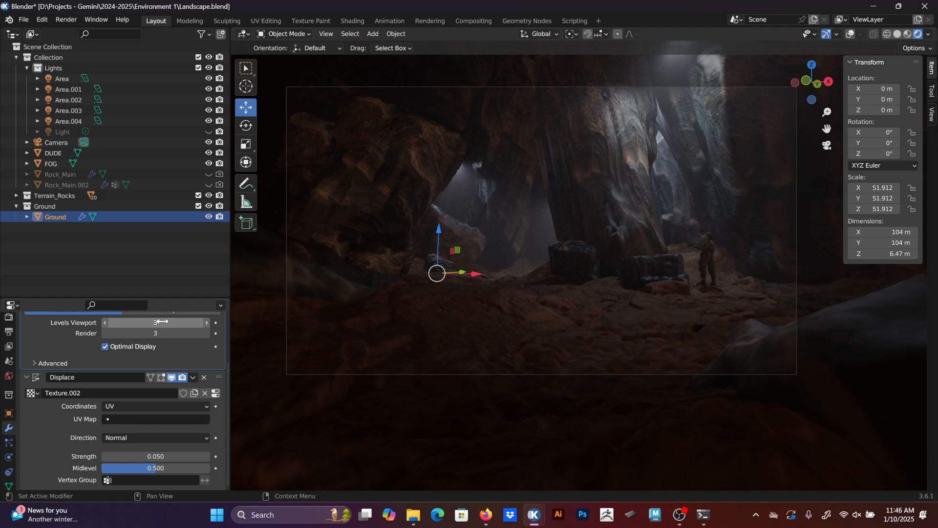
{"action": "left_click", "coordinate": [826, 33]}
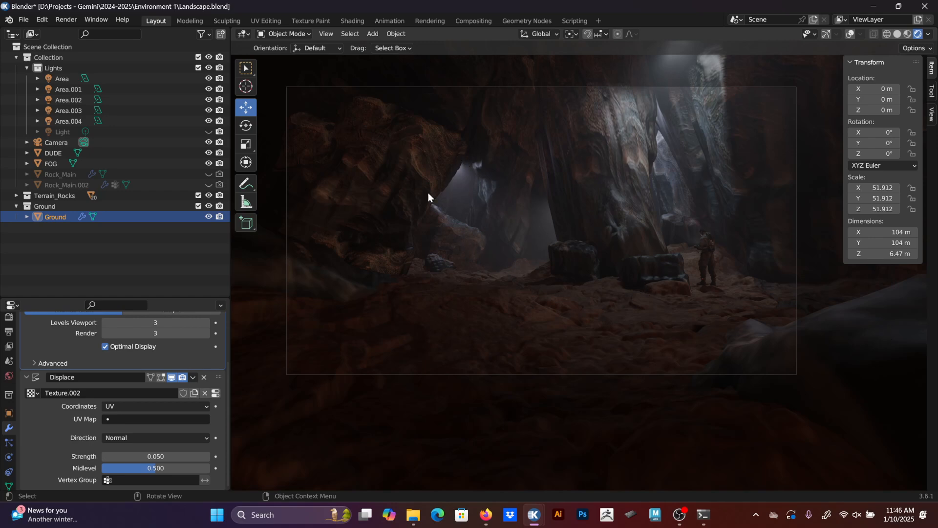
Toggle the visibility of the Area.001, Area.002 and Area.003 lights off and on to compare their effect on the scene.
{"action": "left_click", "coordinate": [123, 91]}
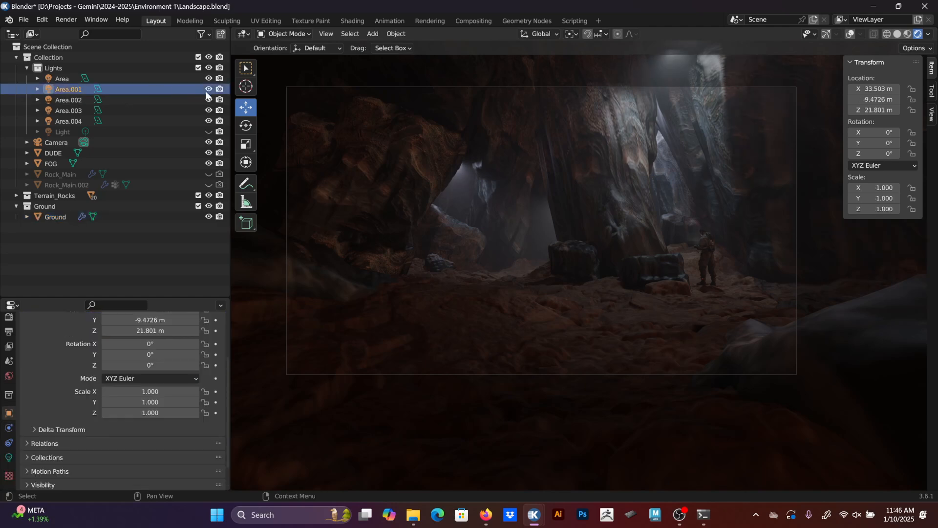
{"action": "left_click", "coordinate": [209, 90]}
{"action": "left_click", "coordinate": [209, 90]}
{"action": "left_click", "coordinate": [210, 99]}
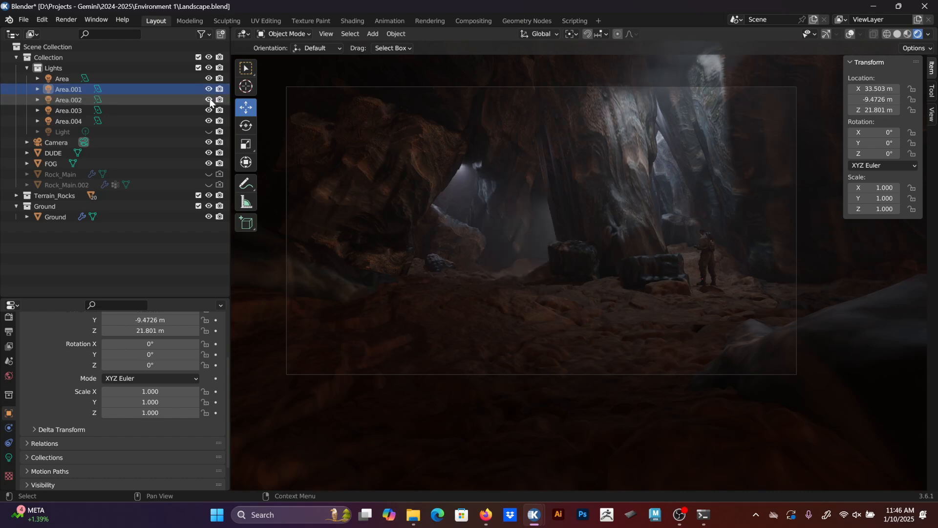
{"action": "left_click", "coordinate": [210, 99]}
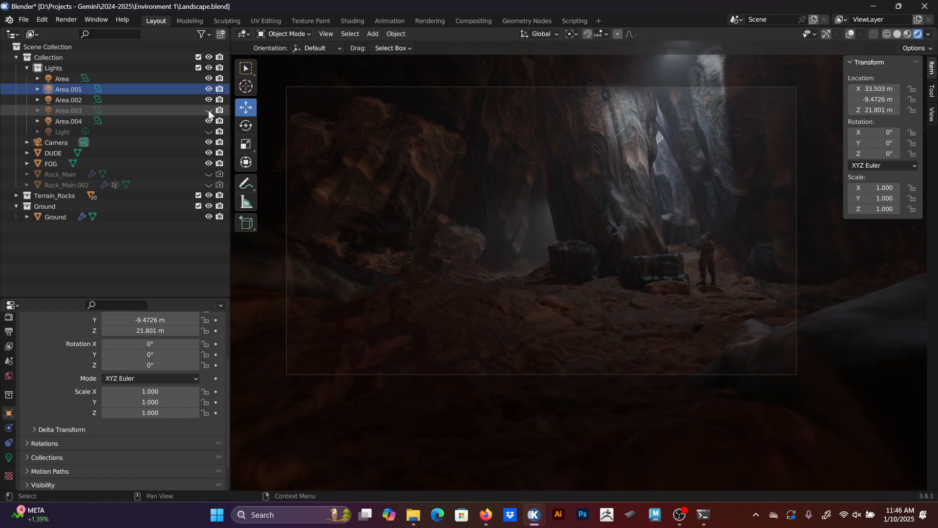
{"action": "left_click", "coordinate": [208, 110]}
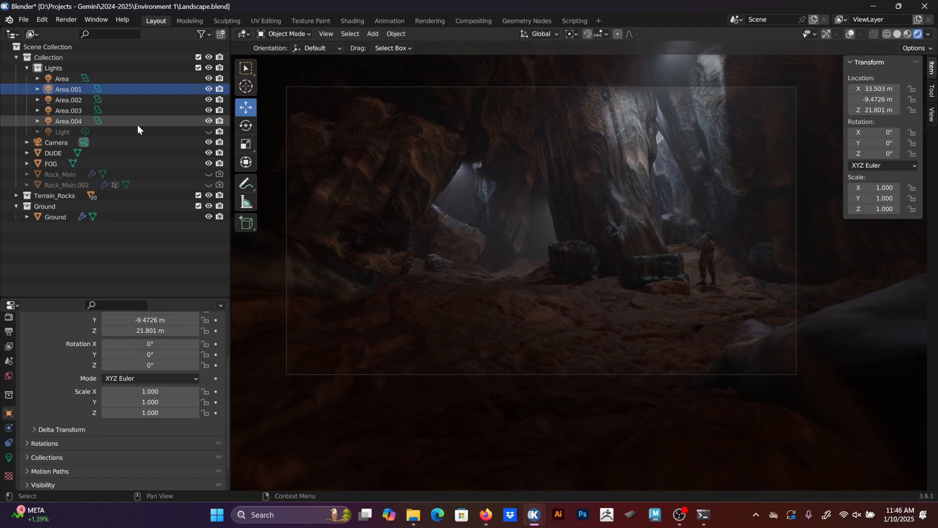
Check the hidden Light object's effect by toggling its visibility, and delete it from the Lights collection.
{"action": "left_click", "coordinate": [208, 131]}
{"action": "left_click", "coordinate": [208, 131]}
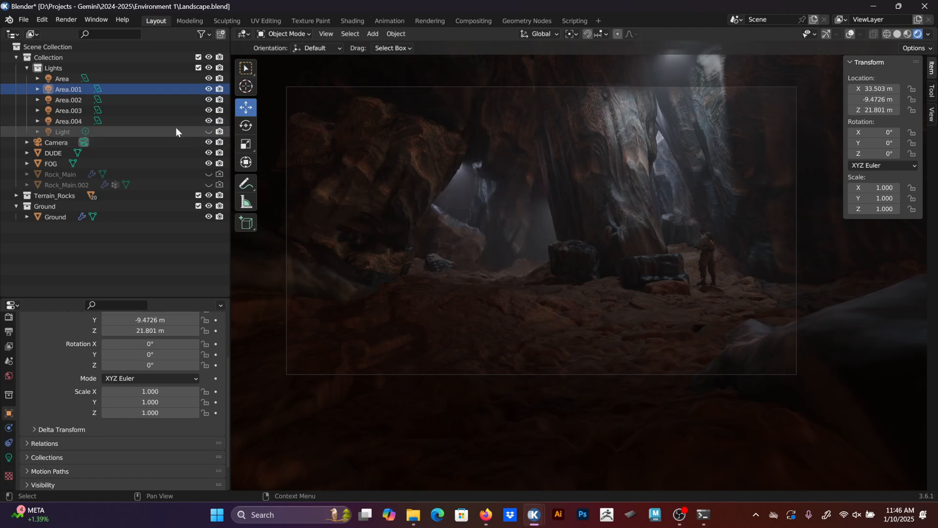
{"action": "left_click", "coordinate": [176, 129]}
{"action": "key", "text": "Delete"}
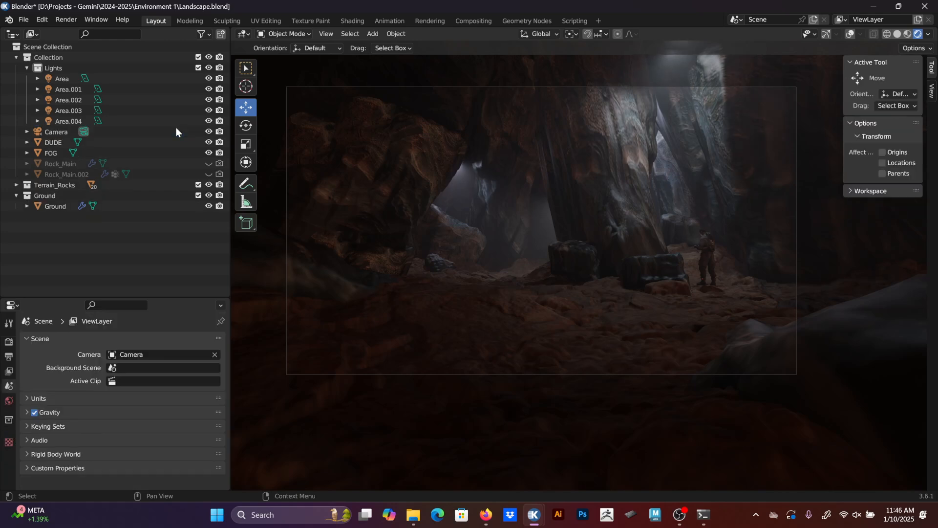
Briefly show and hide Rock_Main and Rock_Main.002 to check where they sit in the camera view.
{"action": "left_click", "coordinate": [209, 163]}
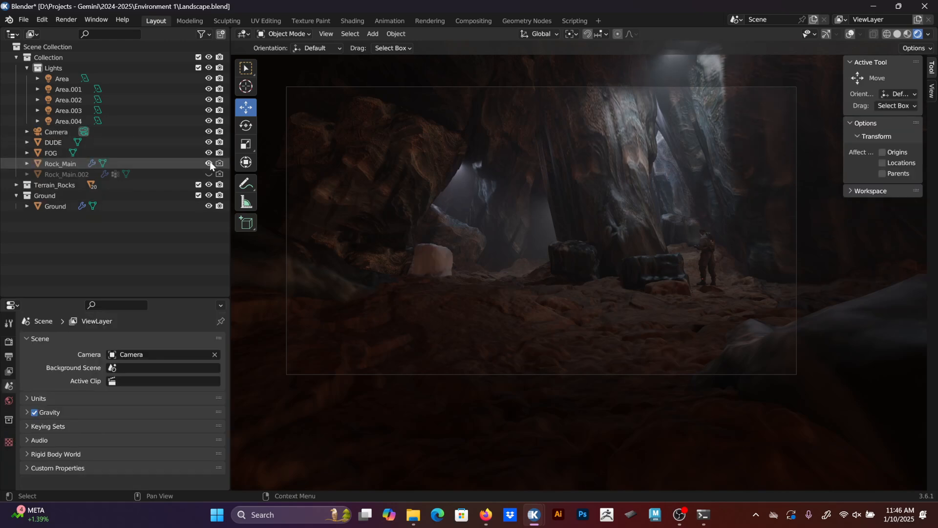
{"action": "left_click", "coordinate": [209, 163]}
{"action": "left_click", "coordinate": [209, 172]}
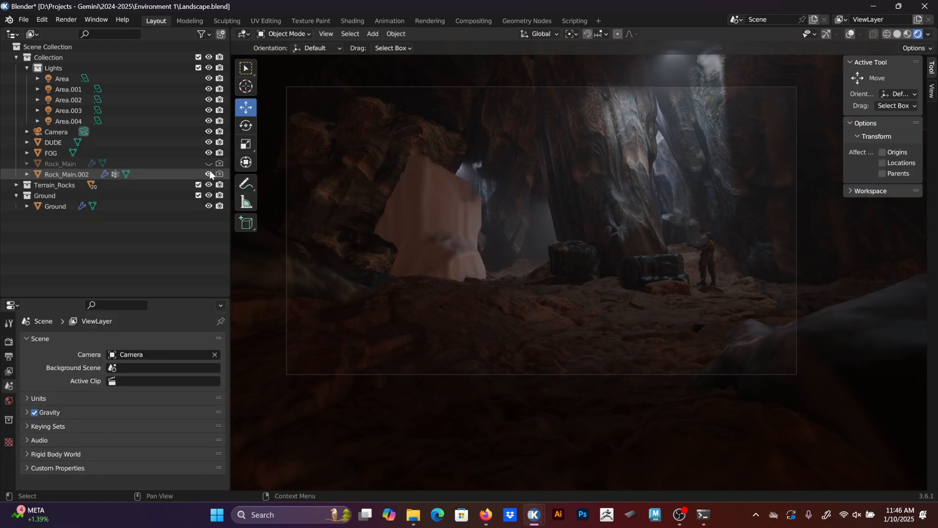
{"action": "left_click", "coordinate": [209, 173]}
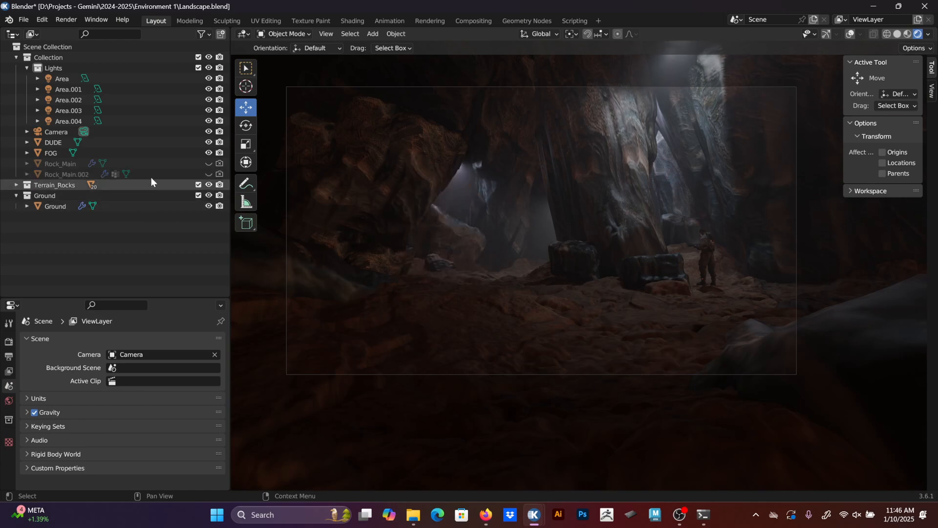
Select the Area.002 light, frame it from above, and turn the viewport overlays and gizmos on.
{"action": "left_click", "coordinate": [138, 120]}
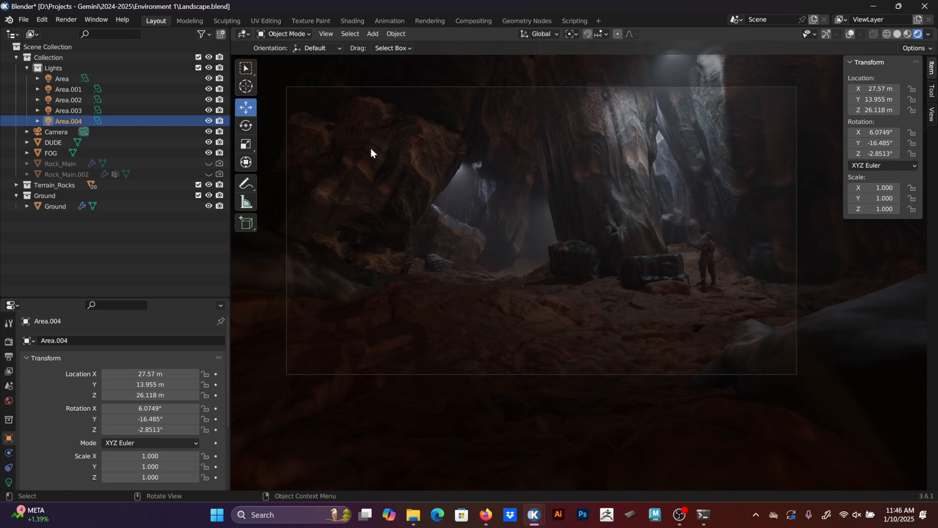
{"action": "left_click", "coordinate": [145, 101]}
{"action": "key", "text": "KP_Decimal"}
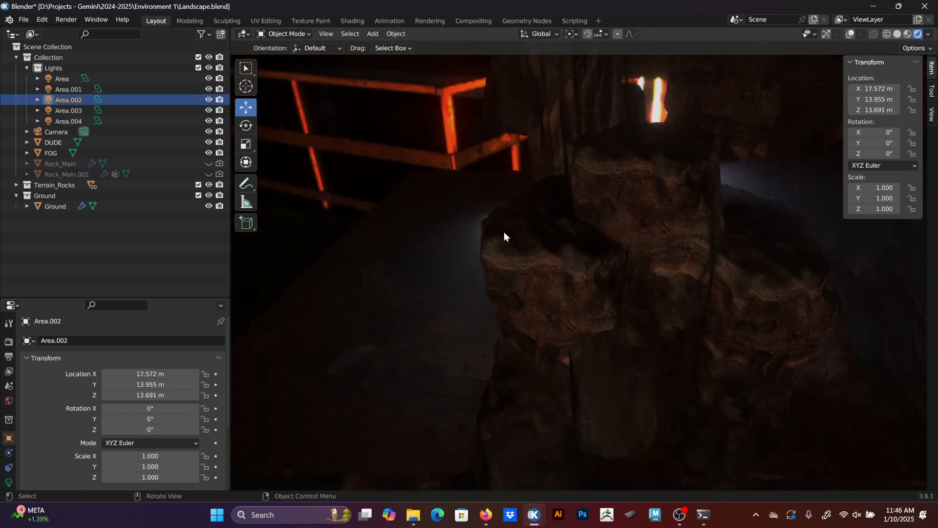
{"action": "middle_click_drag", "start_coordinate": [505, 233], "coordinate": [297, 140]}
{"action": "scroll", "coordinate": [517, 260], "scroll_direction": "down", "scroll_amount": 6}
{"action": "scroll", "coordinate": [509, 255], "scroll_direction": "up", "scroll_amount": 5}
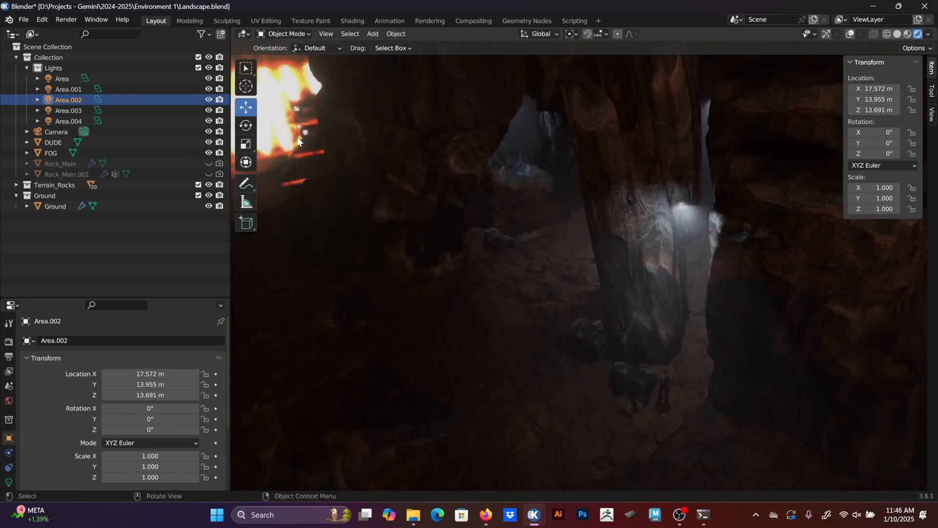
{"action": "scroll", "coordinate": [605, 176], "scroll_direction": "down", "scroll_amount": 4}
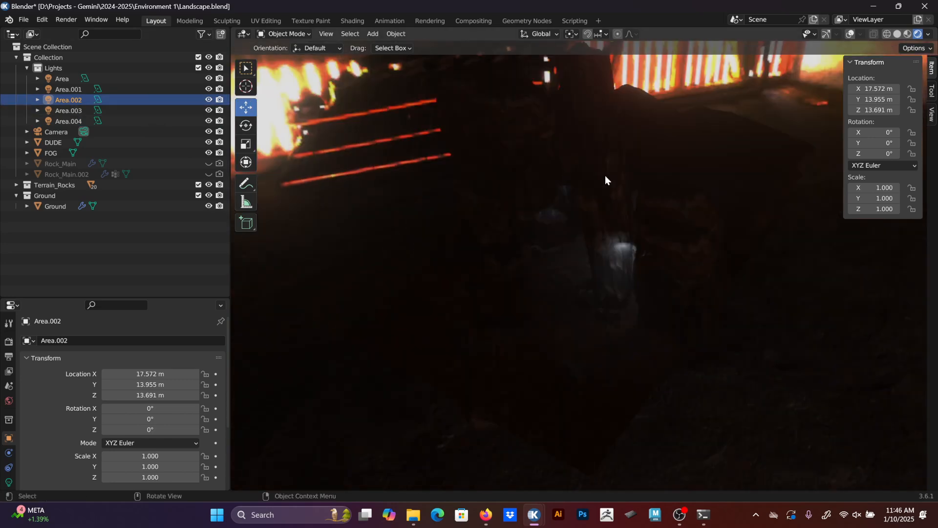
{"action": "left_click", "coordinate": [850, 35]}
{"action": "middle_click_drag", "start_coordinate": [796, 125], "coordinate": [702, 204]}
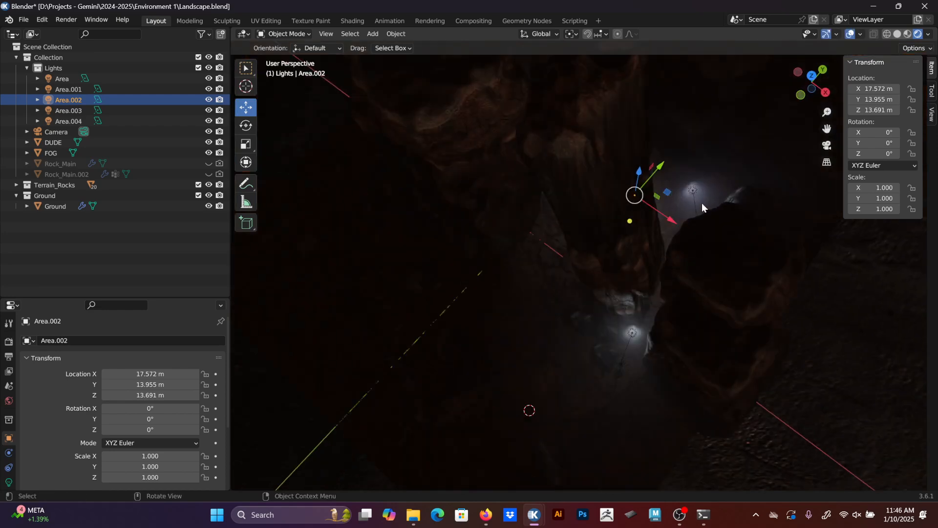
Duplicate the Area.002 light about -25.8 m along Y, and shift the copy horizontally about -13.2 m in X and -1.7 m in Y.
{"action": "key", "text": "shift+d"}
{"action": "key", "text": "y"}
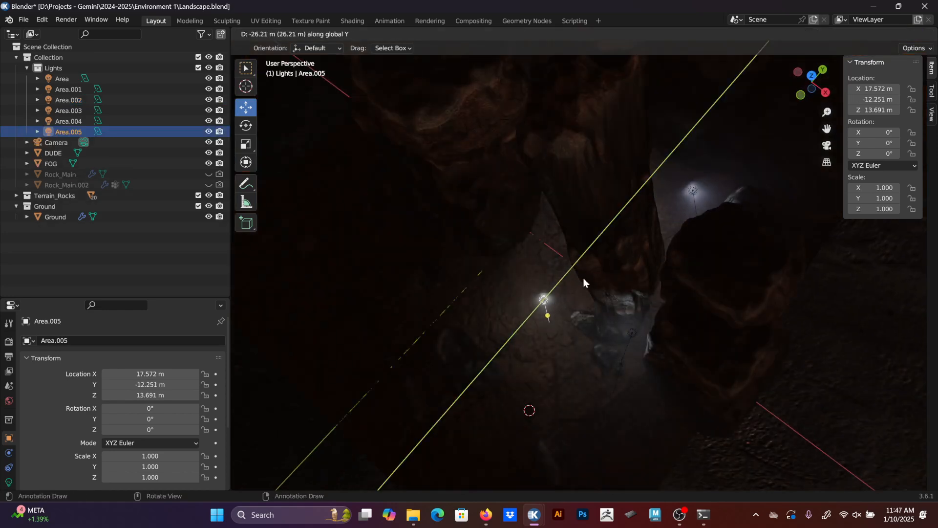
{"action": "left_click", "coordinate": [585, 286]}
{"action": "middle_click_drag", "start_coordinate": [585, 286], "coordinate": [591, 334]}
{"action": "key", "text": "g"}
{"action": "key", "text": "shift+z"}
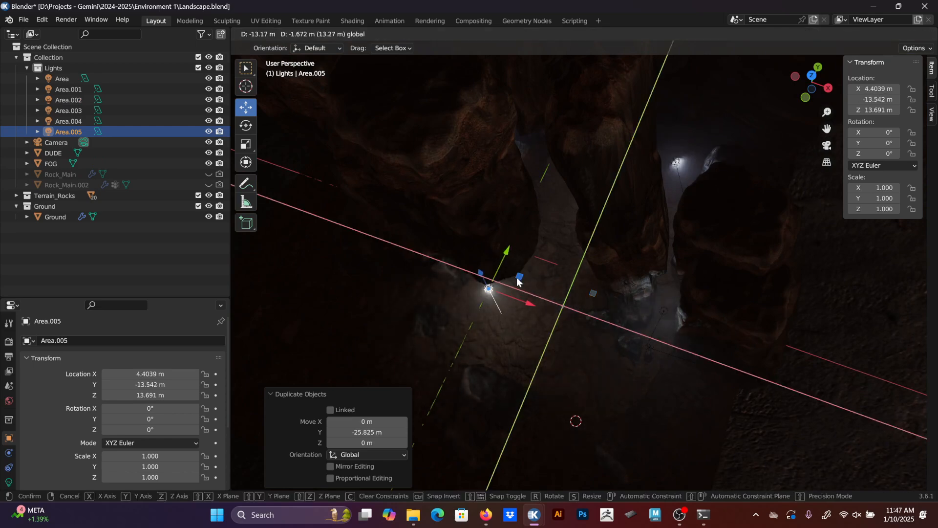
{"action": "left_click", "coordinate": [517, 277]}
Raise the duplicated light about 10.2 m along Z while viewing through the camera.
{"action": "key", "text": "KP_0"}
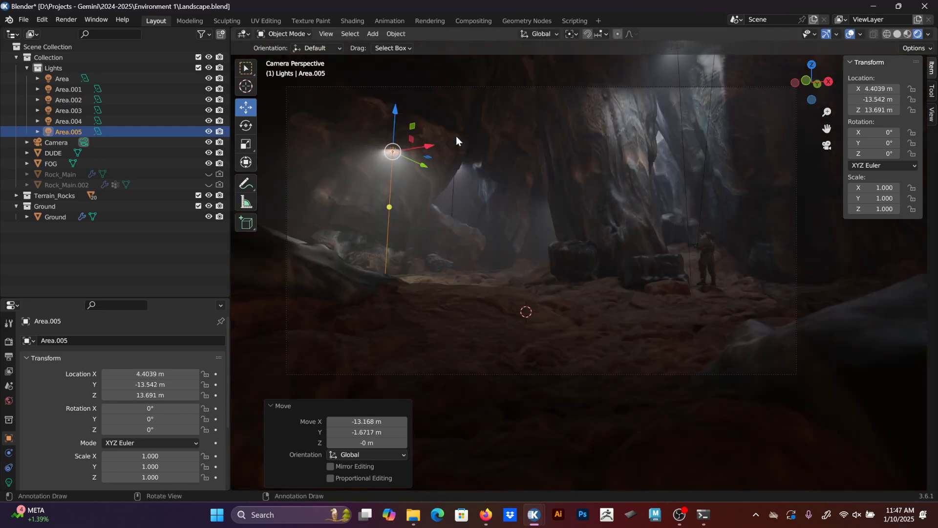
{"action": "key", "text": "g"}
{"action": "key", "text": "z"}
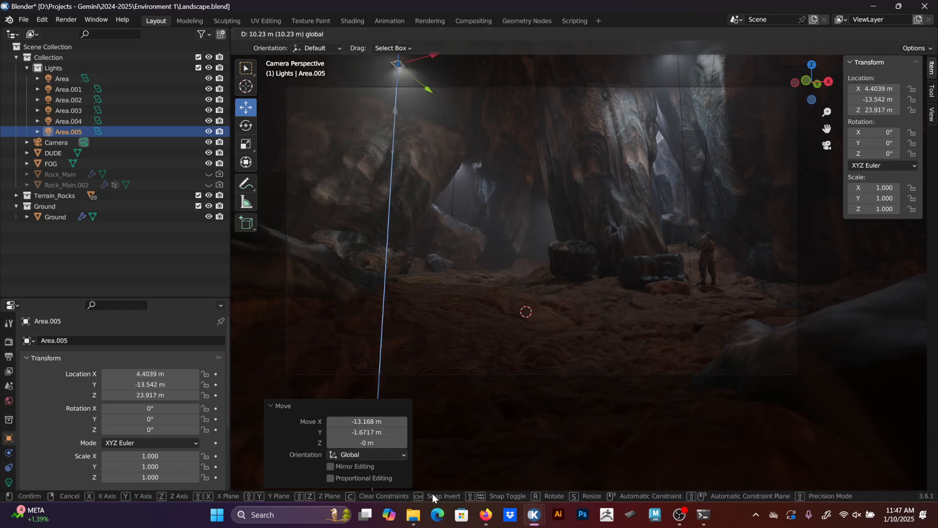
{"action": "left_click", "coordinate": [489, 369]}
Select the Ground object and turn off its Subdivision modifier's viewport display.
{"action": "middle_click_drag", "start_coordinate": [581, 186], "coordinate": [613, 238]}
{"action": "scroll", "coordinate": [491, 204], "scroll_direction": "down", "scroll_amount": 4}
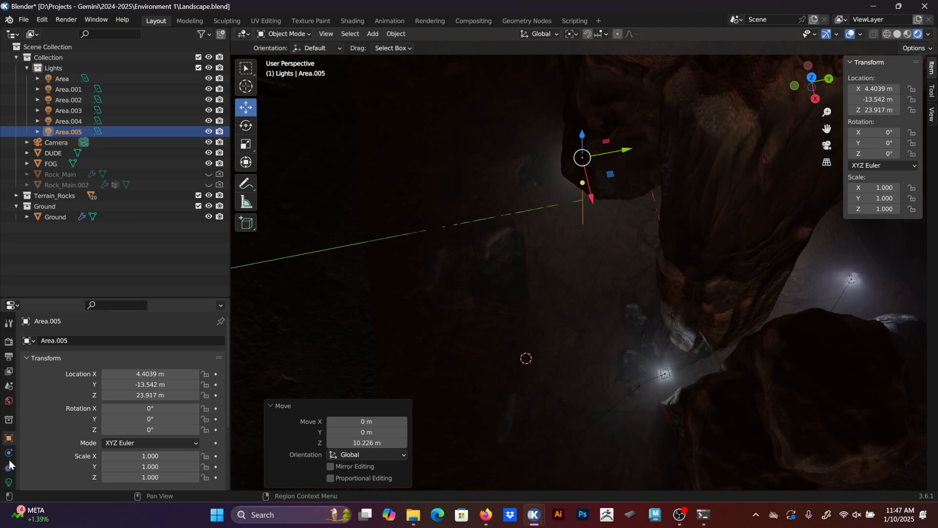
{"action": "left_click", "coordinate": [411, 308]}
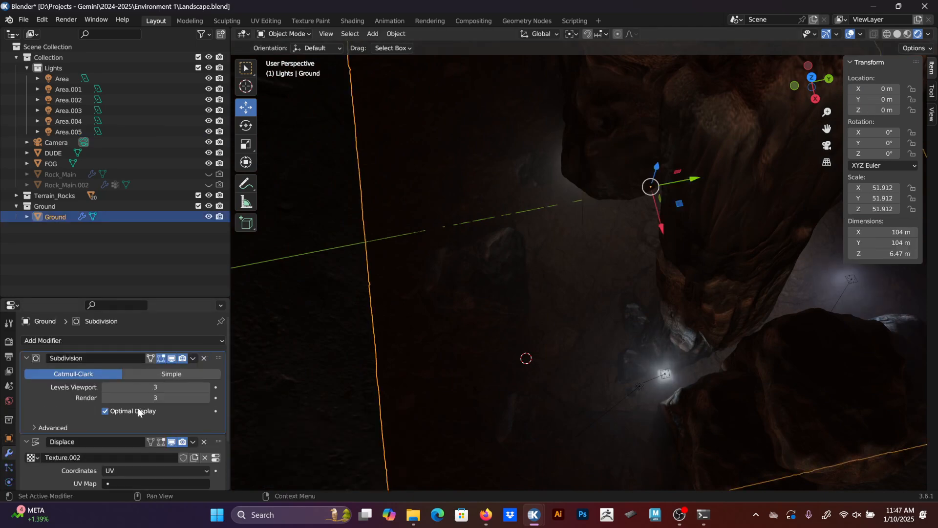
{"action": "scroll", "coordinate": [42, 453], "scroll_direction": "down", "scroll_amount": 1}
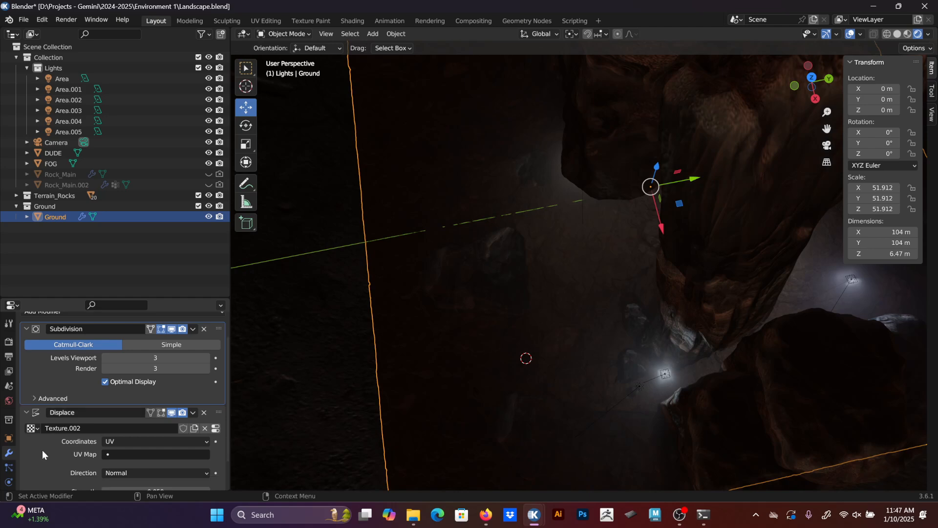
{"action": "left_click", "coordinate": [171, 330]}
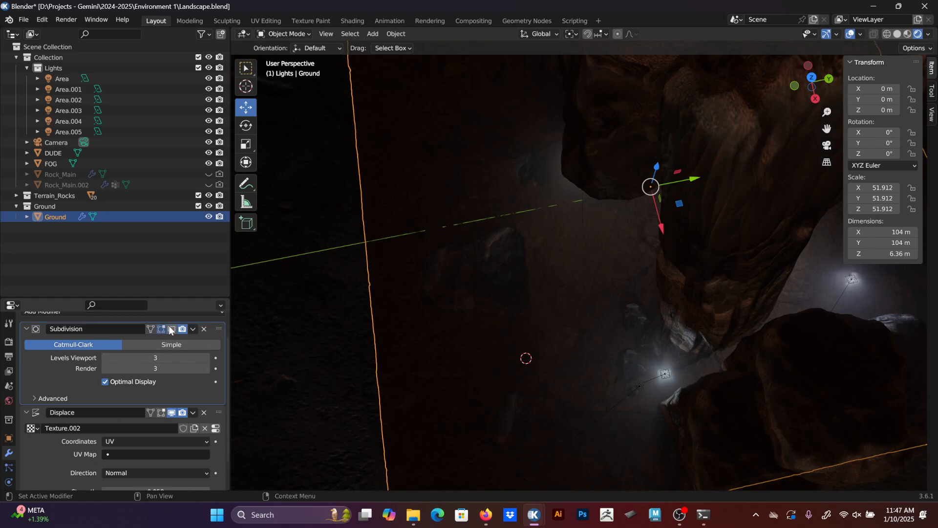
{"action": "middle_click_drag", "start_coordinate": [508, 374], "coordinate": [600, 302]}
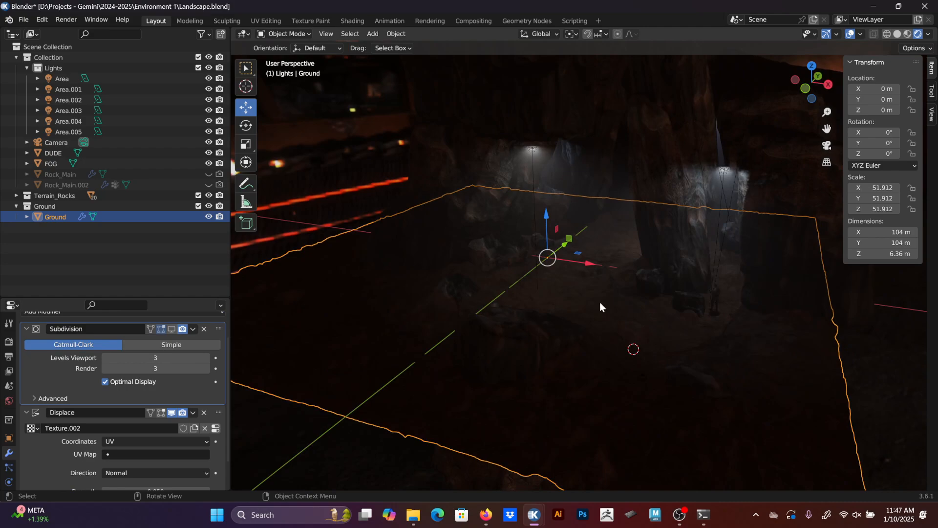
{"action": "key", "text": "KP_0"}
Select the Area.005 light and move it about 9.5 m in X and -16.1 m in Y toward the foreground.
{"action": "middle_click_drag", "start_coordinate": [527, 230], "coordinate": [531, 262]}
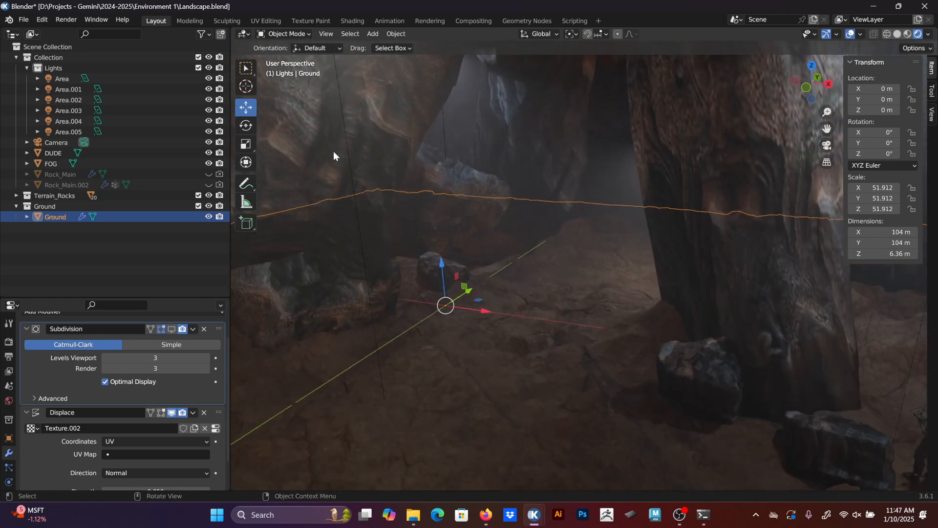
{"action": "left_click", "coordinate": [343, 100]}
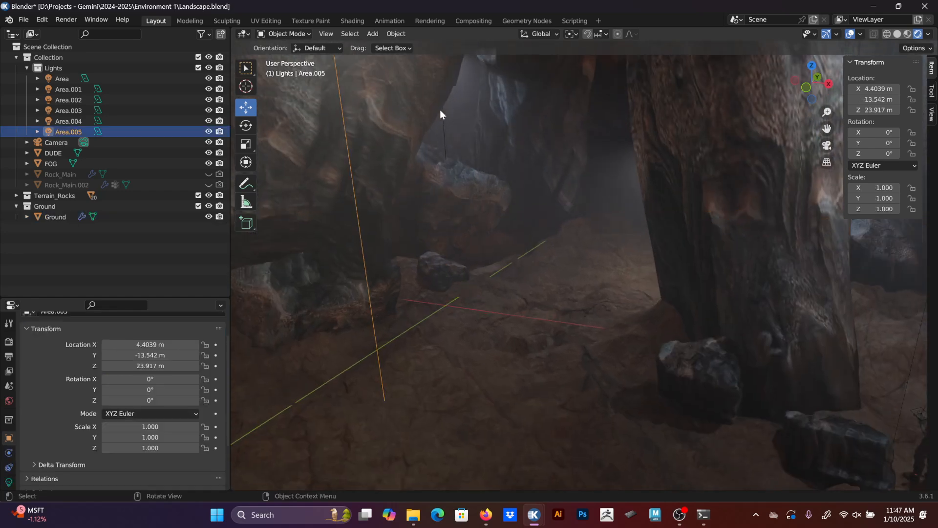
{"action": "key", "text": "KP_Decimal"}
{"action": "left_click_drag", "start_coordinate": [527, 140], "coordinate": [474, 249]}
{"action": "key", "text": "g"}
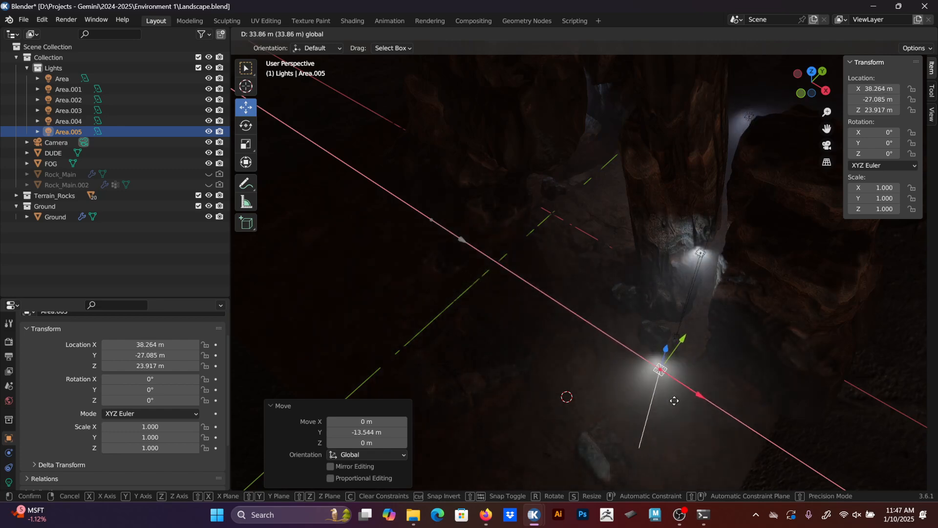
{"action": "left_click", "coordinate": [502, 305]}
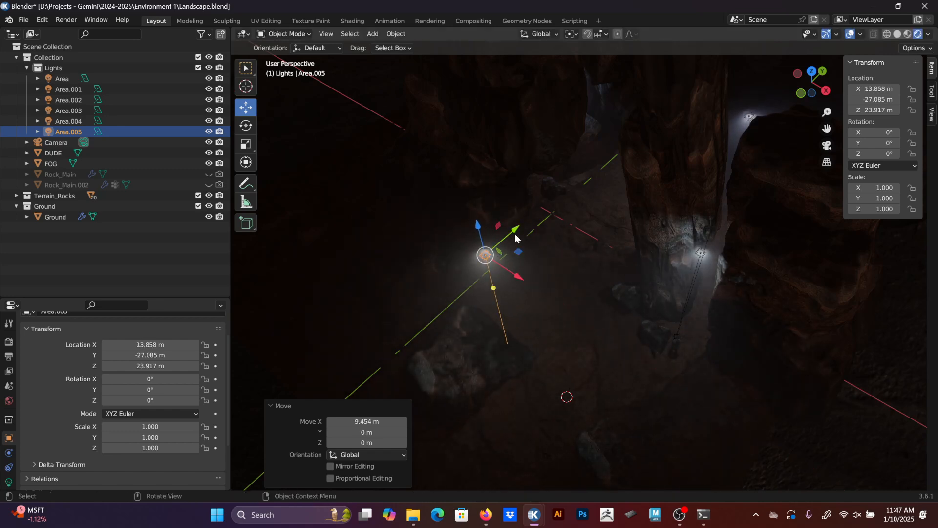
{"action": "left_click_drag", "start_coordinate": [514, 230], "coordinate": [499, 243]}
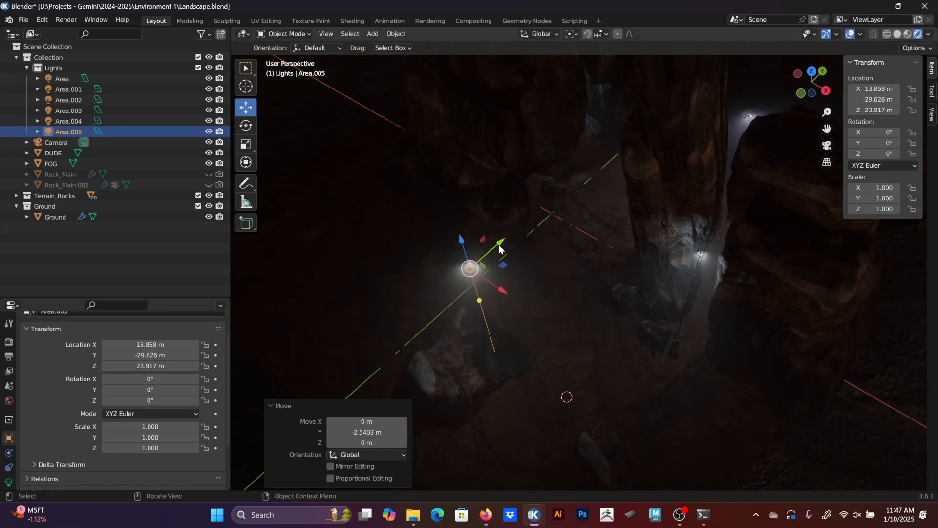
Move the Area.005 light about -3.5 m in X, -1.6 m in Y and -16.1 m in Z, and rotate it about -38.9° in camera view.
{"action": "key", "text": "KP_0"}
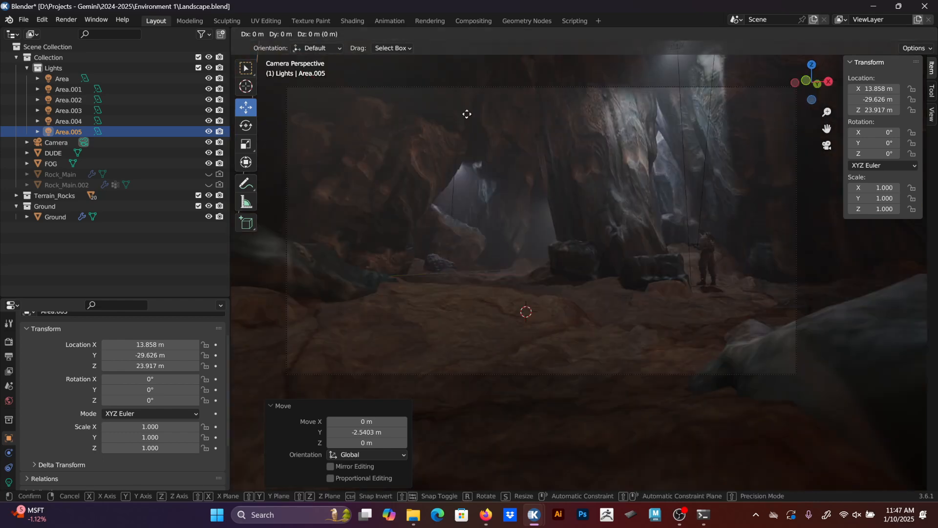
{"action": "key", "text": "g"}
{"action": "key", "text": "z"}
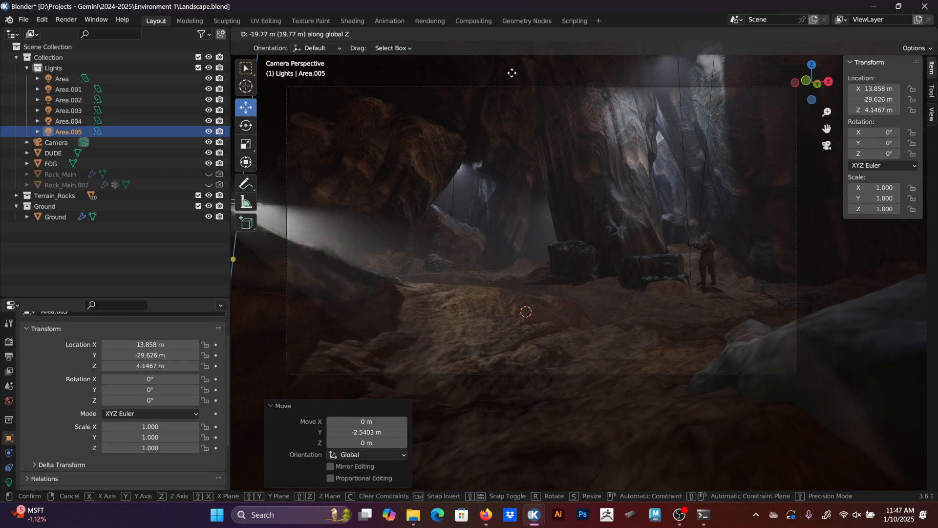
{"action": "left_click", "coordinate": [518, 71]}
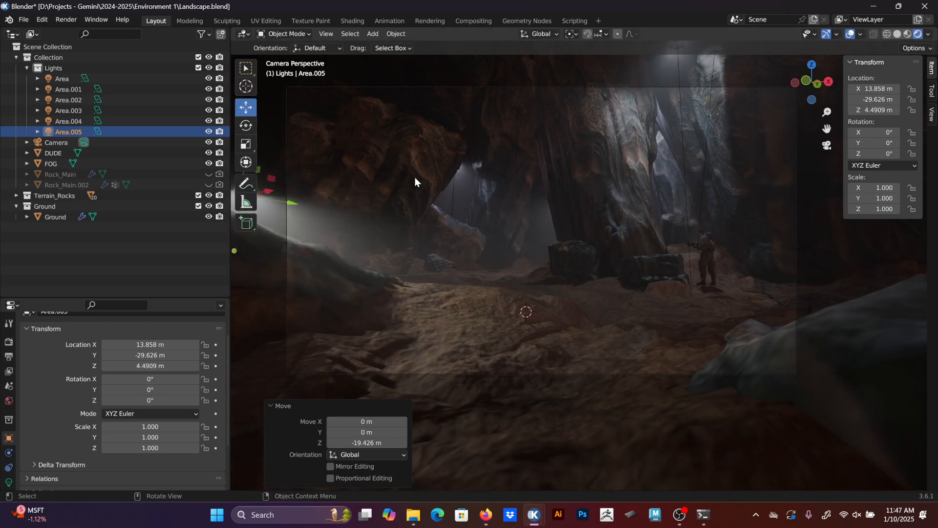
{"action": "key", "text": "g"}
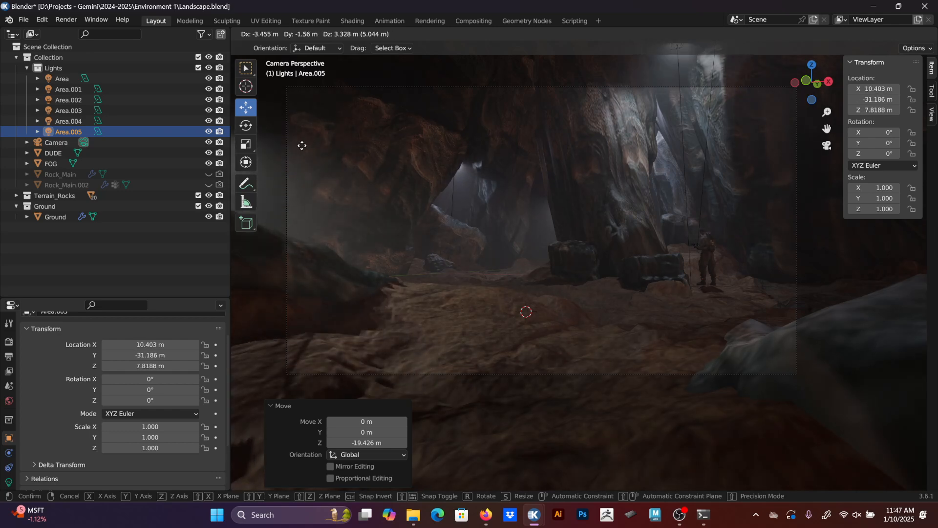
{"action": "key", "text": "r"}
{"action": "left_click", "coordinate": [395, 111]}
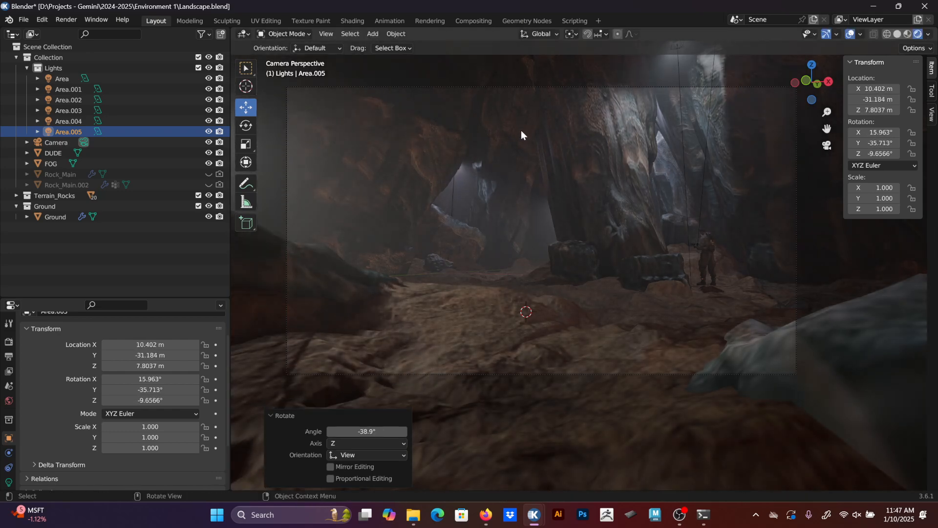
Reduce the Area.005 light's Volume factor to 0.40.
{"action": "left_click", "coordinate": [8, 457]}
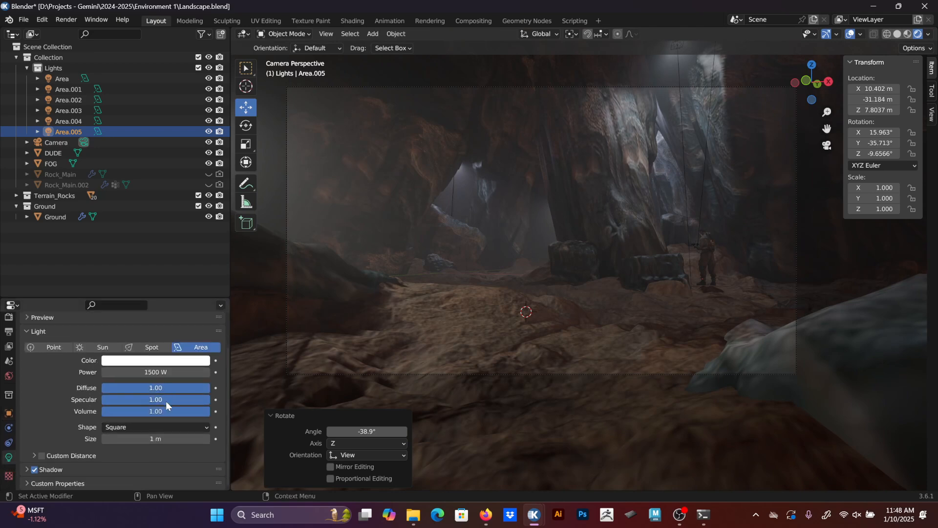
{"action": "mouse_move", "coordinate": [156, 411]}
{"action": "left_mouse_down"}
{"action": "mouse_move", "coordinate": [127, 411]}
{"action": "mouse_move", "coordinate": [144, 411]}
{"action": "left_mouse_up"}
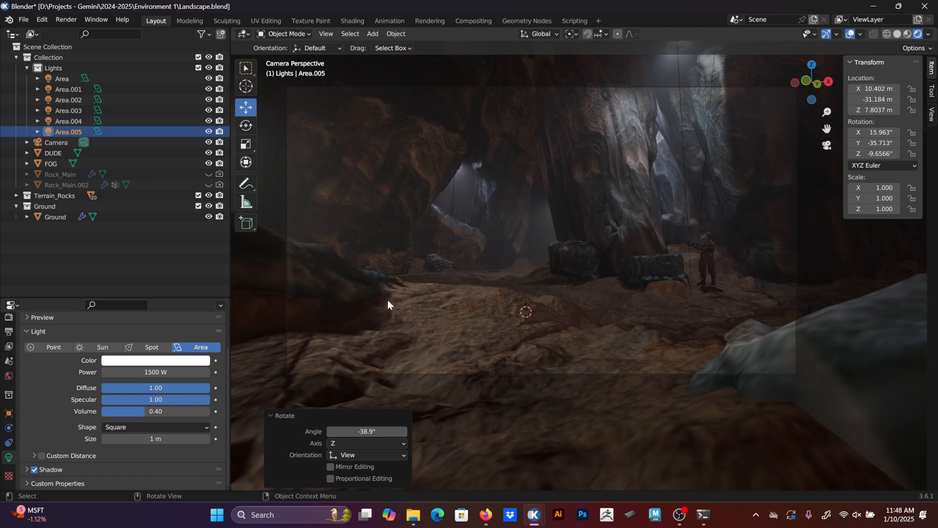
Duplicate the foreground rock Rock_Main.006 and offset the copy about 2.6 m in X, -7.0 m in Y and -2.2 m in Z.
{"action": "middle_click_drag", "start_coordinate": [388, 300], "coordinate": [542, 262]}
{"action": "left_click", "coordinate": [414, 241]}
{"action": "key", "text": "KP_Decimal"}
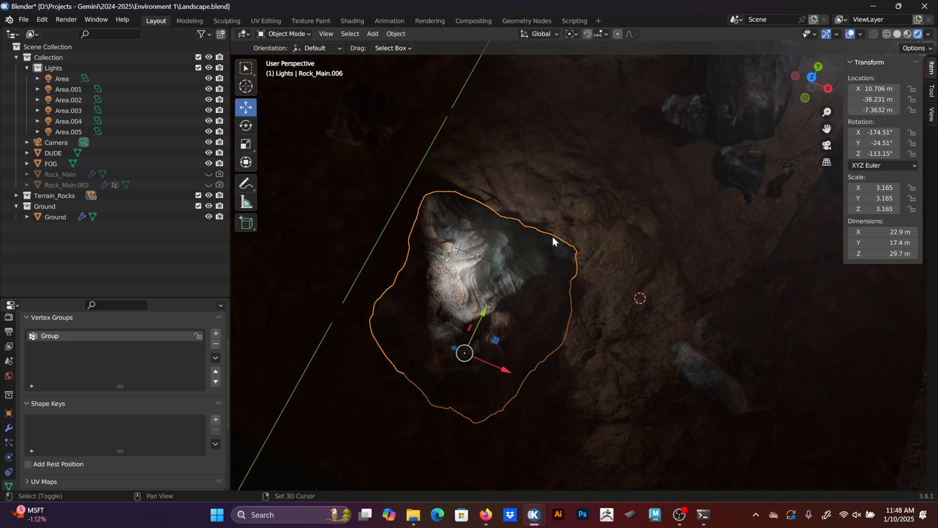
{"action": "key", "text": "shift+d"}
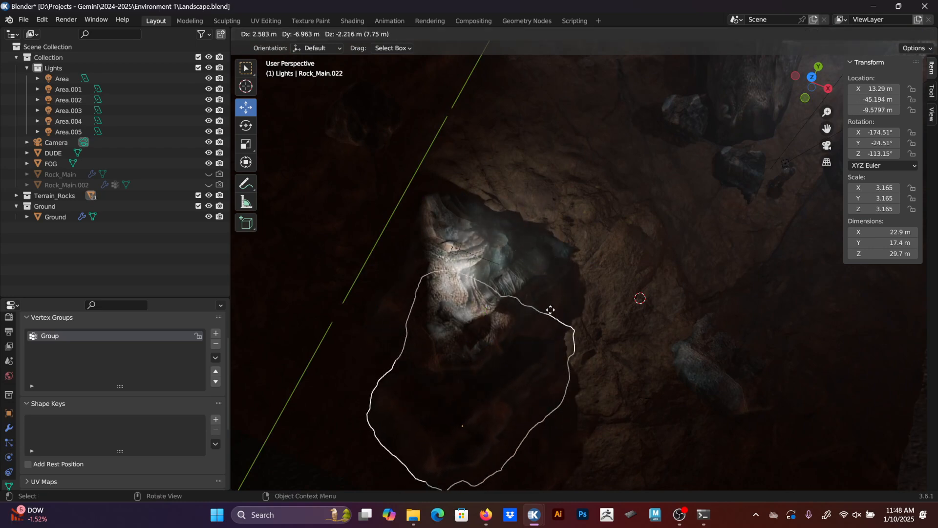
{"action": "left_click", "coordinate": [605, 348]}
Raise the duplicated rock about 6.0 m along Z and slide it about 1.3 m along Y while viewing through the camera.
{"action": "middle_click_drag", "start_coordinate": [605, 348], "coordinate": [508, 298]}
{"action": "key", "text": "g"}
{"action": "key", "text": "z"}
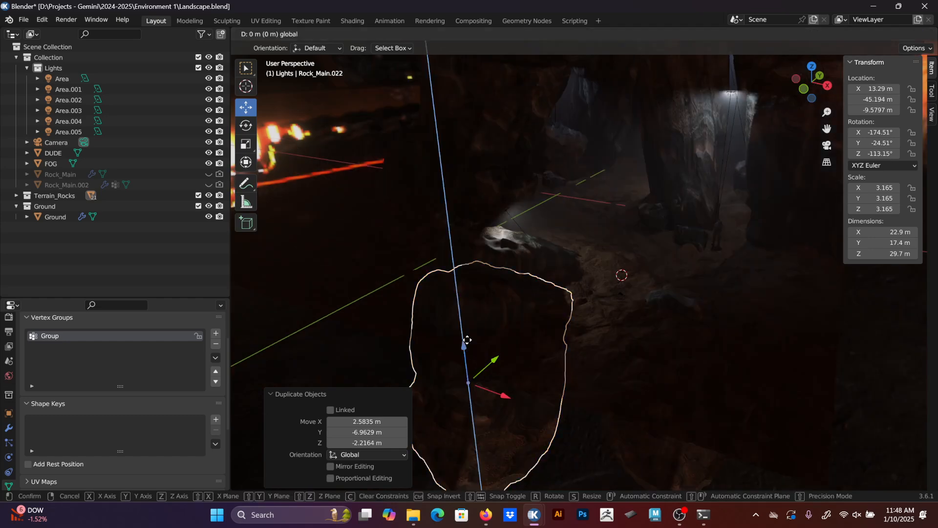
{"action": "left_click", "coordinate": [469, 299]}
{"action": "key", "text": "KP_0"}
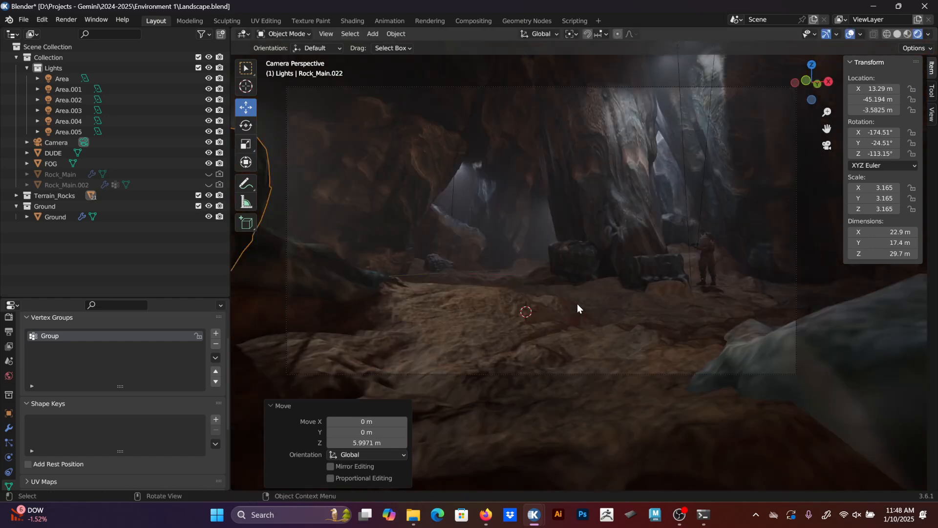
{"action": "key", "text": "g"}
{"action": "key", "text": "y"}
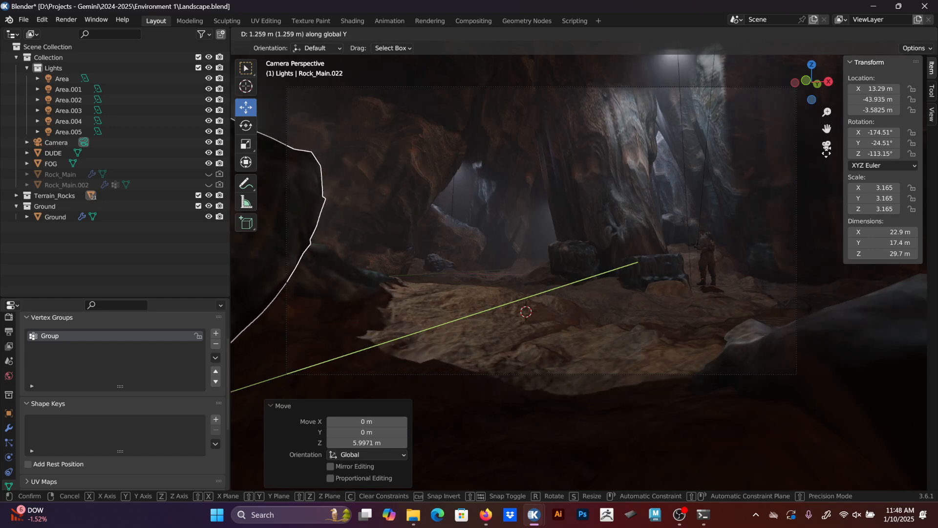
{"action": "left_click", "coordinate": [778, 176]}
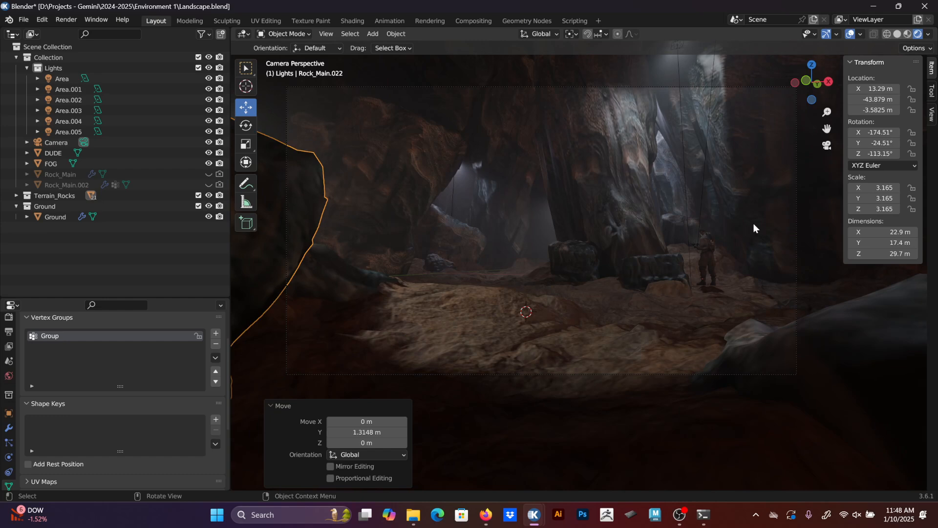
Select the rock beside the figure, try raising it about 2.2 m along Z, and undo the move.
{"action": "left_click", "coordinate": [657, 265]}
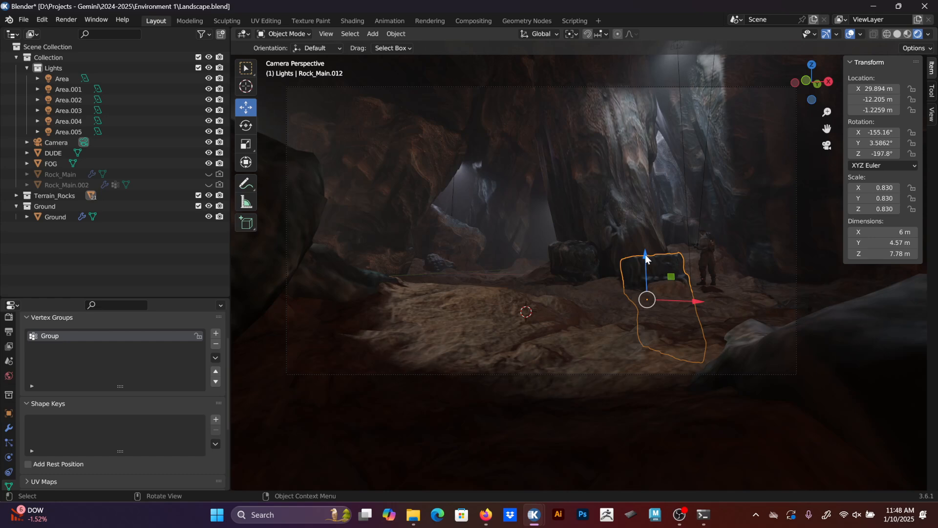
{"action": "key", "text": "g"}
{"action": "key", "text": "z"}
{"action": "left_click_drag", "start_coordinate": [642, 179], "coordinate": [670, 216]}
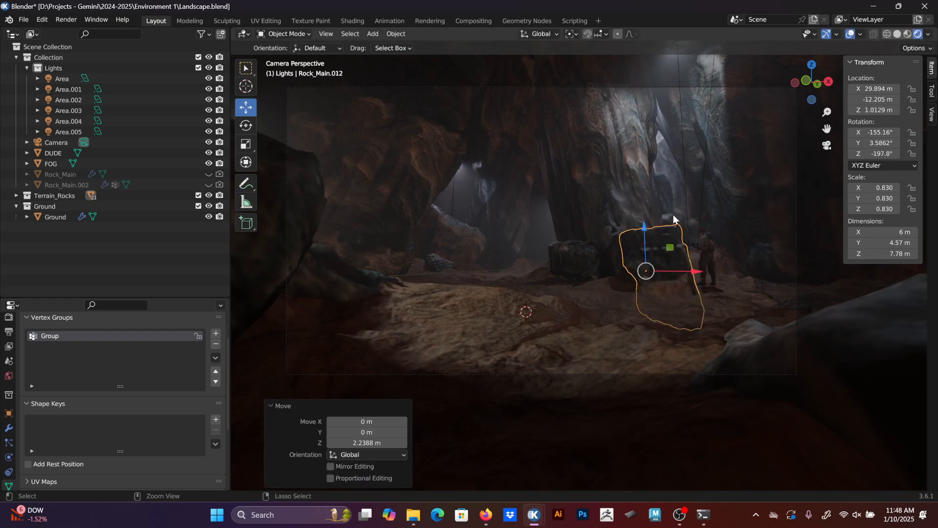
{"action": "key", "text": "ctrl+z"}
Mirror the Rock_Main.012 rock beside the figure along the global Z axis.
{"action": "key", "text": "ctrl+m"}
{"action": "key", "text": "z"}
{"action": "key", "text": "Return"}
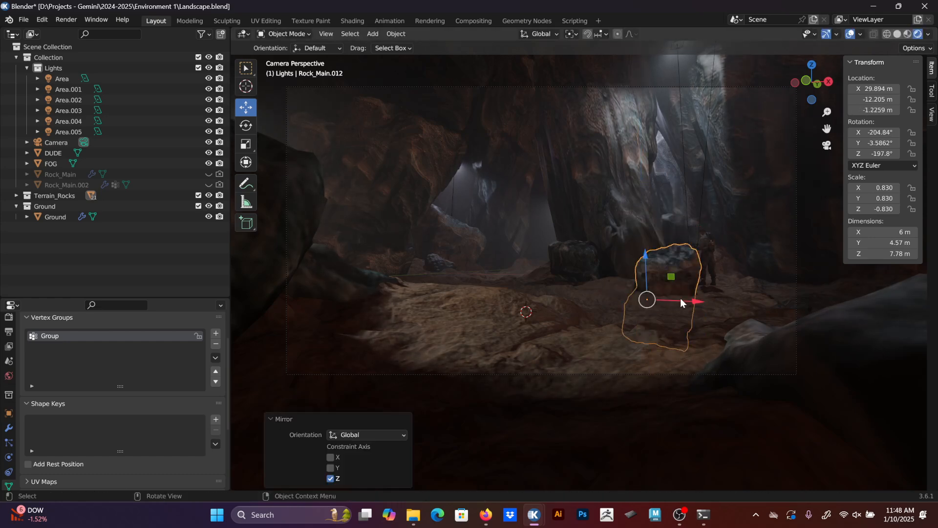
Move the mirrored rock about -2.8 m in X and 3.3 m in Y, and scale it up about 1.33 times.
{"action": "key", "text": "g"}
{"action": "key", "text": "shift+z"}
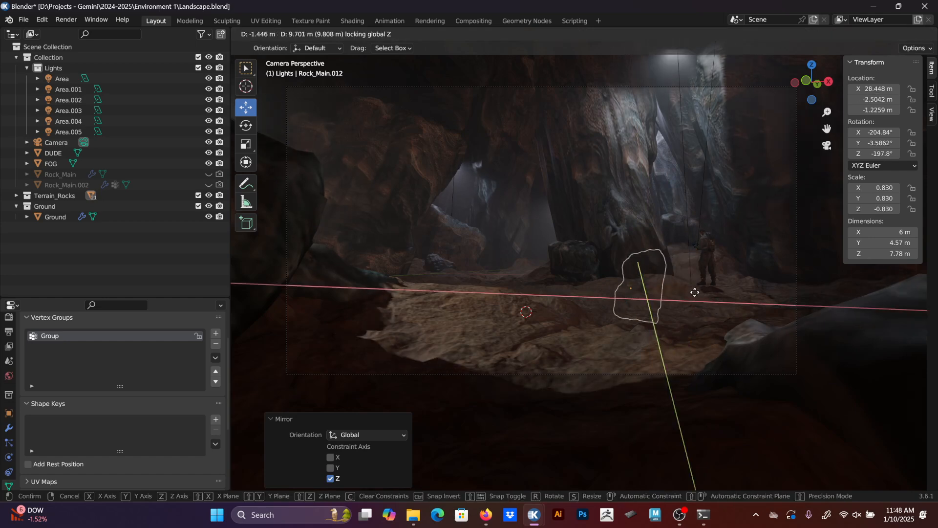
{"action": "left_click", "coordinate": [688, 295]}
{"action": "key", "text": "s"}
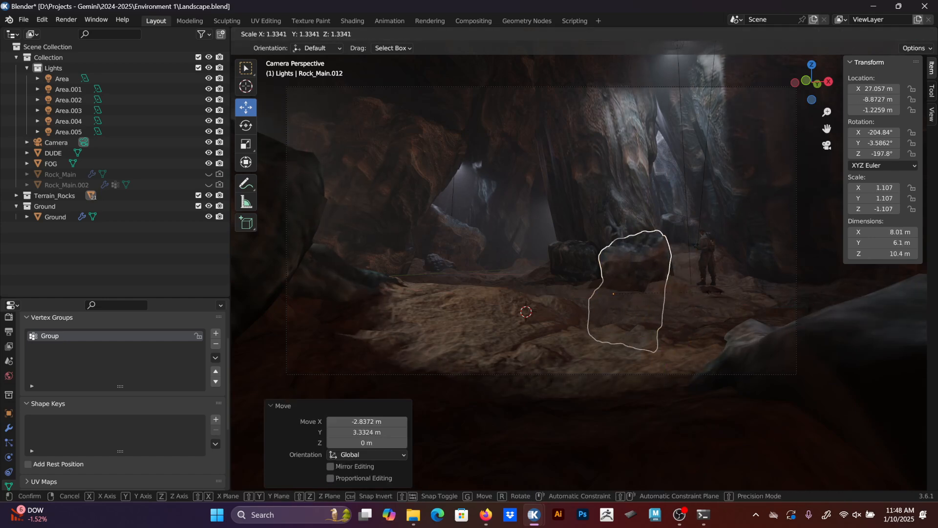
{"action": "left_click", "coordinate": [705, 265]}
Select the DUDE figure and compare the scene with Screen Space Reflections and Bloom each switched off and back on.
{"action": "left_click", "coordinate": [709, 257]}
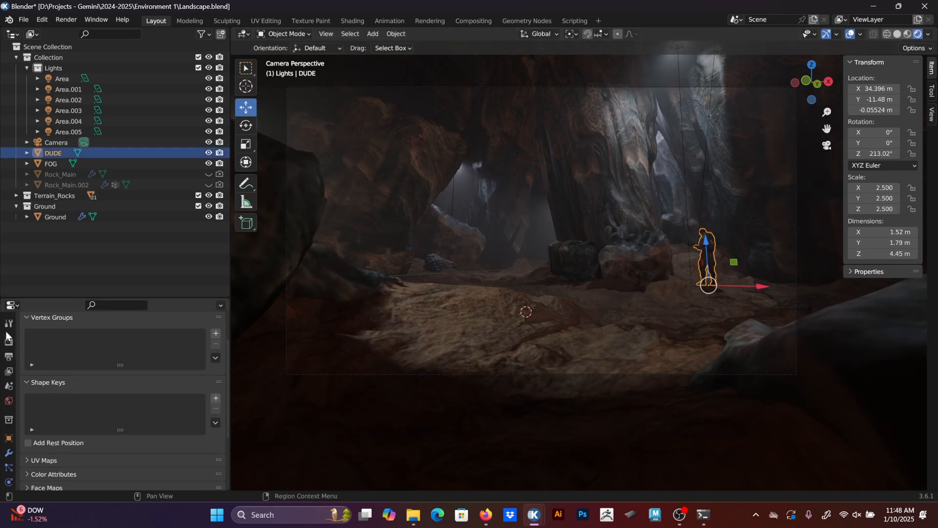
{"action": "left_click", "coordinate": [8, 342]}
{"action": "scroll", "coordinate": [72, 419], "scroll_direction": "down", "scroll_amount": 8}
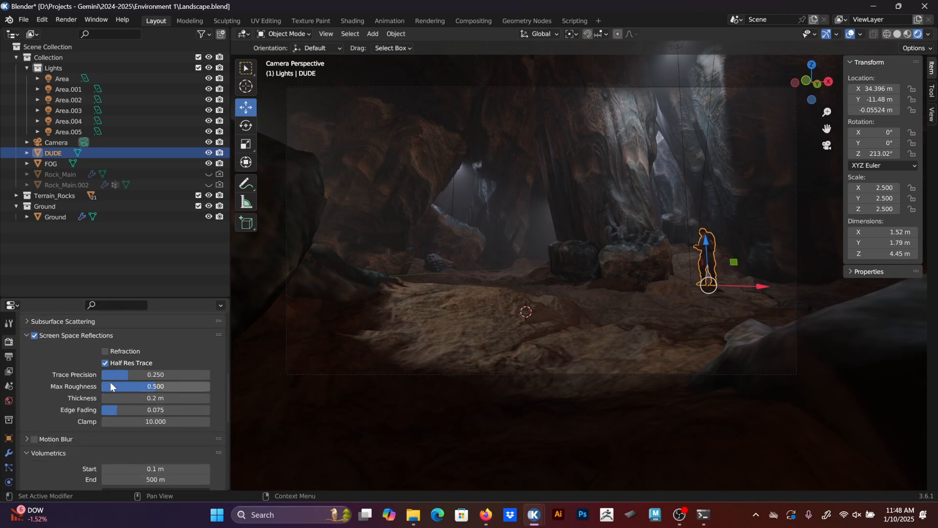
{"action": "left_click", "coordinate": [35, 336]}
{"action": "left_click", "coordinate": [33, 334]}
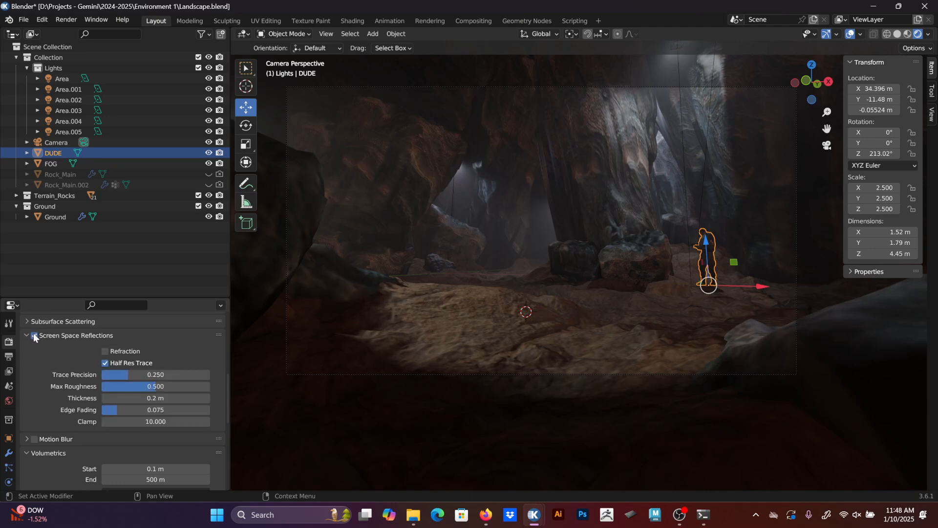
{"action": "scroll", "coordinate": [63, 394], "scroll_direction": "up", "scroll_amount": 3}
{"action": "scroll", "coordinate": [49, 371], "scroll_direction": "up", "scroll_amount": 2}
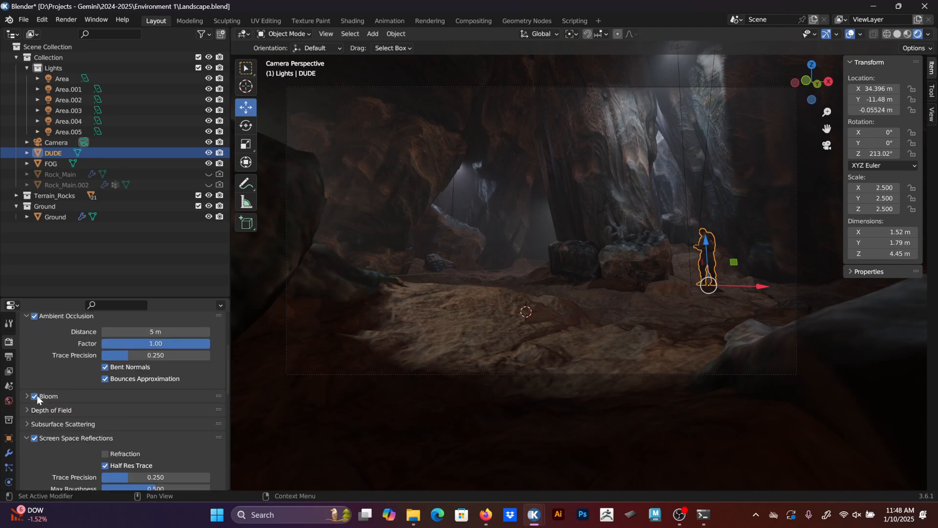
{"action": "left_click", "coordinate": [34, 395]}
{"action": "left_click", "coordinate": [34, 396]}
{"action": "scroll", "coordinate": [97, 403], "scroll_direction": "up", "scroll_amount": 2}
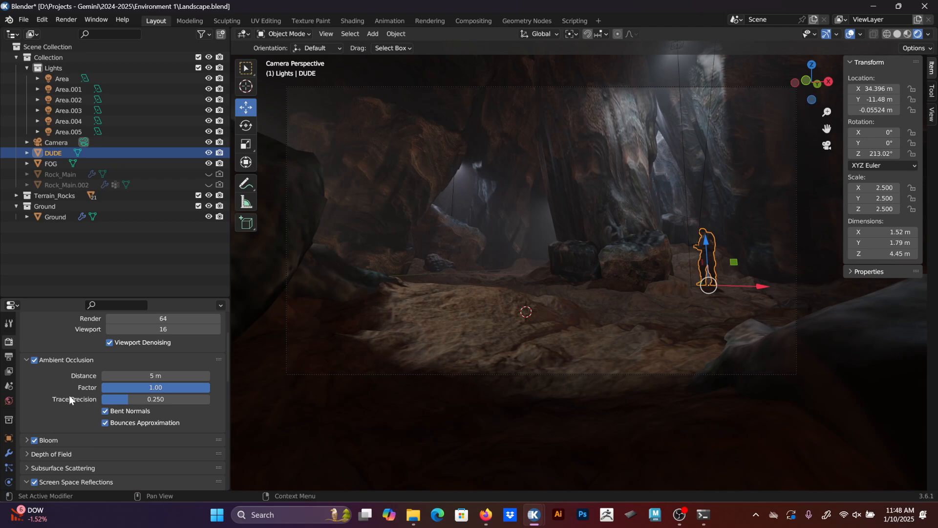
Set the Volumetrics start distance to 16.3 m and switch Volumetric Lighting off and back on to compare.
{"action": "scroll", "coordinate": [68, 406], "scroll_direction": "up", "scroll_amount": 3}
{"action": "scroll", "coordinate": [67, 409], "scroll_direction": "down", "scroll_amount": 7}
{"action": "scroll", "coordinate": [68, 409], "scroll_direction": "up", "scroll_amount": 5}
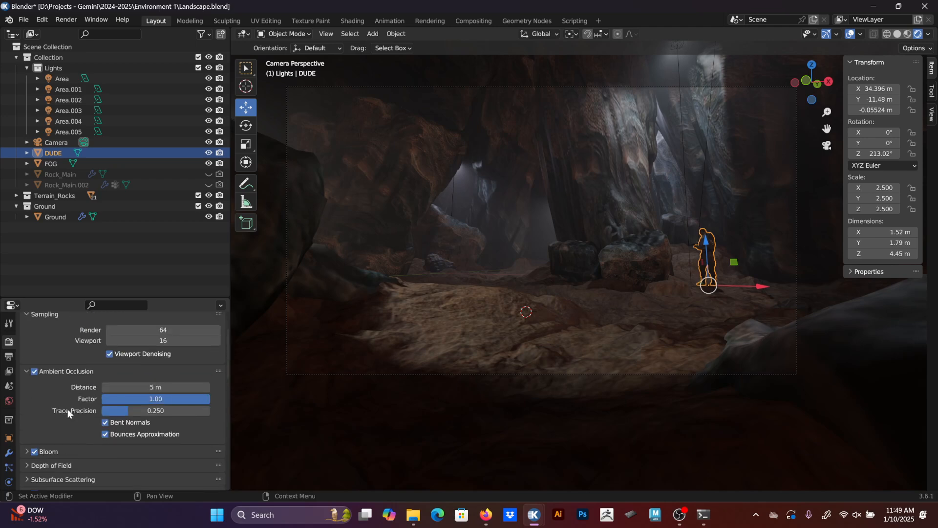
{"action": "scroll", "coordinate": [68, 411], "scroll_direction": "down", "scroll_amount": 10}
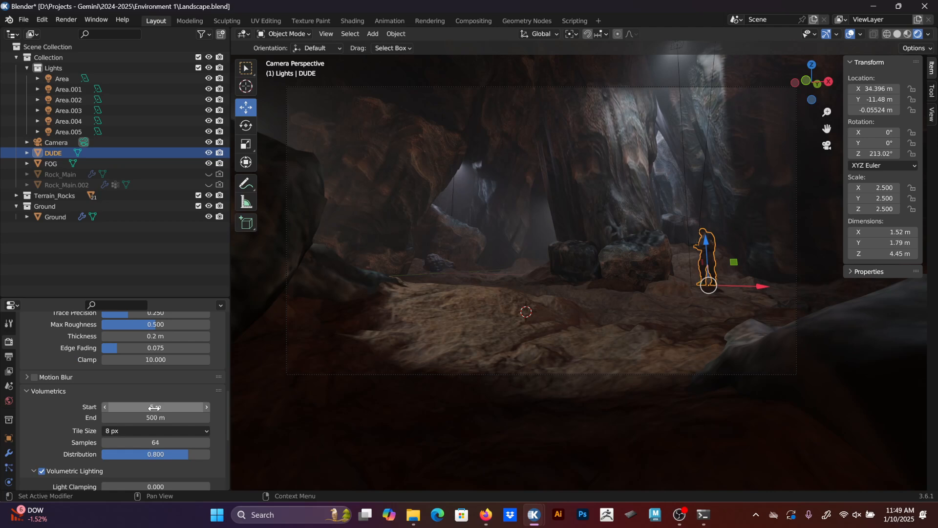
{"action": "type", "text": "5"}
{"action": "key", "text": "Return"}
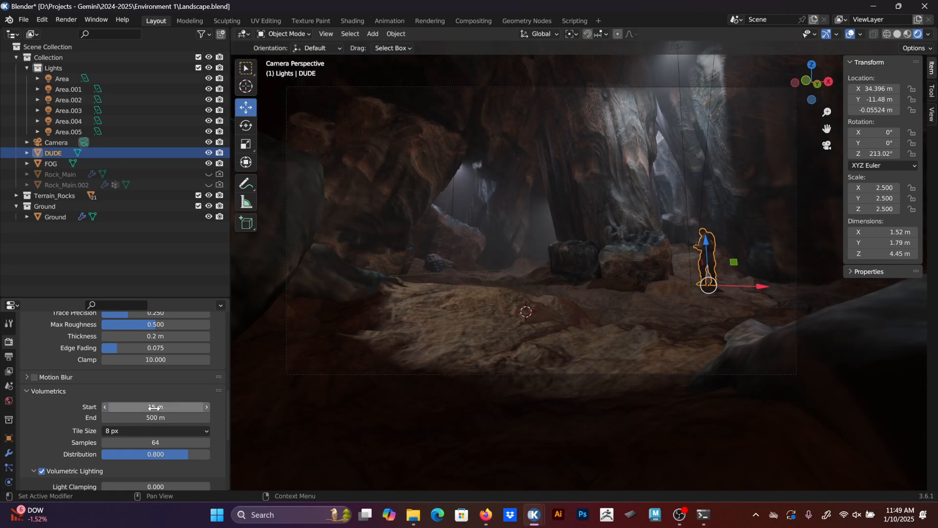
{"action": "left_click", "coordinate": [154, 408]}
{"action": "type", "text": "4.6"}
{"action": "key", "text": "Return"}
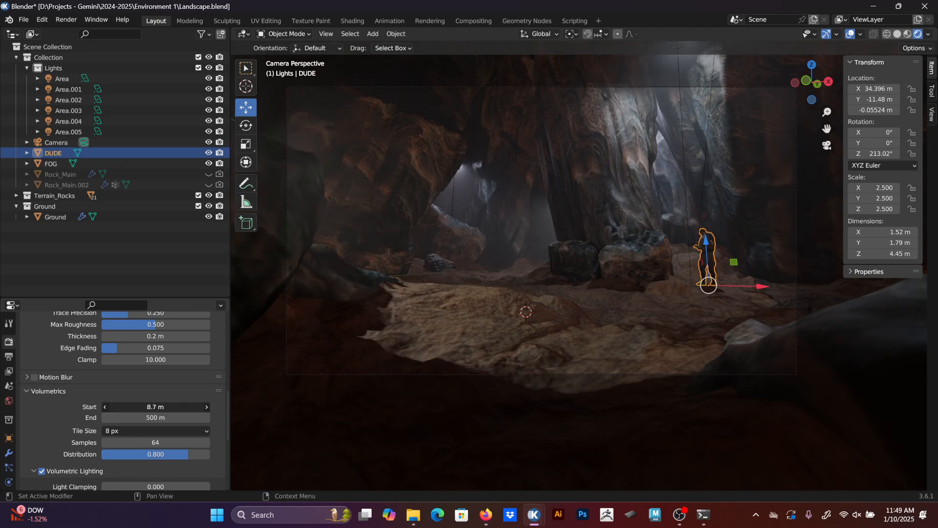
{"action": "mouse_move", "coordinate": [155, 406]}
{"action": "left_mouse_down"}
{"action": "mouse_move", "coordinate": [209, 407]}
{"action": "mouse_move", "coordinate": [152, 407]}
{"action": "left_mouse_up"}
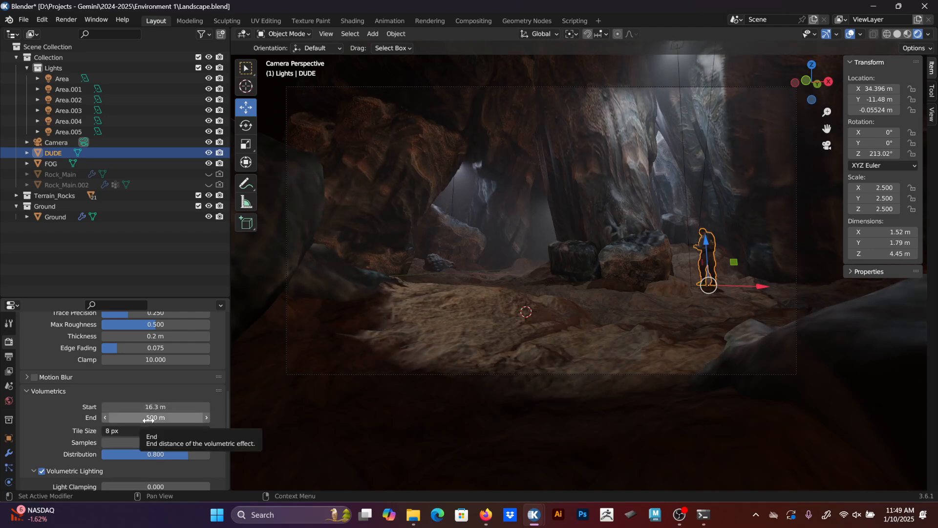
{"action": "left_click", "coordinate": [43, 471]}
{"action": "left_click", "coordinate": [42, 470]}
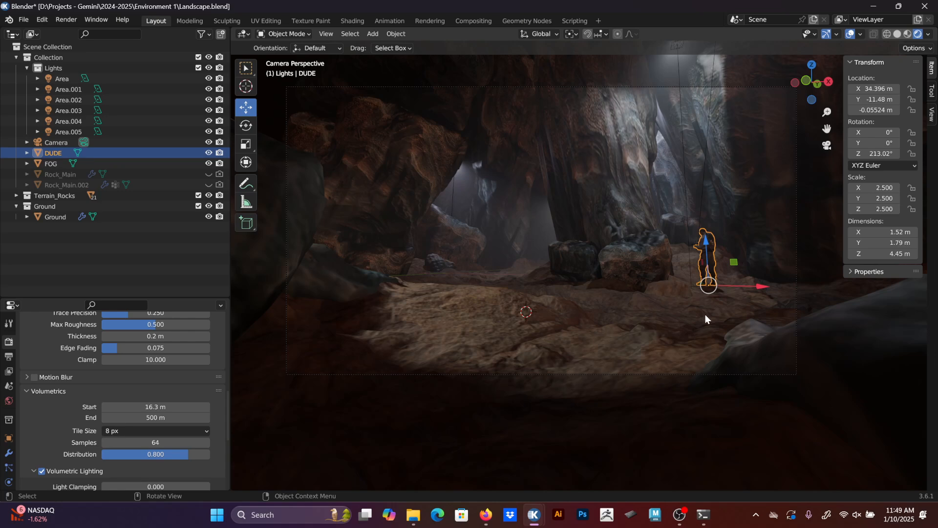
Move the DUDE figure about -17.2 m along X toward the cave opening and lower it about 0.5 m.
{"action": "left_click_drag", "start_coordinate": [731, 284], "coordinate": [556, 273]}
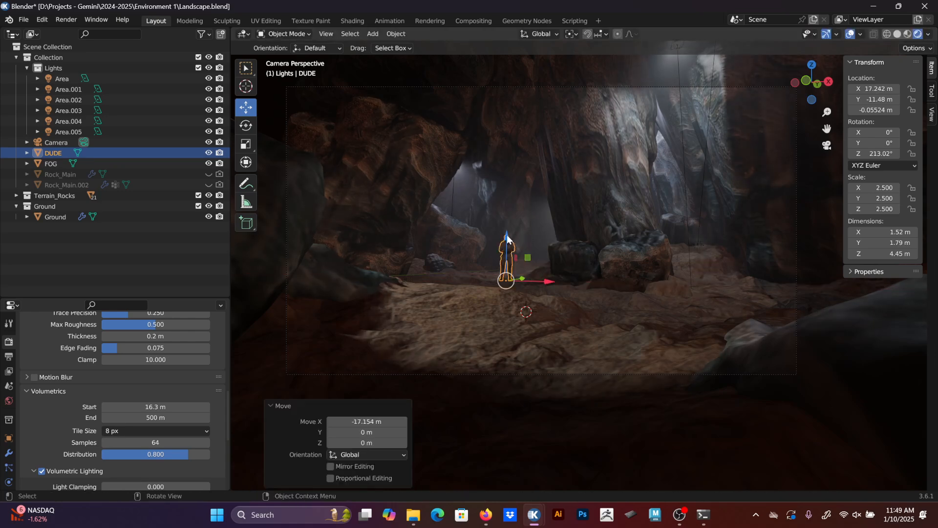
{"action": "left_click_drag", "start_coordinate": [507, 238], "coordinate": [503, 242]}
Fine-tune the figure's ground position by about -1.5 m in X and 1.7 m in Y, and return to the camera view.
{"action": "middle_click_drag", "start_coordinate": [541, 231], "coordinate": [547, 229]}
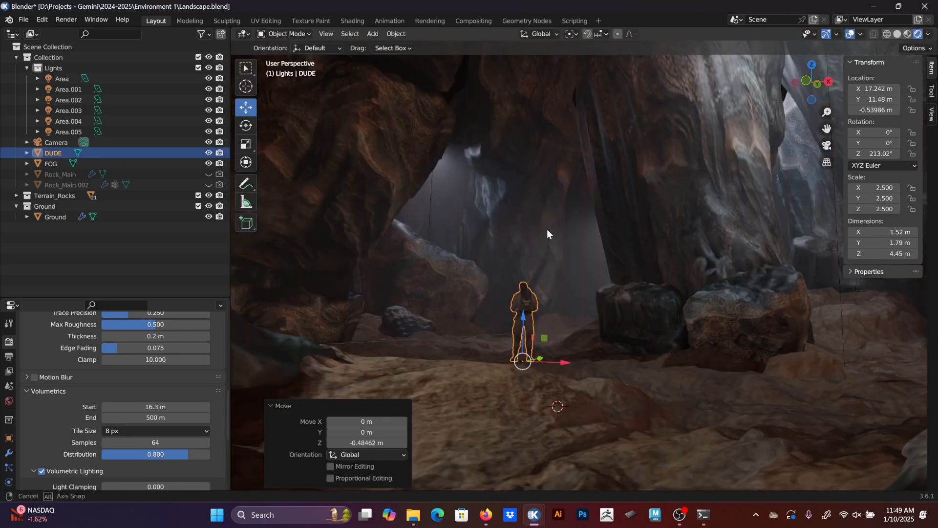
{"action": "key", "text": "KP_Decimal"}
{"action": "middle_click_drag", "start_coordinate": [558, 274], "coordinate": [586, 373]}
{"action": "left_click_drag", "start_coordinate": [587, 349], "coordinate": [435, 342]}
{"action": "middle_click_drag", "start_coordinate": [435, 342], "coordinate": [487, 344]}
{"action": "left_click_drag", "start_coordinate": [487, 348], "coordinate": [488, 345]}
{"action": "scroll", "coordinate": [600, 321], "scroll_direction": "down", "scroll_amount": 7}
{"action": "middle_click_drag", "start_coordinate": [638, 339], "coordinate": [642, 280]}
{"action": "middle_click_drag", "start_coordinate": [703, 293], "coordinate": [676, 294]}
{"action": "key", "text": "KP_0"}
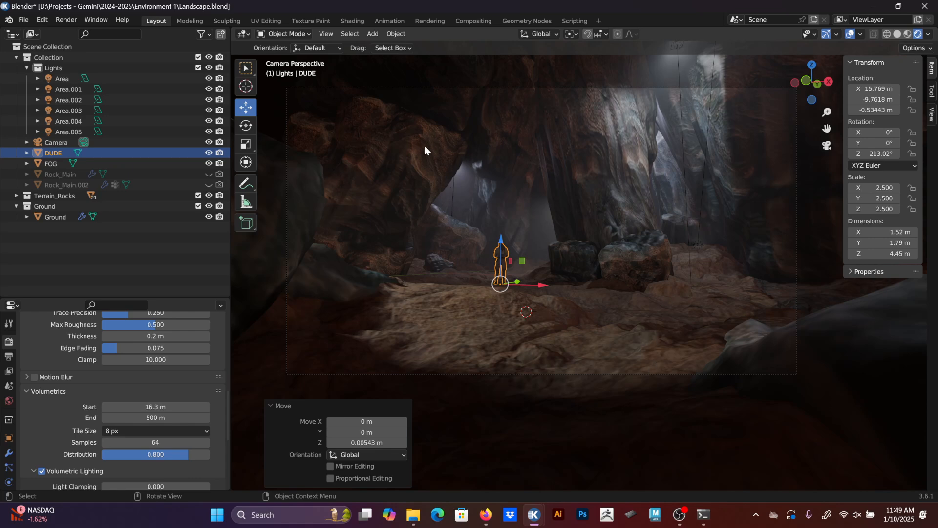
Select the large foreground rock Rock_Main.001, switch the transform orientation to Local and rotate the rock about -92° around its Z axis.
{"action": "left_click", "coordinate": [432, 134]}
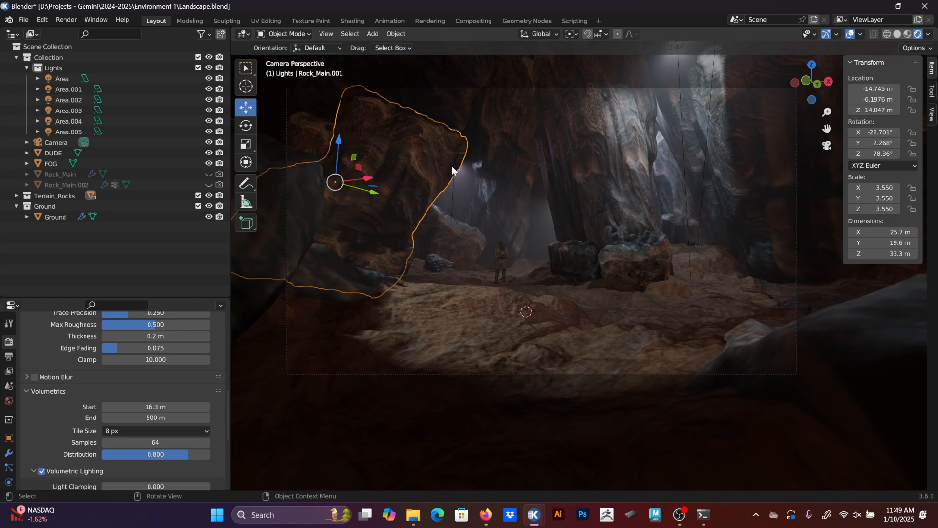
{"action": "left_click", "coordinate": [538, 35]}
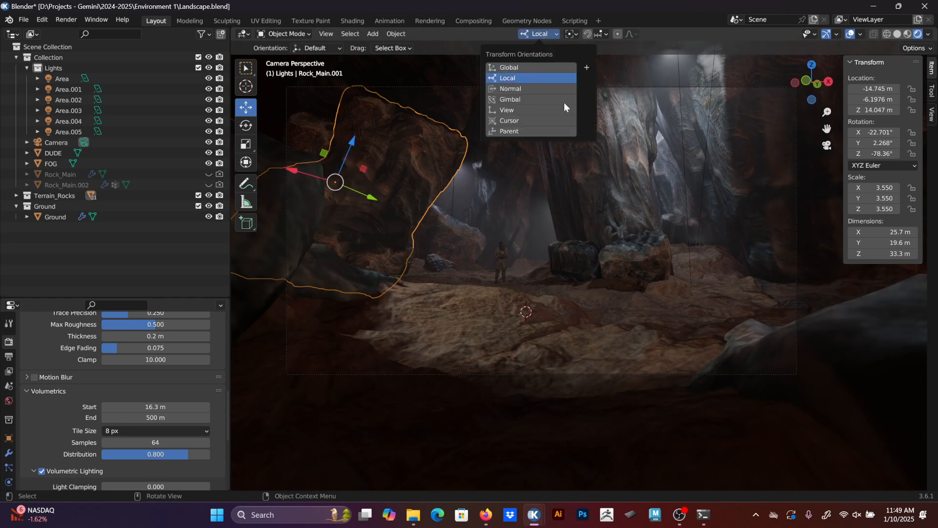
{"action": "left_click", "coordinate": [535, 79]}
{"action": "key", "text": "r"}
{"action": "key", "text": "z"}
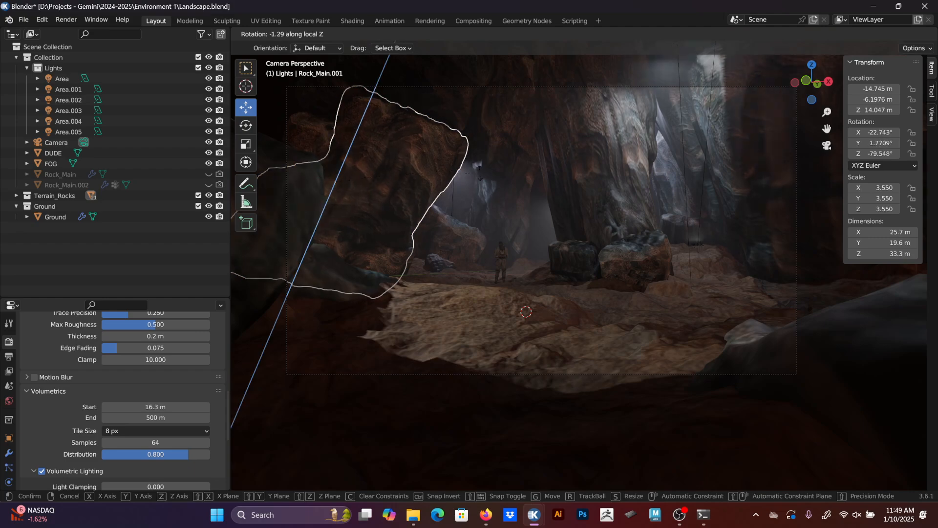
{"action": "left_click", "coordinate": [337, 304]}
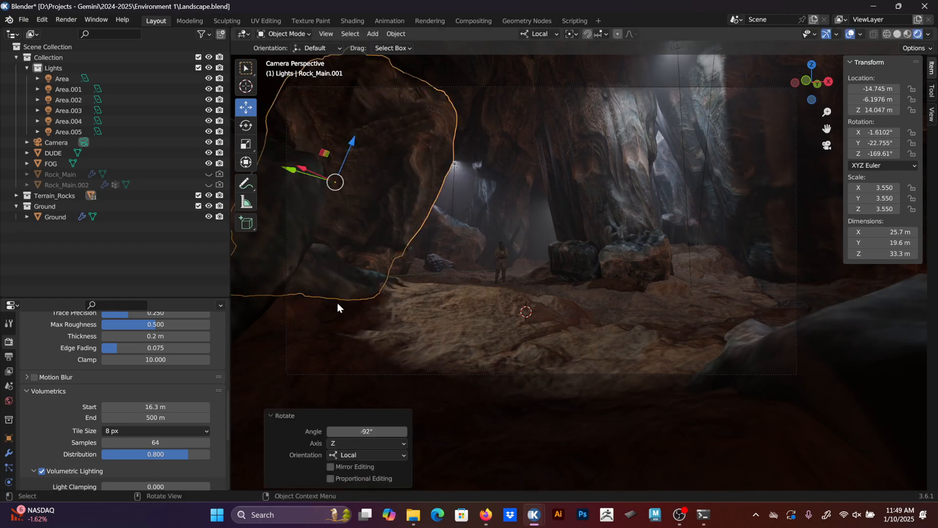
Shift Rock_Main.001 about 4.7 m along local Z, then stretch it by about 1.46 in Z and 1.30 in X.
{"action": "left_click_drag", "start_coordinate": [346, 139], "coordinate": [379, 125]}
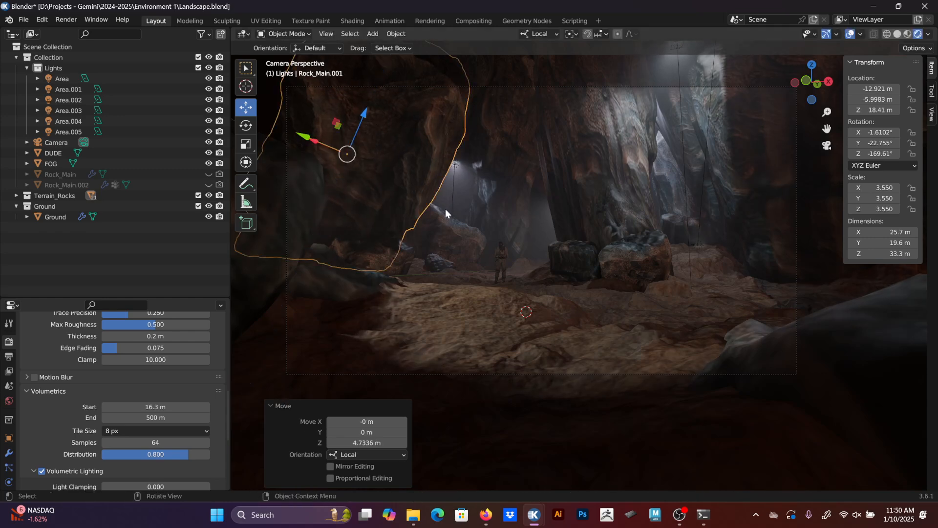
{"action": "key", "text": "s"}
{"action": "key", "text": "z"}
{"action": "left_click", "coordinate": [503, 203]}
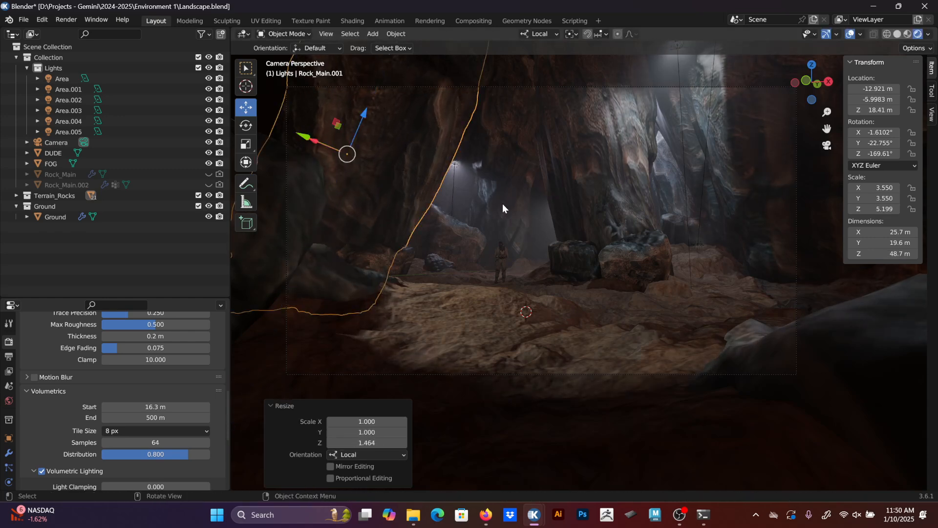
{"action": "key", "text": "s"}
{"action": "key", "text": "x"}
{"action": "left_click", "coordinate": [527, 219]}
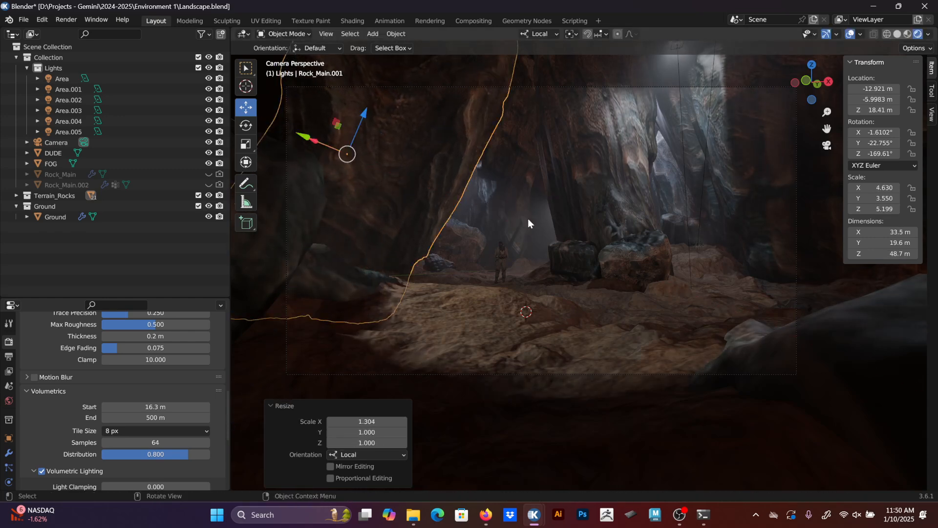
Reposition Rock_Main.001 by about -6.7 m in X, -1.7 m in Y and -4.9 m in Z, with a slight local Z nudge.
{"action": "key", "text": "g"}
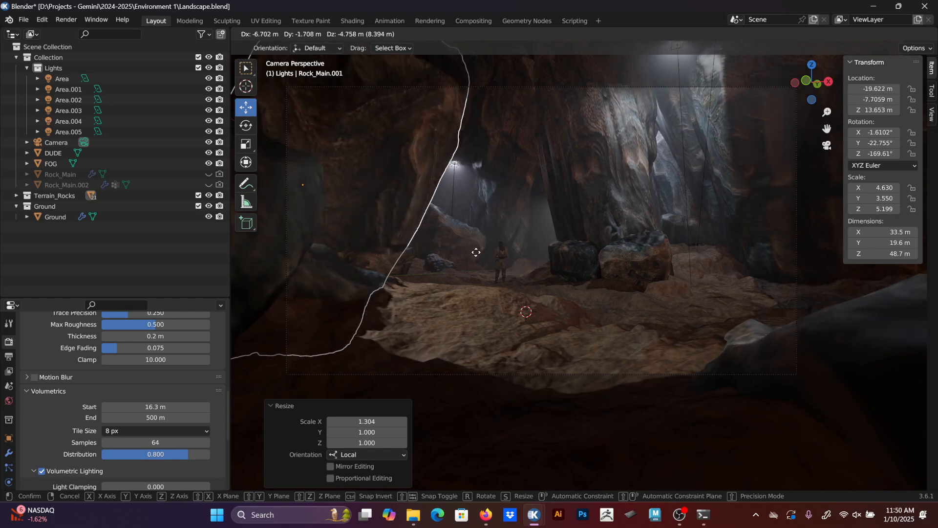
{"action": "left_click", "coordinate": [485, 238]}
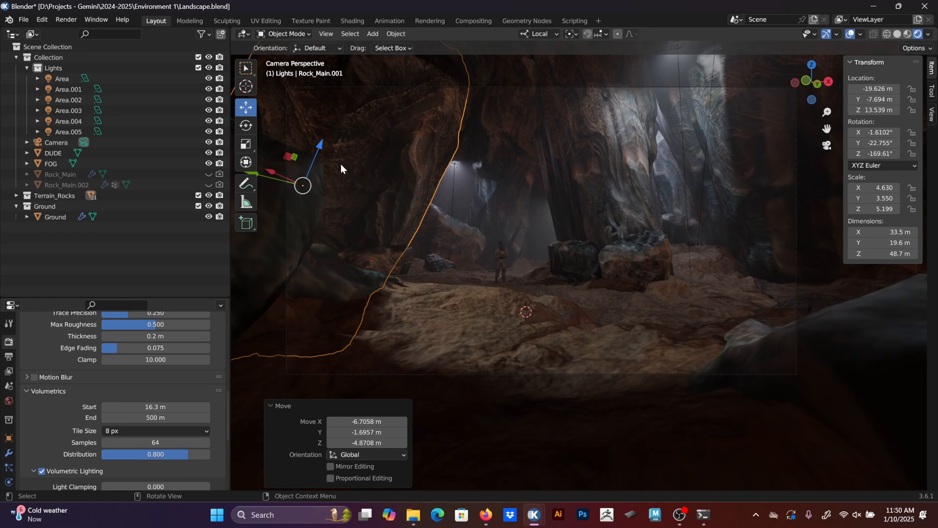
{"action": "left_click_drag", "start_coordinate": [322, 146], "coordinate": [327, 150]}
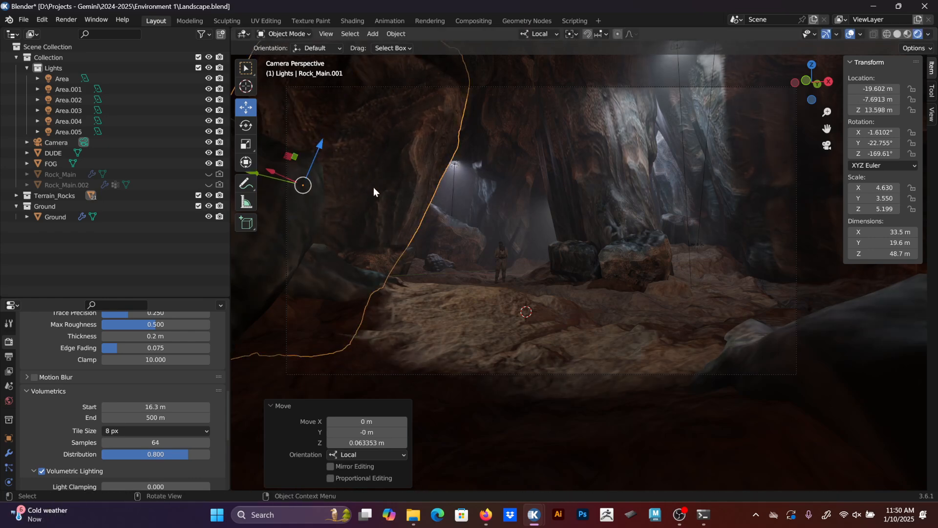
Duplicate Rock_Main.005 about -10.5 m along its local X axis and shift the copy back about 2.9 m along the same axis.
{"action": "left_click", "coordinate": [445, 233]}
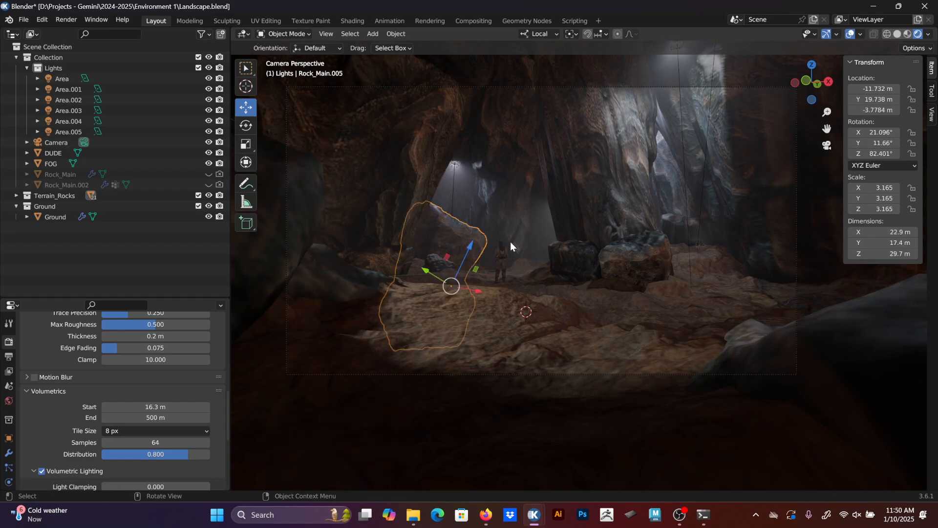
{"action": "key", "text": "shift+d"}
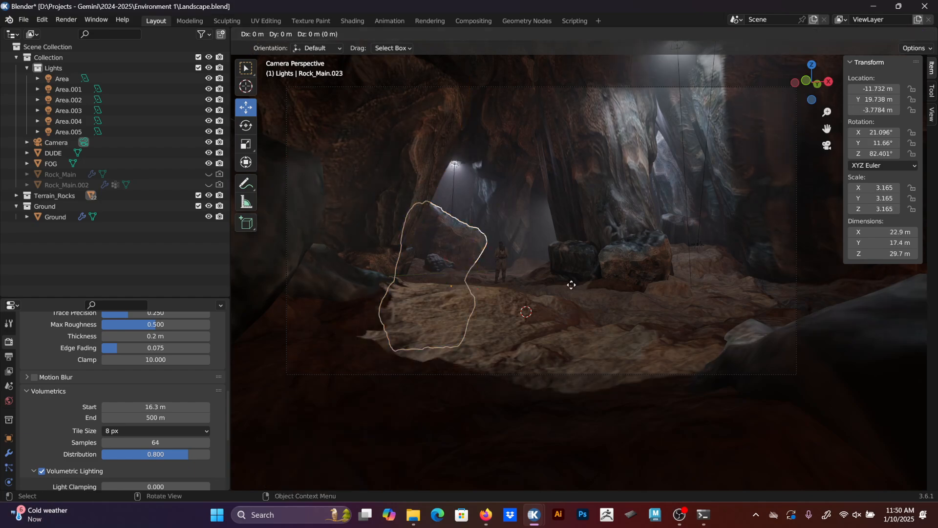
{"action": "key", "text": "x"}
{"action": "key", "text": "x"}
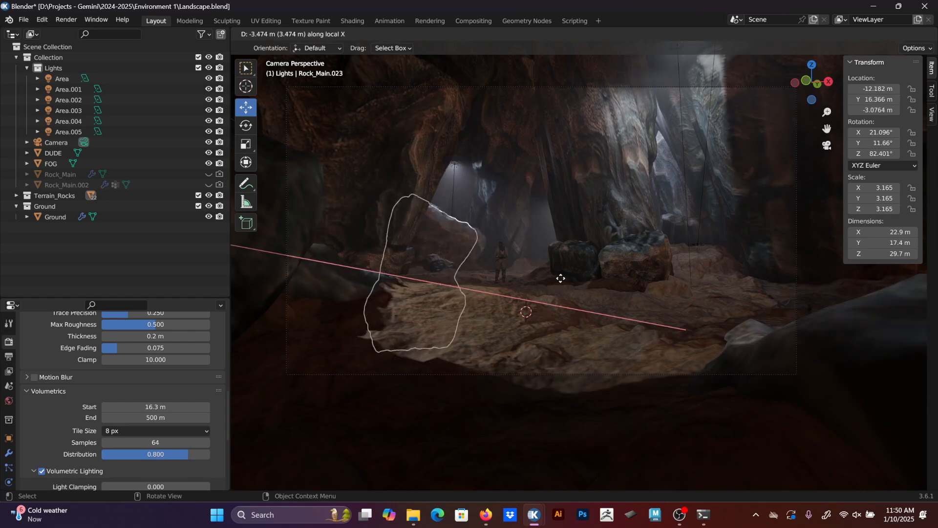
{"action": "left_click", "coordinate": [491, 238]}
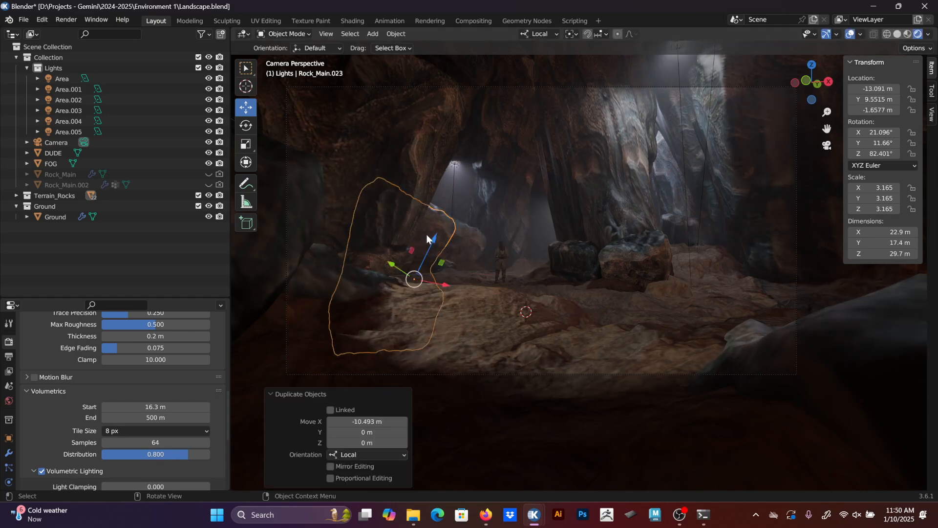
{"action": "left_click_drag", "start_coordinate": [427, 238], "coordinate": [459, 291]}
Duplicate the copied rock about 24.3 m along local X and slide the duplicate about -9.6 m in Y within its local XY plane.
{"action": "key", "text": "shift+d"}
{"action": "key", "text": "x"}
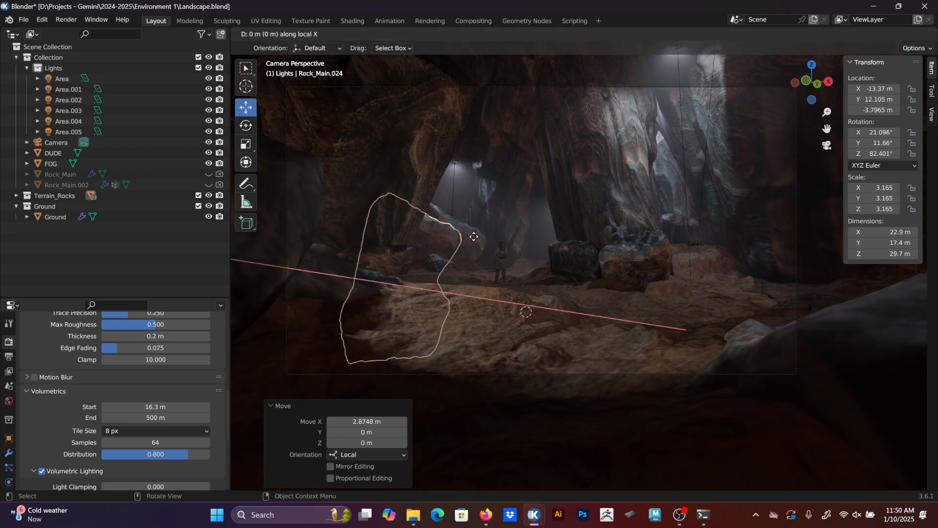
{"action": "left_click", "coordinate": [538, 259]}
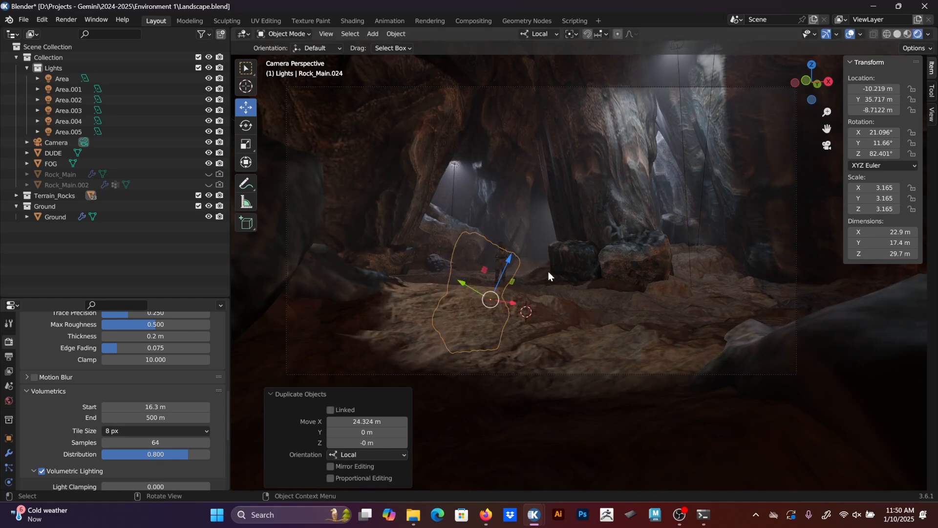
{"action": "key", "text": "g"}
{"action": "key", "text": "shift+z"}
{"action": "key", "text": "shift+z"}
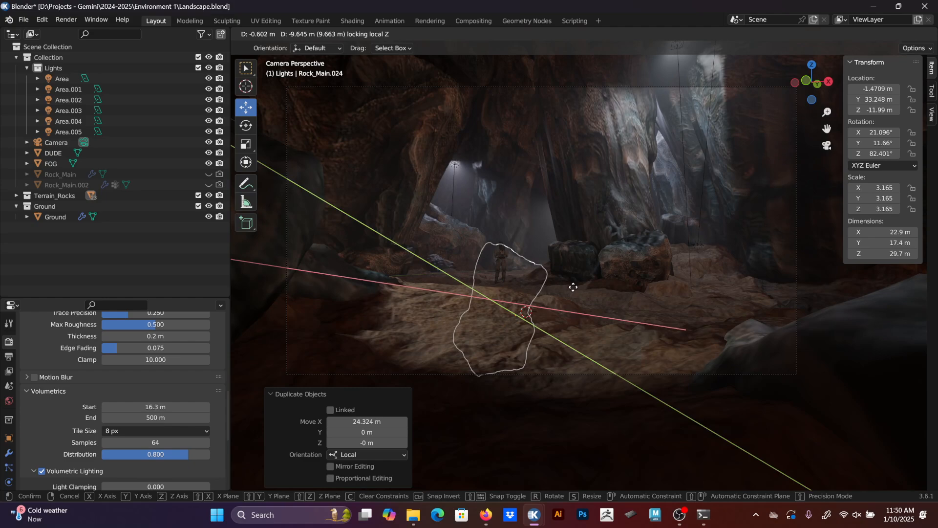
{"action": "left_click", "coordinate": [572, 290]}
Raise the new rock about 3.6 m along local Z, then fine-tune it along local Y and by about -1.5 m along local X.
{"action": "key", "text": "g"}
{"action": "key", "text": "z"}
{"action": "key", "text": "z"}
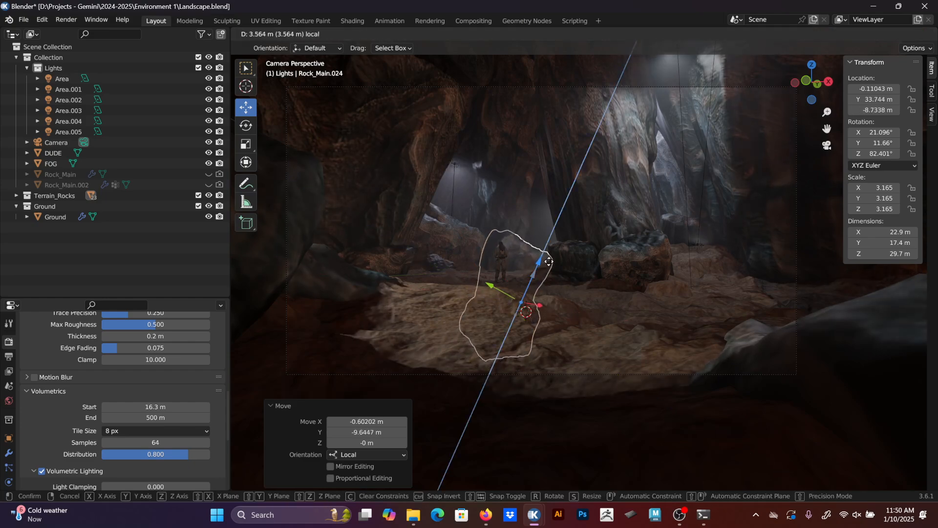
{"action": "left_click", "coordinate": [504, 277]}
{"action": "key", "text": "g"}
{"action": "key", "text": "y"}
{"action": "key", "text": "y"}
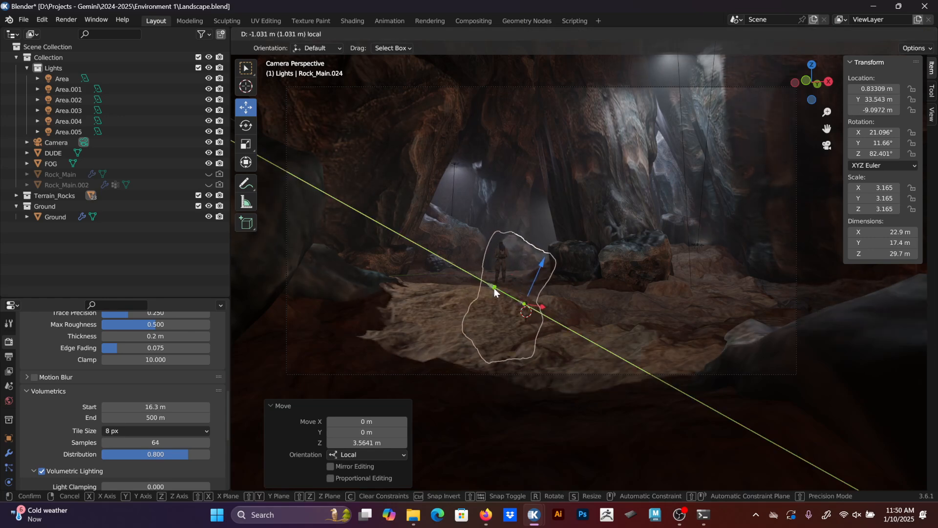
{"action": "left_click", "coordinate": [536, 303]}
{"action": "key", "text": "g"}
{"action": "key", "text": "x"}
{"action": "key", "text": "x"}
{"action": "left_click", "coordinate": [535, 304]}
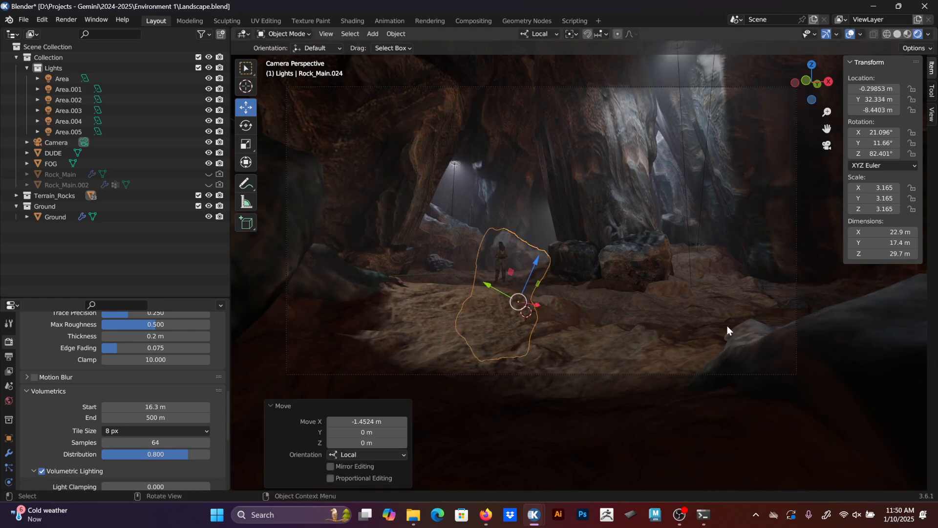
Duplicate the tall rock column Rock_Main.007 beside the original and scale the copy uniformly by about 0.55.
{"action": "left_click", "coordinate": [592, 197]}
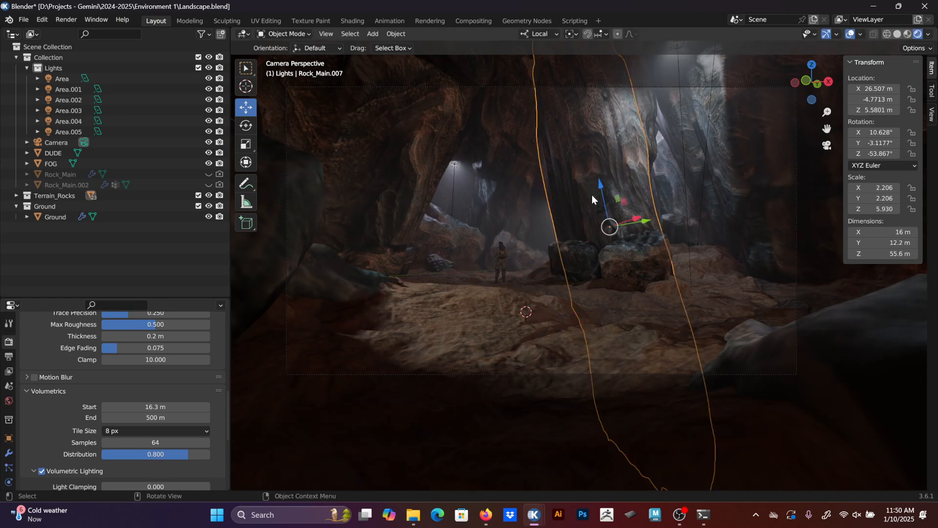
{"action": "key", "text": "shift+d"}
{"action": "left_click", "coordinate": [714, 265]}
{"action": "key", "text": "s"}
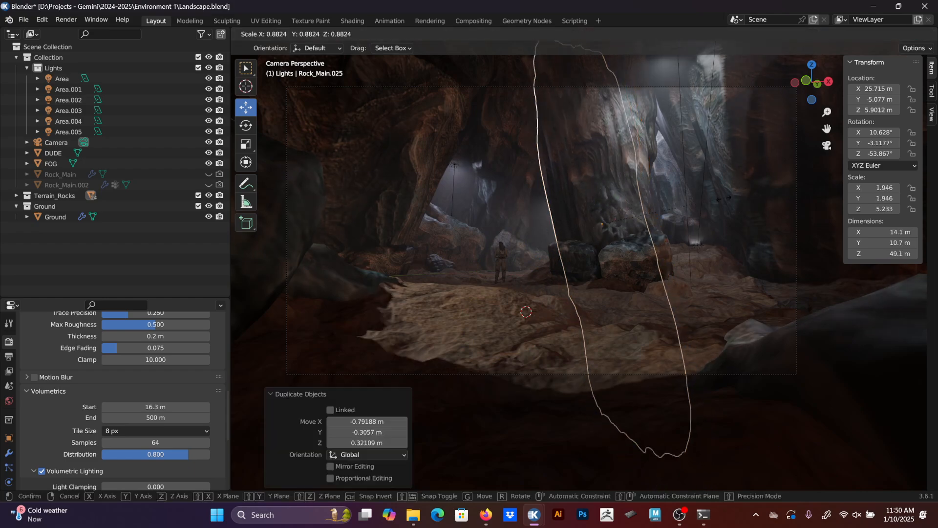
{"action": "left_click", "coordinate": [642, 202]}
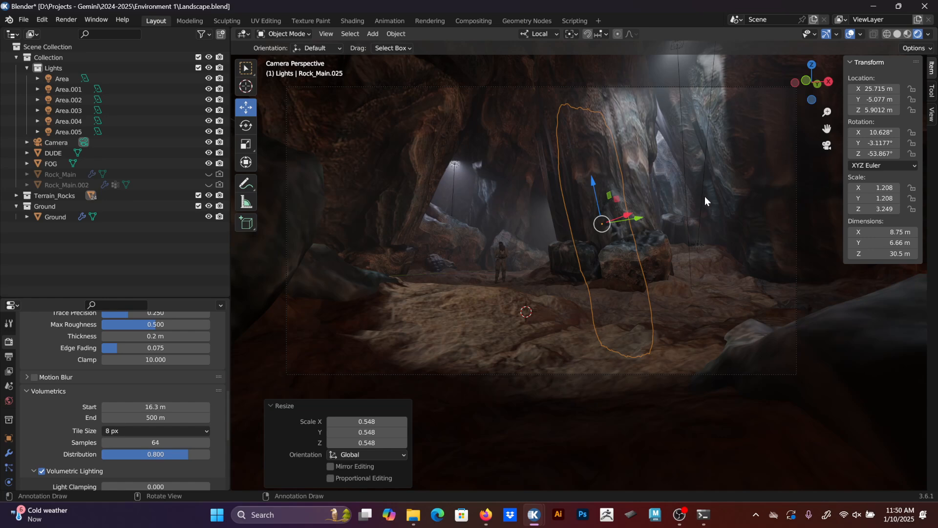
Move the duplicated column about -1.4 m along local Y and -5 m along local Z, with a slight further Y adjustment.
{"action": "key", "text": "g"}
{"action": "key", "text": "y"}
{"action": "key", "text": "y"}
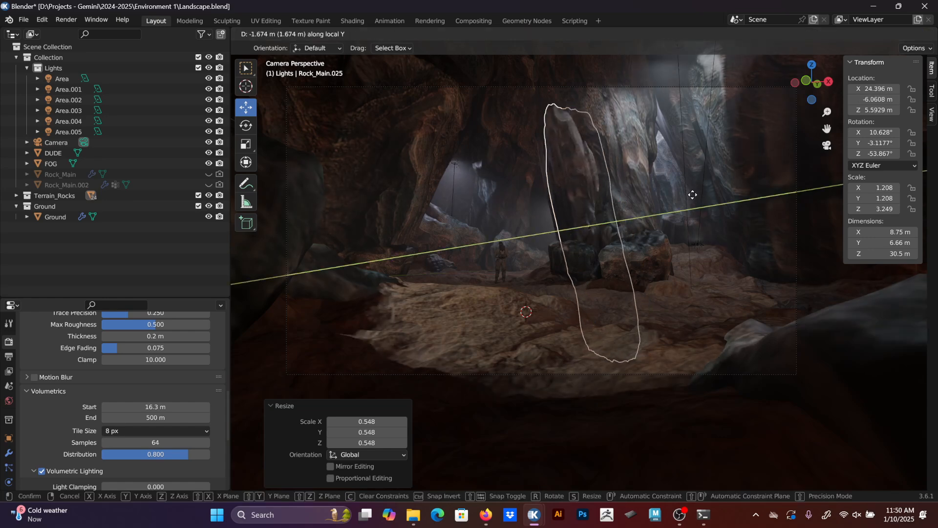
{"action": "left_click", "coordinate": [693, 196]}
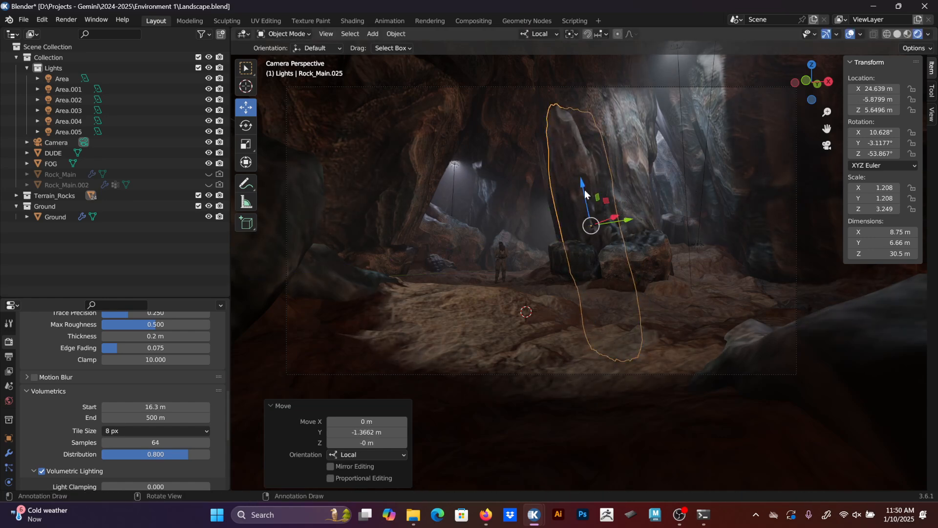
{"action": "key", "text": "g"}
{"action": "key", "text": "z"}
{"action": "key", "text": "z"}
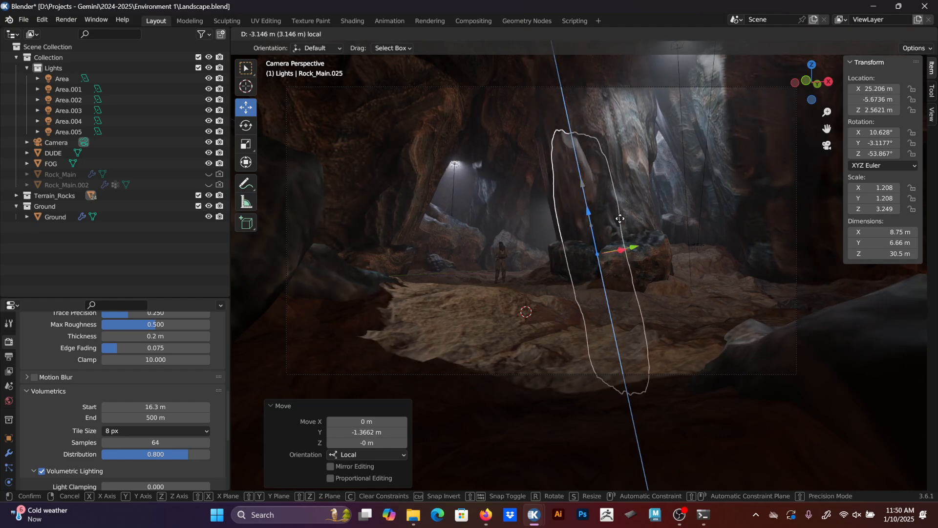
{"action": "left_click", "coordinate": [630, 265]}
{"action": "key", "text": "g"}
{"action": "key", "text": "y"}
{"action": "key", "text": "y"}
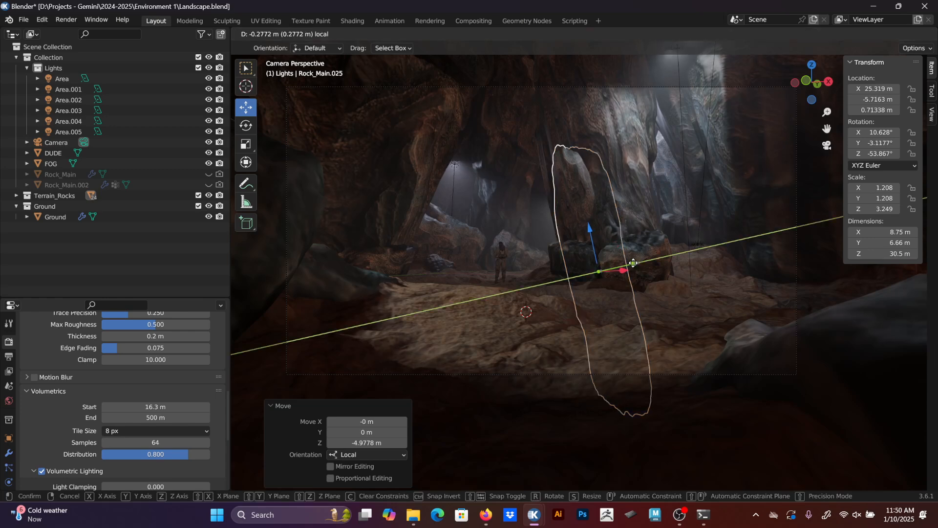
{"action": "left_click", "coordinate": [600, 248]}
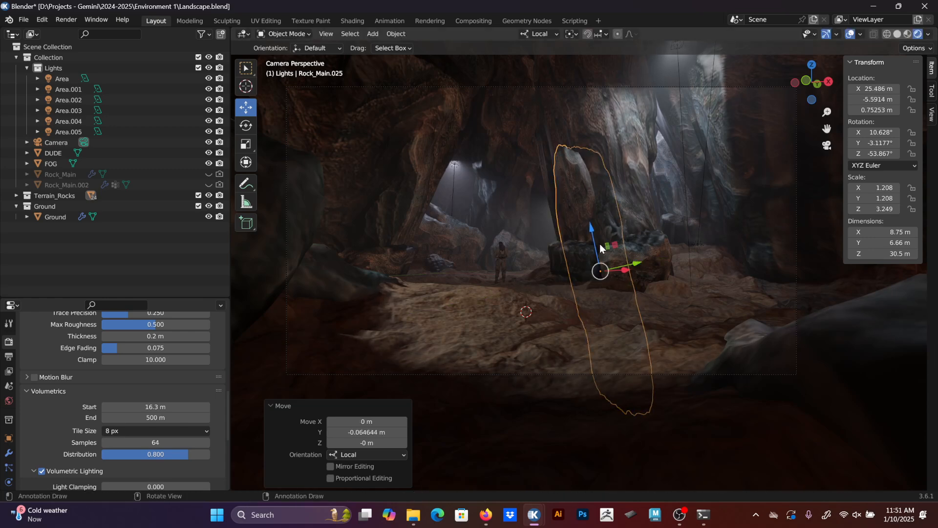
Rotate the small column about 4.9° in the camera view and nudge its position against the larger column.
{"action": "key", "text": "r"}
{"action": "left_click", "coordinate": [666, 190]}
{"action": "key", "text": "g"}
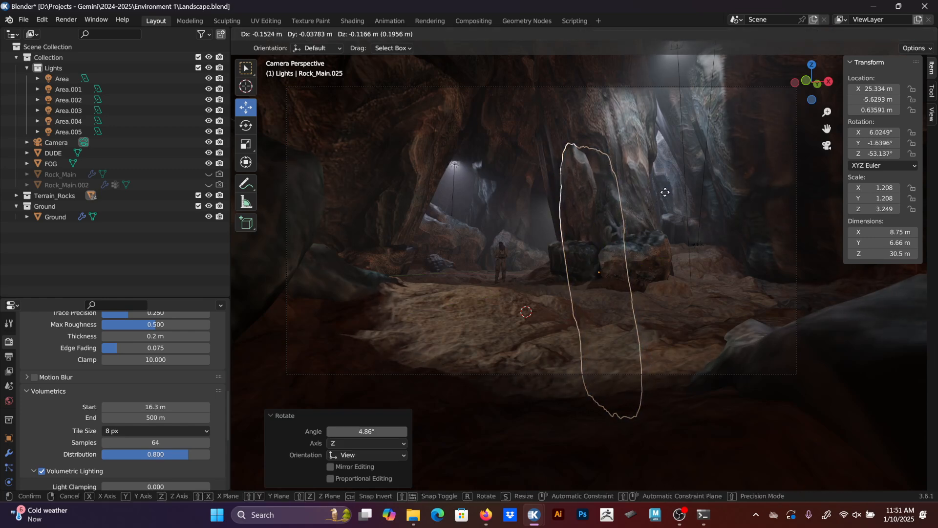
{"action": "left_click", "coordinate": [686, 253]}
Select the rock Rock_Main.014 near the cave wall and move it about -2.9 m along its local Y axis.
{"action": "left_click", "coordinate": [685, 251]}
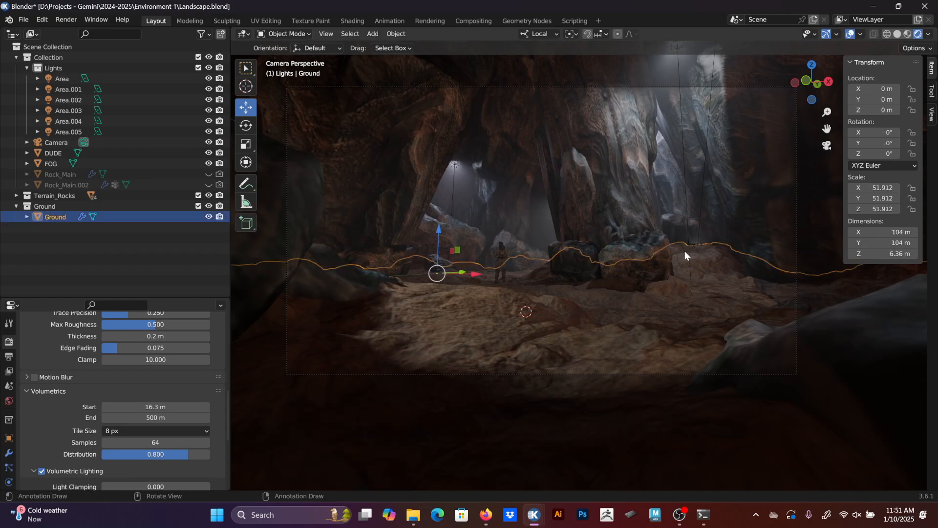
{"action": "left_click", "coordinate": [677, 219]}
{"action": "middle_click_drag", "start_coordinate": [691, 192], "coordinate": [600, 248]}
{"action": "left_click", "coordinate": [671, 228]}
{"action": "left_click_drag", "start_coordinate": [409, 317], "coordinate": [463, 314]}
Widen Rock_Main.014 to a scale of about 2.62 in local X and Y only, then move it about 1.4 m in X.
{"action": "key", "text": "s"}
{"action": "key", "text": "shift+z"}
{"action": "key", "text": "shift+z"}
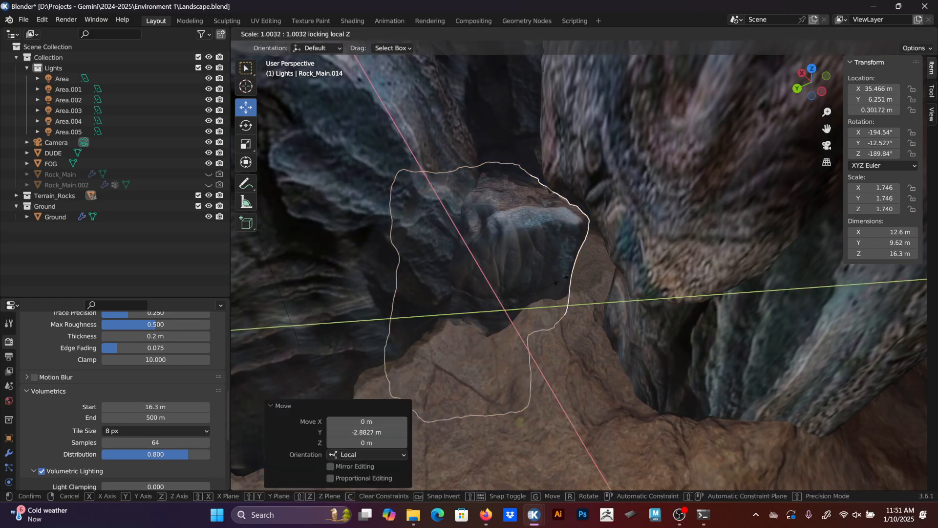
{"action": "left_click", "coordinate": [615, 279]}
{"action": "middle_click_drag", "start_coordinate": [616, 279], "coordinate": [602, 307]}
{"action": "key", "text": "g"}
{"action": "left_click", "coordinate": [505, 338]}
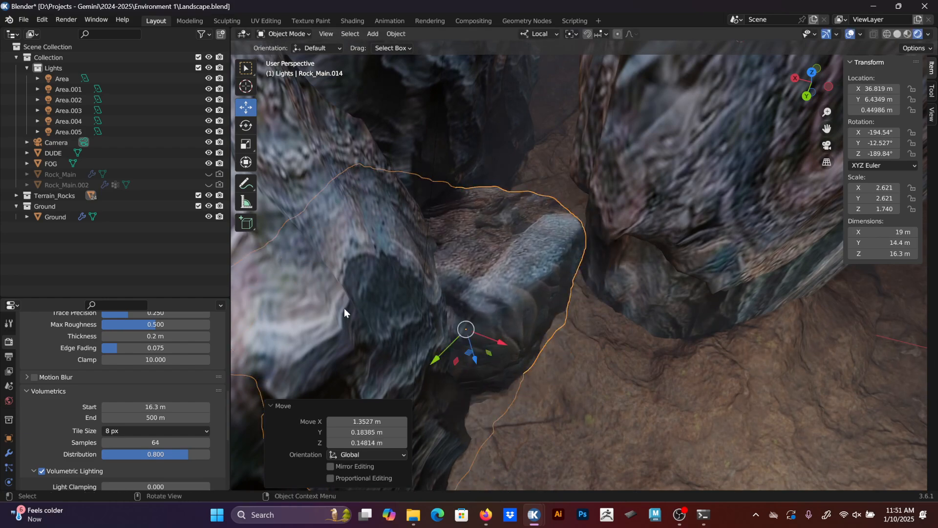
Set the Displace modifier strength of Rock_Main.014 to -0.600 and return to the camera view.
{"action": "left_click", "coordinate": [10, 454]}
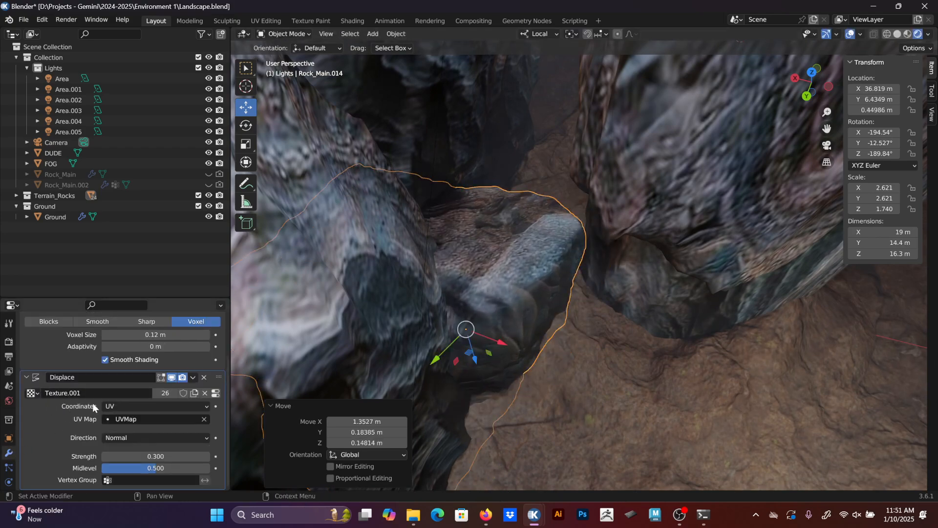
{"action": "left_click_drag", "start_coordinate": [112, 453], "coordinate": [69, 453]}
{"action": "middle_click_drag", "start_coordinate": [342, 293], "coordinate": [568, 291]}
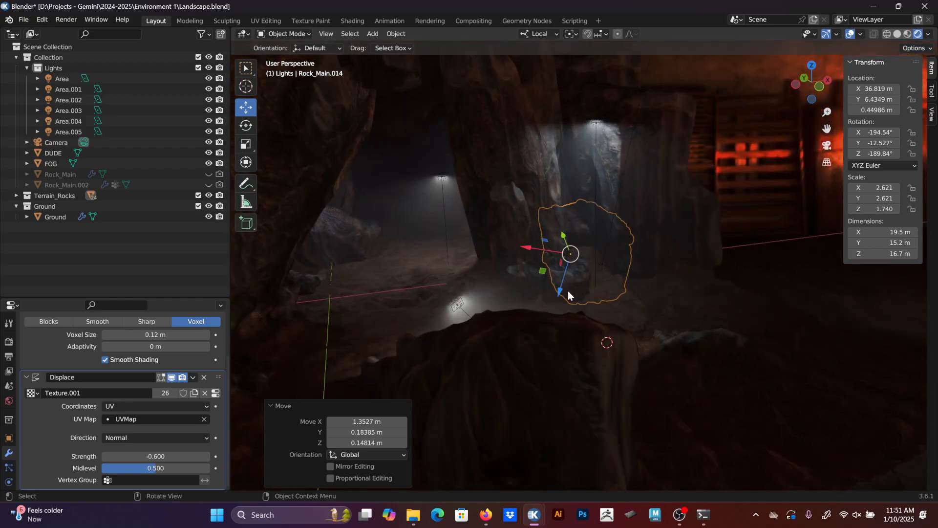
{"action": "key", "text": "KP_0"}
{"action": "scroll", "coordinate": [501, 248], "scroll_direction": "up", "scroll_amount": 2}
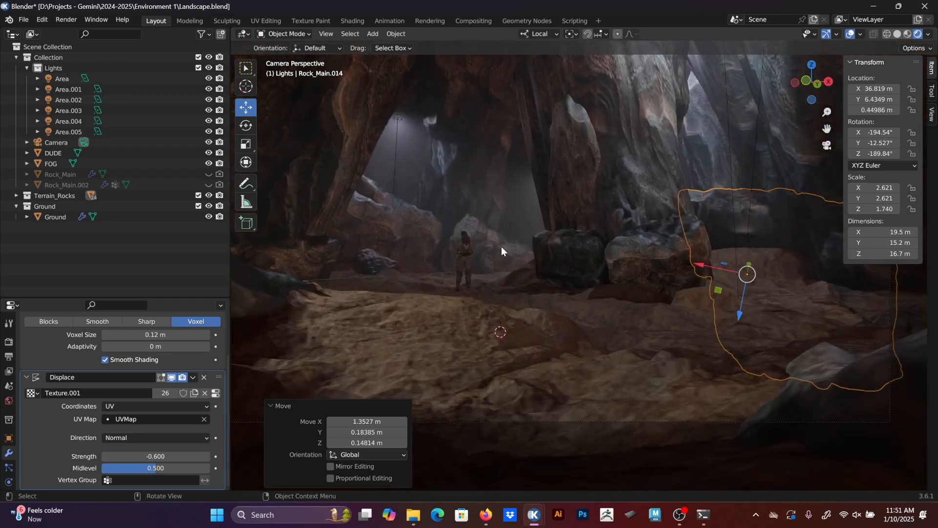
Select the rock Rock_Main.013 between the figure and the large boulder and move it about 2.05 m along its local Z axis.
{"action": "middle_click_drag", "start_coordinate": [471, 207], "coordinate": [517, 267], "text": "shift"}
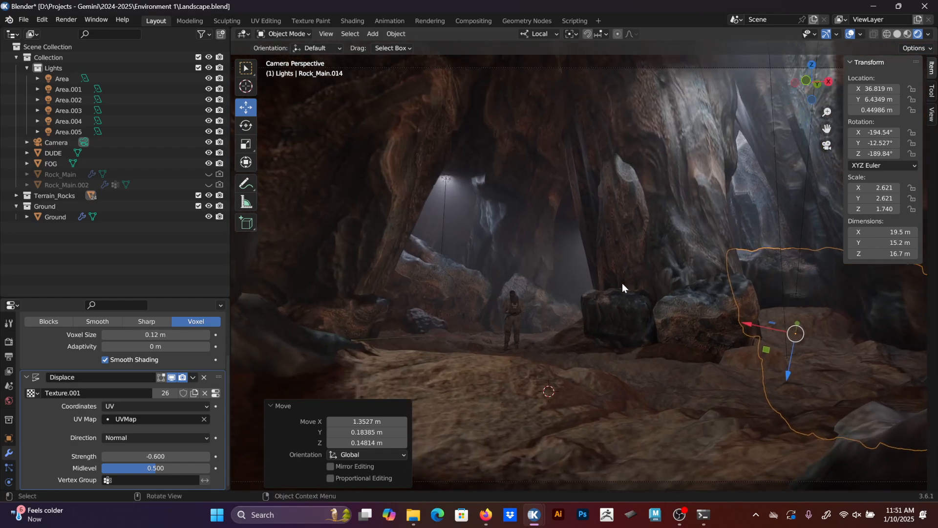
{"action": "left_click", "coordinate": [622, 285]}
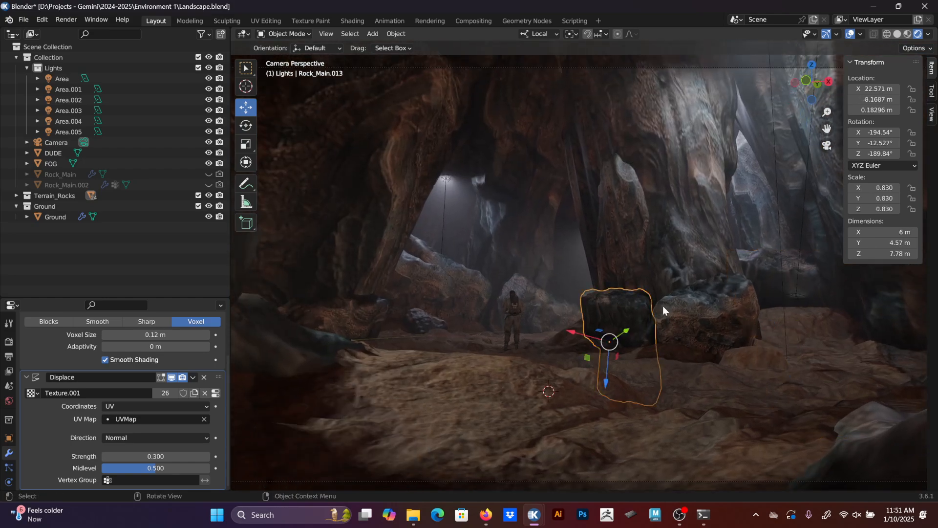
{"action": "scroll", "coordinate": [636, 337], "scroll_direction": "up", "scroll_amount": 3}
{"action": "left_click_drag", "start_coordinate": [574, 357], "coordinate": [565, 384]}
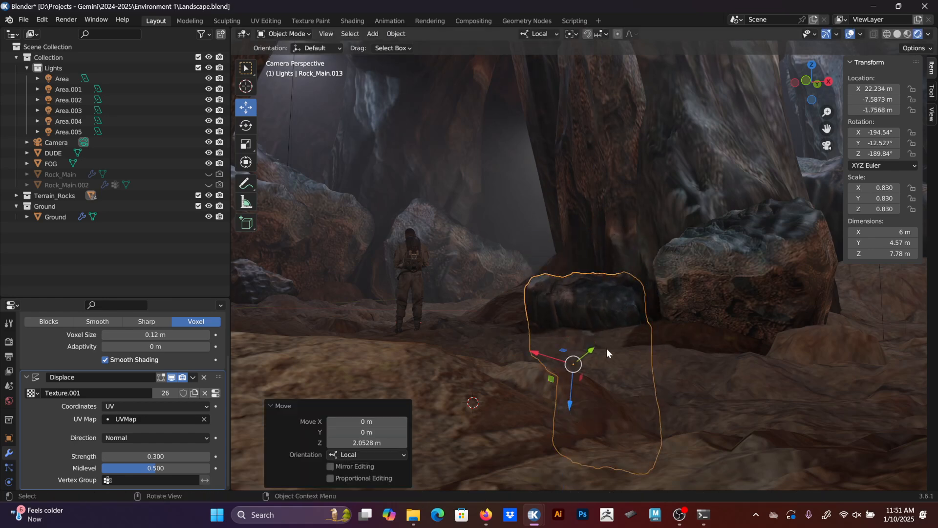
Move Rock_Main.013 about -0.62 m along its local X axis, then about 1.36 m in global X and 0.46 m in Y.
{"action": "key", "text": "g"}
{"action": "key", "text": "x"}
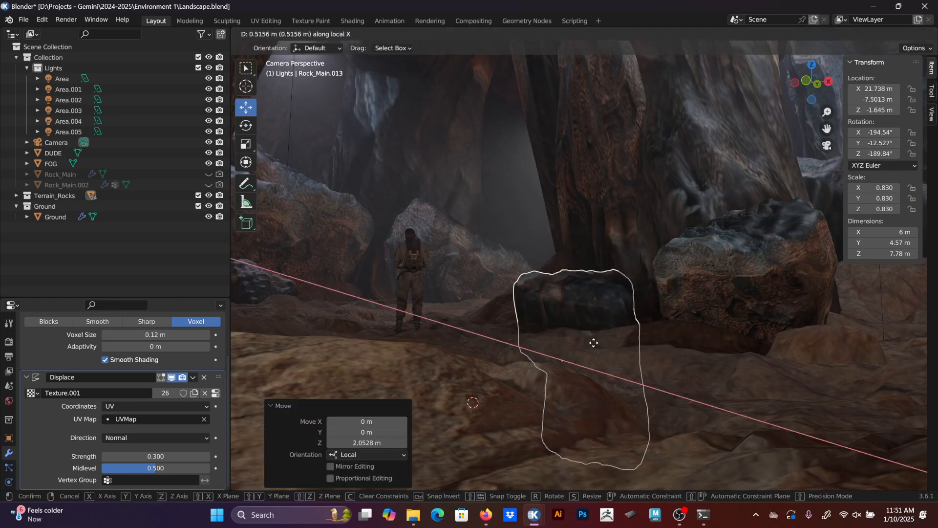
{"action": "left_click", "coordinate": [622, 353]}
{"action": "key", "text": "g"}
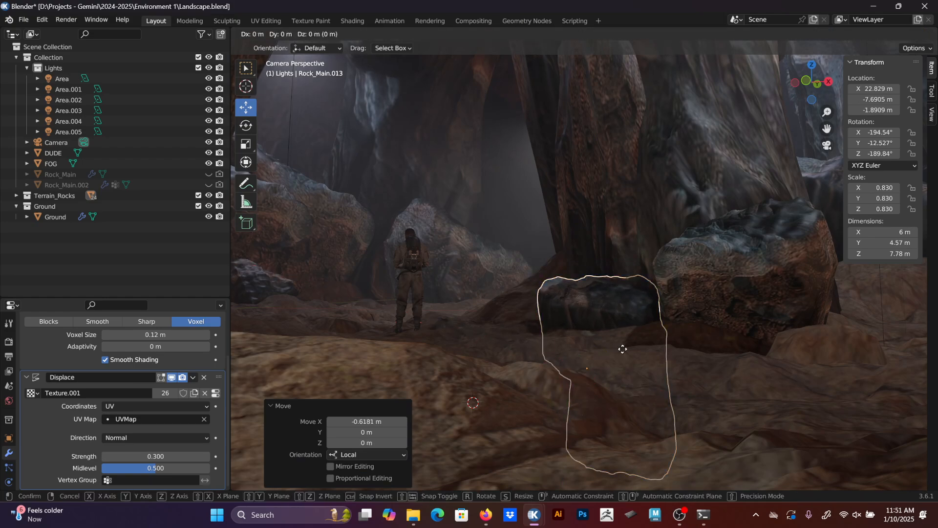
{"action": "left_click", "coordinate": [658, 348]}
Duplicate Rock_Main.013 and move the copy about 5.05 m along its local X axis, towards the figure.
{"action": "key", "text": "shift+d"}
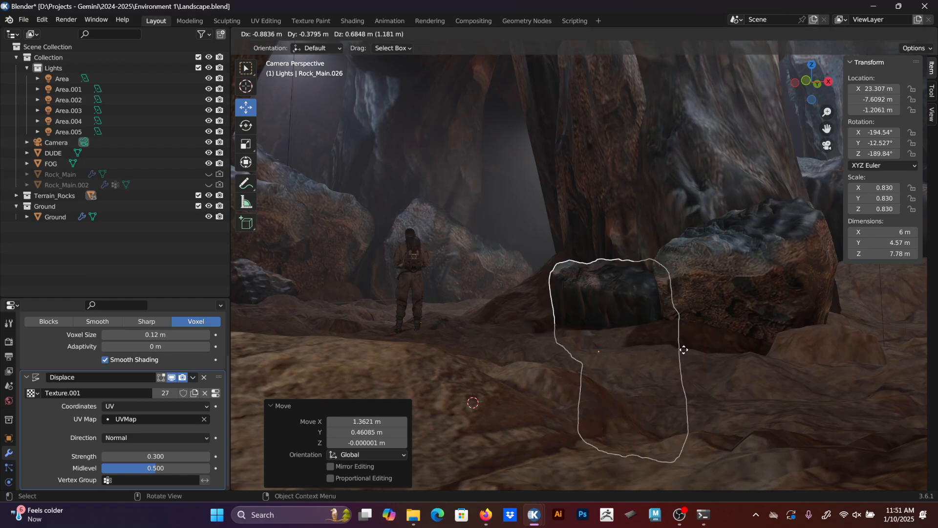
{"action": "left_click", "coordinate": [594, 330]}
{"action": "key", "text": "g"}
{"action": "key", "text": "x"}
{"action": "key", "text": "x"}
{"action": "left_click", "coordinate": [521, 319]}
{"action": "middle_click_drag", "start_coordinate": [521, 318], "coordinate": [516, 361]}
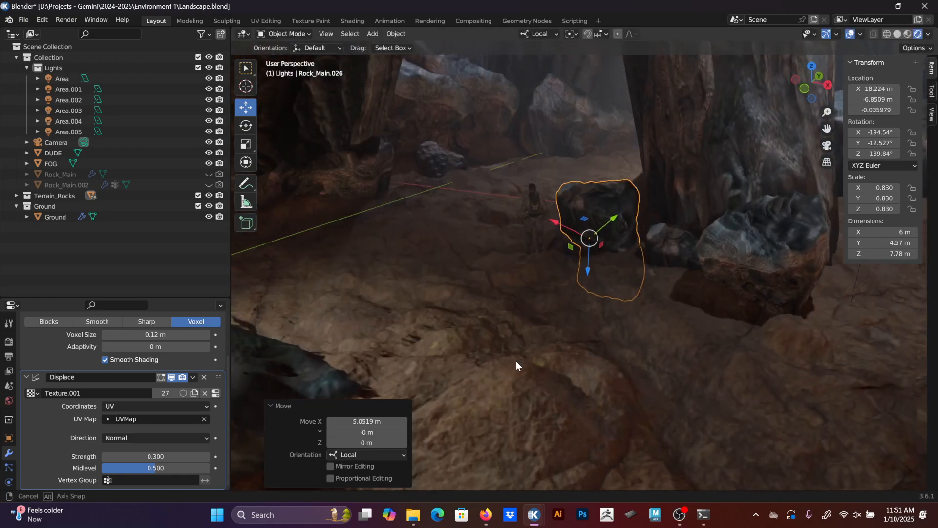
Move the duplicated rock about 4.81 m along its local Y axis and return to the camera view.
{"action": "key", "text": "g"}
{"action": "key", "text": "y"}
{"action": "key", "text": "y"}
{"action": "left_click_drag", "start_coordinate": [639, 194], "coordinate": [649, 186]}
{"action": "middle_click_drag", "start_coordinate": [655, 168], "coordinate": [667, 142]}
{"action": "key", "text": "KP_Decimal"}
{"action": "key", "text": "KP_0"}
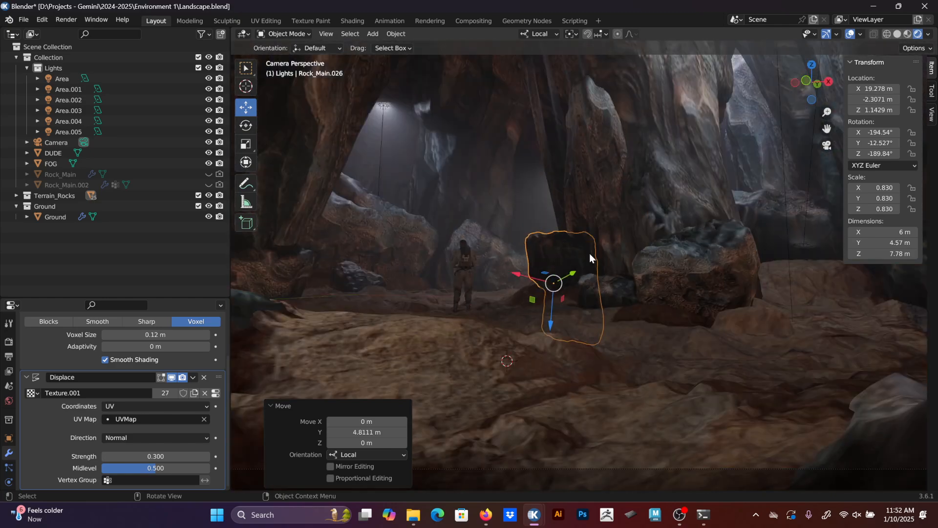
Rotate the duplicated rock about -160° in the camera view and lower it about 4.16 m in Z.
{"action": "key", "text": "r"}
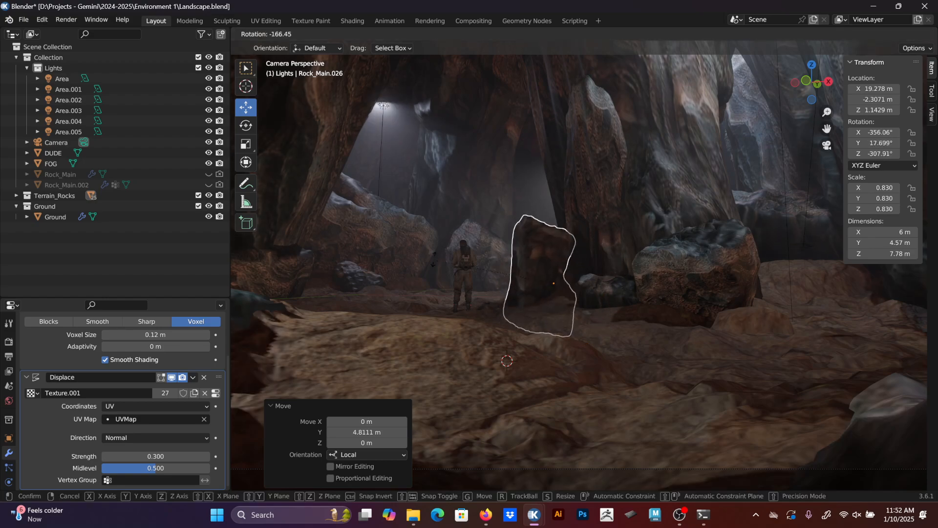
{"action": "left_click", "coordinate": [580, 189]}
{"action": "key", "text": "g"}
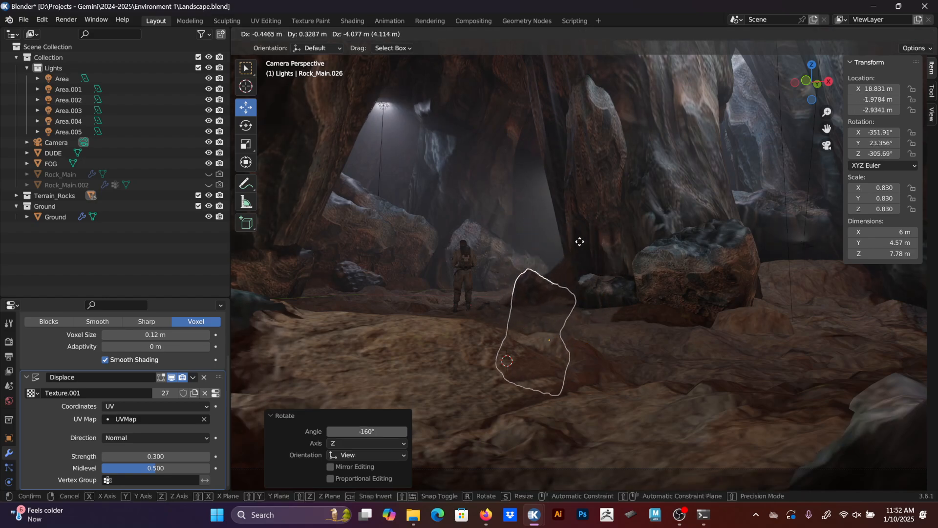
{"action": "left_click", "coordinate": [594, 245]}
Duplicate the rotated rock and move the new copy about -4.35 m along its local Z axis, below the ground.
{"action": "middle_click_drag", "start_coordinate": [594, 244], "coordinate": [638, 254]}
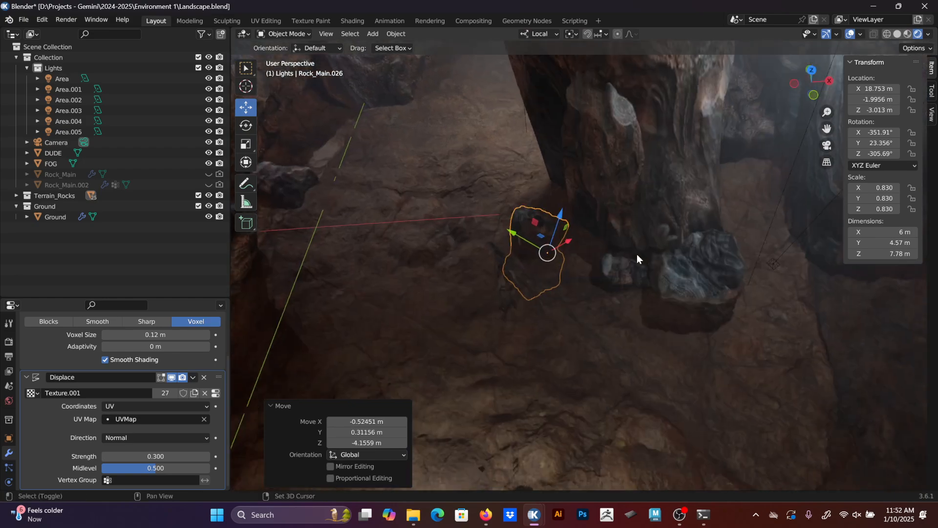
{"action": "left_click", "coordinate": [575, 344]}
{"action": "left_click", "coordinate": [535, 239]}
{"action": "middle_click_drag", "start_coordinate": [630, 303], "coordinate": [620, 246]}
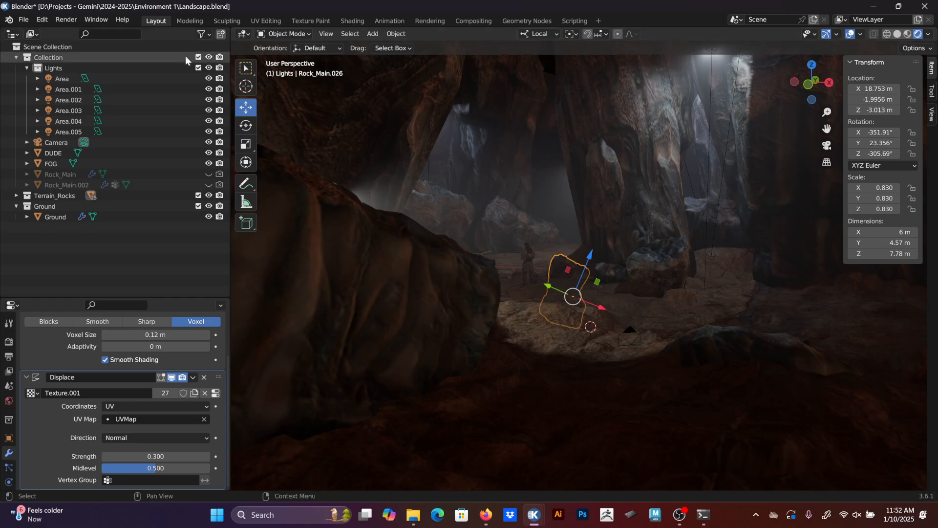
{"action": "key", "text": "shift+d"}
{"action": "key", "text": "z"}
{"action": "key", "text": "z"}
{"action": "left_click", "coordinate": [493, 192]}
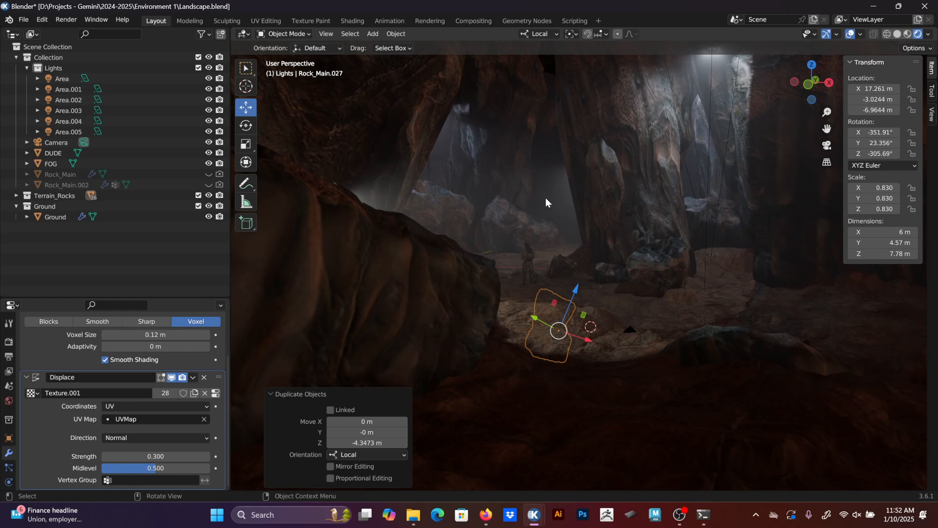
Reset the buried rock copy's rotation to 0° on all three axes and save the file.
{"action": "middle_click_drag", "start_coordinate": [607, 244], "coordinate": [610, 256]}
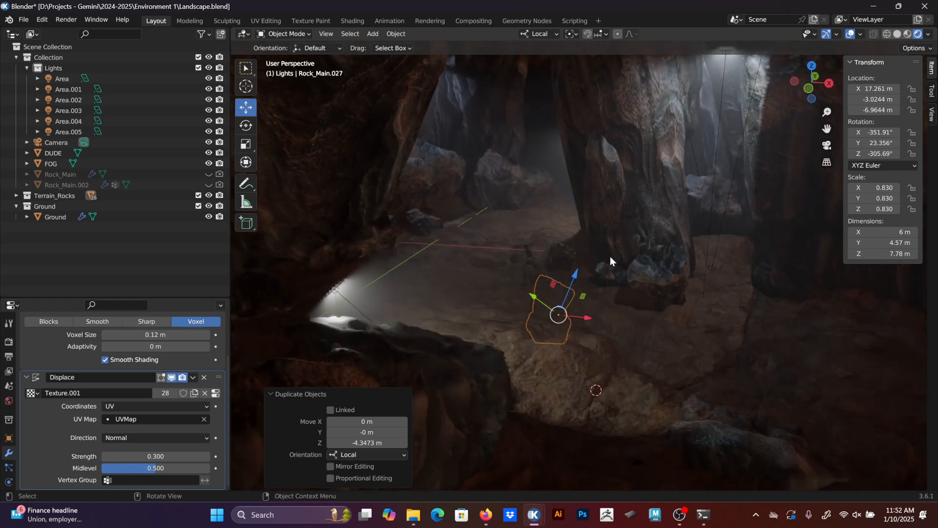
{"action": "middle_click_drag", "start_coordinate": [577, 244], "coordinate": [534, 321]}
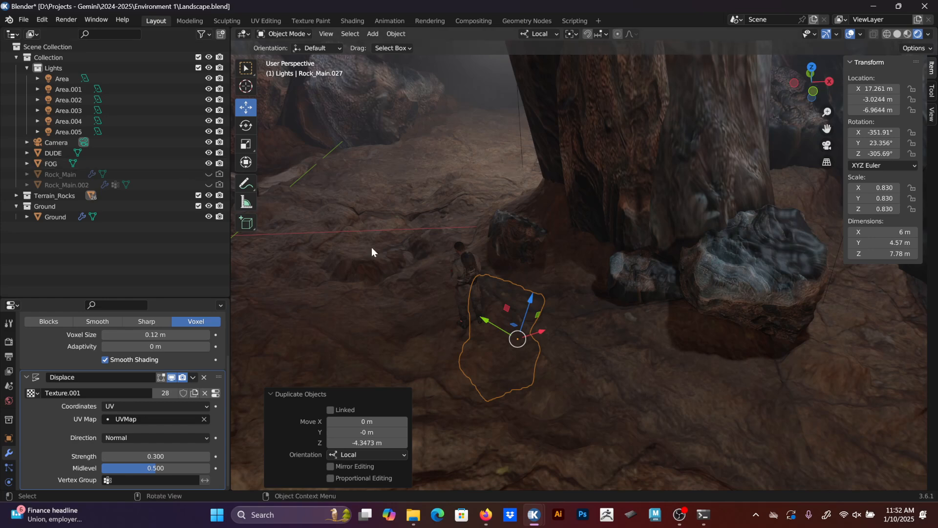
{"action": "left_click_drag", "start_coordinate": [879, 132], "coordinate": [878, 154]}
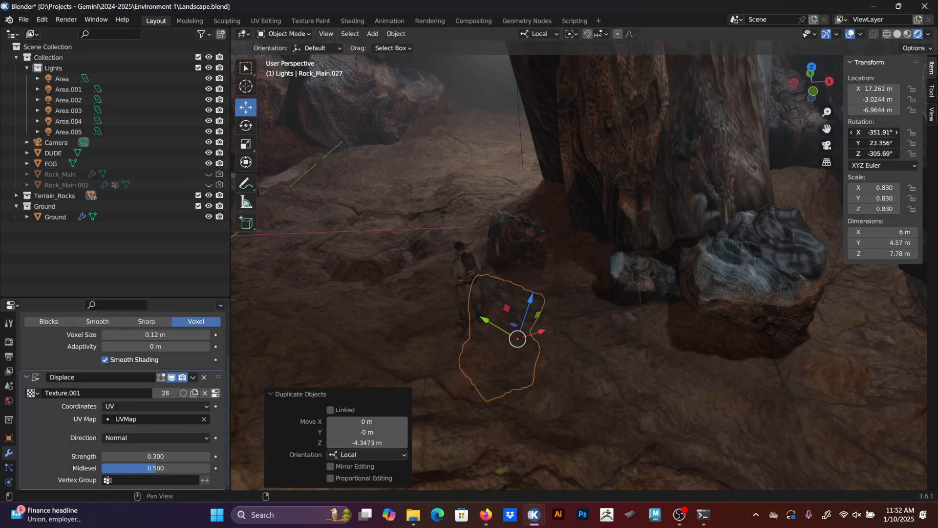
{"action": "type", "text": "0"}
{"action": "key", "text": "Return"}
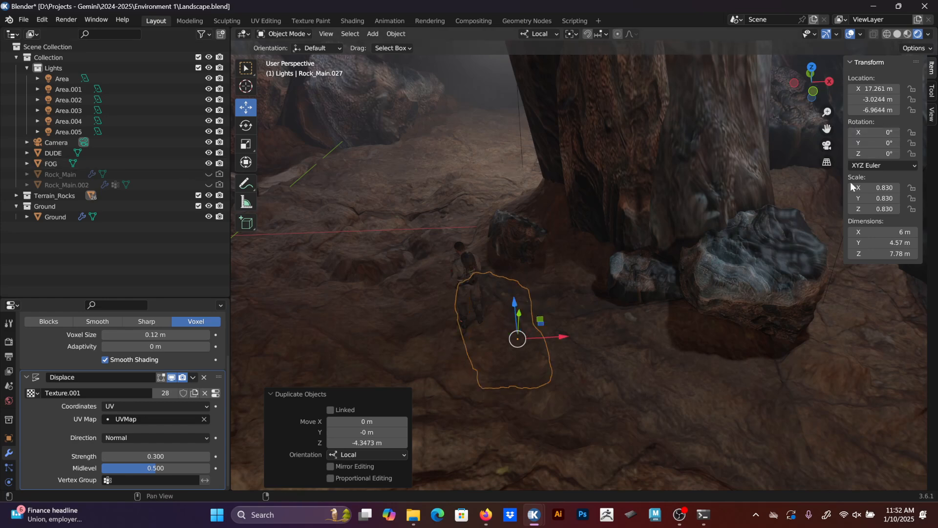
{"action": "middle_click_drag", "start_coordinate": [743, 206], "coordinate": [640, 318]}
{"action": "middle_click_drag", "start_coordinate": [588, 242], "coordinate": [634, 256], "text": "shift"}
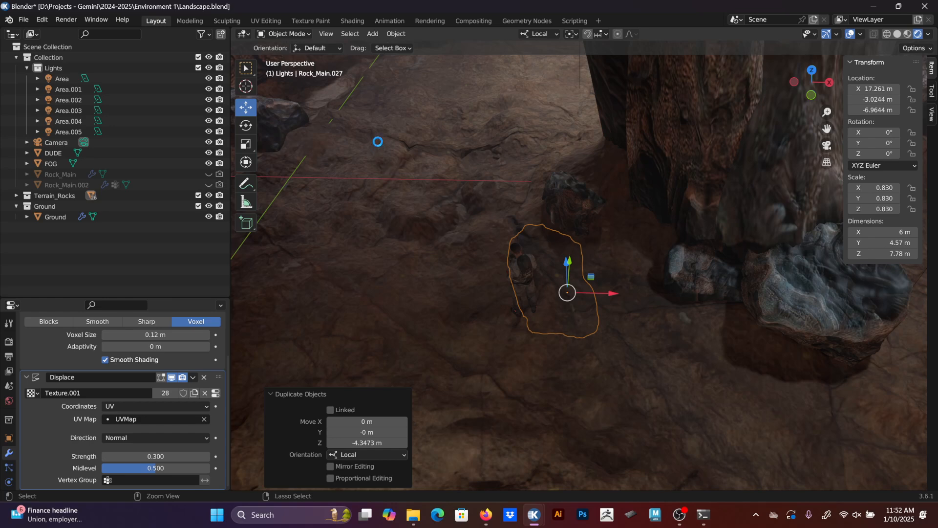
{"action": "key", "text": "ctrl+s"}
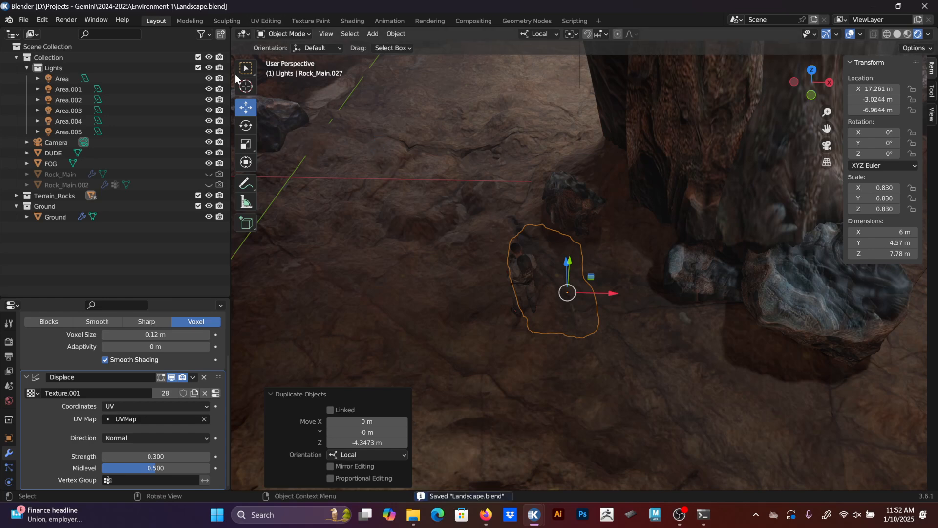
Search the add-ons in Preferences for "scatter", enable Object: Scatter Objects, and close Preferences.
{"action": "left_click", "coordinate": [42, 19]}
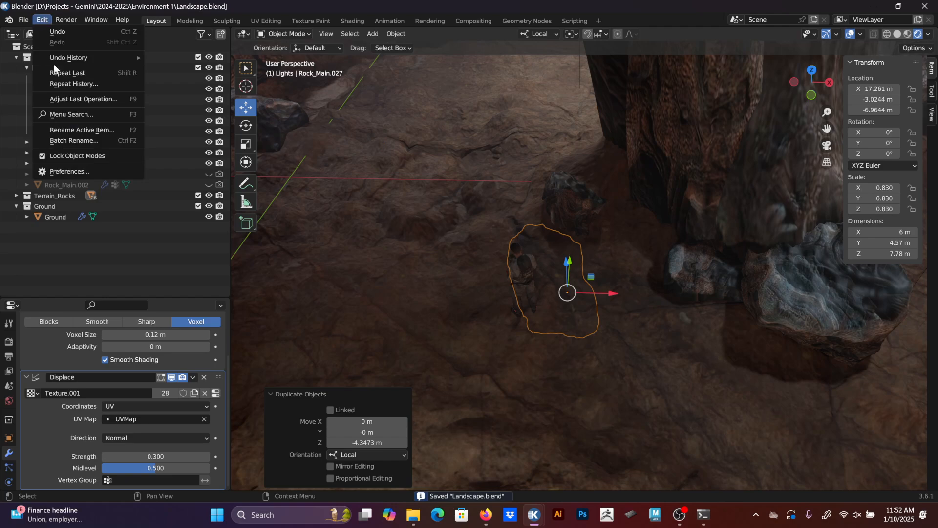
{"action": "left_click", "coordinate": [77, 172]}
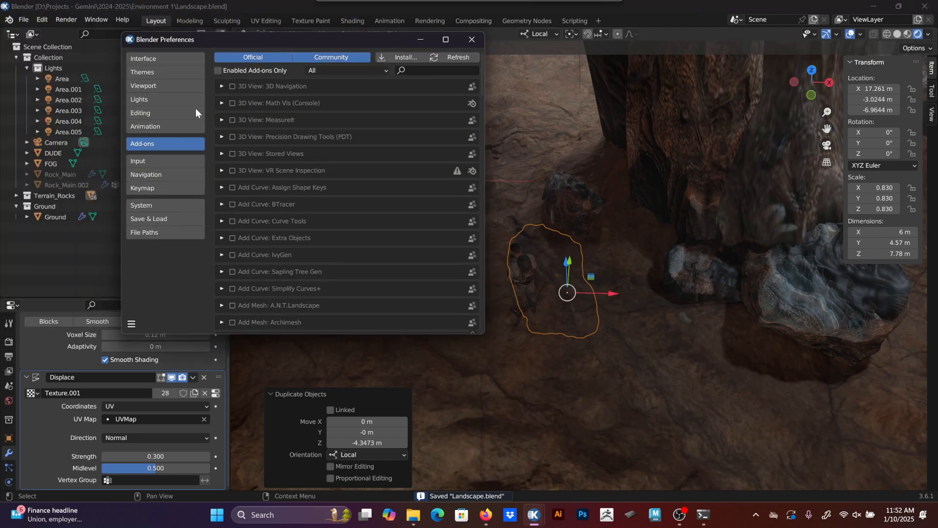
{"action": "type", "text": "scatter"}
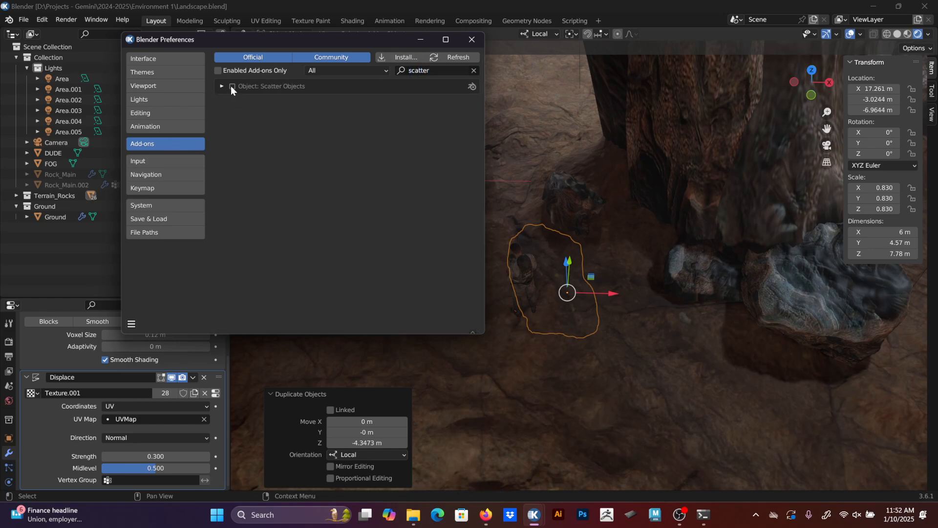
{"action": "left_click", "coordinate": [233, 86]}
{"action": "left_click", "coordinate": [469, 39]}
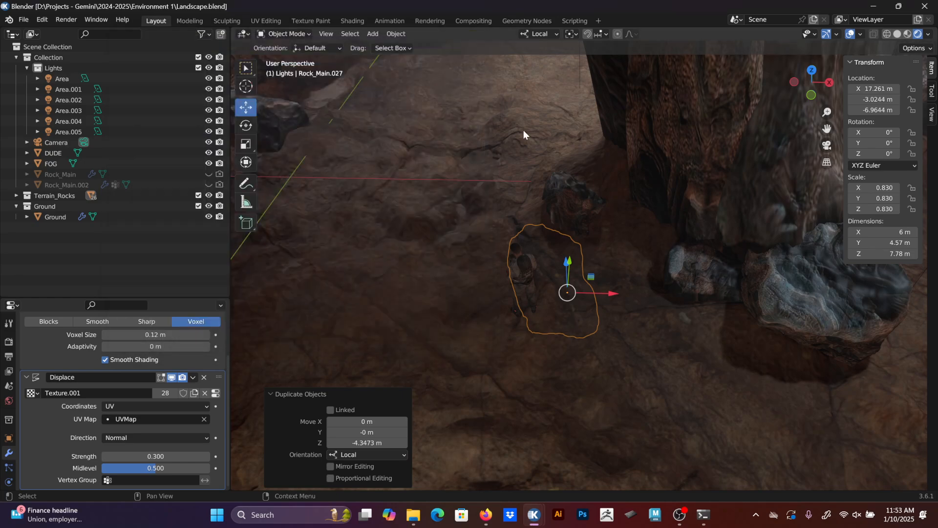
Try to run Scatter Objects with the Ground selected first and the buried rock copy as the active object.
{"action": "middle_click_drag", "start_coordinate": [524, 130], "coordinate": [487, 204]}
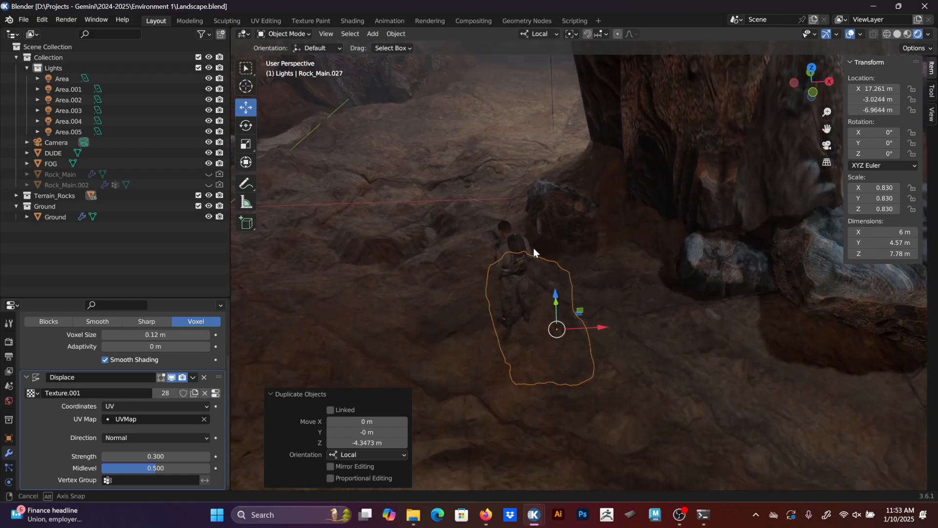
{"action": "middle_click_drag", "start_coordinate": [534, 248], "coordinate": [541, 304]}
{"action": "left_click", "coordinate": [448, 177]}
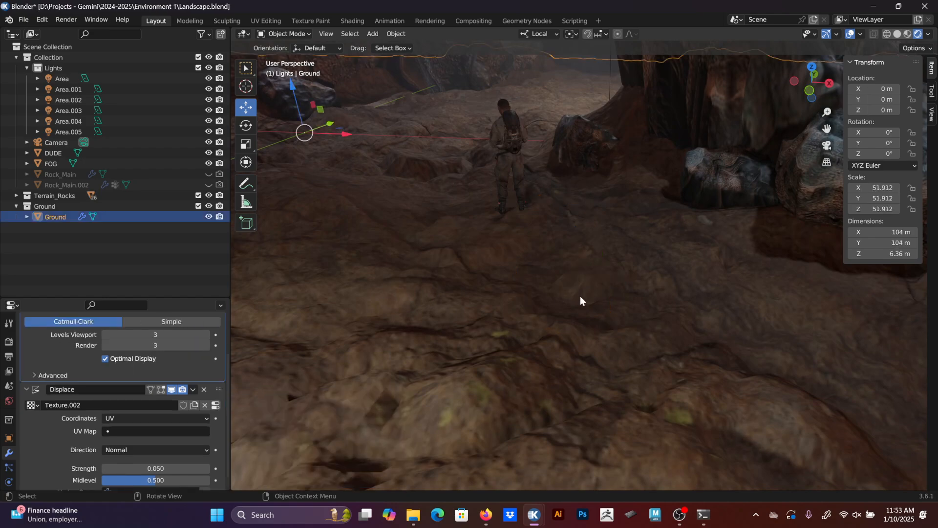
{"action": "middle_click_drag", "start_coordinate": [580, 295], "coordinate": [579, 247]}
{"action": "left_click", "coordinate": [588, 363], "text": "shift"}
{"action": "middle_click_drag", "start_coordinate": [570, 287], "coordinate": [579, 274]}
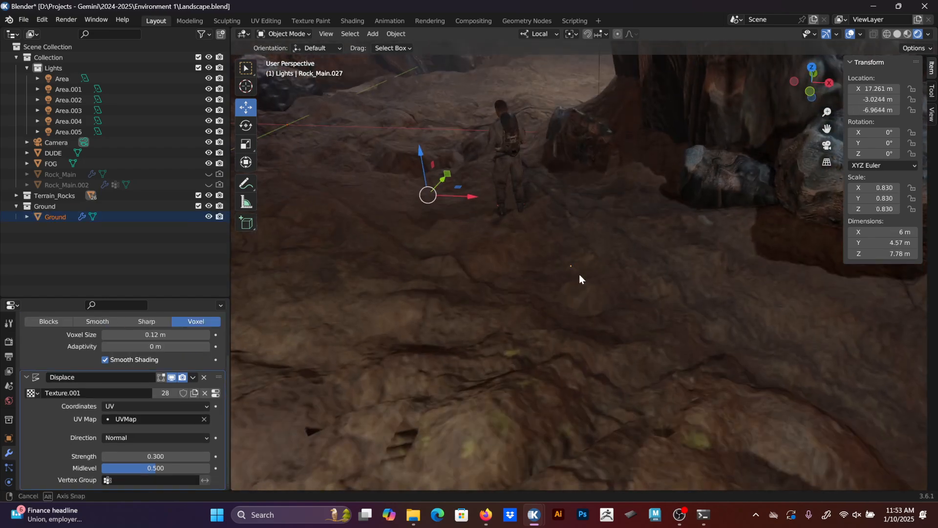
{"action": "key", "text": "F3"}
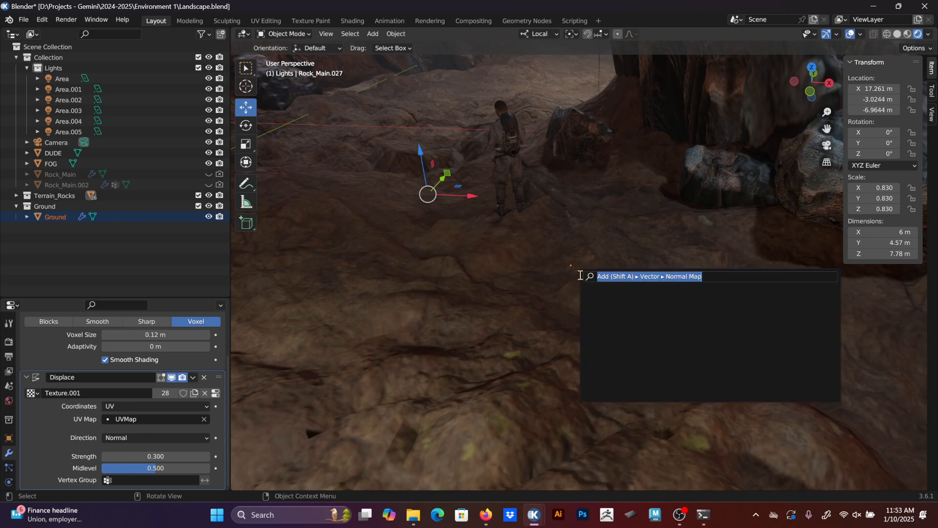
{"action": "type", "text": "scatt"}
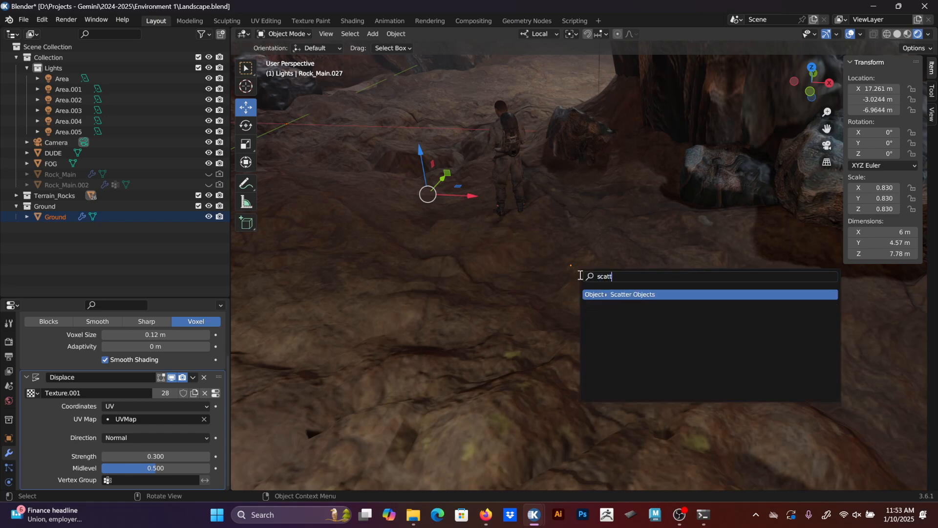
{"action": "key", "text": "Return"}
{"action": "middle_click_drag", "start_coordinate": [584, 213], "coordinate": [763, 257]}
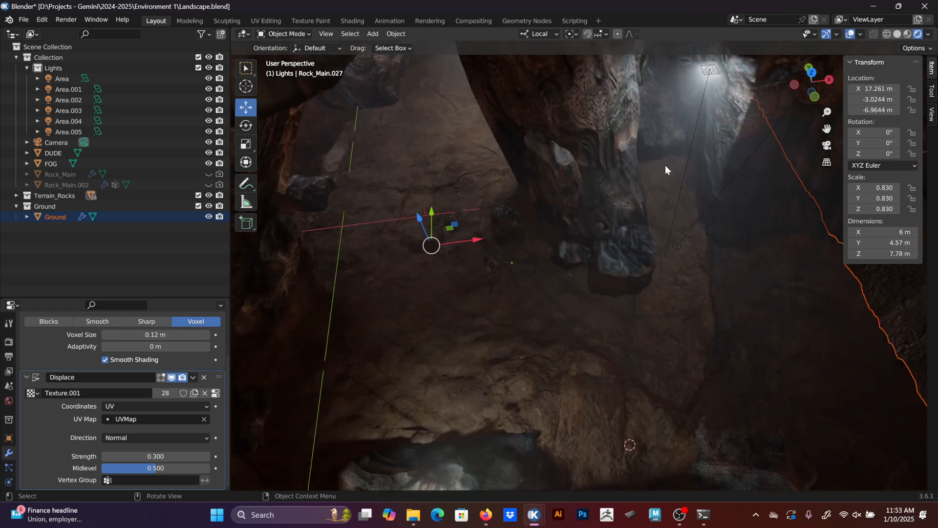
{"action": "middle_click_drag", "start_coordinate": [561, 266], "coordinate": [610, 289]}
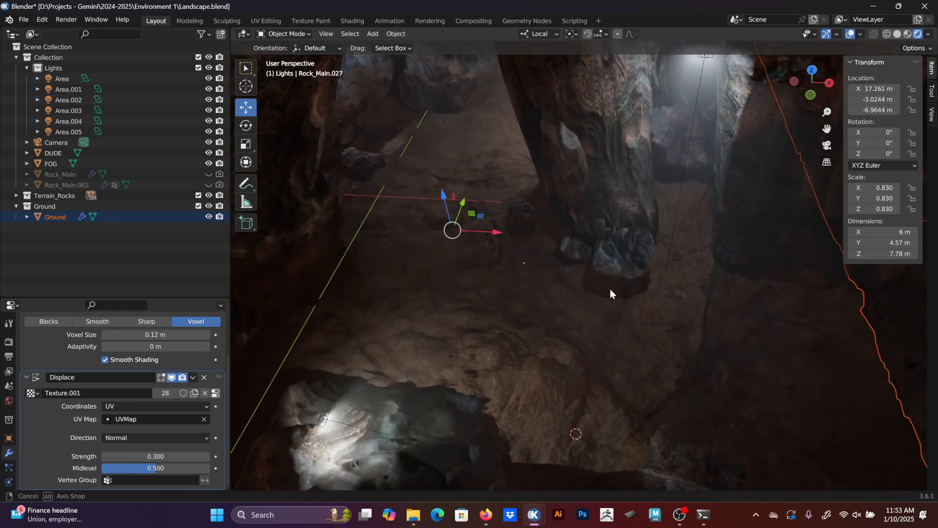
{"action": "middle_click_drag", "start_coordinate": [373, 302], "coordinate": [438, 253]}
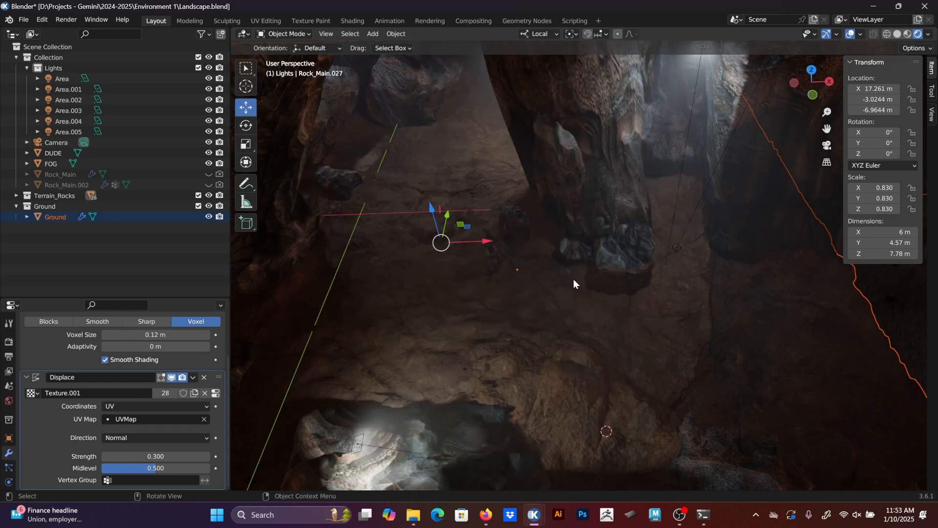
Select the buried rock copy and add the Ground as the active object, and start Scatter Objects.
{"action": "middle_click_drag", "start_coordinate": [573, 279], "coordinate": [529, 288]}
{"action": "left_click", "coordinate": [608, 317]}
{"action": "middle_click_drag", "start_coordinate": [608, 318], "coordinate": [545, 229]}
{"action": "left_click", "coordinate": [488, 324]}
{"action": "middle_click_drag", "start_coordinate": [567, 190], "coordinate": [547, 298]}
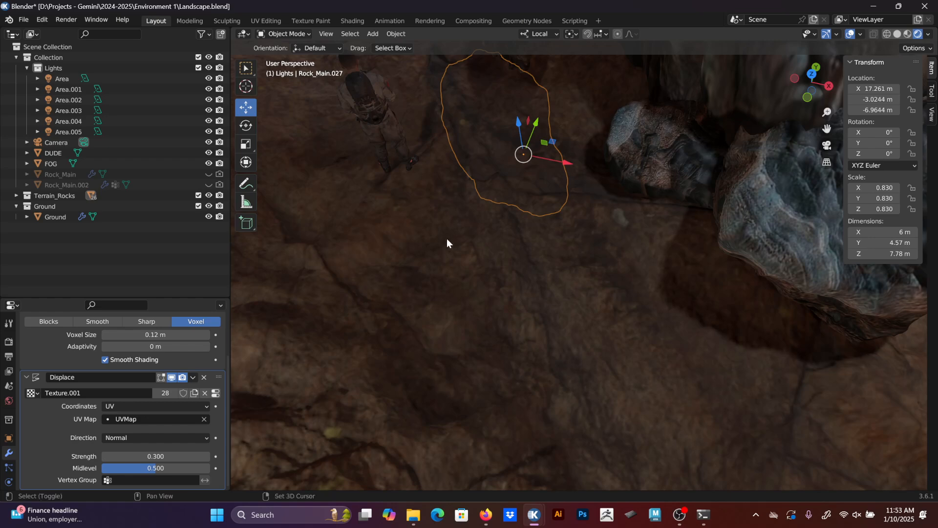
{"action": "left_click", "coordinate": [446, 238]}
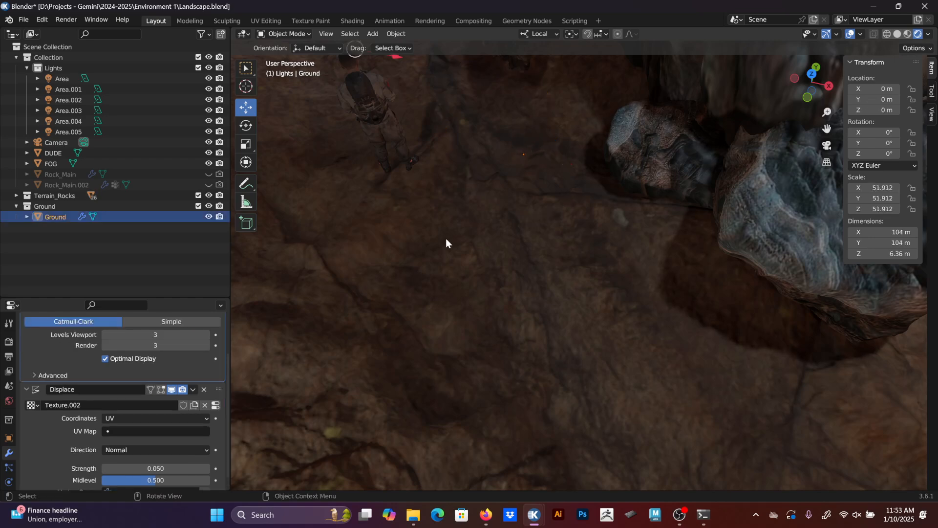
{"action": "key", "text": "F3"}
{"action": "key", "text": "Return"}
Paint scatter strokes on the ground around the base of the large rock pillar and the rocks beside it.
{"action": "scroll", "coordinate": [447, 238], "scroll_direction": "down", "scroll_amount": 7}
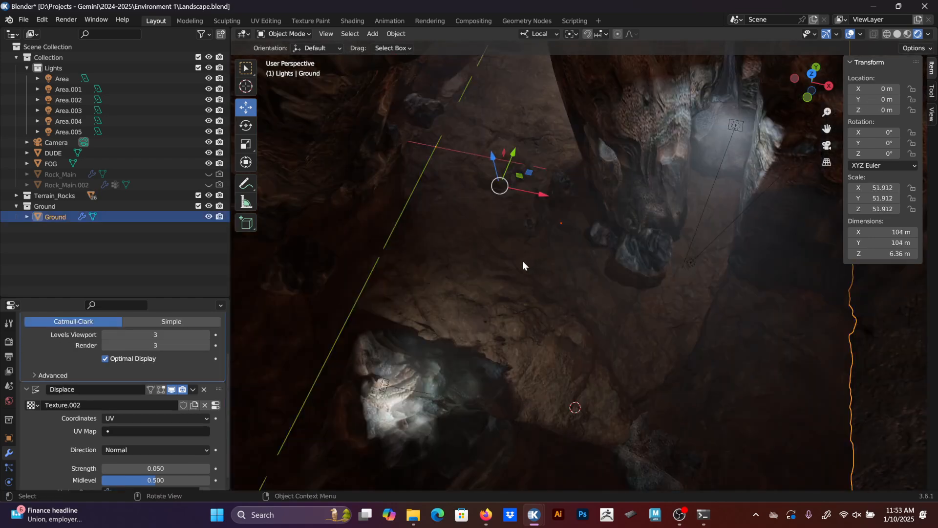
{"action": "middle_click_drag", "start_coordinate": [575, 263], "coordinate": [588, 250]}
{"action": "scroll", "coordinate": [635, 257], "scroll_direction": "up", "scroll_amount": 2}
{"action": "middle_click_drag", "start_coordinate": [782, 269], "coordinate": [696, 280], "text": "shift"}
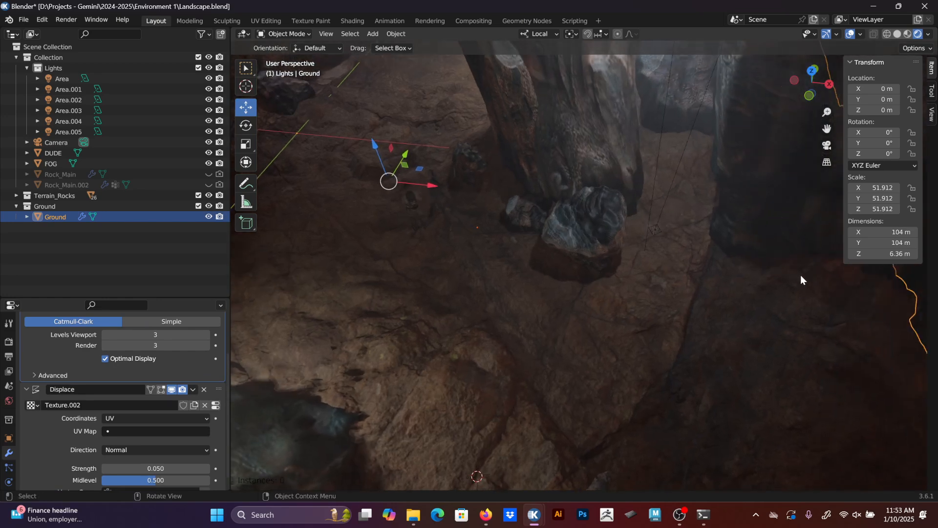
{"action": "left_click_drag", "start_coordinate": [800, 274], "coordinate": [718, 225]}
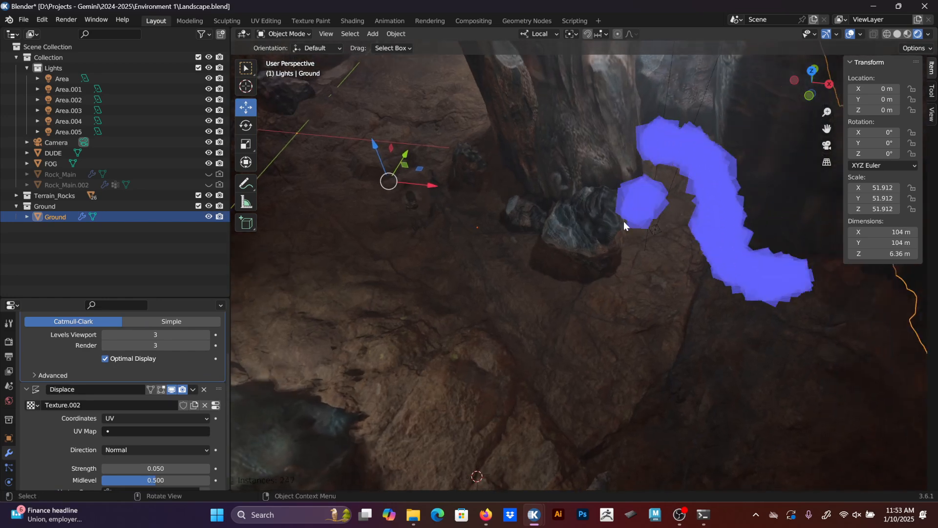
{"action": "middle_click_drag", "start_coordinate": [572, 268], "coordinate": [638, 272]}
{"action": "left_click_drag", "start_coordinate": [593, 260], "coordinate": [582, 258]}
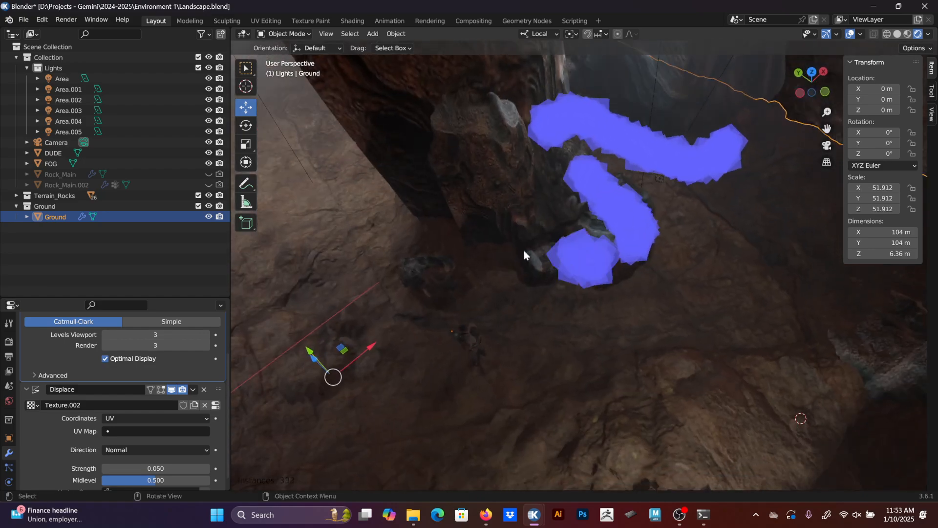
{"action": "left_click_drag", "start_coordinate": [524, 254], "coordinate": [473, 242]}
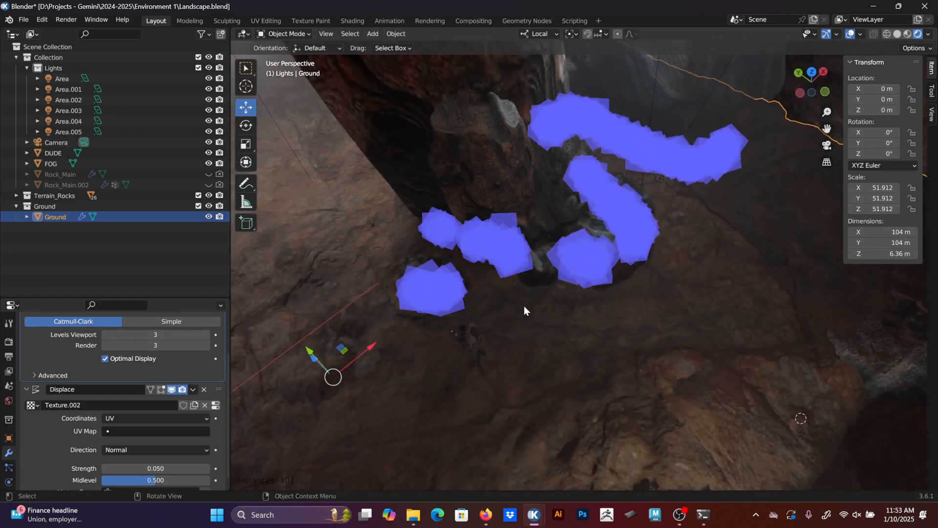
Paint more scatter strokes beside the far rocks, along the opposite cave wall and across the open ground near the figure.
{"action": "middle_click_drag", "start_coordinate": [523, 306], "coordinate": [557, 218]}
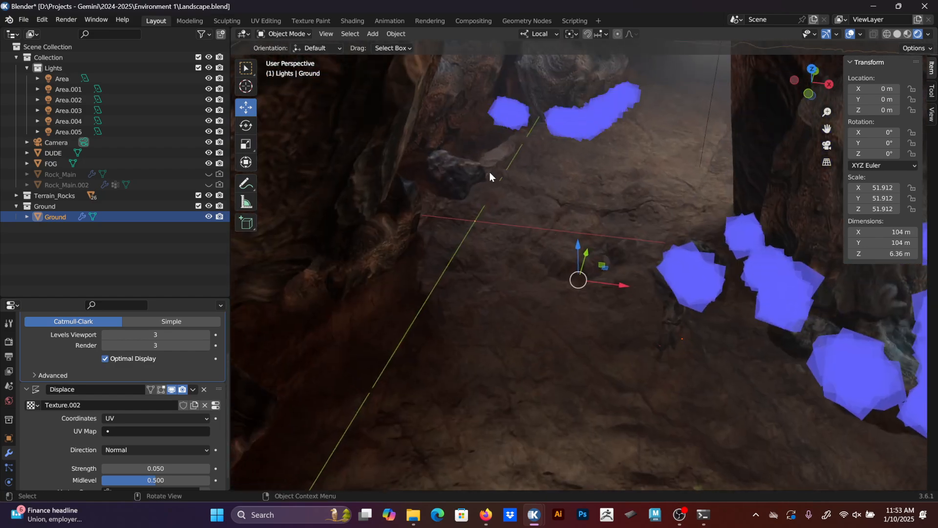
{"action": "middle_click_drag", "start_coordinate": [425, 289], "coordinate": [490, 260]}
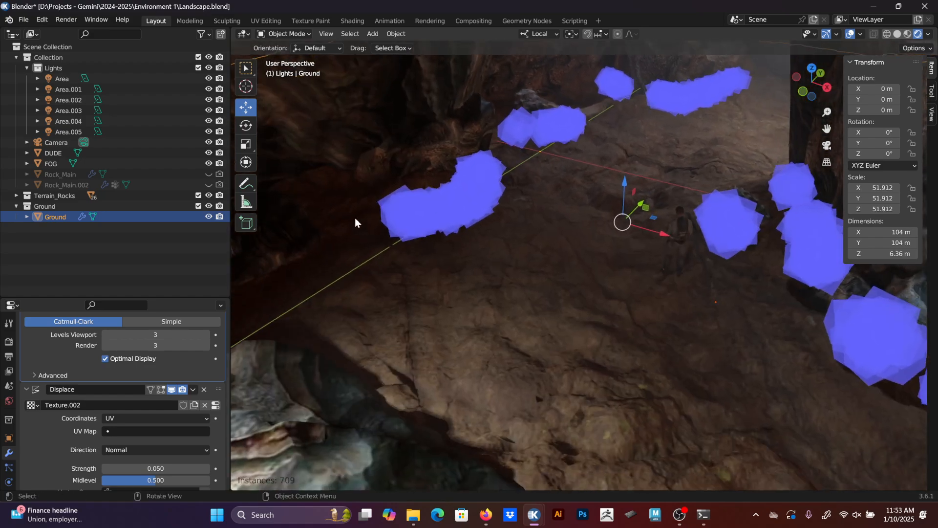
{"action": "middle_click_drag", "start_coordinate": [435, 286], "coordinate": [615, 304]}
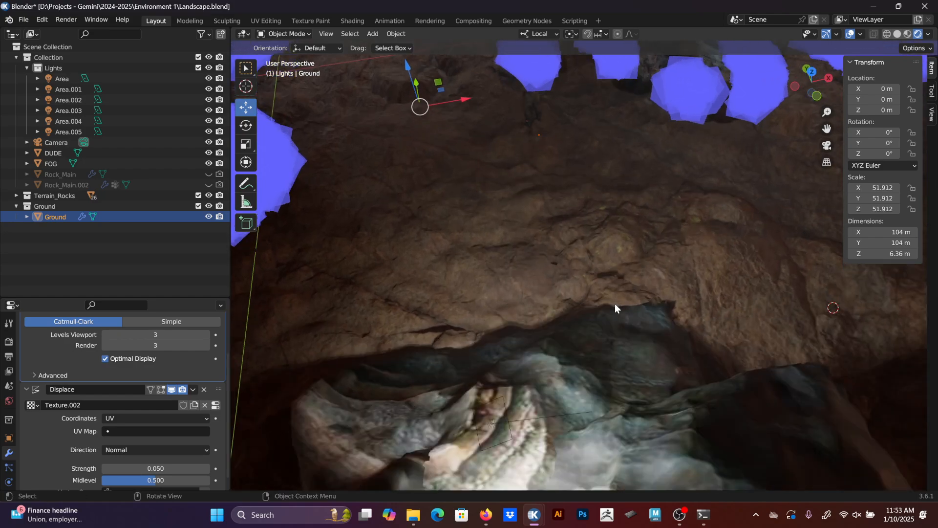
{"action": "key", "text": "KP_0"}
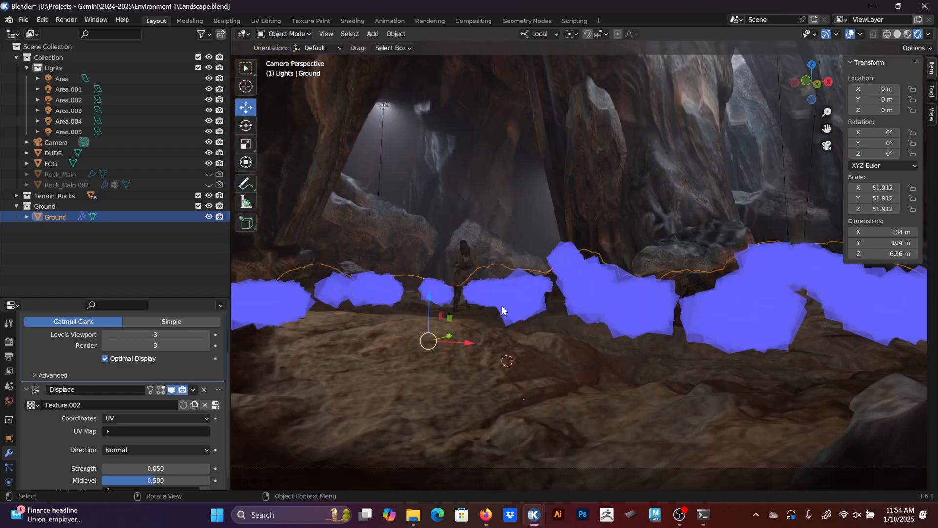
{"action": "scroll", "coordinate": [493, 313], "scroll_direction": "down", "scroll_amount": 3}
{"action": "middle_click_drag", "start_coordinate": [490, 320], "coordinate": [574, 289], "text": "shift"}
{"action": "middle_click_drag", "start_coordinate": [471, 309], "coordinate": [519, 259]}
{"action": "mouse_move", "coordinate": [510, 322]}
{"action": "left_mouse_down"}
{"action": "mouse_move", "coordinate": [380, 259]}
{"action": "mouse_move", "coordinate": [399, 209]}
{"action": "left_mouse_up"}
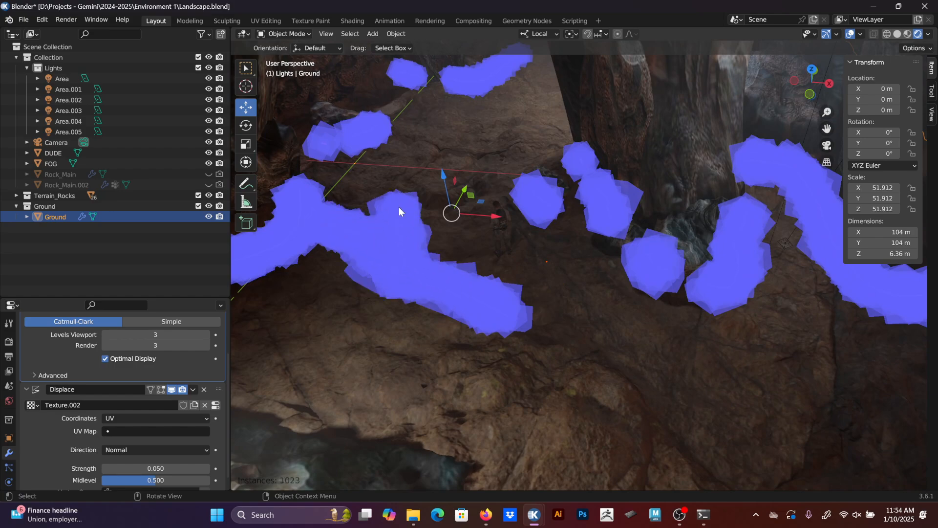
Set the Object Scatter density to 5.81, radius to 2.7 m, scale to 0.19 and randomness to 100%.
{"action": "left_click", "coordinate": [8, 323]}
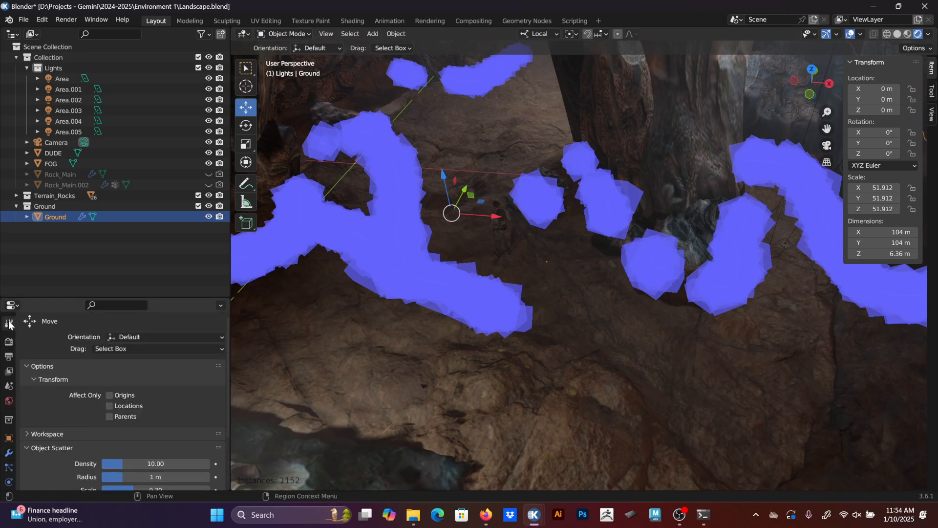
{"action": "scroll", "coordinate": [61, 400], "scroll_direction": "down", "scroll_amount": 1}
{"action": "scroll", "coordinate": [93, 383], "scroll_direction": "down", "scroll_amount": 3}
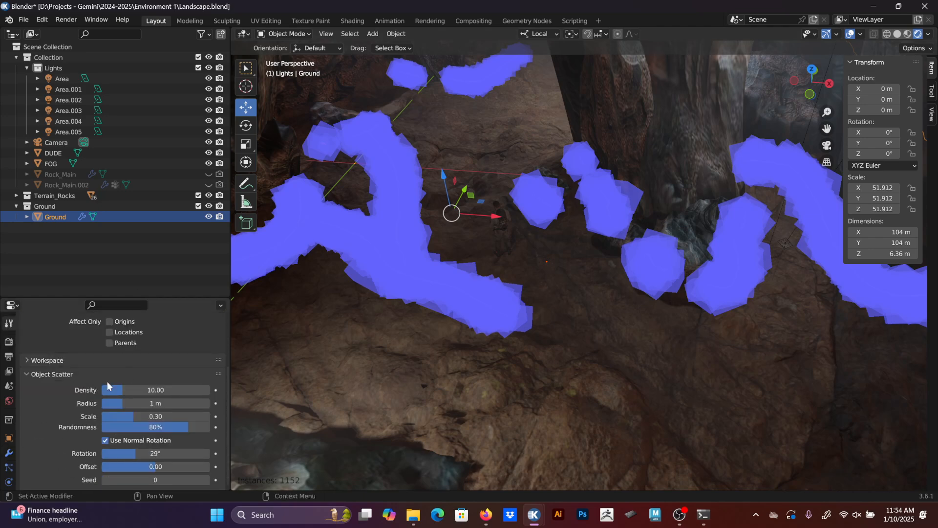
{"action": "scroll", "coordinate": [78, 395], "scroll_direction": "up", "scroll_amount": 4}
{"action": "scroll", "coordinate": [65, 386], "scroll_direction": "down", "scroll_amount": 4}
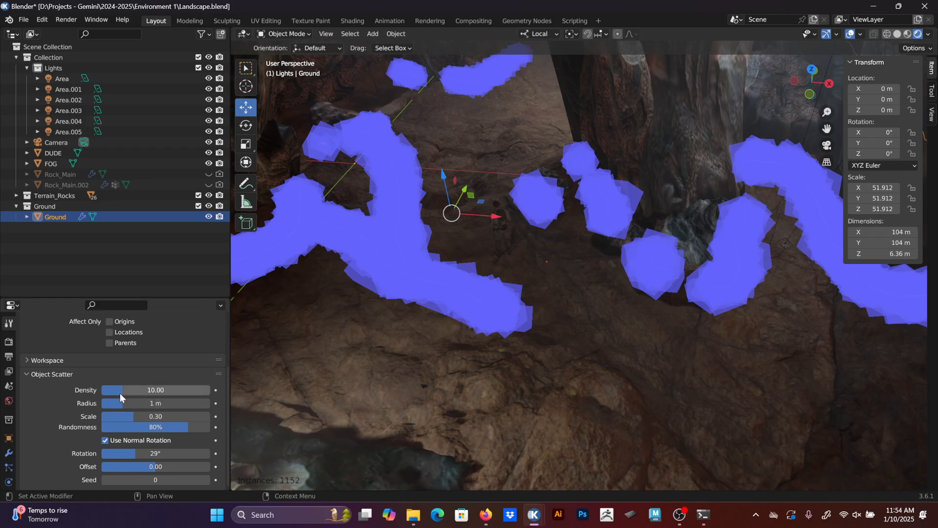
{"action": "left_click_drag", "start_coordinate": [120, 390], "coordinate": [210, 428]}
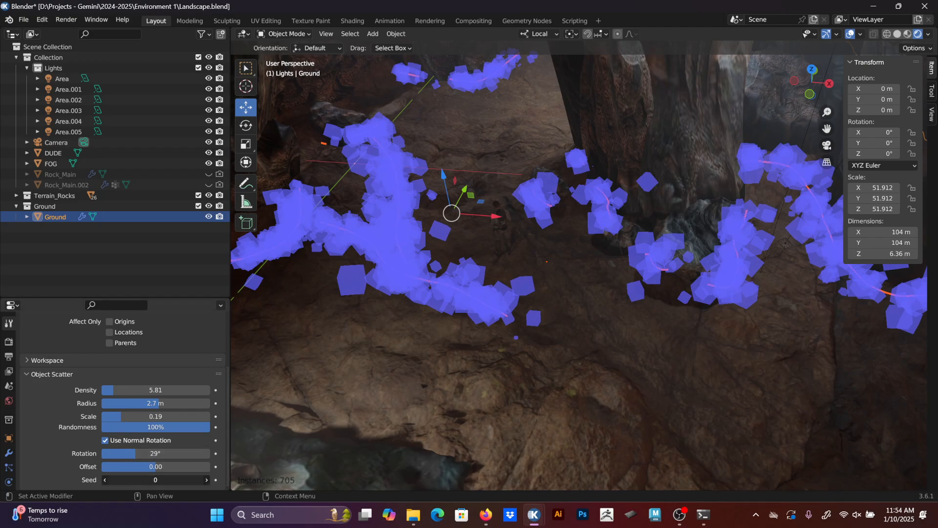
Try different scatter seeds, settle on -8, and apply the scatter to the ground.
{"action": "left_click_drag", "start_coordinate": [155, 480], "coordinate": [206, 480]}
{"action": "left_click", "coordinate": [207, 480]}
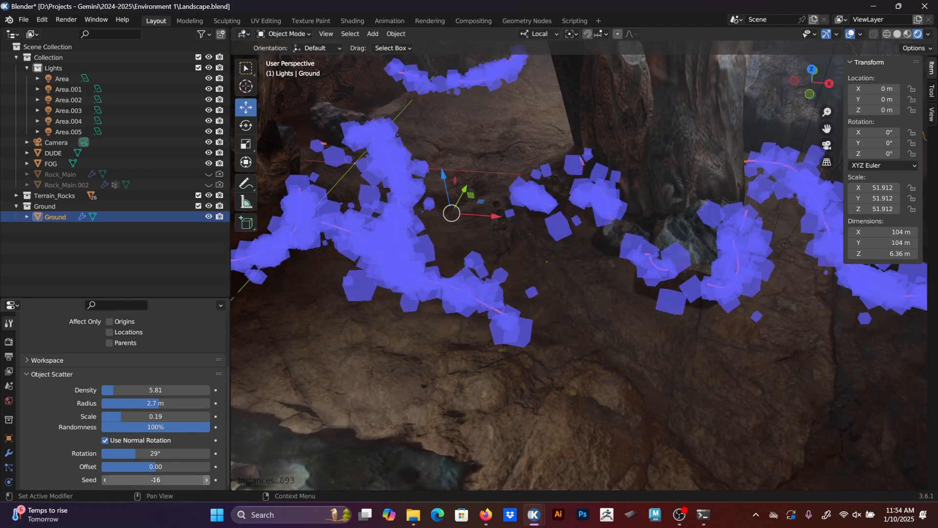
{"action": "left_click", "coordinate": [207, 480]}
{"action": "left_click", "coordinate": [207, 479]}
{"action": "left_click", "coordinate": [207, 480]}
{"action": "left_click", "coordinate": [207, 479]}
{"action": "left_click", "coordinate": [206, 480]}
{"action": "left_click", "coordinate": [207, 480]}
{"action": "left_click", "coordinate": [207, 480]}
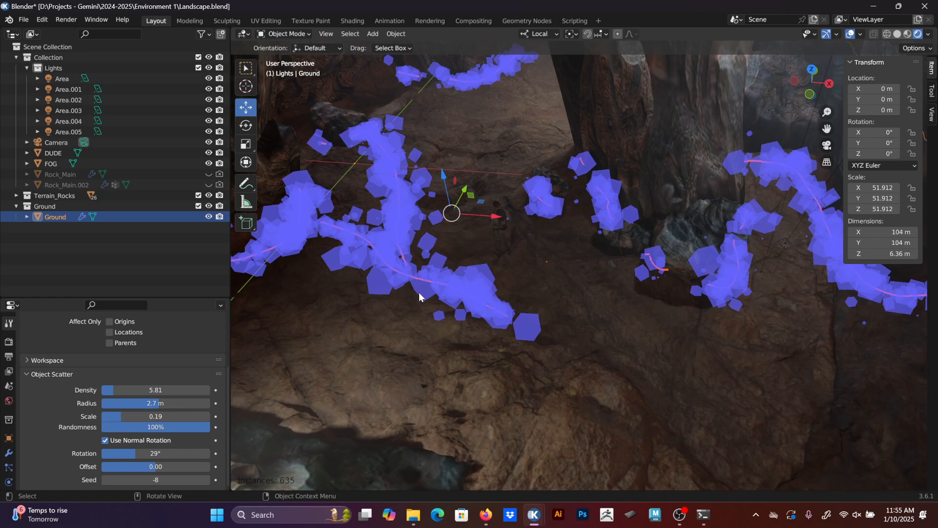
{"action": "key", "text": "Return"}
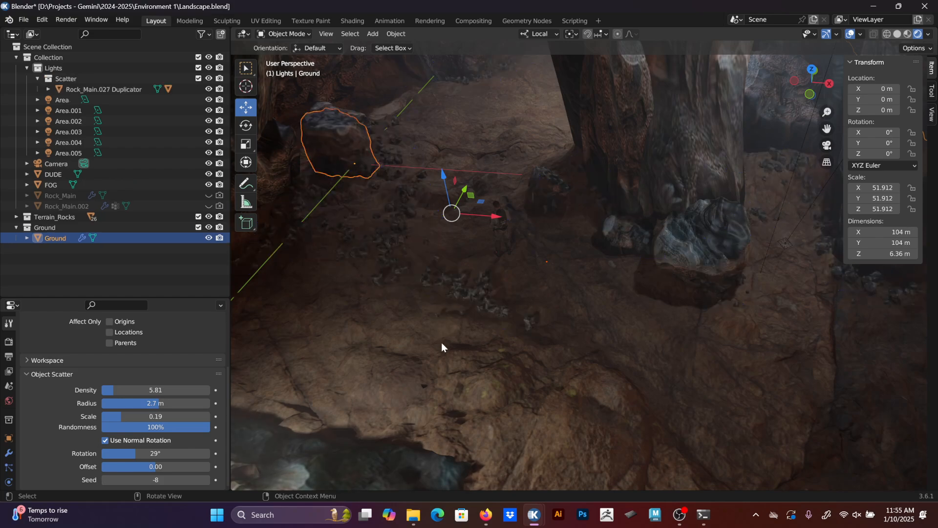
Examine the scattered rocks up close and from several angles around the figure and below the ground.
{"action": "scroll", "coordinate": [441, 343], "scroll_direction": "up", "scroll_amount": 3}
{"action": "middle_click_drag", "start_coordinate": [455, 327], "coordinate": [719, 311]}
{"action": "scroll", "coordinate": [505, 313], "scroll_direction": "down", "scroll_amount": 5}
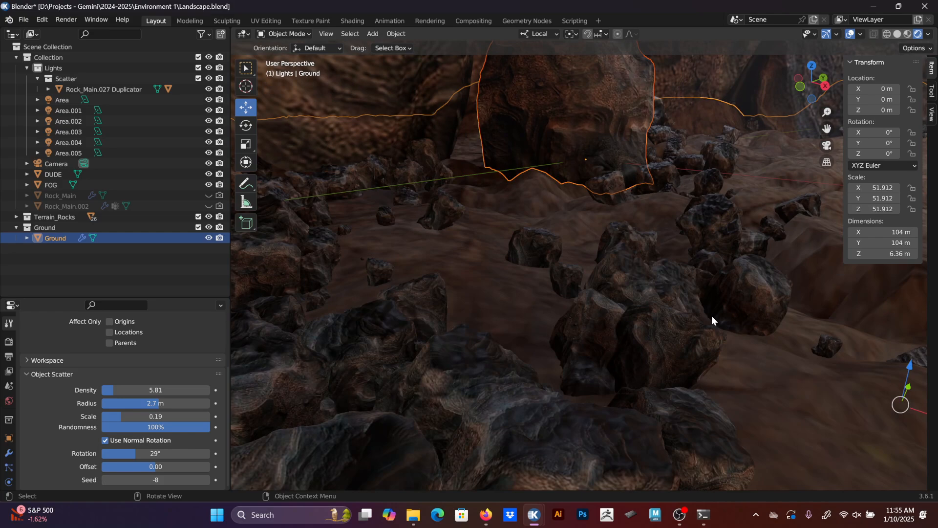
{"action": "middle_click_drag", "start_coordinate": [711, 315], "coordinate": [701, 281]}
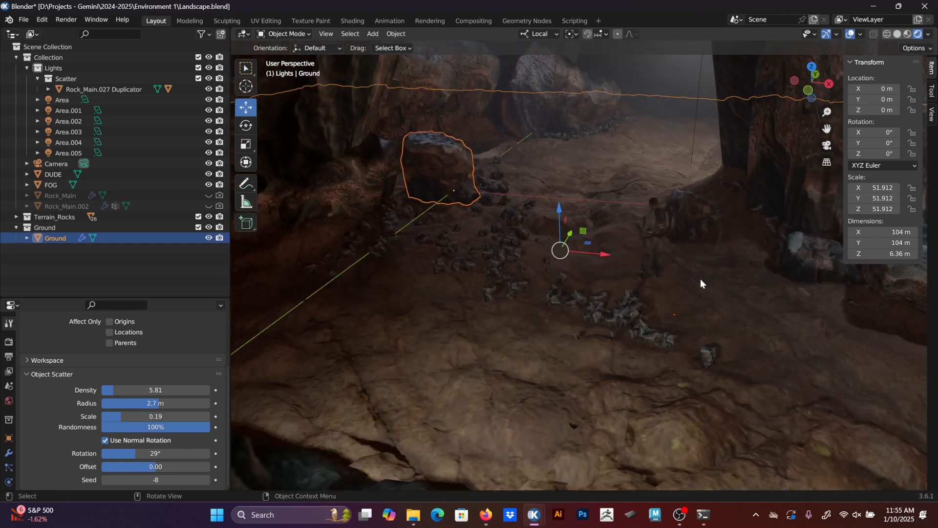
{"action": "middle_click_drag", "start_coordinate": [632, 265], "coordinate": [690, 304]}
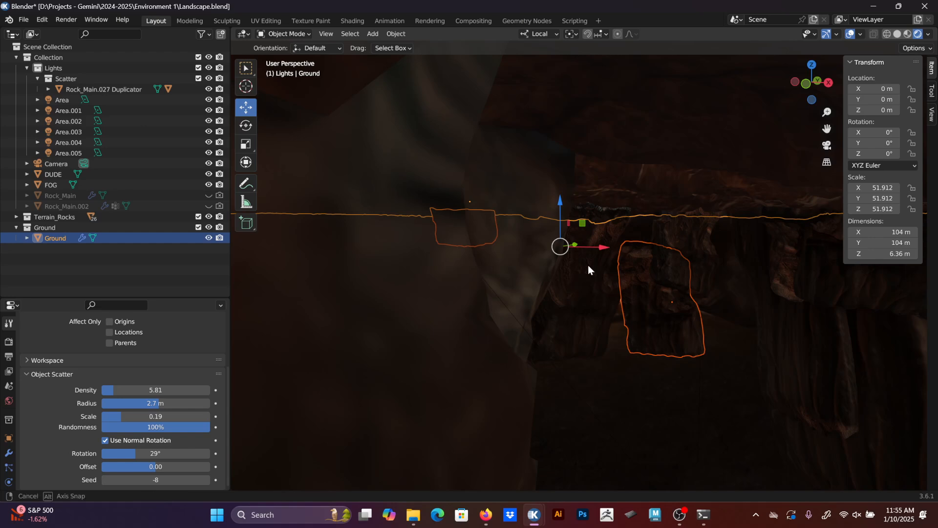
{"action": "middle_click_drag", "start_coordinate": [593, 268], "coordinate": [597, 298]}
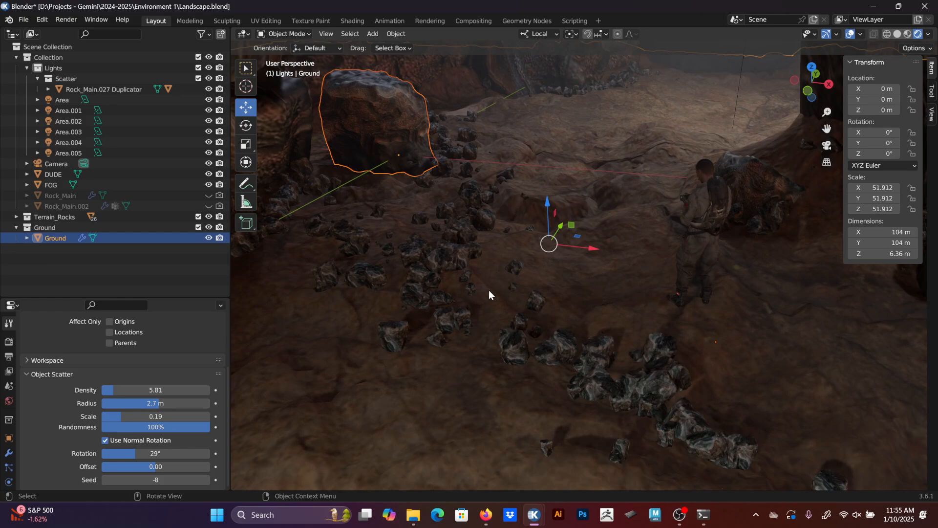
{"action": "scroll", "coordinate": [614, 286], "scroll_direction": "down", "scroll_amount": 5}
{"action": "scroll", "coordinate": [614, 286], "scroll_direction": "up", "scroll_amount": 2}
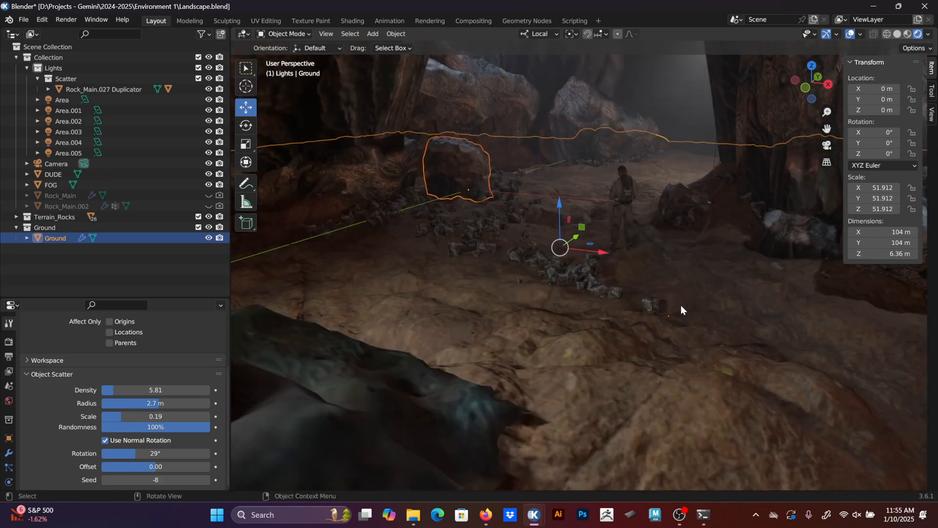
Select the buried source rock, inspect its mesh in Edit Mode, and return to Object Mode above the scattered rocks.
{"action": "middle_click_drag", "start_coordinate": [679, 332], "coordinate": [645, 251]}
{"action": "left_click", "coordinate": [625, 262]}
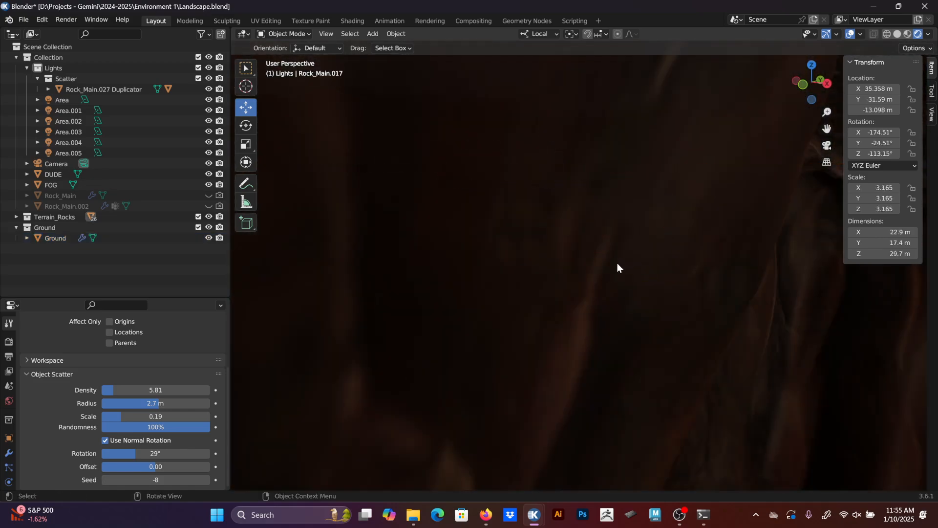
{"action": "left_click", "coordinate": [635, 269]}
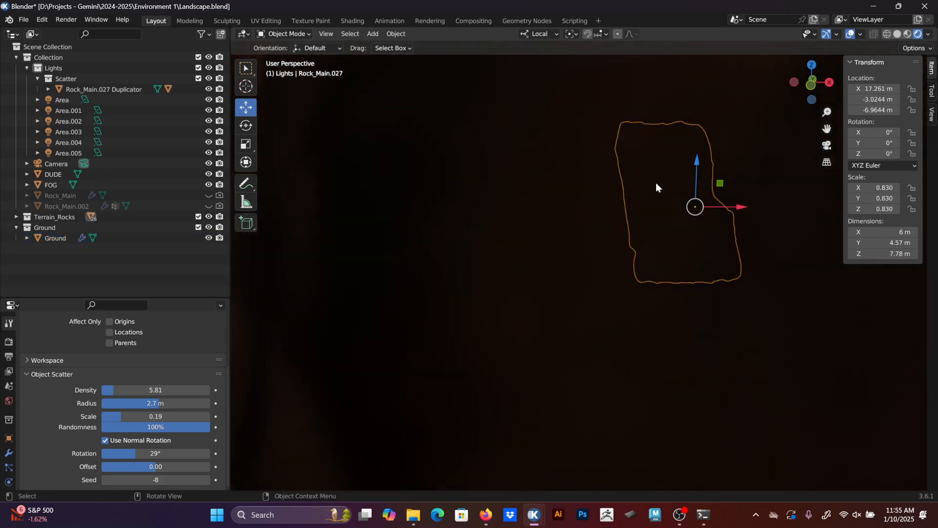
{"action": "scroll", "coordinate": [672, 202], "scroll_direction": "up", "scroll_amount": 3}
{"action": "scroll", "coordinate": [647, 257], "scroll_direction": "up", "scroll_amount": 2}
{"action": "key", "text": "Tab"}
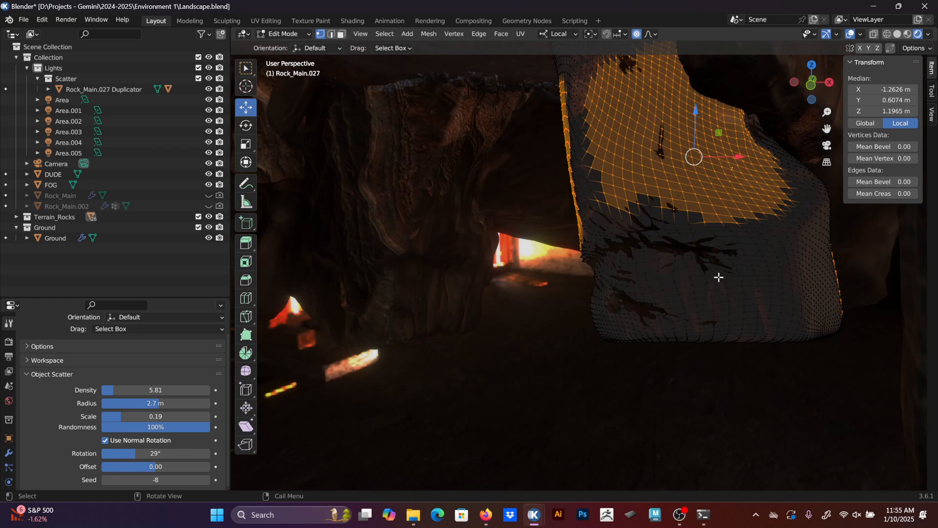
{"action": "key", "text": "Tab"}
{"action": "scroll", "coordinate": [725, 172], "scroll_direction": "down", "scroll_amount": 3}
{"action": "middle_click_drag", "start_coordinate": [732, 148], "coordinate": [715, 204]}
{"action": "middle_click_drag", "start_coordinate": [578, 188], "coordinate": [689, 254], "text": "shift"}
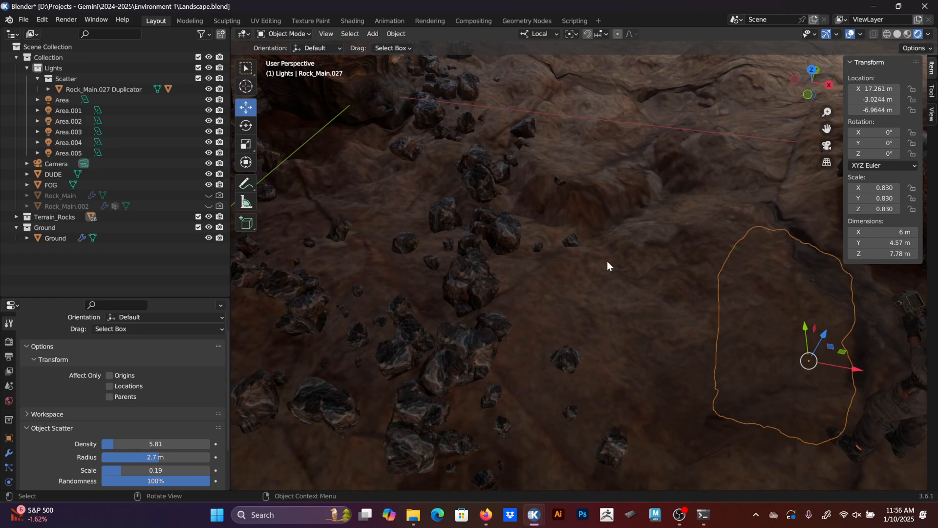
{"action": "middle_click_drag", "start_coordinate": [607, 265], "coordinate": [622, 211]}
Check the scattered rocks in the full camera view and save the file.
{"action": "key", "text": "KP_0"}
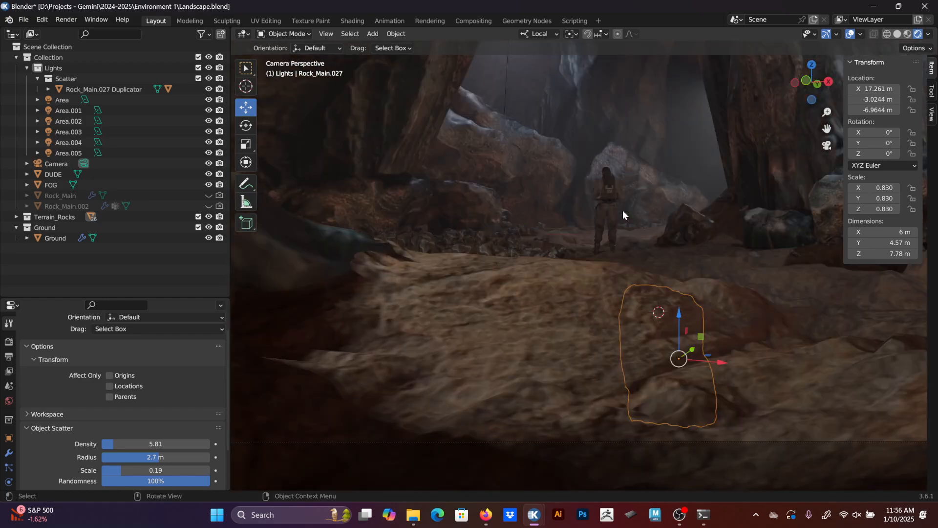
{"action": "scroll", "coordinate": [614, 212], "scroll_direction": "down", "scroll_amount": 3}
{"action": "middle_click_drag", "start_coordinate": [673, 240], "coordinate": [558, 276], "text": "shift"}
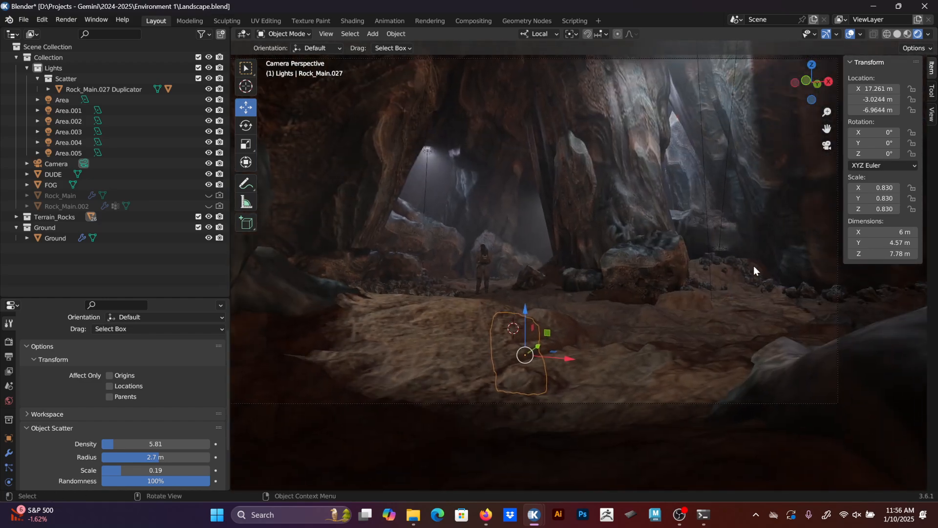
{"action": "middle_click_drag", "start_coordinate": [829, 335], "coordinate": [735, 339], "text": "shift"}
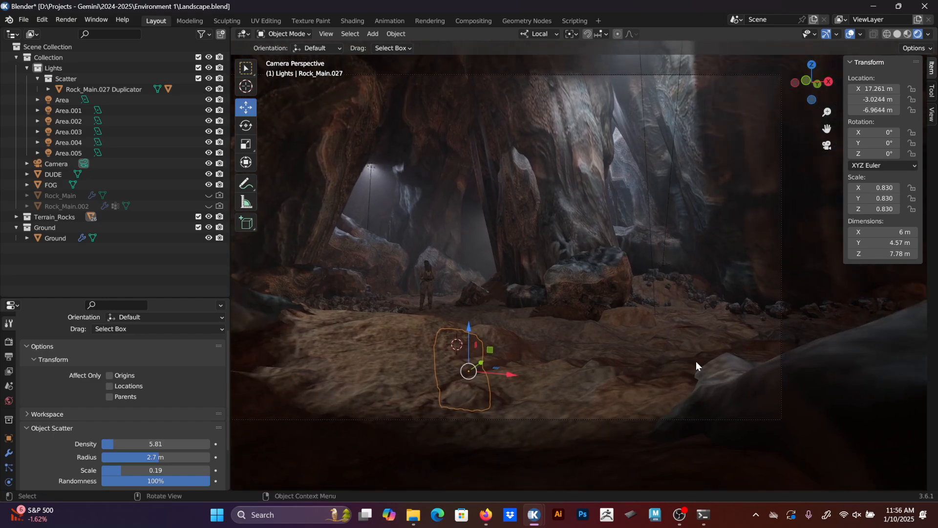
{"action": "scroll", "coordinate": [598, 288], "scroll_direction": "down", "scroll_amount": 2}
{"action": "middle_click_drag", "start_coordinate": [558, 272], "coordinate": [620, 277], "text": "shift"}
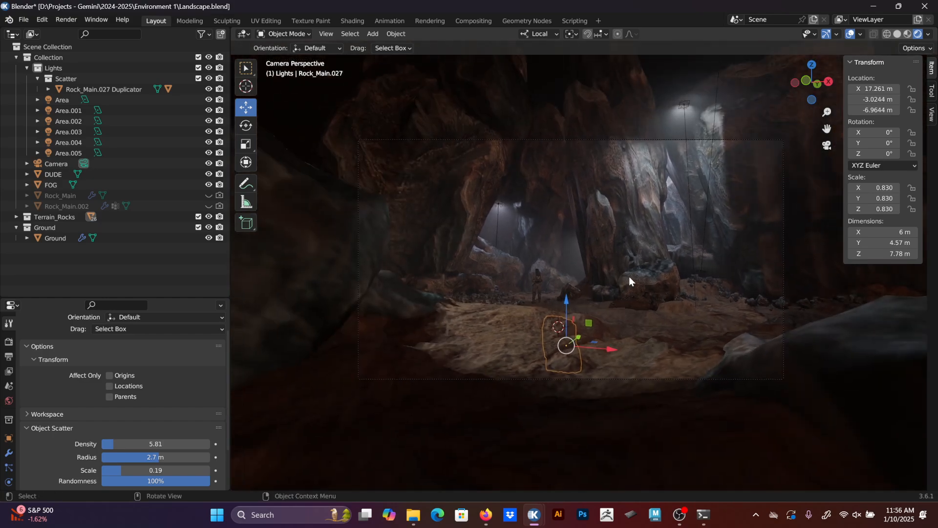
{"action": "scroll", "coordinate": [723, 222], "scroll_direction": "up", "scroll_amount": 1}
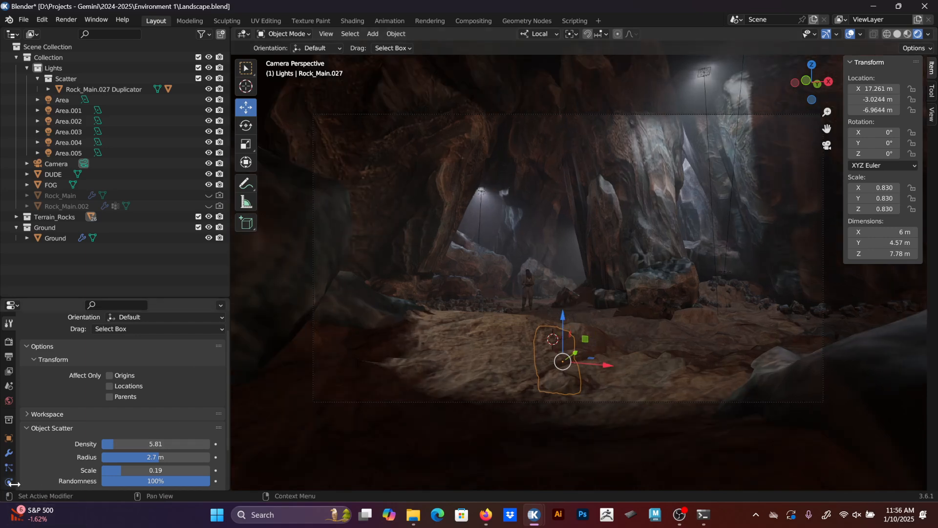
{"action": "scroll", "coordinate": [3, 484], "scroll_direction": "down", "scroll_amount": 3}
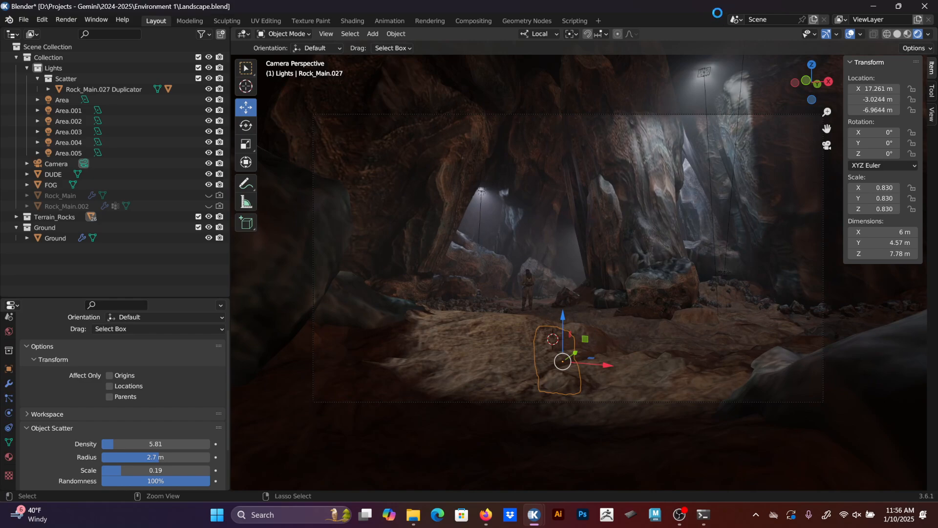
{"action": "key", "text": "ctrl+s"}
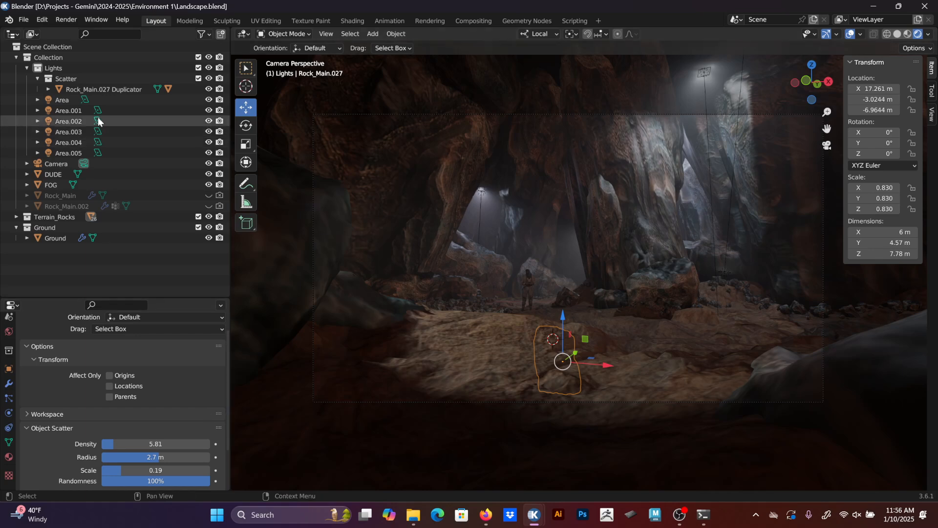
Set the camera's passepartout opacity to 1.000 and widen the 3D viewport around the camera frame.
{"action": "left_click", "coordinate": [98, 164]}
{"action": "left_click", "coordinate": [9, 457]}
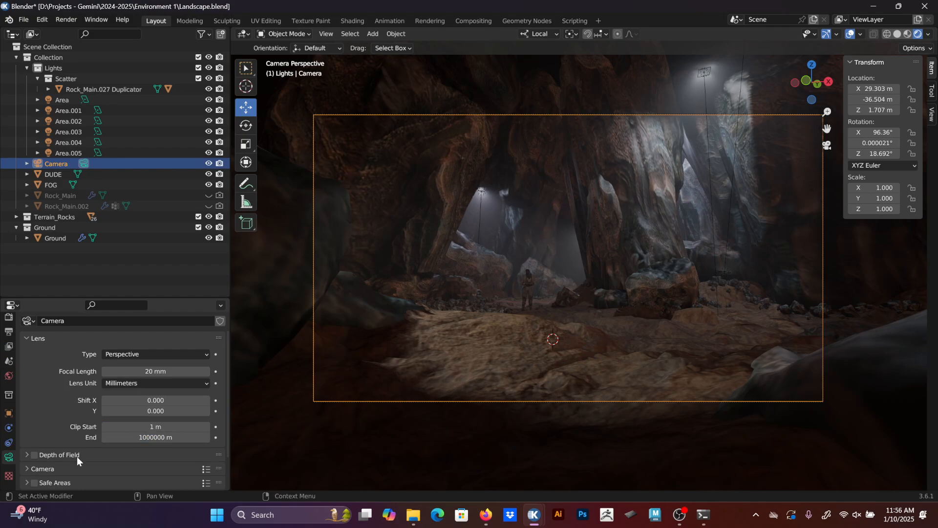
{"action": "scroll", "coordinate": [86, 462], "scroll_direction": "down", "scroll_amount": 2}
{"action": "left_click", "coordinate": [85, 468]}
{"action": "scroll", "coordinate": [112, 440], "scroll_direction": "down", "scroll_amount": 4}
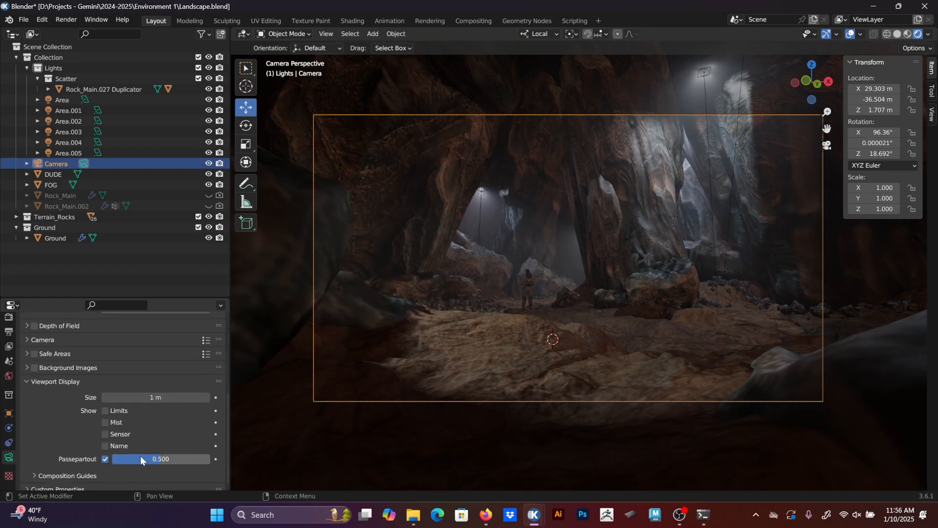
{"action": "left_click_drag", "start_coordinate": [139, 458], "coordinate": [435, 401]}
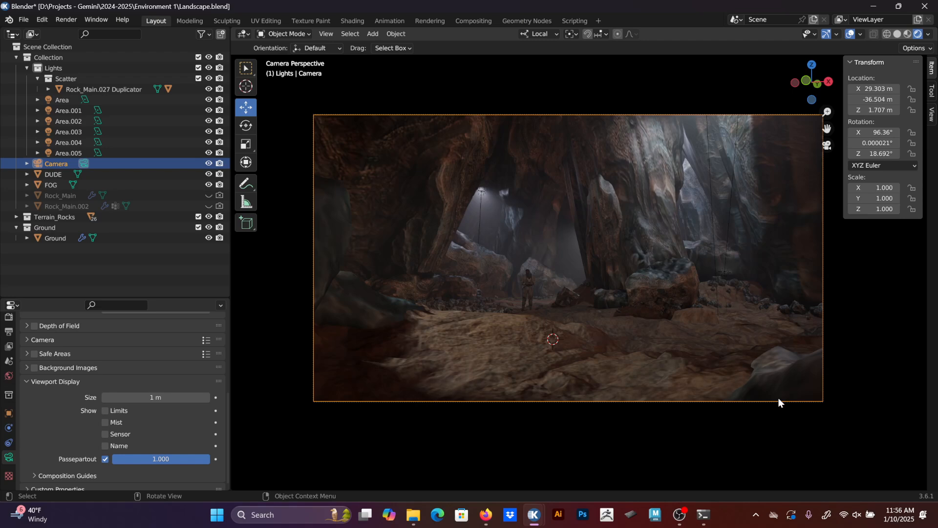
{"action": "scroll", "coordinate": [779, 398], "scroll_direction": "up", "scroll_amount": 2}
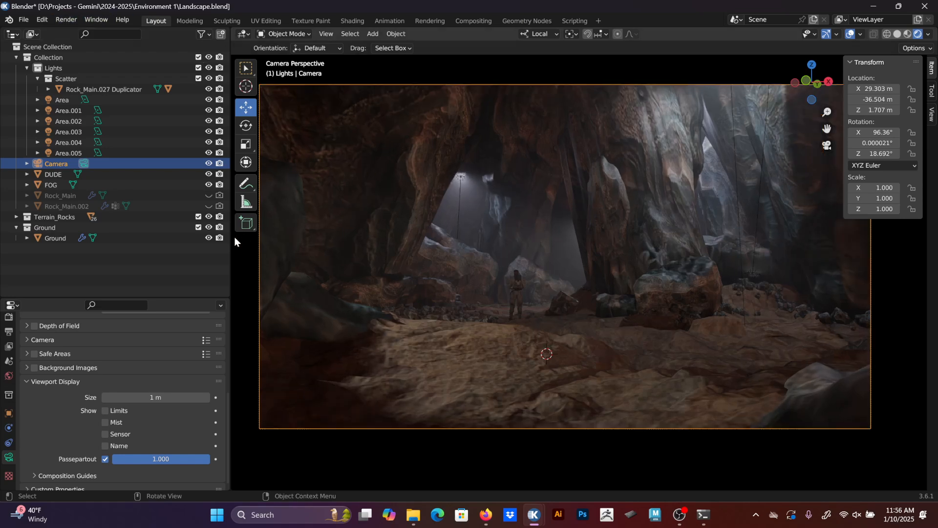
{"action": "left_click_drag", "start_coordinate": [230, 239], "coordinate": [148, 239]}
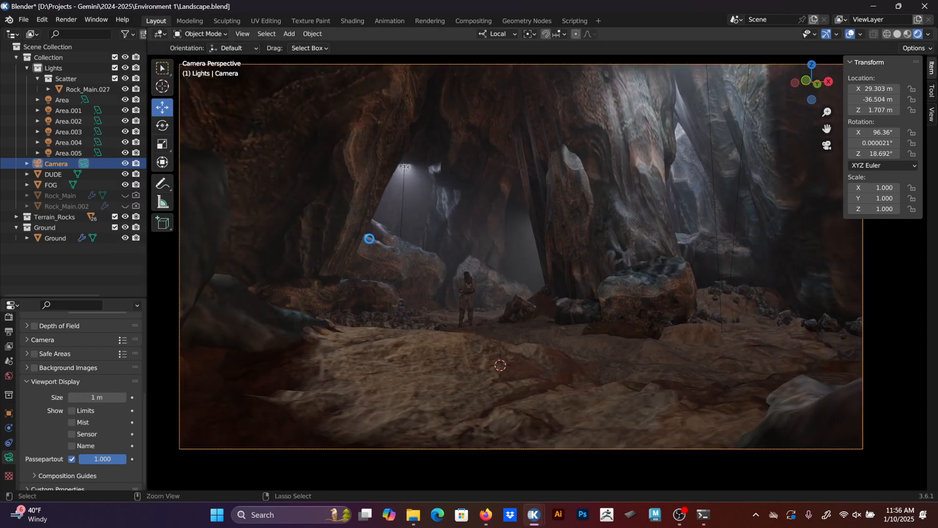
Switch to the 2024-2025 EnvironmentDesignClass Miro board in Firefox and find the "Add atmosphere and light scene" section.
{"action": "left_click", "coordinate": [486, 514]}
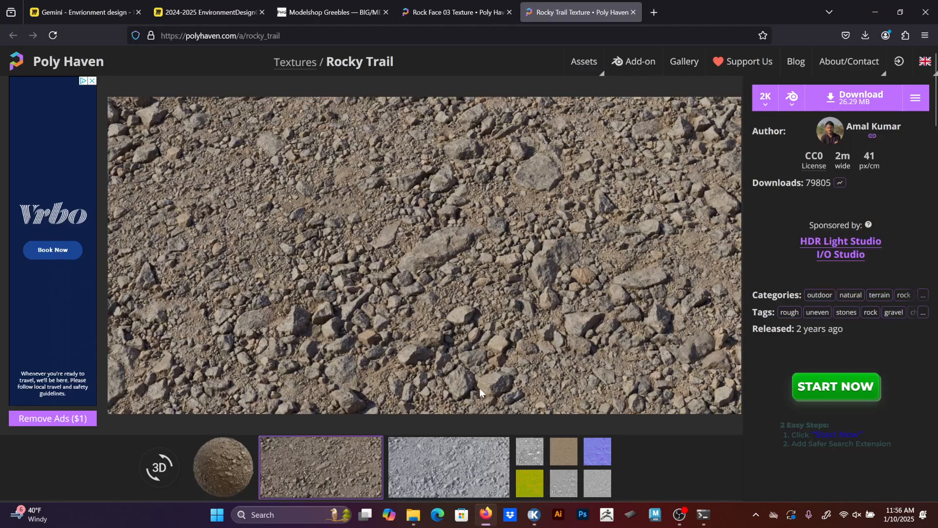
{"action": "left_click", "coordinate": [210, 12]}
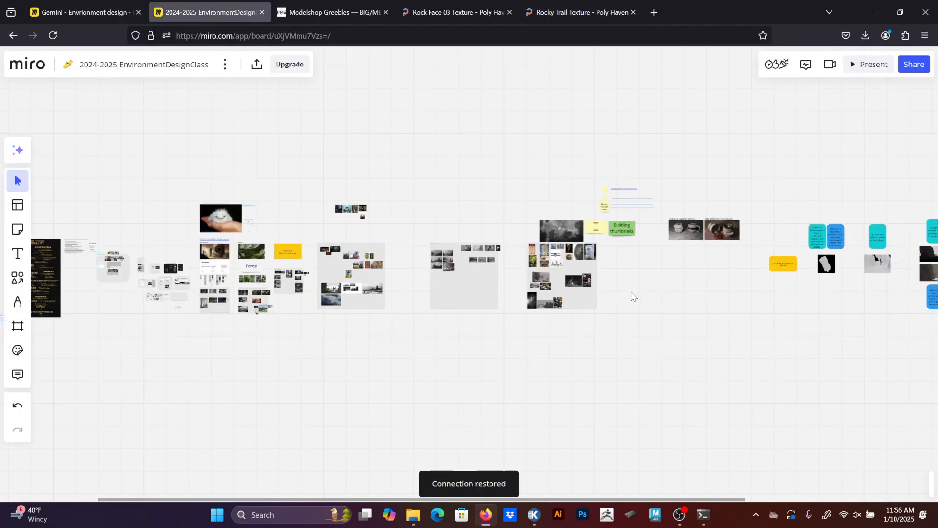
{"action": "scroll", "coordinate": [538, 296], "scroll_direction": "right", "scroll_amount": 5}
{"action": "scroll", "coordinate": [751, 266], "scroll_direction": "up", "scroll_amount": 10}
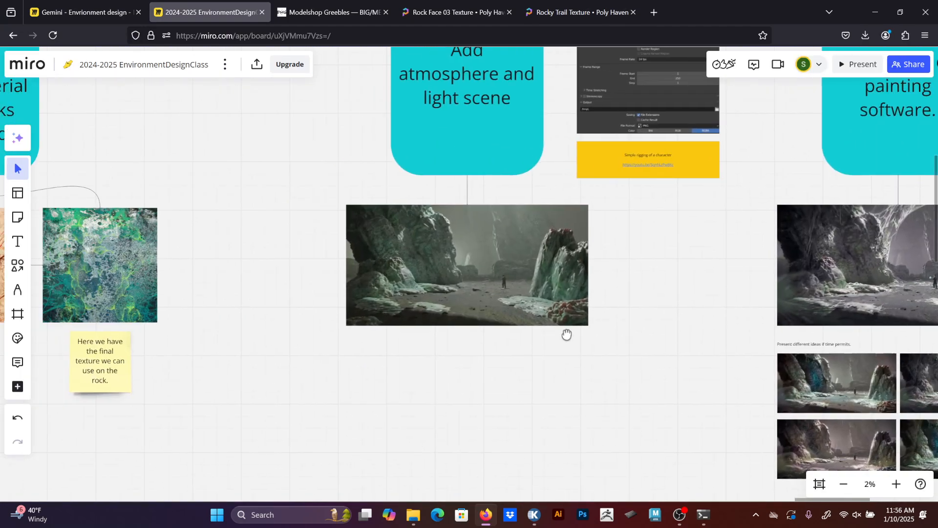
{"action": "middle_click_drag", "start_coordinate": [567, 335], "coordinate": [598, 326]}
Move the green rock render on the board to sit beneath the yellow character-rigging note.
{"action": "left_click_drag", "start_coordinate": [646, 367], "coordinate": [389, 186]}
{"action": "middle_click_drag", "start_coordinate": [574, 191], "coordinate": [387, 271]}
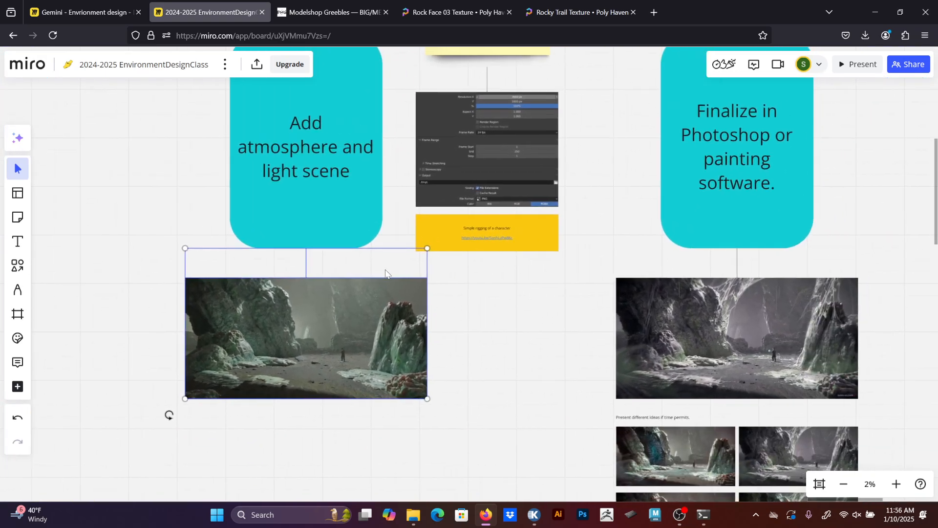
{"action": "middle_click_drag", "start_coordinate": [623, 228], "coordinate": [590, 263]}
{"action": "scroll", "coordinate": [675, 280], "scroll_direction": "down", "scroll_amount": 3}
{"action": "left_click_drag", "start_coordinate": [442, 326], "coordinate": [535, 335]}
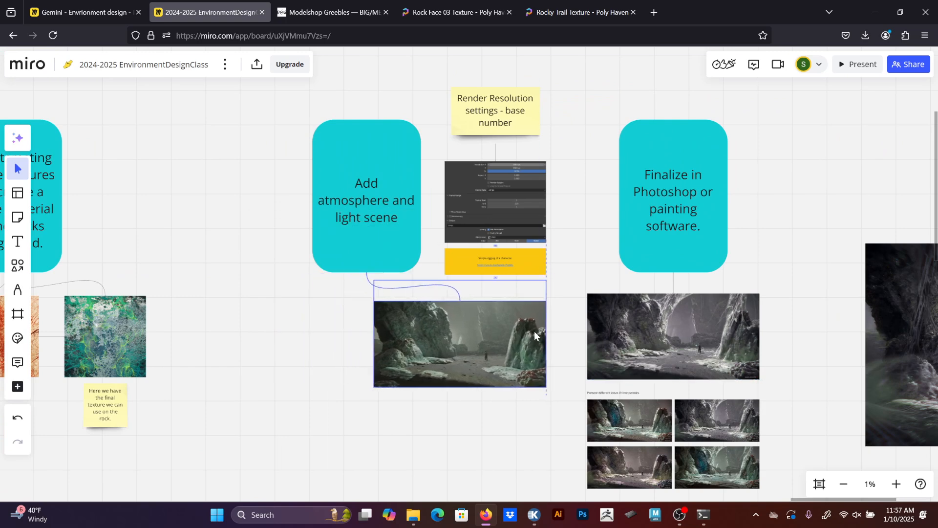
{"action": "left_click", "coordinate": [593, 156]}
Compare the green rock render with the Photoshop-finalized version, its colour variations and the enlarged final image.
{"action": "scroll", "coordinate": [593, 155], "scroll_direction": "up", "scroll_amount": 5}
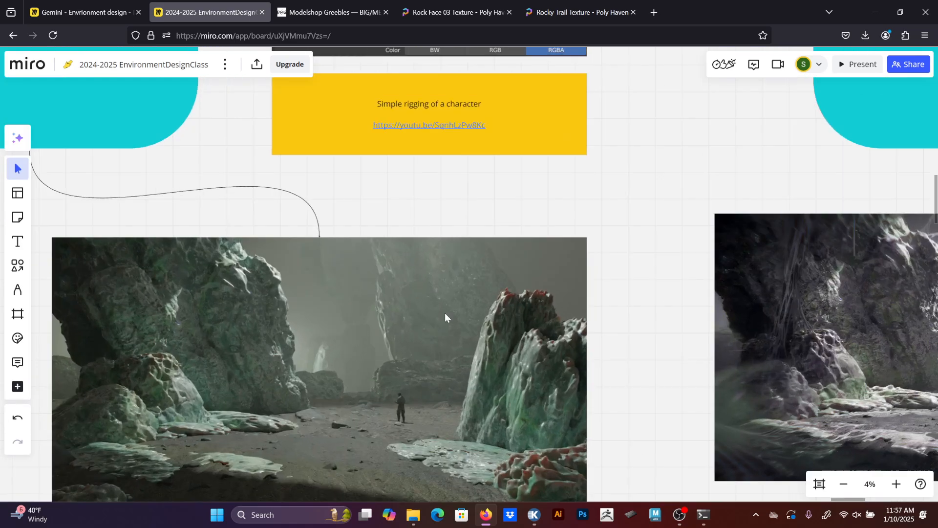
{"action": "middle_click_drag", "start_coordinate": [586, 331], "coordinate": [618, 266]}
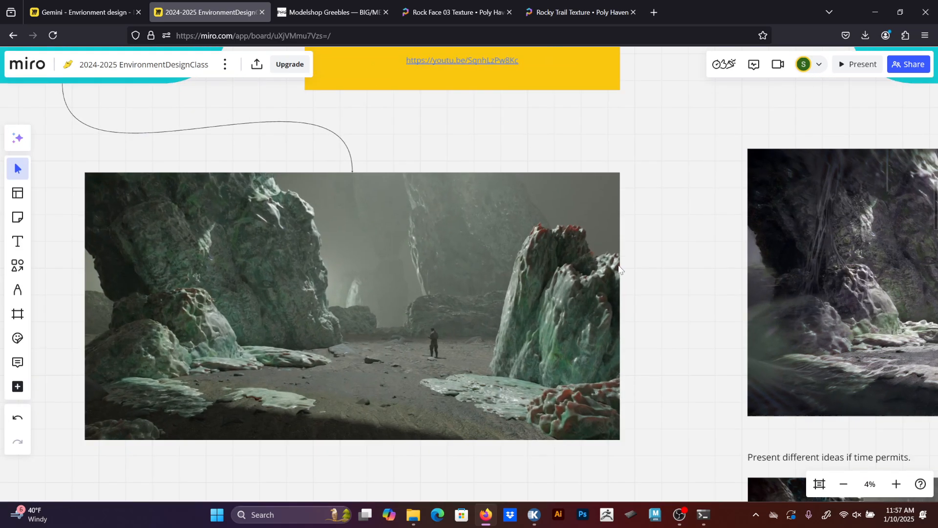
{"action": "scroll", "coordinate": [443, 309], "scroll_direction": "up", "scroll_amount": 3}
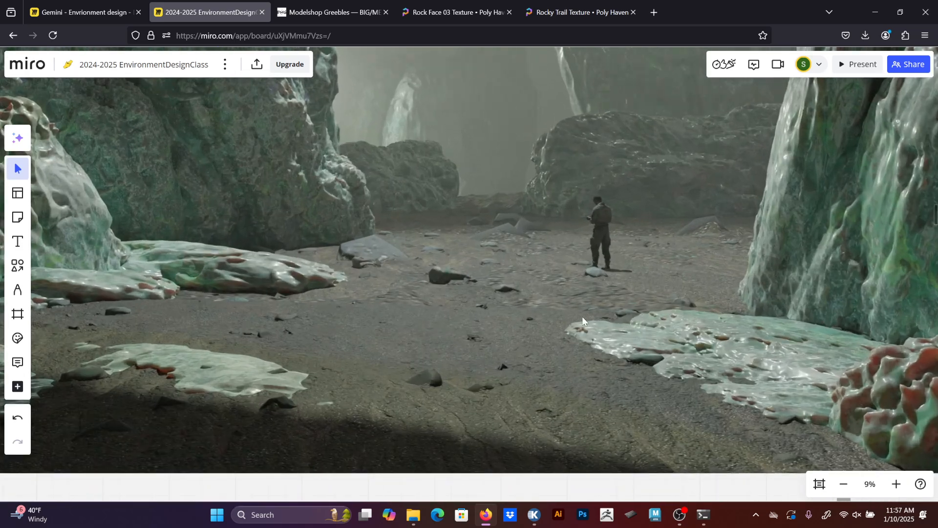
{"action": "scroll", "coordinate": [581, 318], "scroll_direction": "down", "scroll_amount": 3}
{"action": "middle_click_drag", "start_coordinate": [623, 312], "coordinate": [417, 292]}
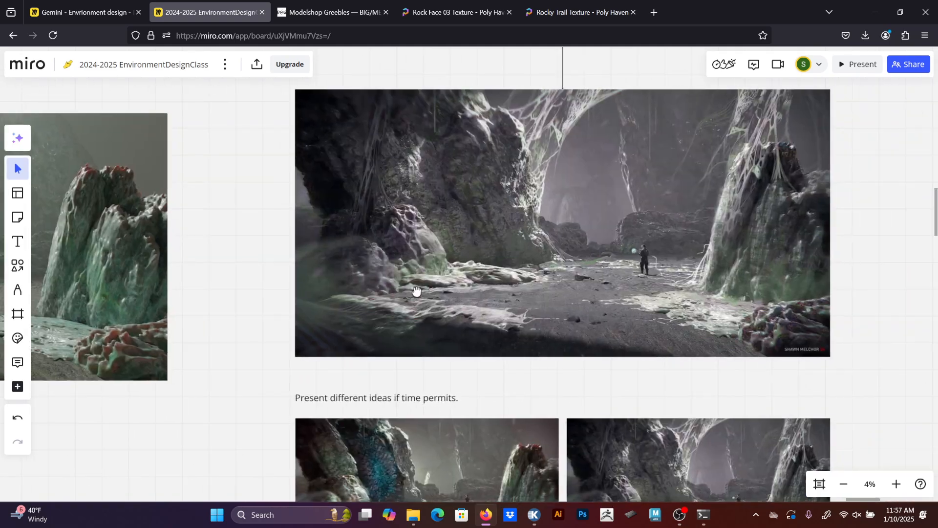
{"action": "scroll", "coordinate": [566, 242], "scroll_direction": "down", "scroll_amount": 5}
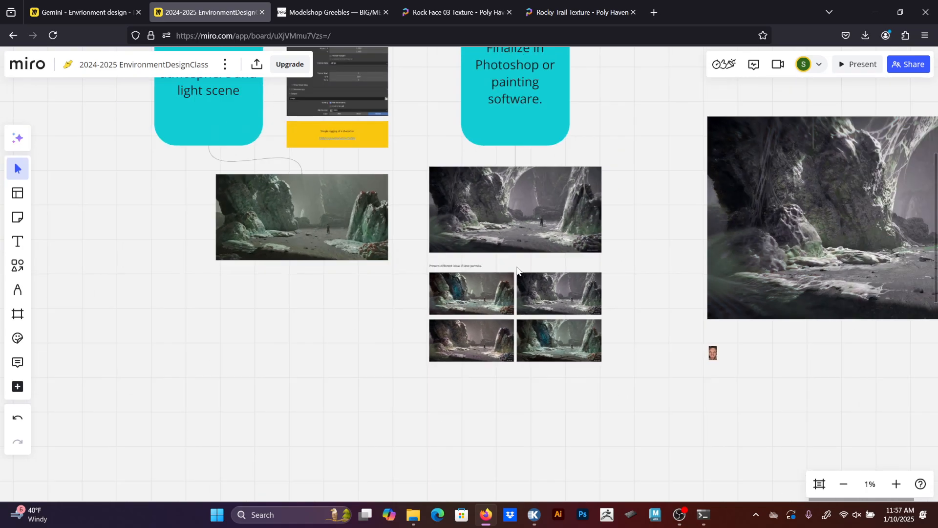
{"action": "middle_click_drag", "start_coordinate": [674, 228], "coordinate": [436, 282]}
{"action": "scroll", "coordinate": [447, 279], "scroll_direction": "down", "scroll_amount": 2}
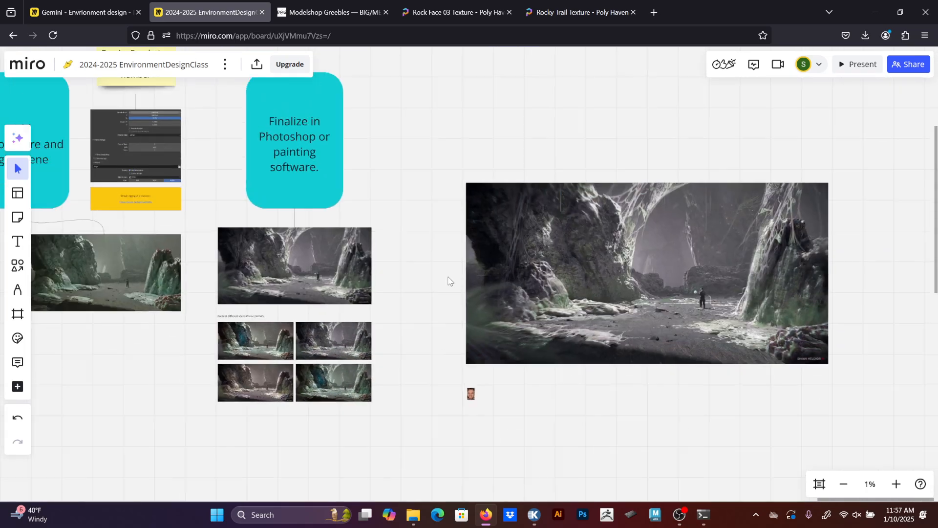
{"action": "middle_click_drag", "start_coordinate": [431, 229], "coordinate": [509, 284]}
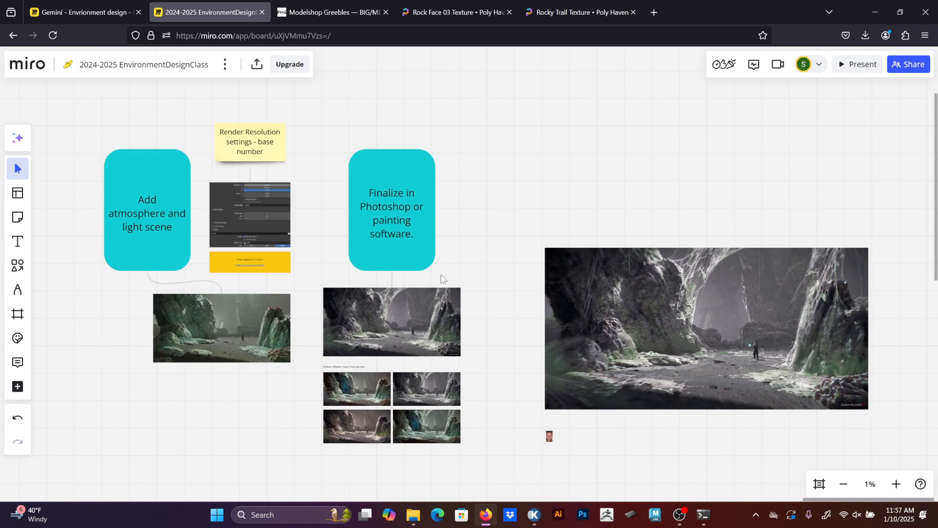
{"action": "middle_click_drag", "start_coordinate": [441, 279], "coordinate": [554, 268]}
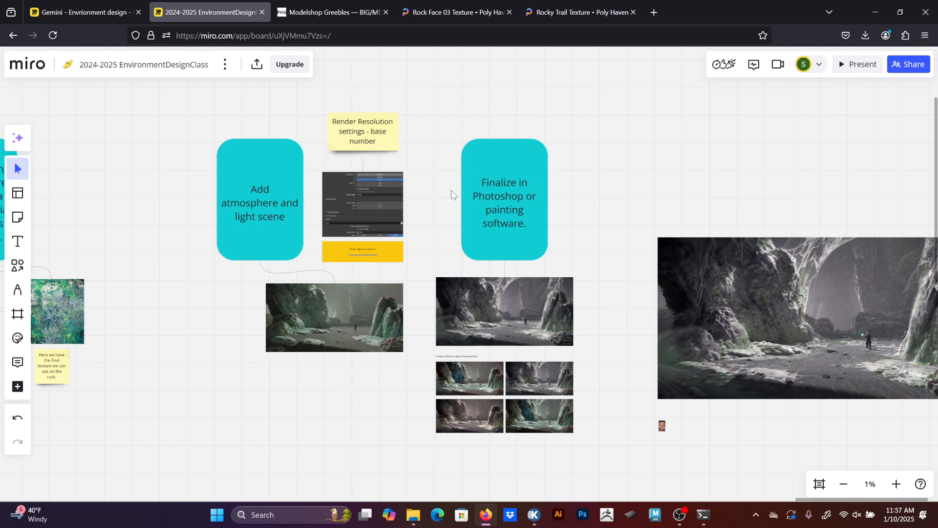
Examine the atmosphere-and-lighting render on the board up close once more.
{"action": "scroll", "coordinate": [382, 291], "scroll_direction": "up", "scroll_amount": 3}
{"action": "scroll", "coordinate": [391, 290], "scroll_direction": "up", "scroll_amount": 3}
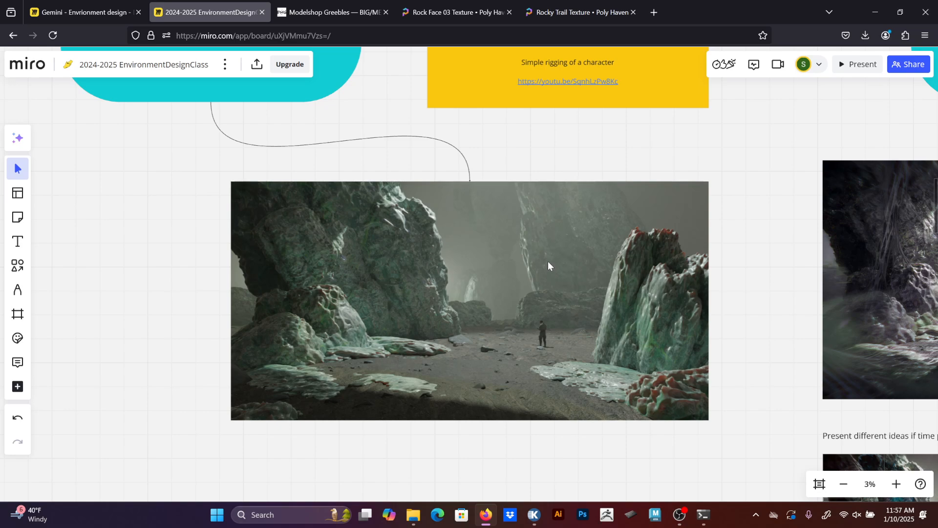
{"action": "scroll", "coordinate": [557, 310], "scroll_direction": "up", "scroll_amount": 3}
{"action": "right_click_drag", "start_coordinate": [557, 310], "coordinate": [583, 274]}
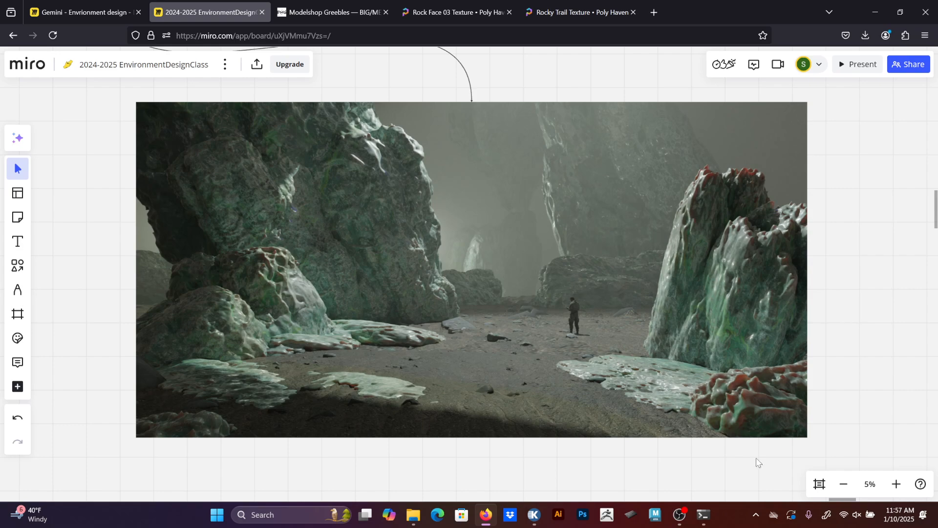
Return to Blender, show the scene in Solid shading, and save the file.
{"action": "left_click", "coordinate": [875, 12]}
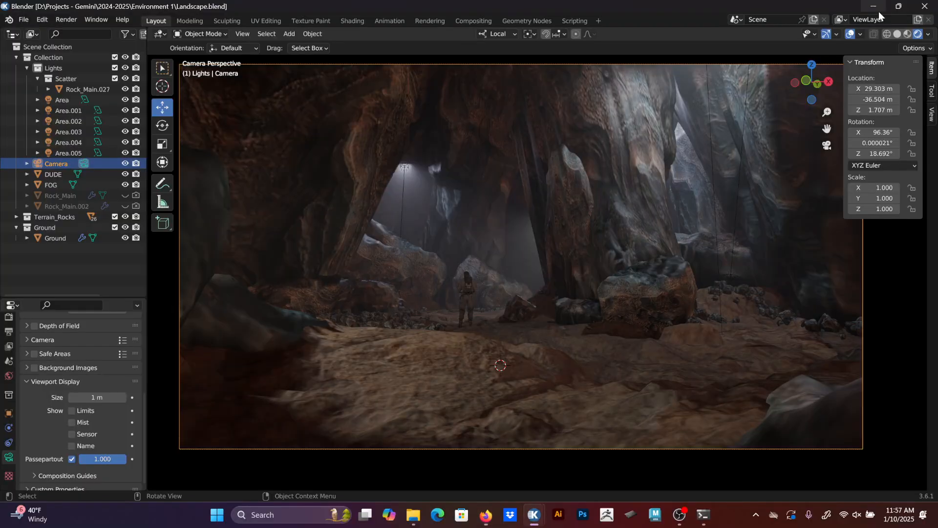
{"action": "left_click", "coordinate": [897, 34]}
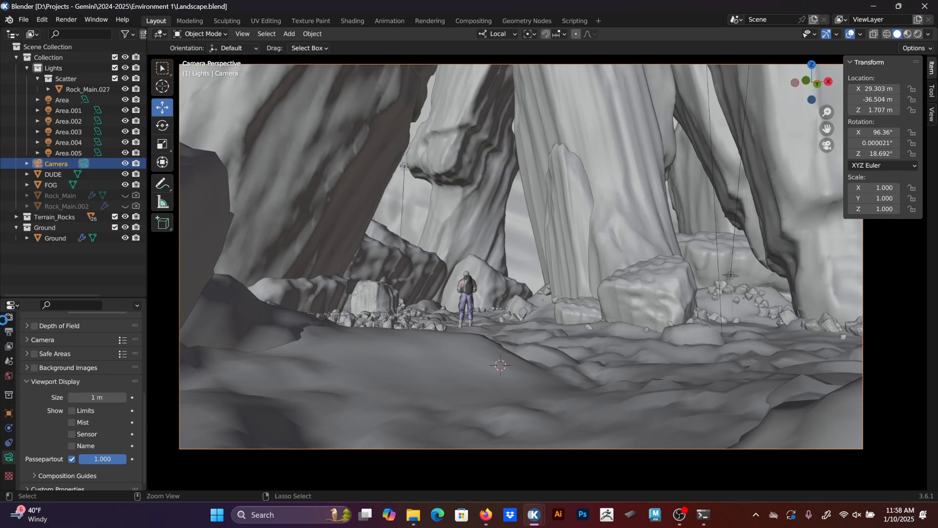
{"action": "key", "text": "ctrl+s"}
Enlarge the properties area and set the render output file format to JPEG.
{"action": "left_click_drag", "start_coordinate": [42, 295], "coordinate": [42, 183]}
{"action": "left_click", "coordinate": [11, 242]}
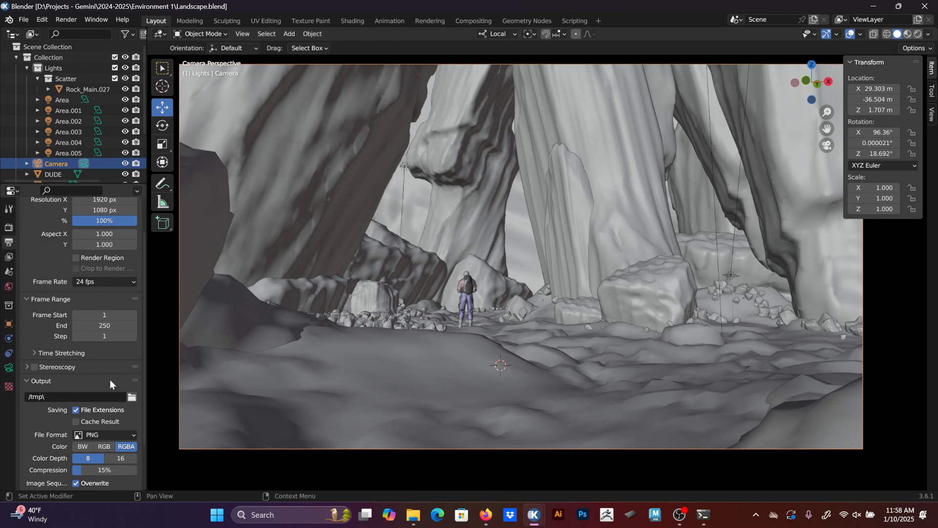
{"action": "left_click", "coordinate": [118, 435]}
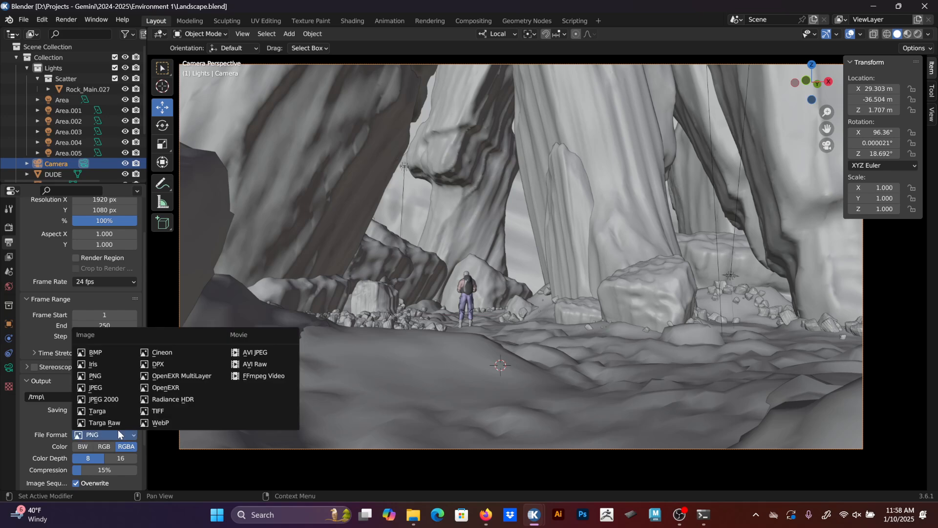
{"action": "left_click", "coordinate": [102, 388]}
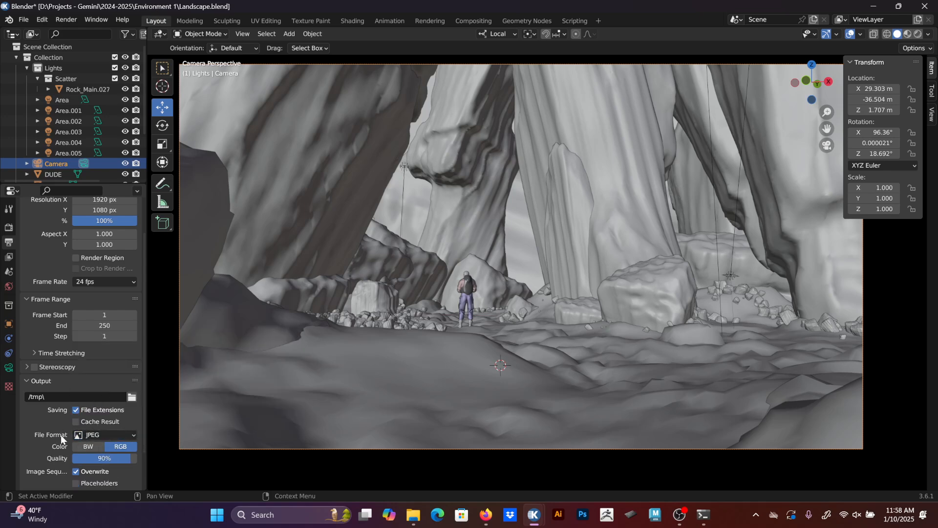
Create a Renders folder inside Environment 1 and set it as the render output path.
{"action": "left_click", "coordinate": [131, 397]}
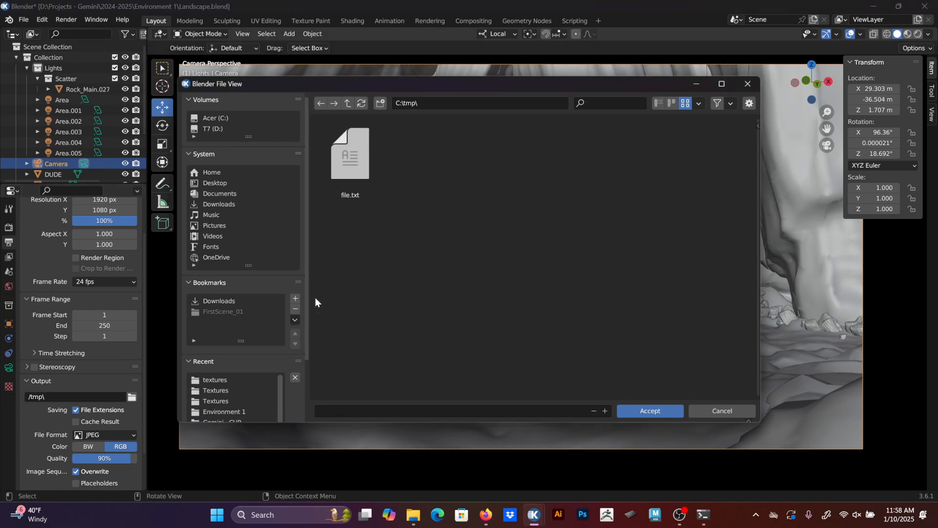
{"action": "scroll", "coordinate": [286, 347], "scroll_direction": "down", "scroll_amount": 2}
{"action": "left_click", "coordinate": [255, 381]}
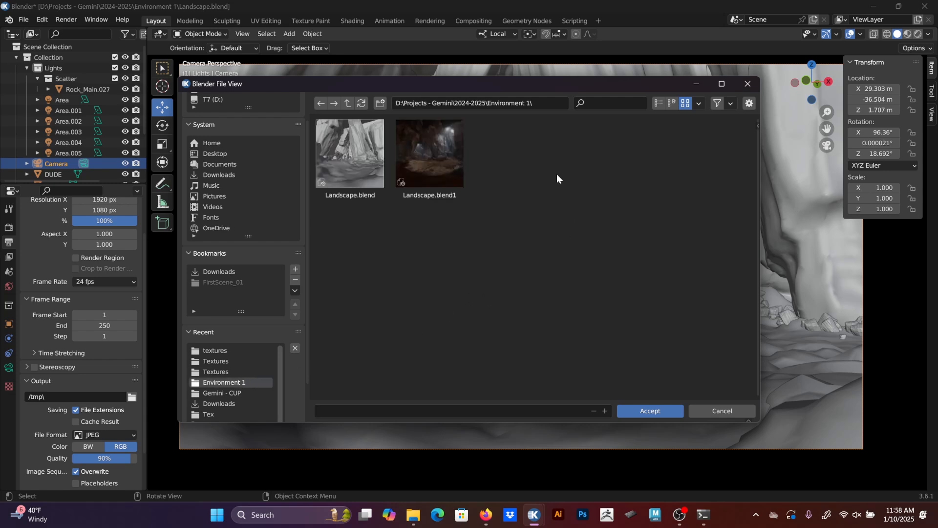
{"action": "left_click", "coordinate": [380, 103]}
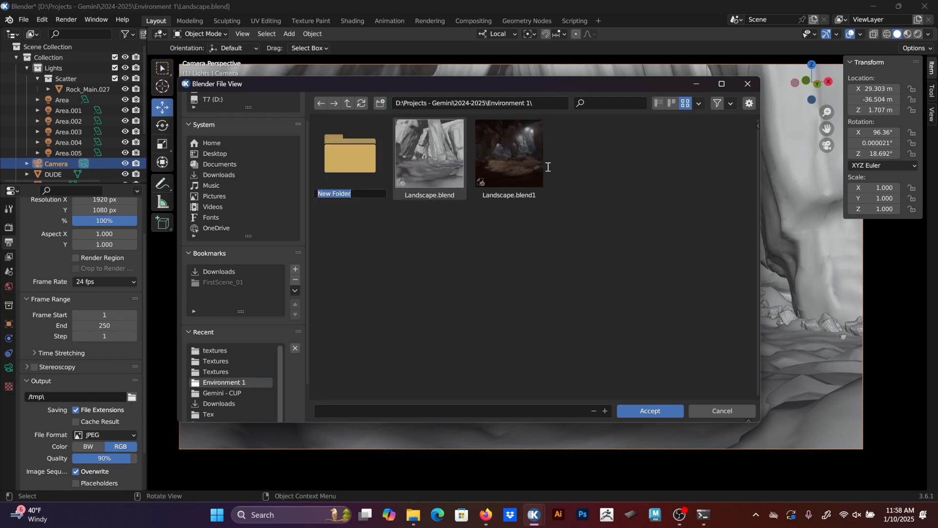
{"action": "type", "text": "RE"}
{"action": "key", "text": "Return"}
{"action": "key", "text": "Return"}
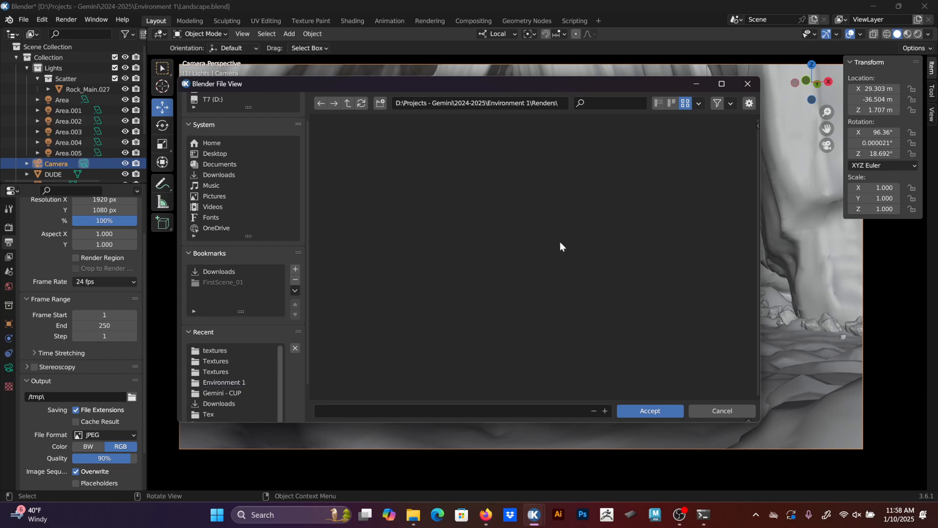
{"action": "left_click", "coordinate": [673, 409]}
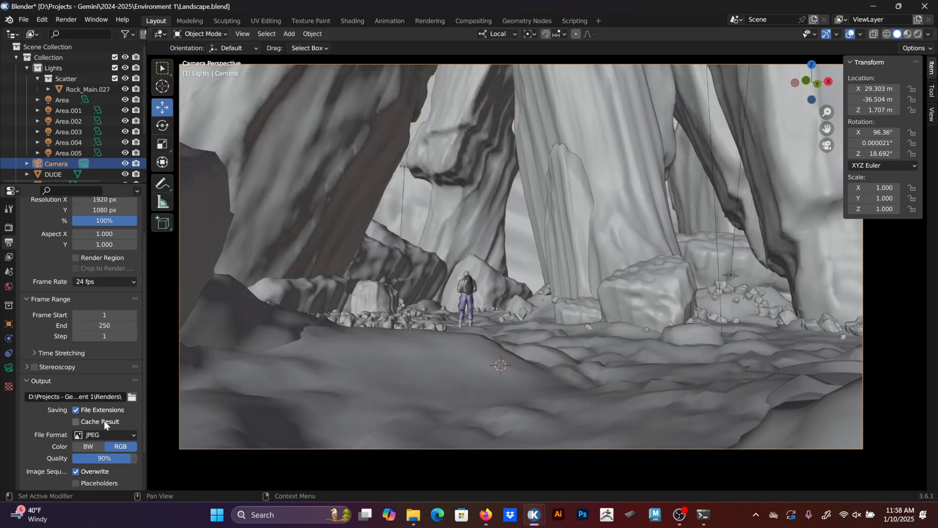
Collapse the Color Management section of the output settings.
{"action": "scroll", "coordinate": [105, 423], "scroll_direction": "down", "scroll_amount": 2}
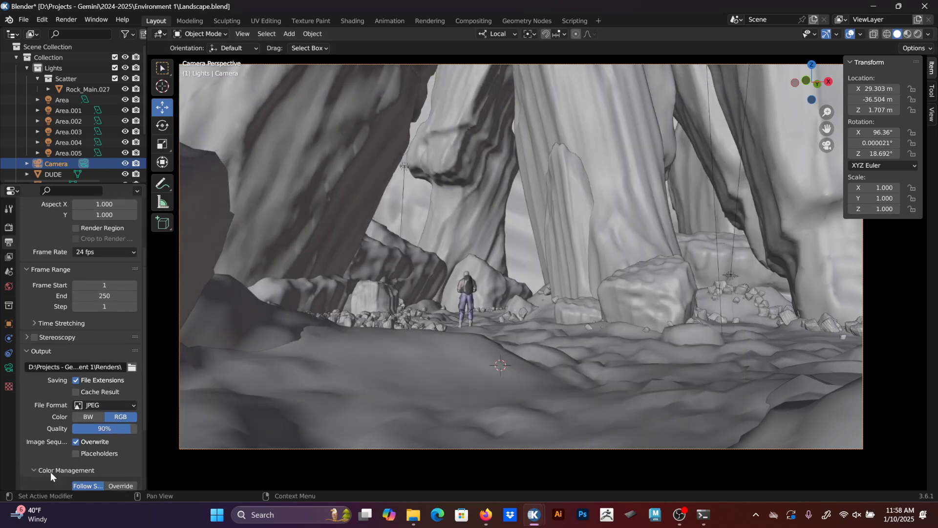
{"action": "left_click", "coordinate": [50, 471]}
{"action": "scroll", "coordinate": [46, 437], "scroll_direction": "down", "scroll_amount": 5}
{"action": "left_click", "coordinate": [57, 362]}
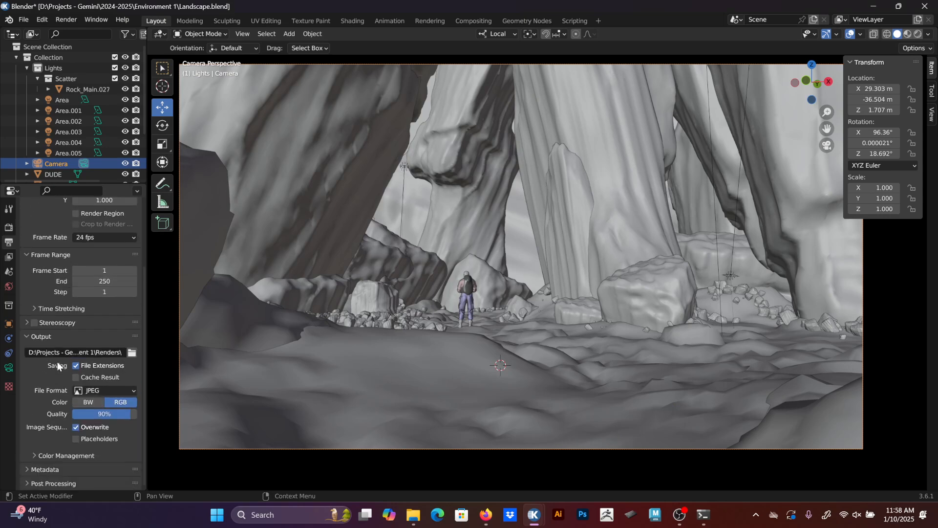
Double the render resolution to 3840 px in X and 2160 px in Y.
{"action": "scroll", "coordinate": [45, 380], "scroll_direction": "up", "scroll_amount": 4}
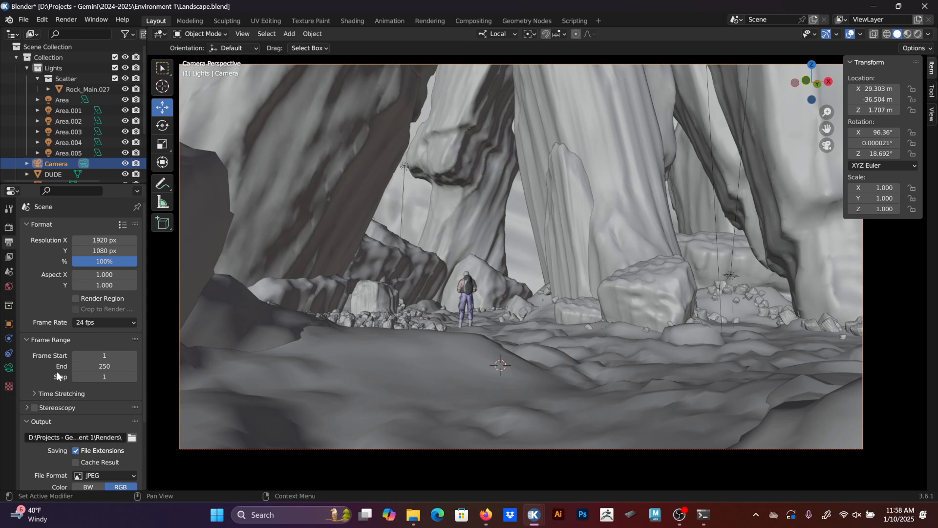
{"action": "double_click", "coordinate": [113, 238]}
{"action": "type", "text": "*2"}
{"action": "key", "text": "Return"}
{"action": "double_click", "coordinate": [118, 251]}
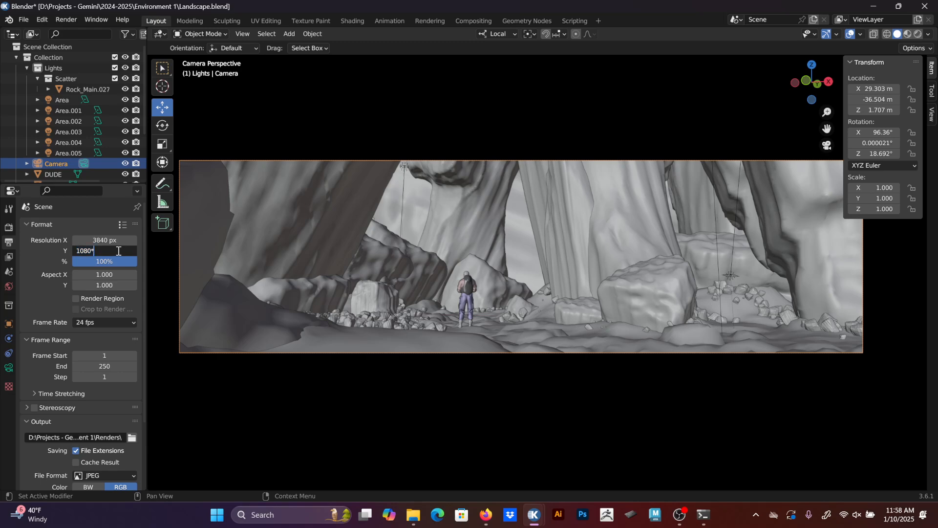
{"action": "key", "text": "Return"}
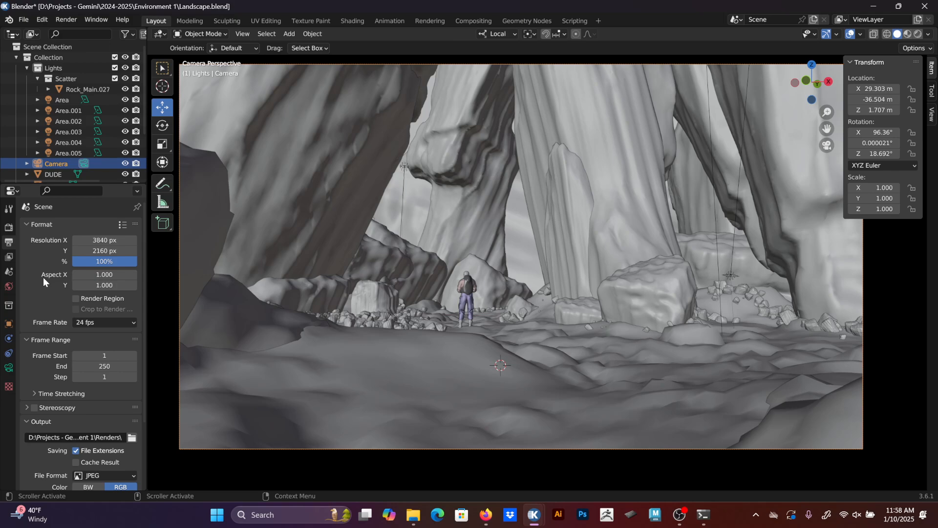
Open the View Layer properties, and switch to Firefox to look over the workflow on the 2024-2025 EnvironmentDesignClass Miro board.
{"action": "left_click", "coordinate": [9, 257]}
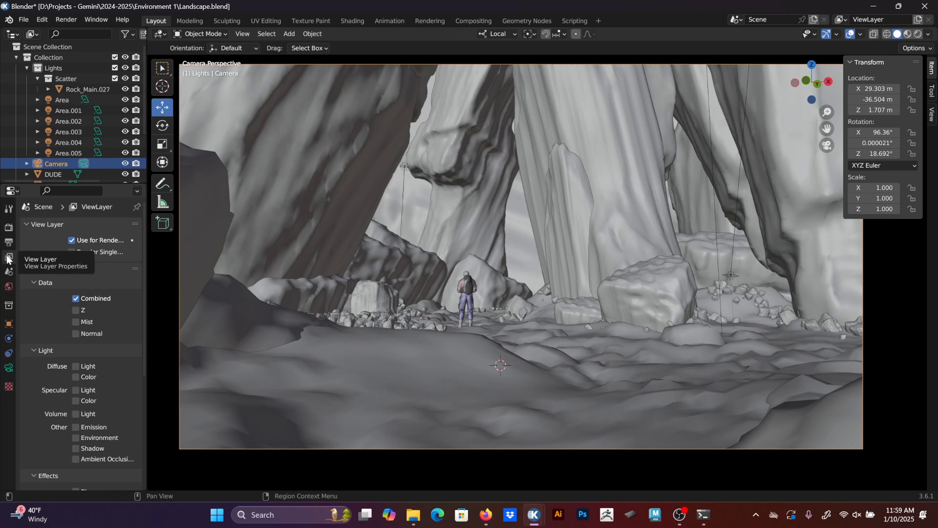
{"action": "left_click", "coordinate": [486, 516]}
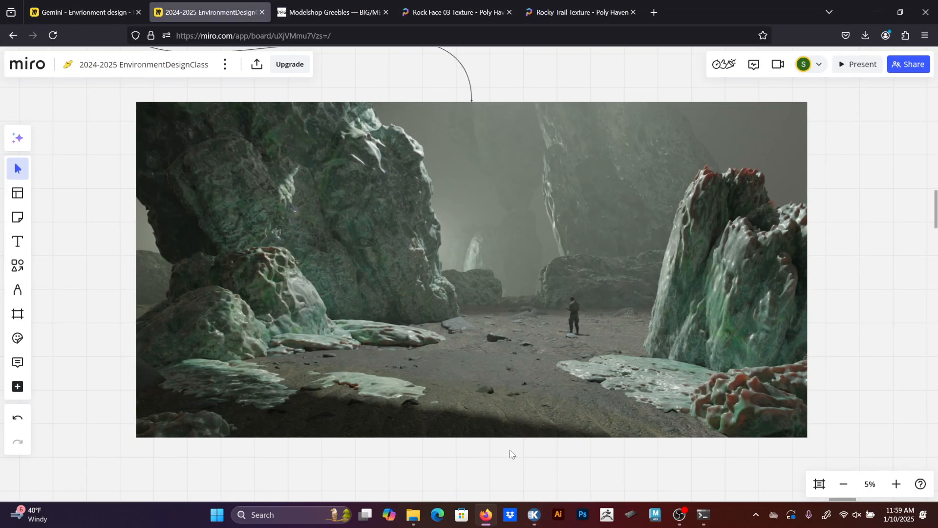
{"action": "scroll", "coordinate": [509, 319], "scroll_direction": "down", "scroll_amount": 3}
{"action": "middle_click_drag", "start_coordinate": [691, 241], "coordinate": [270, 225]}
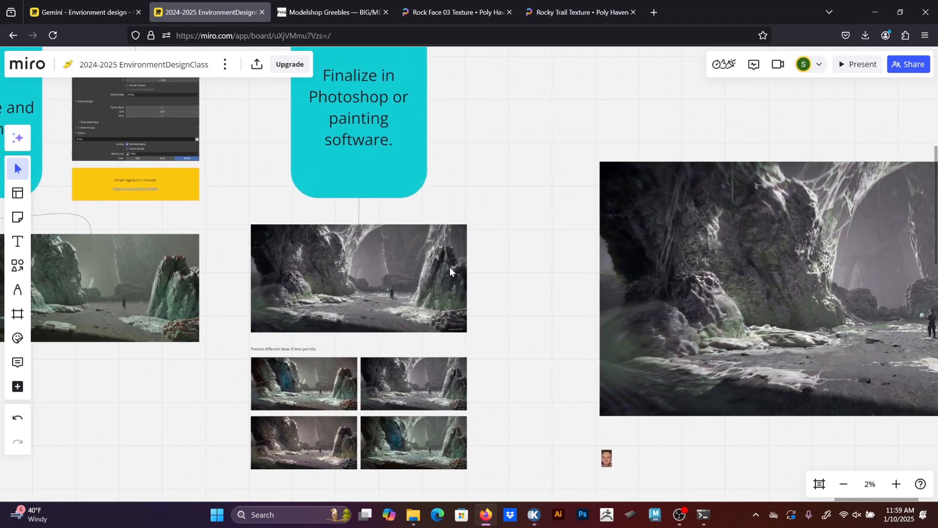
{"action": "scroll", "coordinate": [440, 273], "scroll_direction": "down", "scroll_amount": 3}
{"action": "middle_click_drag", "start_coordinate": [317, 280], "coordinate": [641, 272]}
{"action": "middle_click_drag", "start_coordinate": [379, 306], "coordinate": [586, 289]}
{"action": "scroll", "coordinate": [652, 288], "scroll_direction": "down", "scroll_amount": 2}
{"action": "scroll", "coordinate": [622, 298], "scroll_direction": "down", "scroll_amount": 2}
{"action": "middle_click_drag", "start_coordinate": [288, 284], "coordinate": [465, 280]}
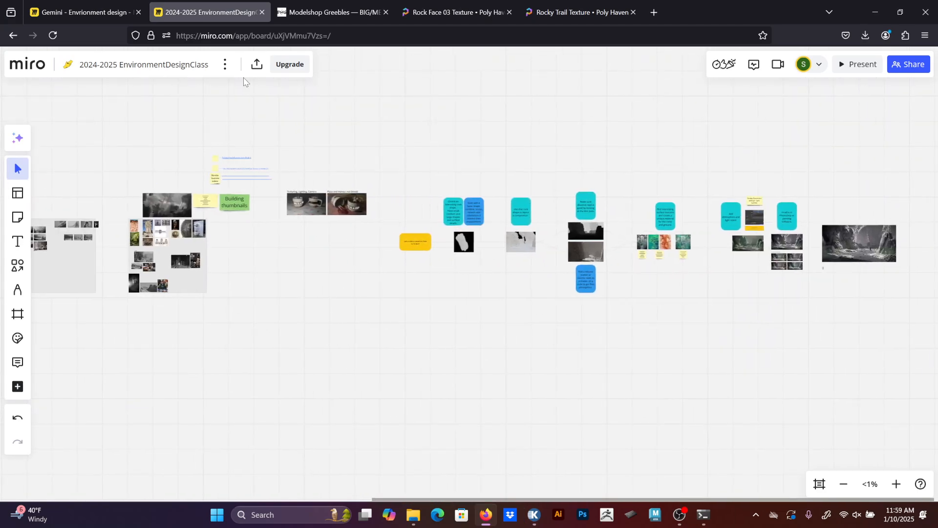
Browse the Gemini environment design Miro board for the alien cave workflow section.
{"action": "left_click", "coordinate": [108, 15]}
{"action": "scroll", "coordinate": [465, 239], "scroll_direction": "down", "scroll_amount": 4}
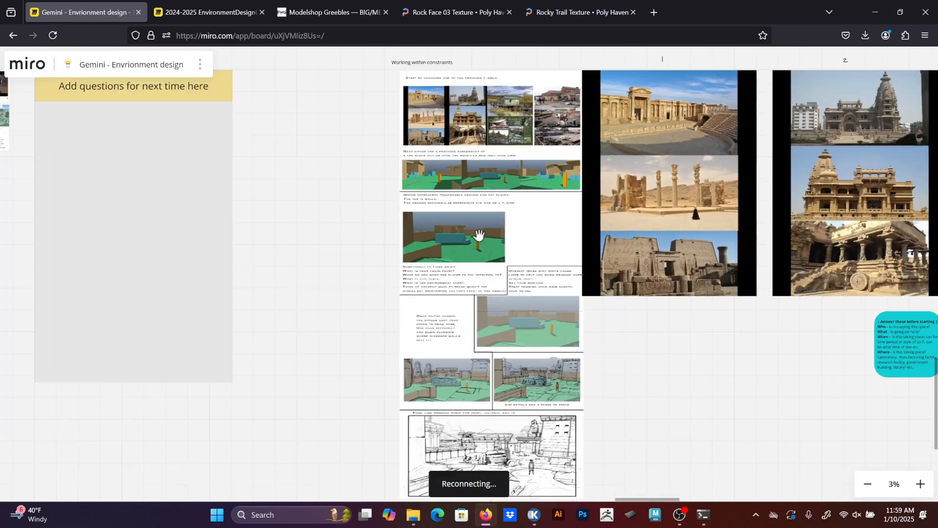
{"action": "scroll", "coordinate": [479, 235], "scroll_direction": "down", "scroll_amount": 3}
{"action": "middle_click_drag", "start_coordinate": [322, 241], "coordinate": [129, 242]}
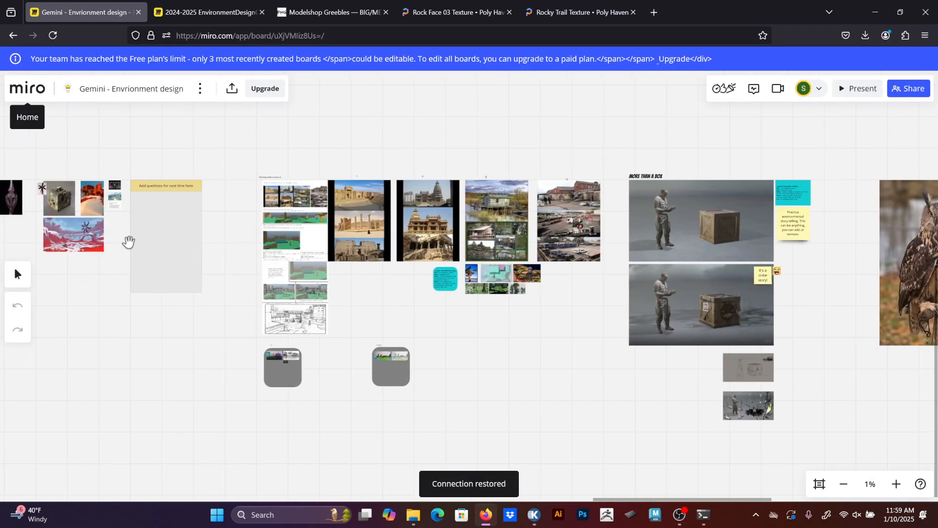
{"action": "middle_click_drag", "start_coordinate": [610, 282], "coordinate": [247, 242]}
{"action": "scroll", "coordinate": [362, 256], "scroll_direction": "down", "scroll_amount": 3}
{"action": "middle_click_drag", "start_coordinate": [220, 274], "coordinate": [543, 266]}
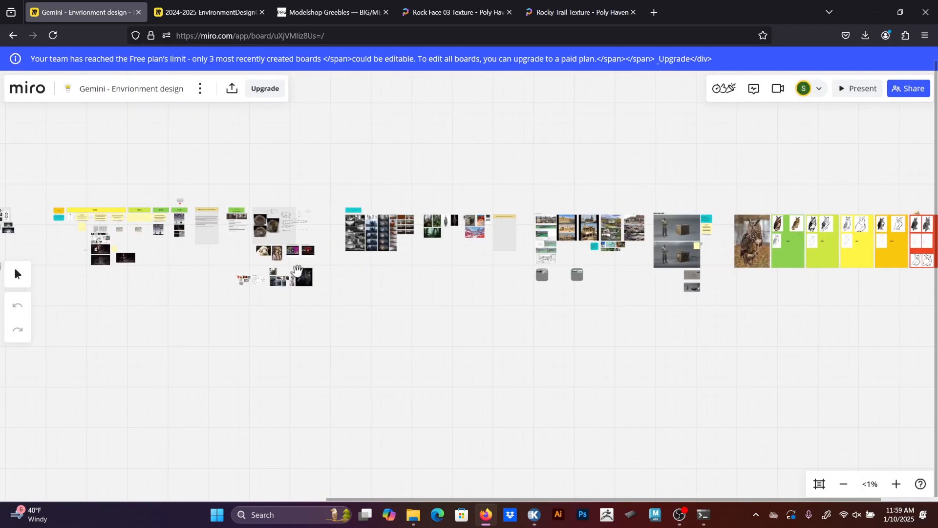
{"action": "middle_click_drag", "start_coordinate": [298, 271], "coordinate": [565, 281]}
{"action": "middle_click_drag", "start_coordinate": [238, 271], "coordinate": [471, 272]}
{"action": "scroll", "coordinate": [471, 272], "scroll_direction": "up", "scroll_amount": 6}
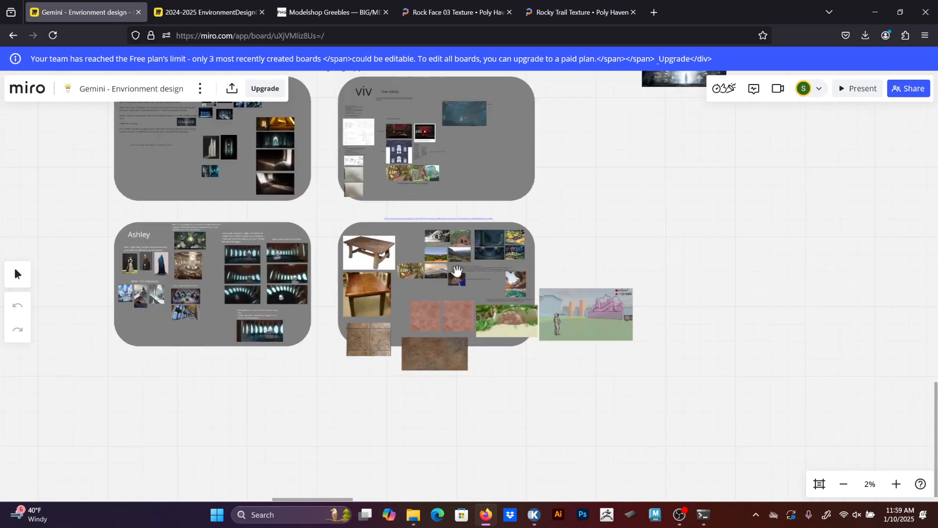
{"action": "middle_click_drag", "start_coordinate": [520, 220], "coordinate": [613, 434]}
{"action": "scroll", "coordinate": [312, 239], "scroll_direction": "down", "scroll_amount": 3}
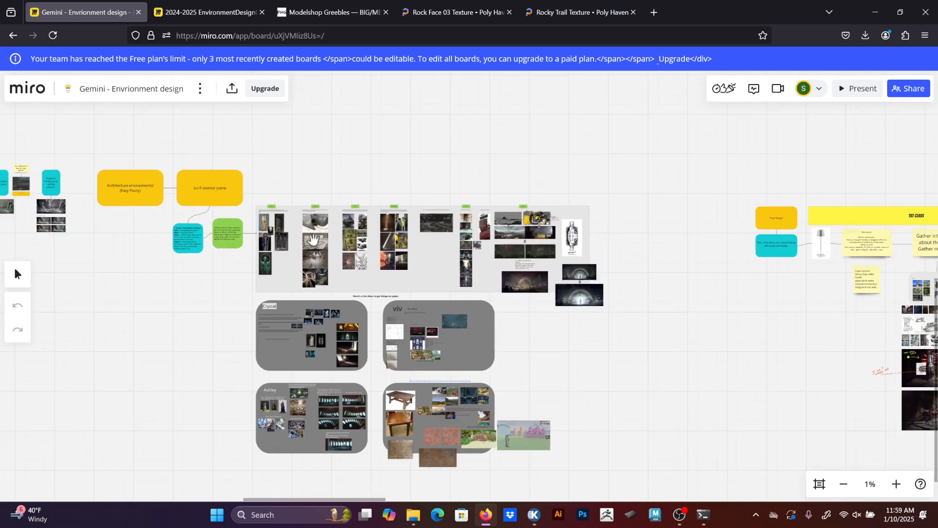
{"action": "scroll", "coordinate": [314, 241], "scroll_direction": "down", "scroll_amount": 1}
{"action": "middle_click_drag", "start_coordinate": [499, 263], "coordinate": [386, 247]}
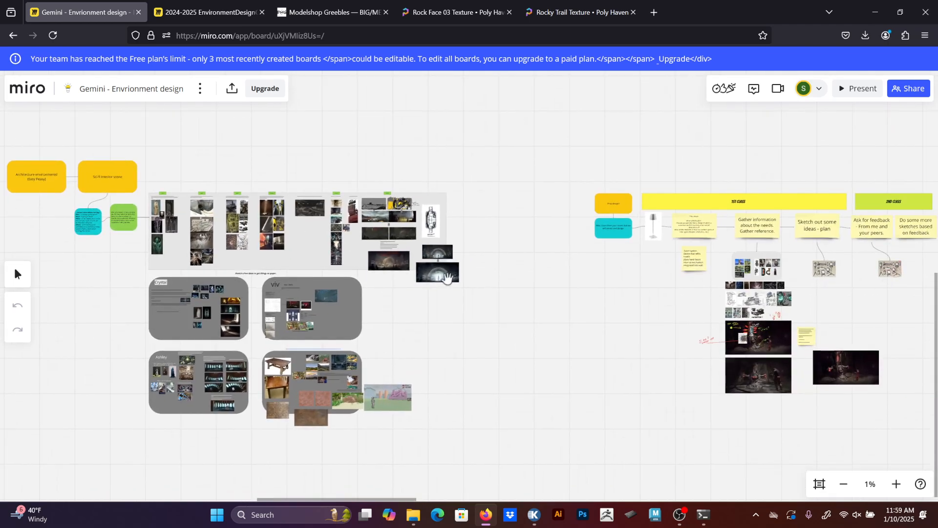
{"action": "scroll", "coordinate": [790, 339], "scroll_direction": "up", "scroll_amount": 1}
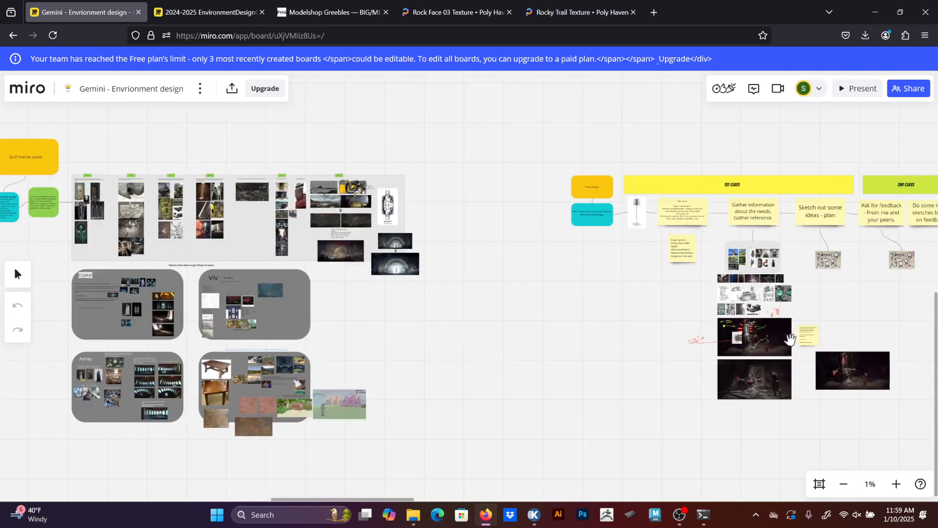
Find the rock landscape workflow on the Gemini board and examine its Mist pass reference image.
{"action": "scroll", "coordinate": [546, 304], "scroll_direction": "down", "scroll_amount": 1}
{"action": "left_click_drag", "start_coordinate": [399, 300], "coordinate": [775, 295]}
{"action": "left_click_drag", "start_coordinate": [348, 299], "coordinate": [716, 218]}
{"action": "left_click_drag", "start_coordinate": [553, 163], "coordinate": [582, 257]}
{"action": "scroll", "coordinate": [465, 224], "scroll_direction": "up", "scroll_amount": 6}
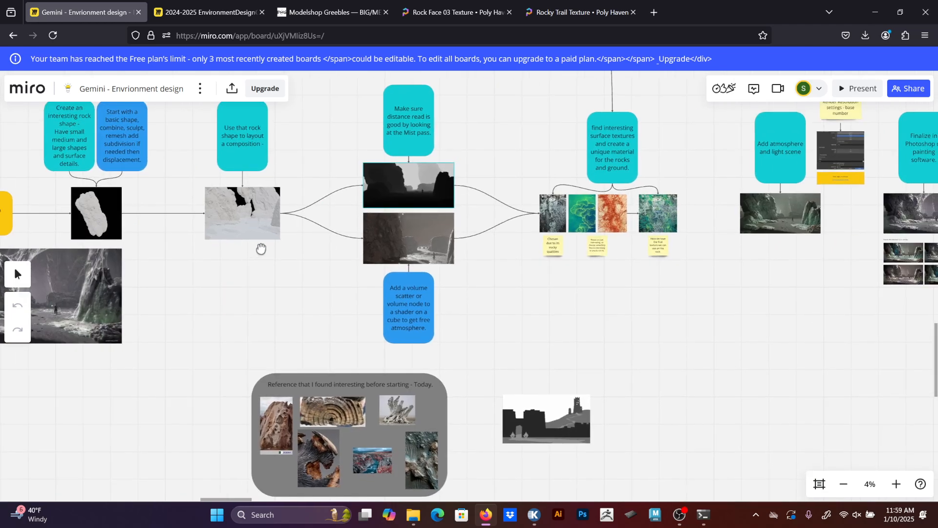
{"action": "left_click_drag", "start_coordinate": [261, 249], "coordinate": [720, 304]}
{"action": "scroll", "coordinate": [455, 291], "scroll_direction": "down", "scroll_amount": 2}
{"action": "scroll", "coordinate": [417, 287], "scroll_direction": "down", "scroll_amount": 1}
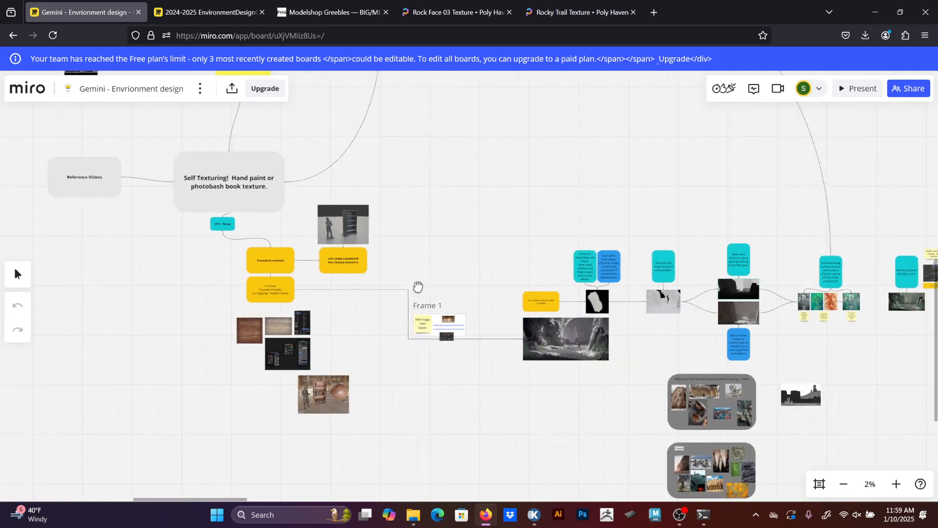
{"action": "left_click_drag", "start_coordinate": [417, 287], "coordinate": [302, 293]}
{"action": "scroll", "coordinate": [599, 350], "scroll_direction": "up", "scroll_amount": 3}
{"action": "scroll", "coordinate": [650, 352], "scroll_direction": "up", "scroll_amount": 5}
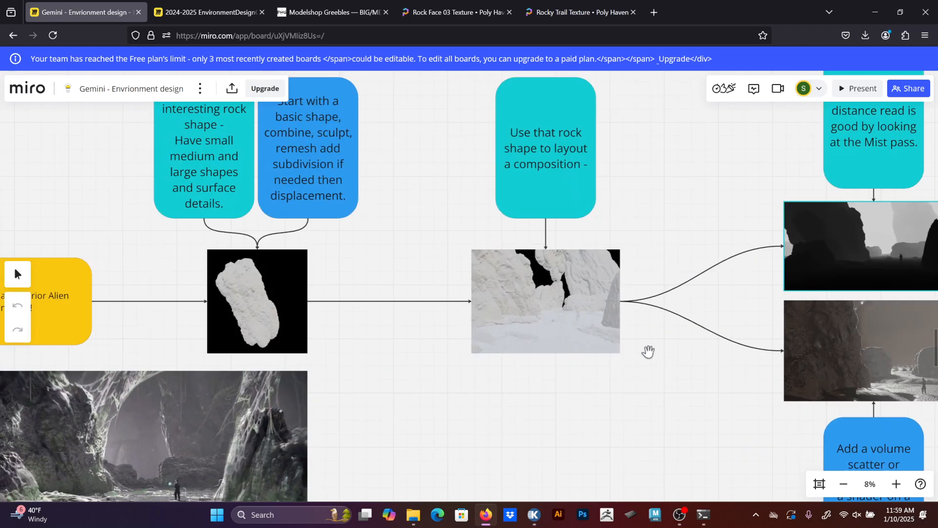
{"action": "left_click_drag", "start_coordinate": [511, 275], "coordinate": [146, 210]}
{"action": "left_click_drag", "start_coordinate": [552, 171], "coordinate": [538, 352]}
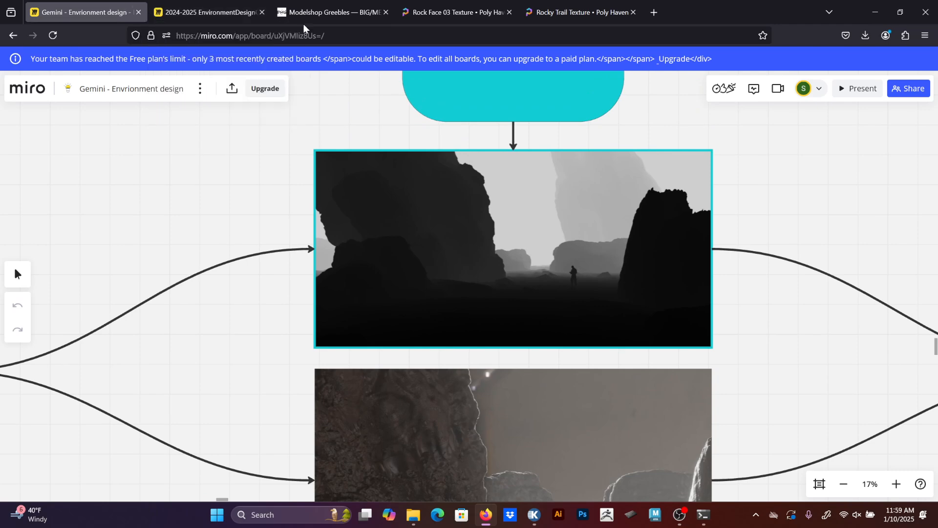
Return to Blender and enable the Mist, Diffuse Light and Ambient Occlusion passes for the view layer.
{"action": "left_click", "coordinate": [874, 12]}
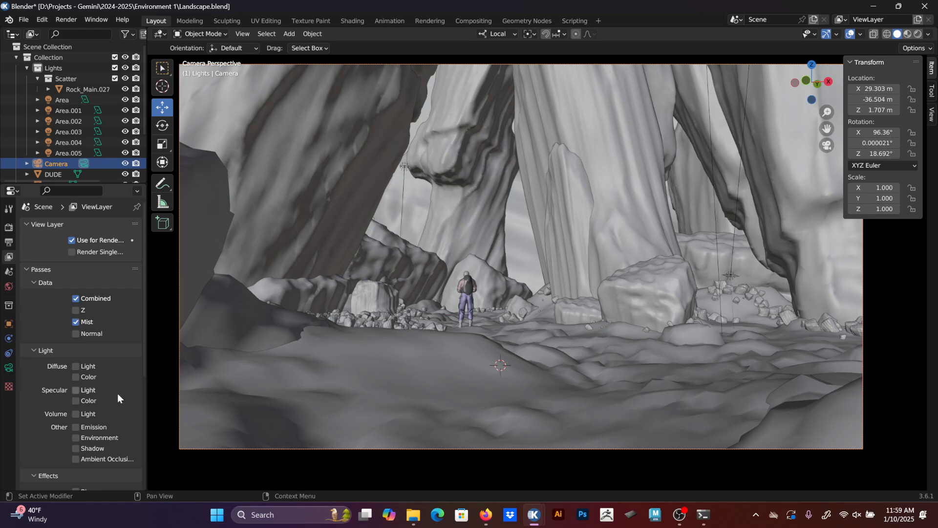
{"action": "left_click", "coordinate": [77, 366]}
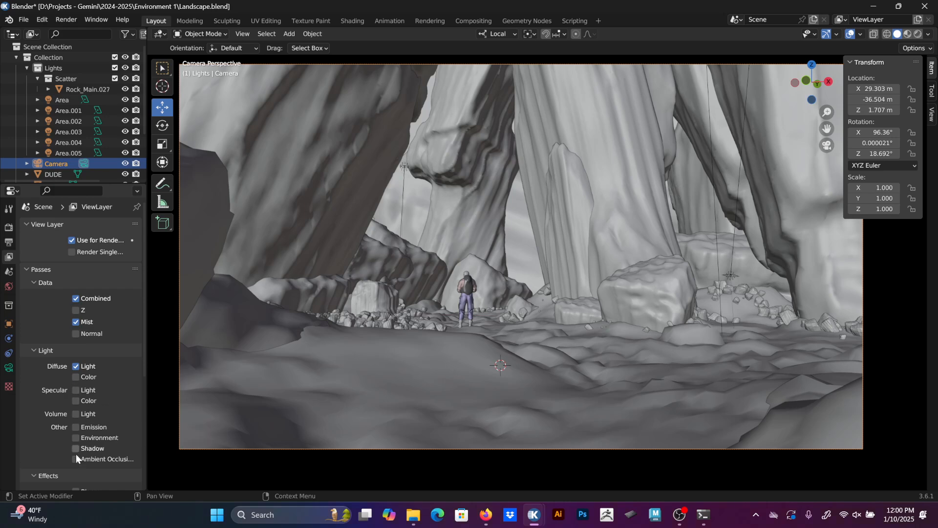
{"action": "scroll", "coordinate": [104, 382], "scroll_direction": "down", "scroll_amount": 3}
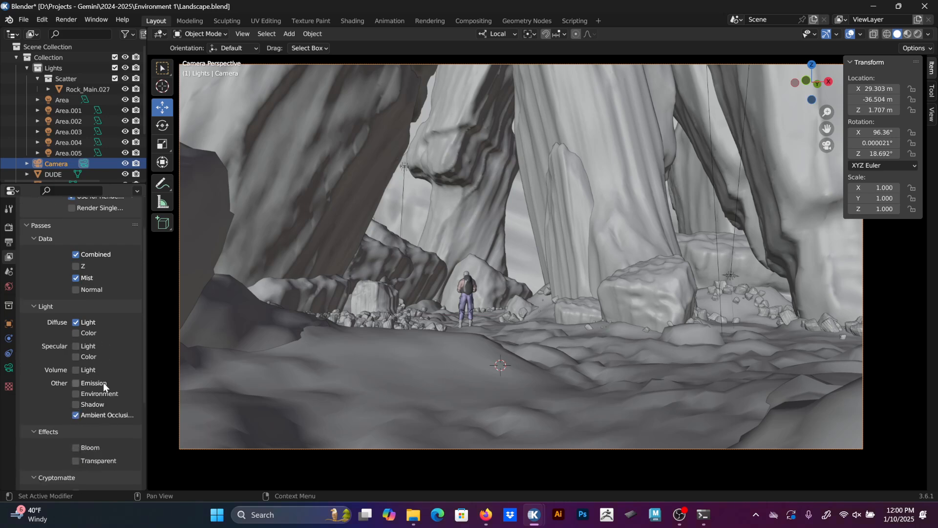
{"action": "scroll", "coordinate": [108, 386], "scroll_direction": "down", "scroll_amount": 5}
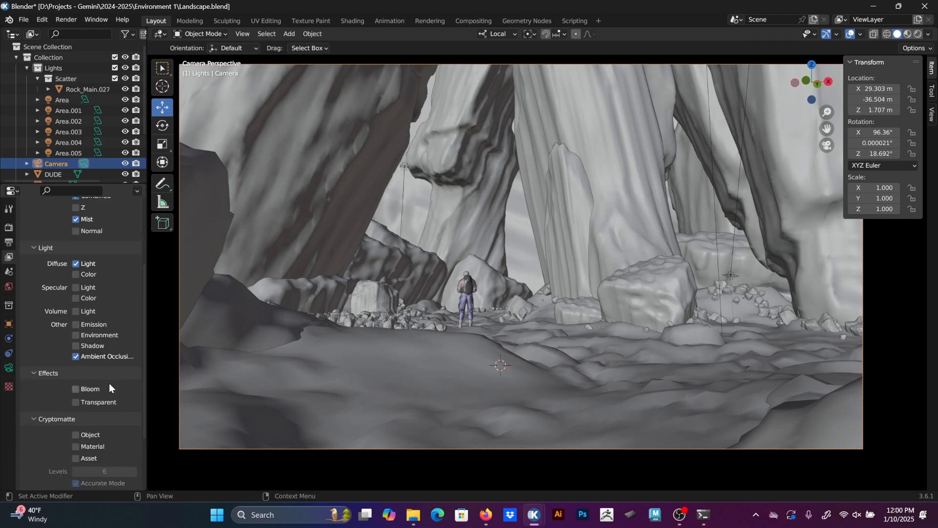
{"action": "scroll", "coordinate": [112, 382], "scroll_direction": "up", "scroll_amount": 8}
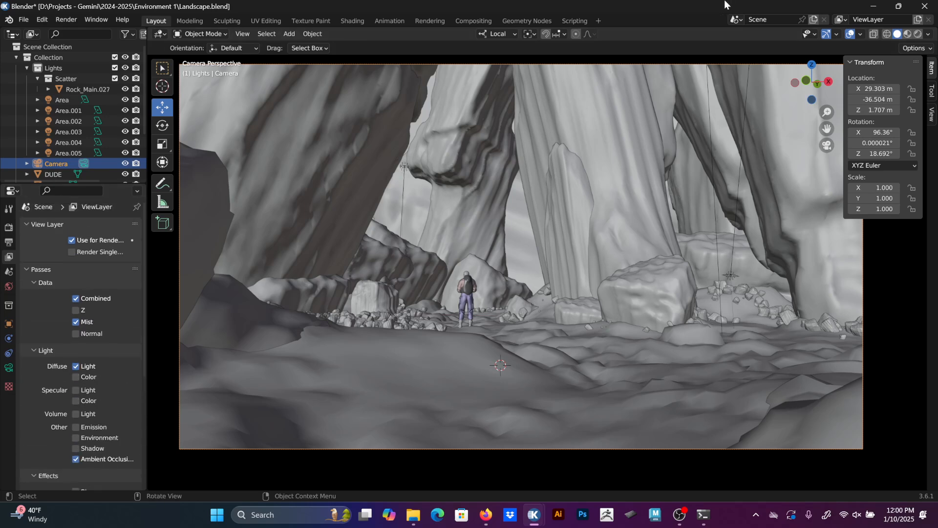
Render the current frame through the camera and display its Mist pass.
{"action": "key", "text": "F12"}
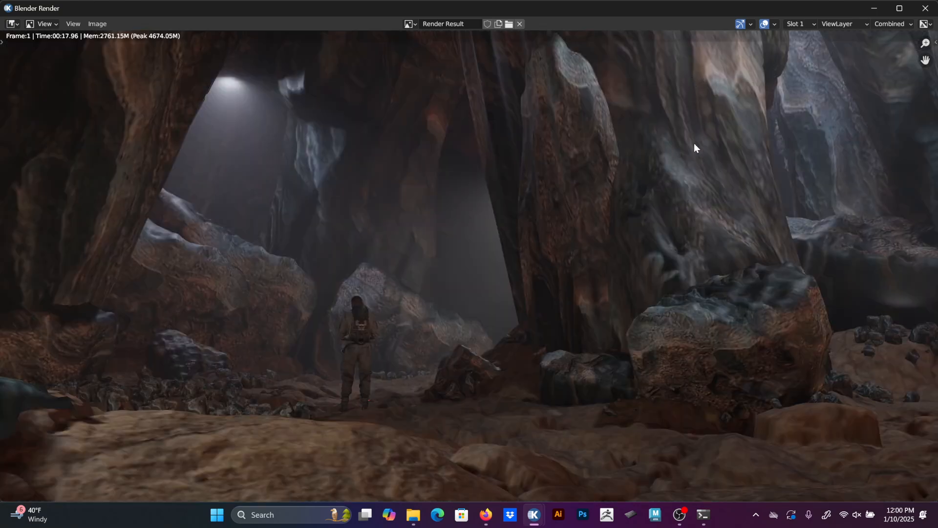
{"action": "scroll", "coordinate": [694, 142], "scroll_direction": "down", "scroll_amount": 3}
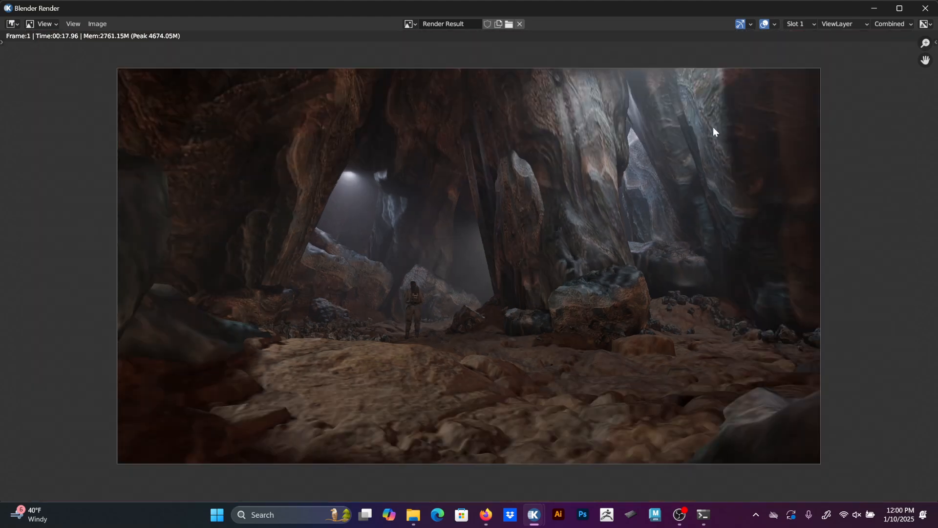
{"action": "left_click", "coordinate": [860, 22]}
{"action": "left_click", "coordinate": [857, 36]}
{"action": "left_click", "coordinate": [880, 25]}
{"action": "left_click", "coordinate": [869, 47]}
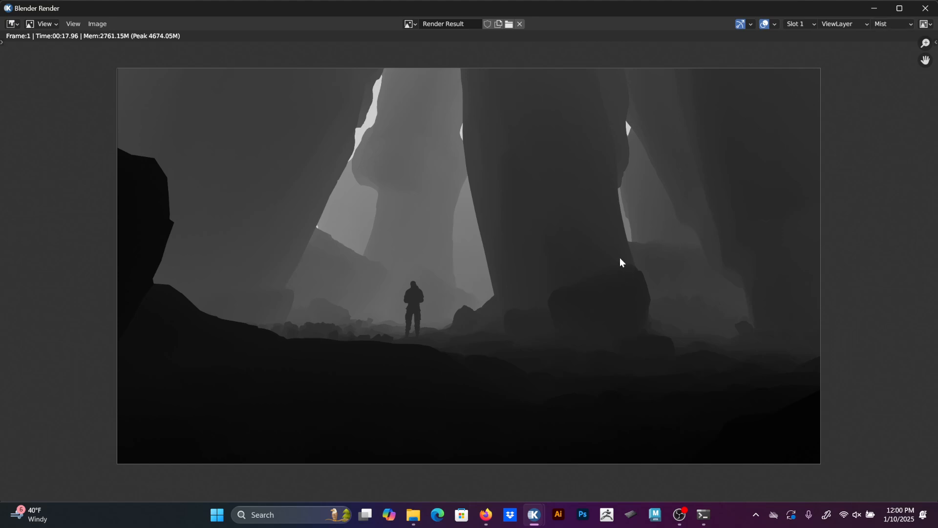
Compare the render's Combined, Mist and DiffDir passes.
{"action": "left_click", "coordinate": [883, 24]}
{"action": "left_click", "coordinate": [888, 27]}
{"action": "left_click", "coordinate": [875, 37]}
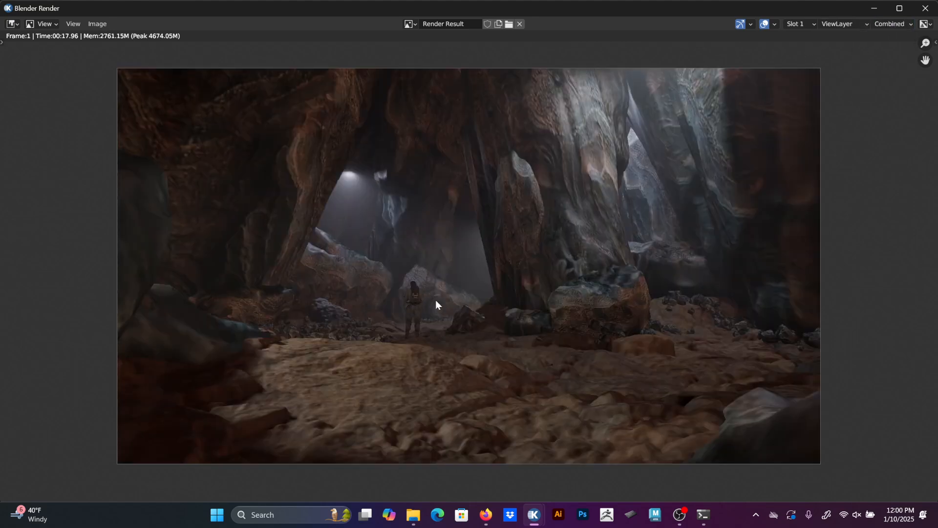
{"action": "left_click", "coordinate": [886, 25]}
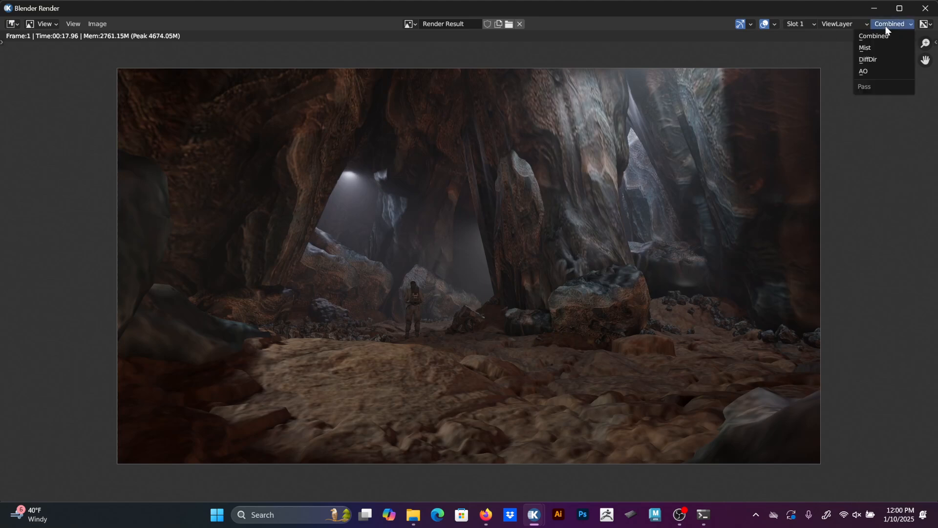
{"action": "left_click", "coordinate": [876, 51]}
{"action": "left_click", "coordinate": [886, 25]}
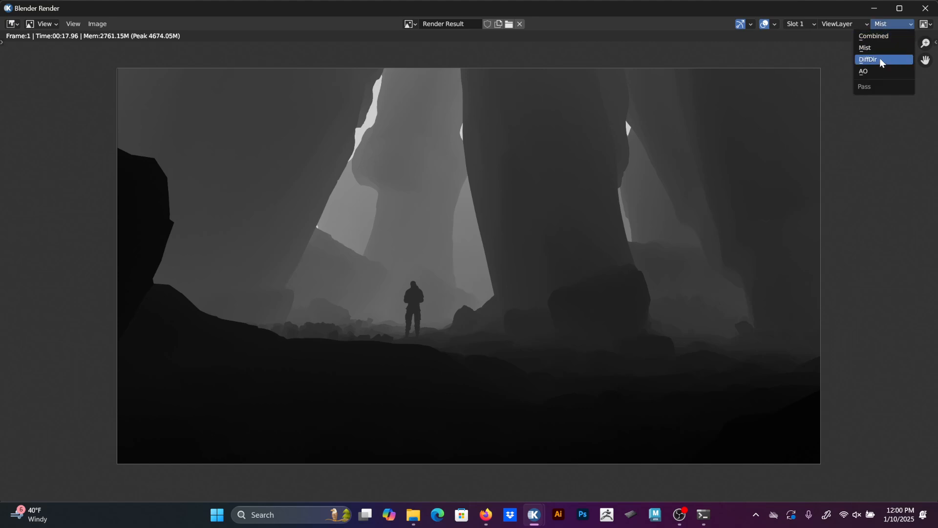
{"action": "left_click", "coordinate": [880, 59]}
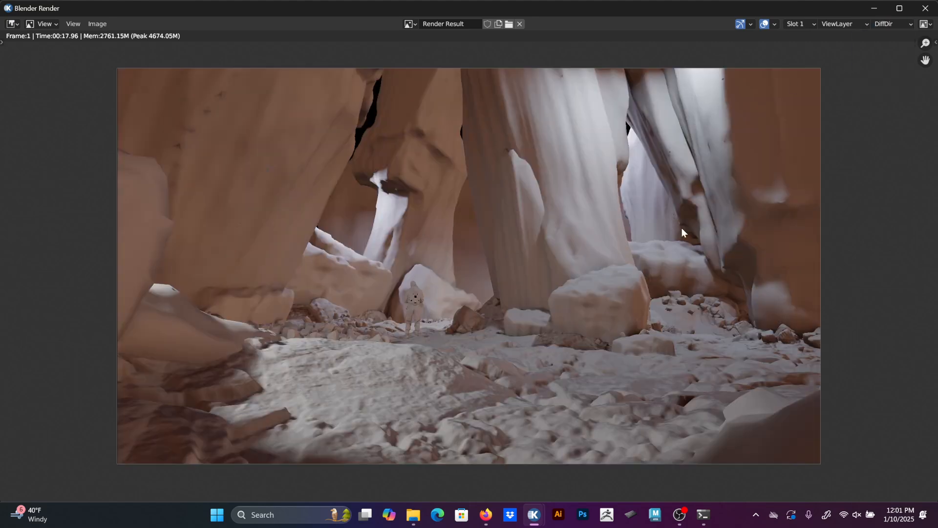
Display the render's AO pass and inspect the contact shading around the rocks.
{"action": "left_click", "coordinate": [901, 26]}
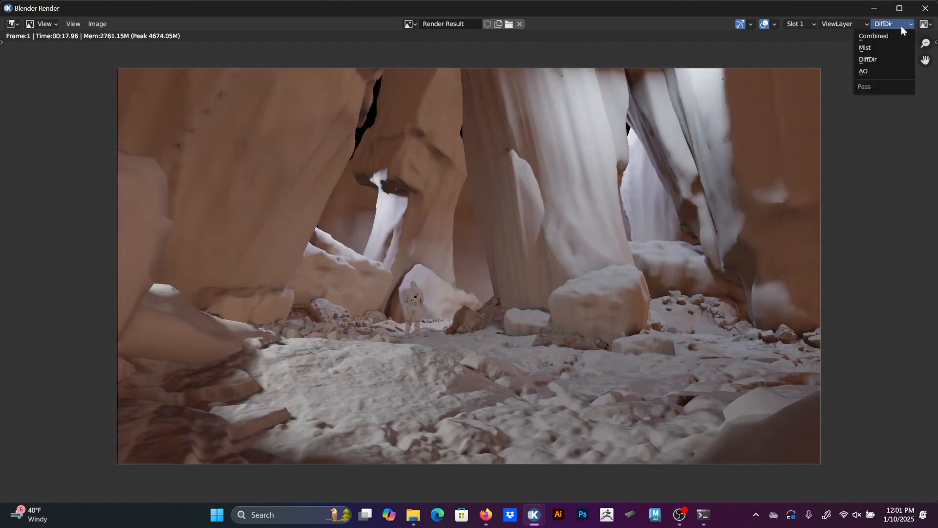
{"action": "left_click", "coordinate": [871, 70]}
{"action": "scroll", "coordinate": [620, 244], "scroll_direction": "up", "scroll_amount": 4}
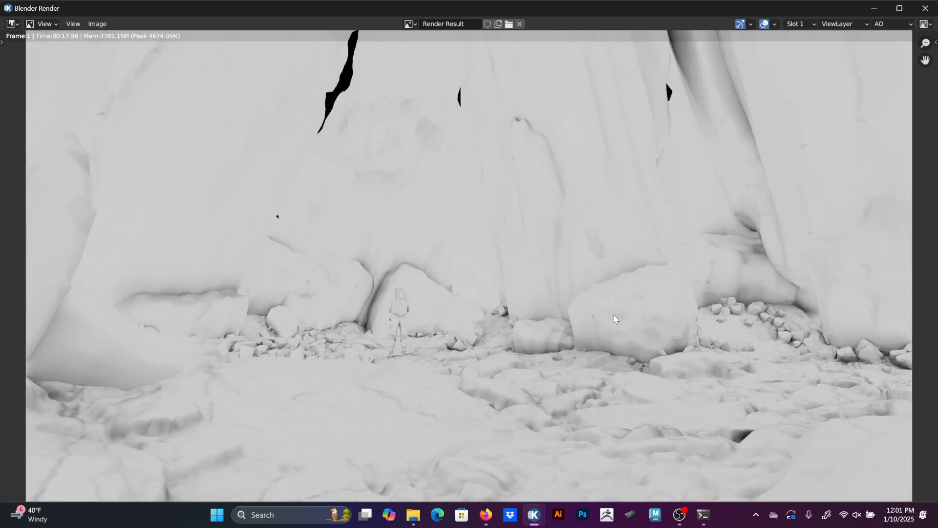
{"action": "scroll", "coordinate": [678, 352], "scroll_direction": "down", "scroll_amount": 3}
{"action": "scroll", "coordinate": [541, 407], "scroll_direction": "down", "scroll_amount": 1}
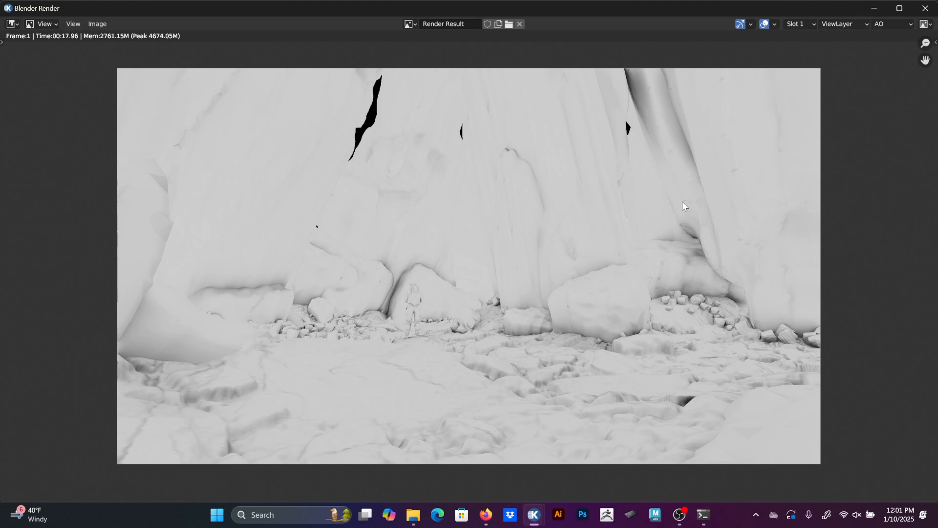
Show the Combined pass again and start saving the image as a file in the Renders folder.
{"action": "left_click", "coordinate": [859, 22]}
{"action": "left_click", "coordinate": [891, 25]}
{"action": "left_click", "coordinate": [888, 25]}
{"action": "left_click", "coordinate": [888, 34]}
{"action": "left_click", "coordinate": [100, 24]}
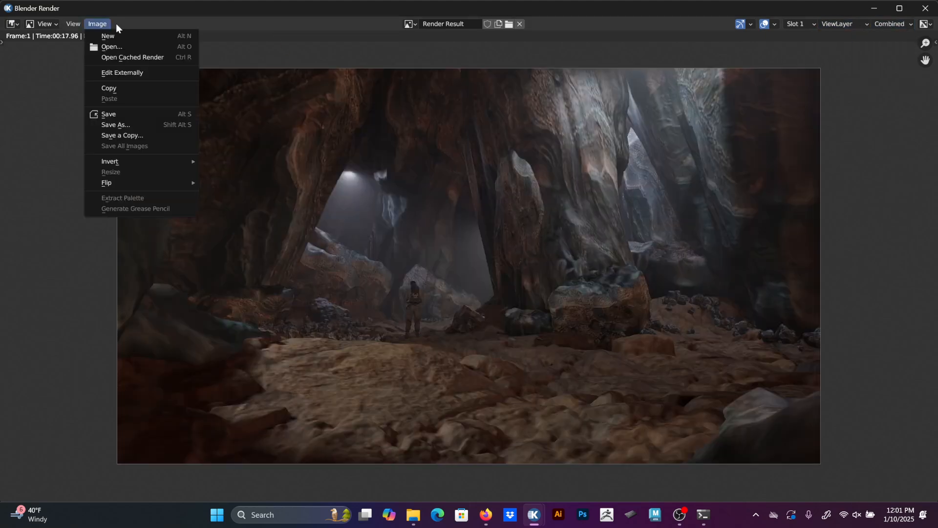
{"action": "left_click", "coordinate": [125, 123]}
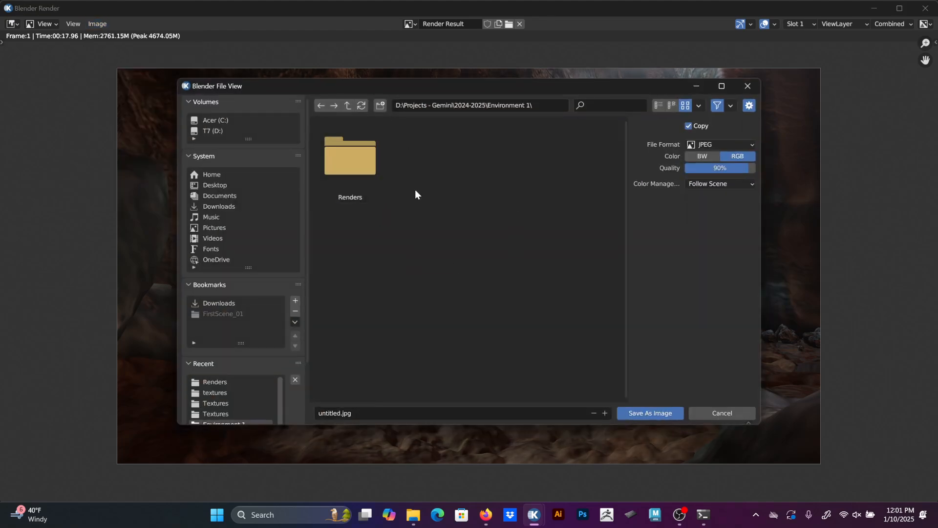
{"action": "double_click", "coordinate": [350, 155]}
Name the image Environment1, save it, and close the render window.
{"action": "left_click", "coordinate": [395, 411]}
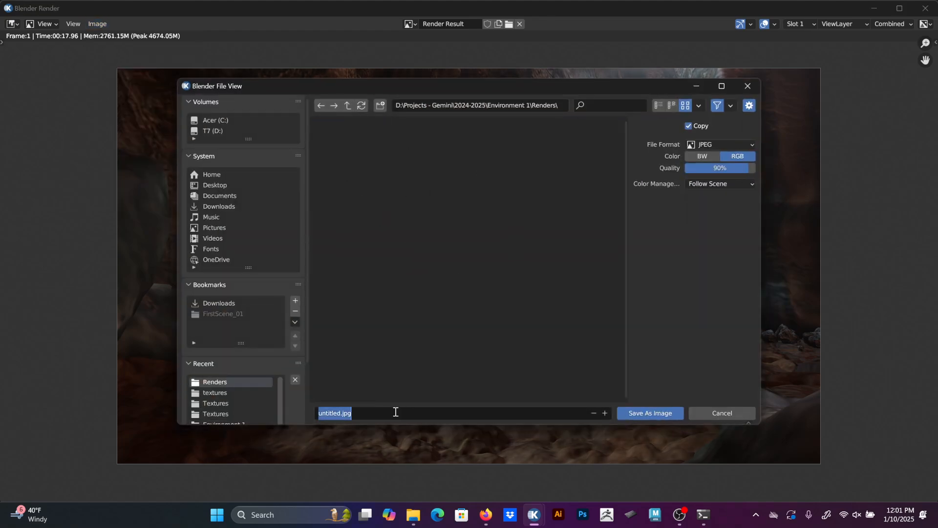
{"action": "type", "text": "Envirom"}
{"action": "key", "text": "BackSpace"}
{"action": "type", "text": "nment1"}
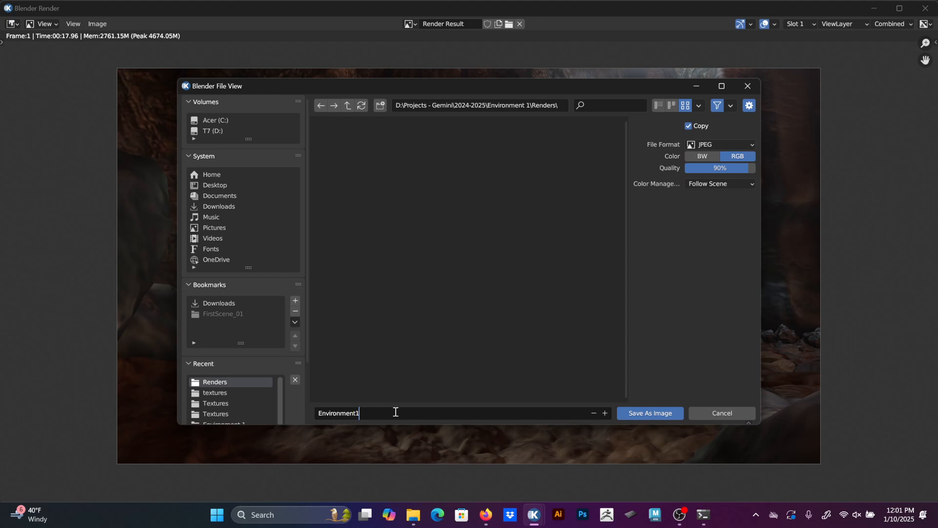
{"action": "left_click", "coordinate": [655, 345]}
{"action": "left_click", "coordinate": [651, 413]}
{"action": "left_click", "coordinate": [915, 13]}
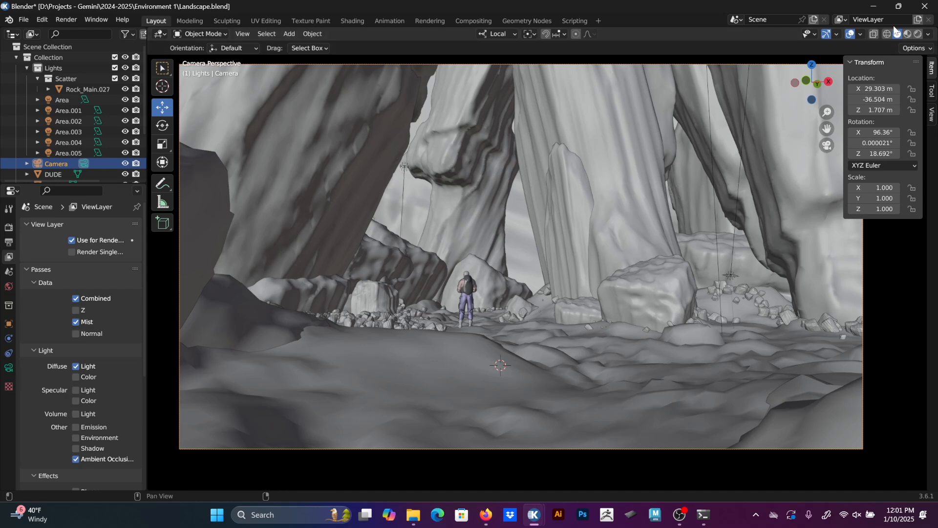
Switch the render engine to Workbench and show the viewport in rendered shading.
{"action": "left_click", "coordinate": [8, 227]}
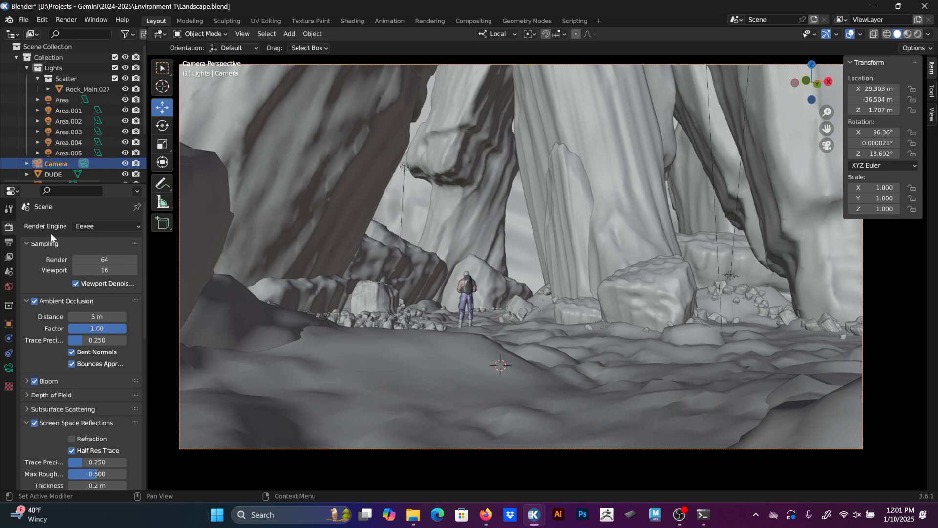
{"action": "left_click", "coordinate": [109, 224]}
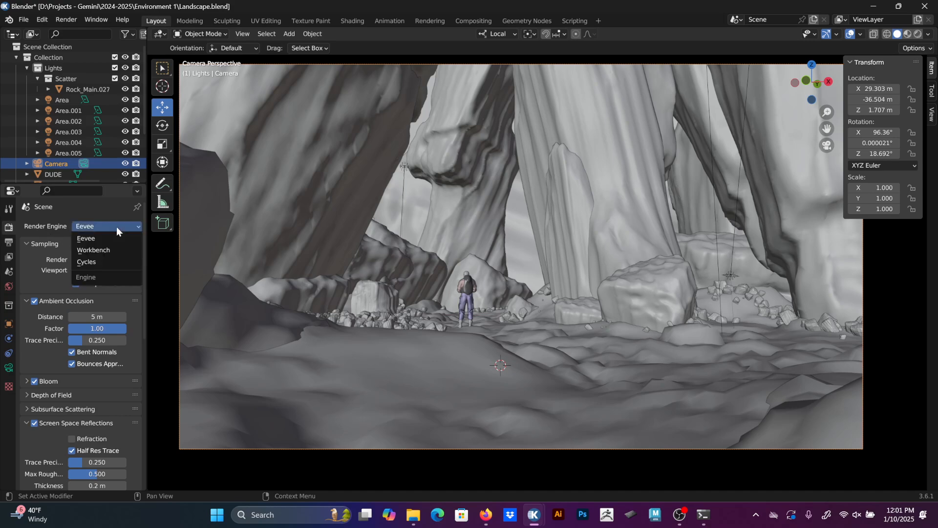
{"action": "left_click", "coordinate": [98, 249]}
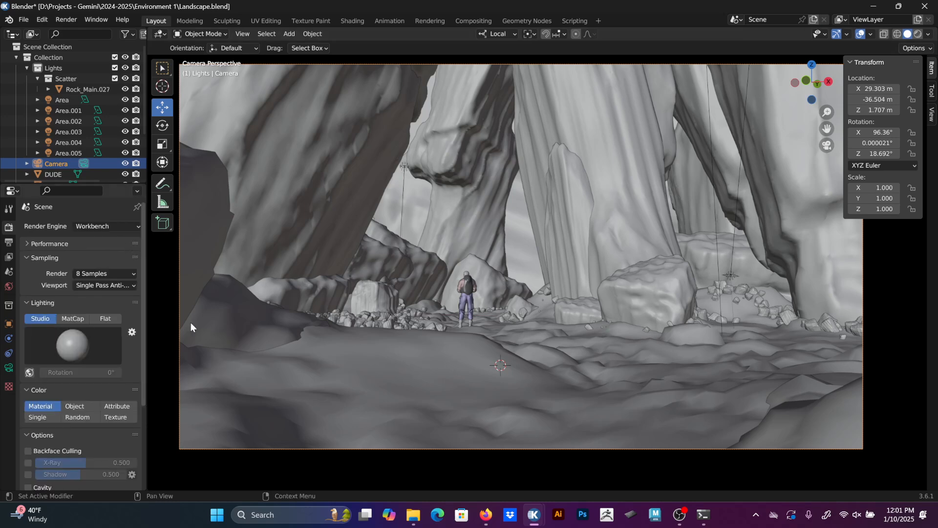
{"action": "left_click", "coordinate": [917, 34]}
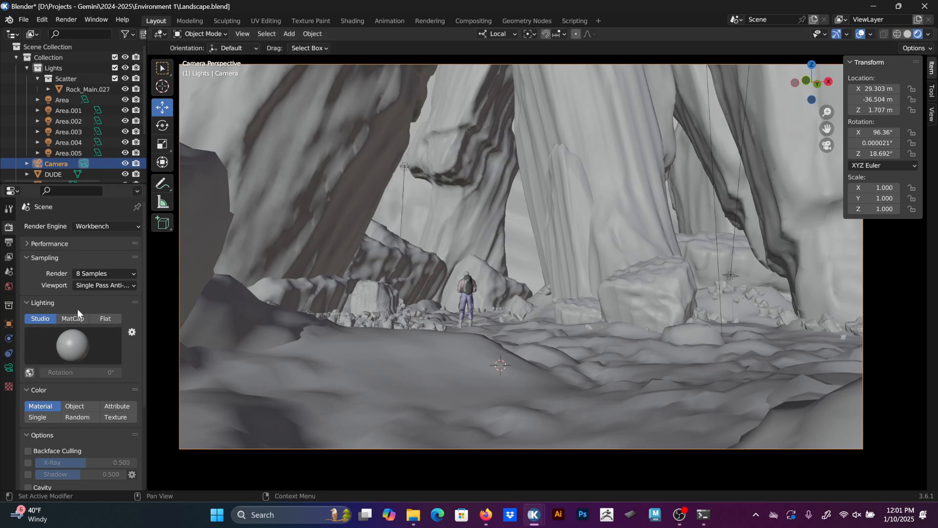
Set Workbench to Flat lighting with Random colours and Outline enabled, and hide the viewport gizmos and overlays.
{"action": "left_click", "coordinate": [106, 321]}
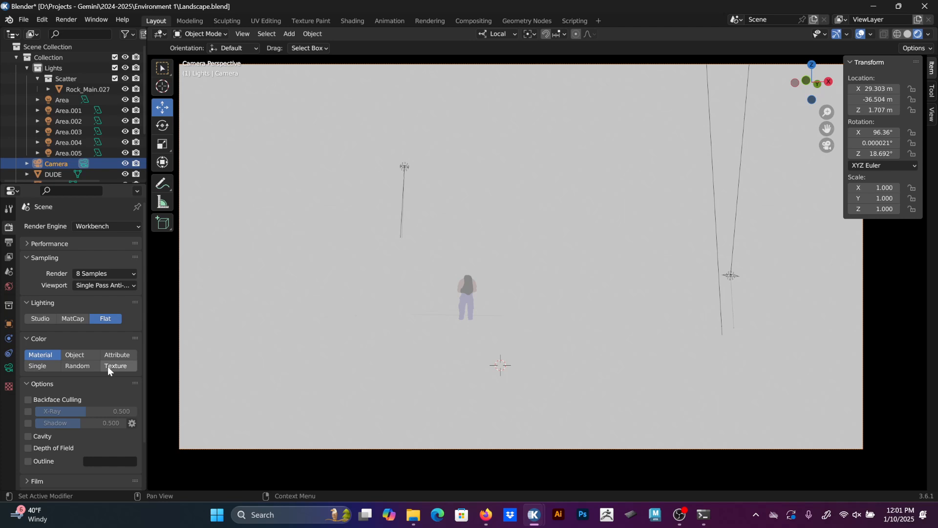
{"action": "left_click", "coordinate": [80, 367]}
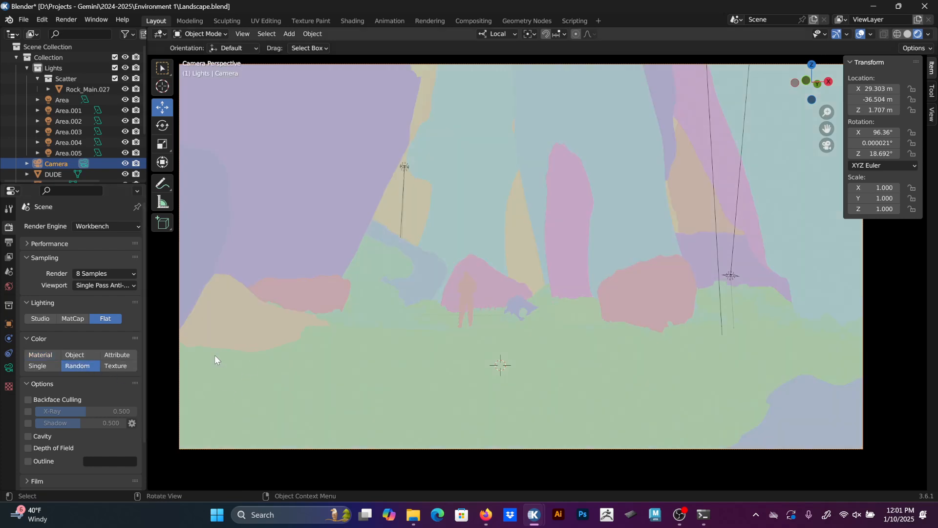
{"action": "left_click", "coordinate": [28, 461]}
{"action": "scroll", "coordinate": [95, 447], "scroll_direction": "down", "scroll_amount": 2}
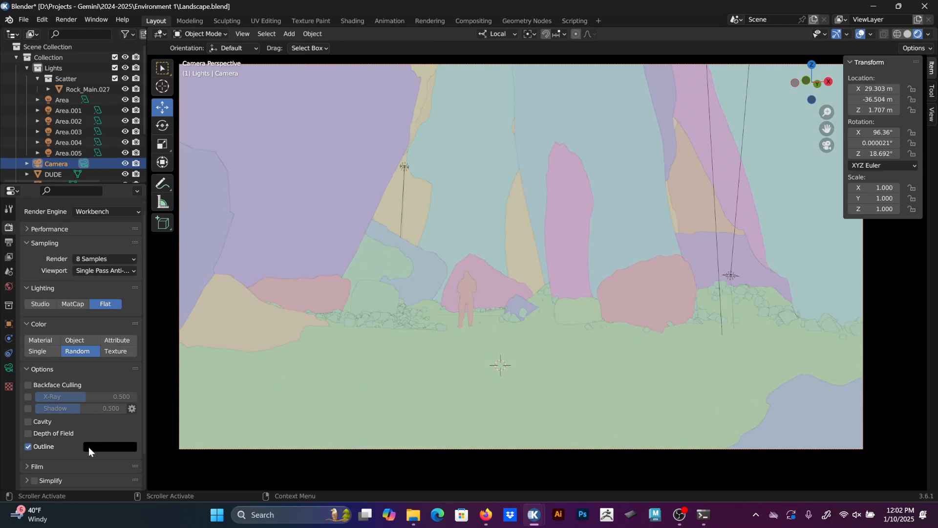
{"action": "scroll", "coordinate": [87, 447], "scroll_direction": "up", "scroll_amount": 2}
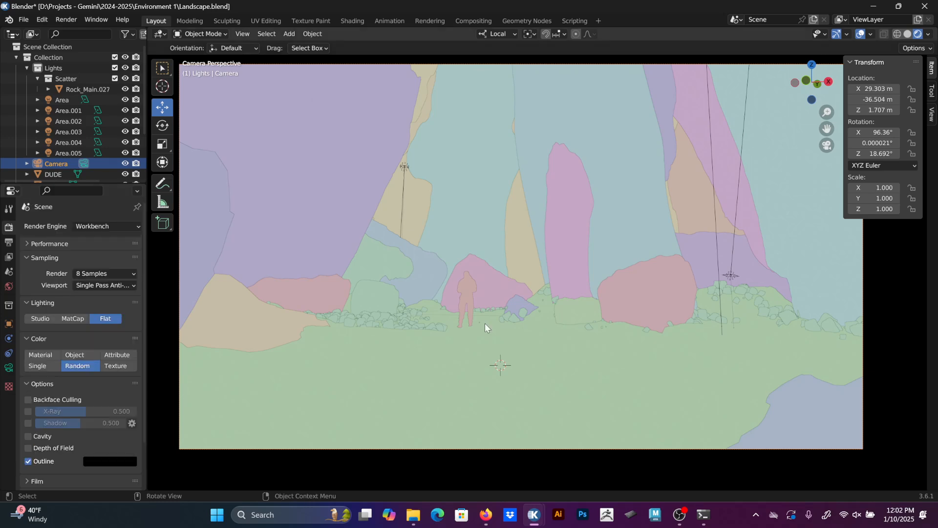
{"action": "left_click", "coordinate": [838, 34]}
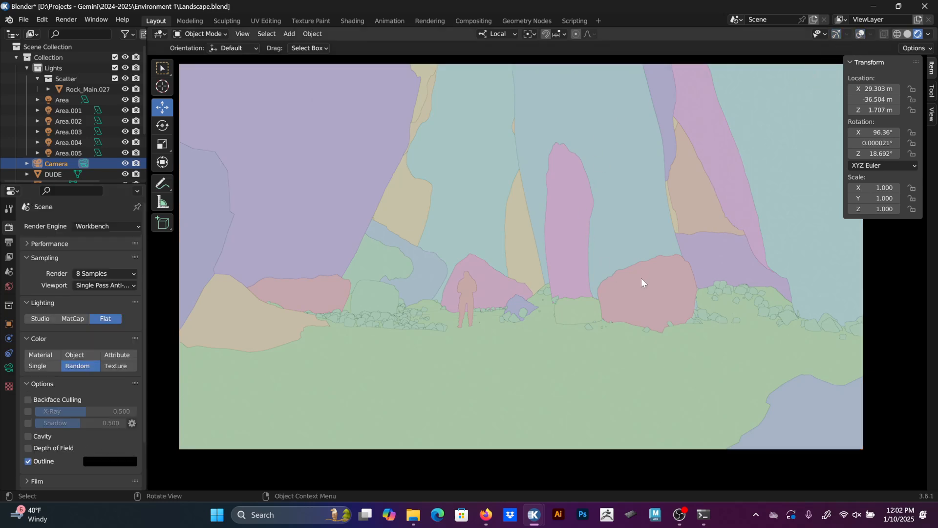
Examine the flat-coloured rock shapes and the figure's silhouette through the camera.
{"action": "mouse_move", "coordinate": [520, 262]}
{"action": "middle_mouse_down"}
{"action": "mouse_move", "coordinate": [539, 318]}
{"action": "mouse_move", "coordinate": [538, 294]}
{"action": "mouse_move", "coordinate": [604, 306]}
{"action": "mouse_move", "coordinate": [513, 264]}
{"action": "middle_mouse_up"}
{"action": "middle_click_drag", "start_coordinate": [618, 230], "coordinate": [600, 218]}
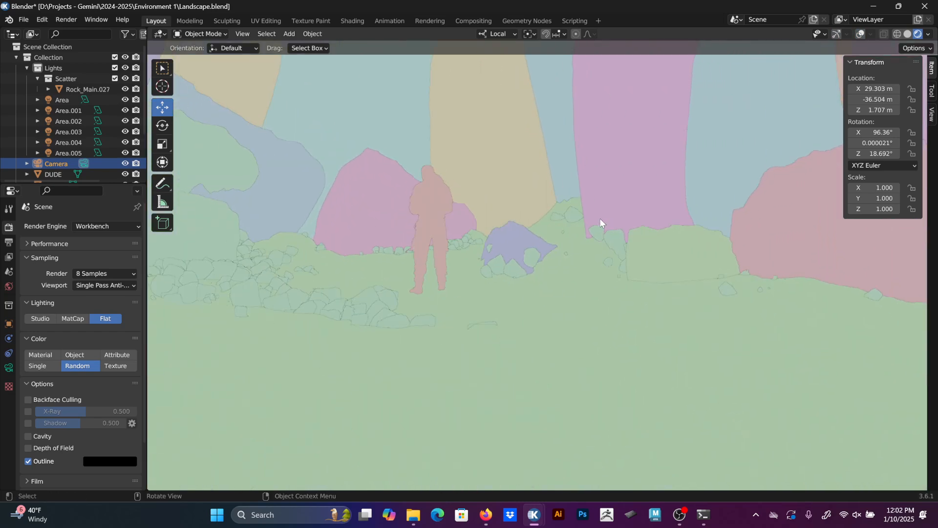
{"action": "key", "text": "KP_0"}
{"action": "scroll", "coordinate": [497, 264], "scroll_direction": "up", "scroll_amount": 2}
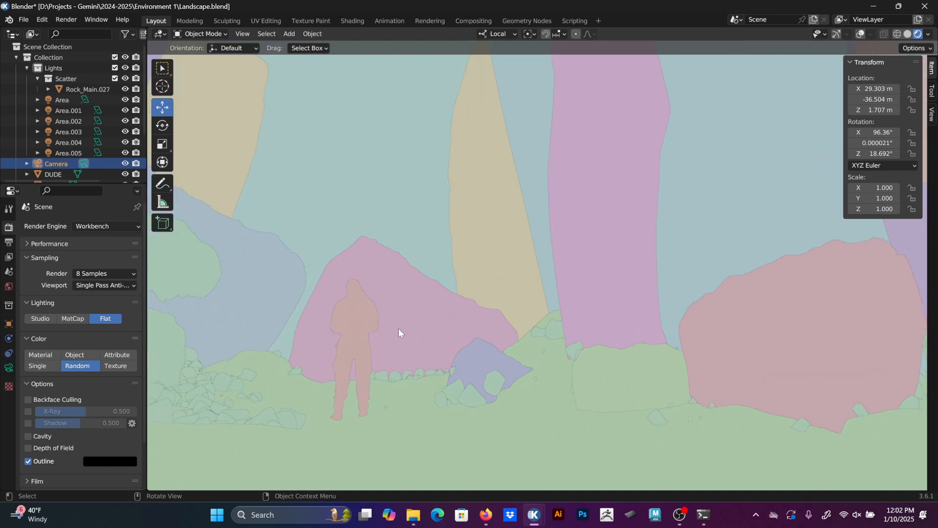
{"action": "middle_click_drag", "start_coordinate": [379, 363], "coordinate": [401, 344], "text": "shift"}
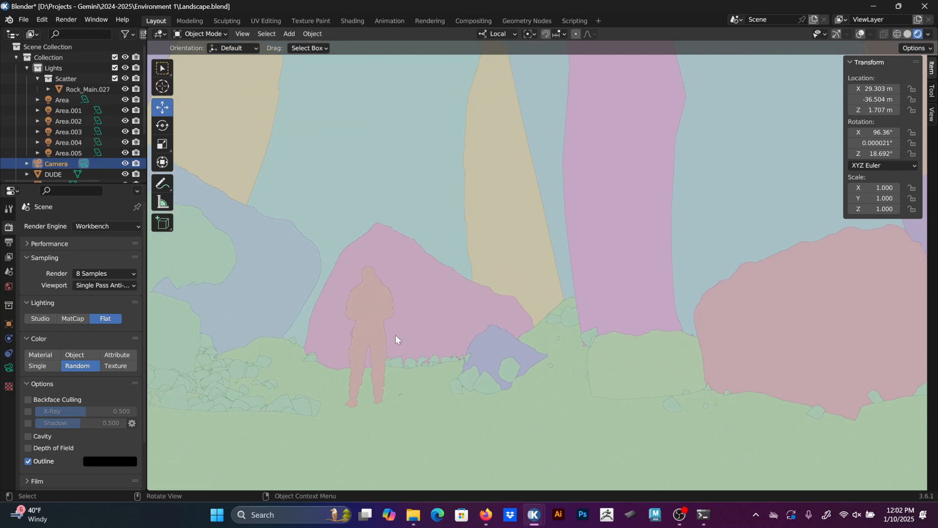
{"action": "scroll", "coordinate": [421, 309], "scroll_direction": "down", "scroll_amount": 3}
{"action": "middle_click_drag", "start_coordinate": [431, 289], "coordinate": [377, 323], "text": "shift"}
{"action": "scroll", "coordinate": [377, 323], "scroll_direction": "down", "scroll_amount": 2}
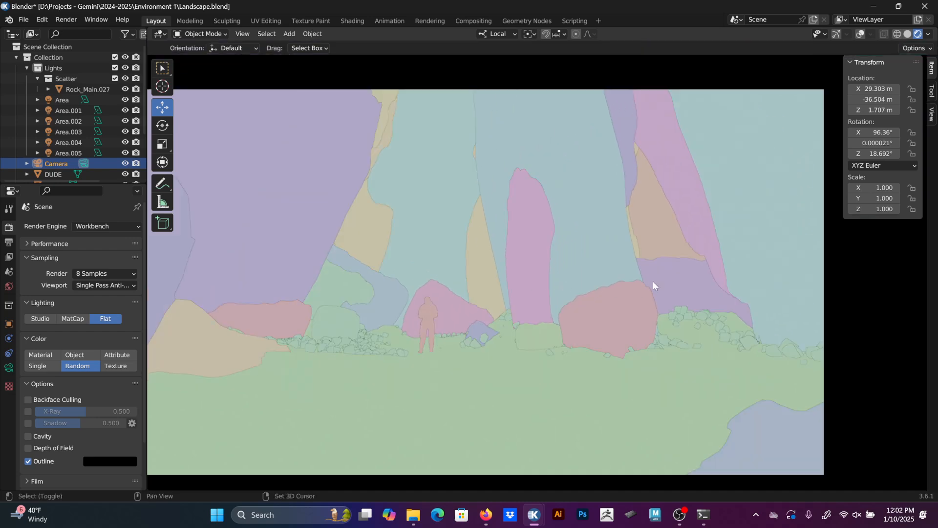
{"action": "middle_click_drag", "start_coordinate": [653, 285], "coordinate": [645, 294], "text": "shift"}
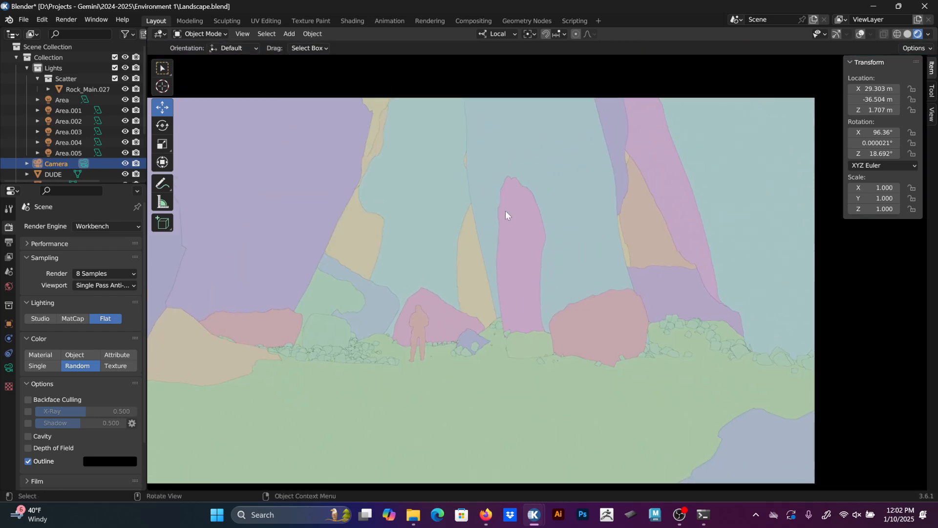
{"action": "mouse_move", "coordinate": [587, 266]}
{"action": "middle_mouse_down", "text": "shift"}
{"action": "mouse_move", "coordinate": [601, 260]}
{"action": "mouse_move", "coordinate": [571, 269]}
{"action": "middle_mouse_up", "text": "shift"}
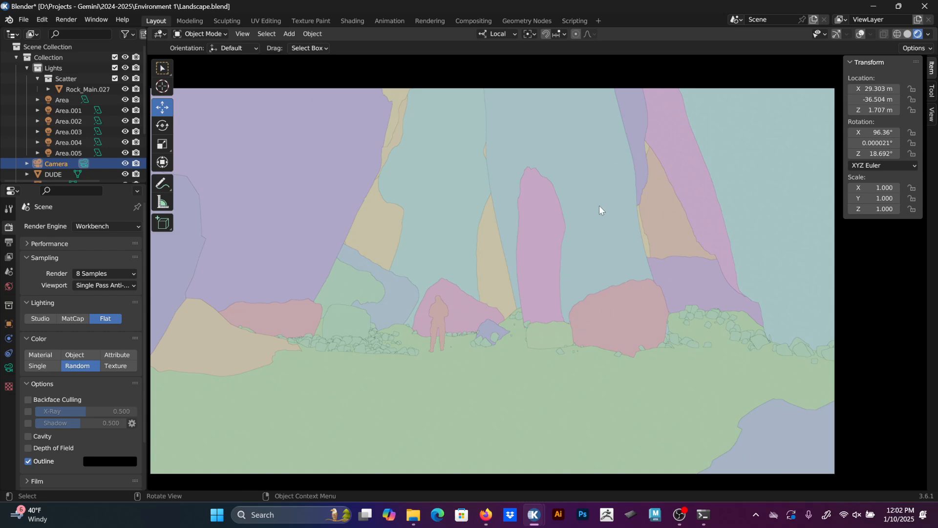
Render the flat-colour image and save it as Environment1_clownpass.jpg in the Renders folder.
{"action": "key", "text": "F12"}
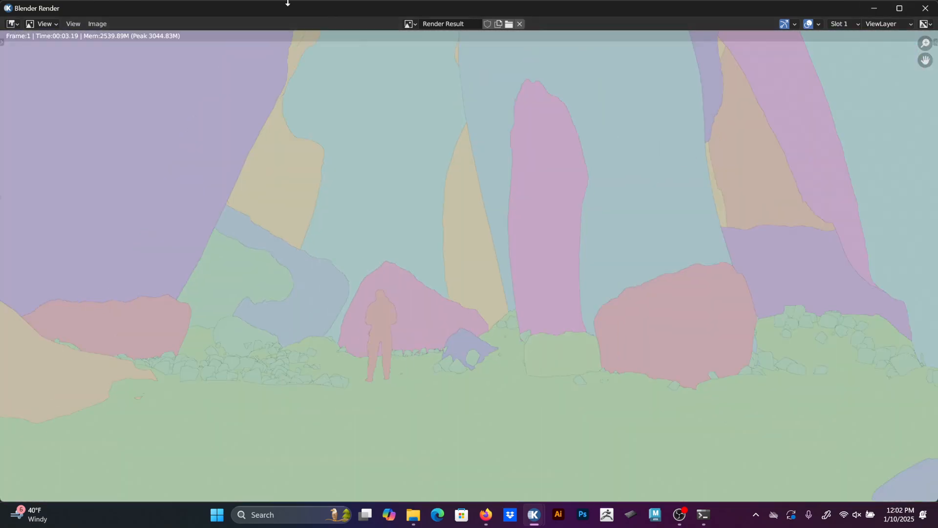
{"action": "left_click", "coordinate": [100, 23]}
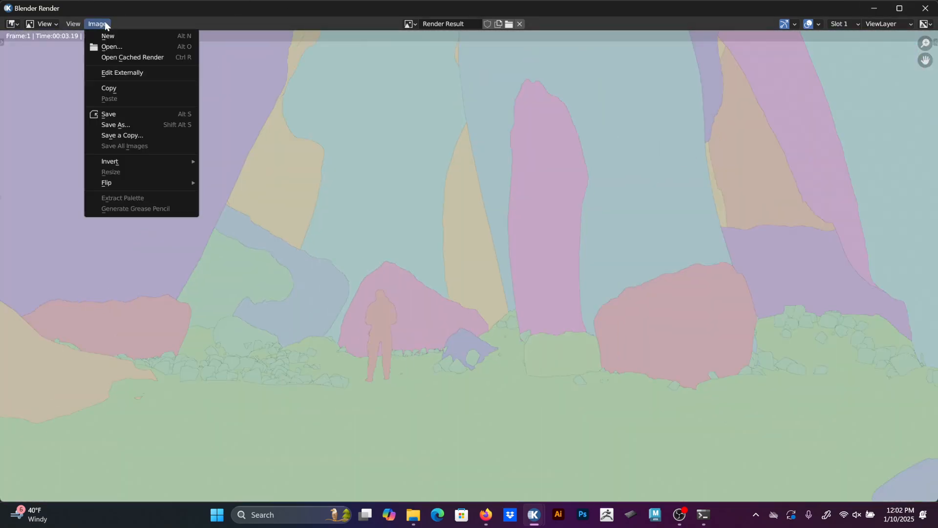
{"action": "left_click", "coordinate": [141, 125]}
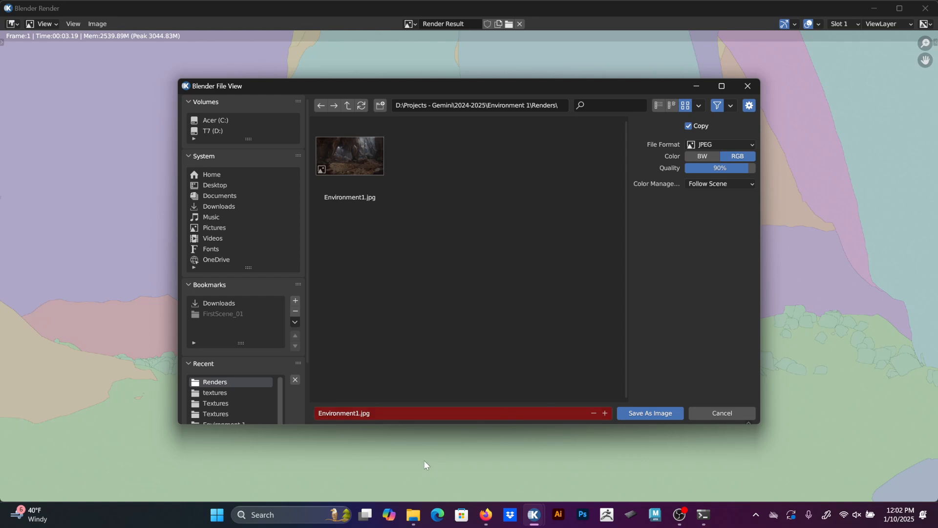
{"action": "left_click", "coordinate": [339, 413]}
{"action": "left_click", "coordinate": [363, 414]}
{"action": "key", "text": "Left"}
{"action": "type", "text": "_clownpass"}
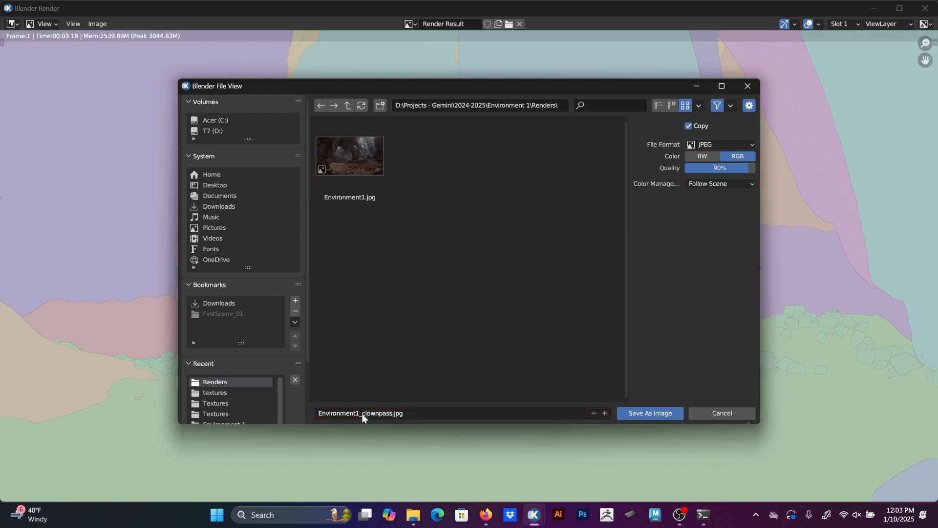
{"action": "left_click", "coordinate": [666, 413]}
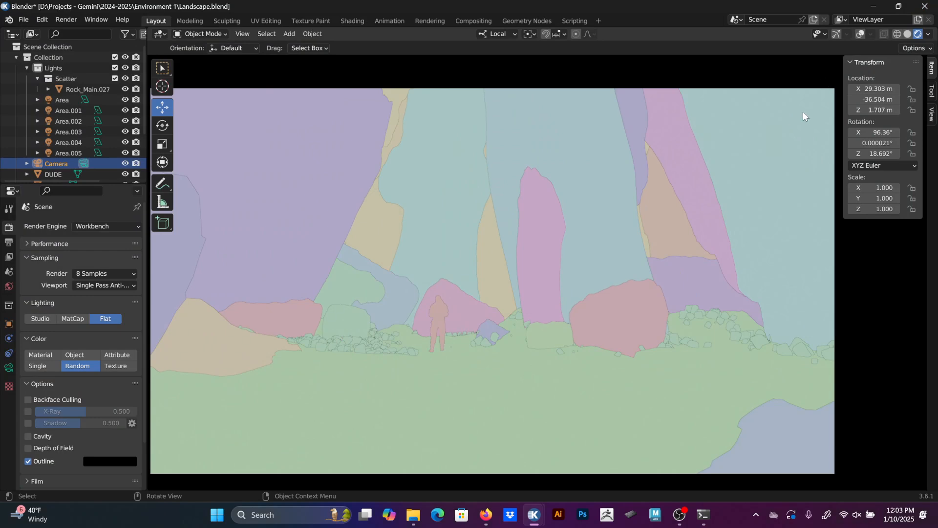
Switch the render engine back to Eevee and enable the Normal data pass for the view layer.
{"action": "left_click", "coordinate": [107, 225]}
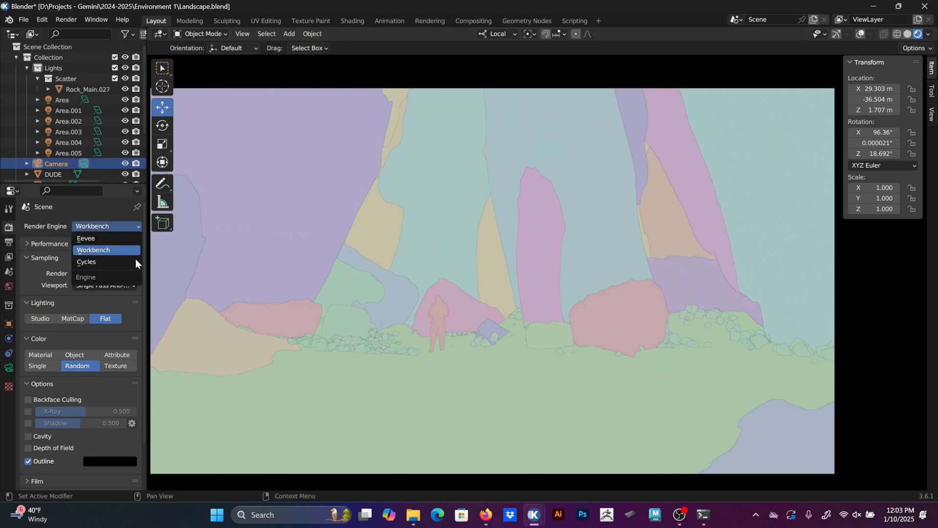
{"action": "left_click", "coordinate": [113, 242]}
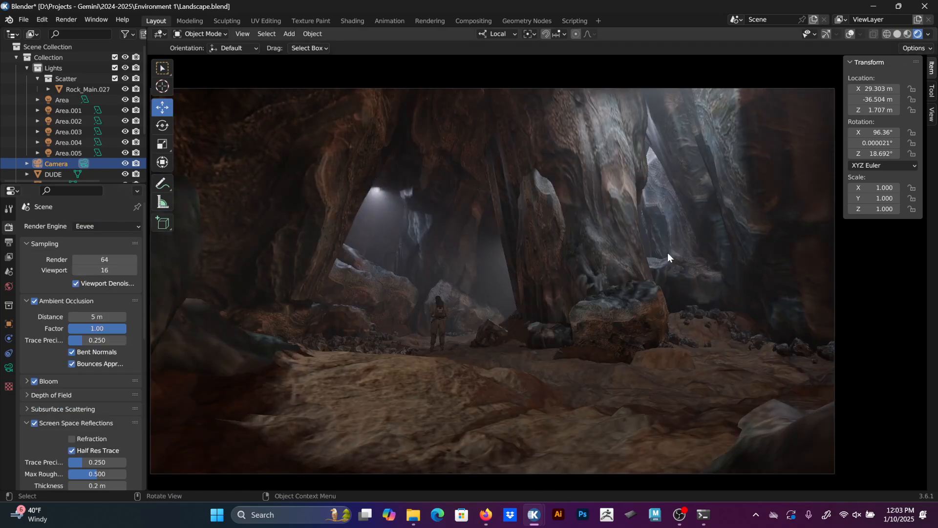
{"action": "left_click", "coordinate": [9, 255]}
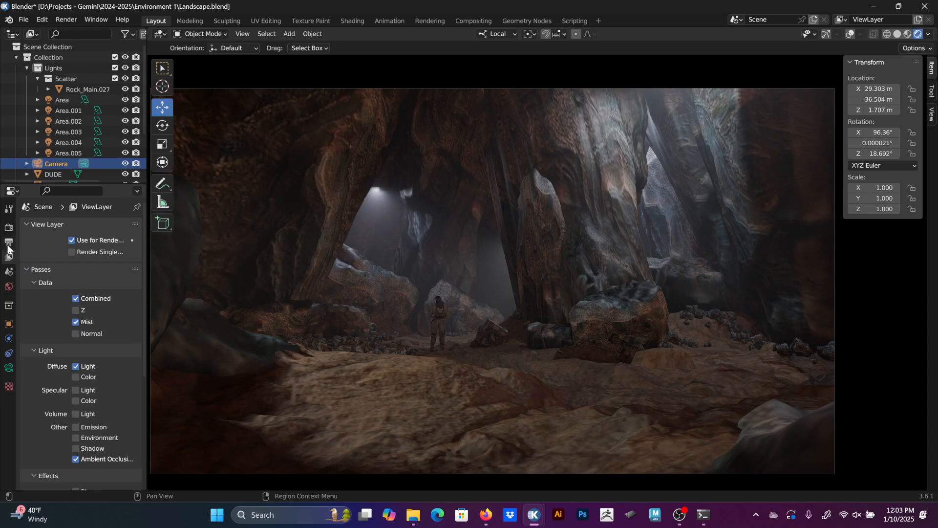
{"action": "left_click", "coordinate": [76, 333]}
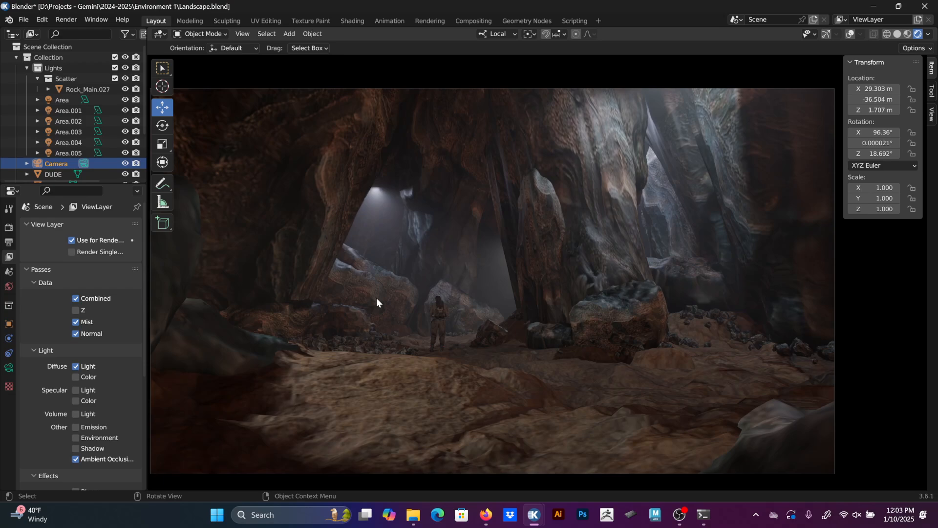
Render the cave scene and display its Normal pass.
{"action": "key", "text": "F12"}
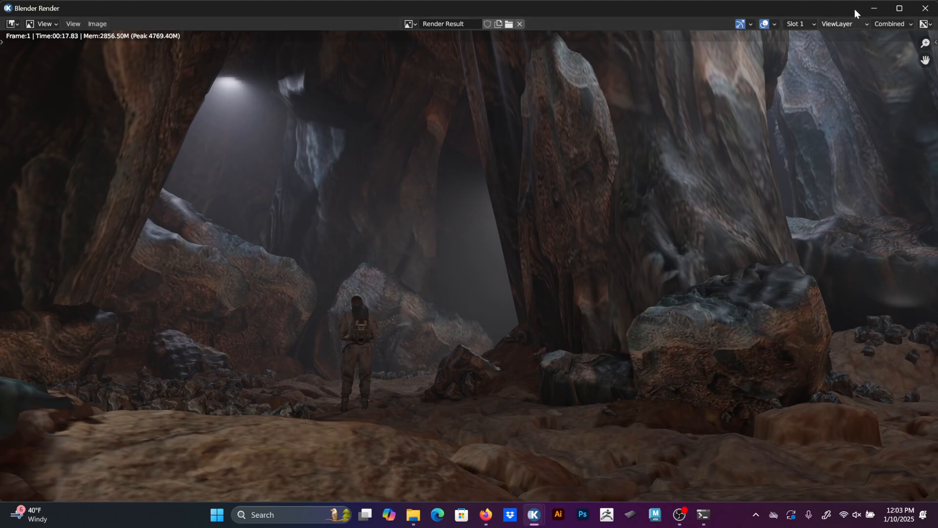
{"action": "left_click", "coordinate": [889, 23]}
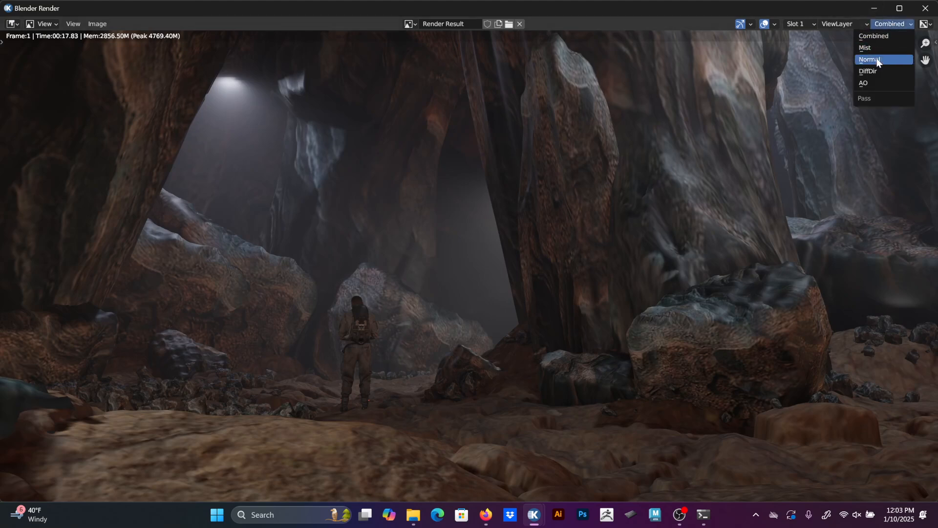
{"action": "left_click", "coordinate": [879, 59]}
{"action": "scroll", "coordinate": [376, 226], "scroll_direction": "down", "scroll_amount": 1}
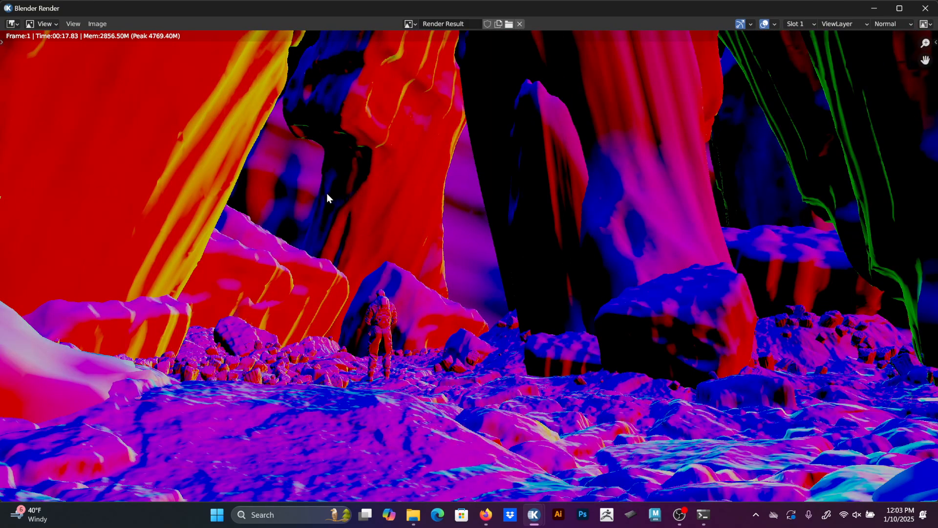
{"action": "scroll", "coordinate": [330, 206], "scroll_direction": "down", "scroll_amount": 1}
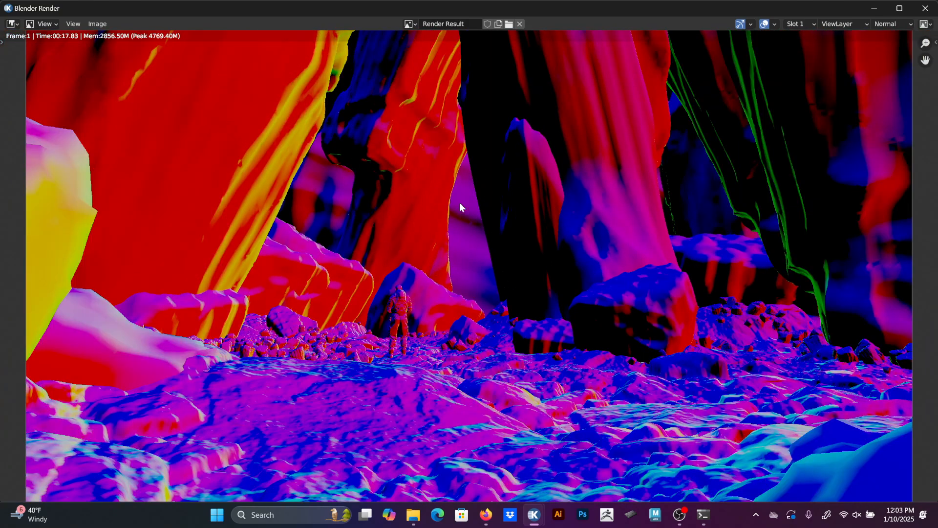
{"action": "scroll", "coordinate": [459, 202], "scroll_direction": "down", "scroll_amount": 1}
{"action": "scroll", "coordinate": [458, 204], "scroll_direction": "up", "scroll_amount": 1}
Save the Normal pass as Environment1_normaljpg.jpg in the Renders folder.
{"action": "left_click", "coordinate": [97, 24]}
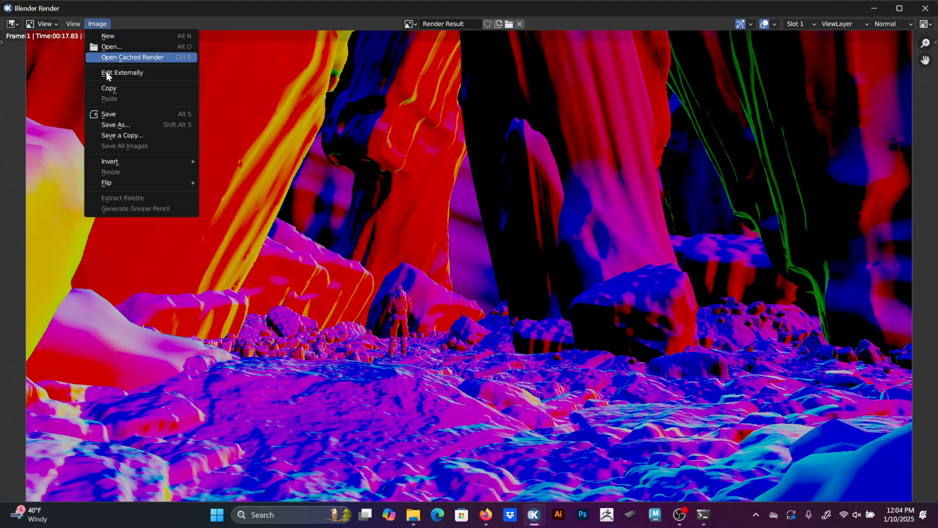
{"action": "left_click", "coordinate": [122, 124]}
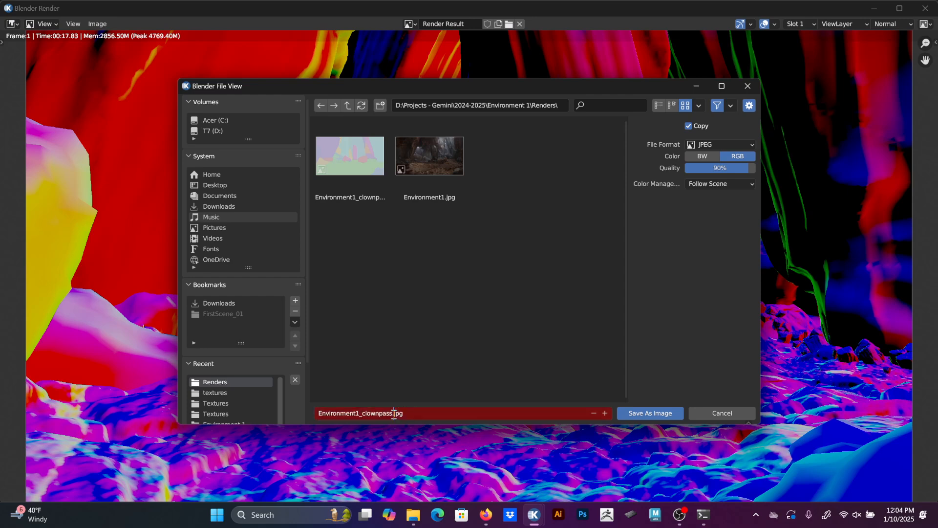
{"action": "left_click_drag", "start_coordinate": [394, 413], "coordinate": [362, 414]}
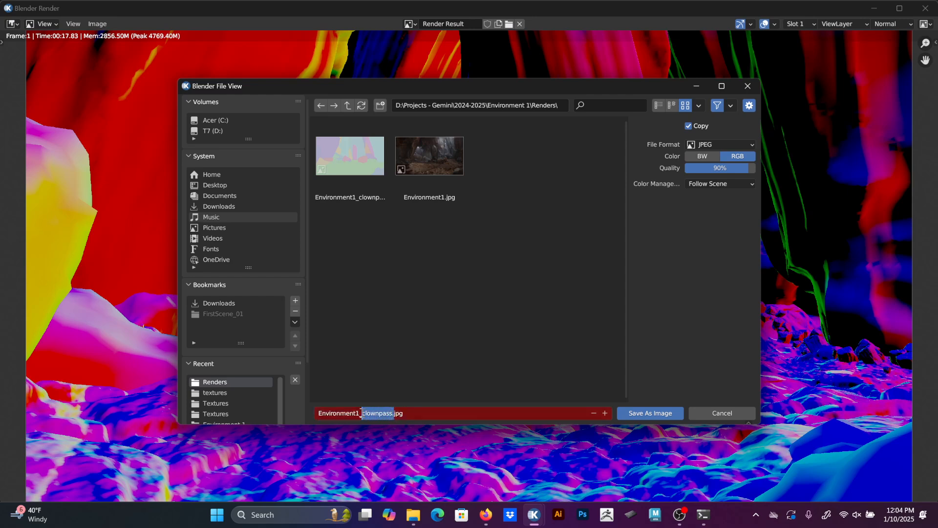
{"action": "type", "text": "normal"}
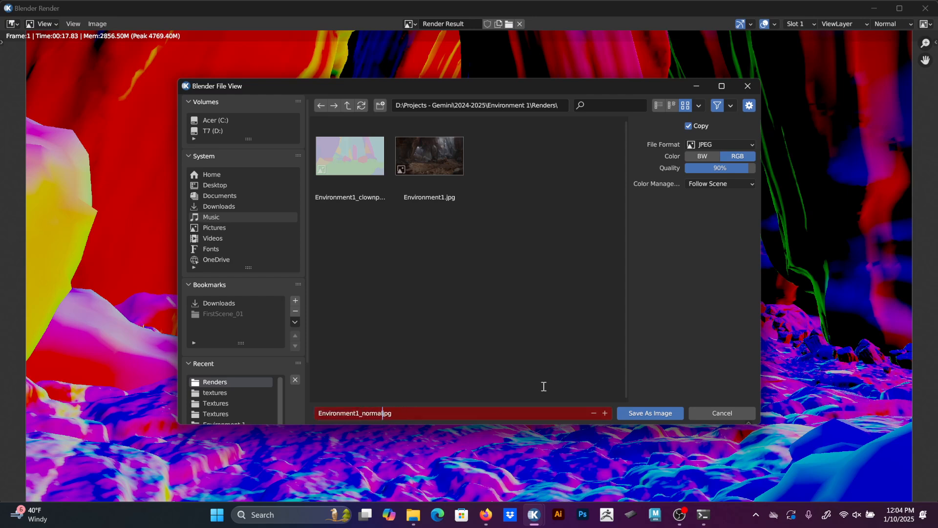
{"action": "key", "text": "Return"}
{"action": "left_click", "coordinate": [658, 412]}
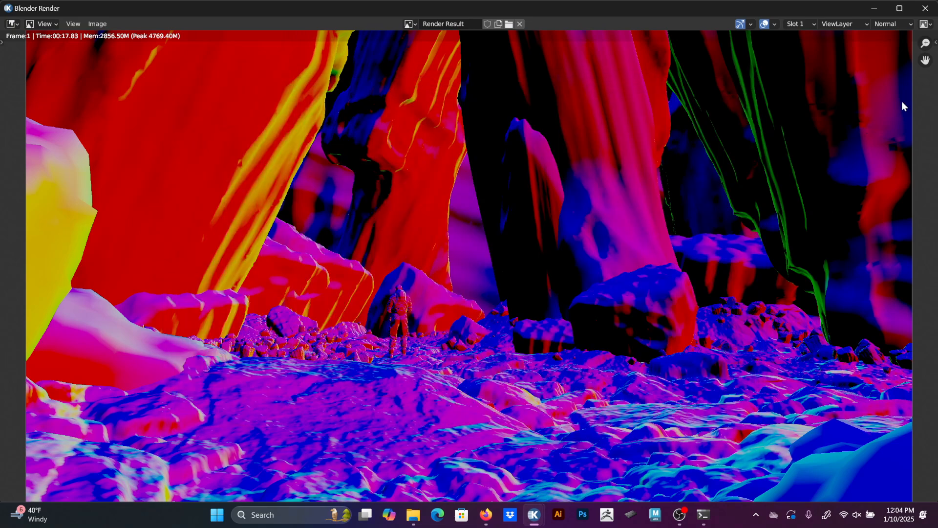
Display the Mist pass of the render and save it as Environment1_mist.jpg in the Renders folder.
{"action": "left_click", "coordinate": [892, 23]}
{"action": "left_click", "coordinate": [883, 49]}
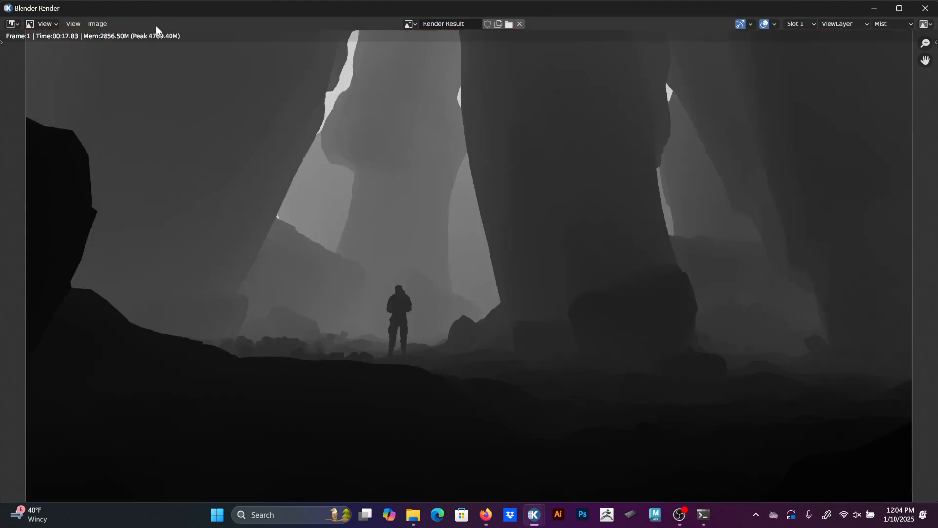
{"action": "left_click", "coordinate": [97, 25]}
{"action": "left_click", "coordinate": [116, 124]}
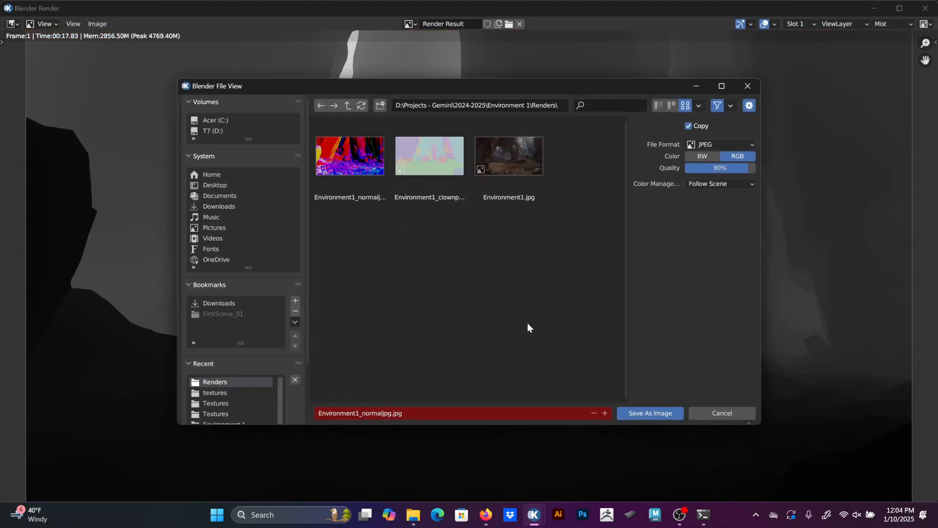
{"action": "left_click", "coordinate": [424, 418]}
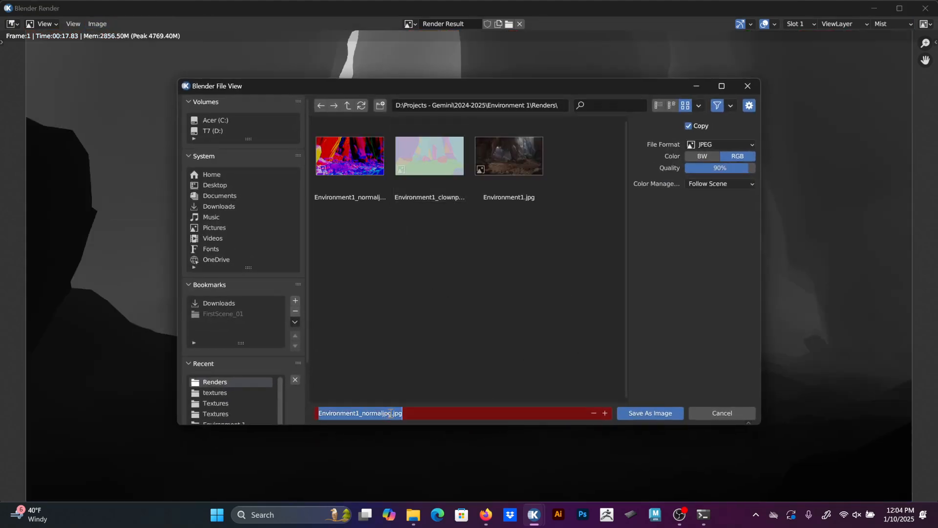
{"action": "left_click_drag", "start_coordinate": [392, 414], "coordinate": [366, 413]}
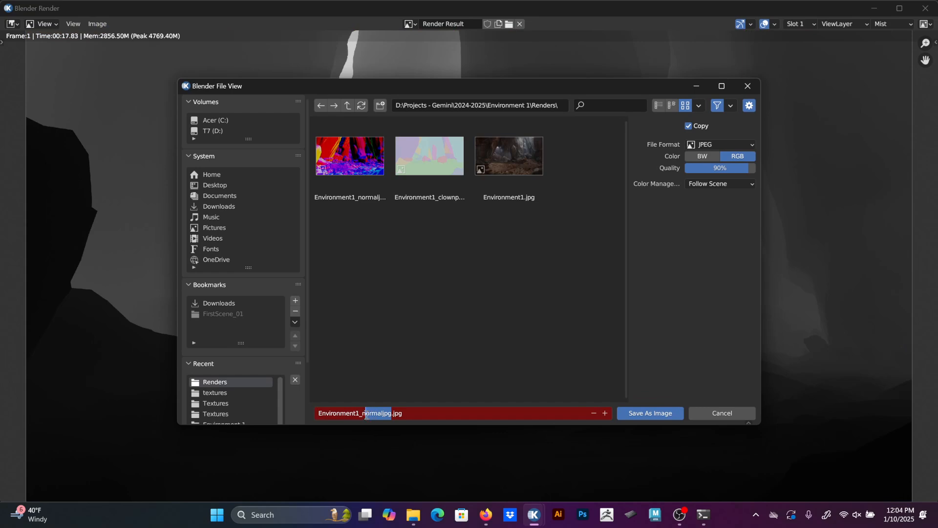
{"action": "key", "text": "BackSpace"}
{"action": "key", "text": "BackSpace"}
{"action": "type", "text": "mist"}
{"action": "key", "text": "Return"}
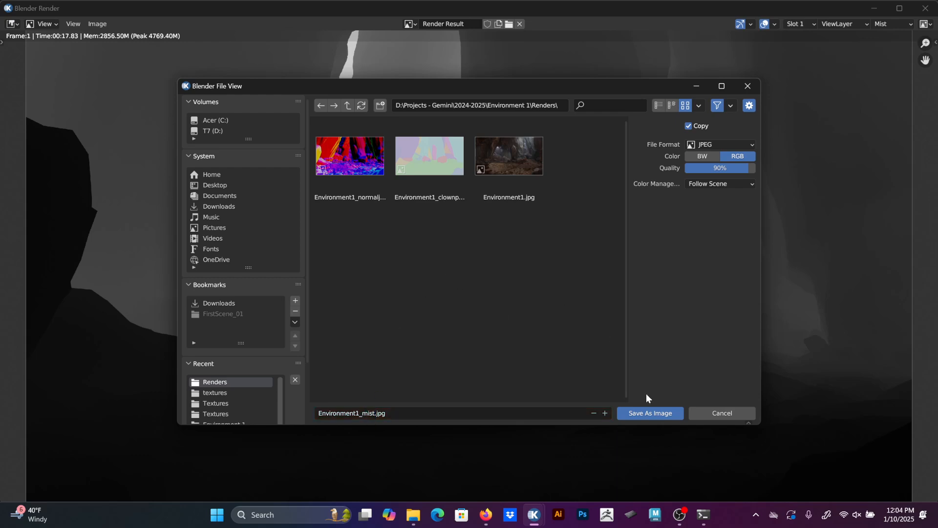
{"action": "left_click", "coordinate": [652, 413]}
Display the DiffDir pass of the render and save it as Environment1_ao.jpg in the Renders folder.
{"action": "left_click", "coordinate": [890, 24]}
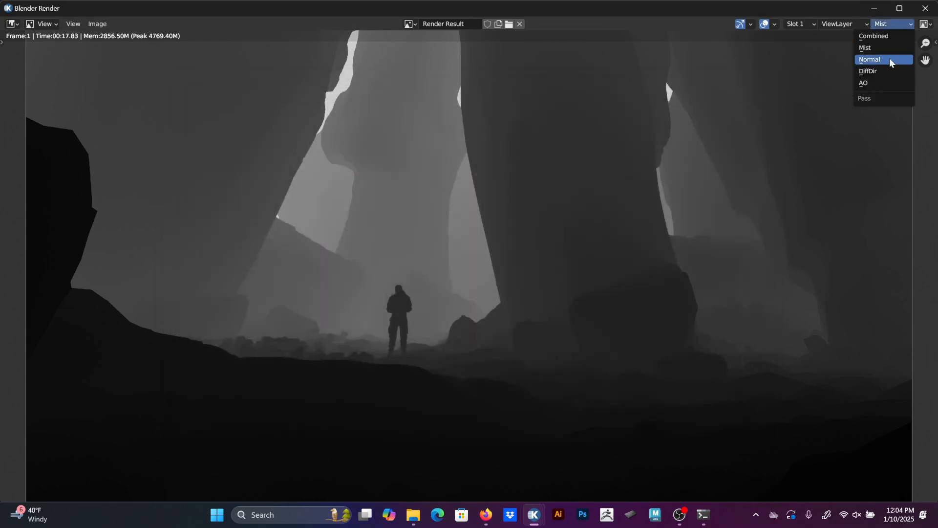
{"action": "left_click", "coordinate": [887, 72]}
{"action": "left_click", "coordinate": [107, 25]}
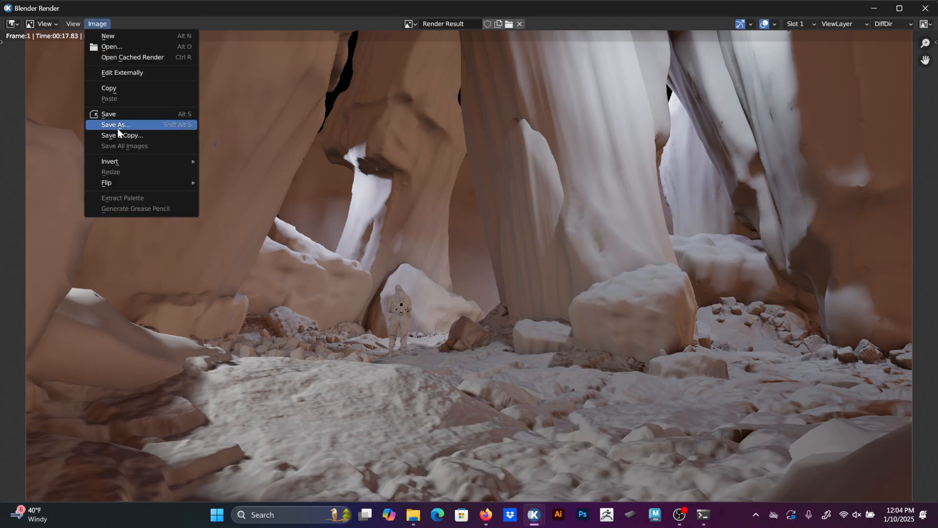
{"action": "left_click", "coordinate": [131, 128]}
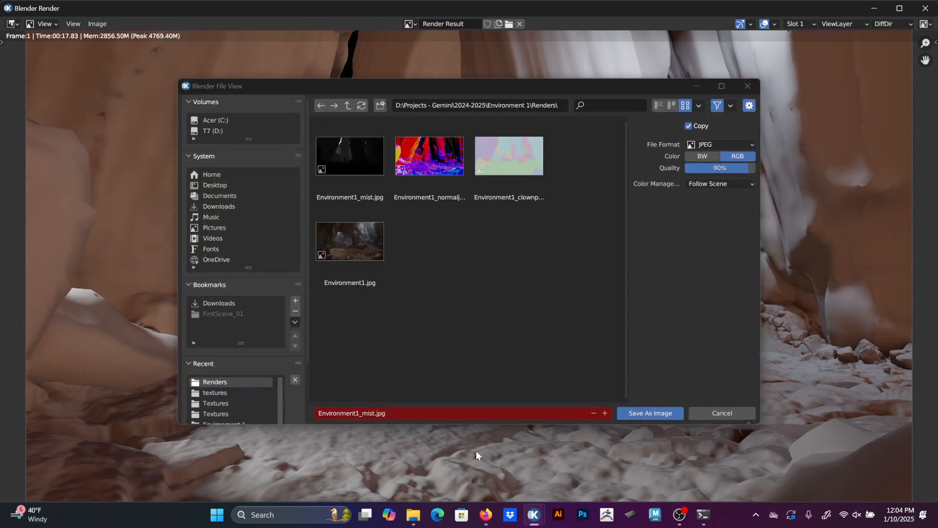
{"action": "left_click", "coordinate": [374, 414]}
{"action": "left_click", "coordinate": [375, 413]}
{"action": "left_click_drag", "start_coordinate": [375, 413], "coordinate": [364, 413]}
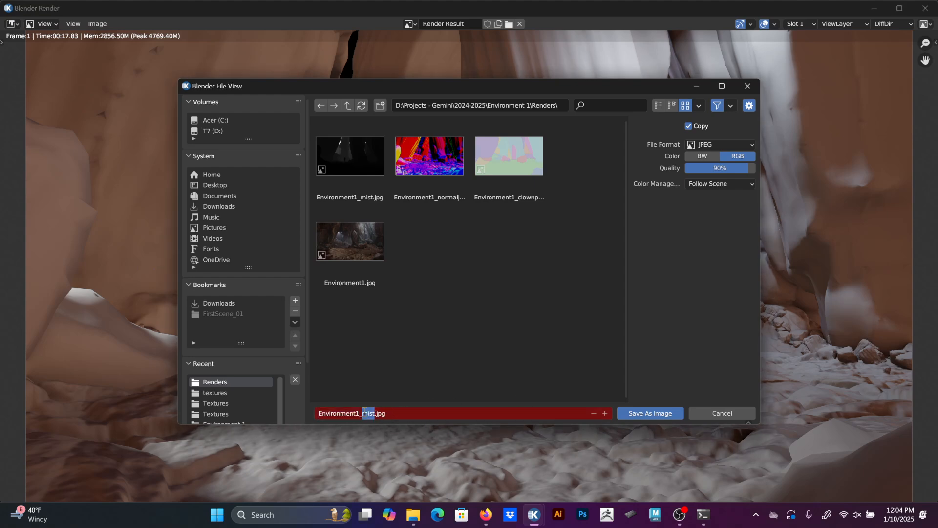
{"action": "type", "text": "ao"}
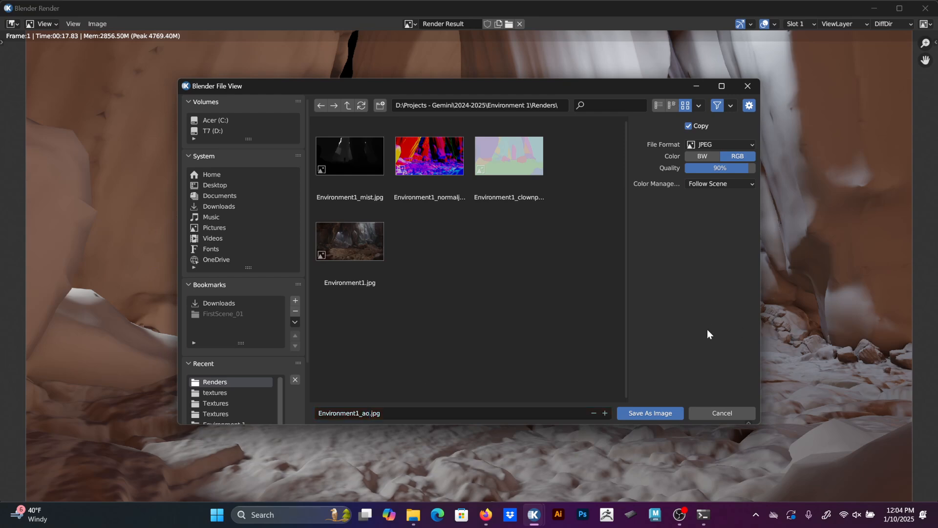
{"action": "left_click", "coordinate": [668, 413]}
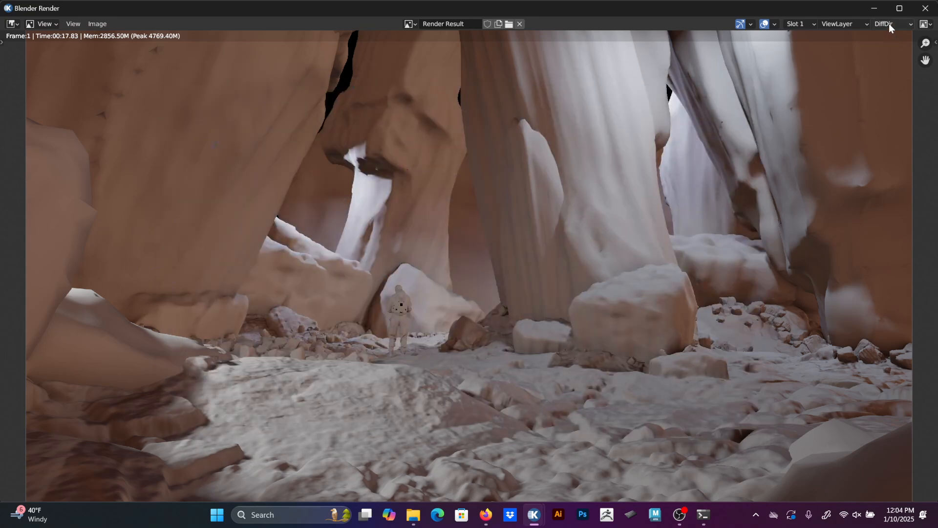
Display the AO pass of the render and start saving it as an image.
{"action": "left_click", "coordinate": [892, 23]}
{"action": "left_click", "coordinate": [871, 82]}
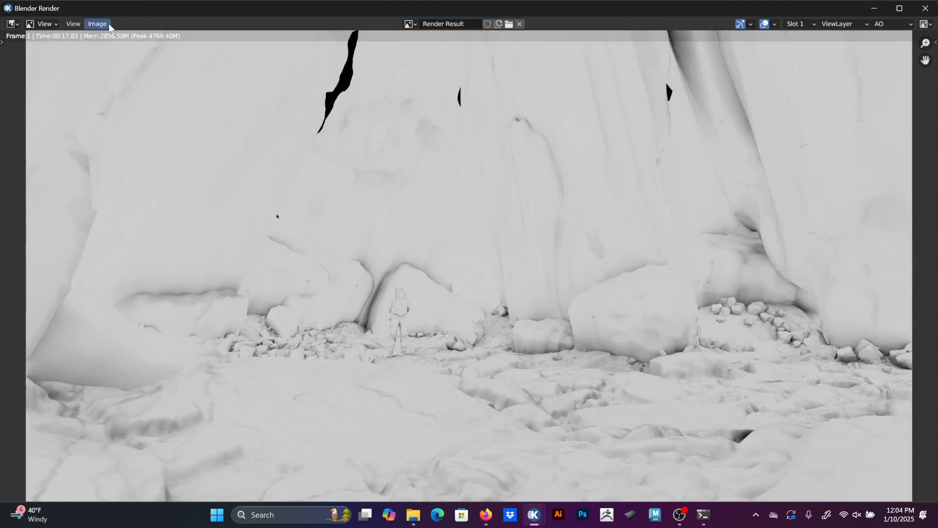
{"action": "left_click", "coordinate": [100, 22]}
{"action": "left_click", "coordinate": [113, 124]}
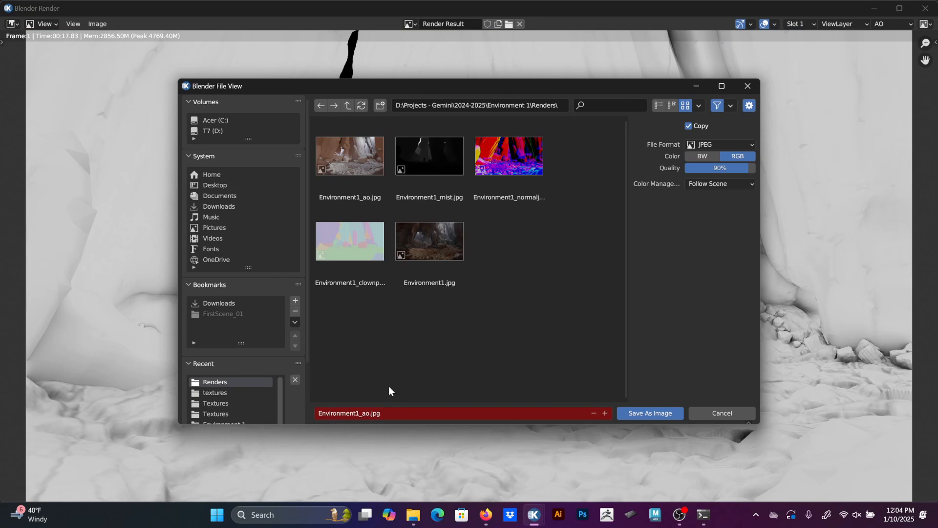
Rename the mislabelled Environment1_ao.jpg of the diffuse light pass to Environment1_diffLight.jpg in the Renders folder.
{"action": "left_click", "coordinate": [361, 191]}
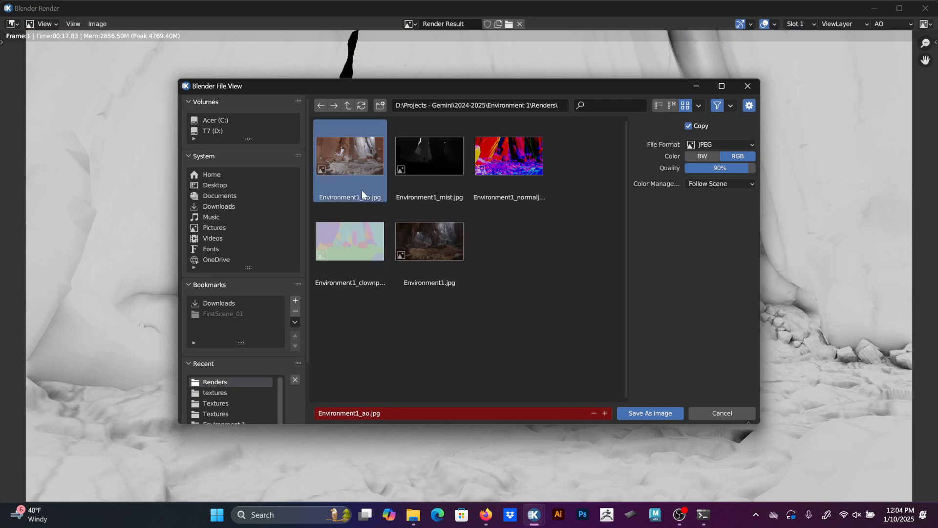
{"action": "left_click", "coordinate": [361, 156], "text": "ctrl"}
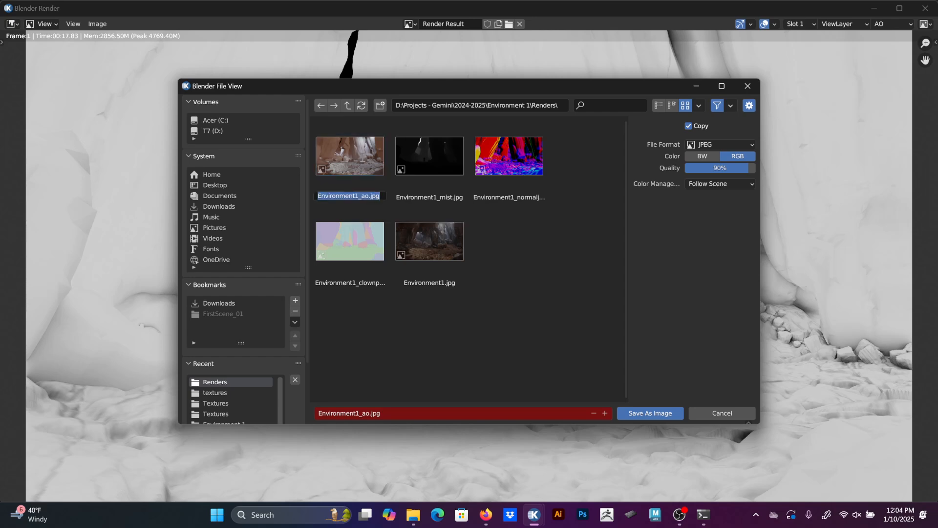
{"action": "key", "text": "Right"}
{"action": "key", "text": "Left"}
{"action": "key", "text": "Left"}
{"action": "key", "text": "Left"}
{"action": "key", "text": "Left"}
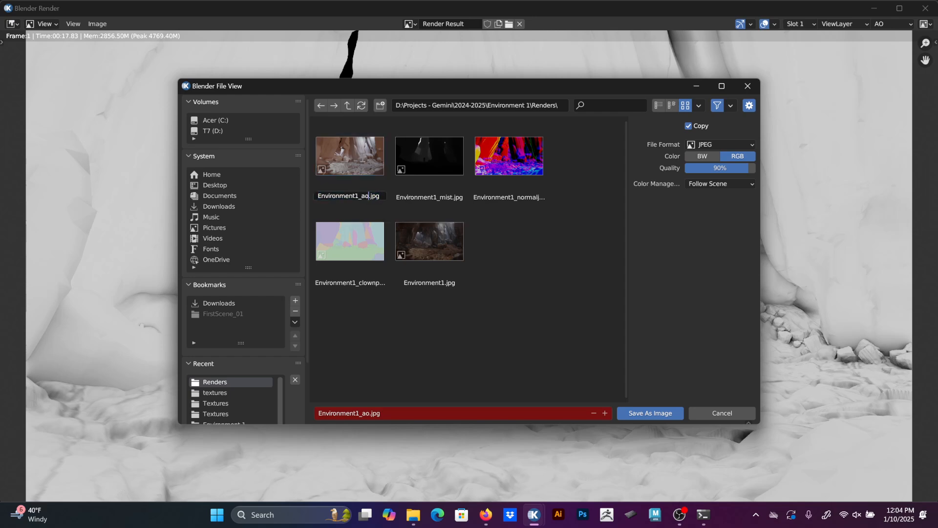
{"action": "key", "text": "BackSpace"}
{"action": "key", "text": "BackSpace"}
{"action": "key", "text": "BackSpace"}
{"action": "type", "text": "_diffLight"}
{"action": "key", "text": "Return"}
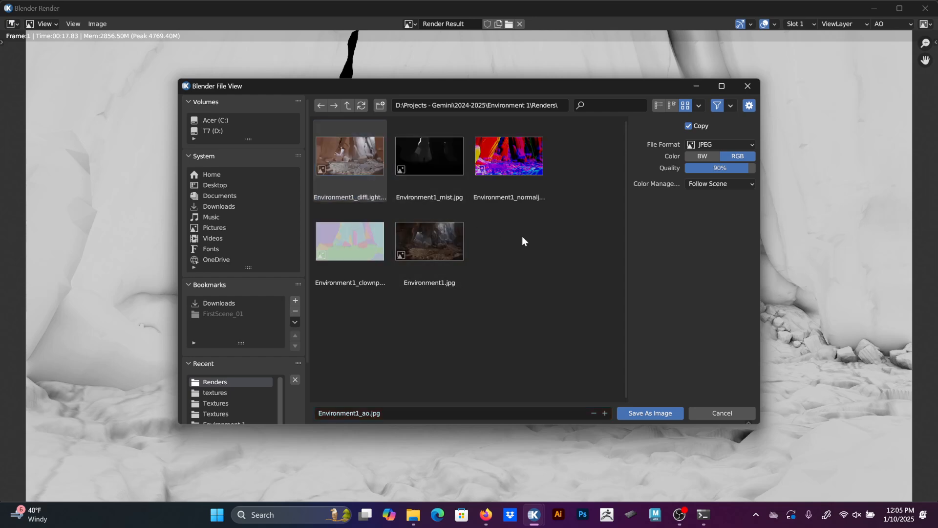
Save the AO pass as Environment1_ao1.jpg in the Renders folder and close the render window.
{"action": "left_click", "coordinate": [421, 415]}
{"action": "left_click", "coordinate": [389, 415]}
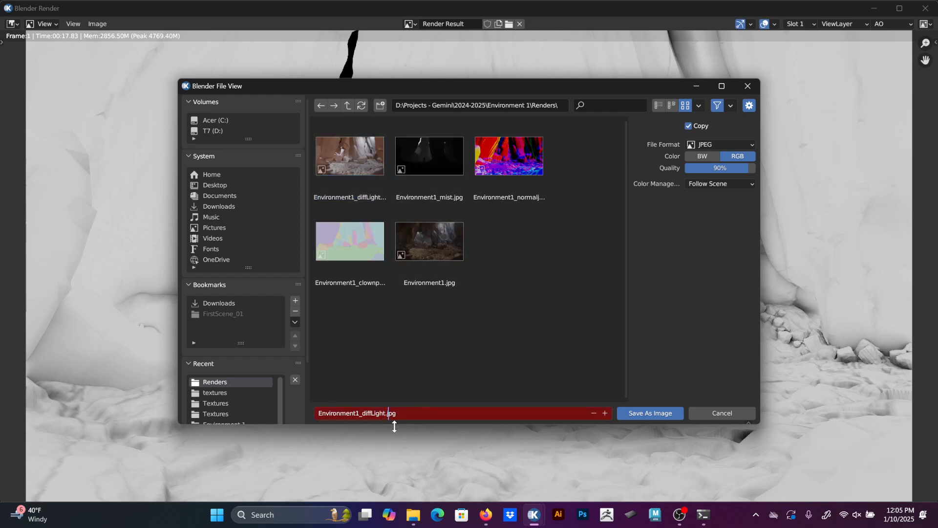
{"action": "key", "text": "BackSpace"}
{"action": "key", "text": "BackSpace"}
{"action": "key", "text": "BackSpace"}
{"action": "key", "text": "BackSpace"}
{"action": "key", "text": "BackSpace"}
{"action": "key", "text": "BackSpace"}
{"action": "key", "text": "BackSpace"}
{"action": "key", "text": "BackSpace"}
{"action": "key", "text": "BackSpace"}
{"action": "type", "text": "ao"}
{"action": "left_click", "coordinate": [474, 349]}
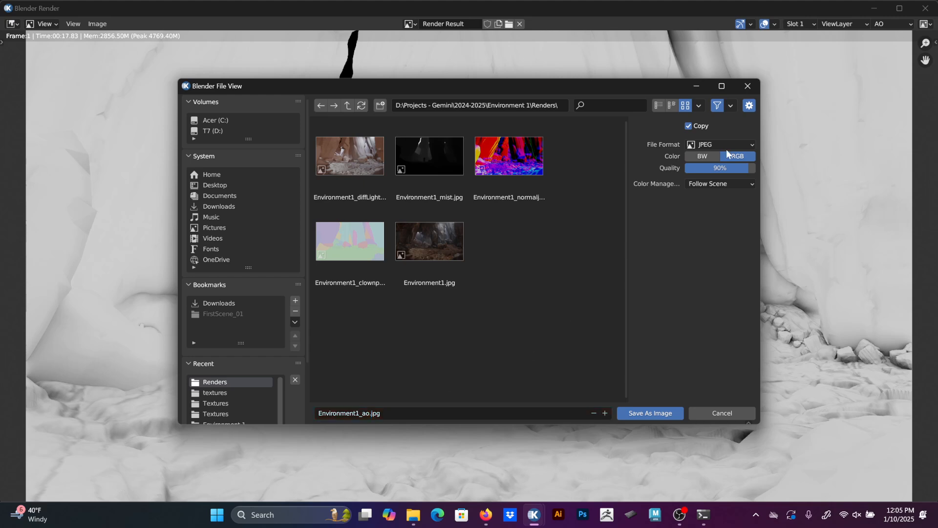
{"action": "left_click", "coordinate": [374, 415]}
{"action": "left_click", "coordinate": [371, 414]}
{"action": "left_click", "coordinate": [652, 412]}
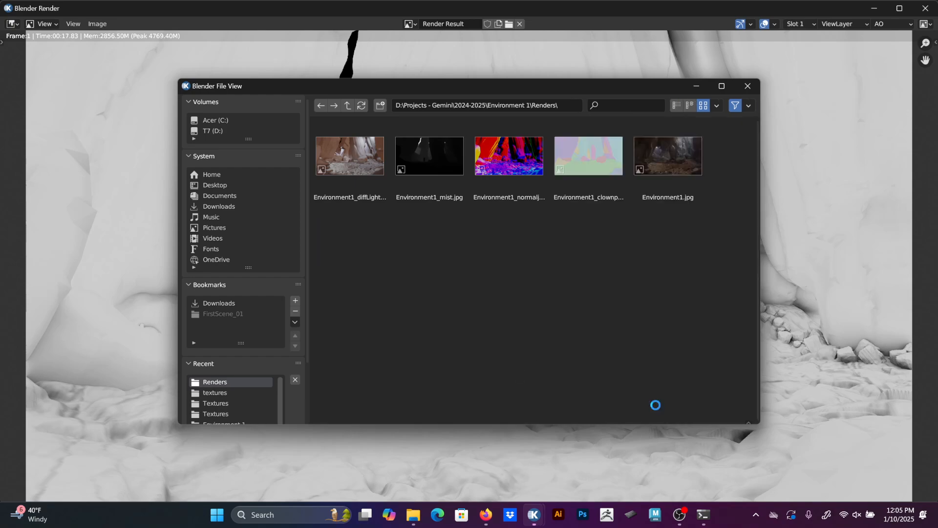
{"action": "left_click", "coordinate": [931, 6]}
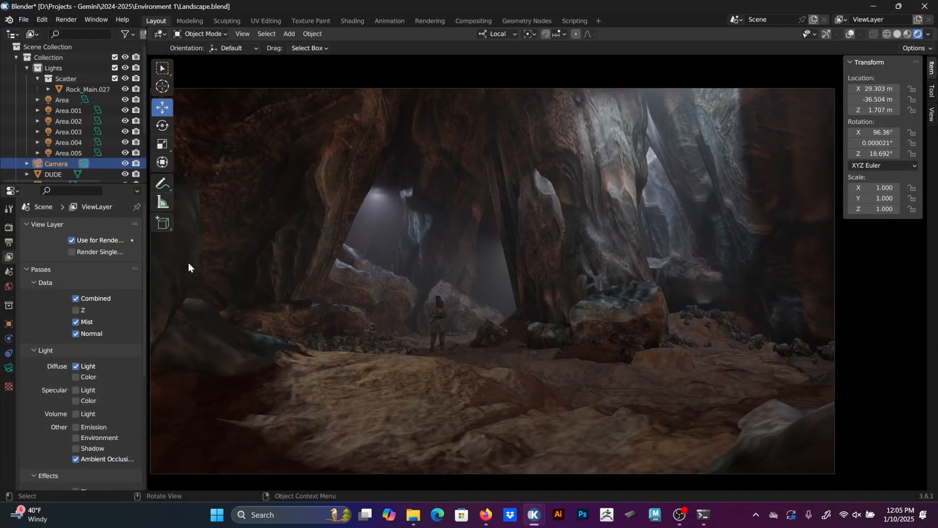
Set the scene's Ambient Occlusion distance to 15 m in the Eevee render settings.
{"action": "scroll", "coordinate": [10, 293], "scroll_direction": "up", "scroll_amount": 2, "text": "ctrl"}
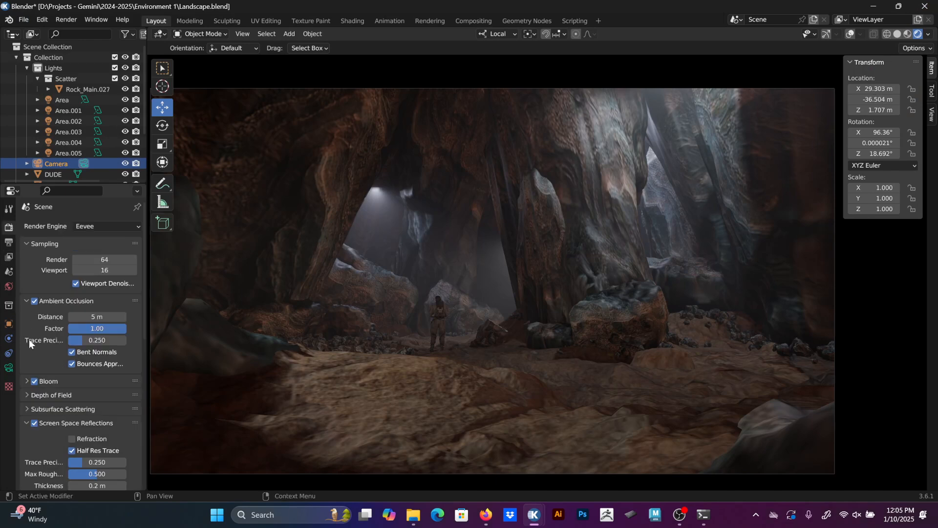
{"action": "left_click", "coordinate": [85, 319]}
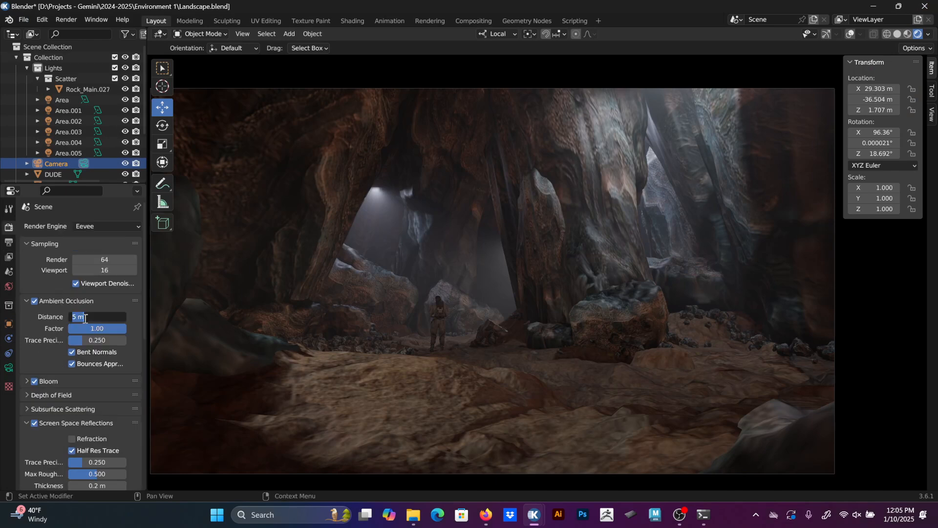
{"action": "type", "text": "15"}
{"action": "key", "text": "Return"}
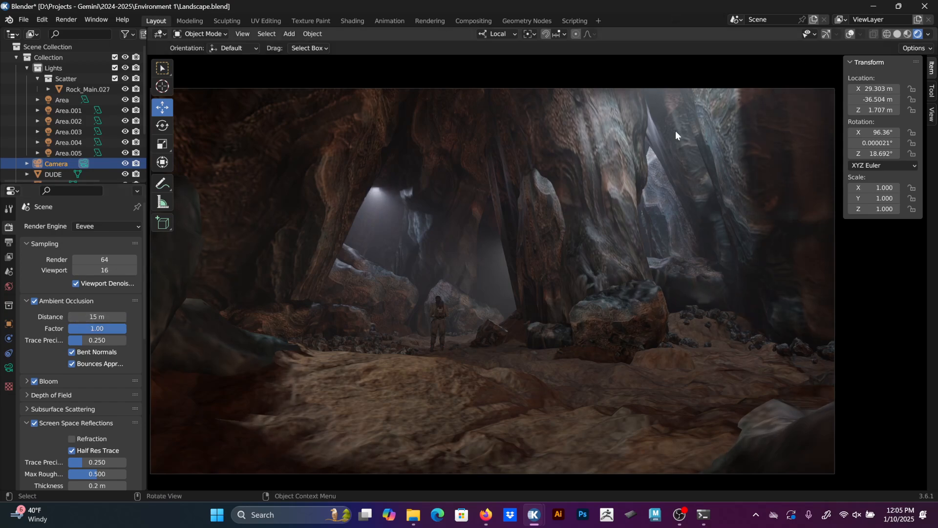
Render the cave scene again and display its AO pass.
{"action": "key", "text": "F12"}
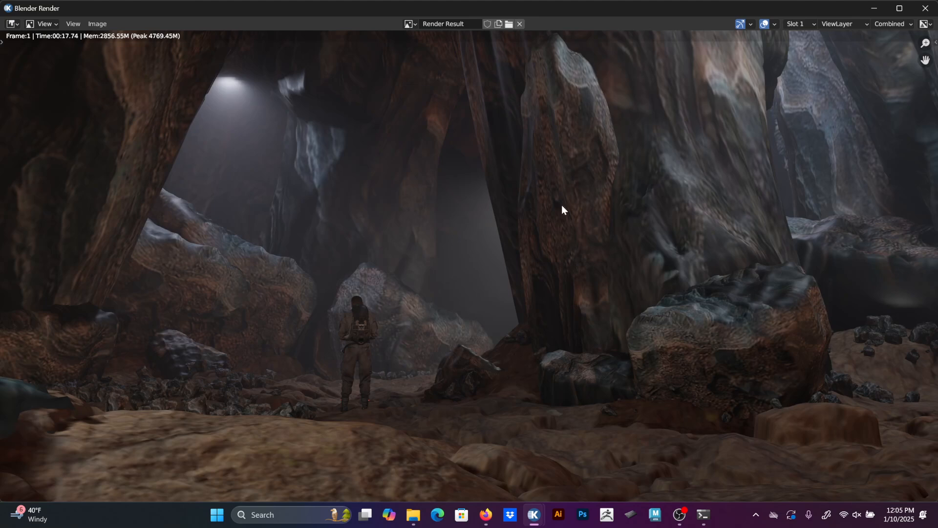
{"action": "left_click", "coordinate": [887, 24]}
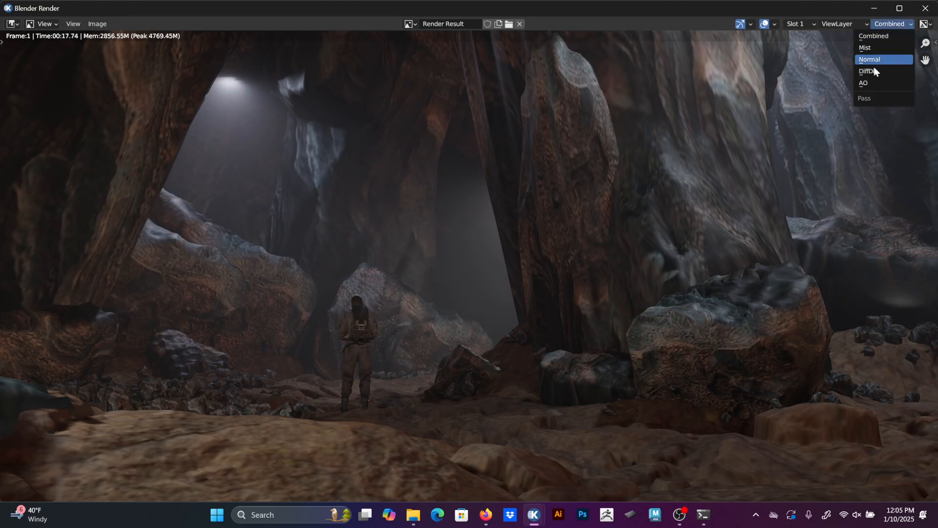
{"action": "left_click", "coordinate": [863, 83]}
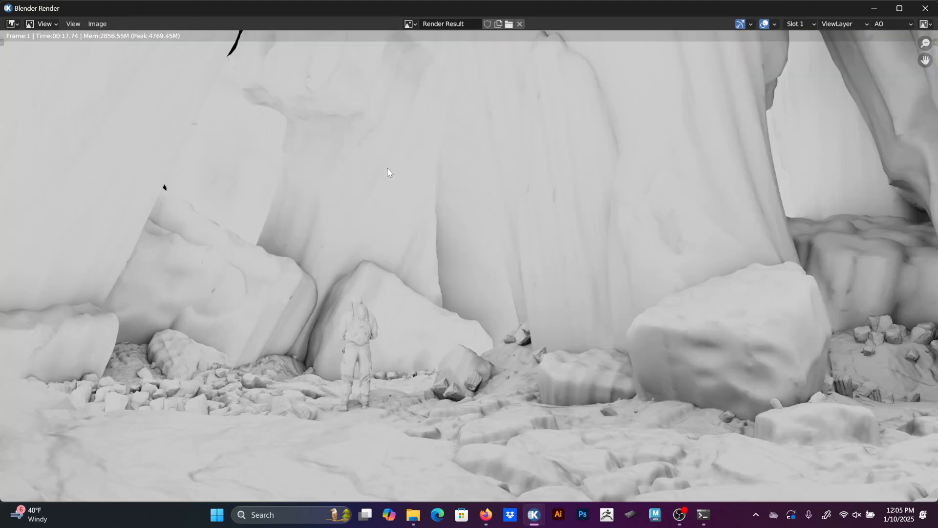
Save the new AO pass as Environment1_ao2.jpg in the Renders folder and close the render window.
{"action": "left_click", "coordinate": [98, 24]}
{"action": "left_click", "coordinate": [121, 123]}
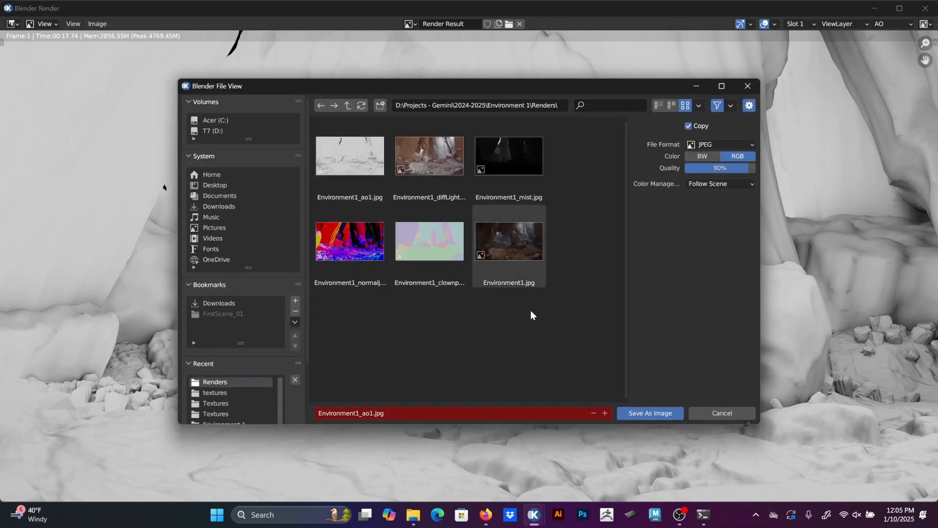
{"action": "left_click", "coordinate": [336, 154]}
{"action": "left_click", "coordinate": [606, 413]}
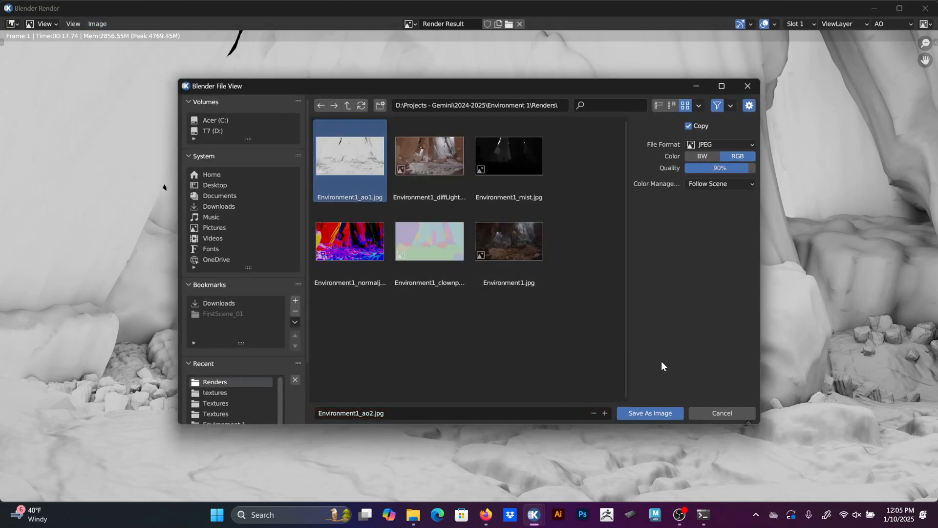
{"action": "left_click", "coordinate": [673, 414]}
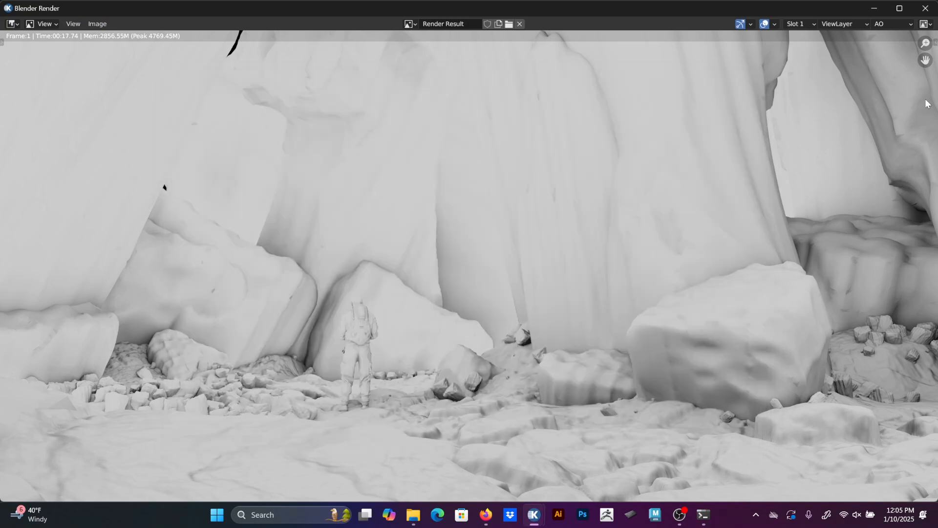
{"action": "left_click", "coordinate": [925, 8]}
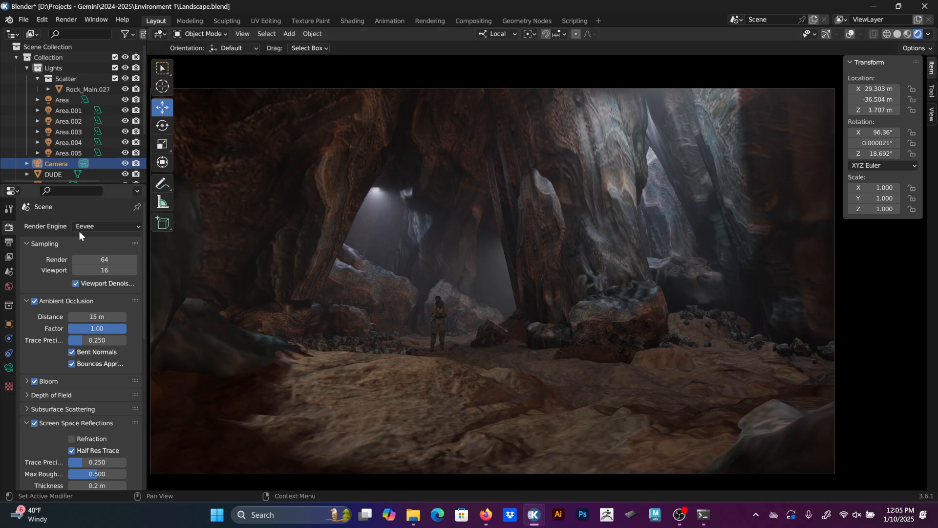
Switch the render engine to Cycles and turn on the viewport overlays.
{"action": "left_click", "coordinate": [113, 228]}
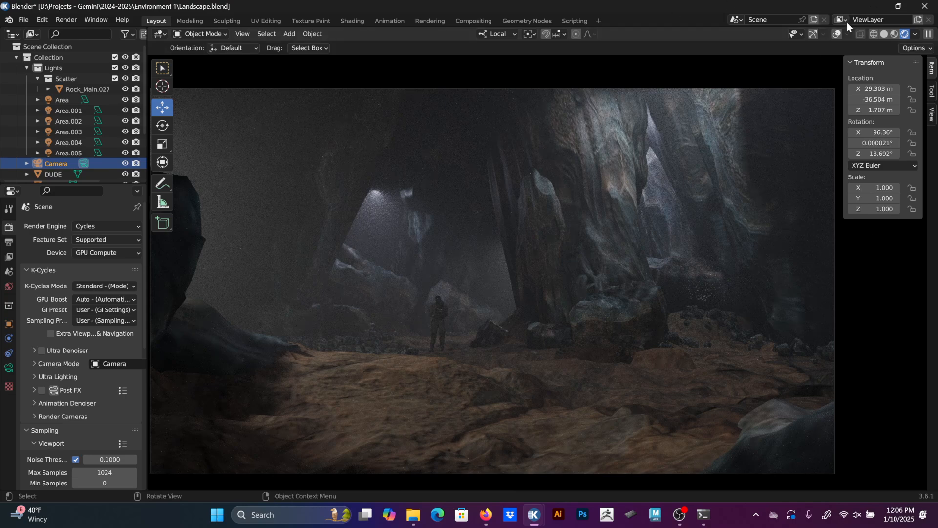
{"action": "left_click", "coordinate": [838, 33]}
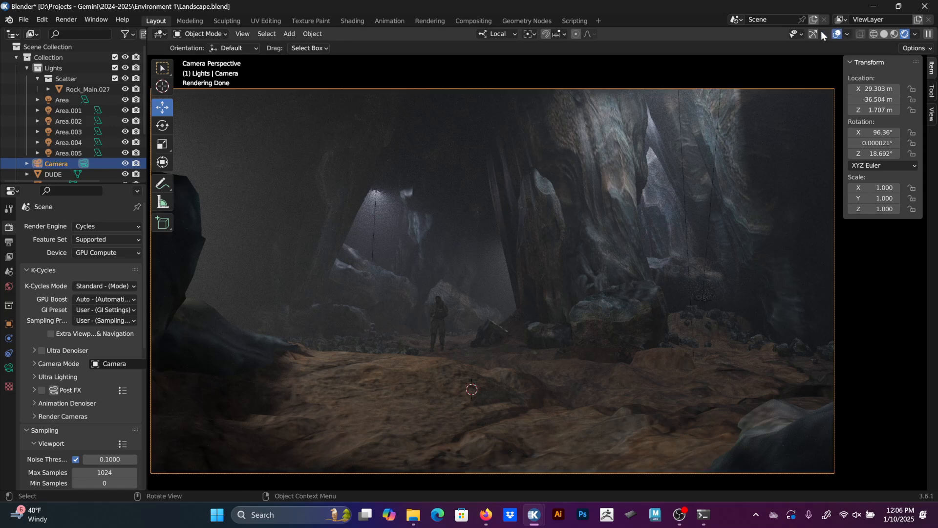